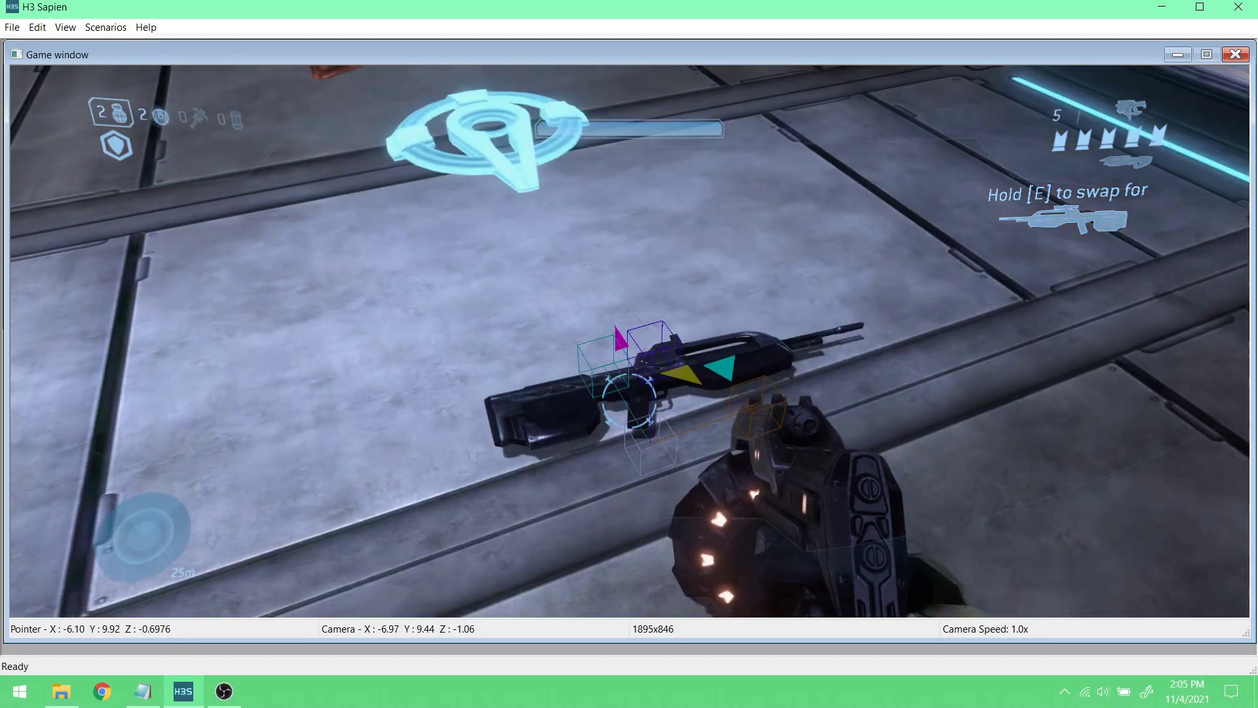
- Inspect the battle rifle on the floor through the held weapon's scope and swap the held weapon for it
key("z")
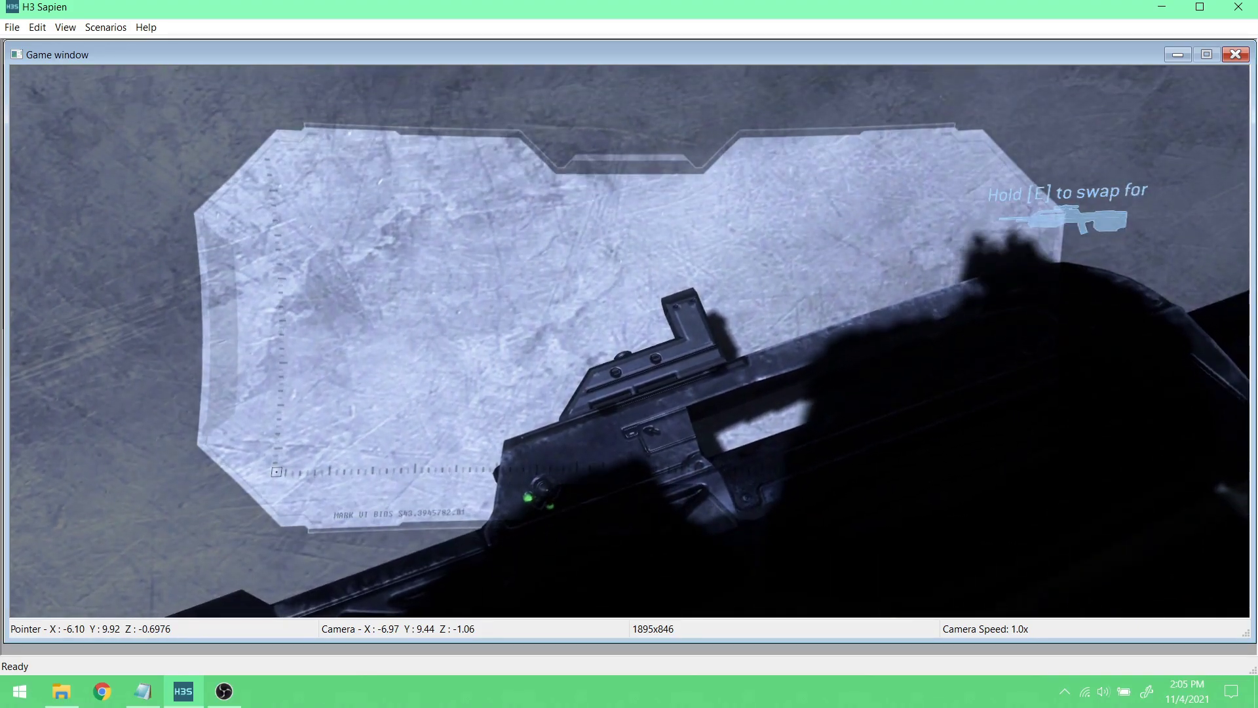
key("z")
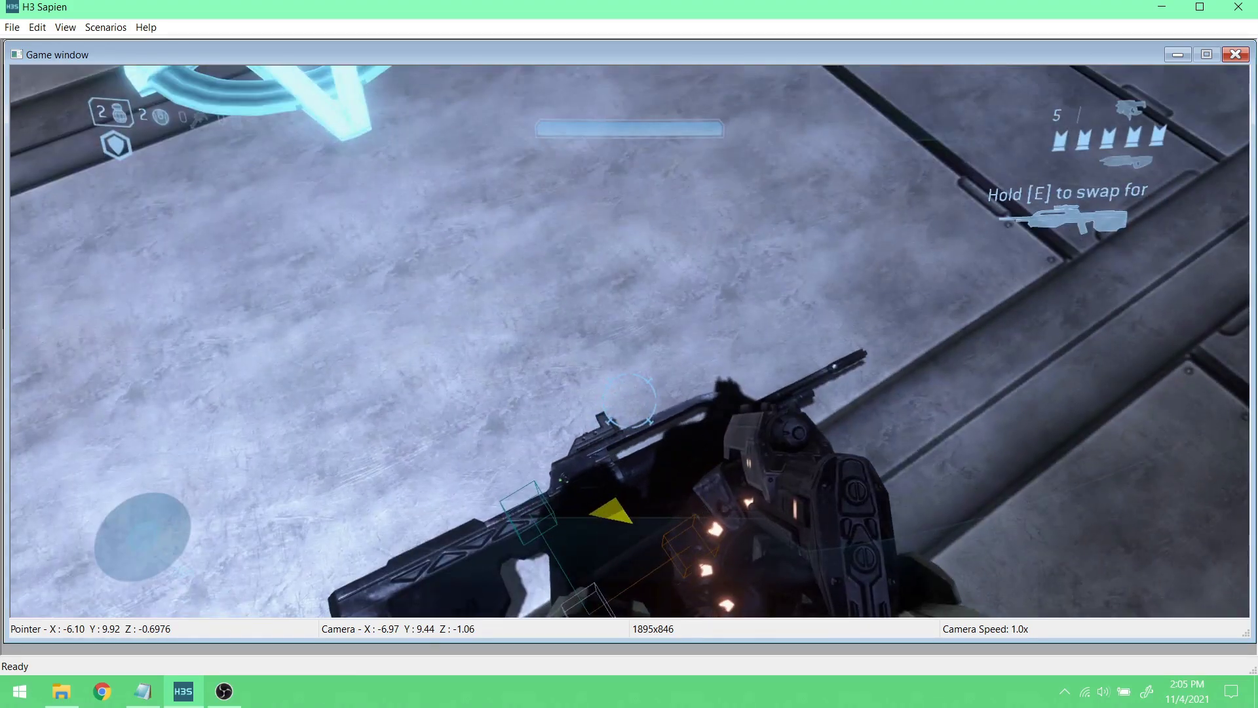
key("s")
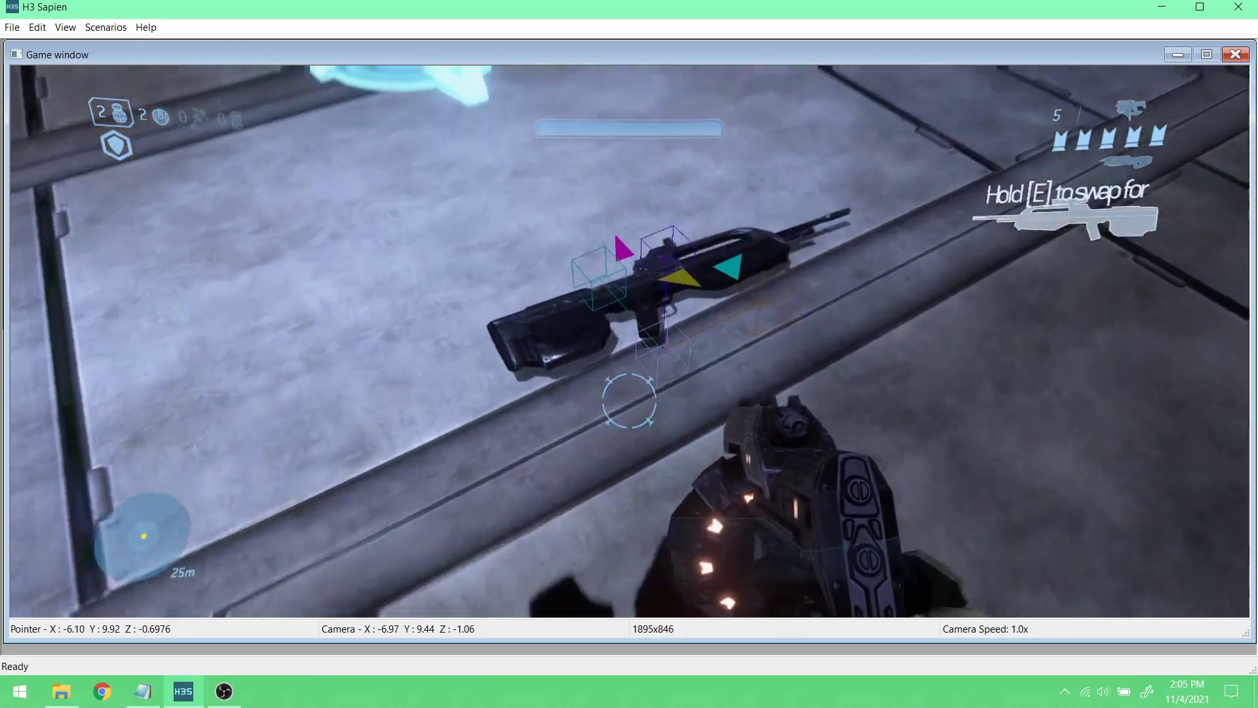
key("e")
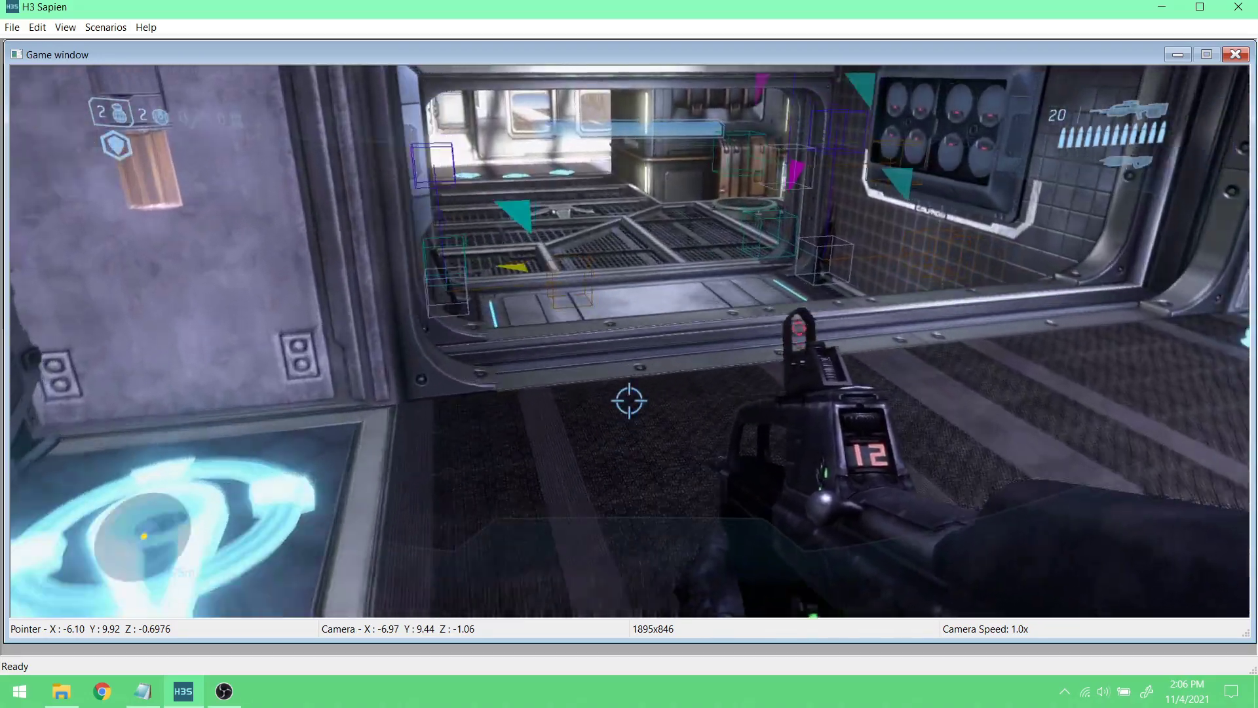
- Walk through the level with the picked-up rifle and switch between both carried weapons to check their HUD displays
key("w")
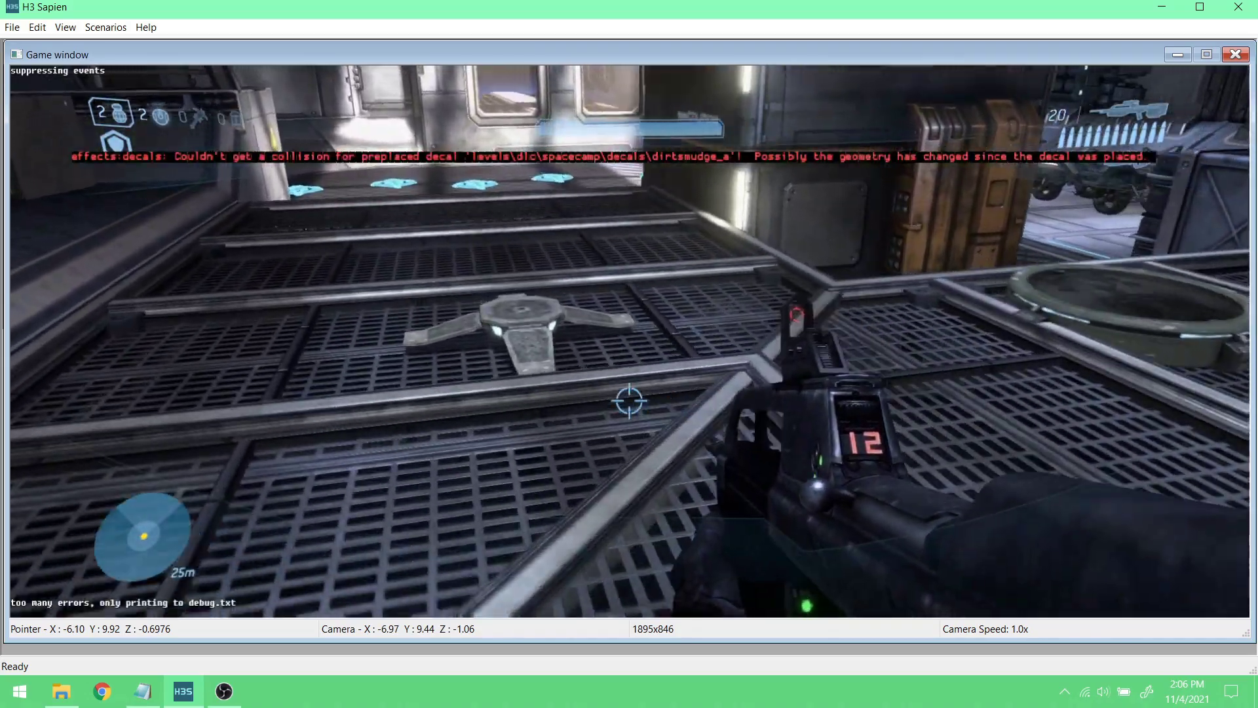
key("w")
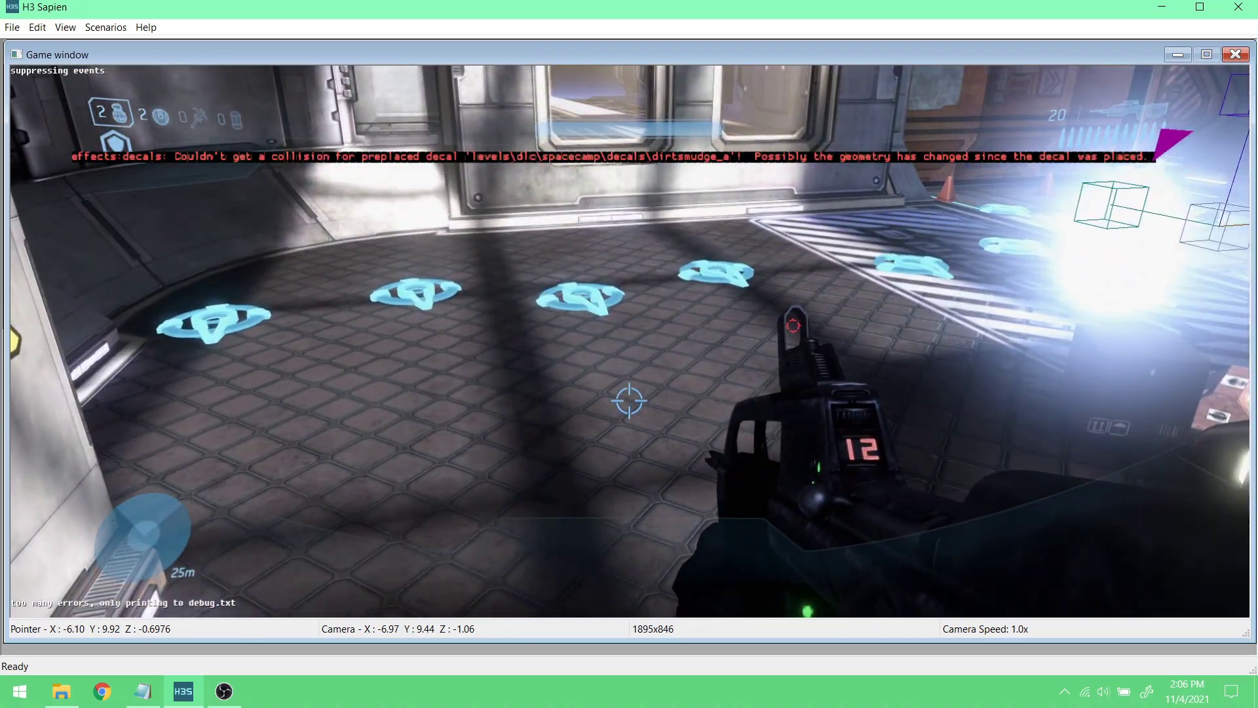
key("w")
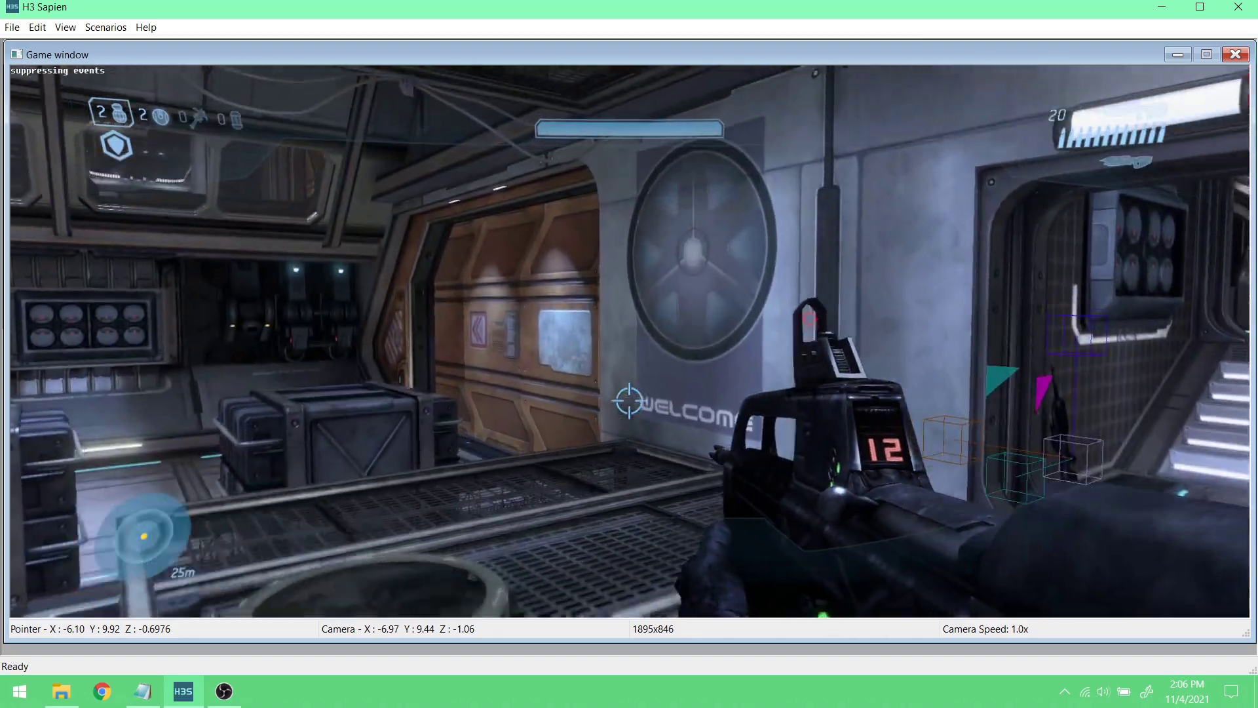
key("w")
key("1")
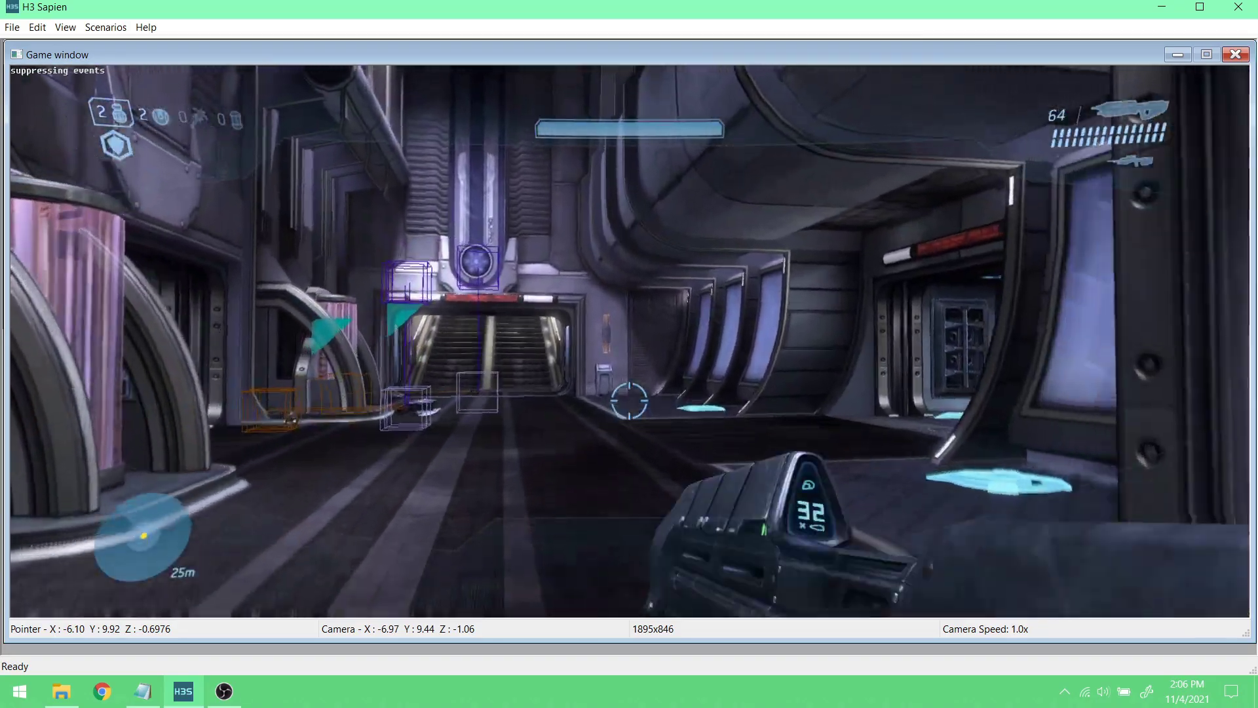
key("2")
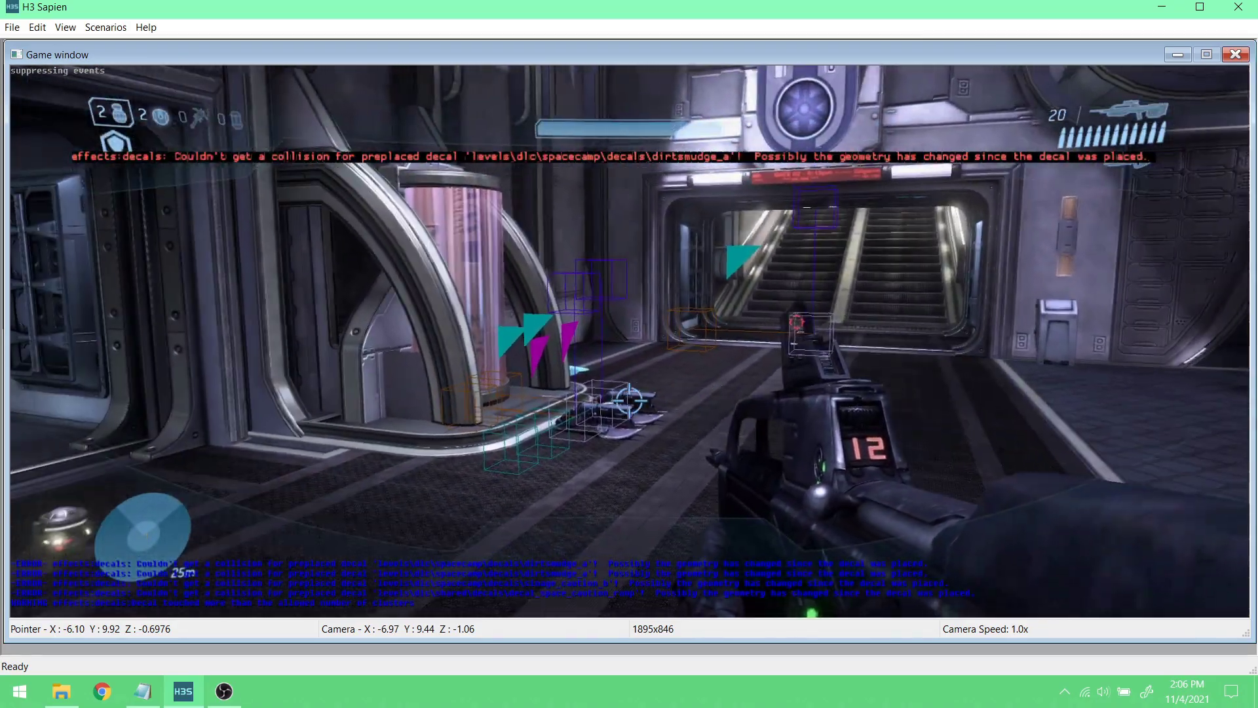
key("w")
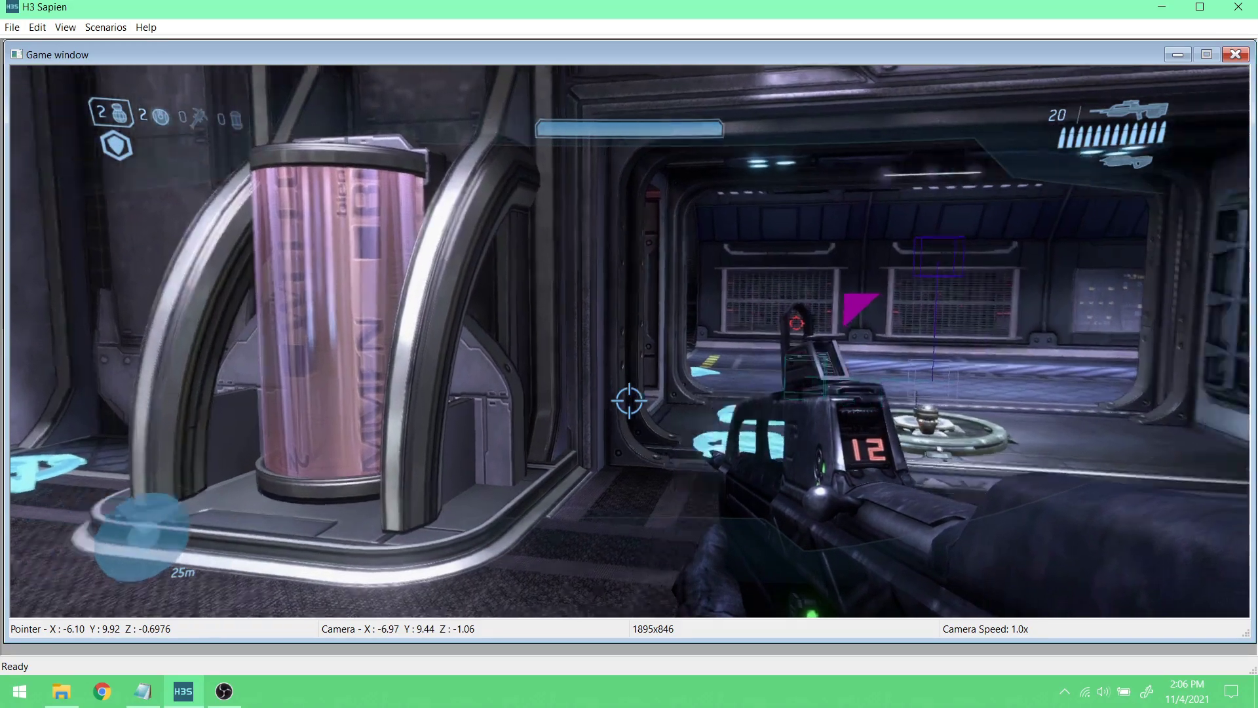
- Close Sapien without saving the spacecamp scenario changes and close the H3EK folder window
key("Tab")
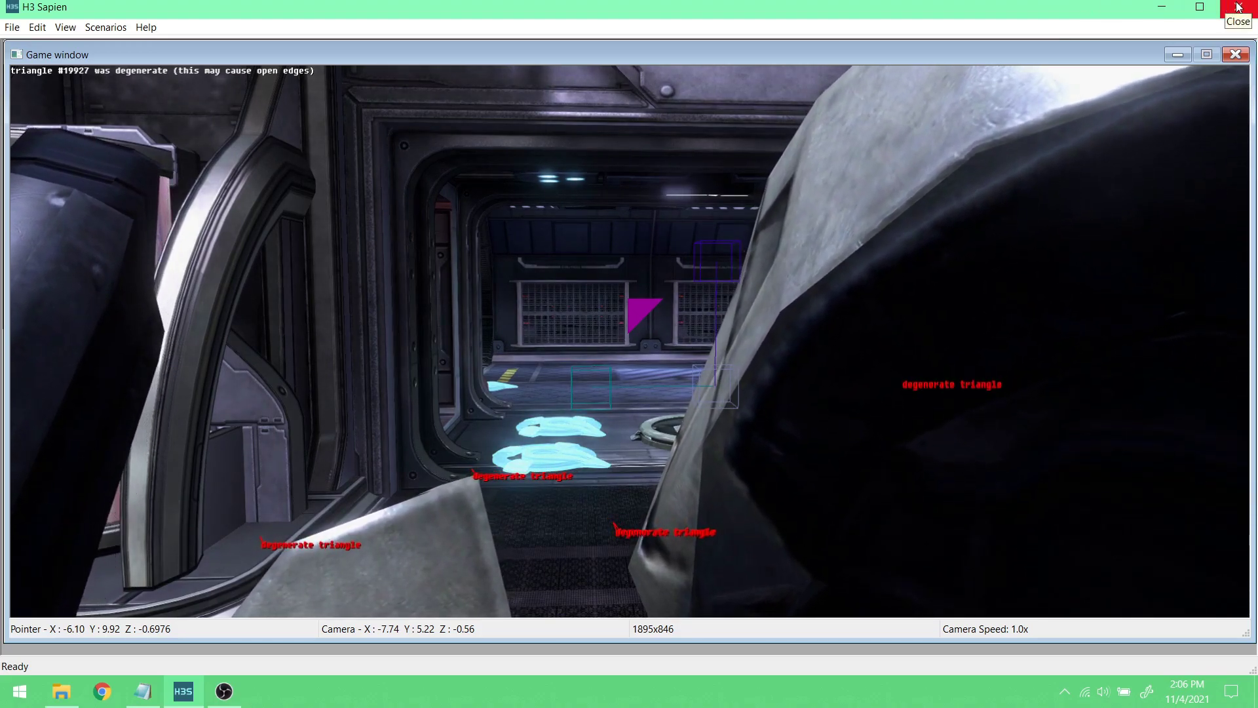
left_click(1238, 8)
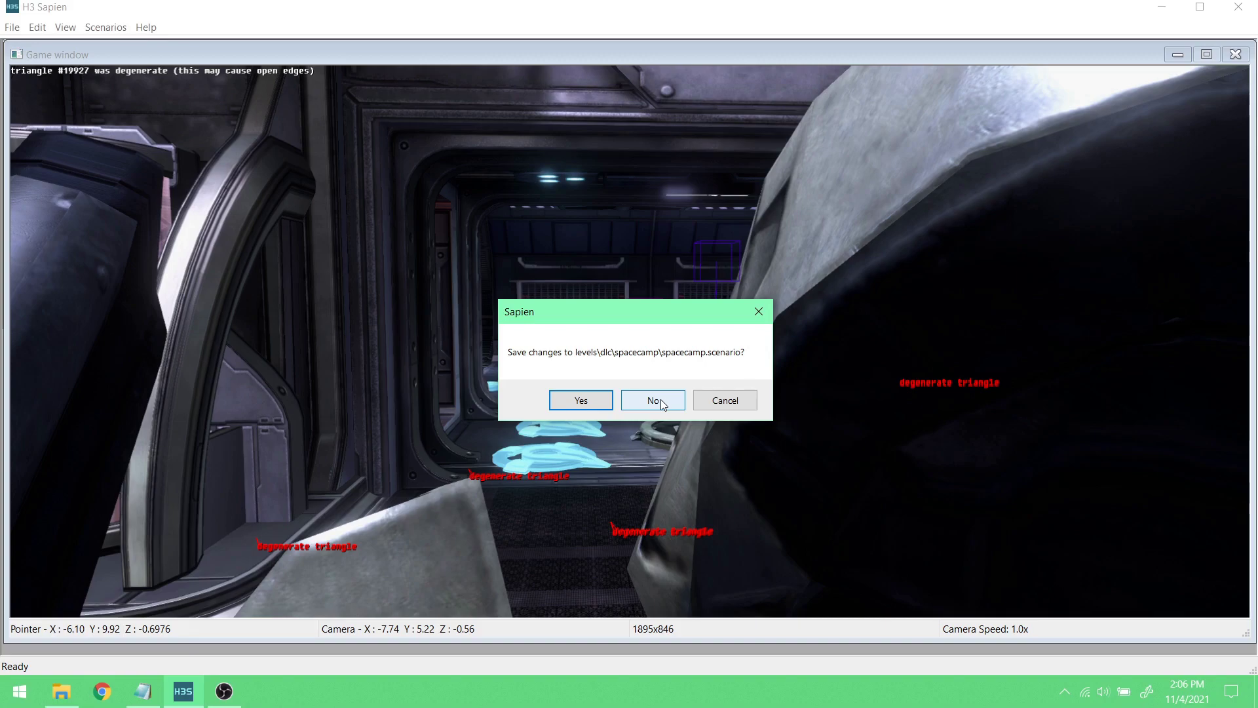
left_click(656, 401)
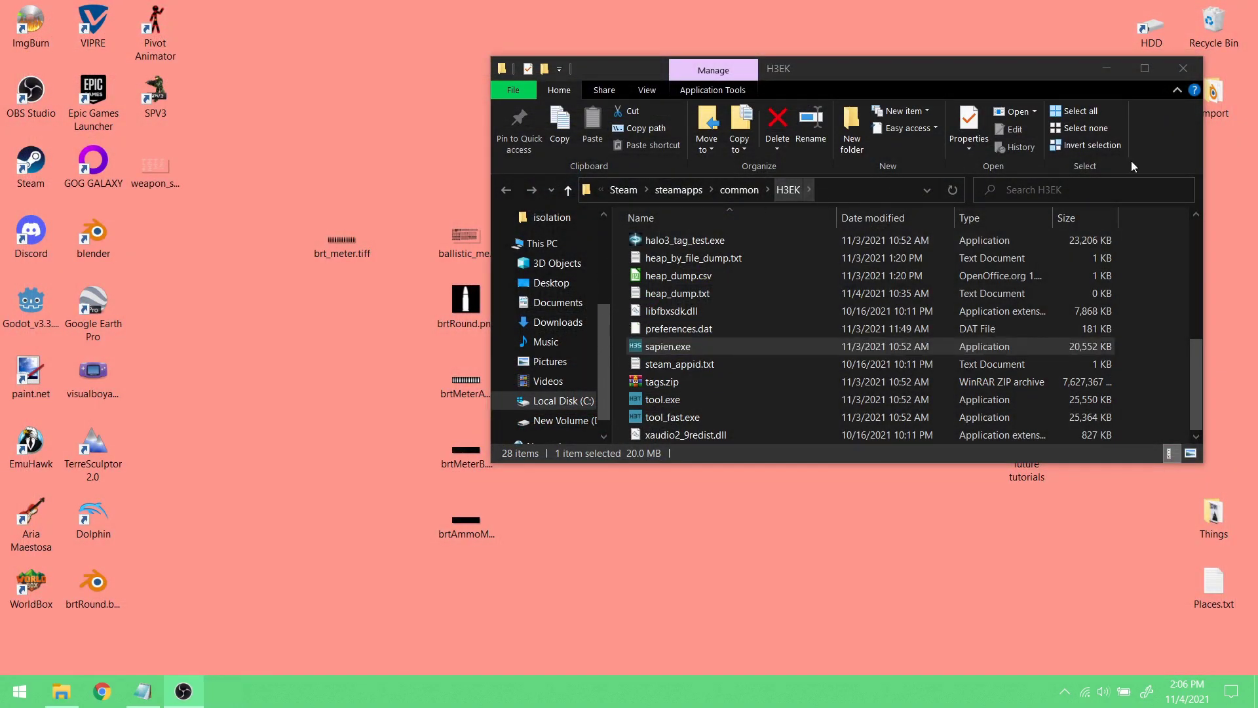
left_click(1192, 66)
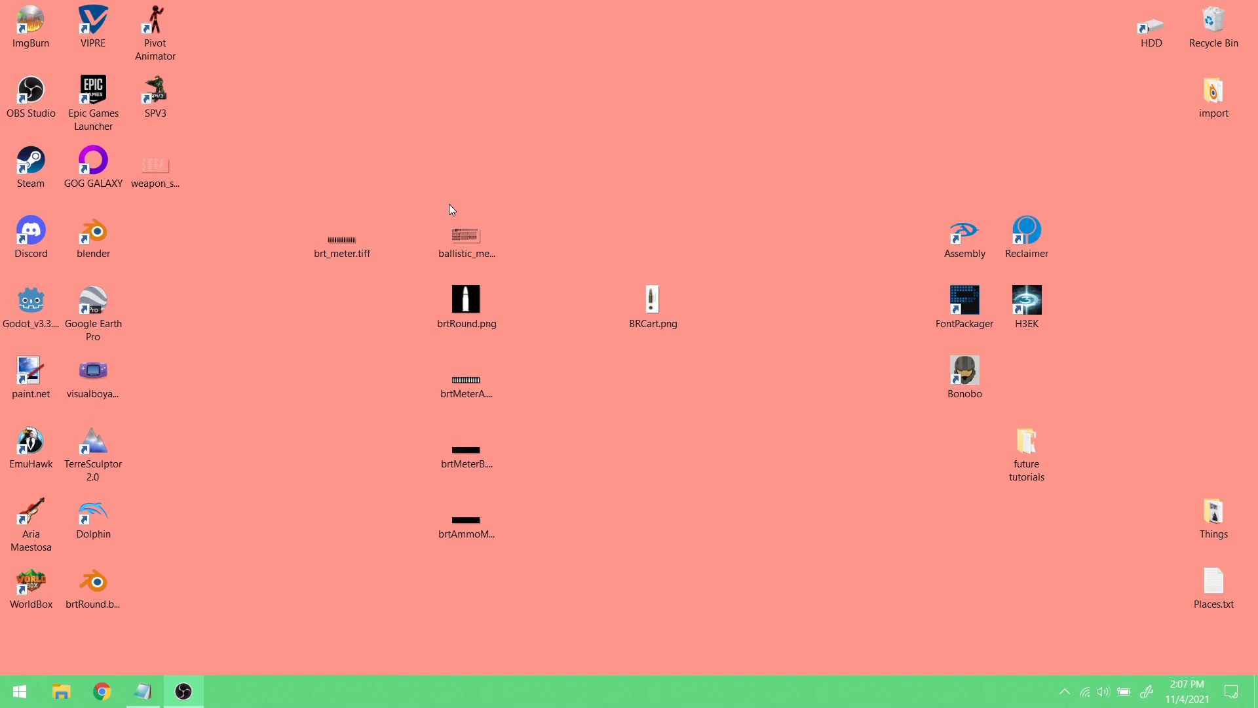
- Preview the weapon_scematics.tif image from the desktop in the default photo viewer and close it
left_click(156, 170)
double_click(171, 167)
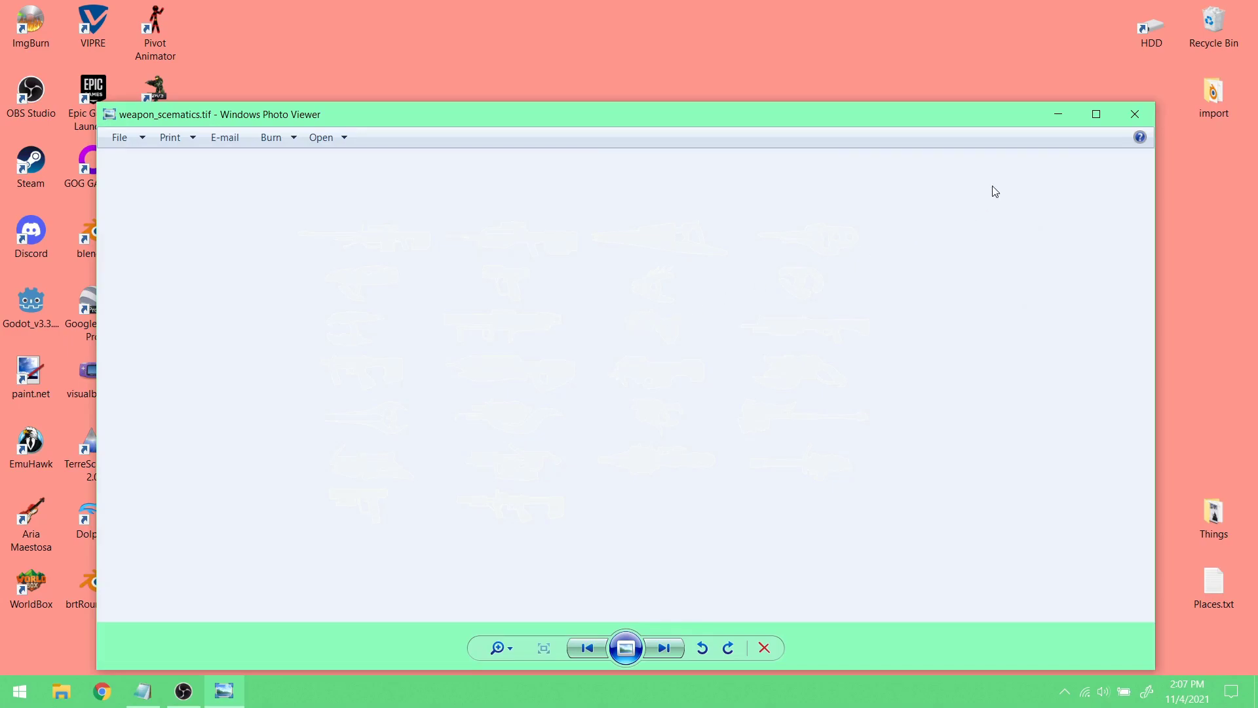
left_click(1135, 114)
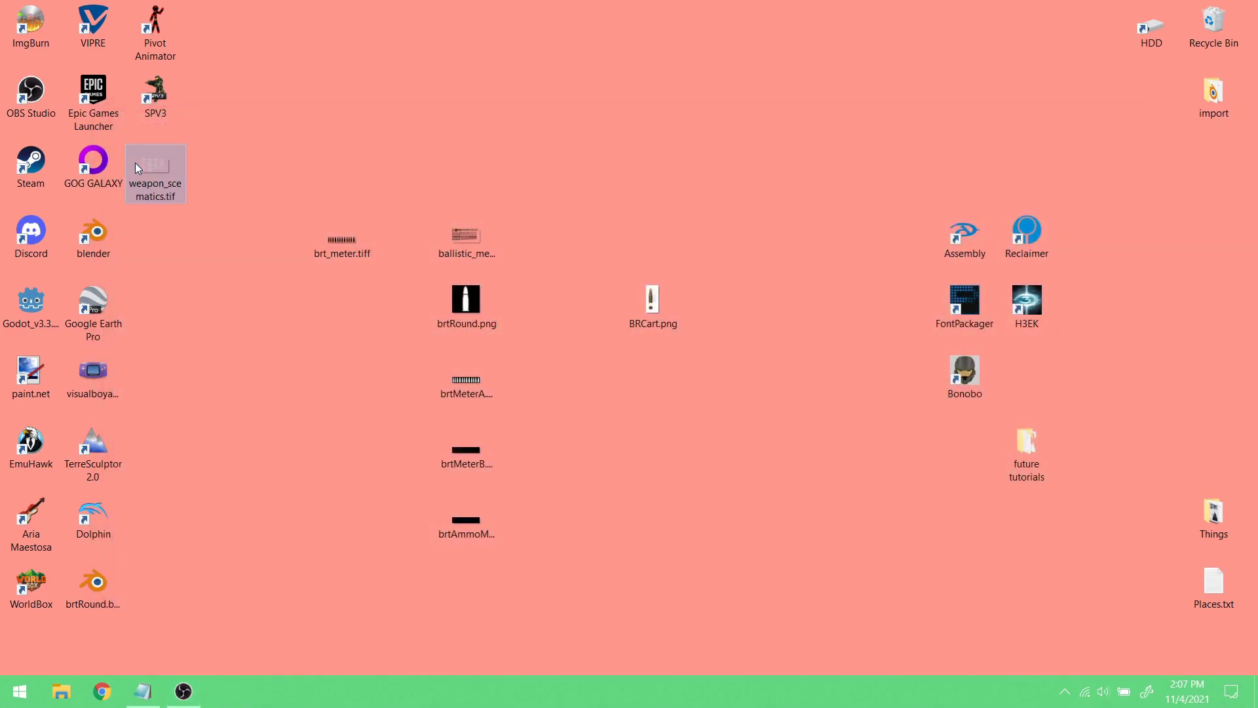
- Open weapon_scematics.tif from the desktop in paint.net
right_click(135, 162)
mouse_move(318, 349)
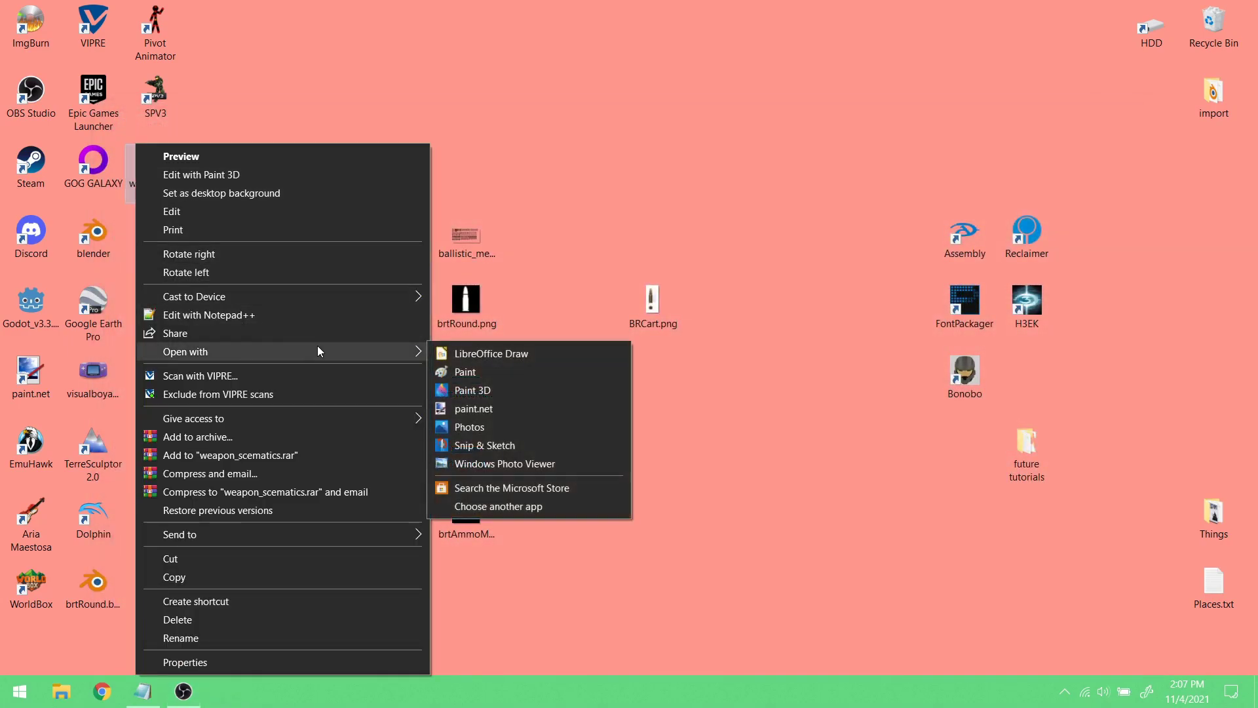
left_click(512, 409)
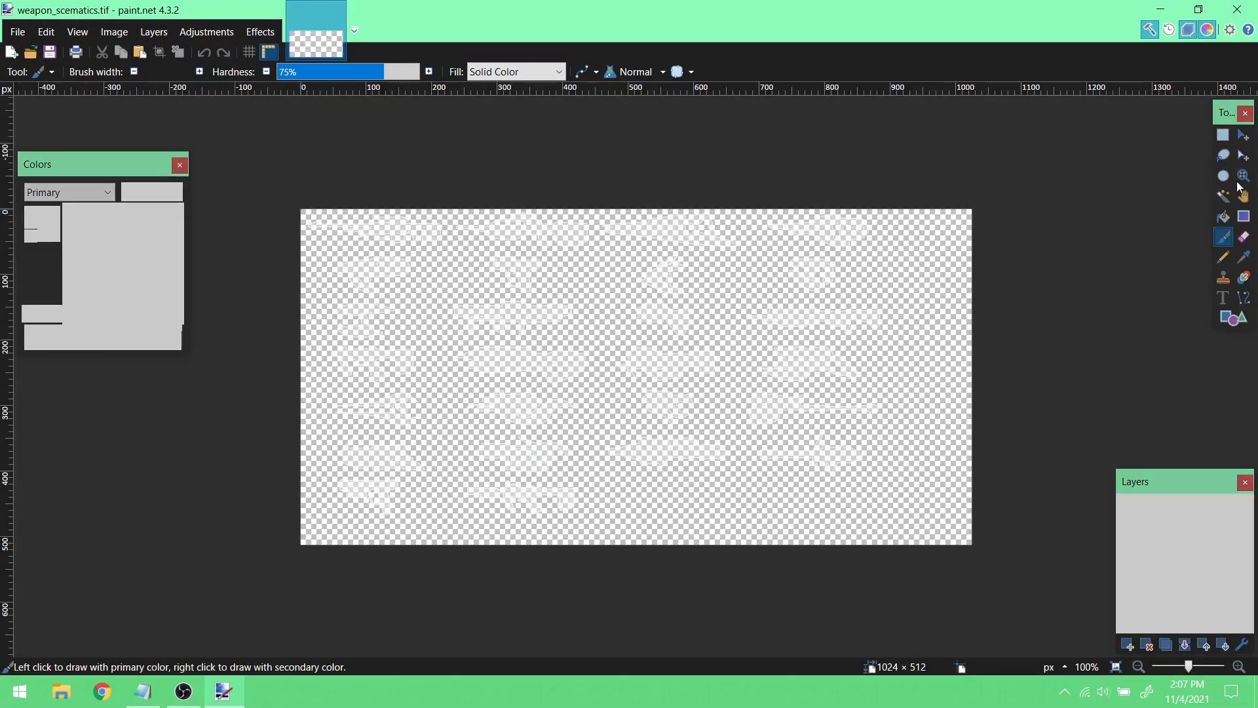
left_click(1239, 181)
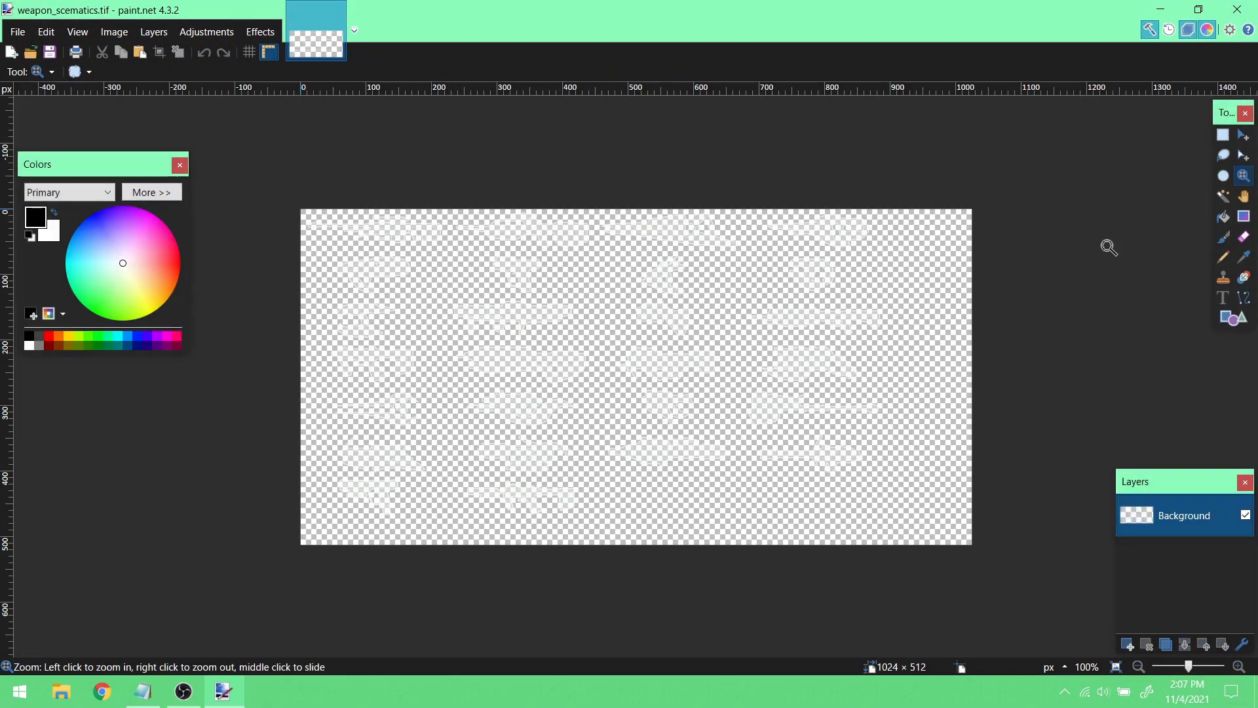
- Add a layer beneath the Background layer, fill it with black, and view the weapon schematics at 300%
left_click(1129, 647)
left_click(1223, 644)
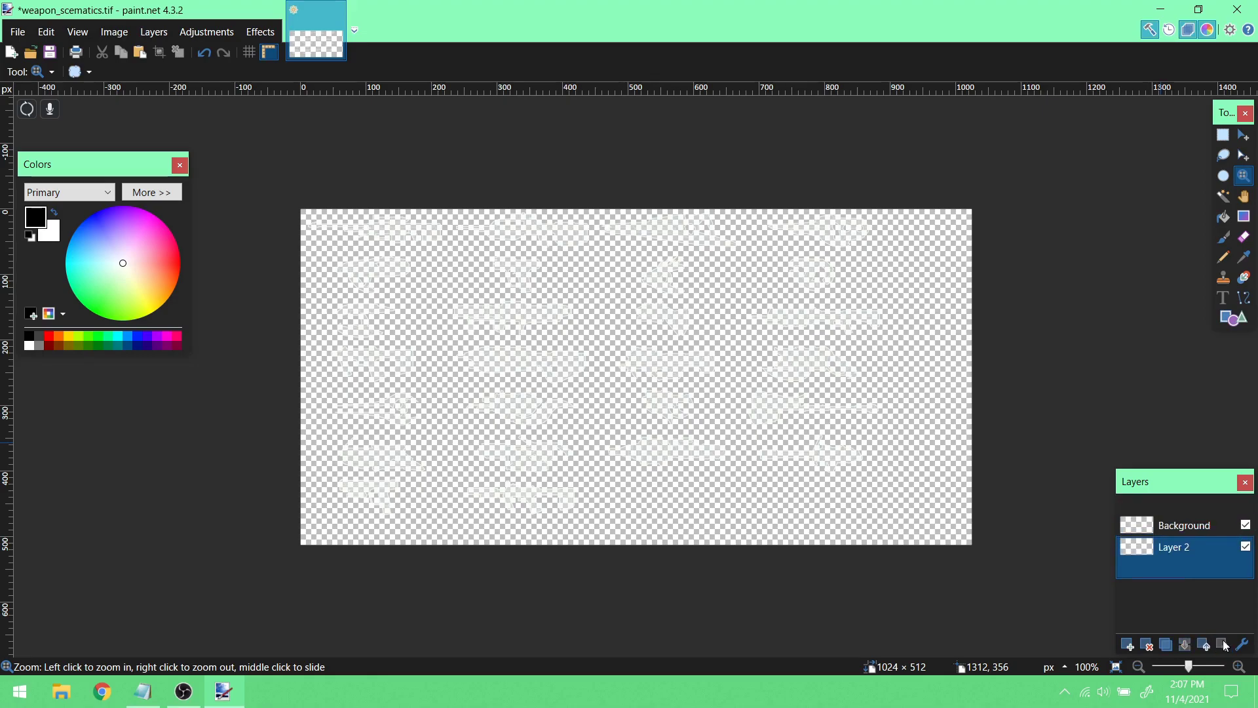
left_click(1223, 217)
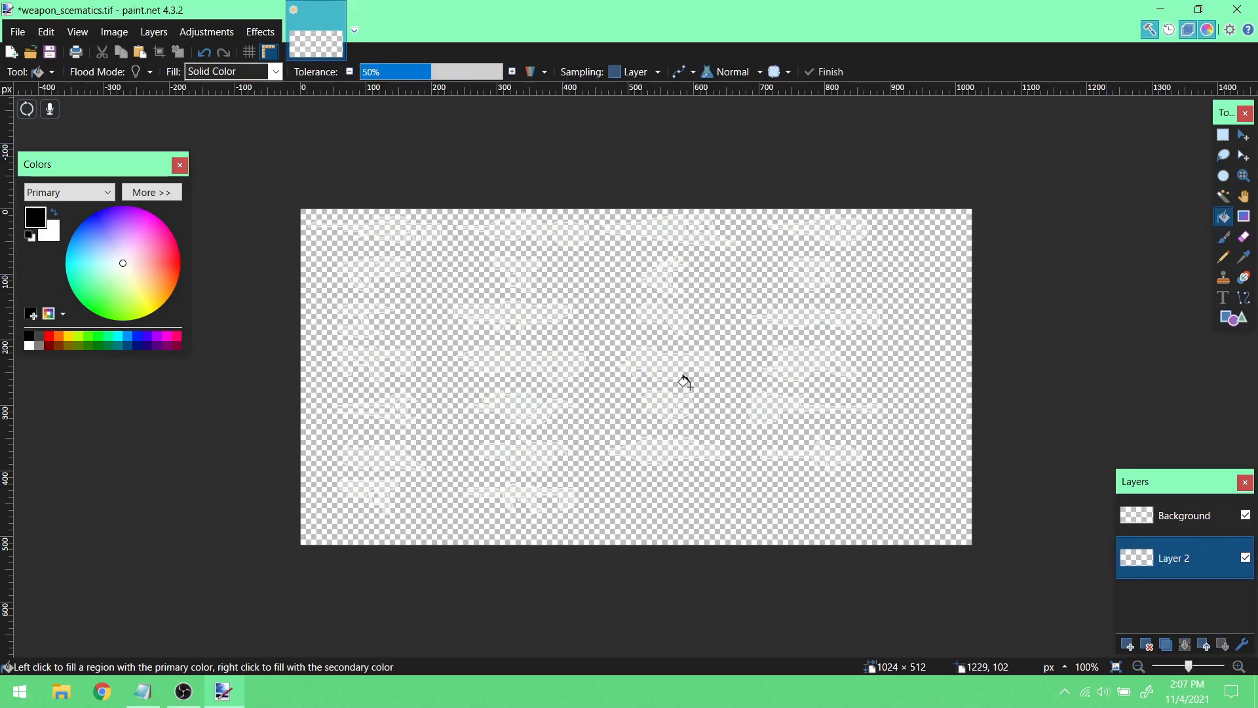
left_click(690, 386)
left_click(1243, 176)
left_click(507, 249)
left_click(507, 249)
left_click(508, 248)
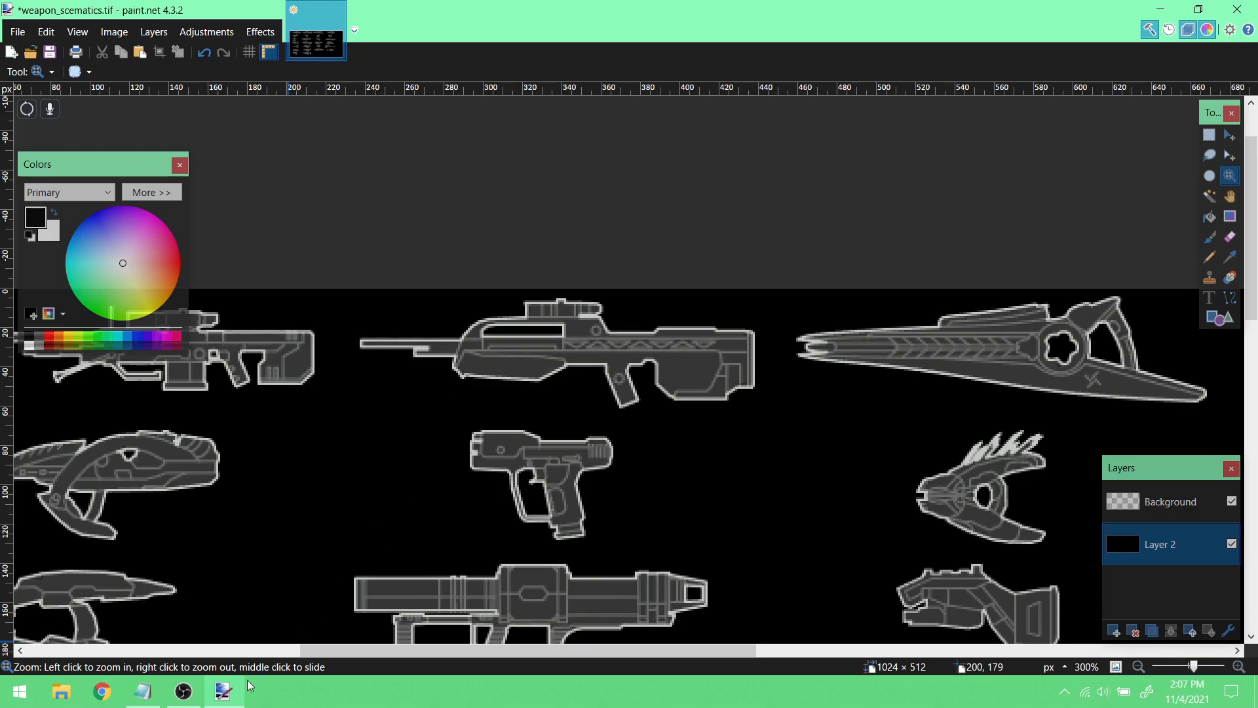
- Review the Notepad notes on Conduit-18 and HUD schematic scale ratios beside the weapon schematics, and minimize them
left_click(143, 691)
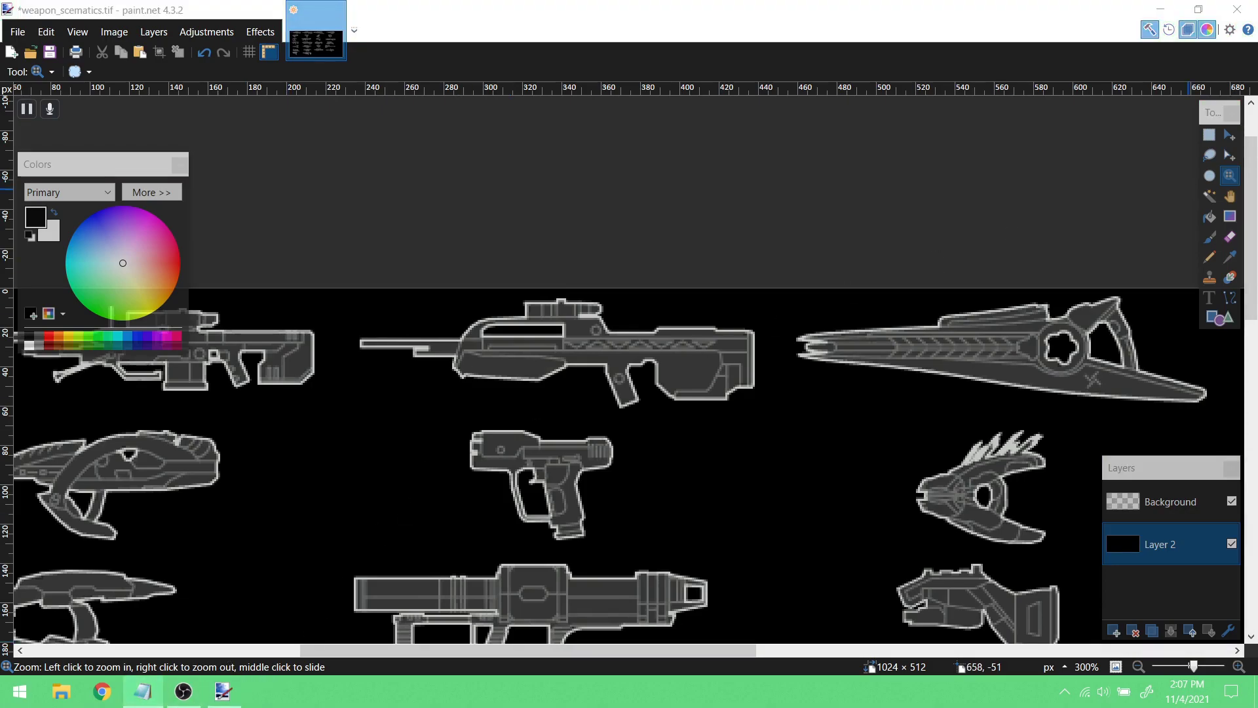
mouse_move(1247, 229)
left_mouse_down()
mouse_move(413, 144)
mouse_move(390, 119)
left_mouse_up()
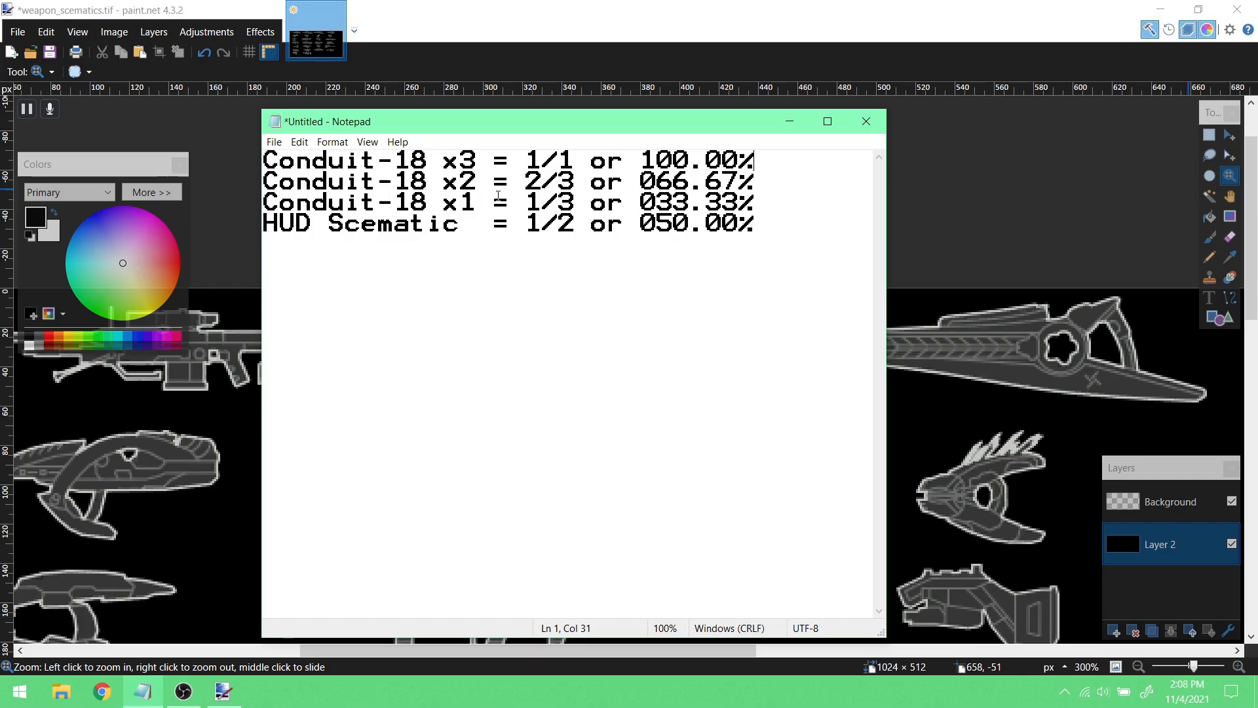
left_click_drag(684, 127, 1064, 154)
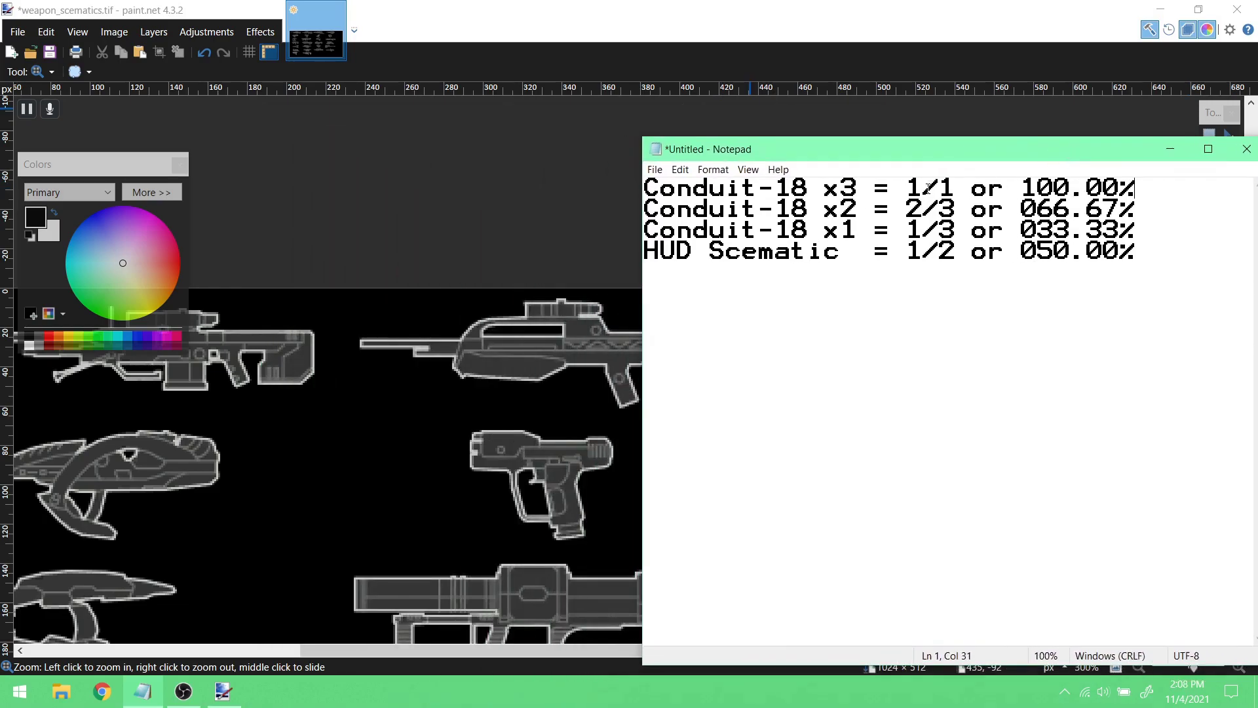
mouse_move(847, 158)
left_mouse_down()
mouse_move(817, 140)
mouse_move(659, 121)
left_mouse_up()
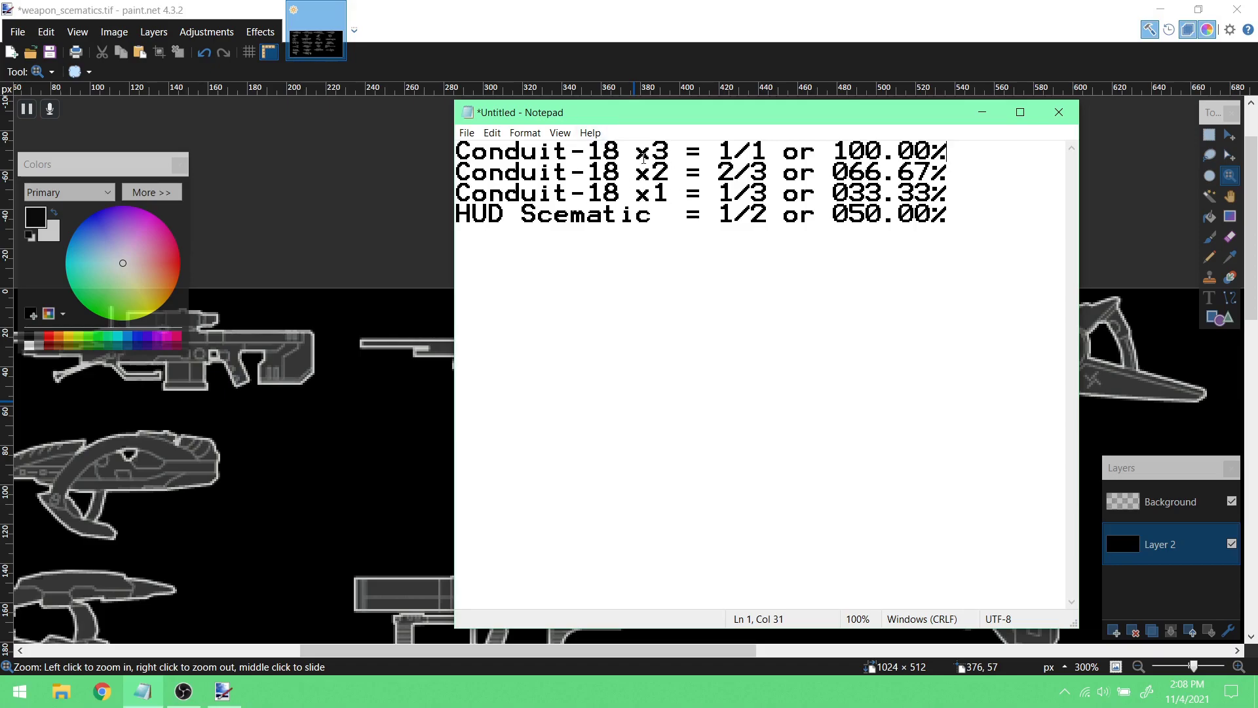
left_click(981, 112)
- Close paint.net and discard the unsaved changes to weapon_scematics.tif
left_click(1236, 9)
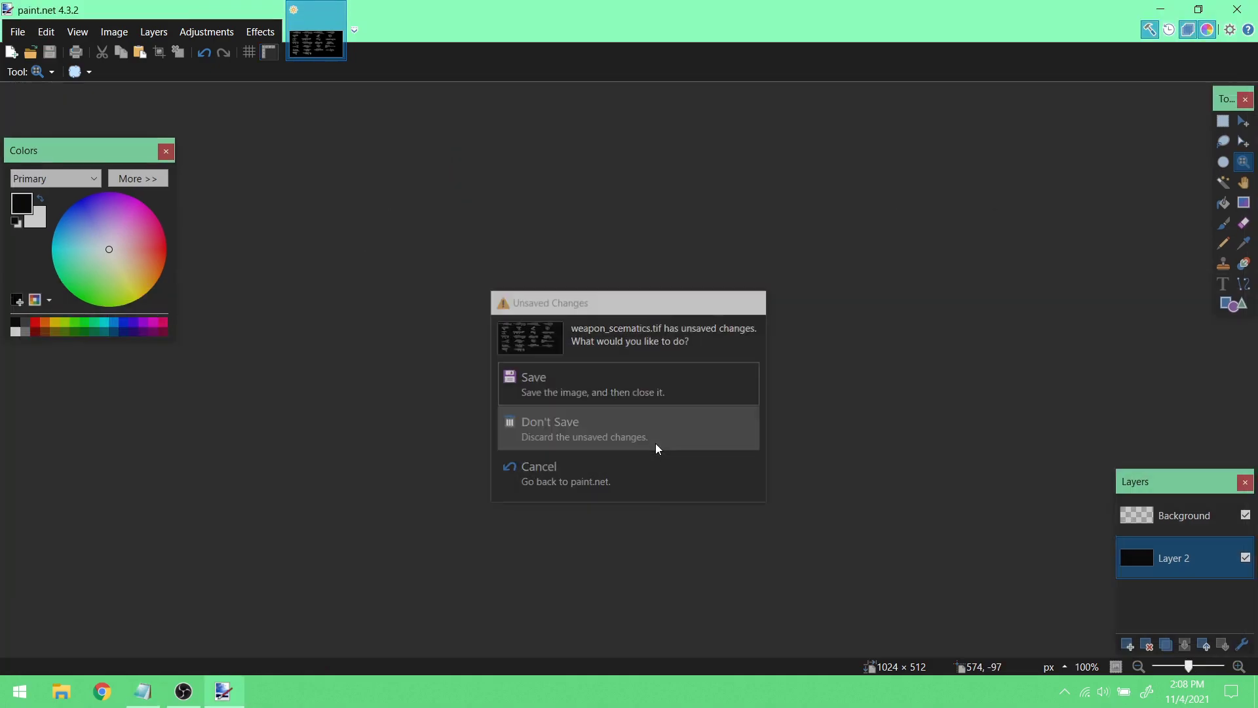
left_click(655, 443)
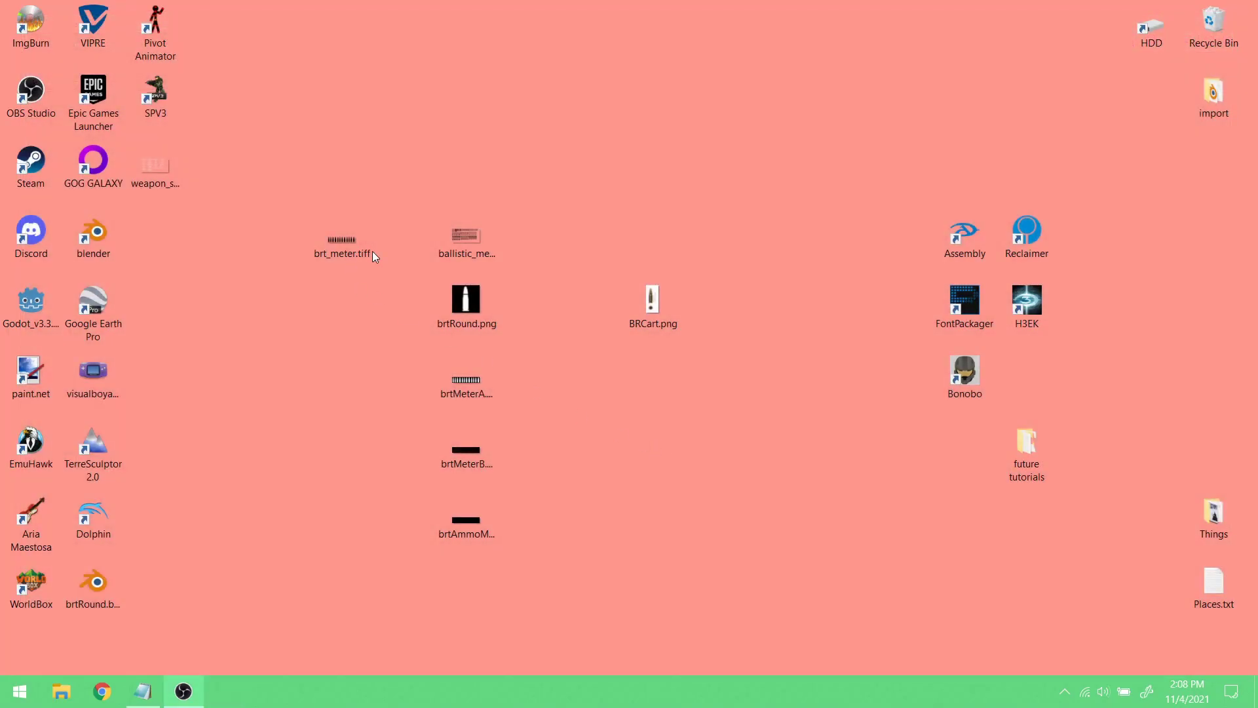
left_click(167, 158)
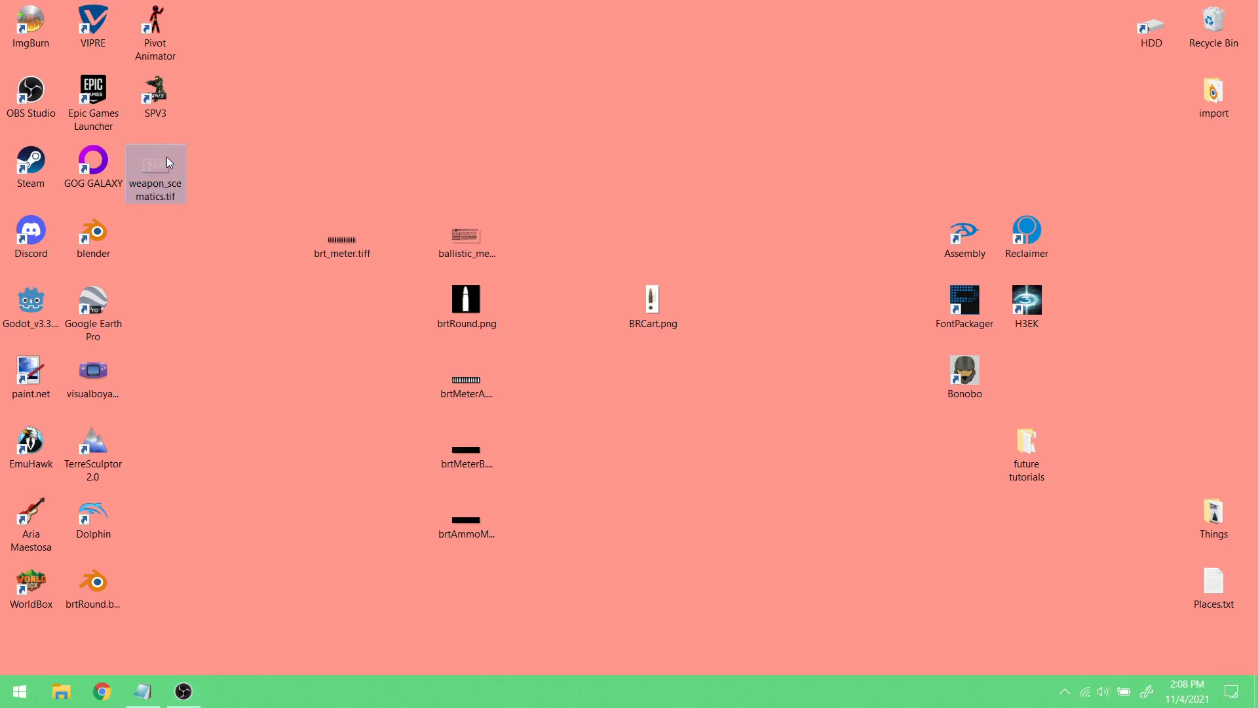
- Launch Reclaimer from the desktop and maximize its window
double_click(1045, 247)
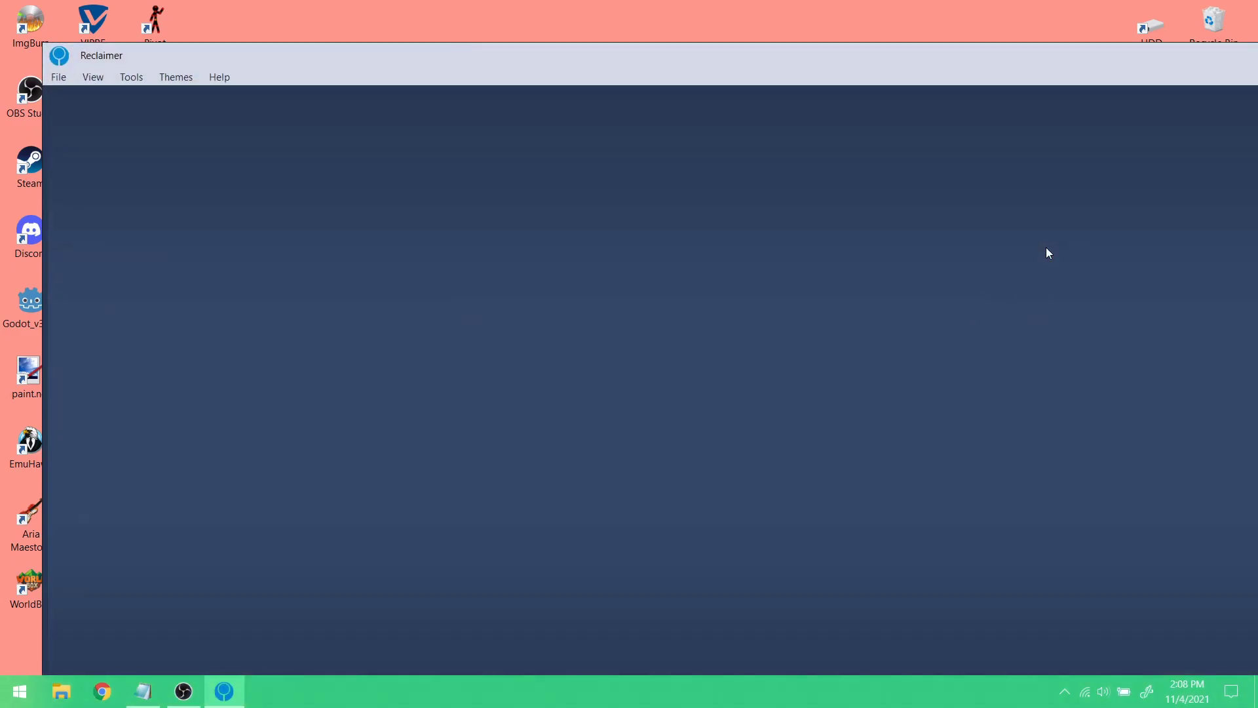
left_click_drag(946, 64, 812, 31)
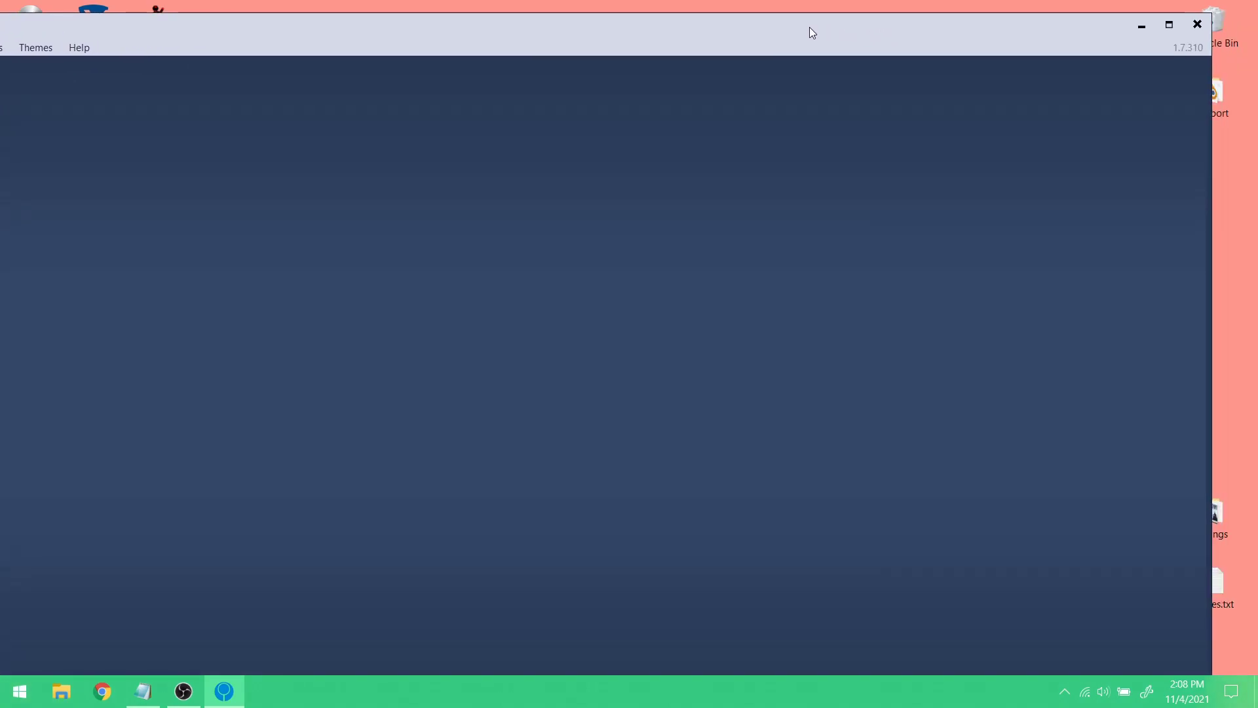
left_click(1168, 23)
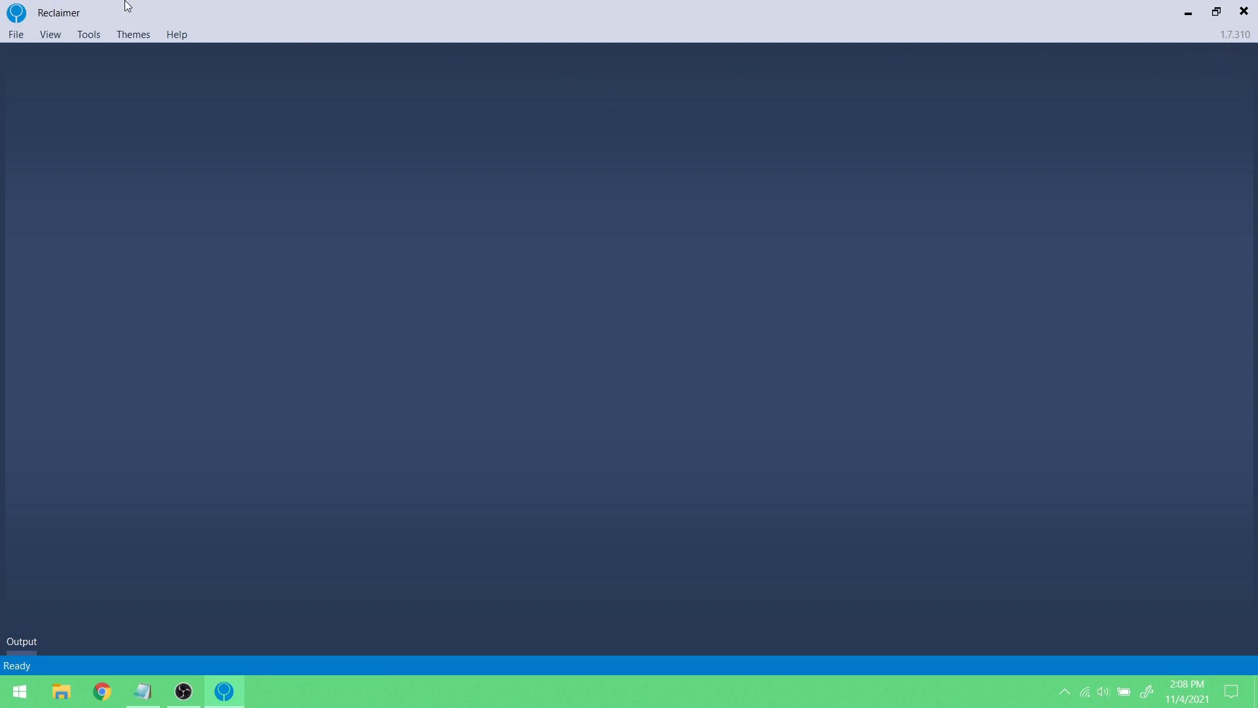
- Open the Halo 3 map armory.map from the recently used files
left_click(11, 38)
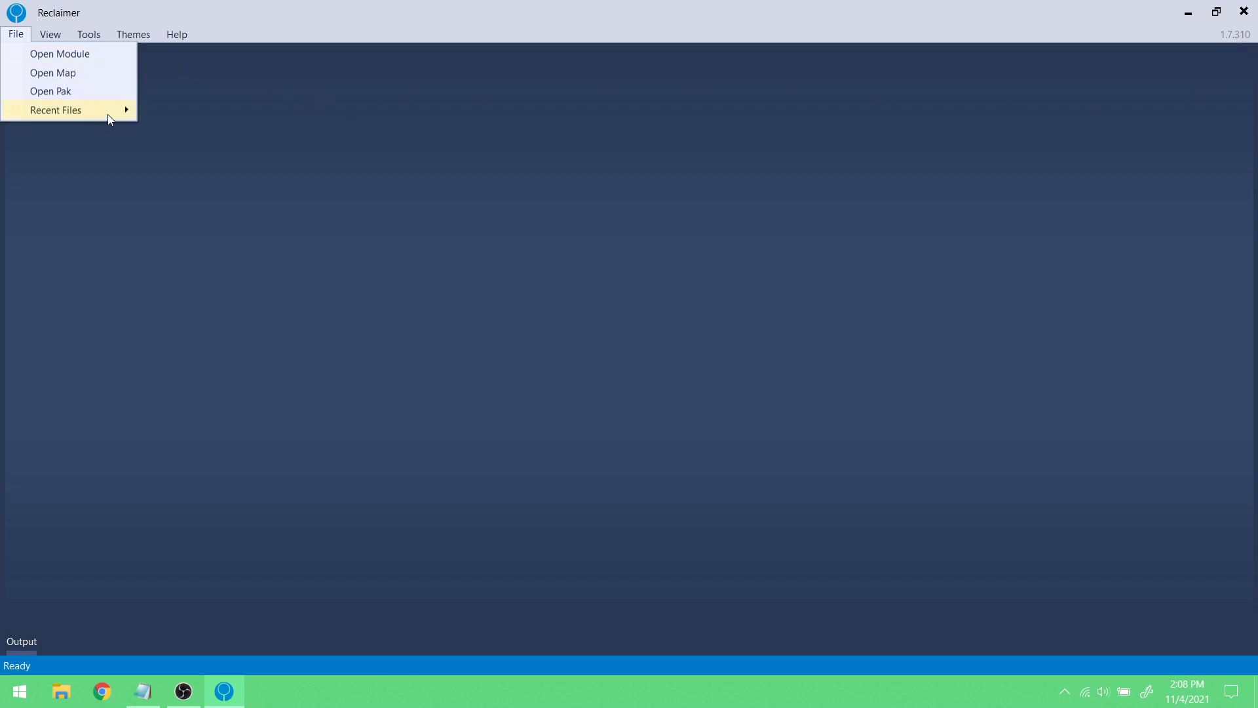
mouse_move(109, 116)
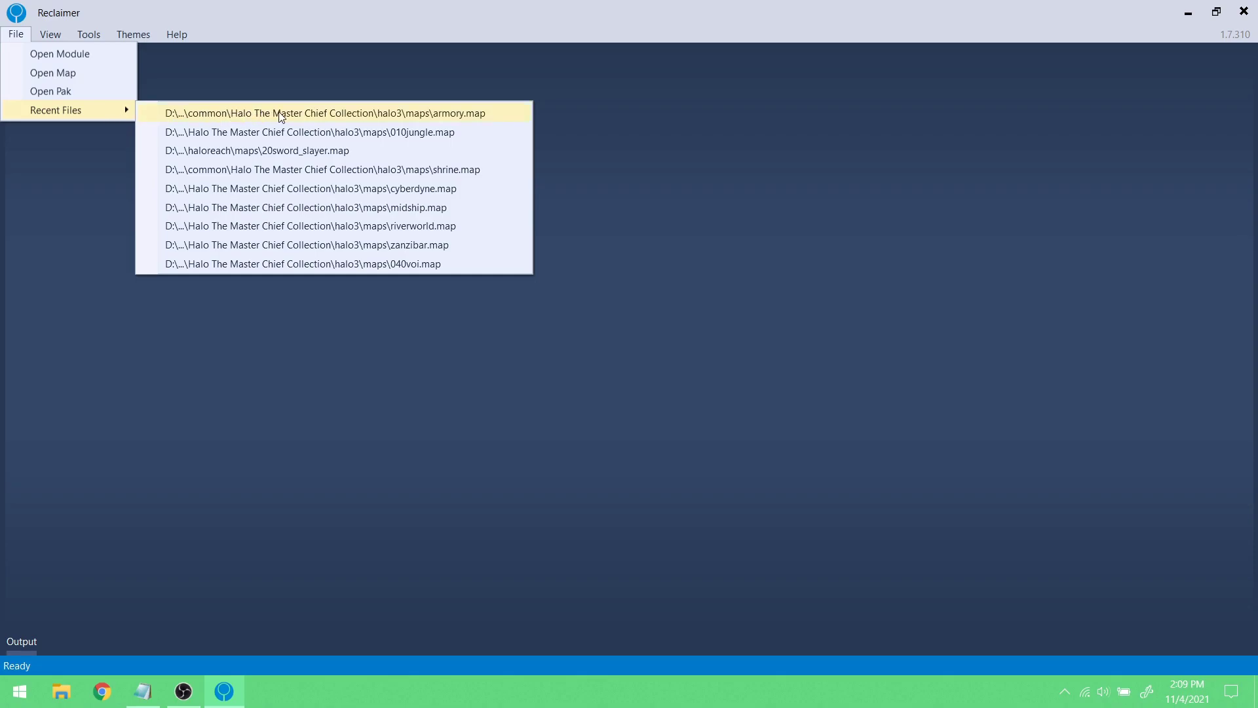
left_click(402, 118)
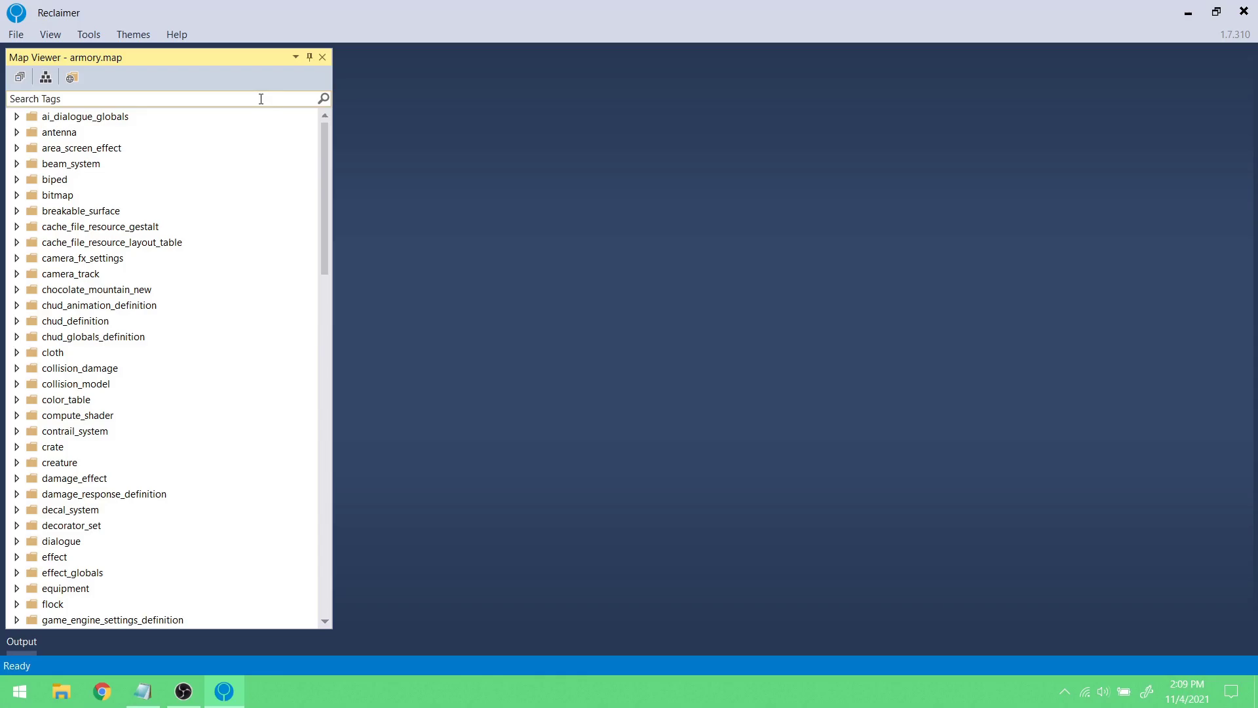
- Check the file name of weapon_scematics.tif on the desktop, and return to Reclaimer
left_click(1188, 12)
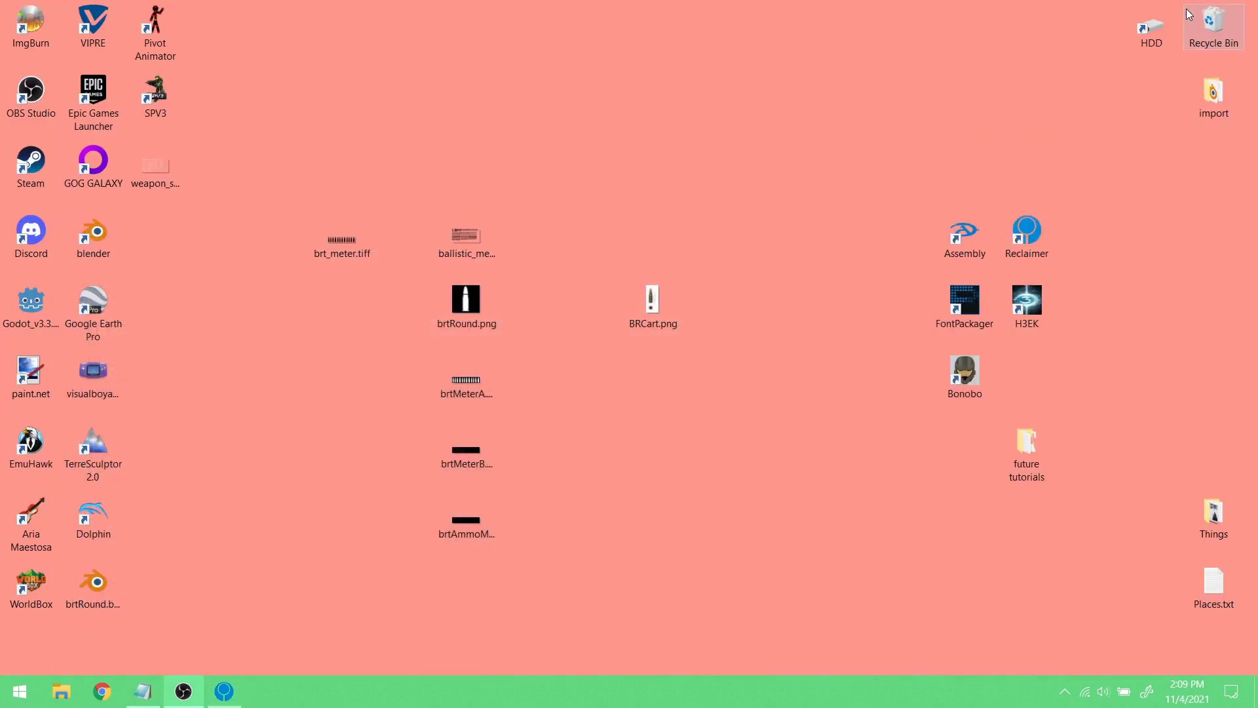
left_click(162, 169)
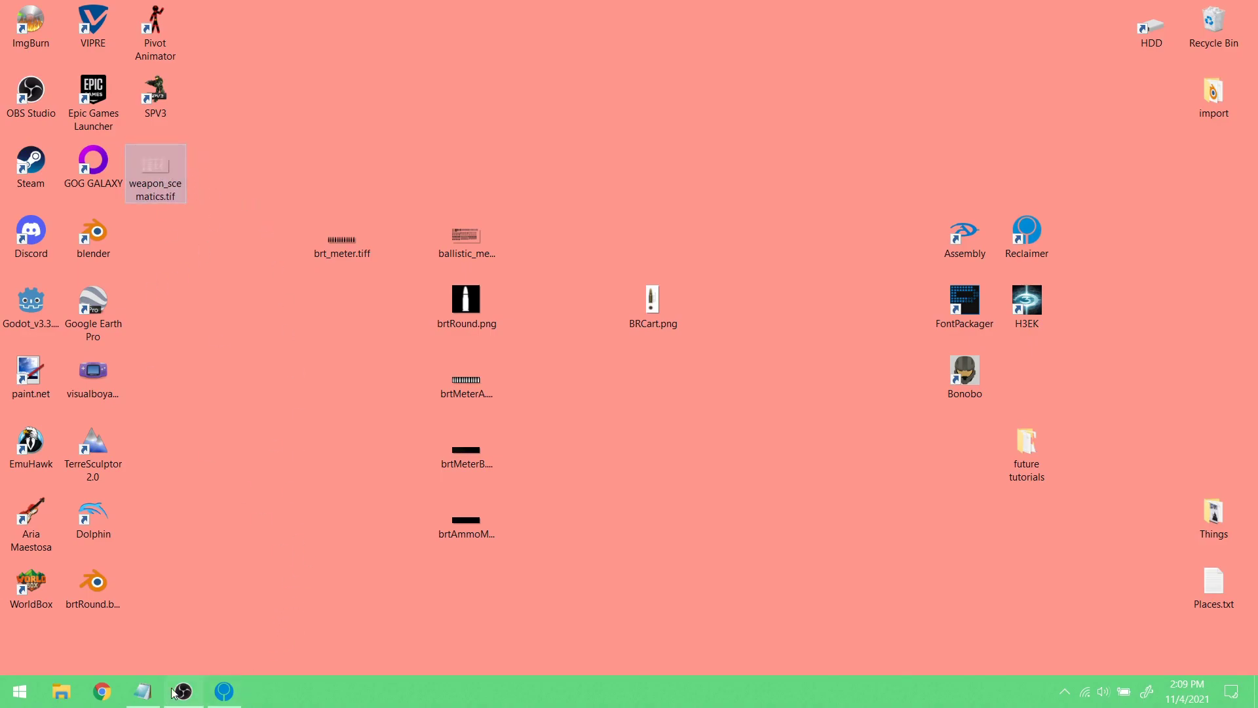
left_click(223, 693)
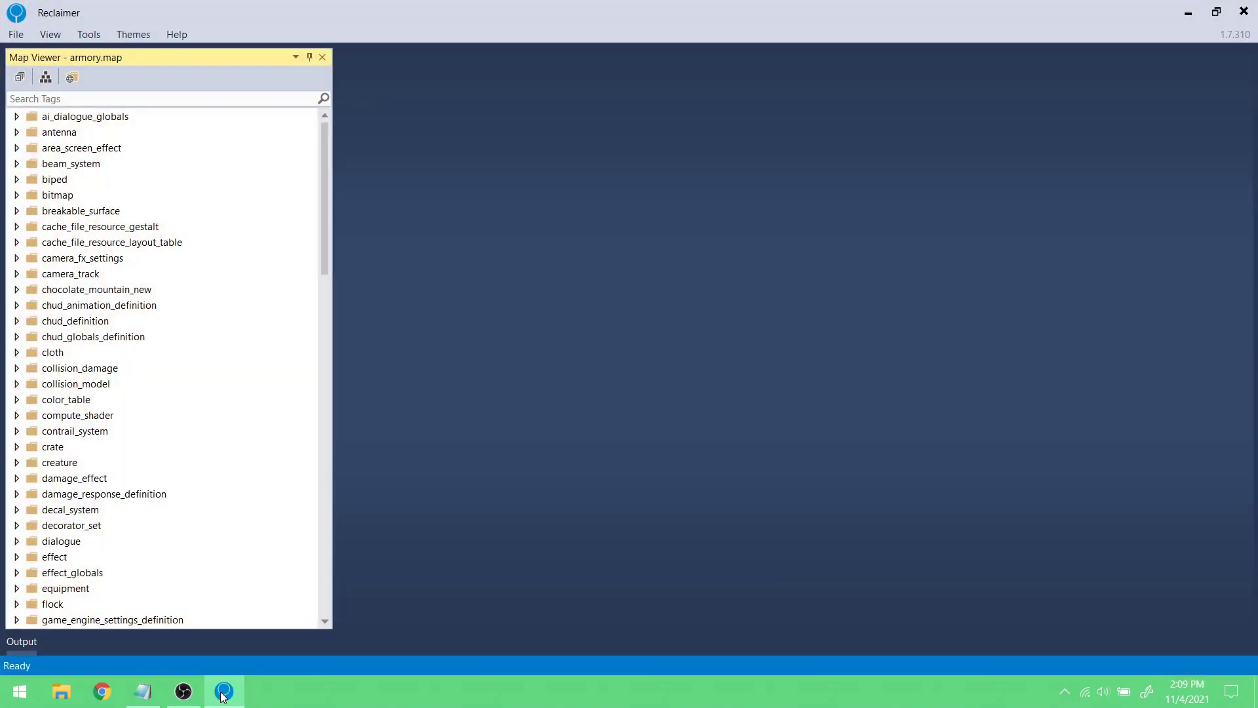
- Search the armory.map tags for "weapon_scem" and open the bitmap ui\chud\bitmaps\weapon_scematics
left_click(175, 97)
type("weapon")
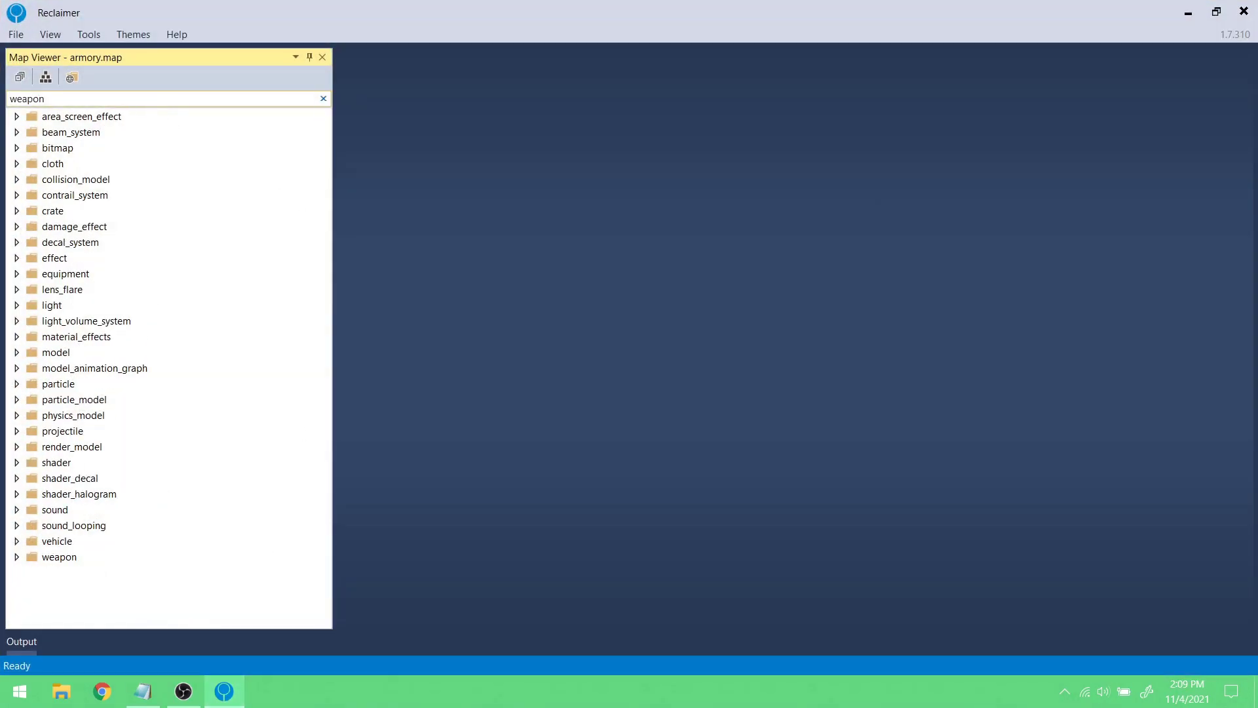
type("_scem")
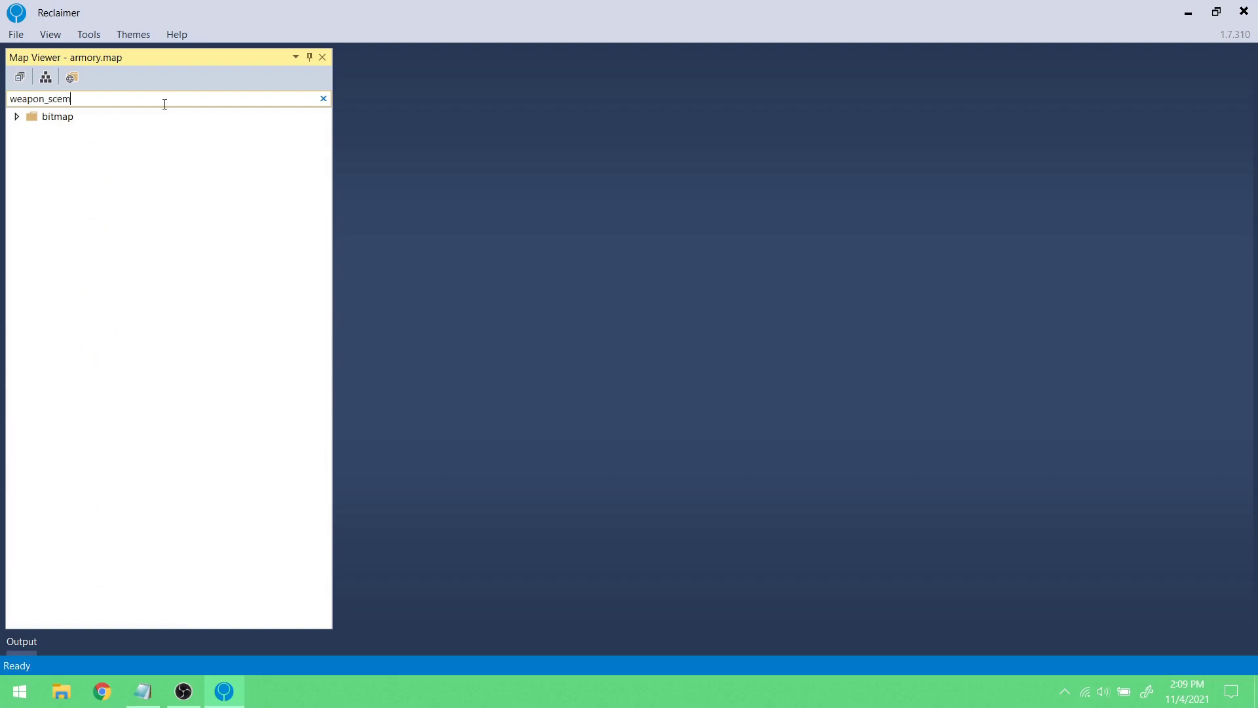
left_click(17, 116)
left_click(75, 135)
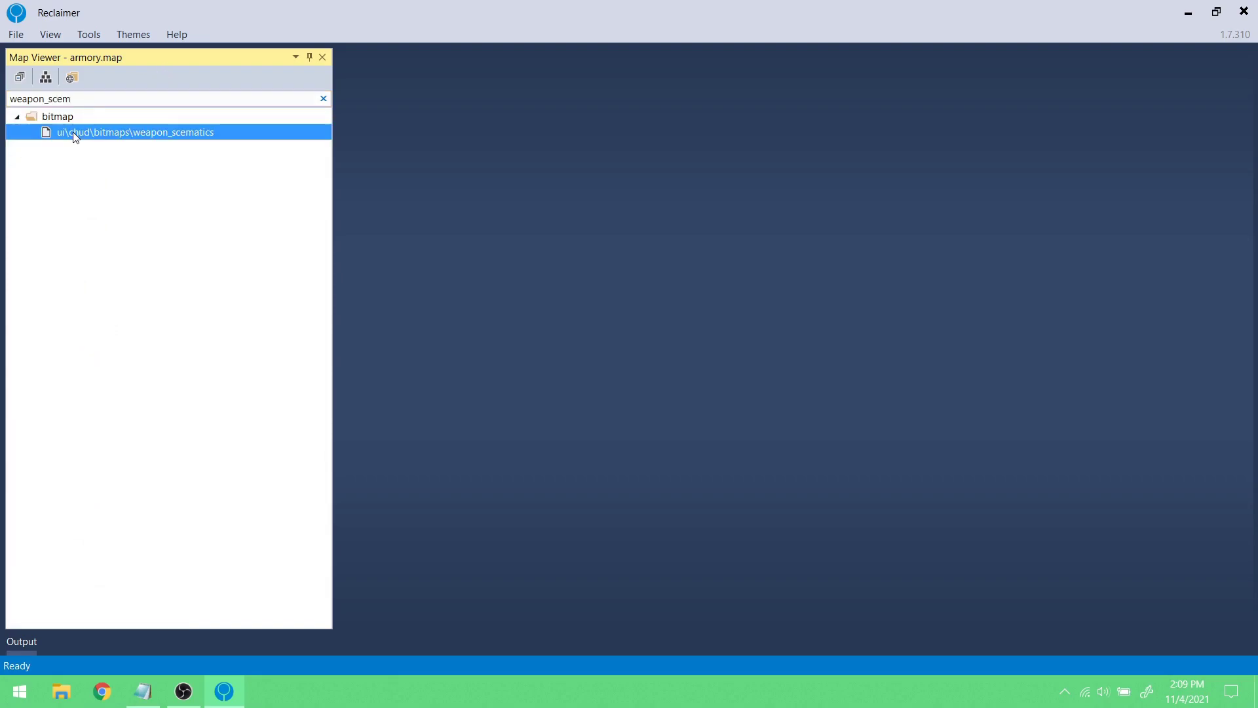
double_click(99, 136)
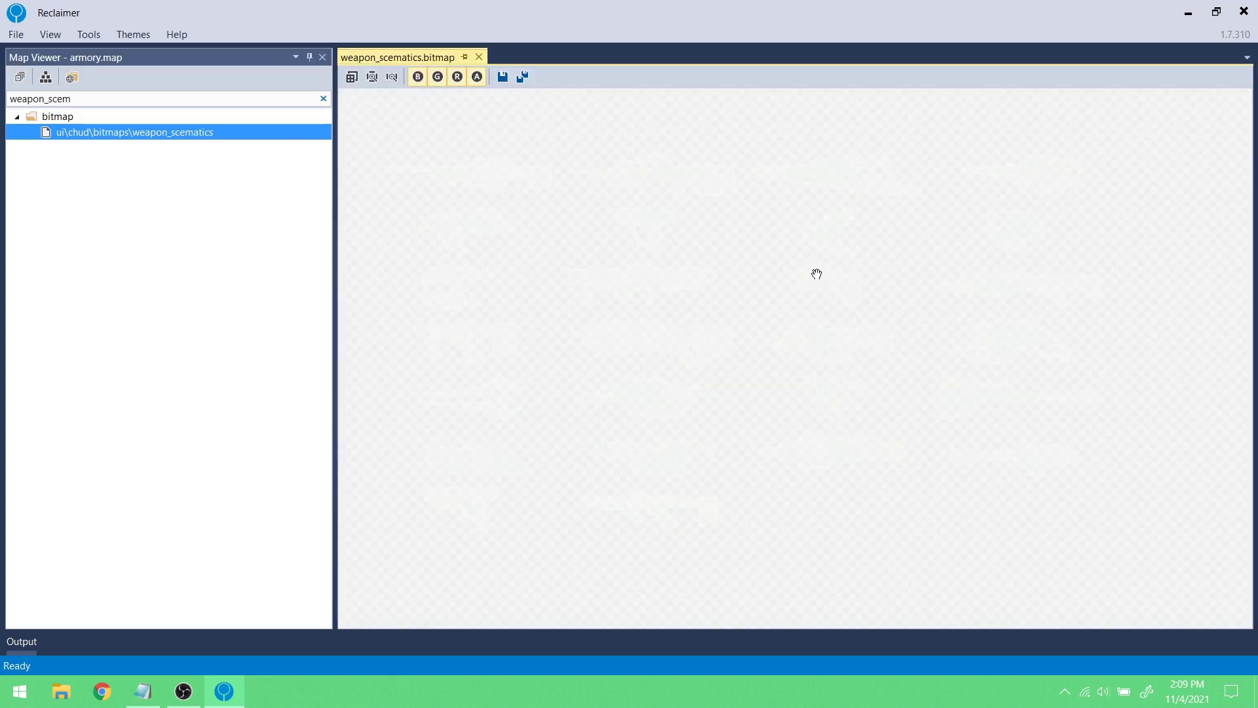
- Examine the weapon schematics bitmap with its alpha channel hidden and with its red channel hidden, and restore all channels
left_click(477, 78)
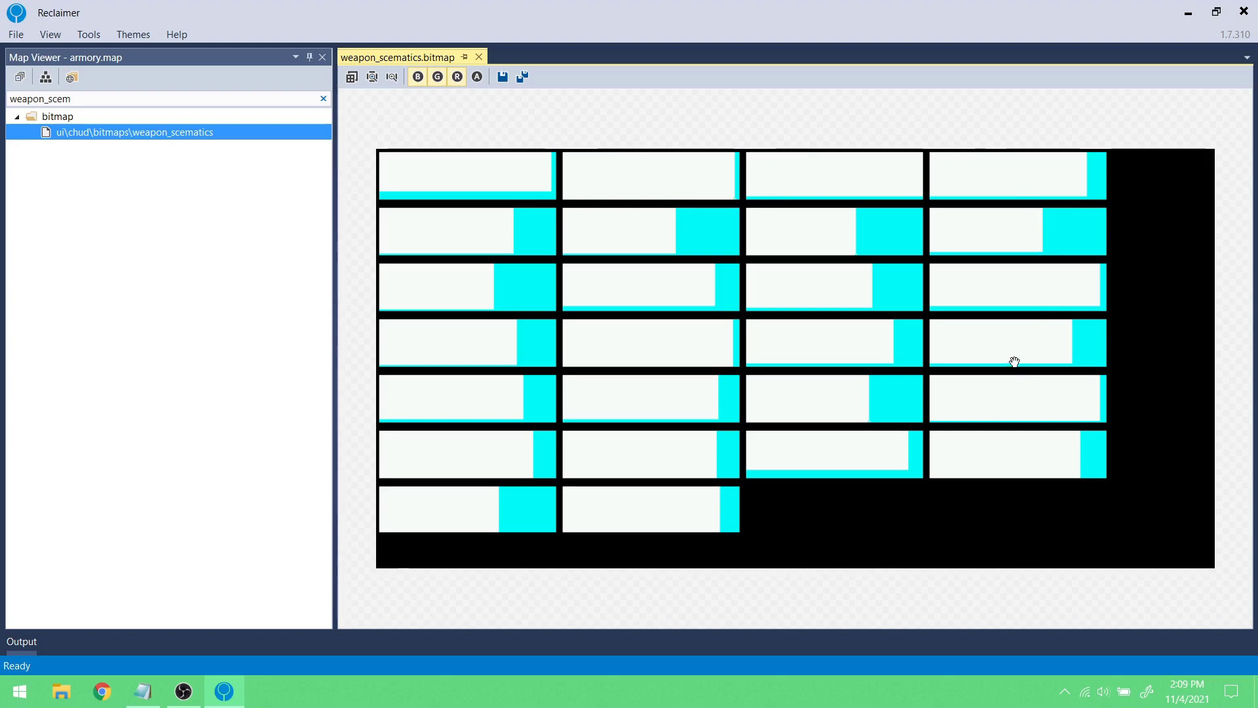
left_click(478, 77)
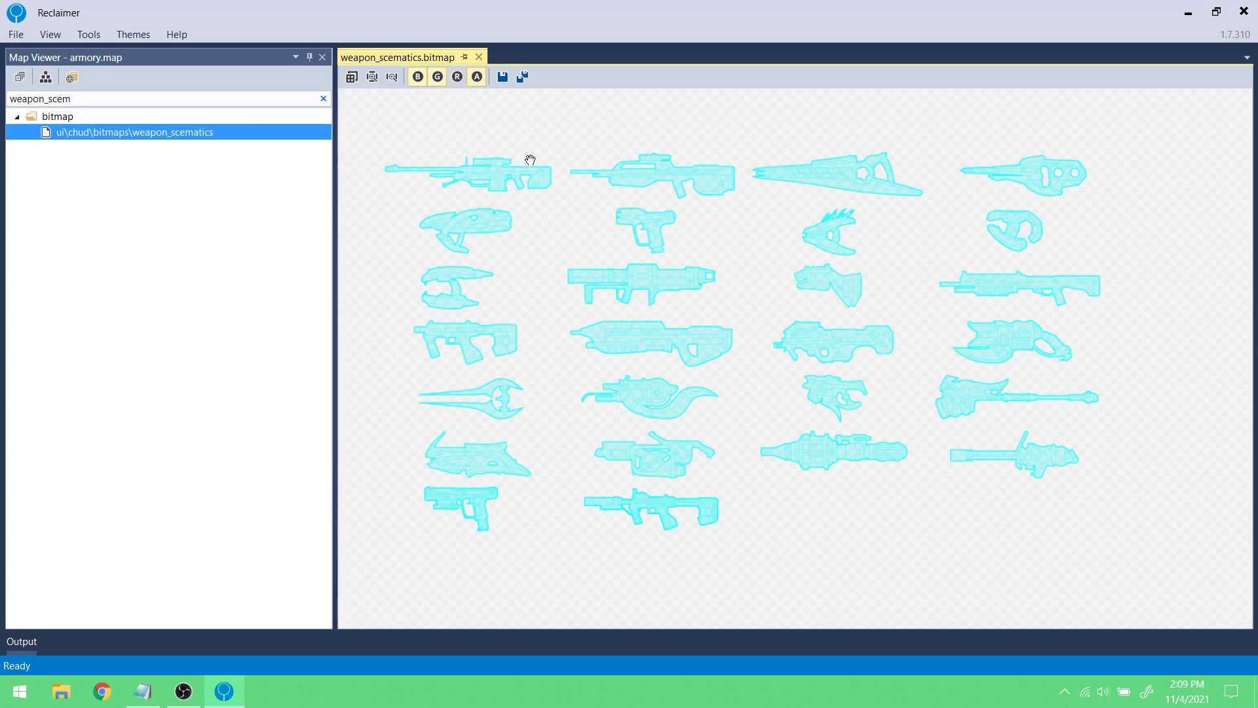
left_click(457, 77)
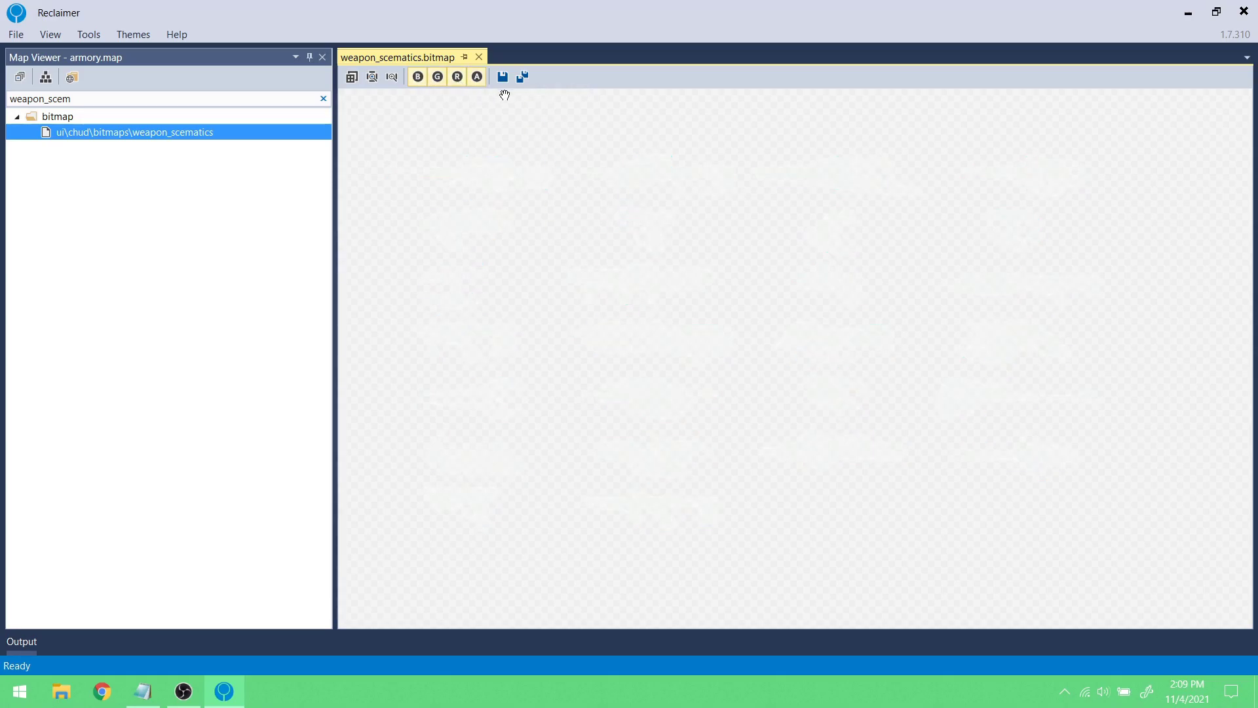
- Export the bitmap to the Desktop as weapon_scematics.tif, replacing the existing file, and close Reclaimer
left_click(523, 77)
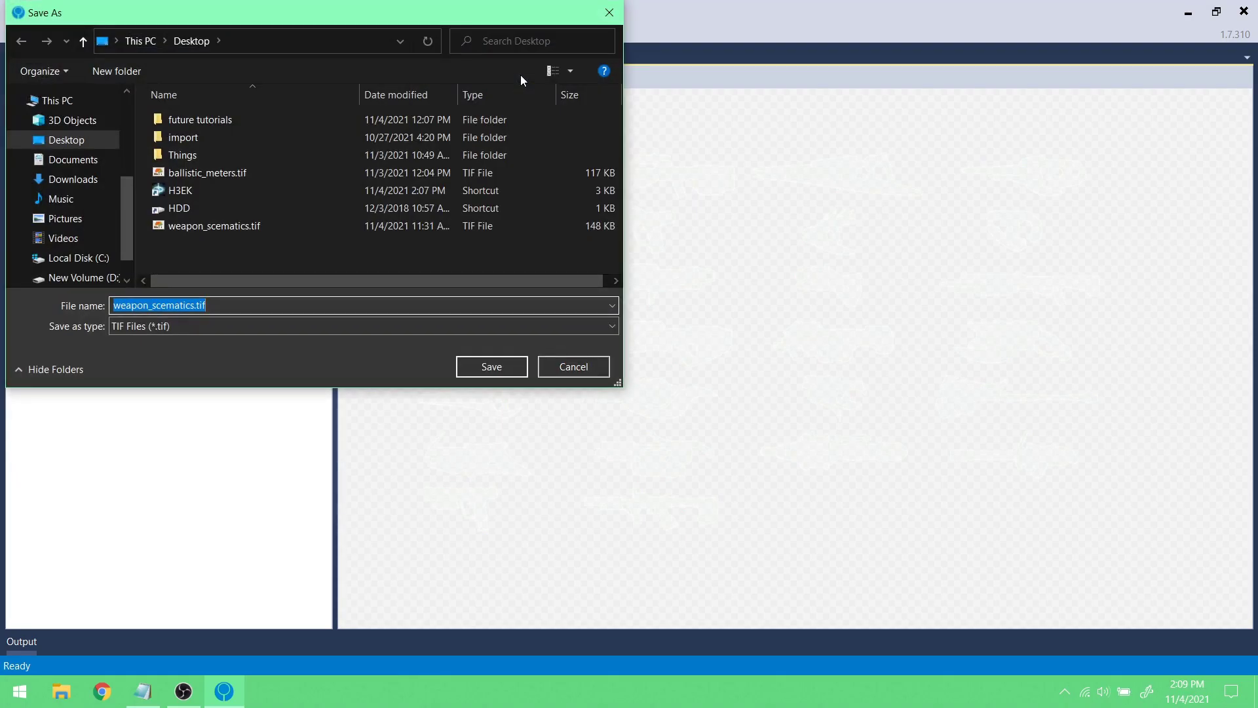
left_click_drag(468, 23, 704, 163)
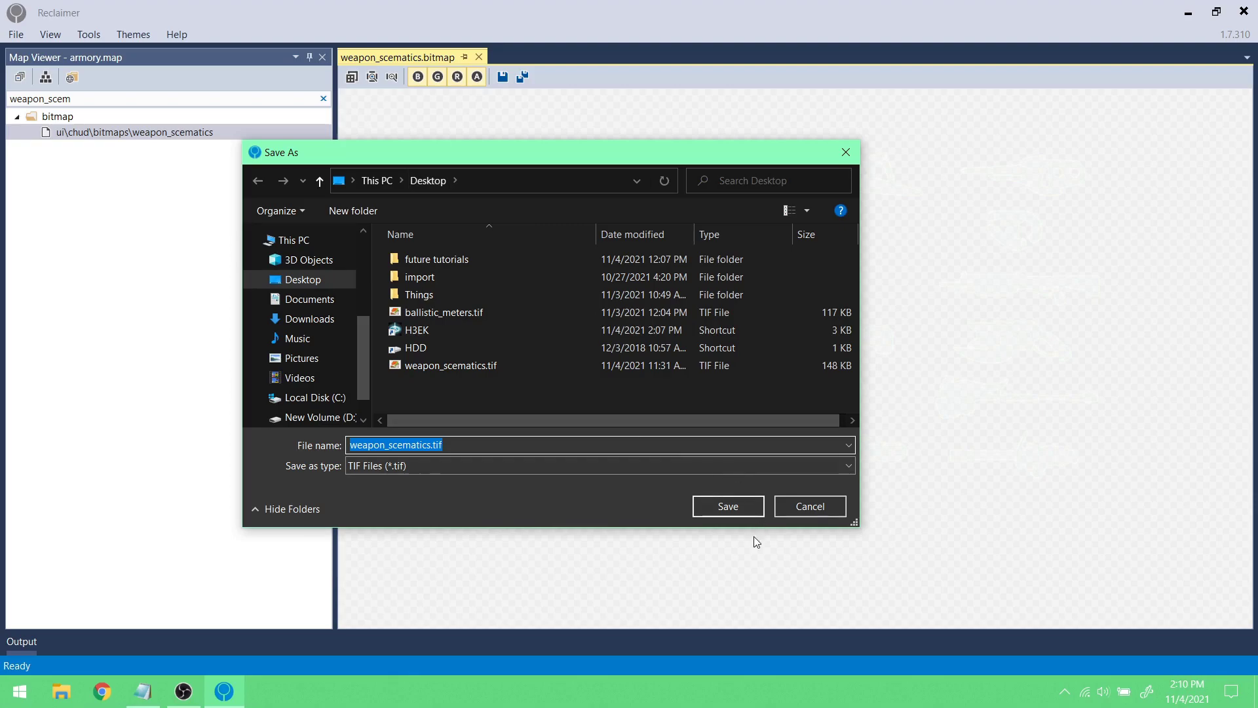
left_click(744, 509)
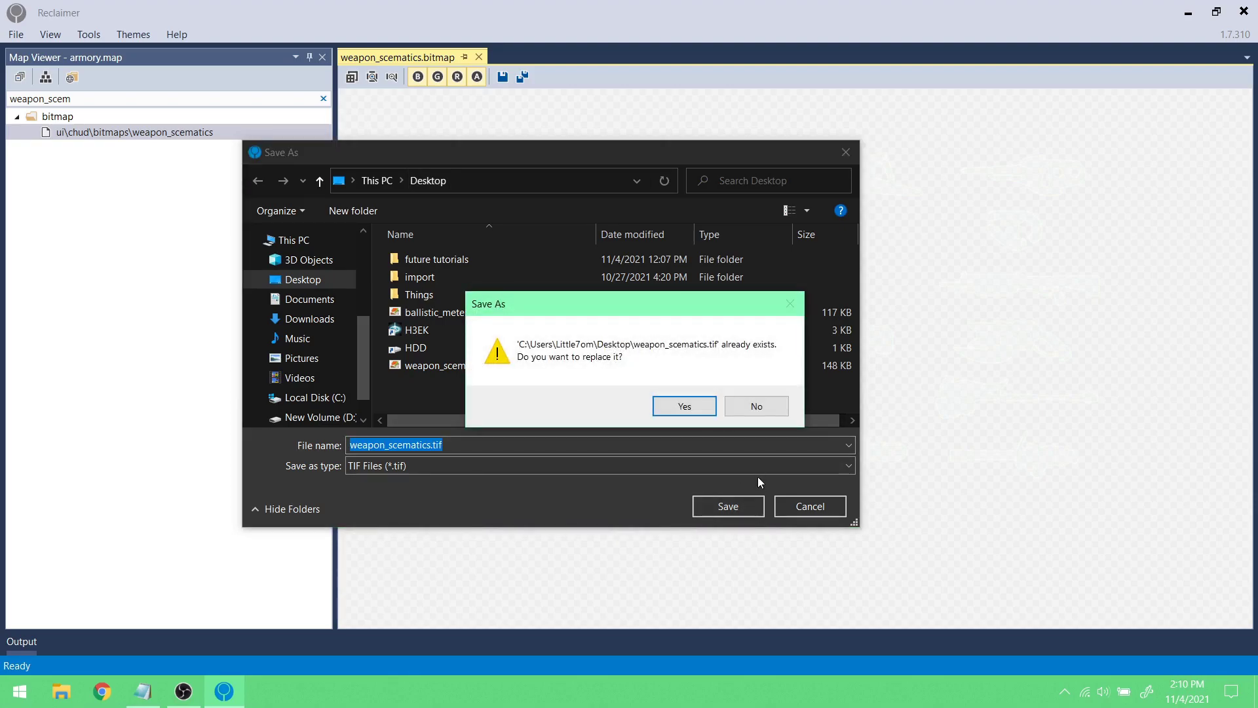
left_click(694, 411)
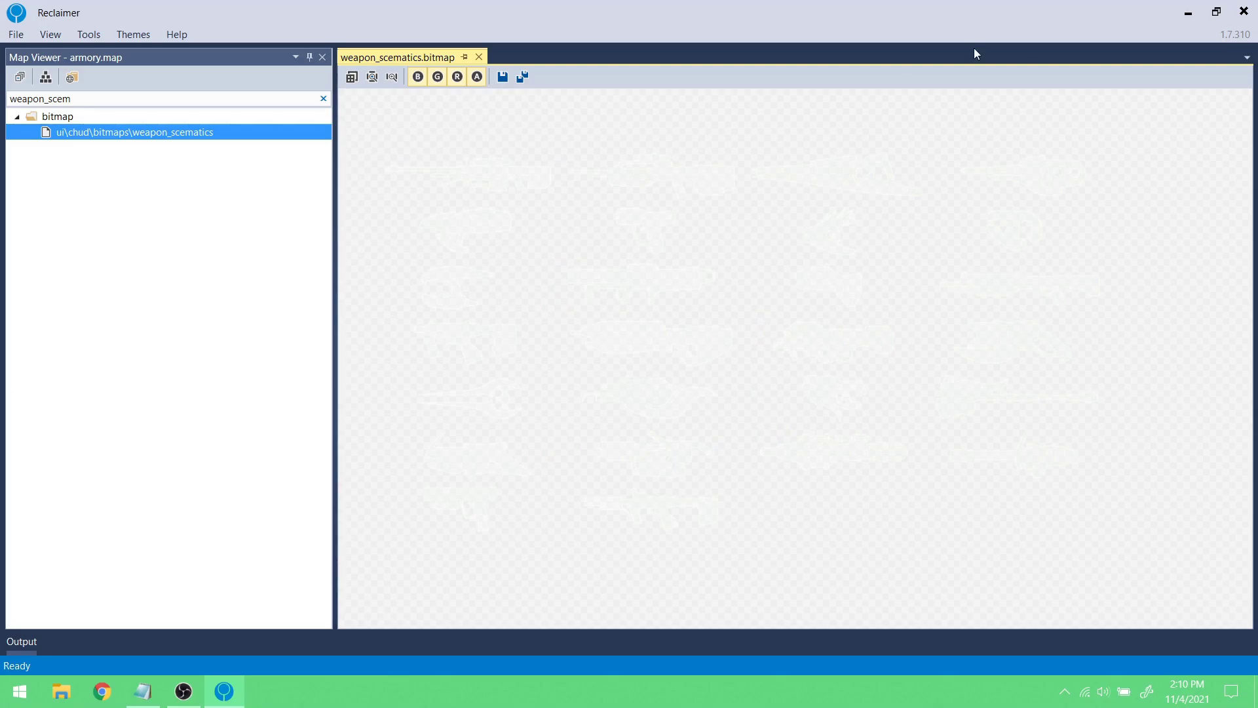
left_click(1243, 12)
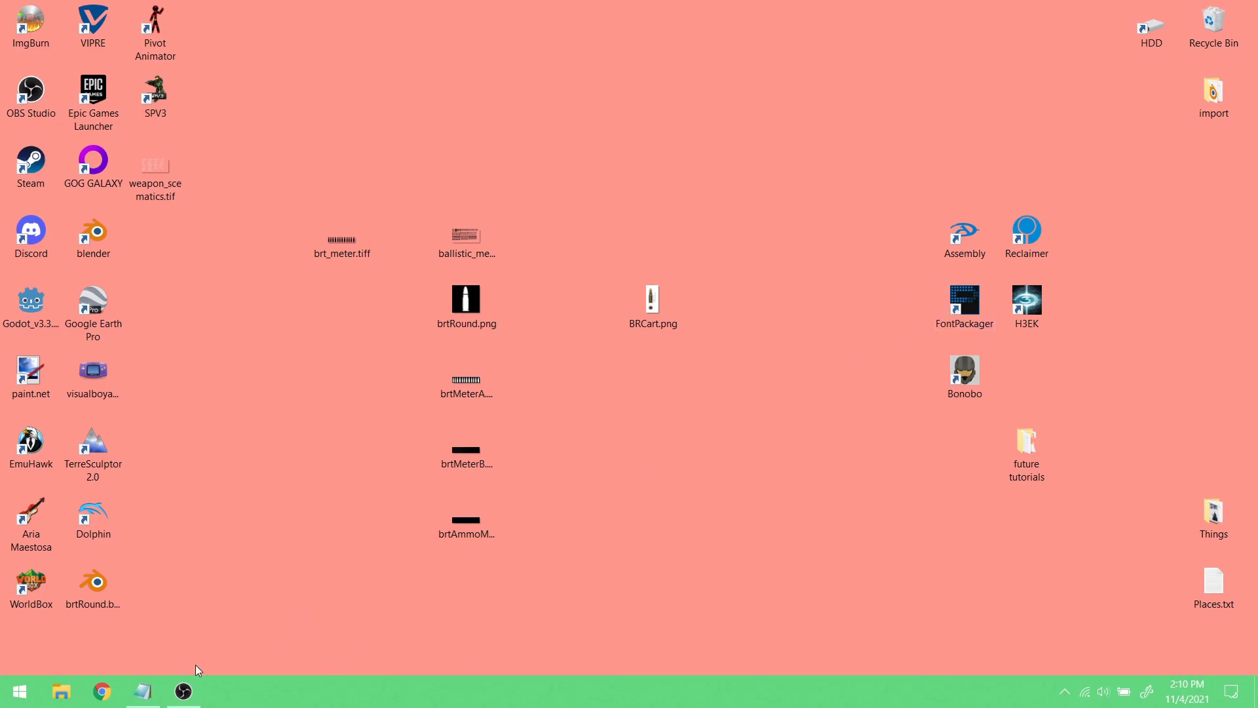
- Review the Conduit-18 x3, x2 and x1 and HUD schematic scale ratios in the Notepad notes, and minimize them
left_click(142, 692)
left_click_drag(457, 217, 602, 150)
left_click_drag(456, 152, 952, 197)
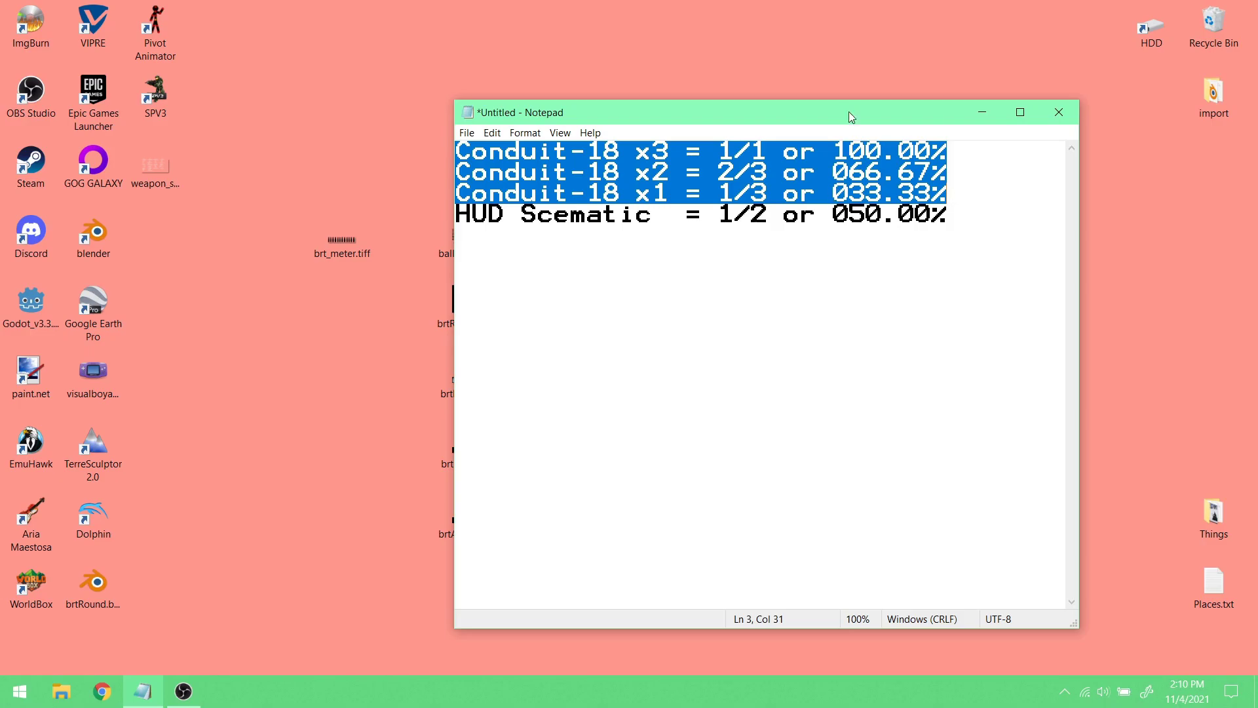
left_click_drag(835, 123, 700, 134)
left_click(855, 215)
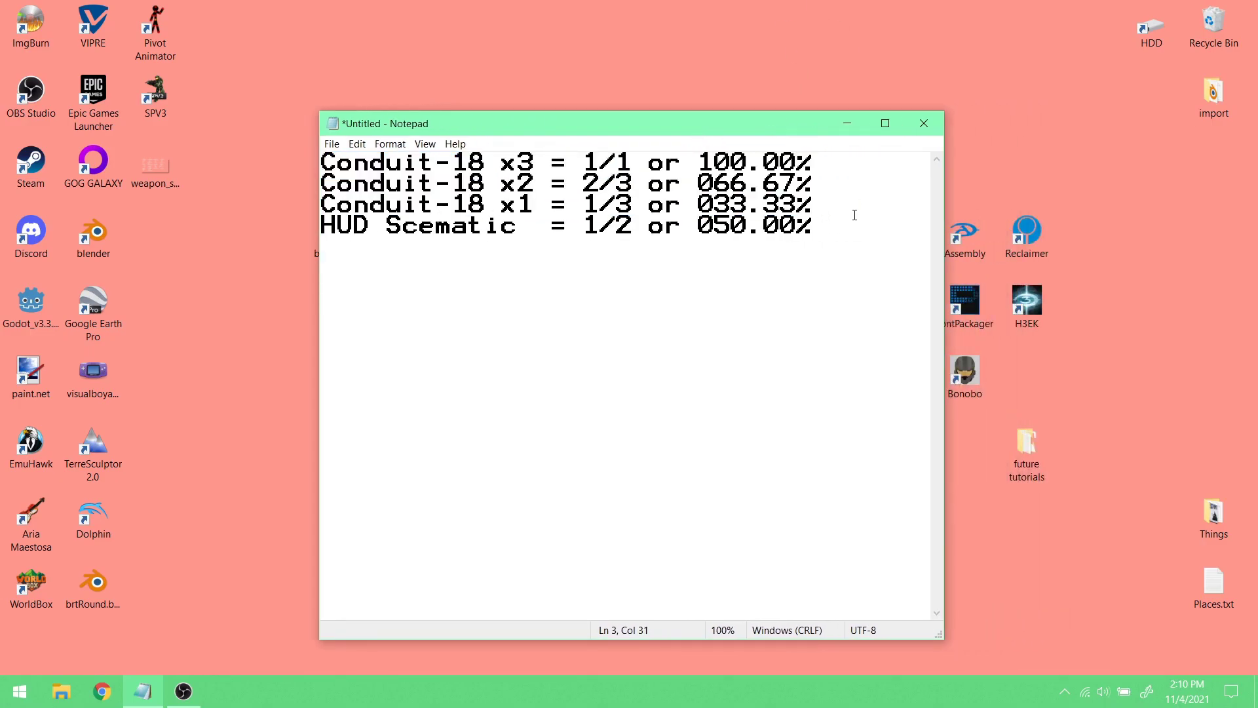
left_click(847, 123)
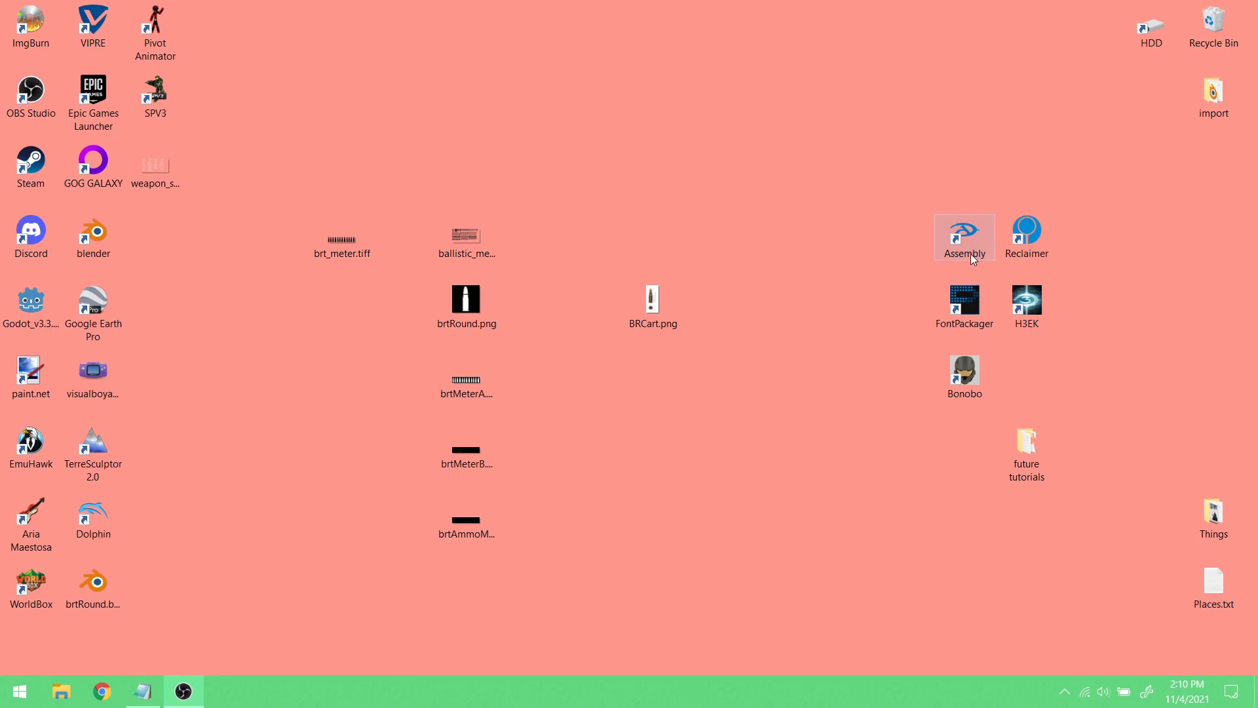
- Launch Font Packager from the desktop, widen its window, and consult the Conduit-18 lines in the Notepad notes
double_click(968, 312)
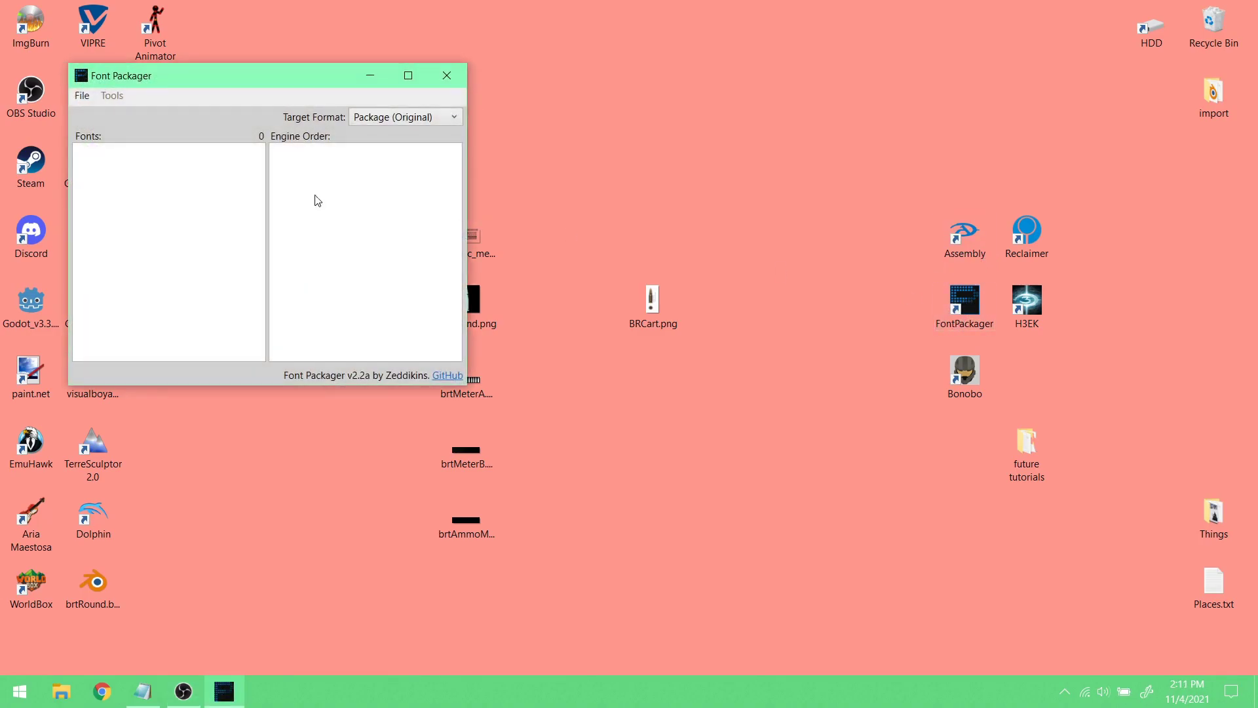
left_click_drag(469, 179, 626, 209)
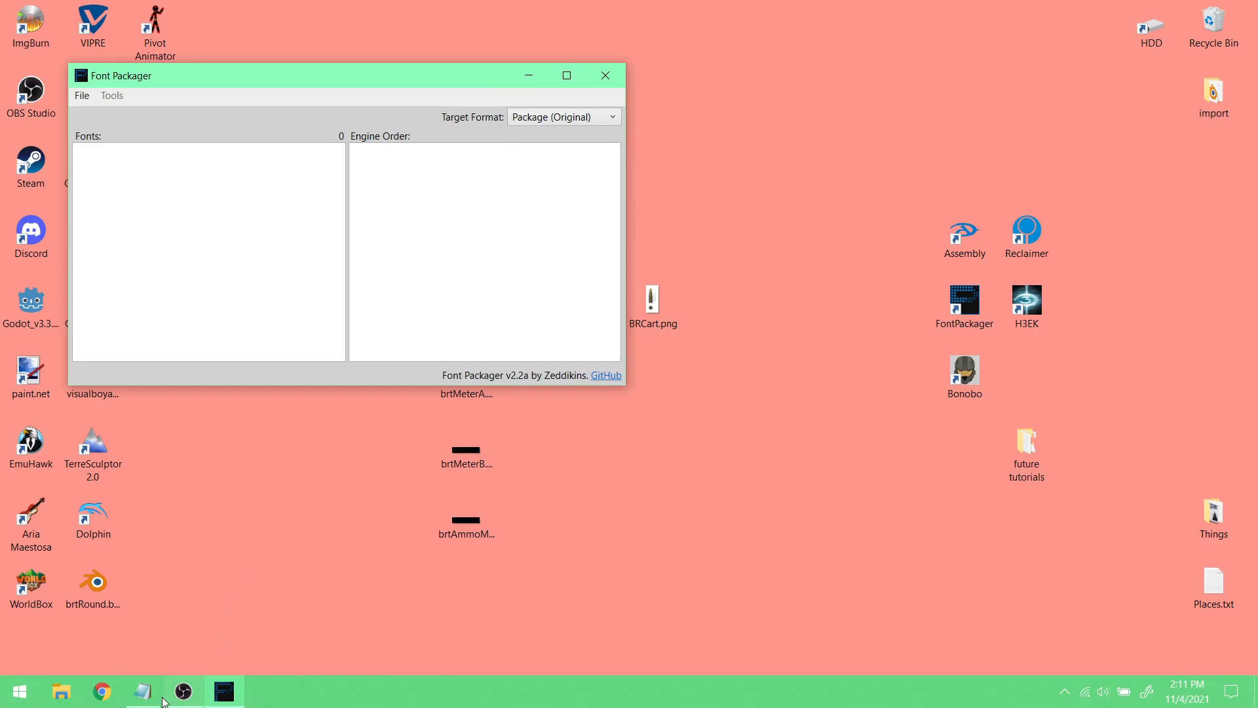
left_click(196, 655)
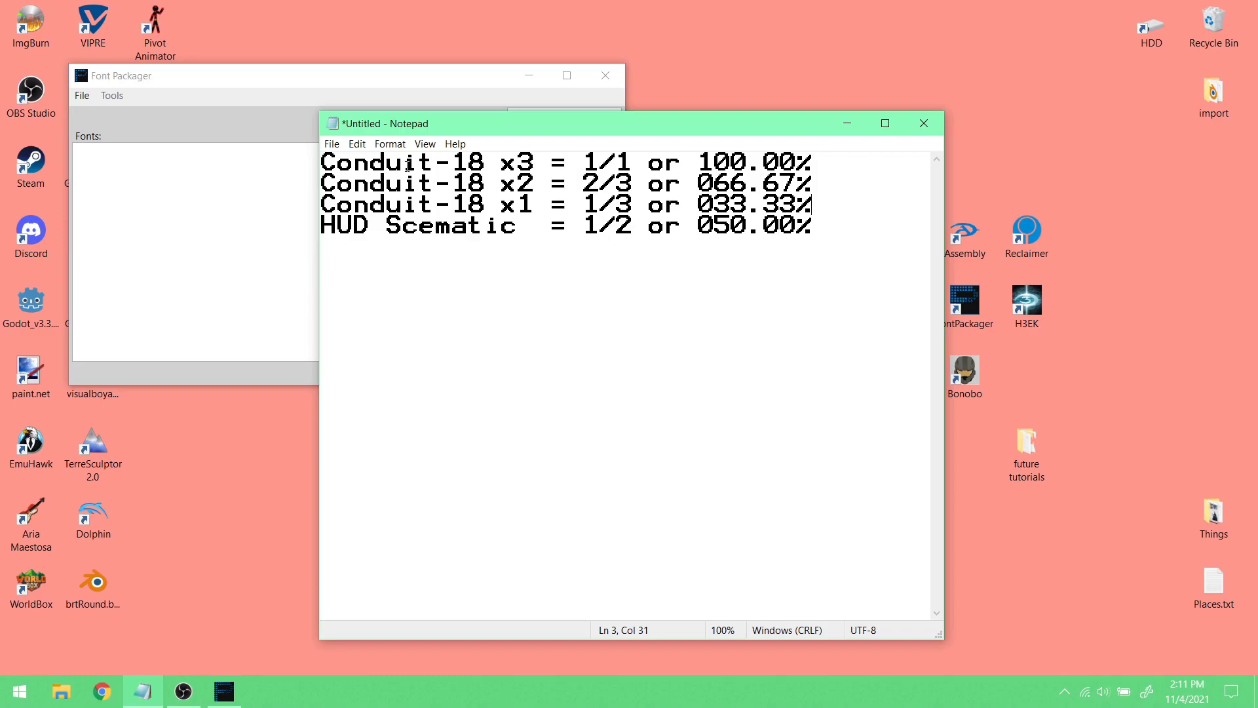
left_click_drag(345, 164, 568, 188)
left_click(568, 190)
left_click(158, 81)
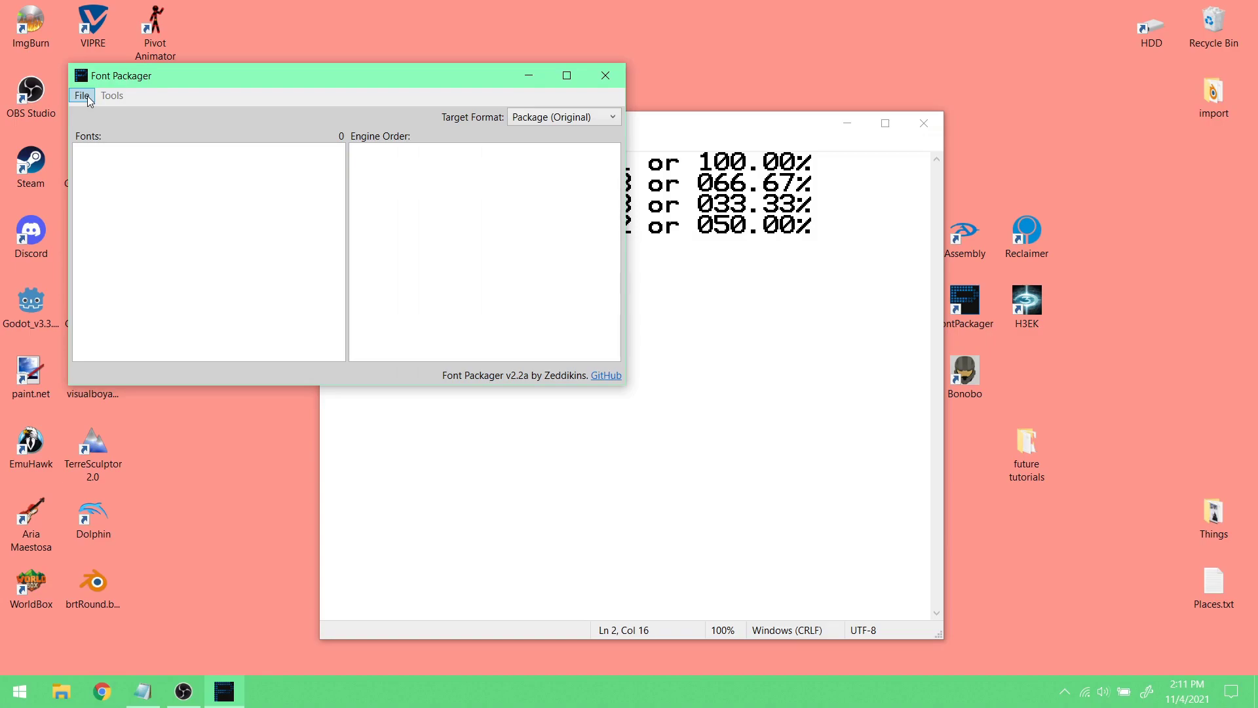
- Open the font package font_package_icon_x3.bin from the H3EK maps\fonts folder
left_click(88, 96)
mouse_move(132, 135)
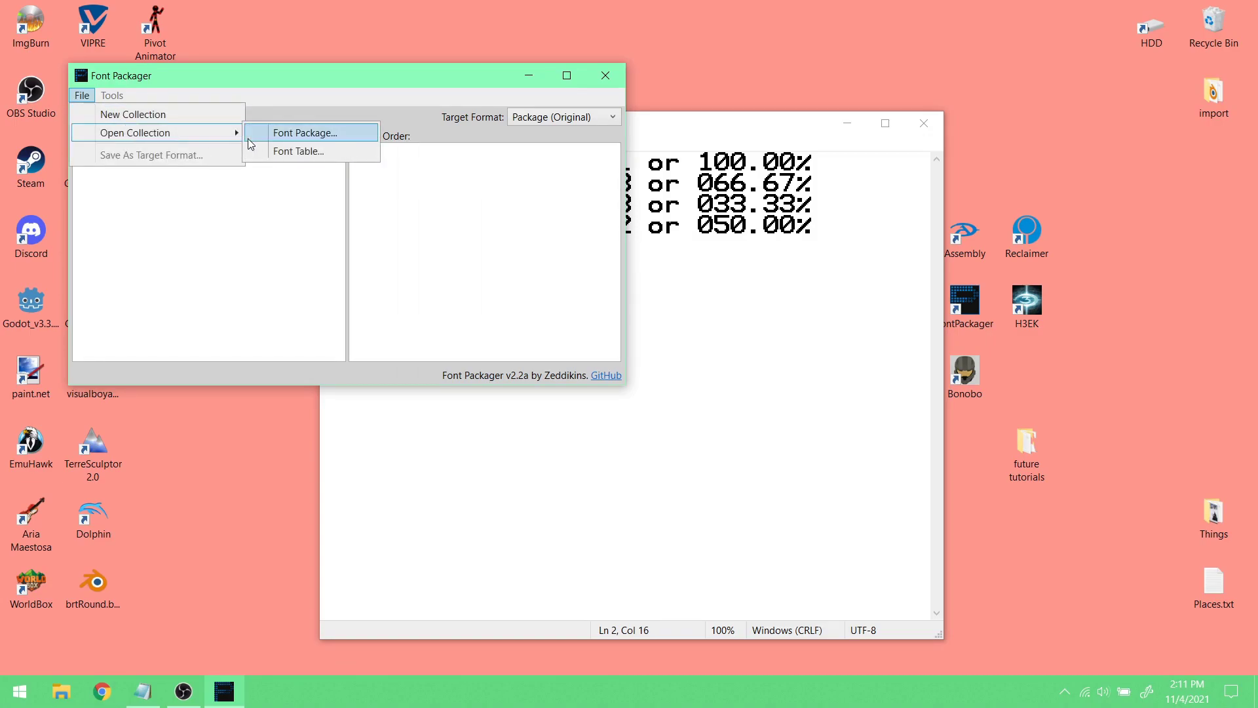
left_click(278, 139)
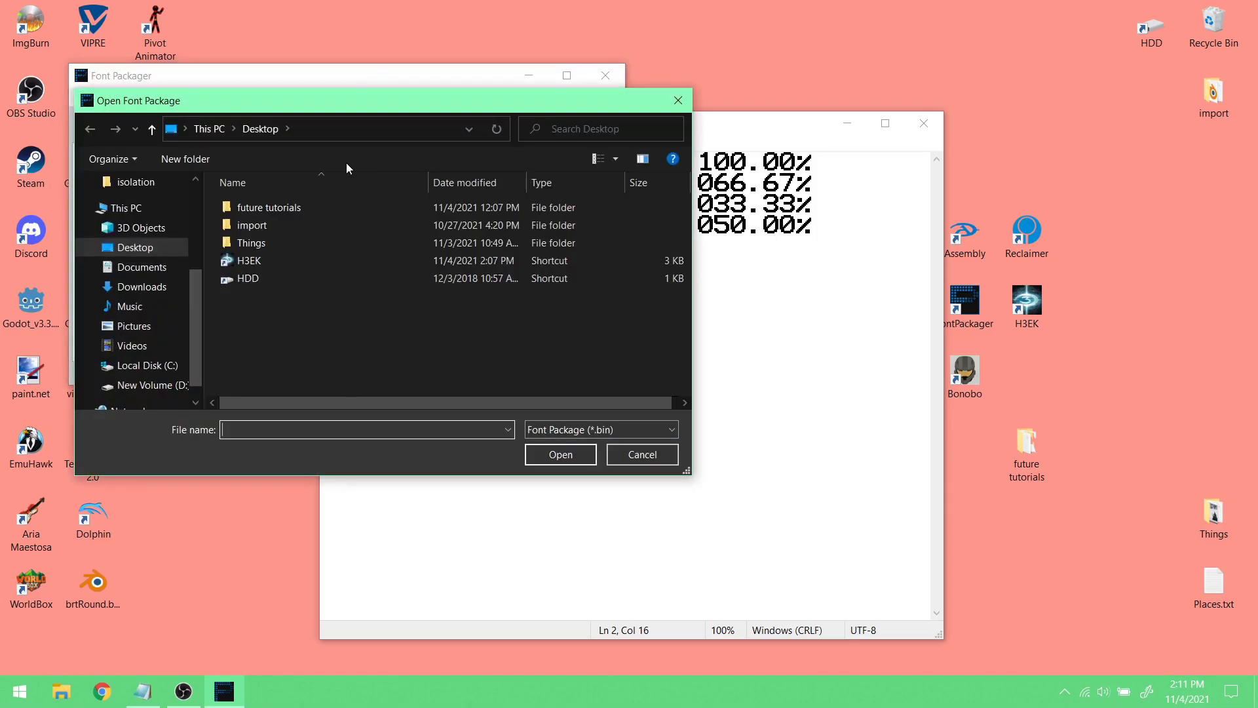
double_click(289, 260)
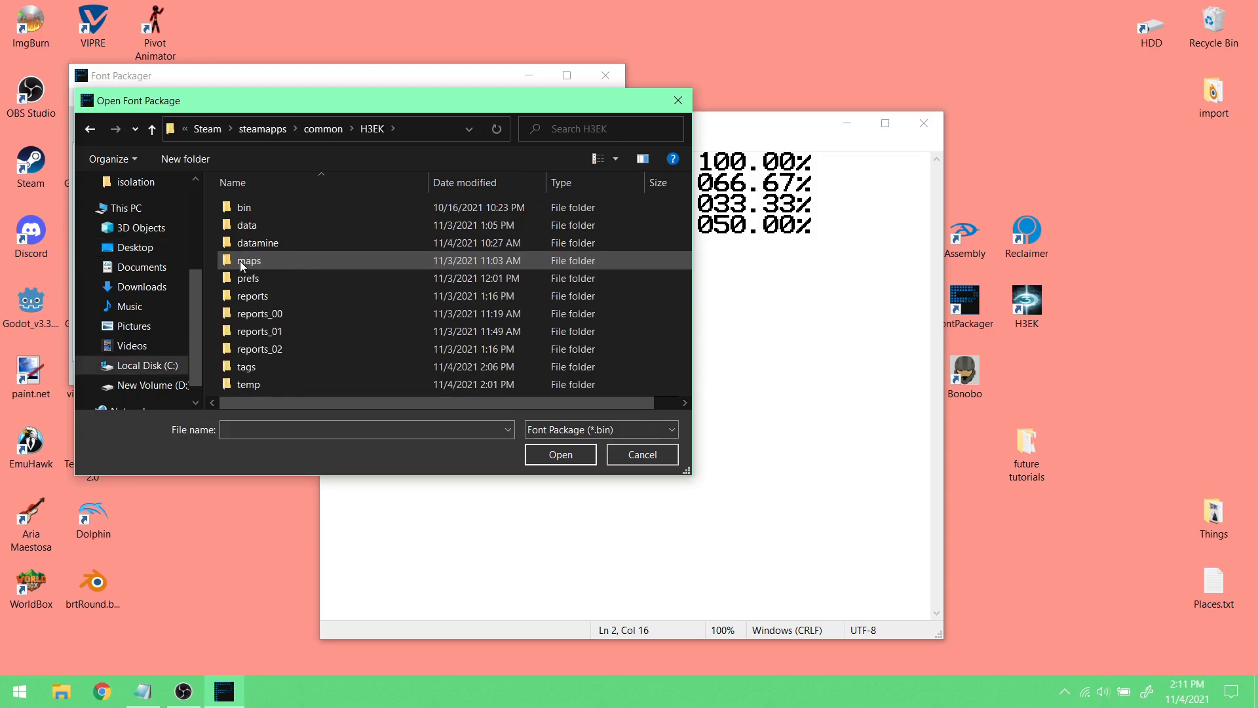
double_click(262, 260)
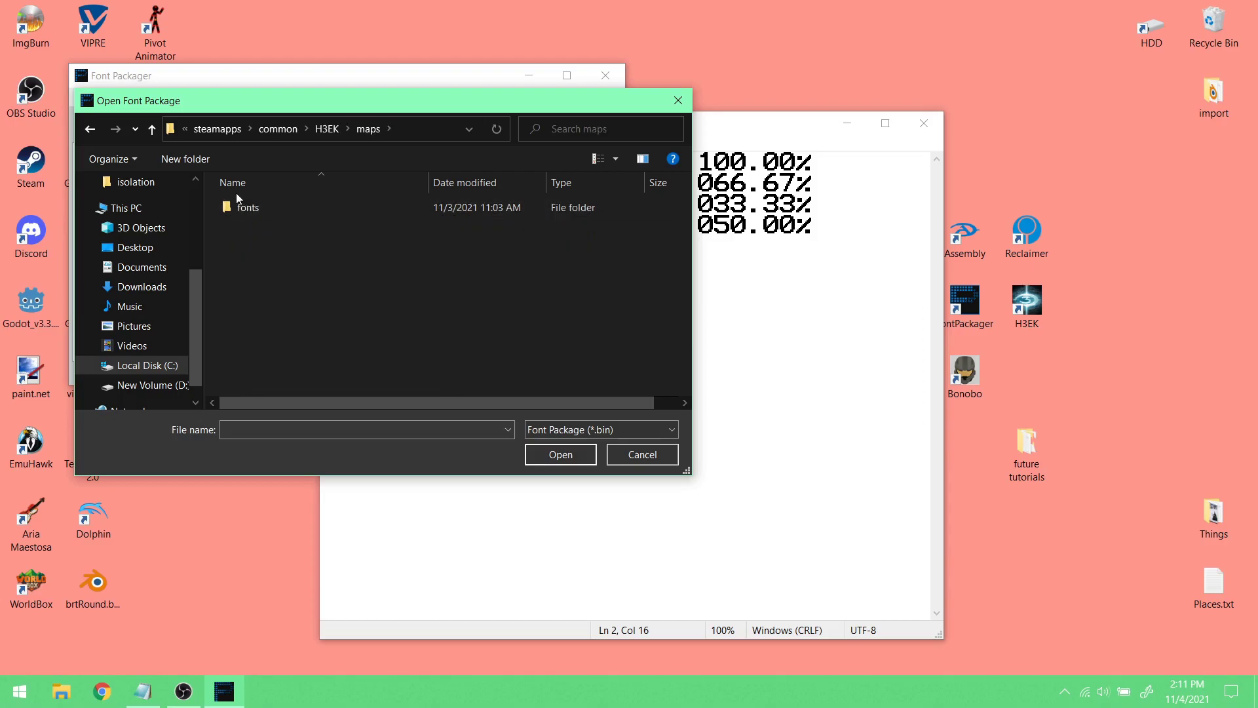
double_click(268, 208)
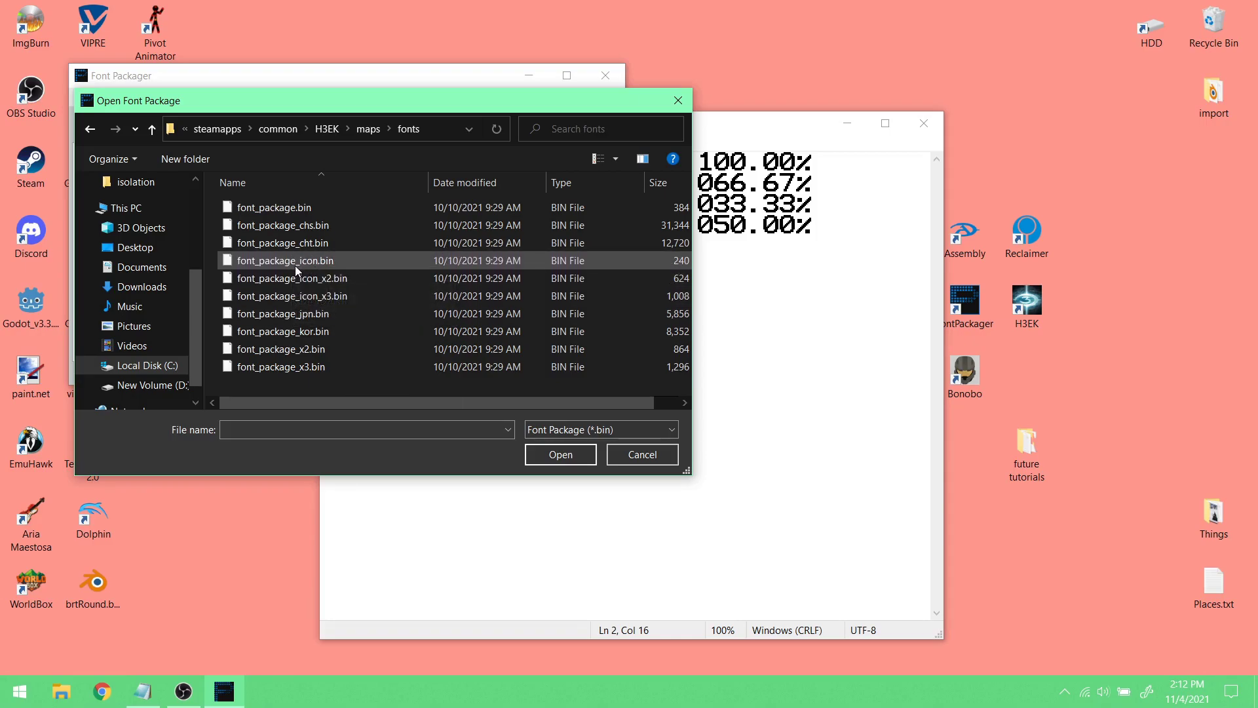
double_click(363, 300)
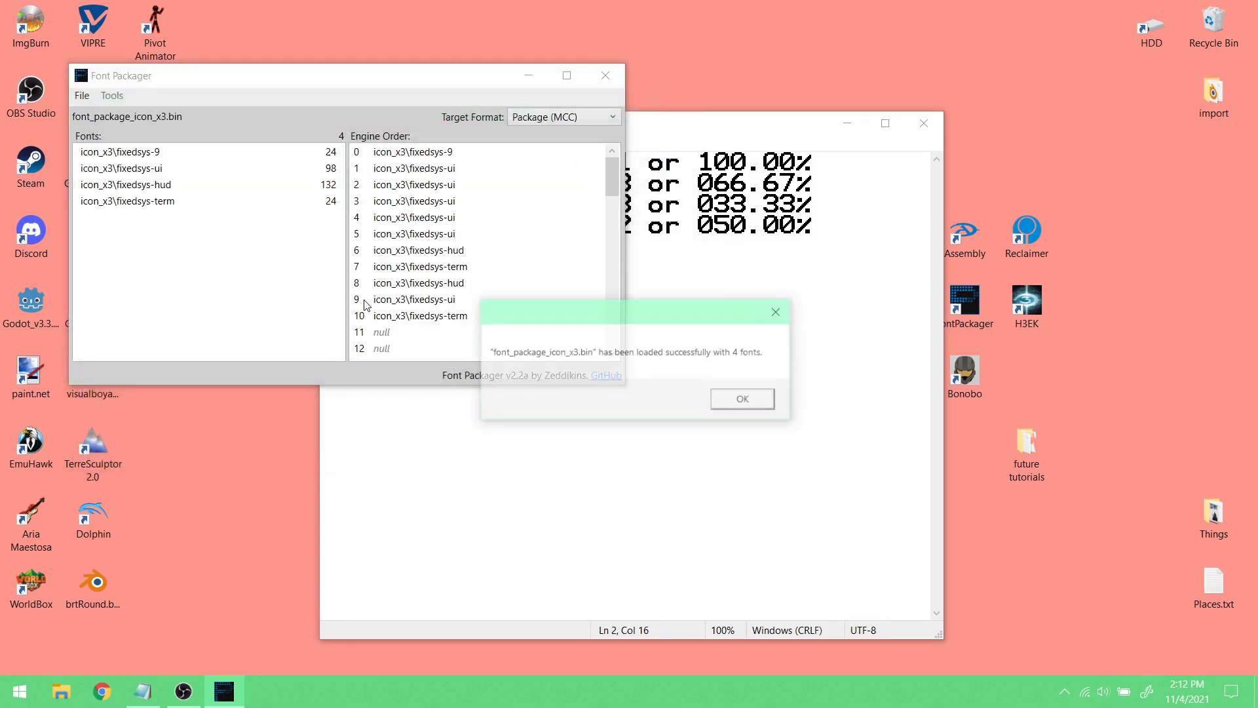
left_click(740, 398)
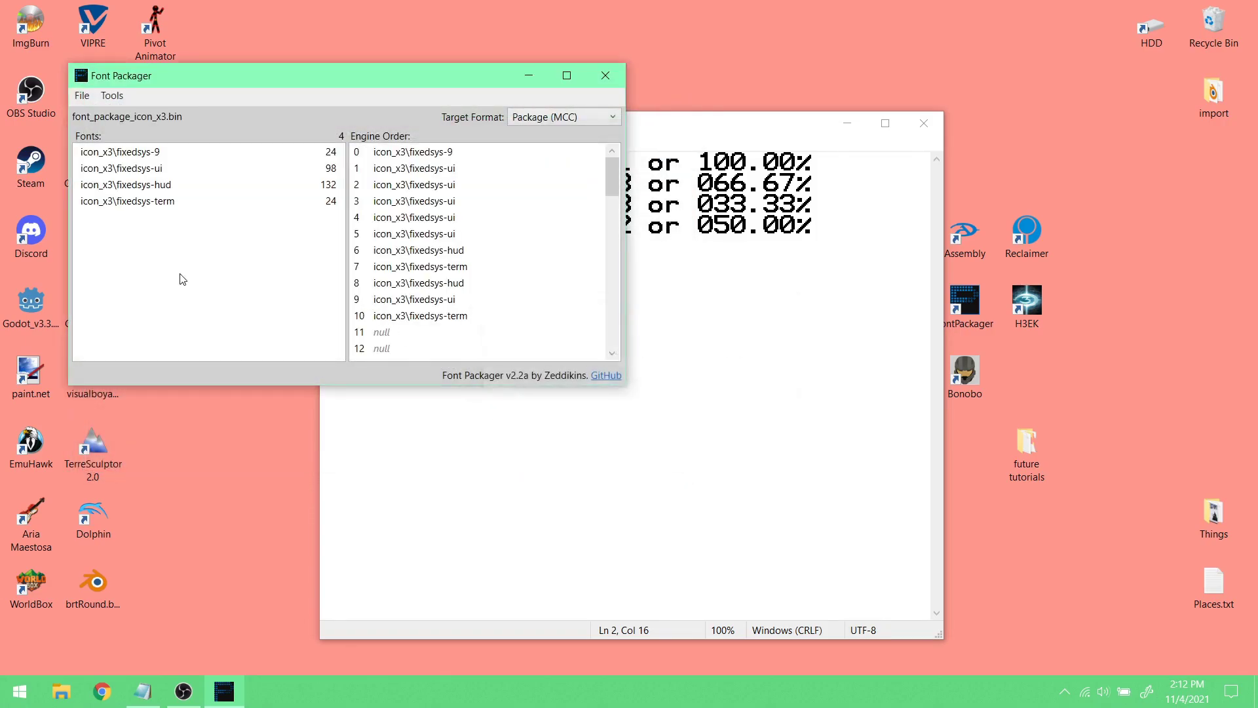
- Open the icon_x3\fixedsys-hud font, examine its weapon icons and their dimensions, and close it
double_click(179, 187)
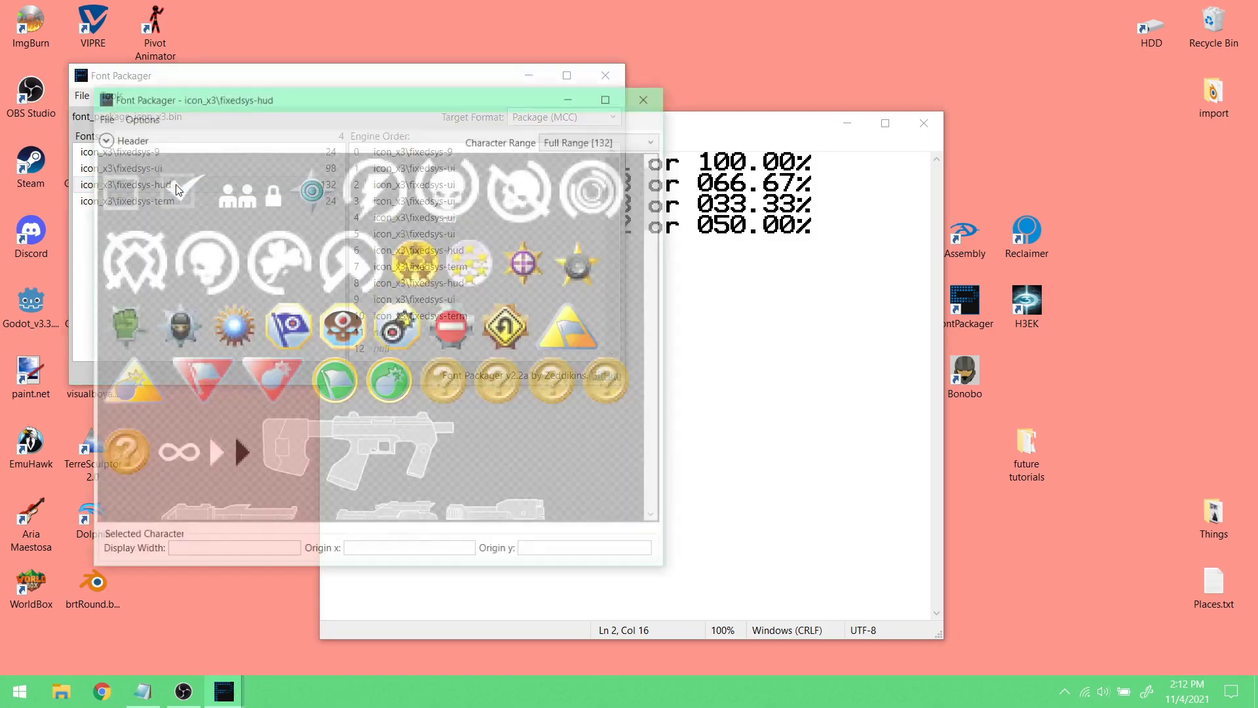
scroll(440, 344, "down", 10)
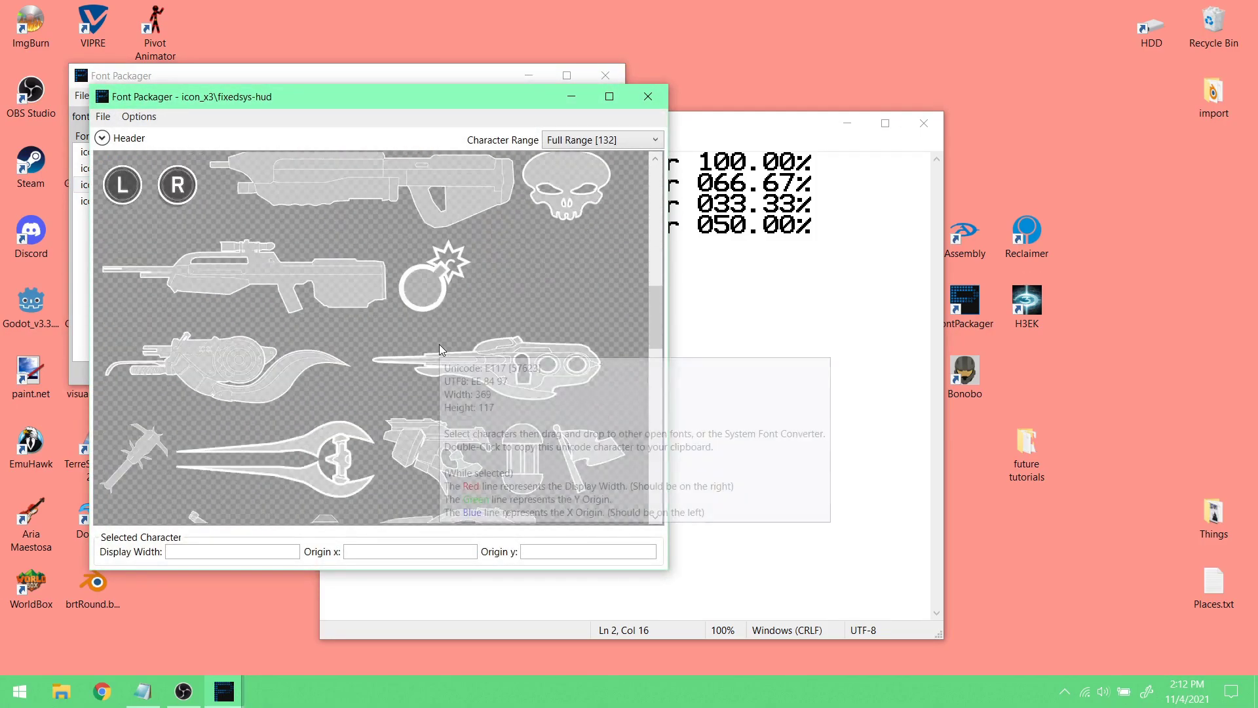
scroll(439, 347, "down", 8)
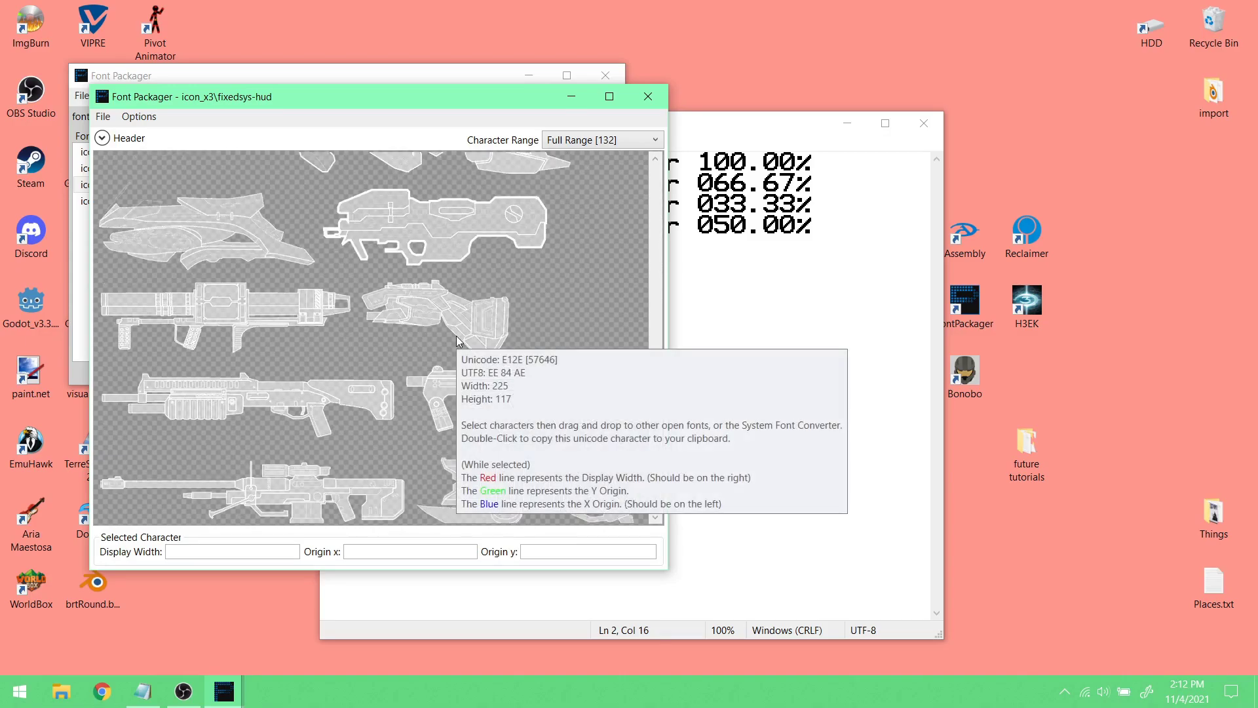
left_click(657, 98)
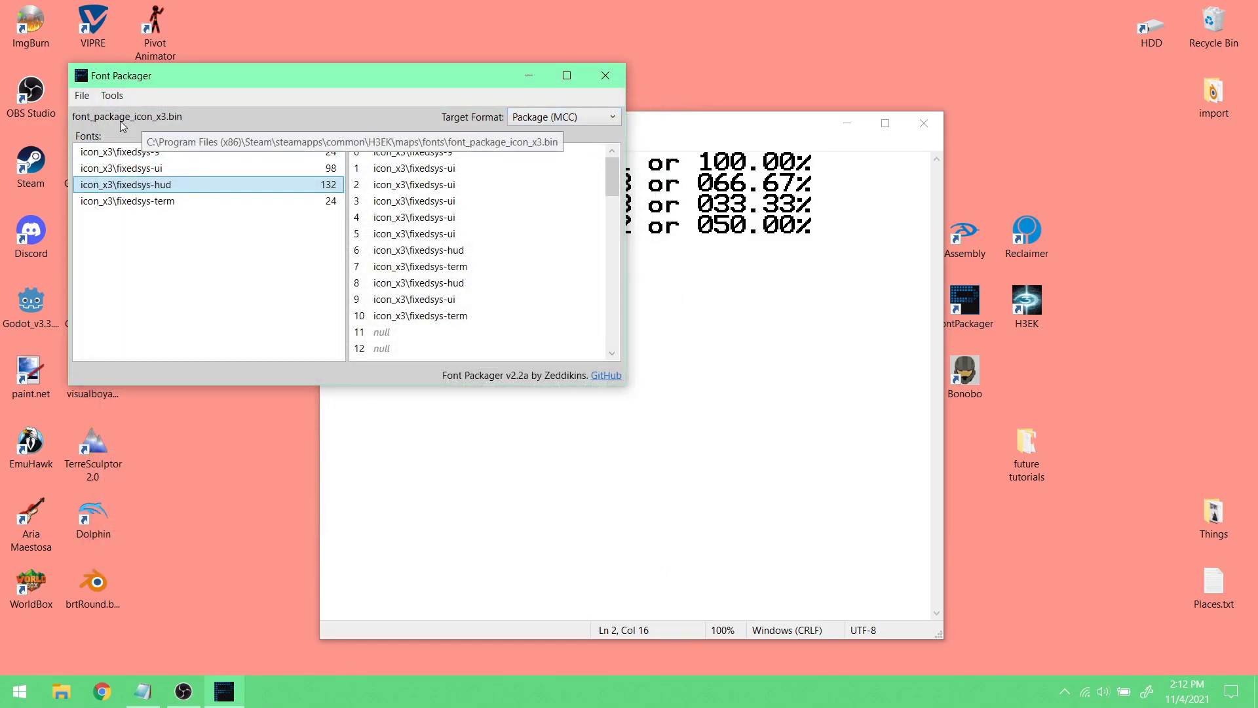
- Open the font package font_package.bin from the H3EK maps\fonts folder
left_click(82, 95)
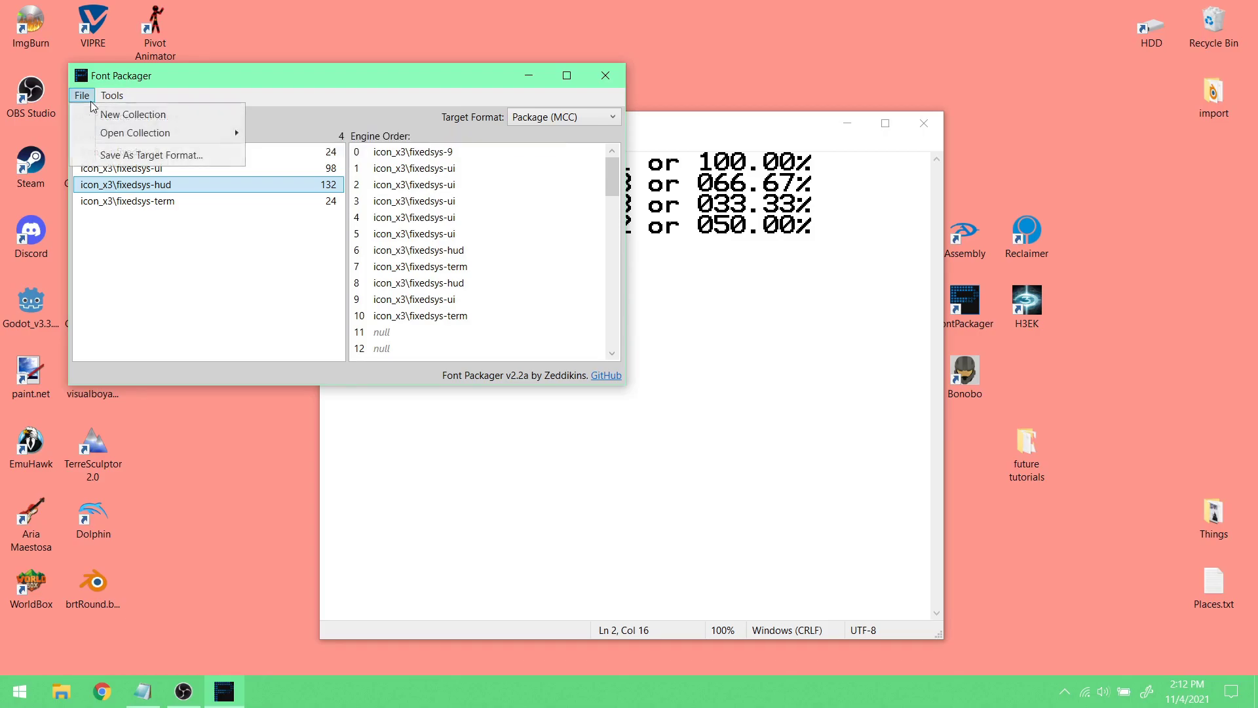
mouse_move(194, 133)
left_click(303, 133)
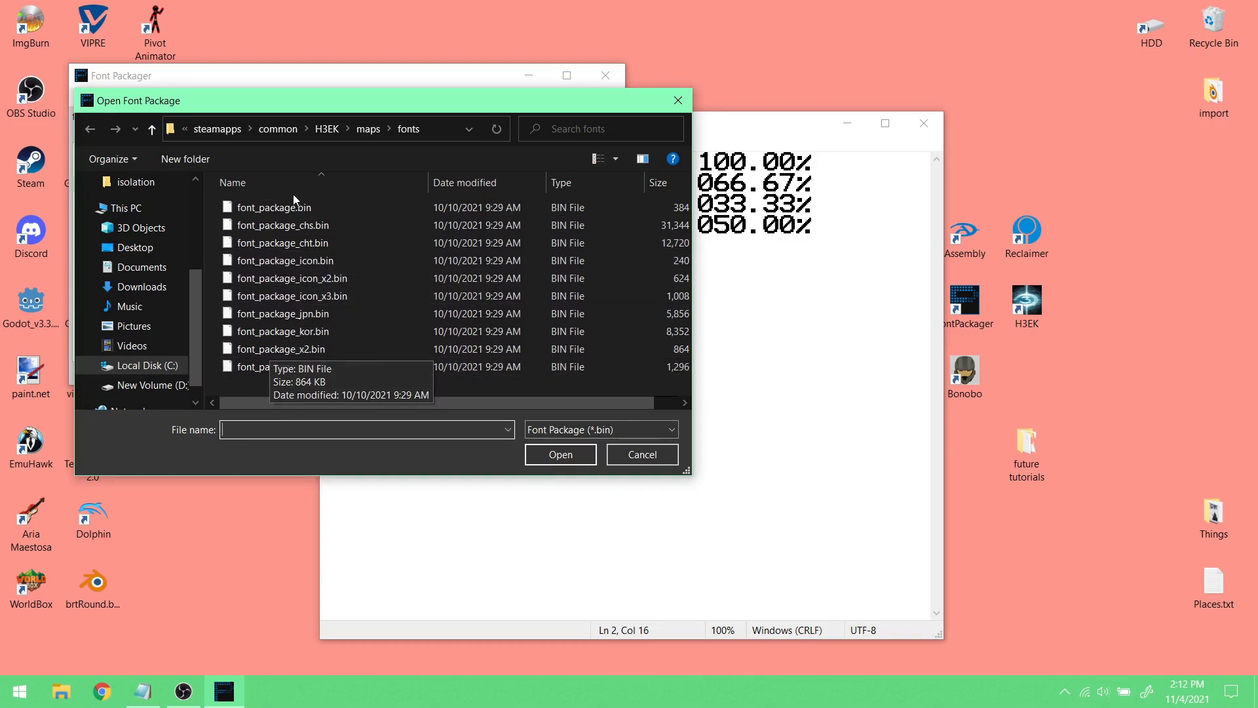
double_click(340, 207)
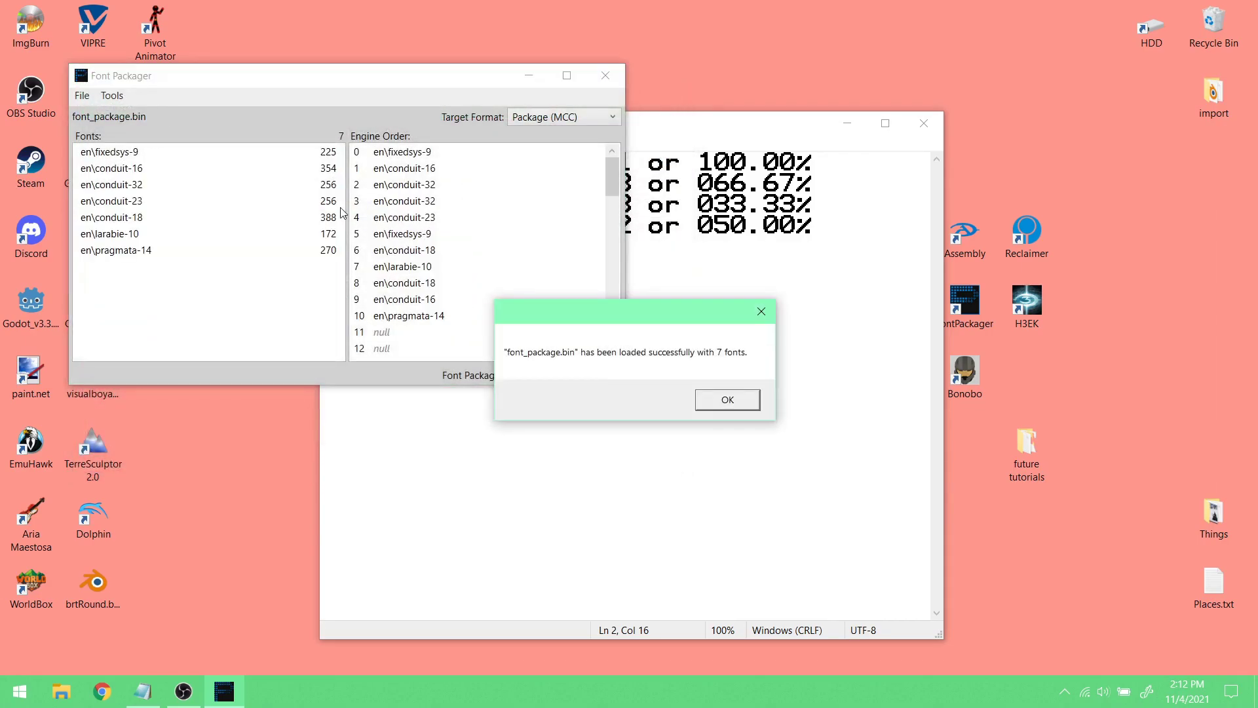
left_click(728, 400)
- Place a narrowed Notepad window beside Font Packager and consult the Conduit-18 x1 line in the notes
left_click(691, 124)
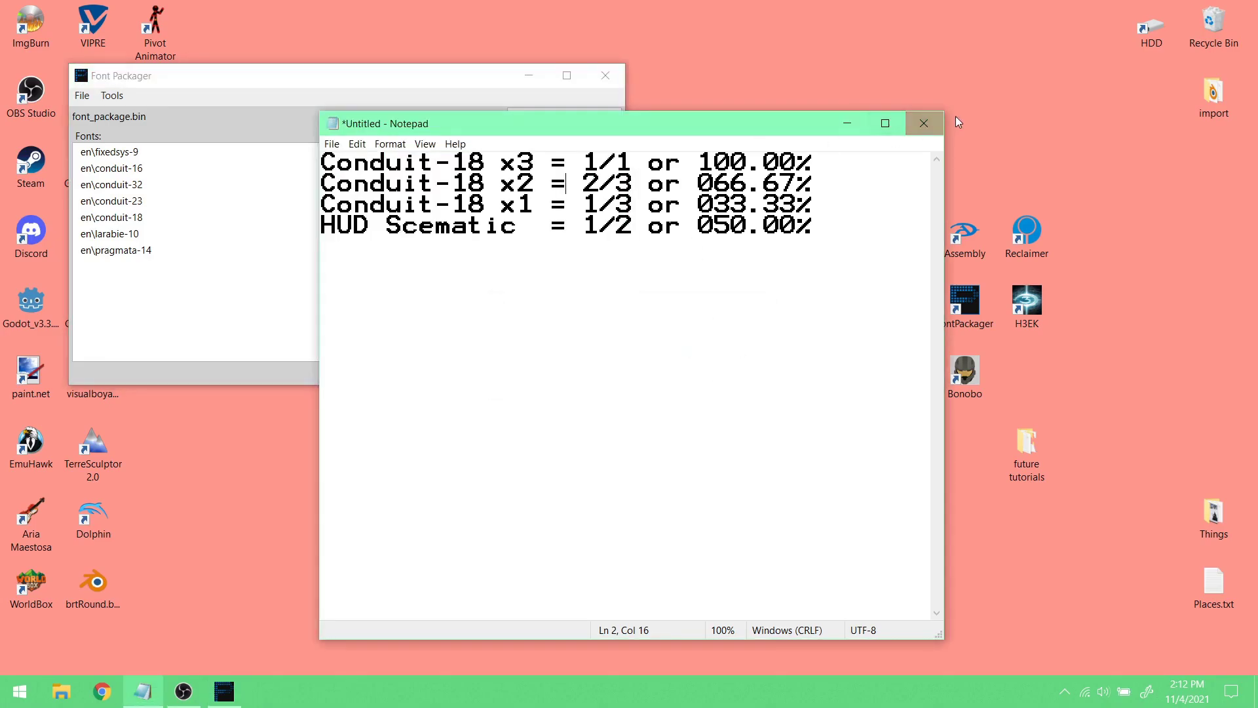
left_click_drag(691, 124, 981, 77)
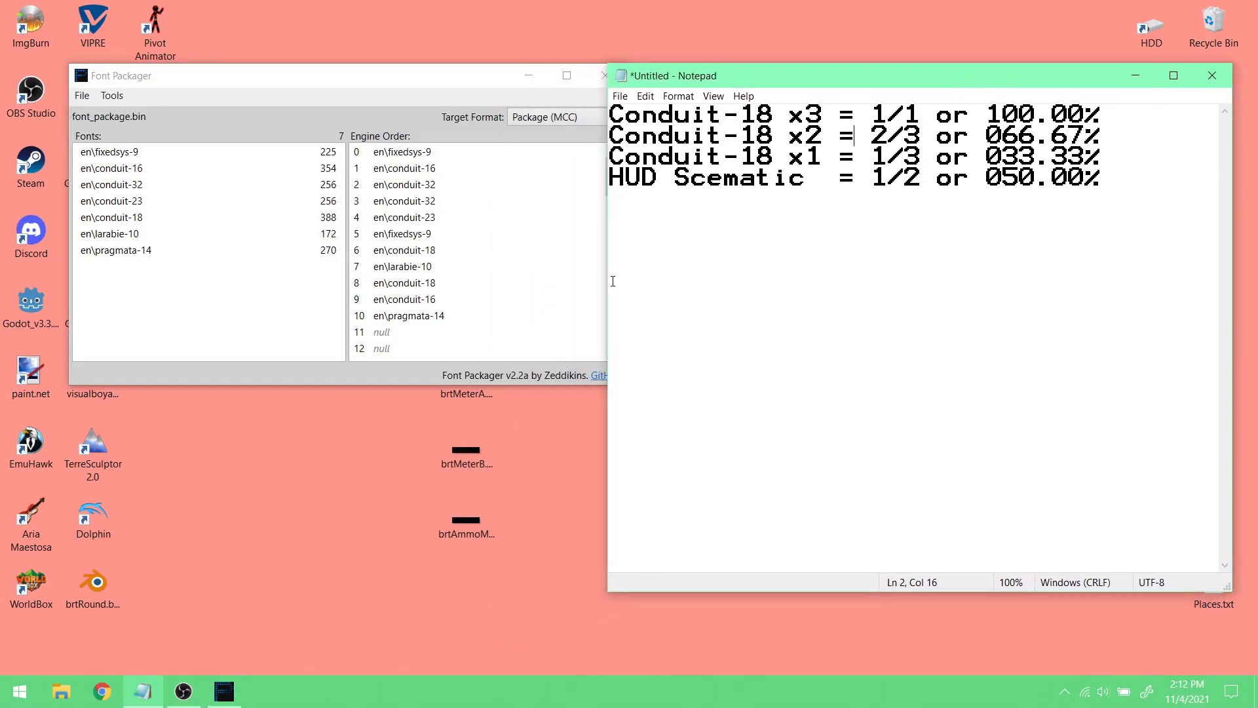
left_click_drag(602, 282, 639, 273)
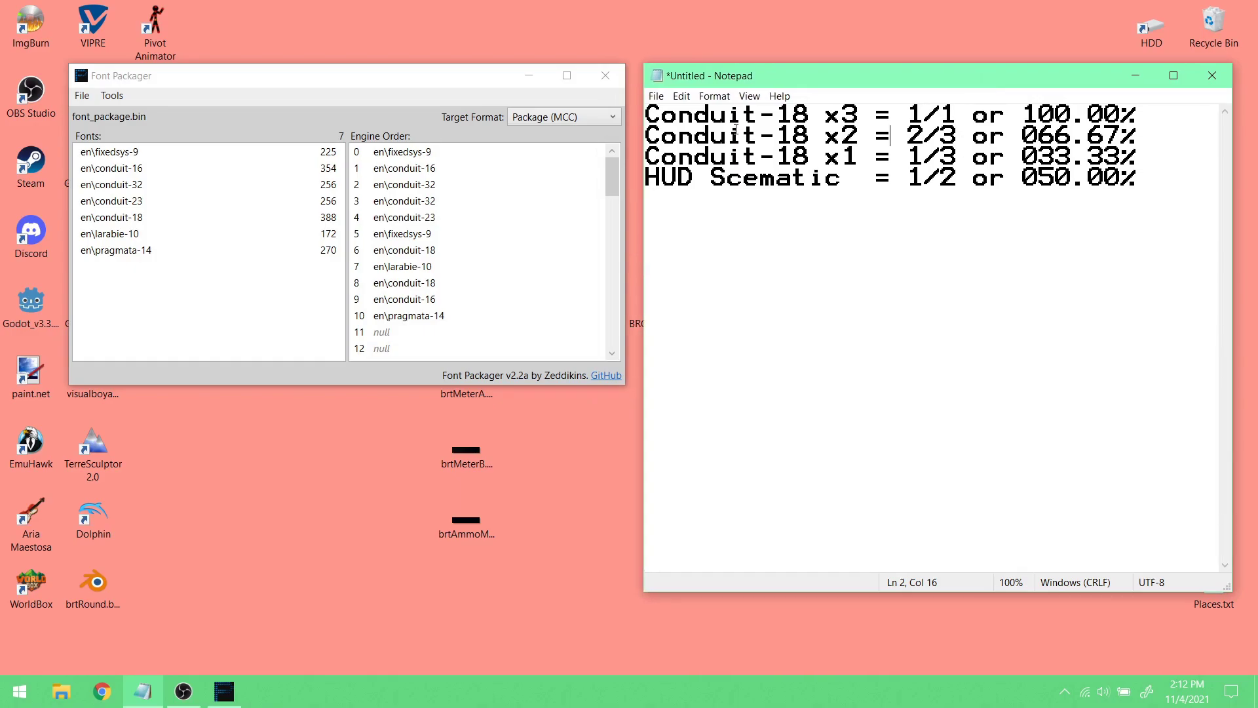
left_click_drag(678, 159, 827, 157)
left_click(836, 157)
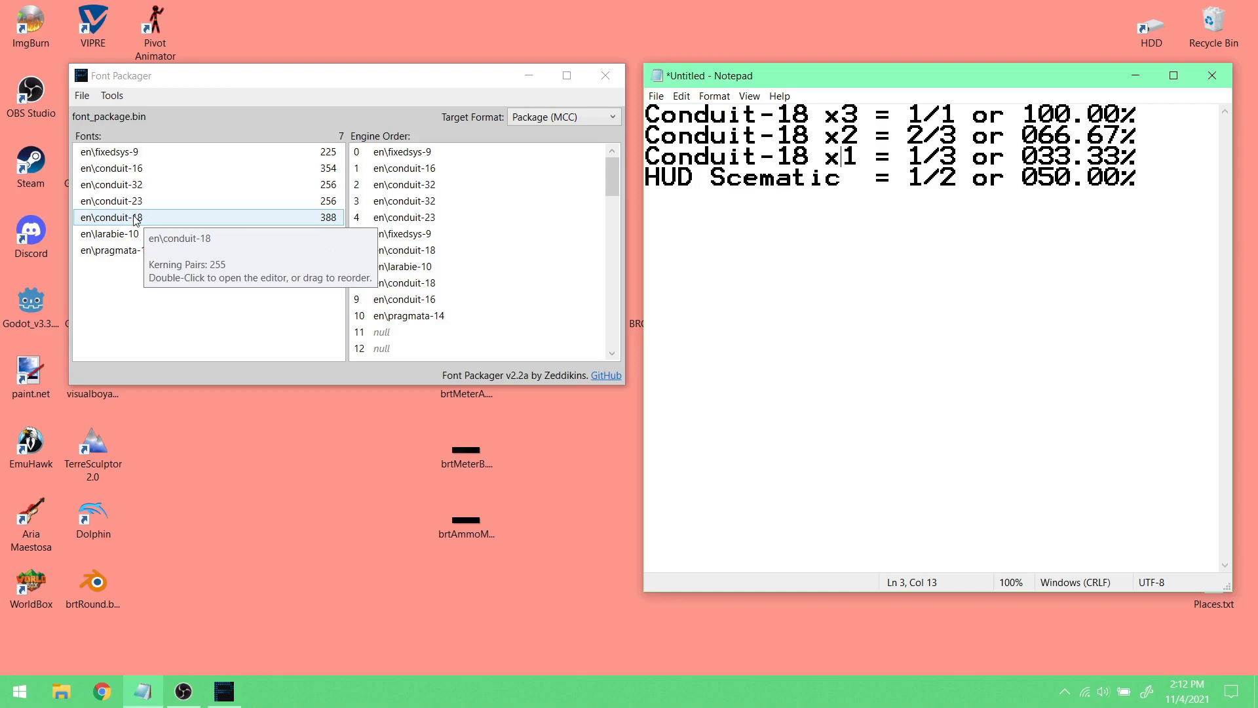
- Open the en\conduit-18 font, position its window beside the notes, and examine the weapon icons and their dimensions
left_click(108, 223)
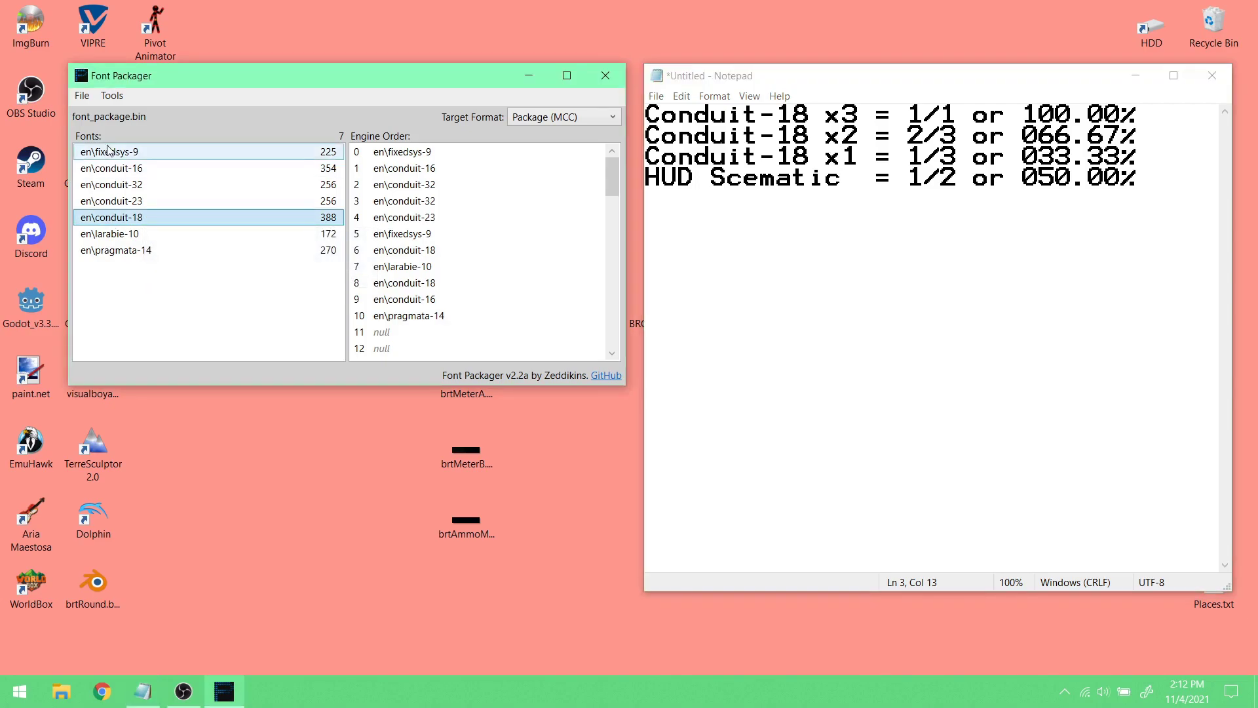
double_click(160, 219)
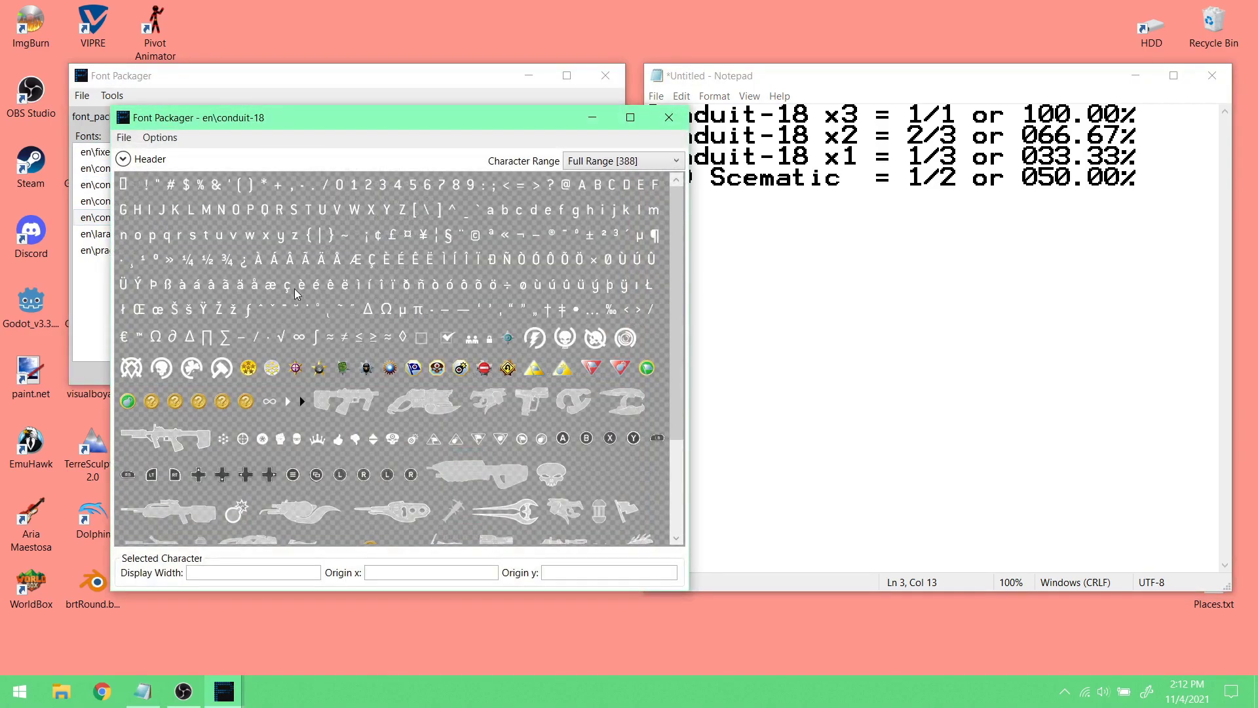
left_click_drag(675, 326, 681, 426)
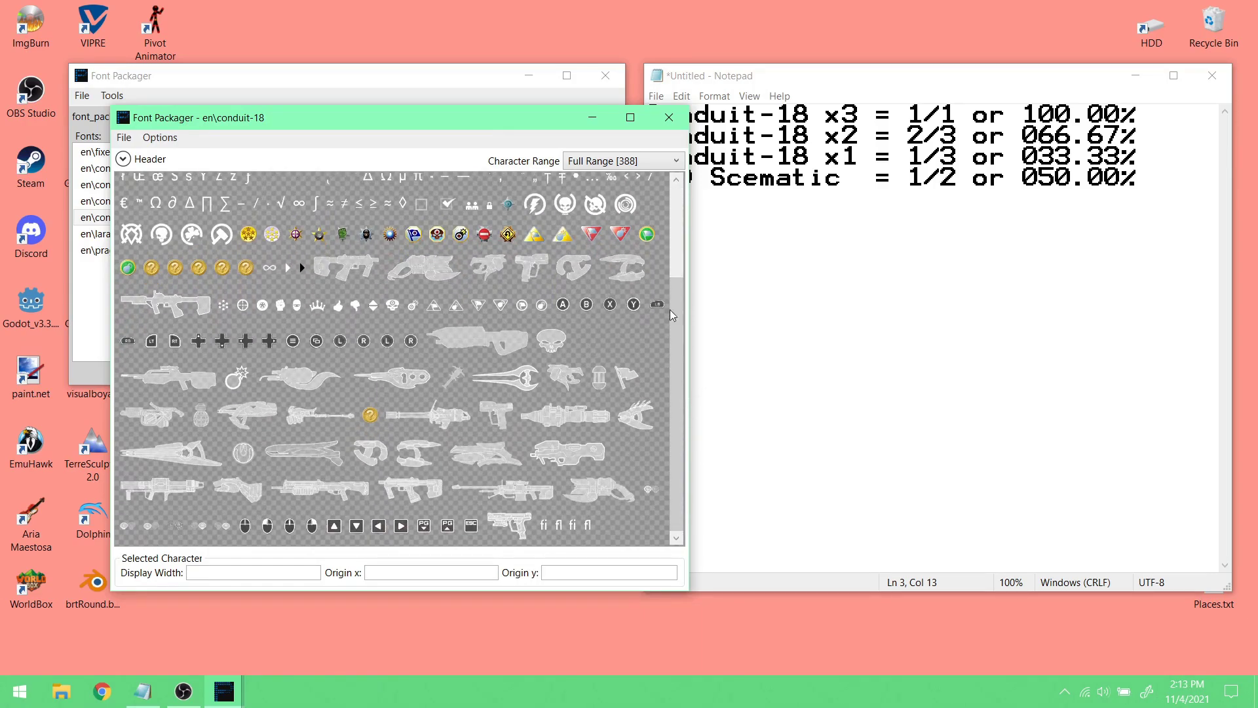
left_click_drag(479, 123, 418, 111)
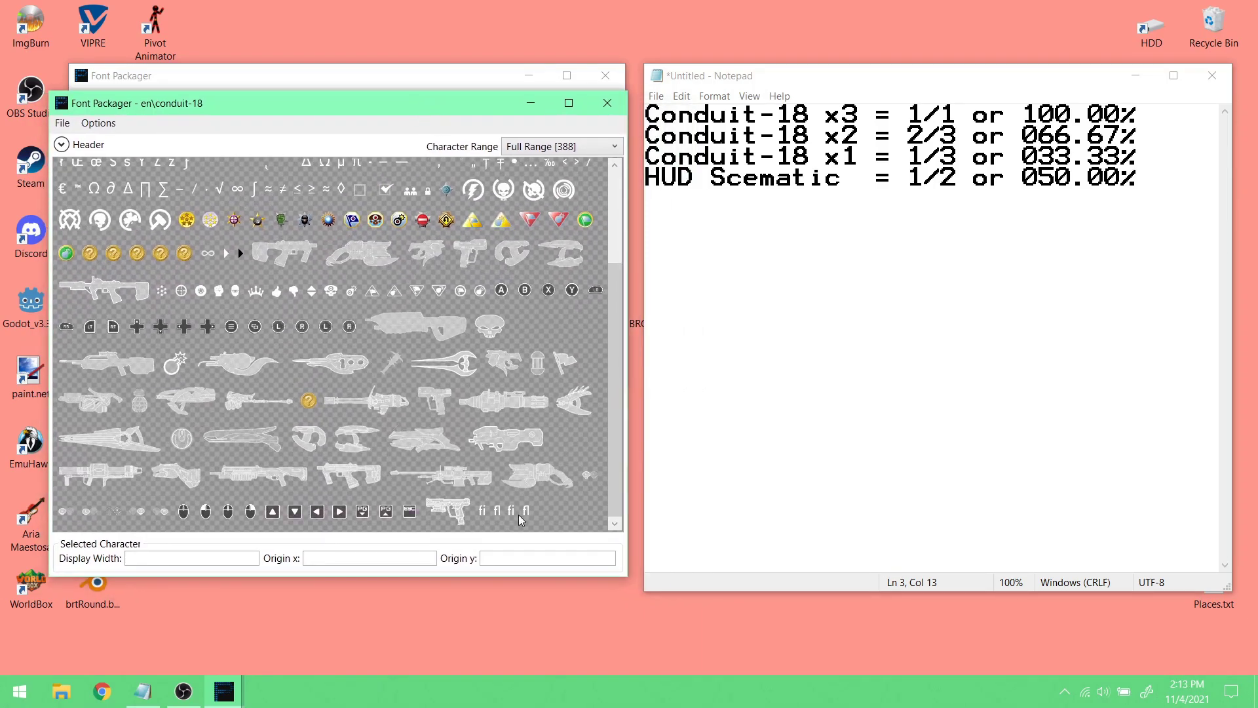
mouse_move(444, 459)
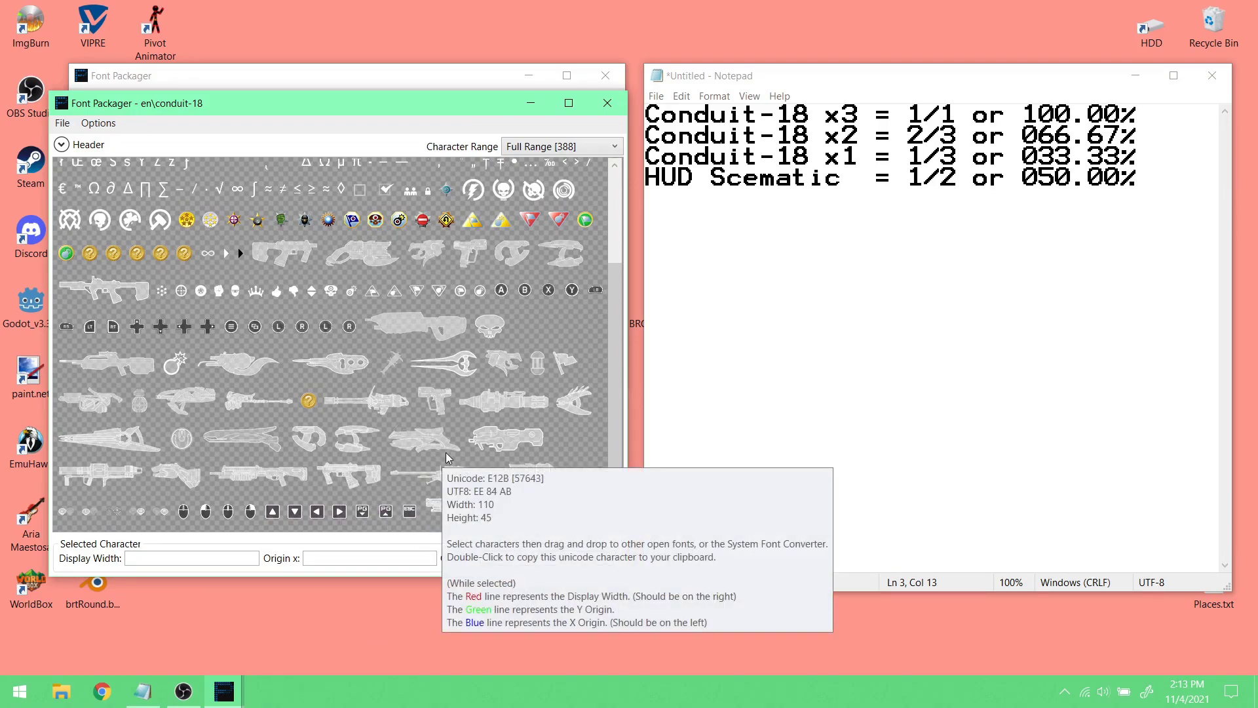
mouse_move(551, 420)
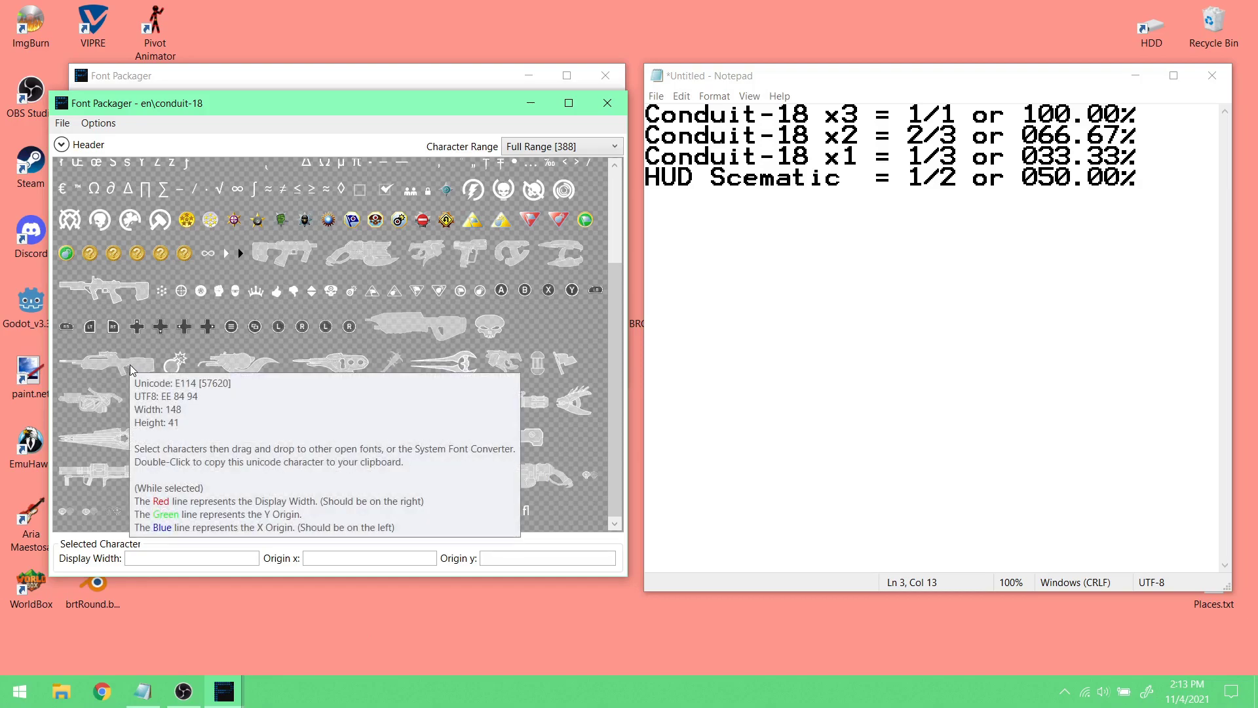
- Save the battle rifle icon (Unicode E114) from en\conduit-18 to the Desktop as a PNG image named br_x1
left_click(110, 376)
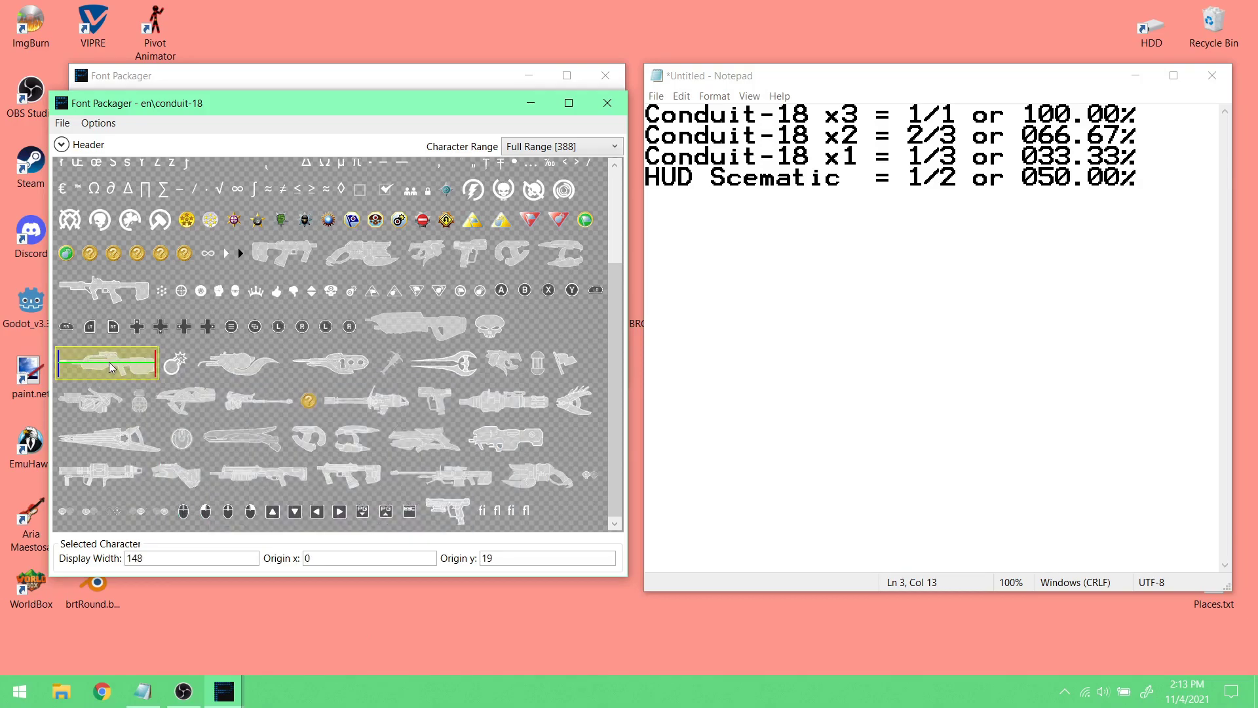
right_click(110, 368)
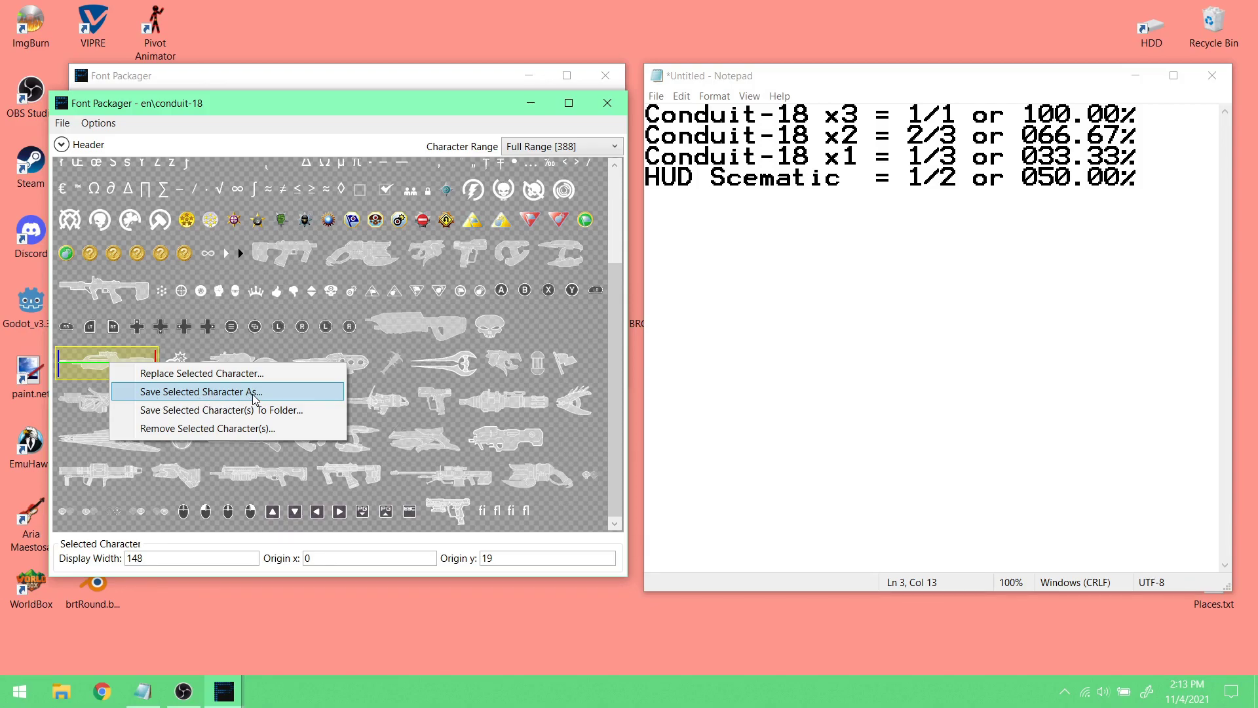
left_click(274, 394)
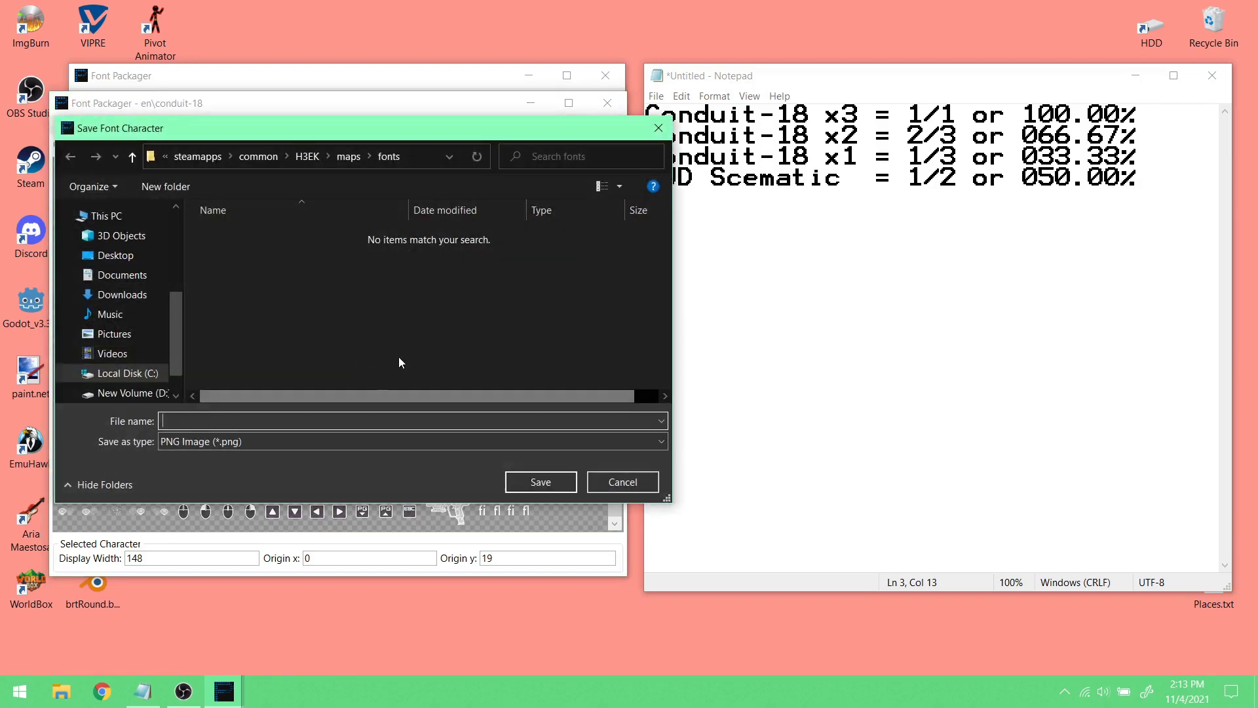
left_click_drag(339, 118, 629, 126)
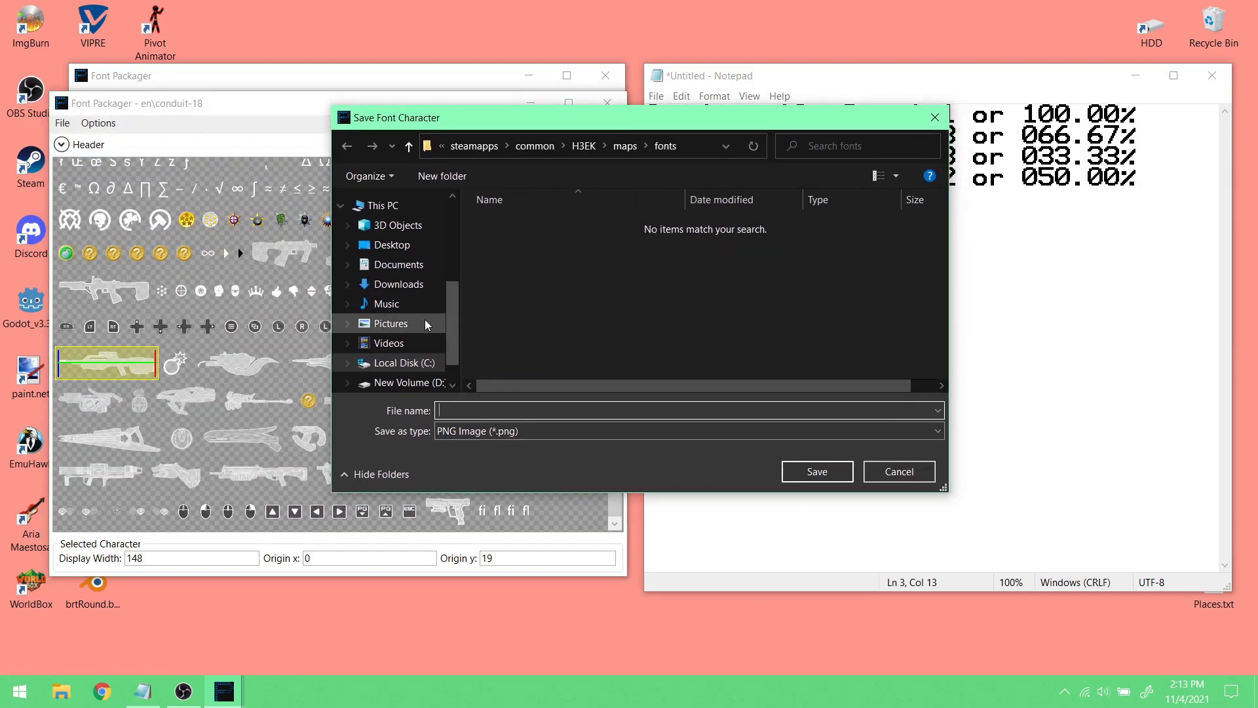
left_click(393, 246)
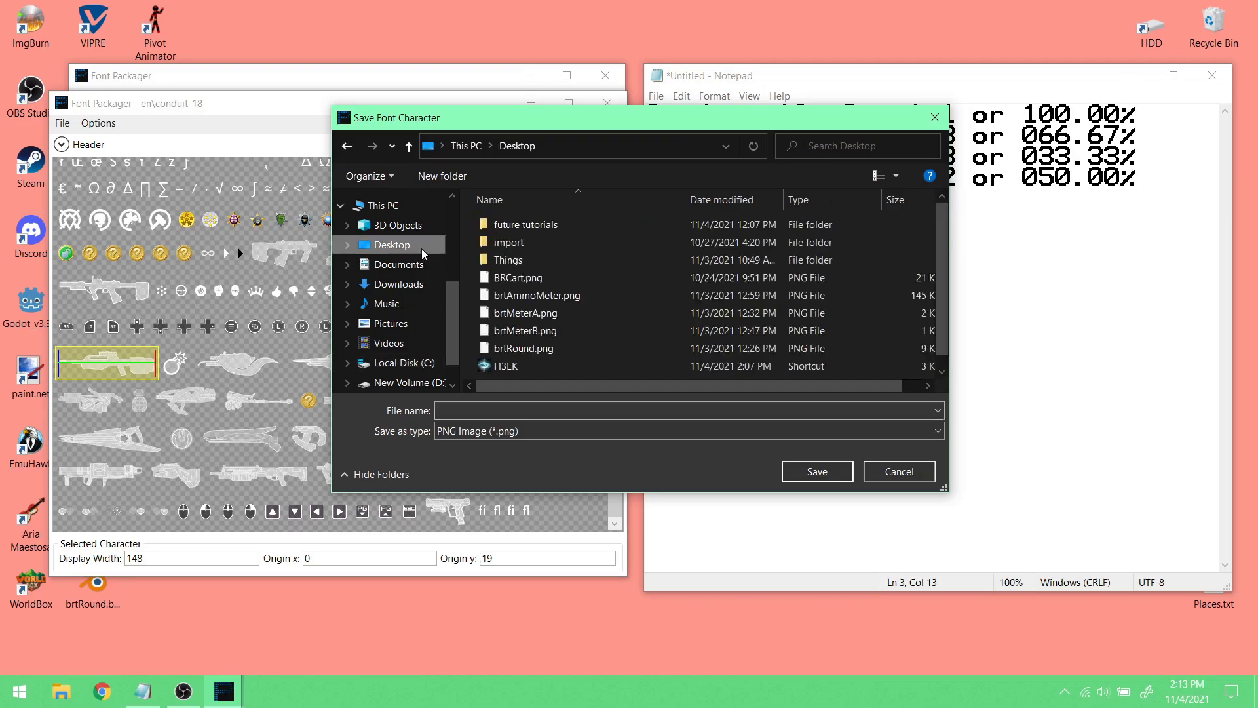
left_click_drag(668, 121, 360, 97)
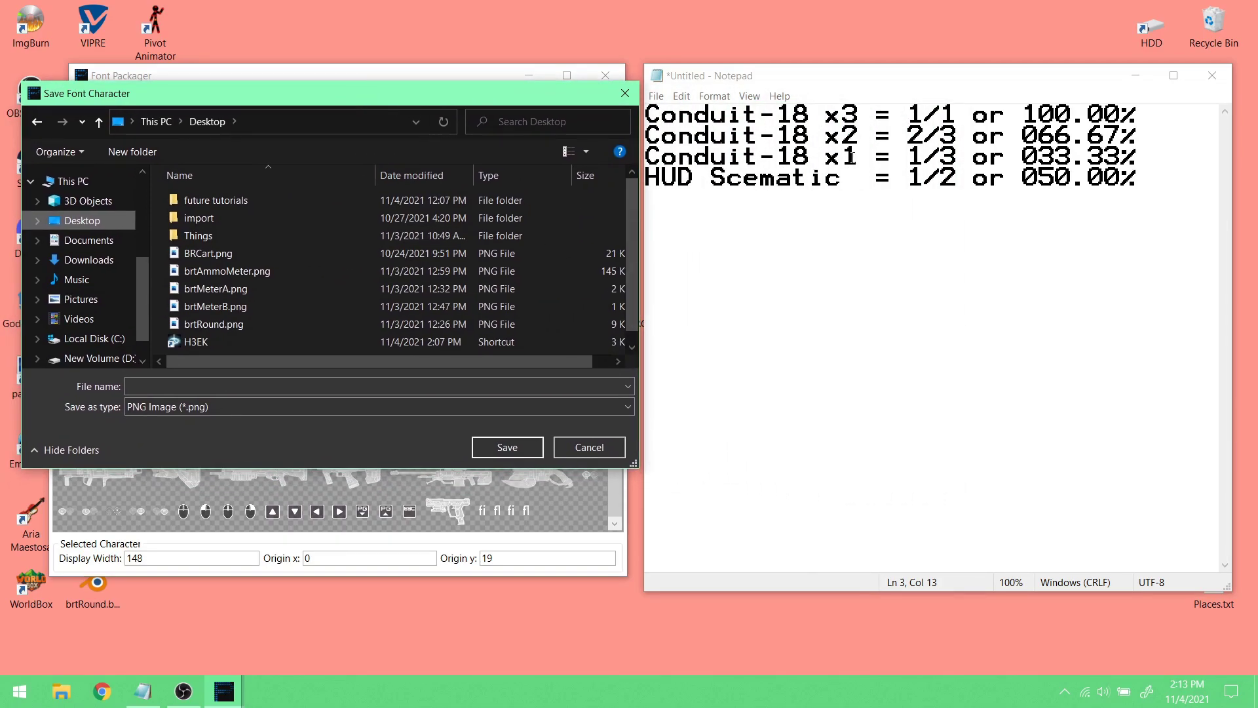
left_click_drag(344, 99, 682, 247)
left_click(249, 105)
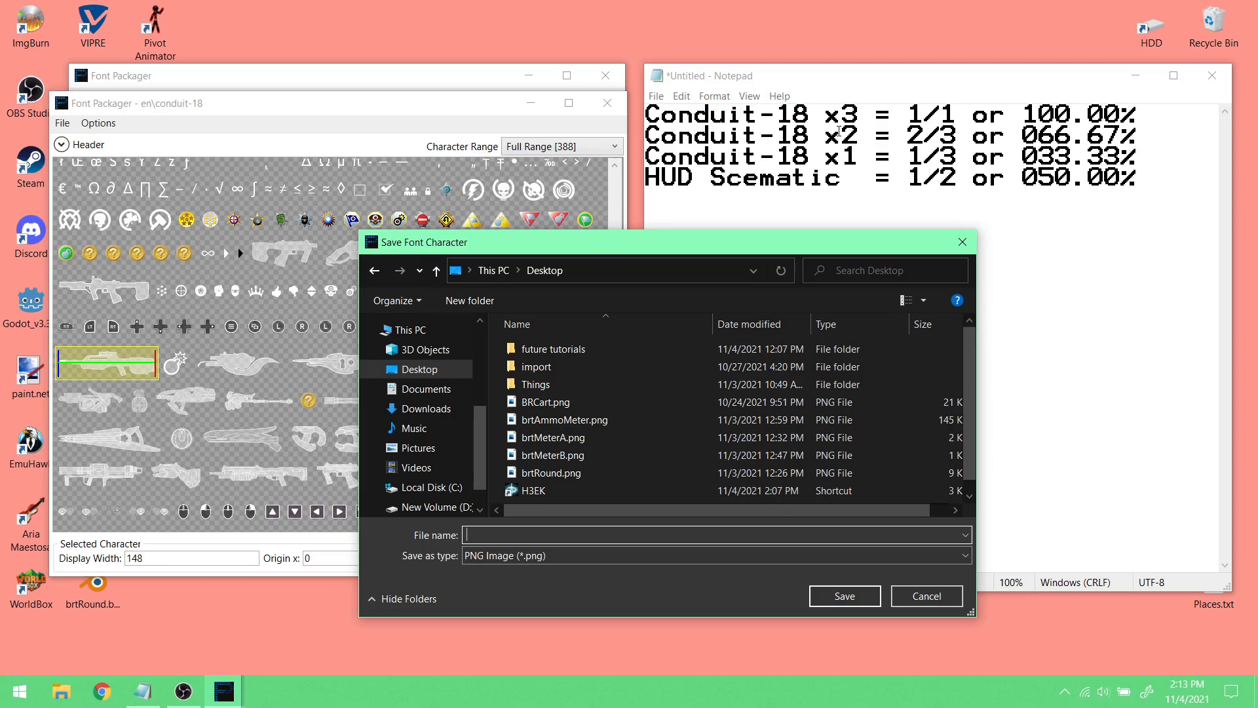
left_click_drag(734, 241, 616, 153)
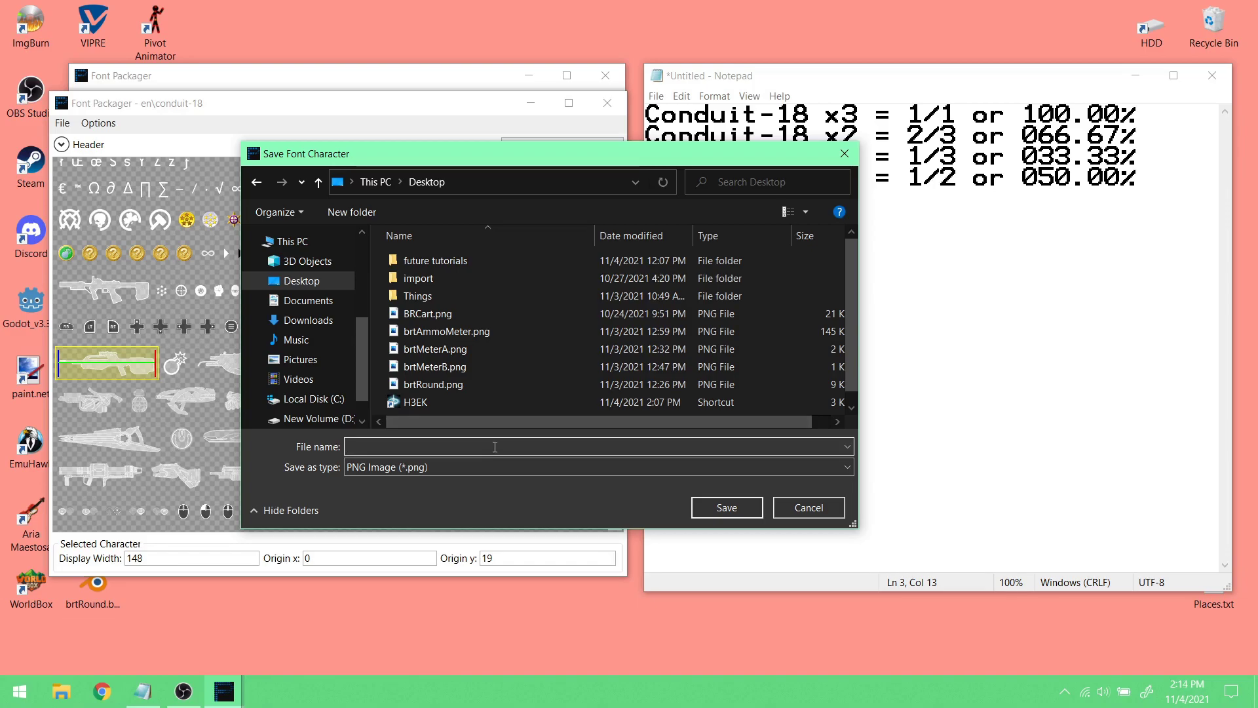
type("br")
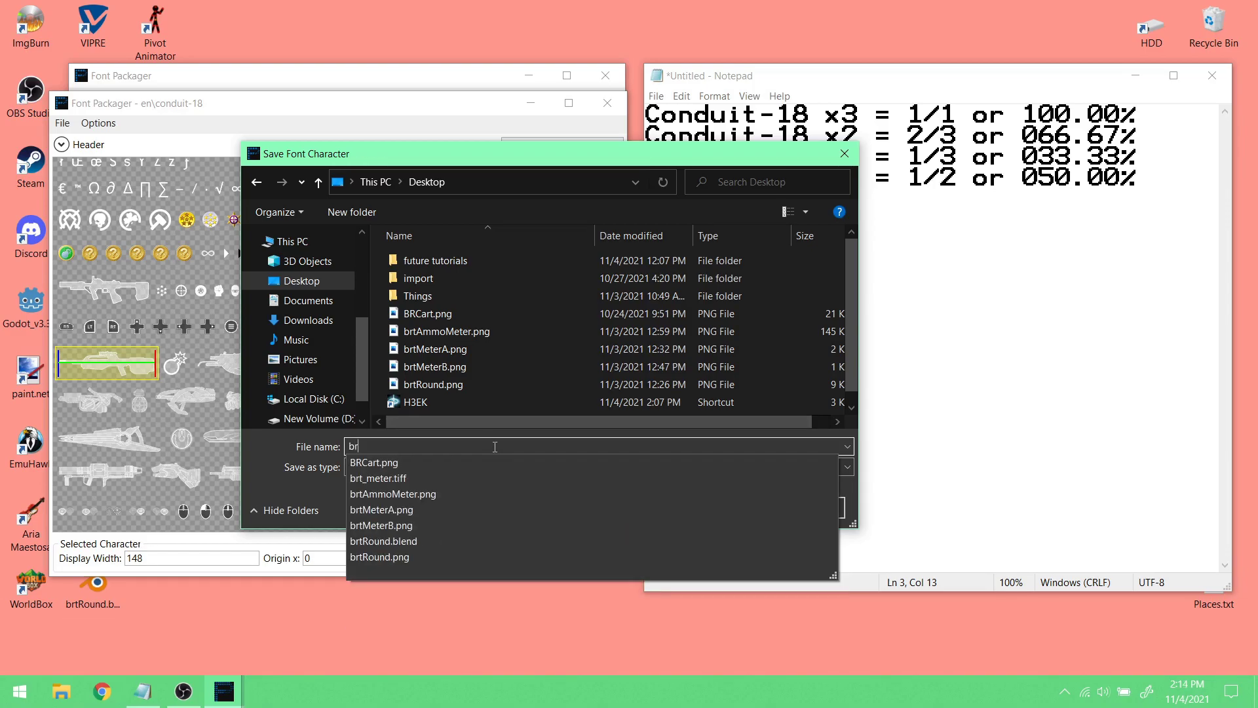
type("_x1")
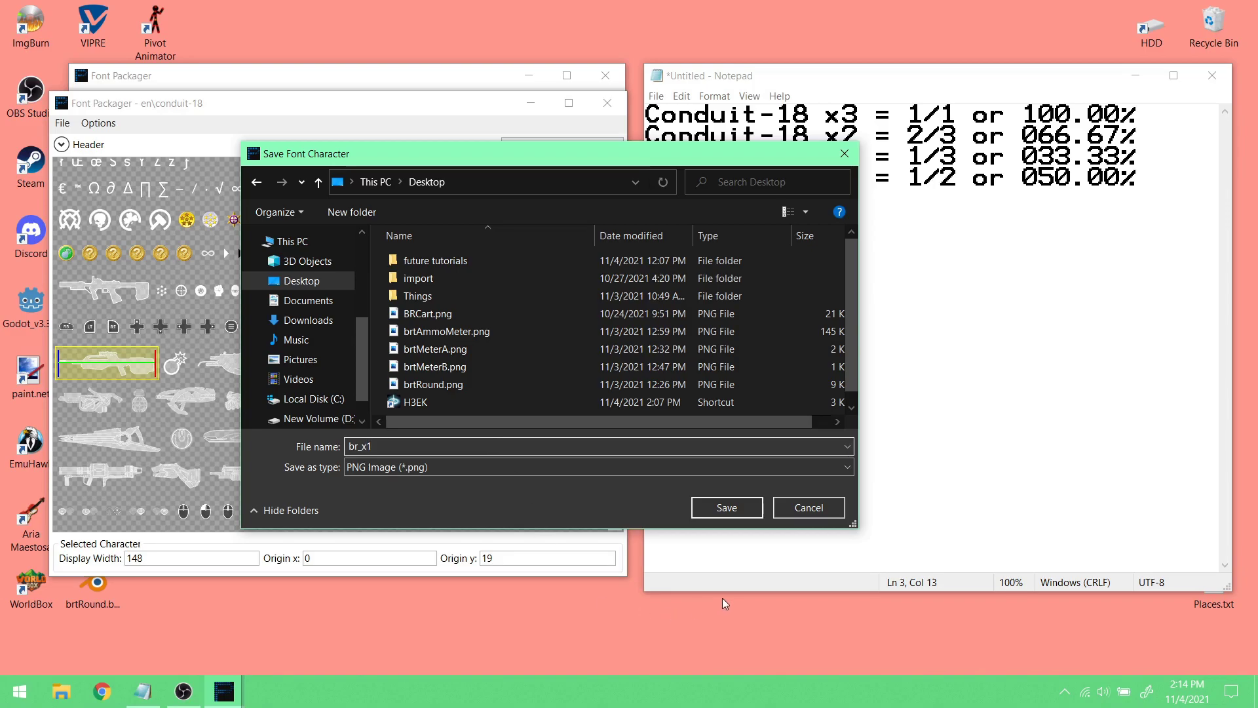
left_click(709, 512)
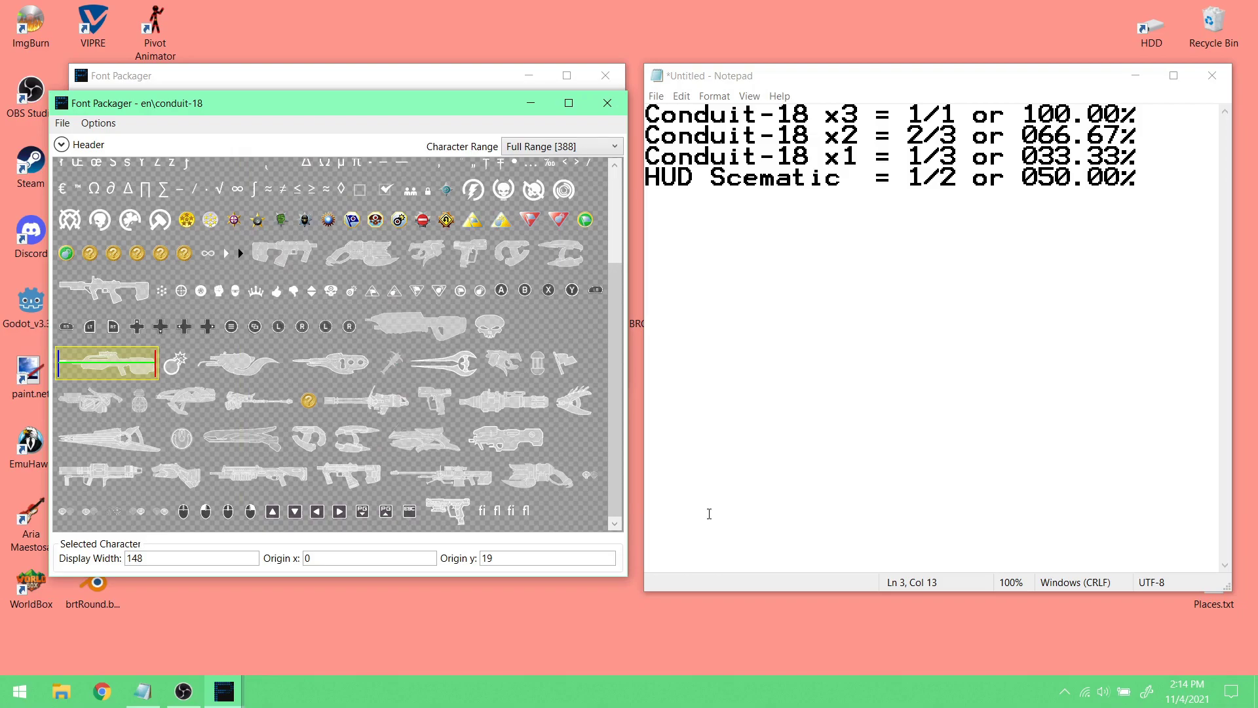
- Move both Font Packager windows aside and check the desktop for the exported br_x1.png
left_click_drag(433, 103, 677, 118)
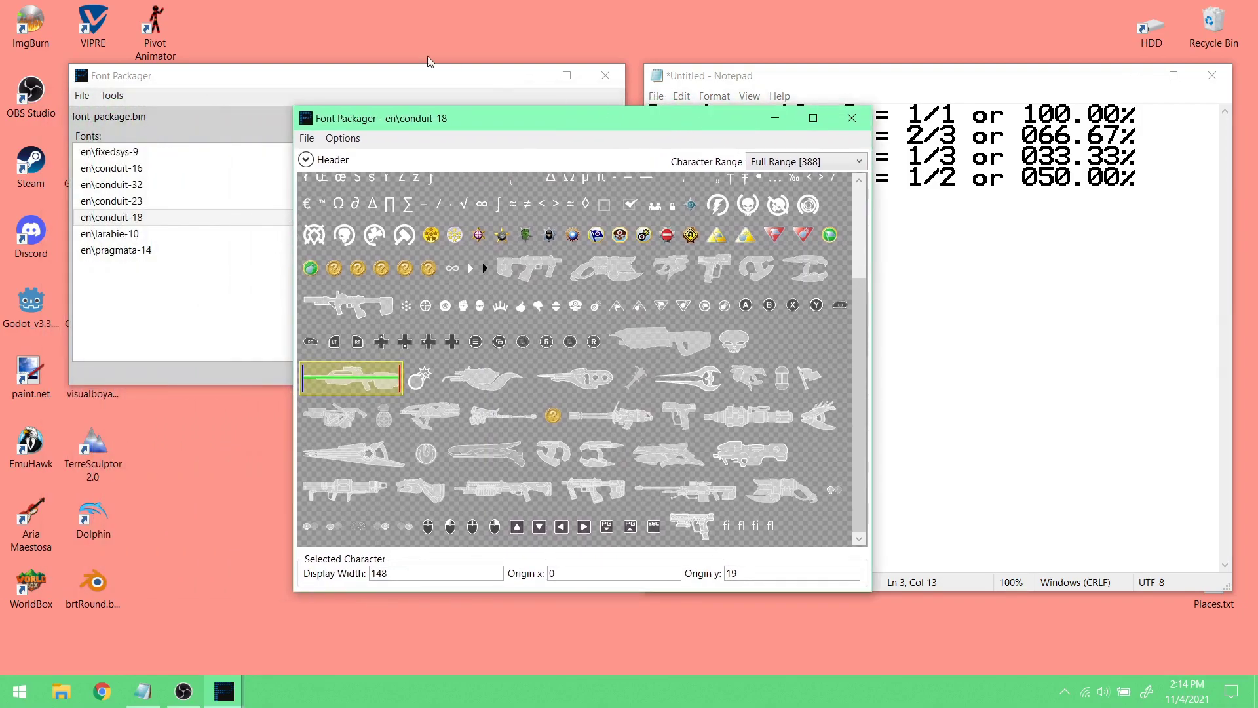
left_click(418, 72)
left_click_drag(418, 76, 648, 92)
left_click(136, 261)
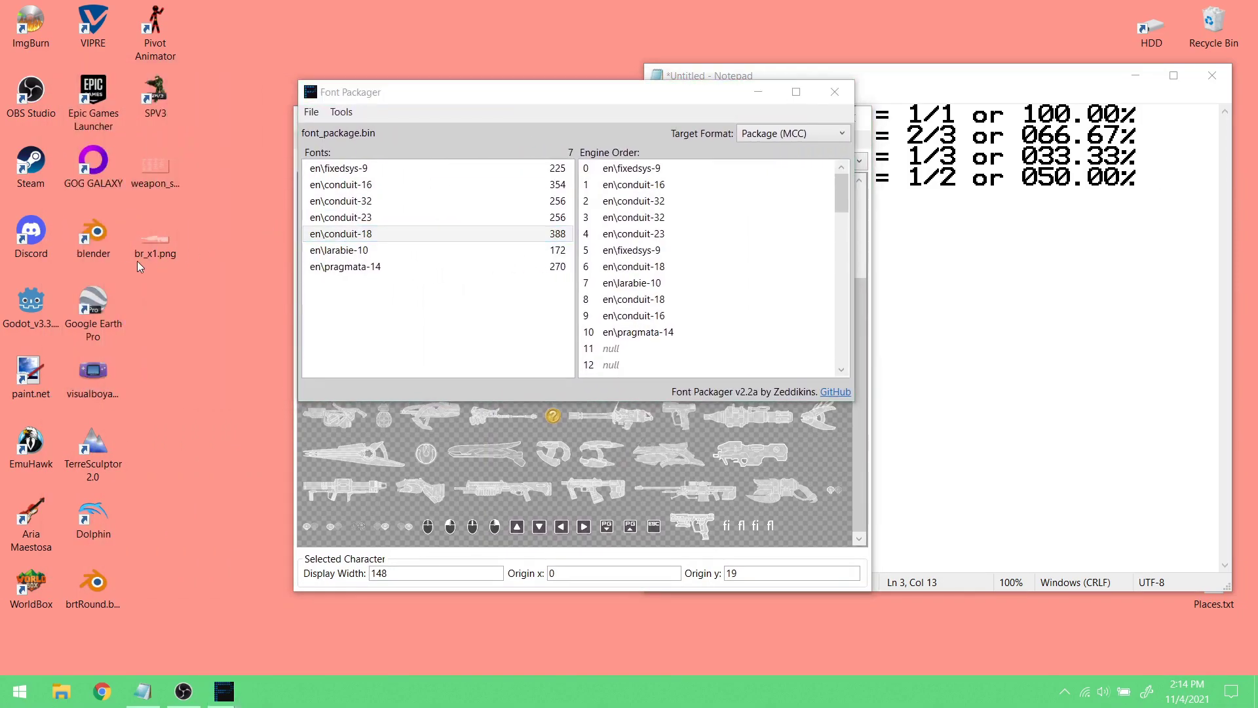
- Rearrange the Font Packager windows so the package name and the notes show, and consult the Conduit-18 x1 entry
left_click_drag(490, 99, 365, 155)
left_click_drag(426, 123, 429, 84)
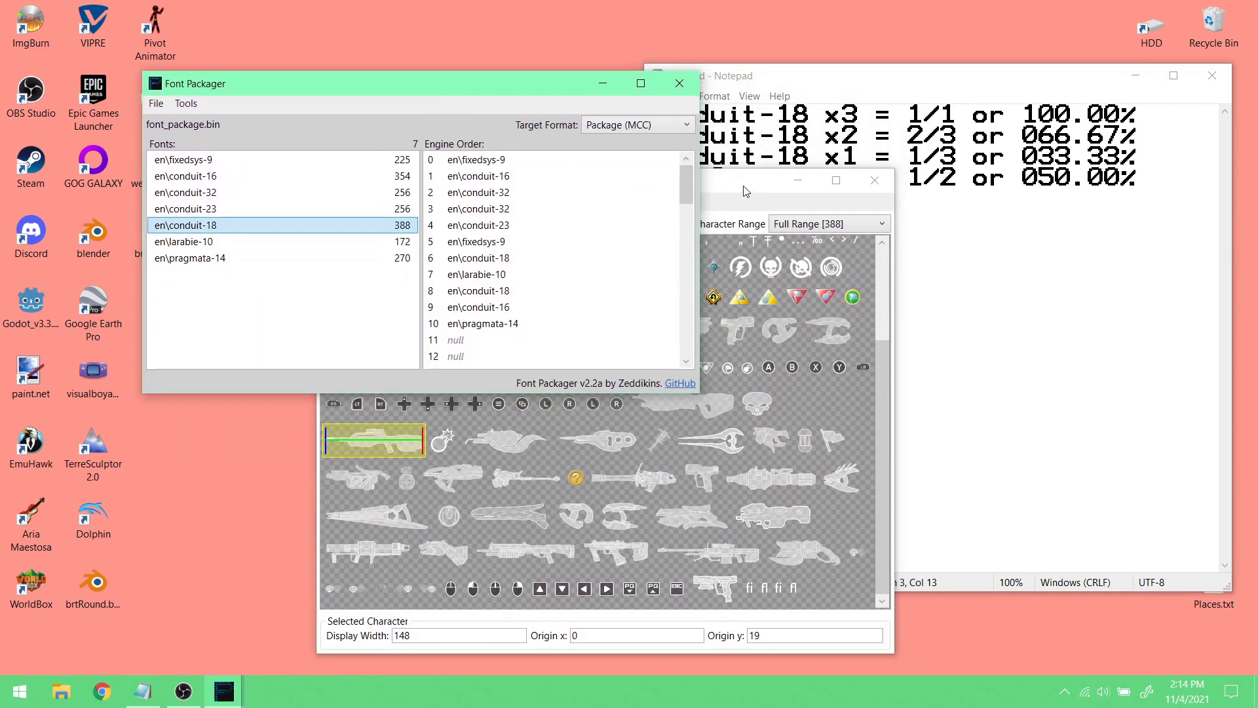
left_click_drag(747, 185, 668, 214)
left_click_drag(340, 217, 456, 199)
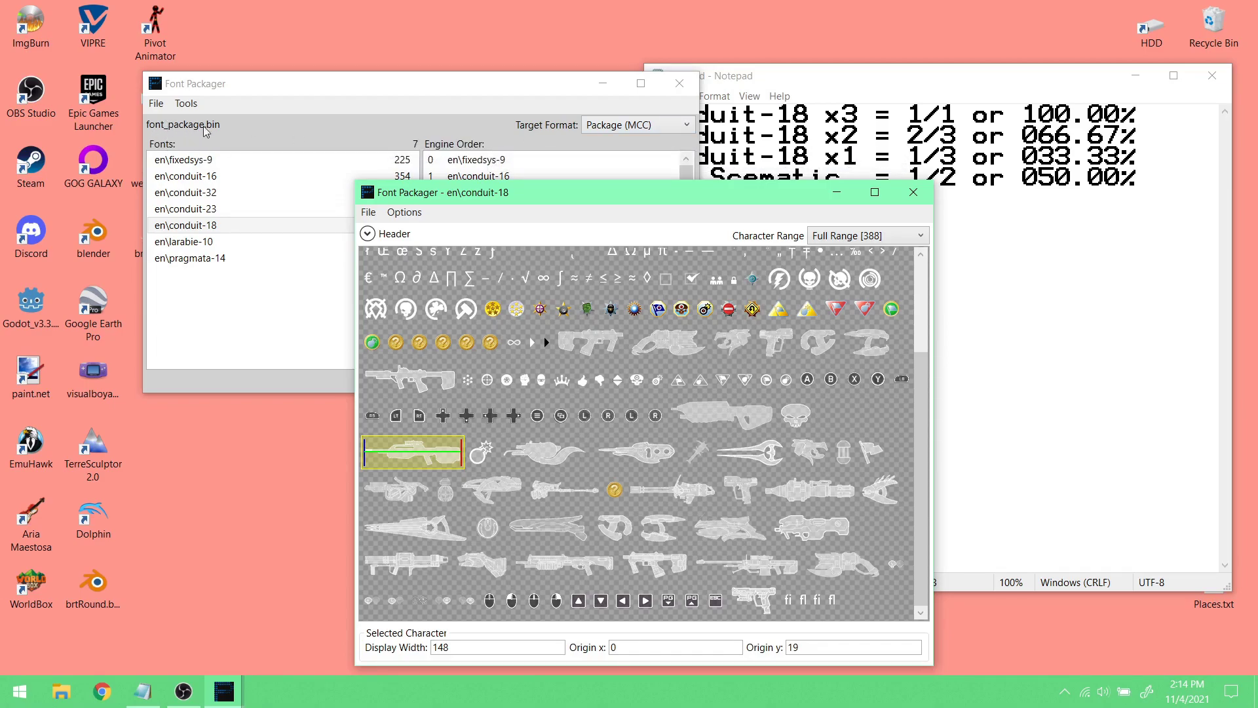
left_click_drag(821, 163, 856, 165)
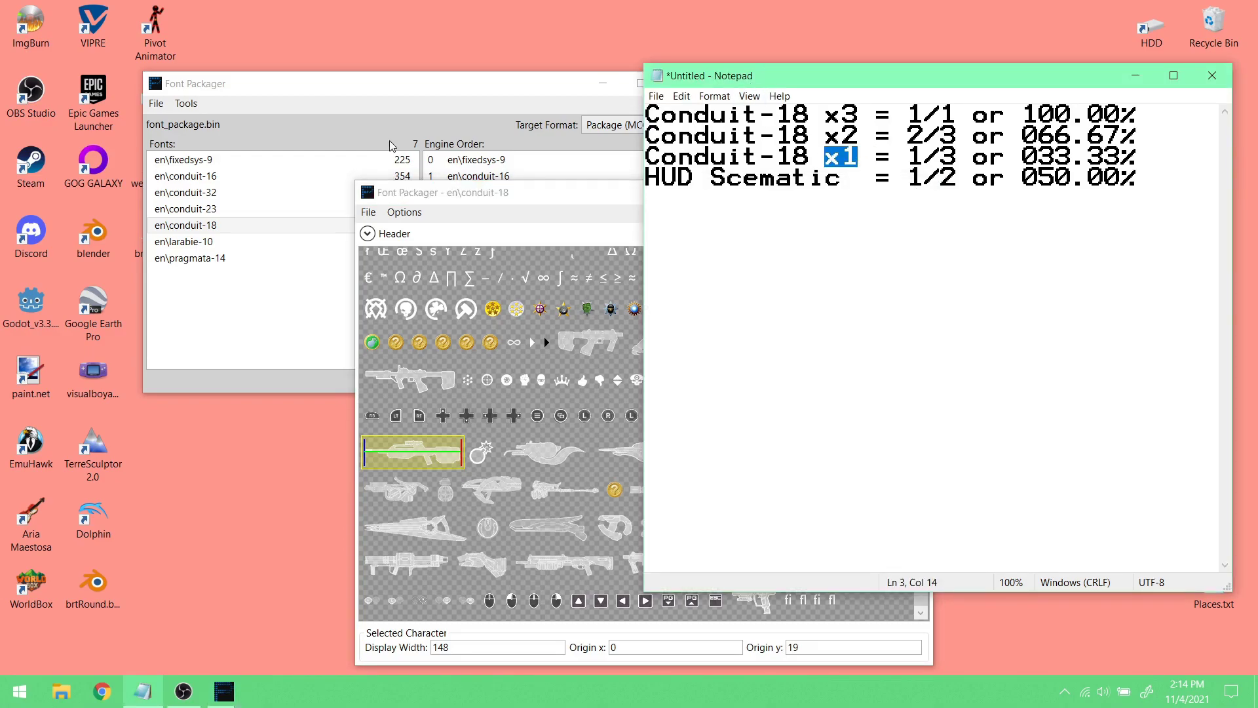
key("Right")
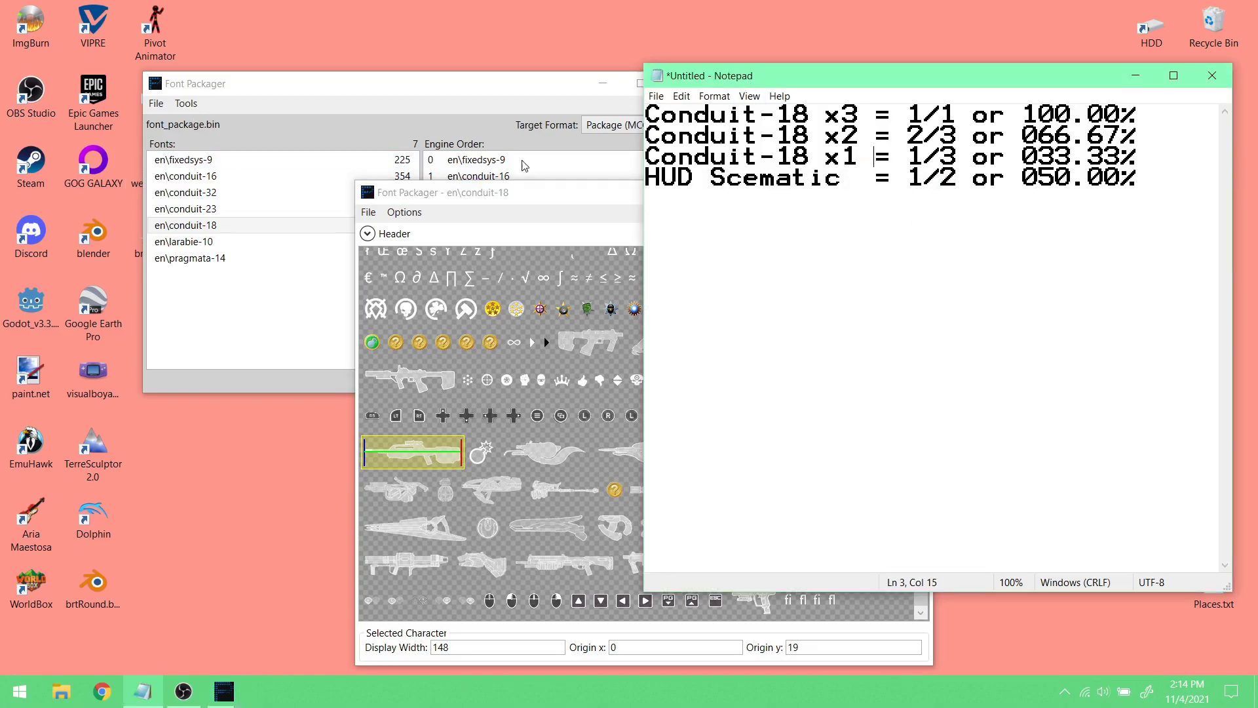
- Load the font_package_x2.bin font package from the H3EK maps\fonts folder
left_click(156, 103)
mouse_move(199, 146)
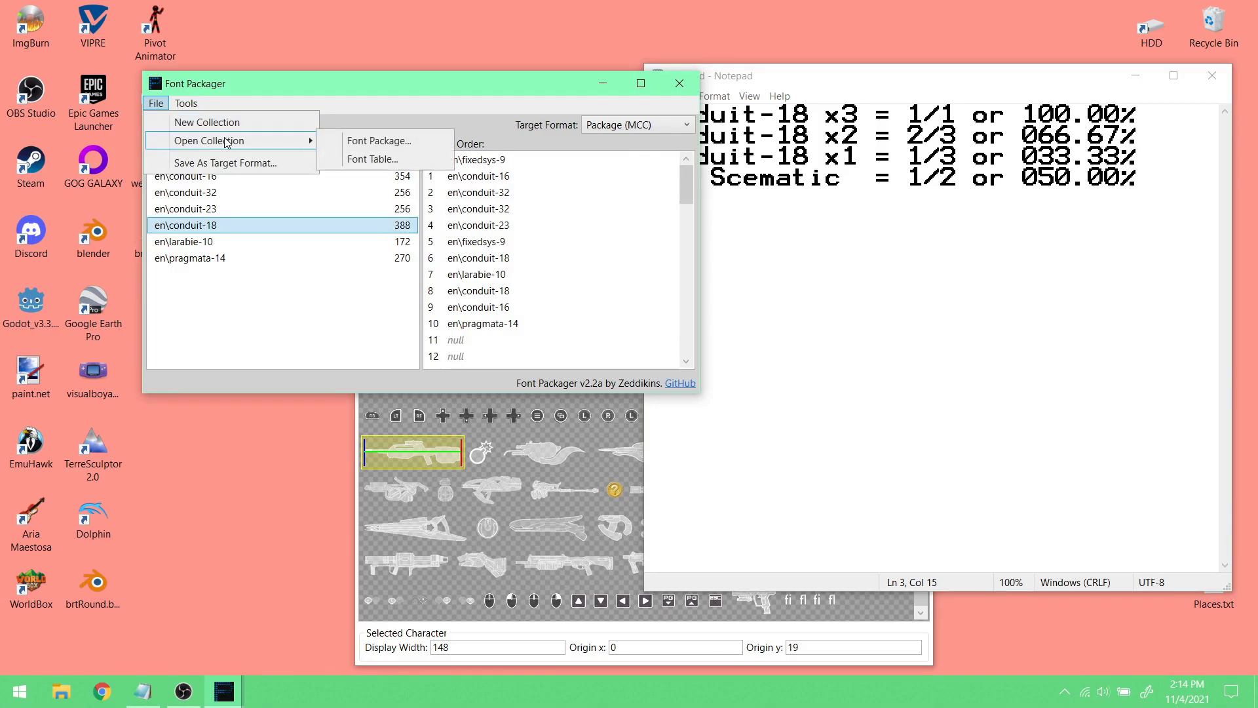
left_click(432, 141)
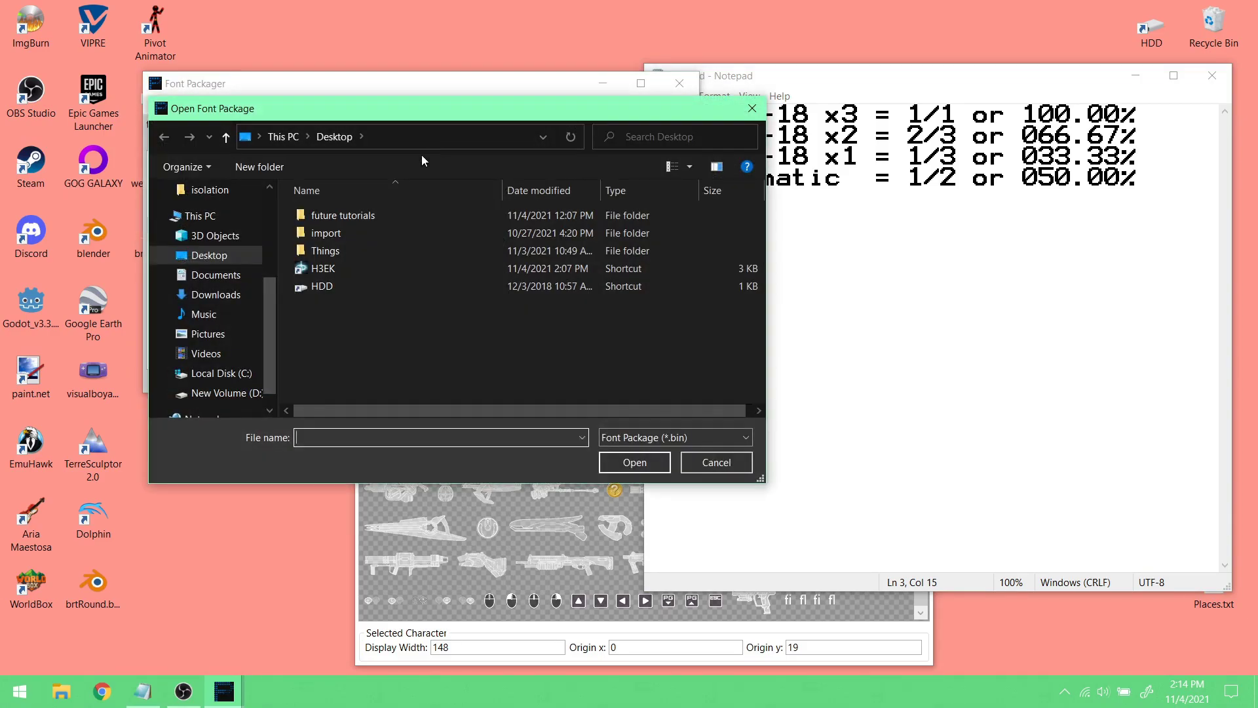
double_click(351, 267)
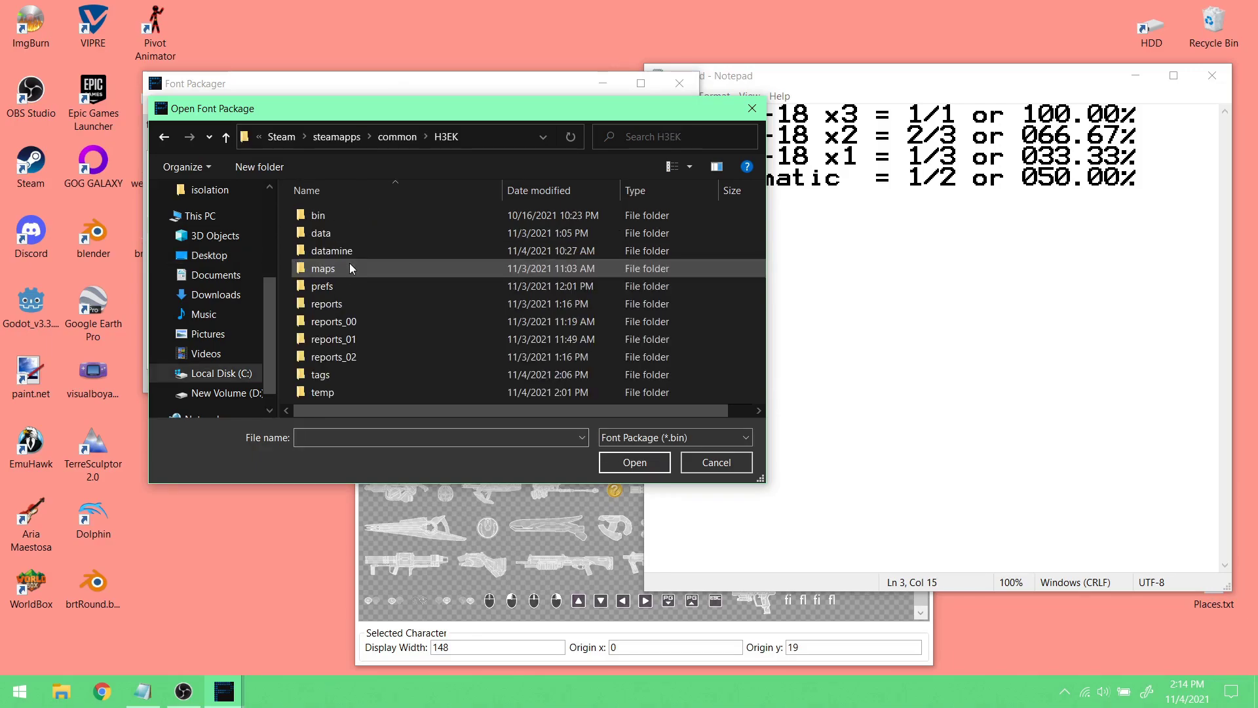
double_click(348, 276)
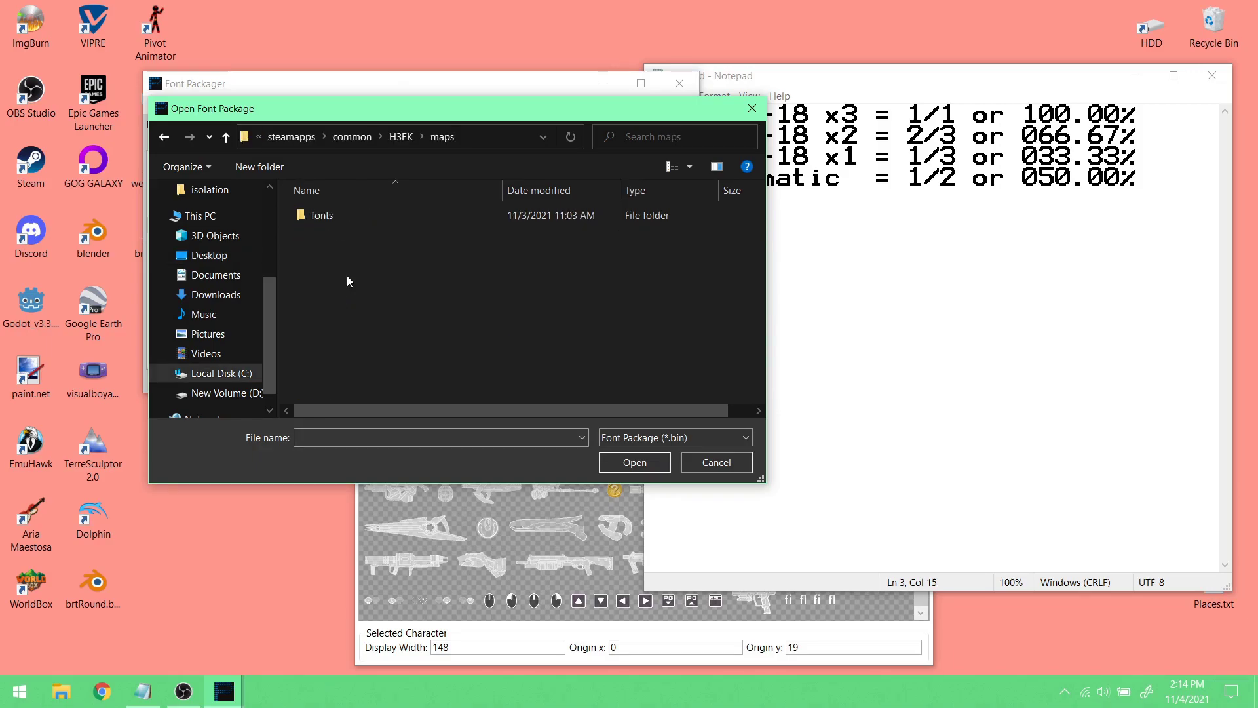
double_click(350, 216)
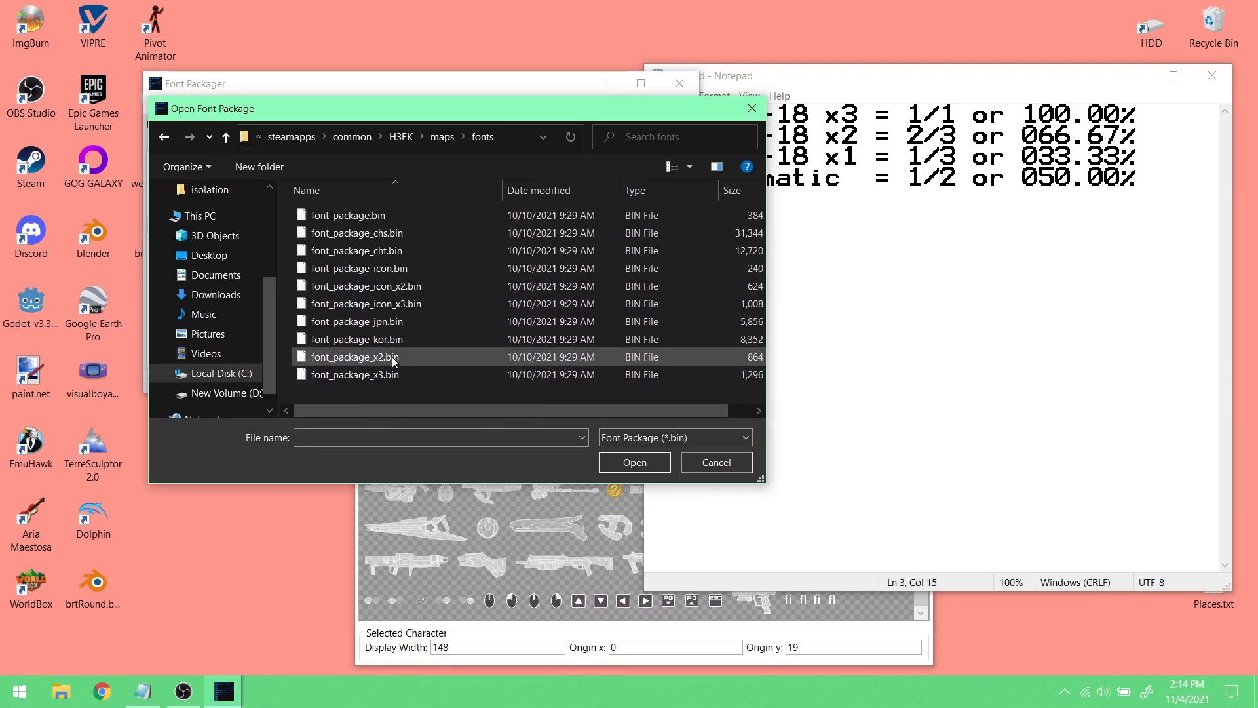
left_click(350, 352)
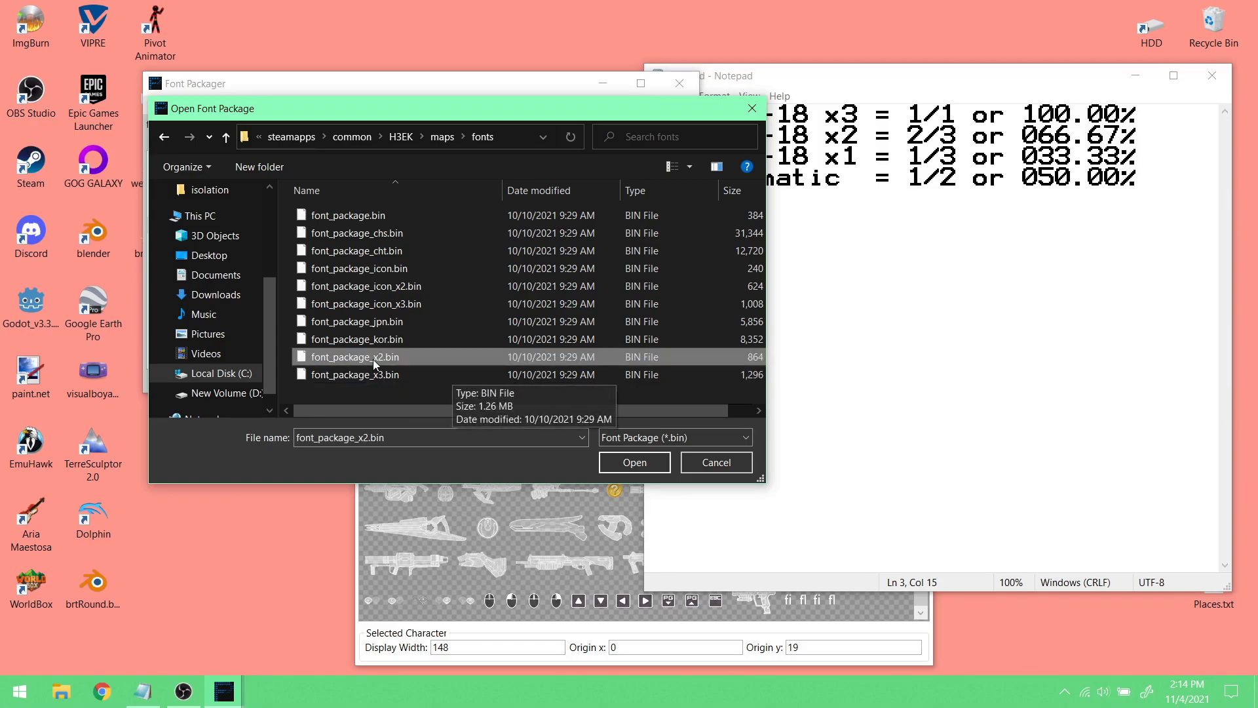
left_click(646, 463)
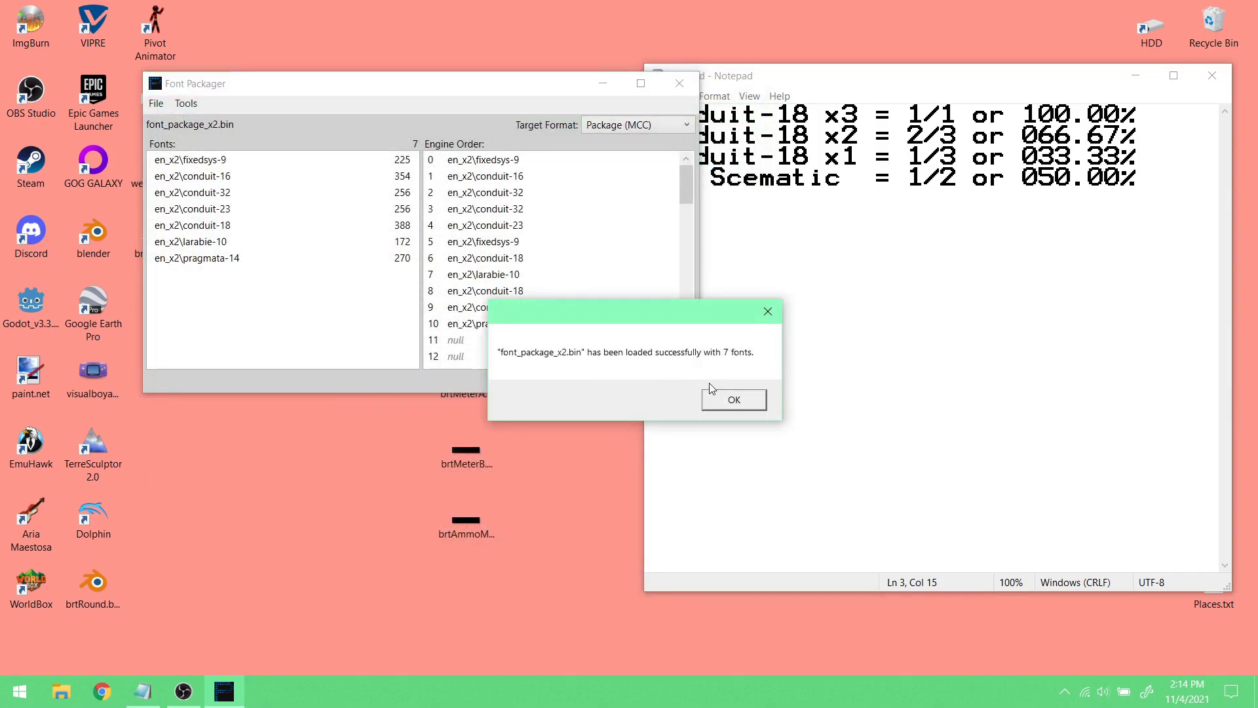
left_click(728, 399)
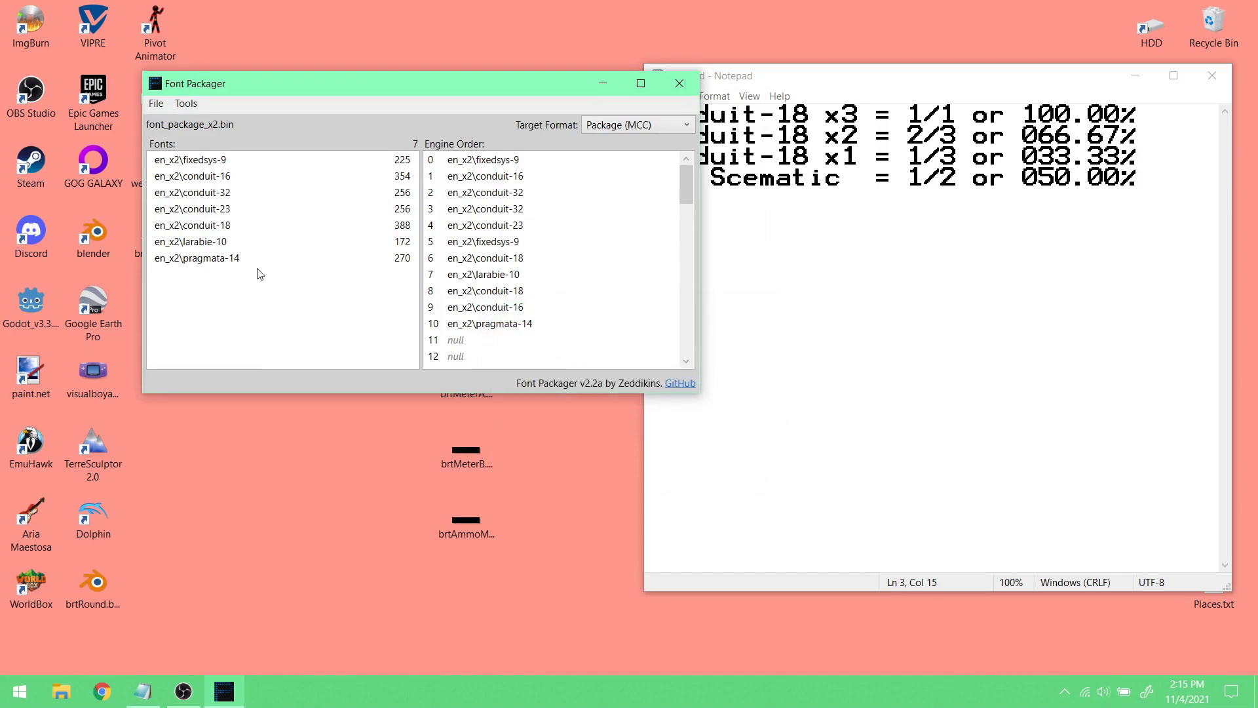
- Open the en_x2\conduit-18 font and bring its weapon icons into view
left_click(205, 228)
double_click(205, 228)
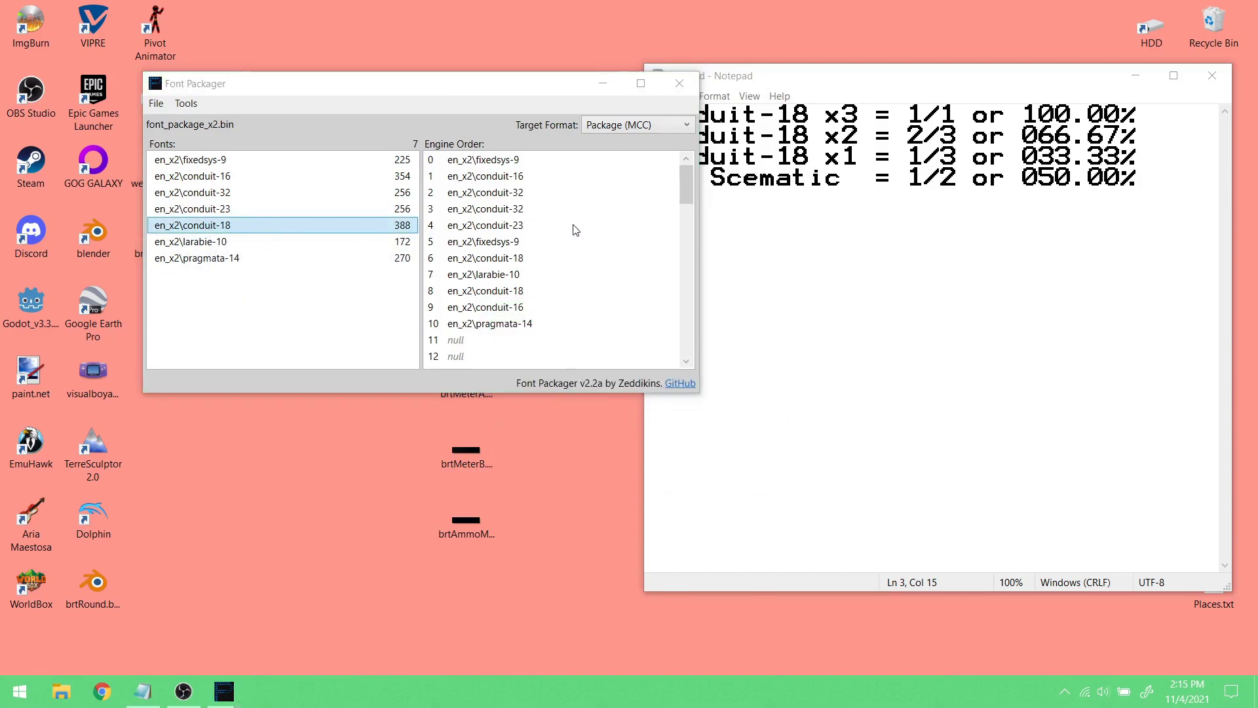
left_click_drag(700, 231, 659, 403)
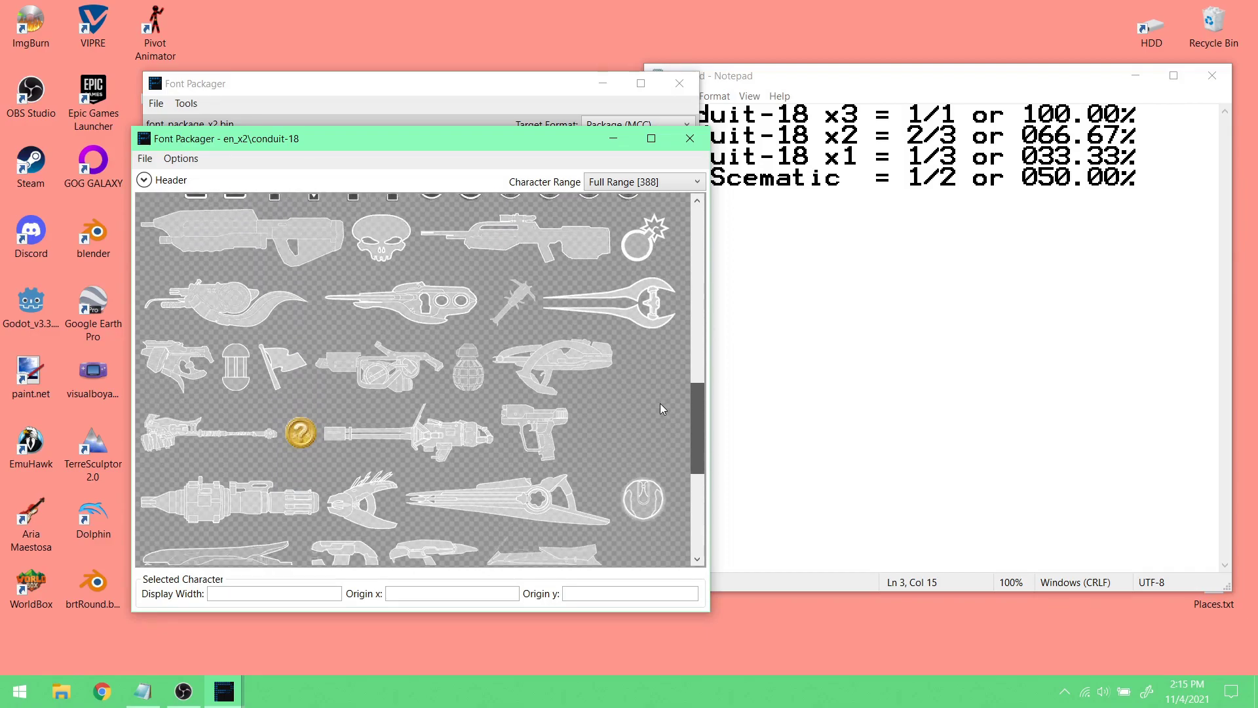
- Save the battle rifle icon from en_x2\conduit-18 to the Desktop as a PNG image named br_x2.png, and close that font's window
left_click(509, 236)
right_click(508, 234)
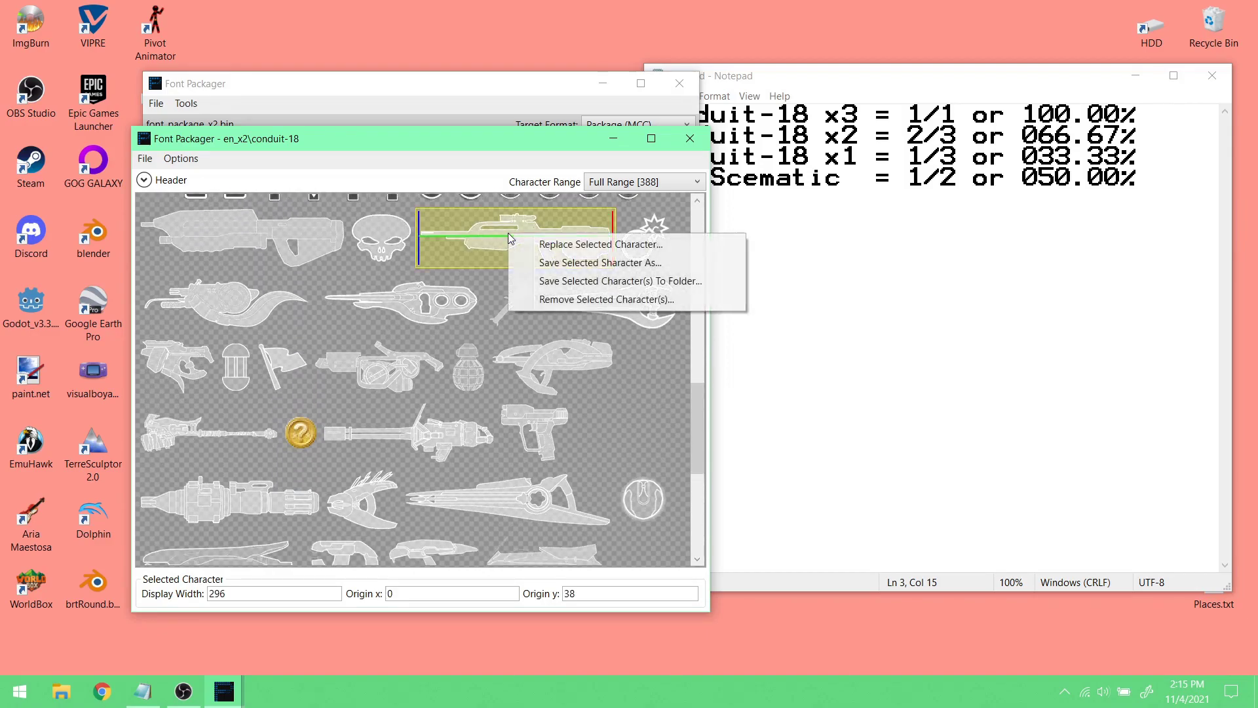
left_click(546, 263)
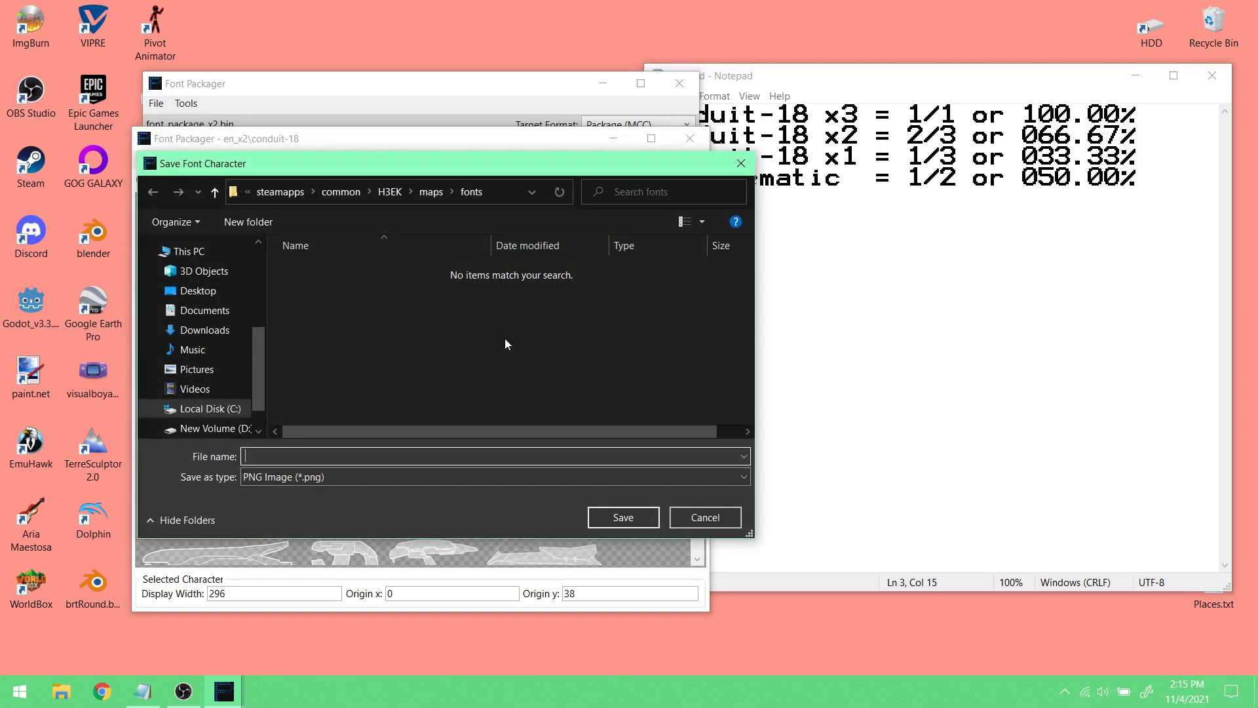
left_click(197, 291)
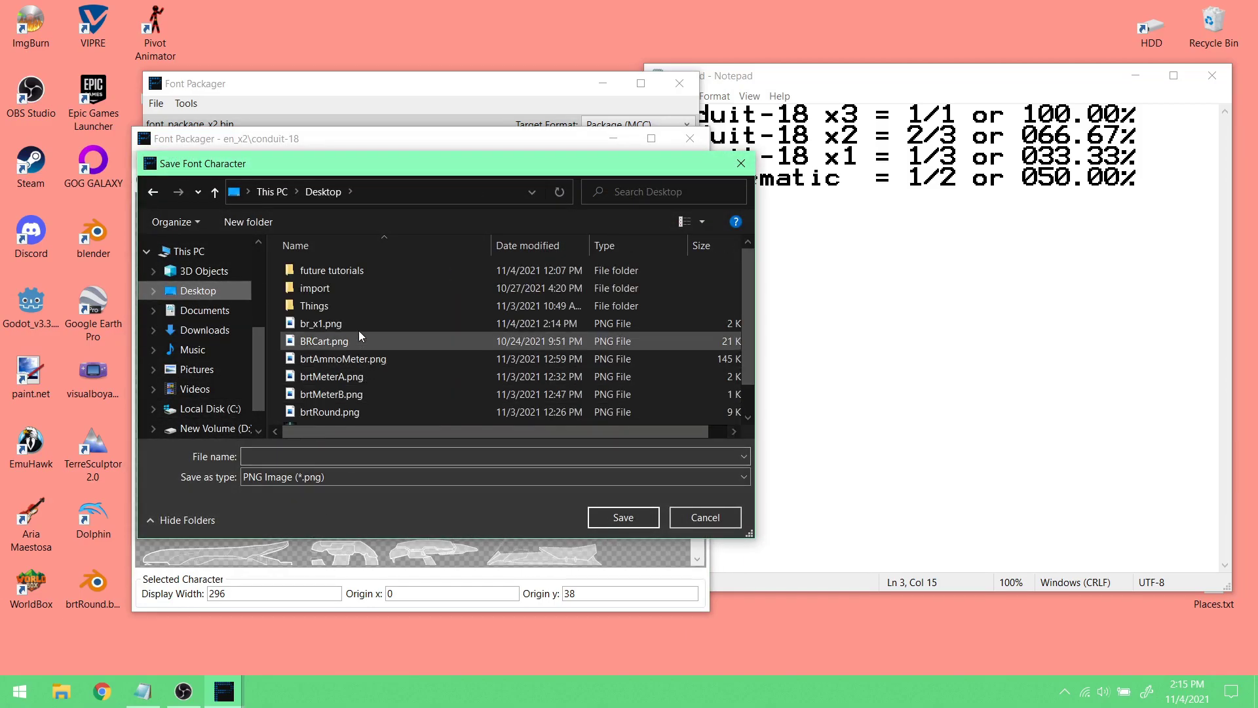
left_click(358, 323)
double_click(314, 455)
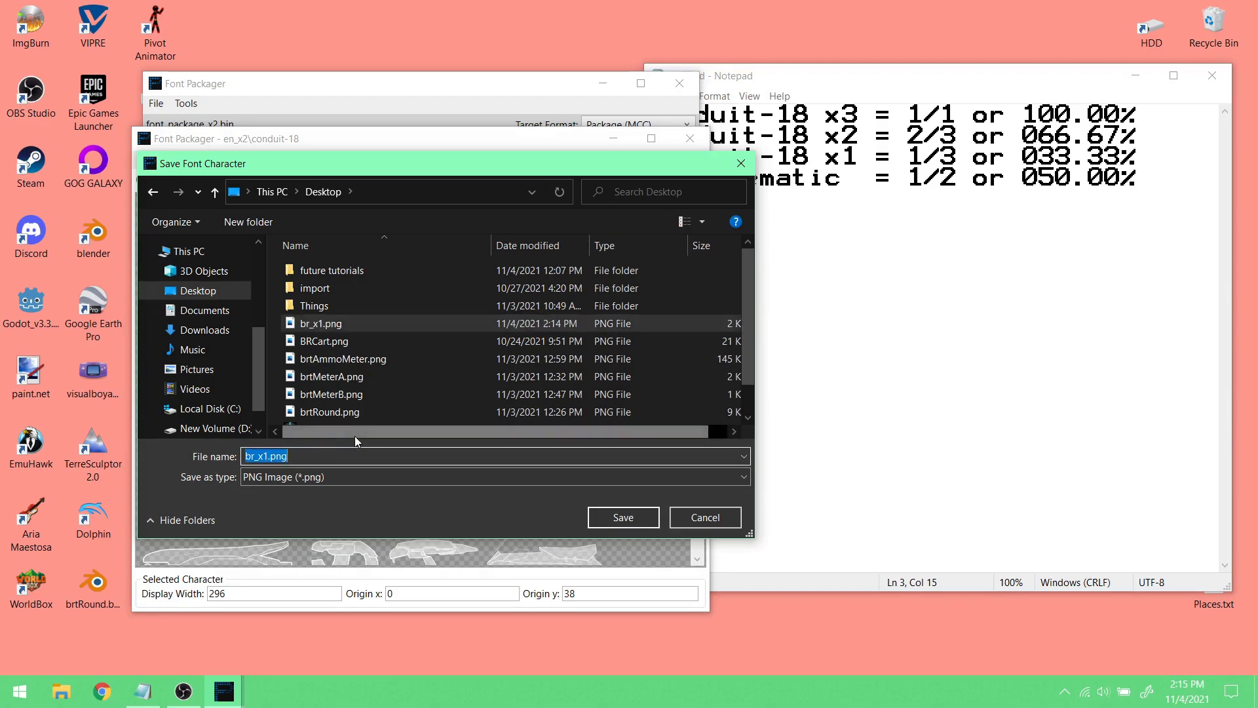
left_click(318, 456)
key("Left")
key("Left")
key("Left")
key("Left")
key("BackSpace")
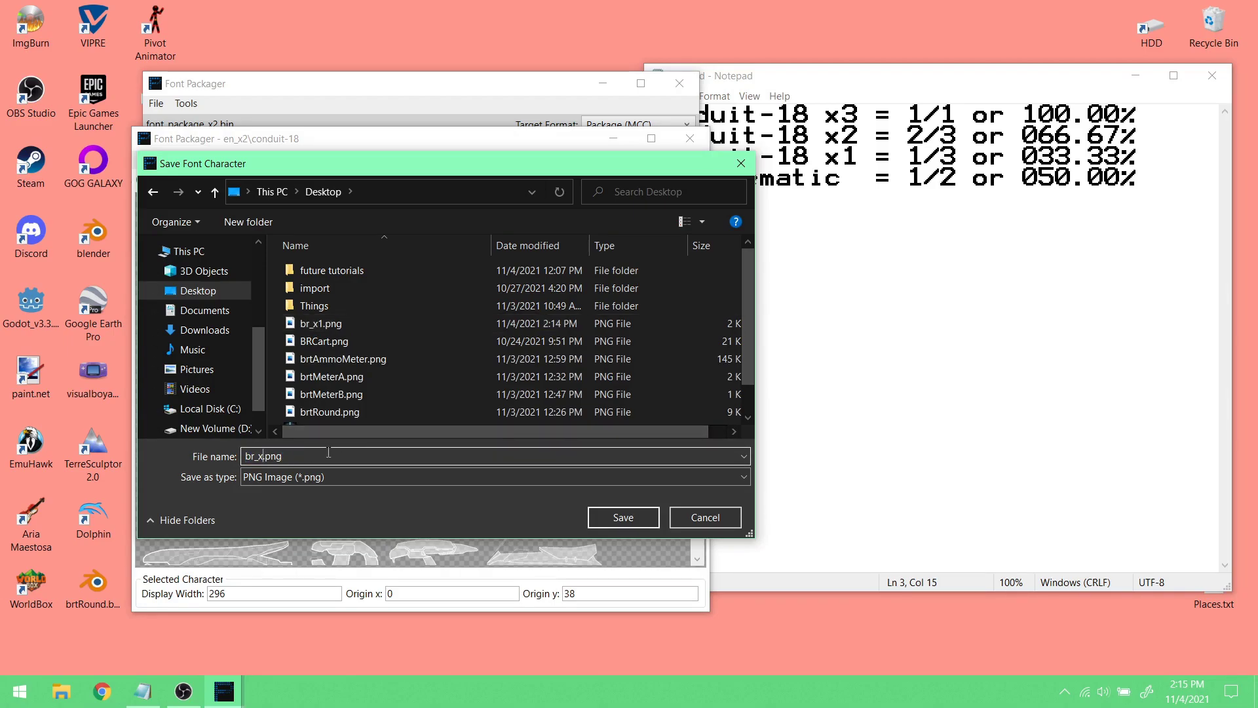
left_click(644, 521)
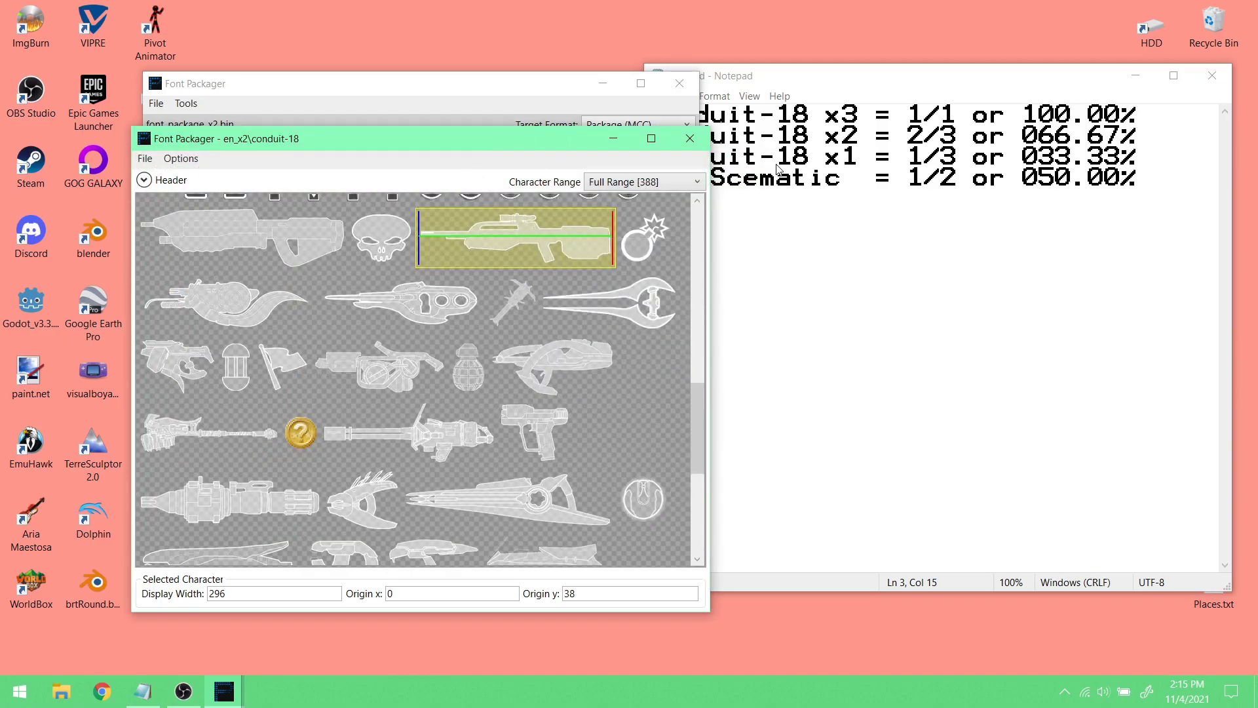
left_click_drag(537, 150, 657, 132)
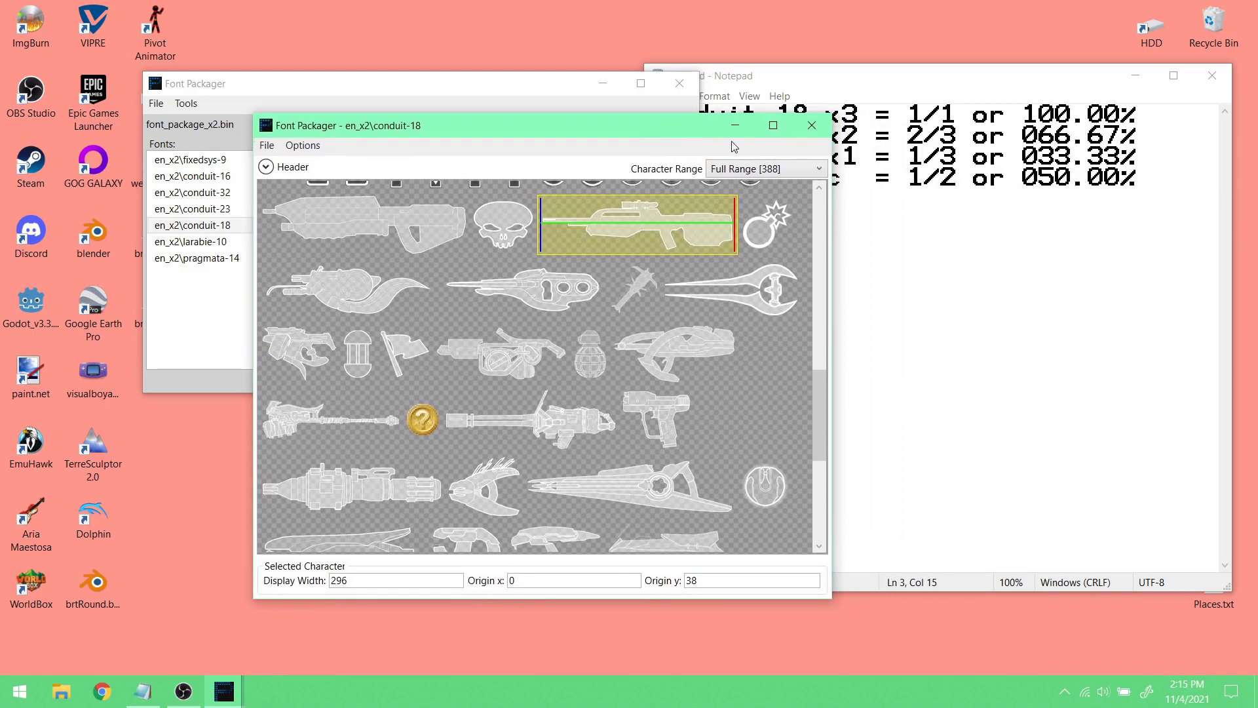
left_click(818, 135)
- Load the font_package_x3.bin font package from the H3EK maps\fonts folder
left_click(161, 104)
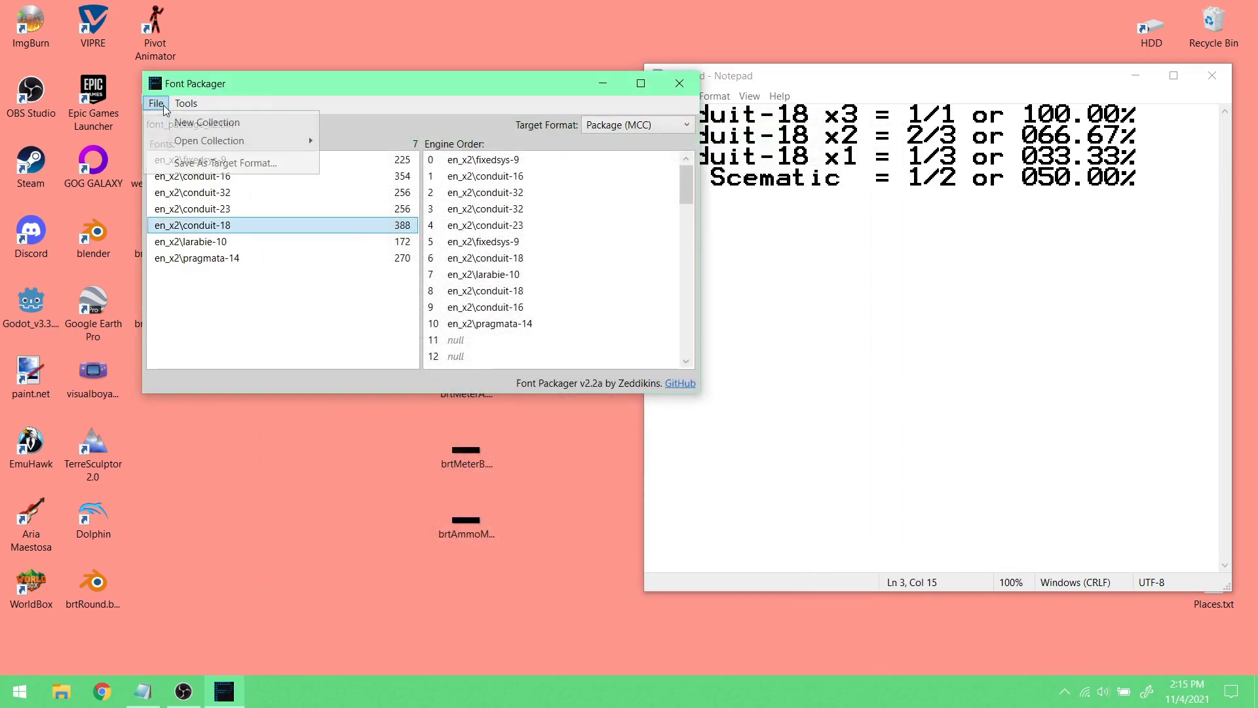
mouse_move(229, 140)
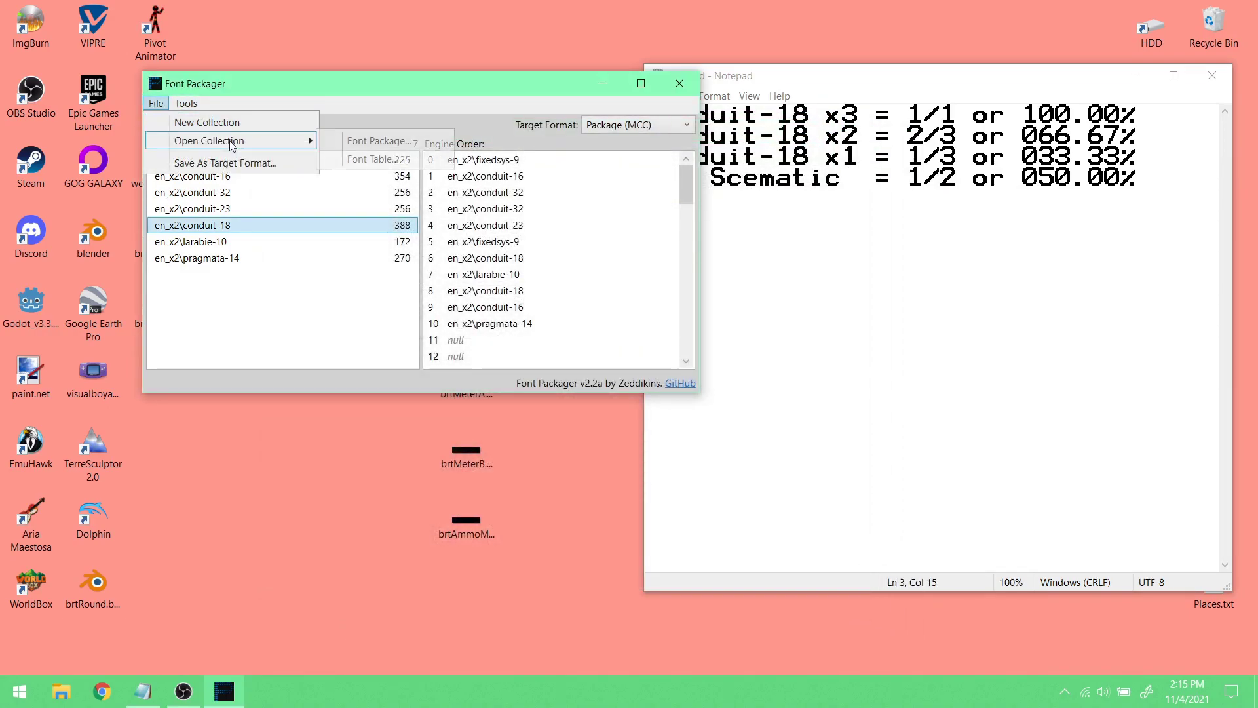
left_click(340, 138)
double_click(354, 268)
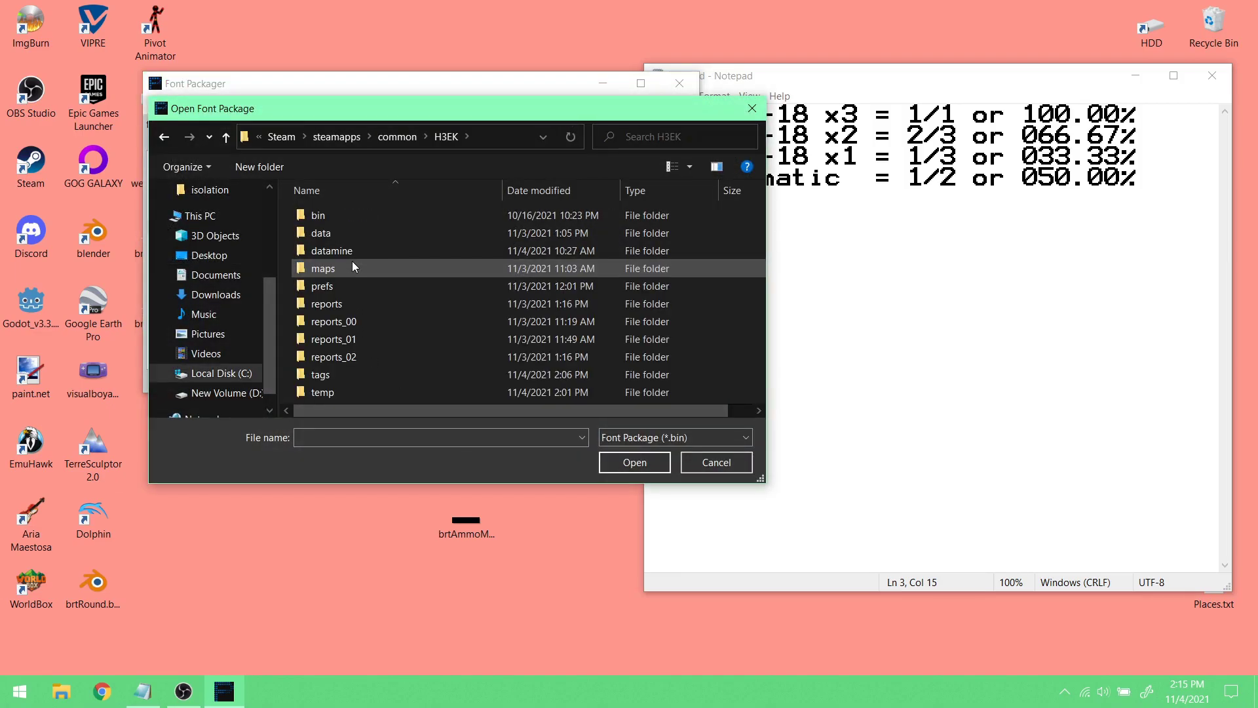
double_click(377, 271)
double_click(368, 215)
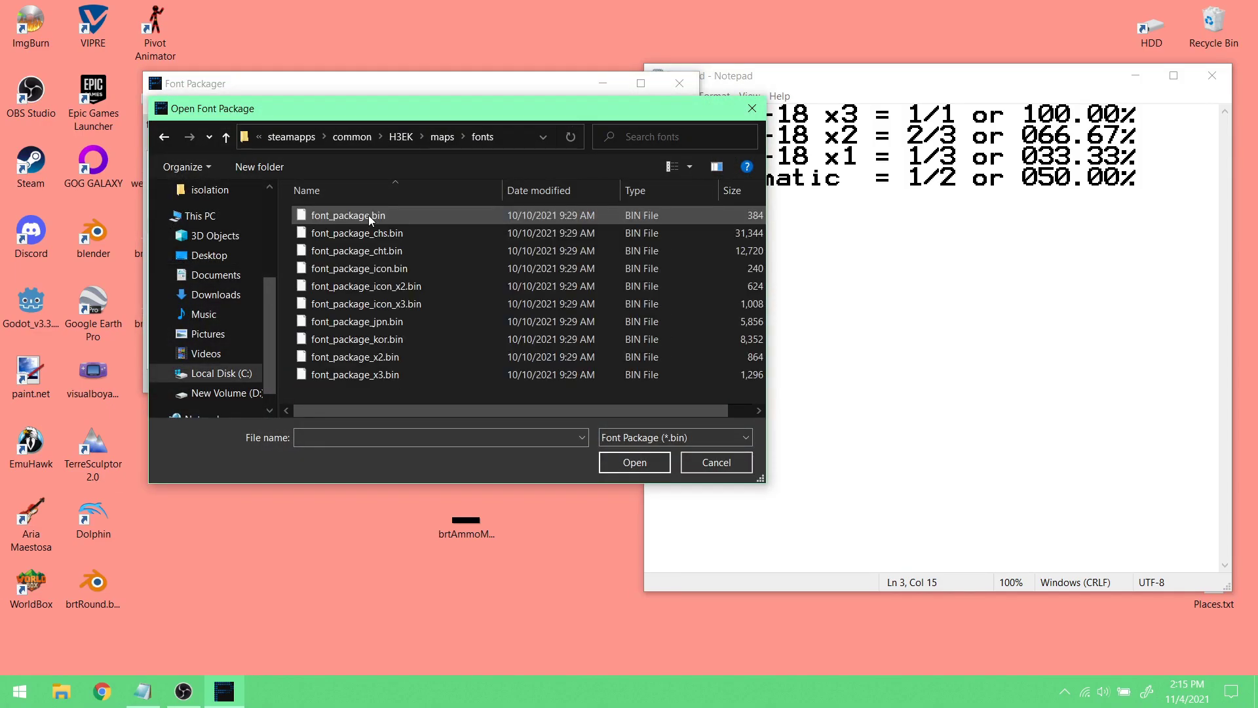
left_click(401, 373)
left_click(633, 466)
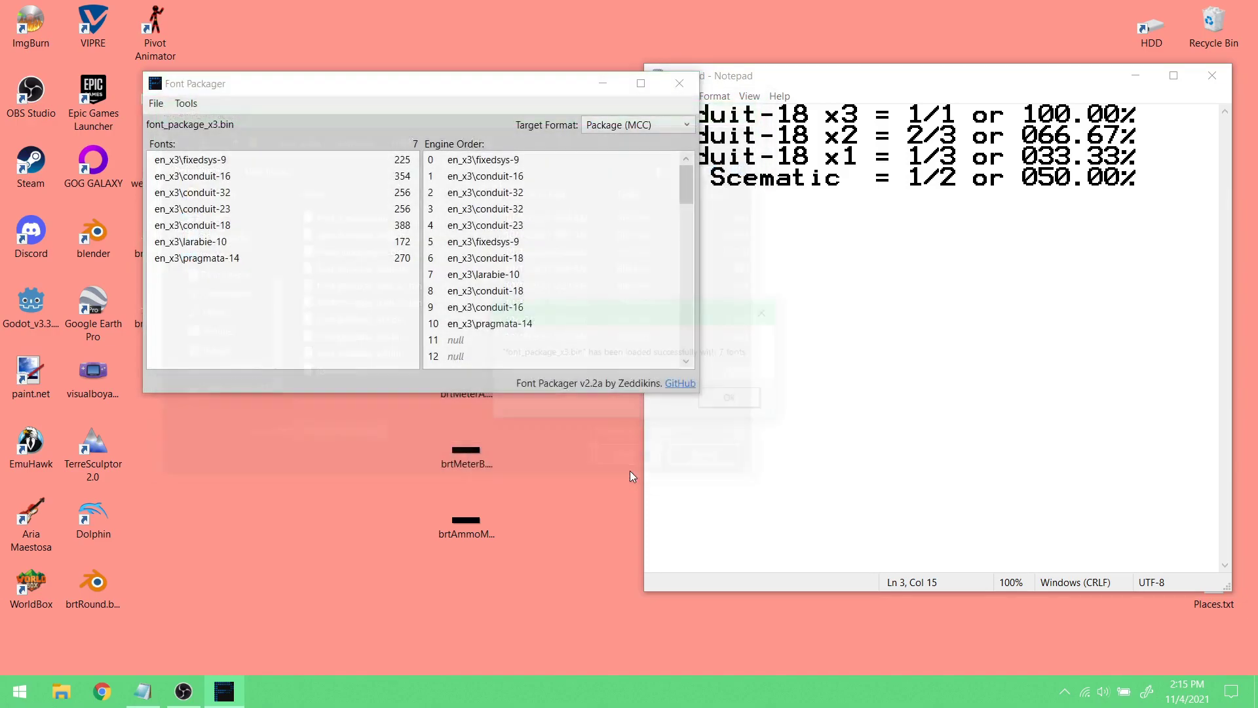
left_click(734, 399)
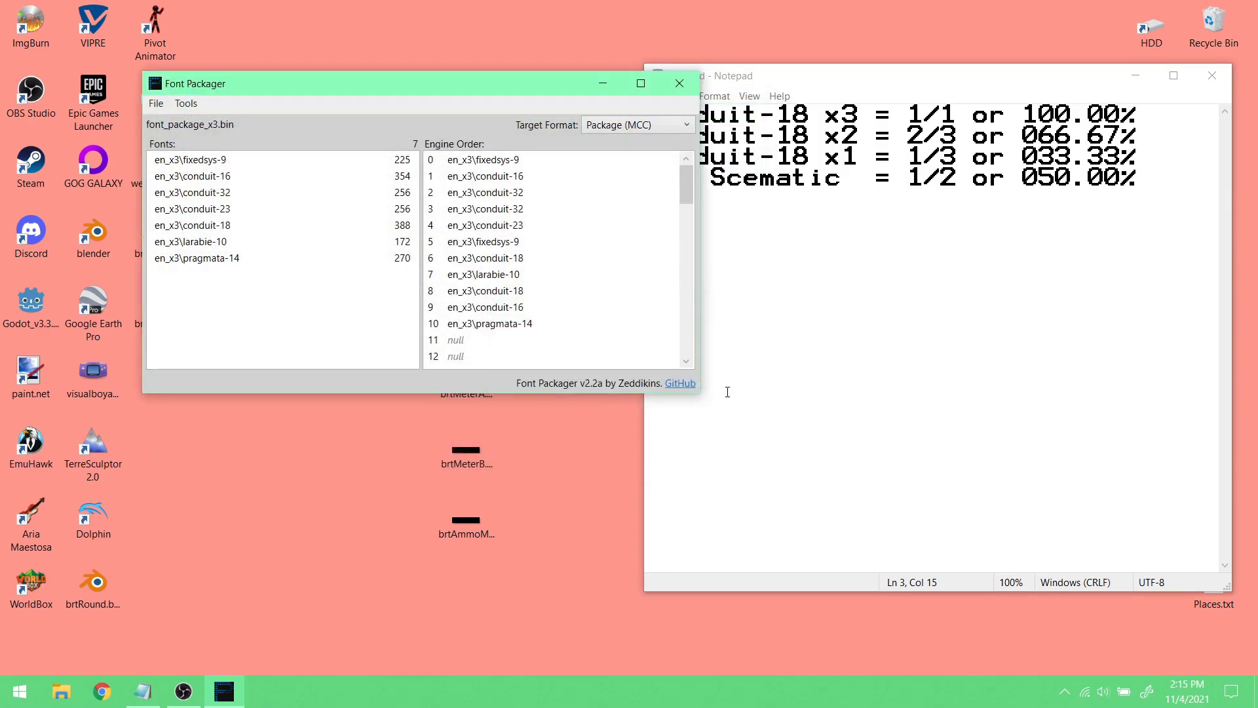
- Open the en_x3\conduit-18 font and bring its weapon icons into view
left_click(224, 230)
double_click(224, 229)
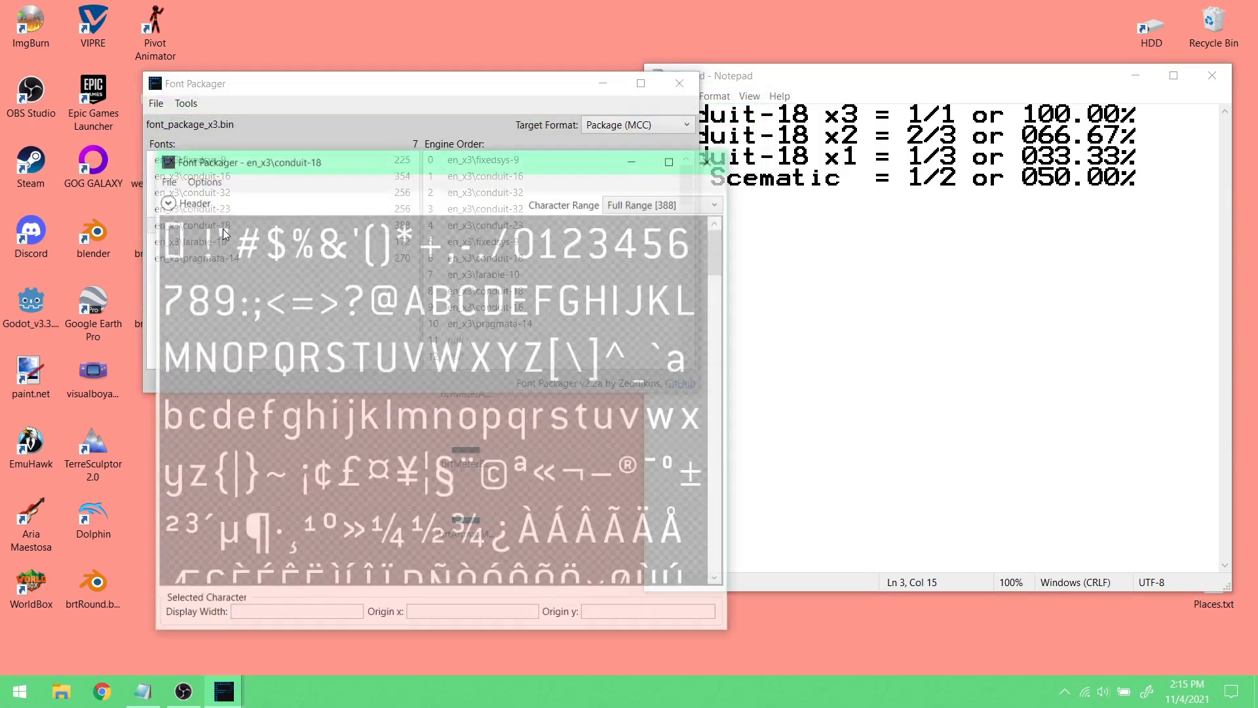
scroll(569, 342, "down", 4)
scroll(568, 340, "down", 10)
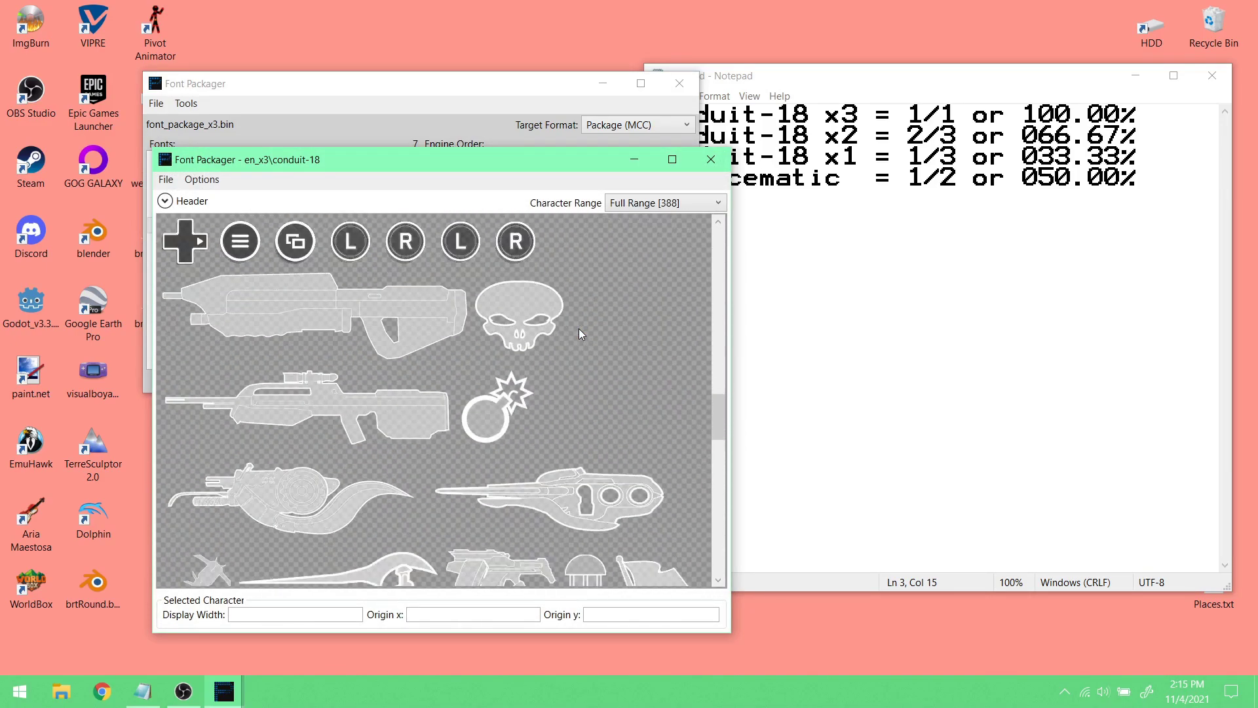
- Save the battle rifle icon from en_x3\conduit-18 to the Desktop as a PNG image named br_x3.png
left_click(331, 426)
right_click(322, 399)
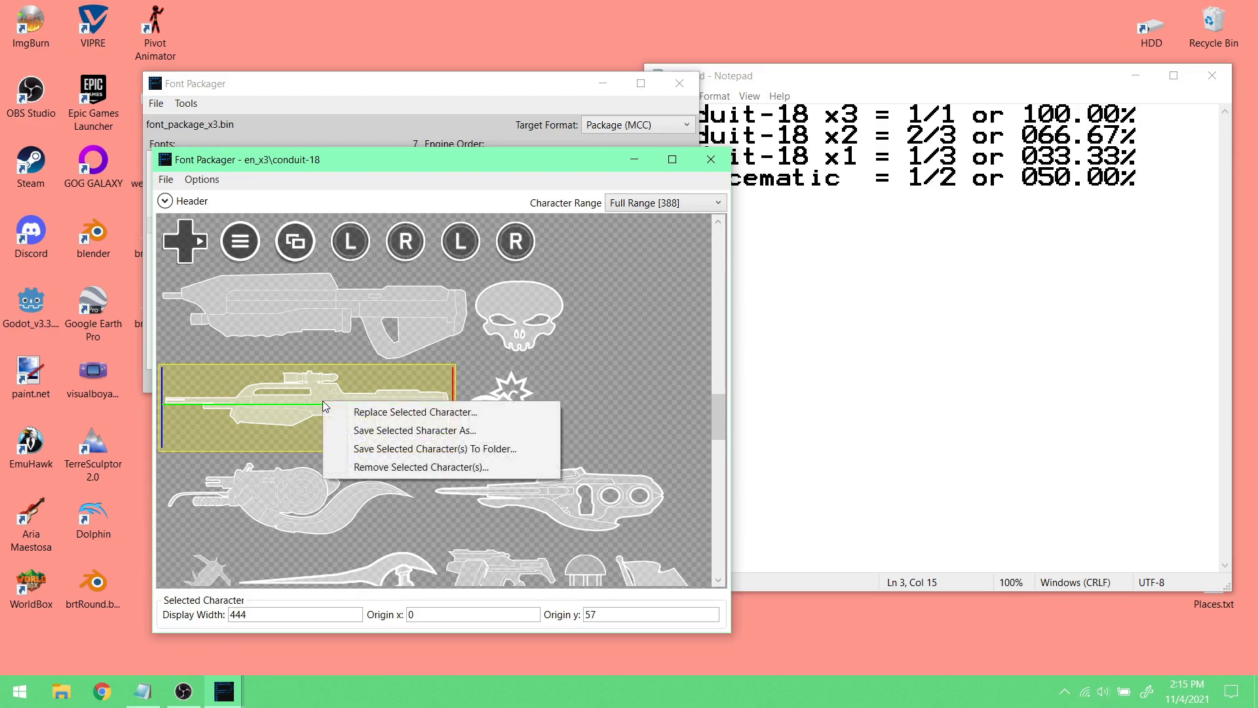
left_click(498, 431)
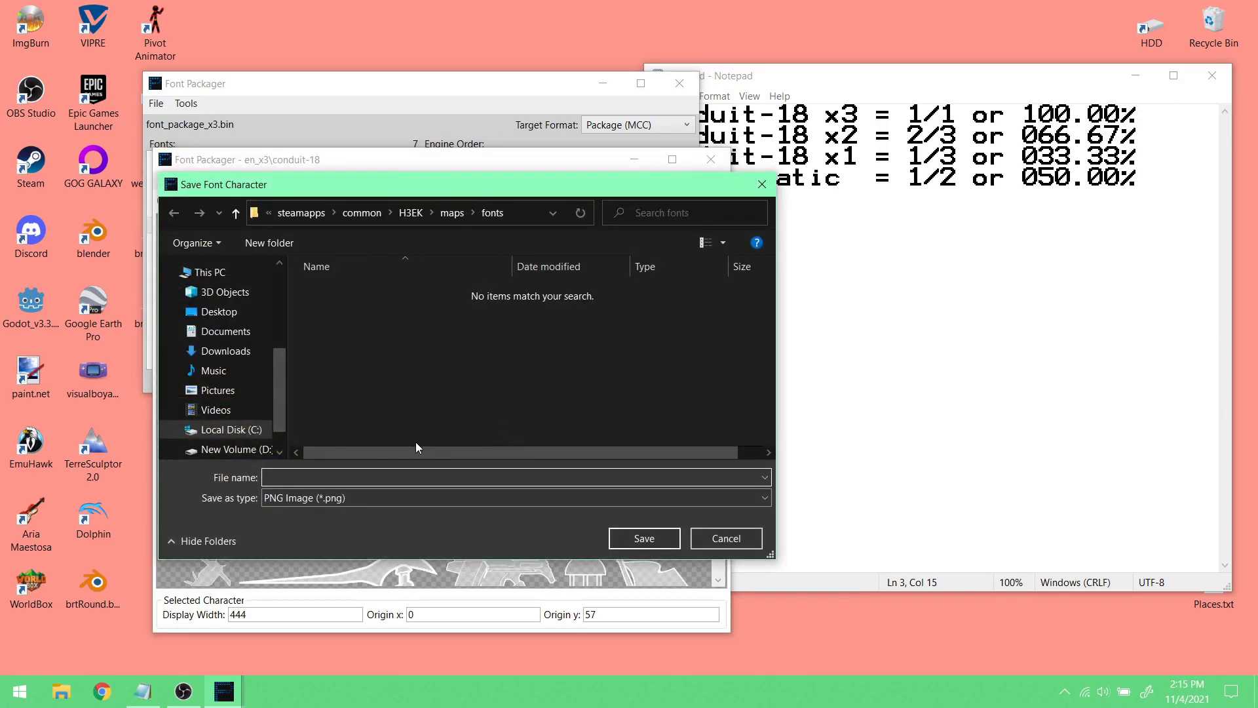
left_click(219, 312)
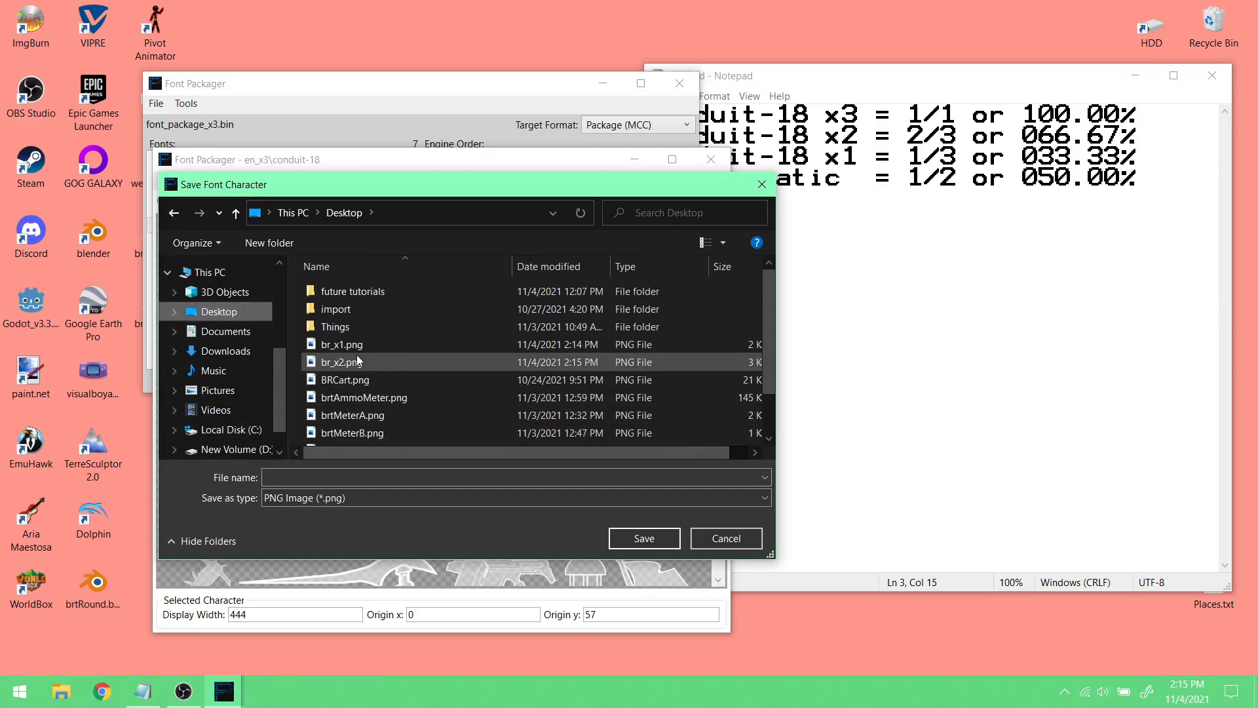
left_click(347, 361)
left_click(291, 477)
left_click(291, 477)
key("BackSpace")
type("3")
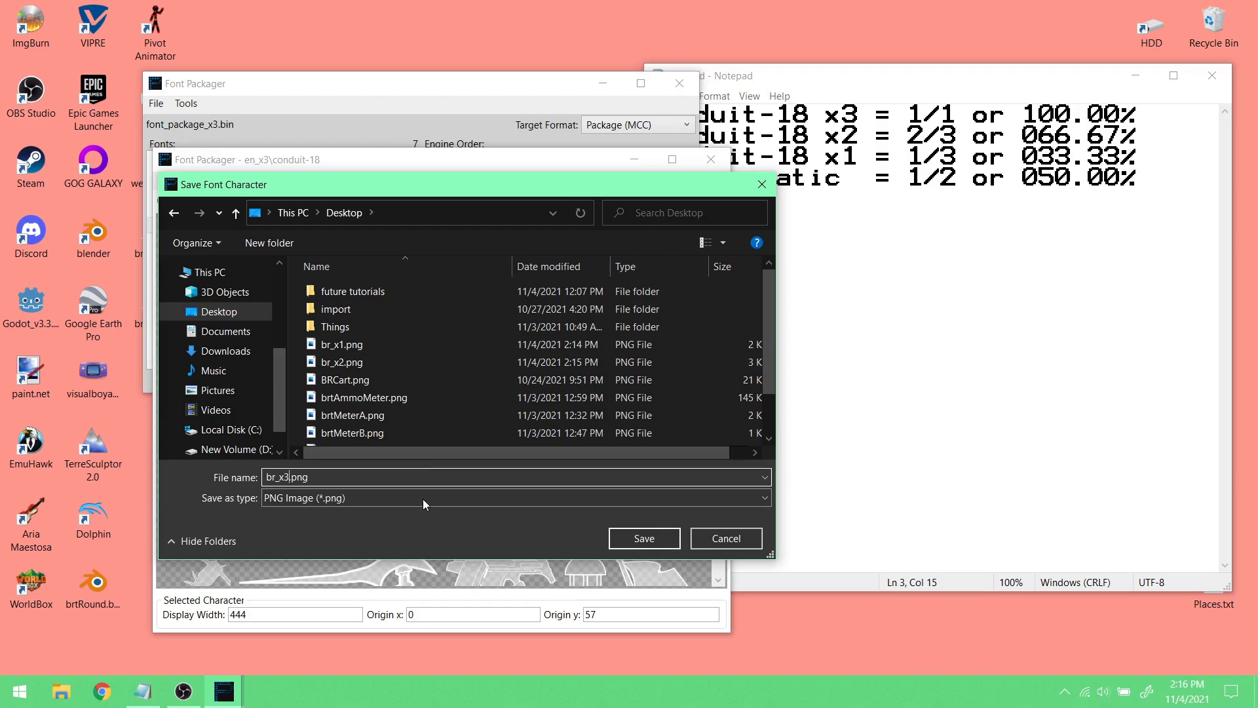
left_click(667, 539)
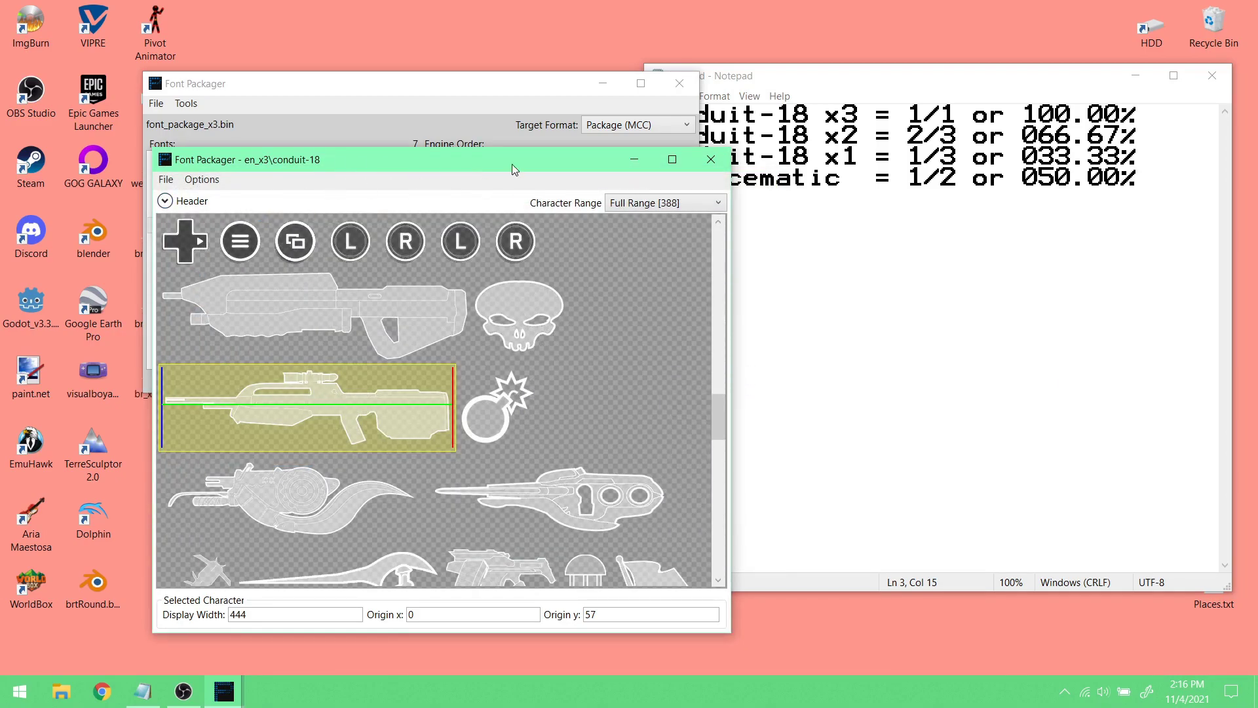
- Close the en_x3\conduit-18 font window and exit Font Packager
left_click_drag(588, 161, 659, 104)
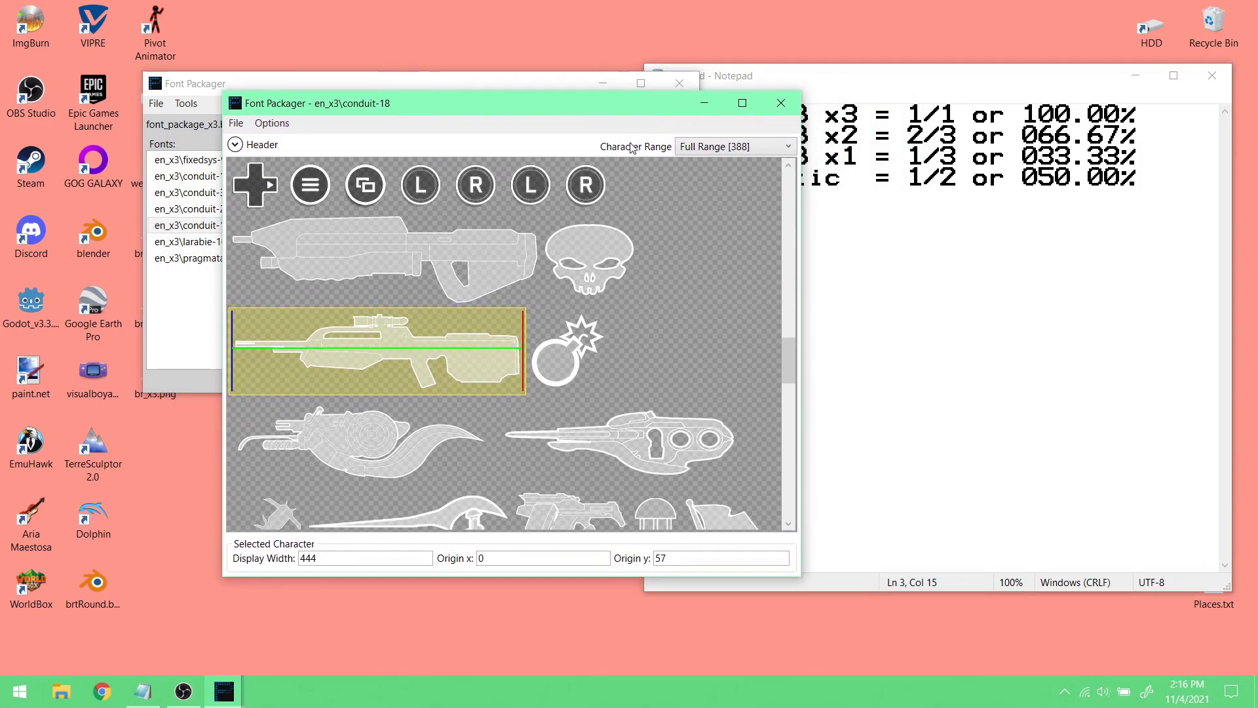
left_click(781, 103)
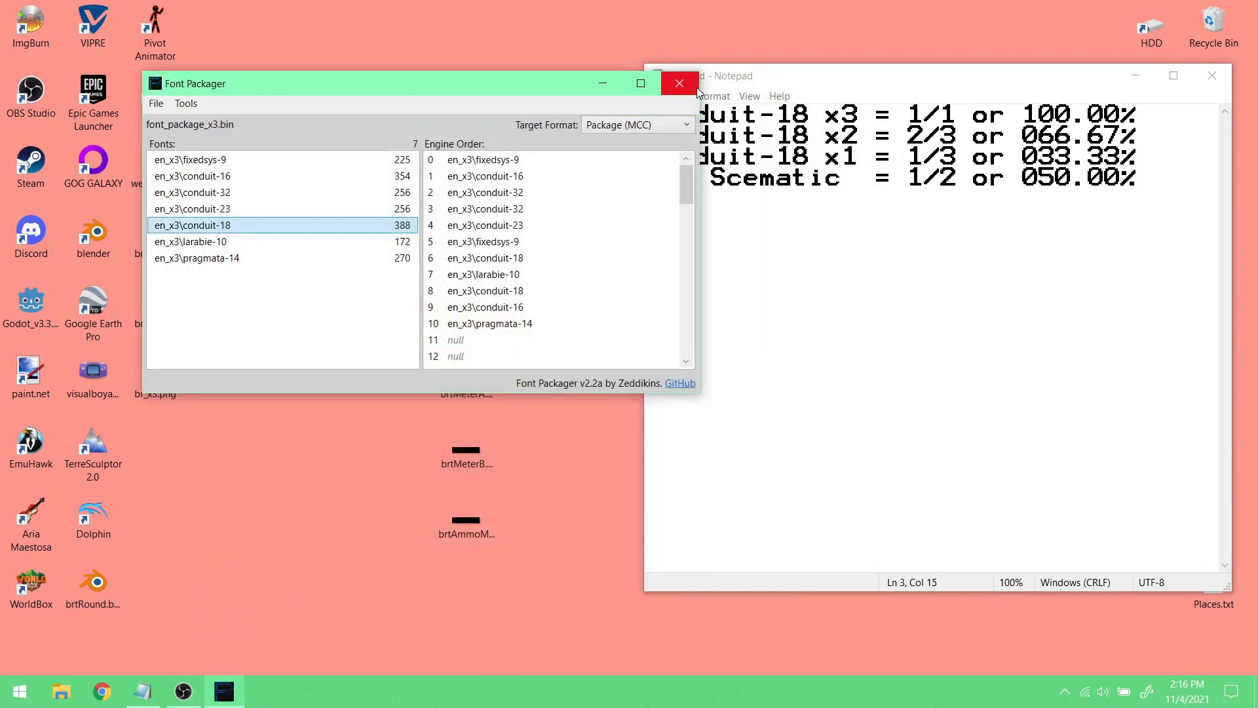
left_click(697, 91)
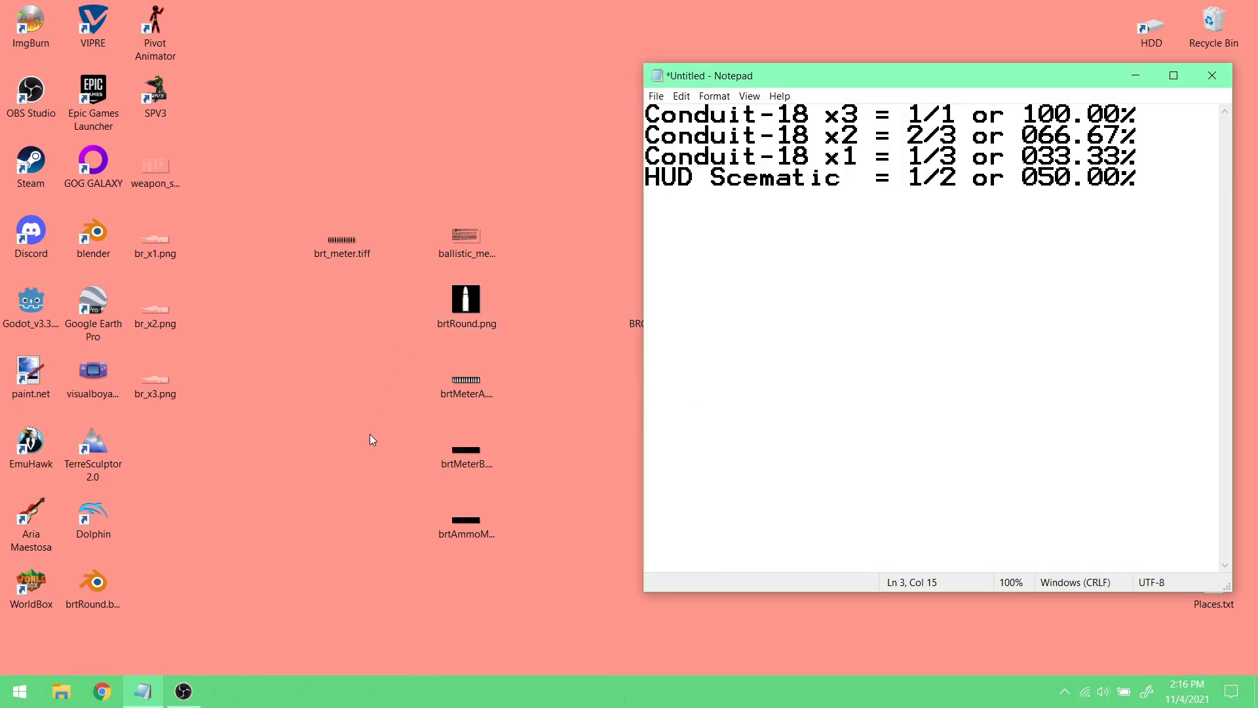
- Review the Notepad scale ratios for the Conduit-18 x3, x2 and x1 icons and the HUD schematic
left_click_drag(859, 85, 595, 107)
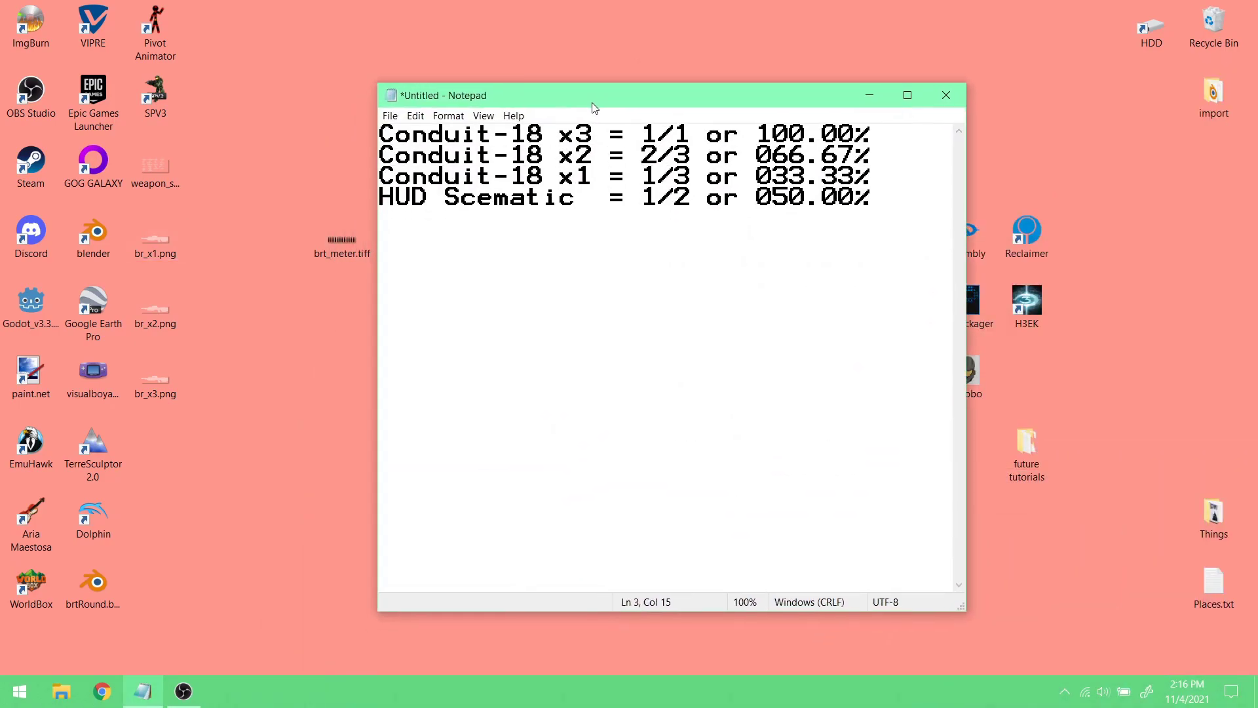
left_click(155, 185)
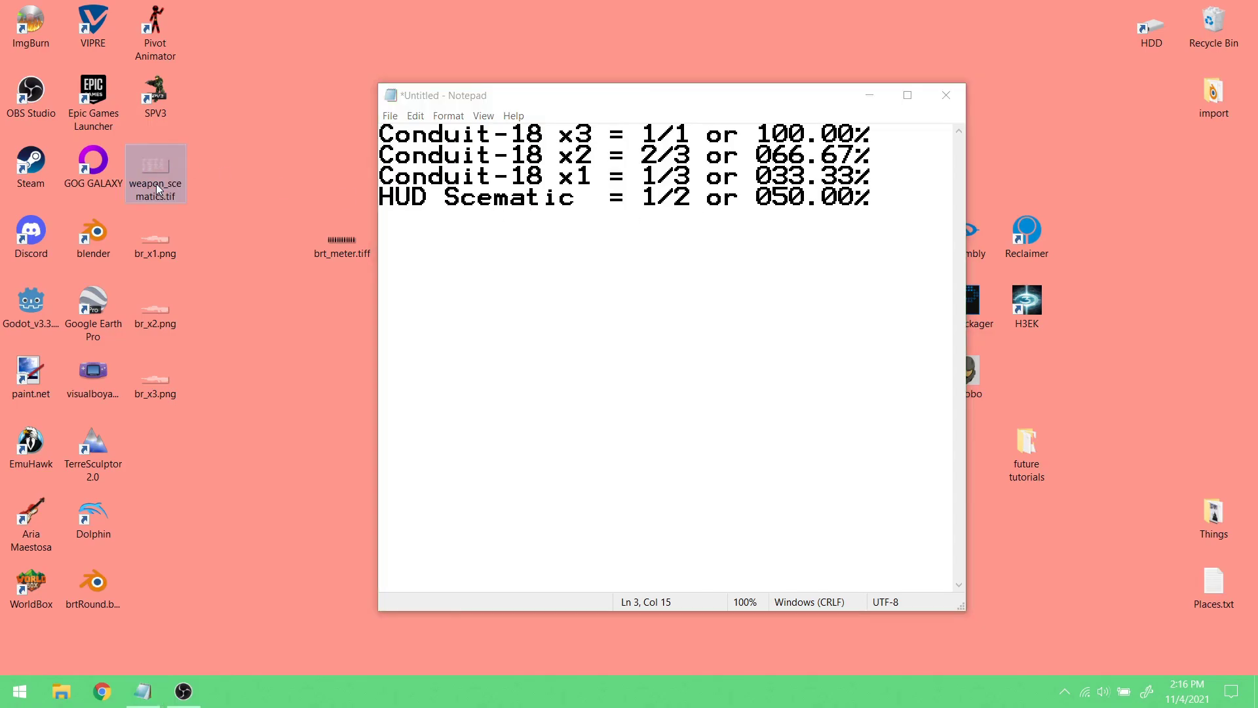
right_click(156, 184)
left_click(792, 321)
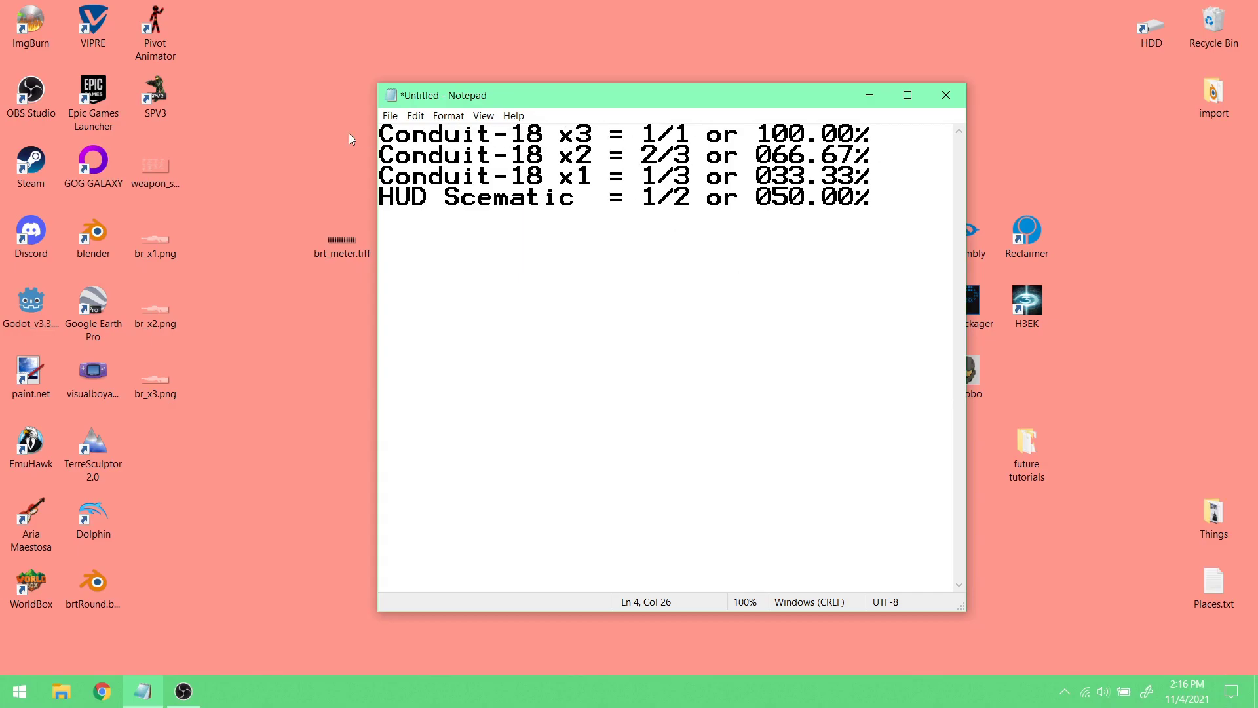
left_click_drag(388, 134, 599, 133)
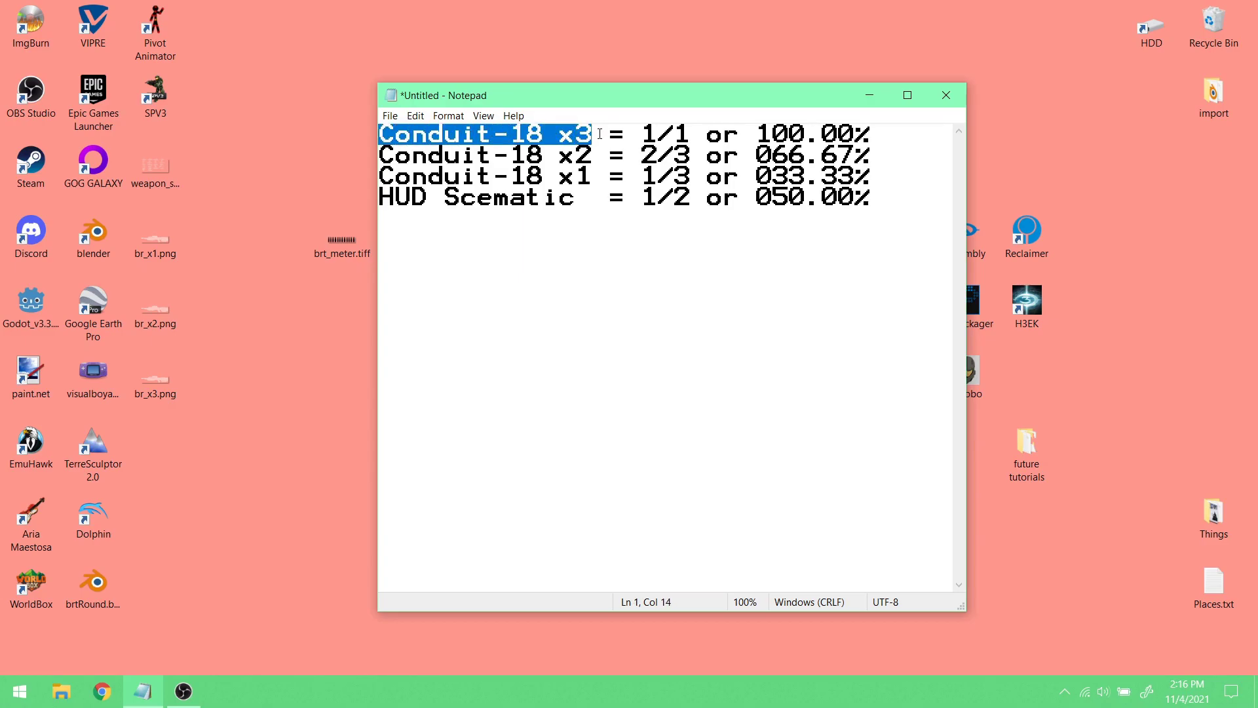
left_click(579, 134)
key("Down")
key("Down")
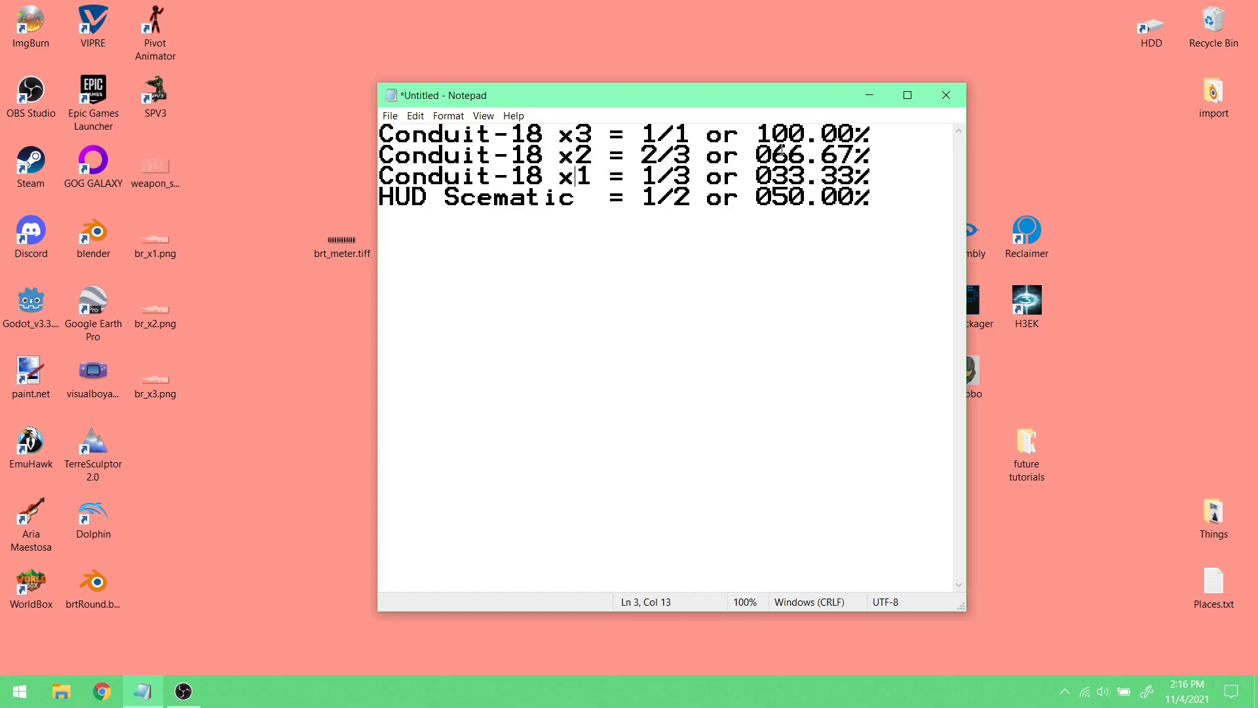
left_click_drag(525, 131, 614, 134)
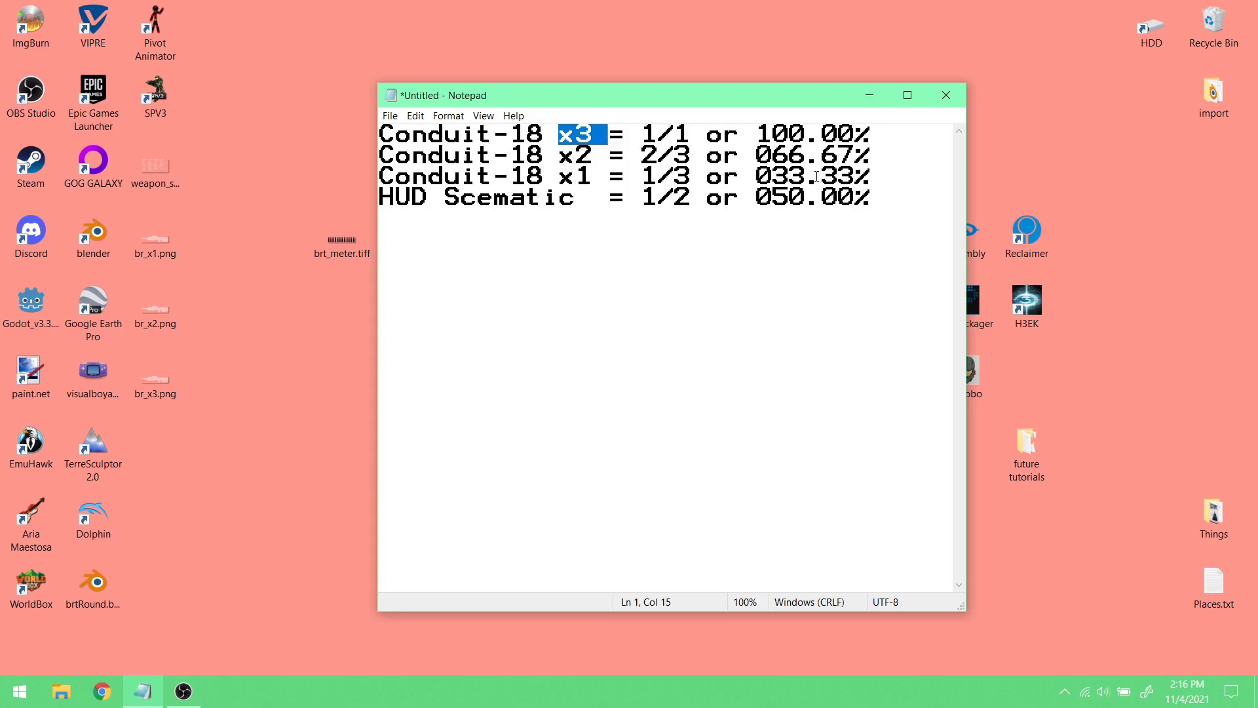
left_click_drag(558, 134, 589, 134)
left_click(596, 148)
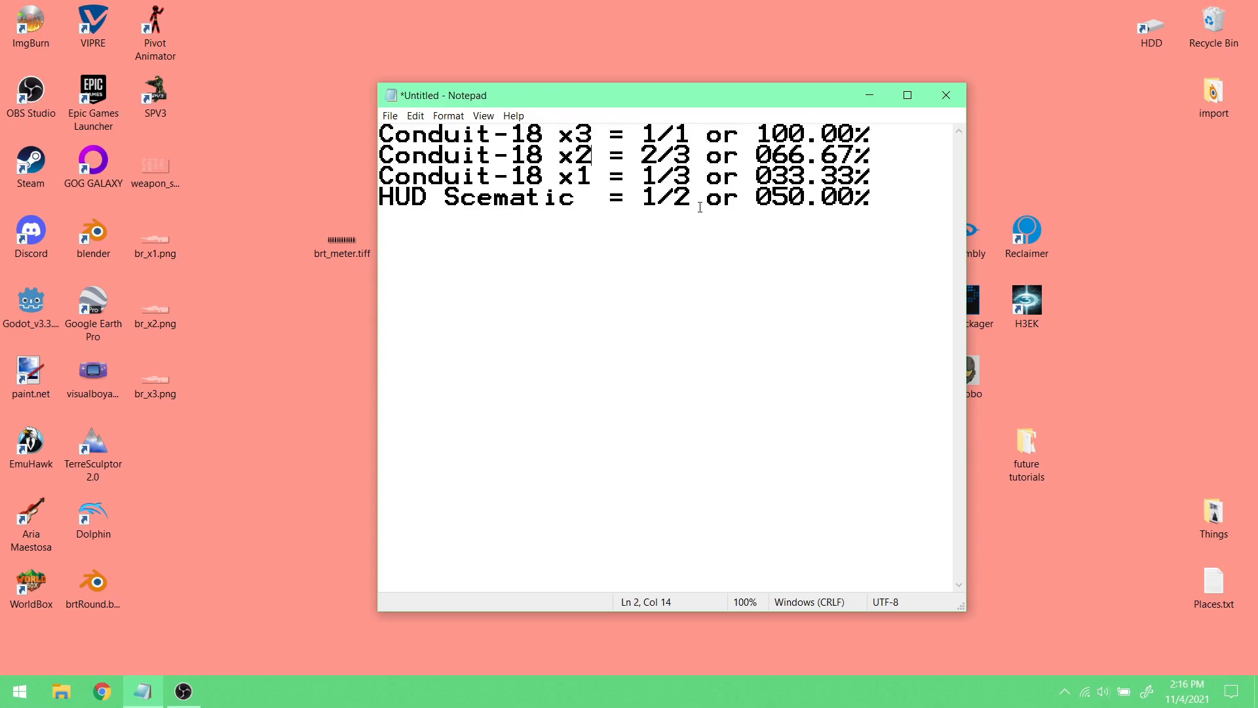
left_click_drag(769, 206, 825, 213)
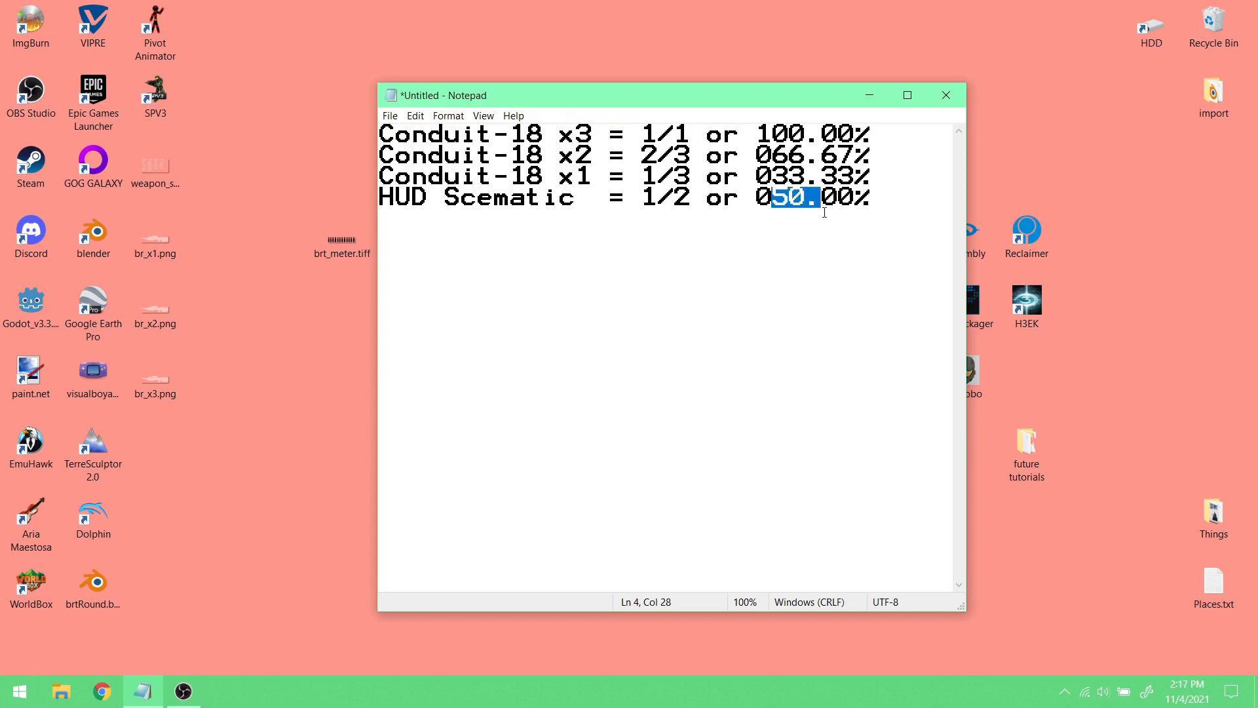
mouse_move(558, 134)
left_mouse_down()
mouse_move(614, 134)
mouse_move(543, 135)
left_mouse_up()
left_click_drag(380, 134, 840, 135)
key("Down")
key("Down")
- Move br-scematic.png from the future tutorials folder to the Desktop and place it directly below br_x3.png
left_click_drag(752, 93, 682, 68)
double_click(1020, 456)
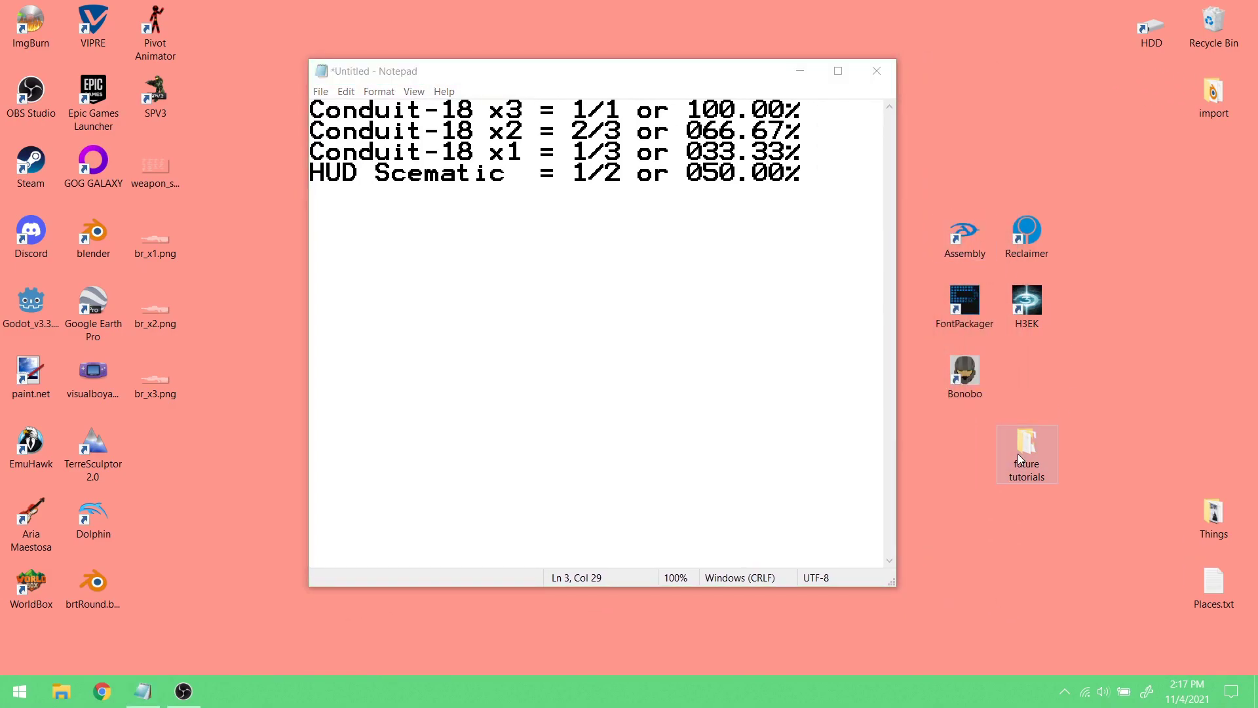
left_click(1043, 281)
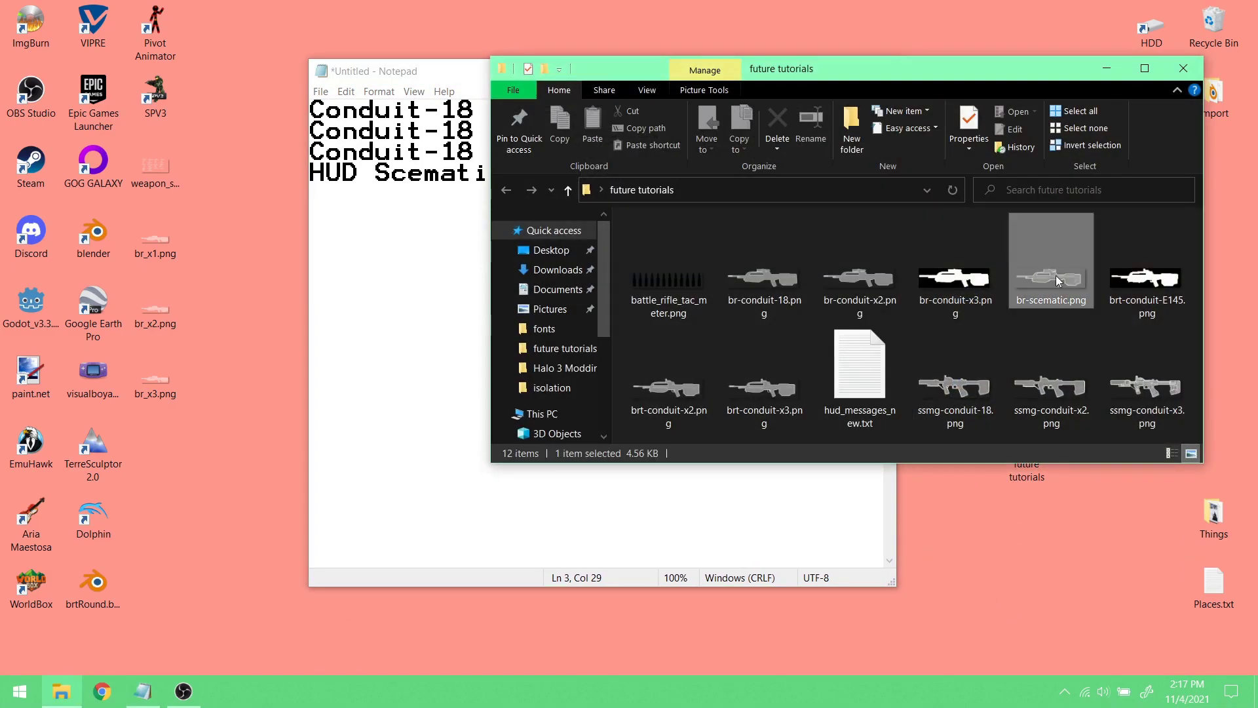
left_click_drag(1046, 276, 282, 364)
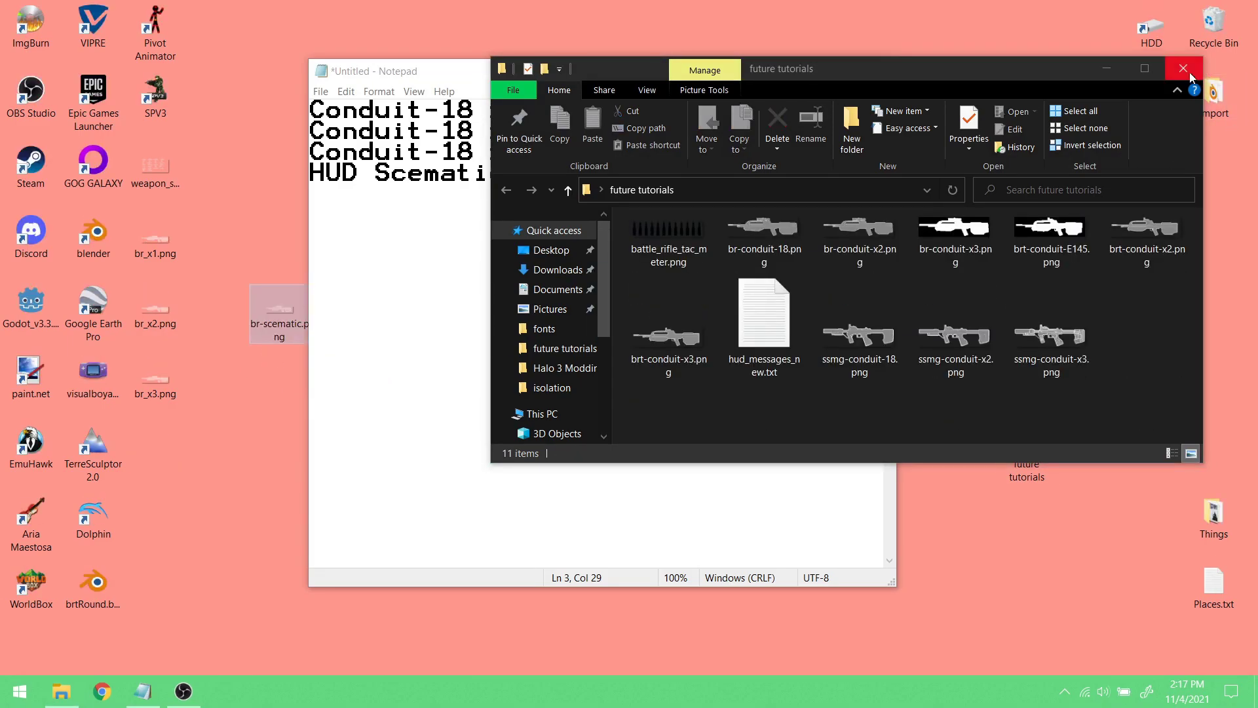
left_click(1182, 68)
left_click_drag(636, 86, 800, 74)
left_click_drag(288, 312, 174, 436)
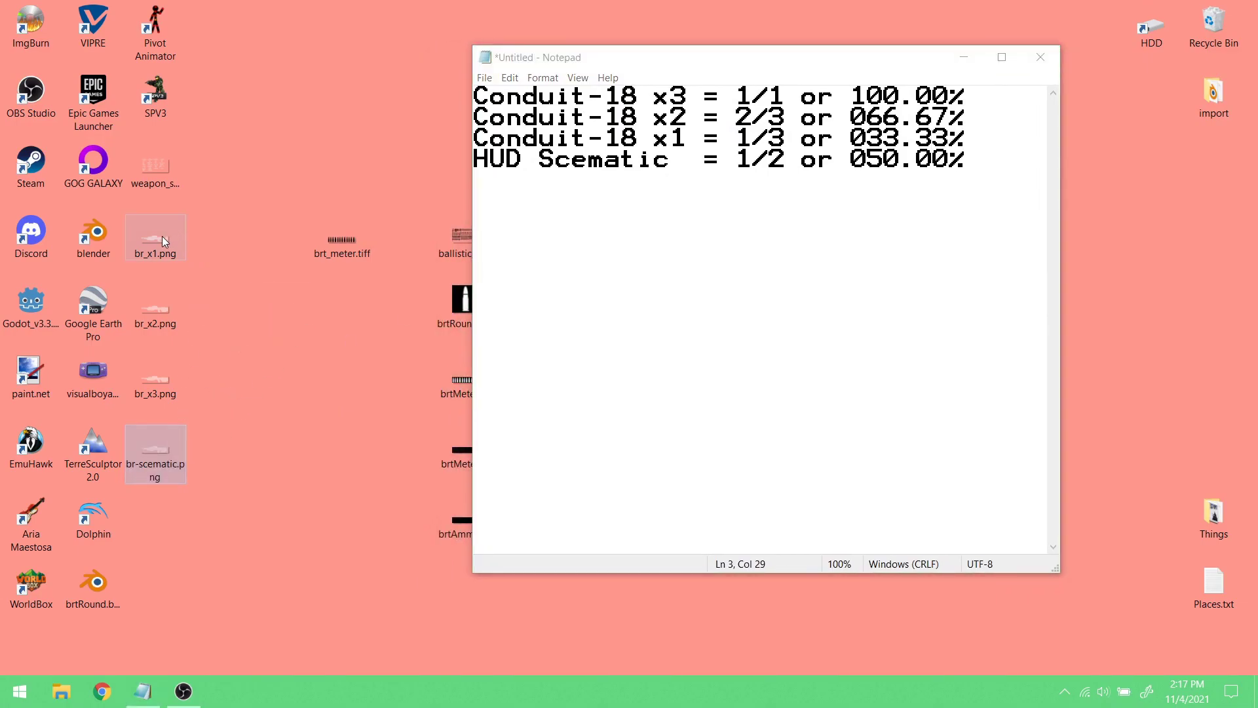
- Check the image dimensions of br_x3.png in its file properties
right_click(151, 378)
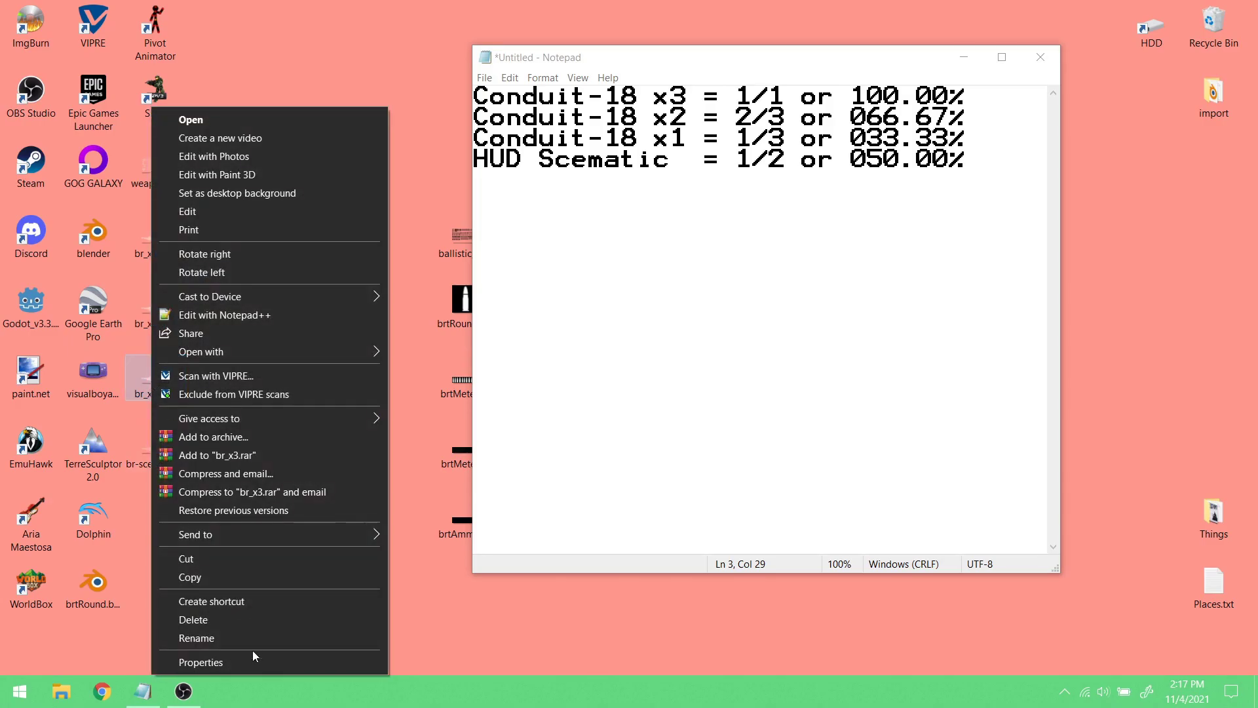
left_click(258, 663)
left_click_drag(263, 264, 455, 149)
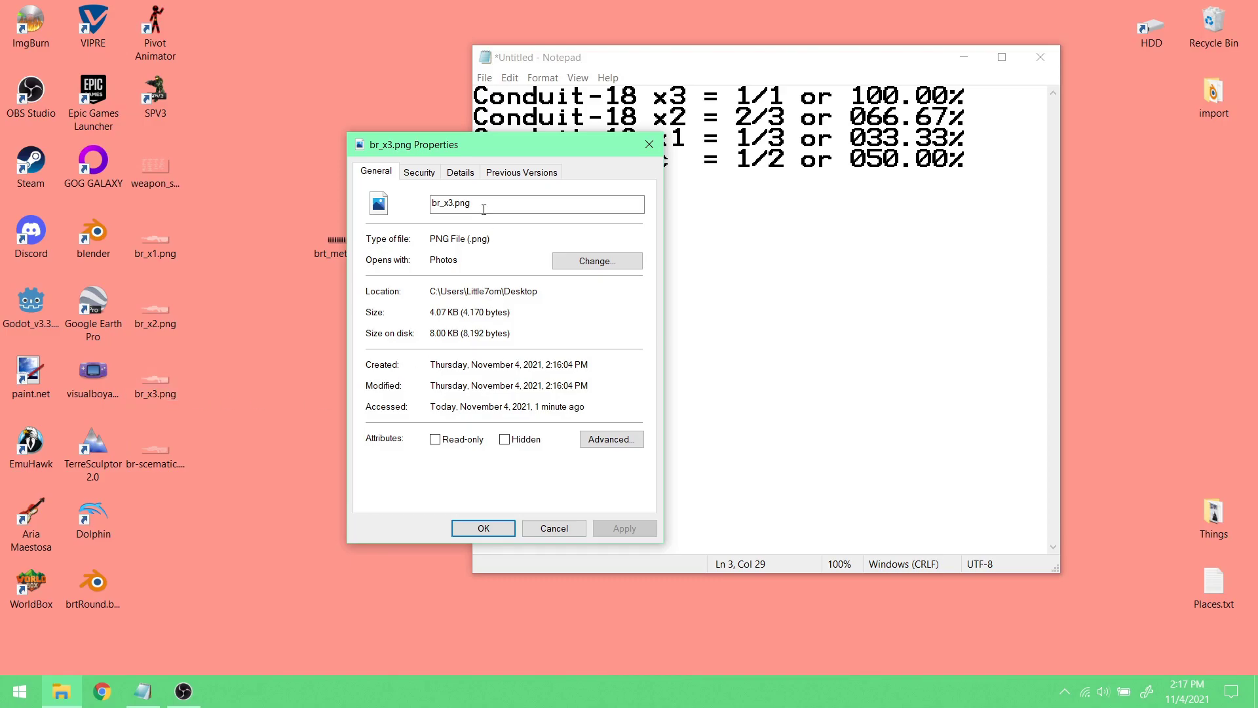
left_click(460, 171)
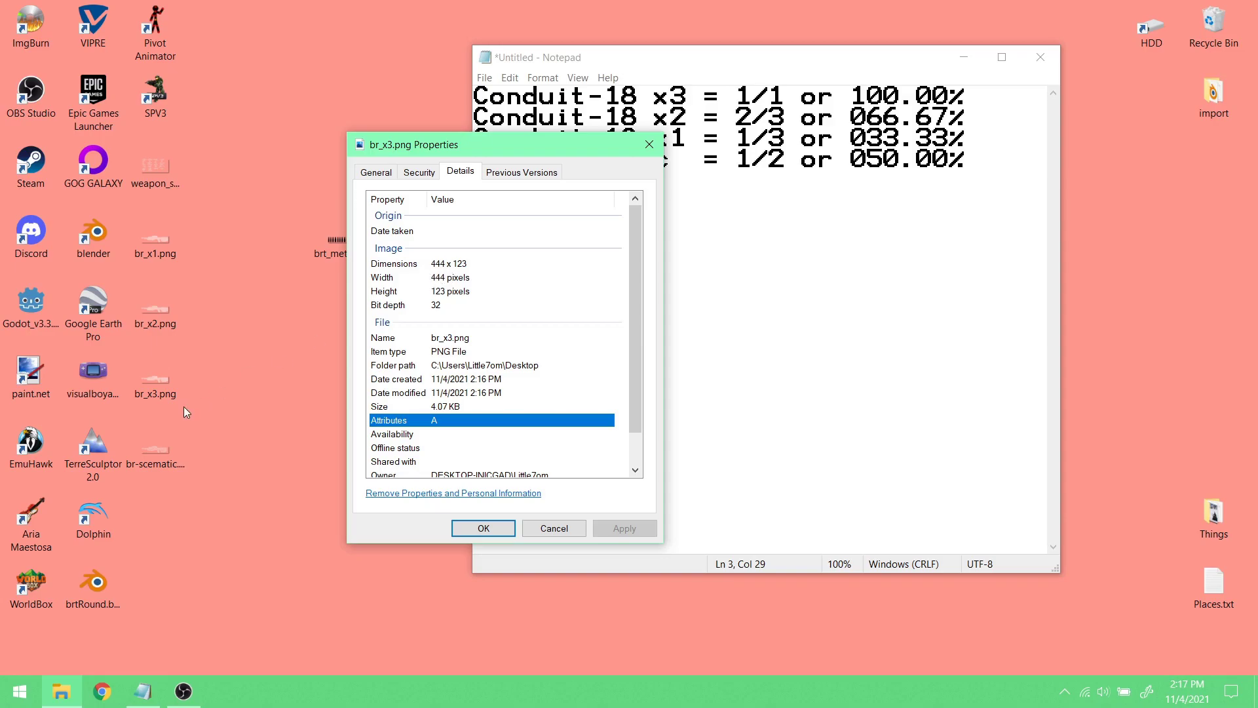
left_click_drag(560, 152, 701, 230)
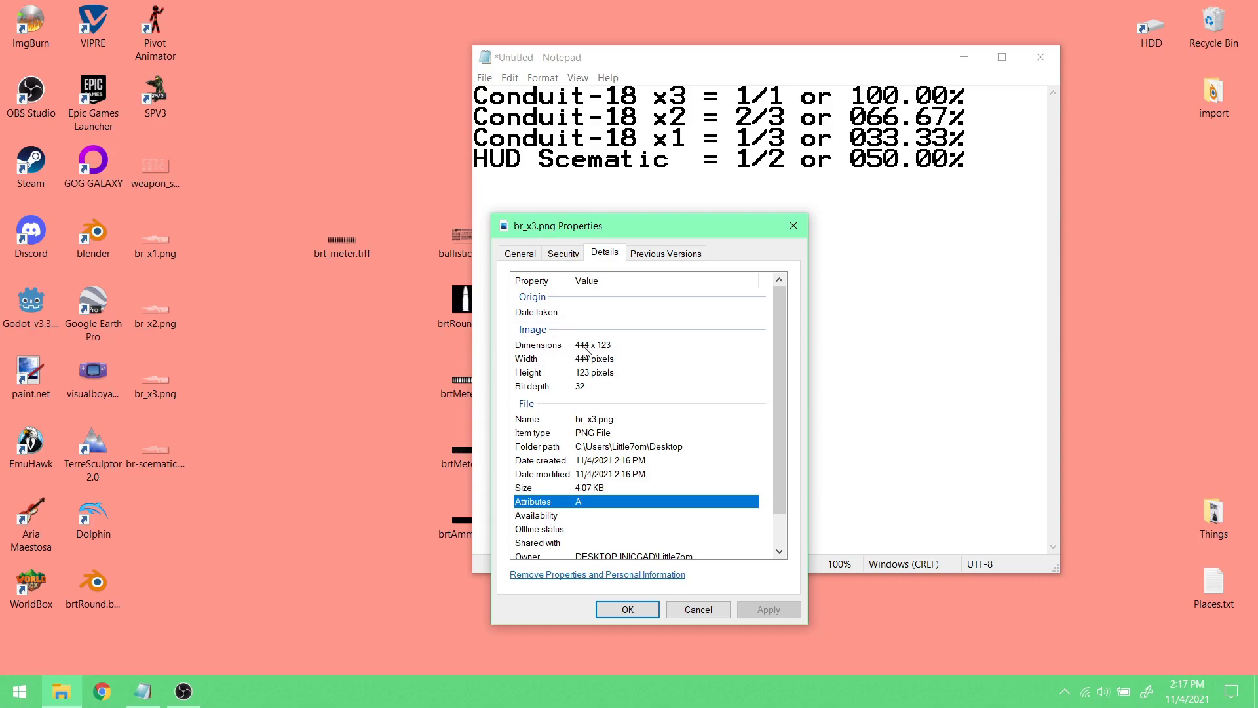
- Compare the image dimensions of br-scematic.png with those of br_x3.png, and close the br-scematic.png properties
right_click(140, 454)
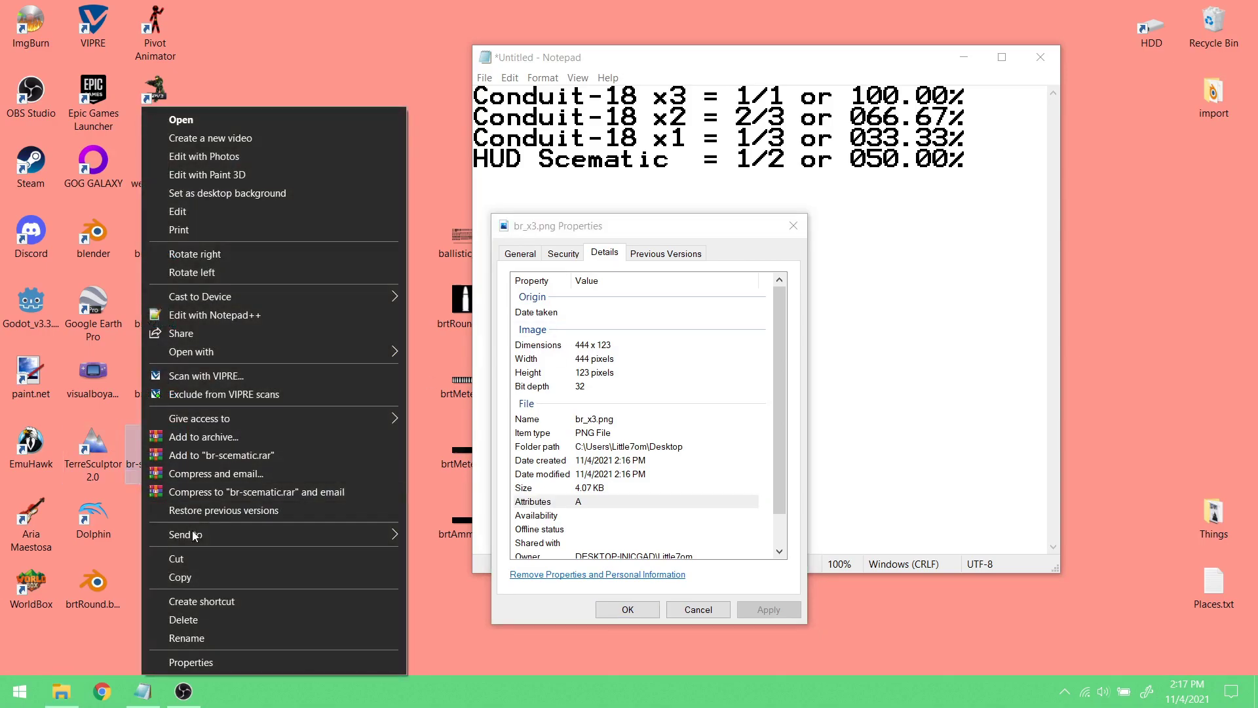
left_click(214, 659)
left_click(260, 296)
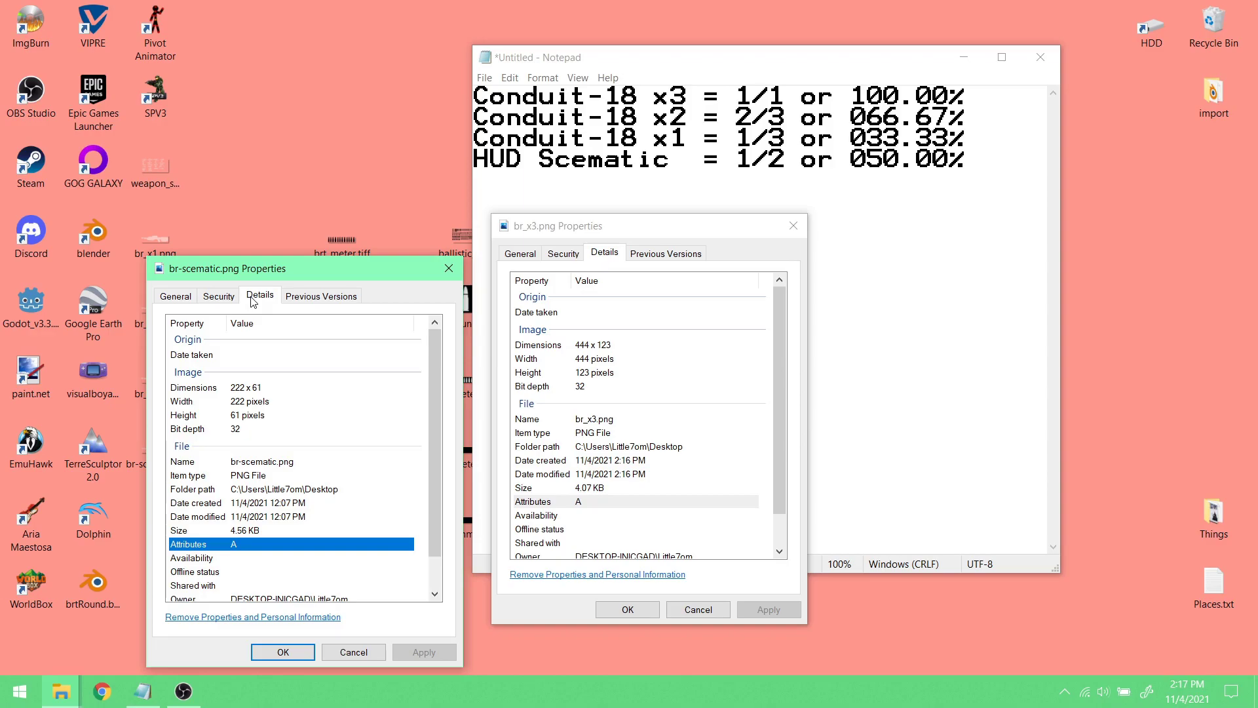
left_click(236, 390)
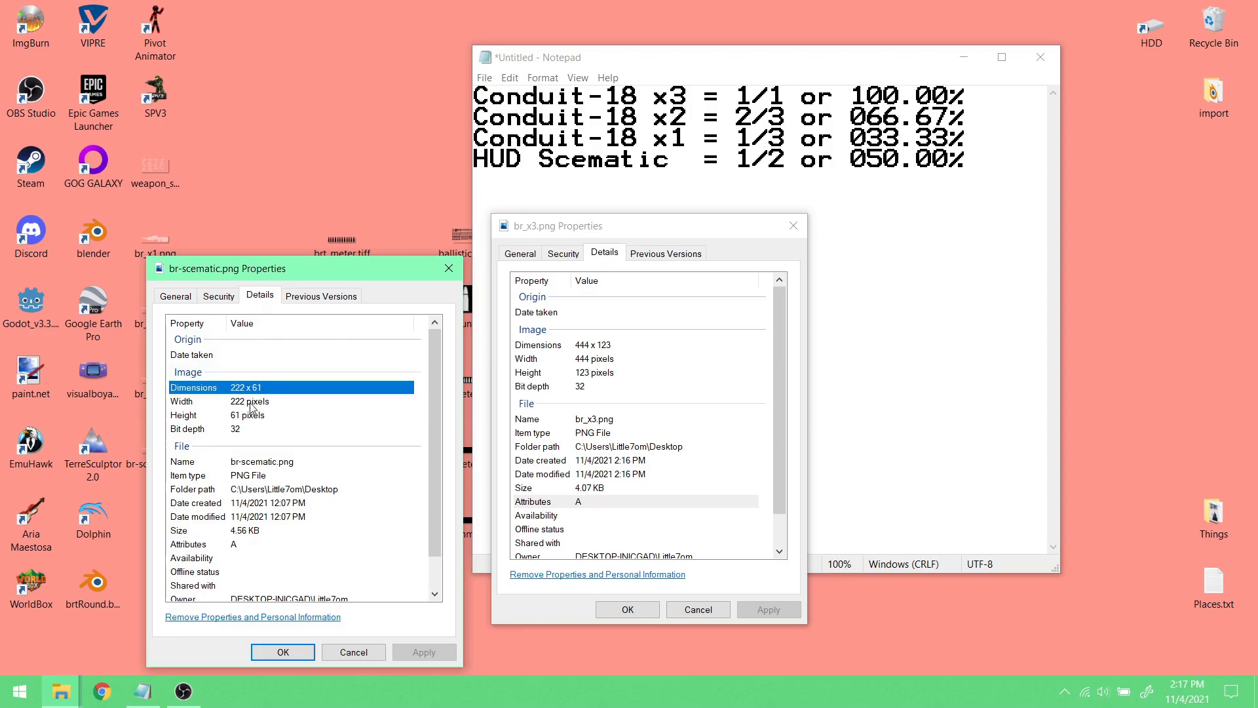
left_click(251, 407)
left_click_drag(358, 278, 396, 254)
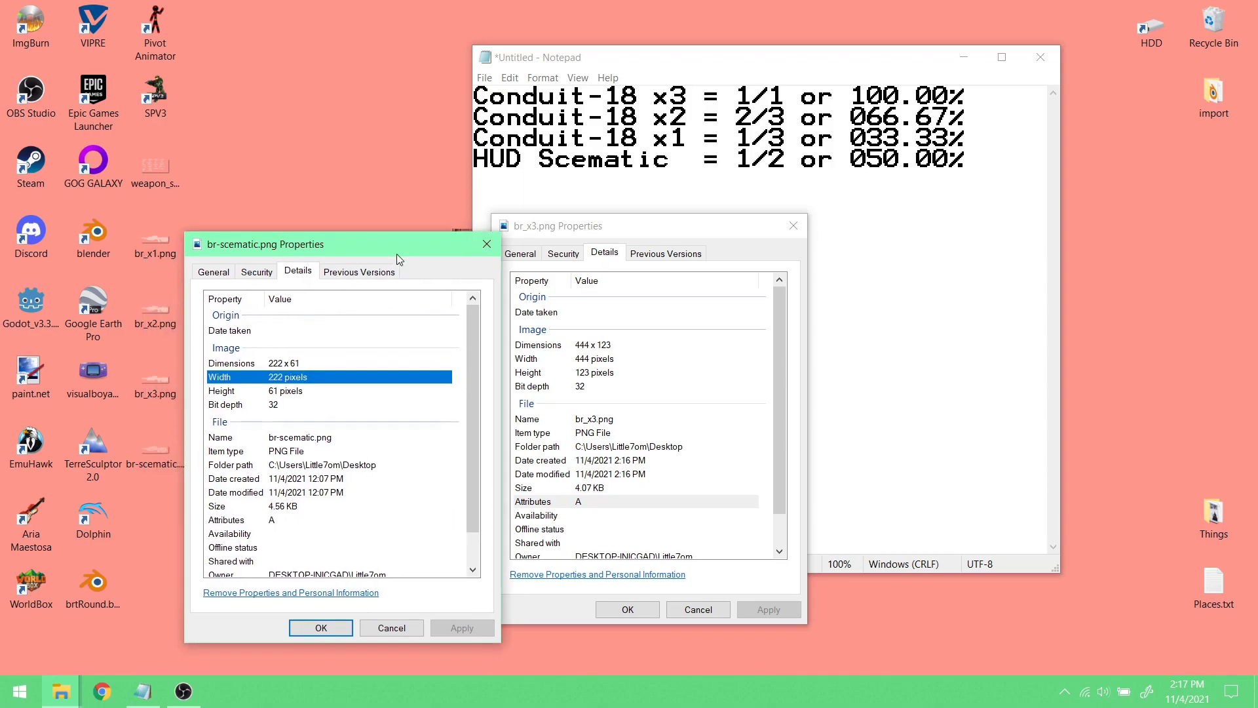
left_click(485, 245)
- Recheck each icon size's fraction and percentage in the notes, then clear the Notepad and br_x3.png properties windows from the desktop
left_click_drag(635, 228, 607, 238)
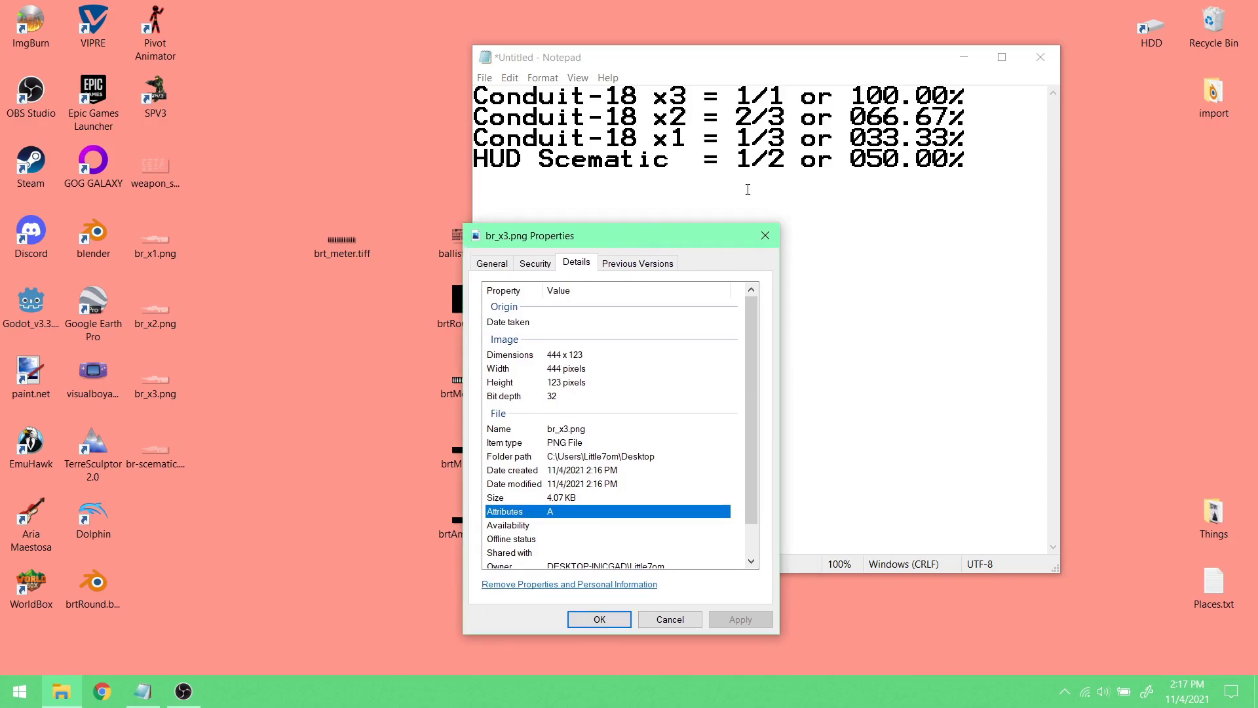
left_click_drag(737, 102, 969, 164)
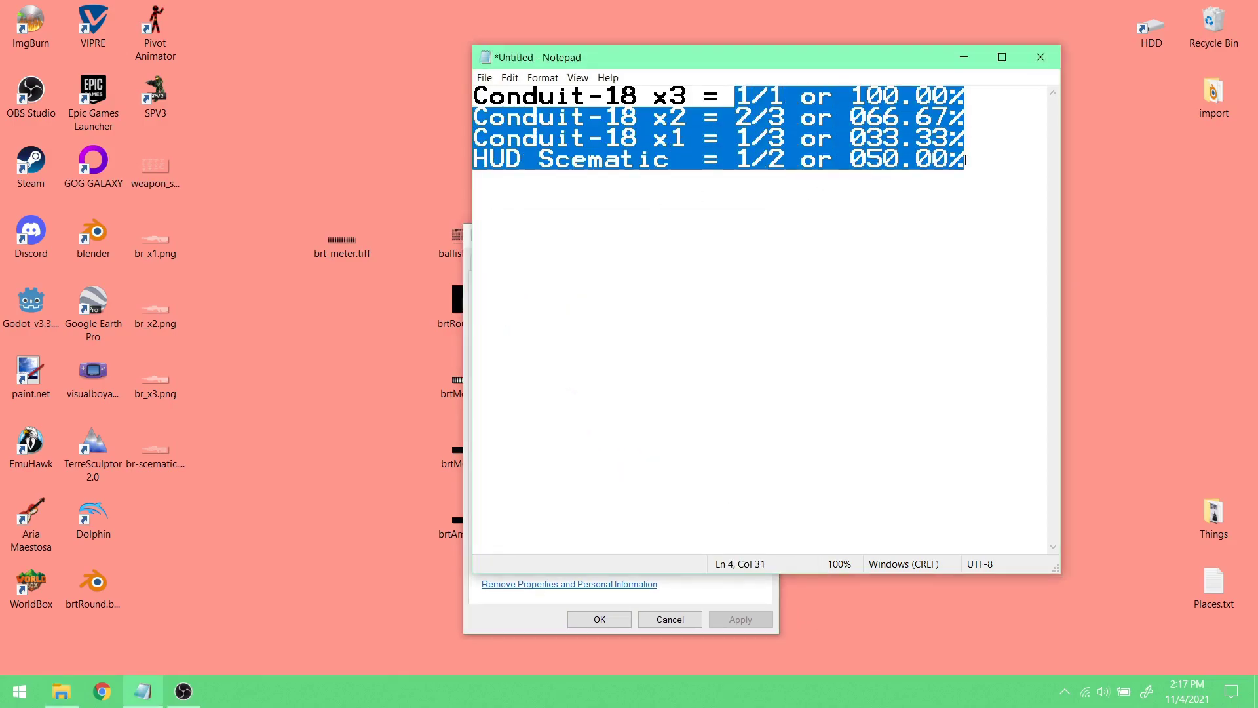
left_click(944, 174)
left_click(468, 242)
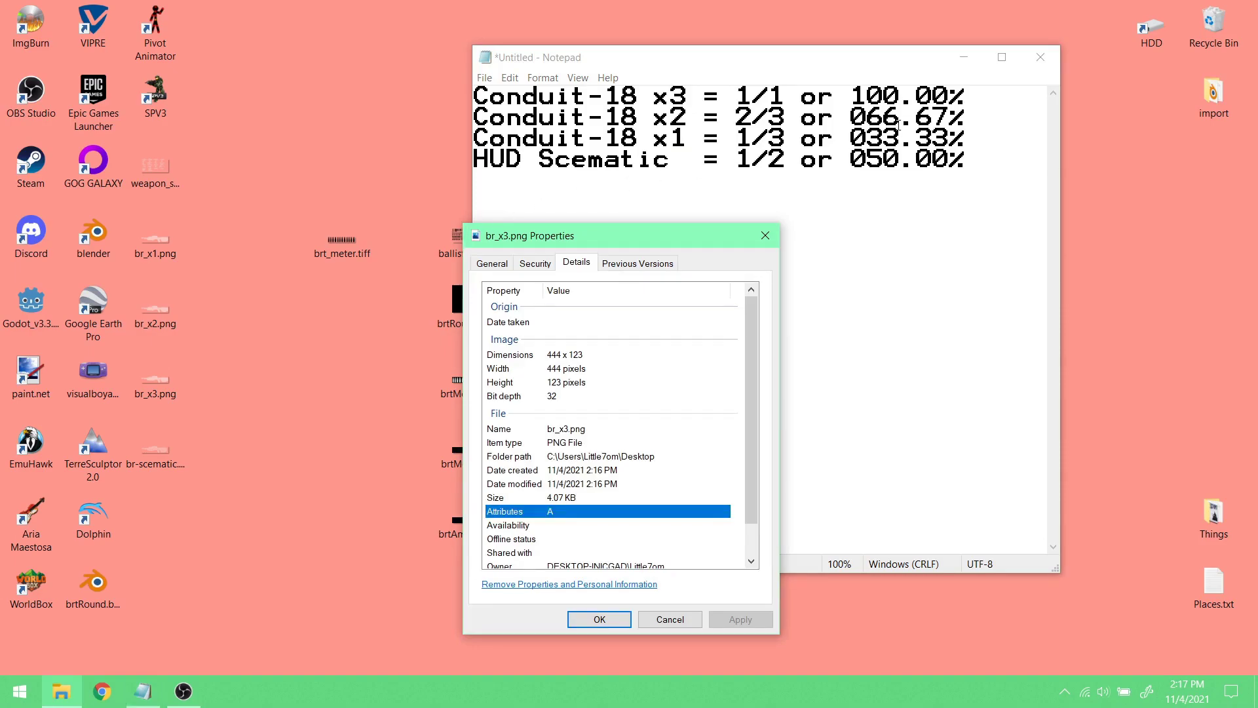
left_click_drag(739, 95, 786, 96)
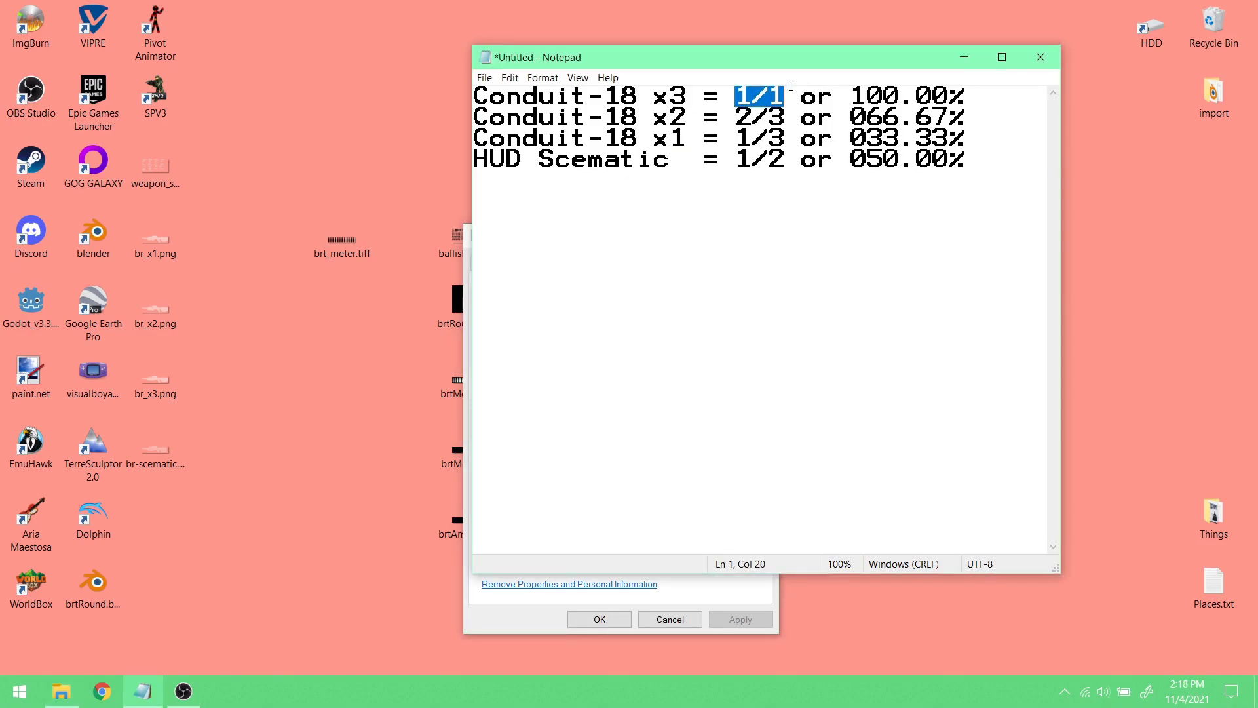
left_click(866, 96)
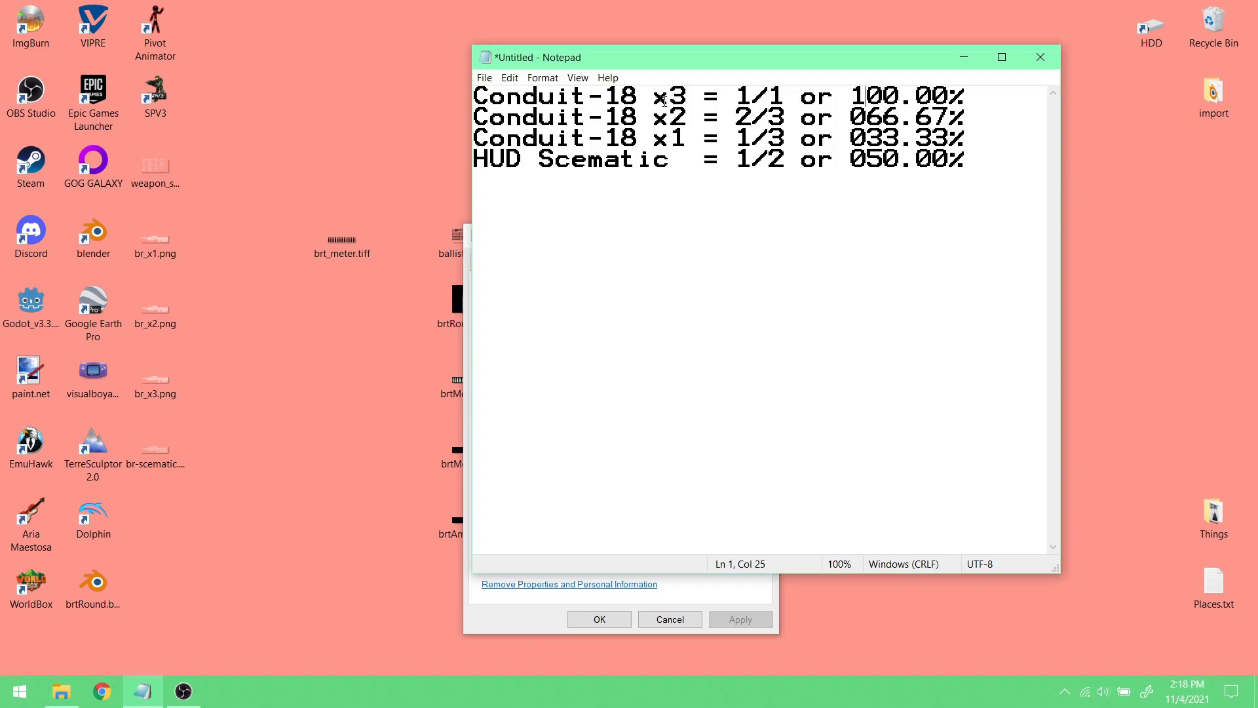
left_click_drag(500, 95, 725, 95)
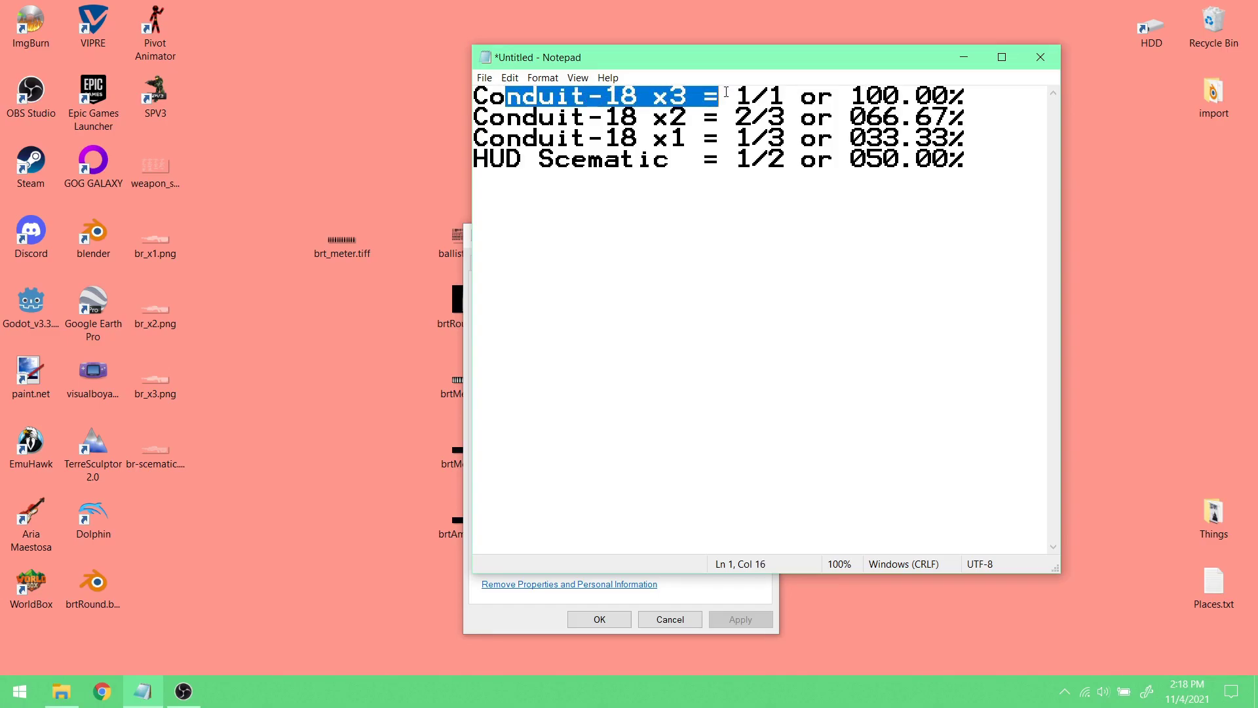
left_click_drag(849, 95, 948, 96)
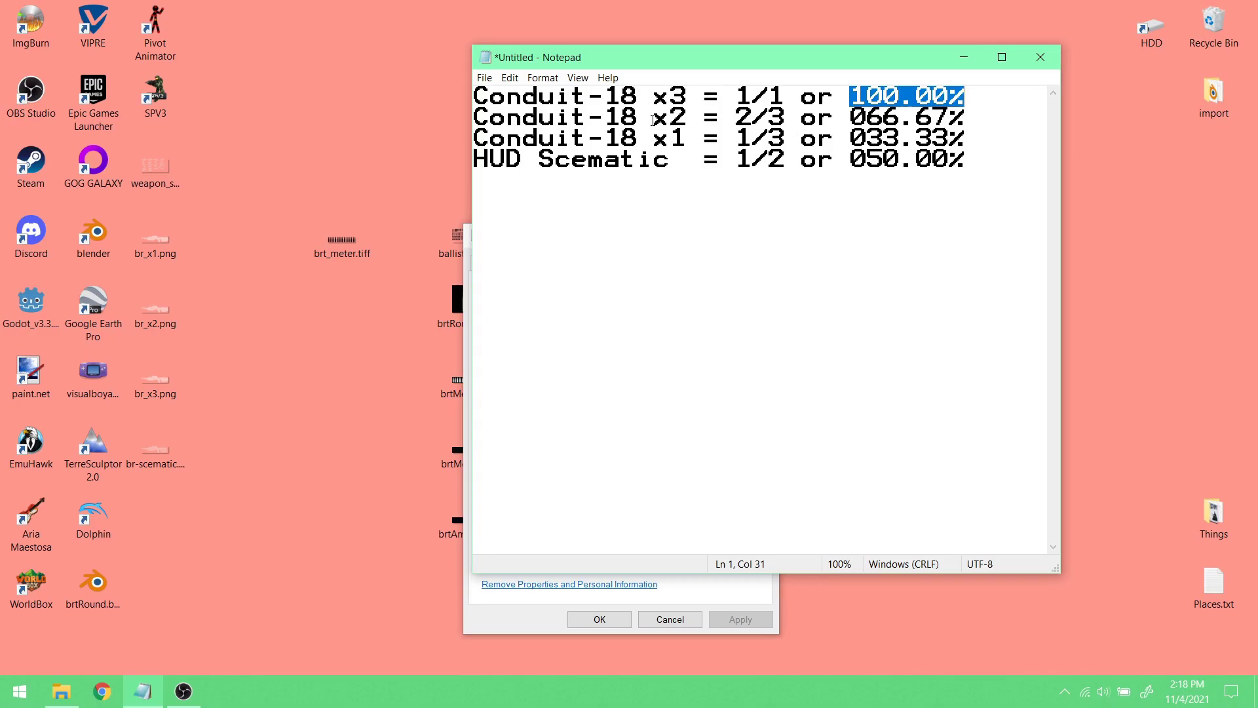
left_click_drag(653, 120, 684, 121)
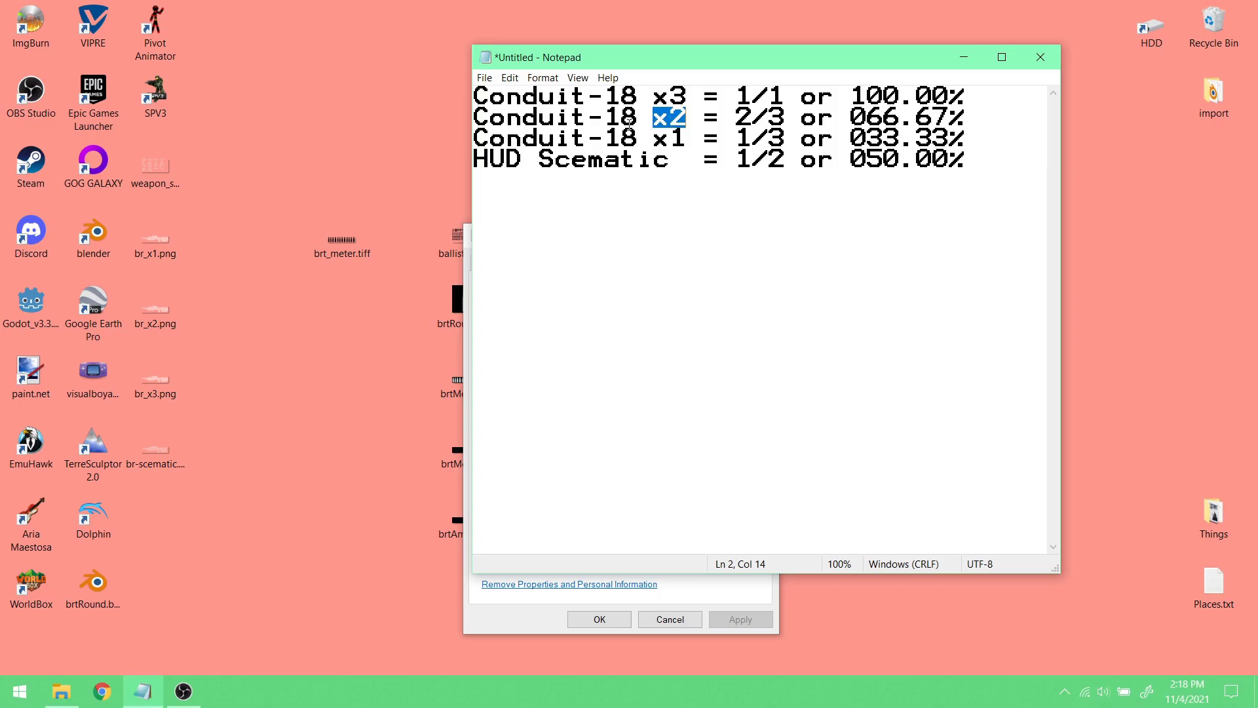
left_click(792, 119)
left_click_drag(653, 97, 692, 98)
left_click_drag(752, 138, 833, 161)
left_click(747, 160)
left_click(966, 56)
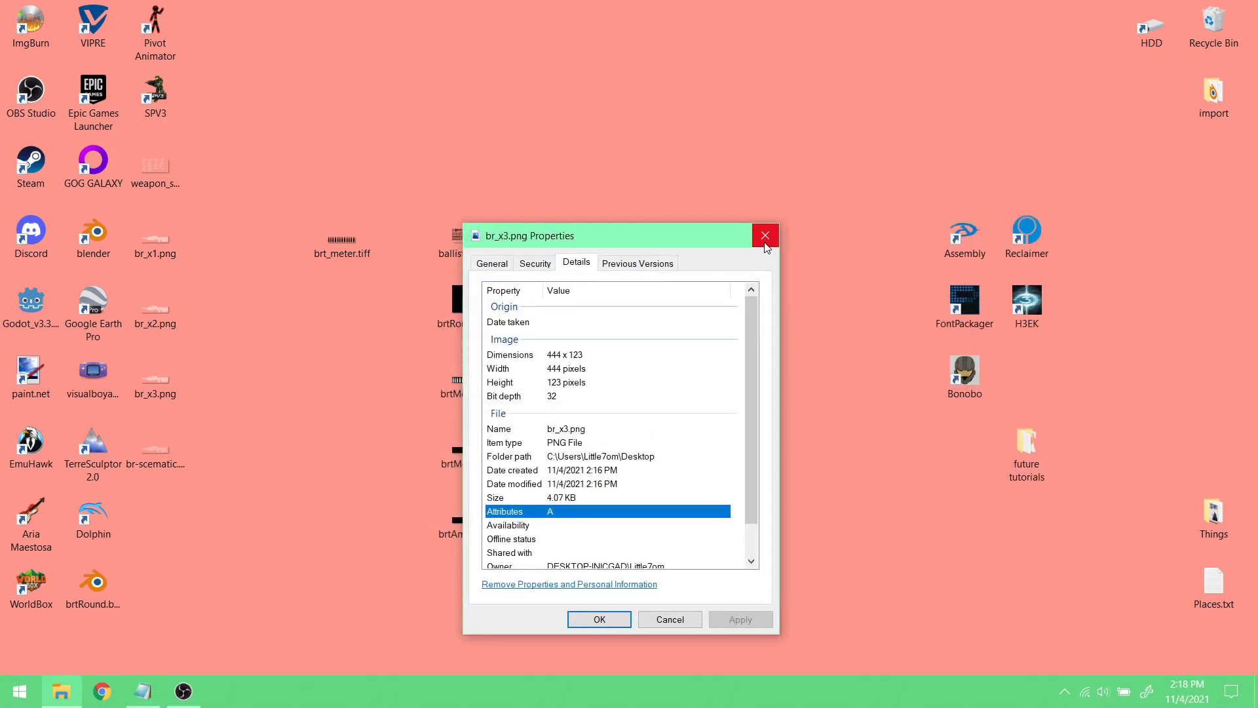
left_click(765, 237)
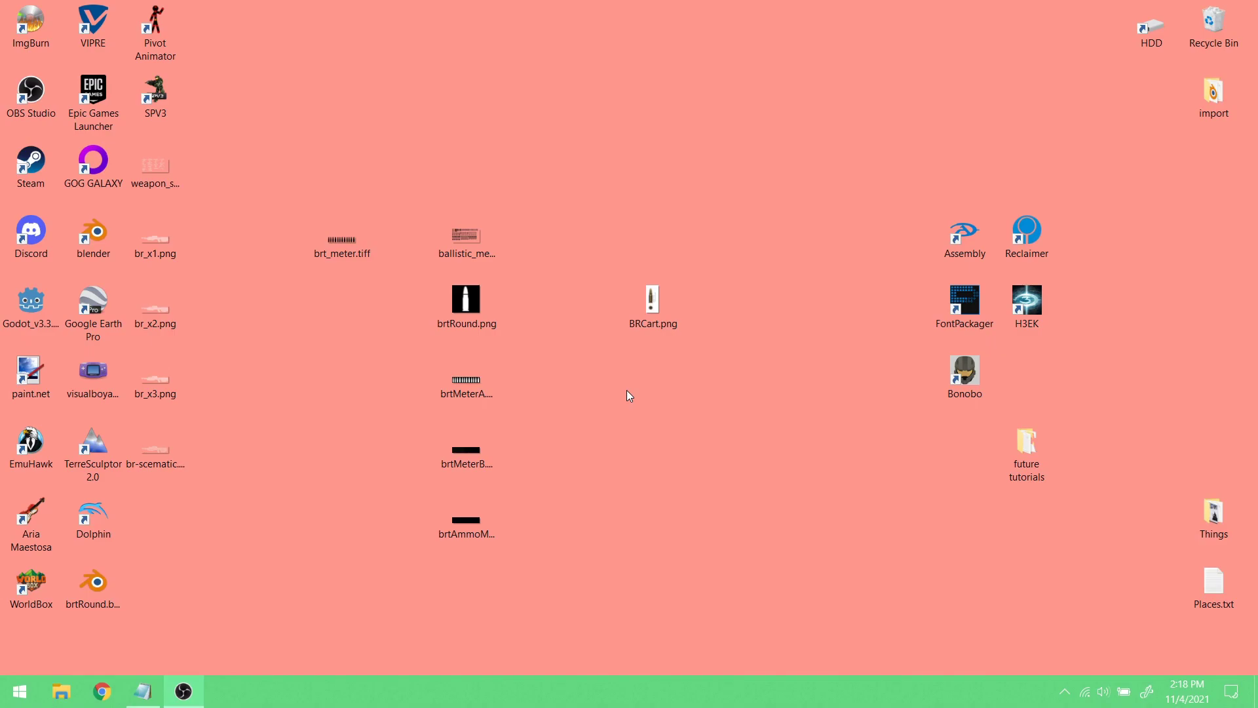
- Switch to Blender and empty the new scene of its default camera, cube and light
left_click(123, 245)
double_click(93, 240)
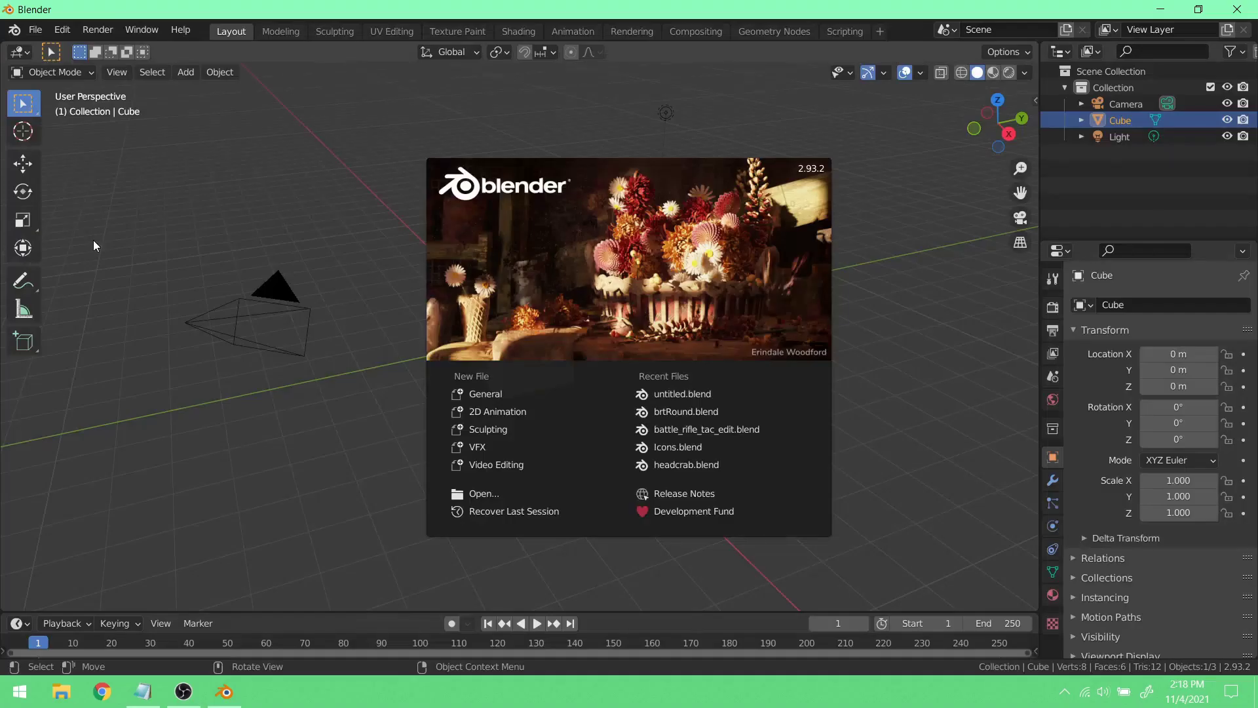
left_click(149, 239)
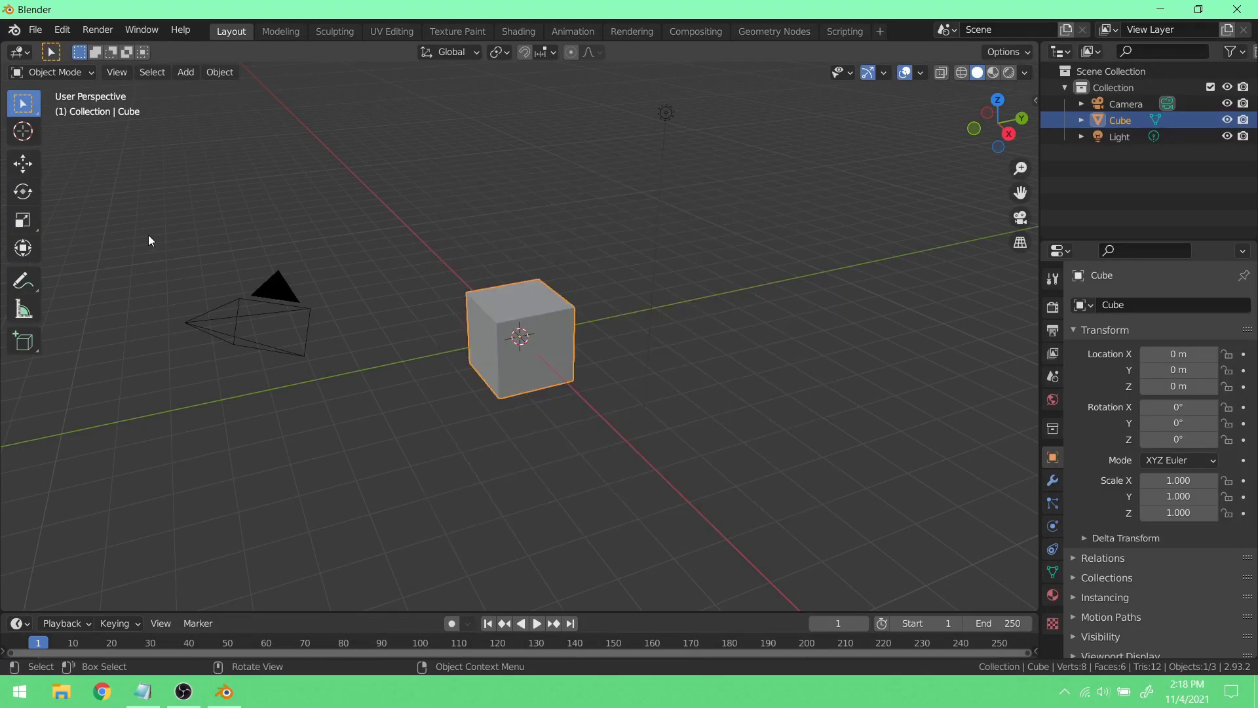
key("a")
key("x")
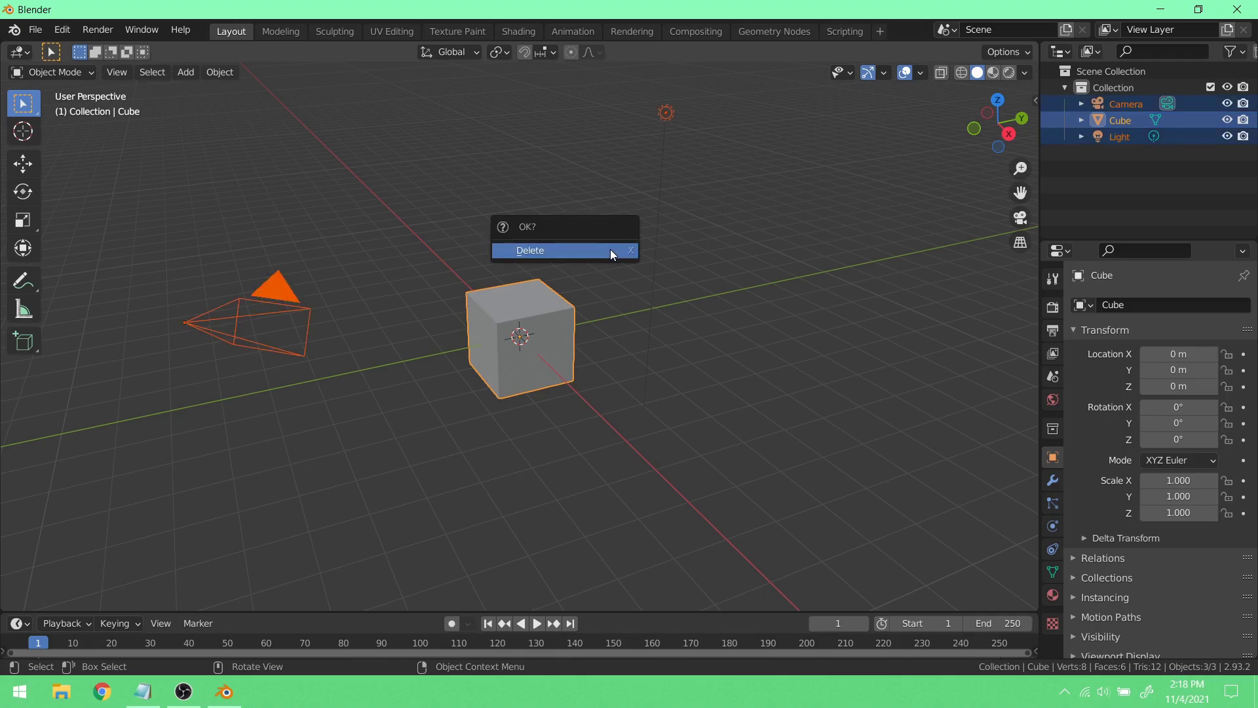
left_click(611, 249)
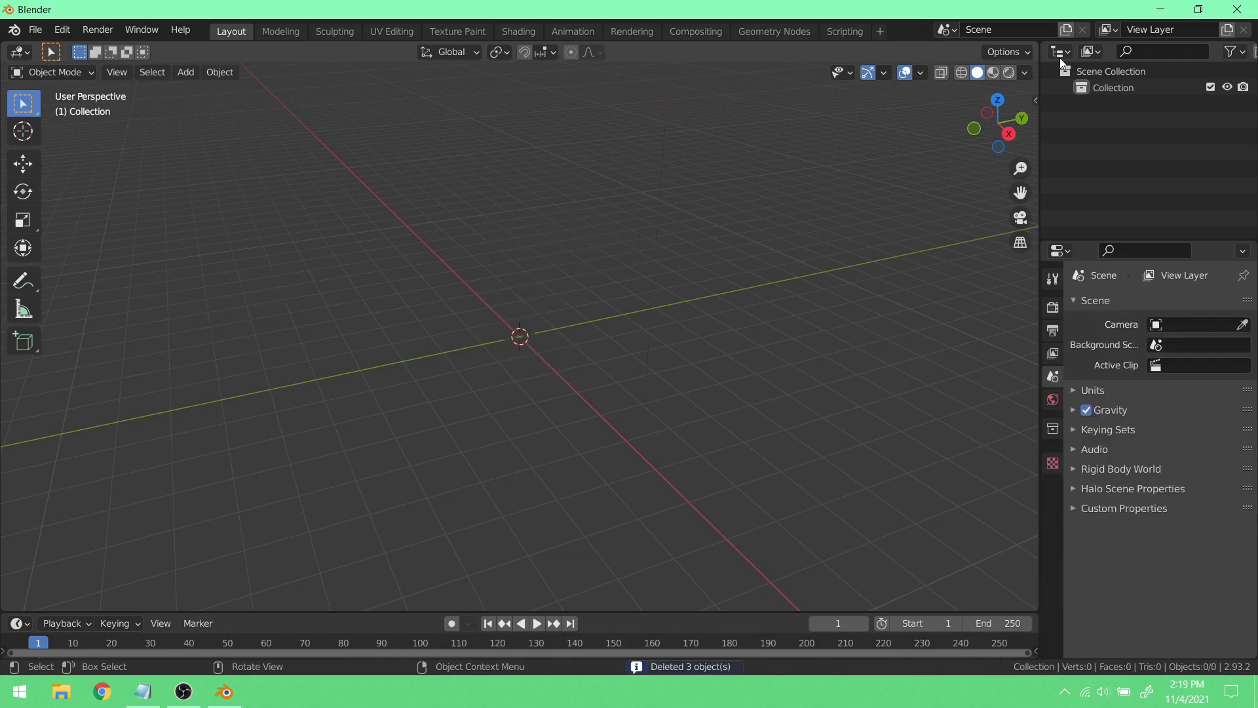
left_click(1150, 11)
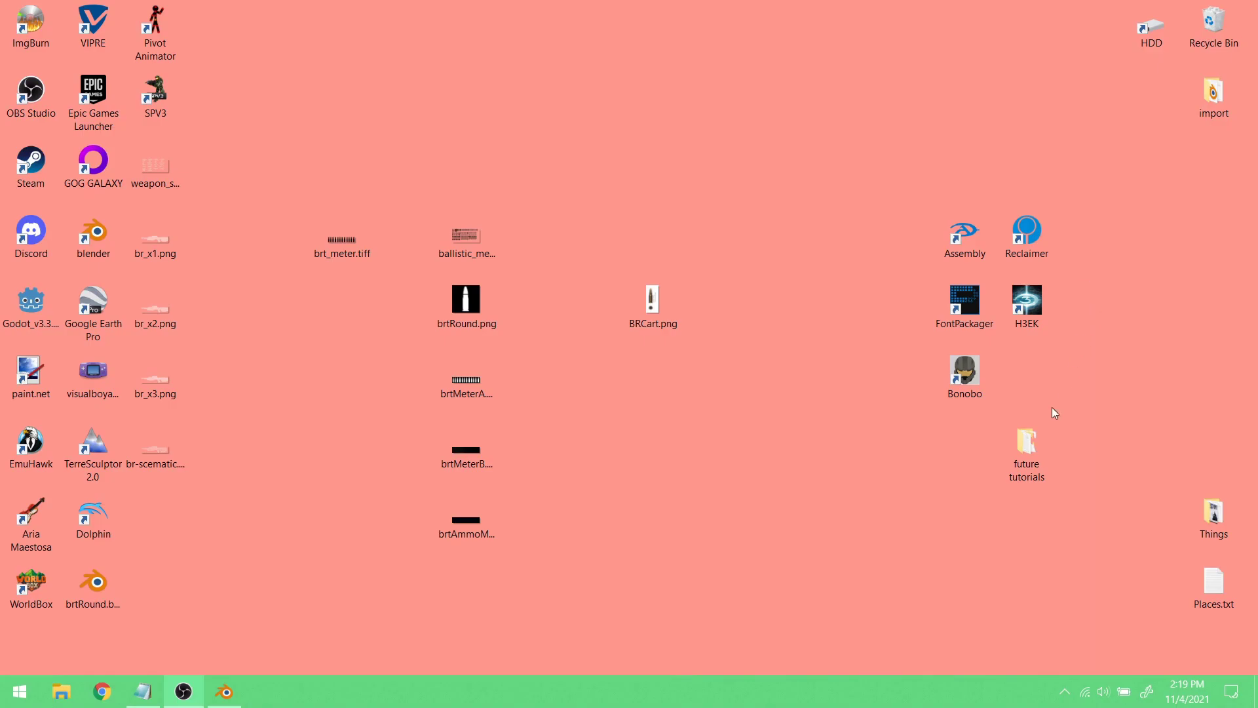
- Open battle_rifle_tac_edit.blend from the battle_rifle_tac_edit folder inside Things
double_click(1207, 513)
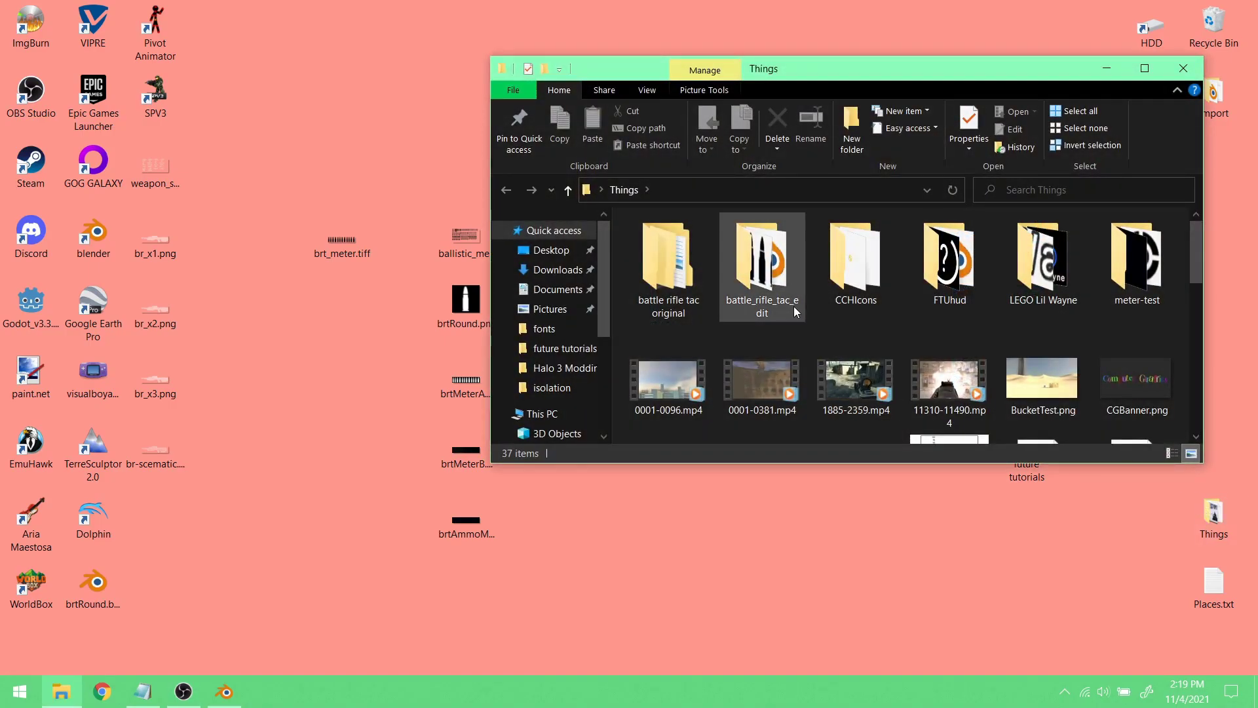
double_click(762, 269)
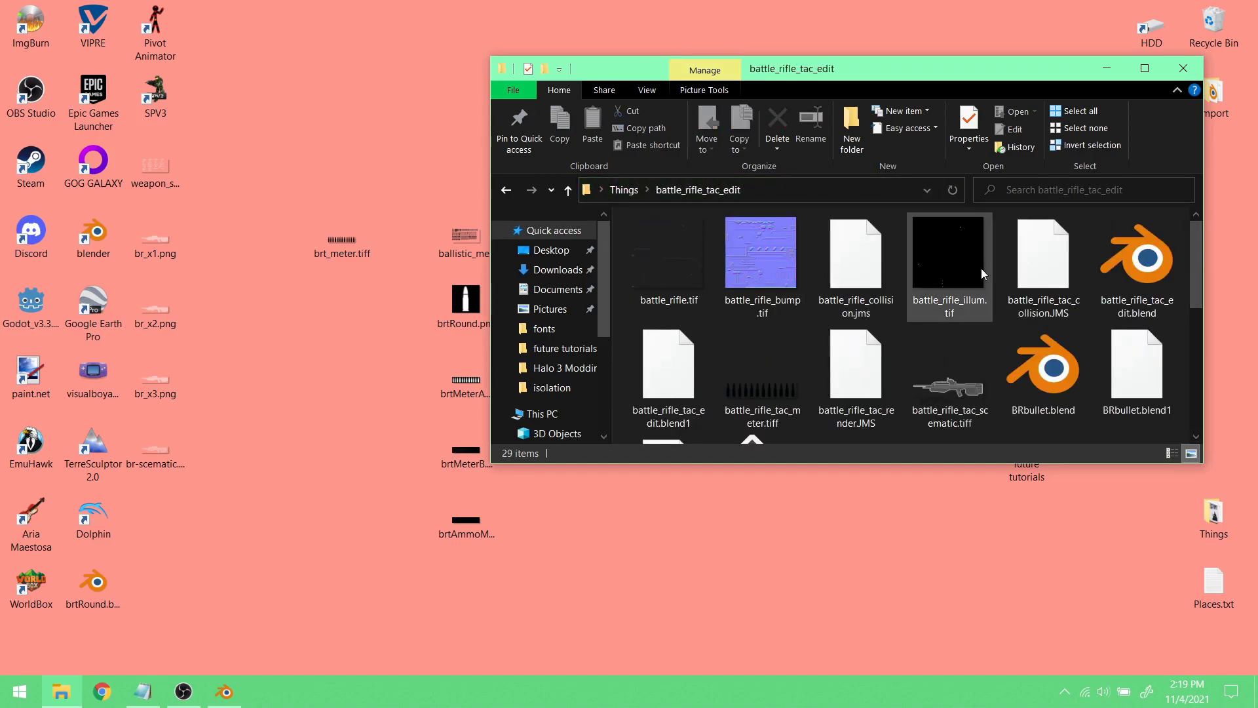
left_click(1047, 262)
scroll(1044, 277, "down", 2)
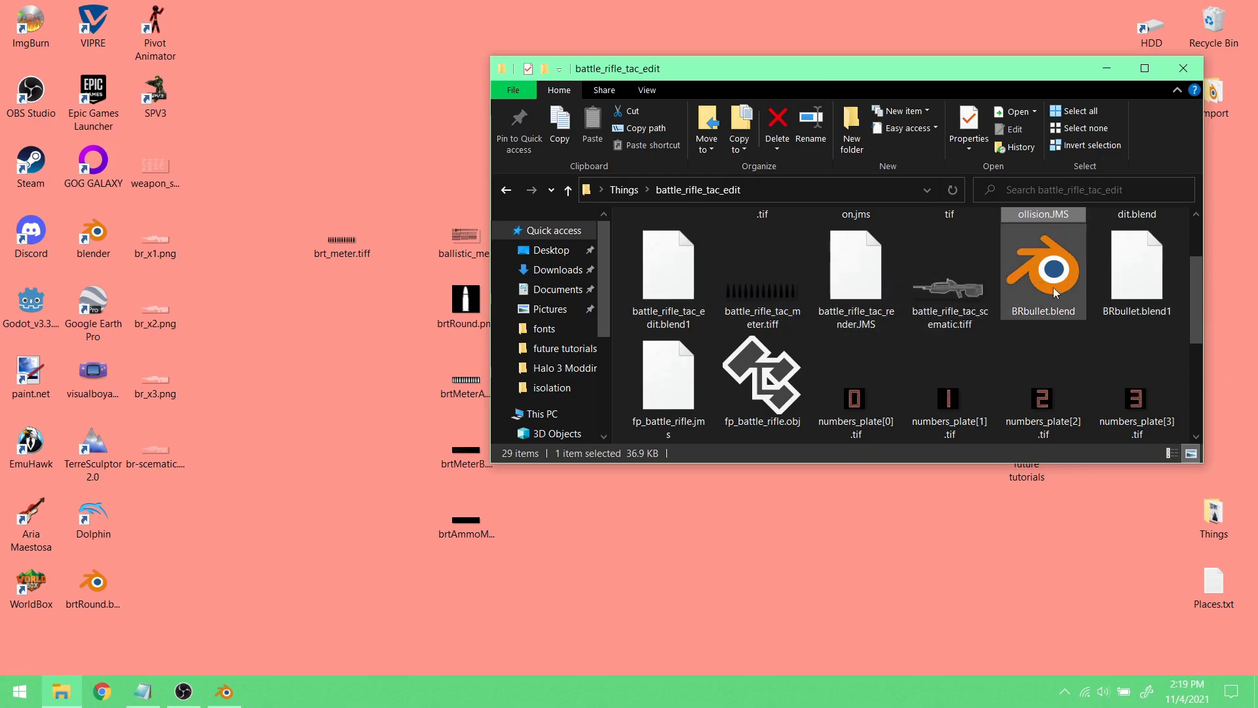
scroll(1047, 277, "up", 2)
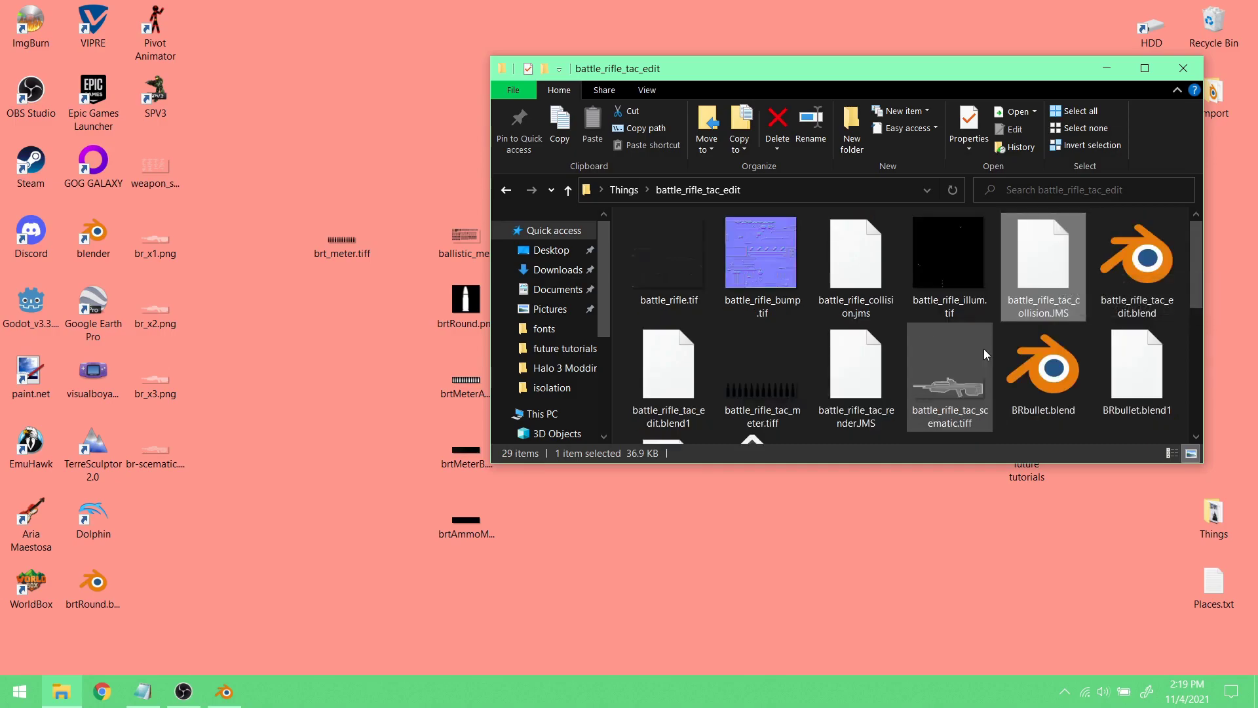
double_click(1151, 283)
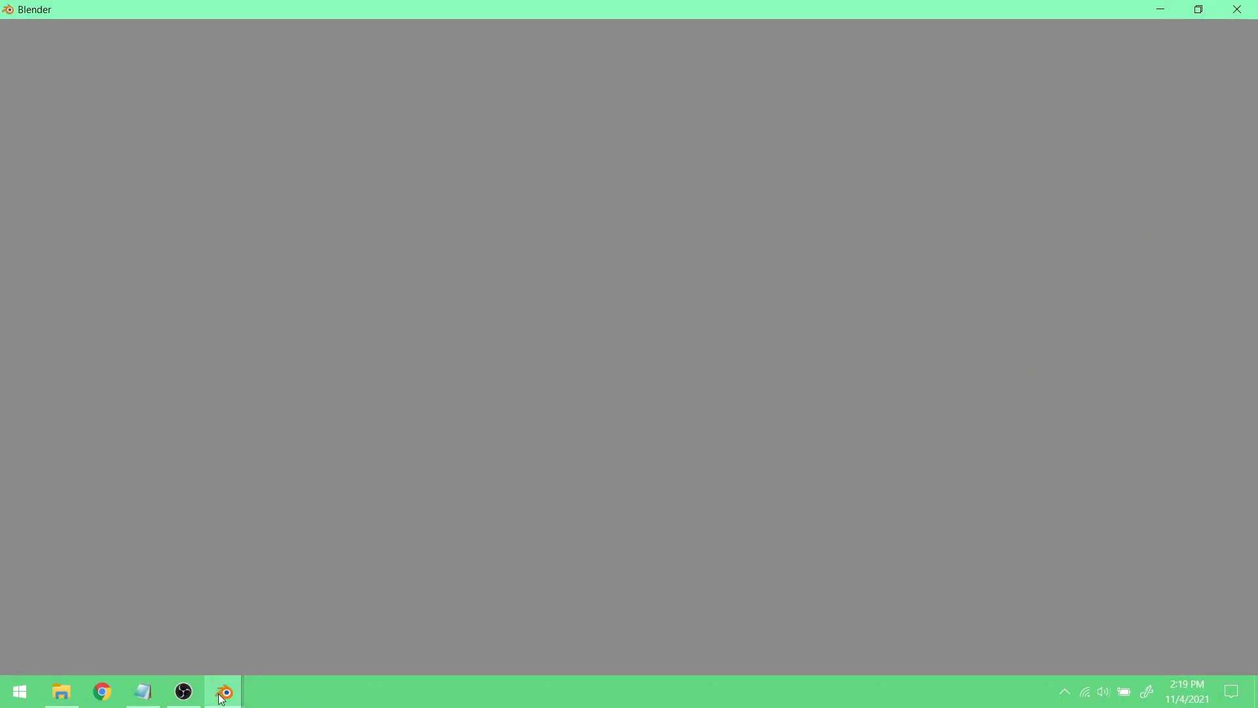
- Close the empty untitled Blender session without saving its changes
mouse_move(223, 698)
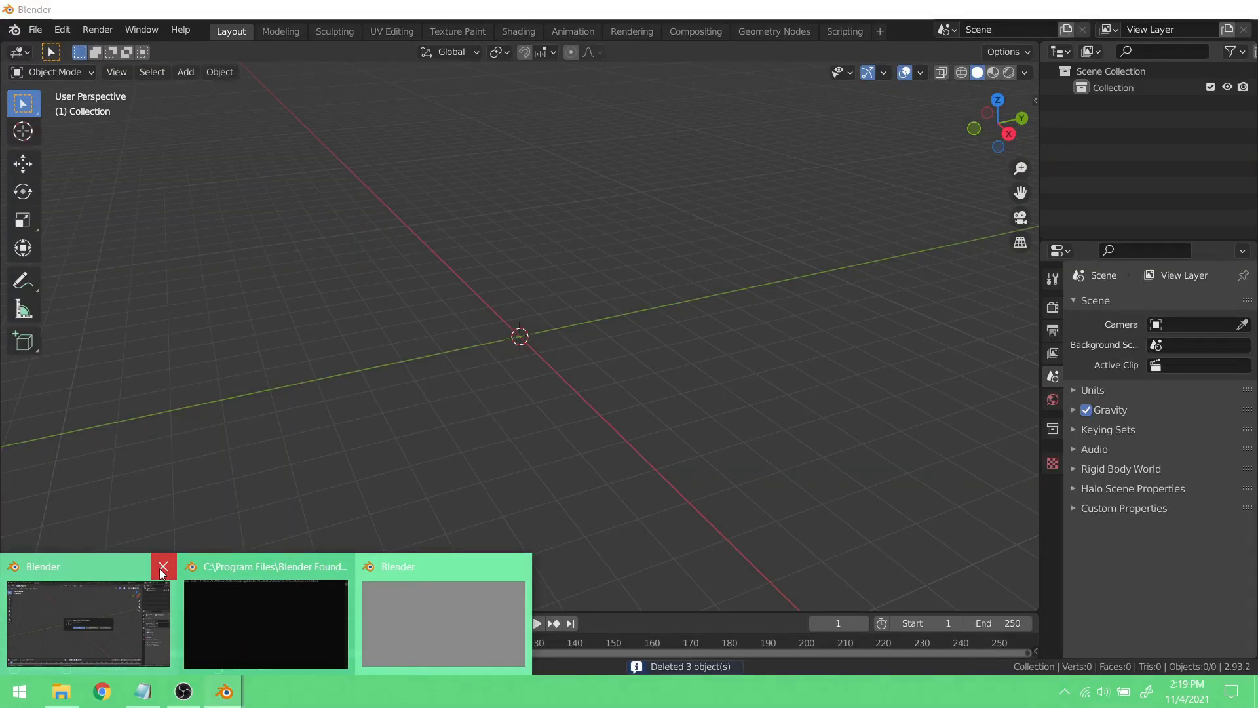
left_click(162, 572)
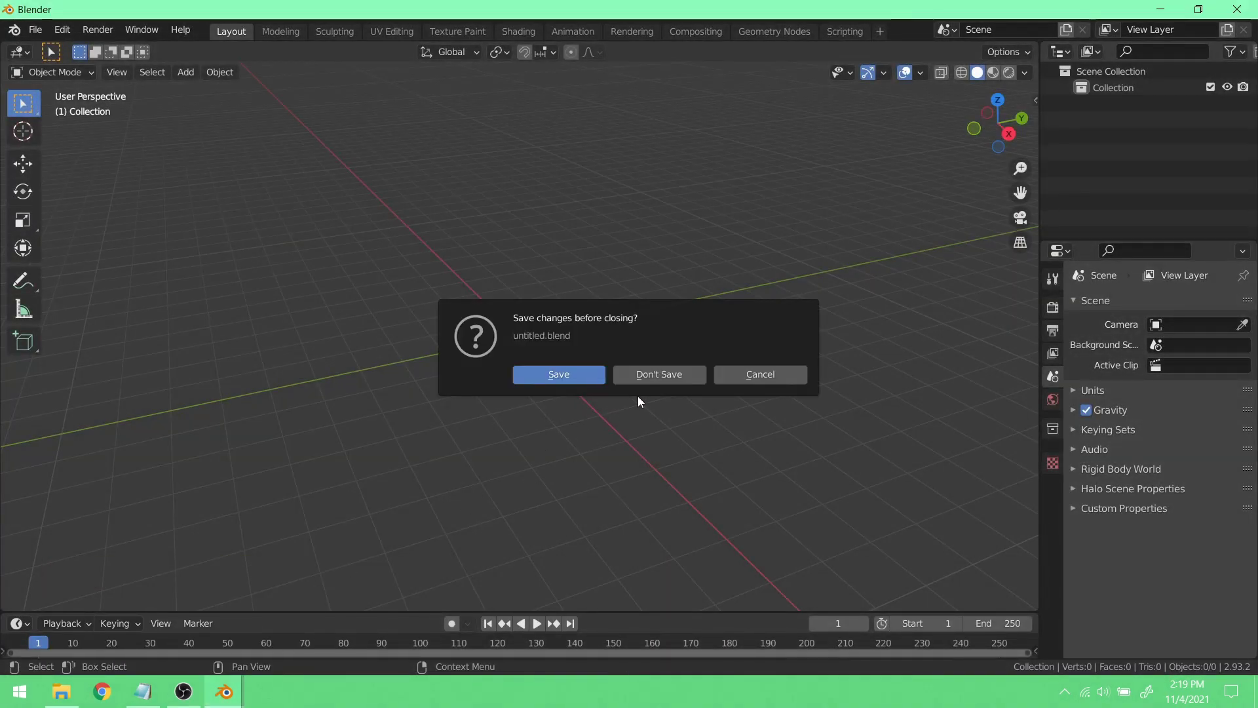
left_click(656, 379)
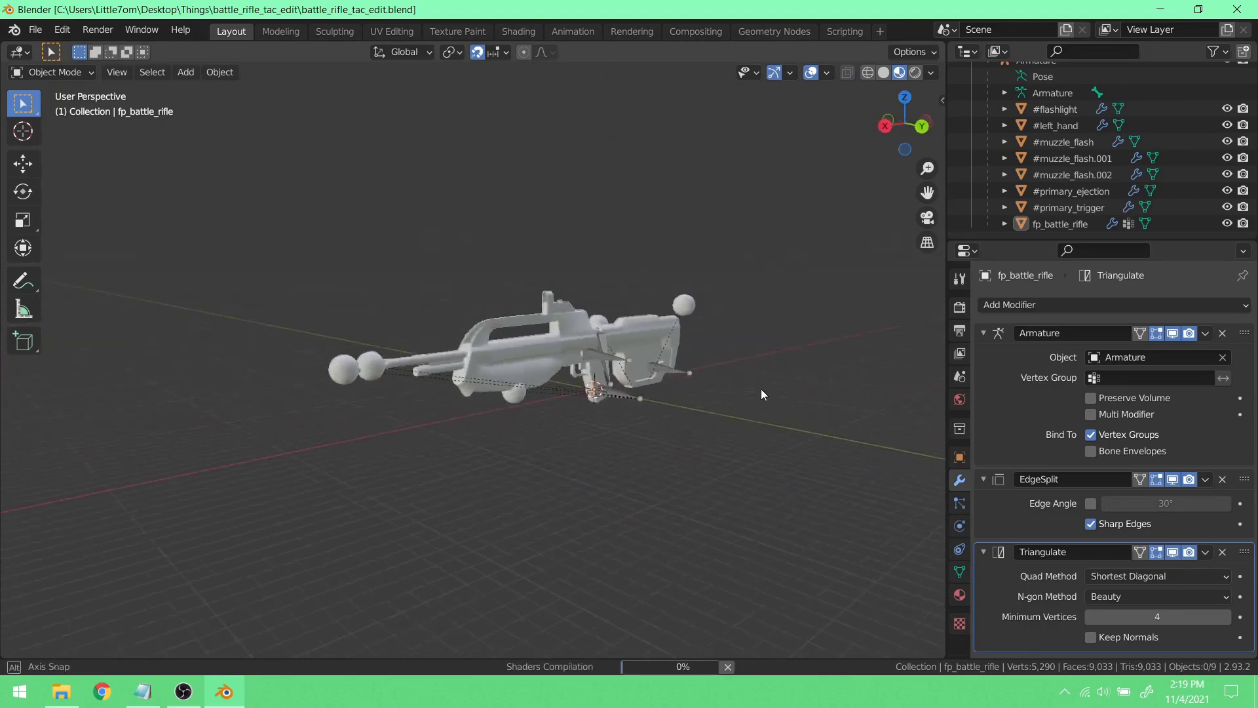
- Examine the battle rifle model, its armature and marker spheres from several angles
middle_click_drag(756, 394, 598, 406)
scroll(580, 408, "up", 5)
scroll(440, 383, "down", 3)
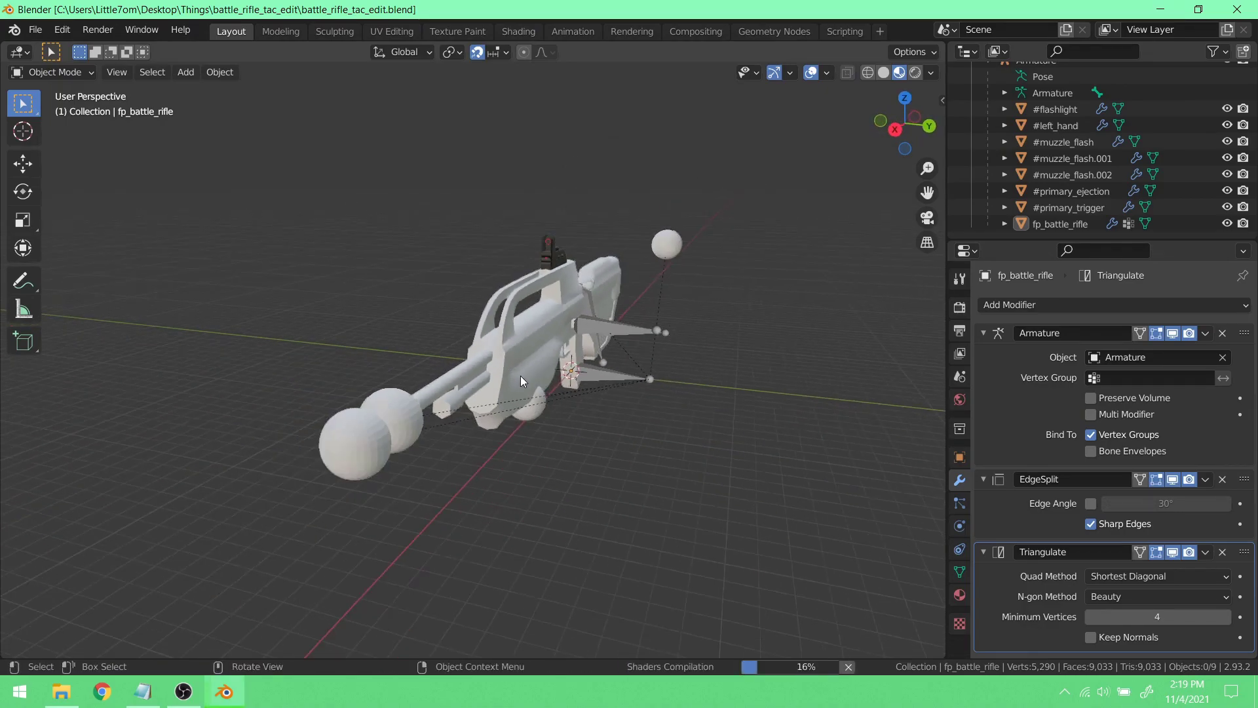
middle_click_drag(521, 376, 396, 369)
scroll(395, 368, "up", 4)
mouse_move(746, 364)
middle_mouse_down()
mouse_move(671, 344)
mouse_move(537, 343)
mouse_move(821, 332)
mouse_move(737, 363)
middle_mouse_up()
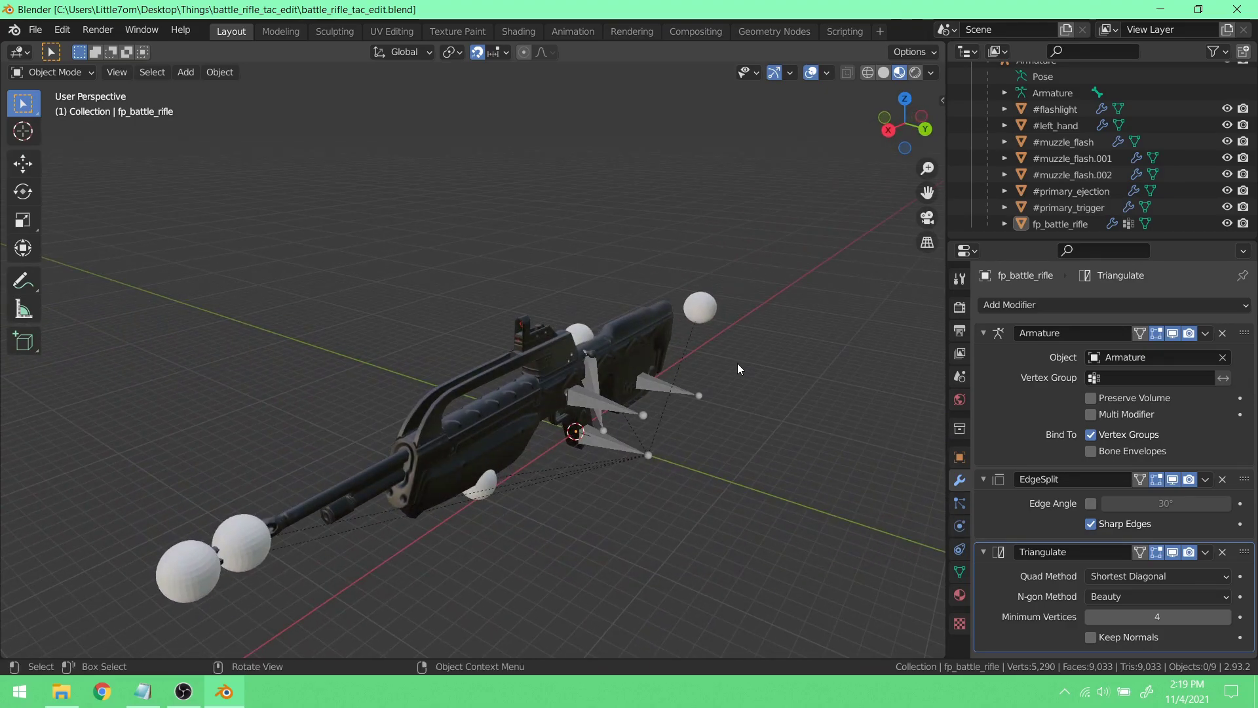
middle_click_drag(673, 427, 578, 397)
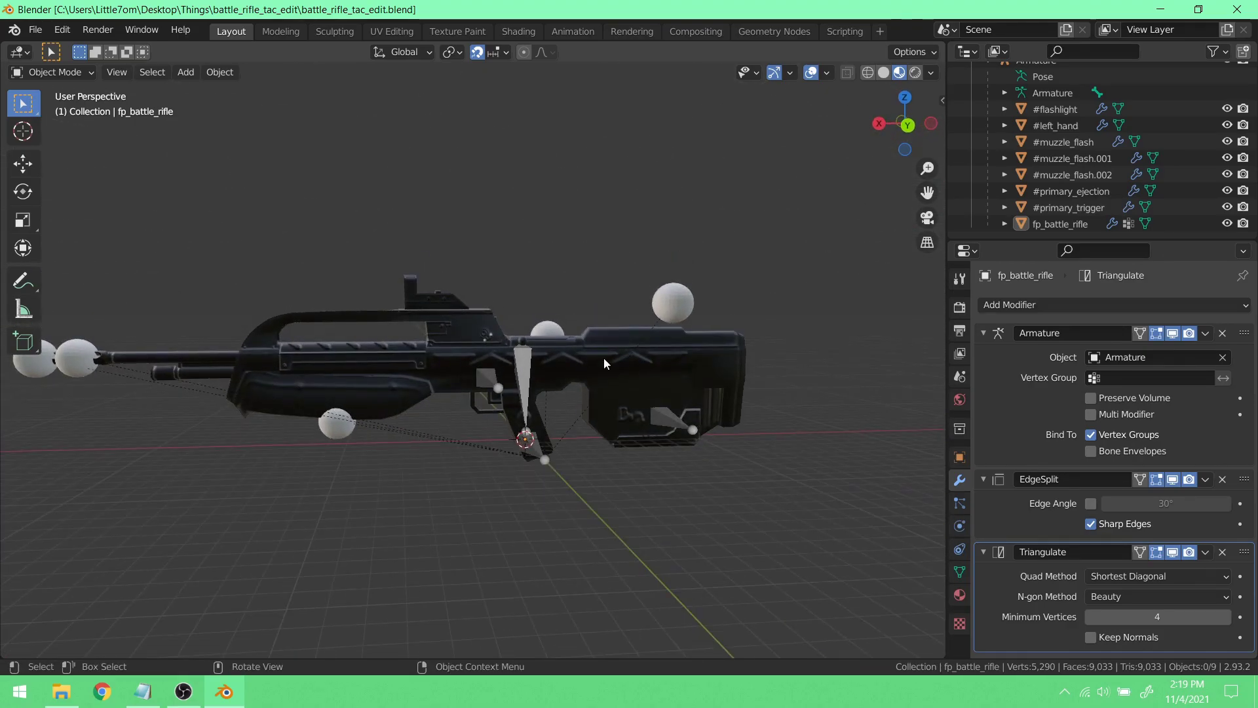
scroll(1127, 172, "up", 3)
scroll(1126, 147, "down", 1)
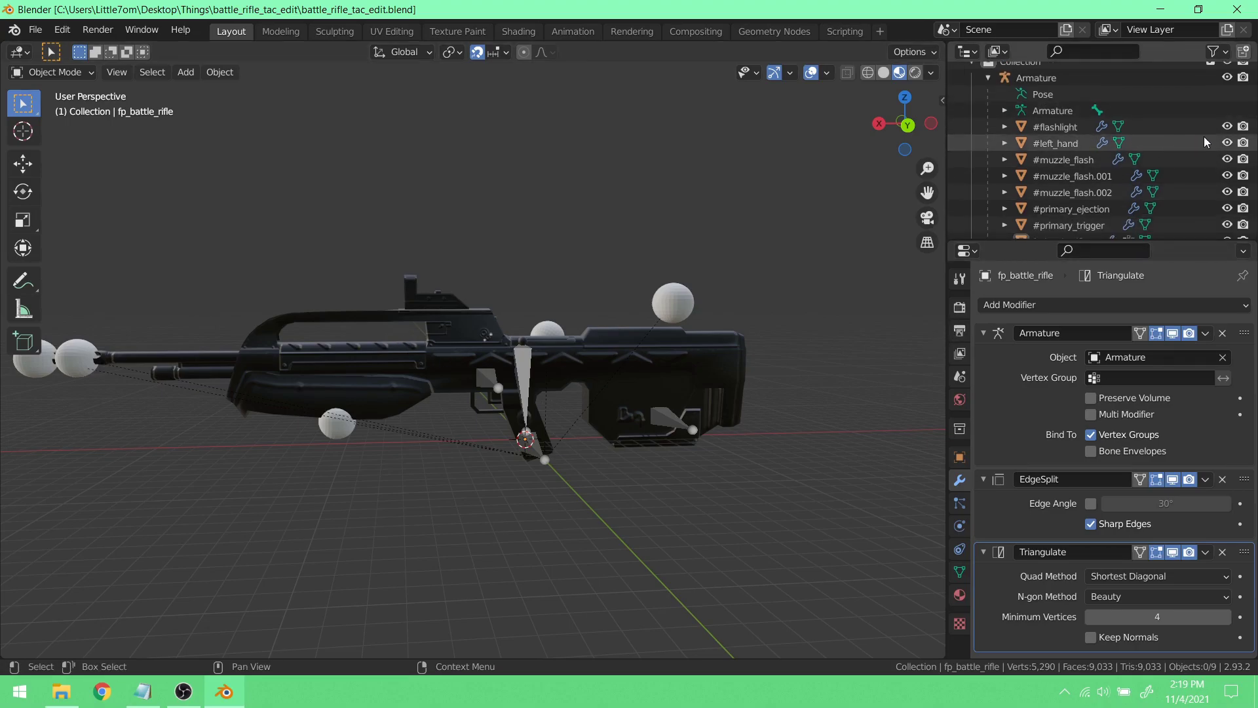
- Hide the marker objects from #flashlight through #primary_trigger in the viewport
left_click_drag(1227, 126, 1230, 210)
scroll(1230, 209, "down", 1)
left_click(1230, 208)
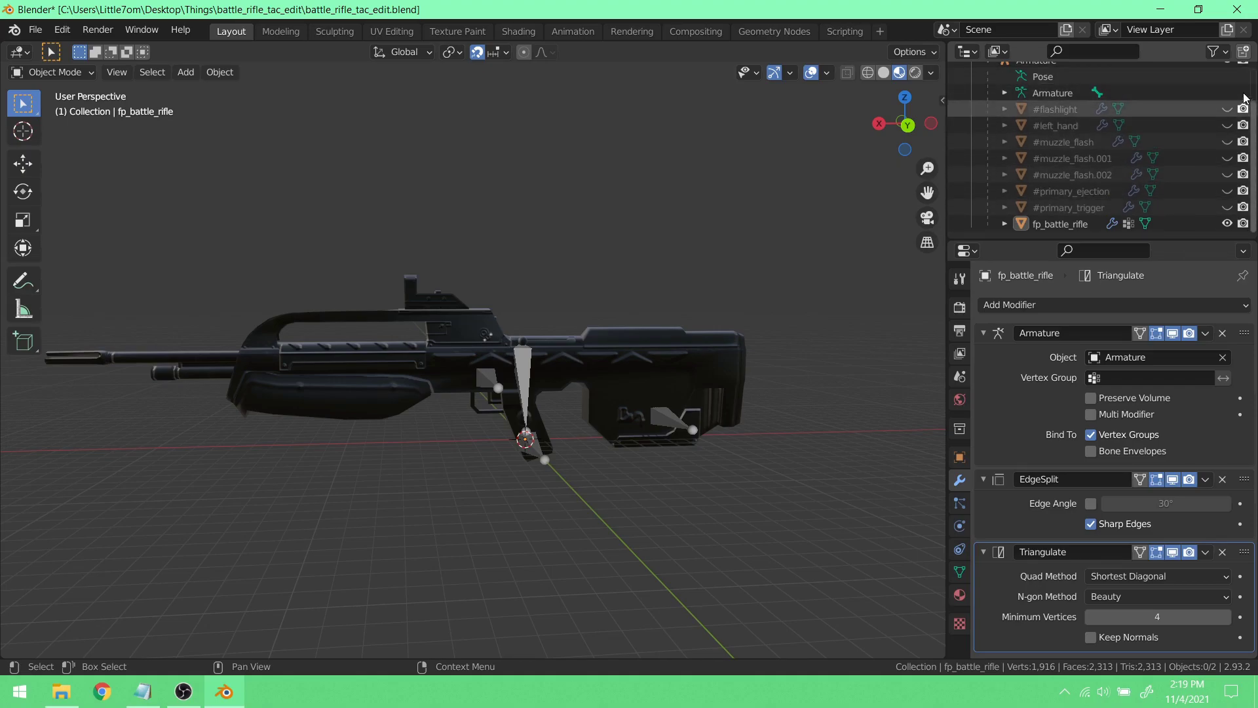
- Remove the render visibility toggles from the outliner and restore them
left_click(1219, 53)
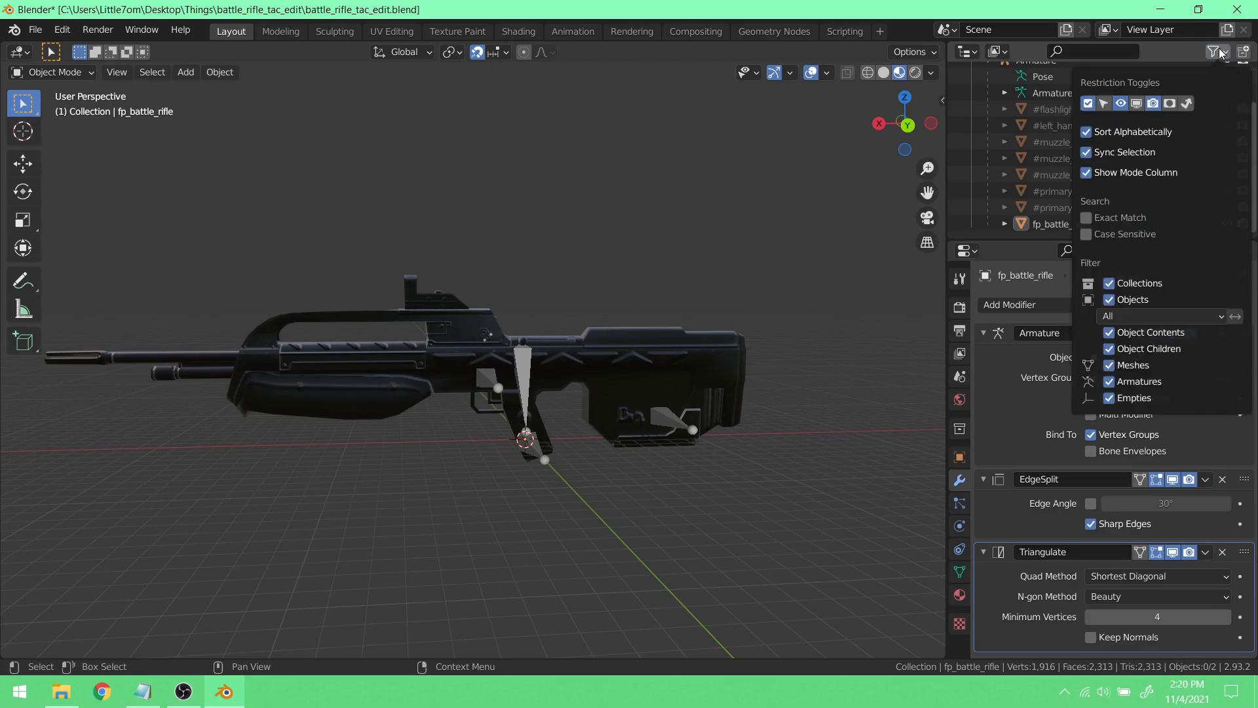
left_click(1154, 106)
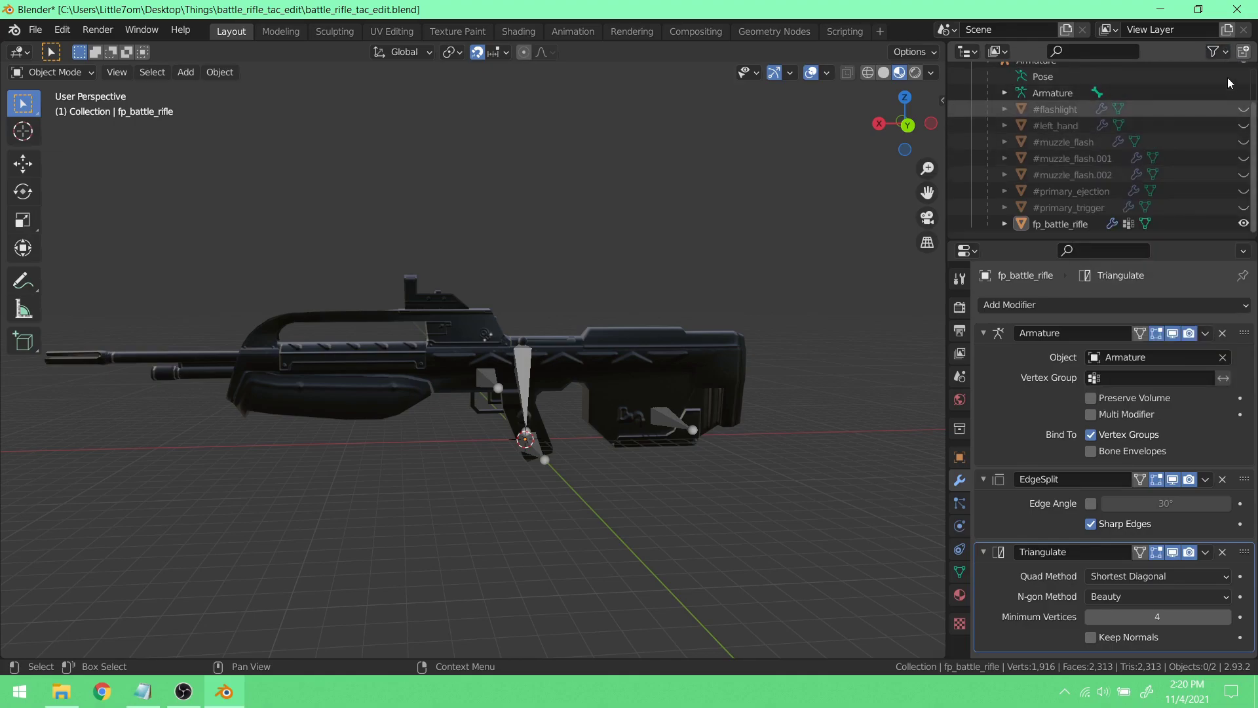
left_click(1222, 53)
left_click(1154, 107)
left_click(1228, 54)
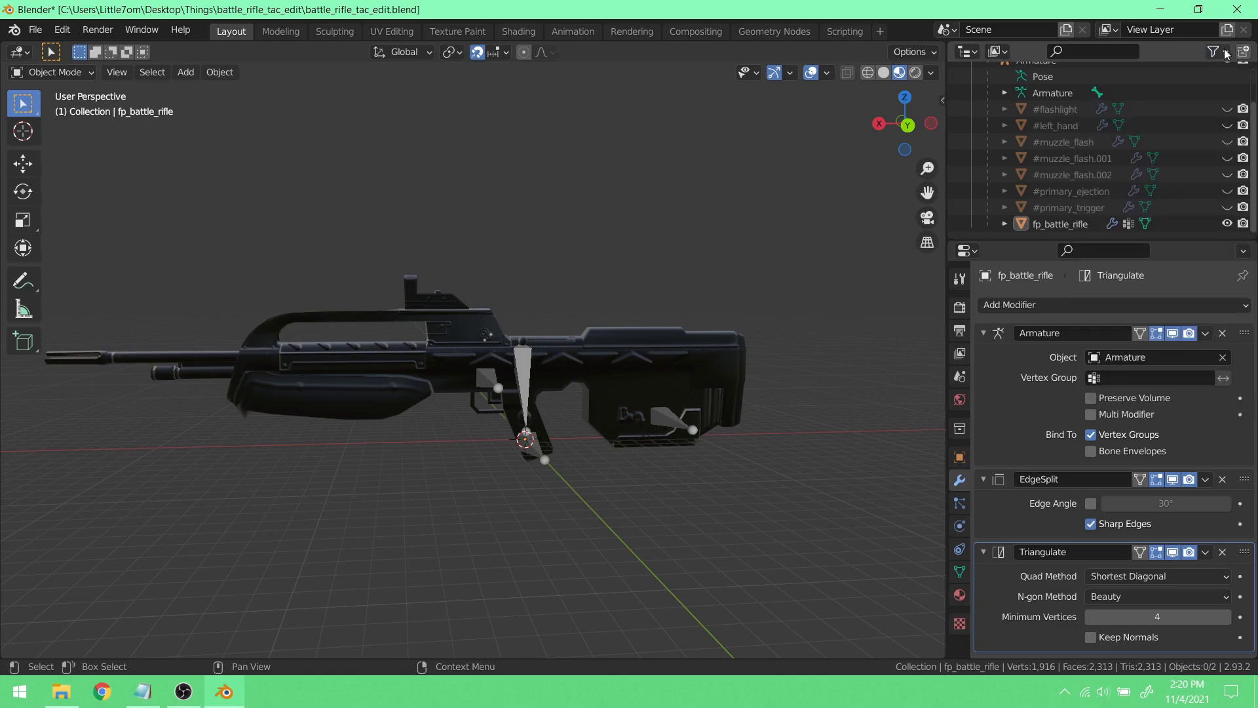
- Exclude the marker objects from #flashlight through #primary_trigger from rendering
left_click(1243, 109)
left_click(1243, 125)
left_click(1243, 141)
left_click(1243, 158)
left_click(1243, 175)
left_click(1243, 191)
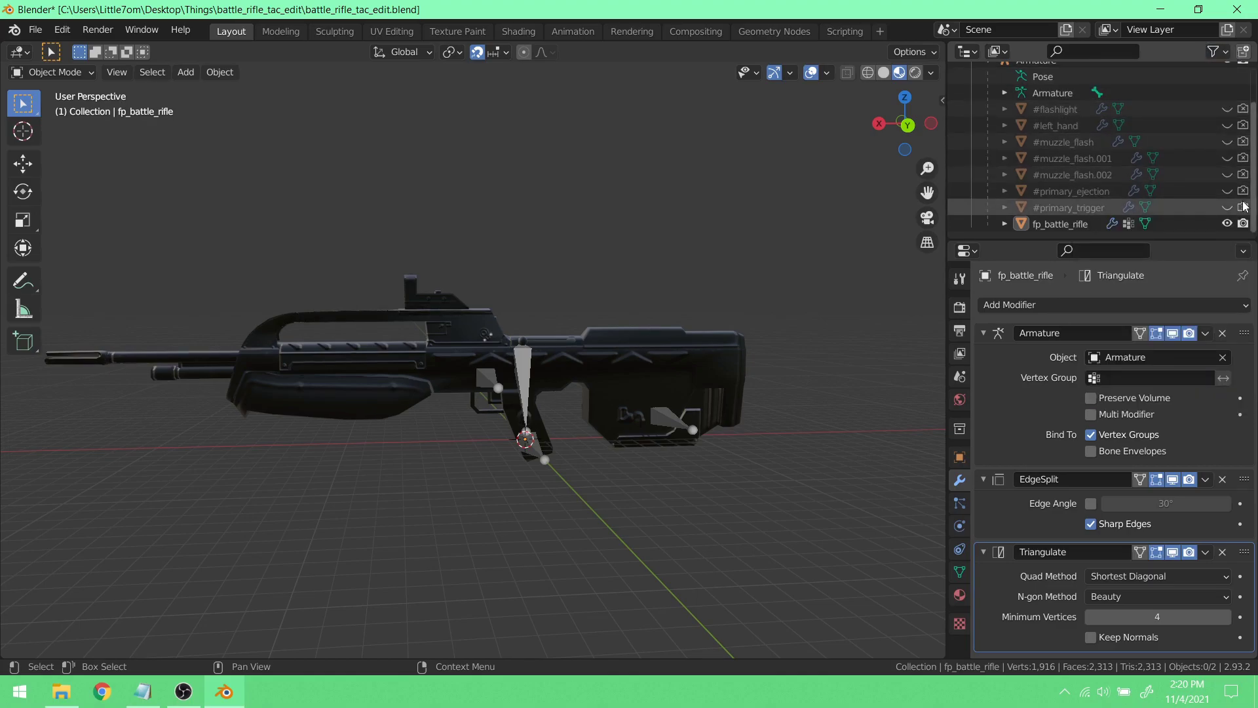
- Hide the Armature in the viewport and exclude it from rendering
scroll(1213, 163, "up", 3)
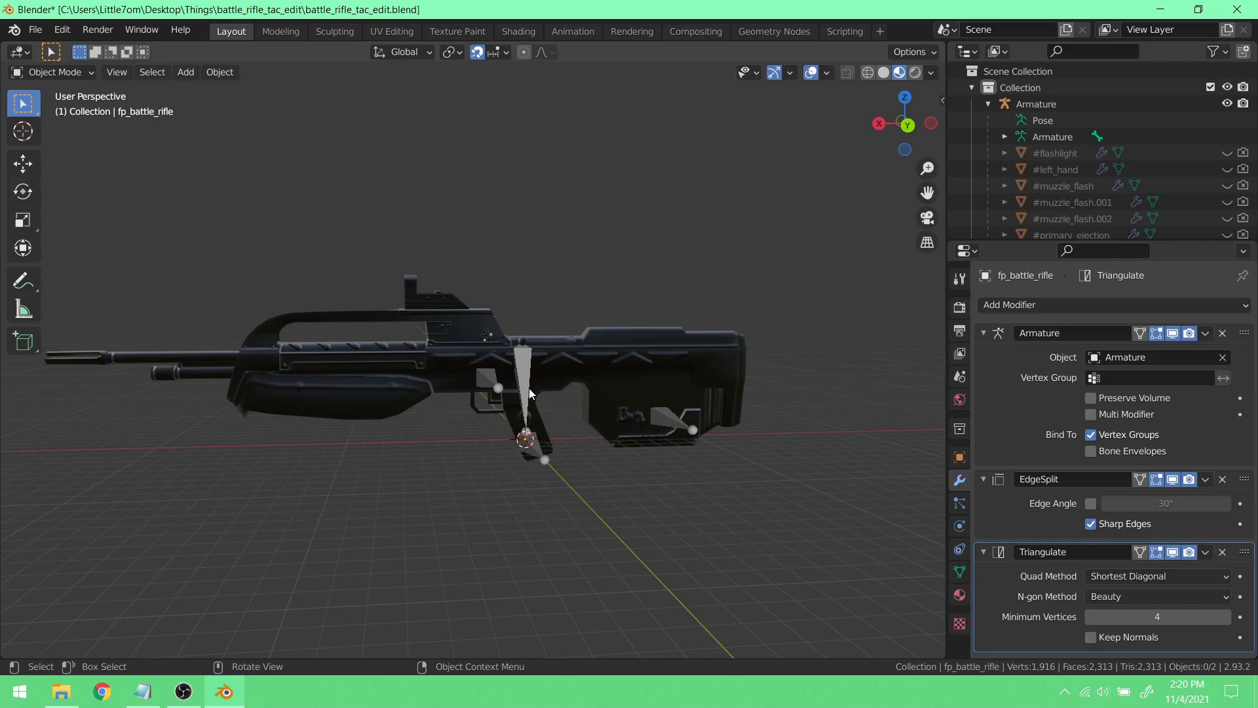
left_click(1228, 105)
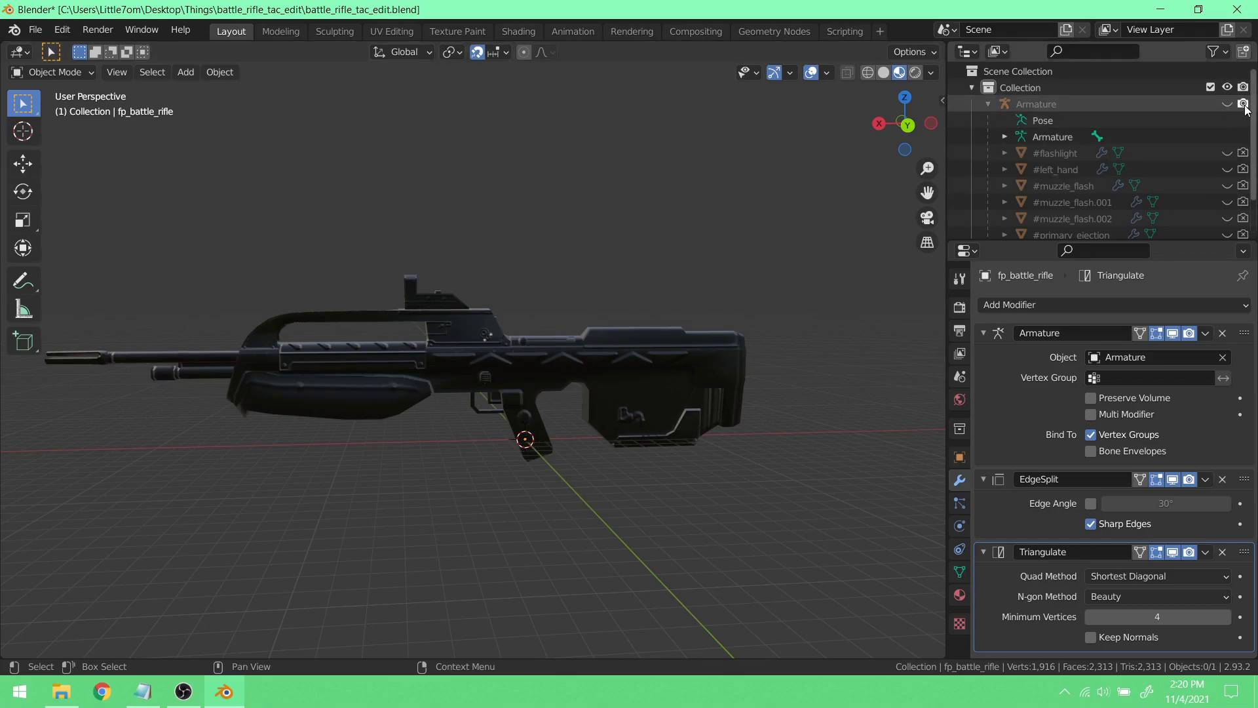
middle_click_drag(721, 288, 557, 316)
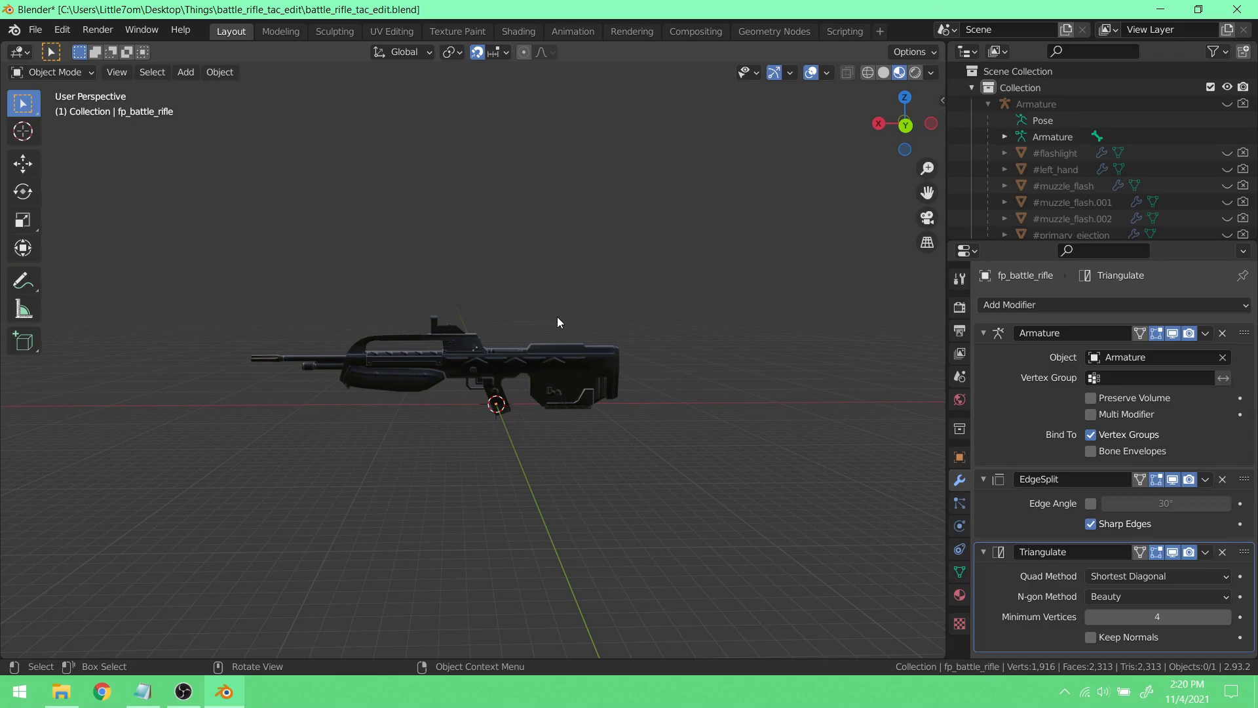
- Add a camera at the world origin, aligned with the back orthographic view of the rifle
middle_click_drag(559, 317, 477, 359)
key("KP_3")
key("ctrl+KP_3")
key("ctrl+KP_1")
middle_click_drag(477, 317, 560, 314, "shift")
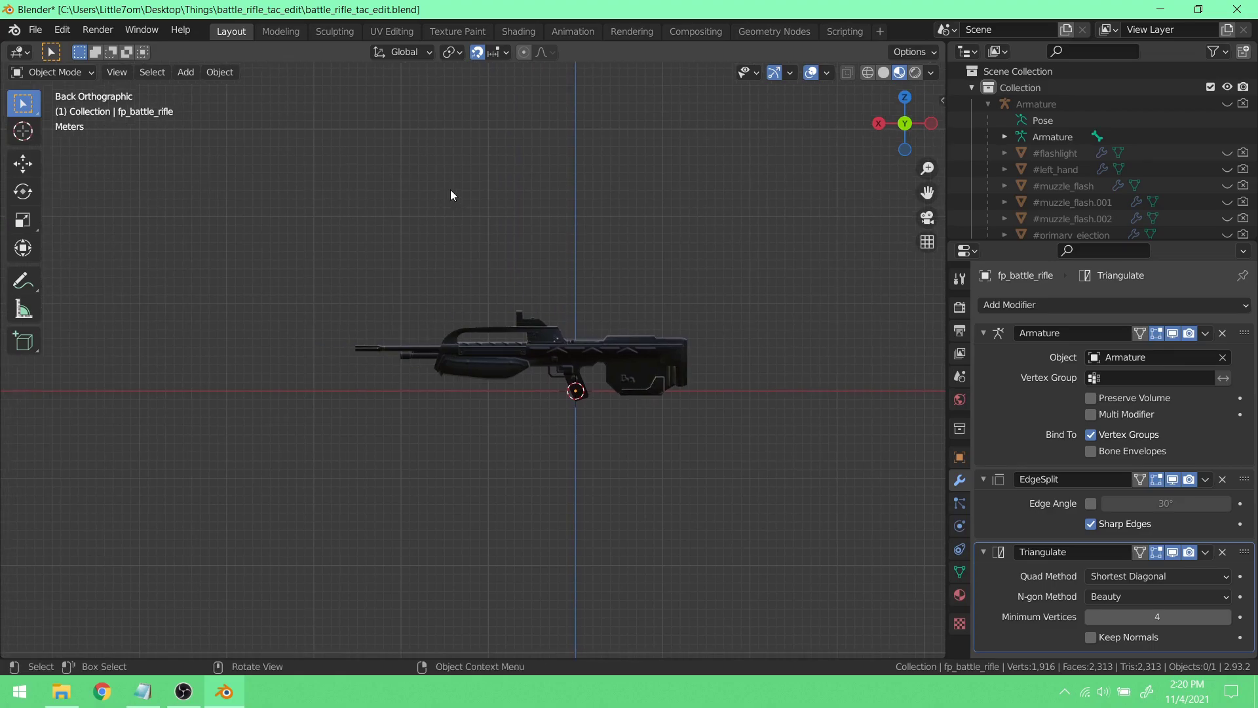
left_click(186, 73)
mouse_move(206, 94)
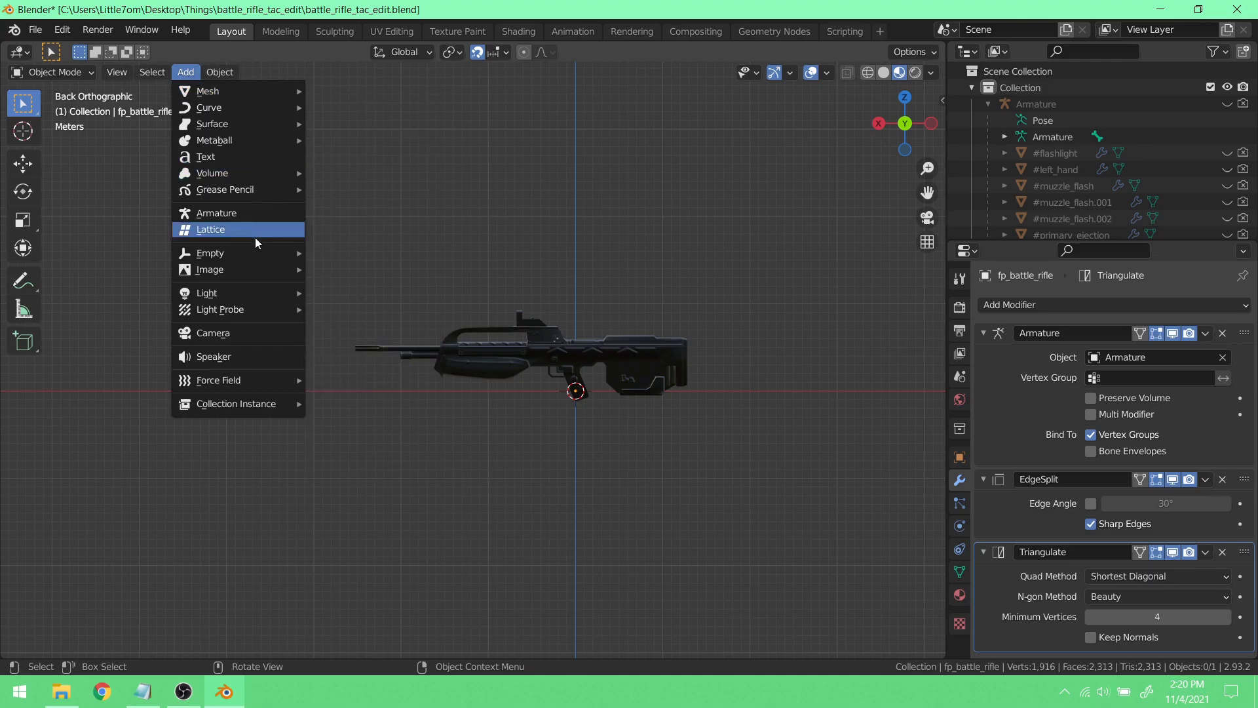
left_click(251, 335)
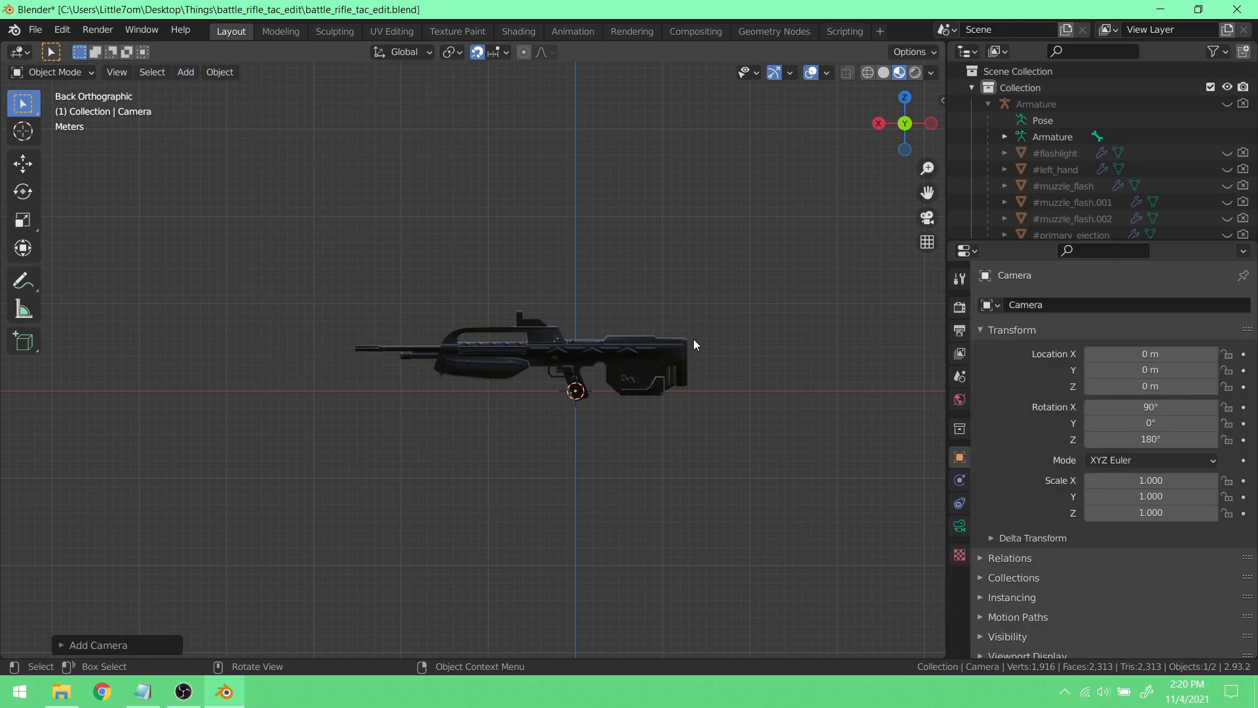
- Move the camera 10 m along the Y axis, away from the rifle
scroll(608, 317, "up", 4)
middle_click_drag(608, 317, 726, 340)
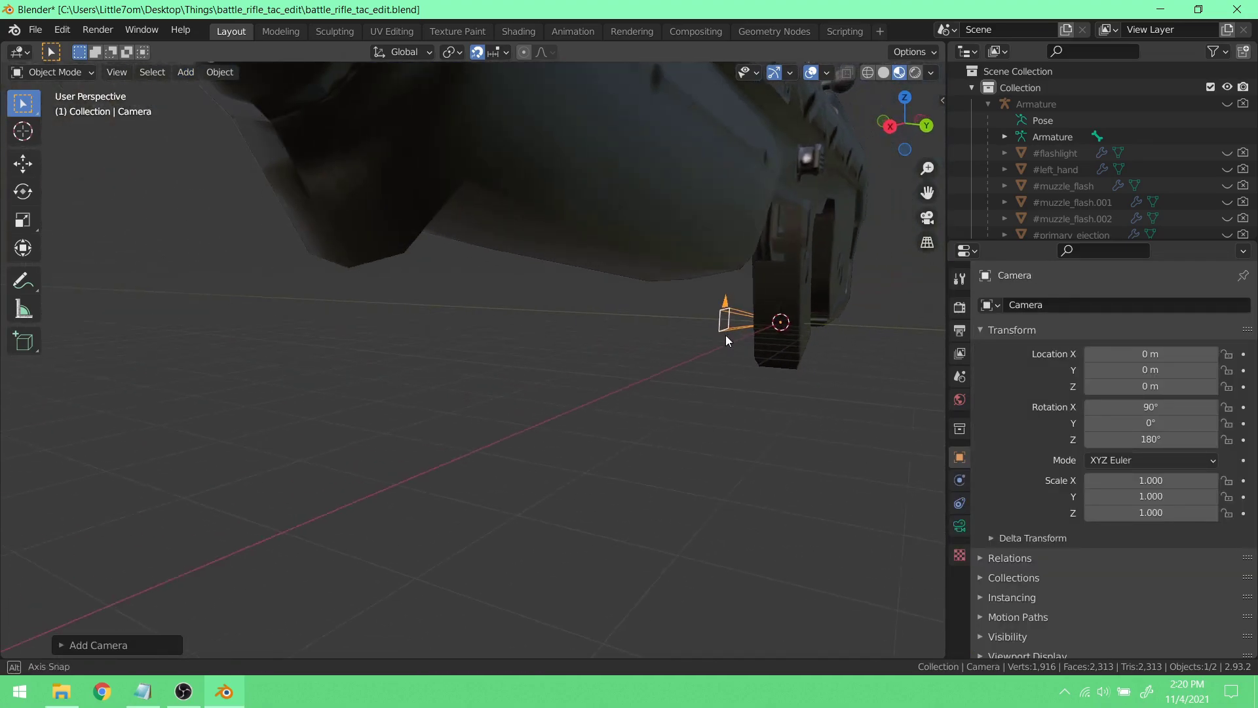
scroll(726, 335, "down", 5)
key("KP_3")
key("KP_1")
key("KP_3")
middle_click_drag(725, 335, 628, 343)
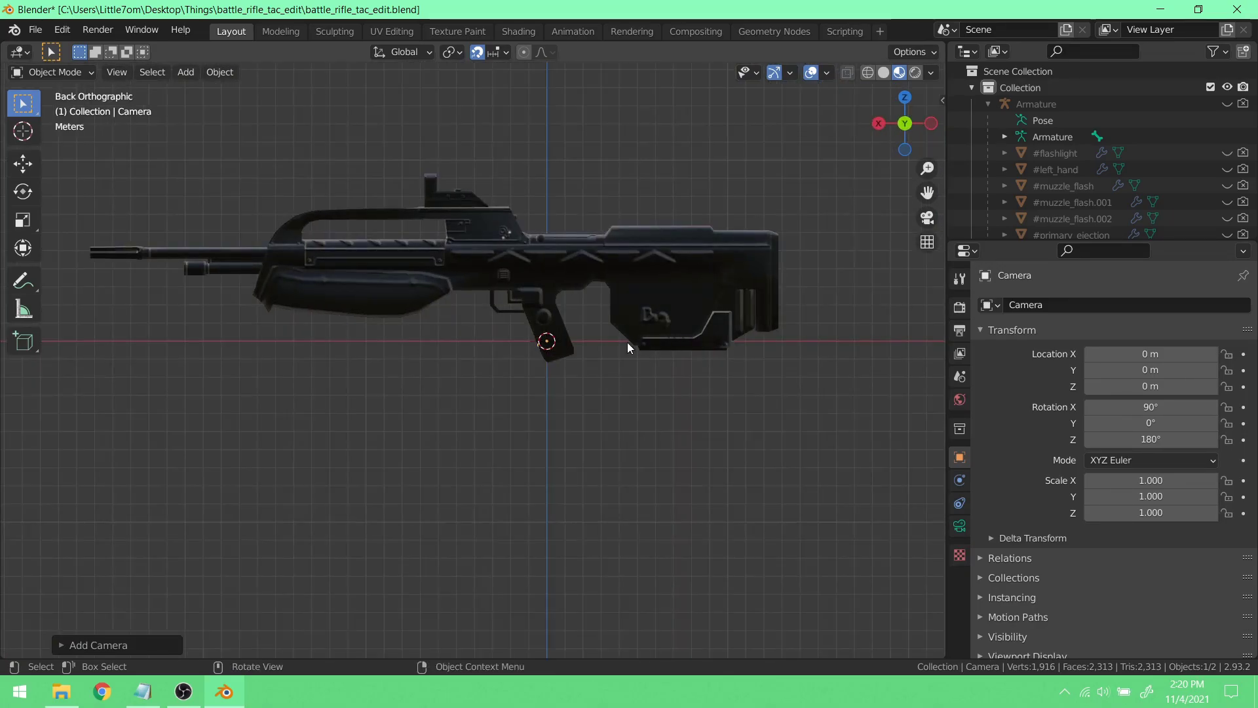
middle_click_drag(670, 307, 561, 334)
type("gy4")
key("BackSpace")
type("10")
key("Return")
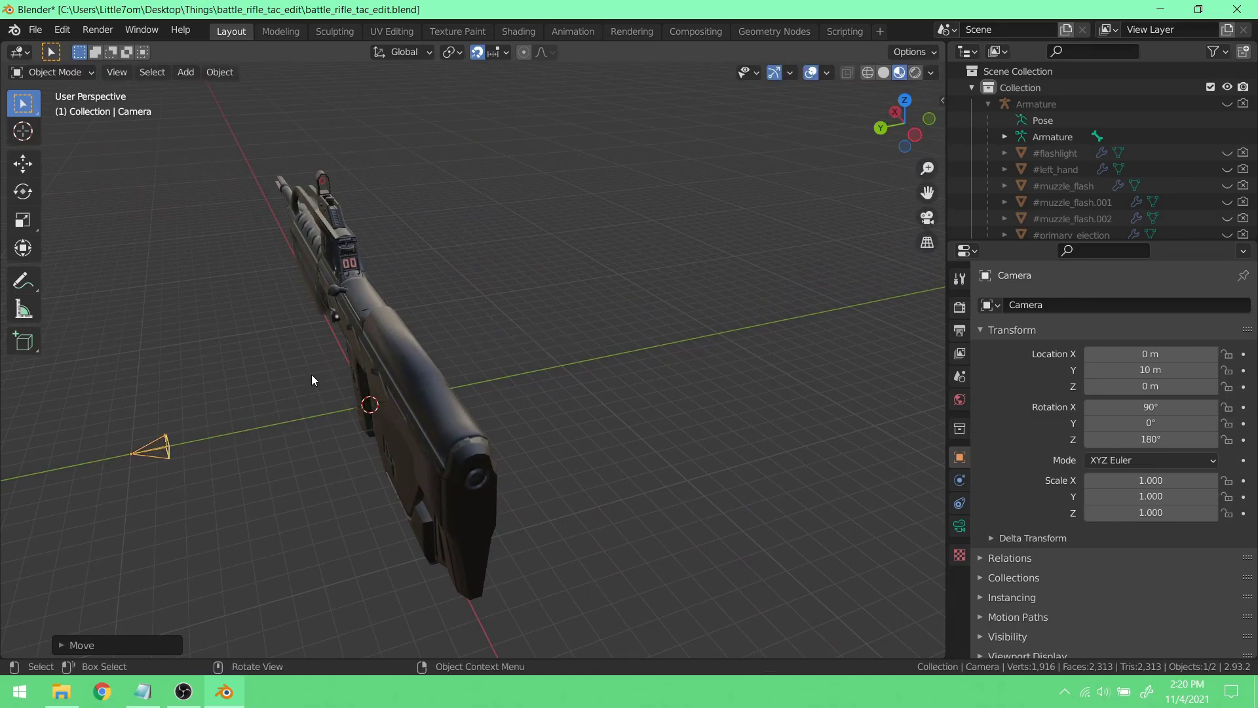
- Examine the camera's placement relative to the rifle and the lens types available for it
scroll(312, 375, "down", 3)
middle_click_drag(318, 374, 413, 401, "shift")
scroll(423, 396, "up", 5)
middle_click_drag(631, 376, 643, 333)
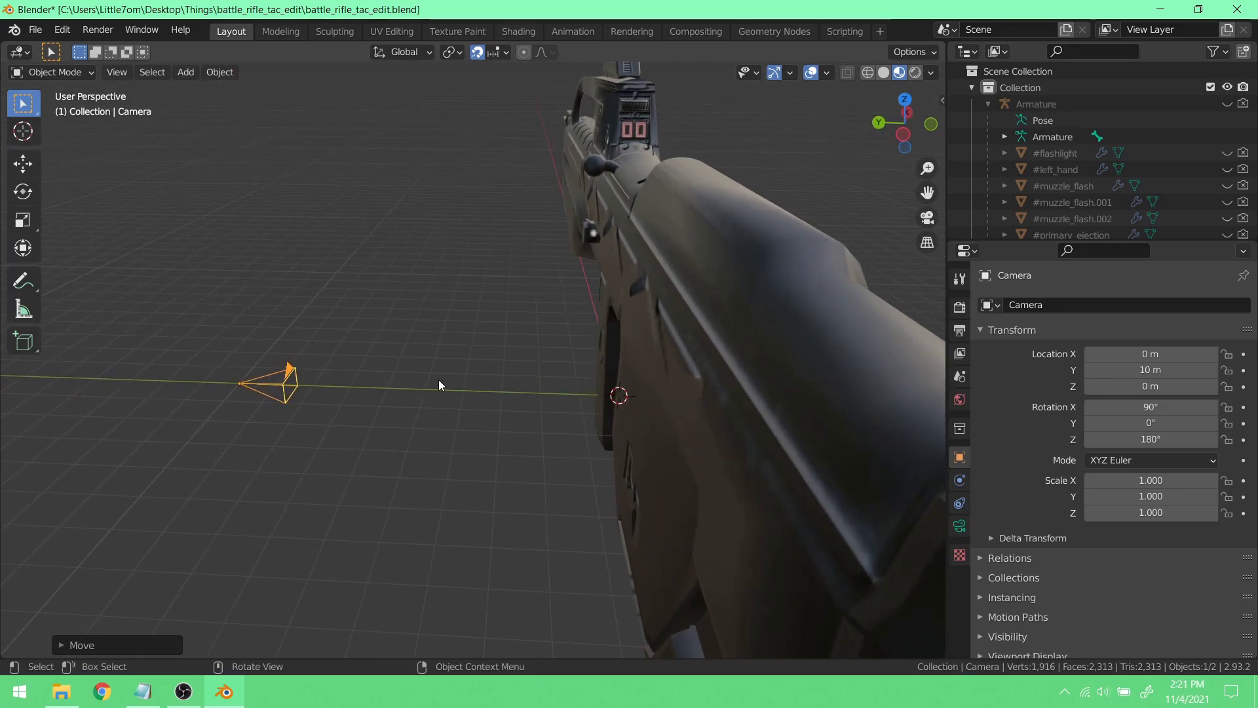
scroll(391, 393, "down", 6)
middle_click_drag(449, 391, 473, 392)
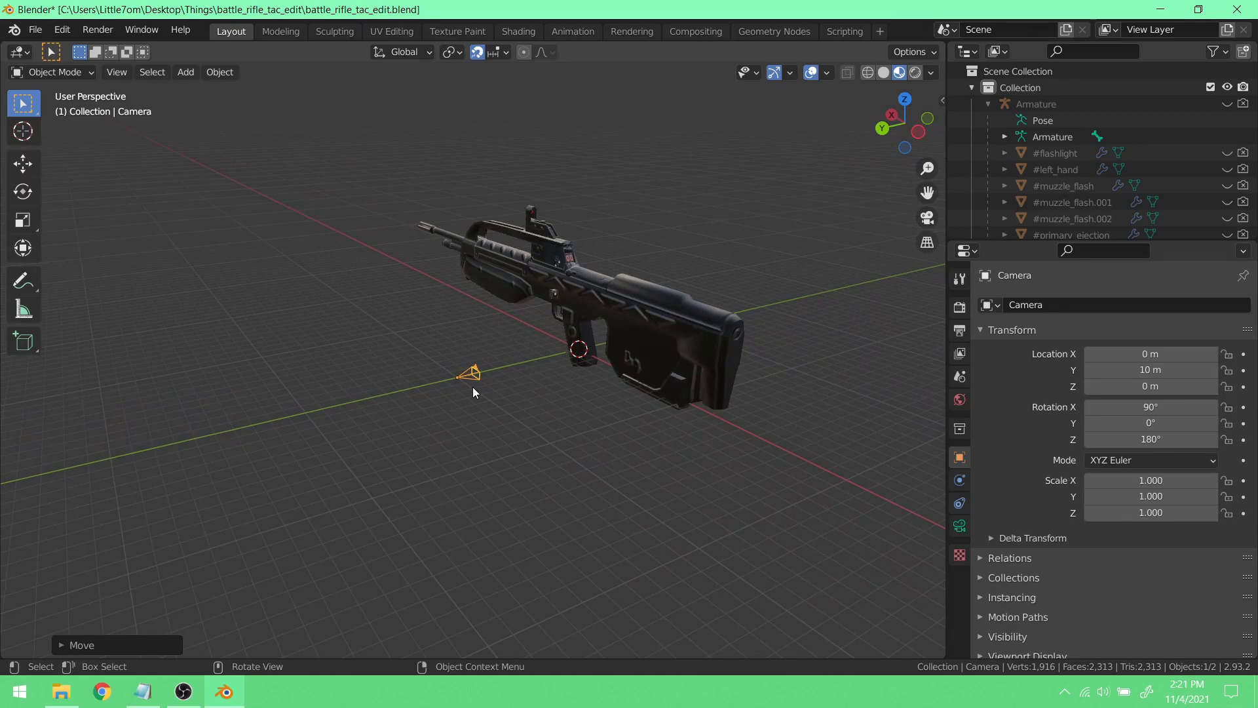
left_click(960, 527)
left_click(1153, 360)
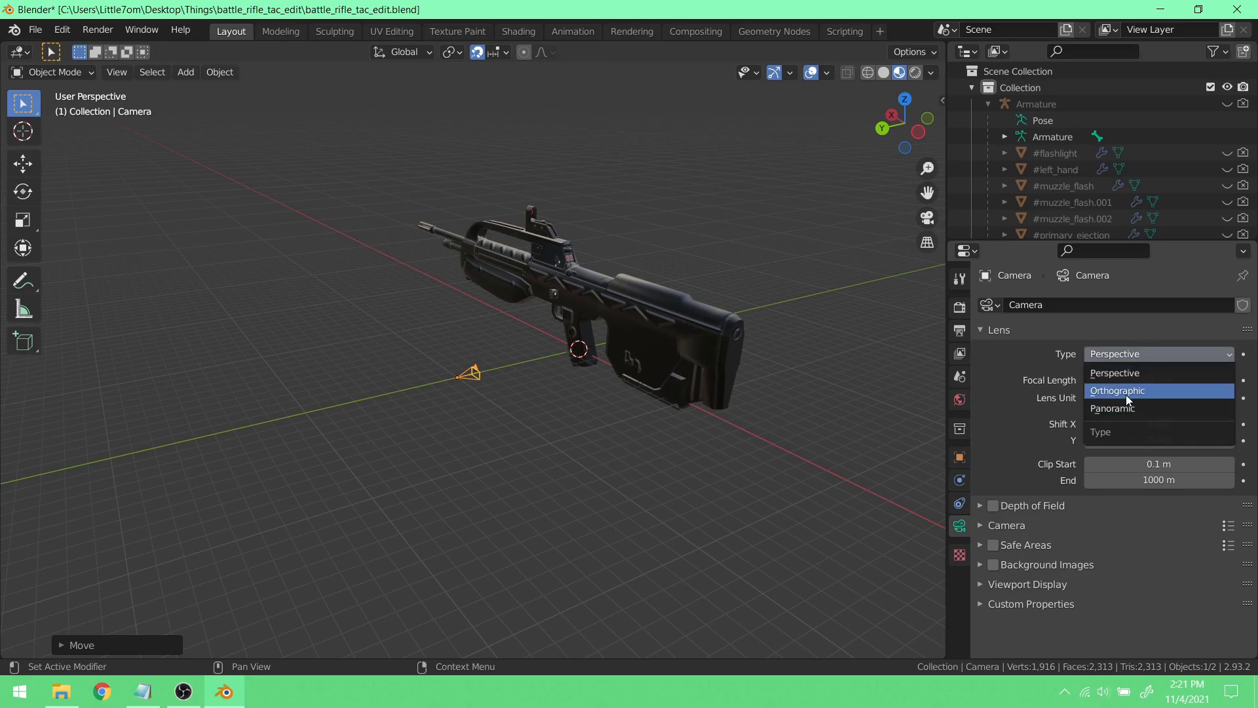
middle_click_drag(466, 348, 438, 399)
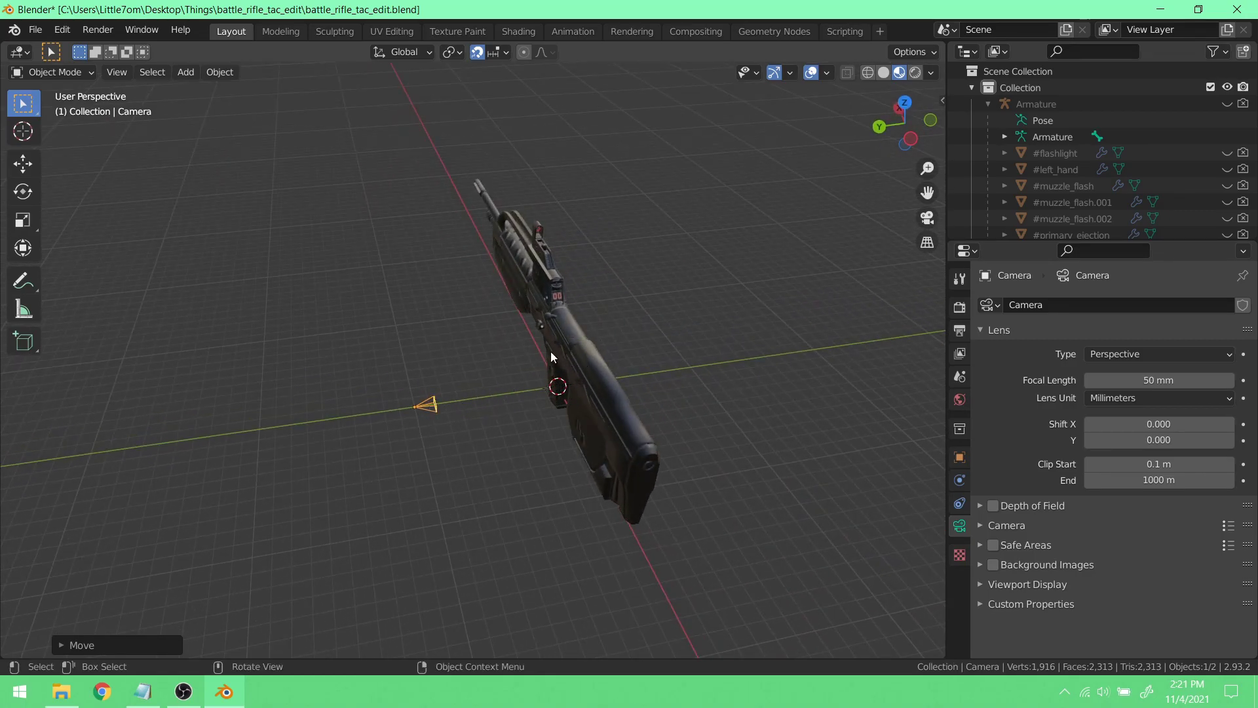
middle_click_drag(438, 502, 703, 401)
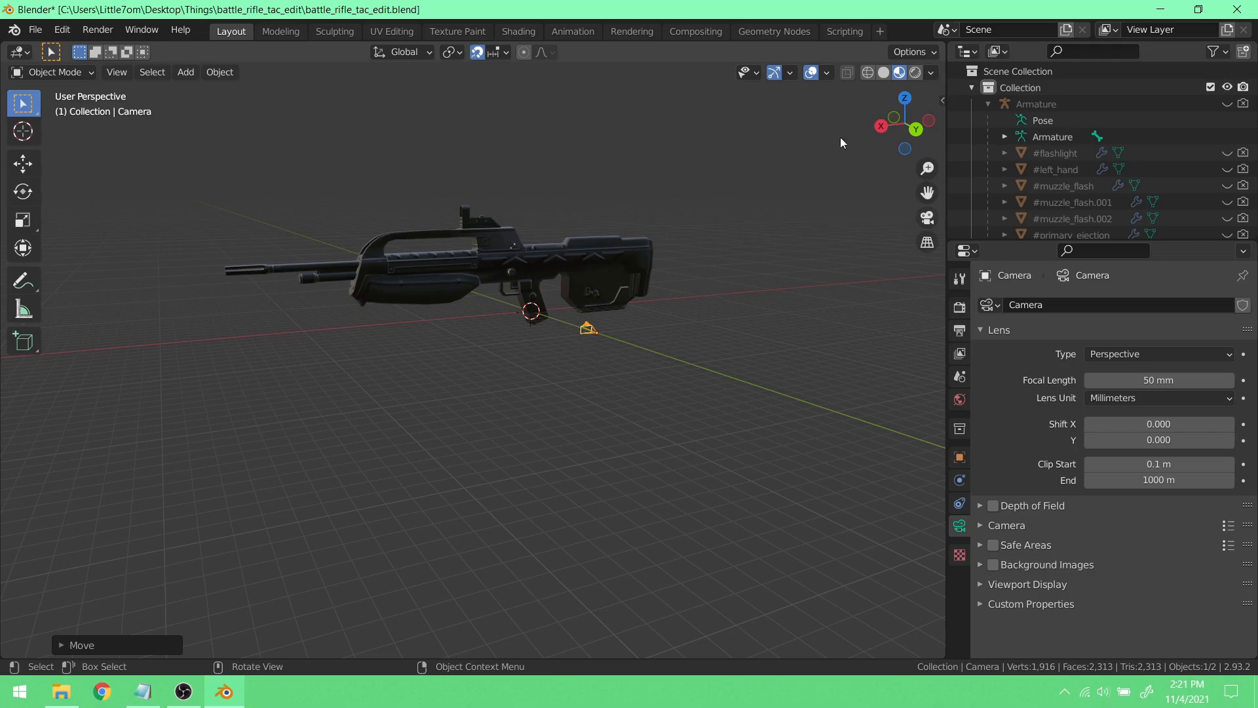
- Minimize Blender and check the image dimensions of br_x3.png in its file properties on the desktop
left_click(1161, 9)
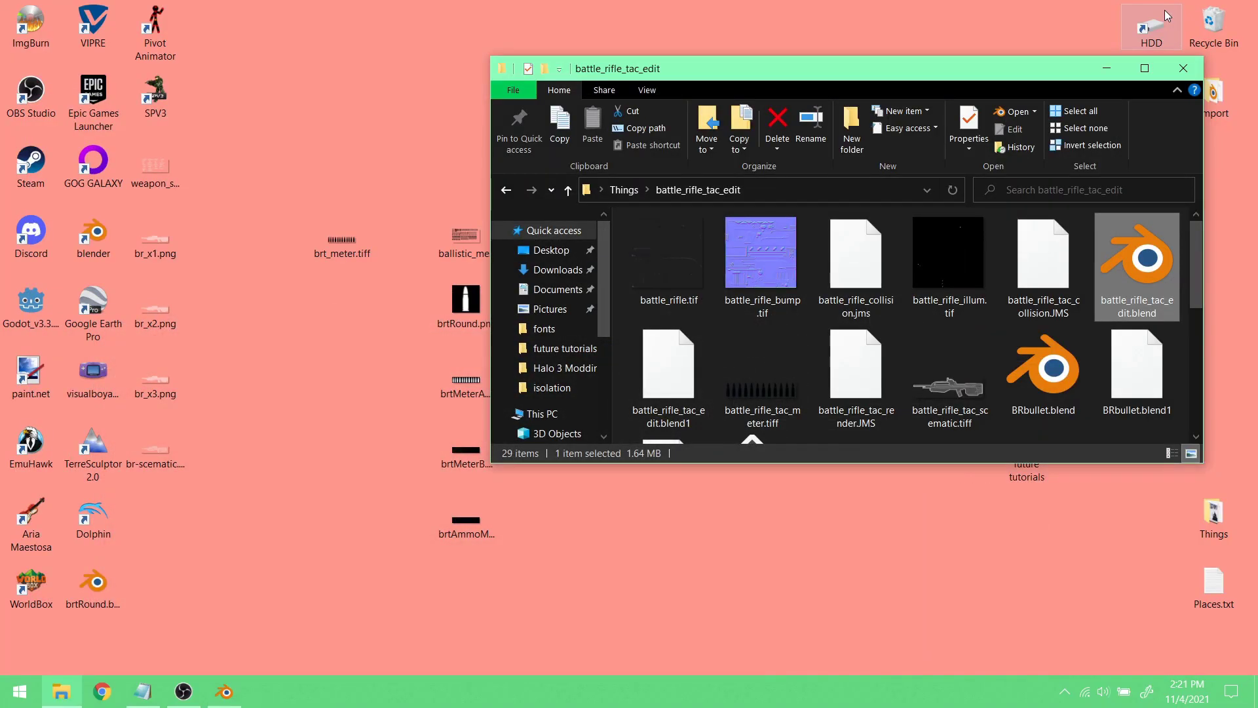
right_click(146, 380)
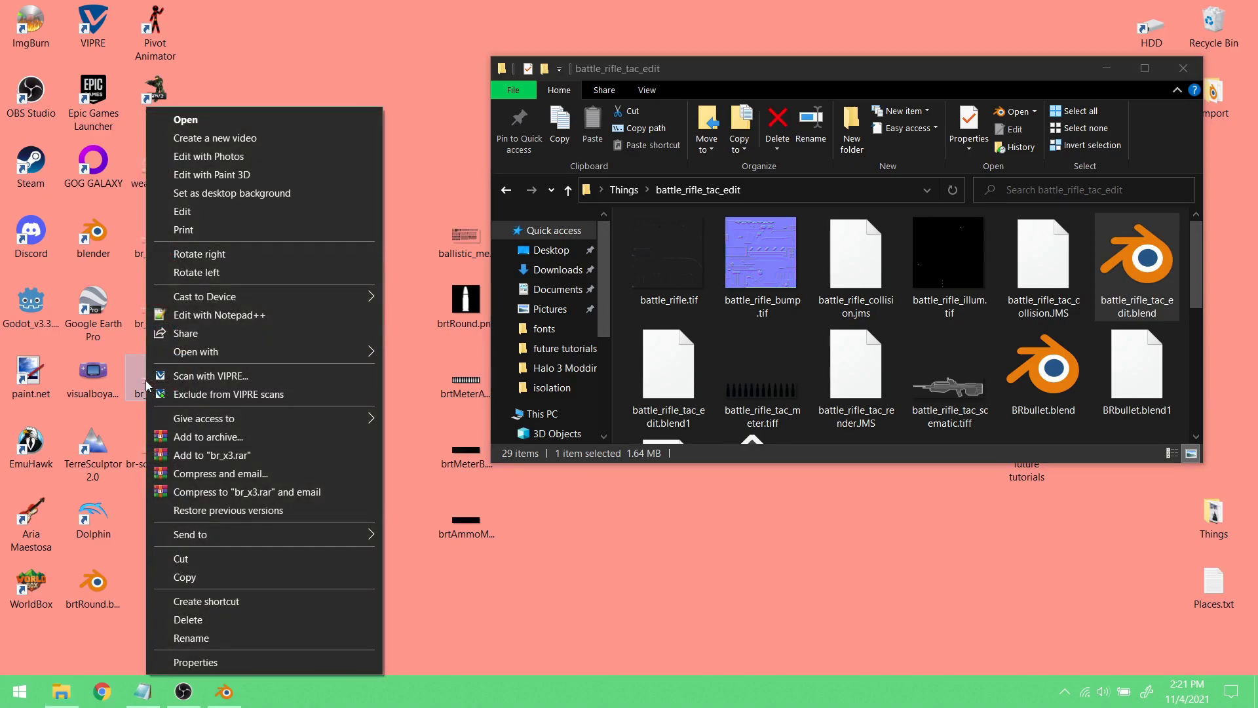
left_click(223, 659)
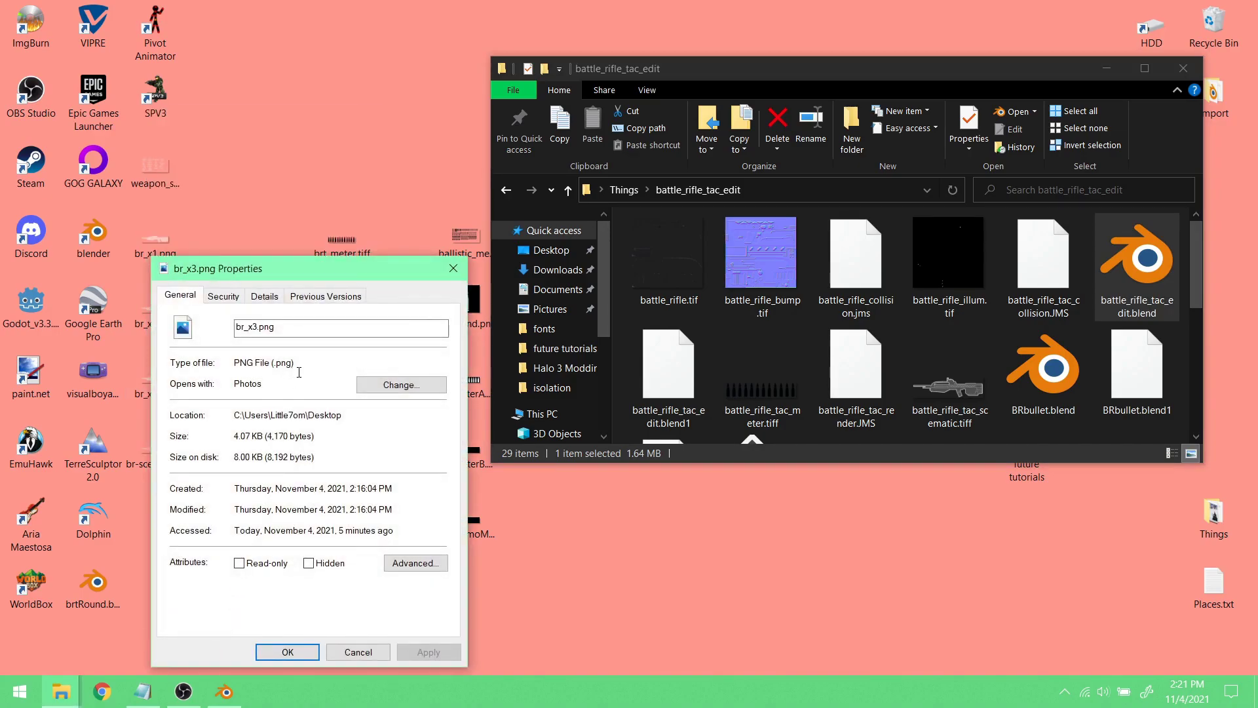
left_click(264, 301)
left_click_drag(262, 267, 397, 201)
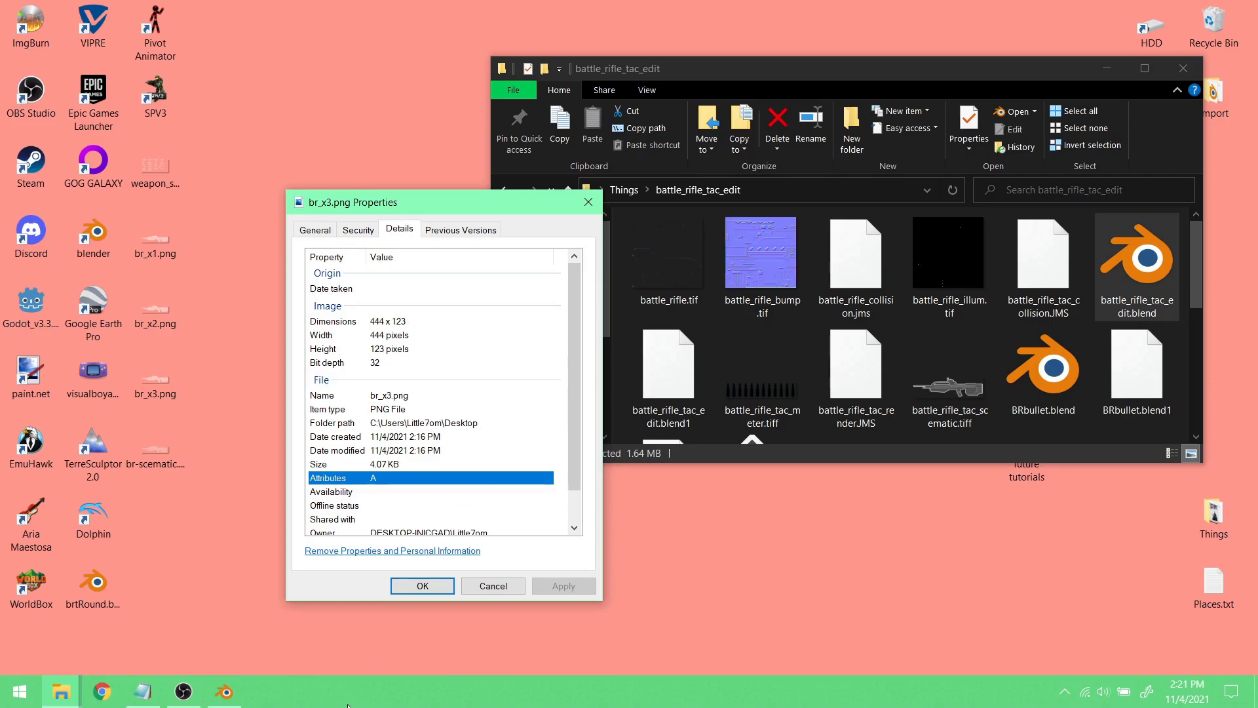
- Return to Blender and set the render output resolution to 444 × 123 px
left_click(223, 692)
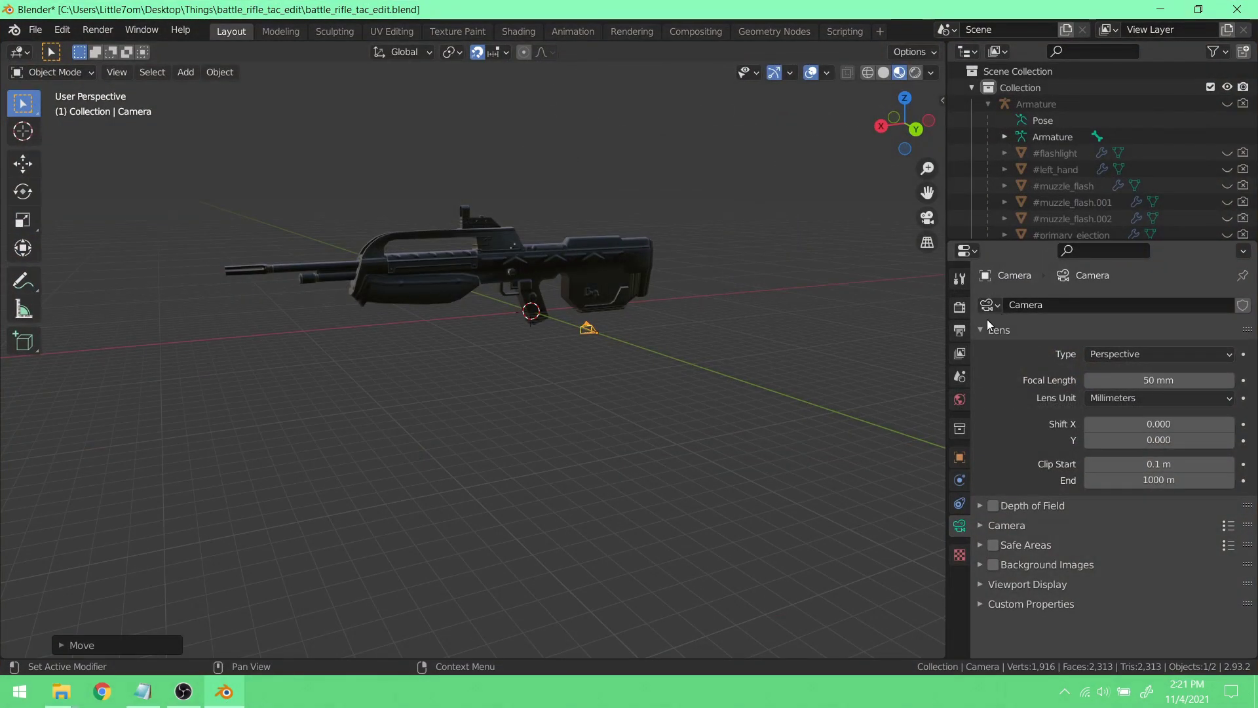
left_click(960, 307)
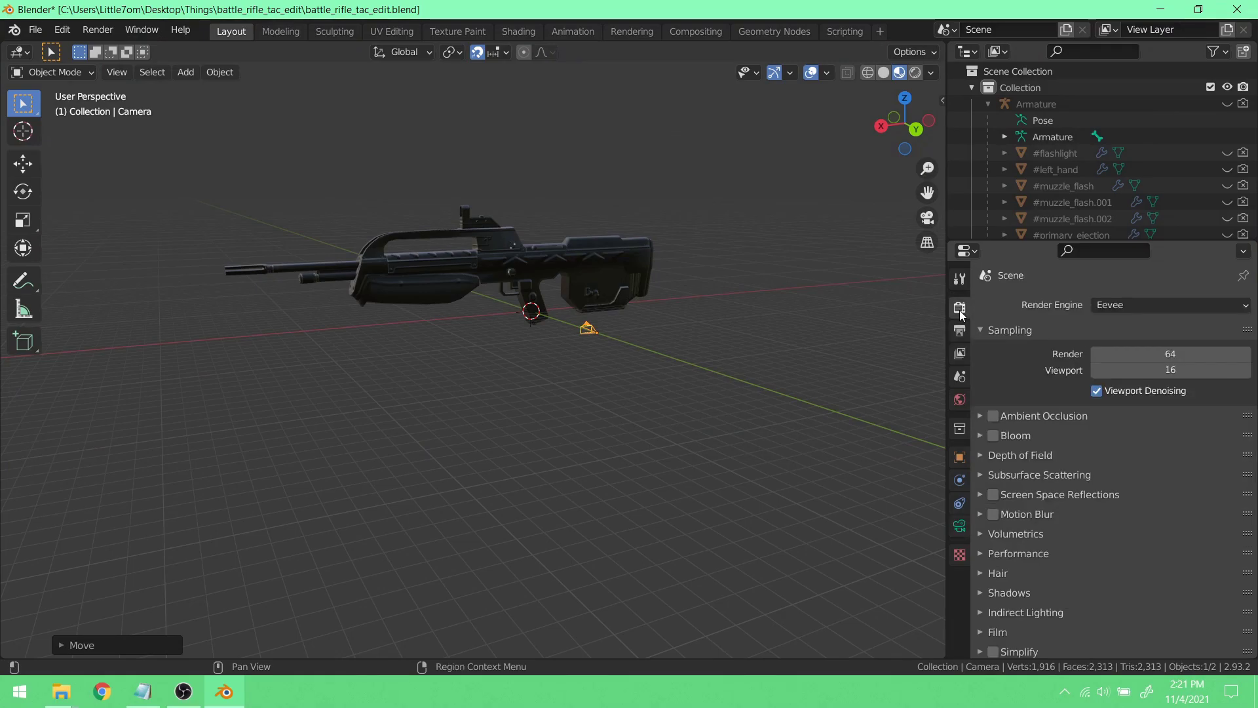
left_click(960, 332)
left_click(1179, 323)
type("4")
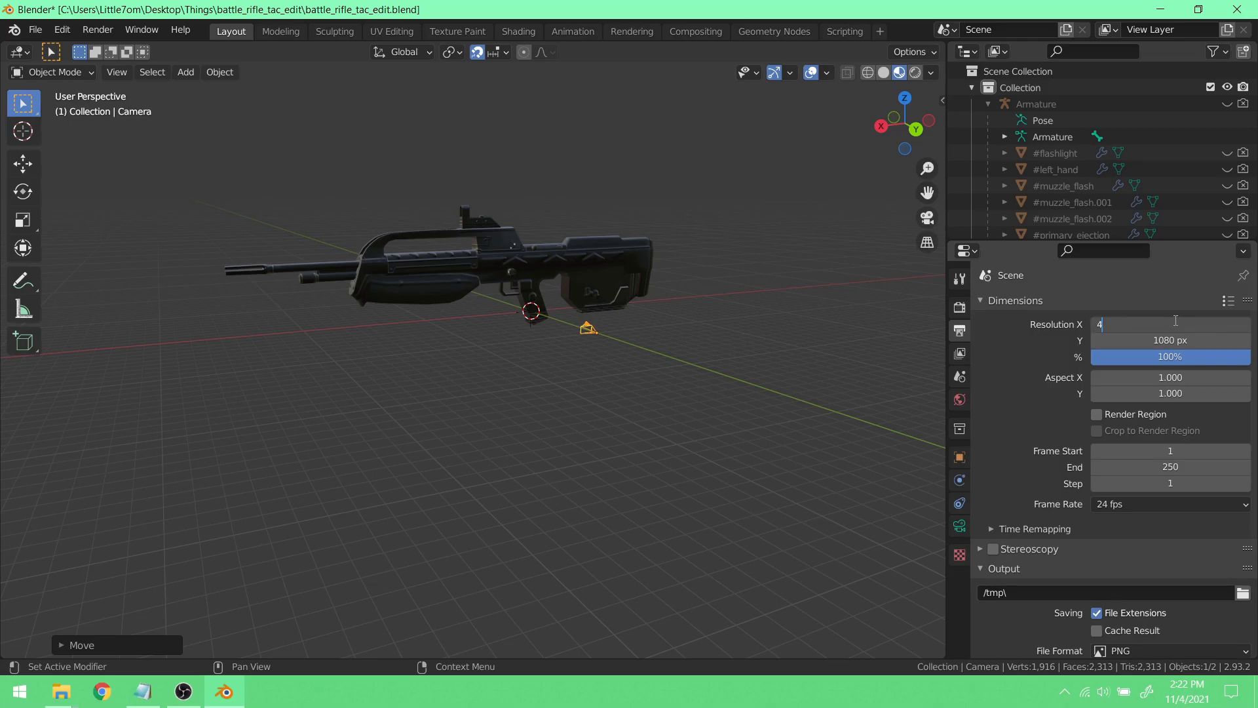
type("44")
key("Tab")
type("12")
key("Return")
- Look through the camera and examine how its frame sits against the rifle
middle_click_drag(639, 345, 572, 330)
scroll(669, 342, "up", 2)
middle_click_drag(669, 342, 650, 342)
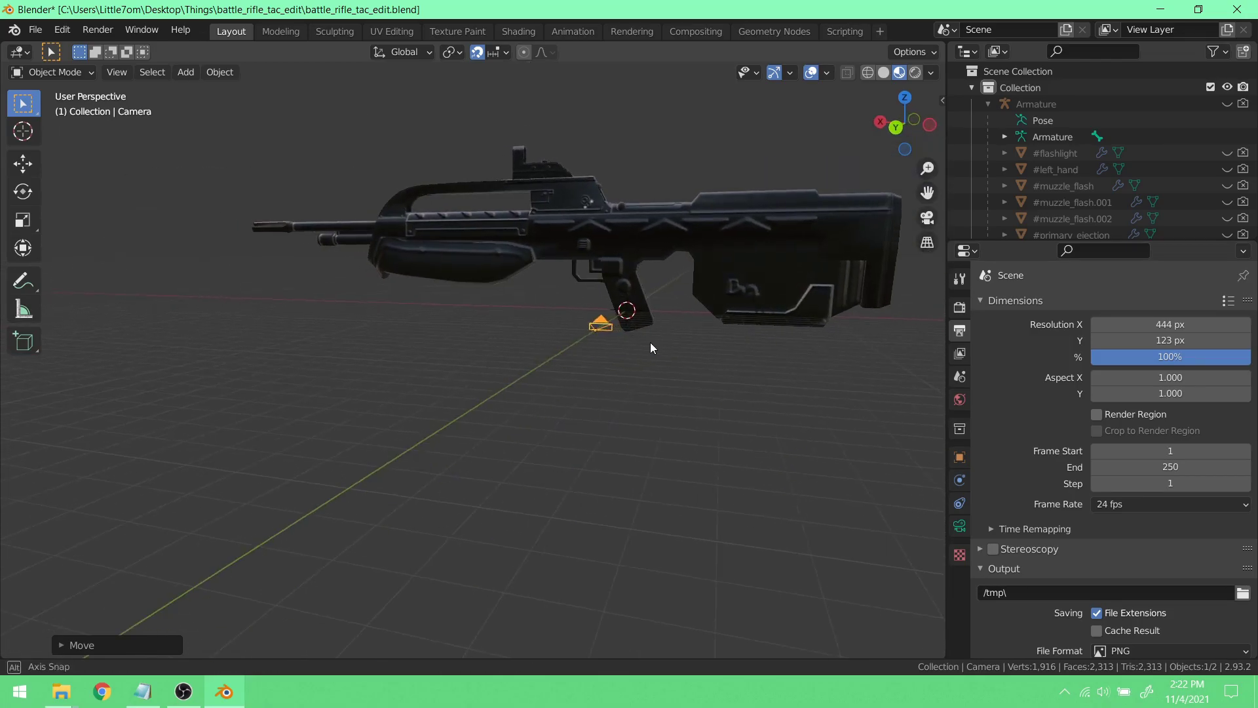
key("KP_0")
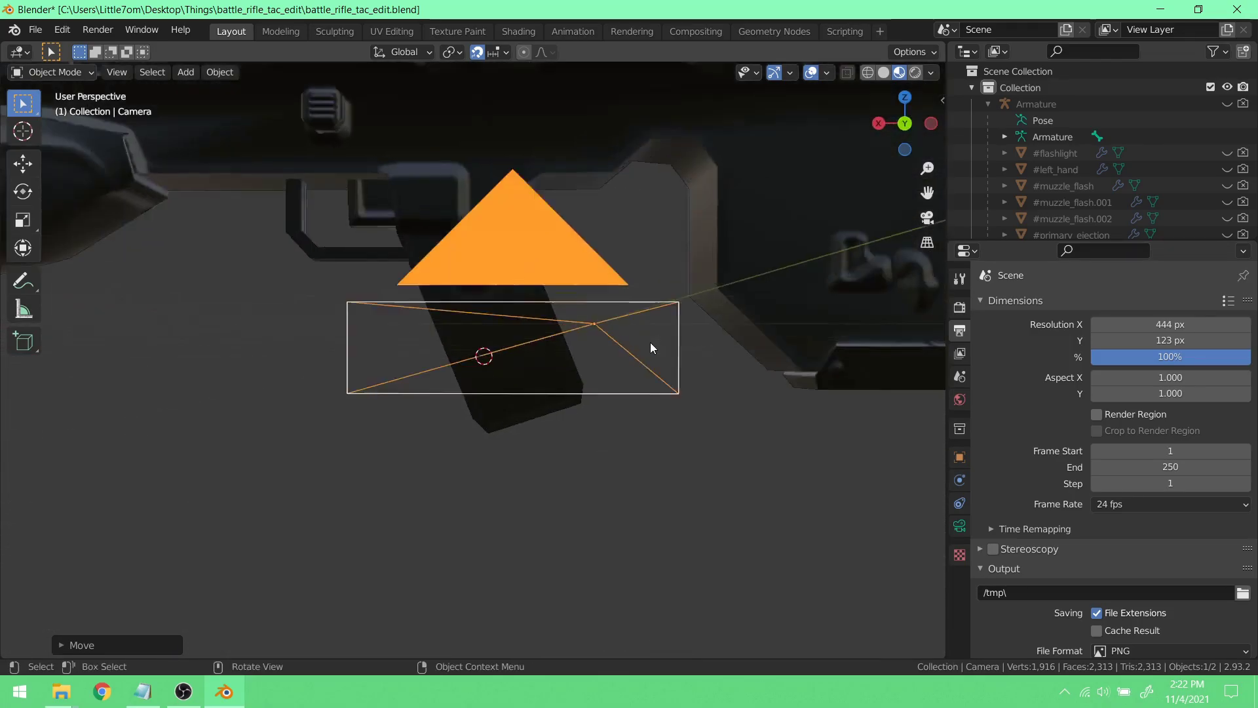
scroll(650, 342, "down", 5)
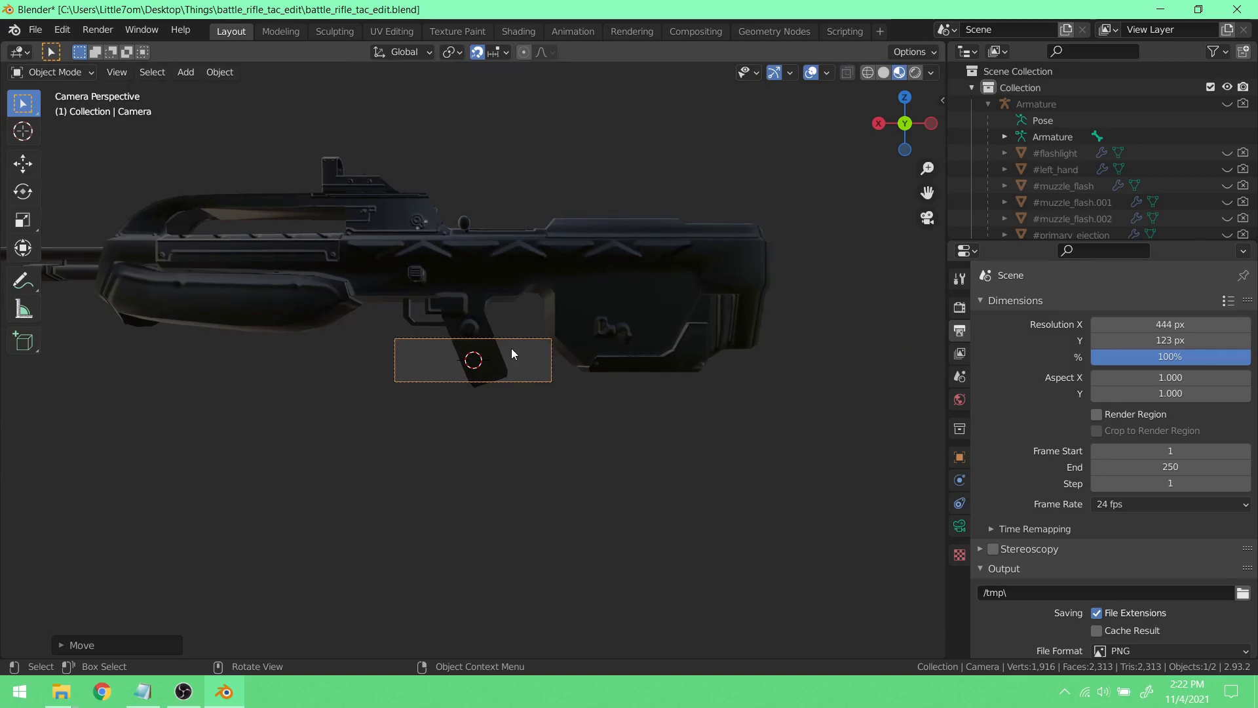
scroll(511, 348, "up", 2)
middle_click_drag(511, 348, 661, 388, "shift")
scroll(662, 388, "down", 3)
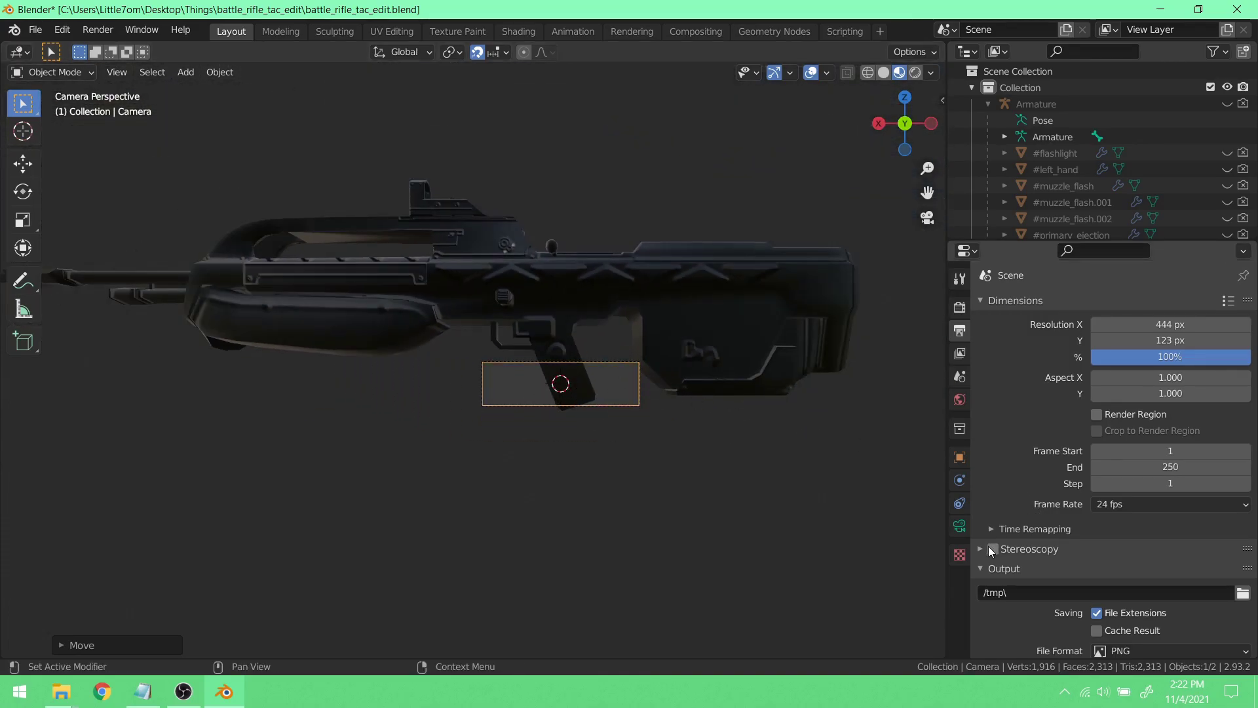
scroll(513, 335, "up", 1)
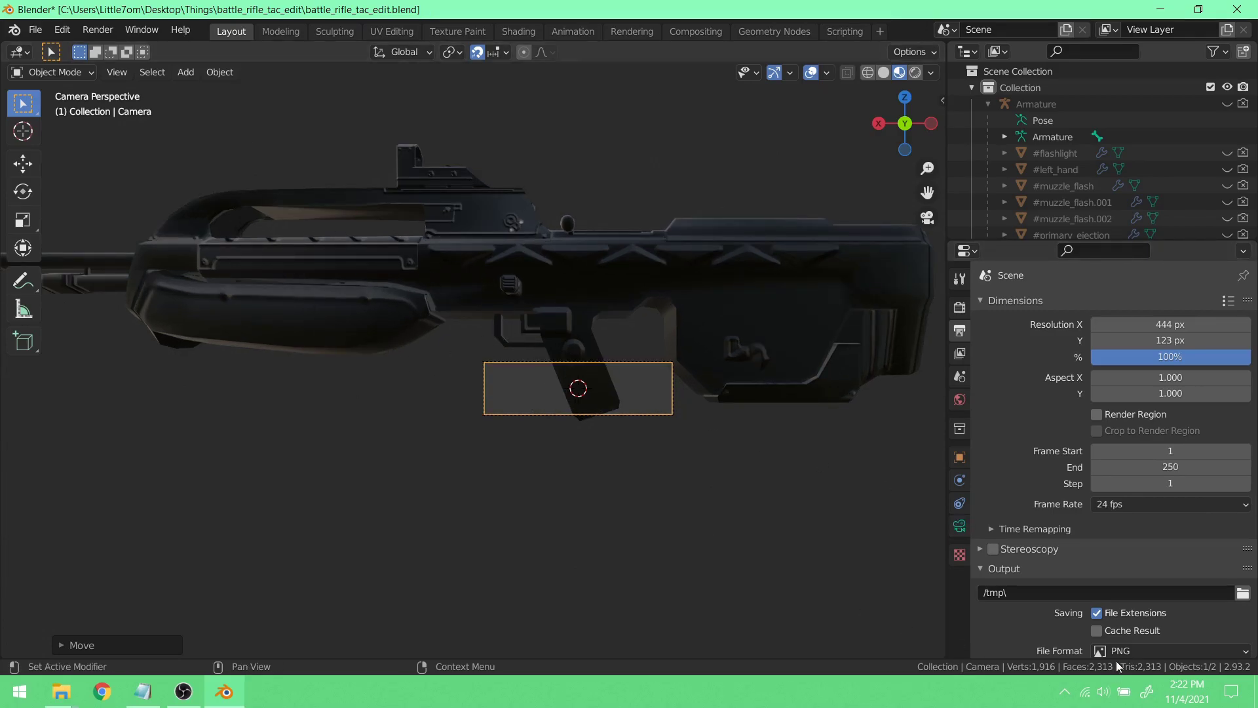
- Change the camera's lens type to Orthographic
left_click(960, 527)
left_click(1113, 354)
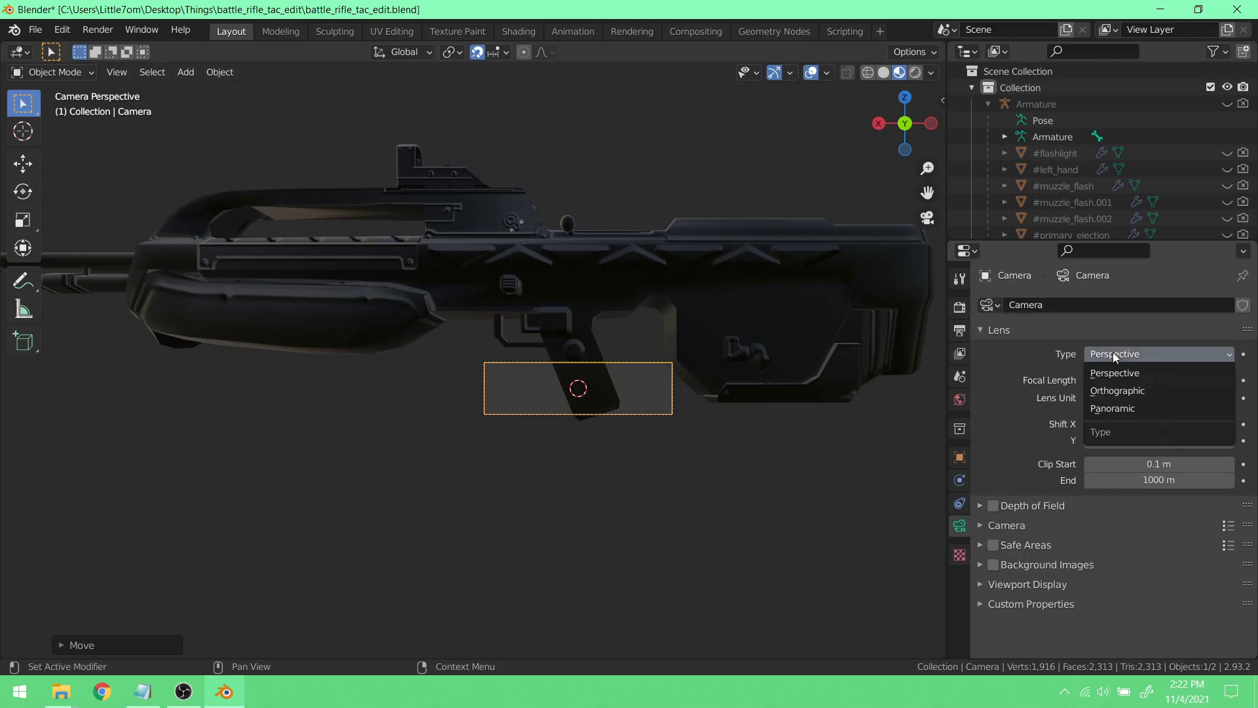
left_click(1104, 395)
scroll(662, 400, "down", 1)
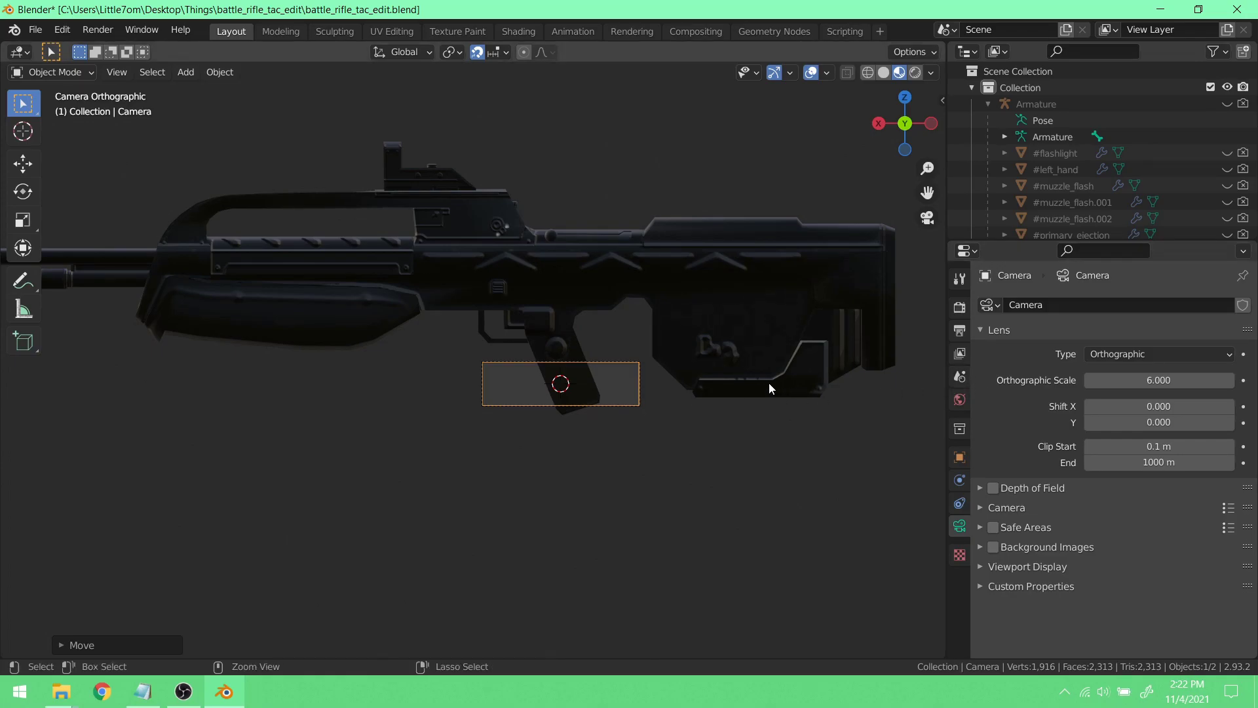
key("KP_0")
key("ctrl+KP_1")
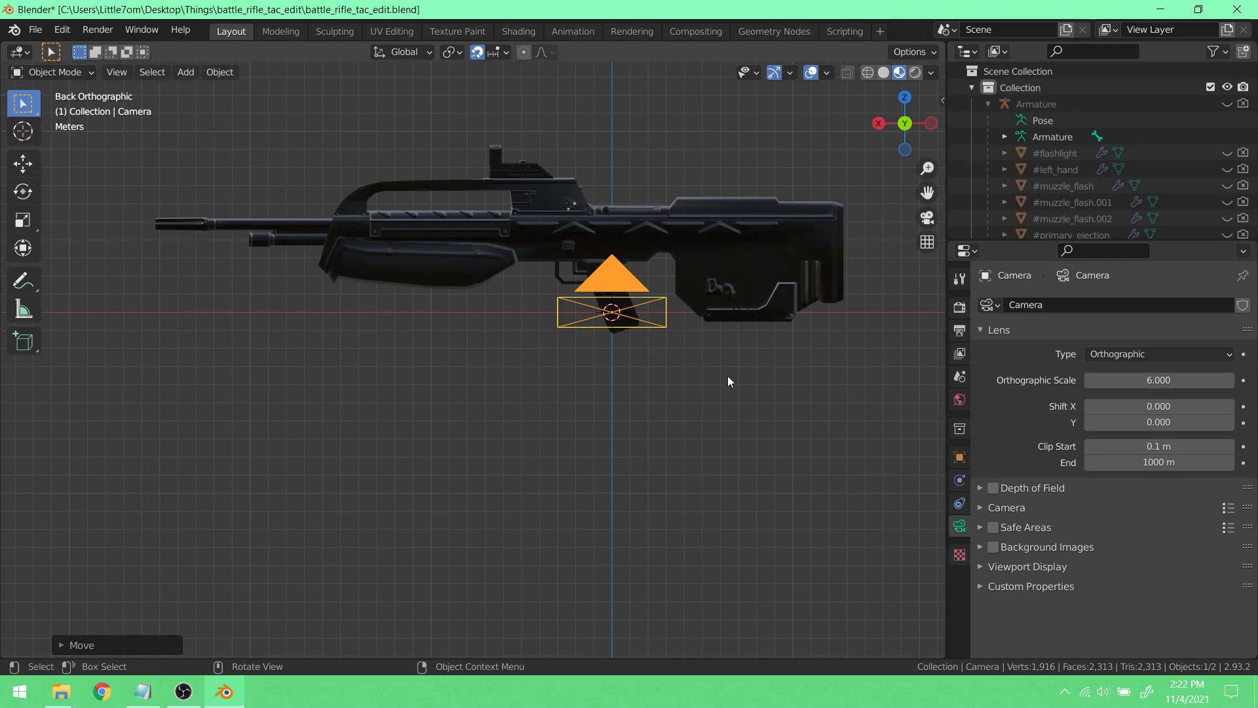
middle_click_drag(679, 356, 654, 379, "shift")
key("g")
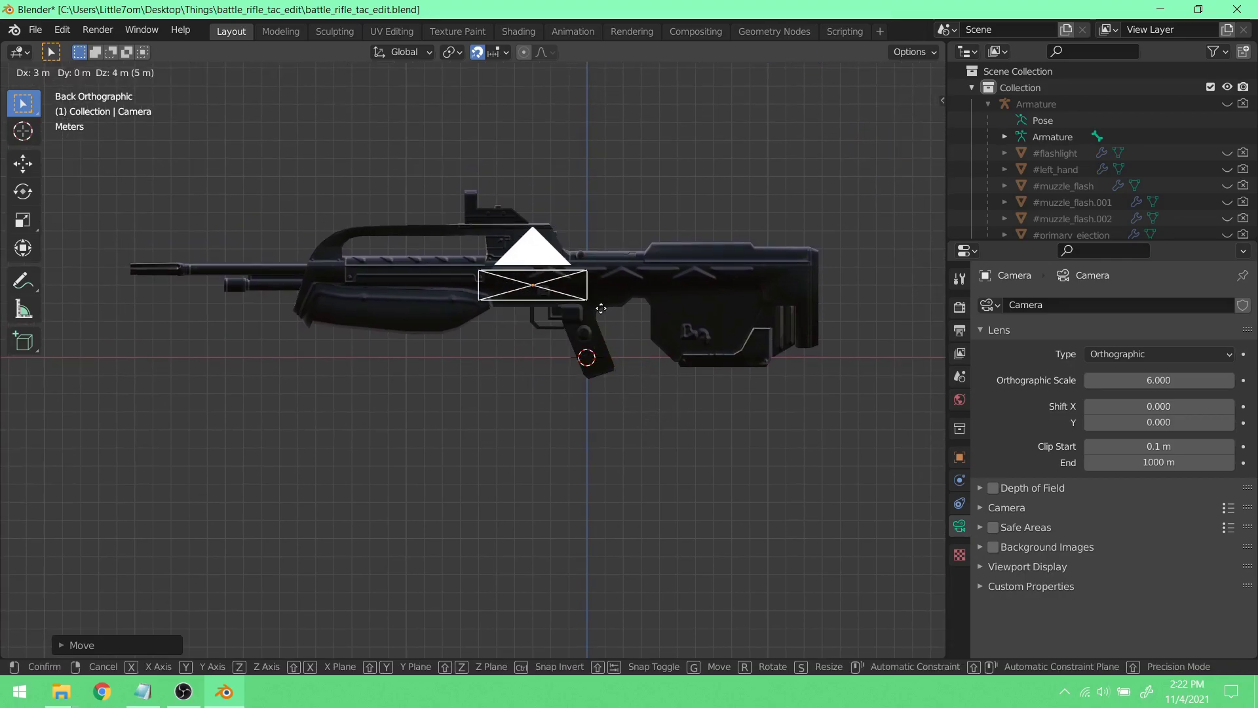
right_click(598, 308)
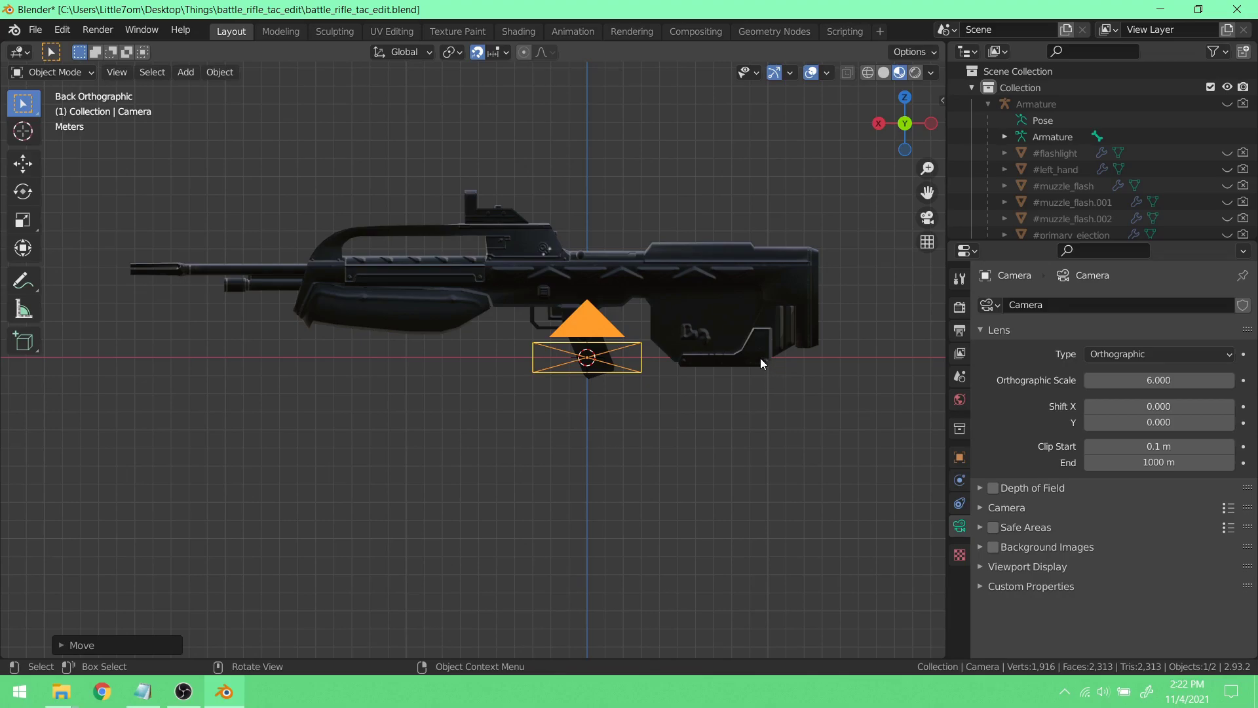
- Enable background images for the camera and load br_x3.png from the Desktop folder
left_click(993, 548)
left_click(982, 549)
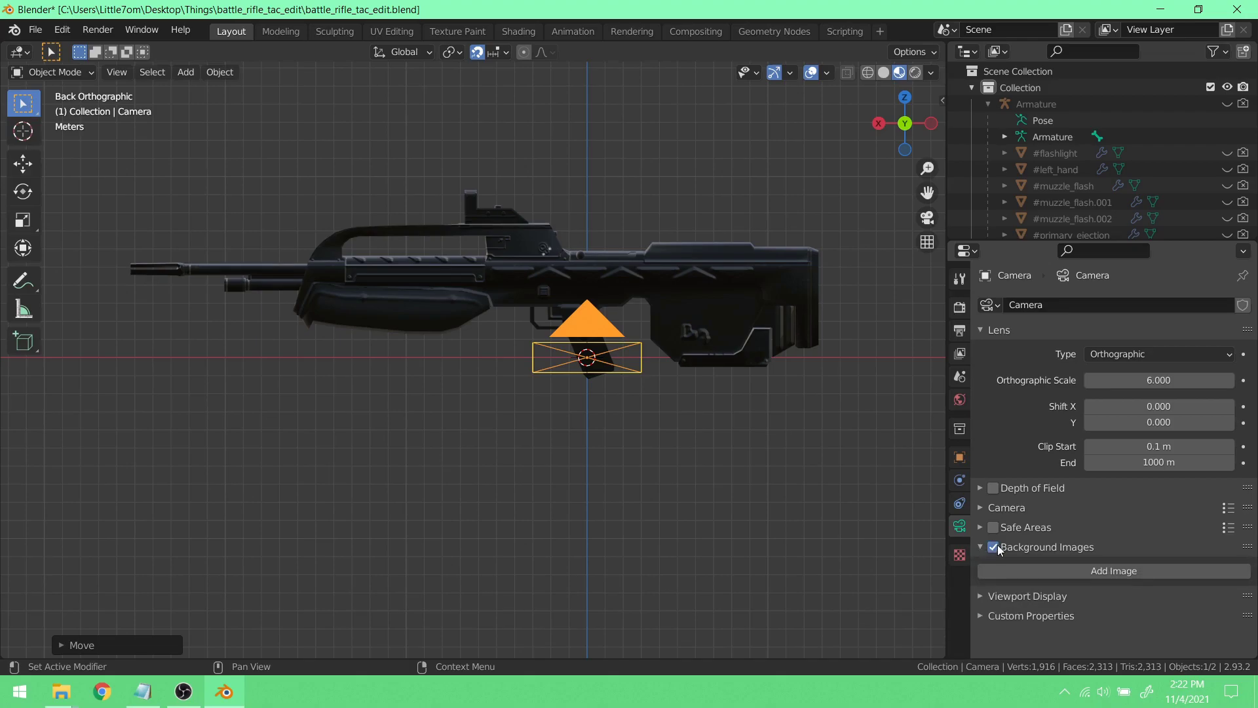
left_click(1044, 572)
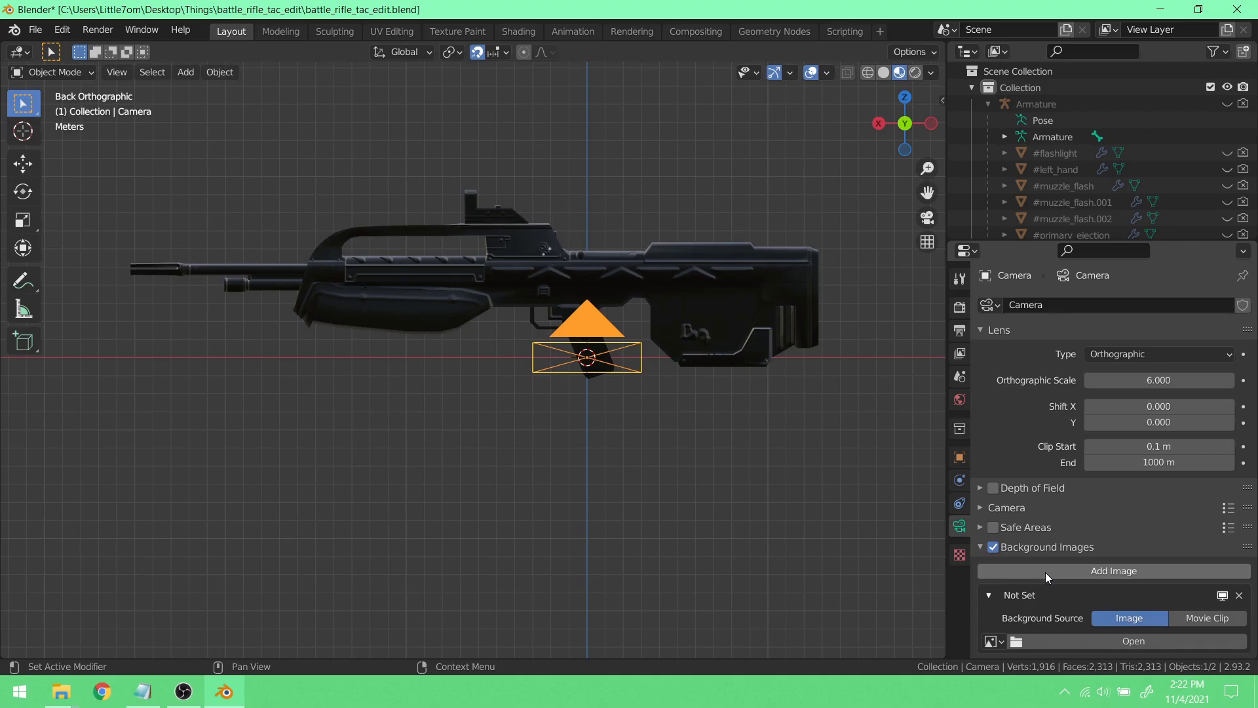
scroll(1054, 570, "down", 2)
left_click(1037, 600)
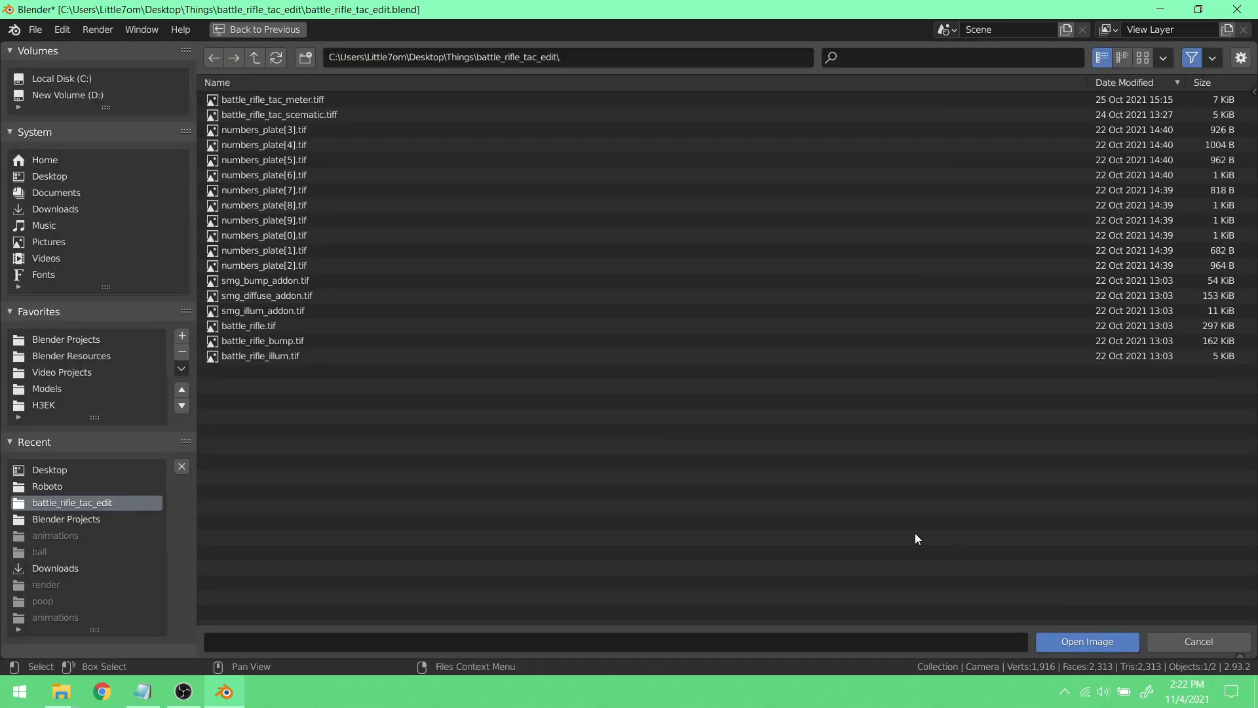
left_click(37, 177)
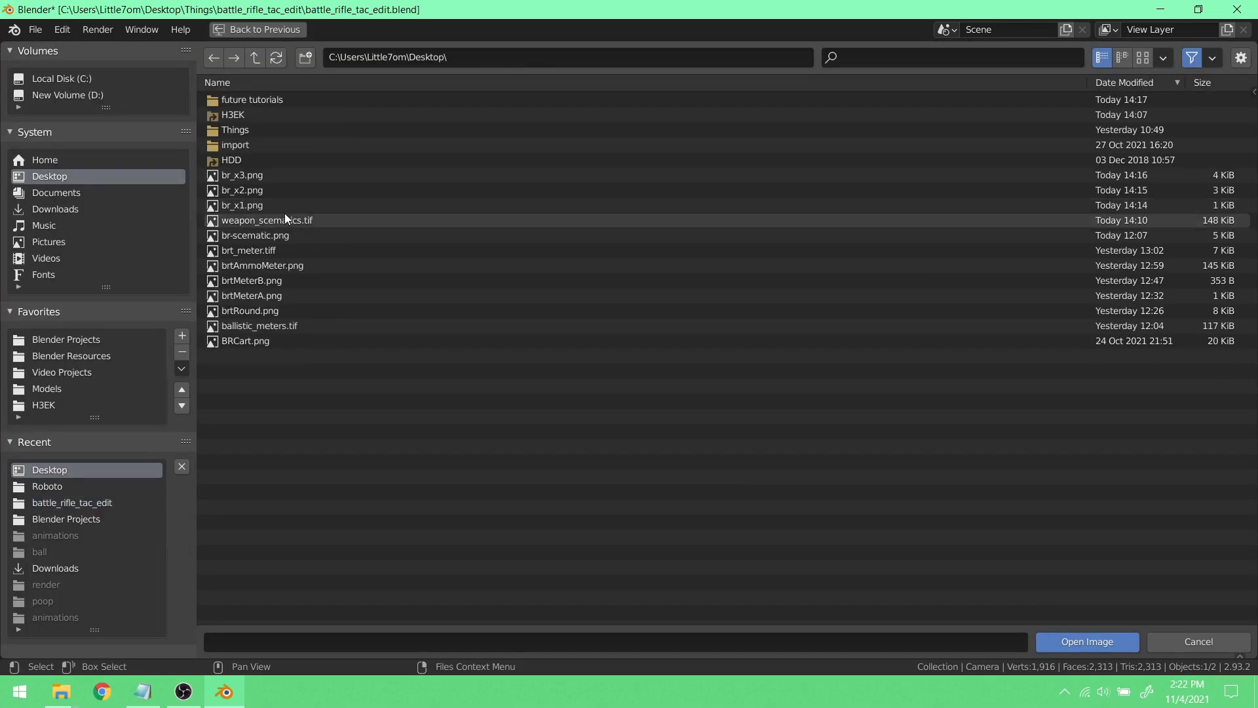
left_click(291, 177)
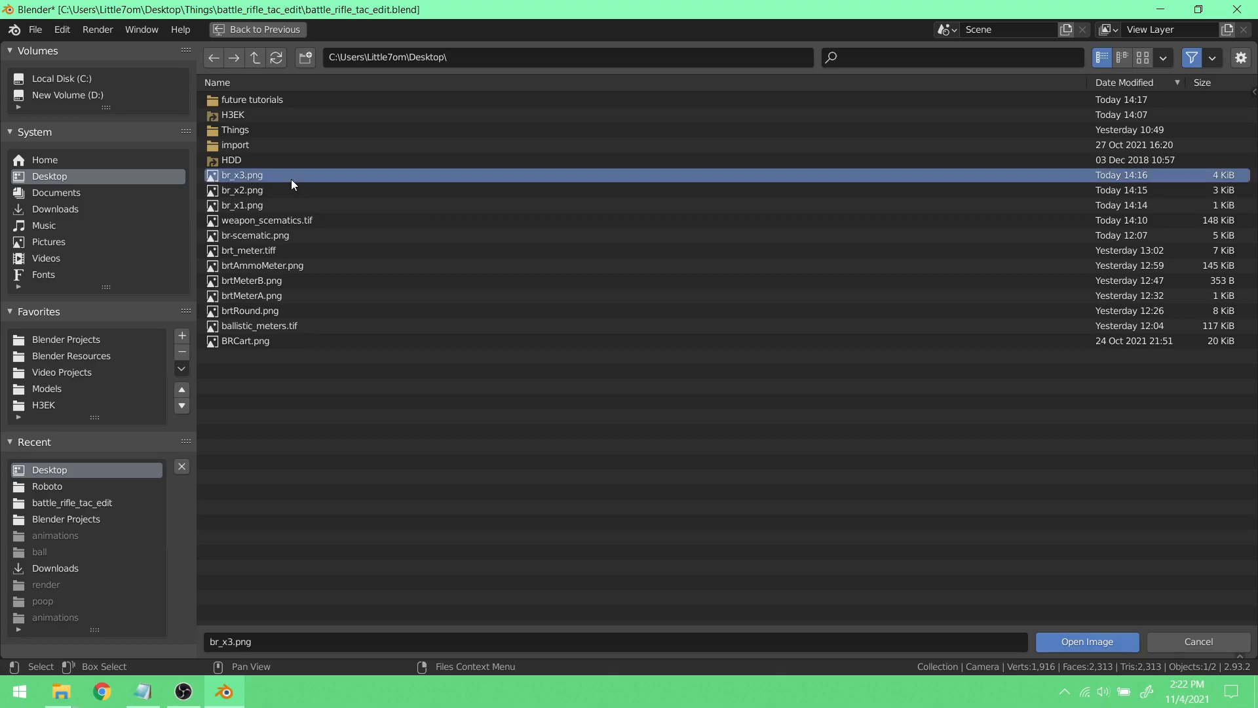
left_click(1063, 639)
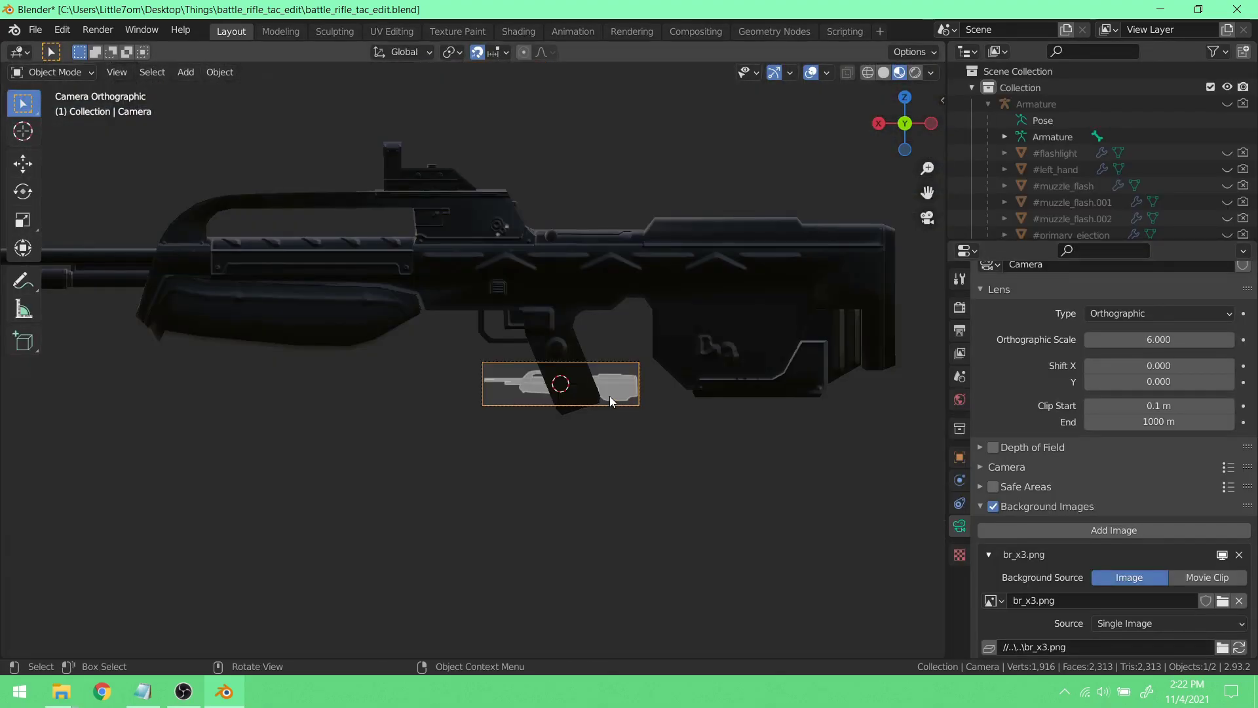
- Set the br_x3.png background image's depth to Front so it overlays the rifle in the camera view
scroll(610, 396, "up", 5)
scroll(1009, 534, "down", 4)
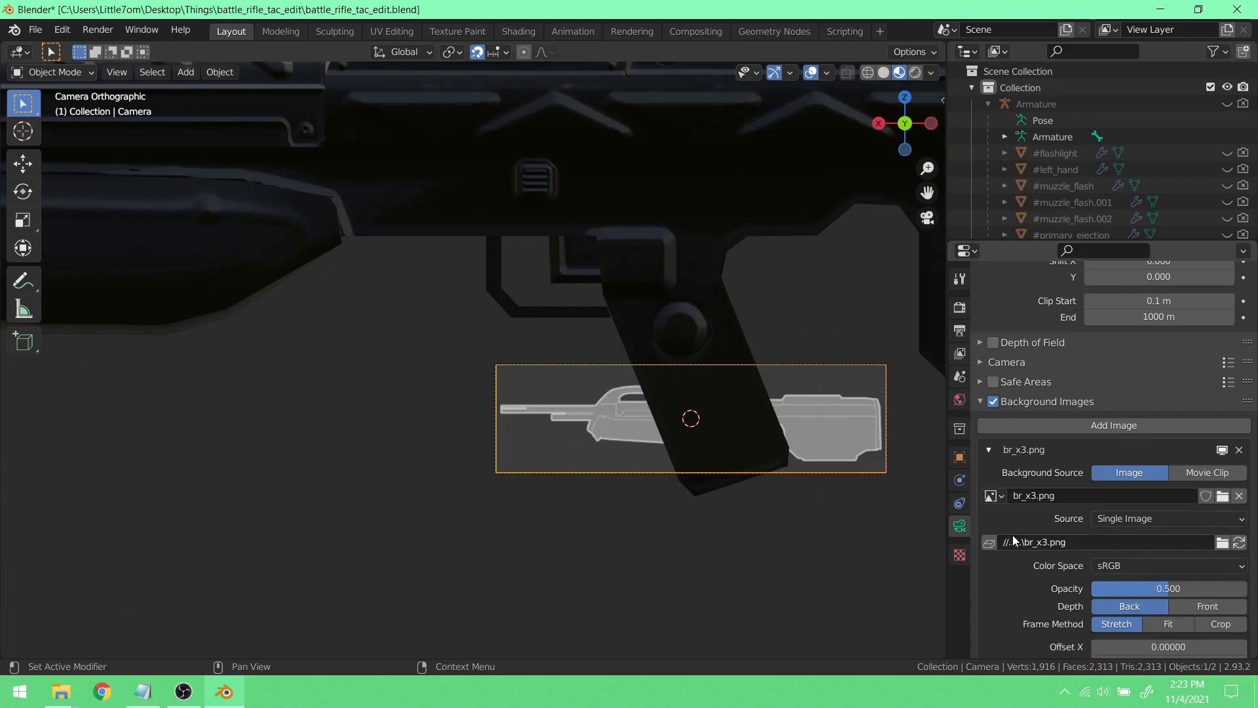
scroll(1013, 535, "down", 3)
scroll(706, 435, "down", 2, "ctrl")
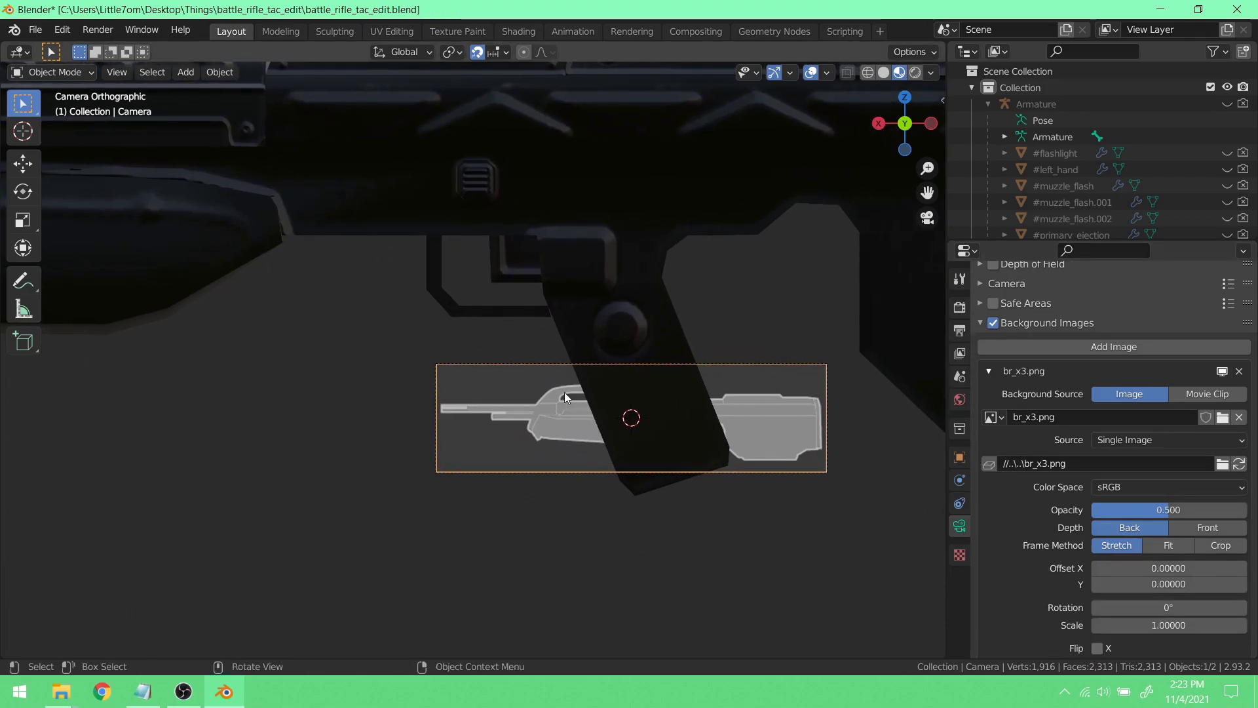
scroll(543, 427, "down", 5)
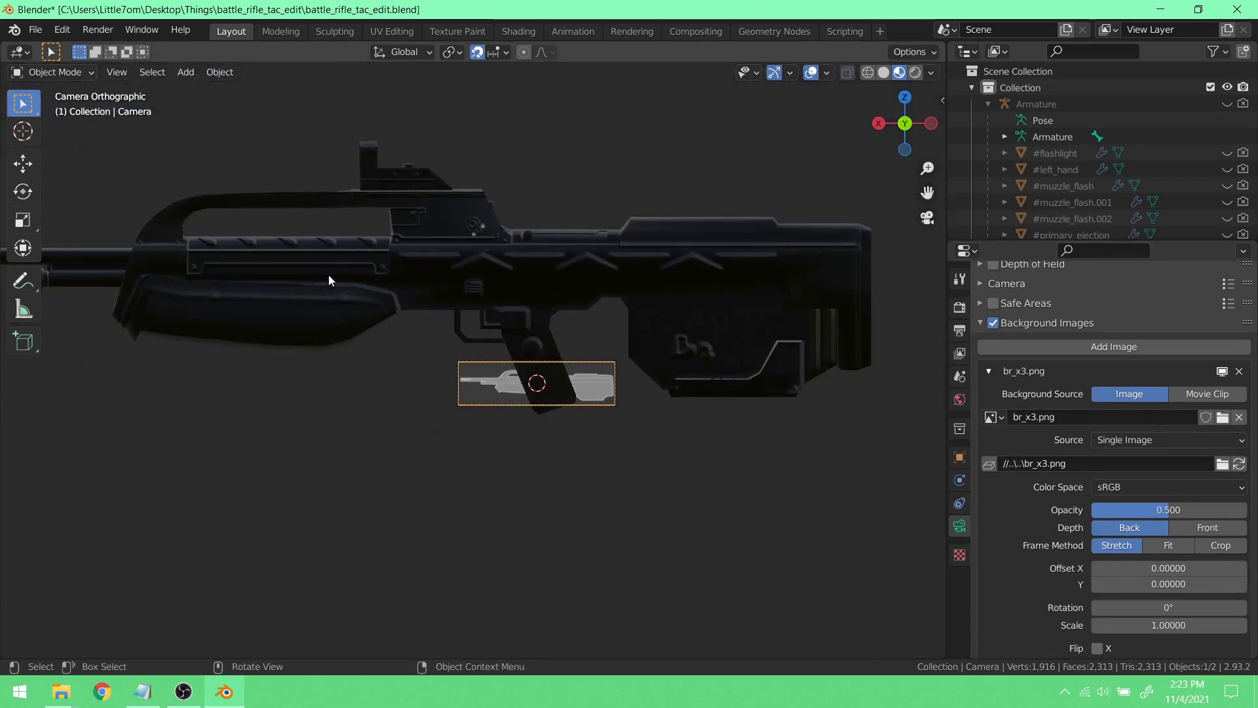
scroll(580, 419, "up", 5)
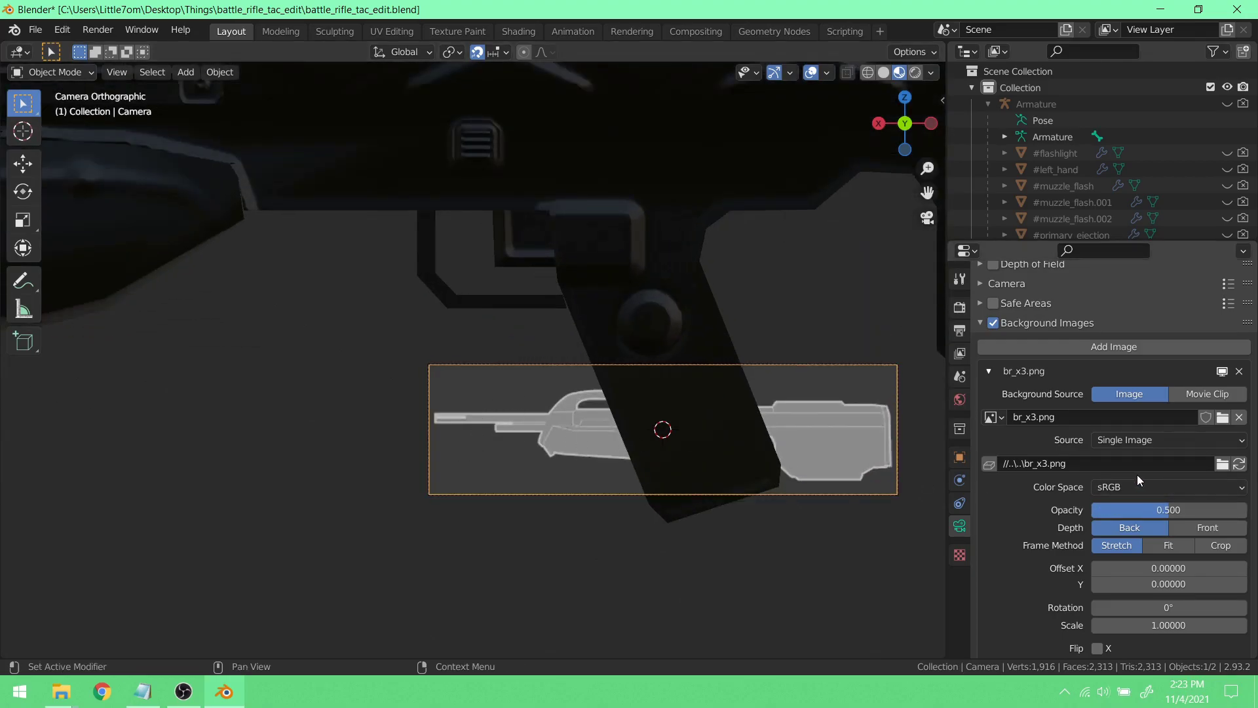
scroll(1138, 475, "down", 3)
scroll(1078, 485, "up", 2)
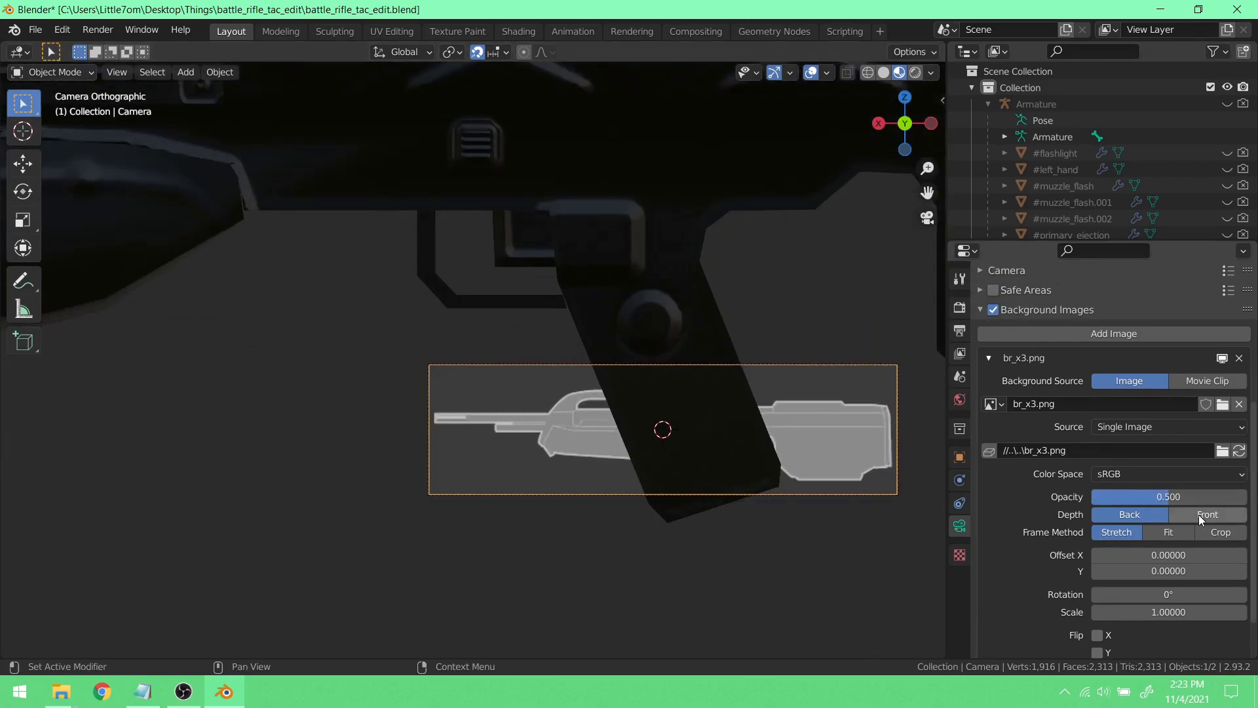
scroll(1068, 524, "down", 1)
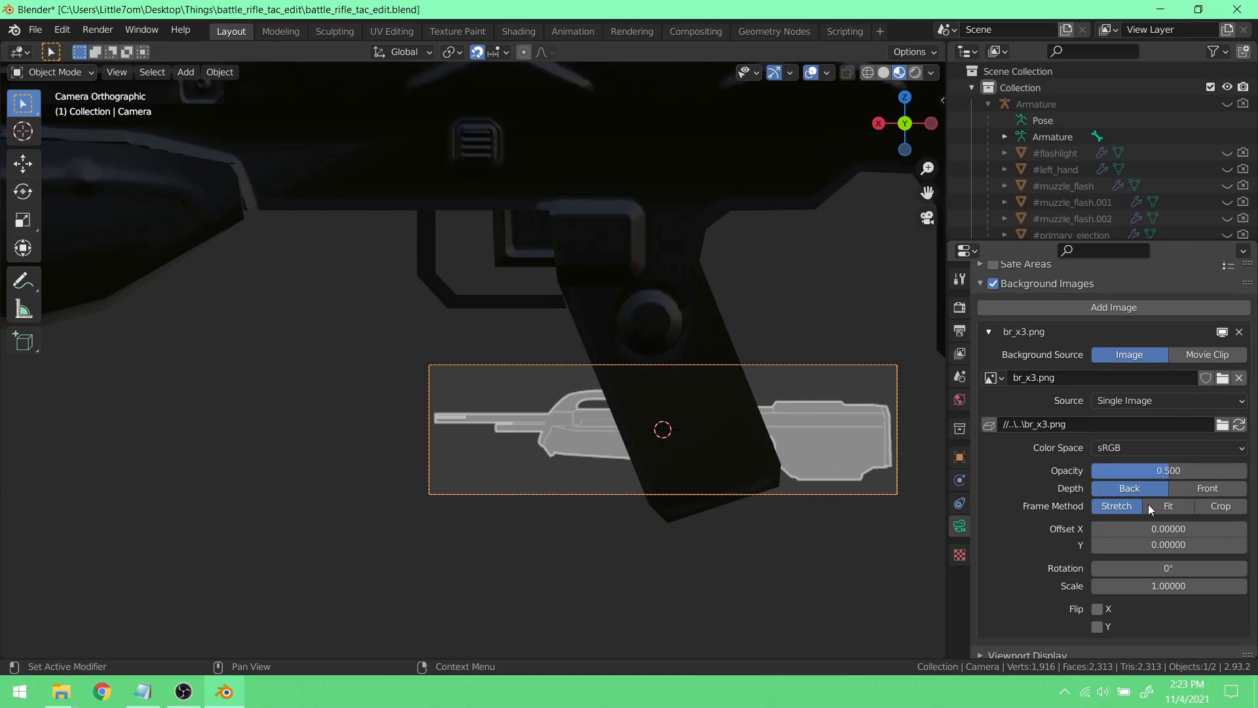
left_click(1206, 489)
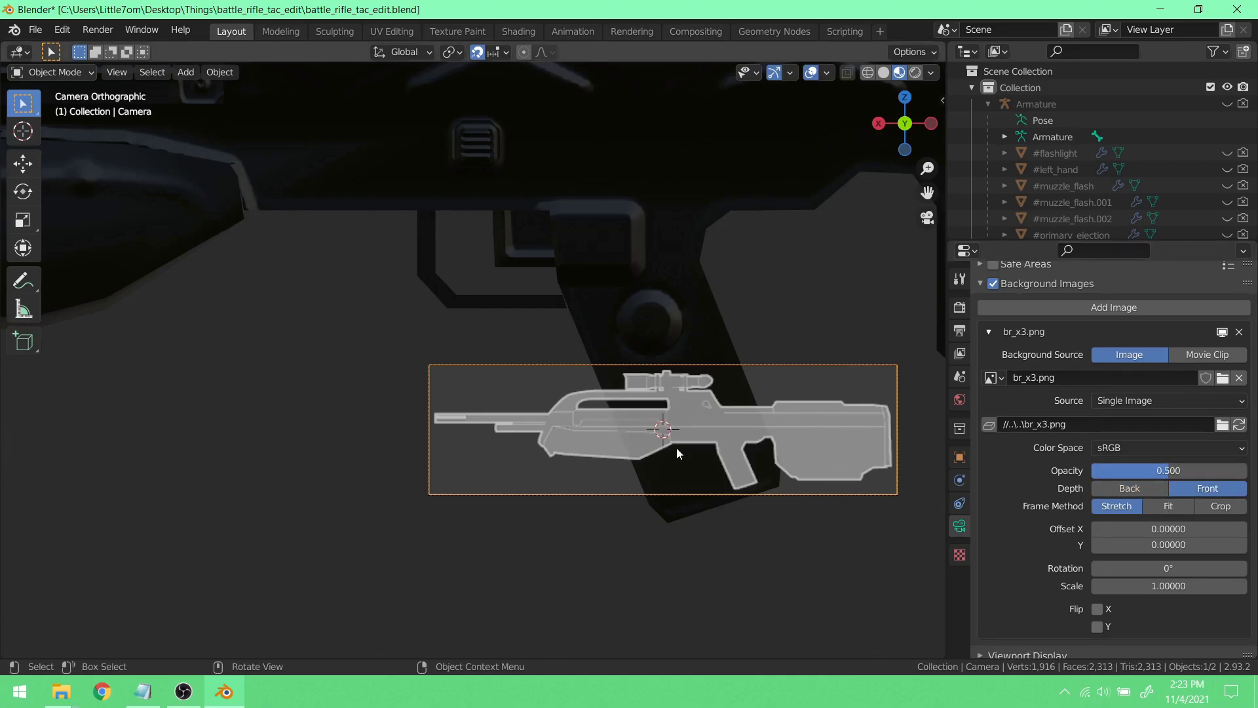
- Lower the br_x3.png background image's opacity to 0.111
scroll(694, 447, "down", 2)
middle_click_drag(694, 447, 666, 469, "shift")
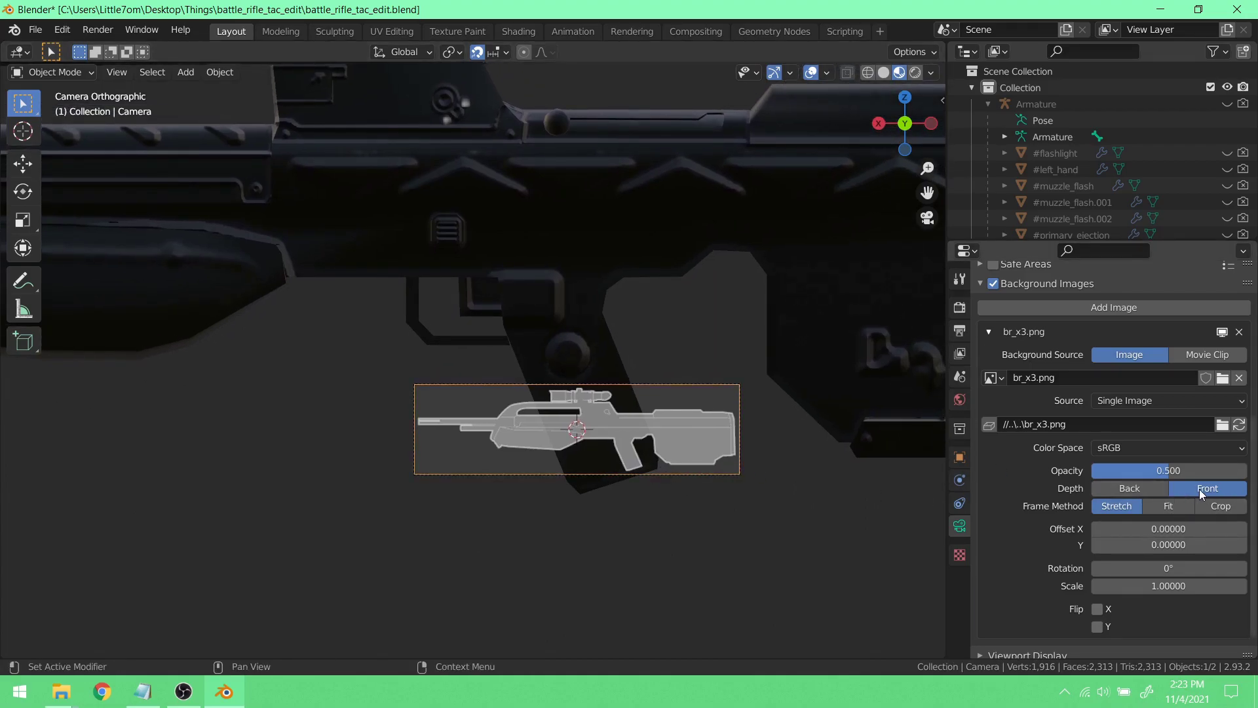
scroll(1088, 485, "up", 1)
left_click_drag(1173, 501, 1107, 501)
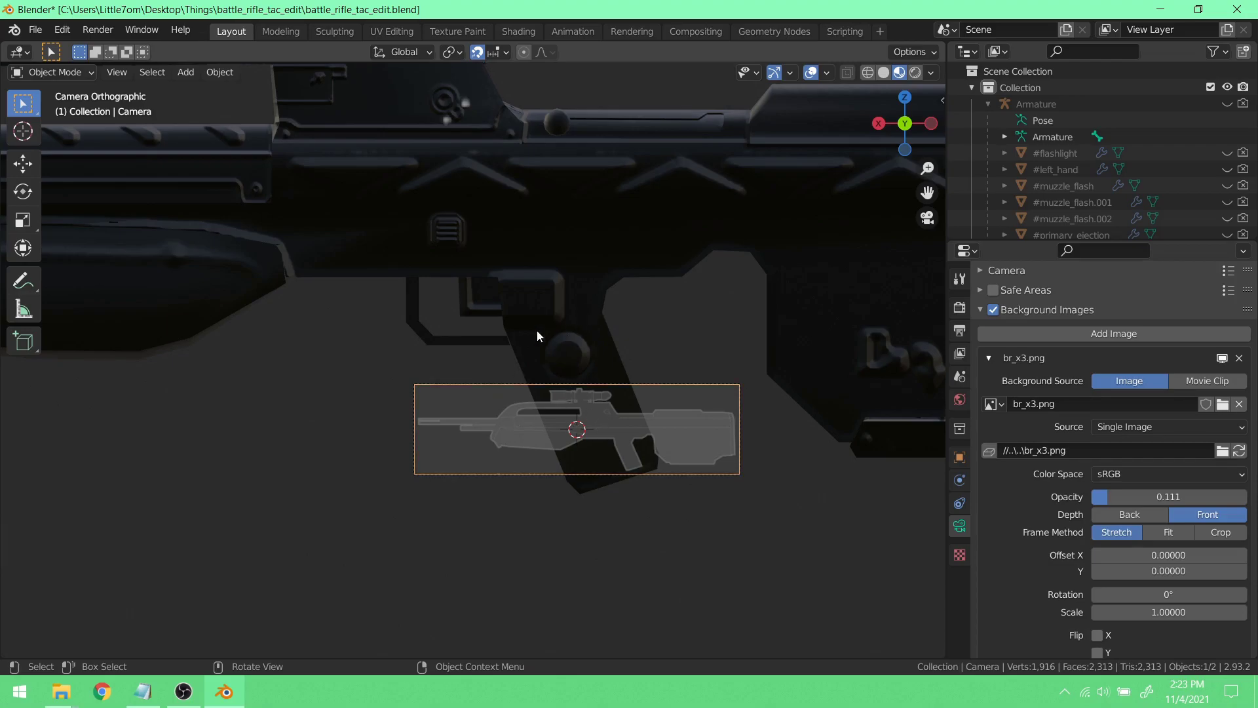
scroll(544, 333, "down", 3)
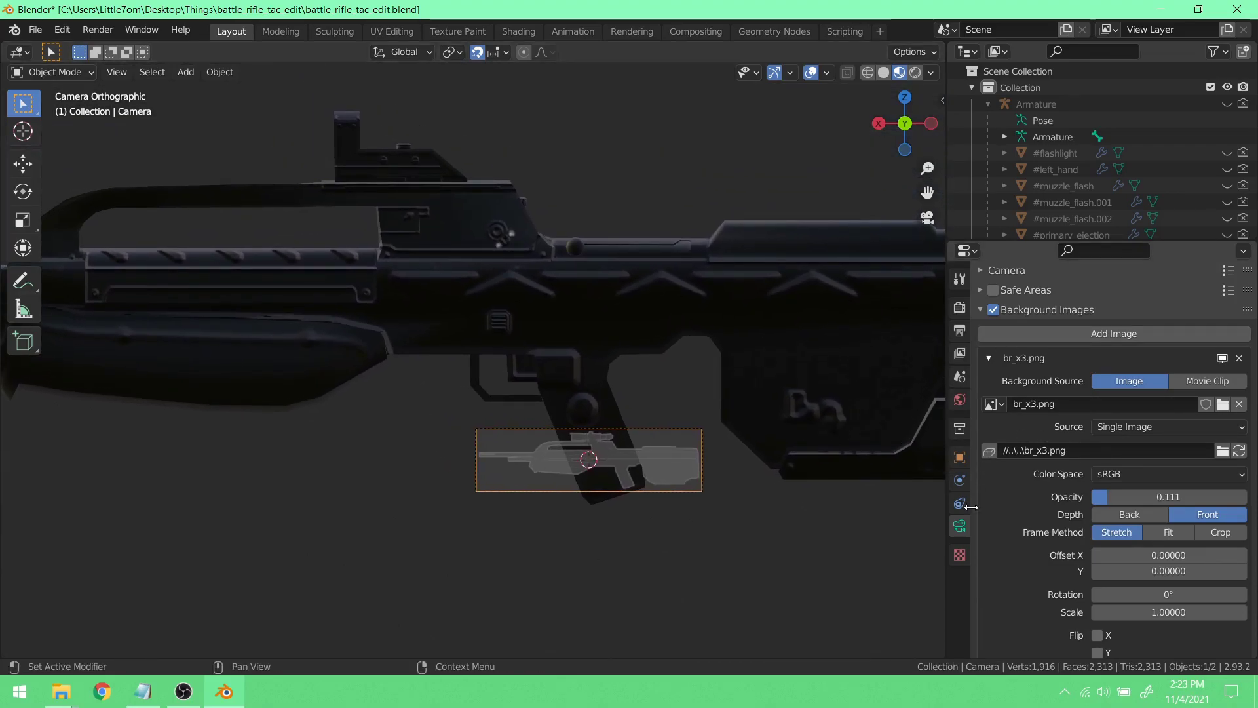
scroll(583, 469, "down", 2)
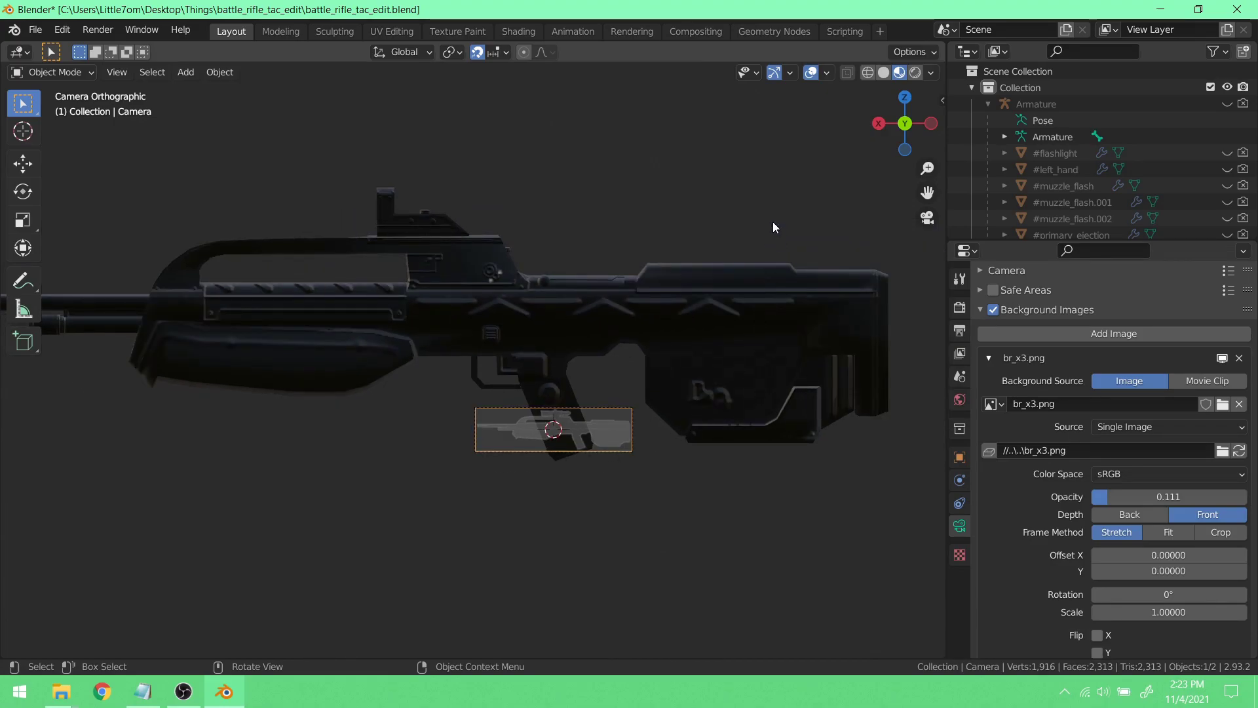
left_click(476, 53)
key("g")
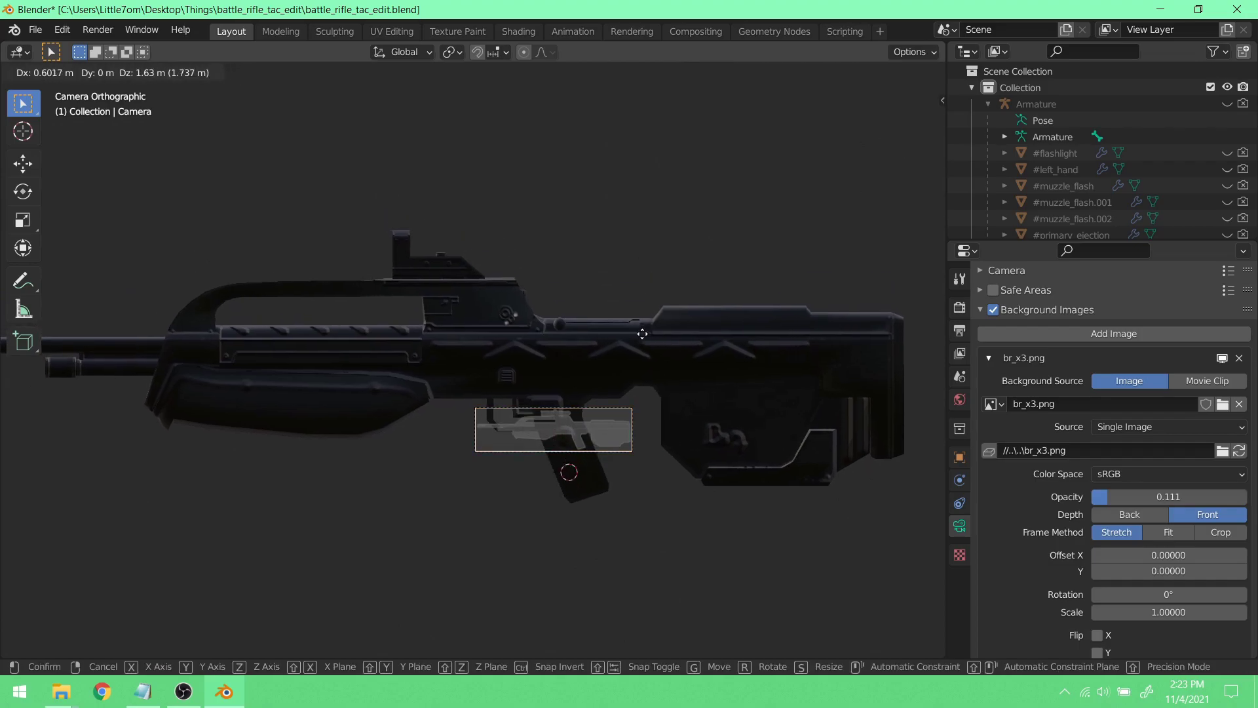
left_click(573, 220)
left_click(478, 54)
key("g")
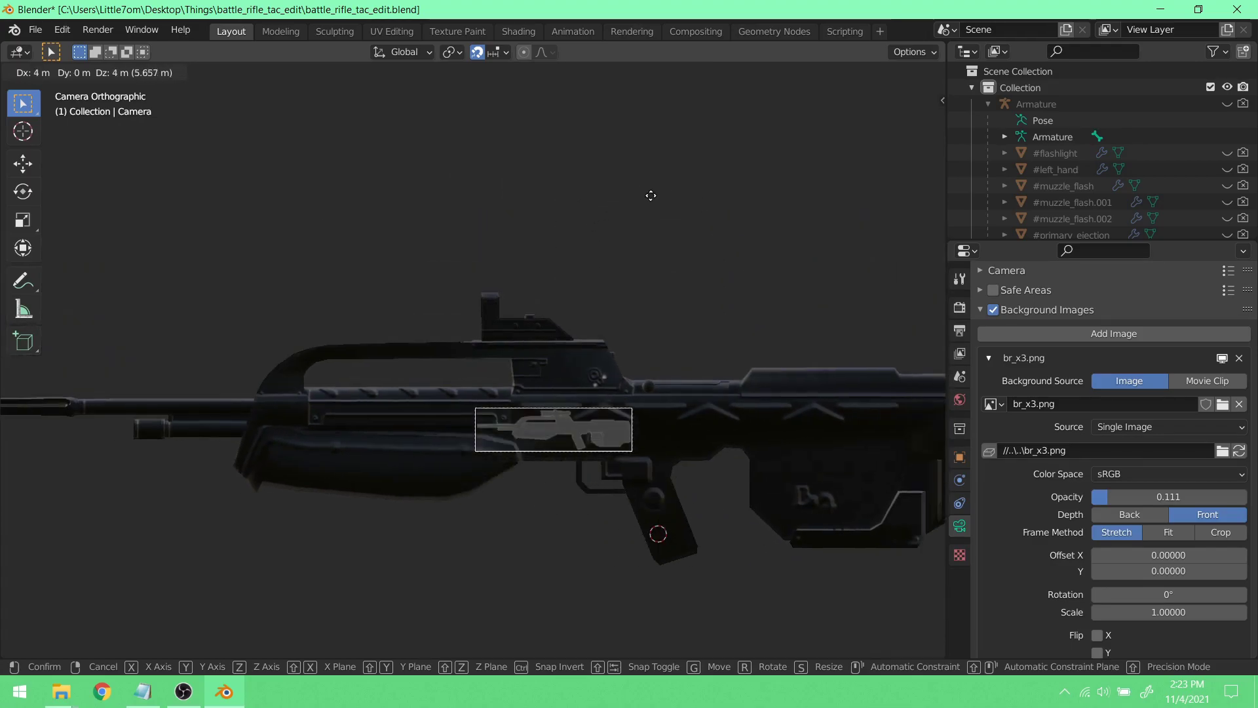
left_click(665, 242)
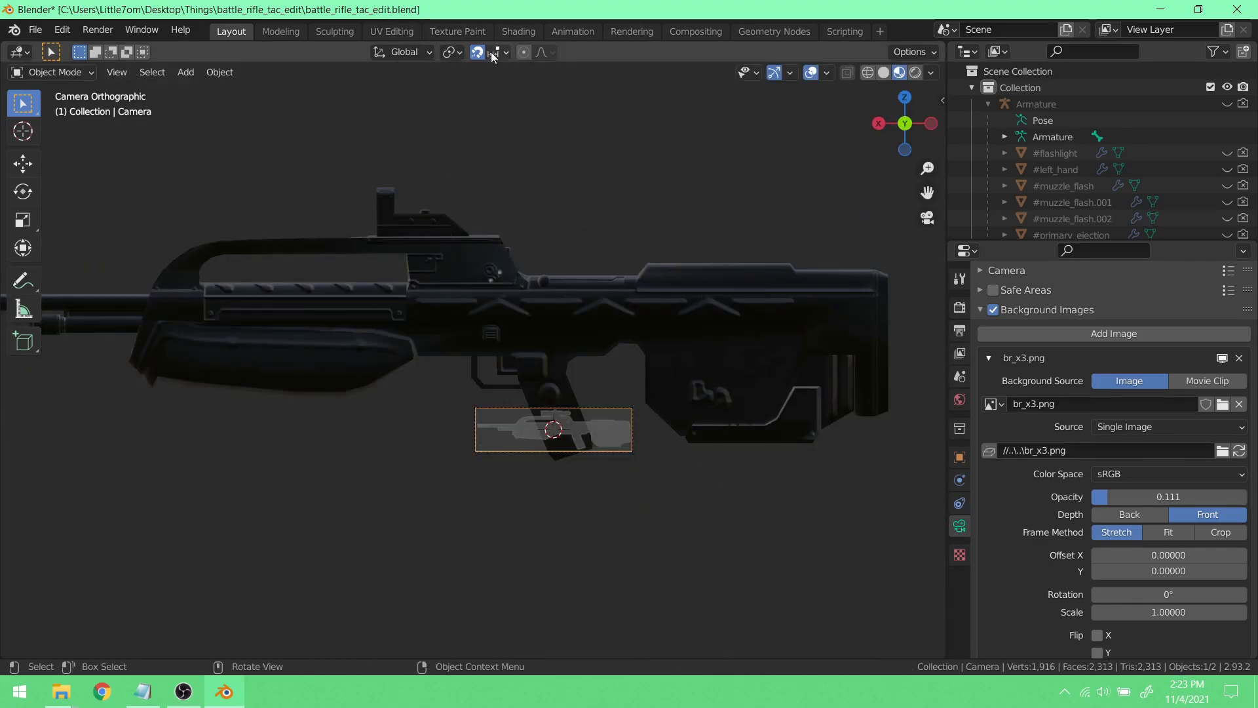
- With snapping disabled, move the camera so its frame lies over the rifle's body above the trigger
key("g")
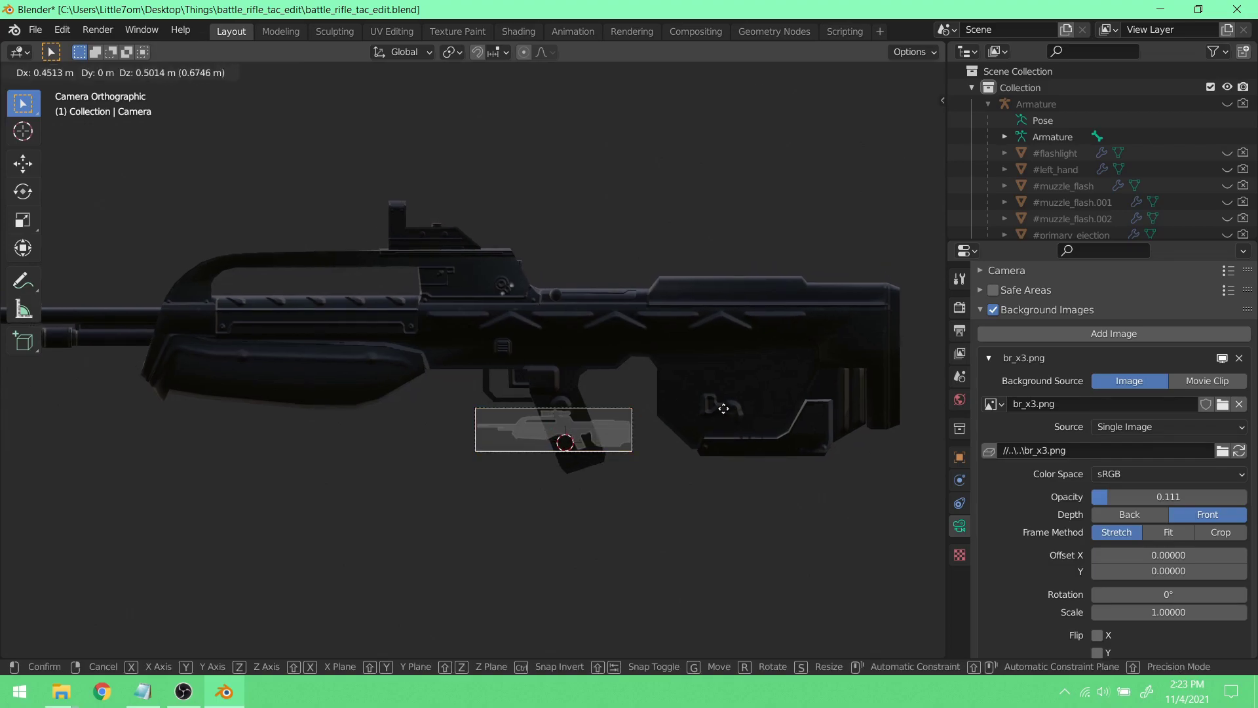
left_click(664, 329)
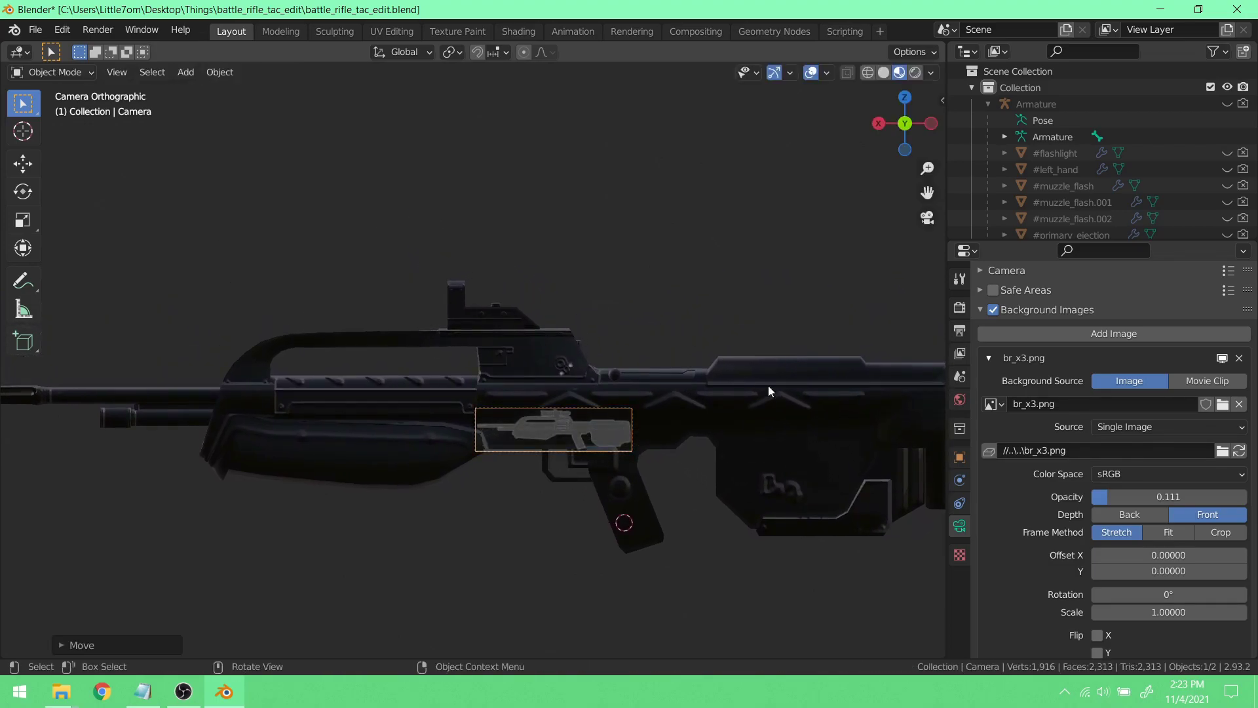
- Raise the camera's orthographic scale to 38.7 and move the camera so the rifle lines up with the br_x3.png overlay
scroll(1049, 488, "up", 5)
scroll(1079, 473, "up", 2)
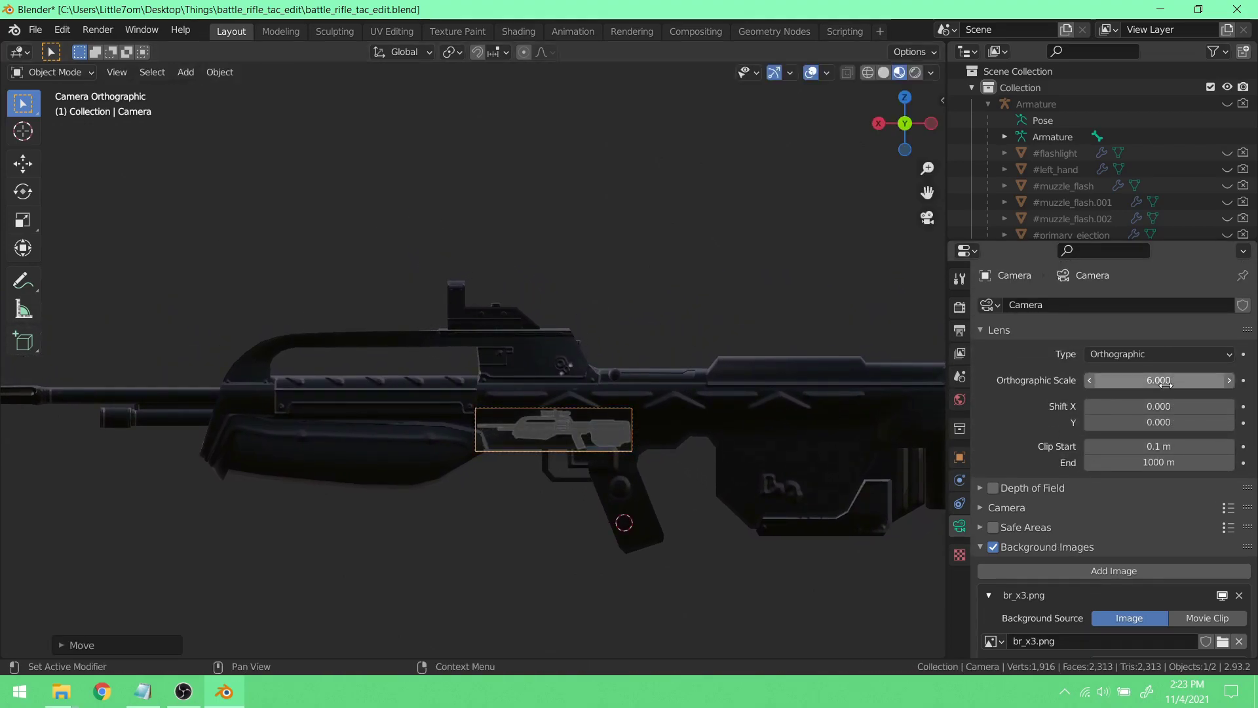
left_click_drag(1147, 380, 1161, 380)
scroll(753, 504, "up", 1)
scroll(679, 402, "up", 4)
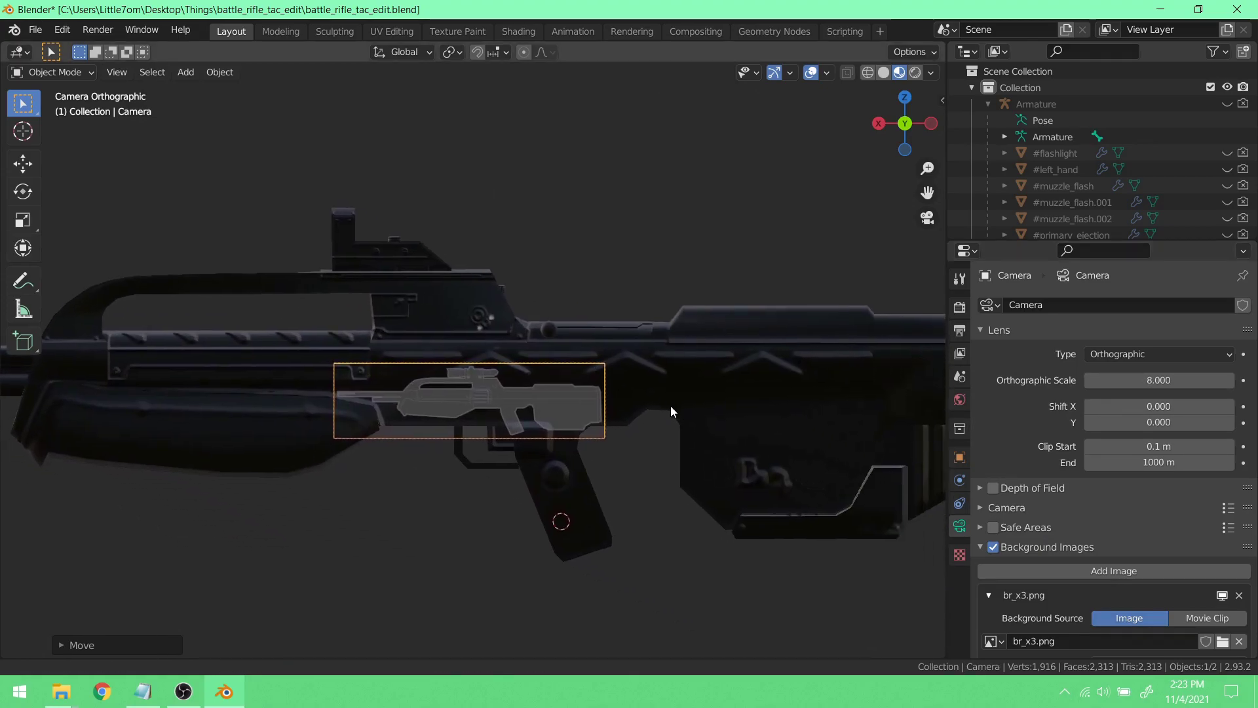
left_click_drag(1198, 382, 1241, 382)
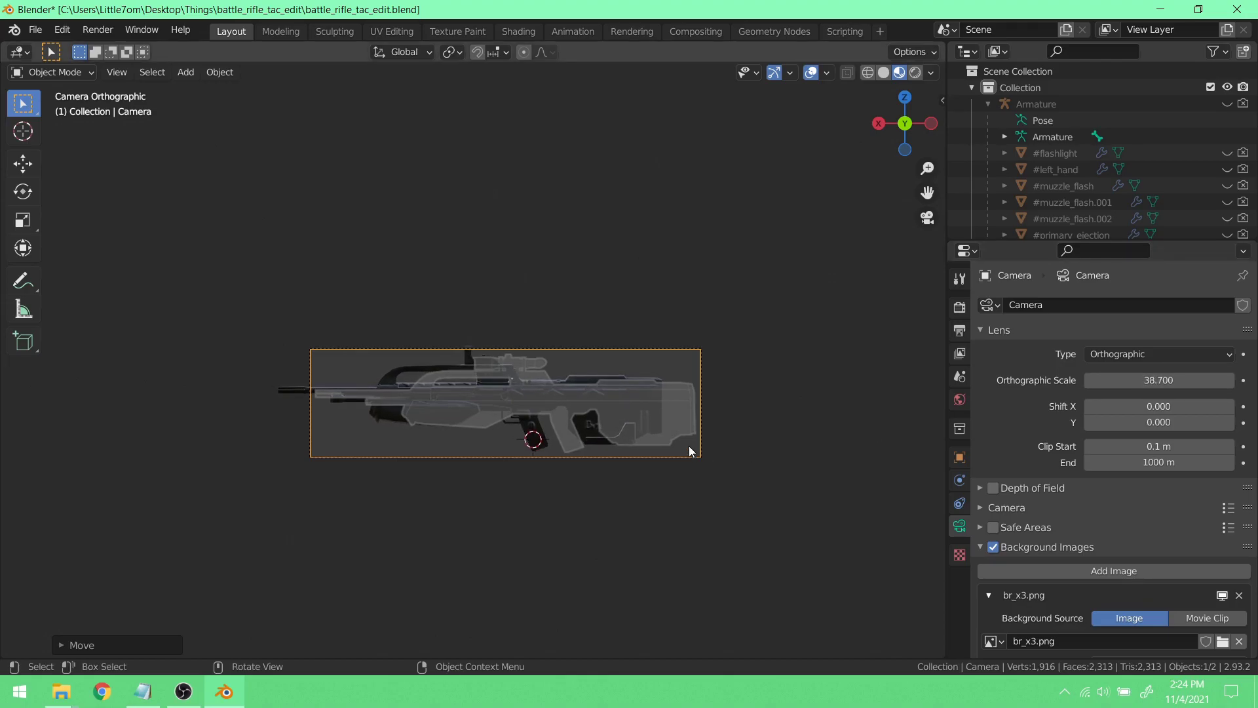
key("g")
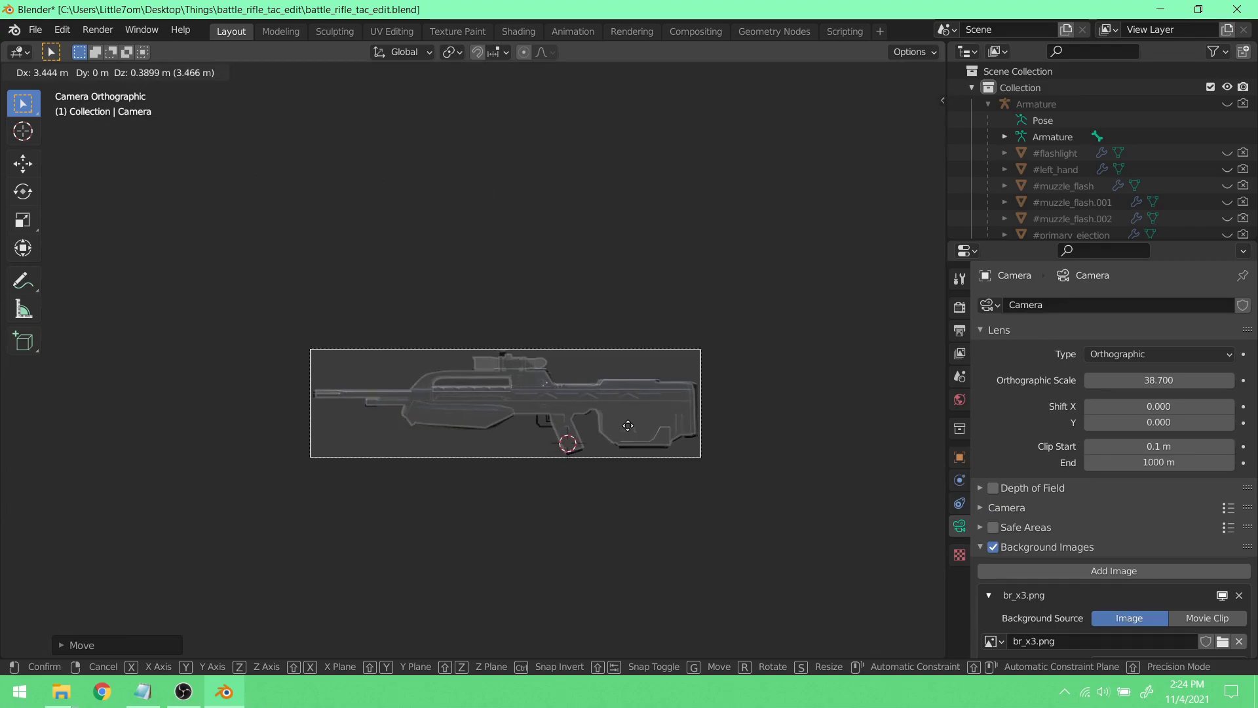
left_click(629, 426)
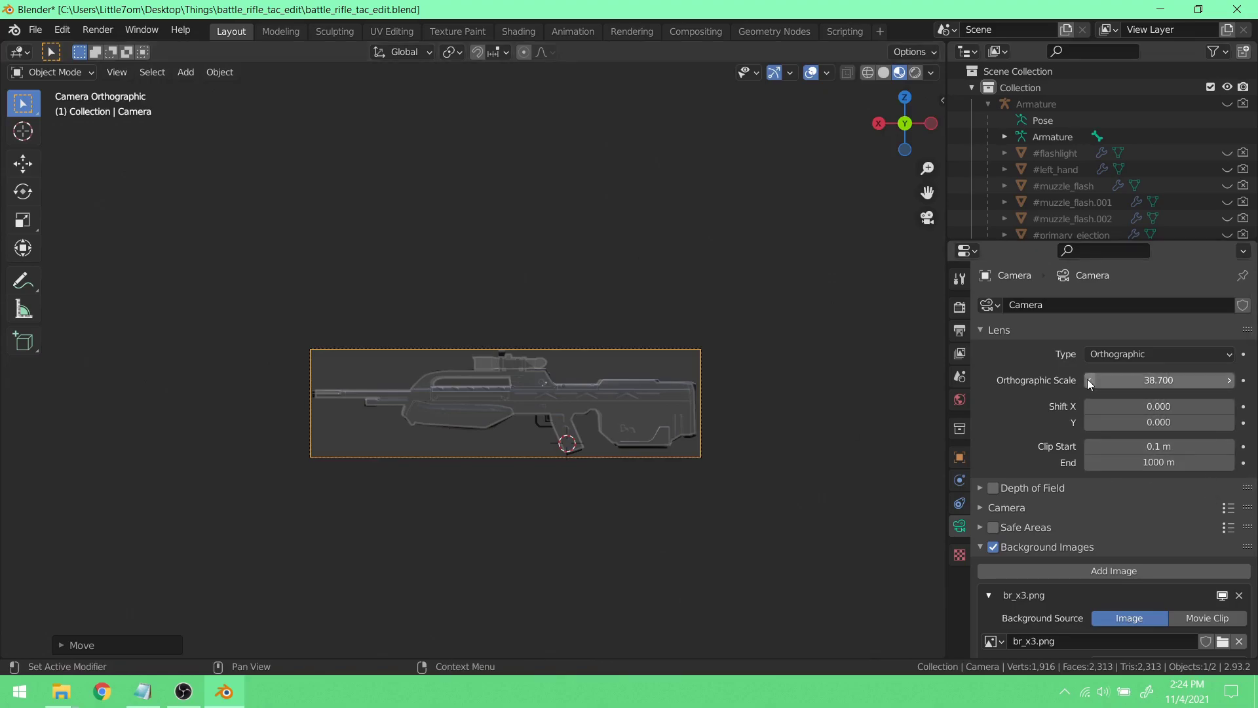
- Set the camera's orthographic scale to 39
left_click(1115, 380)
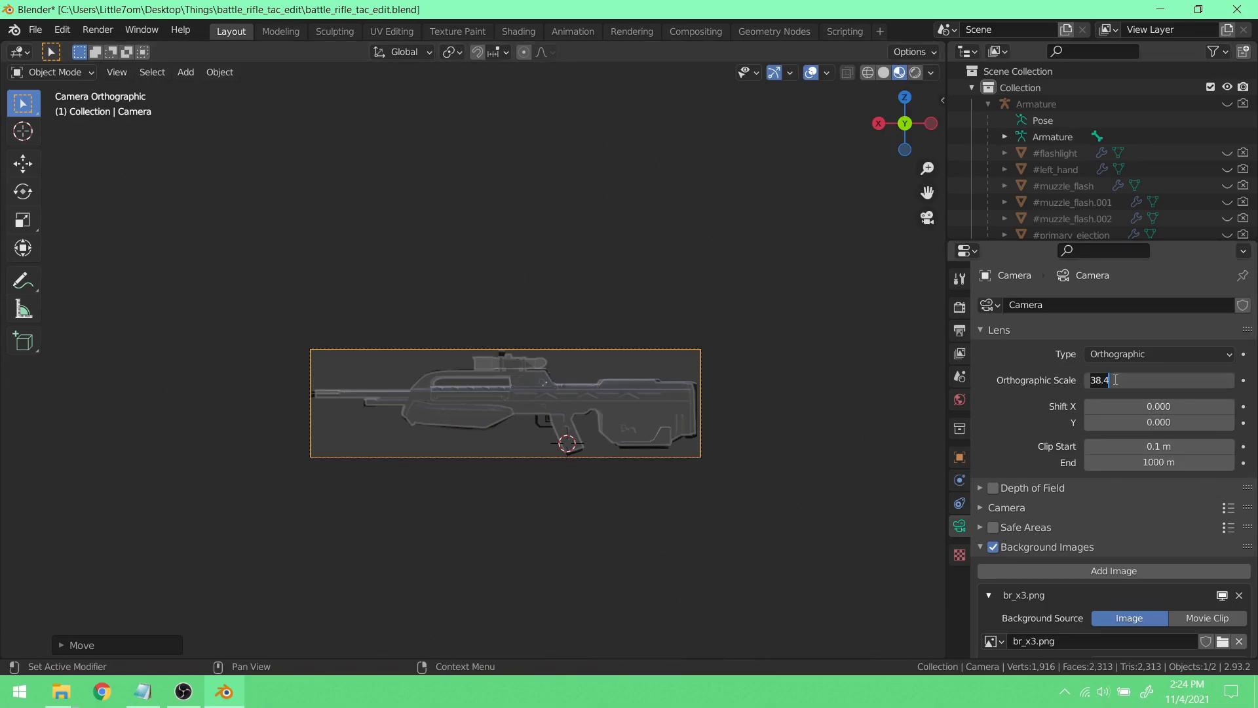
type("39")
key("Return")
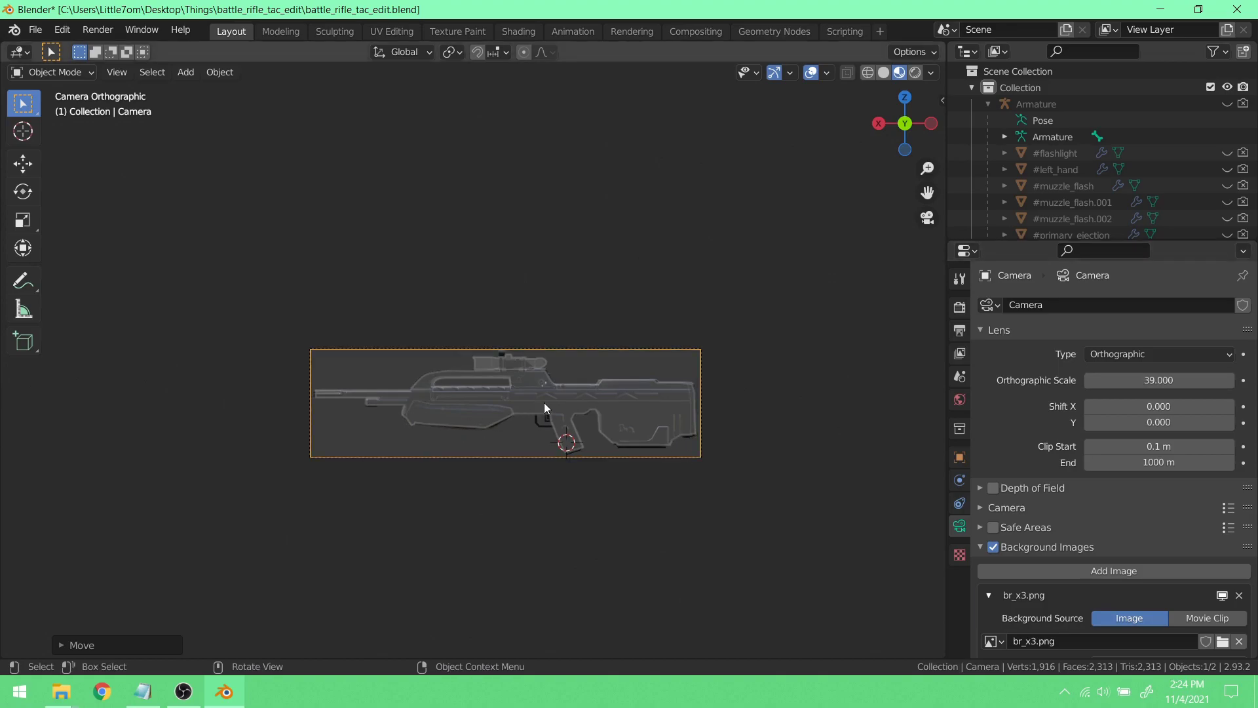
- Set the camera's orthographic scale to 40 and nudge the camera to realign the rifle with the overlay
scroll(587, 413, "up", 8)
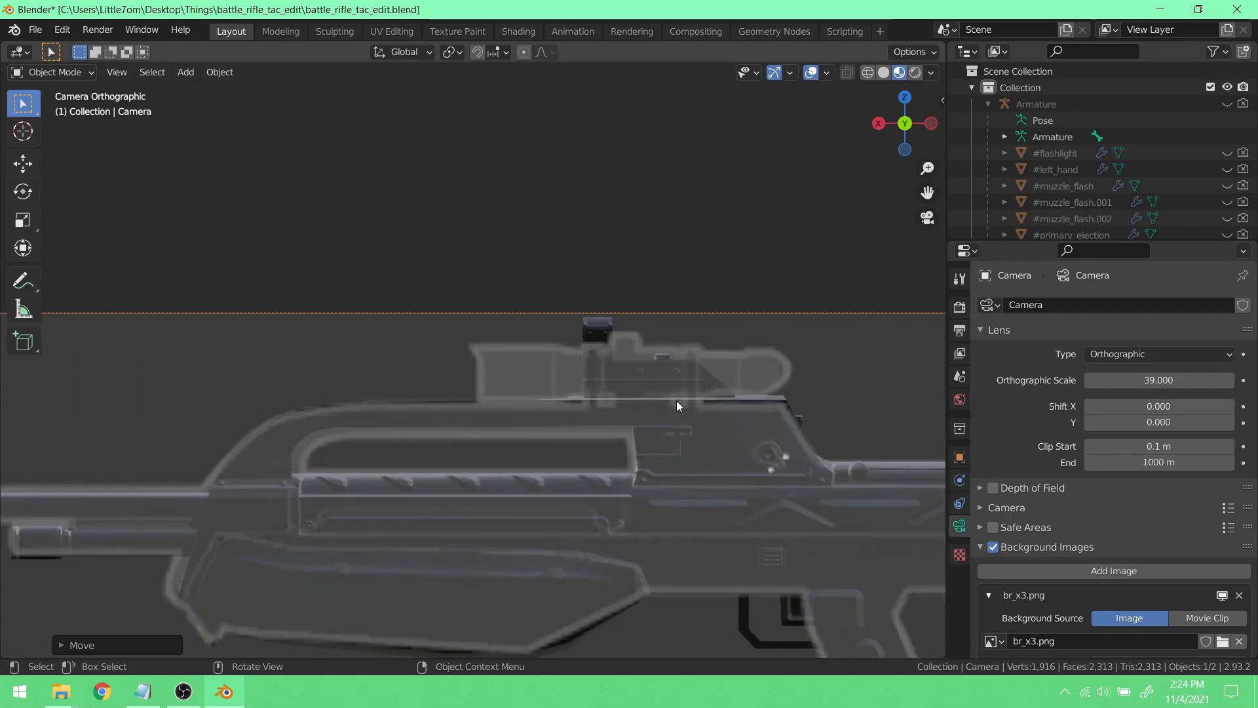
scroll(676, 400, "down", 4)
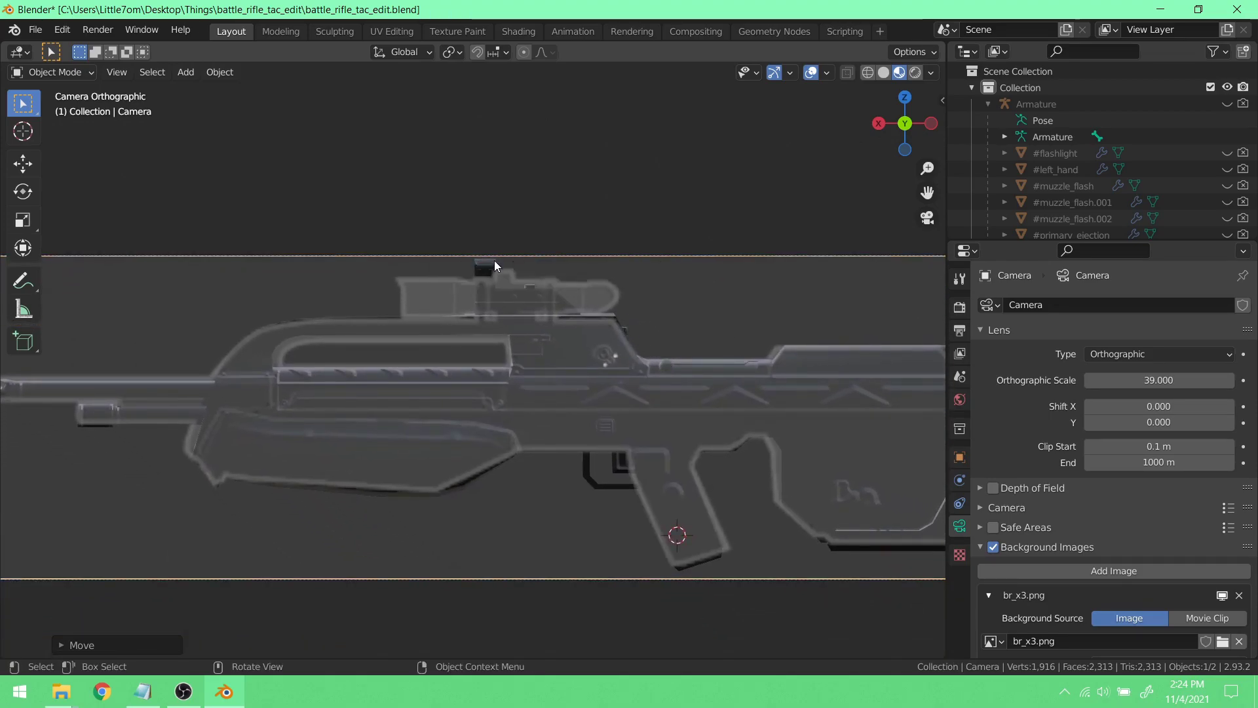
scroll(481, 261, "up", 4)
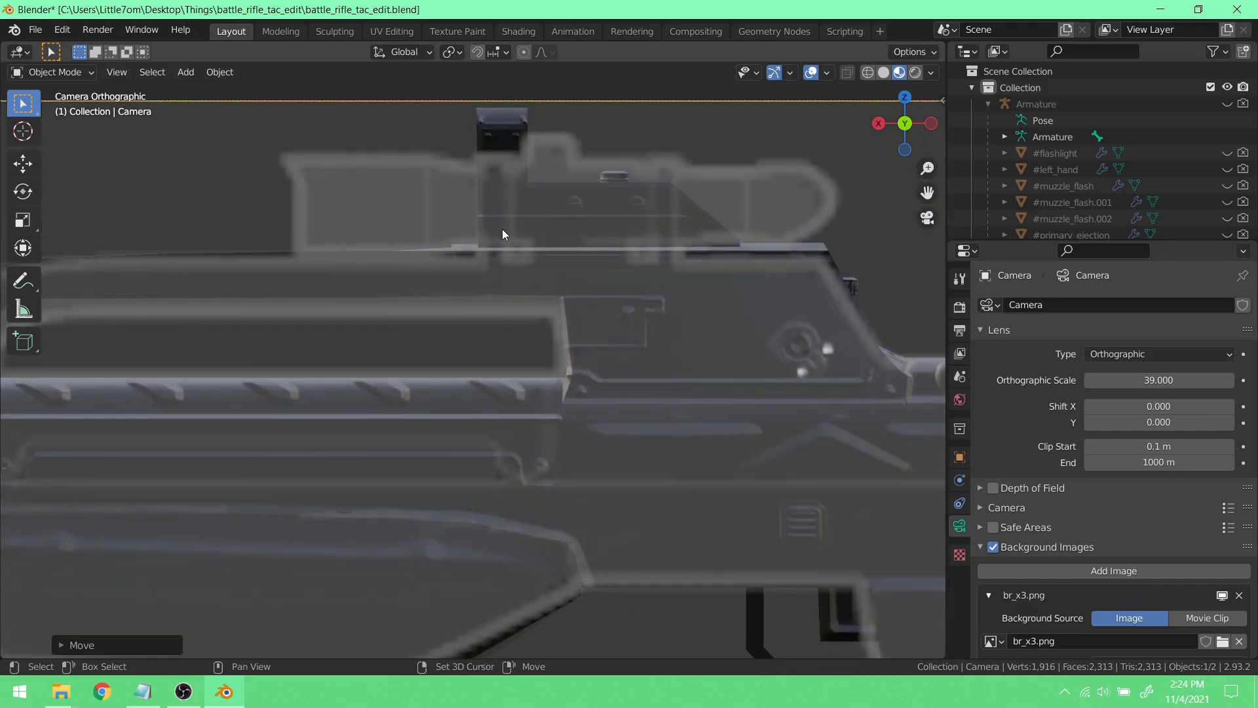
scroll(502, 230, "up", 3, "shift")
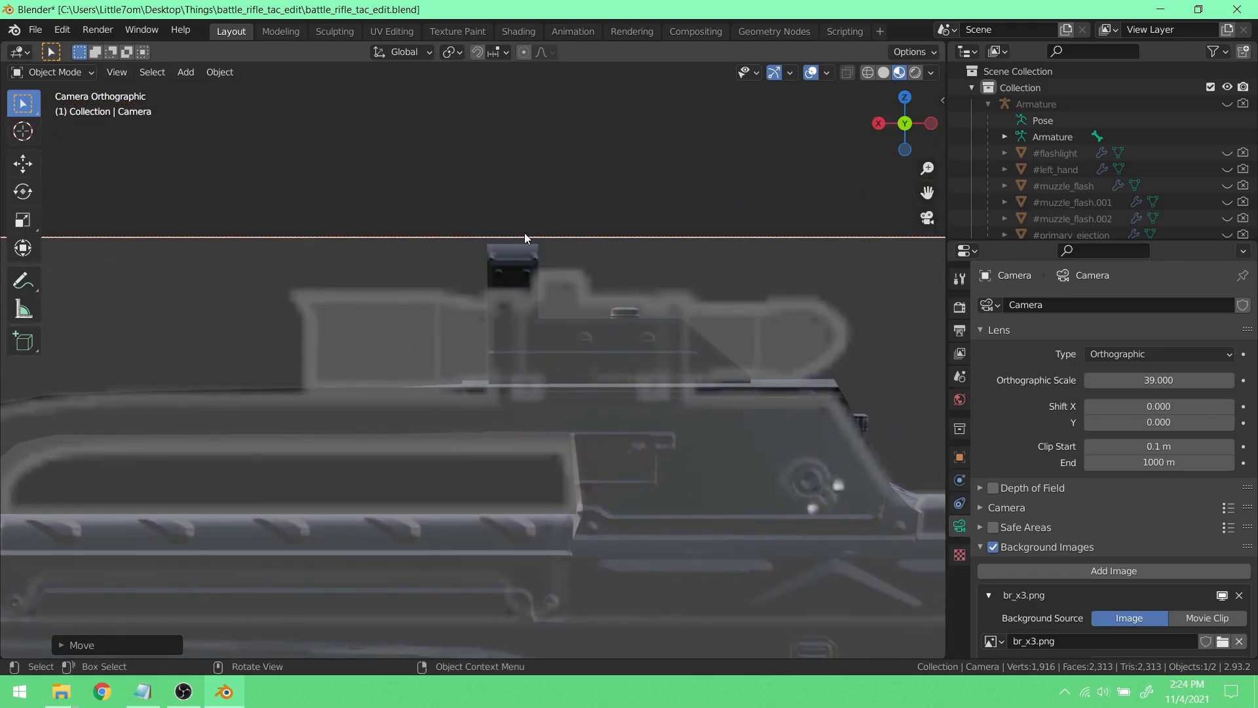
scroll(564, 361, "down", 3)
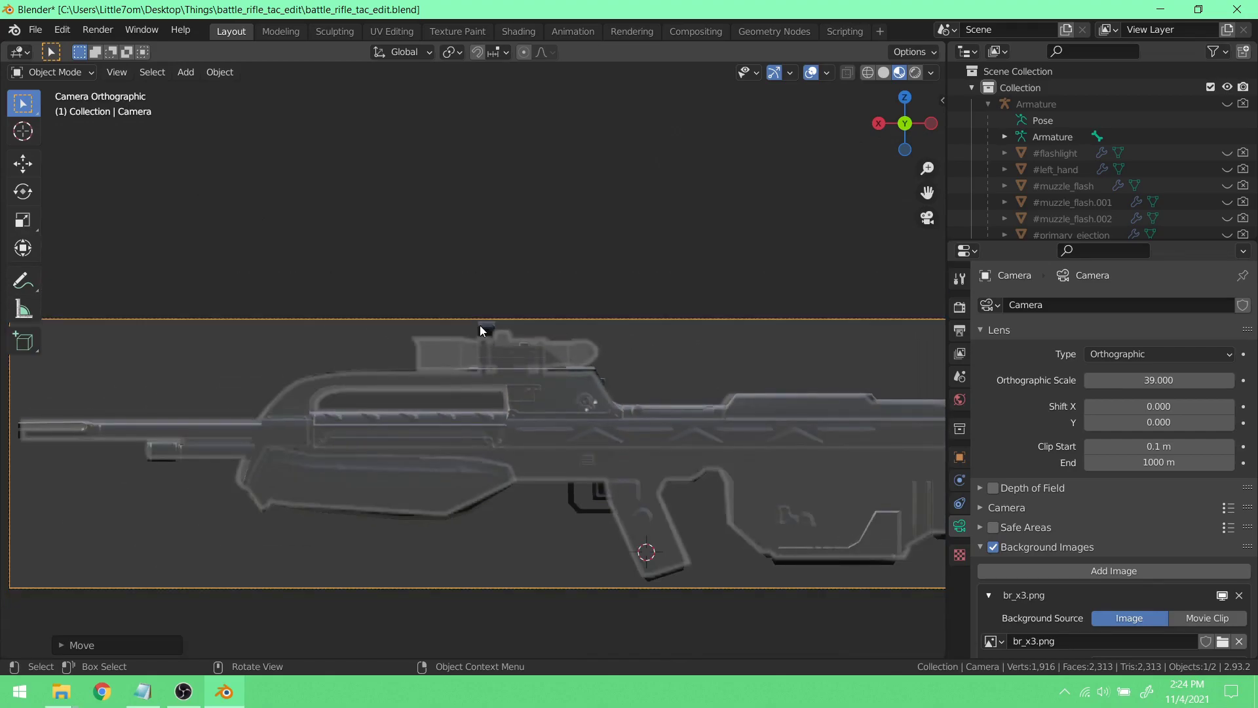
scroll(597, 387, "down", 1)
scroll(656, 400, "down", 1)
left_click(1160, 380)
type("40")
key("Return")
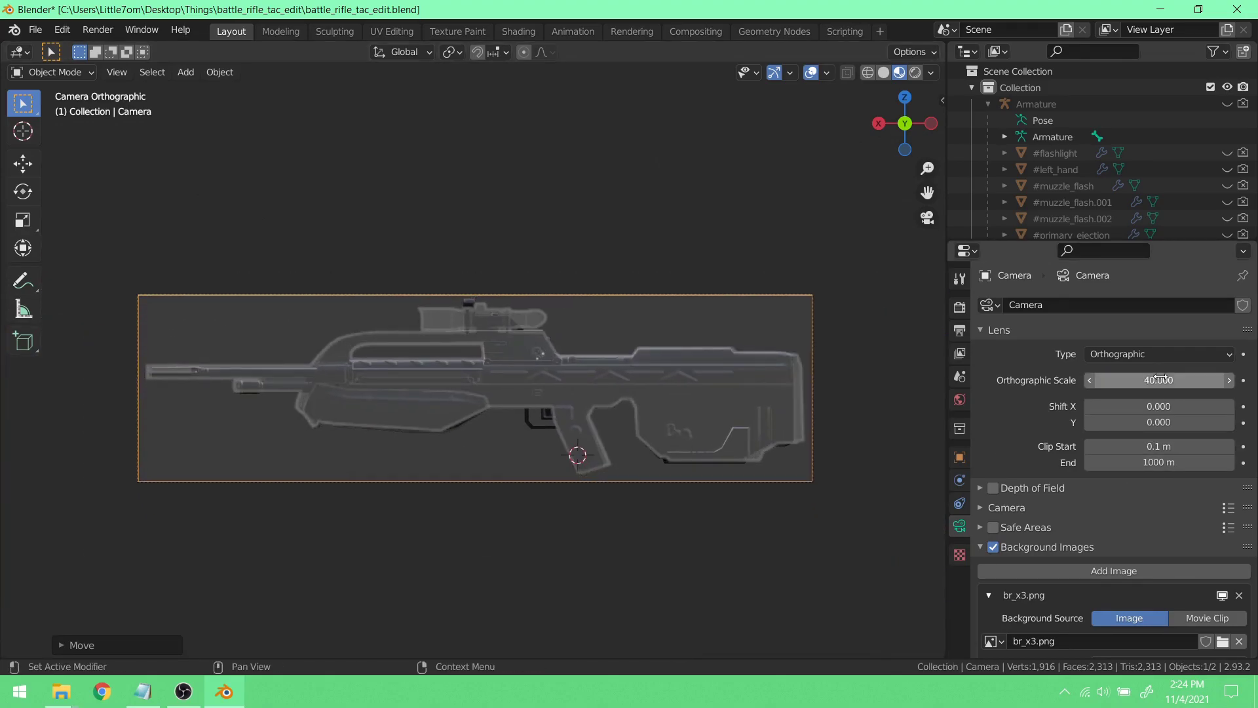
key("g")
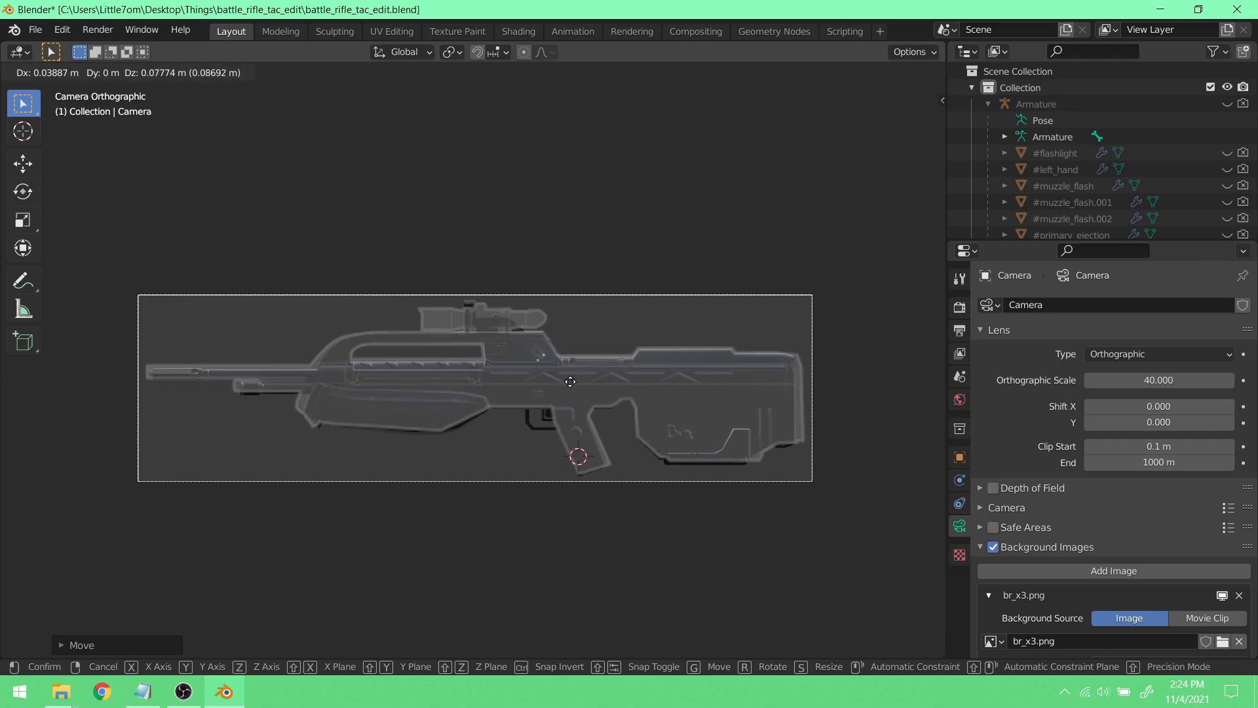
left_click(570, 380)
- Set the camera's orthographic scale to 42 and shift the camera slightly to recentre the rifle in the overlay
left_click(1175, 380)
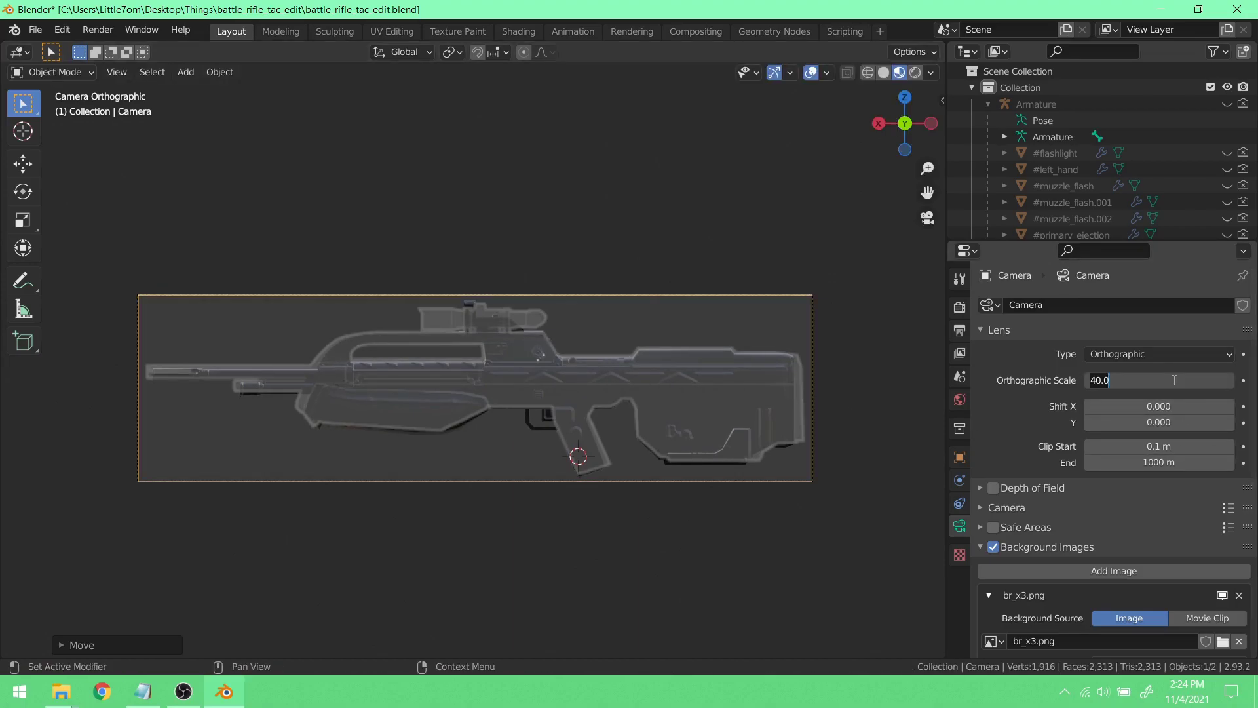
type("42")
key("Return")
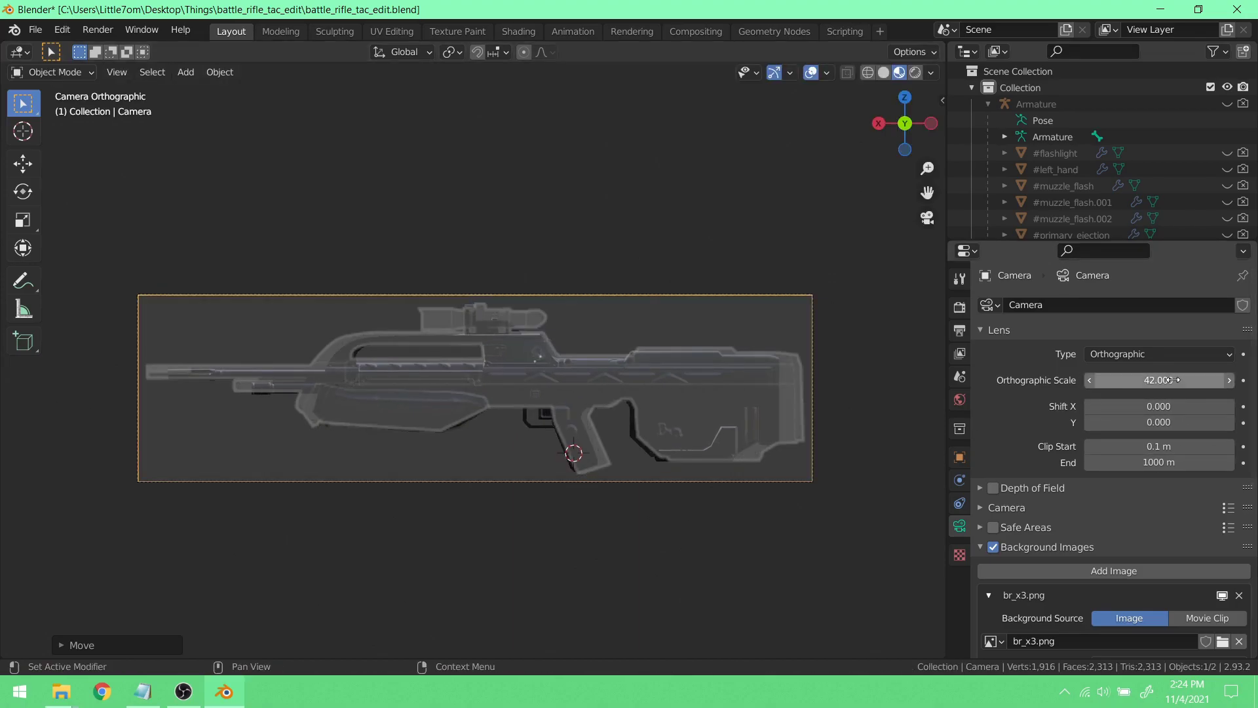
key("g")
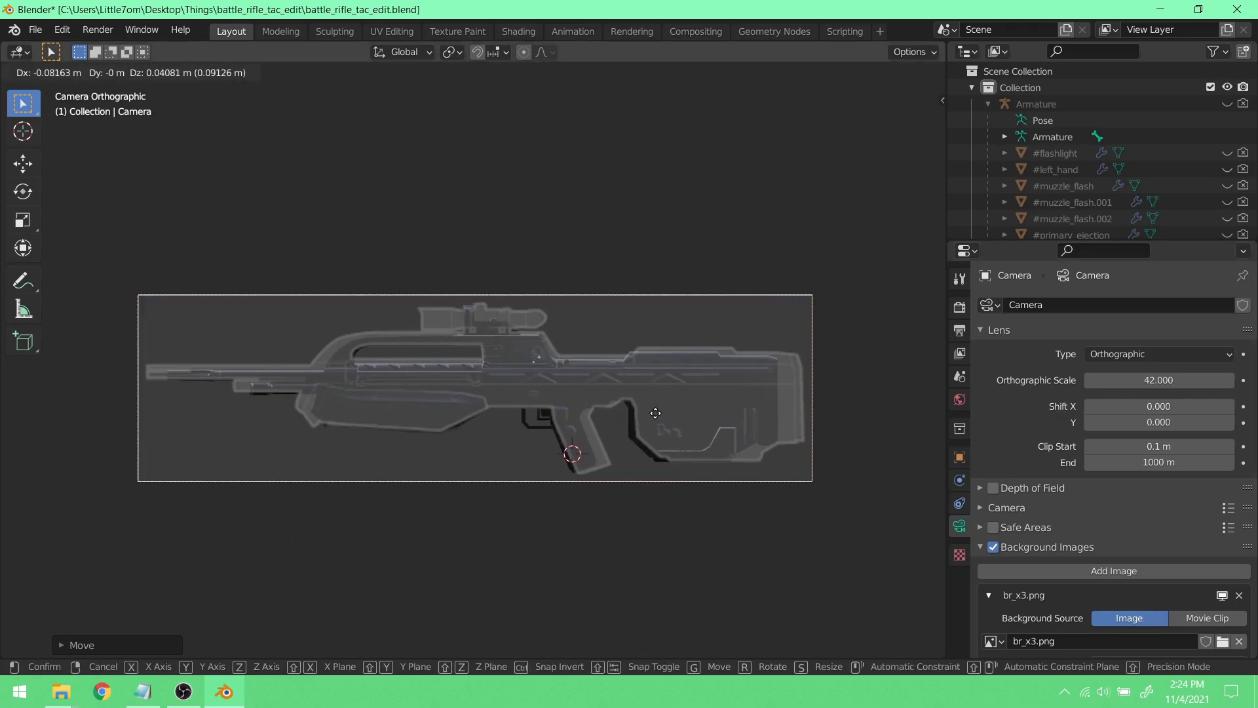
left_click(655, 413)
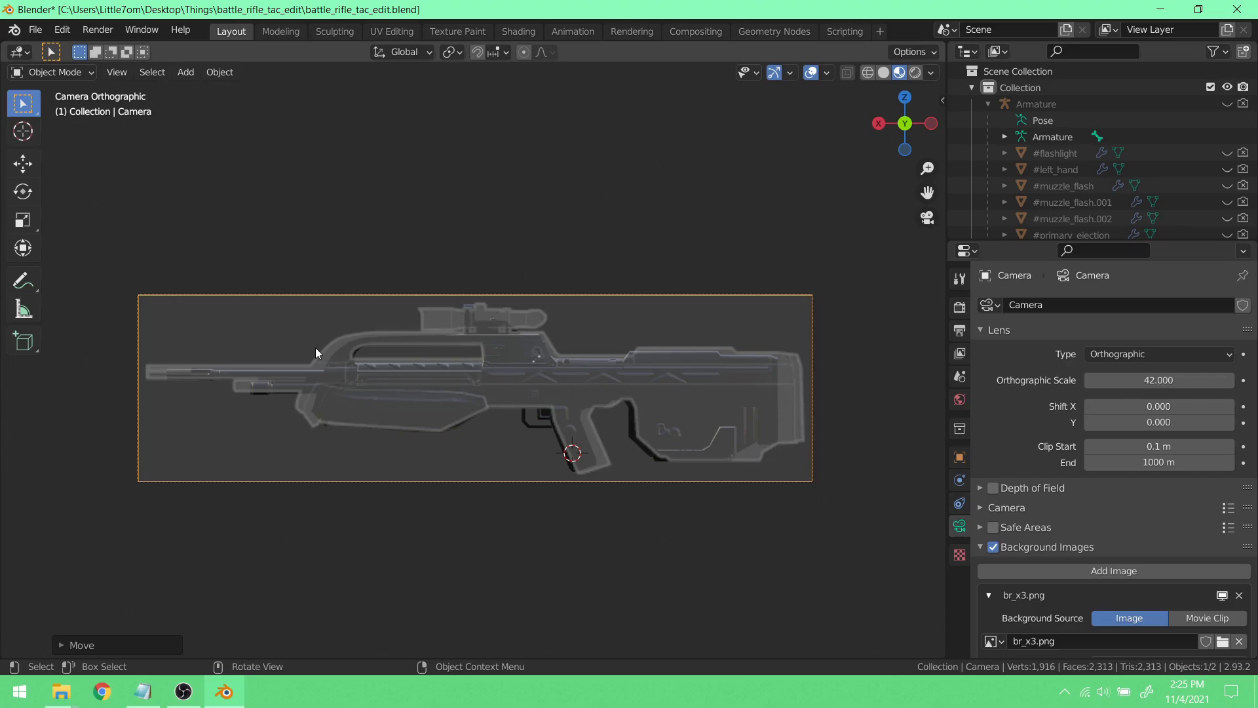
- Examine how the rifle's sight and grip fit the br_x3.png overlay and the upper and lower edges of the camera frame
scroll(452, 301, "up", 5)
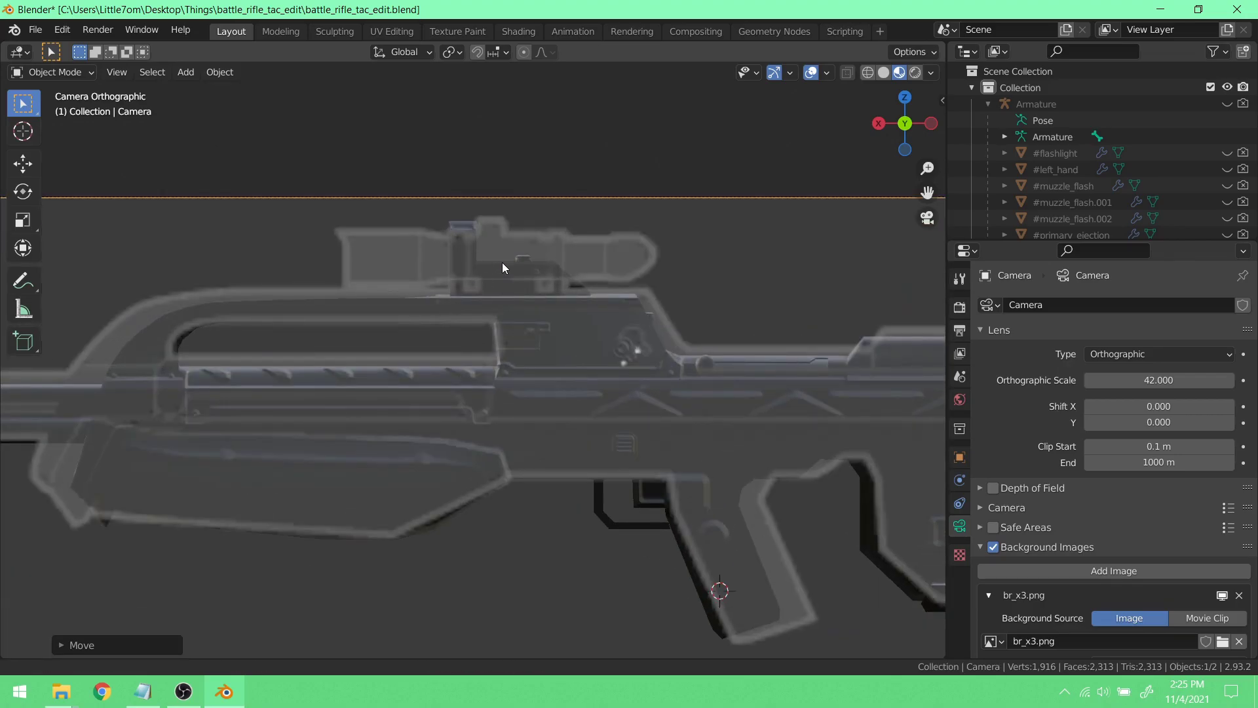
scroll(502, 262, "up", 4)
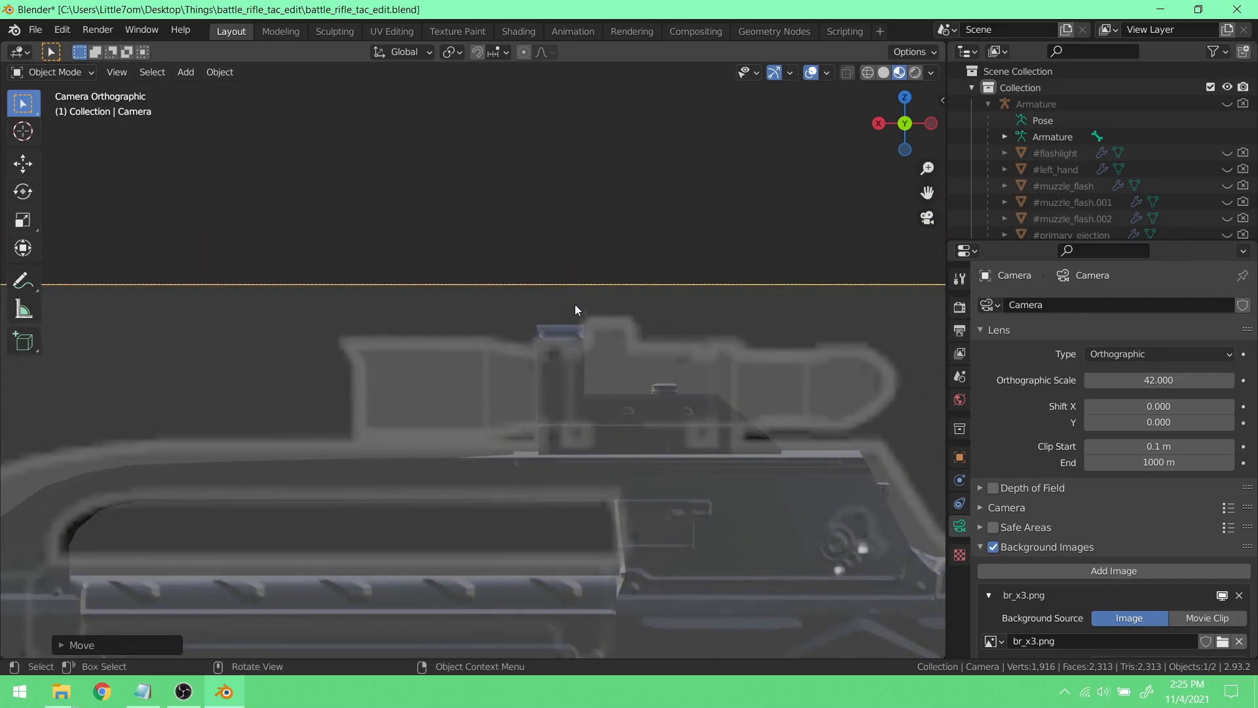
scroll(560, 292, "down", 8)
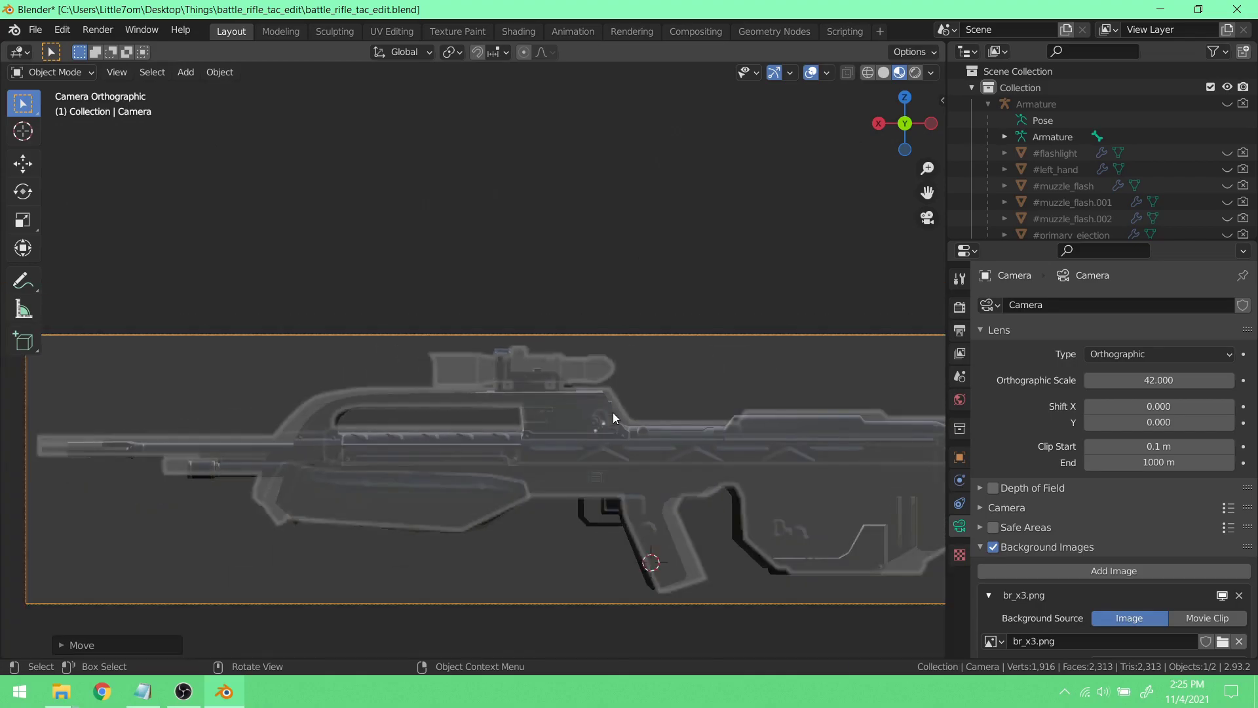
scroll(557, 401, "up", 6)
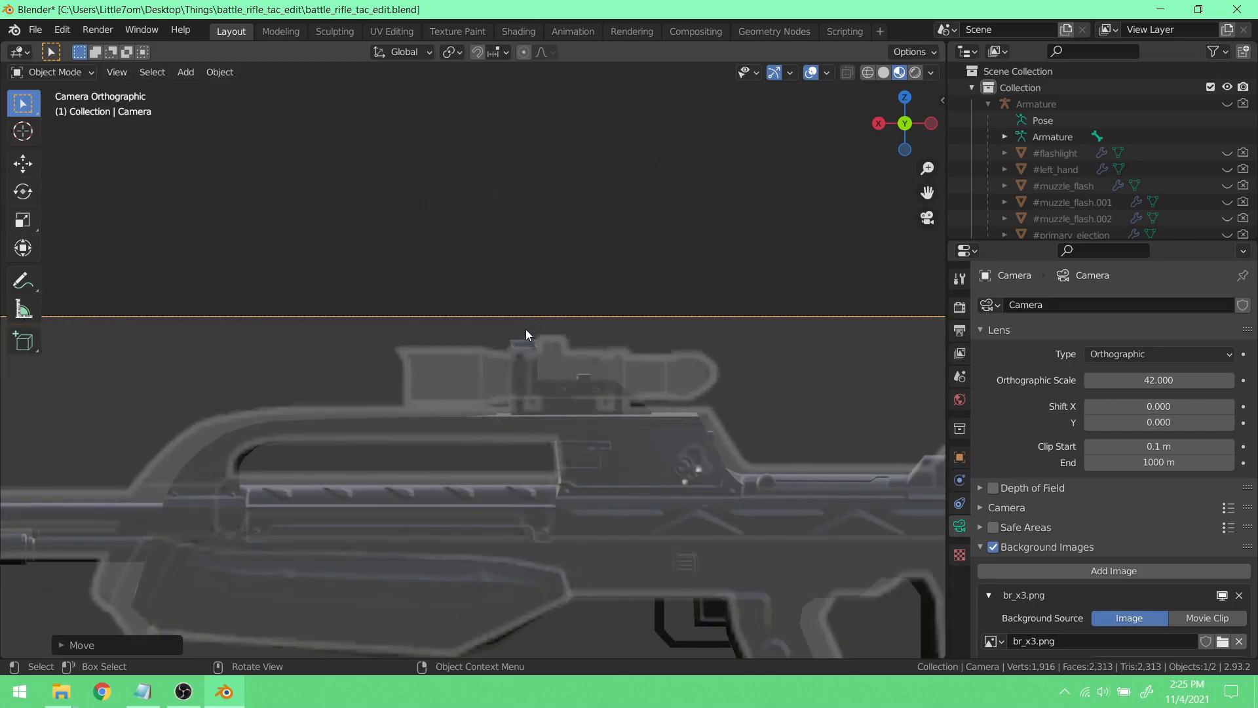
scroll(720, 414, "down", 2)
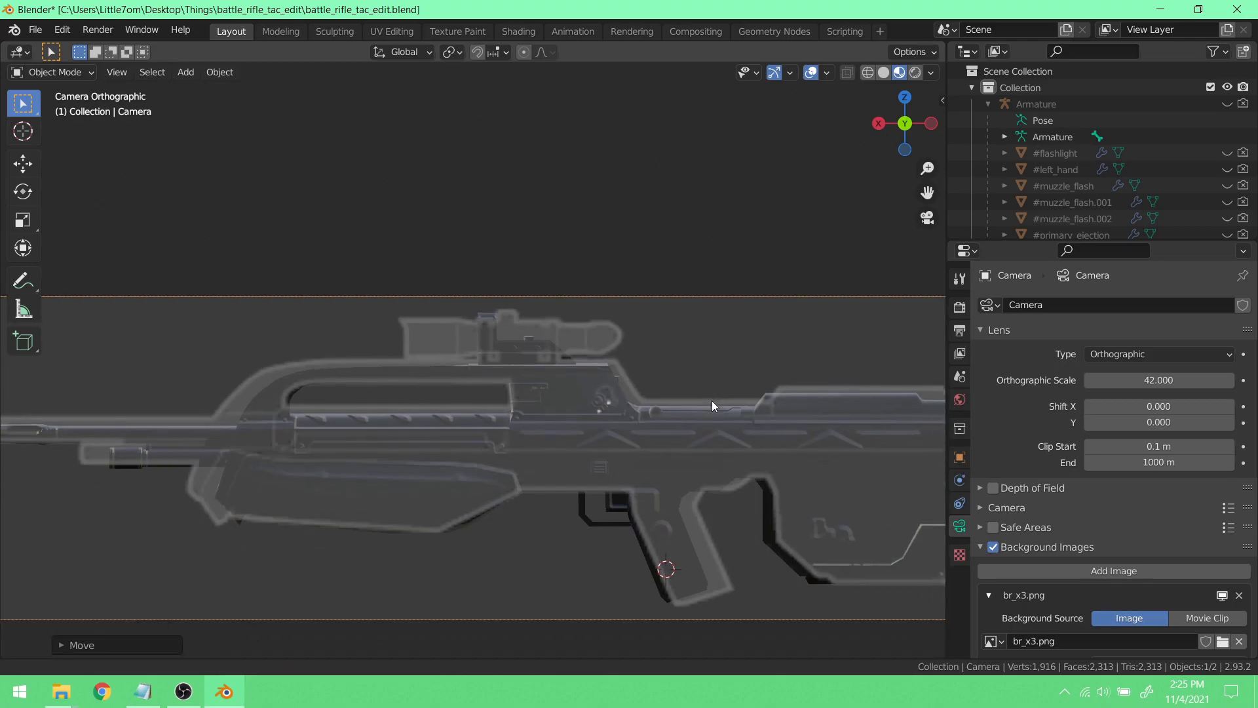
scroll(679, 521, "up", 4)
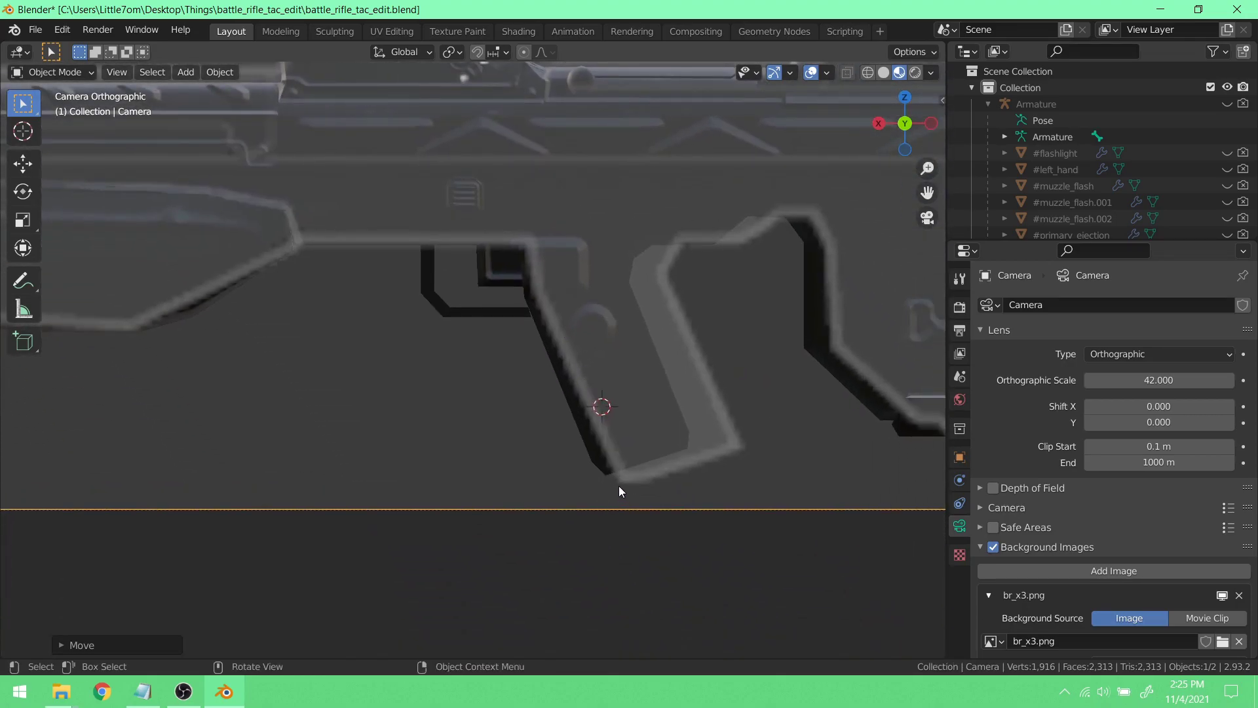
scroll(622, 488, "down", 8)
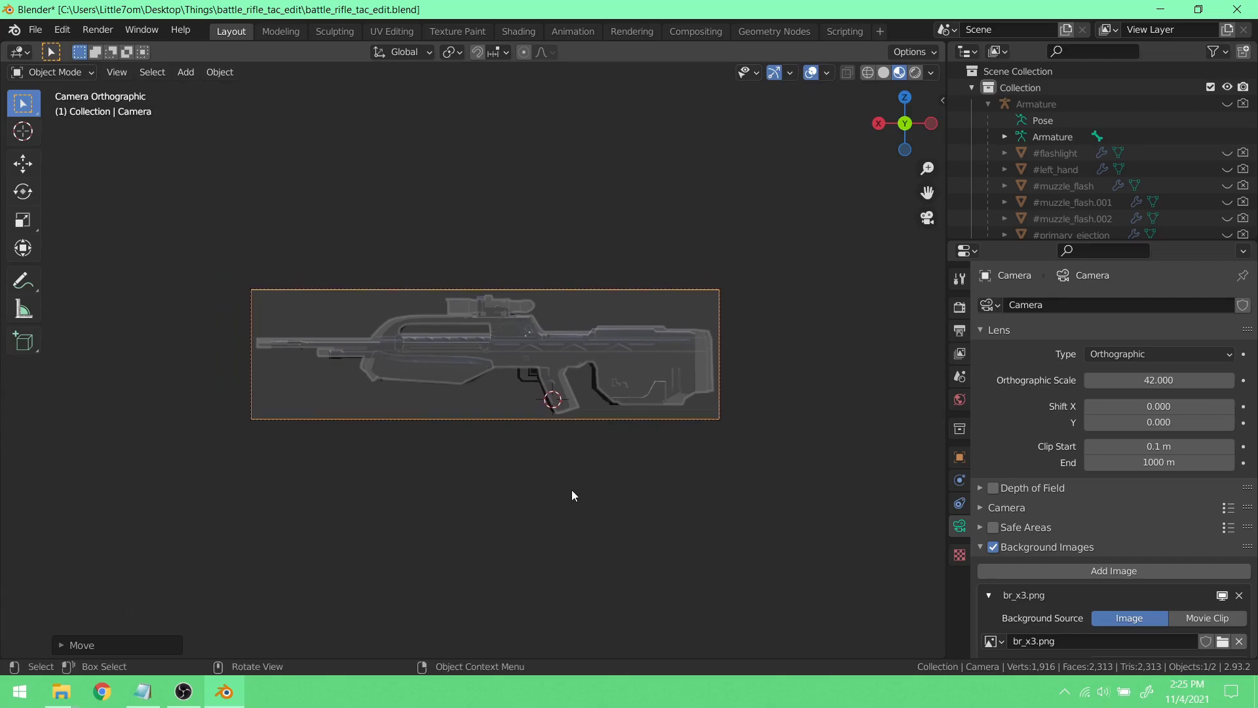
scroll(572, 490, "up", 2)
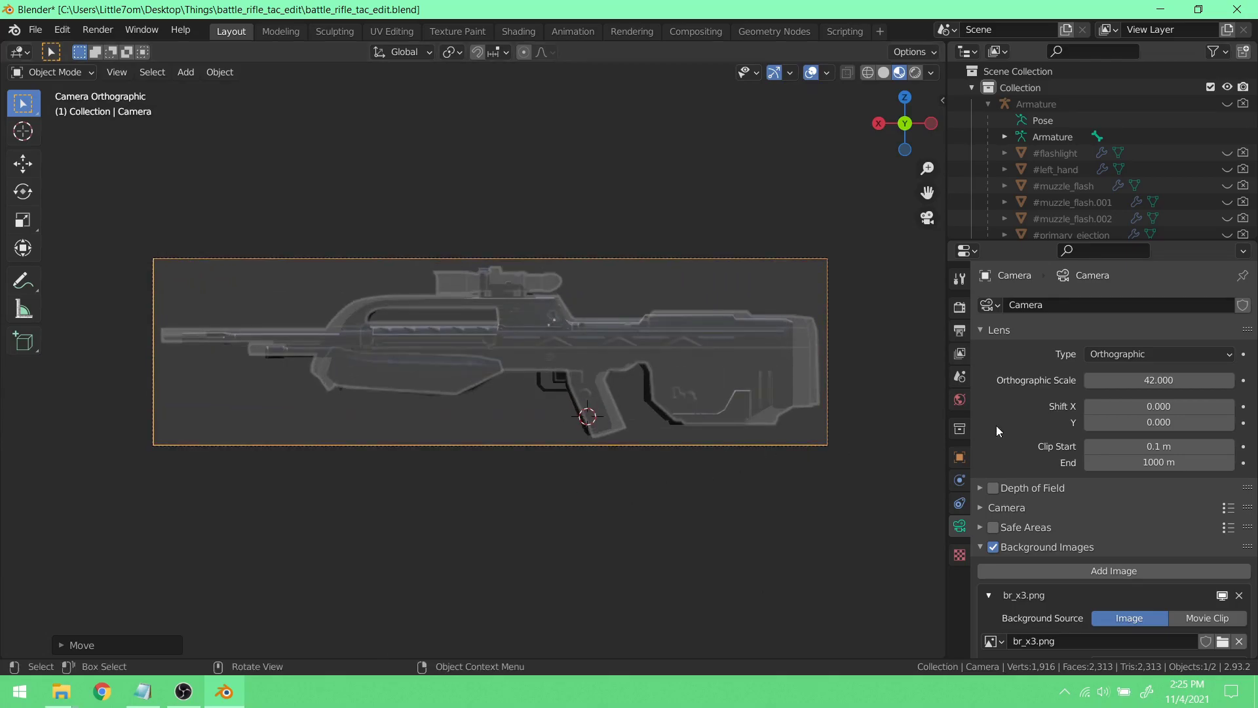
- Turn off the camera's background images so only the rifle shows inside the frame
scroll(1041, 449, "down", 4)
left_click(993, 443)
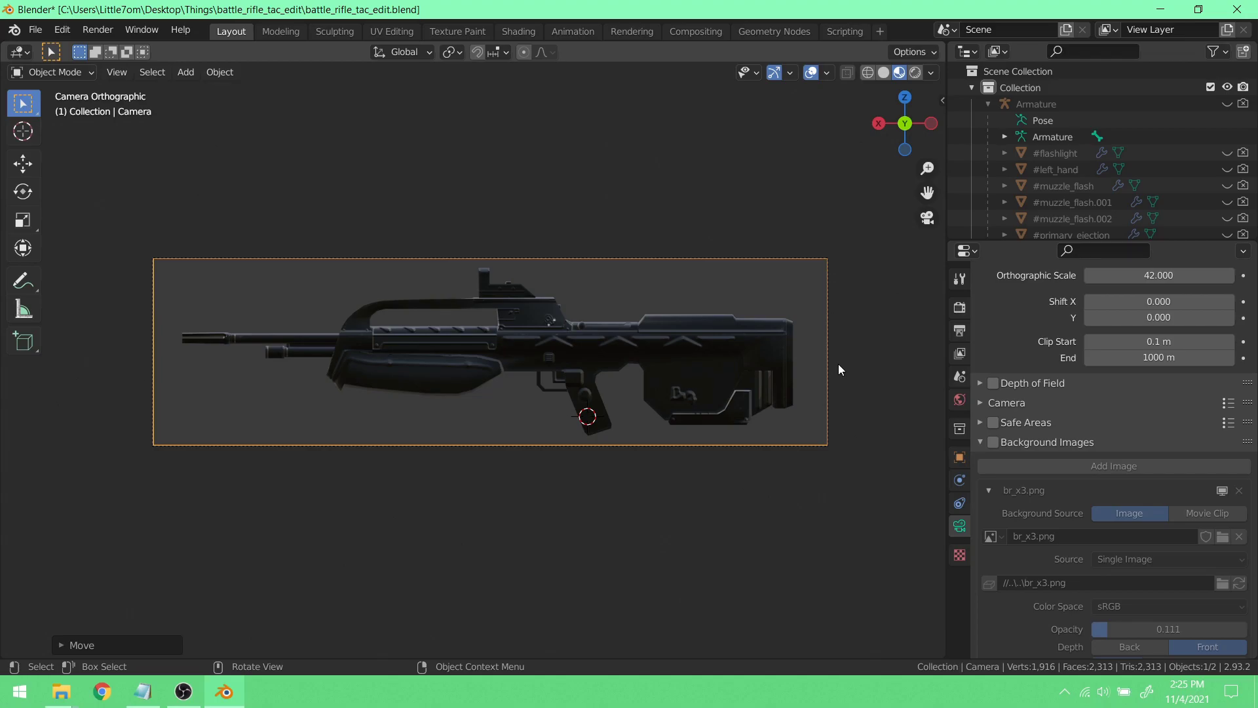
scroll(659, 388, "up", 3)
scroll(462, 338, "down", 1)
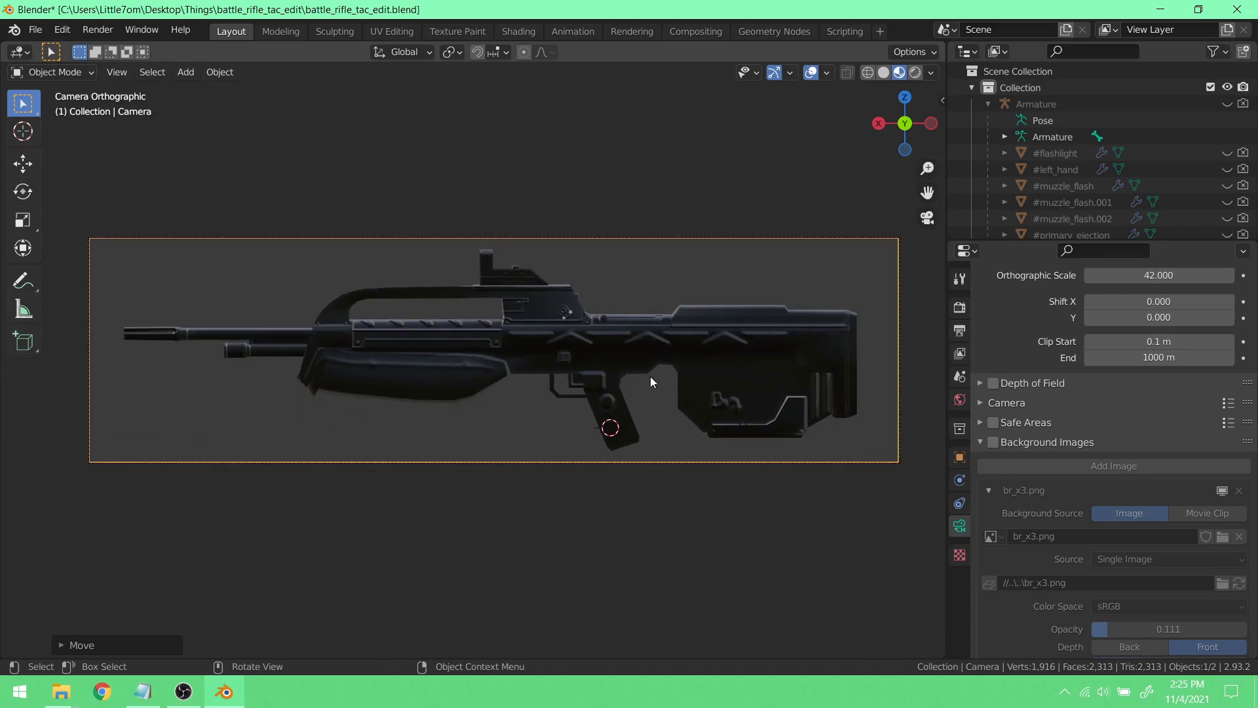
- Change the render engine to Workbench and switch the viewport to Rendered shading
left_click(968, 308)
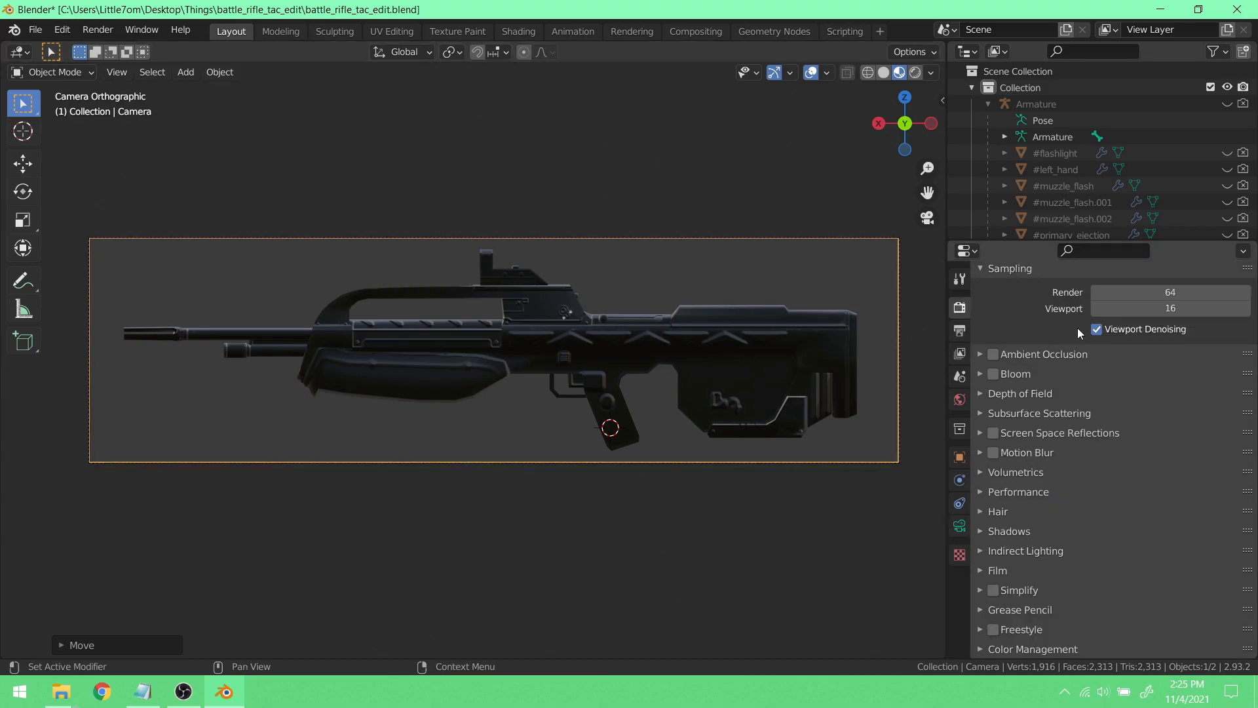
scroll(1074, 328, "up", 2)
left_click(1132, 305)
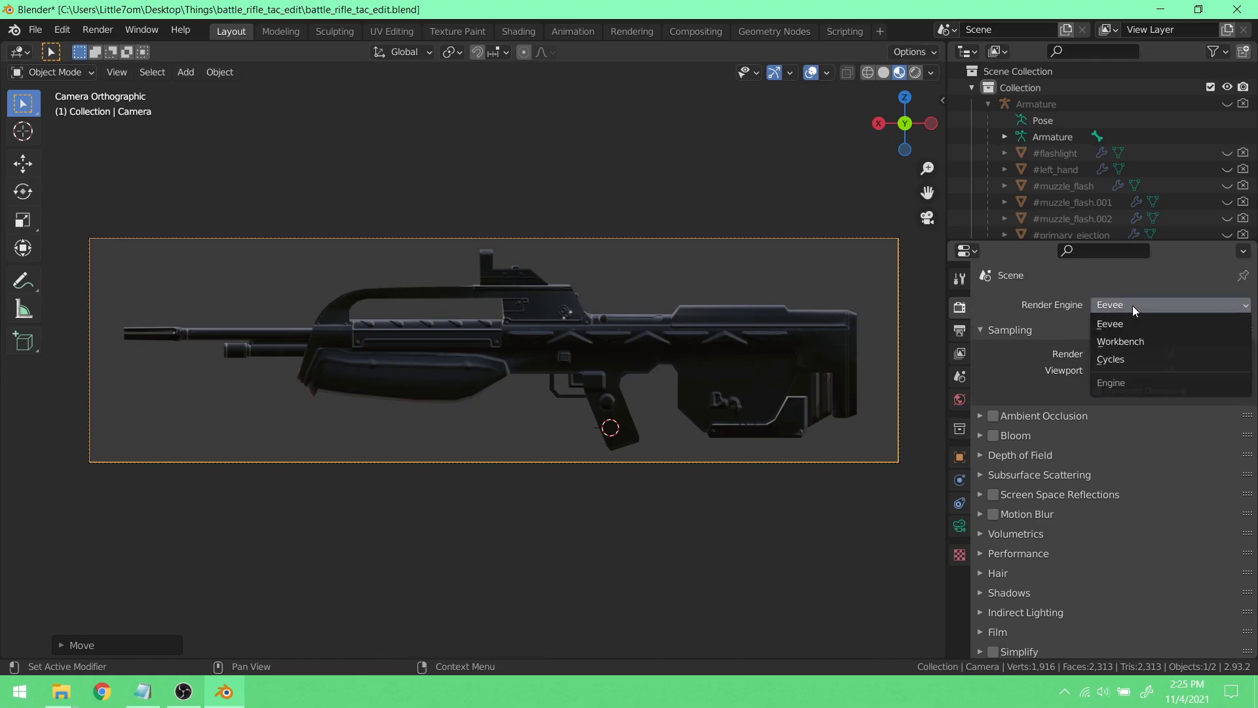
left_click(1125, 342)
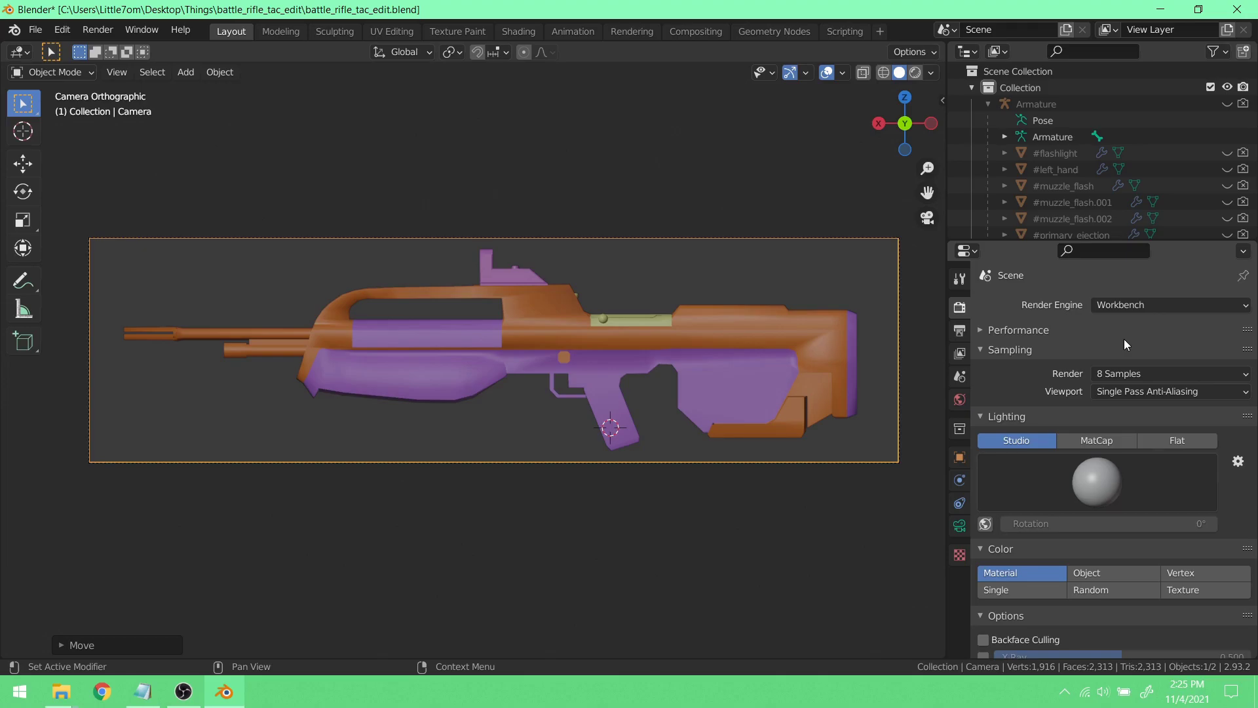
left_click(918, 71)
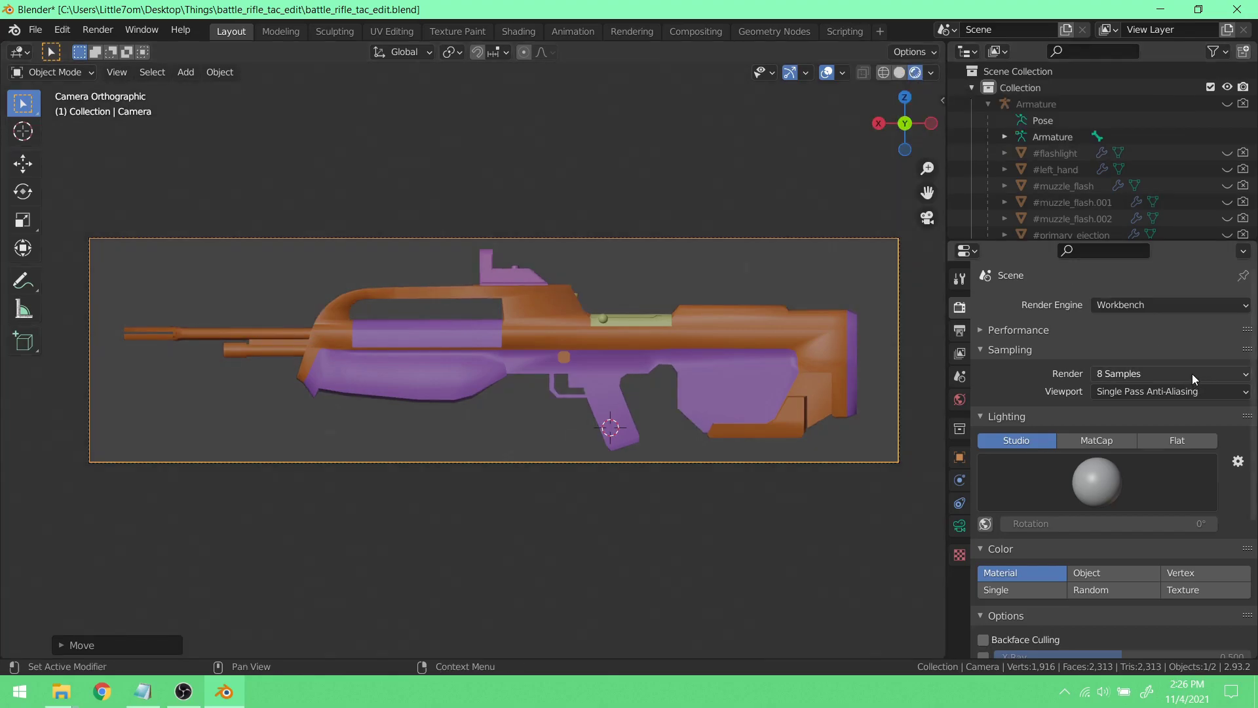
- Set the Workbench lighting to Flat and the color mode to Texture
scroll(1142, 498, "down", 2)
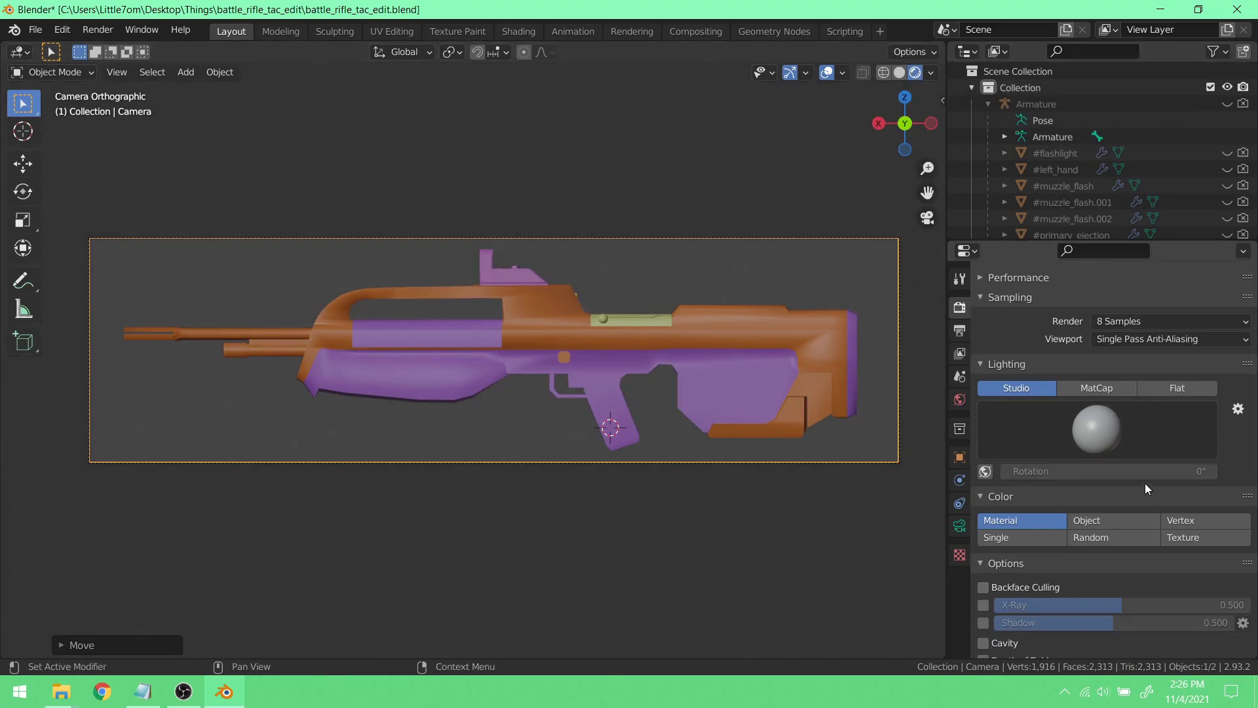
left_click(1162, 391)
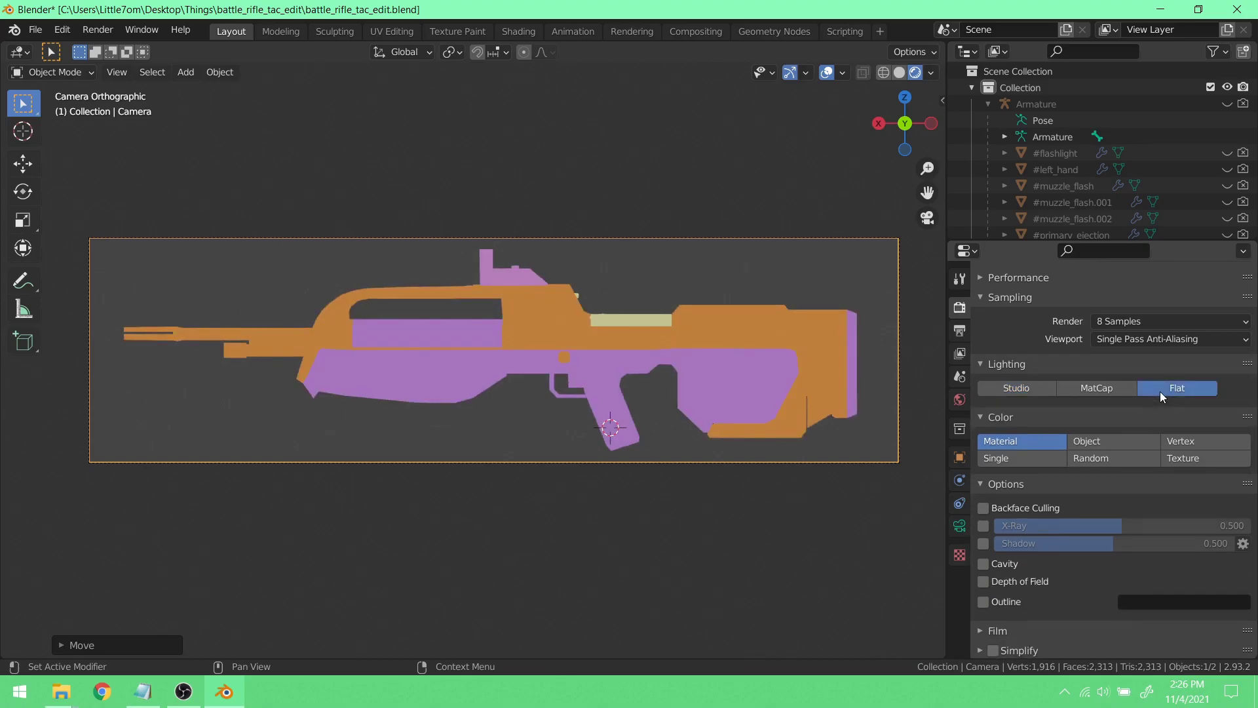
left_click(1218, 458)
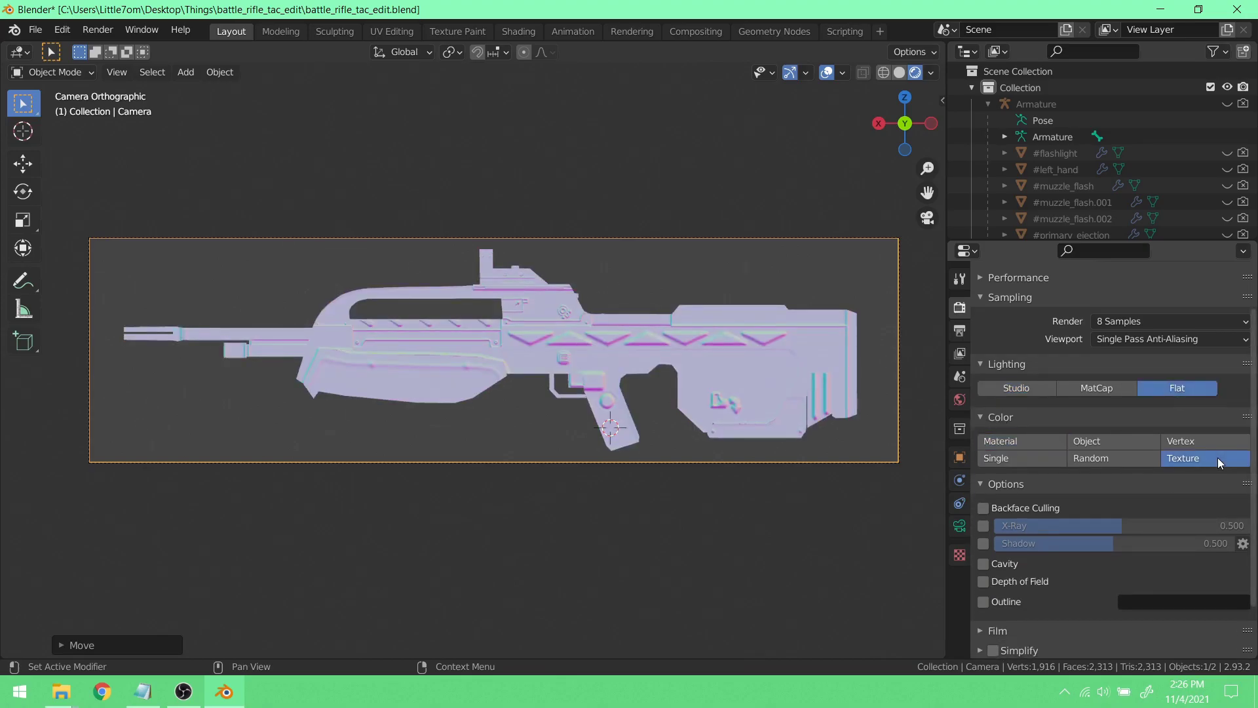
- Change the Workbench lighting to Studio and check the shading across the whole rifle
scroll(665, 396, "up", 5)
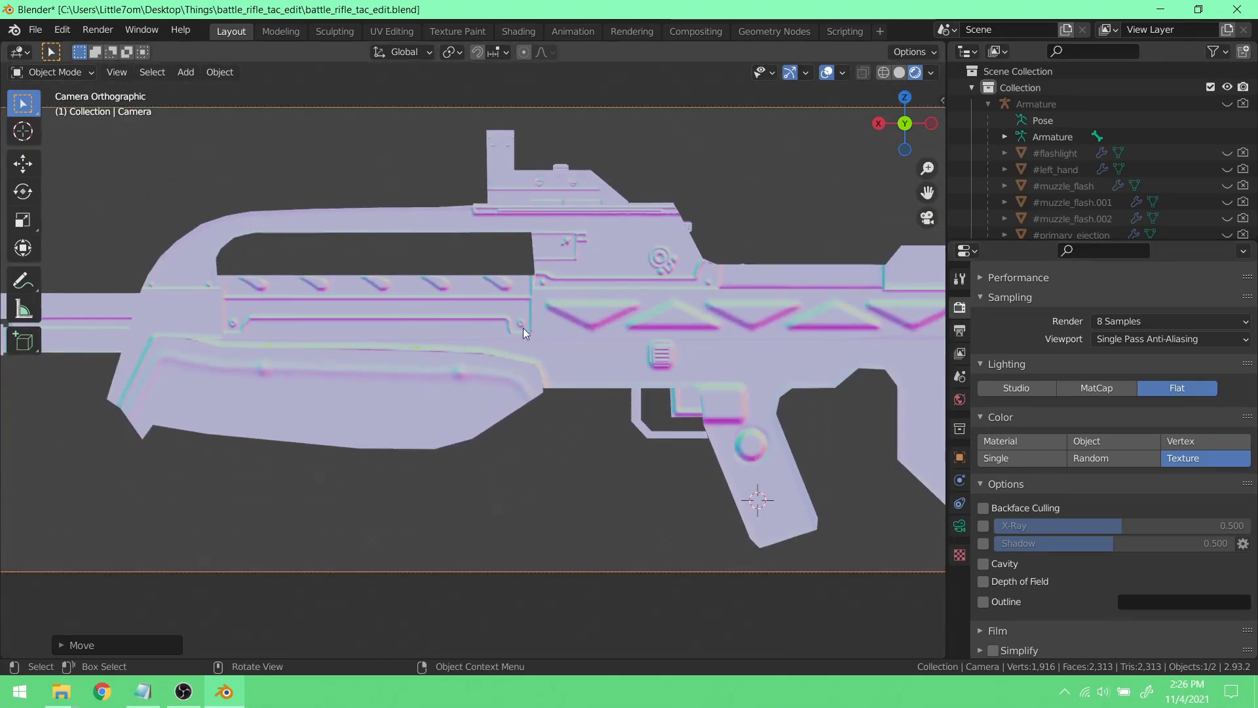
left_click(1037, 389)
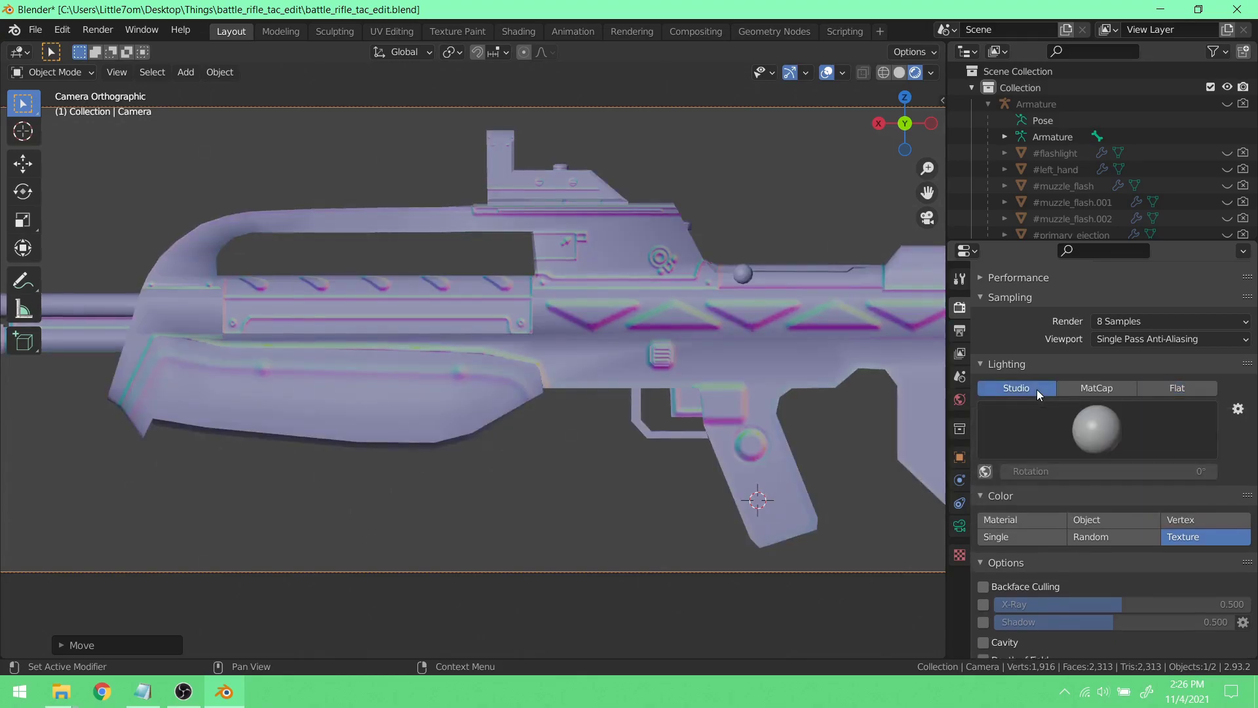
scroll(546, 298, "down", 3)
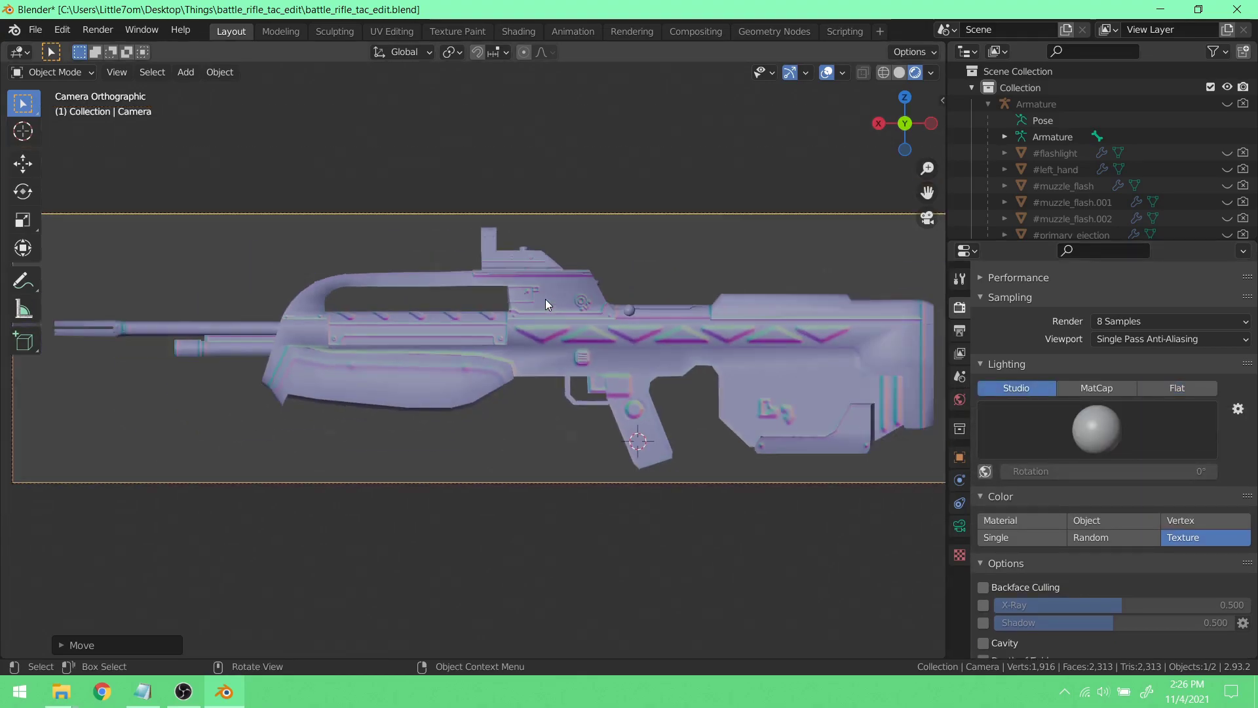
scroll(597, 327, "up", 1)
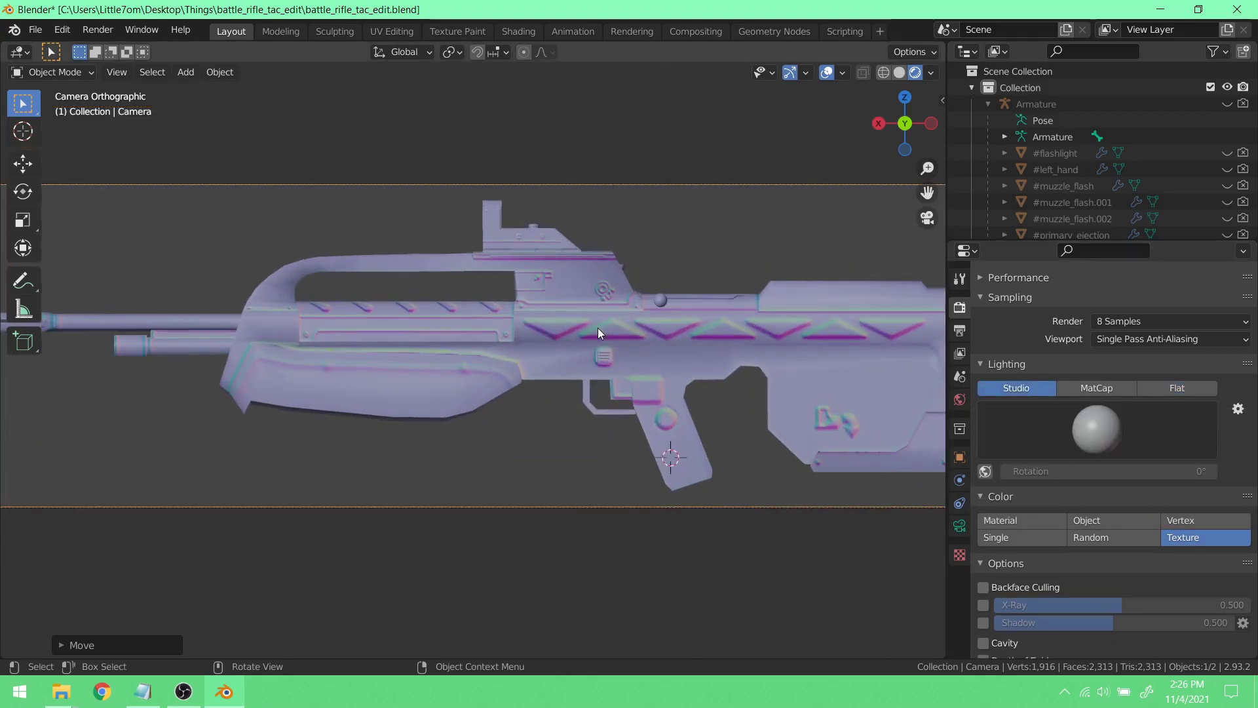
scroll(598, 328, "down", 1)
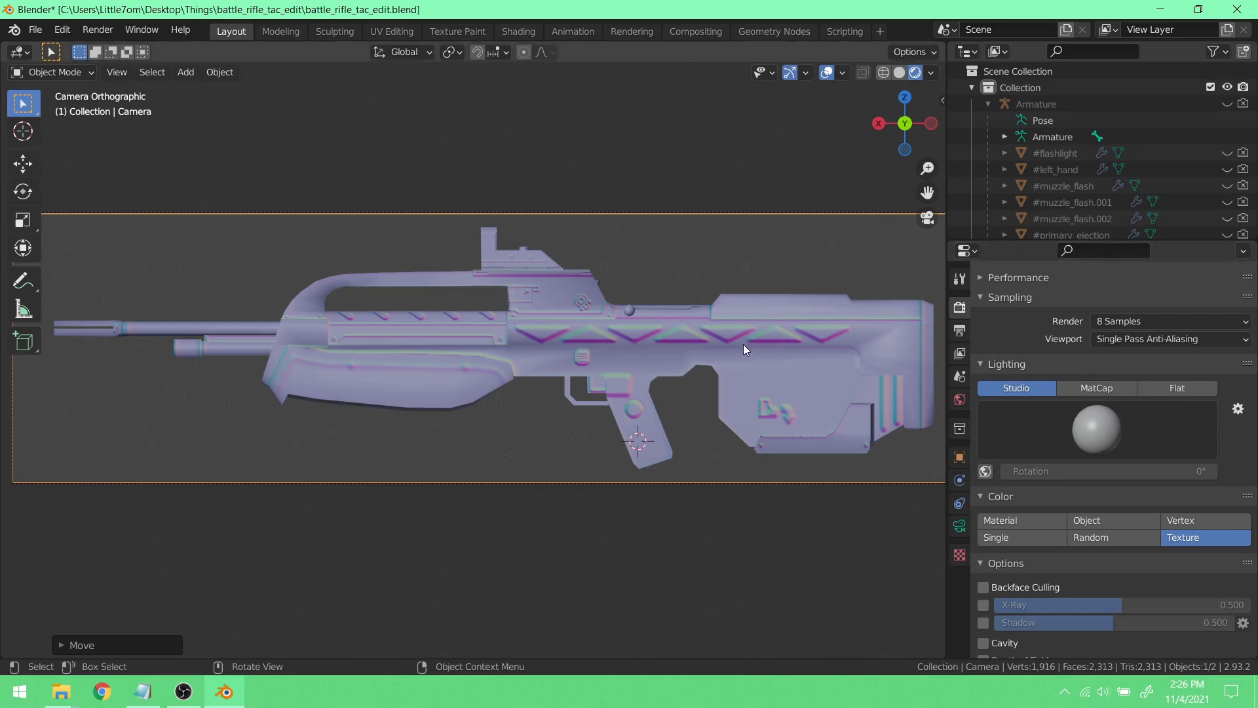
scroll(743, 345, "down", 2)
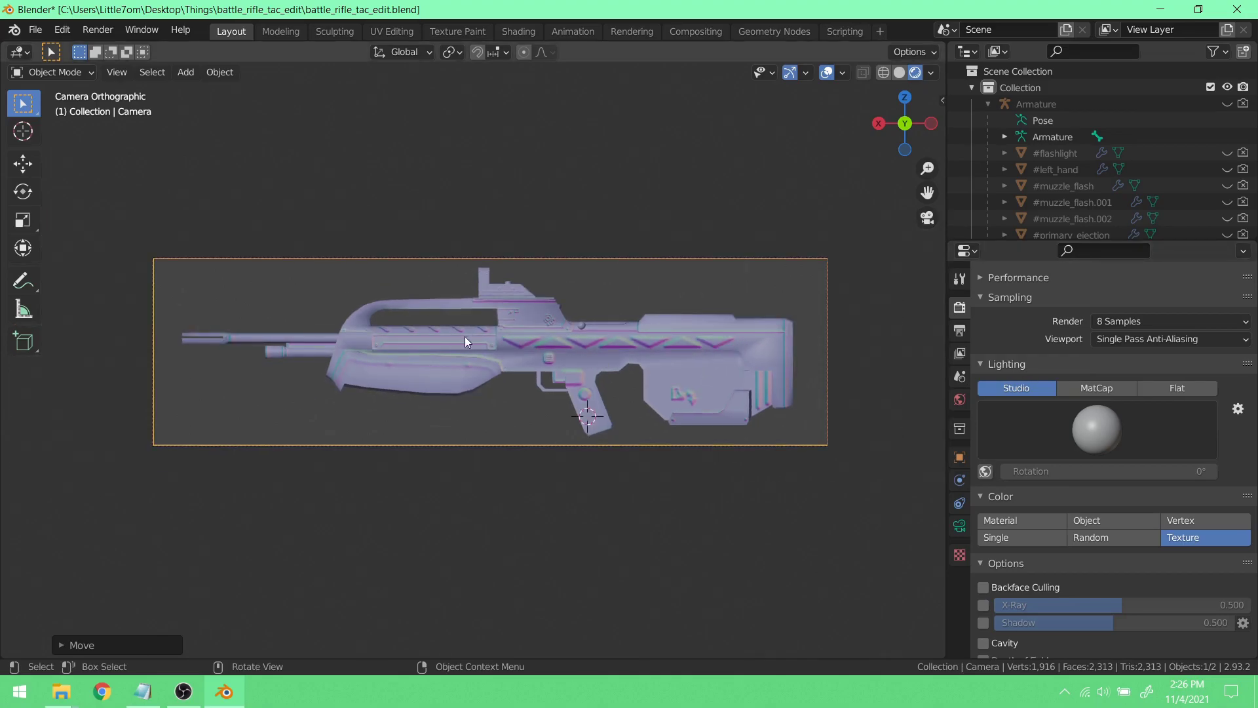
- Split the 3D viewport horizontally and turn the lower area into a Shader Editor
left_click_drag(7, 658, 8, 393)
left_click(20, 401)
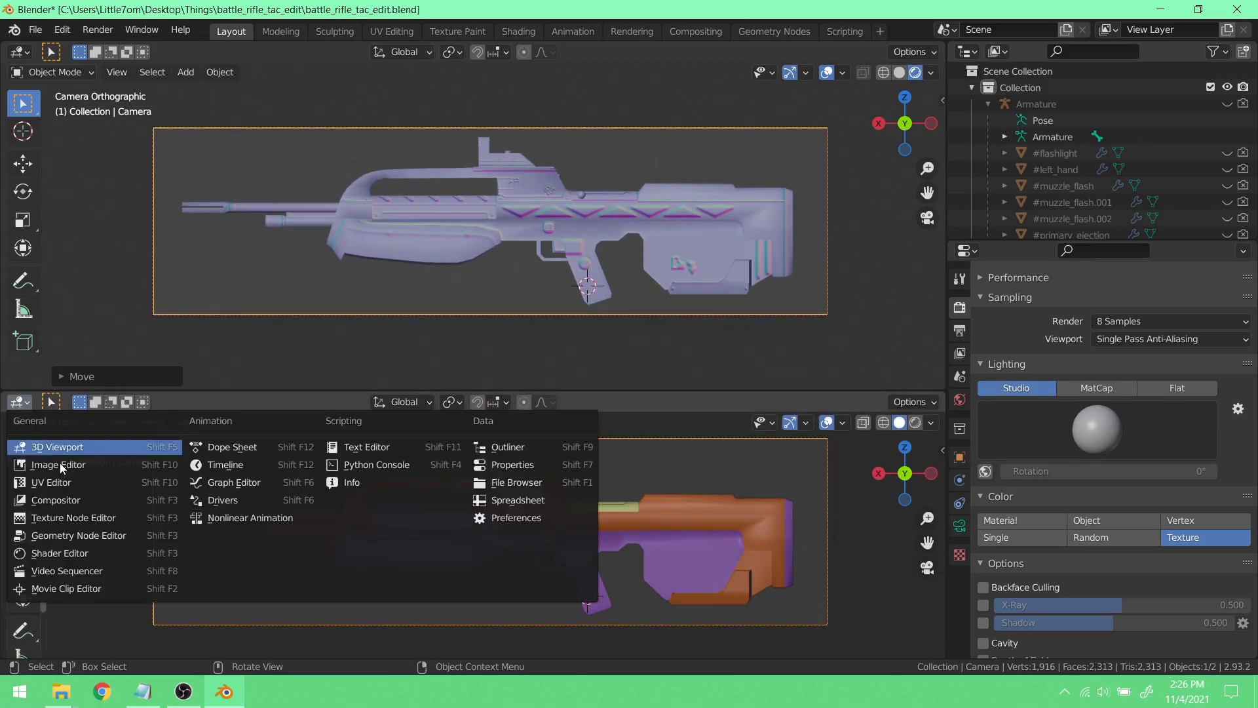
left_click(101, 554)
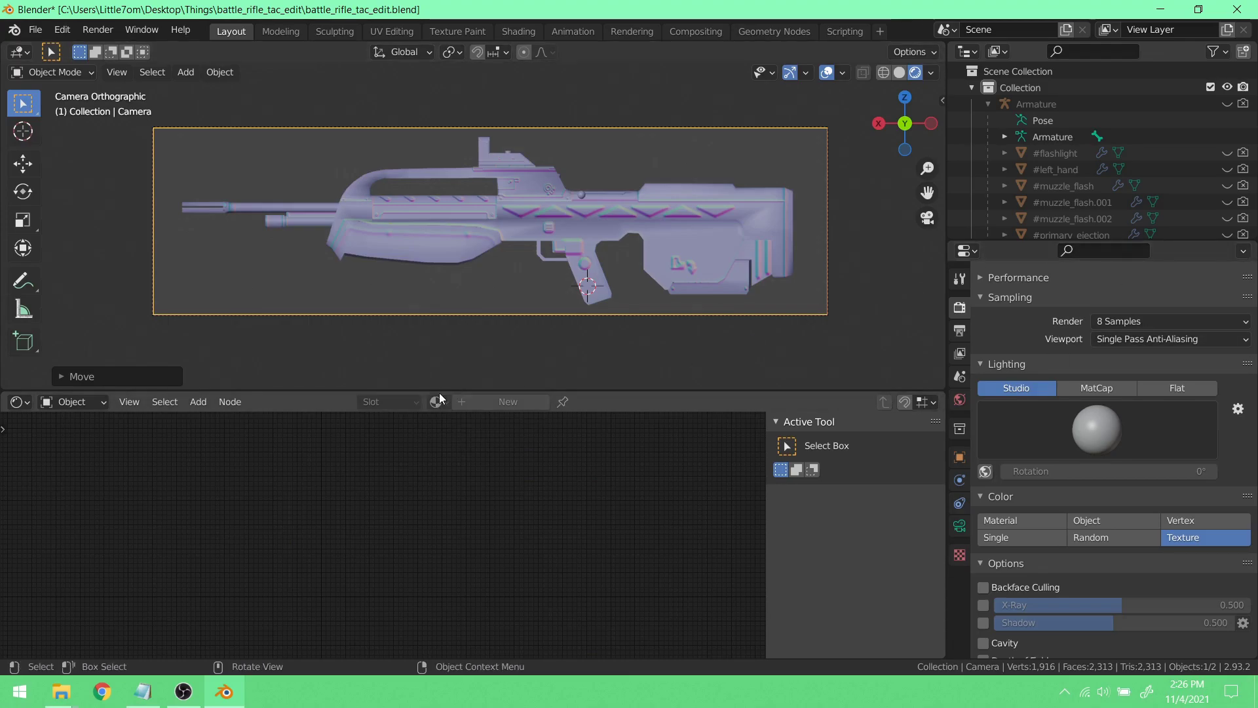
- Select the rifle mesh and bring up the shader nodes of its battle_rifle_metal material
left_click(743, 215)
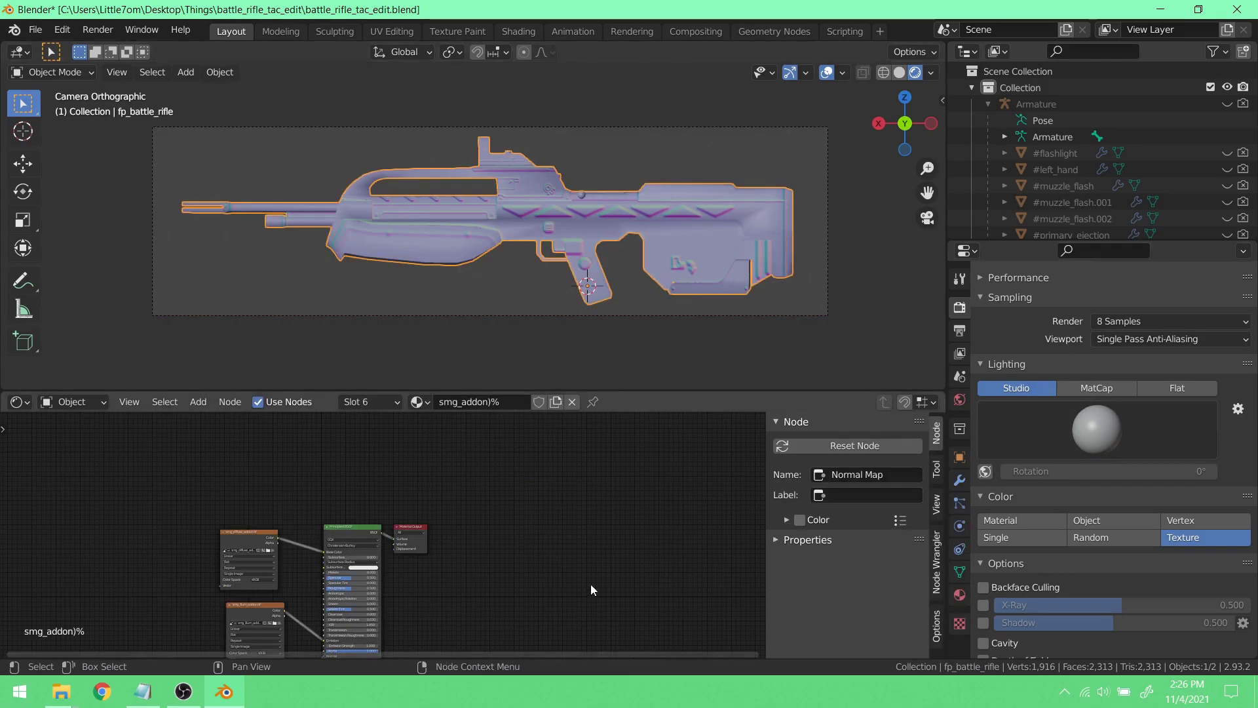
left_click(960, 594)
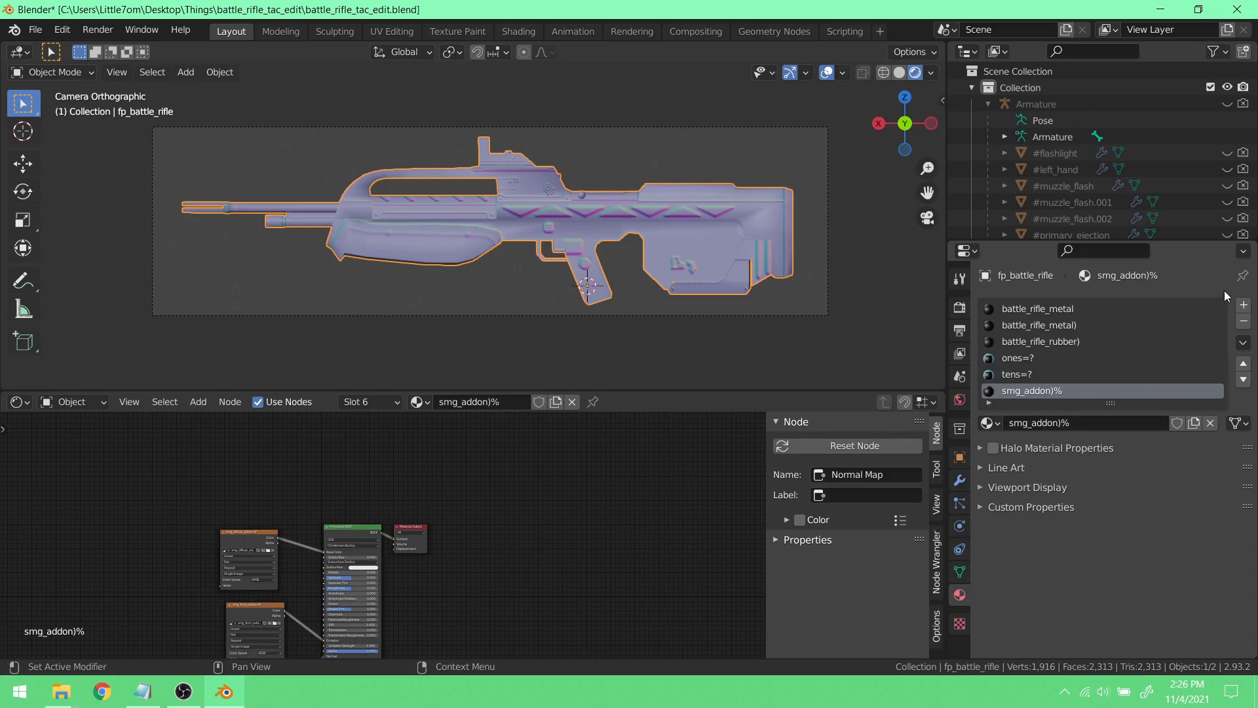
left_click(1068, 311)
middle_click_drag(356, 502, 490, 393)
scroll(420, 560, "up", 6)
scroll(436, 546, "up", 3)
middle_click_drag(443, 523, 424, 609)
middle_click_drag(424, 476, 424, 562)
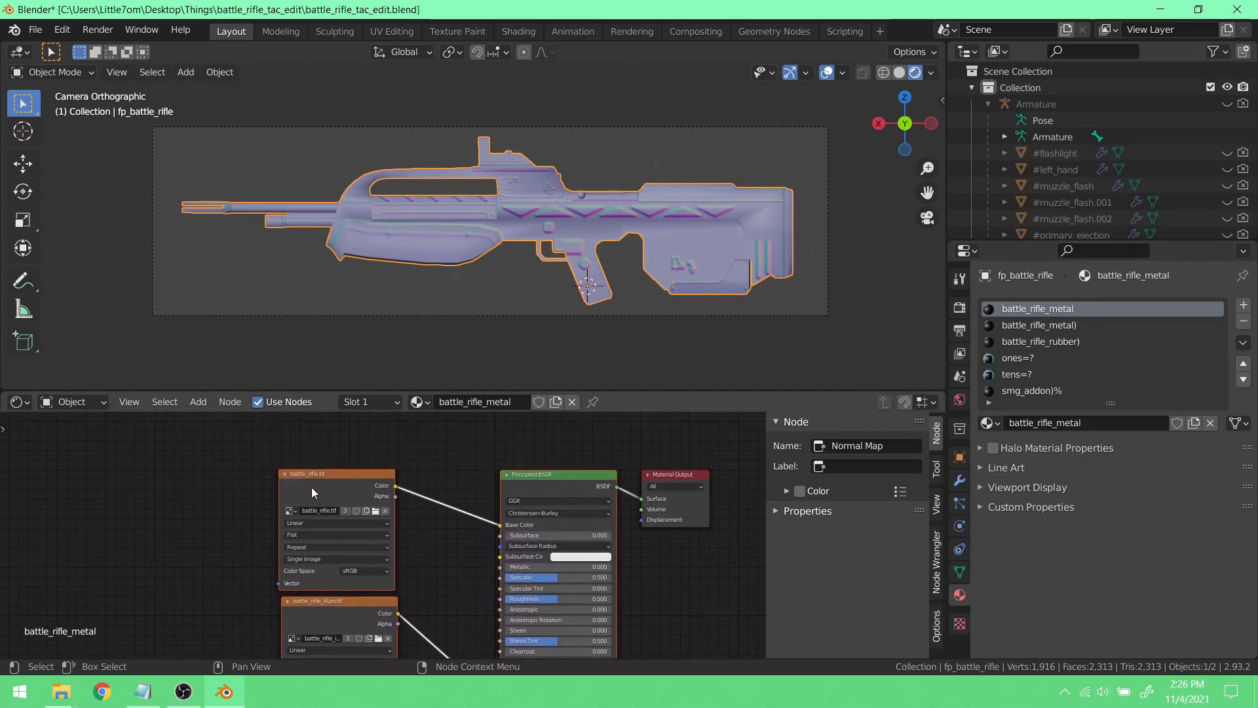
- Preview the battle_rifle.tif texture on the rifle, and return to the bump texture by making the battle_rifle_bump.tif node active
left_click(333, 474)
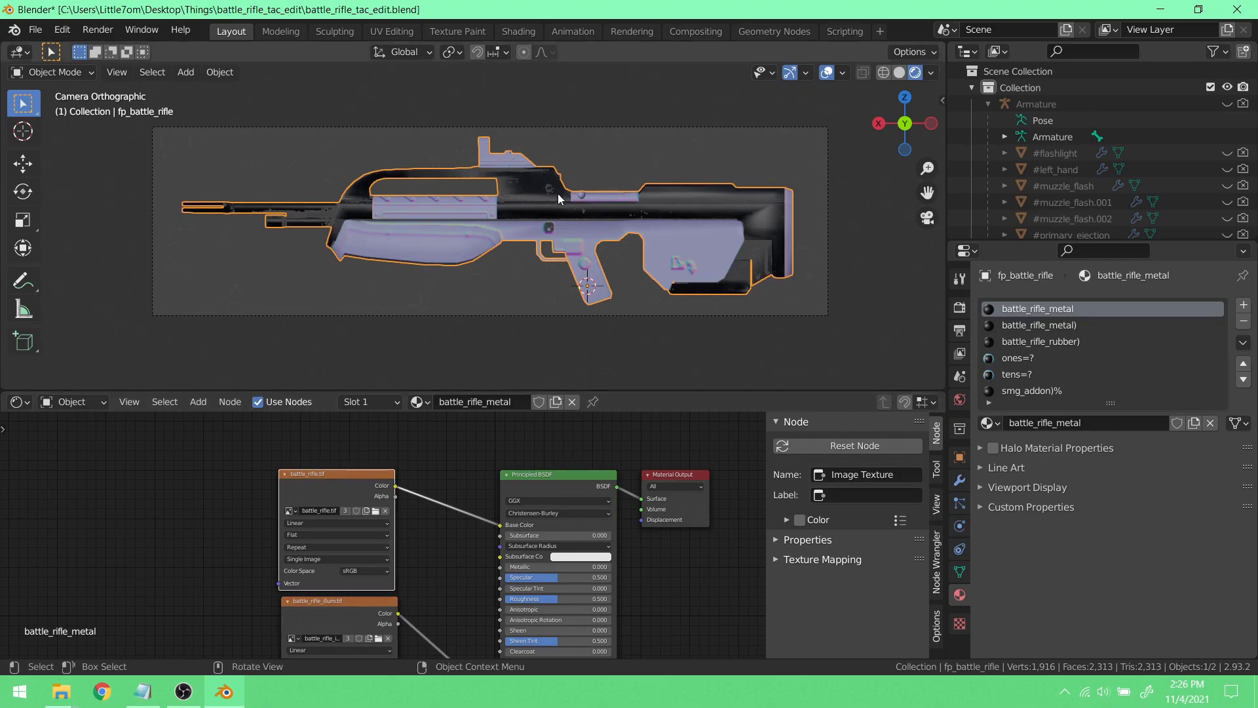
middle_click_drag(364, 493, 376, 452)
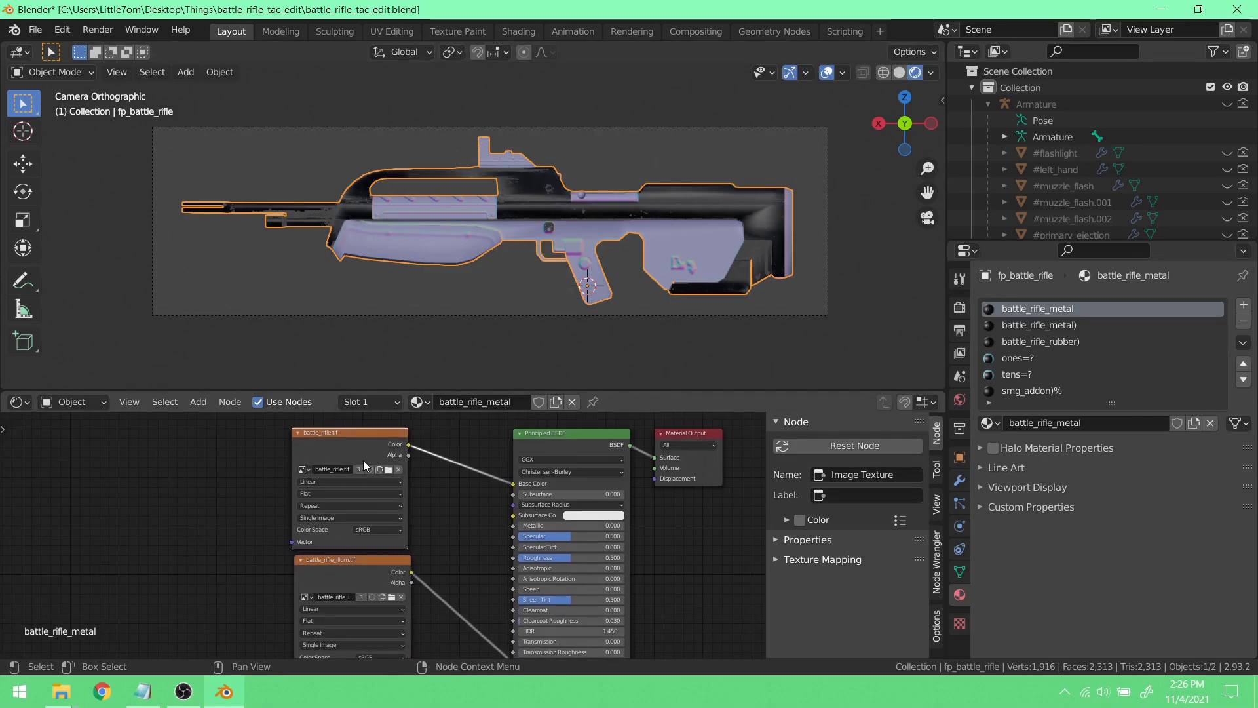
scroll(346, 511, "down", 5)
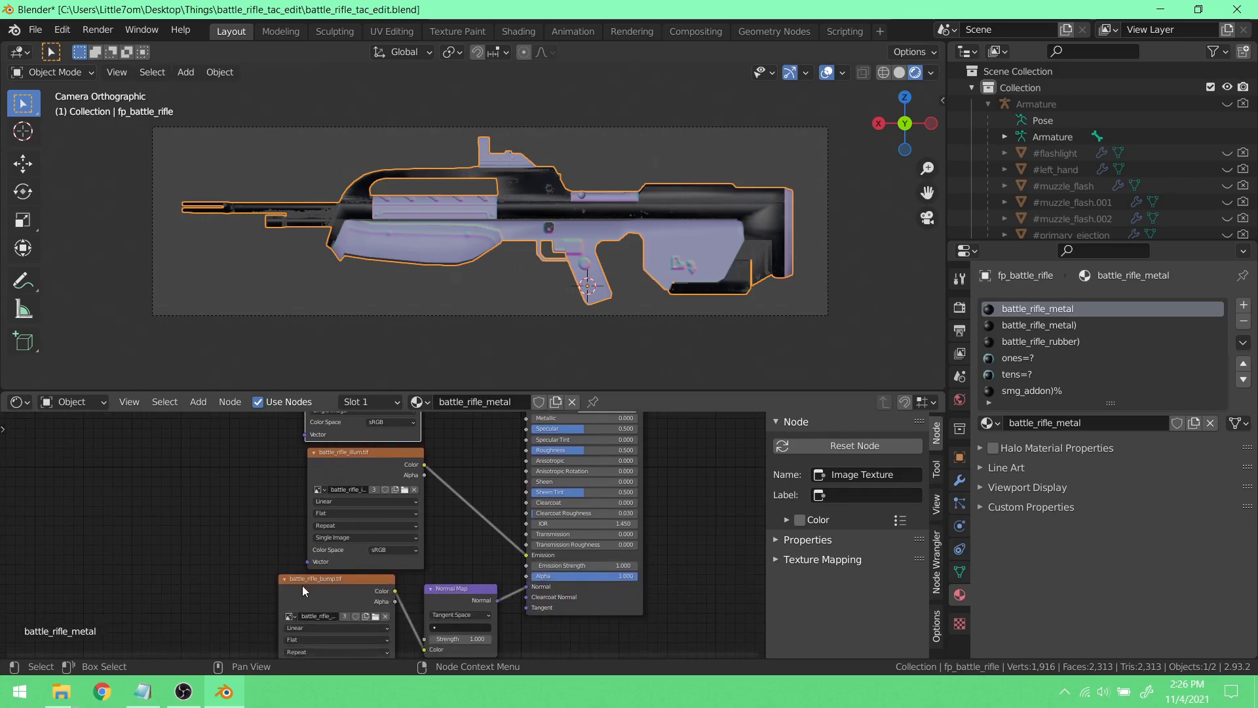
left_click(318, 582)
scroll(424, 252, "up", 5)
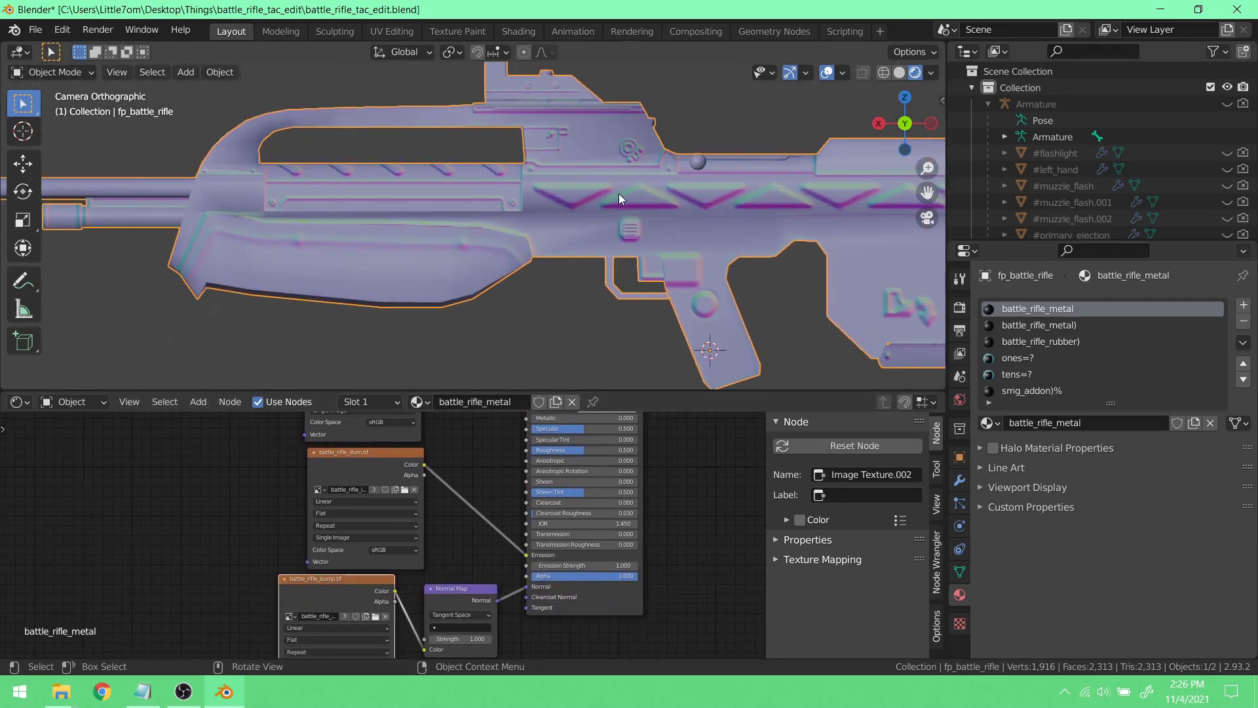
scroll(657, 273, "down", 5)
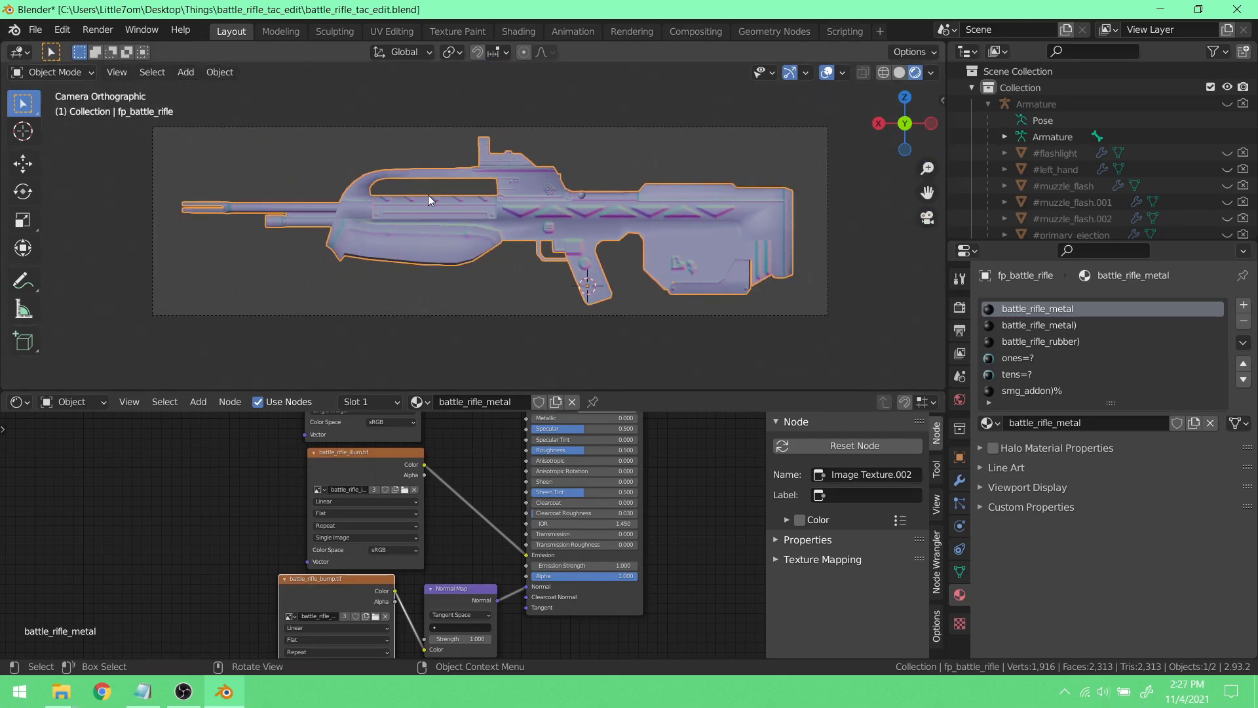
scroll(459, 498, "up", 2, "shift")
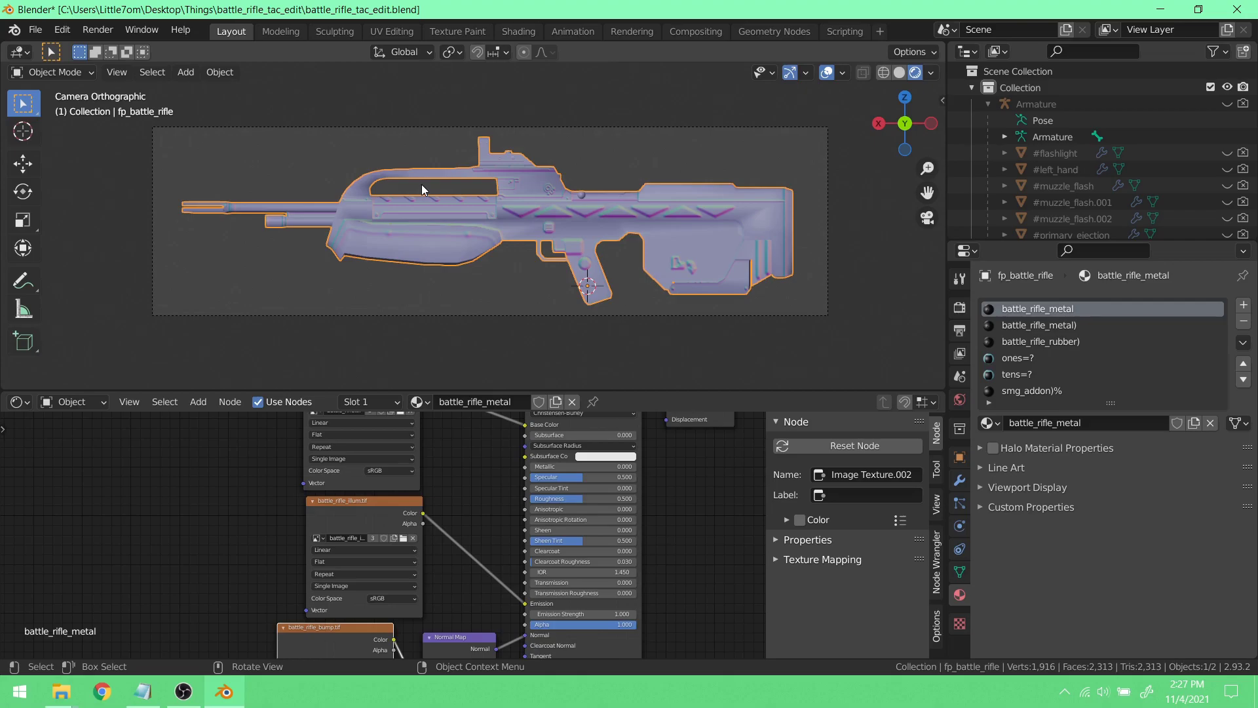
- Render a still image of the rifle with the current Workbench settings and inspect it
left_click(959, 307)
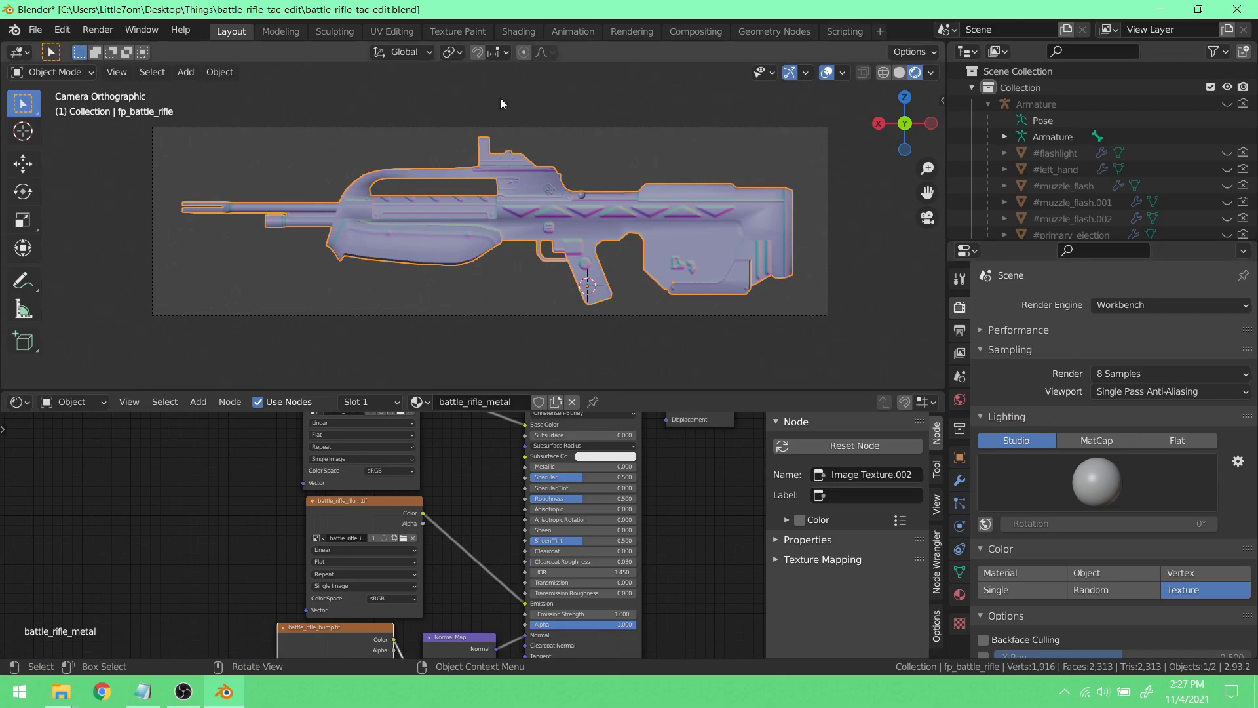
left_click(98, 30)
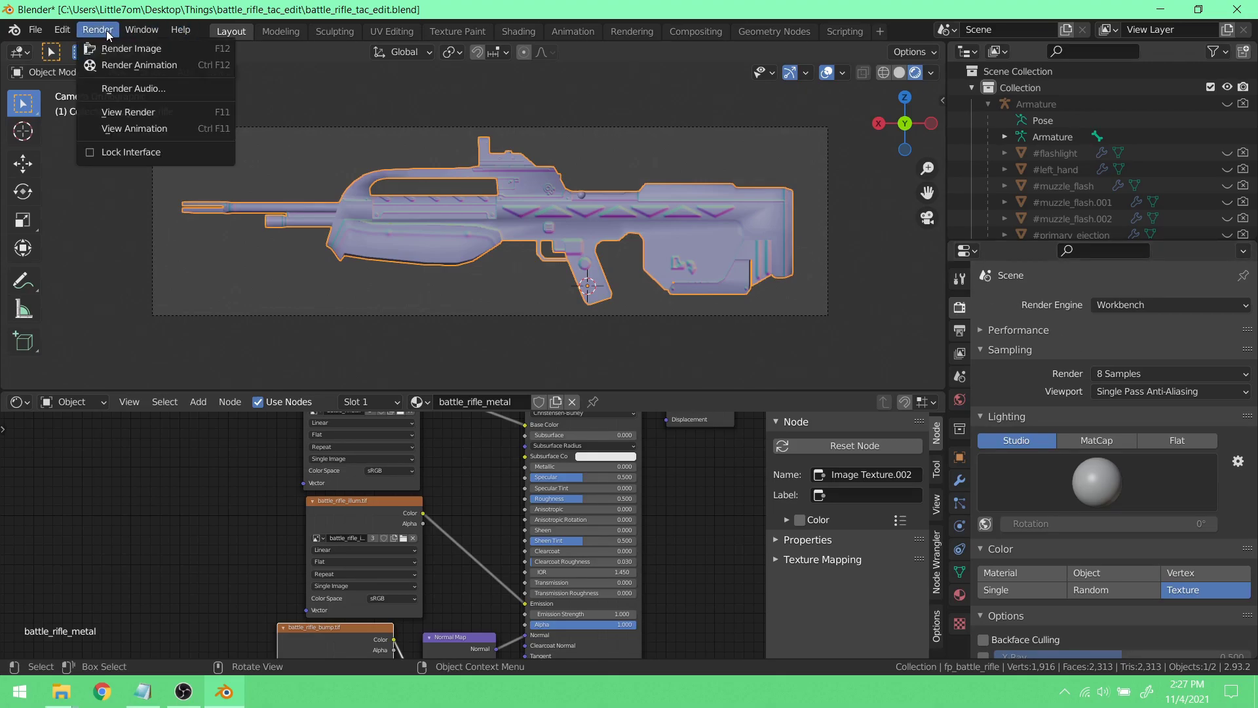
left_click(128, 46)
scroll(595, 291, "up", 4)
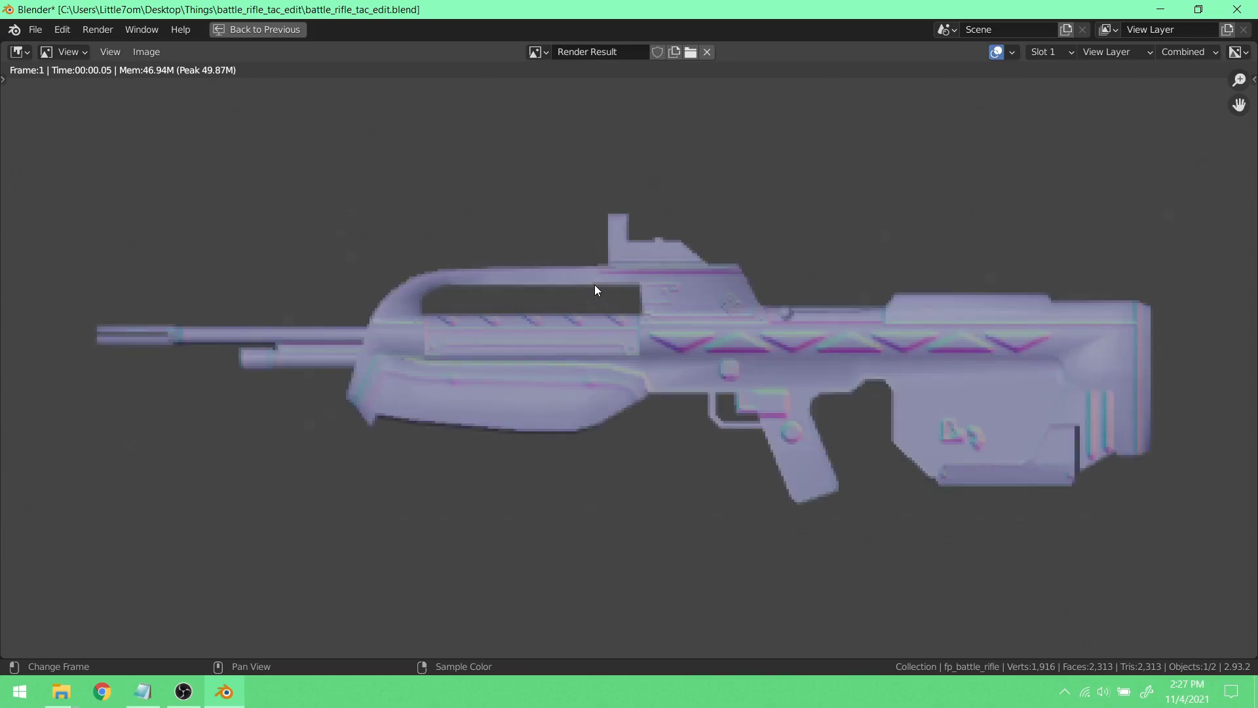
scroll(595, 290, "down", 1)
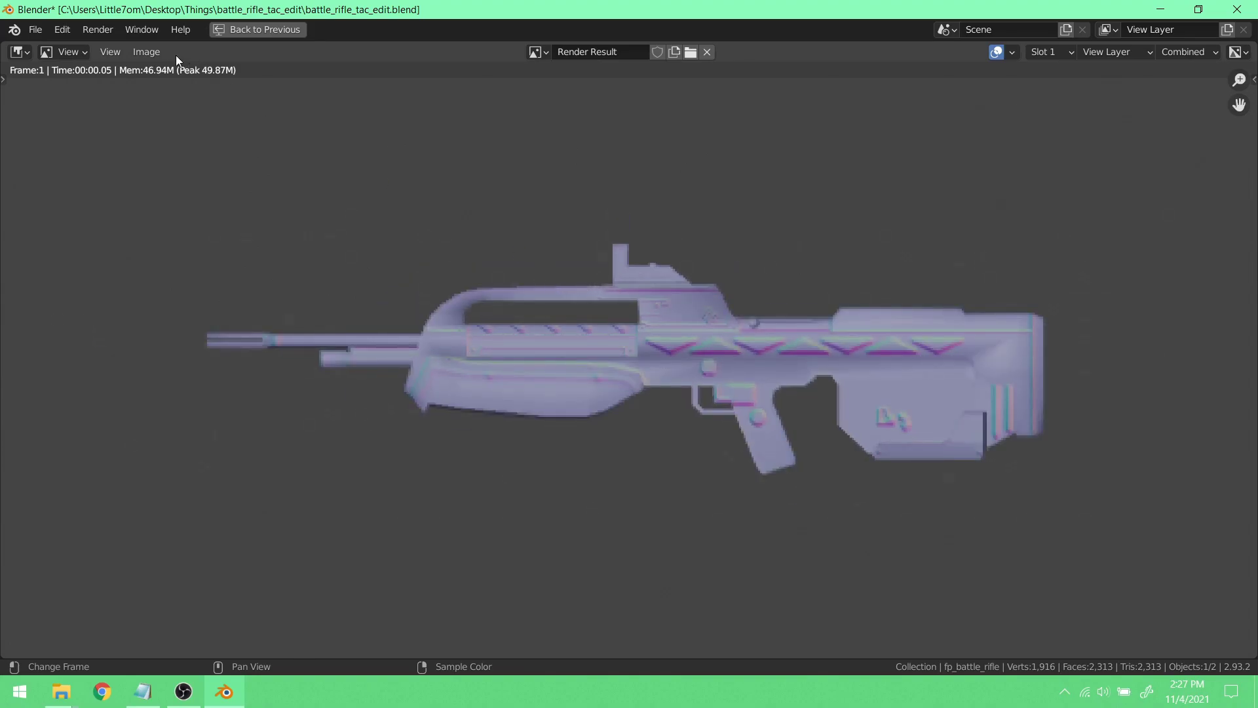
- Begin saving the render to the Desktop folder under the file name brt_reference.png
left_click(157, 52)
left_click(195, 163)
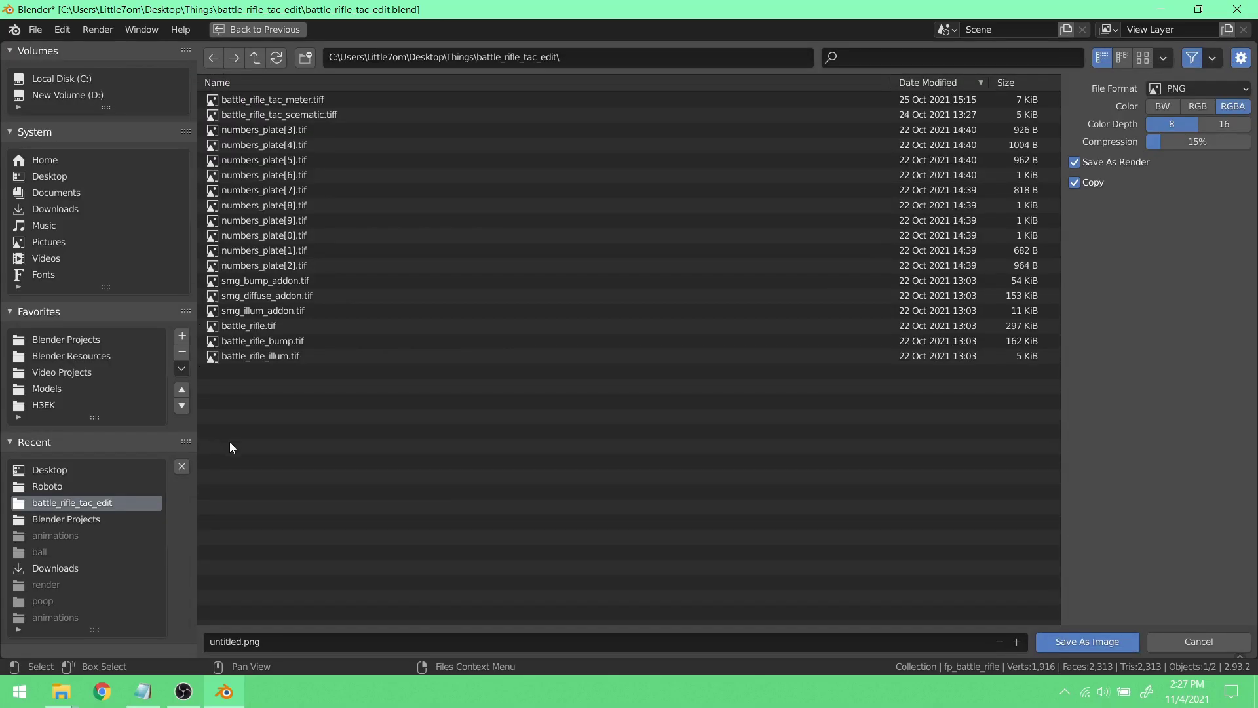
left_click(50, 176)
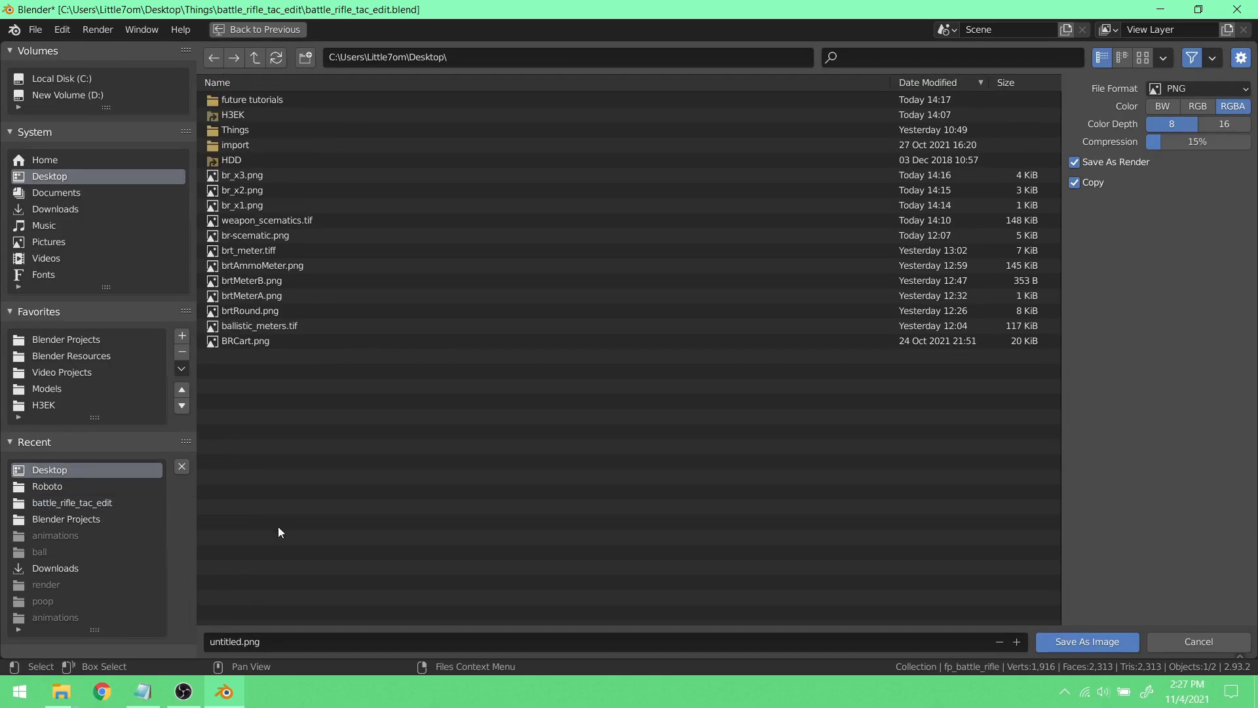
left_click(264, 642)
left_click_drag(241, 642, 190, 637)
type("brt")
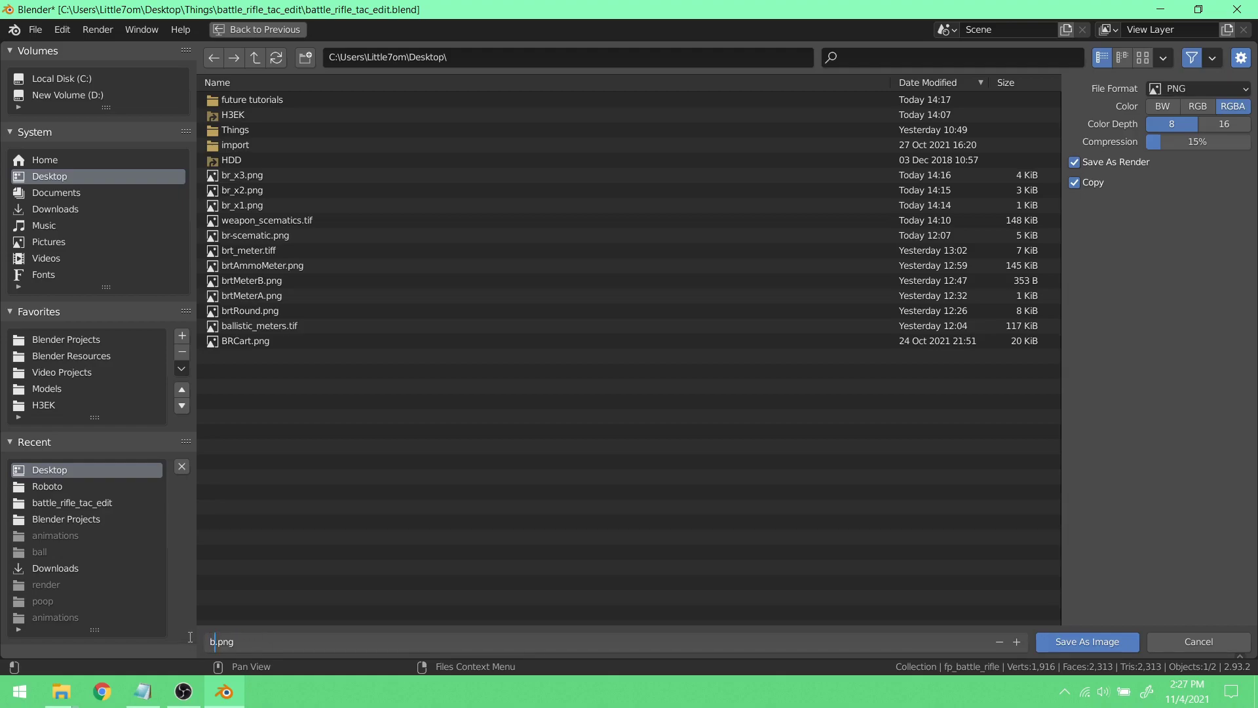
type("_ref")
type("erence")
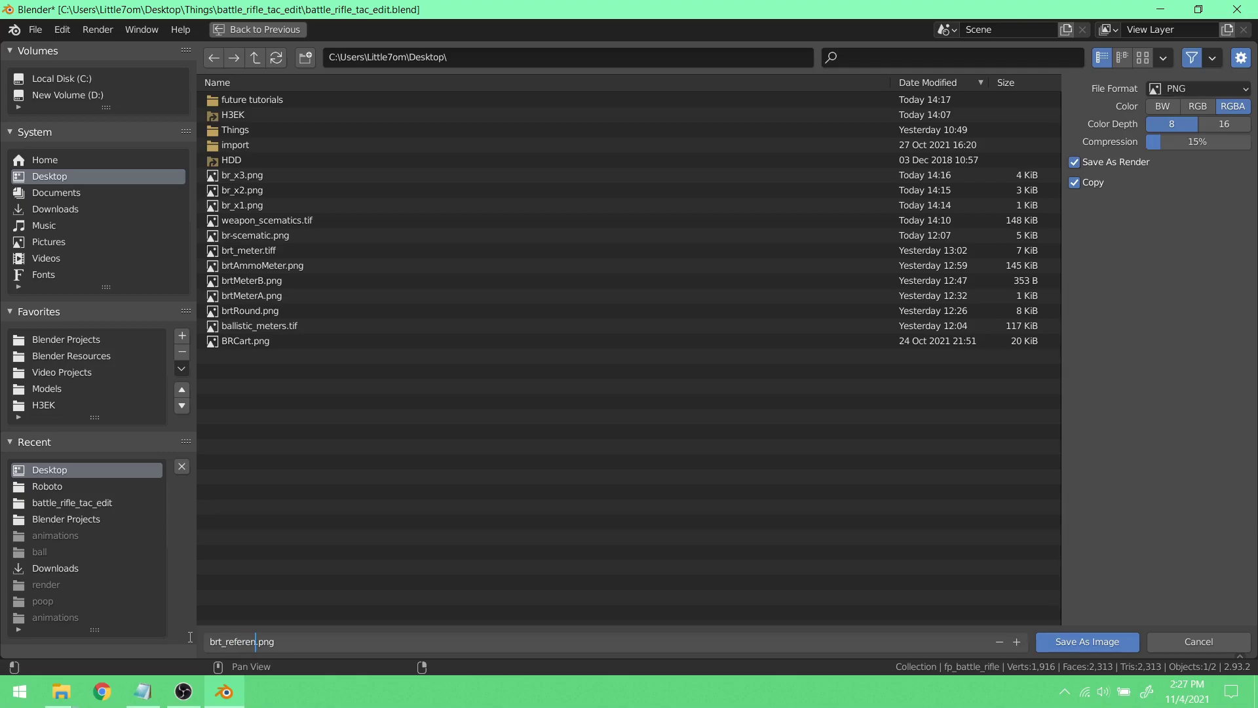
key("Return")
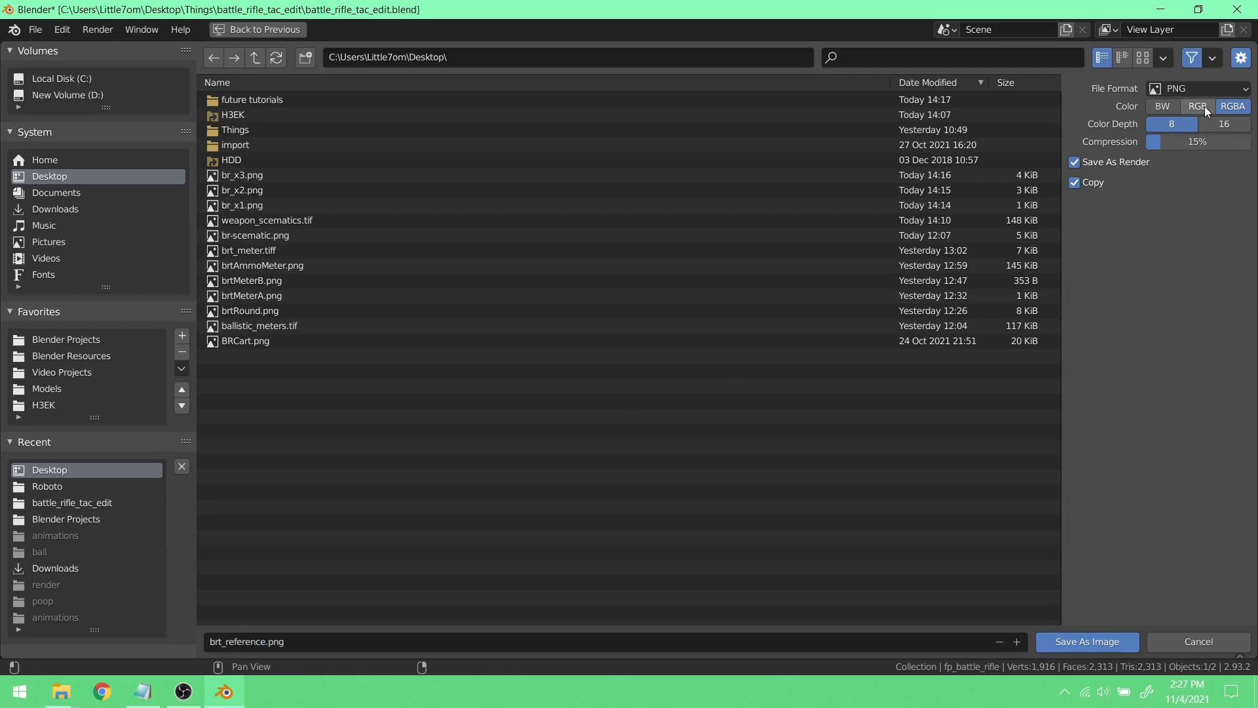
- Save the render as a PNG with RGB color, 16-bit color depth and 100% compression
left_click(1198, 106)
left_click(1224, 123)
left_click_drag(1198, 142, 1248, 141)
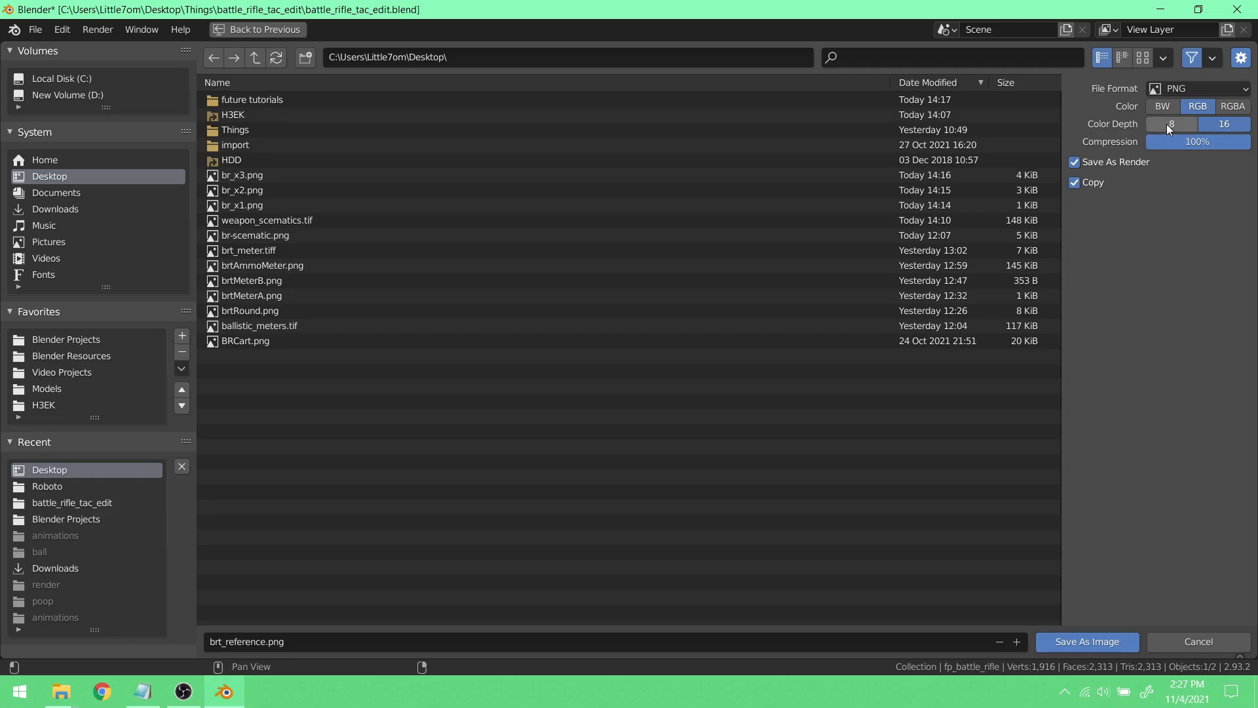
left_click(1077, 643)
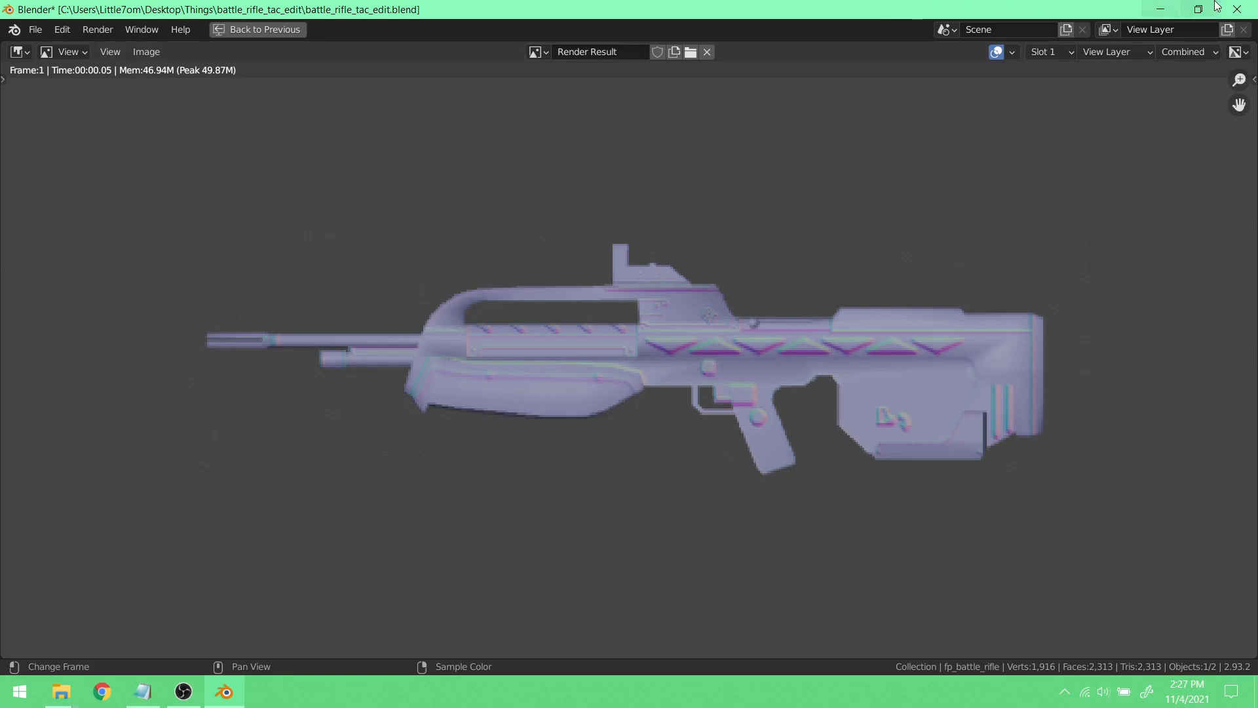
- Close Blender without saving the project, and close the br_x3.png properties and the battle_rifle_tac_edit folder window
left_click(1250, 8)
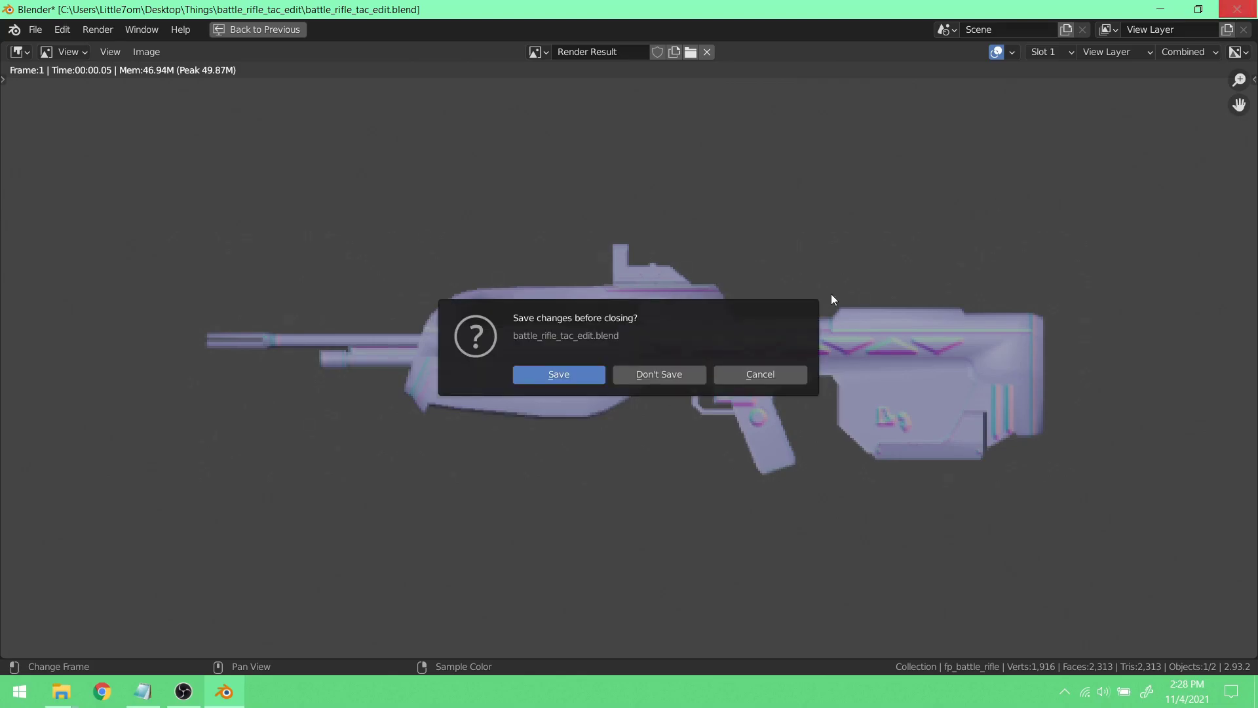
left_click(679, 372)
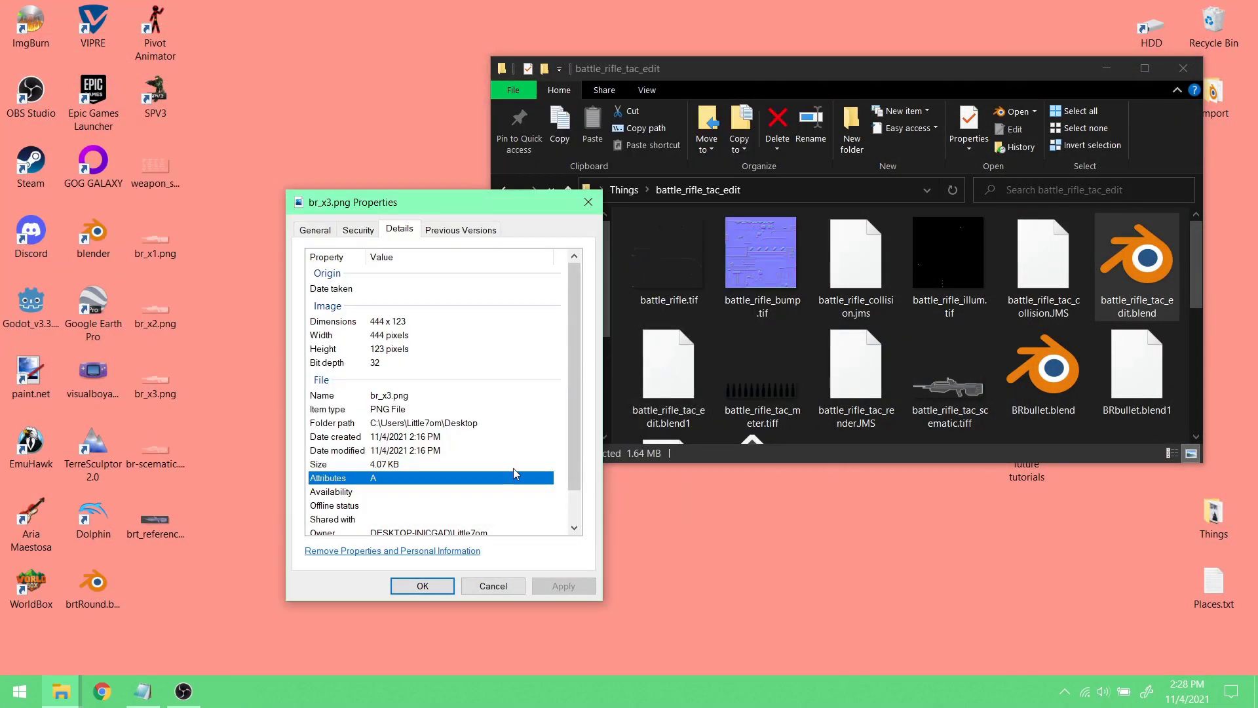
left_click(589, 204)
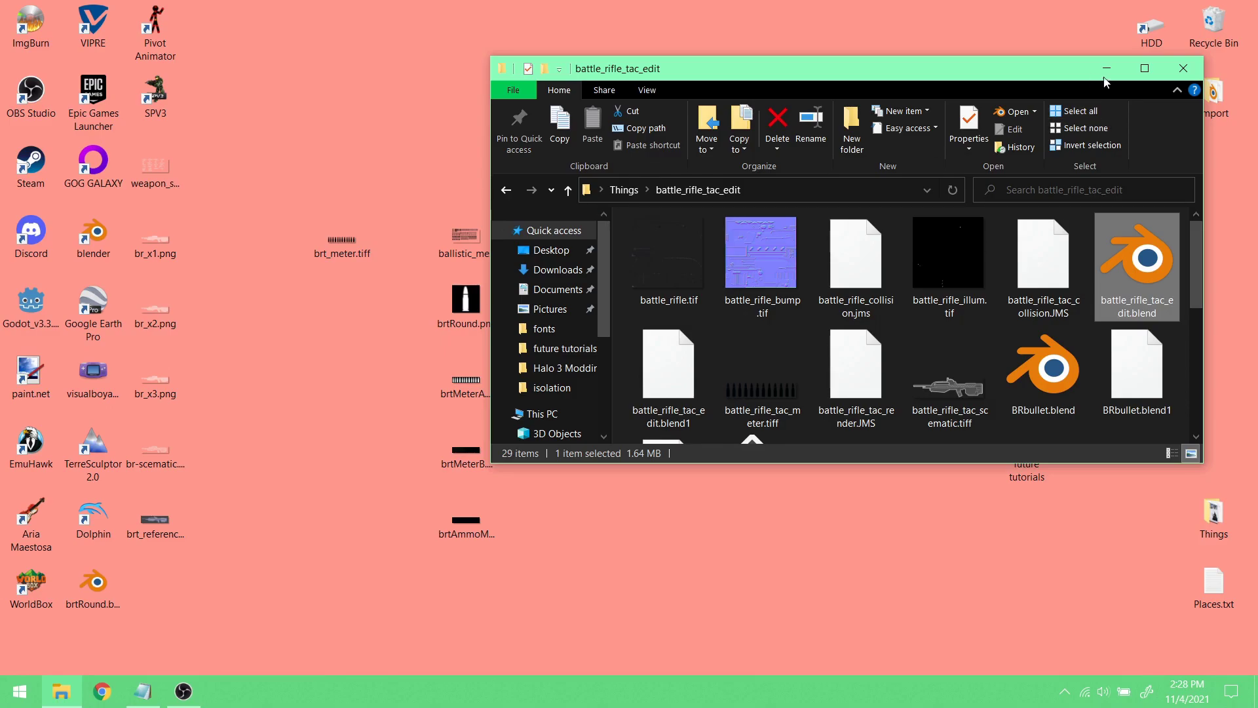
left_click(1183, 68)
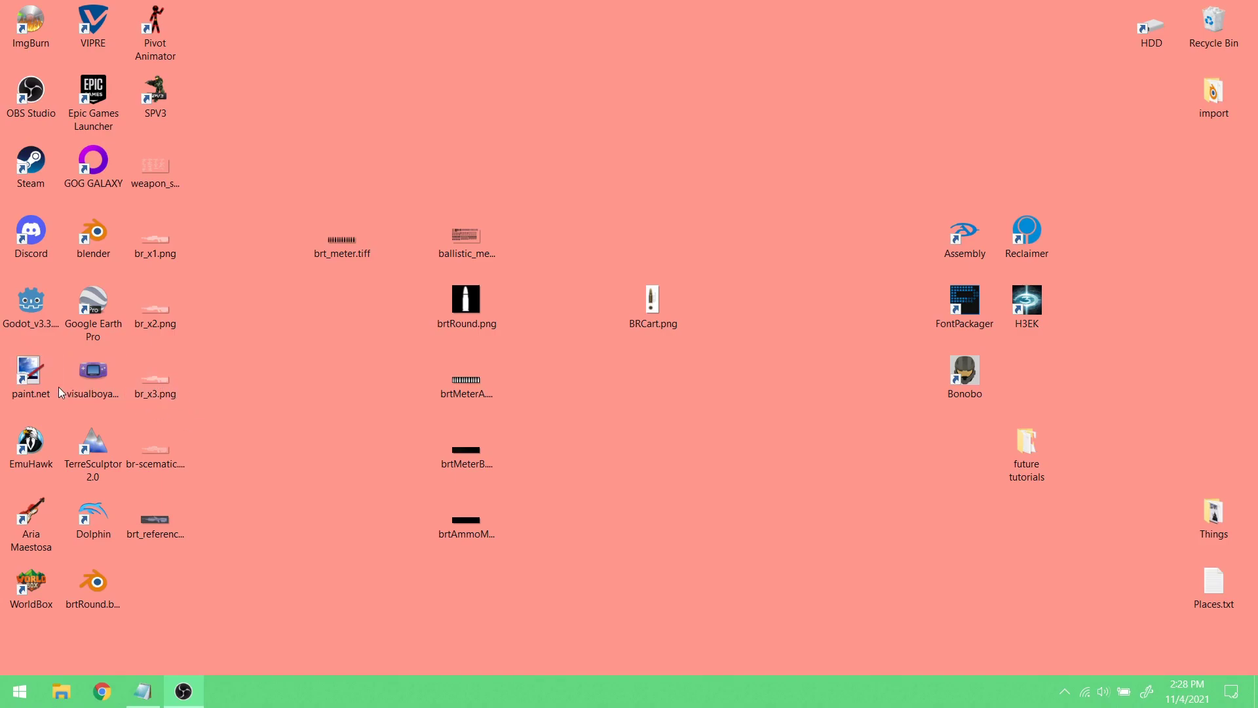
- Open brt_reference.png from the desktop in paint.net and enlarge the rifle to 300% for inspection
left_click(139, 537)
right_click(156, 522)
mouse_move(262, 351)
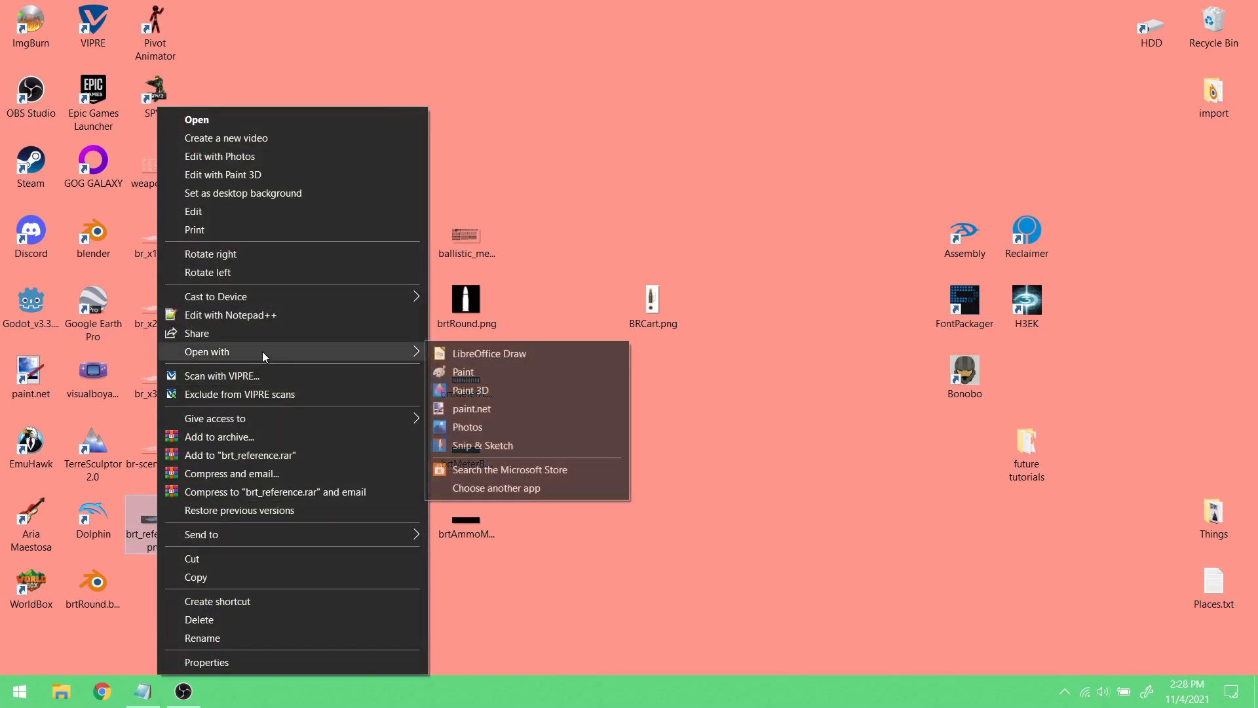
left_click(486, 410)
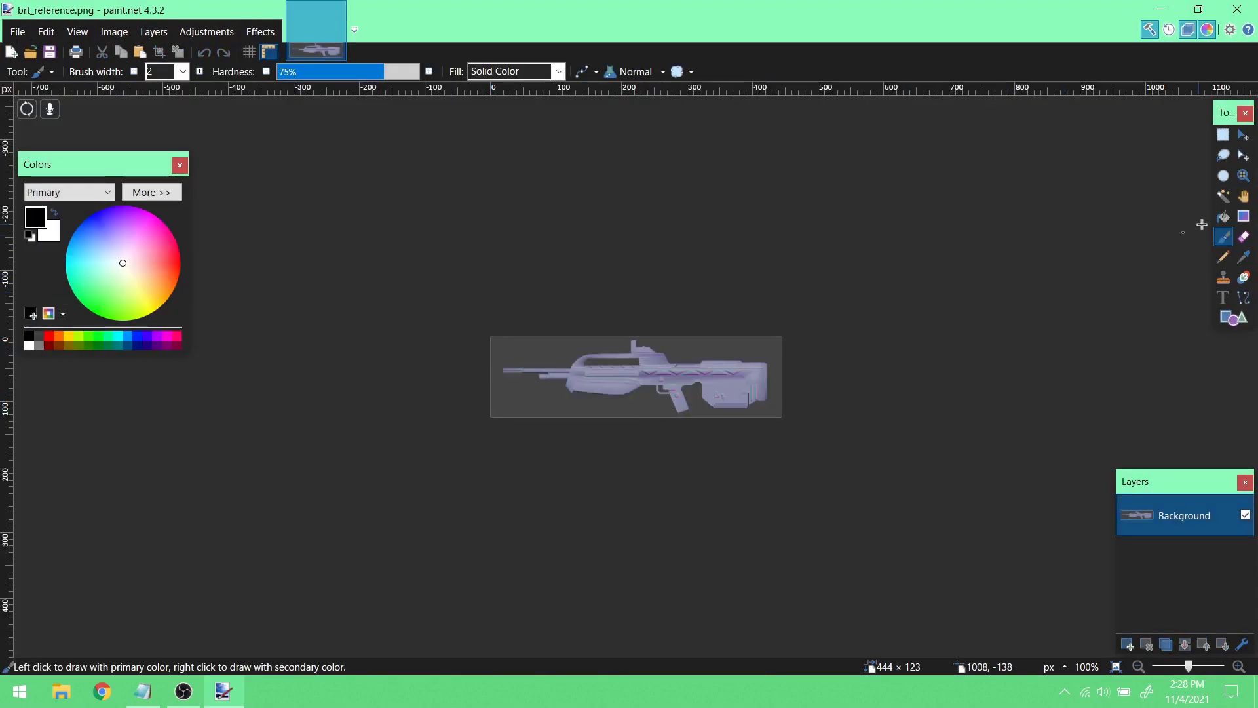
left_click(1244, 175)
left_click(599, 367)
left_click(599, 367)
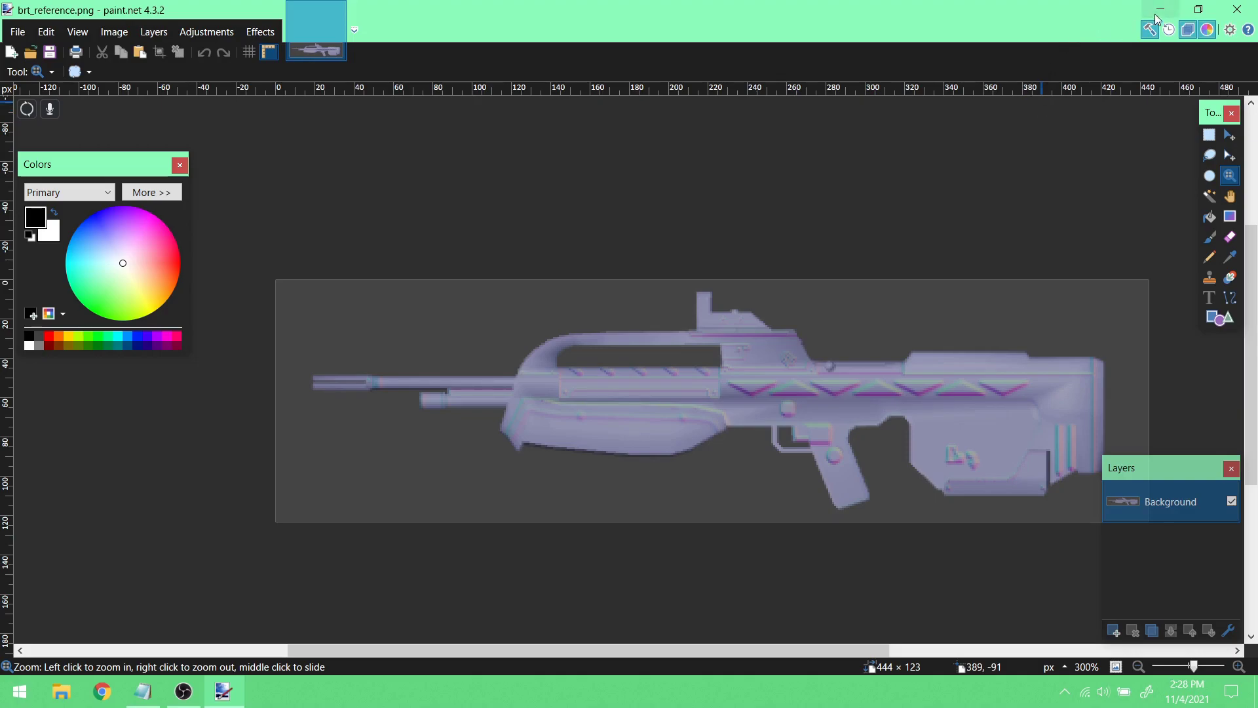
- Open br_x3.png from the desktop in paint.net alongside the reference image and maximize the window
mouse_move(1107, 18)
left_mouse_down()
mouse_move(1088, 77)
mouse_move(1047, 78)
left_mouse_up()
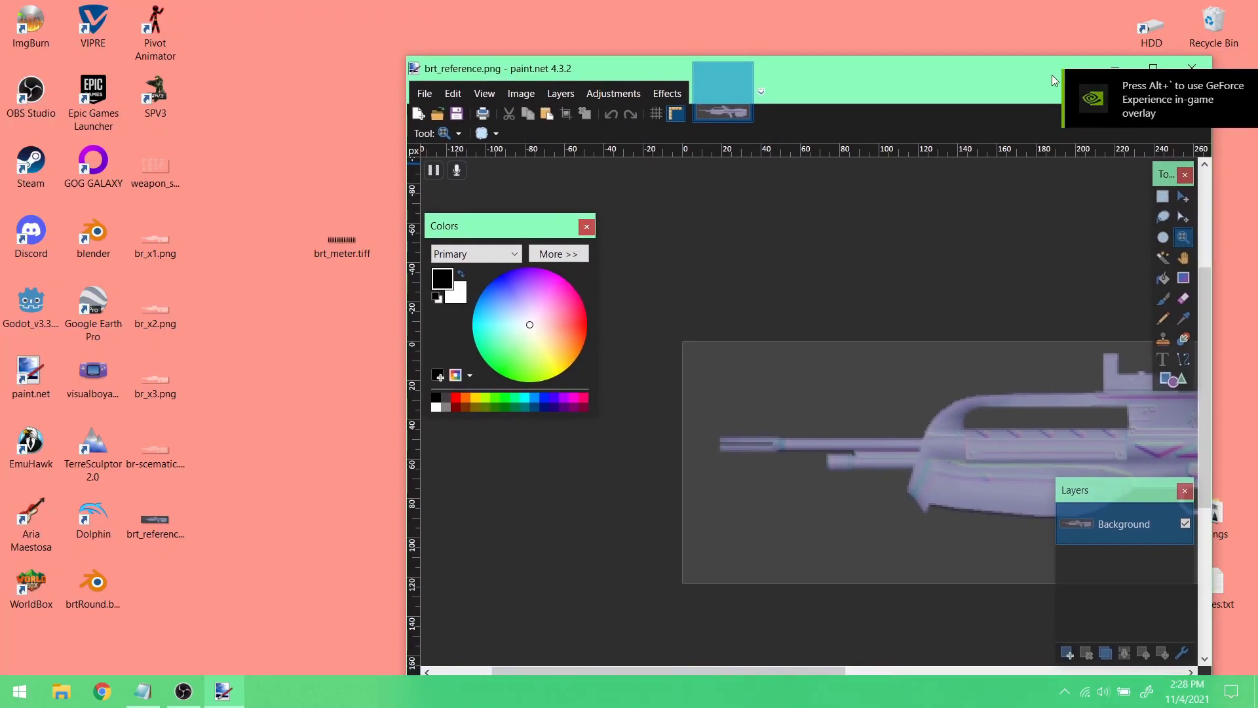
right_click(166, 380)
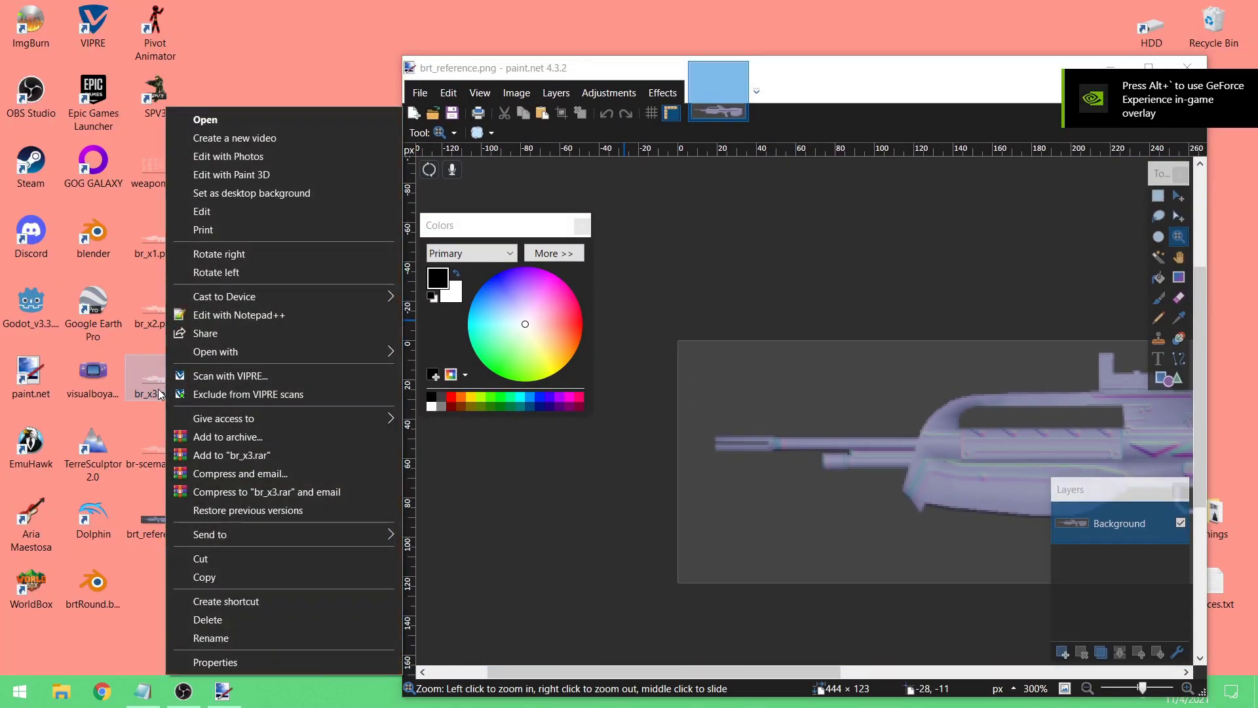
mouse_move(245, 351)
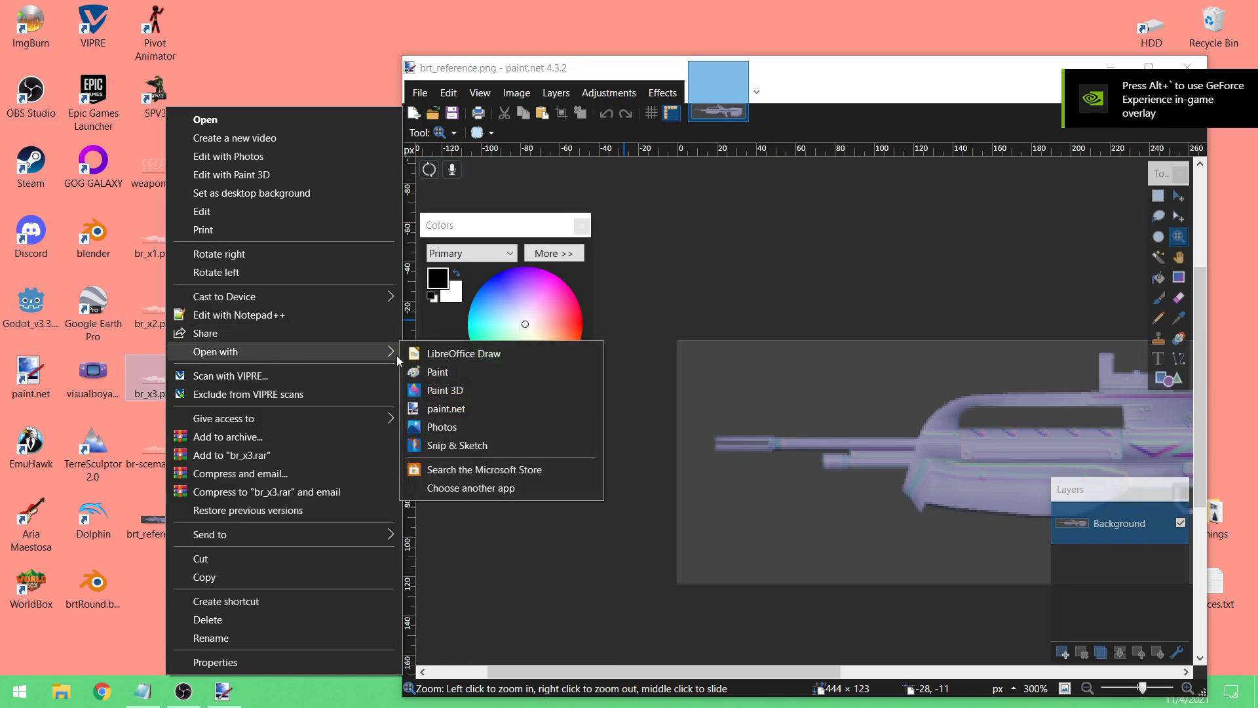
left_click(451, 407)
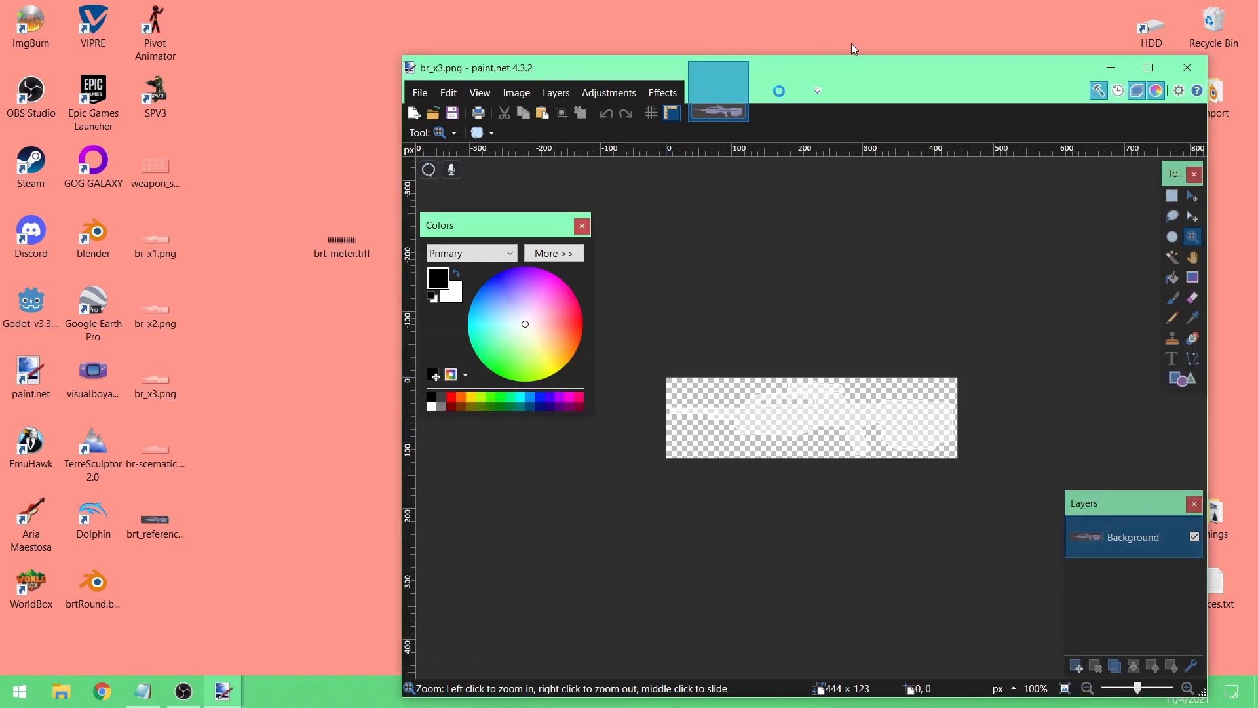
left_click_drag(959, 87, 810, 71)
left_click(999, 51)
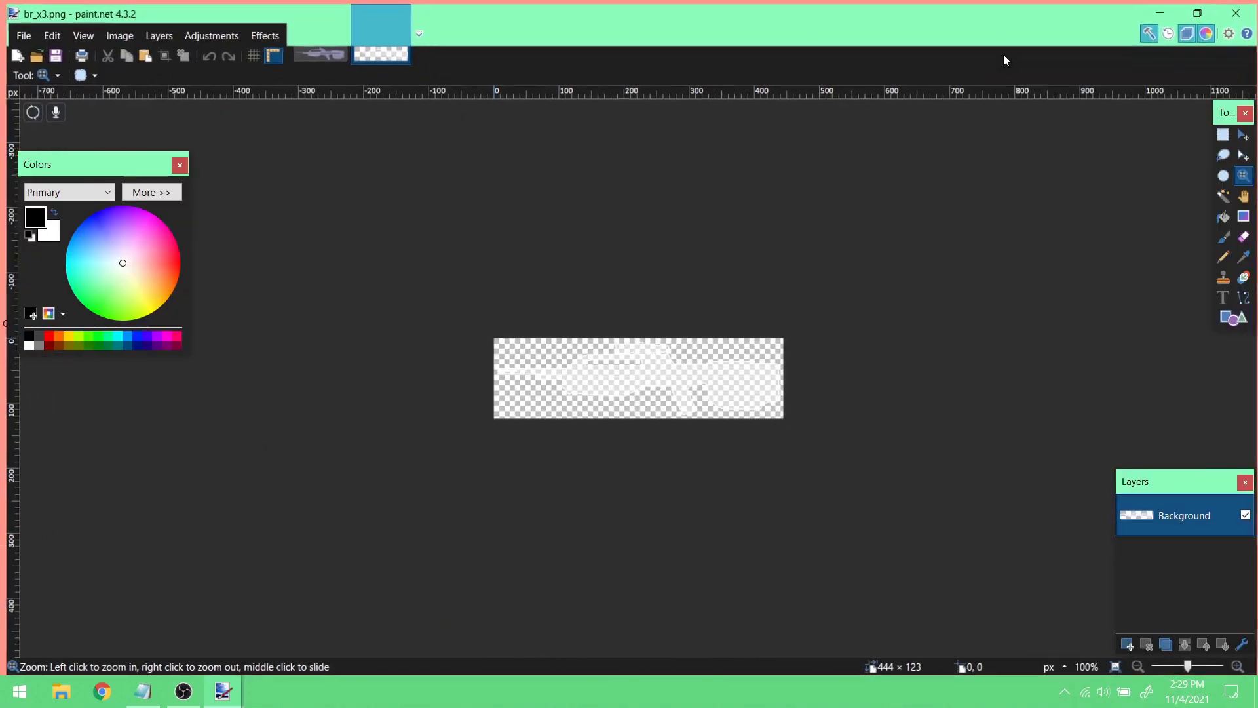
- Apply Switch Alpha to Gray with Invert enabled to the br_x3.png rifle graphic
left_click(621, 383)
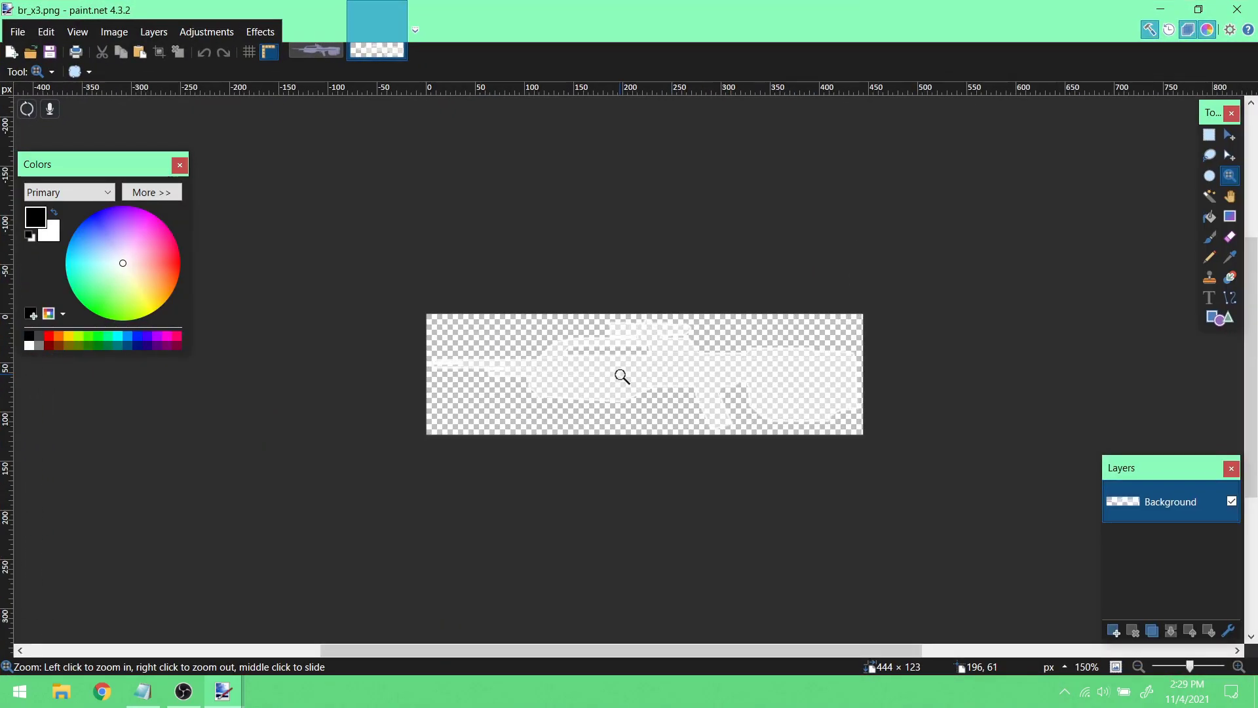
left_click(571, 376)
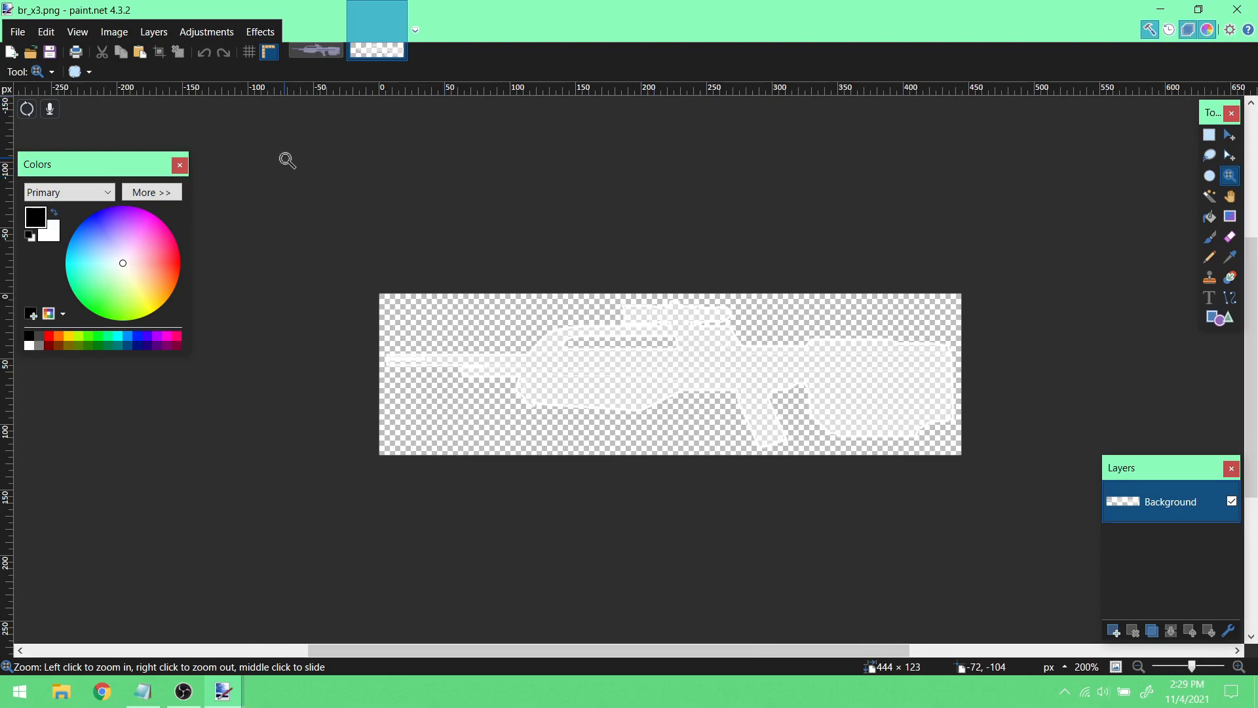
left_click(270, 32)
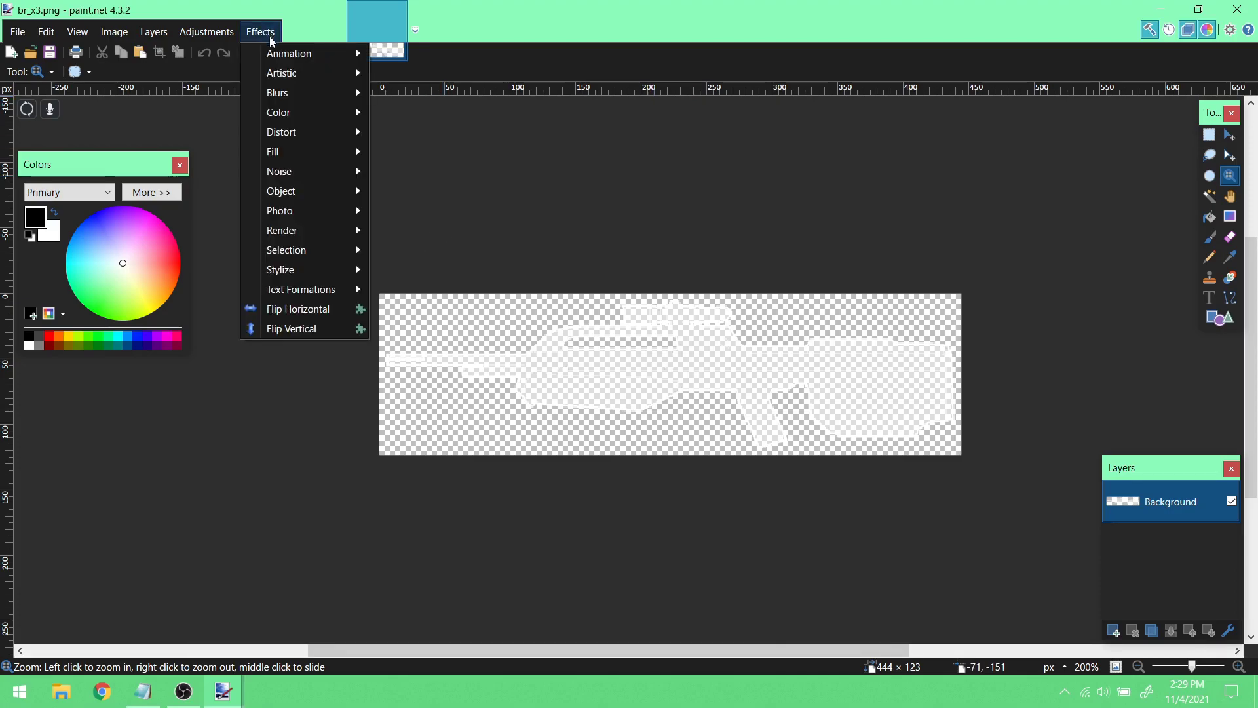
mouse_move(301, 150)
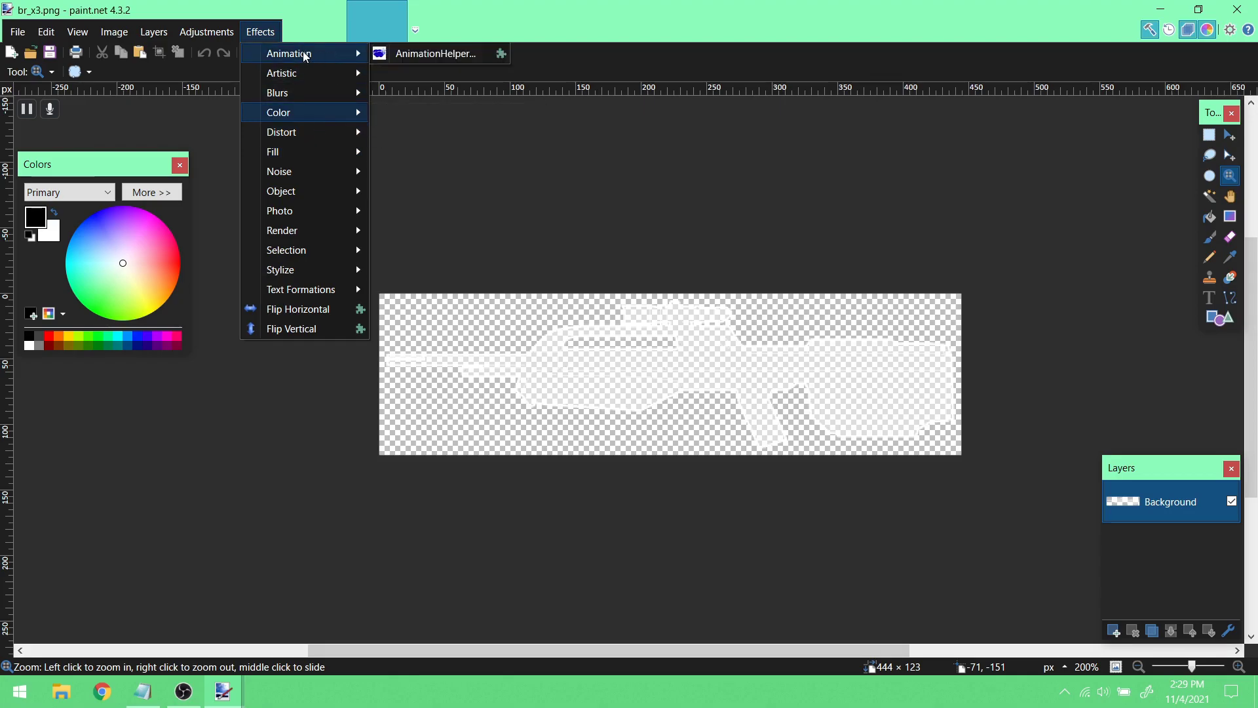
mouse_move(305, 56)
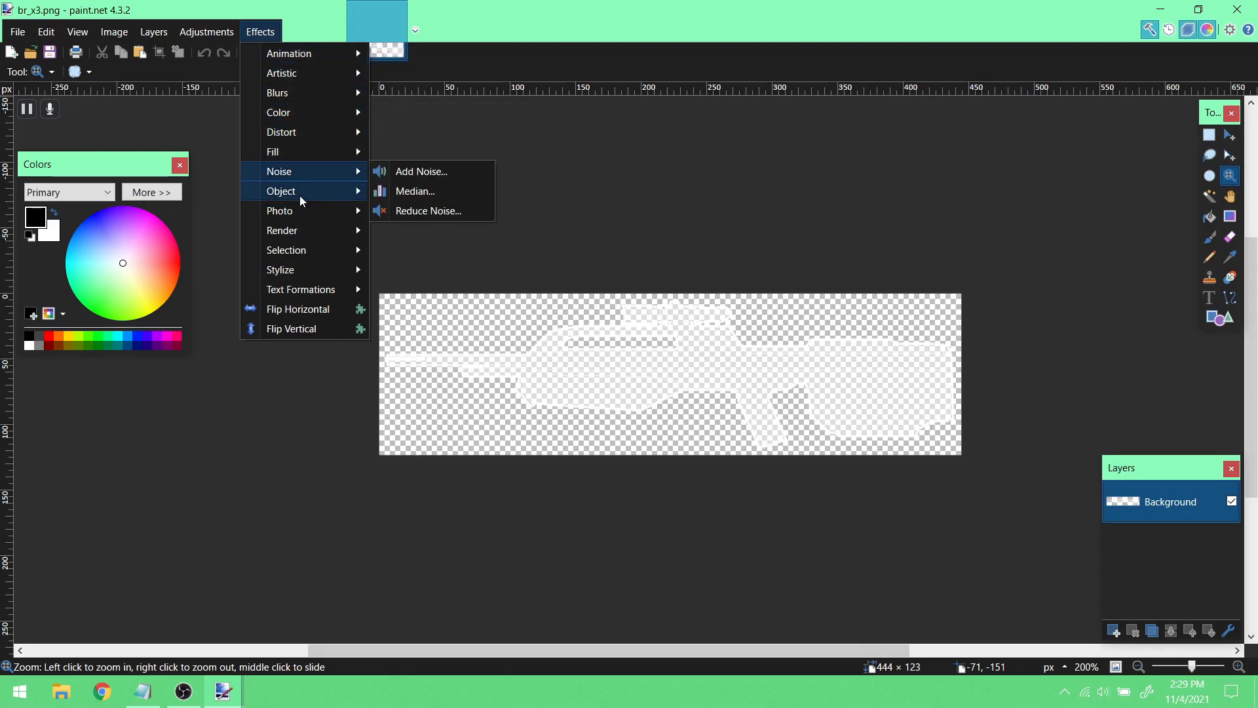
mouse_move(300, 197)
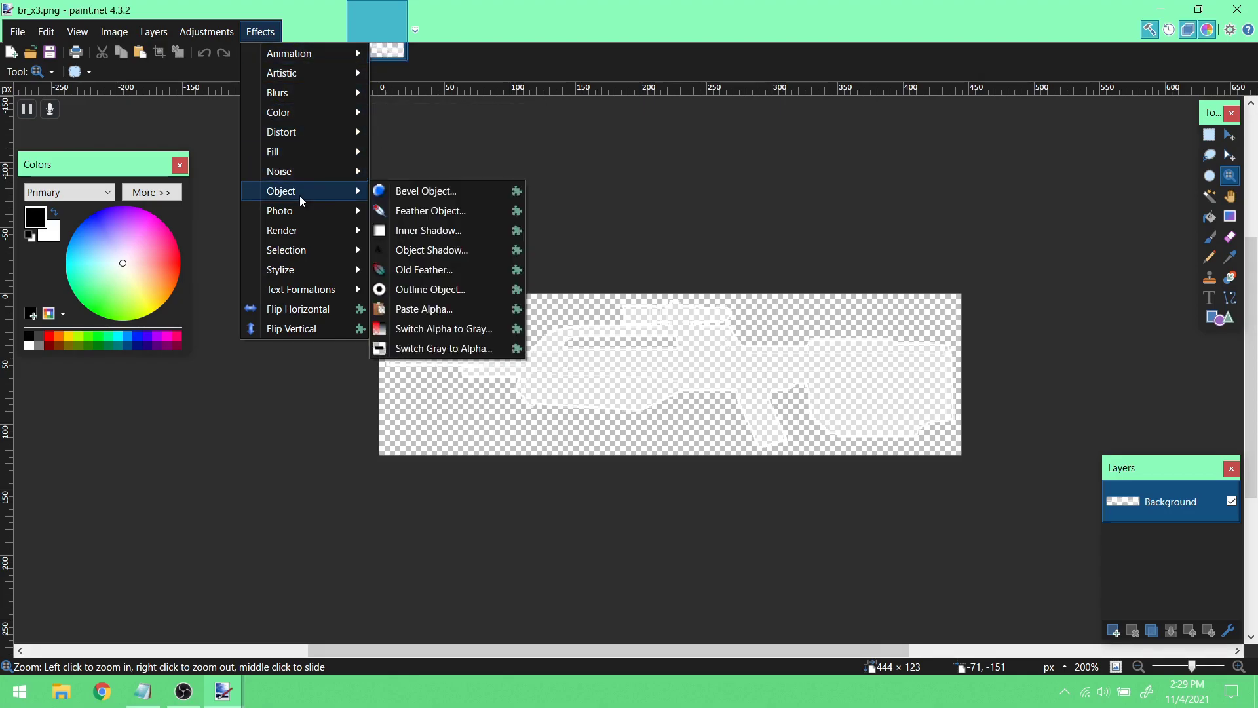
left_click(464, 330)
left_click_drag(835, 227, 811, 187)
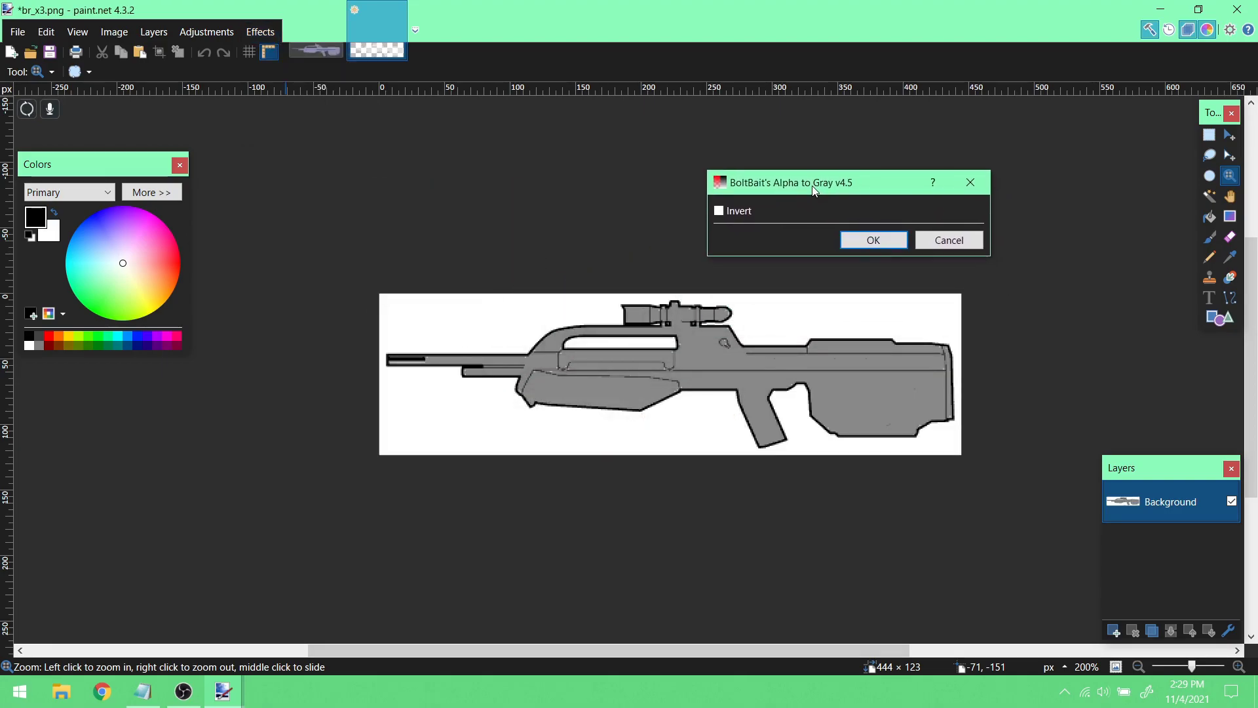
left_click(741, 214)
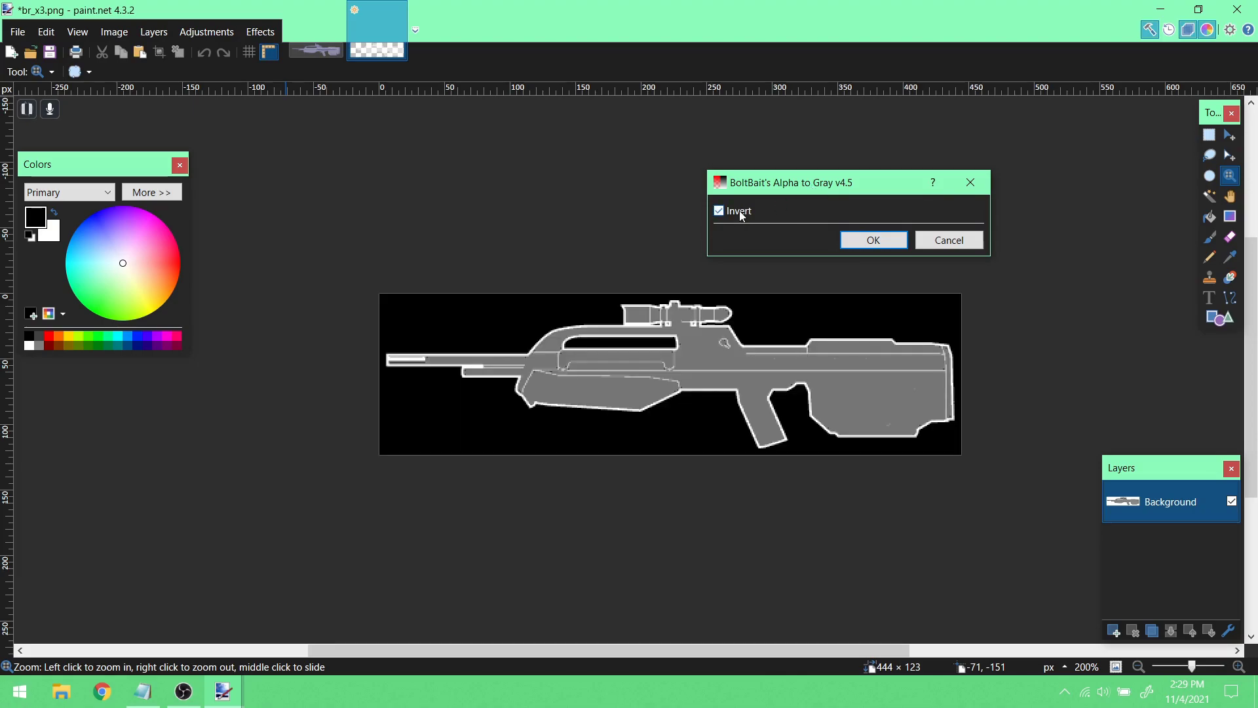
left_click(741, 215)
left_click(741, 215)
left_click(875, 240)
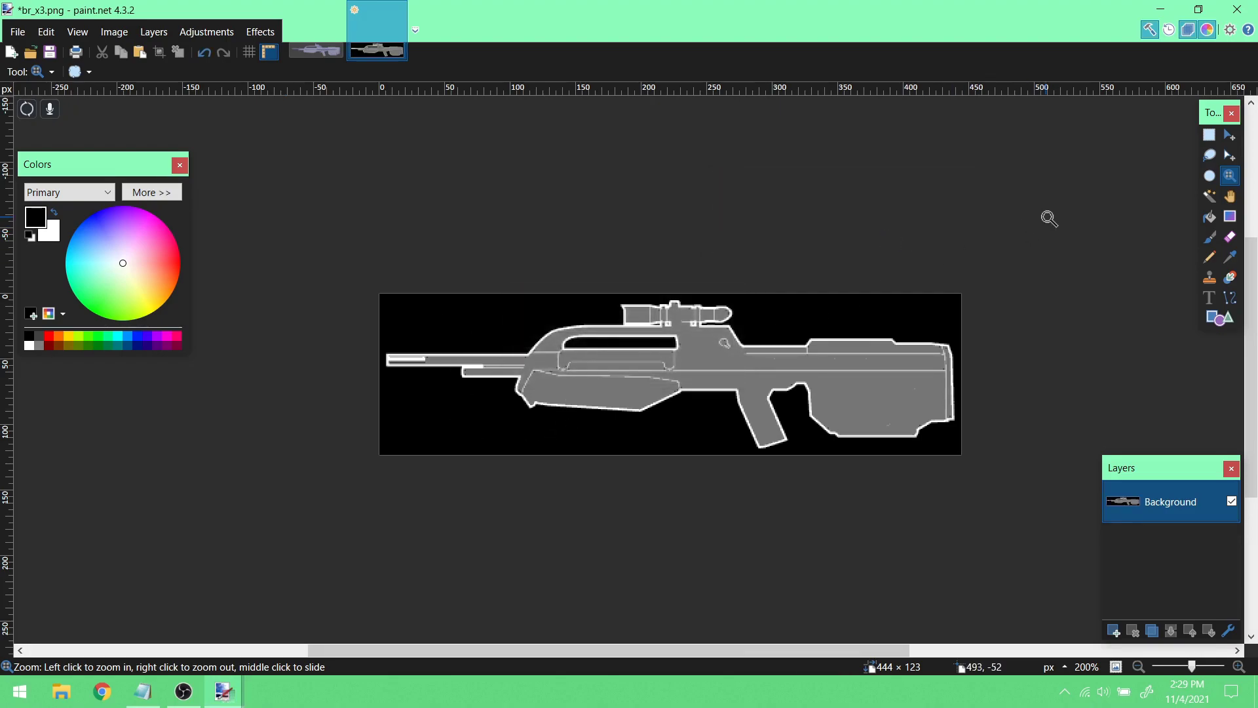
- Compare br_x3.png with the reference, sample its white scope outline as the primary color, and expand the color details
left_click(606, 403)
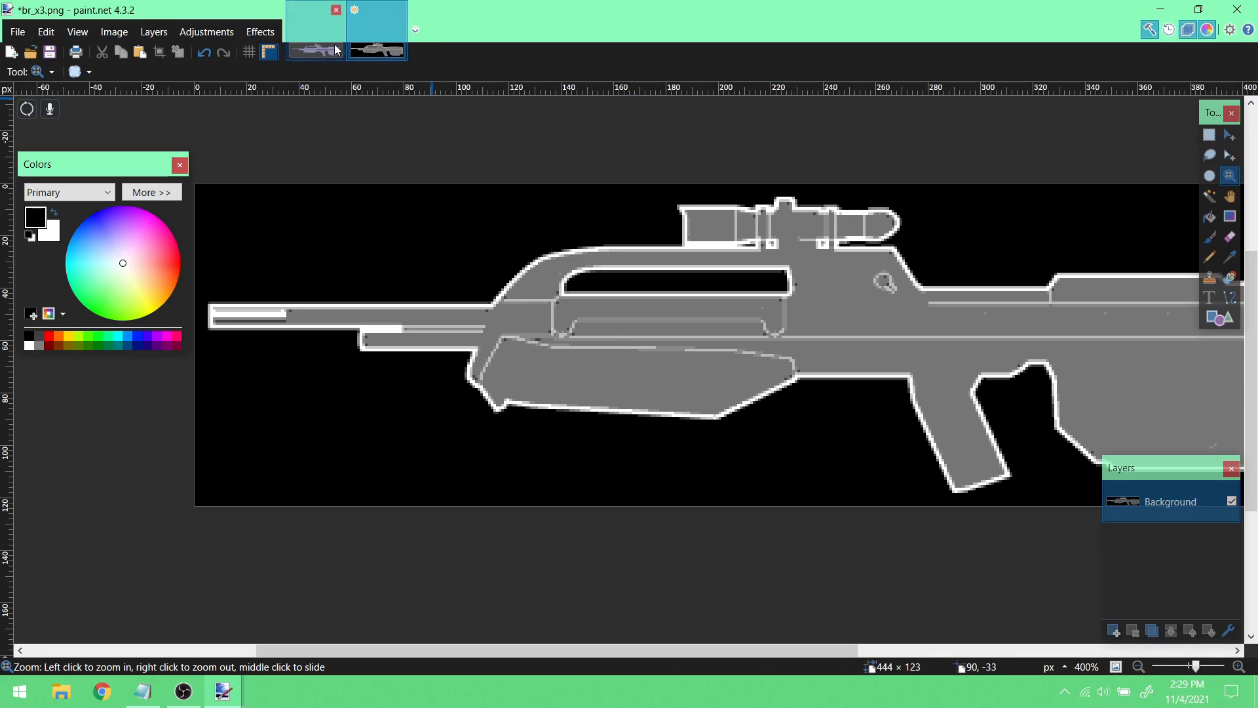
left_click(315, 23)
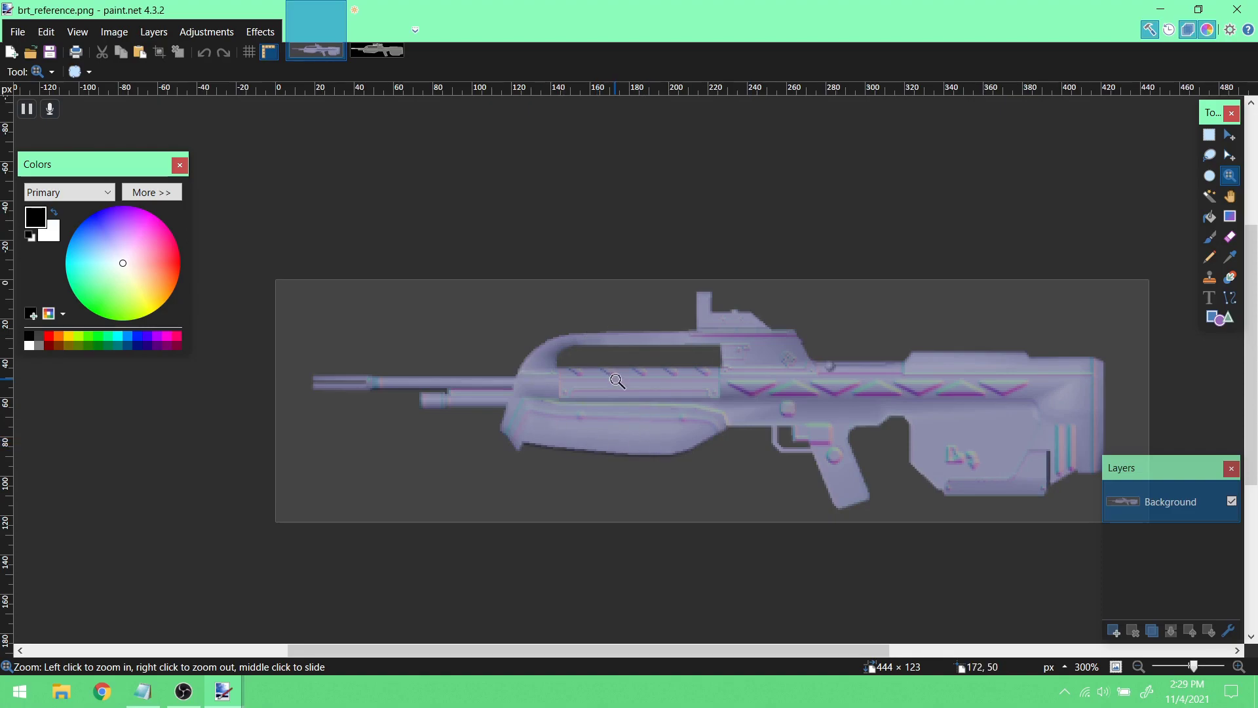
left_click(376, 27)
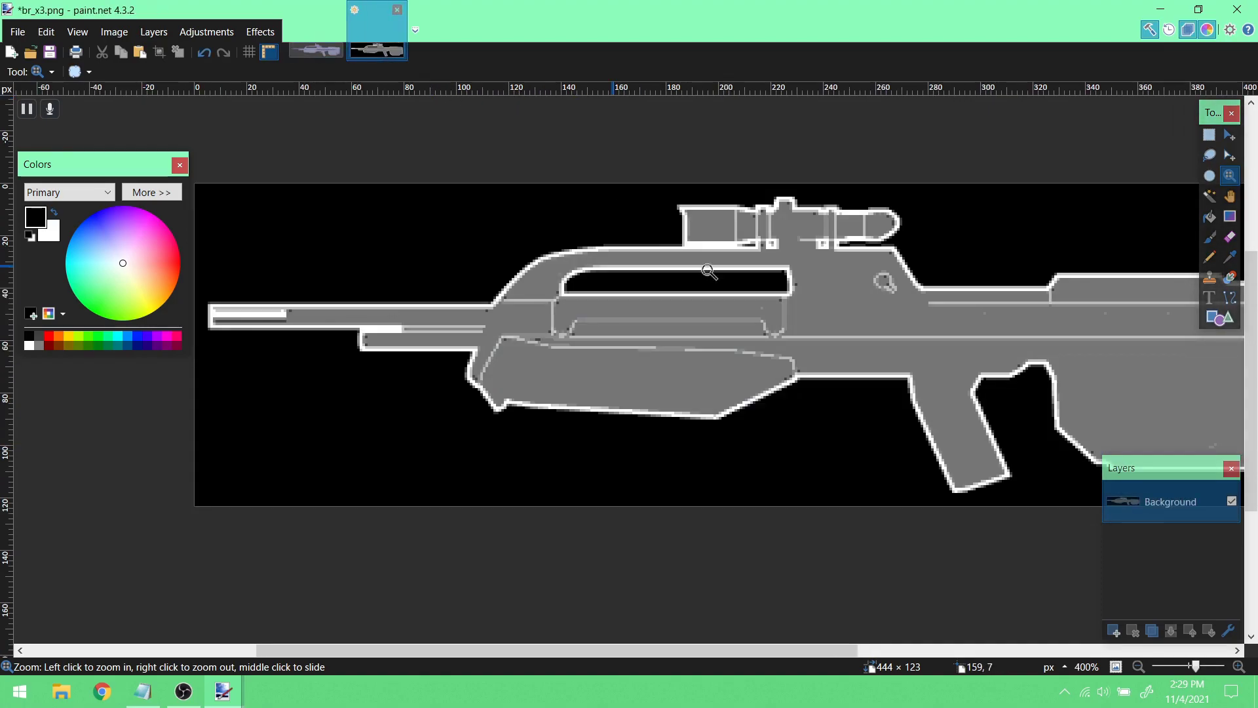
left_click(1229, 257)
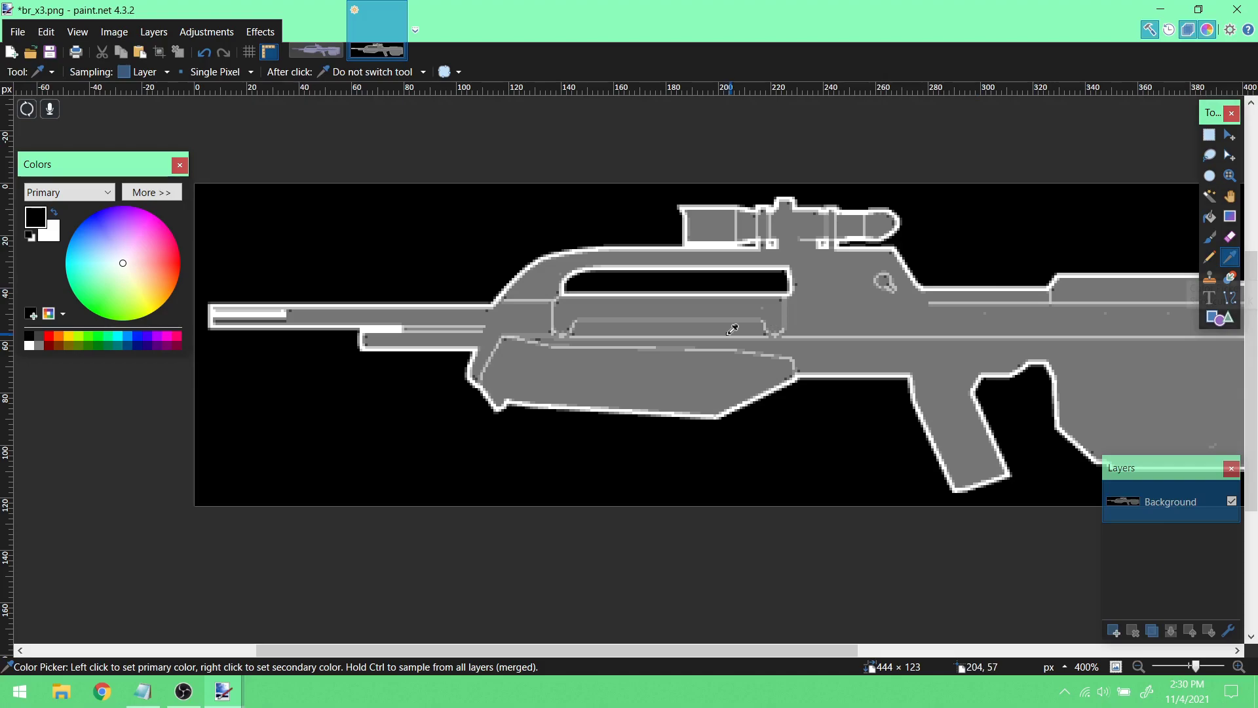
left_click(710, 243)
left_click(151, 192)
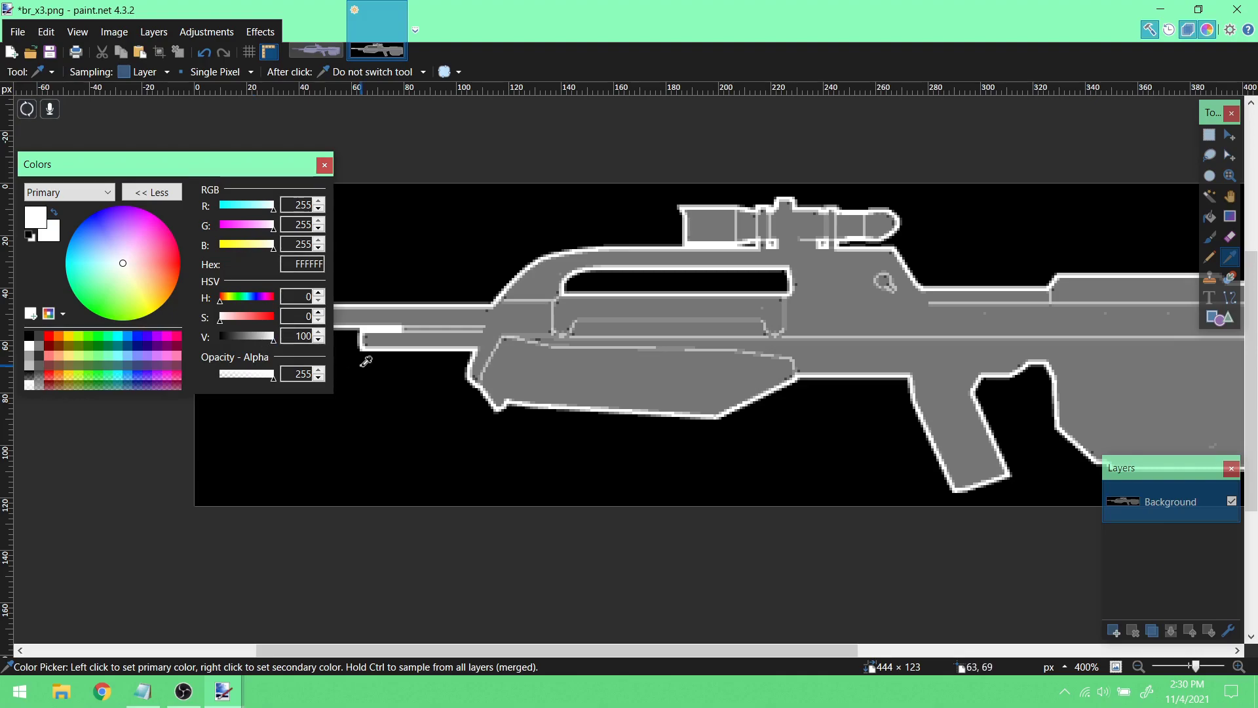
- Add a new layer named Outside Border above the Background in brt_reference.png
left_click(311, 50)
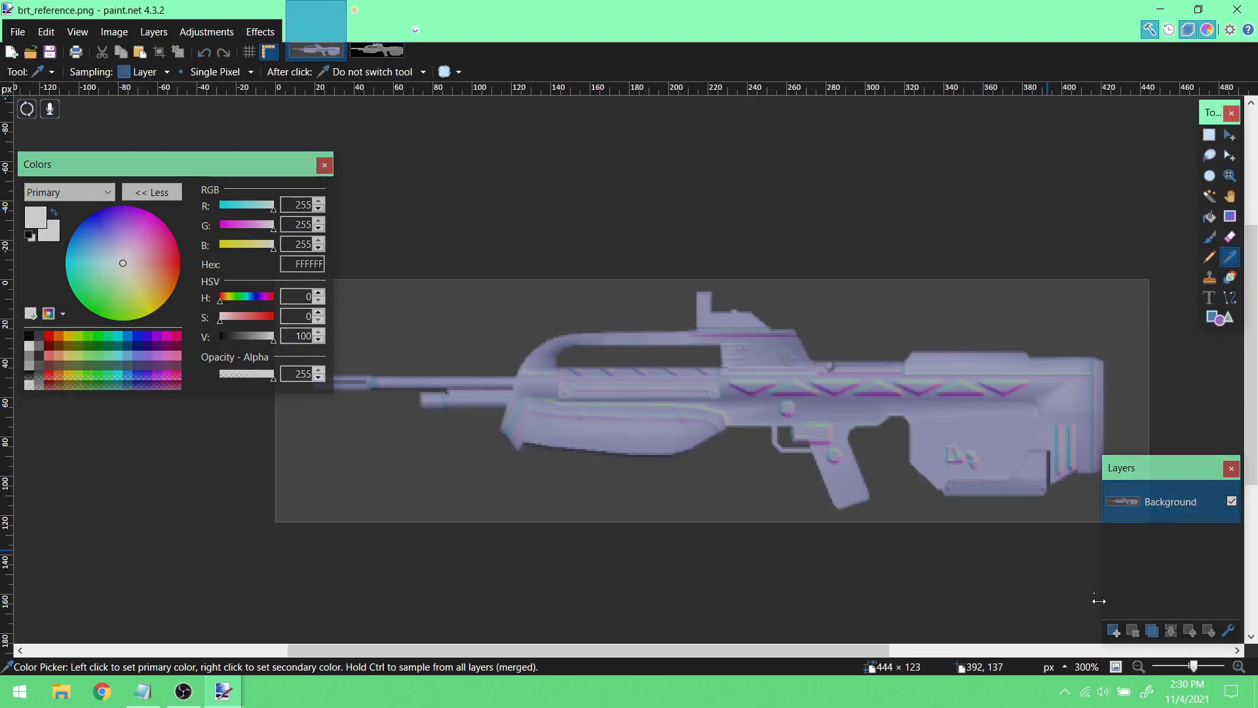
left_click(1115, 631)
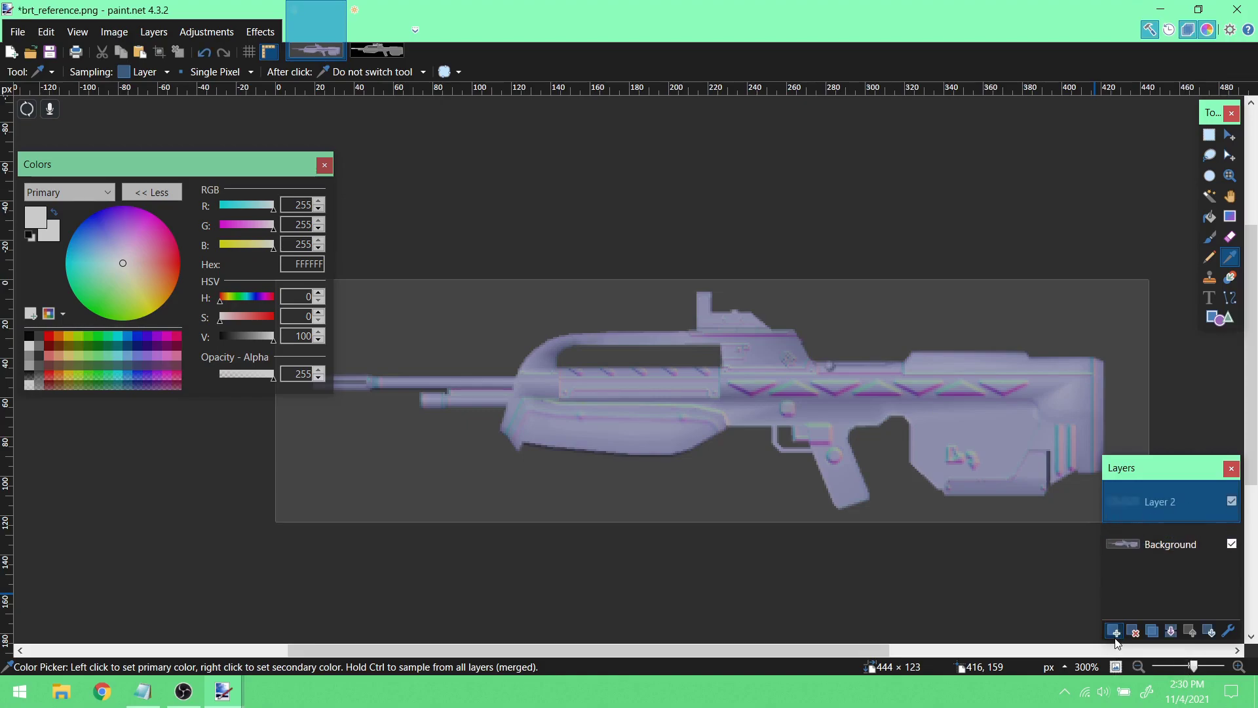
double_click(1187, 507)
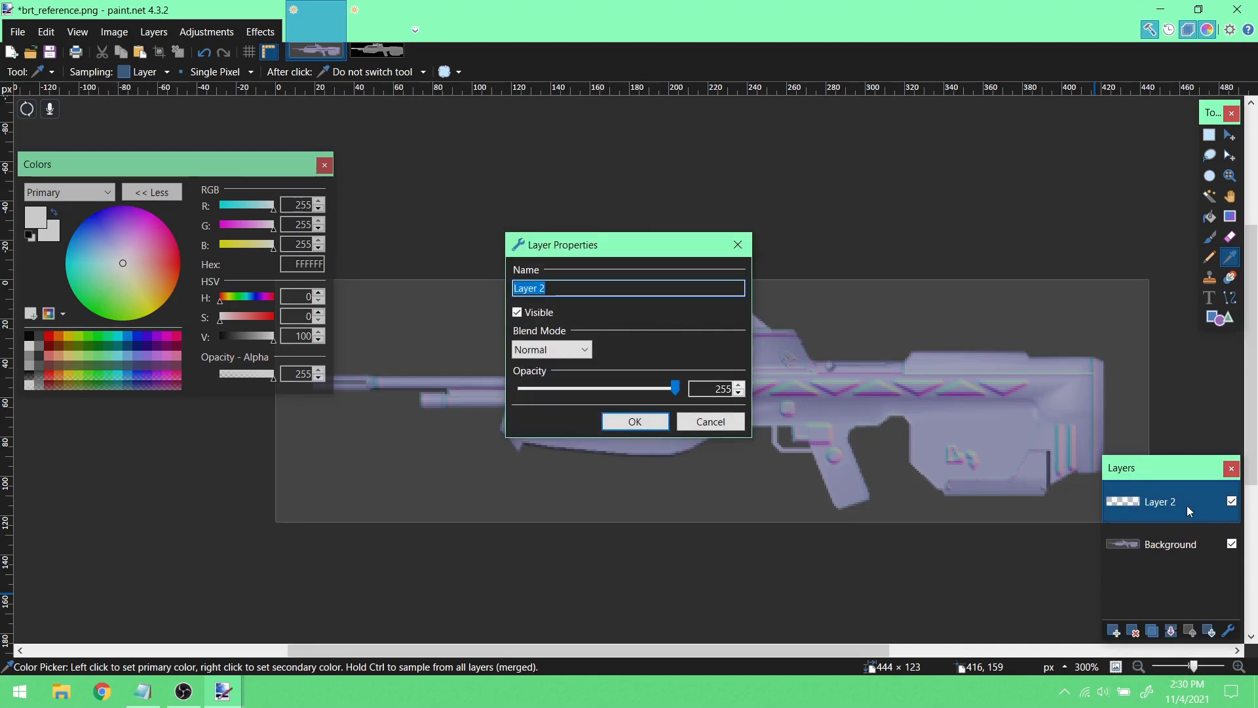
type("Outside Border")
key("Return")
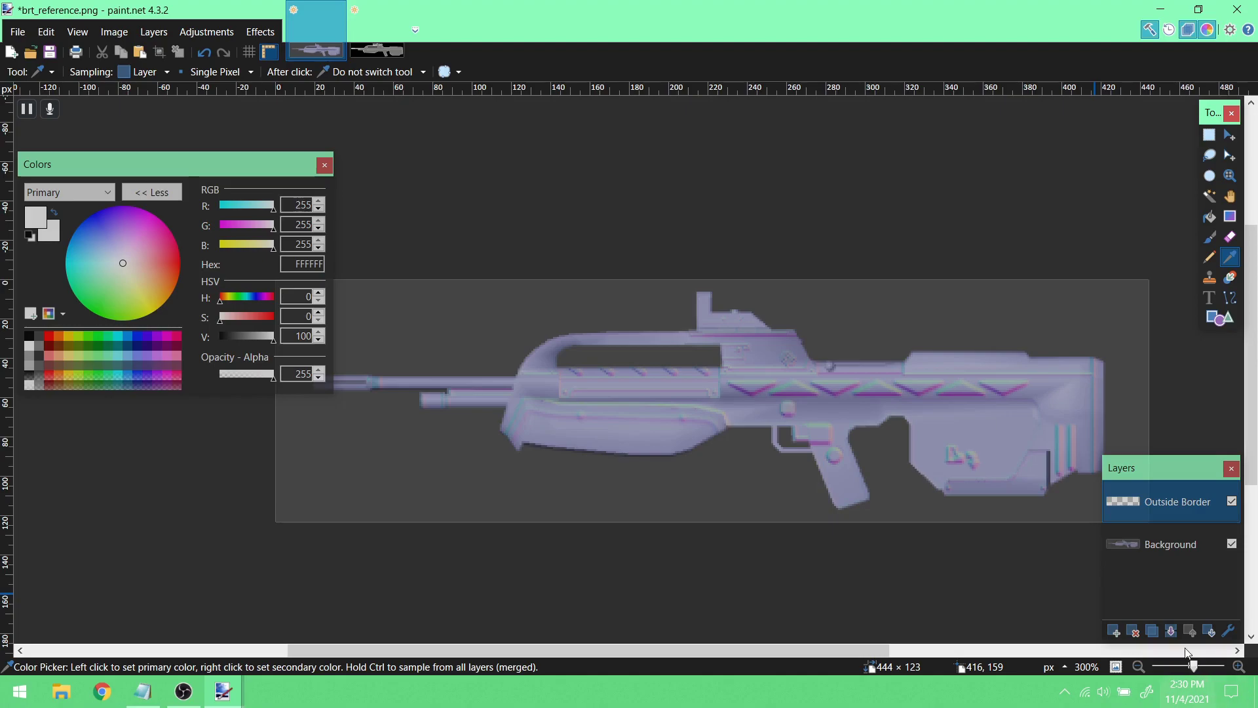
- Lower the opacity of the Outside Border layer in its layer properties
left_click(1229, 631)
left_click_drag(675, 388, 614, 388)
left_click(634, 421)
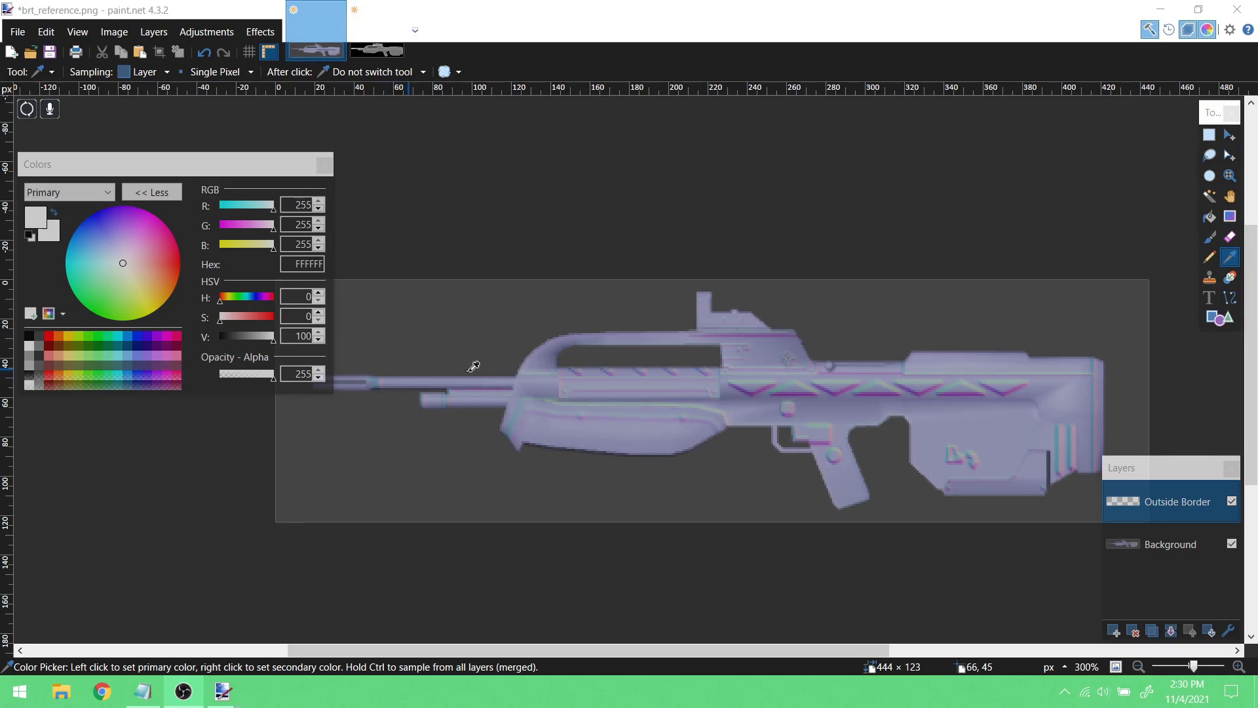
- Open the desktop image br-scematic.png in paint.net
left_click(1156, 8)
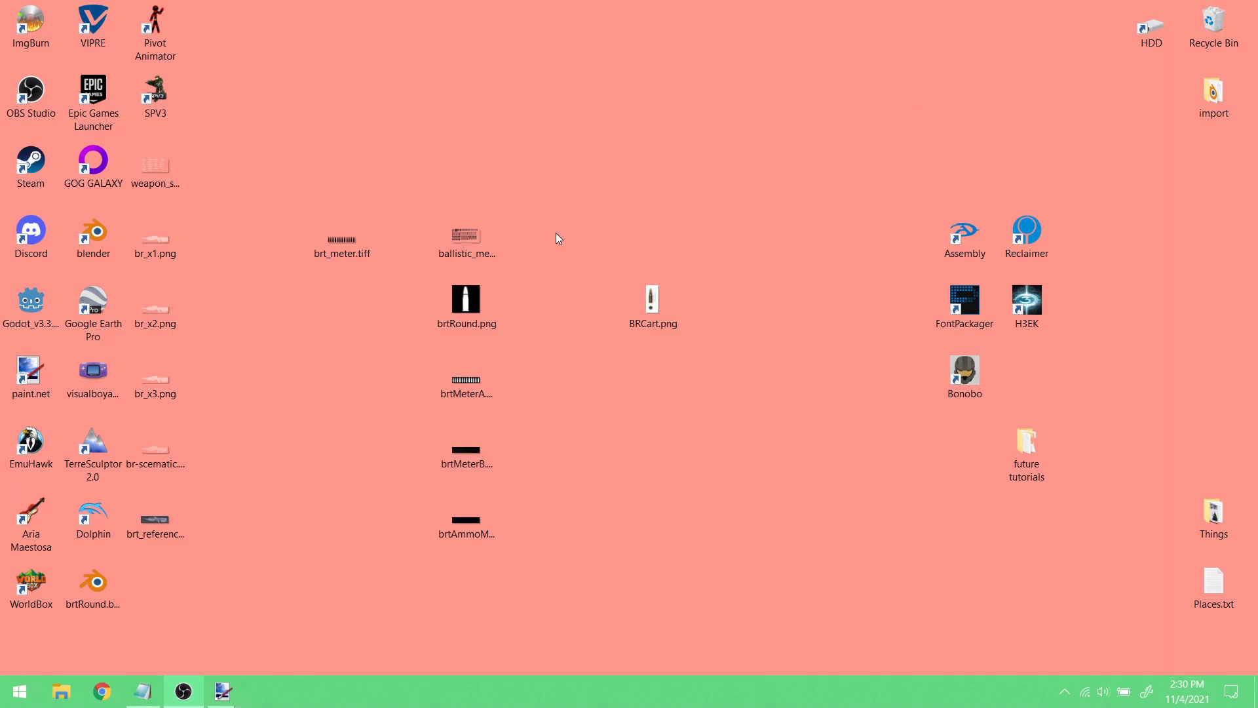
right_click(157, 448)
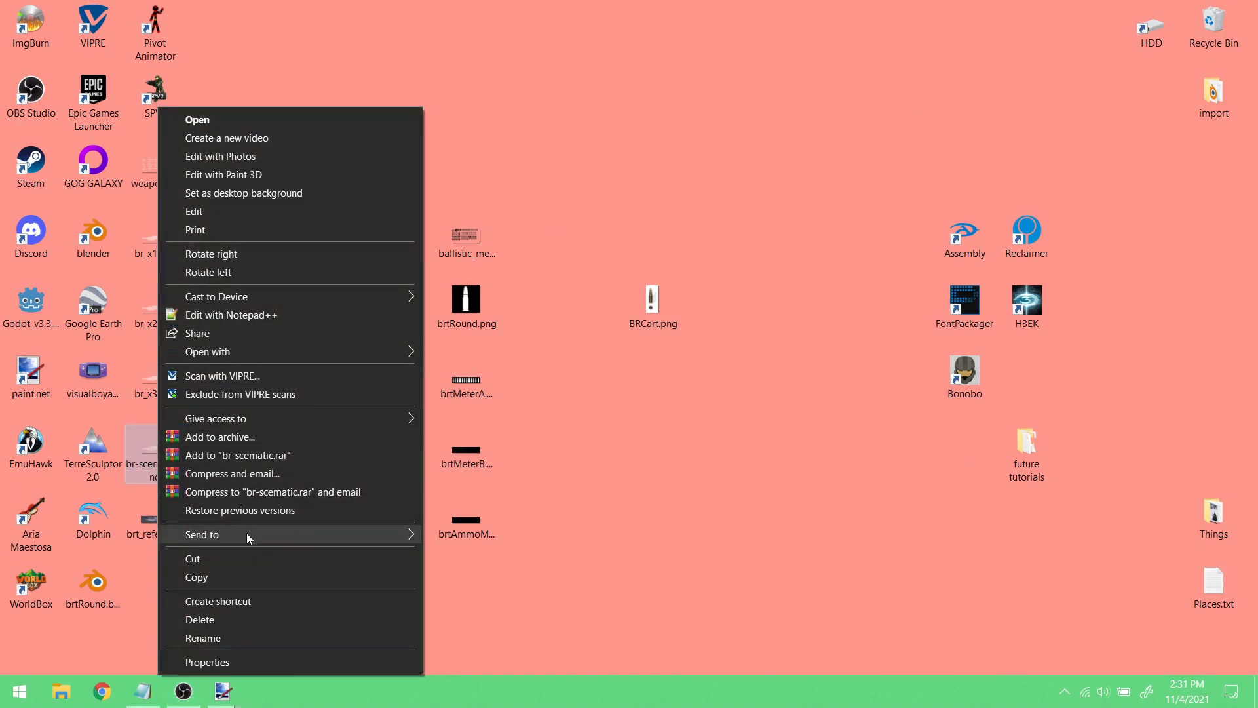
mouse_move(297, 350)
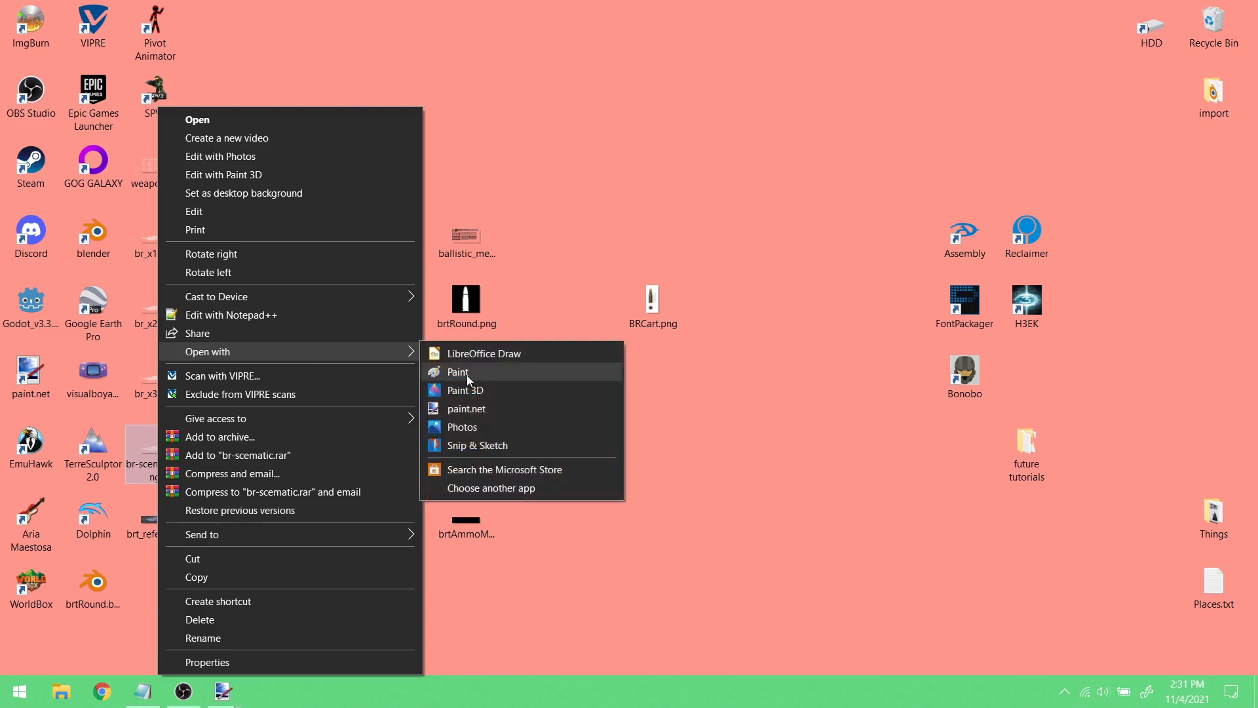
left_click(485, 408)
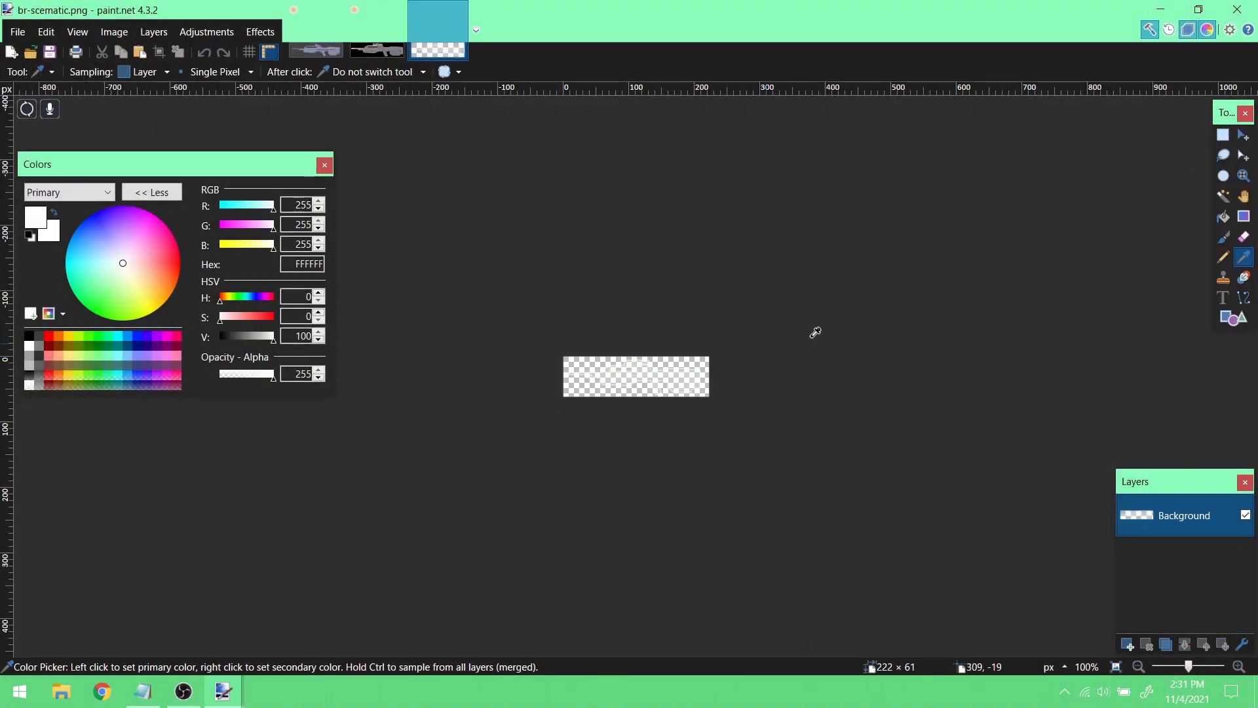
- Add a new layer beneath the Background layer of the schematic and fill it with black
left_click(1127, 644)
left_click(1223, 645)
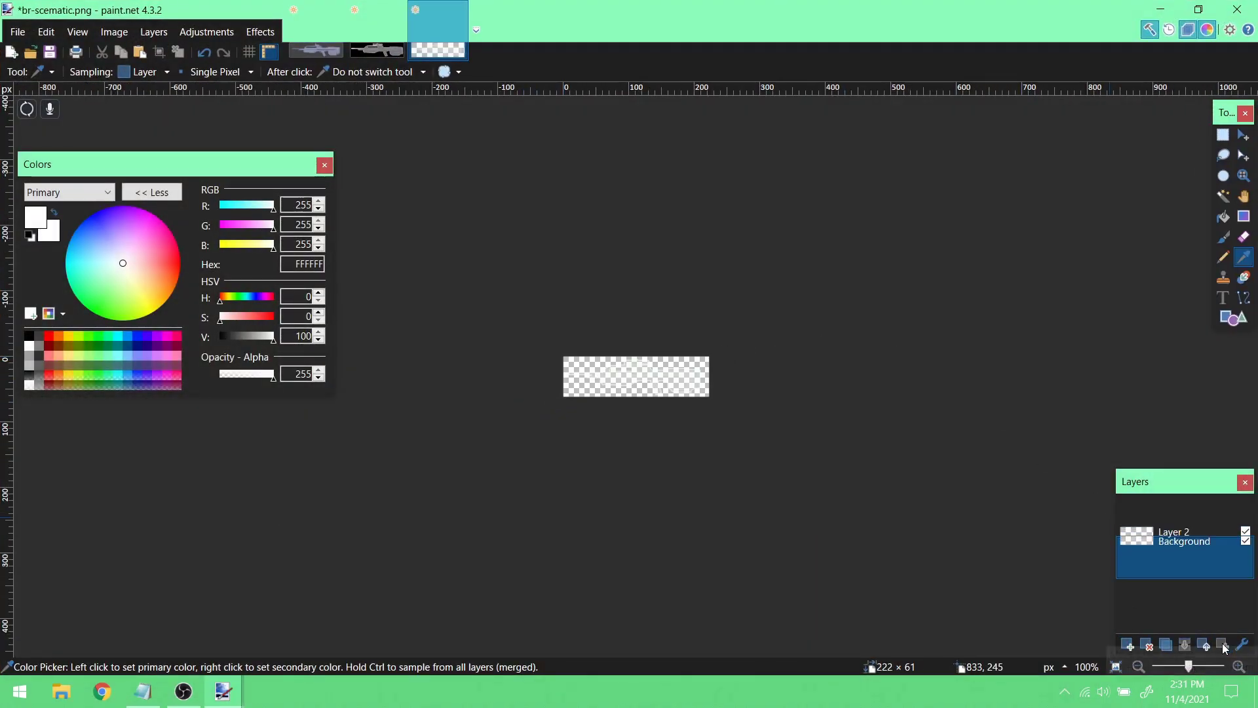
left_click(1223, 216)
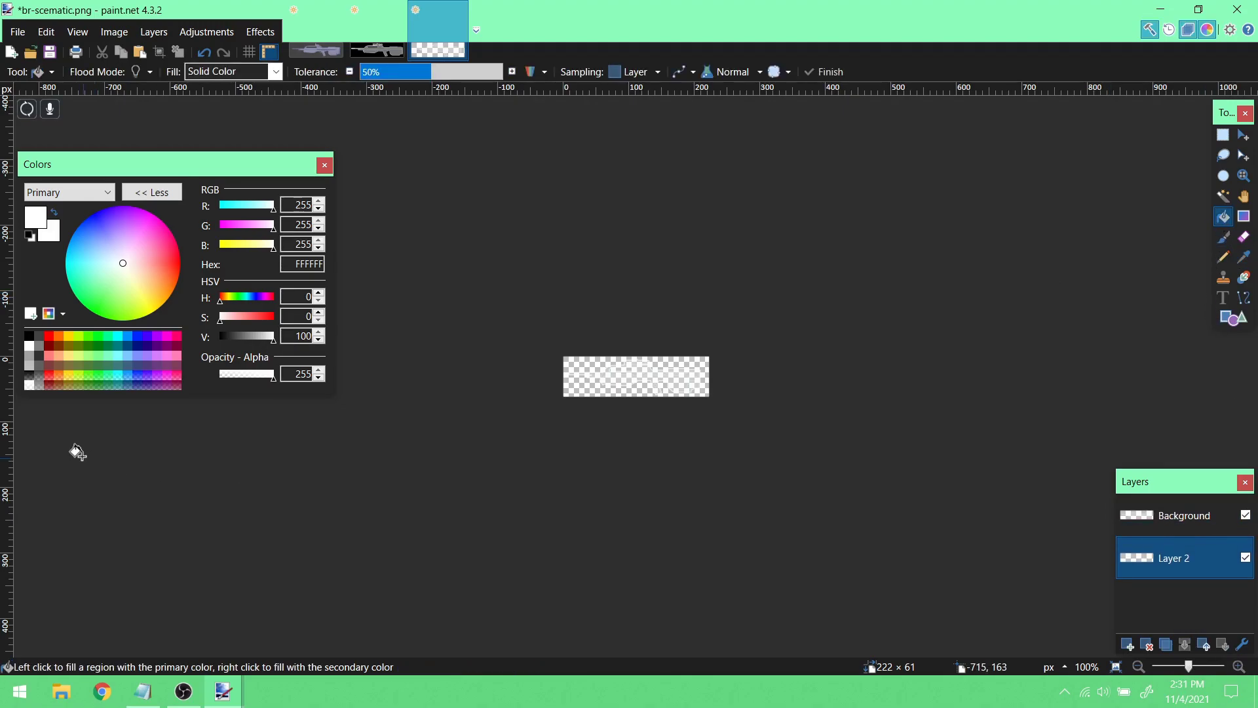
left_click(29, 336)
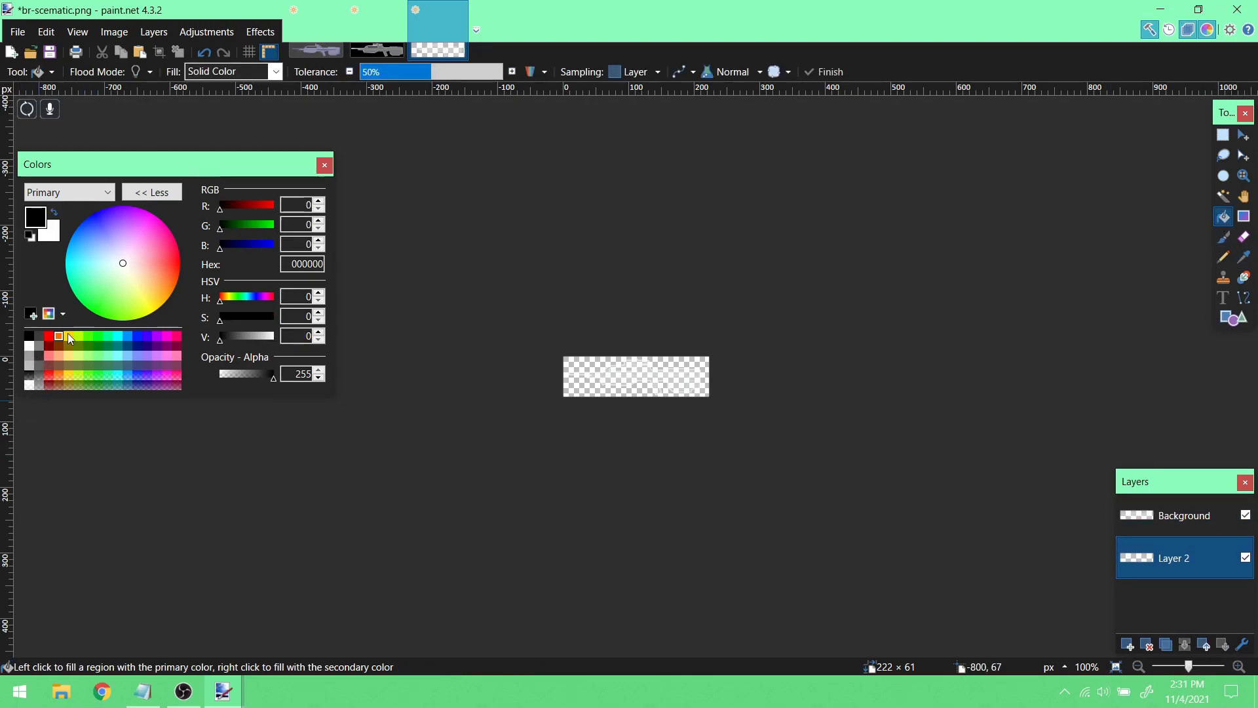
left_click(639, 372)
- Examine the rifle schematic up close and compare its outline and fill shading with br_x3.png
left_click(1244, 175)
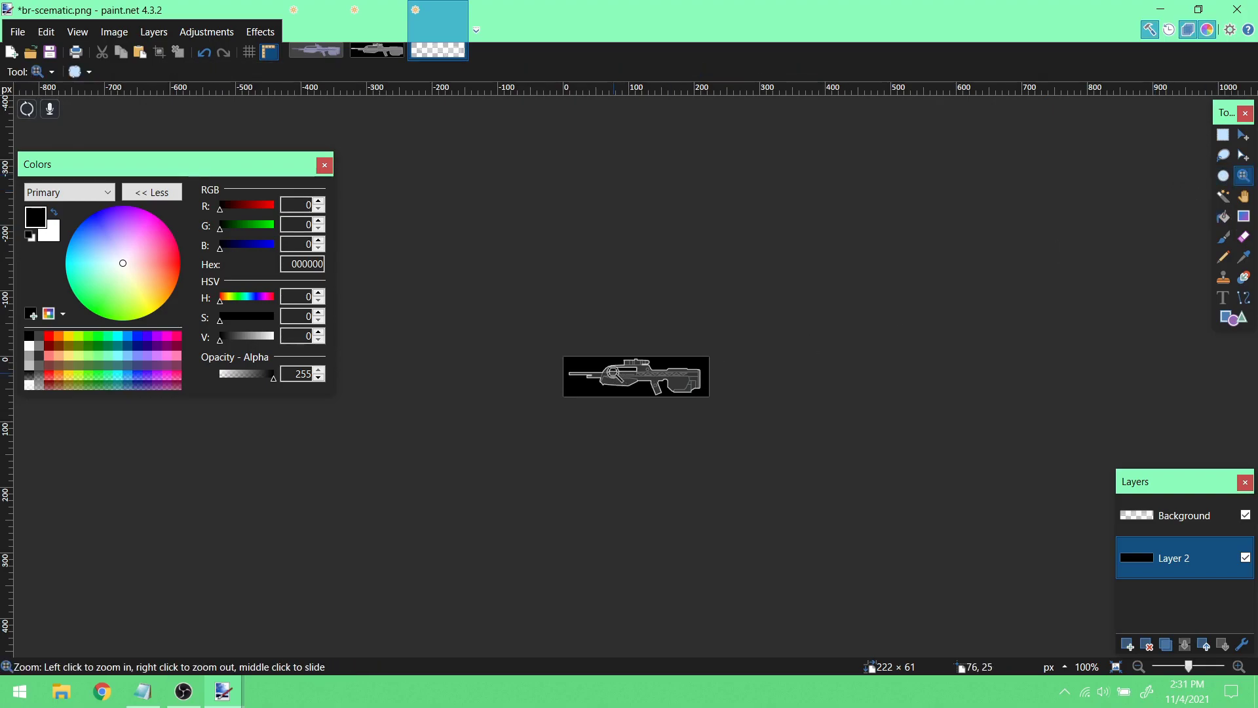
left_click(528, 184)
left_click(528, 184)
left_click(527, 183)
left_click(528, 184)
left_click(527, 183)
left_click(528, 183)
left_click(387, 42)
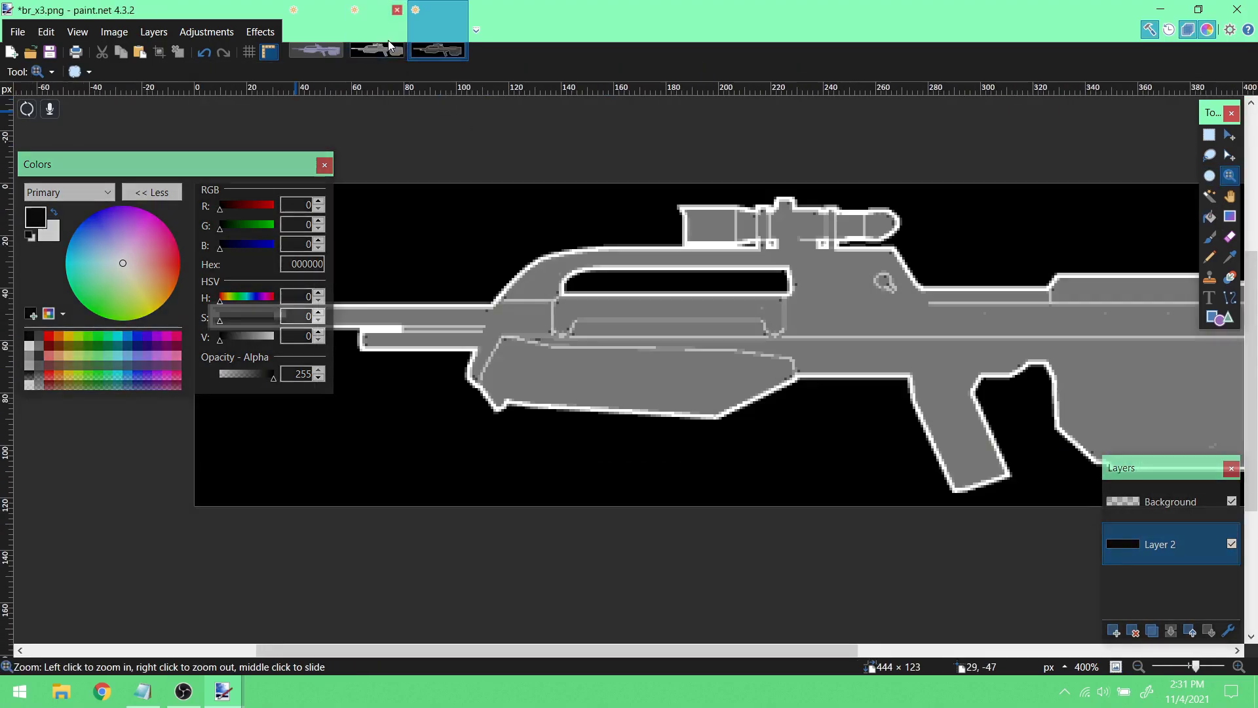
left_click(423, 44)
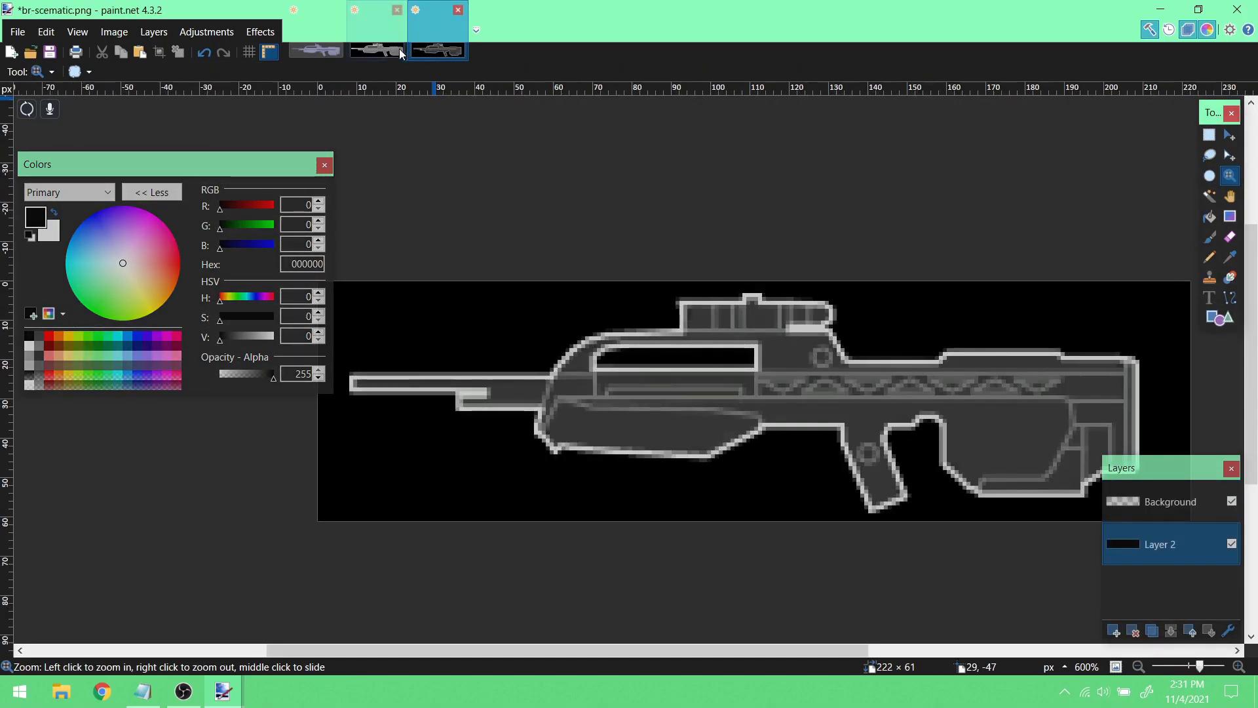
left_click(376, 46)
left_click(431, 44)
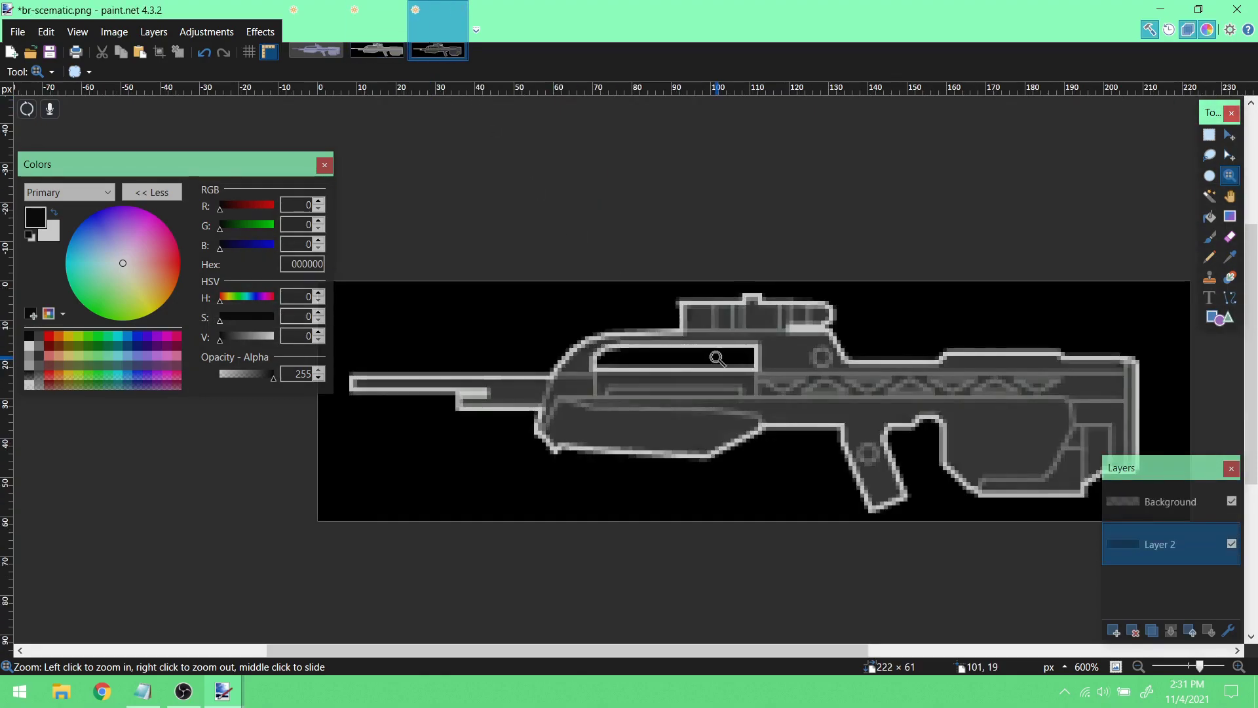
- Delete the black-filled layer and apply the Switch Alpha to Gray effect to the schematic's Background layer
left_click(1135, 632)
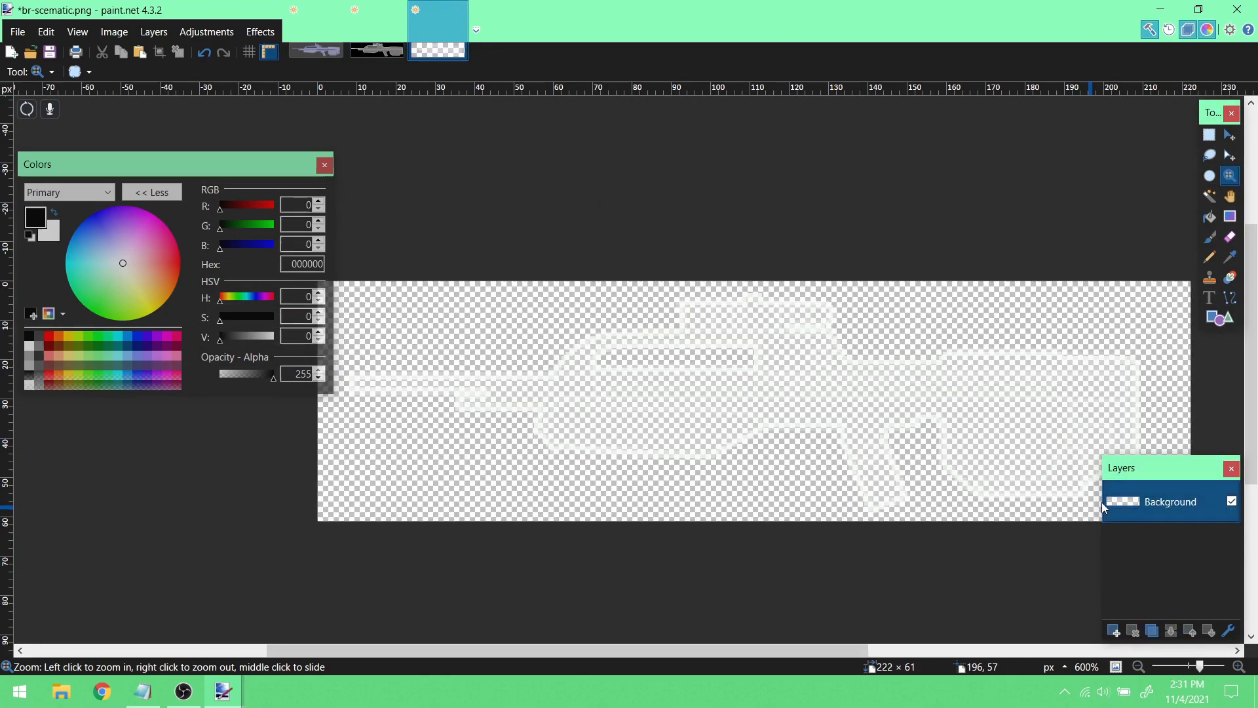
left_click(205, 32)
mouse_move(265, 34)
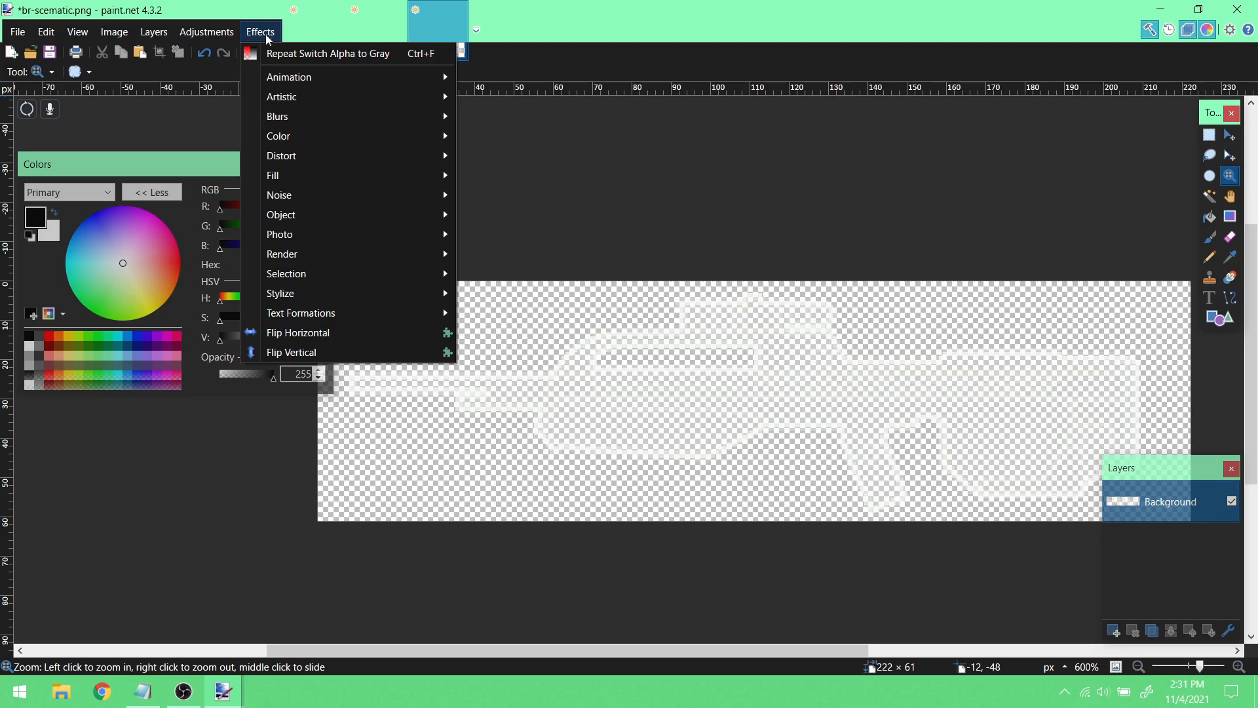
left_click(303, 57)
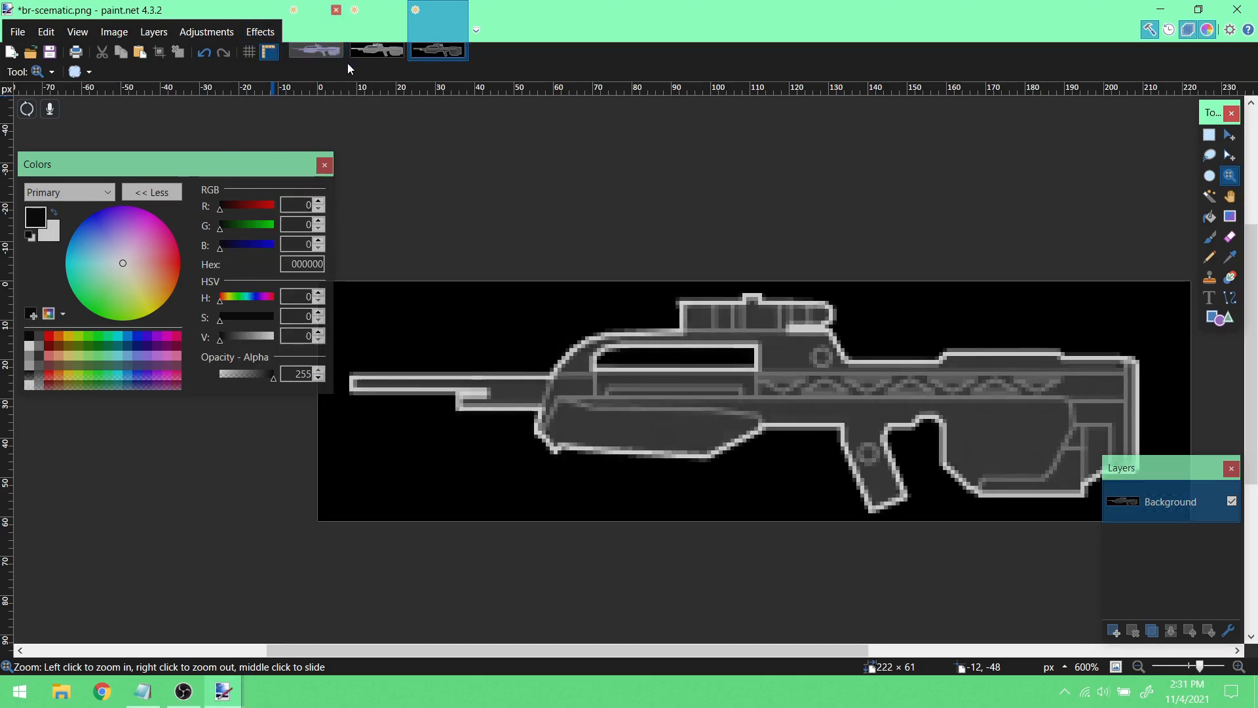
- Compare the greyscale versions of br_x3.png and br-scematic.png, checking line thickness, brightness and interior detail
left_click(371, 53)
right_click(632, 276)
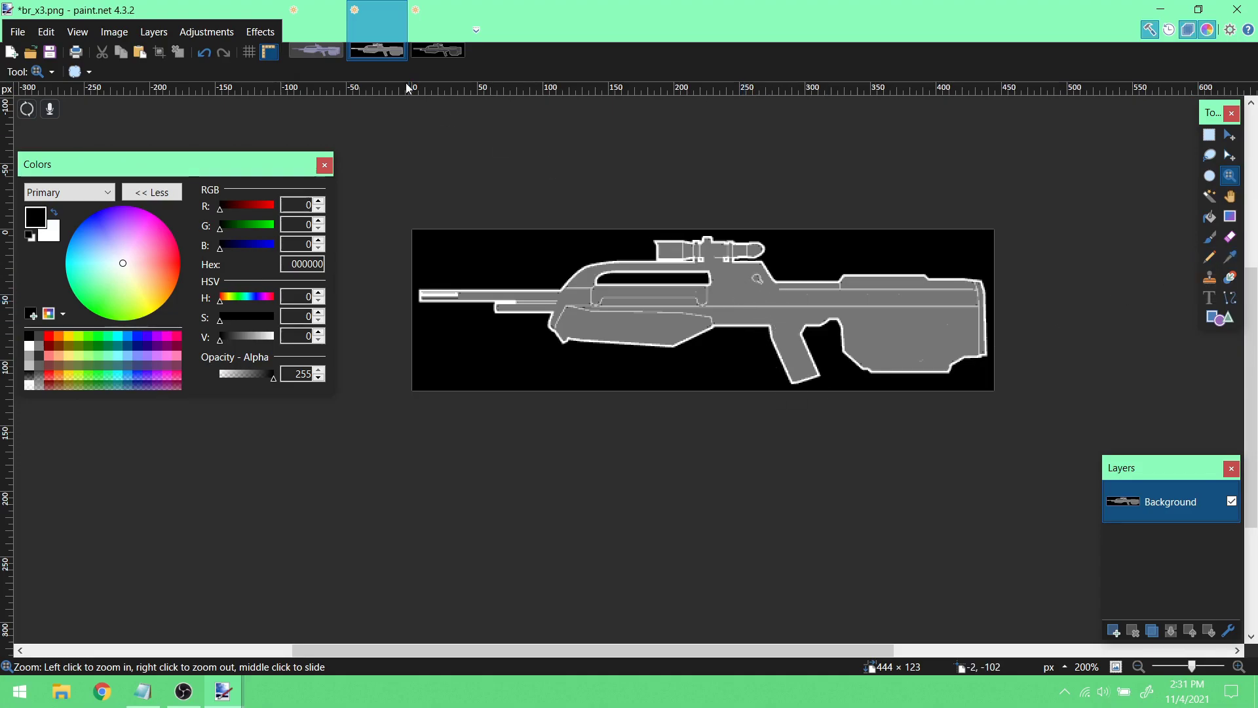
left_click(438, 26)
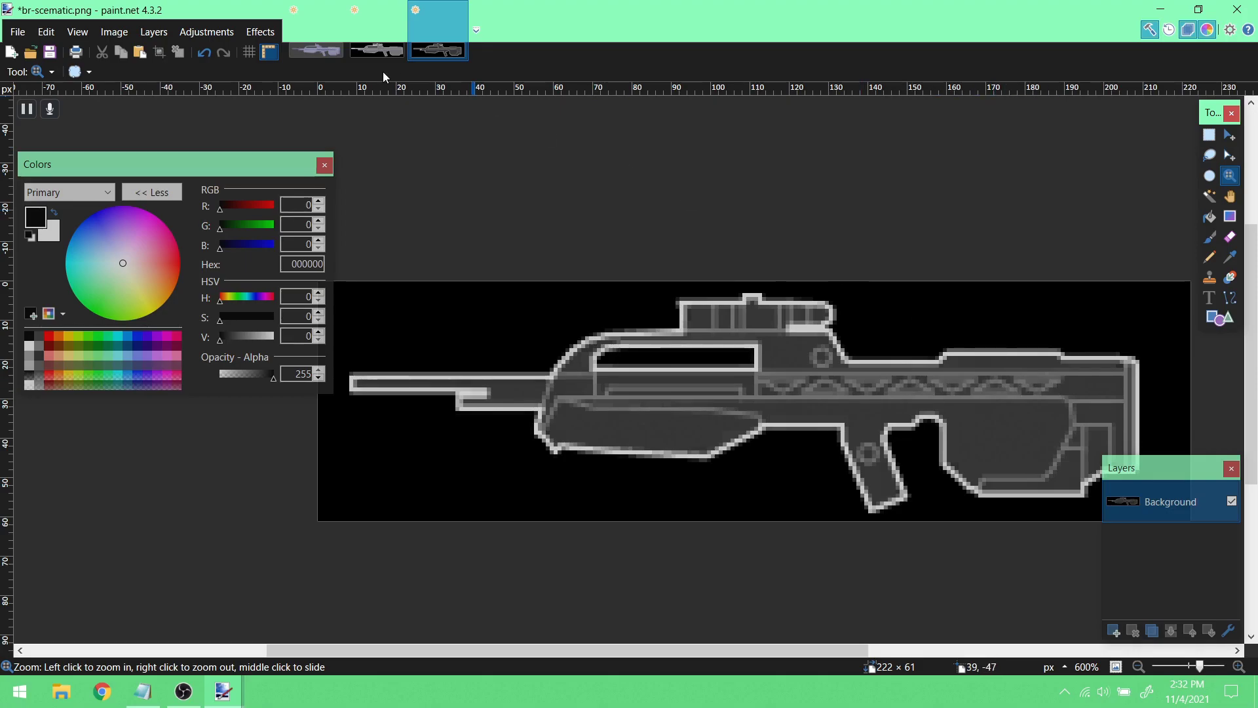
left_click(377, 50)
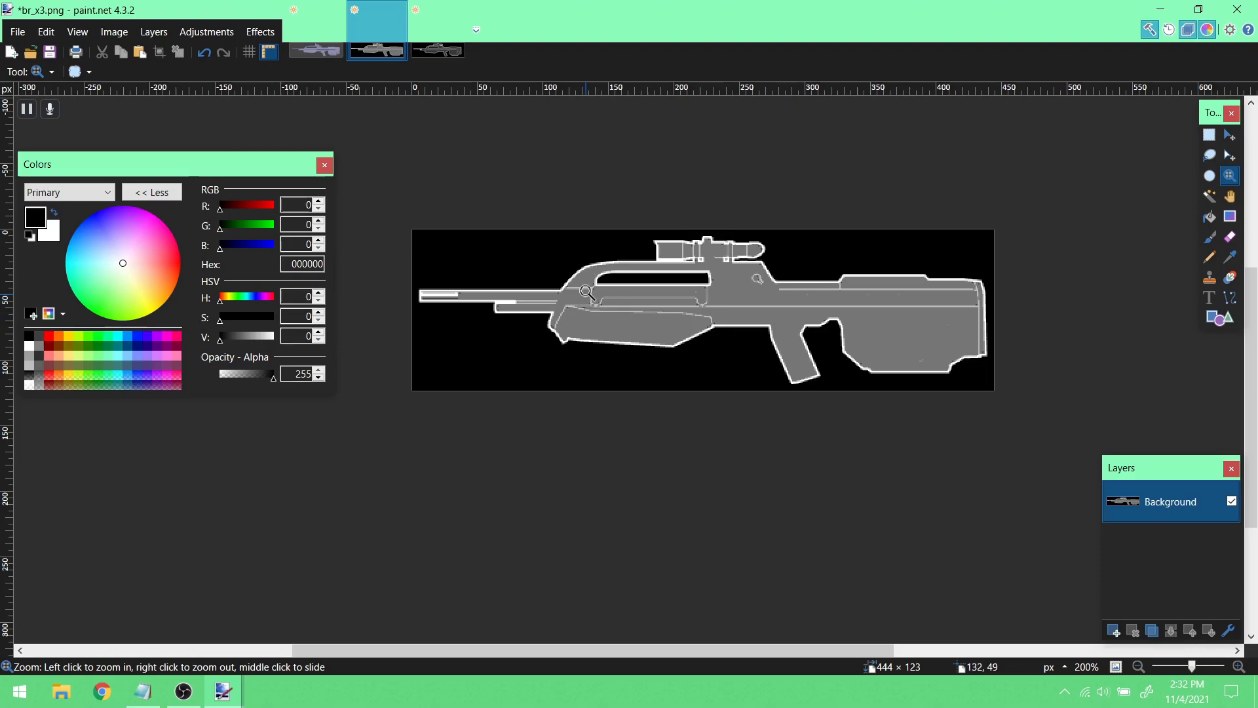
left_click(452, 57)
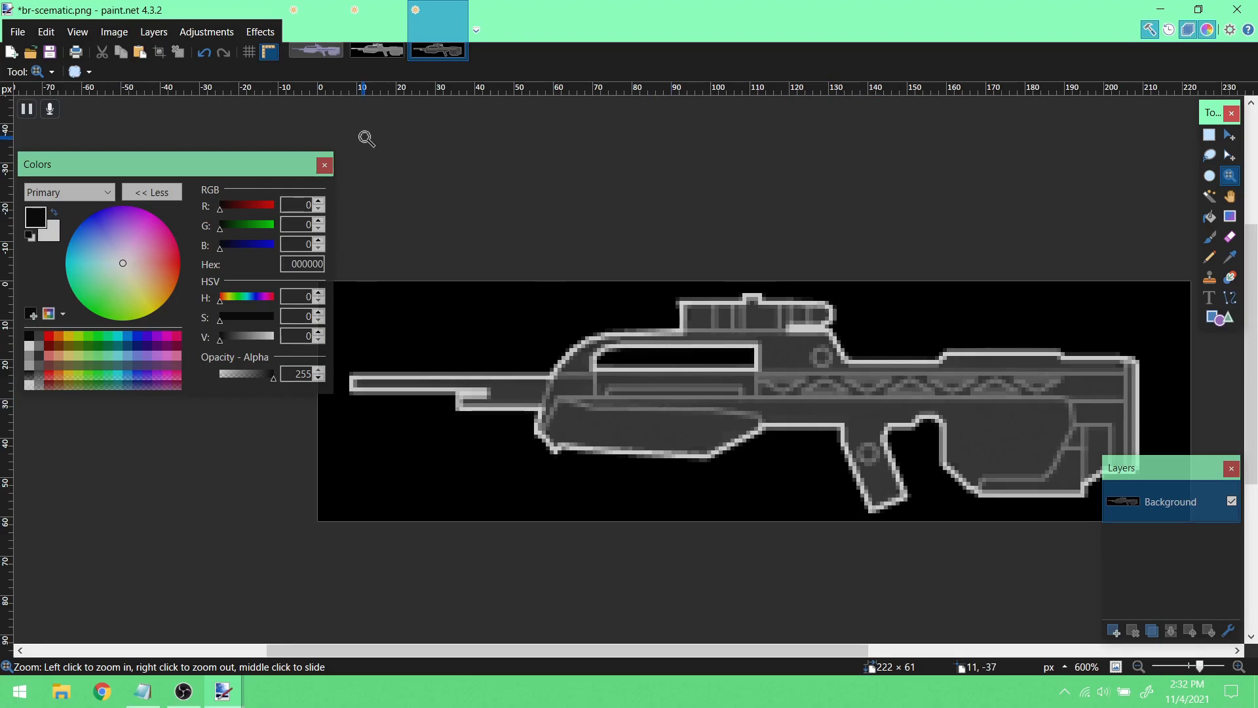
left_click(397, 27)
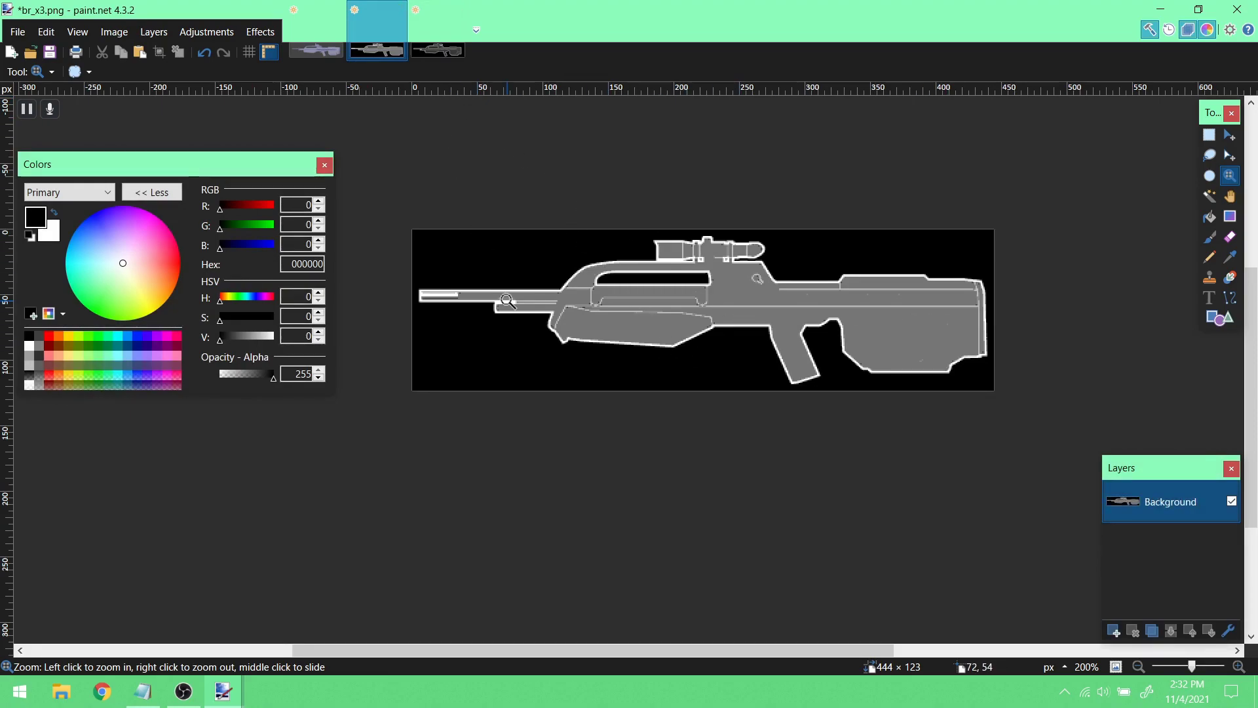
left_click(448, 40)
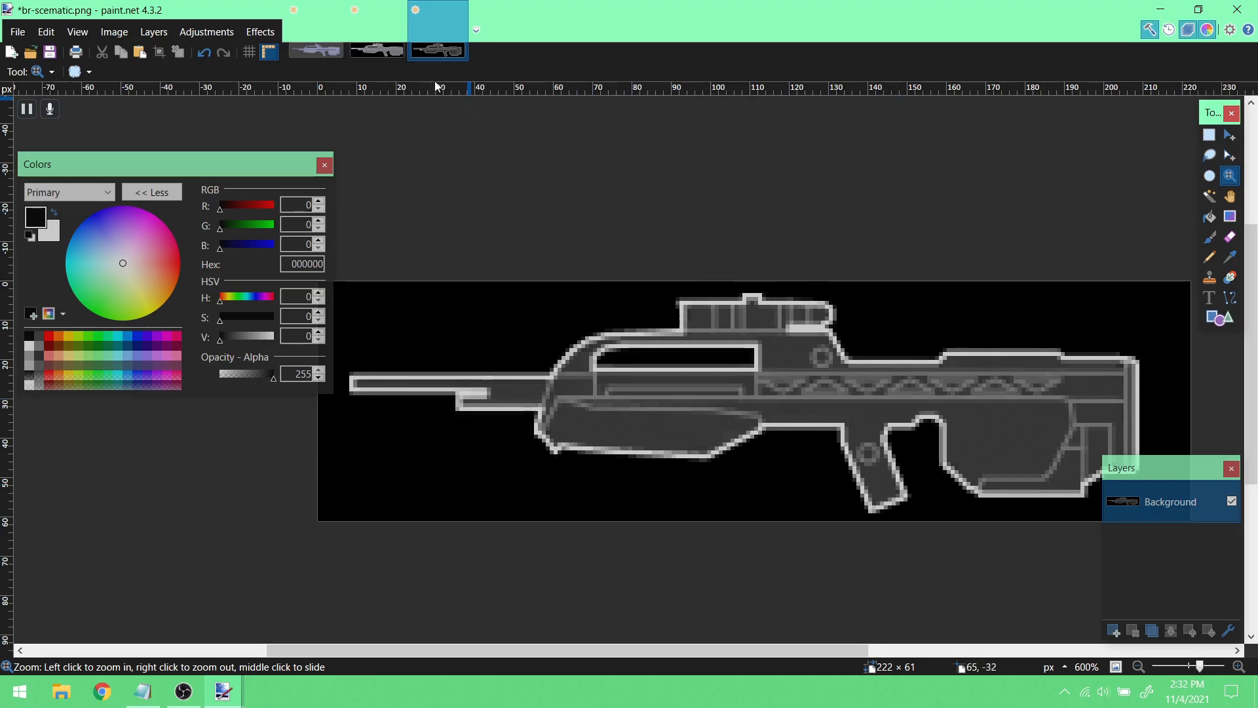
- Sample the light grey CDCDCD from the schematic's scope as the primary color and return to brt_reference.png
left_click(1229, 257)
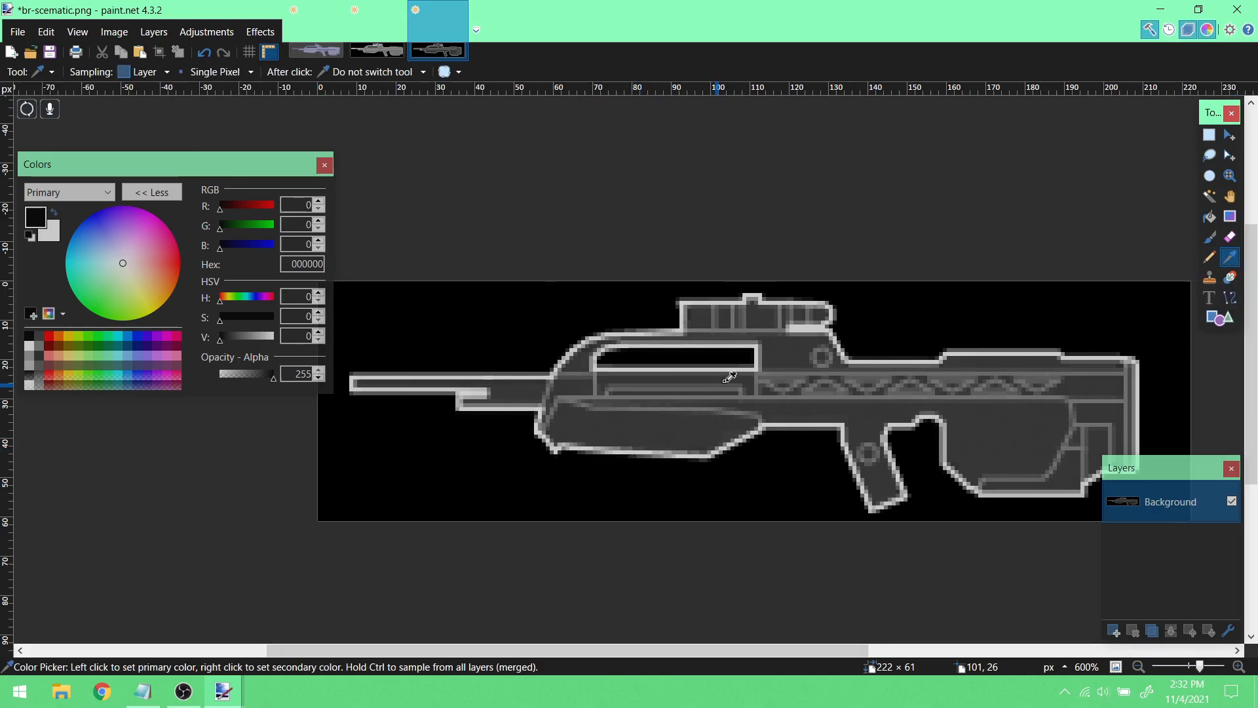
left_click(810, 320)
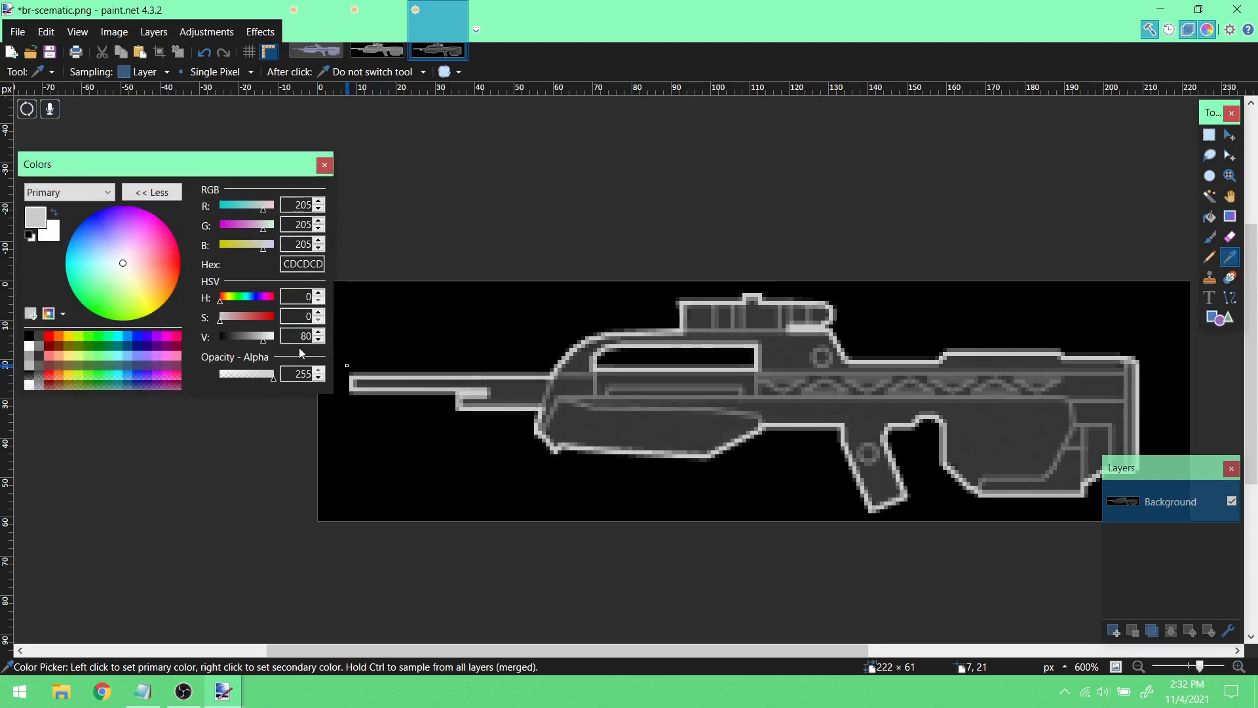
left_click(315, 51)
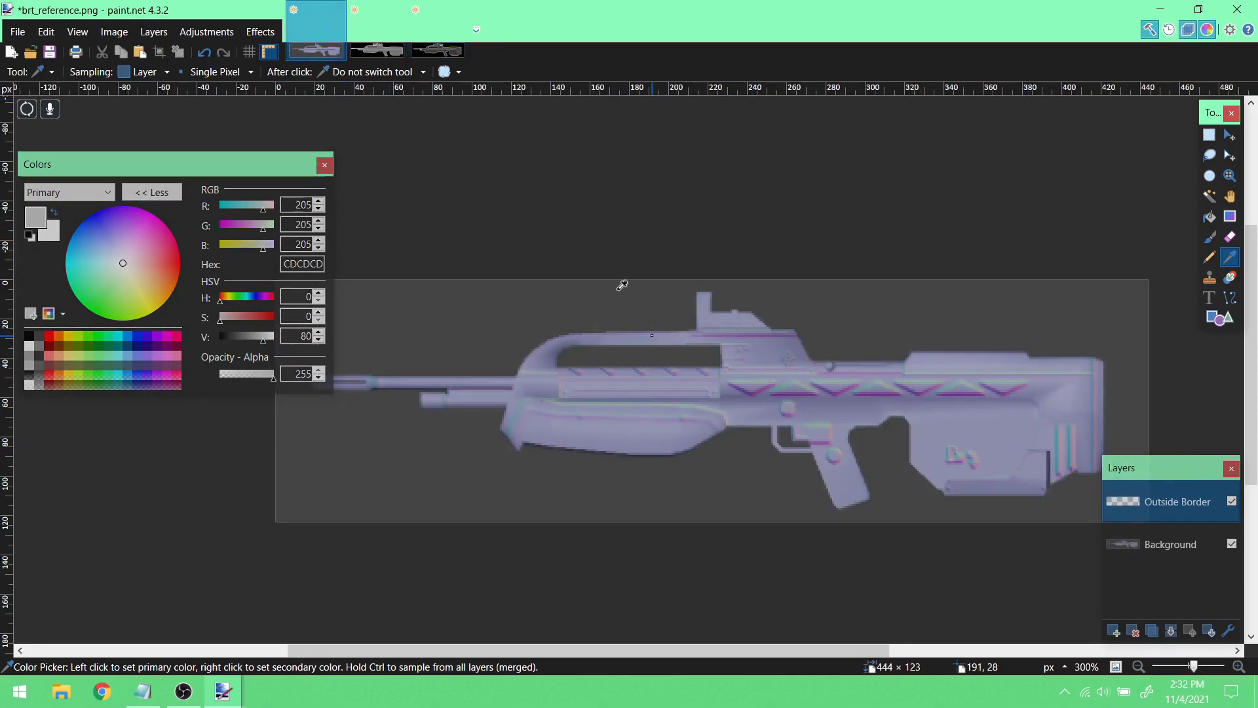
left_click(438, 51)
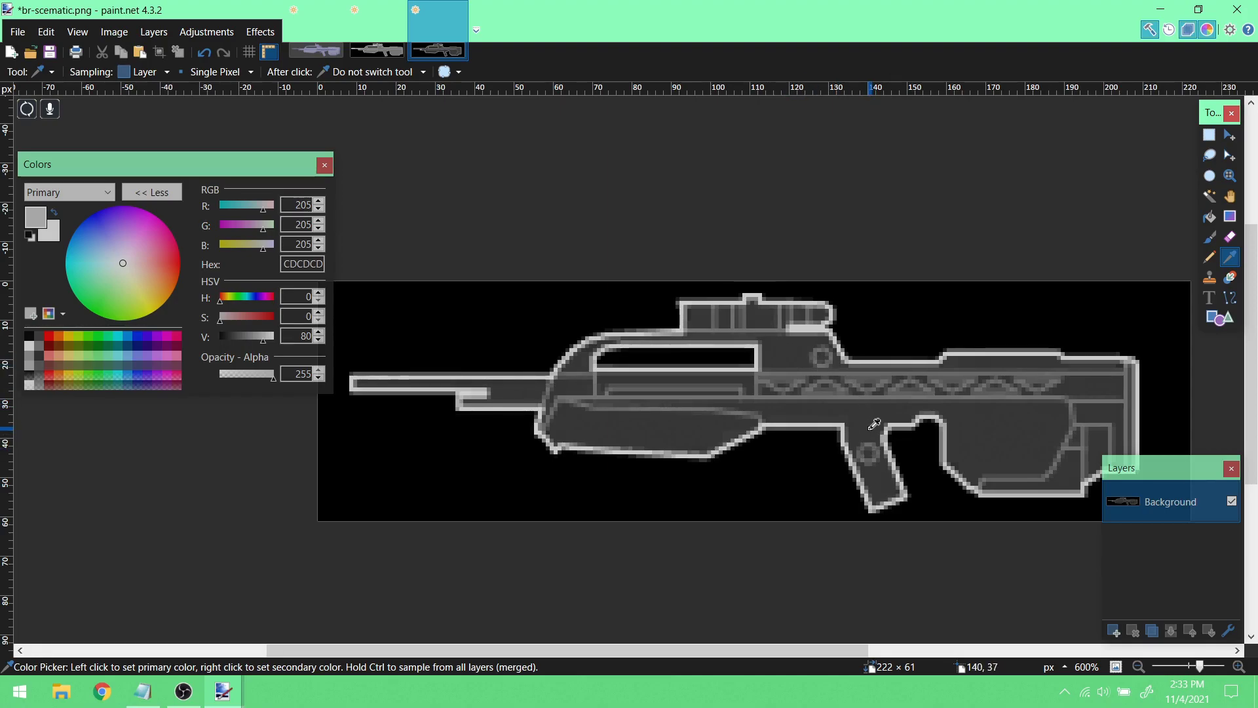
left_click(312, 56)
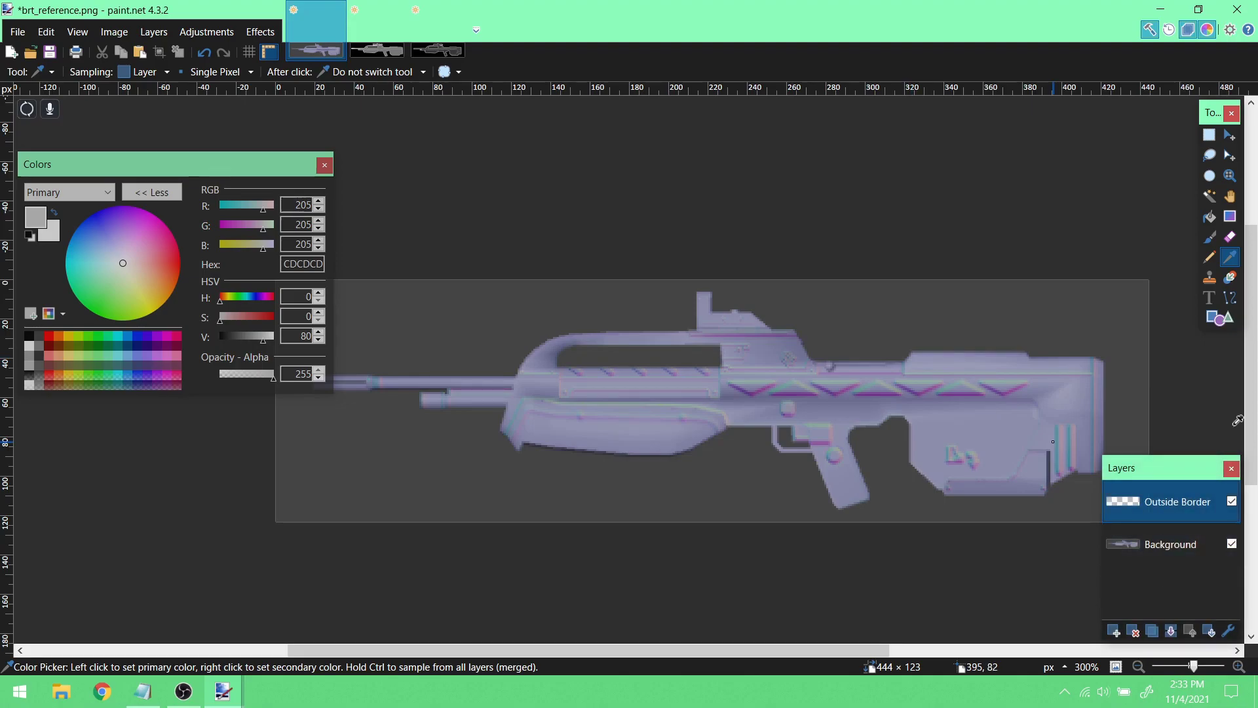
- Try a 22-pixel horizontal line, 2 pixels wide, along the sight's top edge on the Outside Border layer, then undo it
left_click(1230, 297)
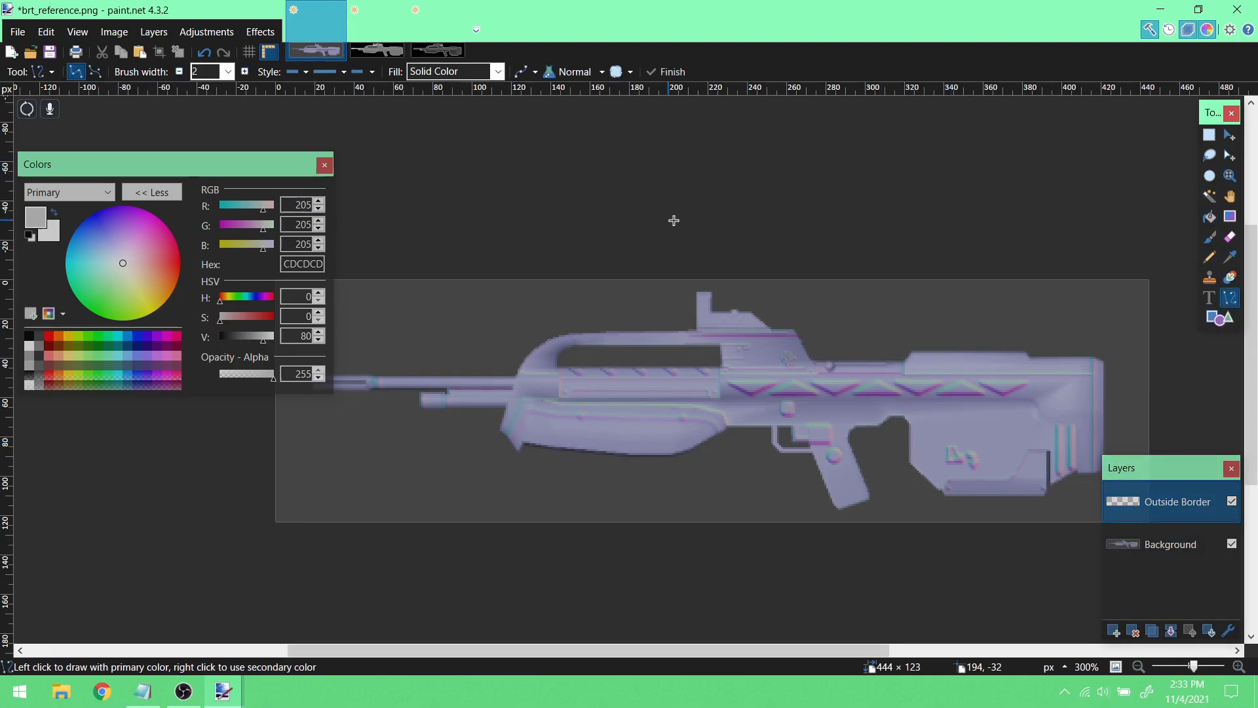
left_click(1230, 176)
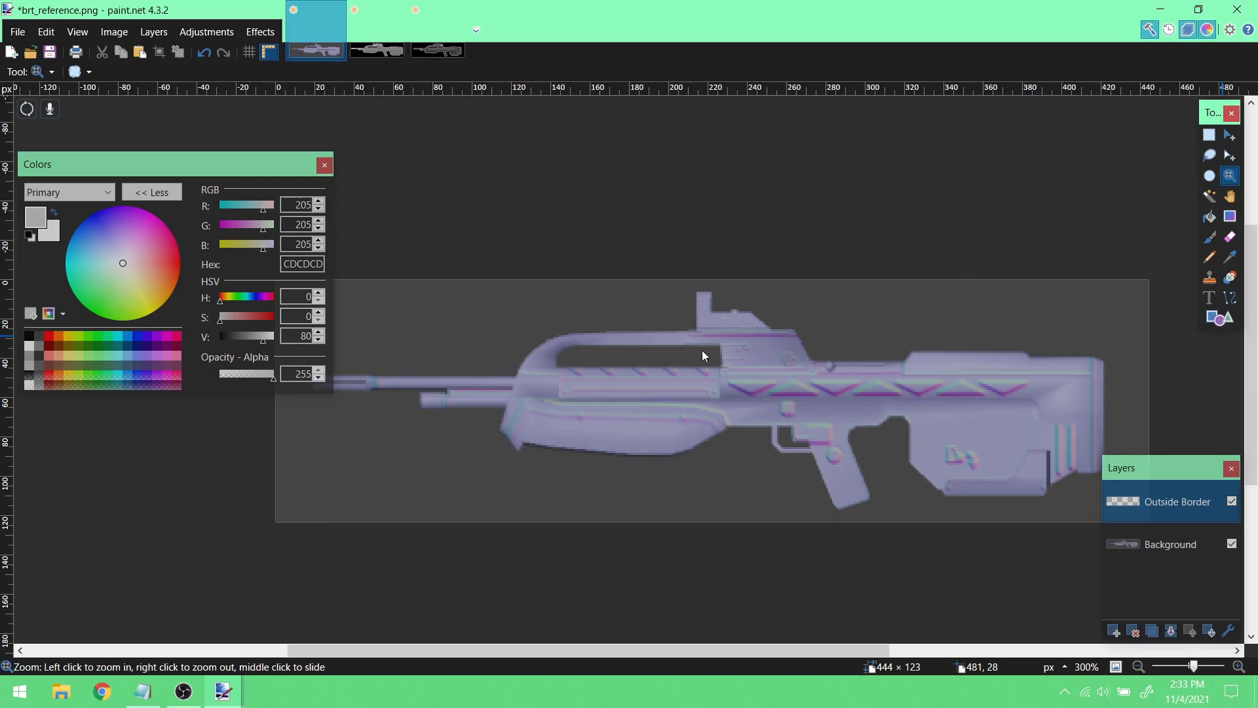
left_click(735, 301)
left_click(735, 301)
left_click(735, 301)
left_click(736, 301)
left_click(737, 300)
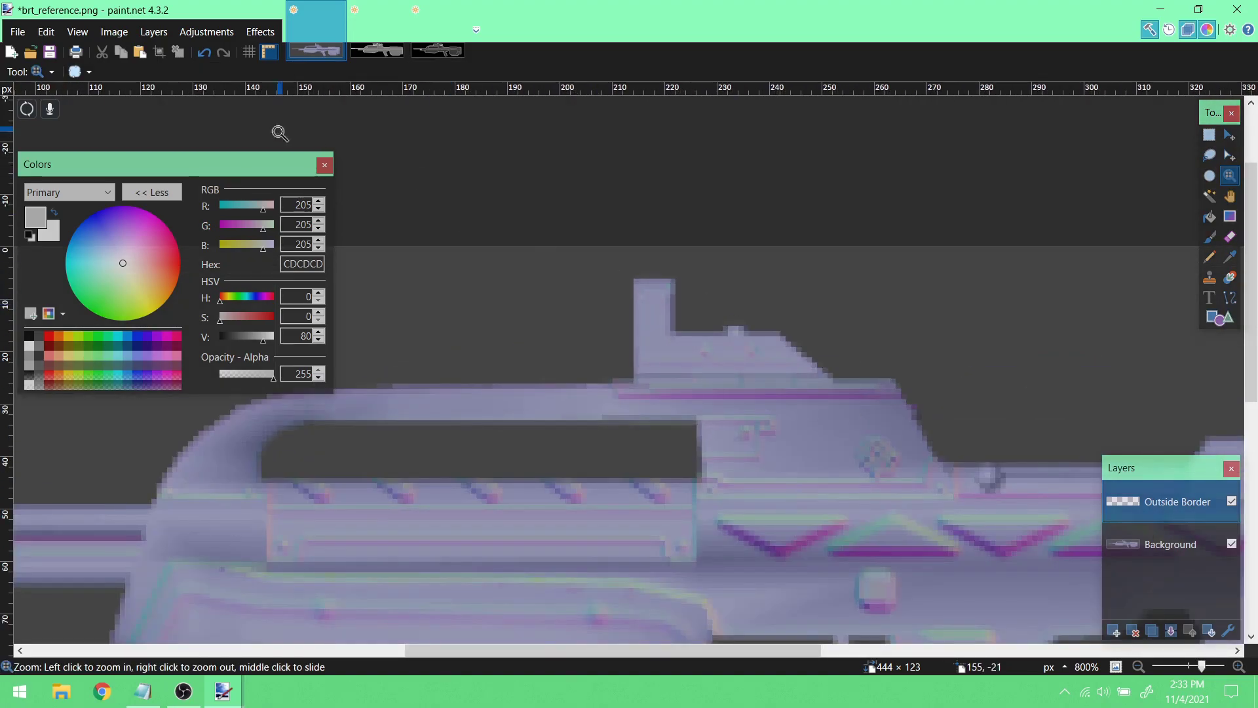
left_click(1230, 298)
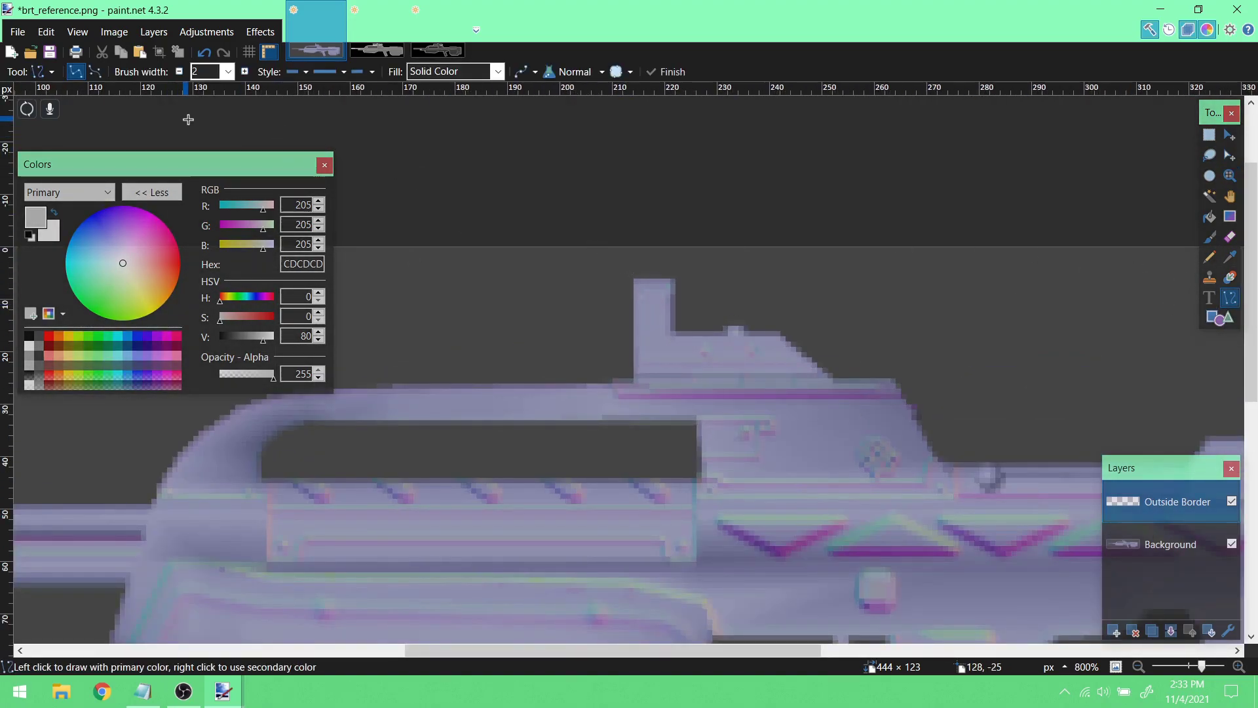
left_click_drag(675, 333, 779, 332)
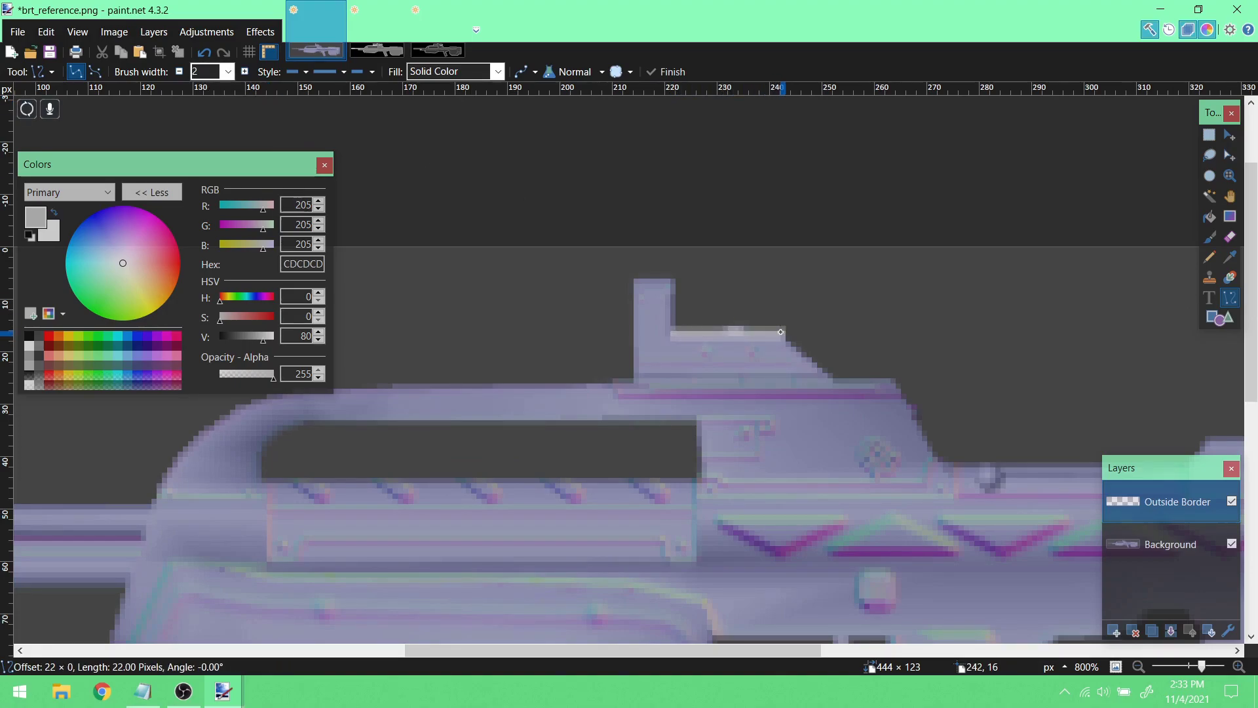
left_click(204, 52)
- Compare the outlines in br_x3.png and br-scematic.png with the rifle in brt_reference.png
left_click(374, 49)
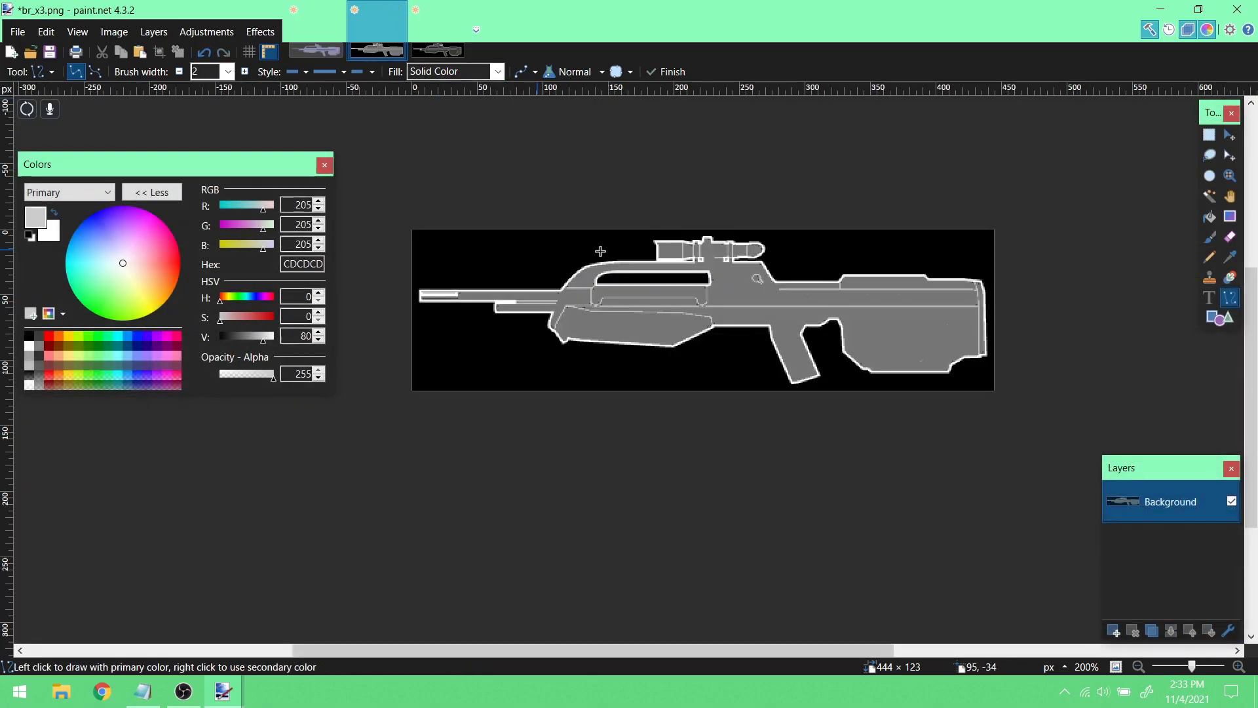
left_click(438, 37)
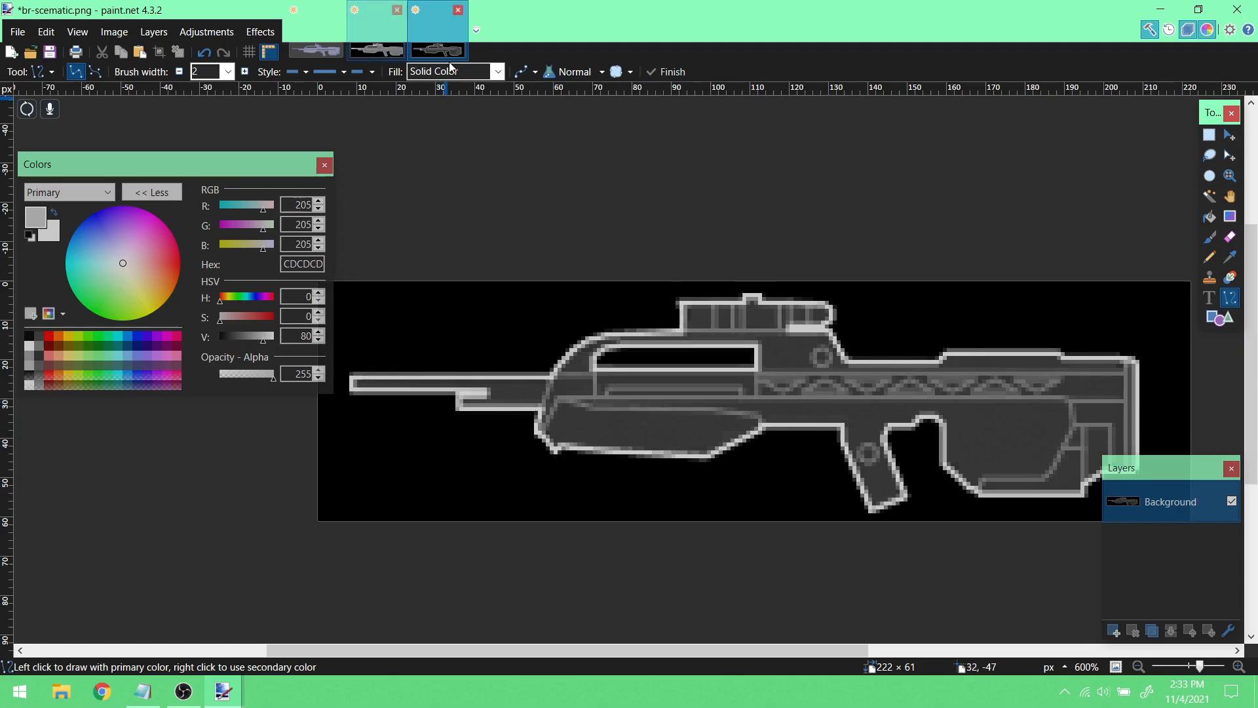
left_click(387, 42)
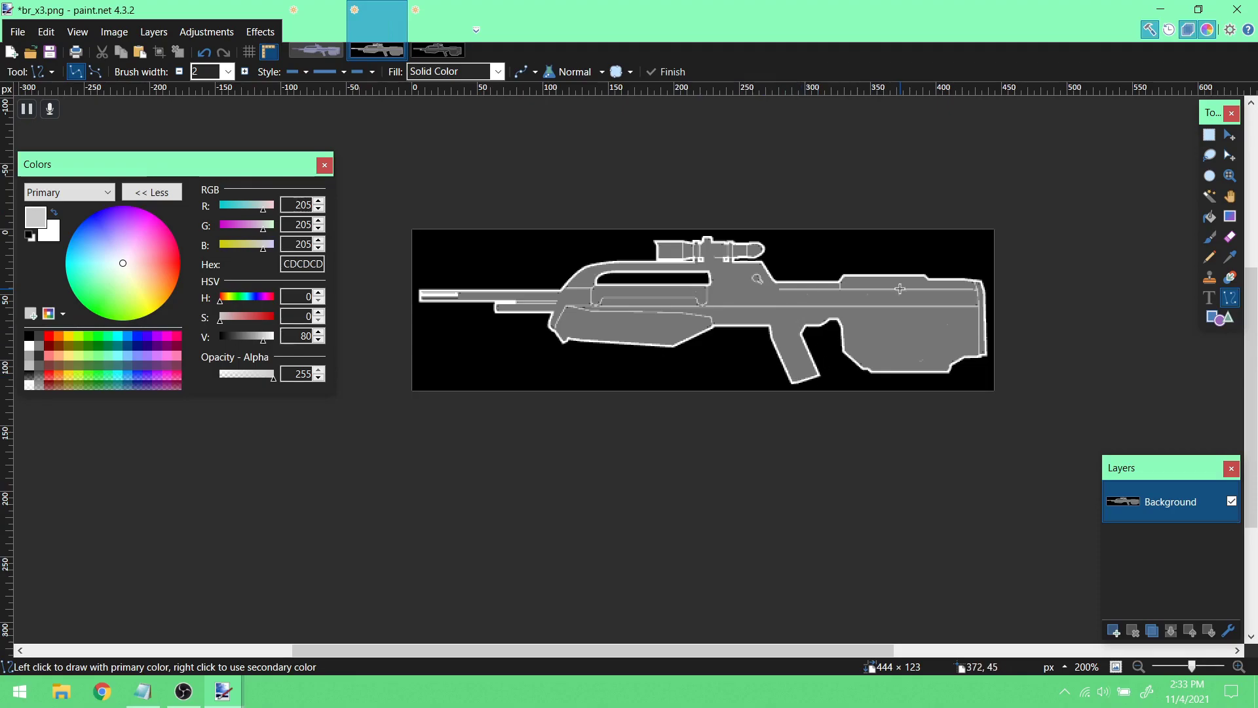
left_click(438, 47)
left_click(316, 47)
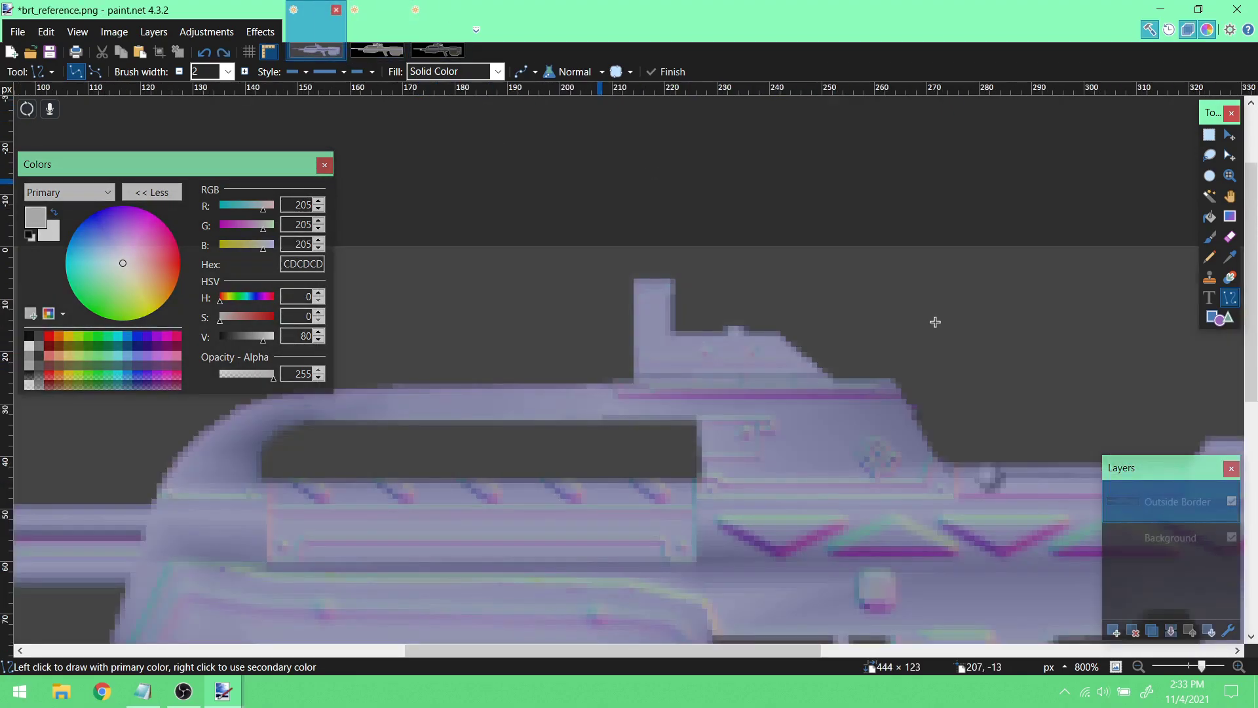
left_click(364, 48)
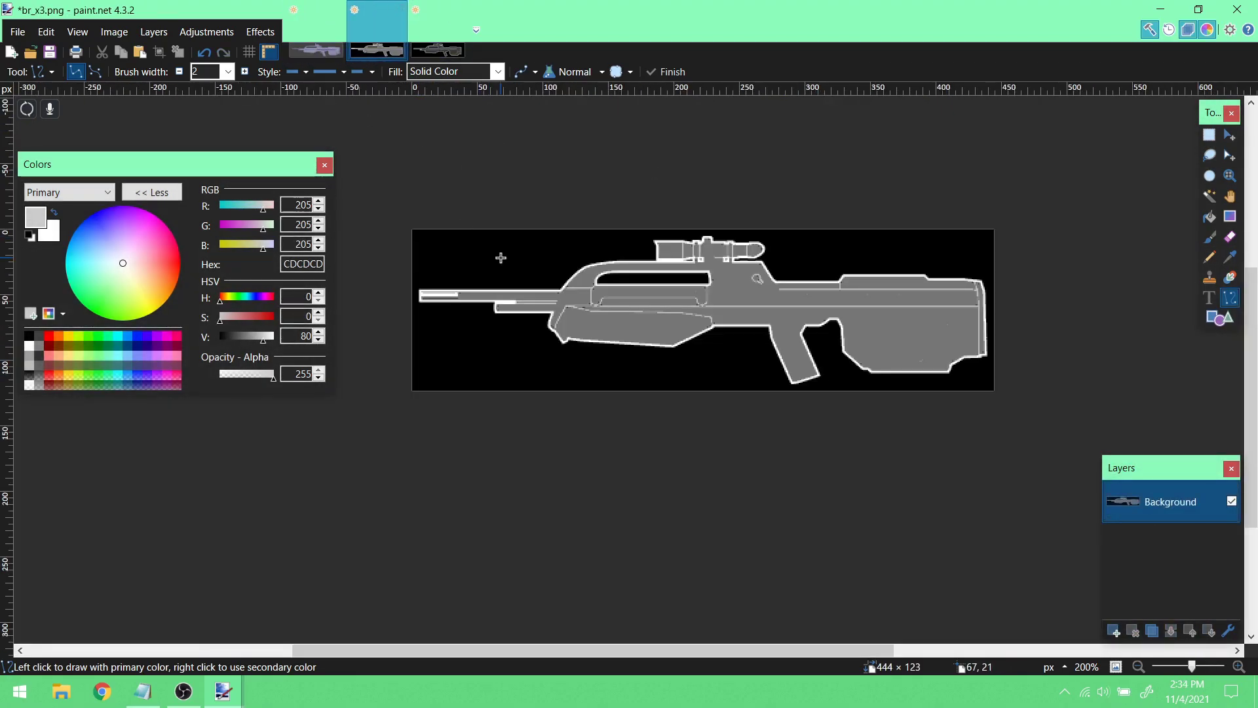
- Try a line about 17 pixels long and 2 pixels wide above the barrel in br_x3.png and examine it closely
left_click_drag(505, 283, 528, 286)
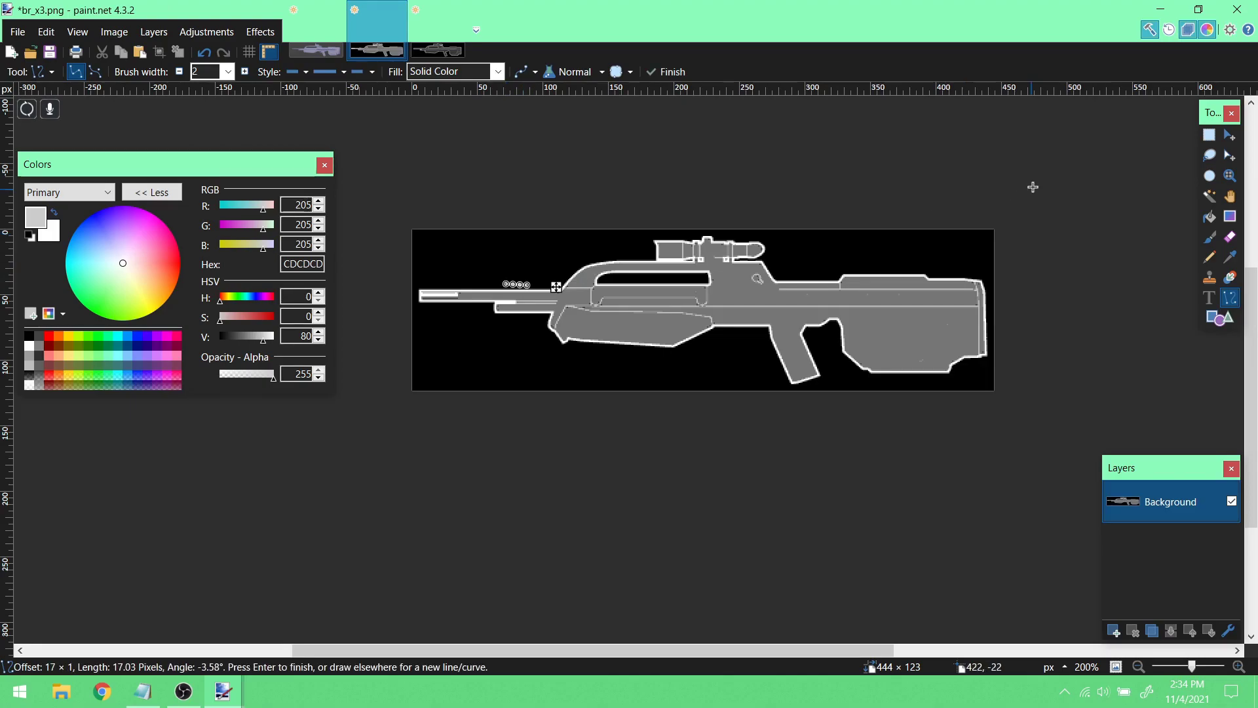
left_click(1229, 176)
left_click(498, 279)
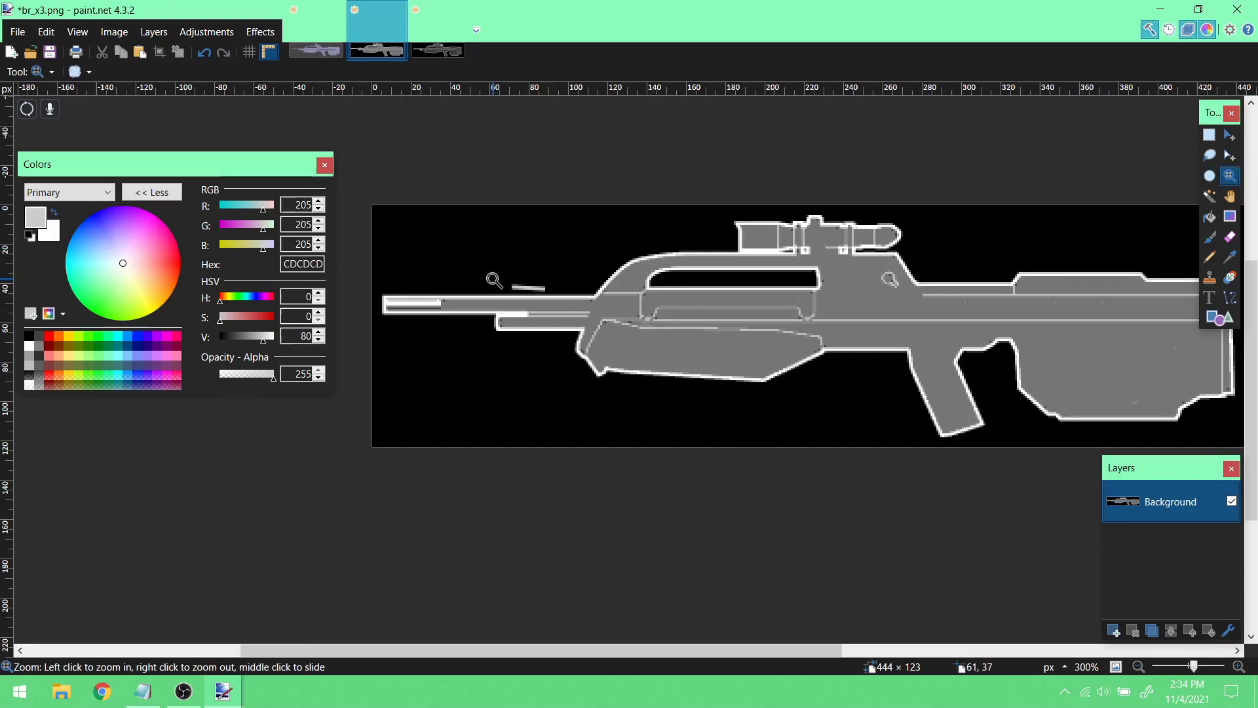
left_click(500, 279)
left_click(510, 267)
left_click(510, 267)
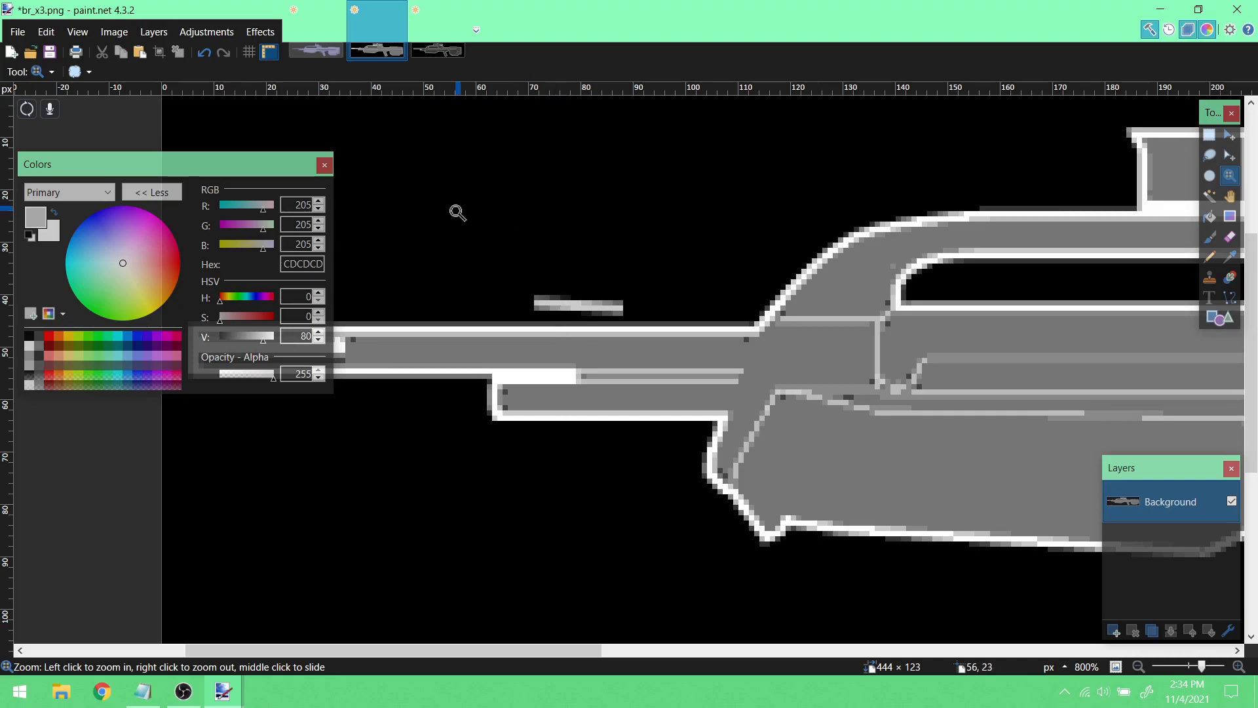
- Try a horizontal line about 14 pixels long above the barrel in br_x3.png and reduce its width to 1 pixel
left_click(1230, 297)
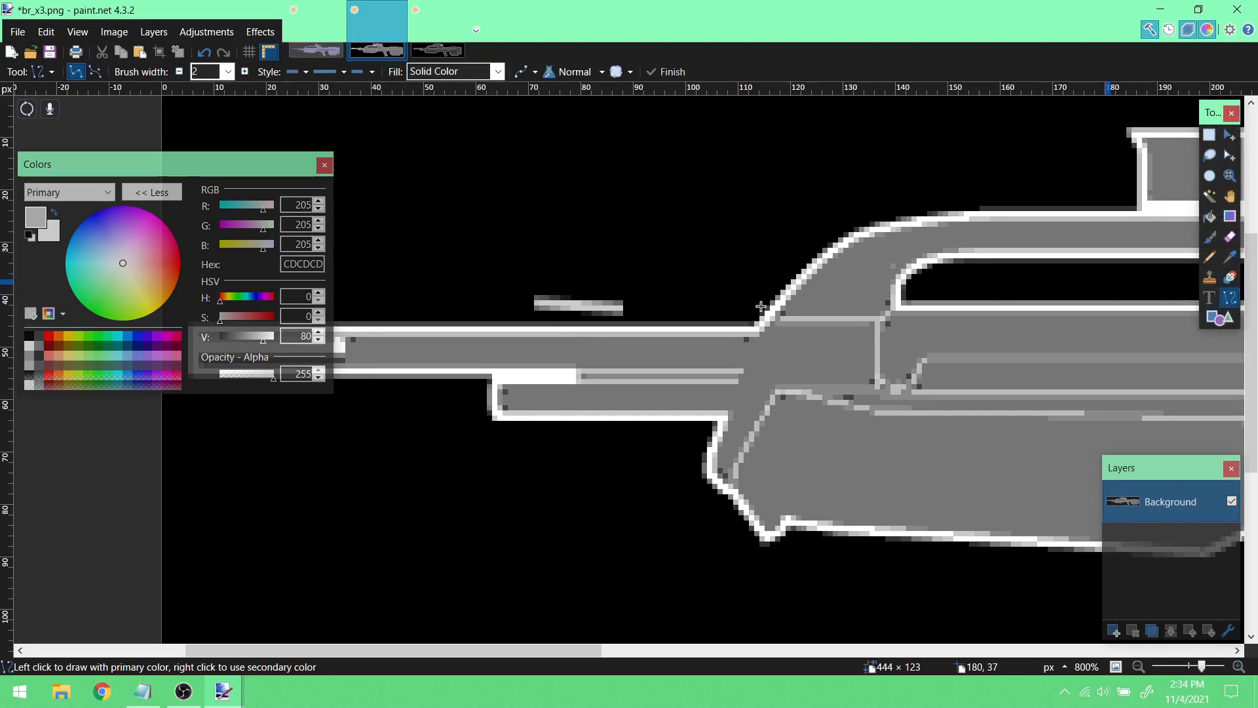
left_click_drag(420, 265, 492, 267)
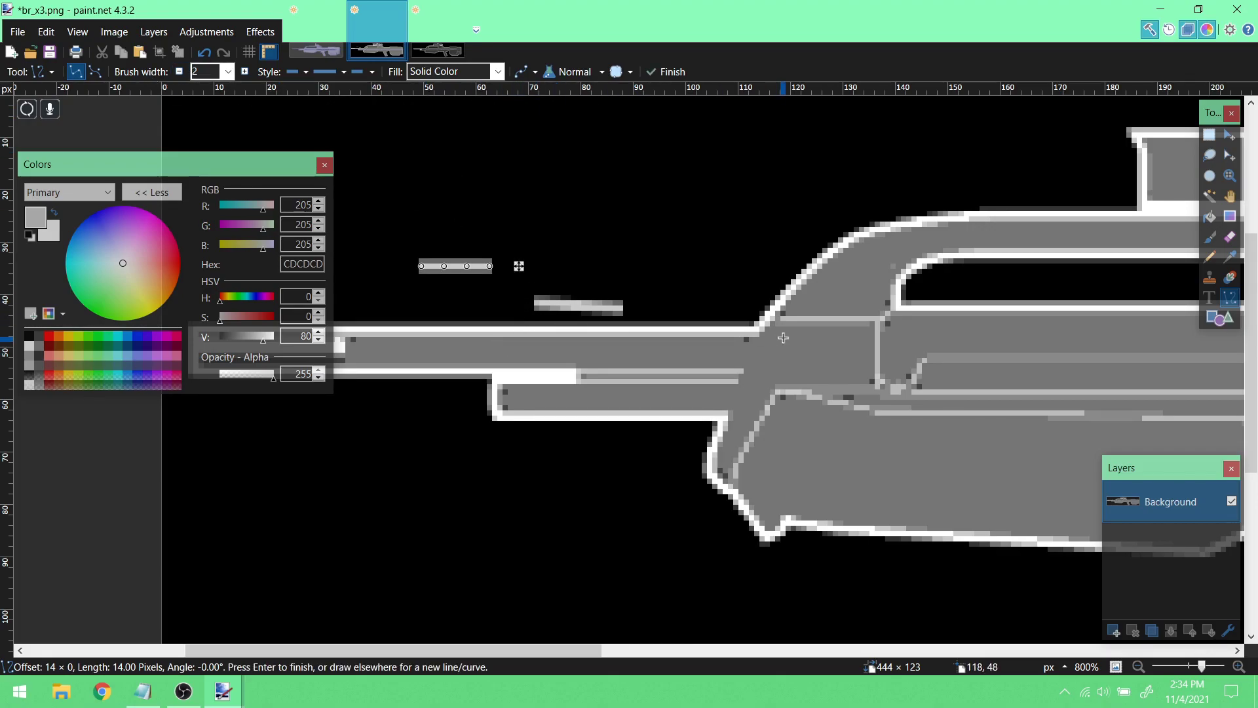
left_click(181, 74)
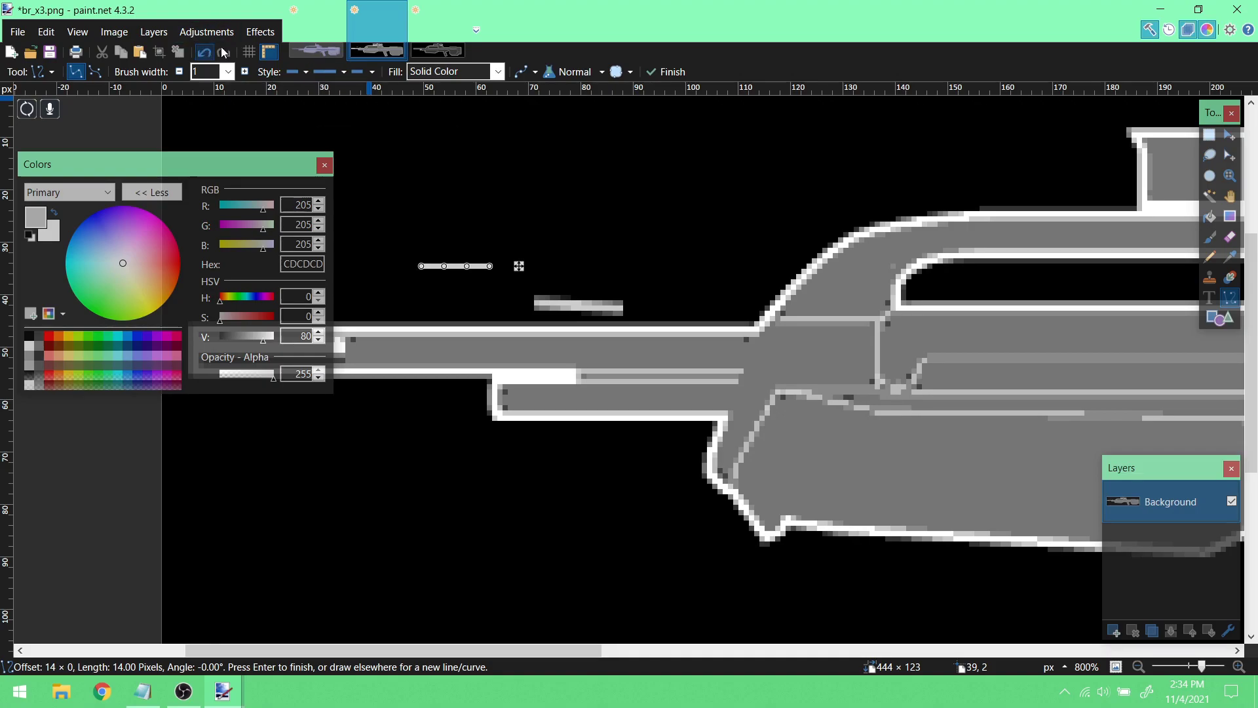
- In brt_reference.png, set the line width to 2 pixels and trace the sight's outline on the Outside Border layer
left_click(309, 40)
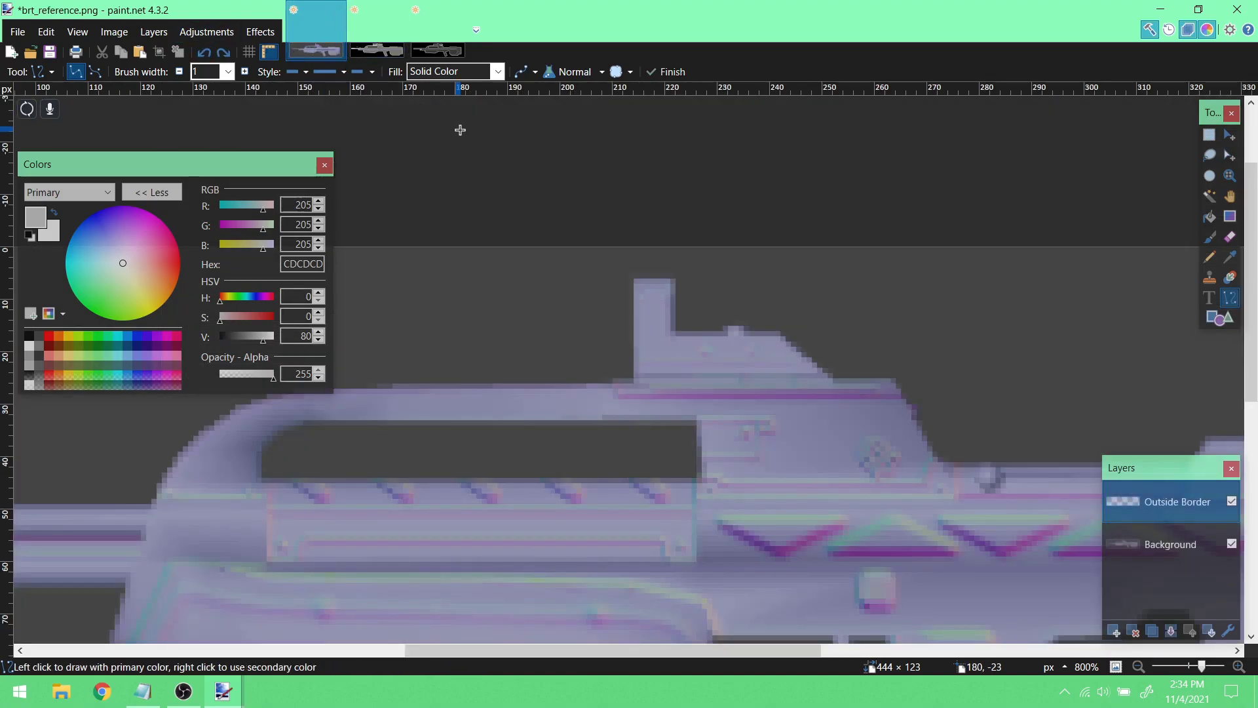
left_click(244, 72)
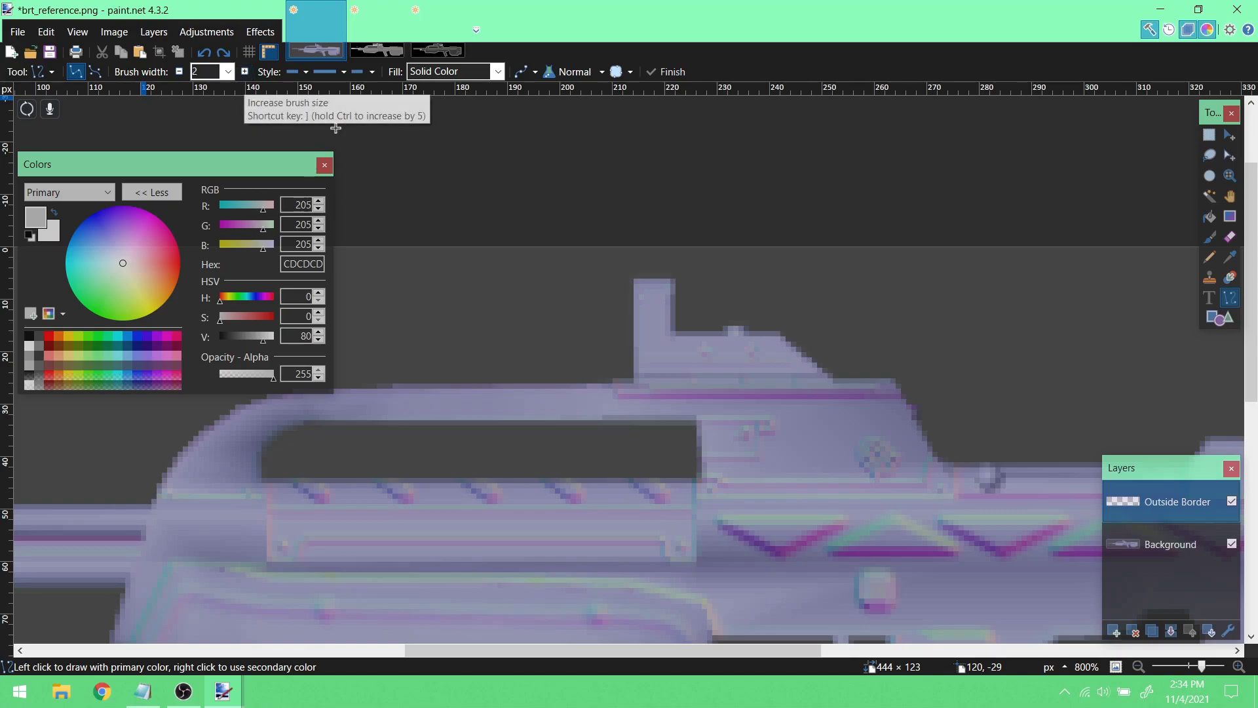
mouse_move(637, 380)
left_mouse_down()
mouse_move(636, 275)
mouse_move(674, 280)
left_mouse_up()
key("Return")
key("Return")
mouse_move(674, 280)
left_mouse_down()
mouse_move(674, 334)
mouse_move(778, 334)
mouse_move(829, 379)
mouse_move(896, 380)
left_mouse_up()
key("Return")
key("Return")
key("Return")
key("Return")
- Trace the sloped receiver edge behind the sight and the stepped top edge of the stock
middle_click_drag(957, 371, 665, 213)
mouse_move(603, 222)
left_mouse_down()
mouse_move(646, 305)
mouse_move(894, 308)
left_mouse_up()
key("Return")
key("Return")
middle_click_drag(896, 309, 728, 308)
left_click_drag(727, 307, 746, 279)
key("Return")
left_click_drag(746, 279, 1051, 279)
middle_click_drag(1059, 285, 807, 284)
- Trace the stock's upper rear corner, its rear edge and its angled bottom edge
left_click_drag(886, 294, 983, 295)
key("Return")
mouse_move(983, 295)
left_mouse_down()
mouse_move(1009, 305)
mouse_move(1013, 598)
mouse_move(942, 601)
left_mouse_up()
key("Return")
key("Return")
key("Return")
scroll(1009, 599, "down", 3)
key("Return")
mouse_move(861, 406)
left_mouse_down()
mouse_move(938, 365)
mouse_move(854, 427)
left_mouse_up()
left_click_drag(583, 428, 852, 428)
key("Return")
- Trace the stock's front edge, the notch behind the grip and the grip's rear edge
mouse_move(491, 343)
left_mouse_down()
mouse_move(582, 424)
mouse_move(491, 237)
left_mouse_up()
key("Return")
middle_click_drag(491, 236, 640, 394)
key("Return")
mouse_move(585, 375)
left_mouse_down()
mouse_move(626, 376)
mouse_move(643, 391)
left_mouse_up()
mouse_move(551, 402)
left_mouse_down()
mouse_move(583, 376)
mouse_move(486, 401)
mouse_move(533, 594)
left_mouse_up()
key("Return")
key("Return")
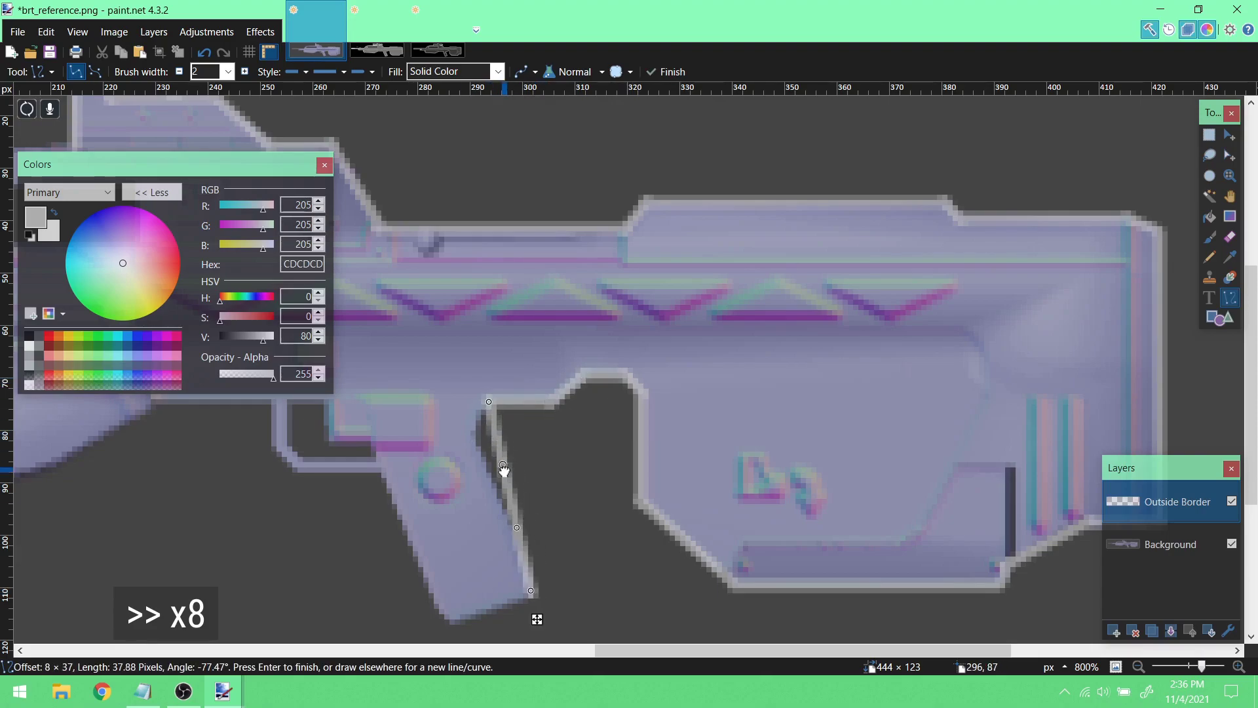
- Trace the bottom and front edges of the pistol grip up to the receiver
scroll(533, 593, "down", 1)
scroll(800, 553, "left", 3)
key("ctrl+Tab")
key("ctrl+Tab")
key("ctrl+Tab")
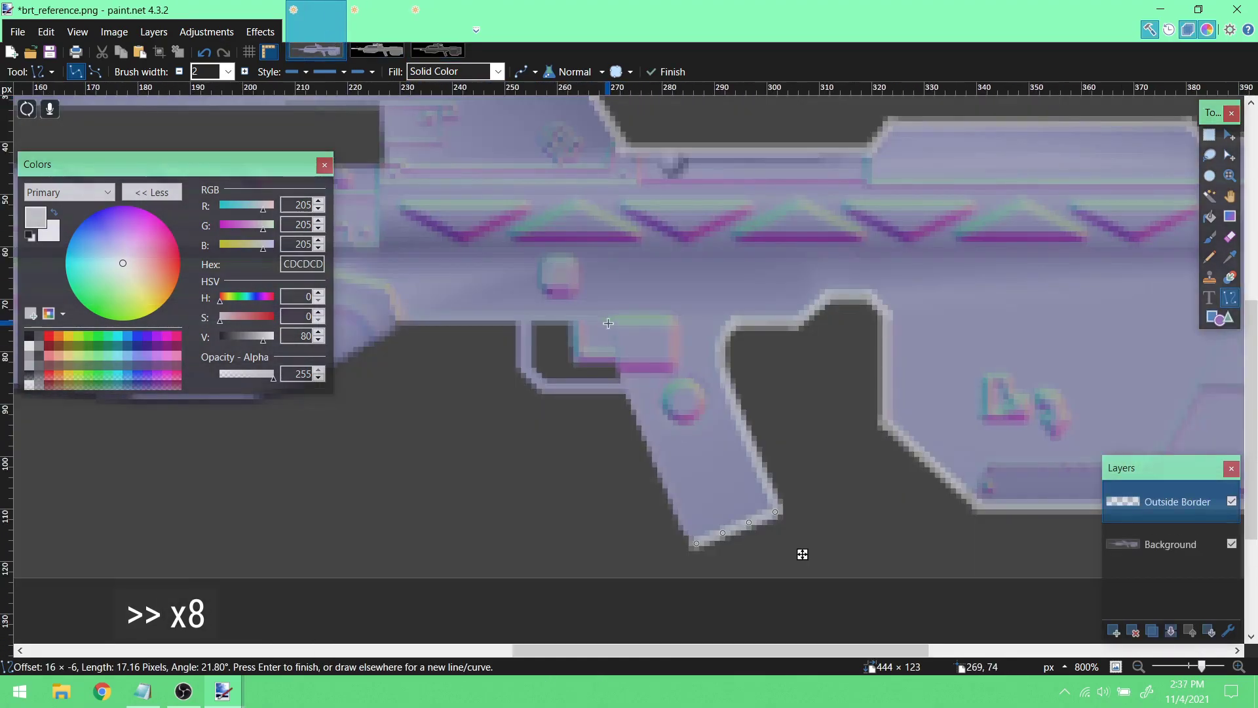
key("Return")
mouse_move(616, 318)
left_mouse_down()
mouse_move(616, 380)
mouse_move(691, 544)
left_mouse_up()
key("Return")
key("Return")
- Trace the receiver's straight underside and the curved underside of the handguard
left_click_drag(398, 317, 618, 318)
key("Return")
left_click_drag(643, 654, 477, 654)
left_click_drag(898, 317, 355, 367)
left_click_drag(718, 335, 769, 405)
left_click_drag(536, 351, 544, 393)
left_click_drag(770, 405, 760, 401)
key("Return")
- Trace the curved upper edge of the carrying handle and the adjoining straight edge
left_click_drag(655, 652, 552, 652)
scroll(593, 331, "up", 2)
left_click_drag(591, 407, 1116, 144)
mouse_move(941, 232)
left_mouse_down()
mouse_move(768, 166)
mouse_move(655, 232)
left_mouse_up()
key("Return")
- Trace the barrel section out to the muzzle to complete the rifle's outer outline
left_click_drag(451, 650, 369, 650)
mouse_move(616, 354)
left_mouse_down()
mouse_move(848, 354)
mouse_move(622, 316)
mouse_move(716, 315)
left_mouse_up()
key("Return")
key("Return")
key("Return")
left_click_drag(367, 650, 329, 650)
mouse_move(800, 308)
left_mouse_down()
mouse_move(448, 308)
mouse_move(452, 265)
mouse_move(990, 265)
left_mouse_up()
scroll(1138, 369, "right", 3, "shift")
key("Return")
- Hide the Background layer, add a new layer beneath Outside Border and fill it with black
left_click(1232, 543)
key("ctrl+shift+n")
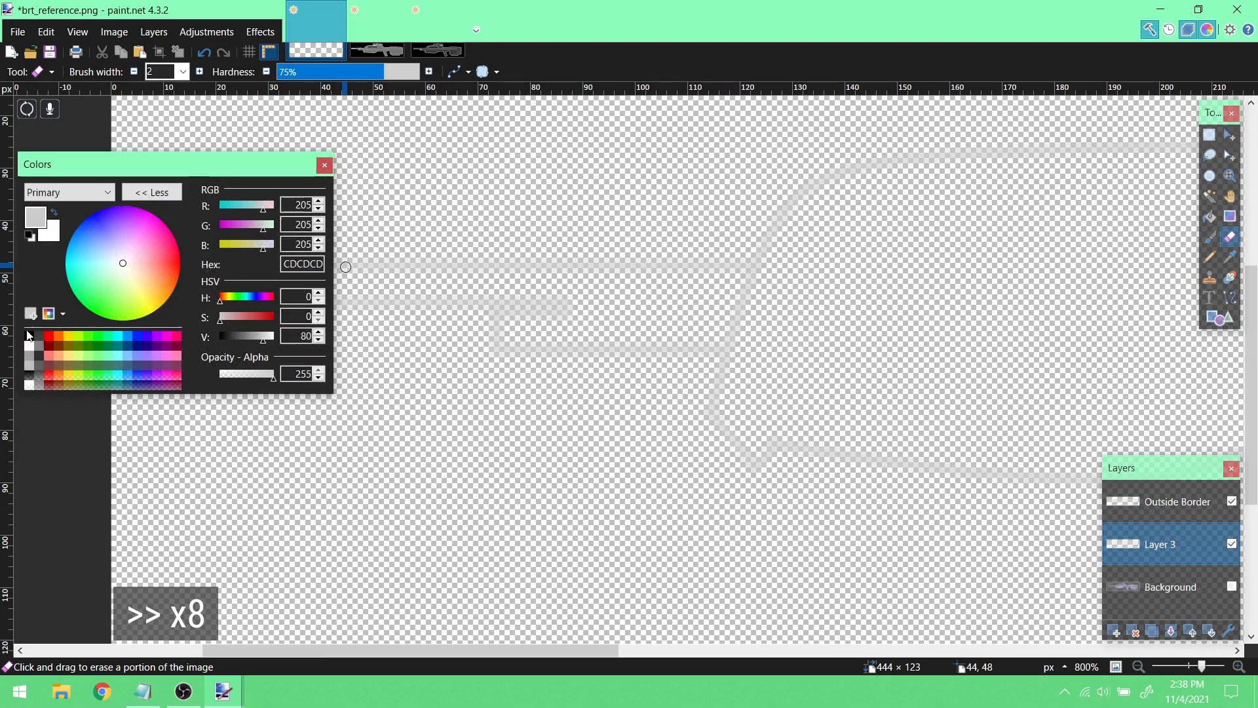
left_click(29, 336)
key("f")
left_click(863, 413)
- Erase the stray line between the barrel and the handguard on the Outside Border layer
left_click(1173, 502)
key("e")
left_click_drag(735, 341, 764, 267)
scroll(689, 360, "left", 3, "shift")
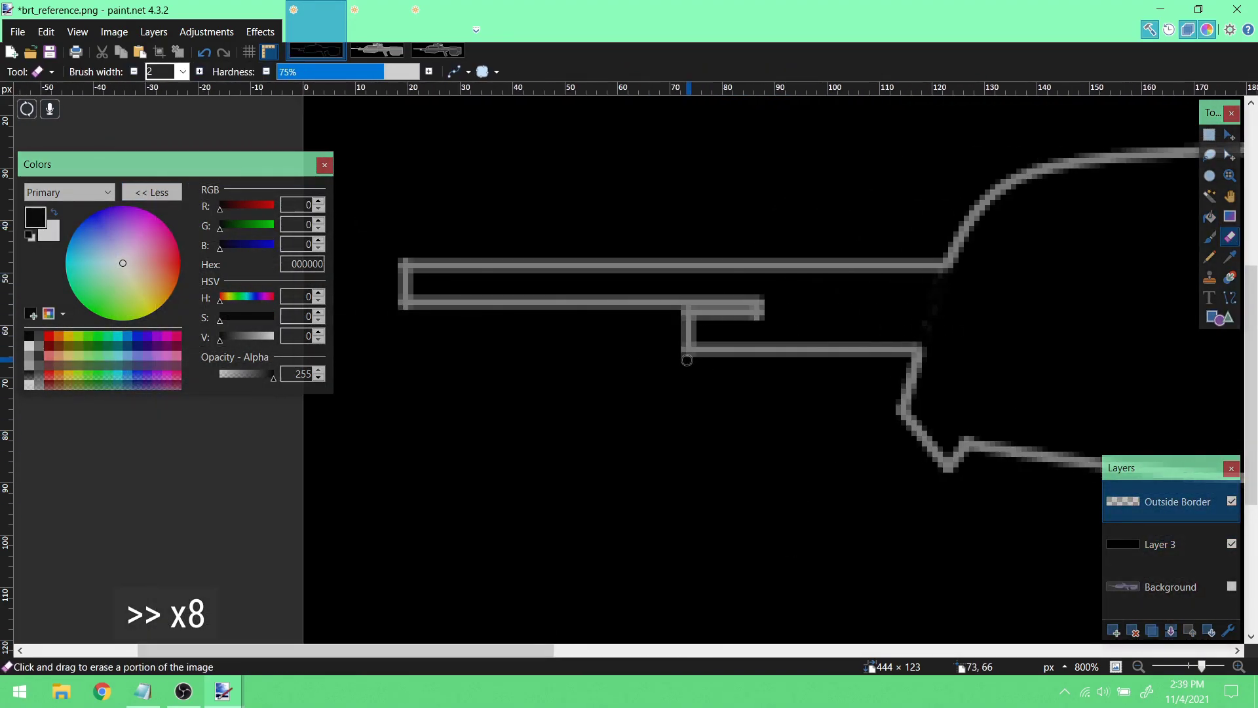
- Check the outline along the rifle, hide the black Layer 3 and show the Background layer
left_click_drag(399, 651, 741, 651)
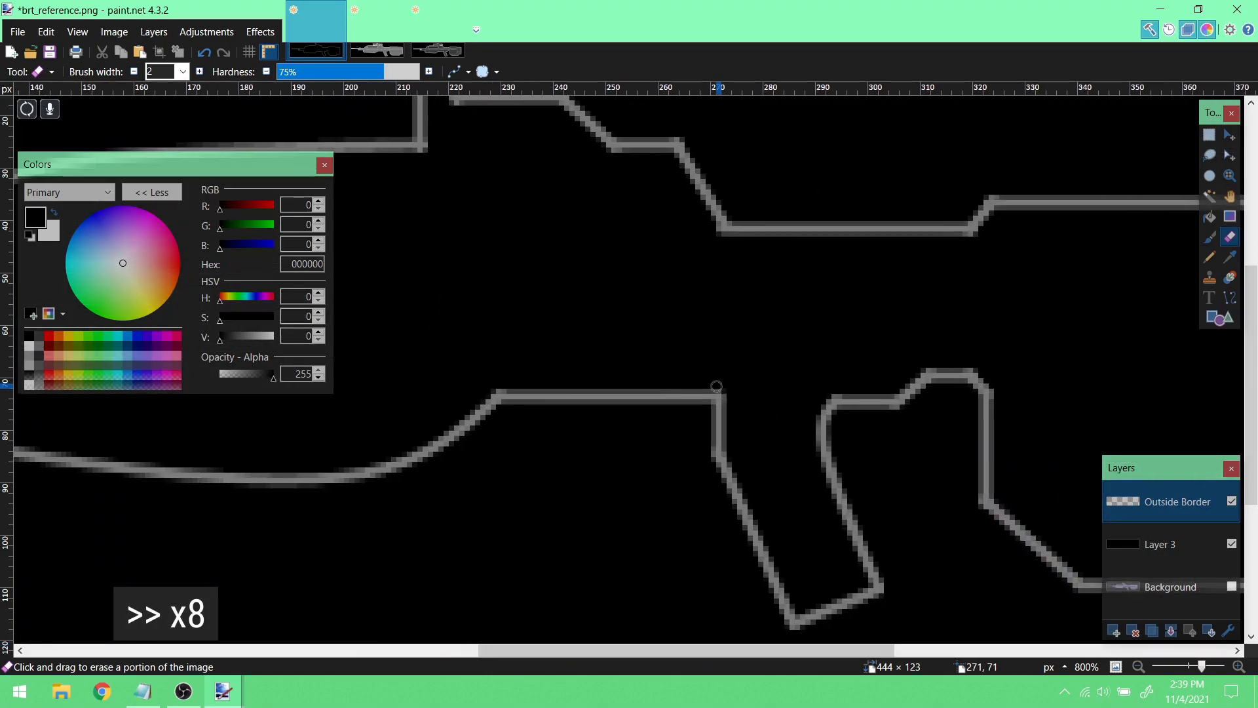
scroll(792, 573, "down", 2)
scroll(791, 573, "up", 4)
scroll(899, 380, "left", 2, "shift")
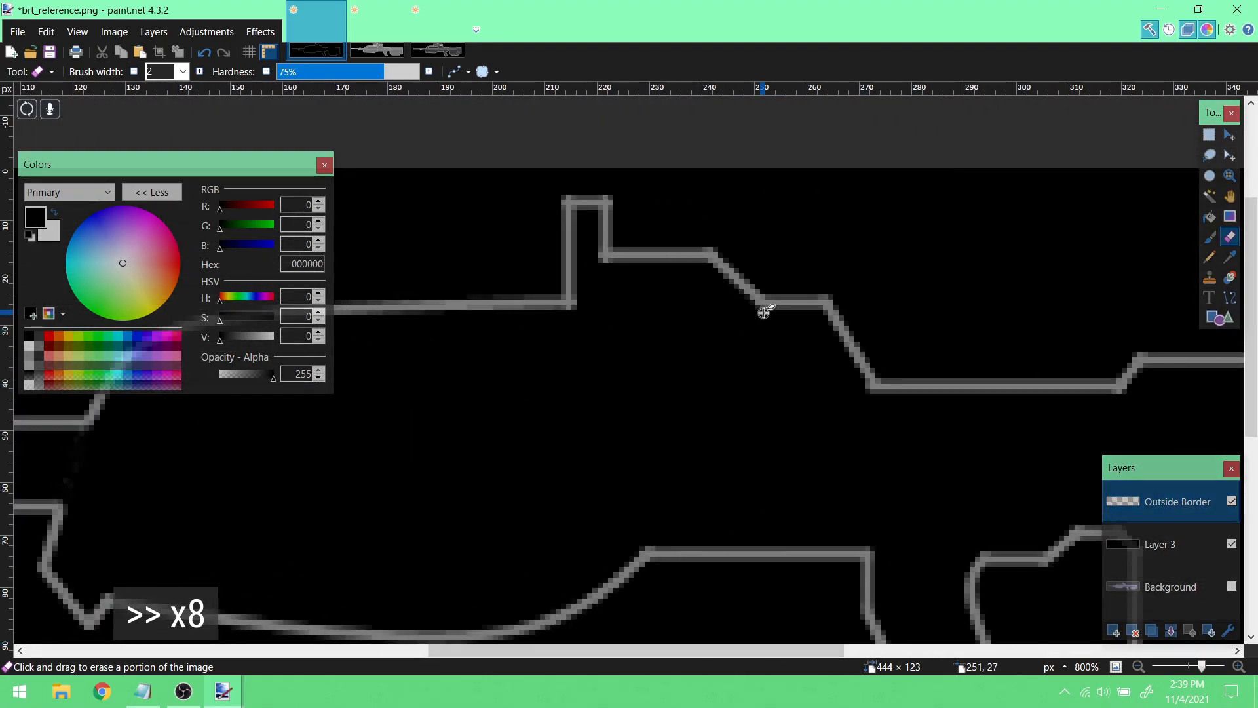
scroll(877, 479, "left", 3, "shift")
left_click(1232, 544)
left_click(1232, 587)
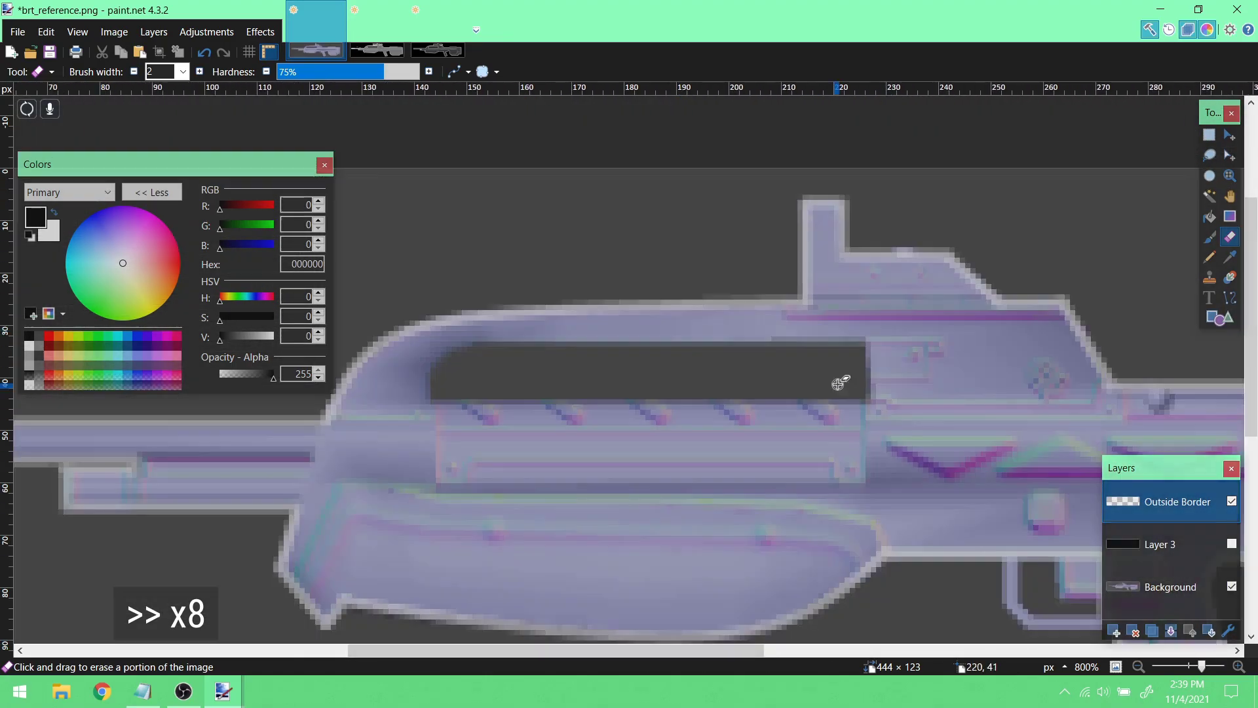
- Sample the light grey outline color CDCDCD from br-scematic.png and return to brt_reference.png
scroll(854, 393, "down", 1)
left_click(438, 36)
left_click(1230, 257)
left_click(837, 338)
left_click(316, 36)
- Trace the opening under the carrying handle with straight bottom and rear edges and a curved front corner
left_click_drag(825, 329, 867, 322)
left_click_drag(867, 259, 870, 322)
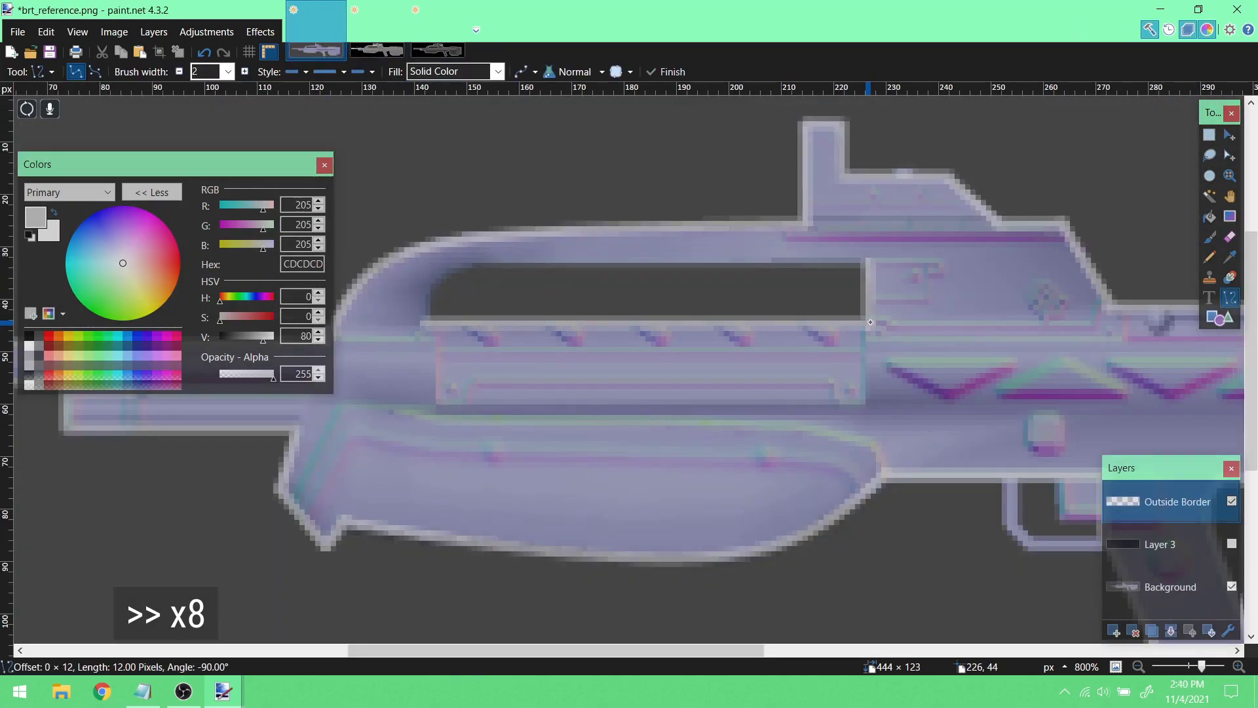
left_click_drag(429, 323, 868, 265)
left_click_drag(575, 304, 431, 293)
left_click_drag(721, 284, 514, 268)
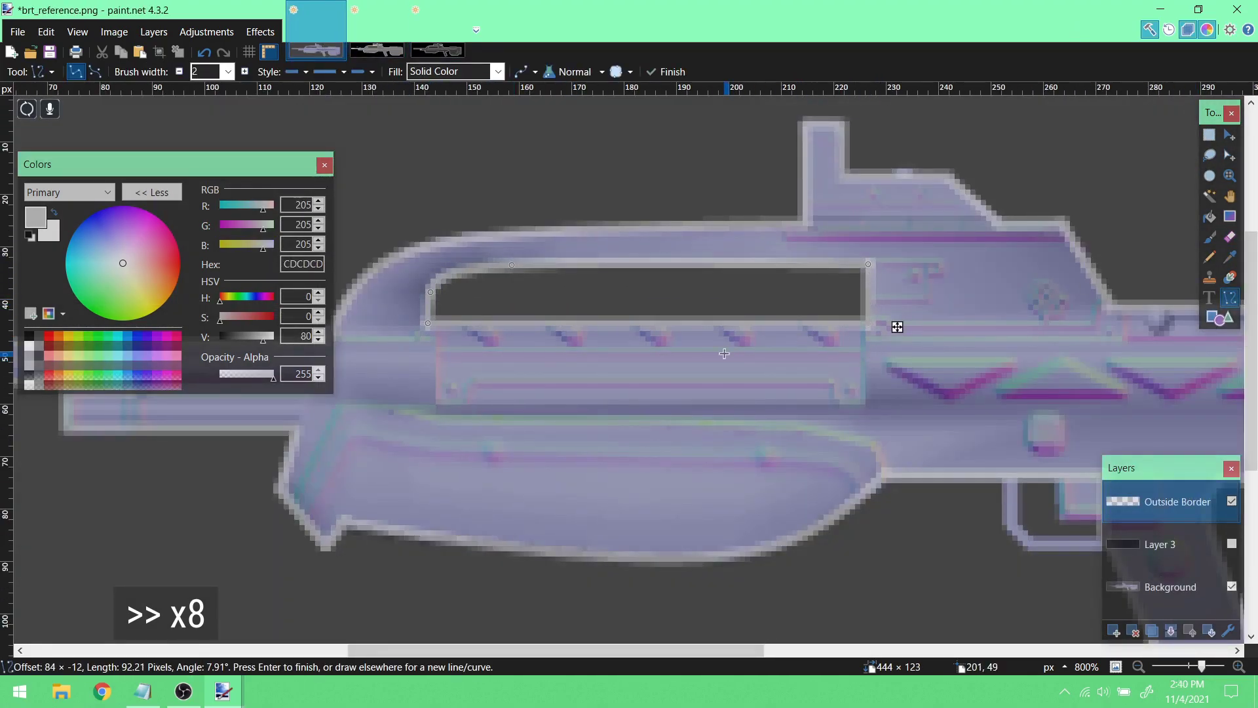
- Show the black Layer 3 and view the complete rifle outline against it
left_click(1232, 543)
key("e")
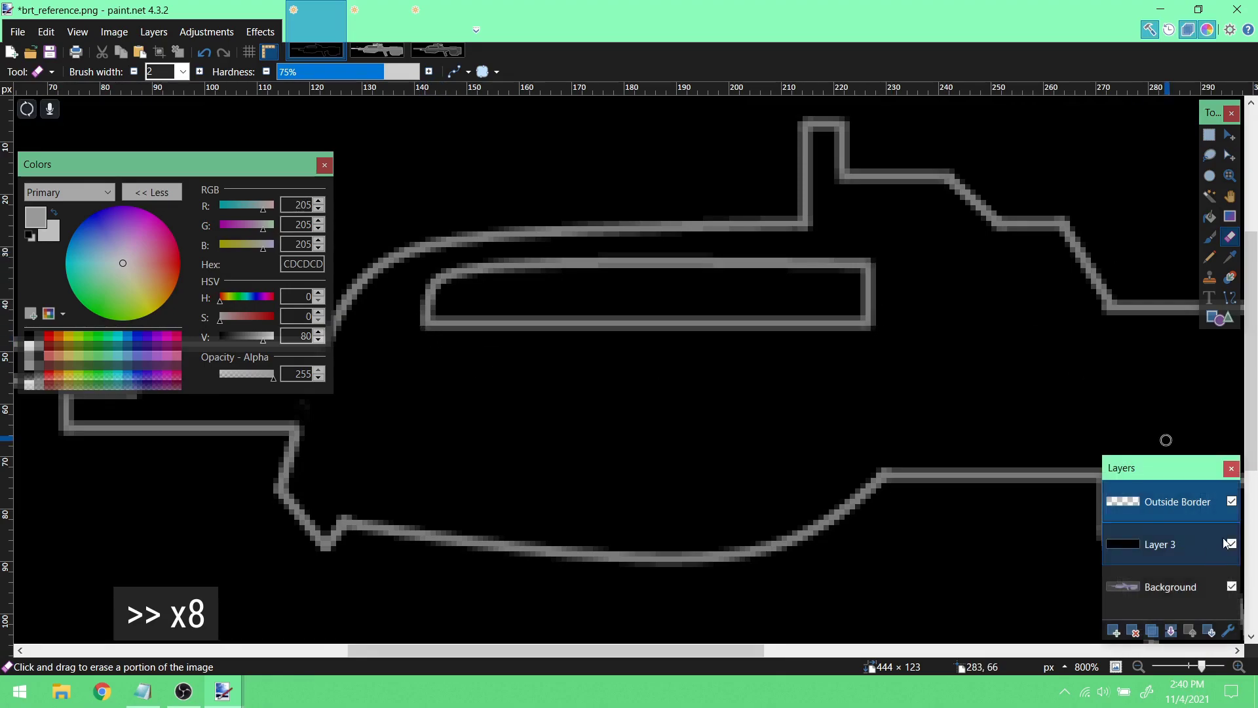
left_click(1230, 175)
right_click(688, 365)
right_click(688, 365)
right_click(688, 365)
right_click(688, 365)
right_click(688, 365)
left_click_drag(643, 650, 548, 650)
left_click(183, 692)
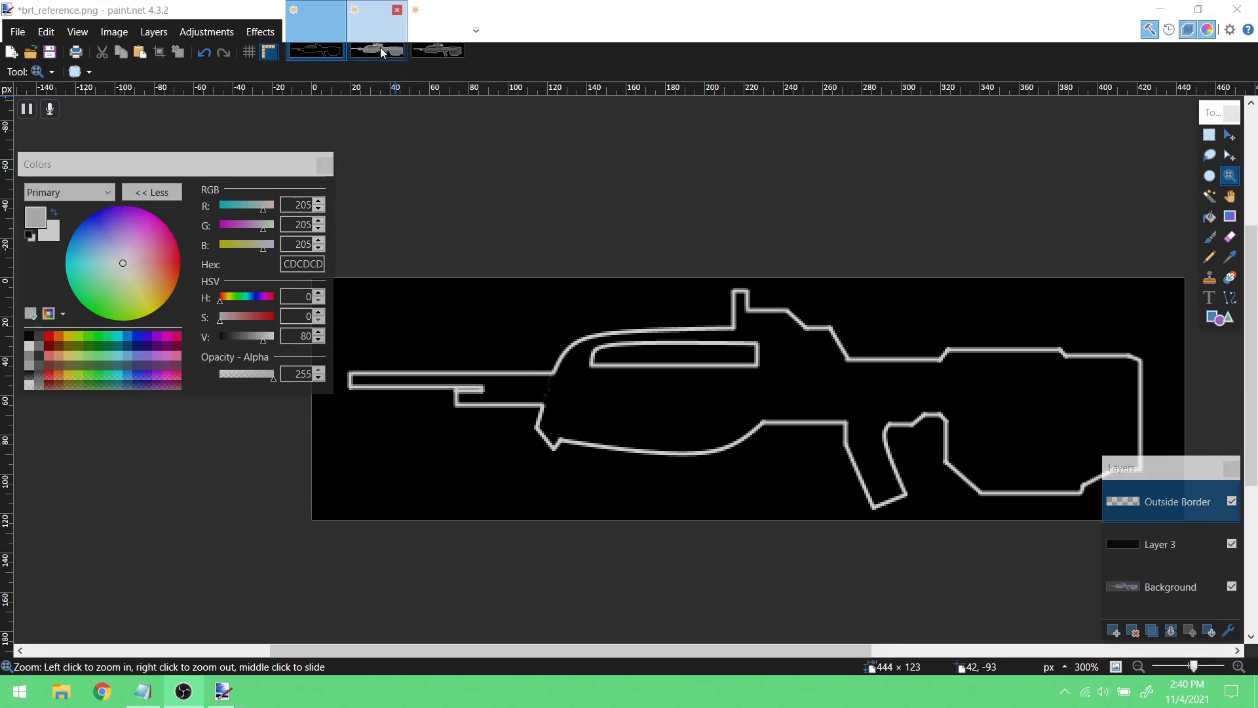
- Sample the detail grey 707070 from br-scematic.png as the primary color and return to brt_reference.png
left_click(431, 51)
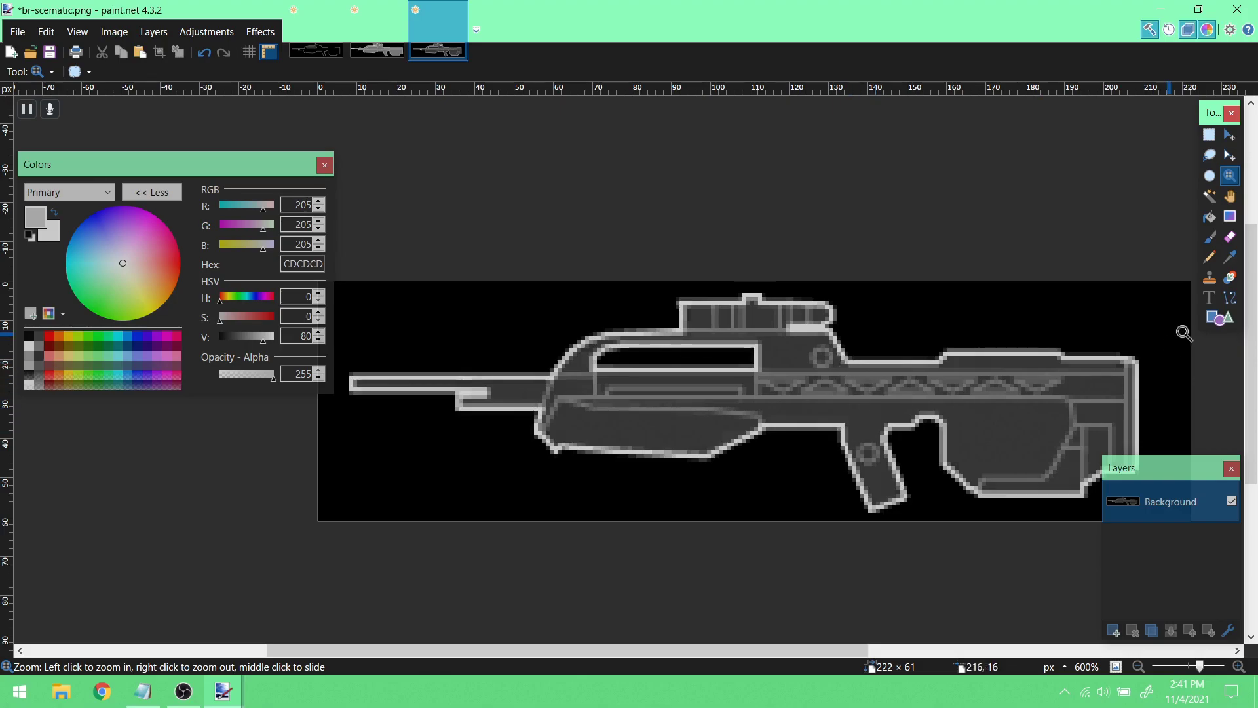
left_click(1231, 256)
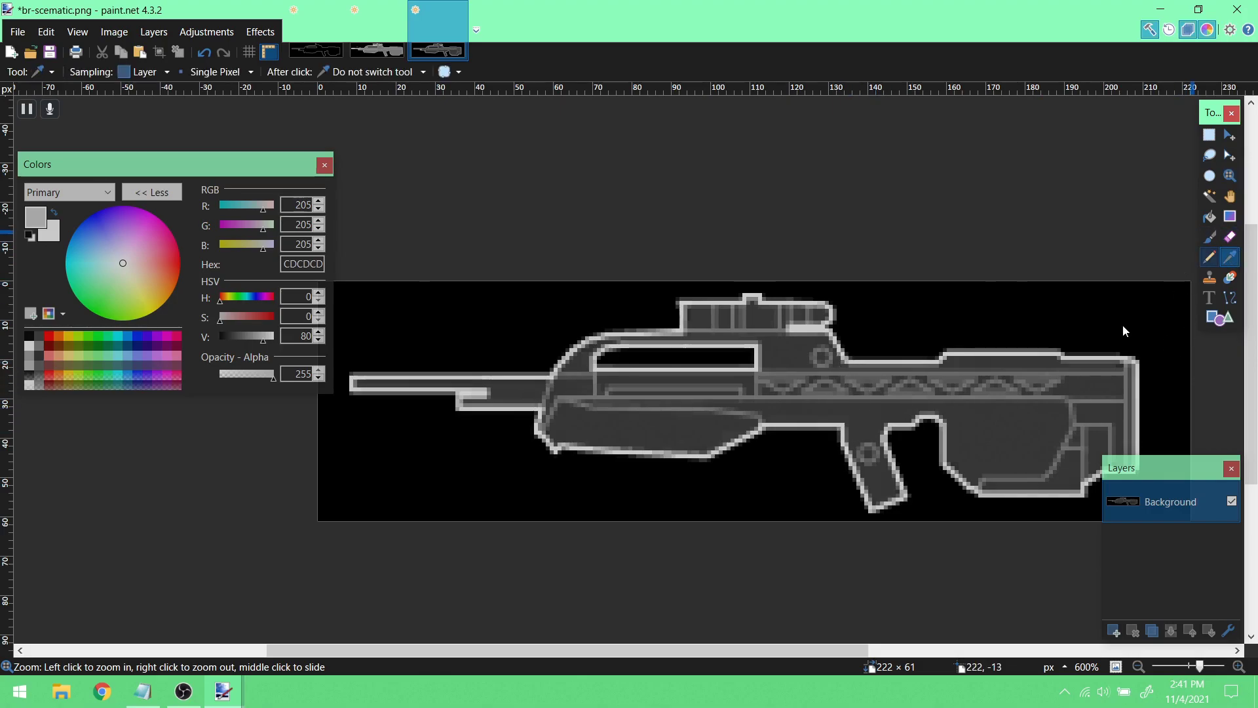
left_click(803, 369)
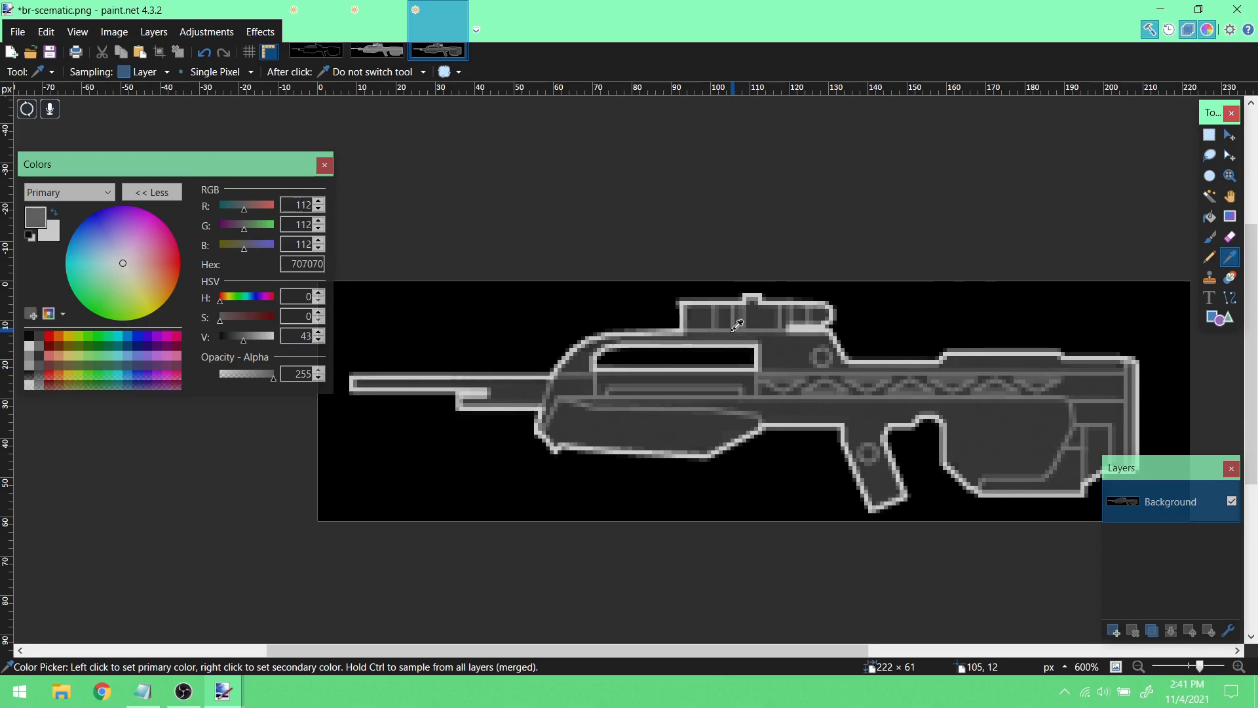
left_click(321, 32)
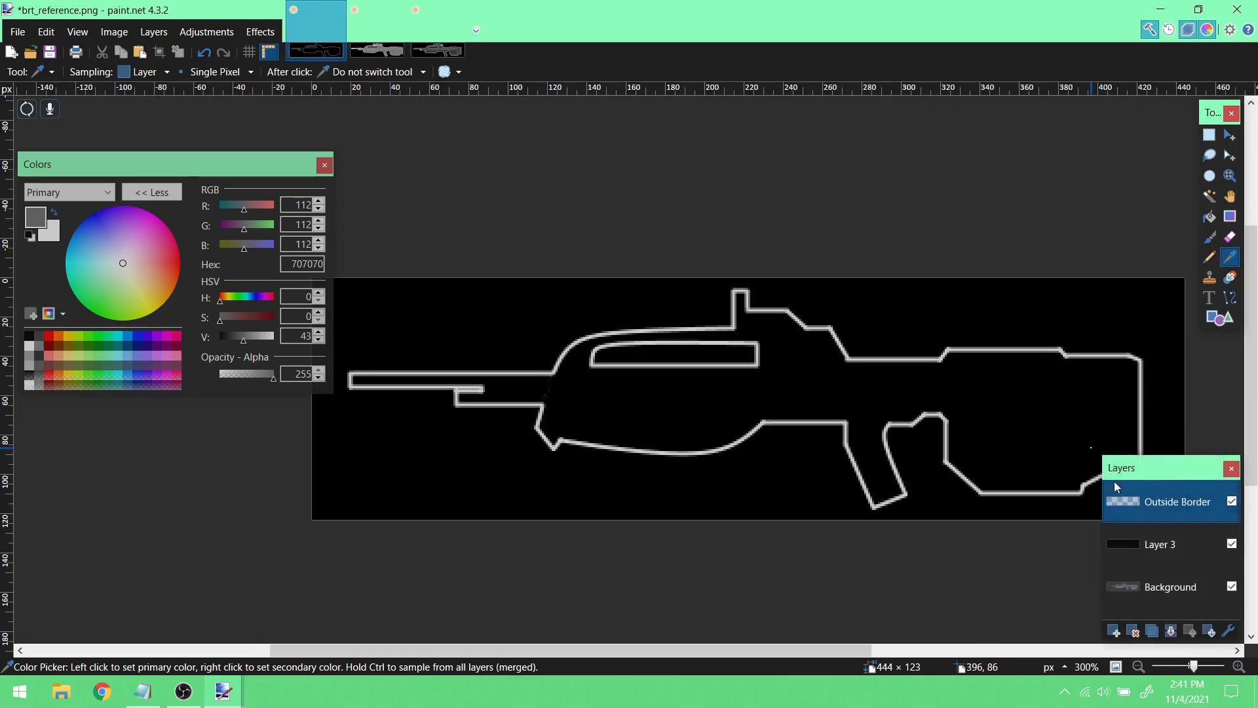
- Add a new layer directly beneath Outside Border and name it Details
left_click(1115, 631)
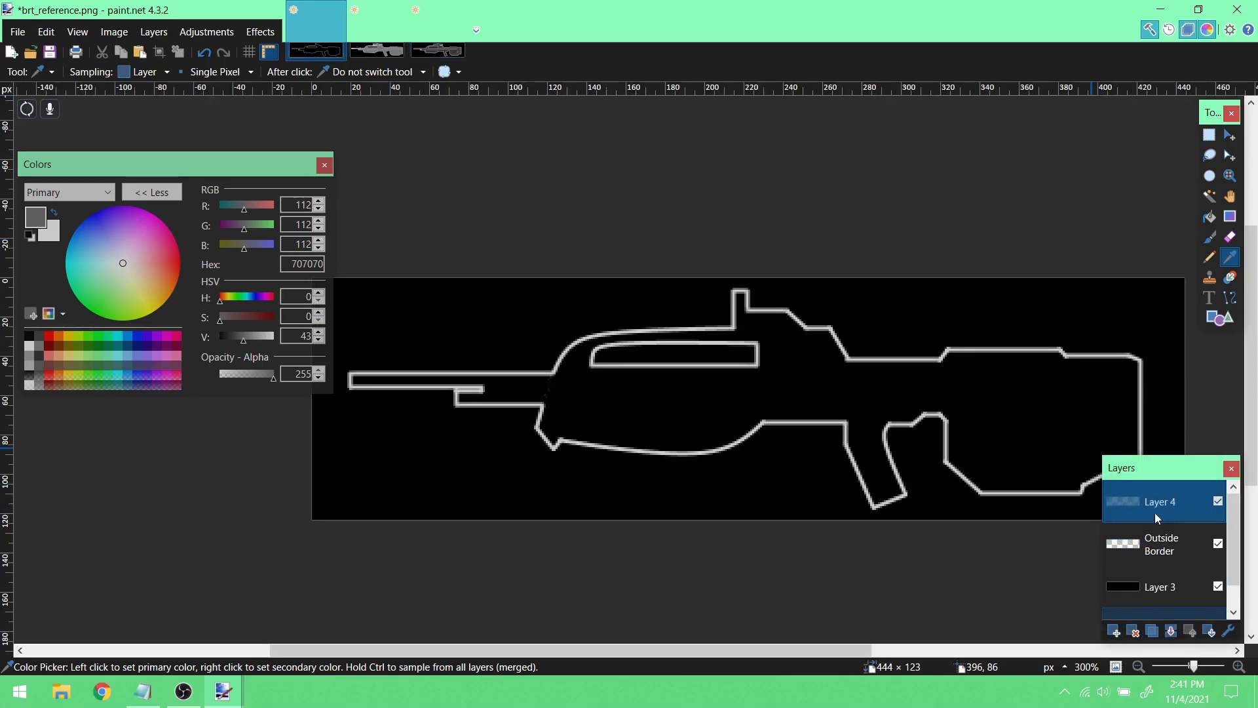
left_click_drag(1173, 535, 1162, 509)
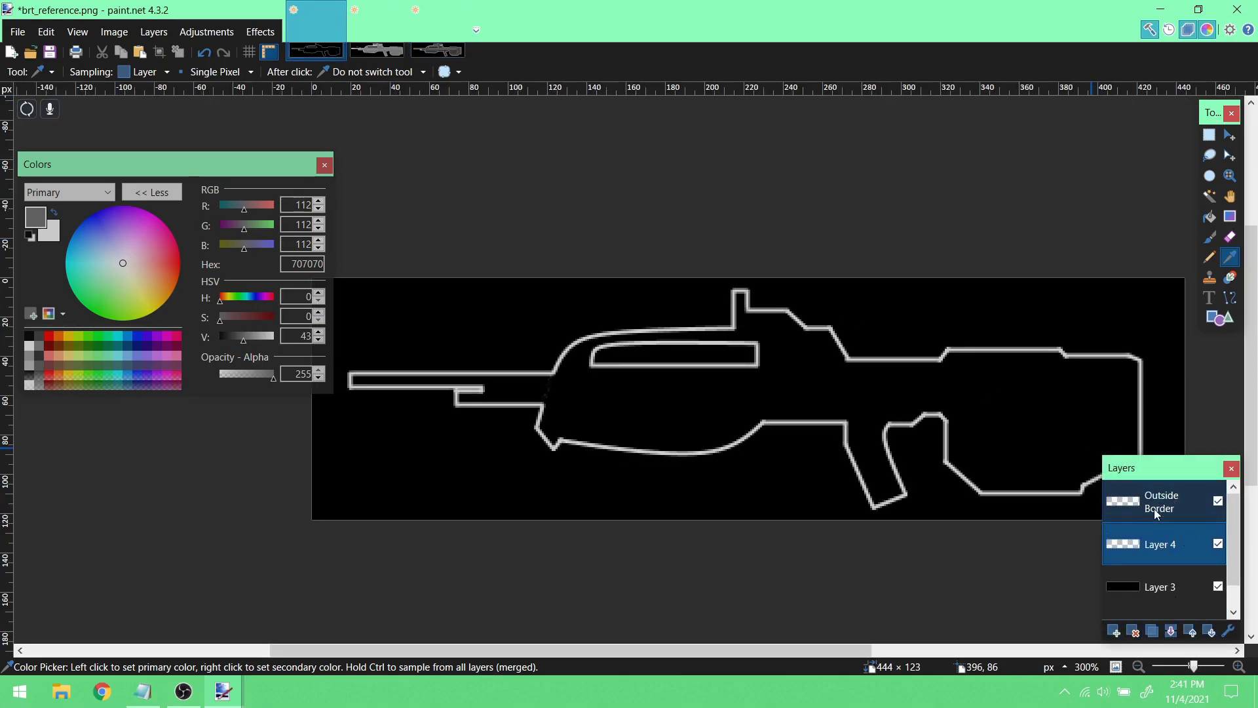
double_click(1164, 551)
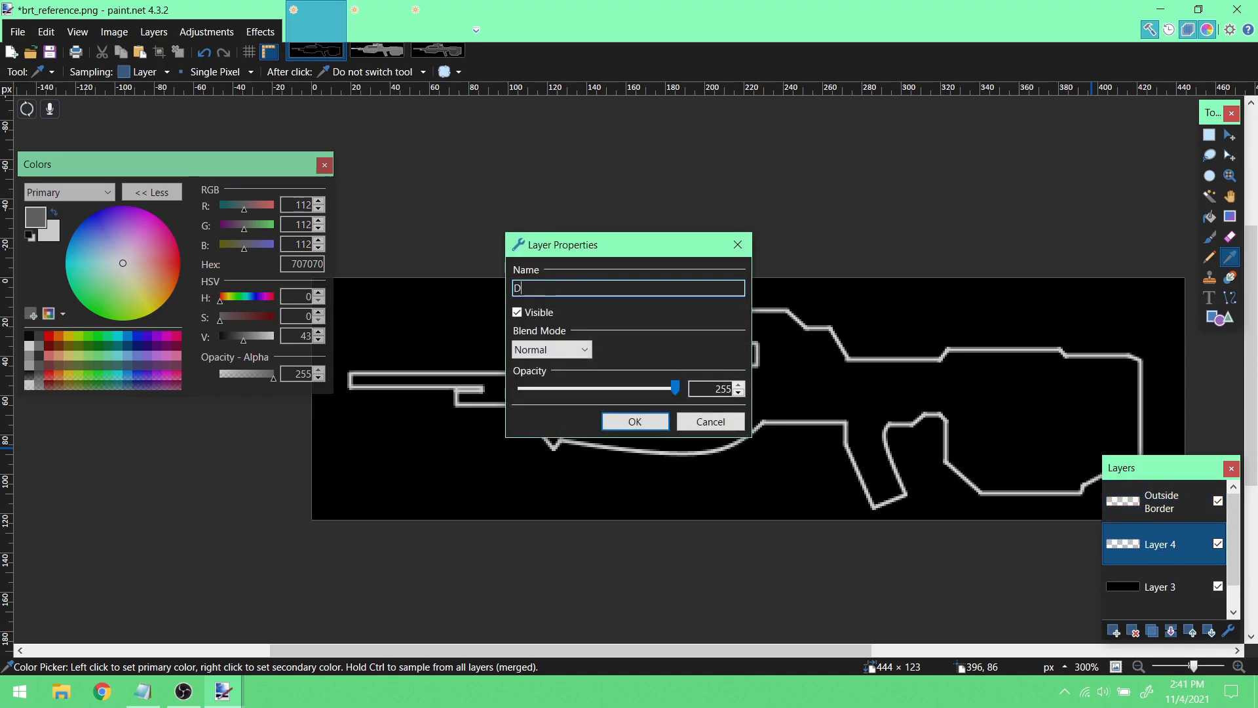
key("Return")
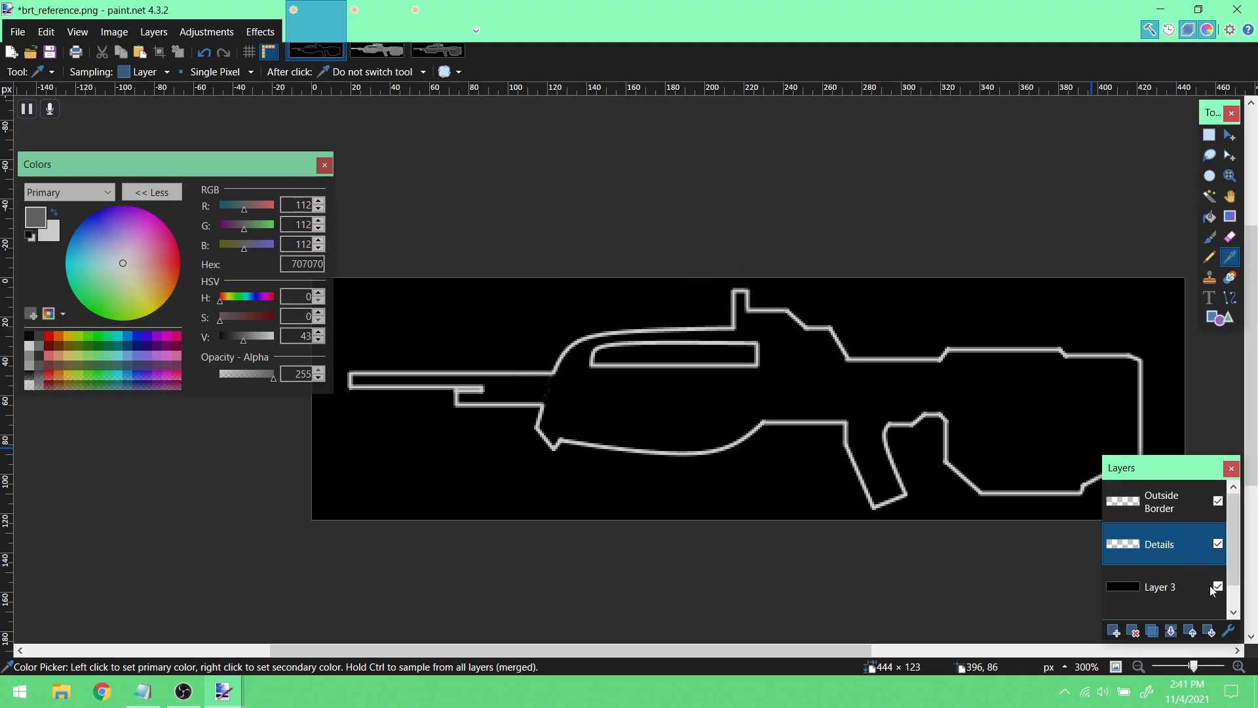
- Set the Details layer's opacity to 172
left_click(1229, 630)
mouse_move(618, 387)
left_mouse_down()
mouse_move(603, 386)
mouse_move(625, 388)
left_mouse_up()
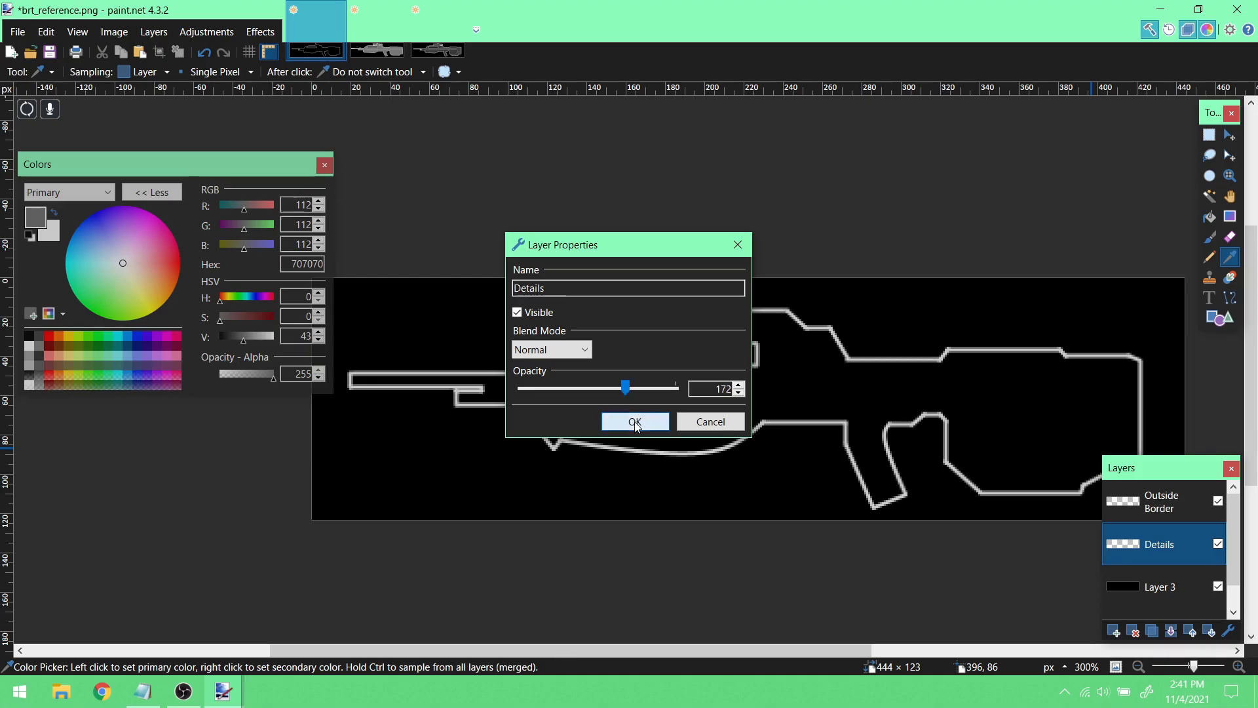
left_click(635, 422)
- Hide Layer 3 and trace the handguard's front and curved upper seam in grey on the Details layer
scroll(1036, 367, "down", 3)
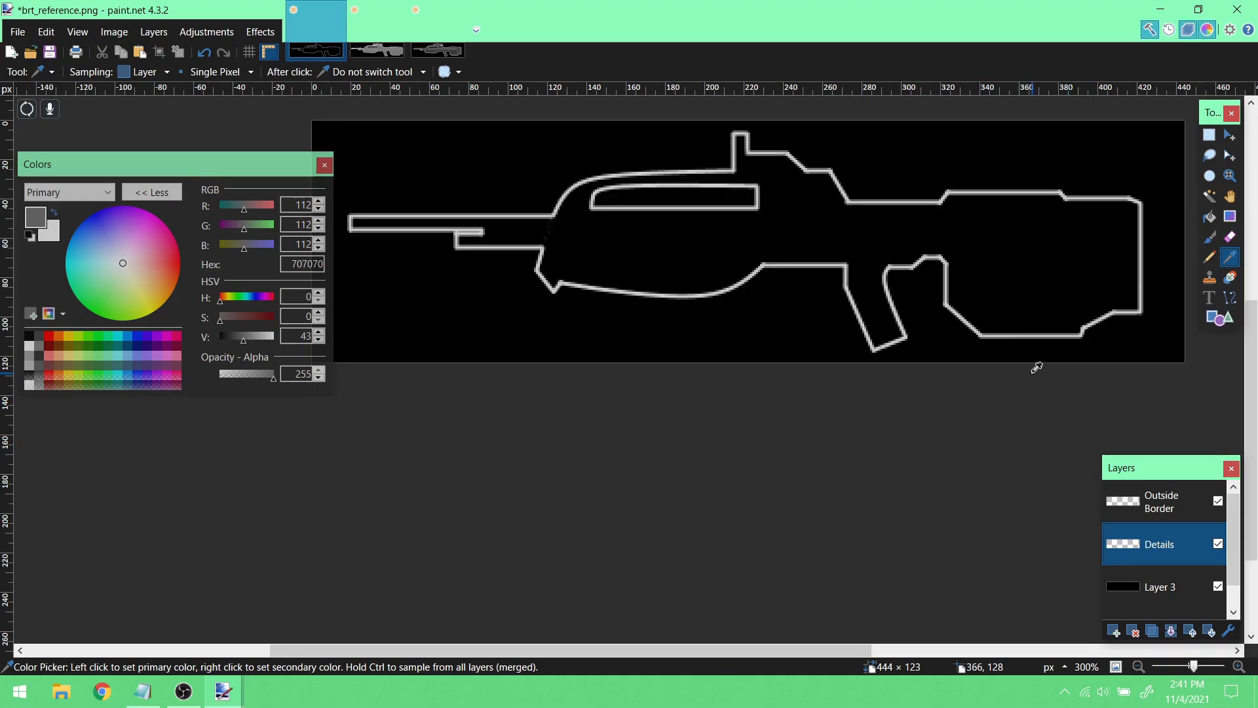
scroll(874, 378, "up", 2)
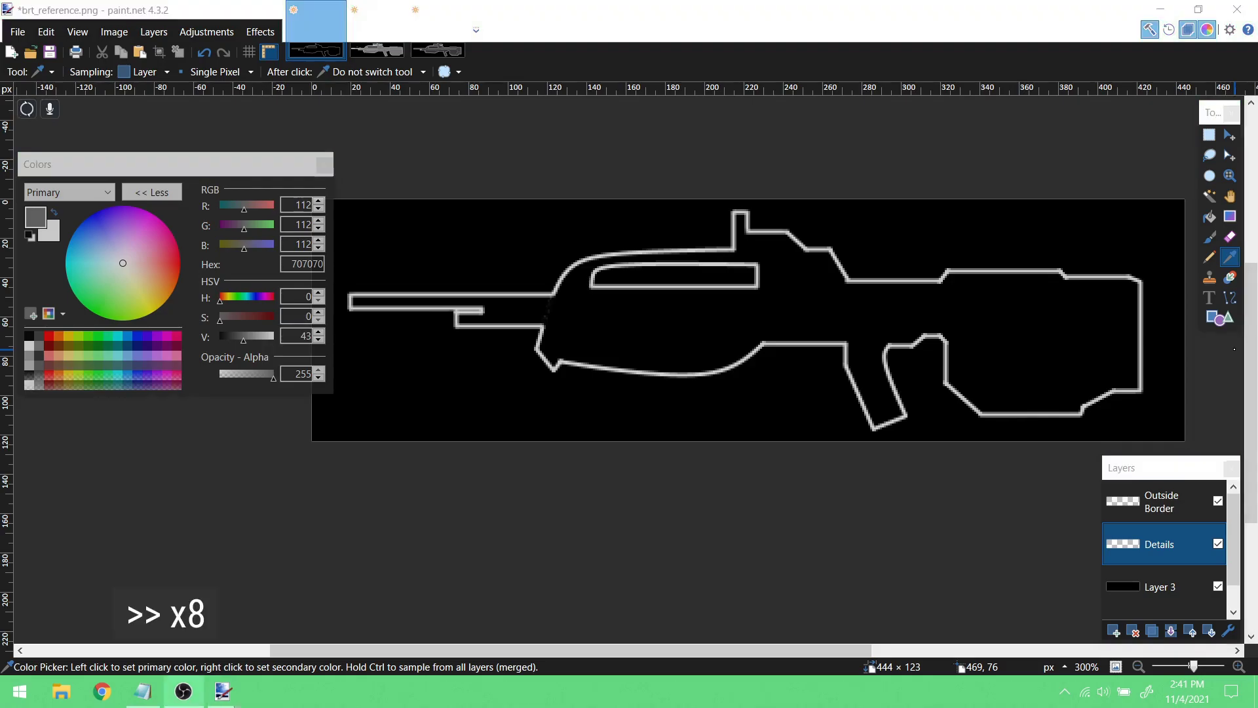
scroll(1163, 563, "down", 2)
left_click(1218, 556)
left_click(1230, 175)
left_click(721, 295)
left_click(1229, 298)
scroll(720, 295, "left", 3, "shift")
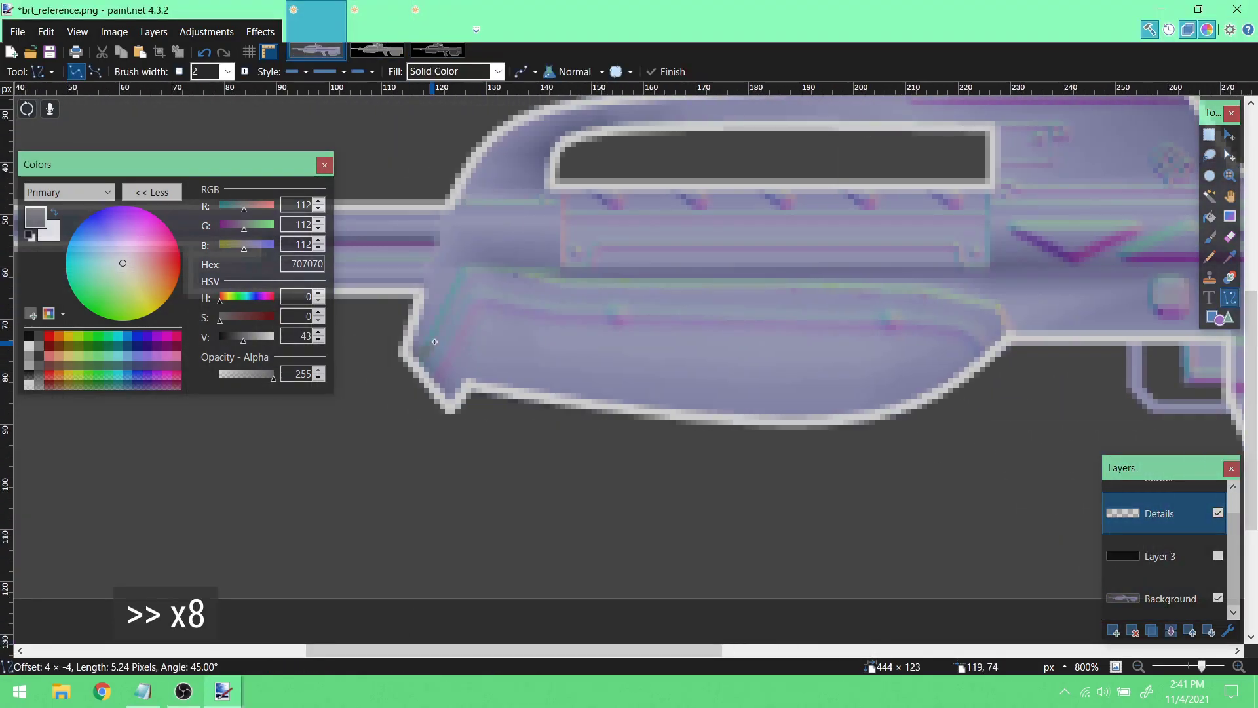
left_click_drag(463, 270, 1009, 333)
left_click_drag(933, 324, 933, 291)
- Trace the panel below the carrying handle's opening, including its side edges and inner lower contour
mouse_move(562, 195)
left_mouse_down()
mouse_move(562, 267)
mouse_move(602, 243)
mouse_move(960, 244)
left_mouse_up()
left_click_drag(989, 190, 988, 264)
scroll(960, 227, "left", 5, "shift")
mouse_move(623, 241)
left_mouse_down()
mouse_move(799, 241)
mouse_move(787, 287)
left_mouse_up()
- Trace the lower stock's panel edges and draw a horizontal seam about 238 pixels long forward along the receiver
scroll(812, 394, "right", 15, "shift")
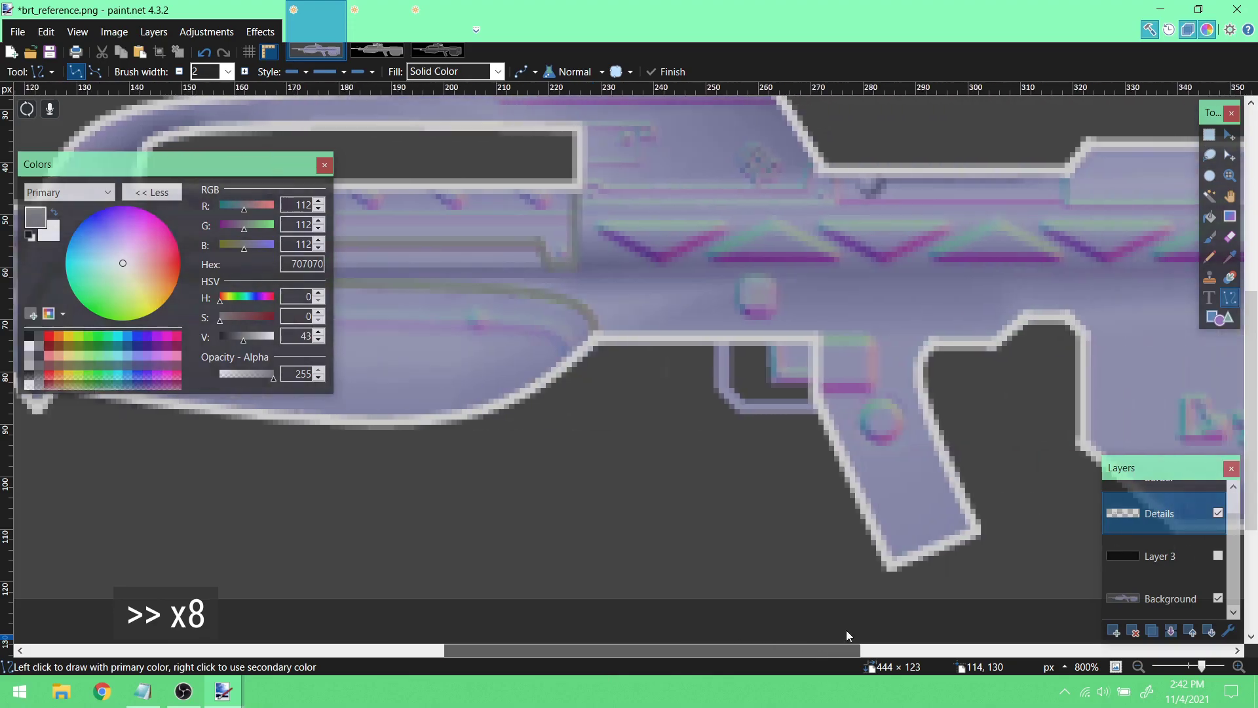
mouse_move(499, 521)
left_mouse_down()
mouse_move(514, 484)
mouse_move(678, 484)
mouse_move(727, 406)
mouse_move(781, 406)
mouse_move(781, 500)
left_mouse_up()
left_click_drag(727, 406, 654, 275)
left_click_drag(703, 362, 761, 328)
left_click_drag(678, 318, 747, 284)
key("Return")
mouse_move(687, 651)
left_mouse_down()
mouse_move(542, 650)
mouse_move(640, 651)
left_mouse_up()
mouse_move(830, 275)
left_mouse_down()
mouse_move(47, 304)
mouse_move(616, 273)
left_mouse_up()
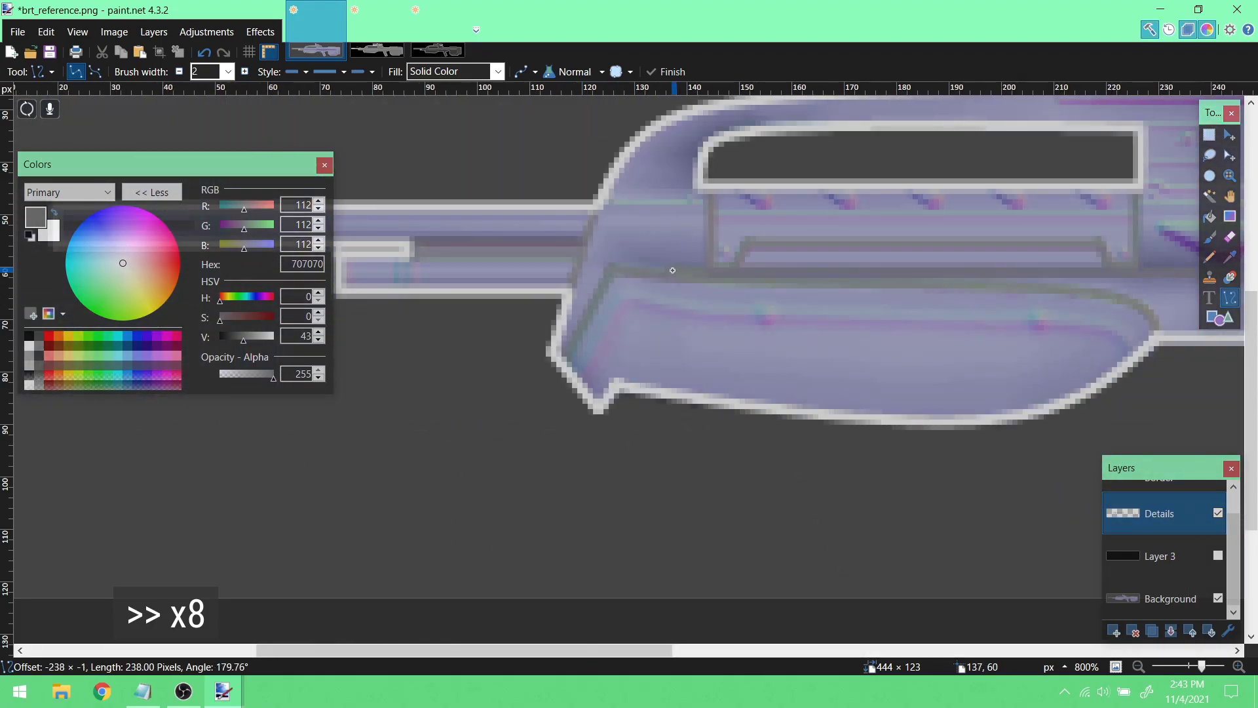
- Trace the seams below the stock's raised top and beside its rear edge
left_click_drag(463, 651, 816, 650)
mouse_move(582, 208)
left_mouse_down()
mouse_move(1089, 208)
mouse_move(1089, 309)
left_mouse_up()
left_click_drag(815, 651, 624, 650)
- Compare the traced receiver and handguard details with br-scematic.png
scroll(601, 315, "up", 3)
left_click(430, 47)
left_click(316, 50)
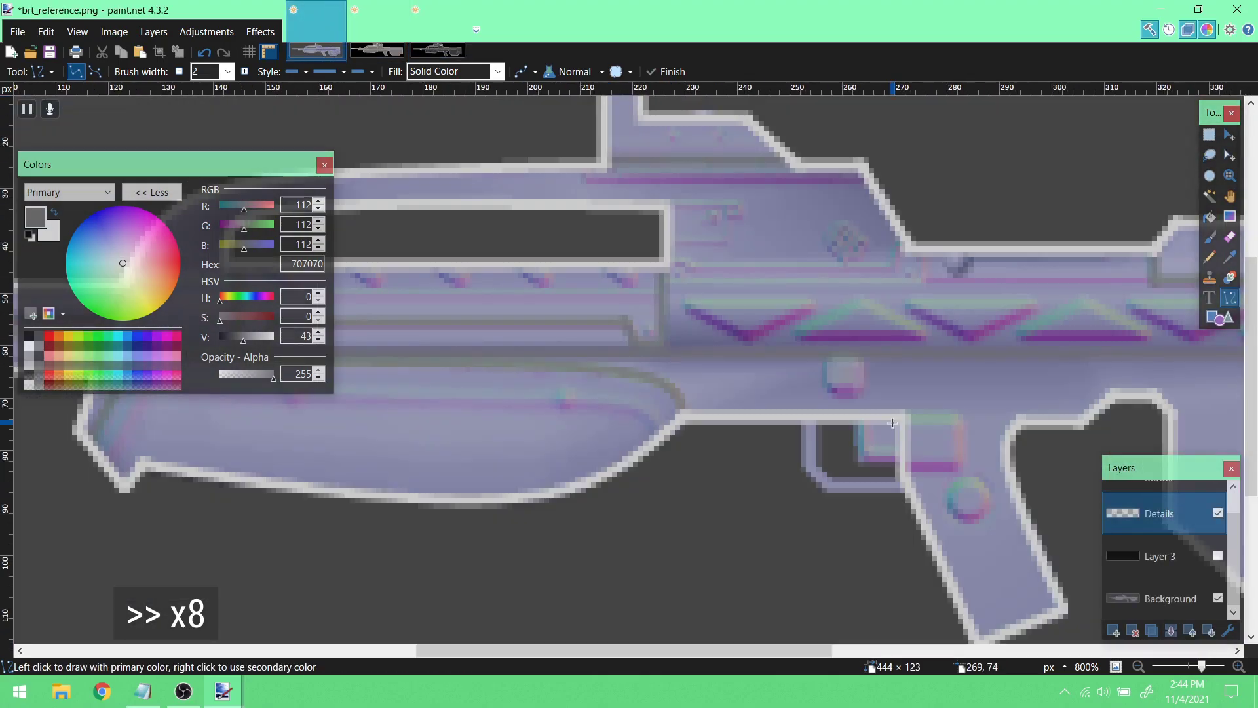
- Erase the excess thickness along the upper edge of the long receiver seam near its rear curved corner
left_click(1218, 556)
left_click_drag(742, 650, 1037, 650)
key("e")
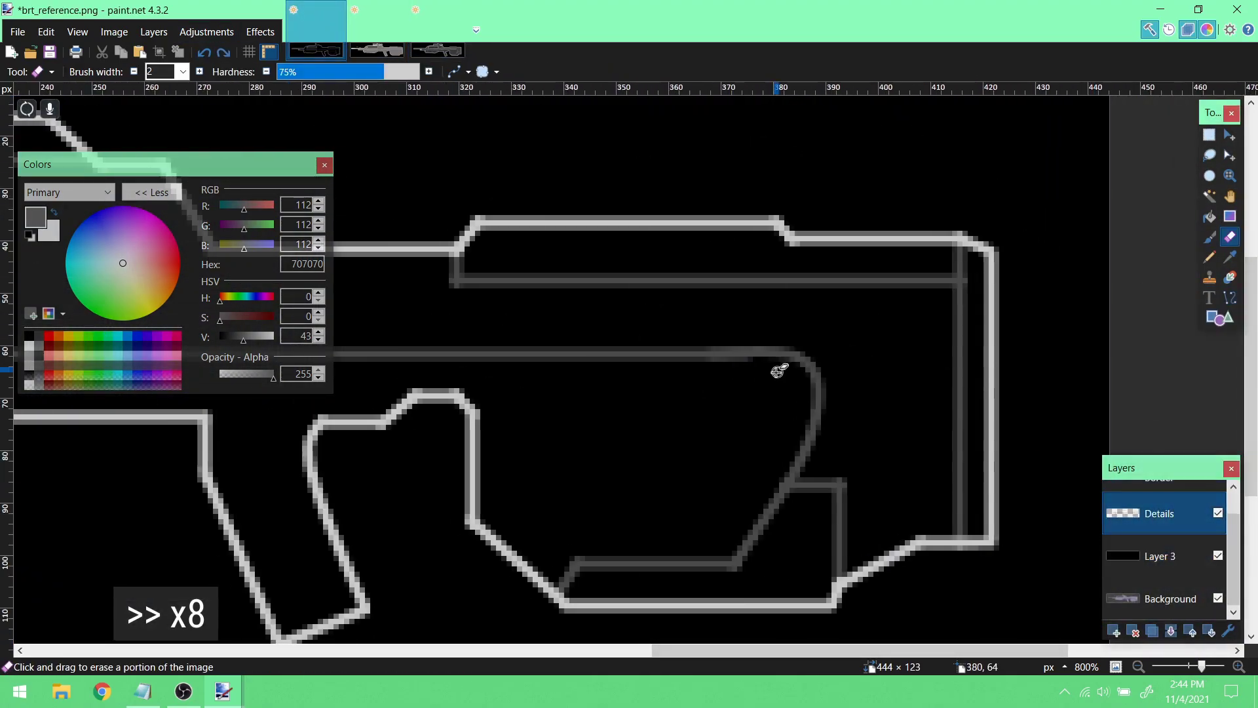
left_click_drag(751, 343, 789, 346)
scroll(789, 441, "down", 4, "ctrl")
scroll(905, 450, "up", 6, "ctrl")
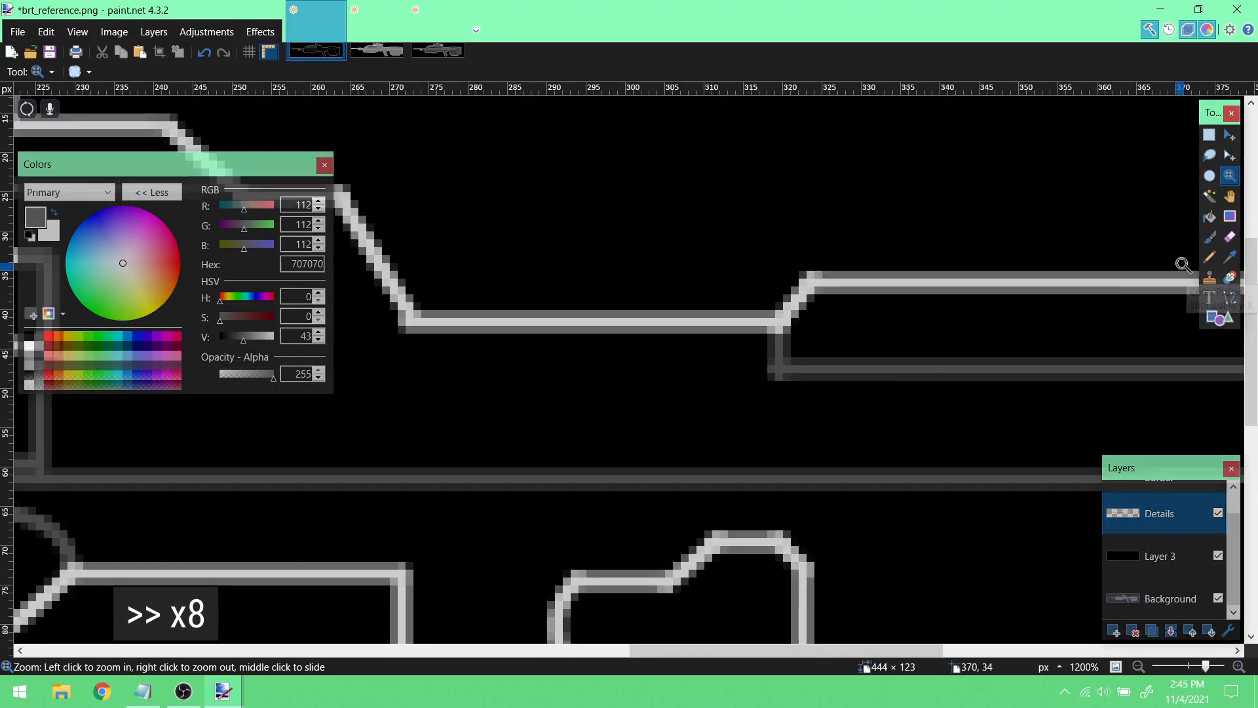
- Try a one-pixel-wide seam from the stock's raised top forward to the panel below the carrying handle
left_click(1230, 297)
left_click(178, 72)
scroll(782, 369, "down", 5, "ctrl")
scroll(962, 369, "up", 5, "ctrl")
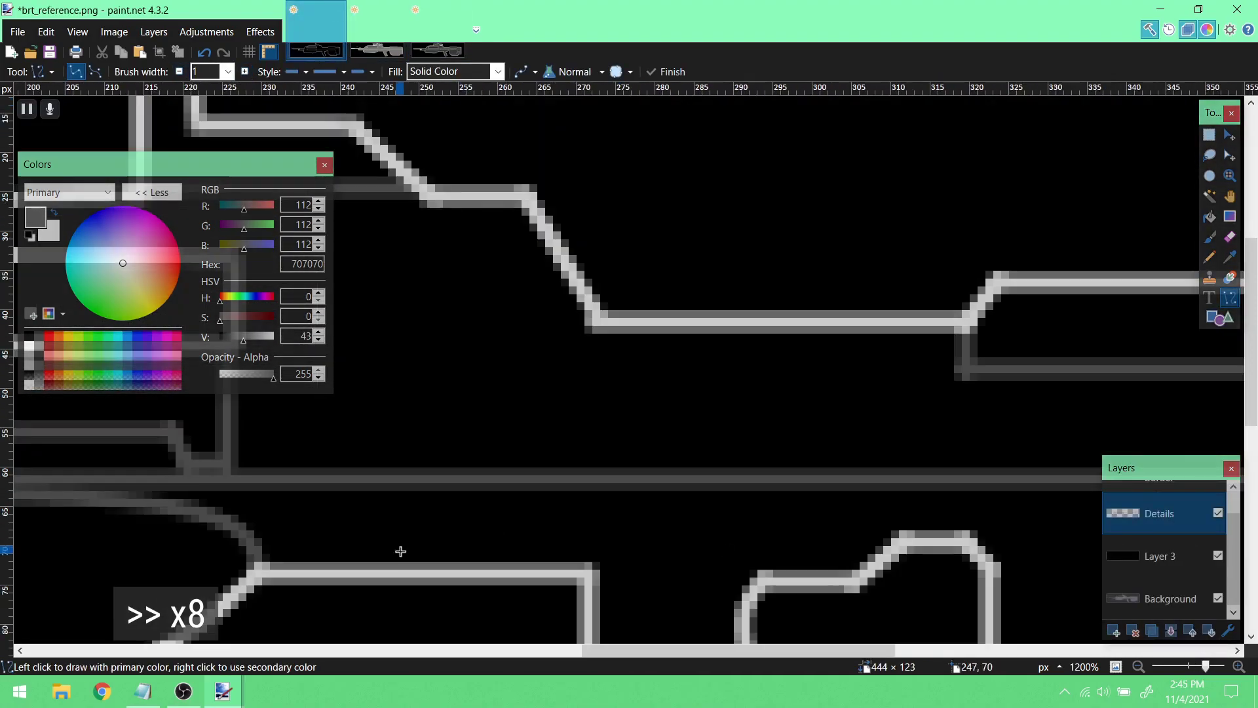
left_click(1218, 556)
left_click_drag(962, 369, 335, 376)
left_click_drag(739, 650, 628, 650)
mouse_move(767, 376)
left_mouse_down()
mouse_move(680, 354)
mouse_move(680, 368)
left_mouse_up()
left_click_drag(557, 650, 708, 650)
- Check the thin receiver seam against the reference and undo it
key("z")
scroll(612, 358, "down", 6, "ctrl")
left_click(1218, 559)
scroll(554, 393, "down", 2, "ctrl")
scroll(563, 354, "up", 1, "ctrl")
scroll(782, 417, "up", 3, "ctrl")
left_click(204, 54)
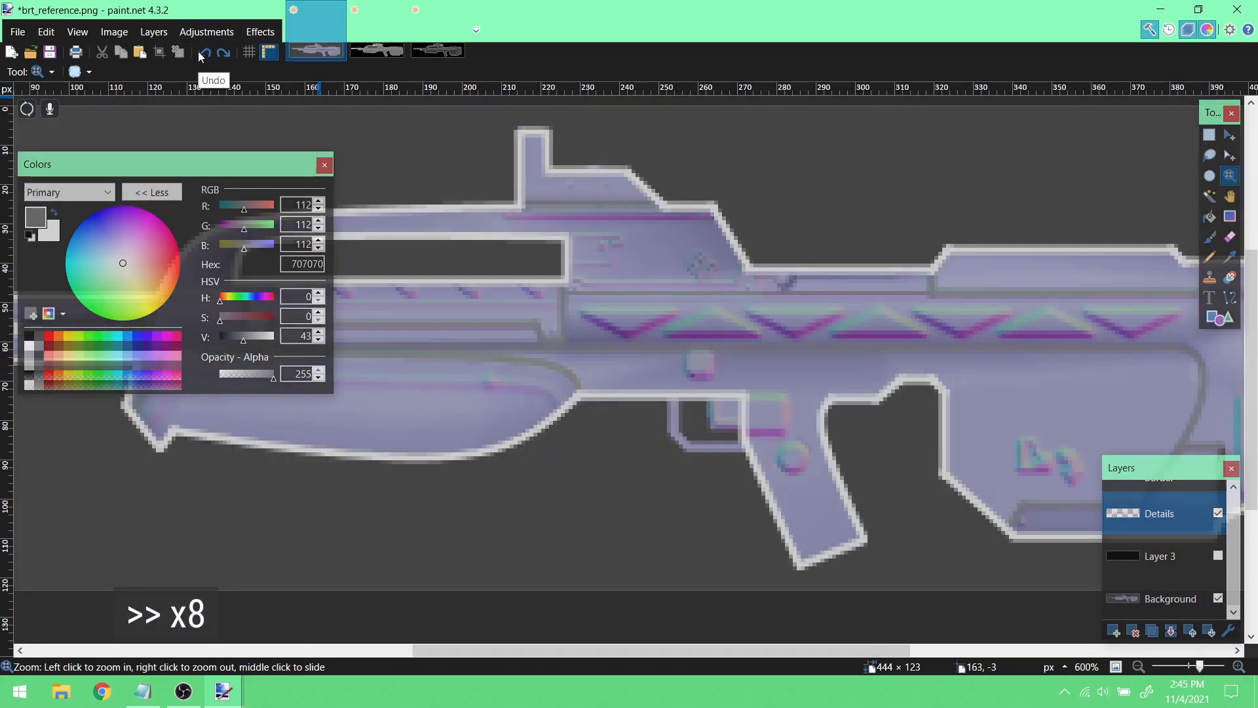
left_click(204, 54)
- Draw a 2-pixel-wide horizontal seam about 92 pixels long from the stock's raised top to the panel below the carrying handle
left_click(244, 71)
left_click_drag(932, 292, 567, 293)
left_click(1218, 556)
key("z")
scroll(814, 371, "down", 4, "ctrl")
left_click(151, 192)
scroll(699, 378, "up", 2, "ctrl")
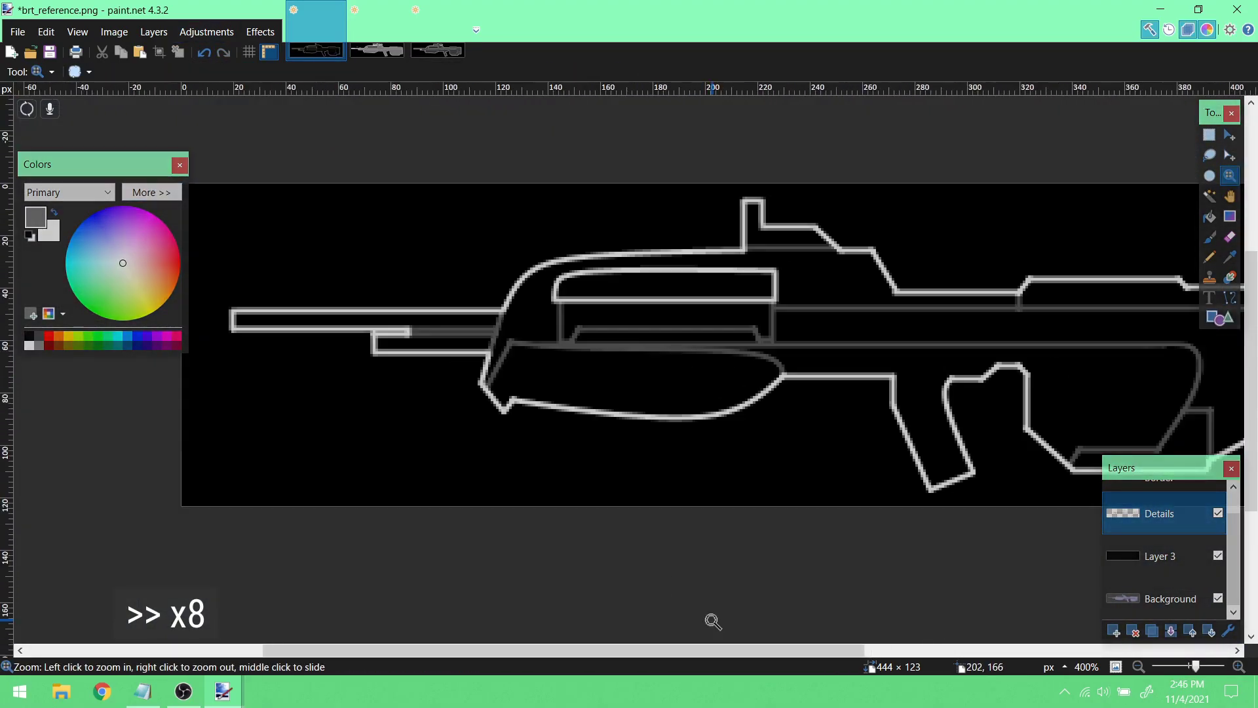
- Draw a circular outline over the round detail on the upper grip with the Ellipse shape
left_click(431, 50)
left_click(316, 50)
scroll(708, 413, "up", 4, "ctrl")
left_click(1218, 556)
scroll(700, 452, "up", 1, "ctrl")
left_click(1221, 319)
mouse_move(648, 385)
left_mouse_down()
mouse_move(714, 445)
mouse_move(665, 417)
left_mouse_up()
left_click(98, 71)
left_click(129, 106)
left_click_drag(720, 450, 707, 437)
left_click(755, 340)
scroll(755, 340, "up", 1)
- Outline the square detail above the trigger guard with a 2-pixel-wide rounded rectangle and reduce its corner size
left_click(98, 71)
left_click(106, 107)
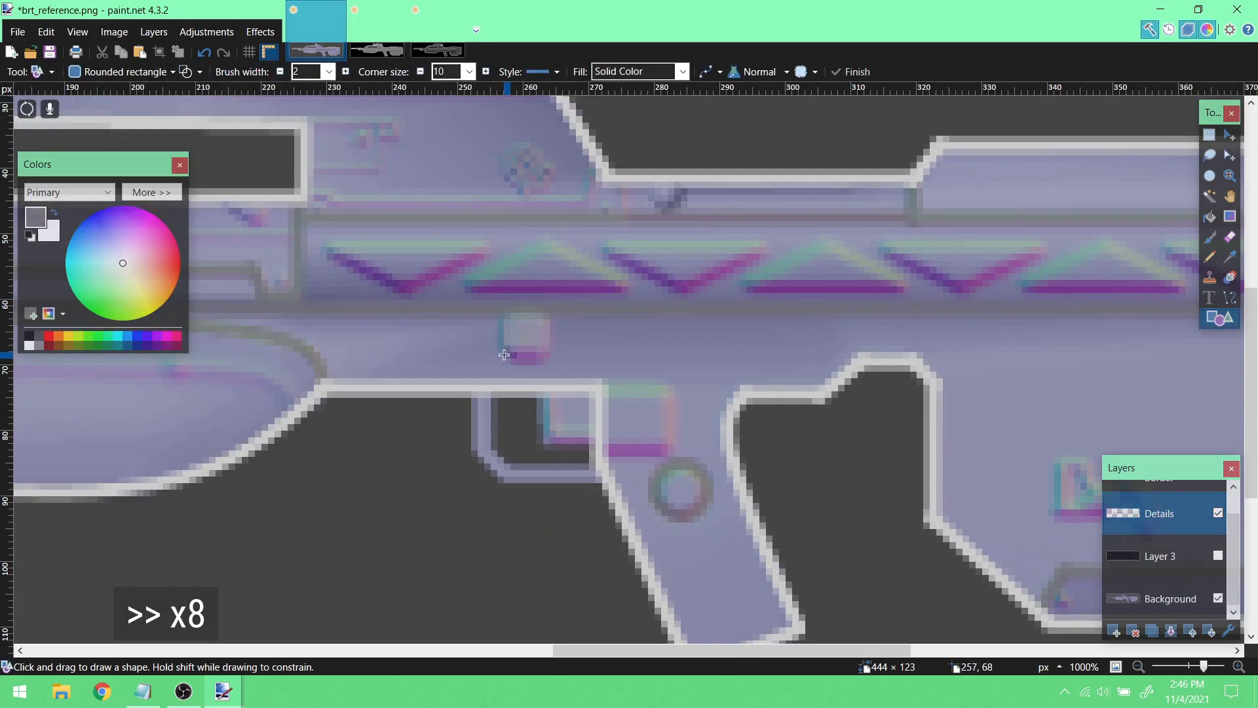
left_click_drag(506, 356, 553, 307)
left_click(420, 71)
left_click(420, 71)
left_click(420, 71)
left_click(754, 339)
left_click(1218, 556)
scroll(1053, 482, "up", 1)
left_click(1218, 555)
- Draw a 6 × 6 pixel circle and position it over the round detail on the upper receiver
left_click(434, 50)
left_click(316, 49)
left_click(98, 72)
left_click(129, 106)
left_click_drag(492, 230, 531, 266)
left_click_drag(549, 286, 562, 286)
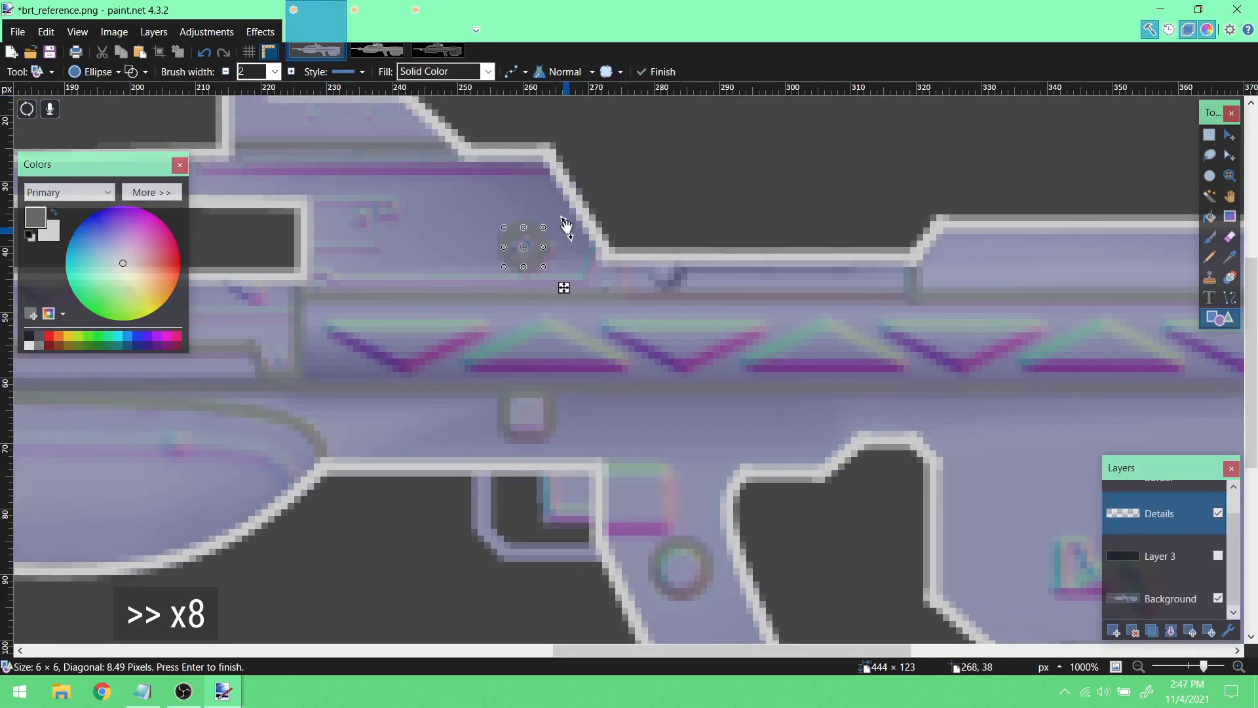
- Examine the complete traced outline and interior details against the black backdrop, comparing them with br-scematic.png
left_click(438, 50)
scroll(790, 362, "down", 1)
left_click(316, 50)
left_click_drag(711, 651, 884, 645)
left_click(1230, 175)
right_click(1072, 262)
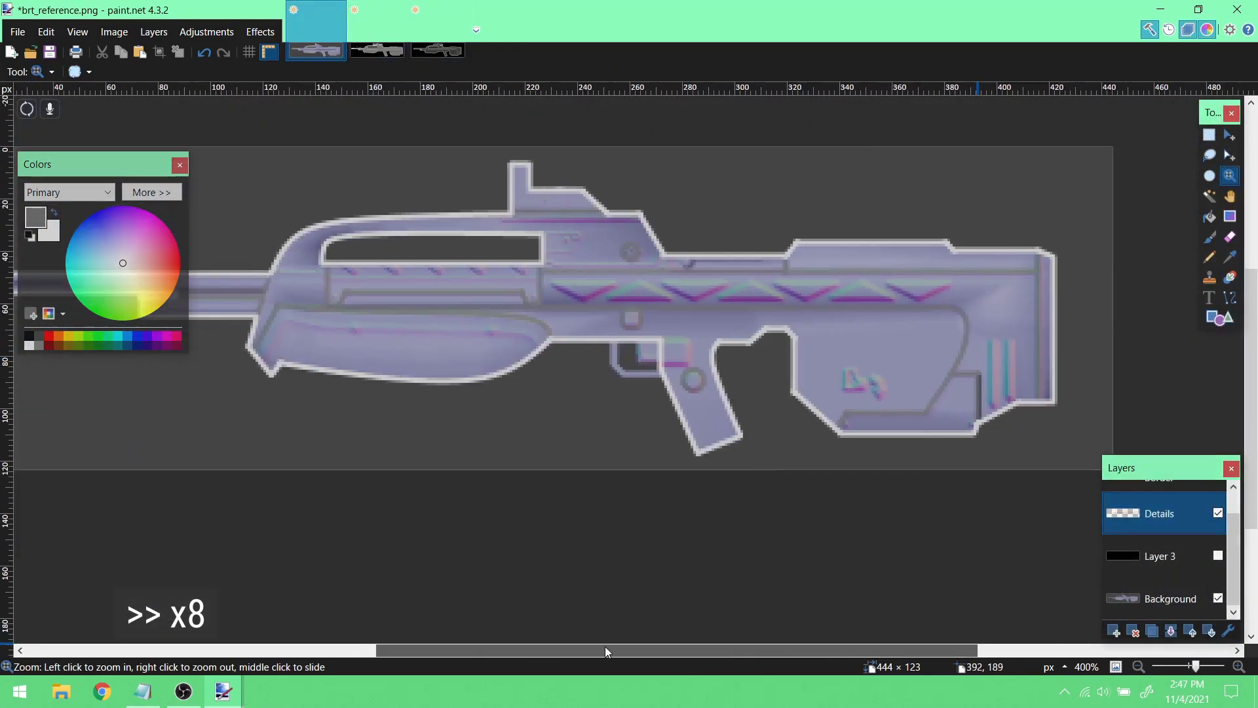
right_click(994, 388)
left_click(1218, 556)
right_click(690, 417)
left_click(717, 408)
left_click(716, 407)
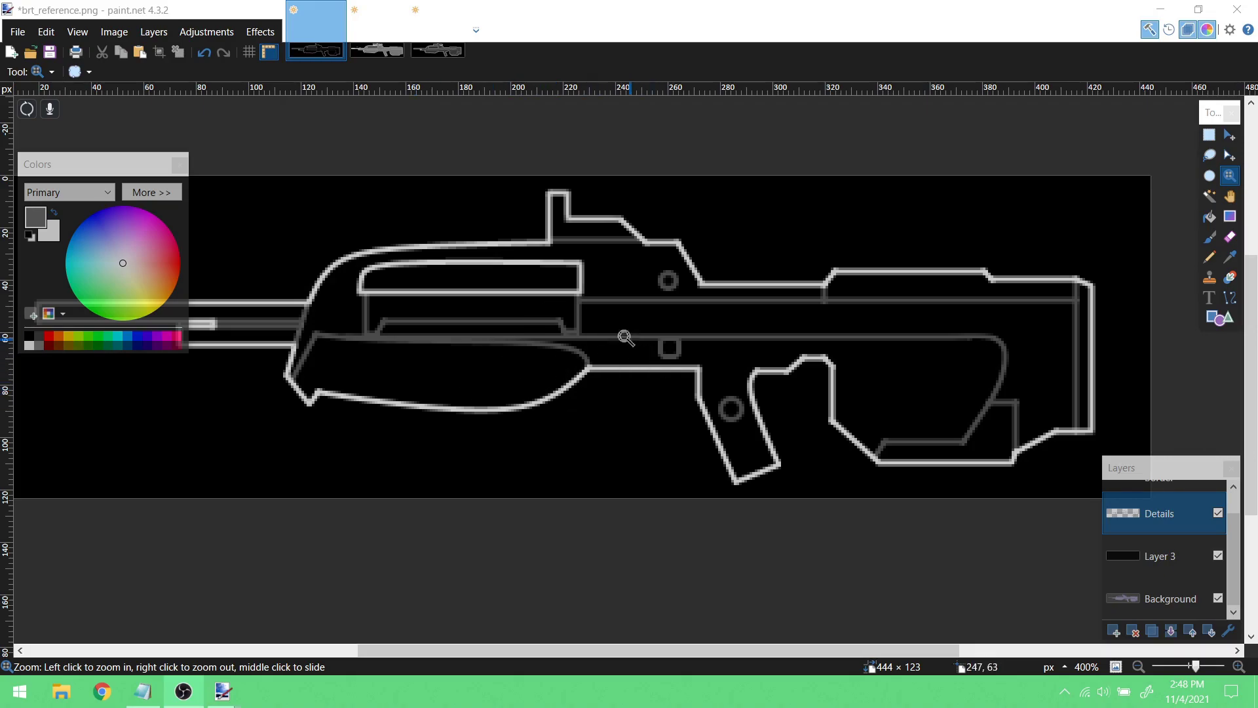
left_click(482, 329)
left_click(482, 330)
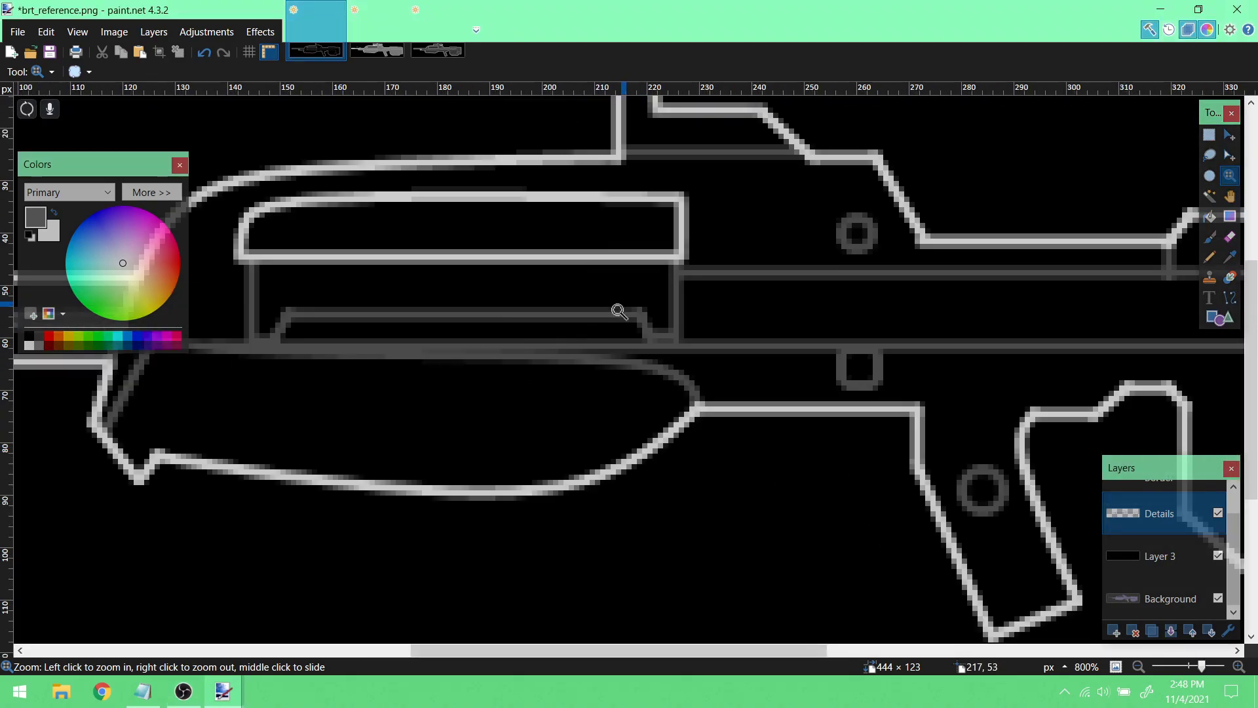
right_click(1006, 388)
right_click(1005, 388)
right_click(1006, 388)
left_click_drag(671, 645, 812, 642)
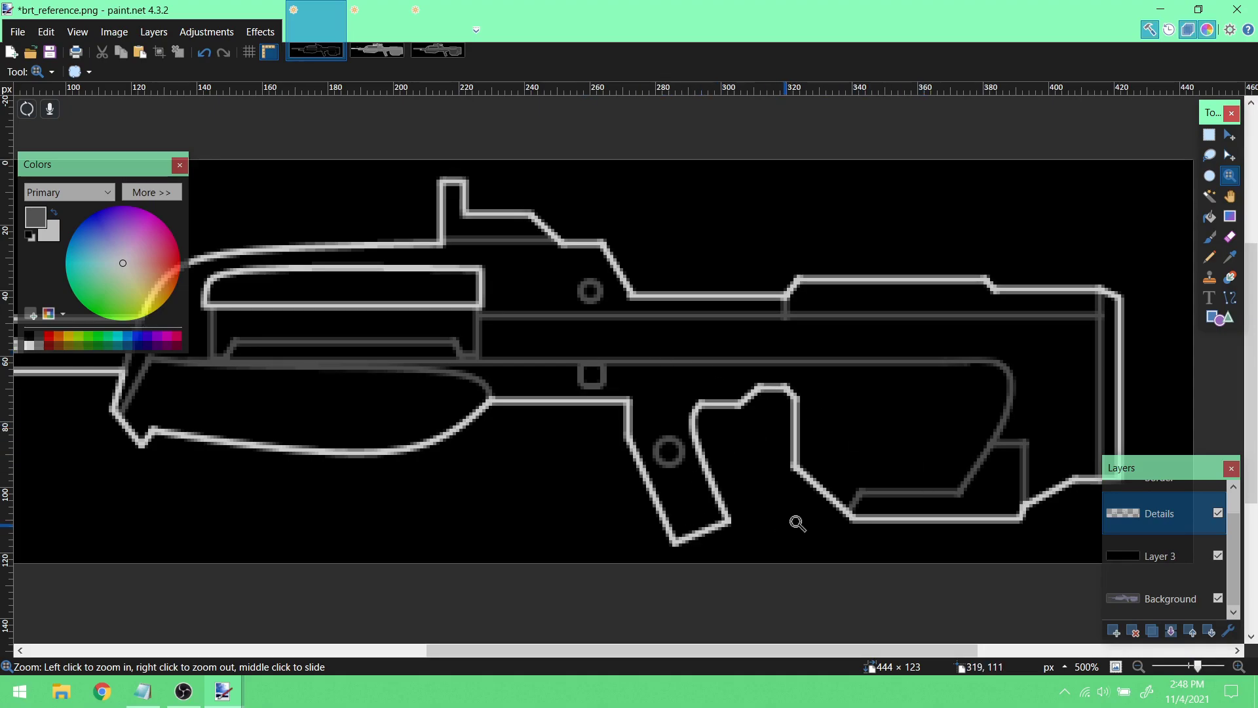
left_click_drag(688, 650, 583, 648)
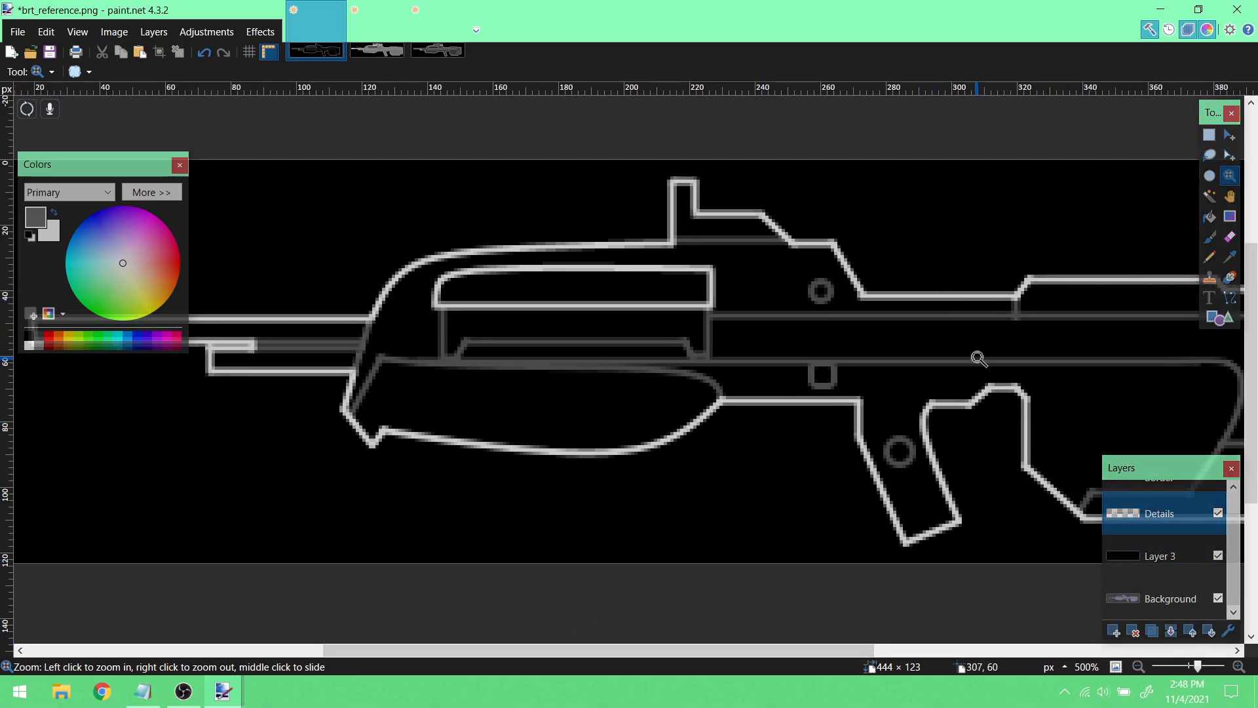
left_click(395, 53)
left_click(438, 50)
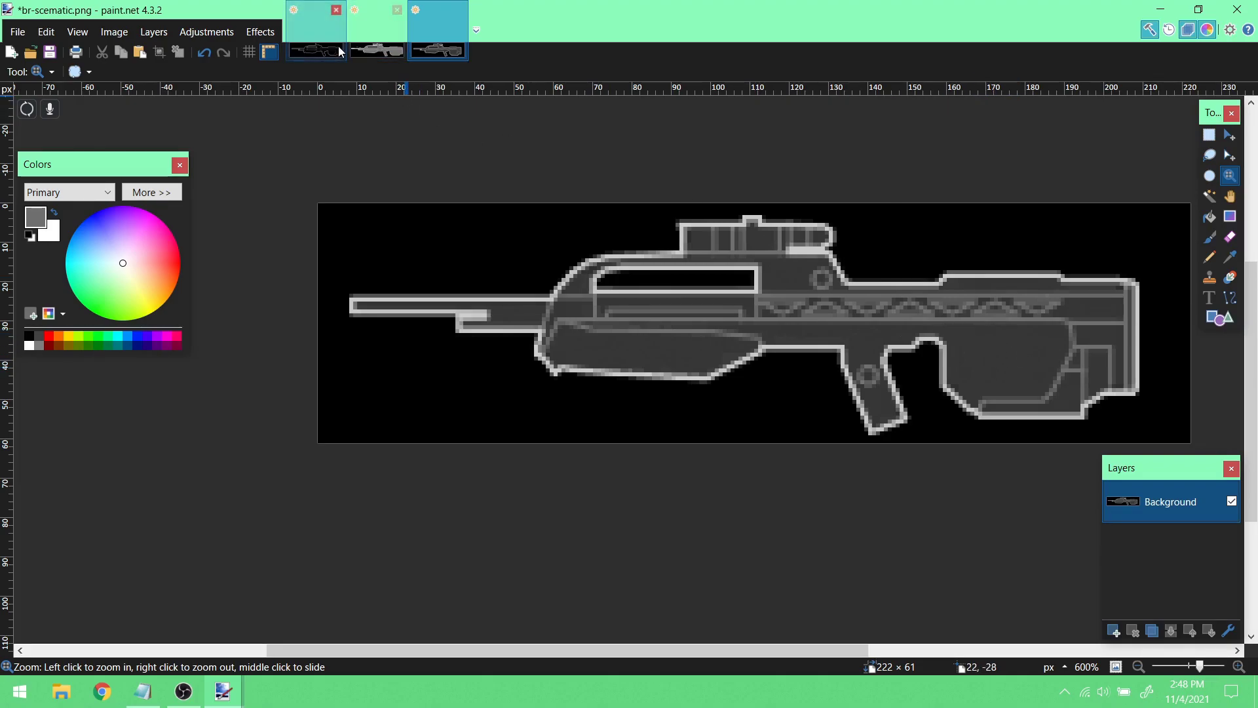
left_click(316, 52)
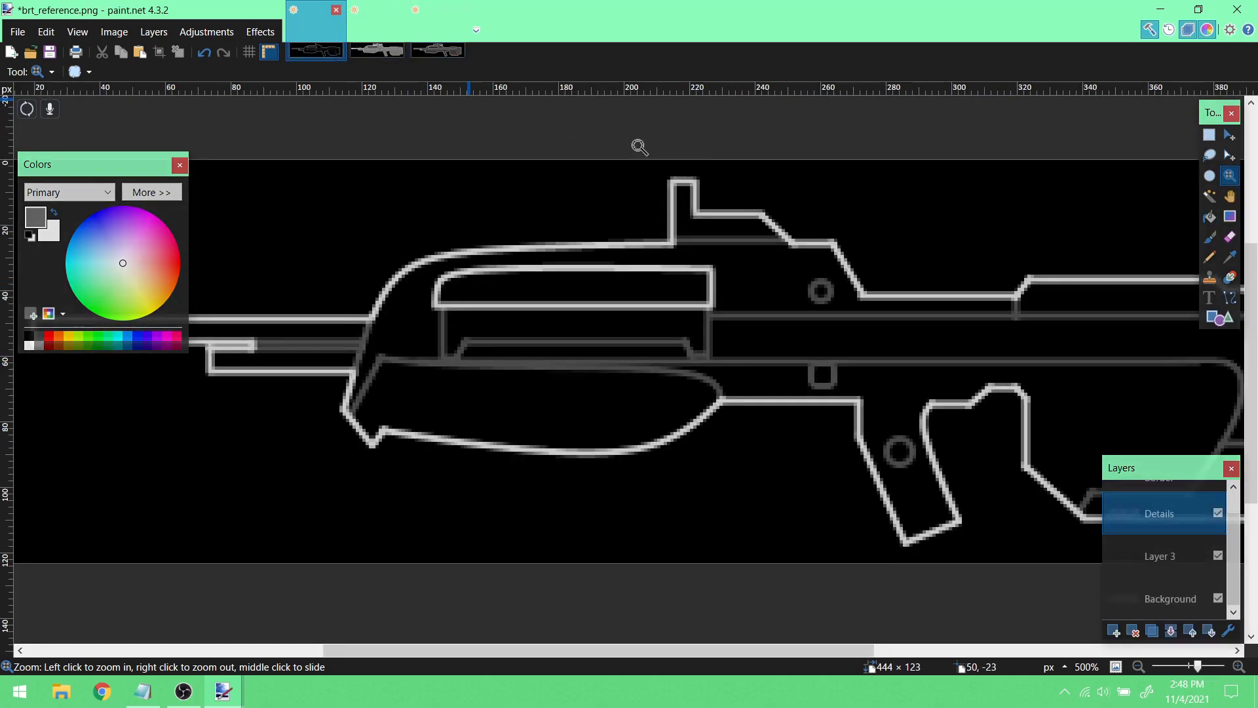
- Add a new layer below Details and name it Body
scroll(752, 384, "up", 3, "ctrl")
left_click(1114, 631)
left_click(1210, 631)
scroll(1170, 577, "up", 1)
double_click(1170, 588)
type("Body")
key("Return")
double_click(1168, 584)
double_click(1203, 555)
key("Return")
- Examine the Details linework along the whole rifle for leftover flaws
scroll(410, 351, "up", 1, "ctrl")
left_click(1230, 236)
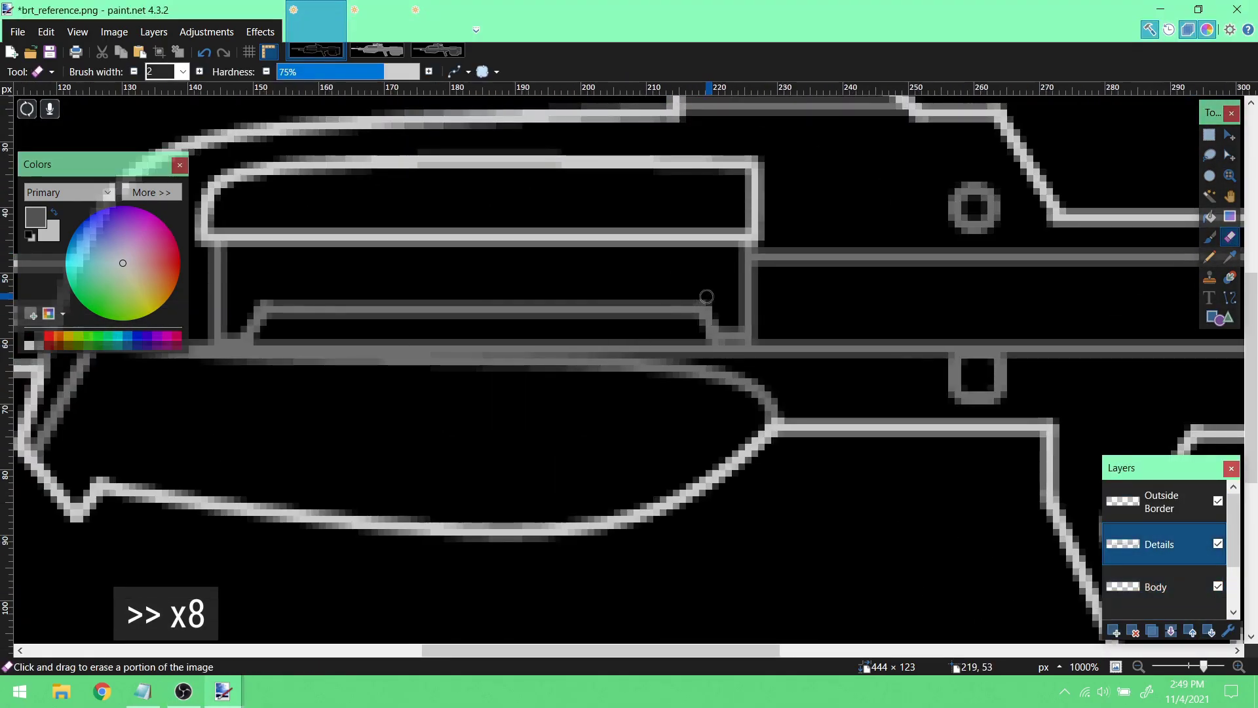
mouse_move(665, 648)
left_mouse_down()
mouse_move(502, 648)
mouse_move(913, 650)
left_mouse_up()
scroll(907, 517, "down", 1)
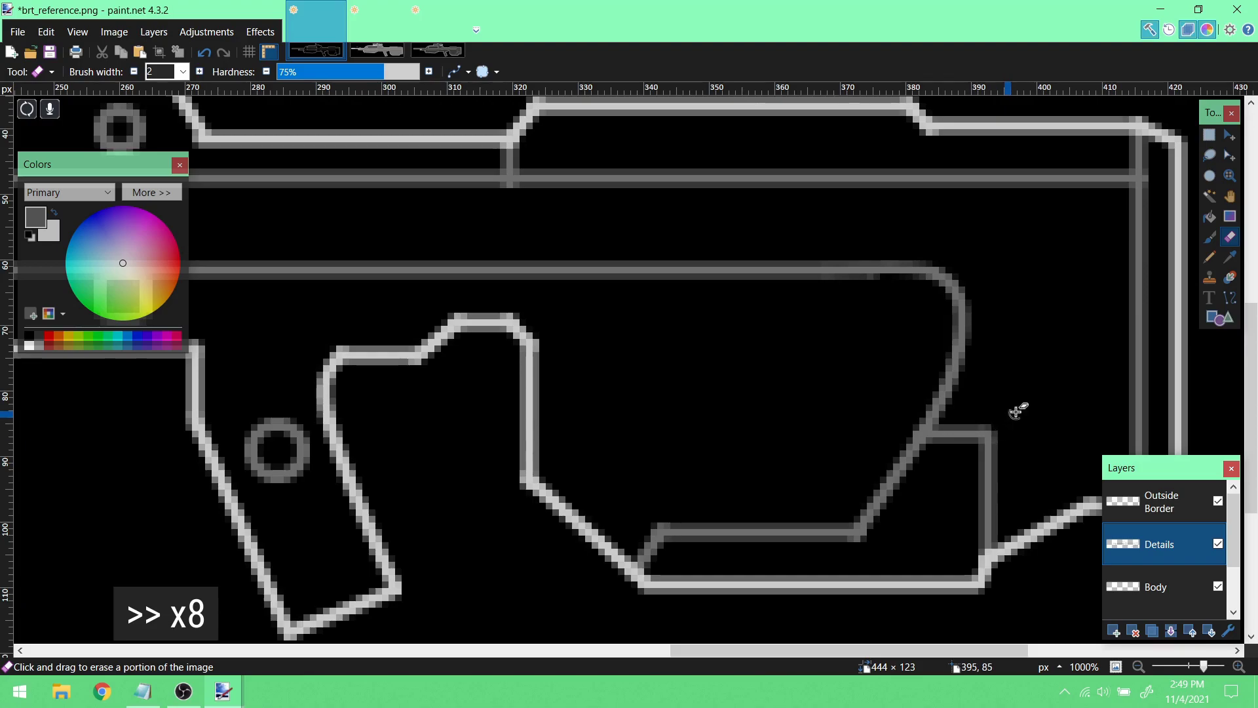
left_click_drag(720, 651, 373, 651)
left_click(1230, 176)
scroll(871, 320, "down", 5, "ctrl")
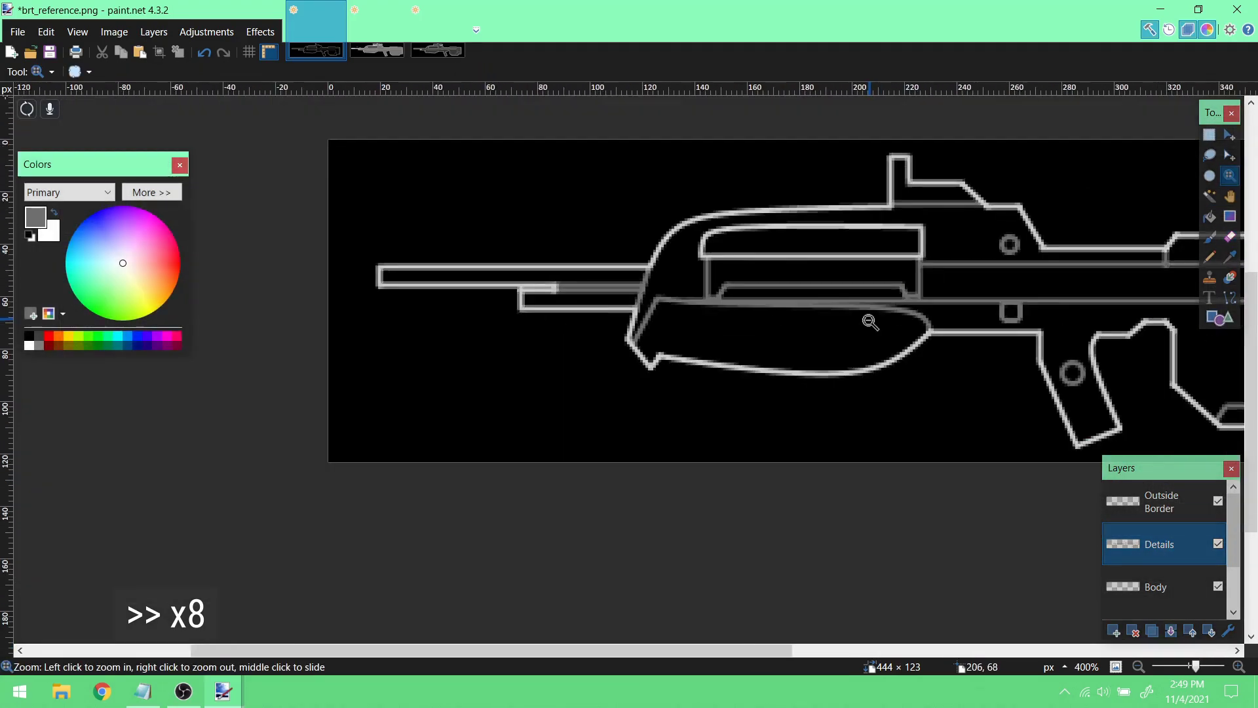
scroll(925, 332, "down", 3, "ctrl")
scroll(1123, 354, "up", 3, "ctrl")
- Target the Body layer and sample the dark grey body fill colour from br-scematic.png
left_click(1162, 587)
left_click(438, 43)
left_click(1230, 257)
left_click(656, 327)
left_click(315, 43)
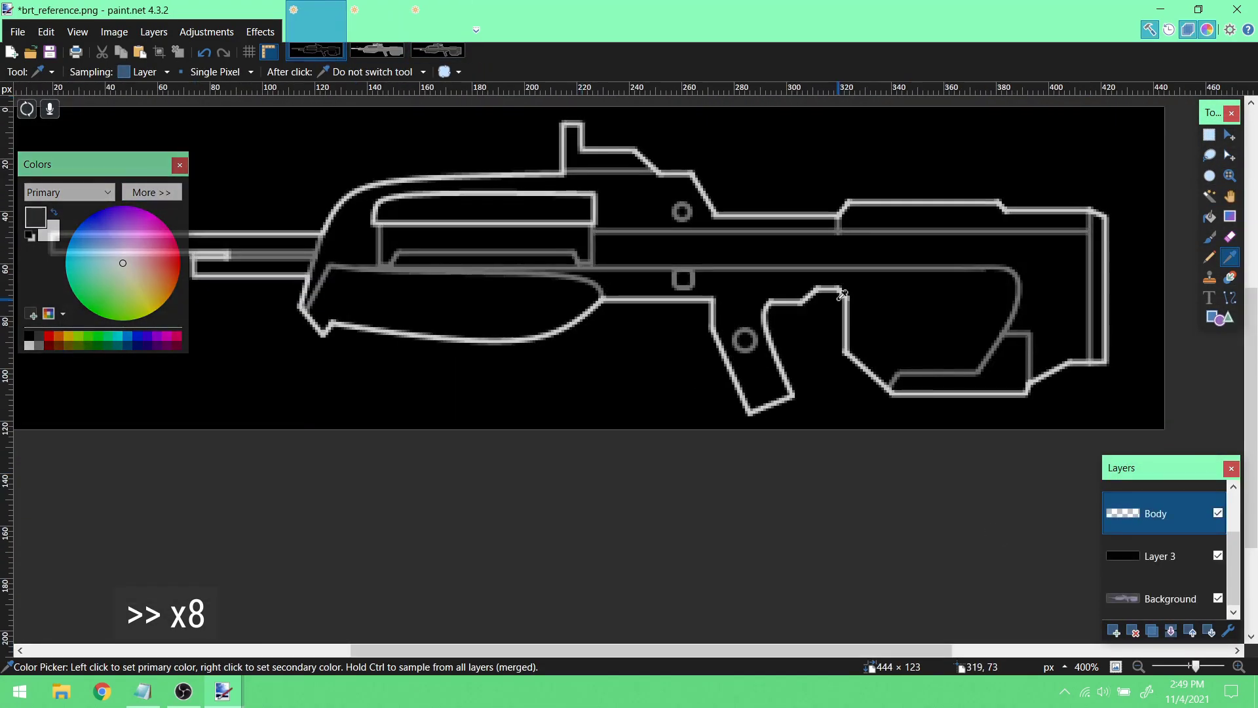
- Paint the grip and adjoining receiver dark grey using an 8-pixel brush at 100% hardness
scroll(903, 347, "up", 5, "ctrl")
left_click(1209, 237)
left_click(416, 71)
scroll(459, 327, "up", 2)
left_click(183, 71)
left_click(161, 196)
left_click_drag(459, 370, 491, 541)
scroll(491, 540, "down", 2)
mouse_move(501, 406)
left_mouse_down()
mouse_move(553, 459)
mouse_move(525, 256)
mouse_move(558, 202)
left_mouse_up()
left_click_drag(524, 373, 548, 414)
scroll(548, 414, "up", 2)
mouse_move(558, 360)
left_mouse_down()
mouse_move(778, 356)
mouse_move(462, 337)
left_mouse_up()
scroll(538, 406, "up", 1)
- Paint dark grey inside the stock's outer border, covering its raised top and front lower edge
left_click_drag(648, 650, 733, 651)
mouse_move(842, 256)
left_mouse_down()
mouse_move(728, 248)
mouse_move(464, 280)
mouse_move(838, 281)
left_mouse_up()
scroll(838, 281, "down", 3)
mouse_move(893, 438)
left_mouse_down()
mouse_move(1067, 351)
mouse_move(1081, 281)
left_mouse_up()
scroll(1081, 407, "up", 3)
mouse_move(1081, 407)
left_mouse_down()
mouse_move(1020, 188)
mouse_move(878, 629)
mouse_move(794, 651)
left_mouse_up()
mouse_move(711, 384)
left_mouse_down()
mouse_move(709, 489)
mouse_move(935, 590)
mouse_move(1042, 582)
left_mouse_up()
left_click_drag(793, 651, 714, 651)
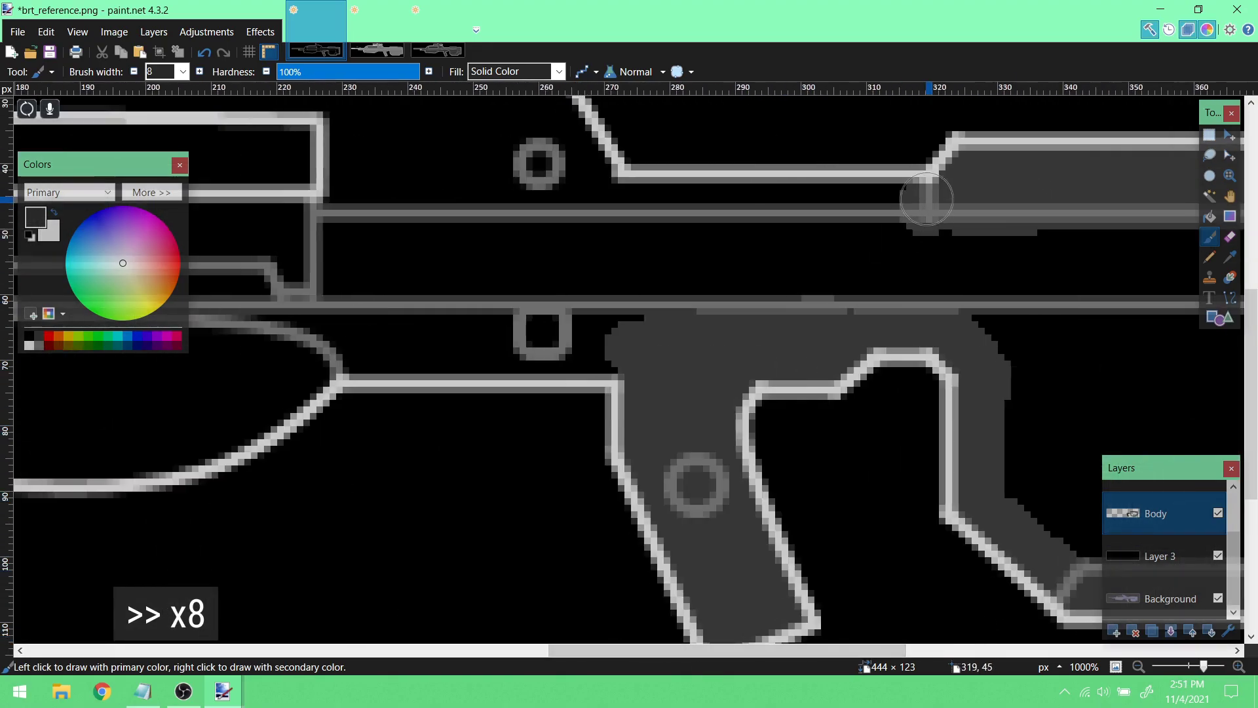
- Paint dark grey along the receiver's upper edge and up into the sight section
left_click_drag(929, 205, 605, 203)
scroll(616, 262, "up", 2)
left_click_drag(673, 651, 592, 650)
scroll(629, 393, "up", 1)
mouse_move(647, 273)
left_mouse_down()
mouse_move(677, 273)
mouse_move(841, 358)
mouse_move(812, 419)
left_mouse_up()
- Change the brush width and paint the carrying handle's frame and the barrel dark grey
left_click(183, 73)
left_click(169, 127)
mouse_move(540, 201)
left_mouse_down()
mouse_move(577, 308)
mouse_move(681, 328)
mouse_move(385, 339)
mouse_move(640, 421)
left_mouse_up()
left_click_drag(647, 651, 482, 651)
mouse_move(780, 331)
left_mouse_down()
mouse_move(694, 341)
mouse_move(514, 420)
mouse_move(684, 452)
mouse_move(1193, 431)
left_mouse_up()
left_click_drag(482, 651, 339, 650)
mouse_move(321, 394)
left_mouse_down()
mouse_move(596, 404)
mouse_move(557, 393)
mouse_move(929, 391)
mouse_move(667, 457)
mouse_move(905, 463)
mouse_move(783, 428)
left_mouse_up()
left_click_drag(472, 651, 574, 650)
- Paint dark grey around the handle opening and along the handguard's lower border
scroll(599, 328, "down", 2)
mouse_move(599, 329)
left_mouse_down()
mouse_move(631, 405)
mouse_move(675, 262)
left_mouse_up()
left_click_drag(547, 650, 734, 650)
mouse_move(938, 367)
left_mouse_down()
mouse_move(806, 367)
mouse_move(483, 450)
mouse_move(328, 462)
left_mouse_up()
middle_click_drag(397, 408, 849, 387)
left_click_drag(505, 427, 737, 459)
- Hide the Details and Outside Border layers to expose the unpainted body areas
left_click(1230, 175)
right_click(752, 341)
left_click(1218, 543)
left_click(1218, 501)
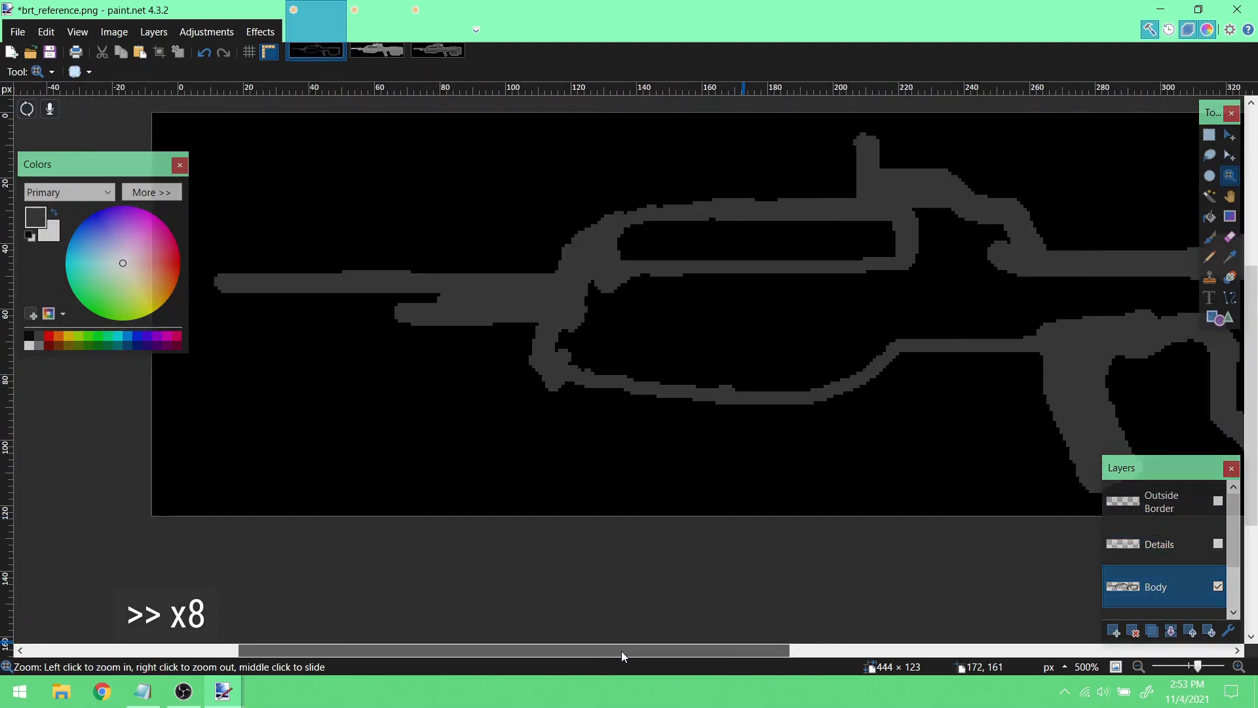
- Fill the remaining gaps inside the rifle body with a 14-pixel brush and show Details and Outside Border again
left_click(1210, 237)
left_click(183, 71)
left_click(162, 257)
mouse_move(623, 265)
left_mouse_down()
mouse_move(360, 360)
mouse_move(450, 376)
mouse_move(635, 328)
mouse_move(840, 342)
mouse_move(955, 388)
mouse_move(1002, 380)
left_mouse_up()
left_click(1219, 544)
left_click(1219, 501)
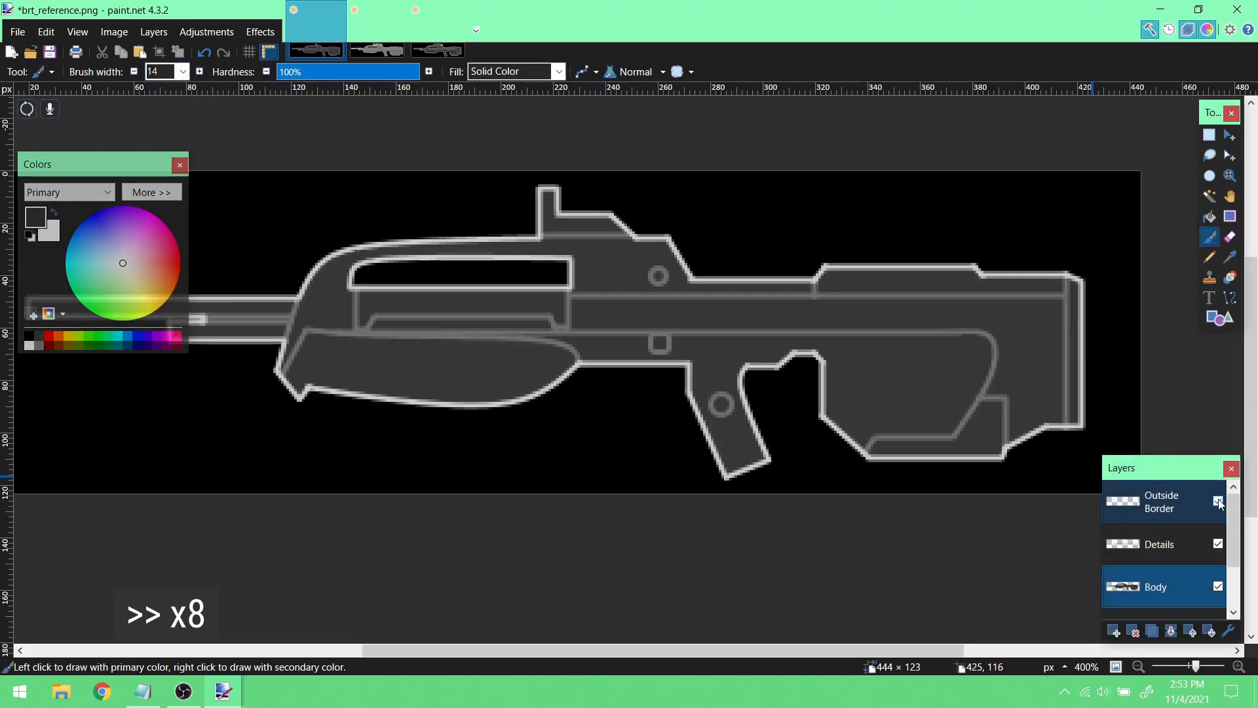
- Review the filled rifle schematic as a whole and select the Background layer
left_click_drag(758, 651, 507, 677)
left_click(1230, 176)
right_click(776, 306)
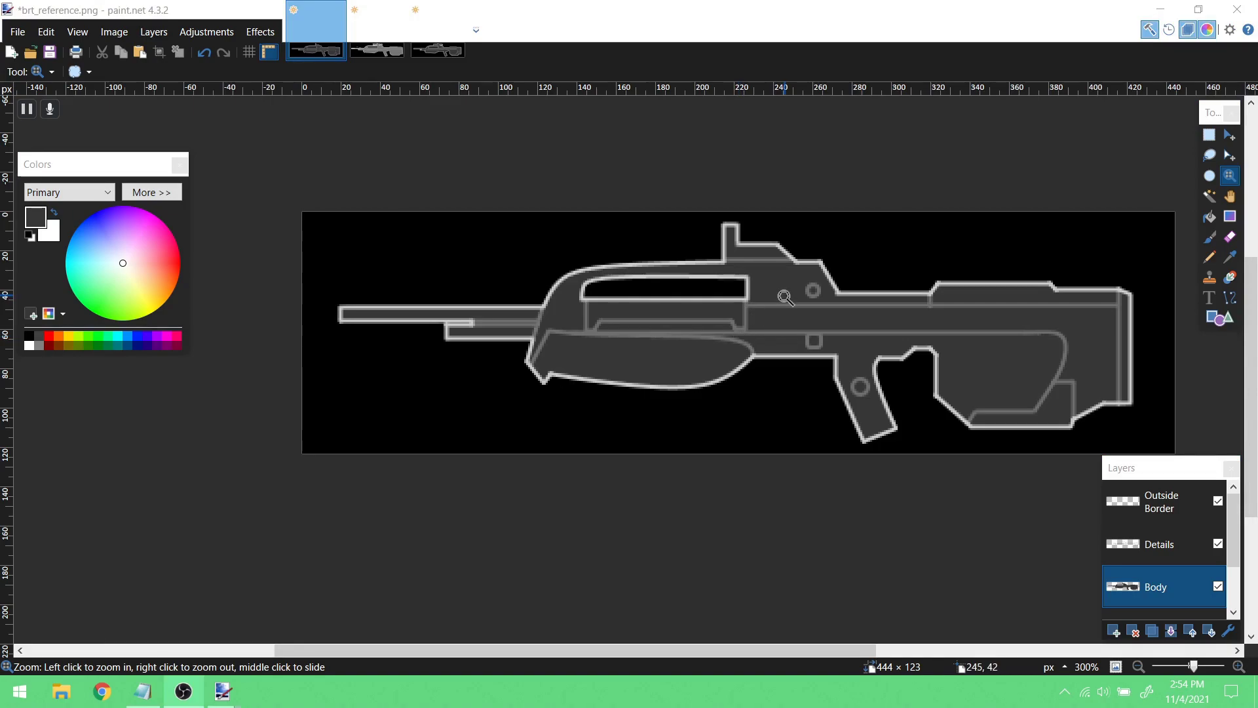
right_click(862, 341)
scroll(1173, 540, "down", 2)
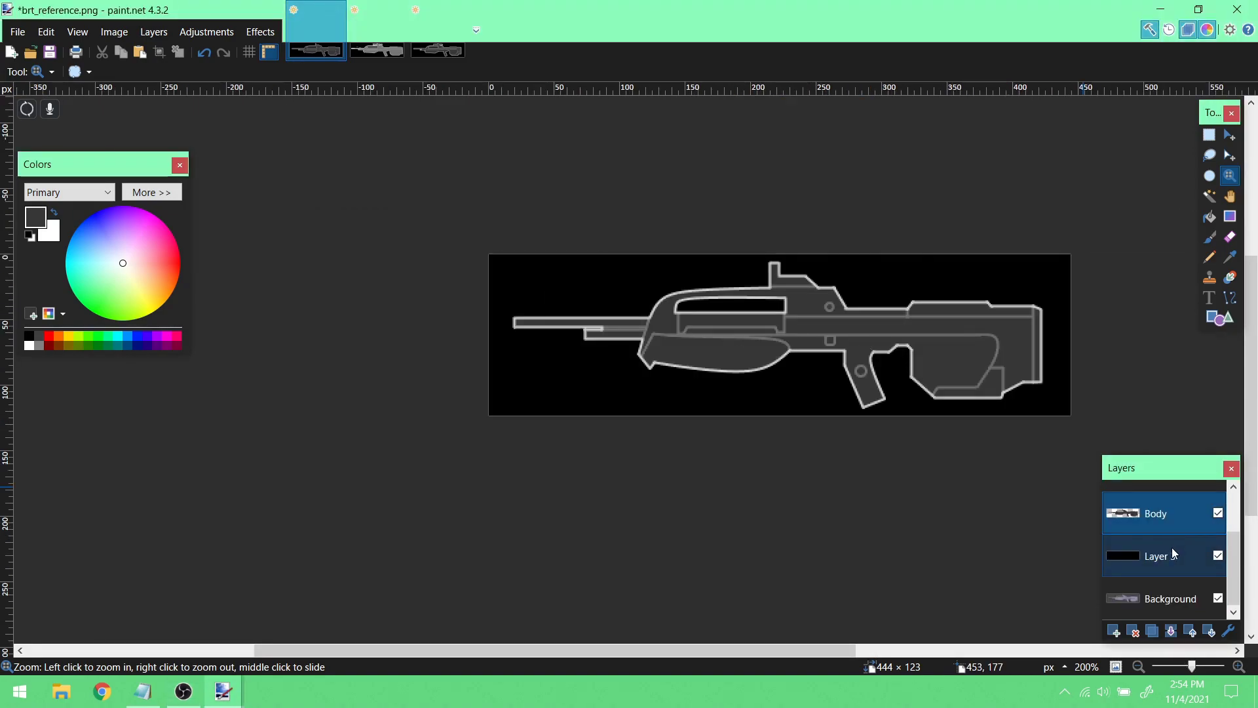
left_click(1163, 610)
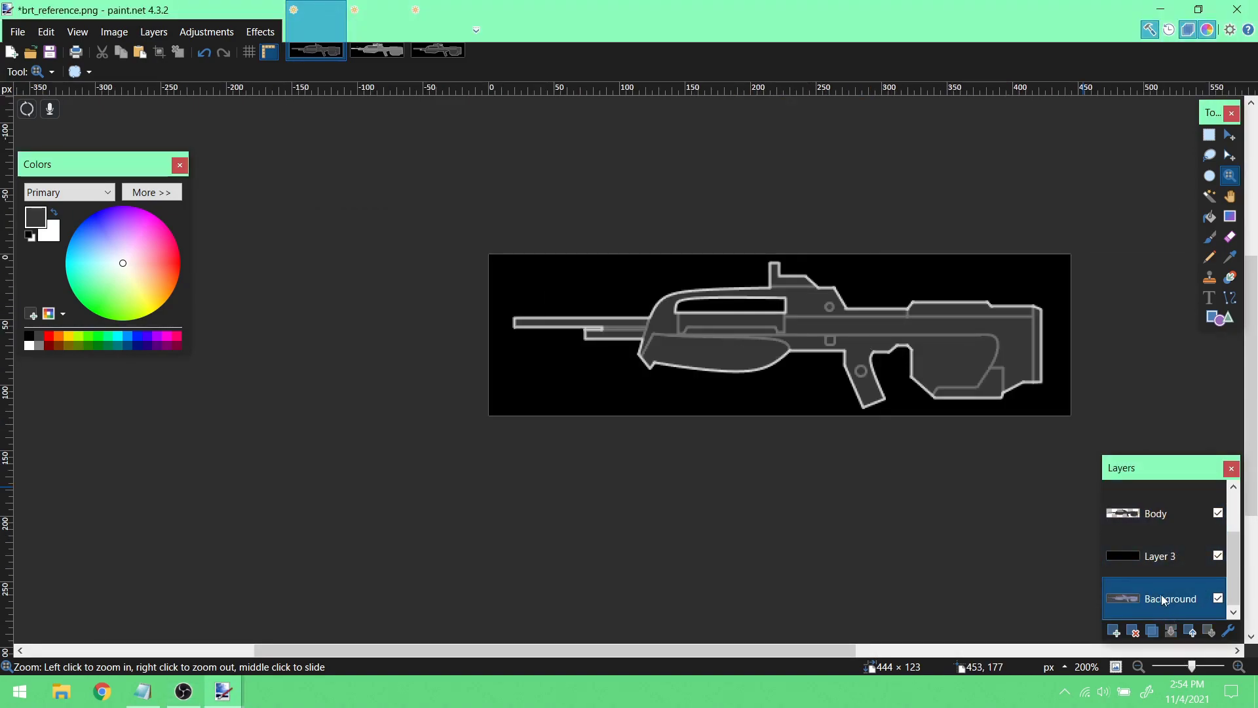
- Delete the reference Background layer so only the traced layers and the black Layer 3 remain
left_click(1133, 629)
scroll(1146, 525, "up", 1)
scroll(1146, 525, "down", 1)
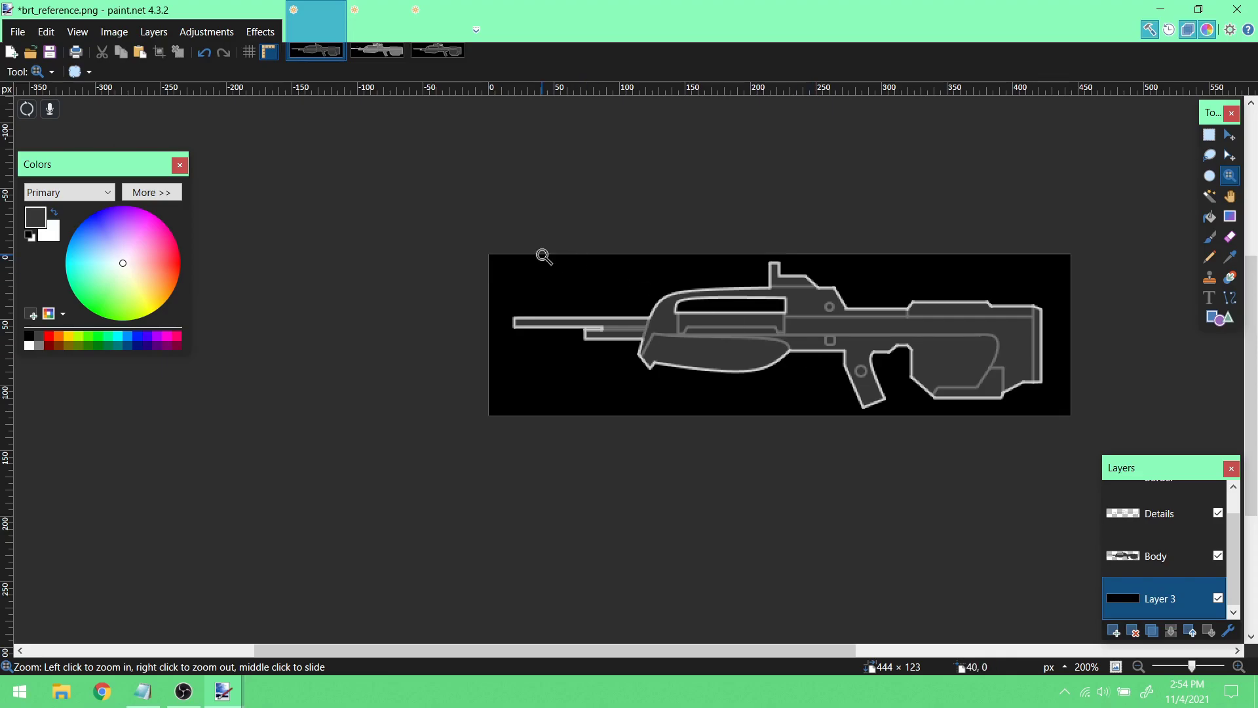
- Compare the traced rifle with the br_x3.png and br-scematic.png images, and return to brt_reference.png
left_click(376, 50)
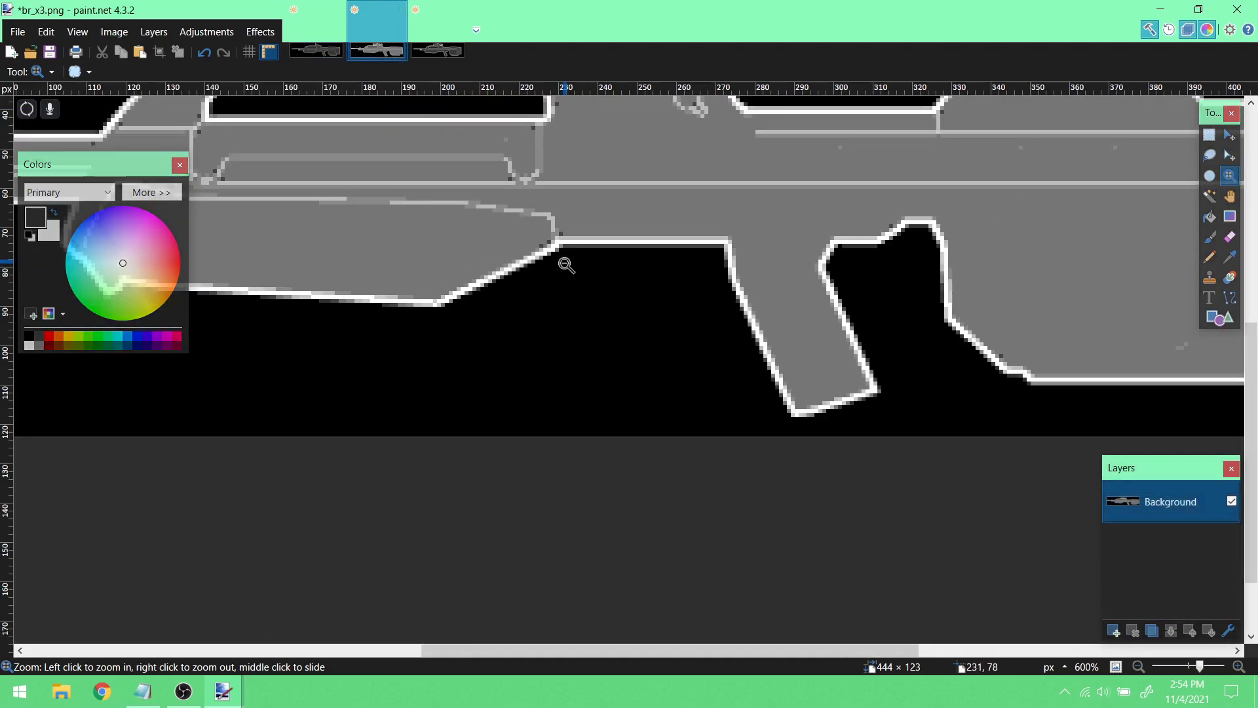
right_click(566, 265)
left_click(425, 29)
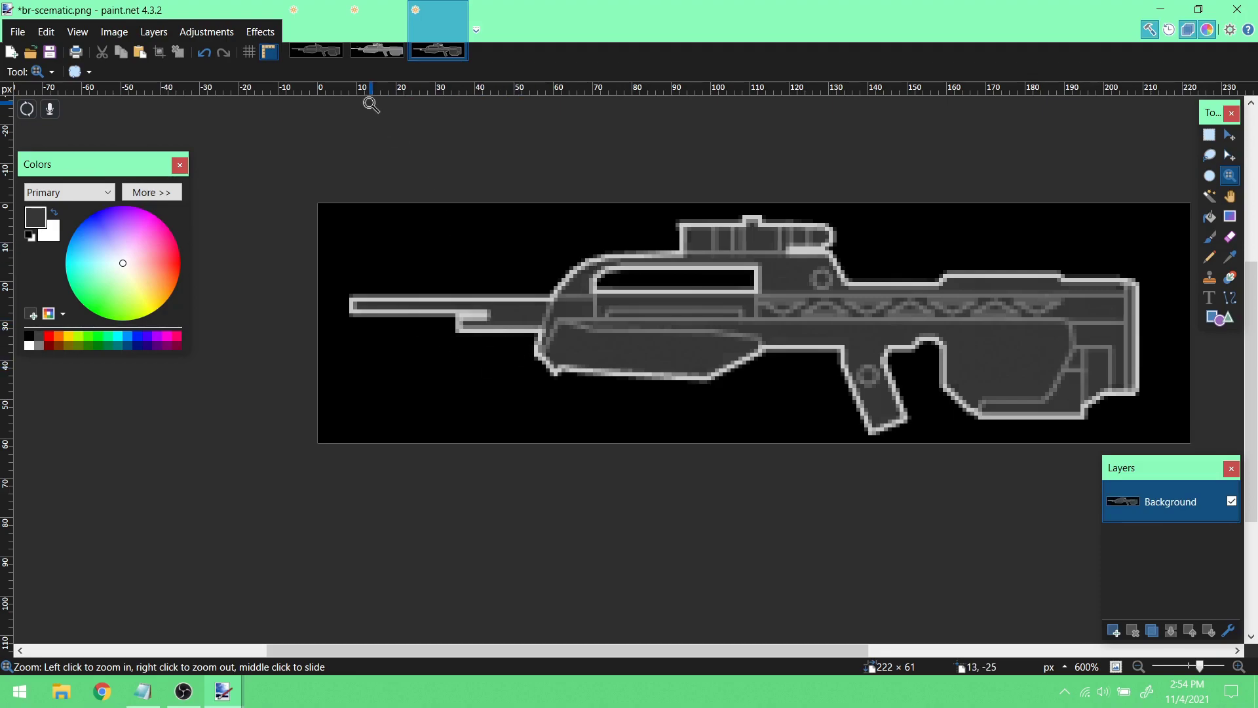
left_click(305, 50)
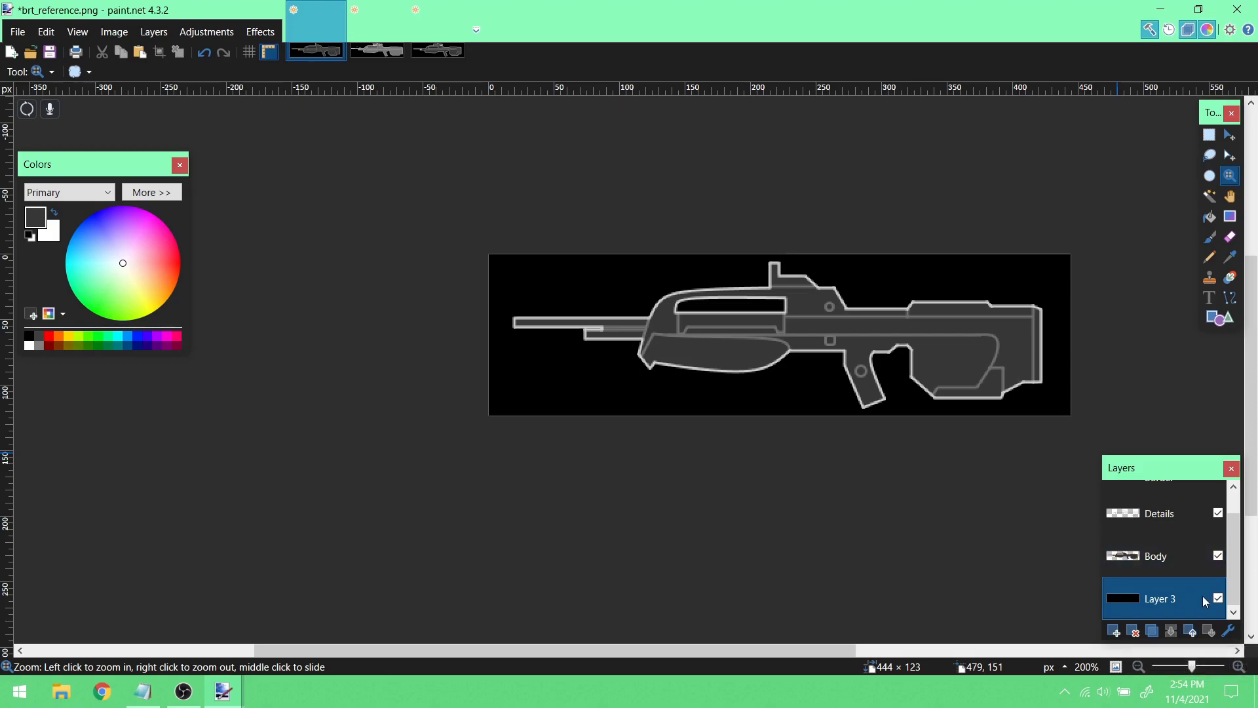
- Check the layer properties of Body, Details and Outside Border, including blend mode and opacity
left_click(1180, 568)
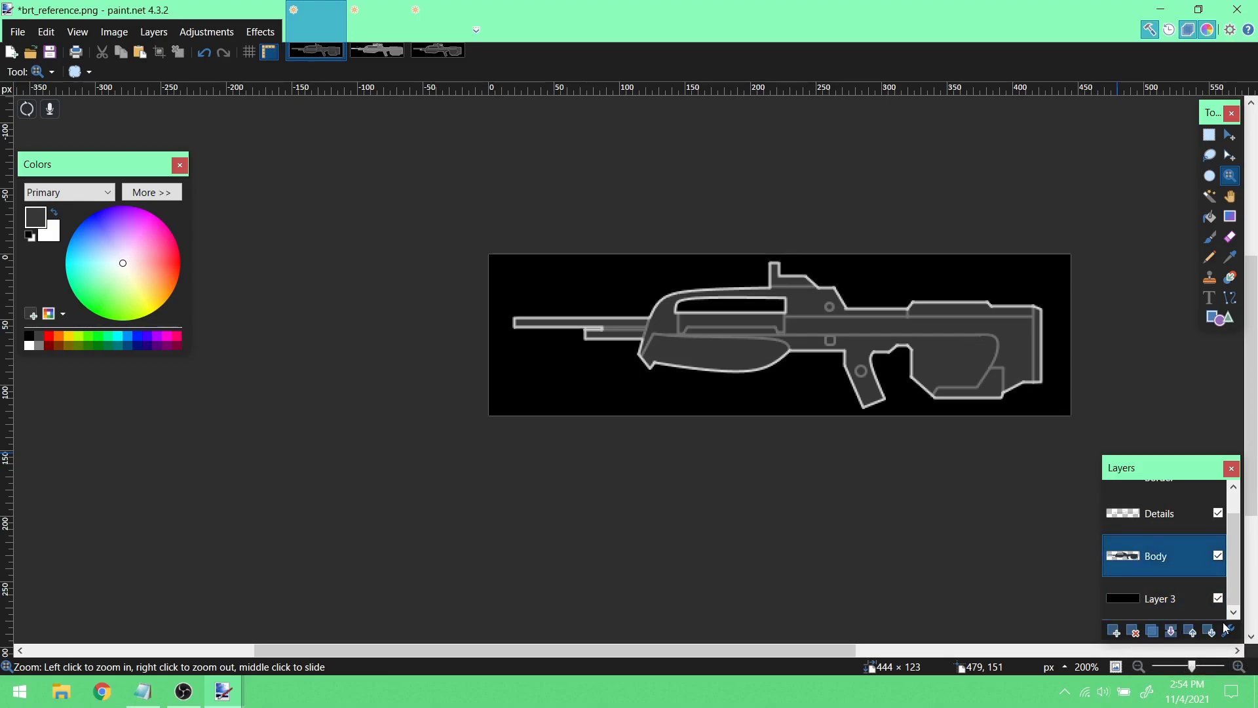
left_click(1229, 629)
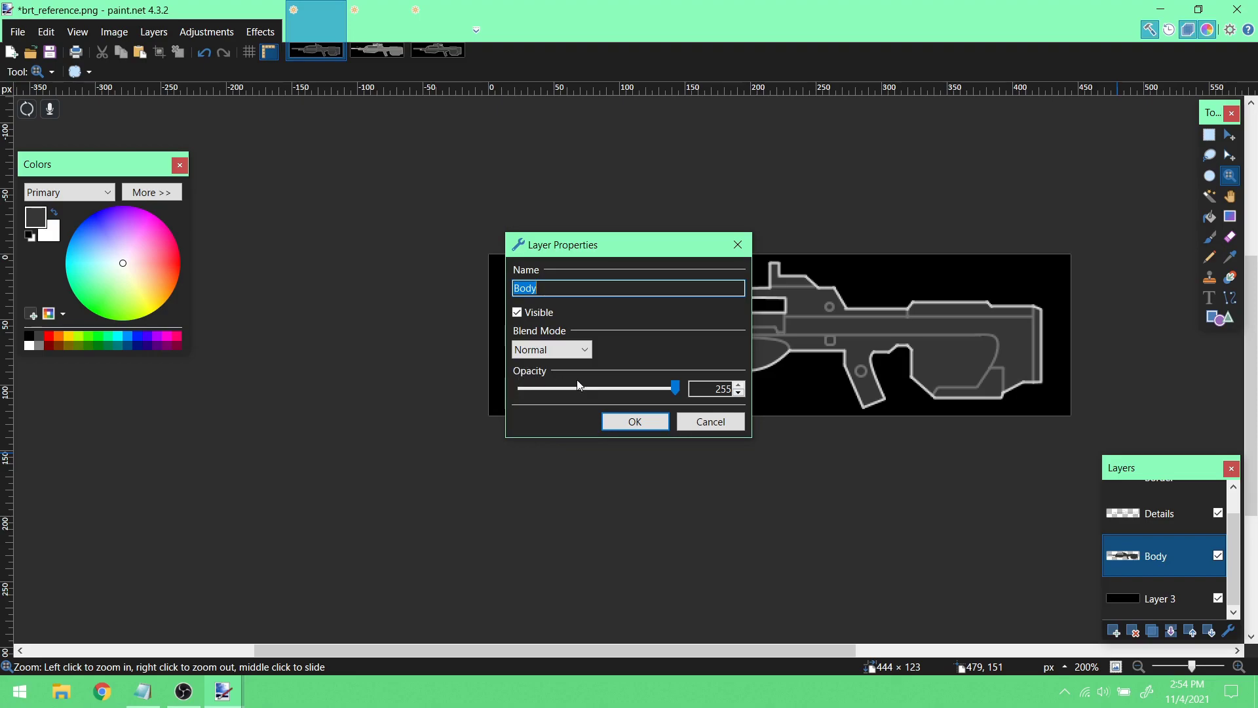
left_click(657, 420)
left_click(1188, 518)
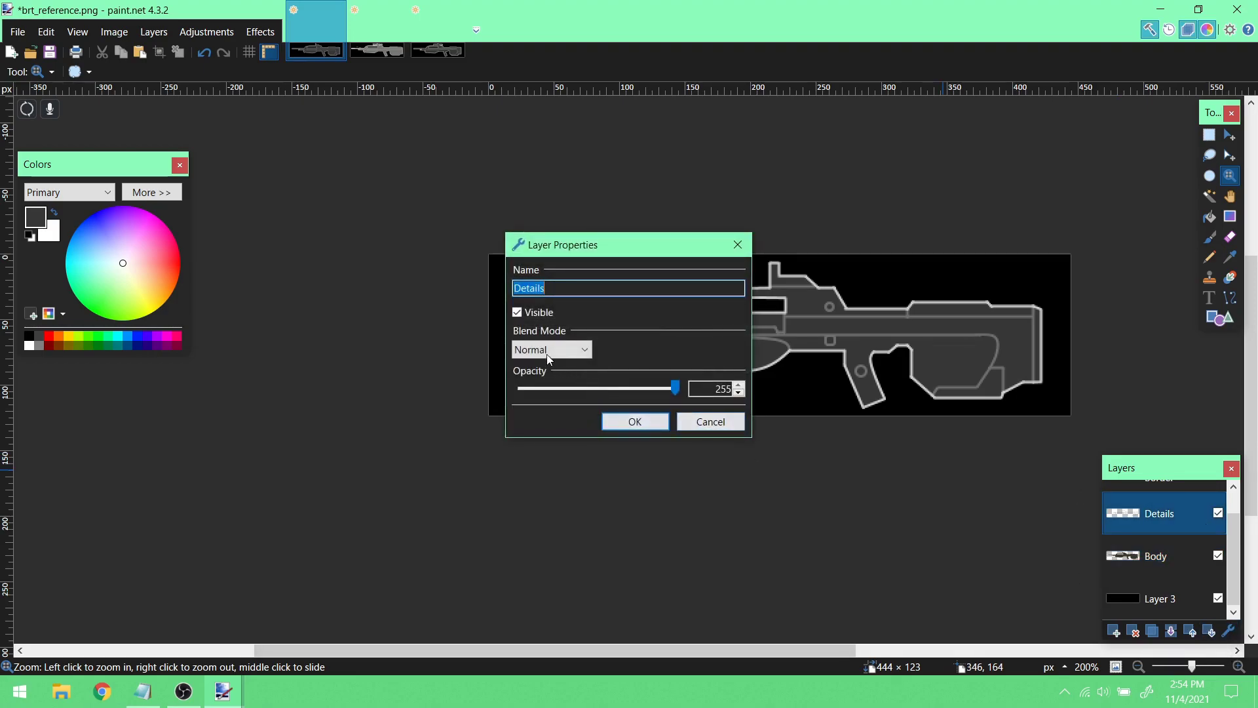
left_click(635, 421)
scroll(1189, 570, "up", 1)
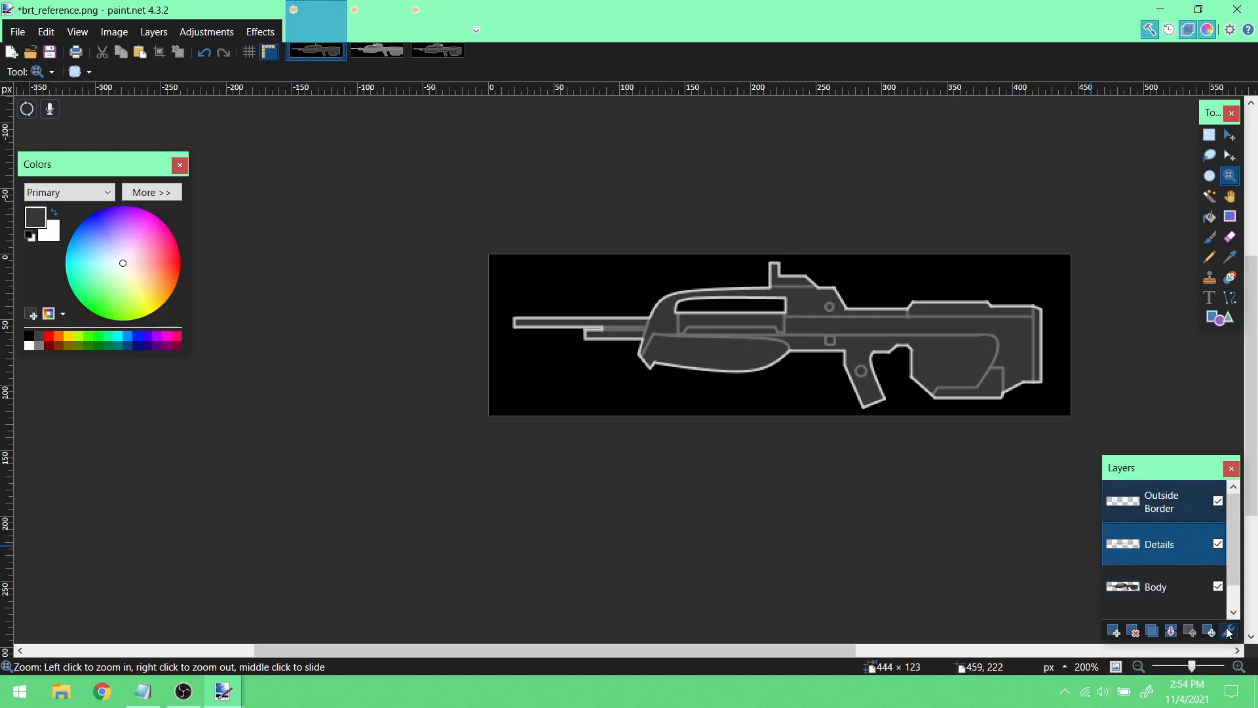
double_click(1173, 511)
left_click(653, 419)
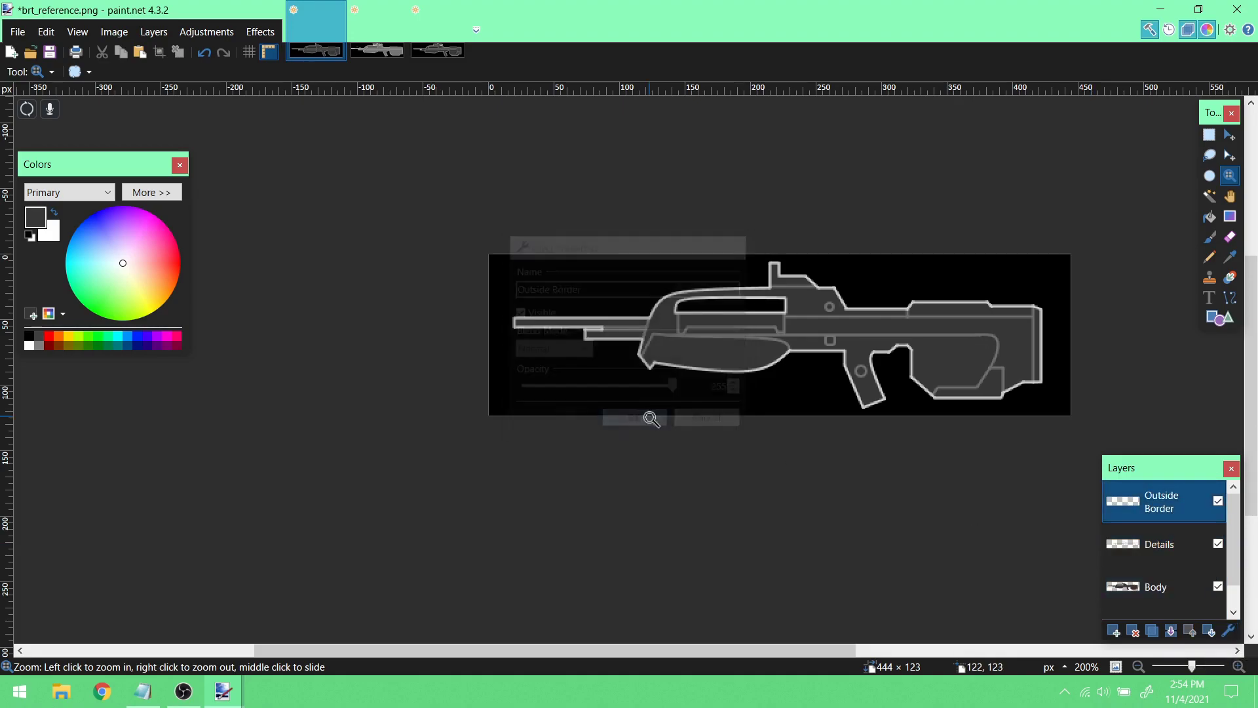
scroll(1142, 555, "down", 1)
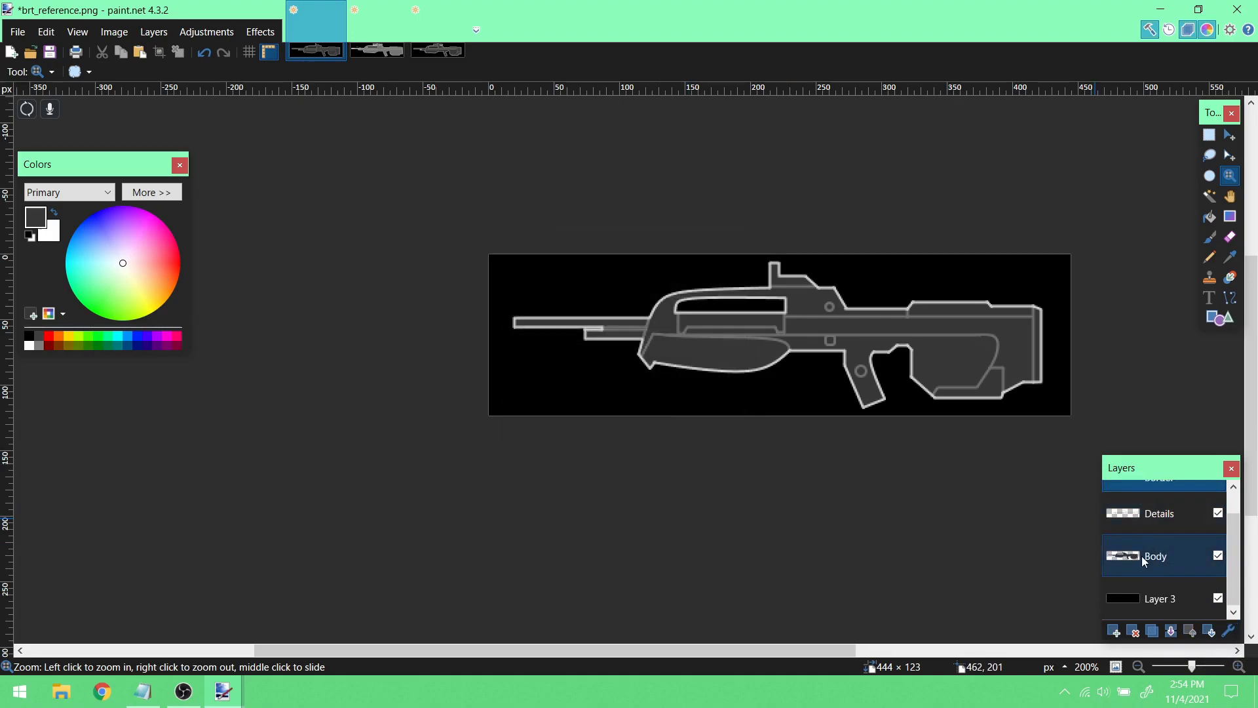
- Flatten the image and apply the Switch Gray to Alpha effect, deleting black
left_click(120, 34)
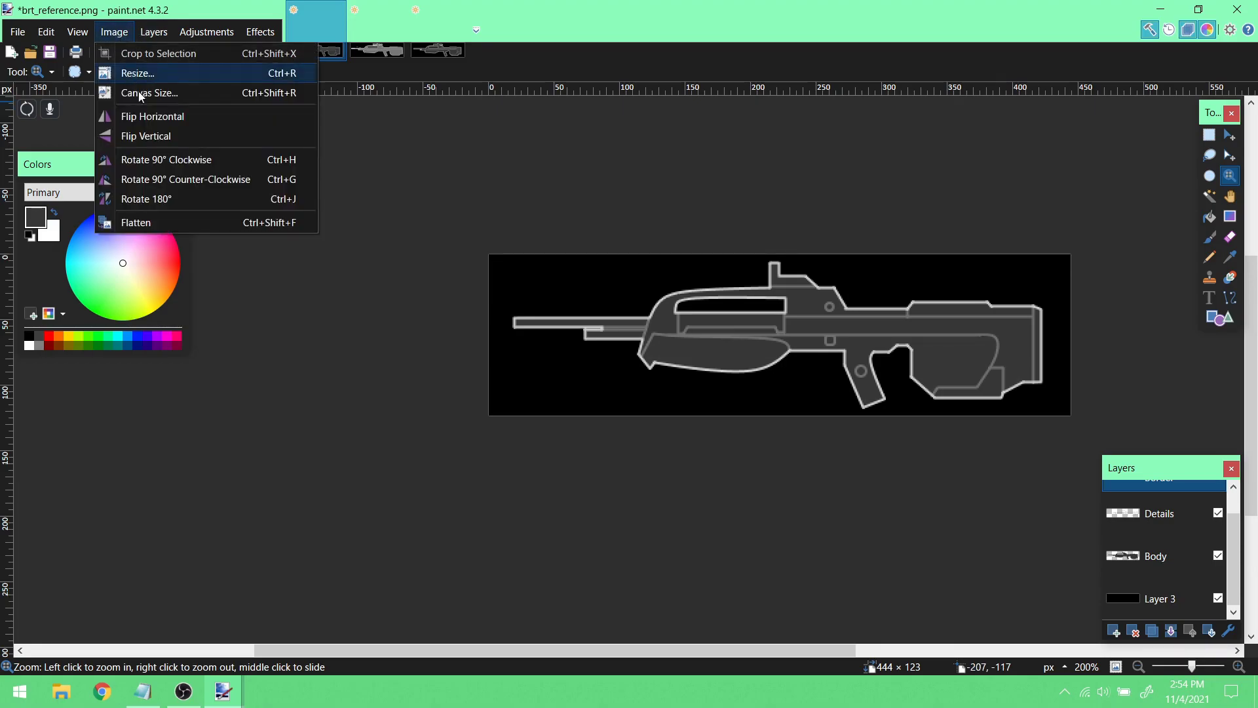
left_click(151, 222)
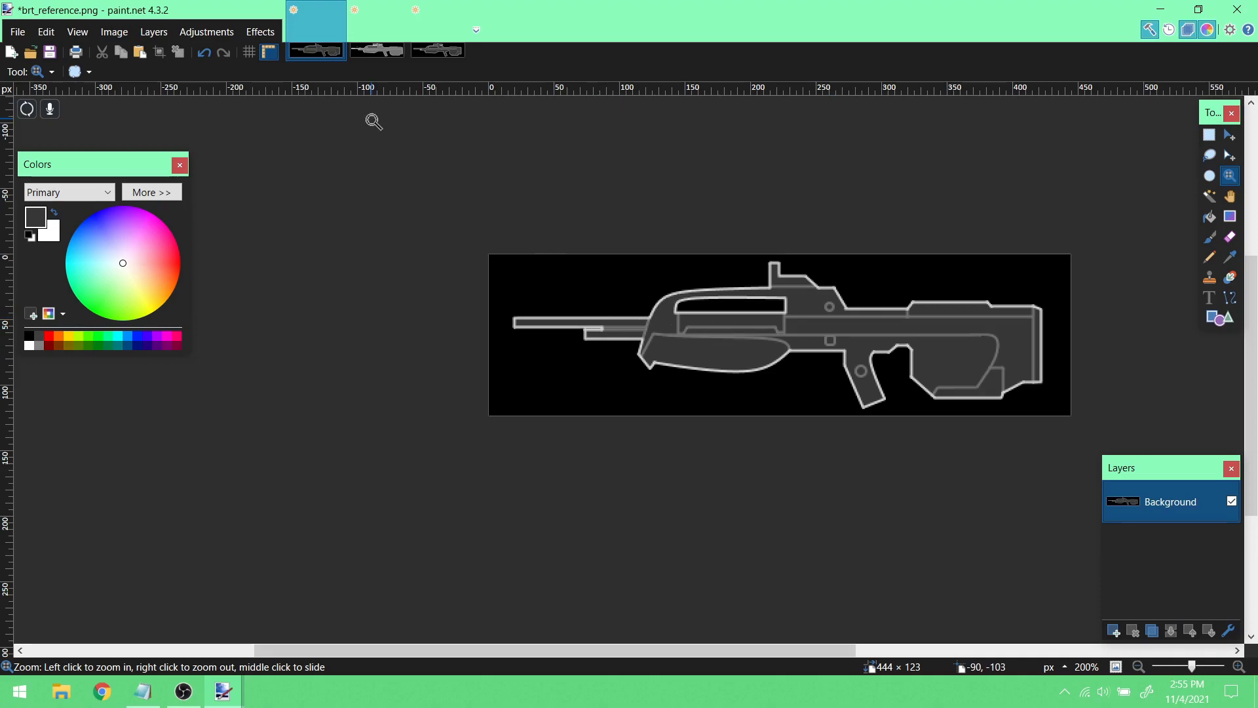
left_click(261, 33)
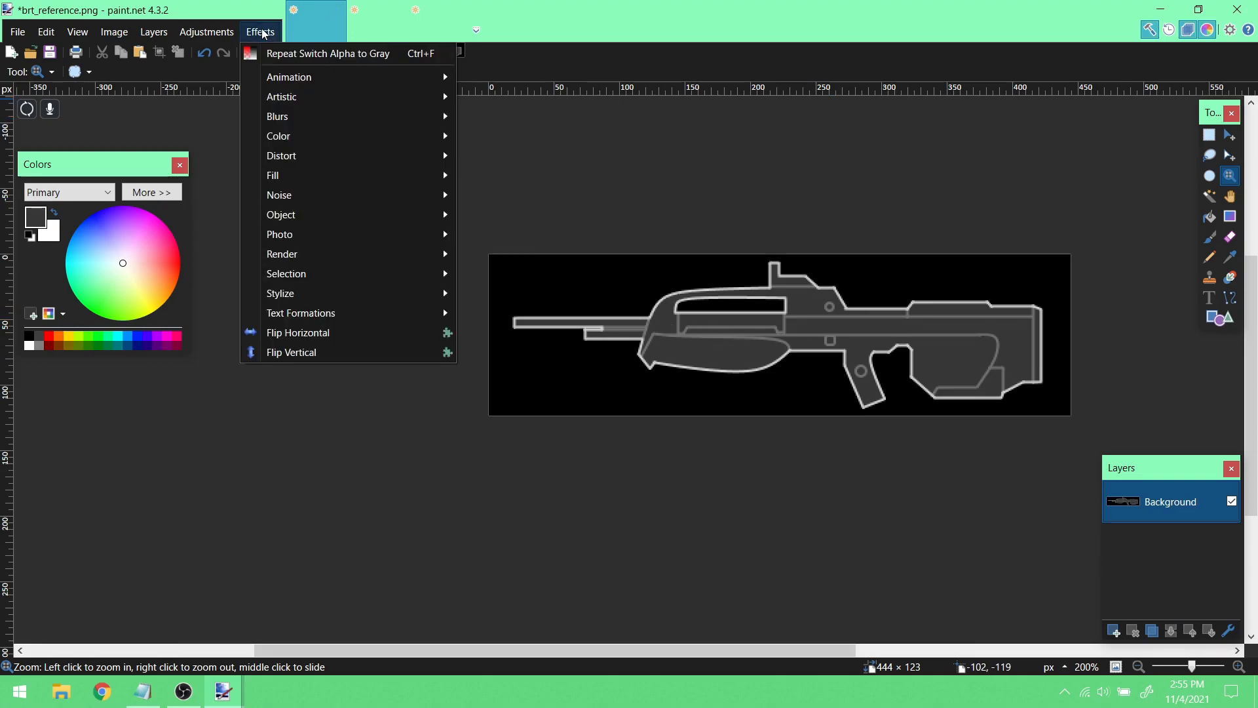
mouse_move(319, 138)
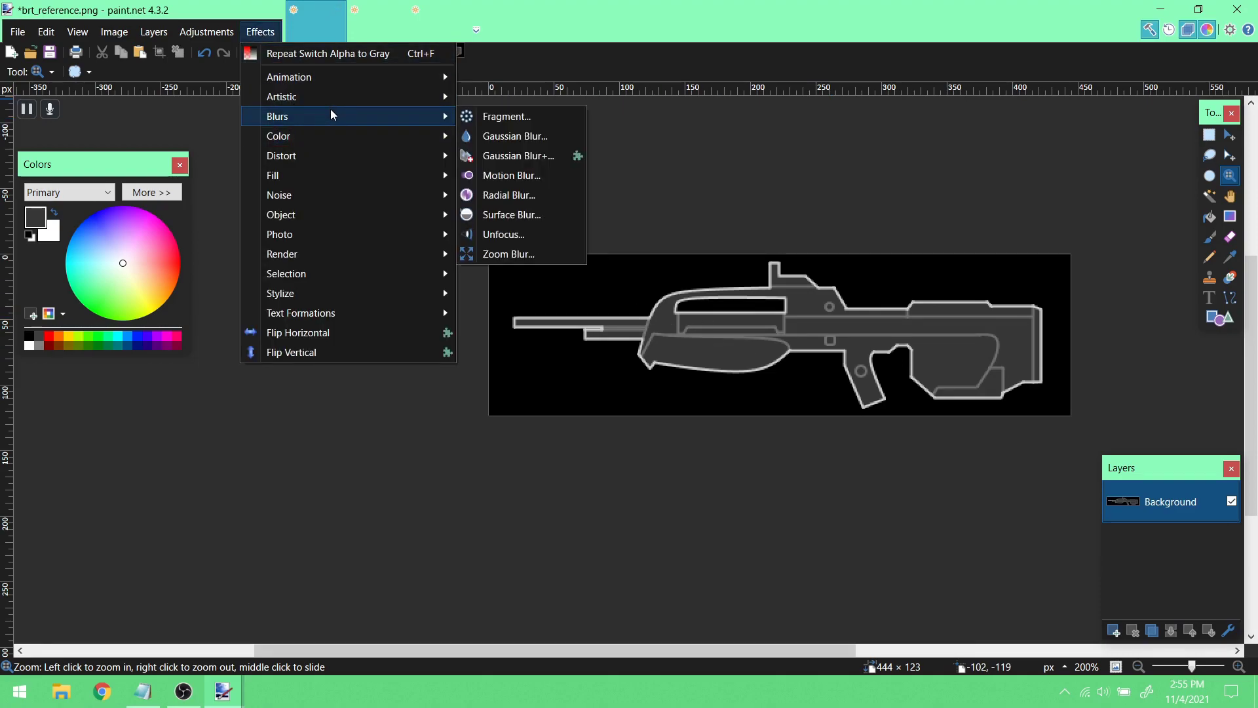
mouse_move(337, 216)
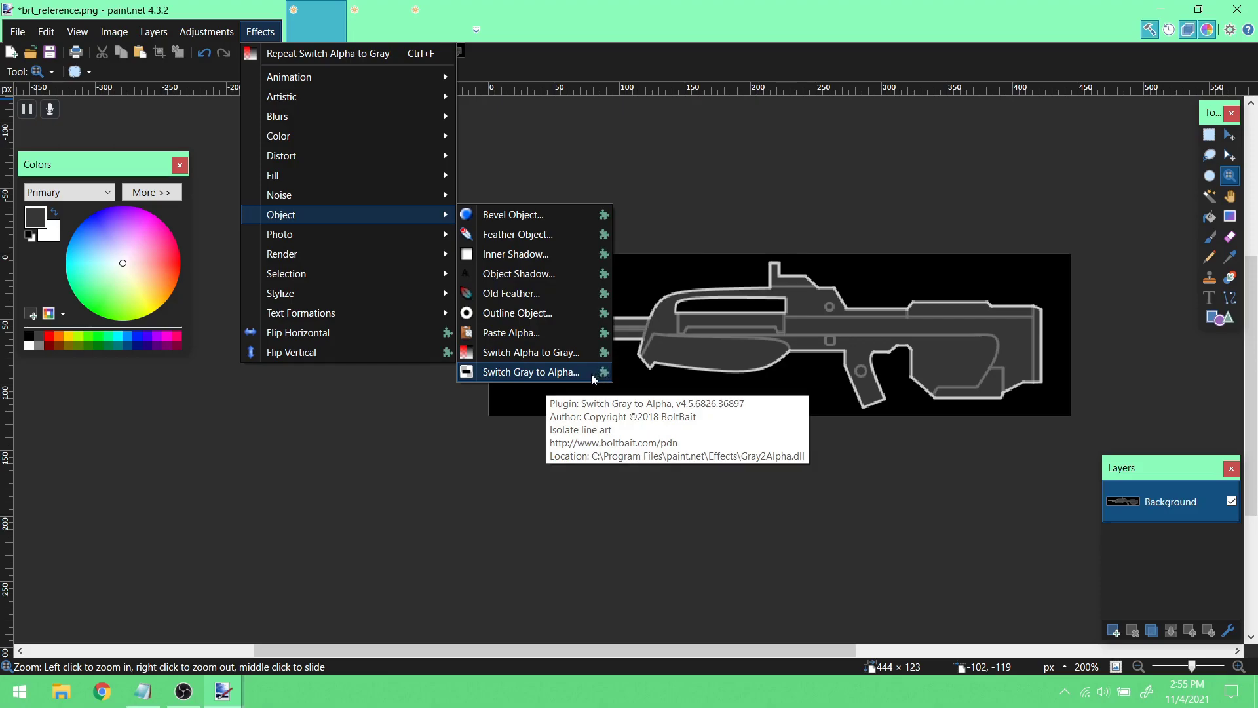
left_click(567, 372)
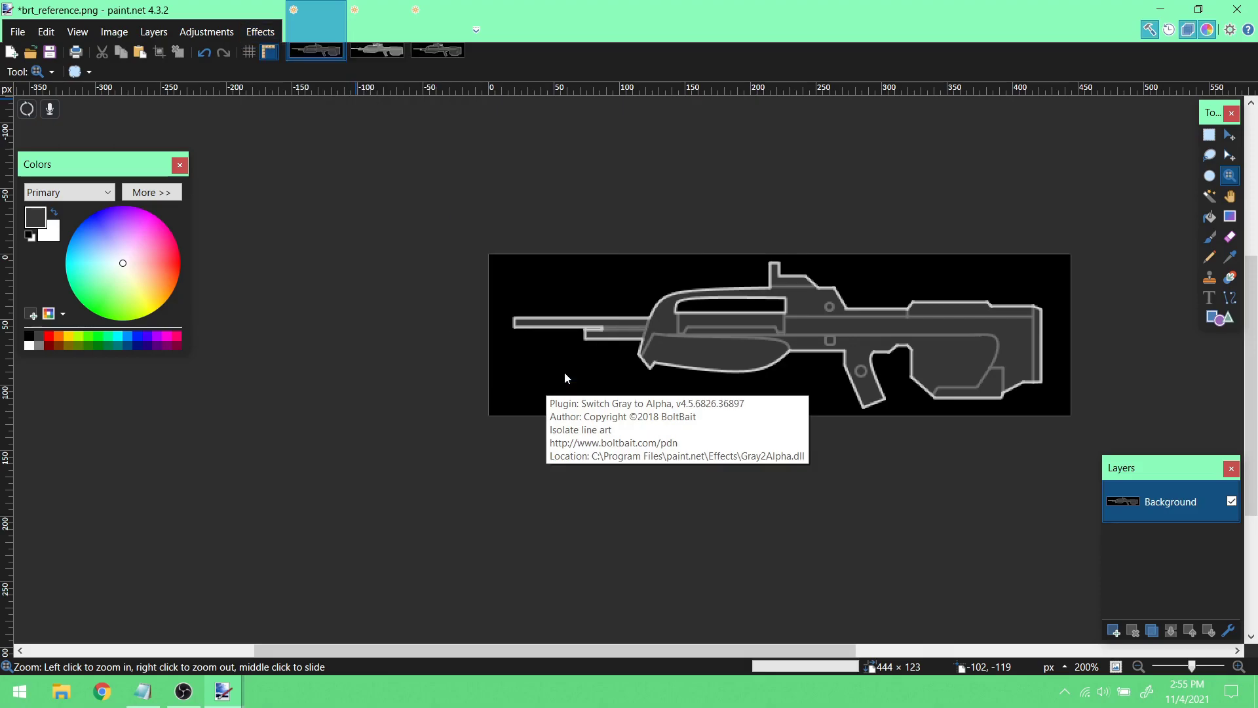
left_click_drag(588, 296, 337, 146)
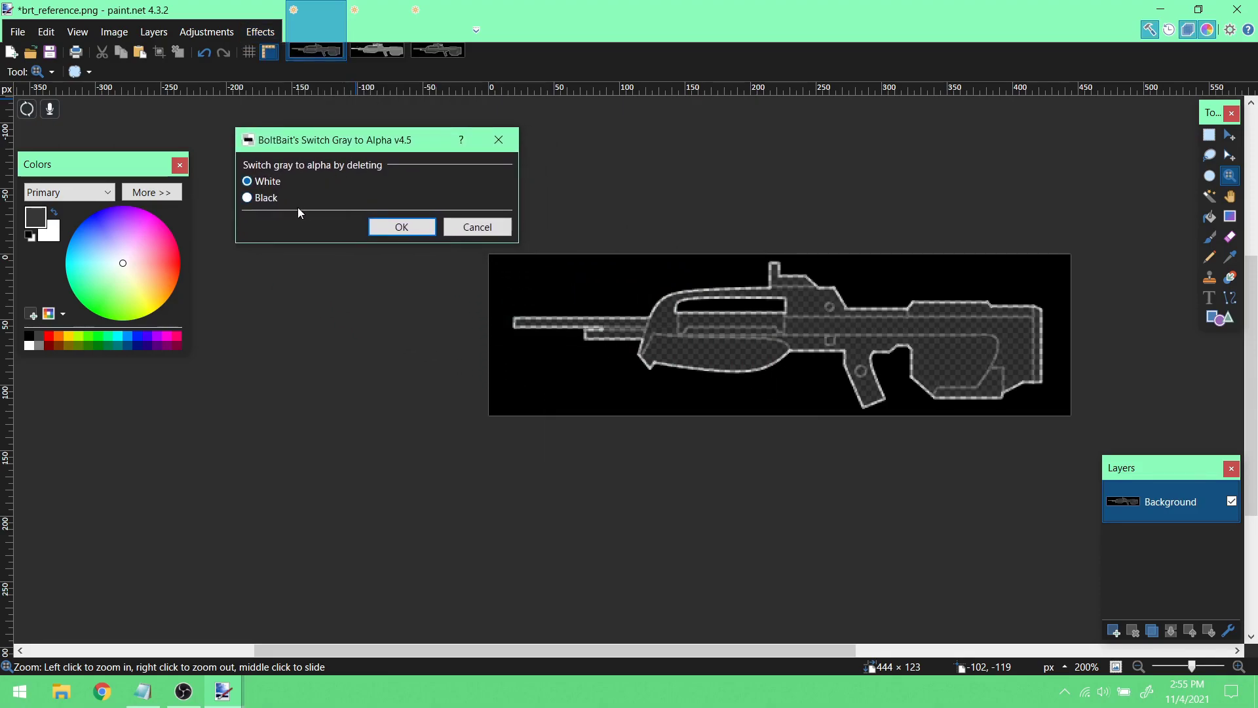
left_click(264, 199)
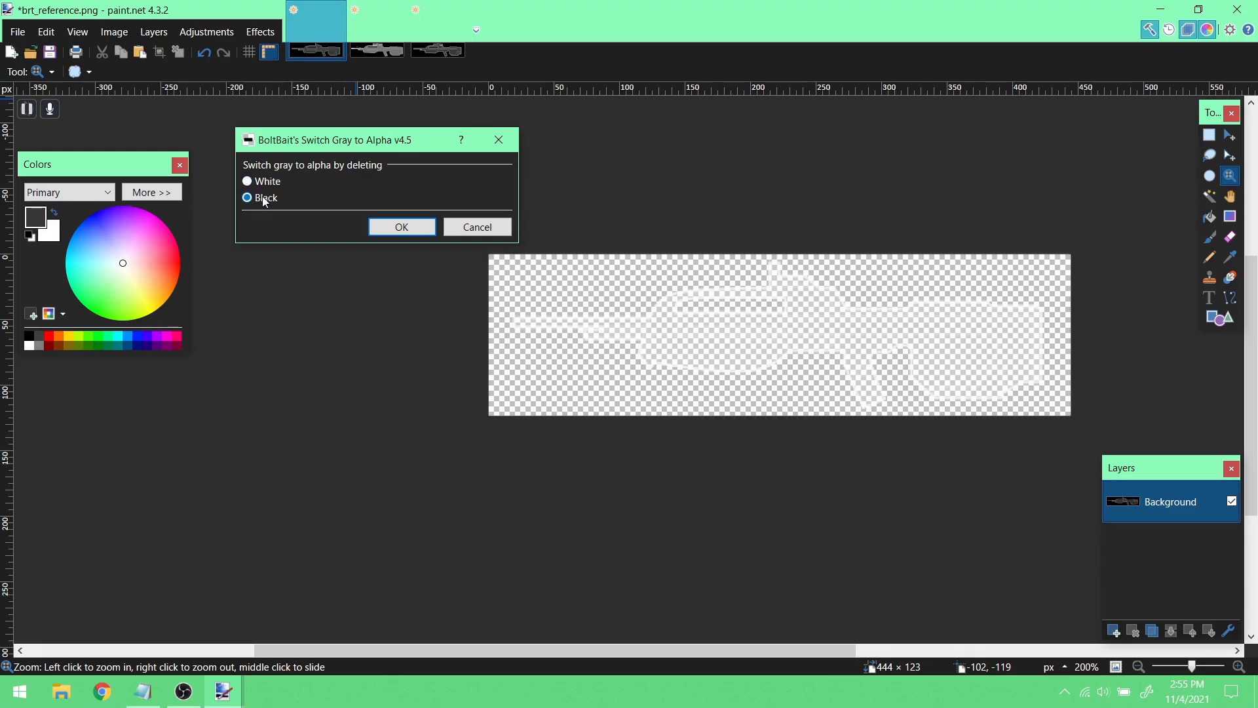
left_click(400, 226)
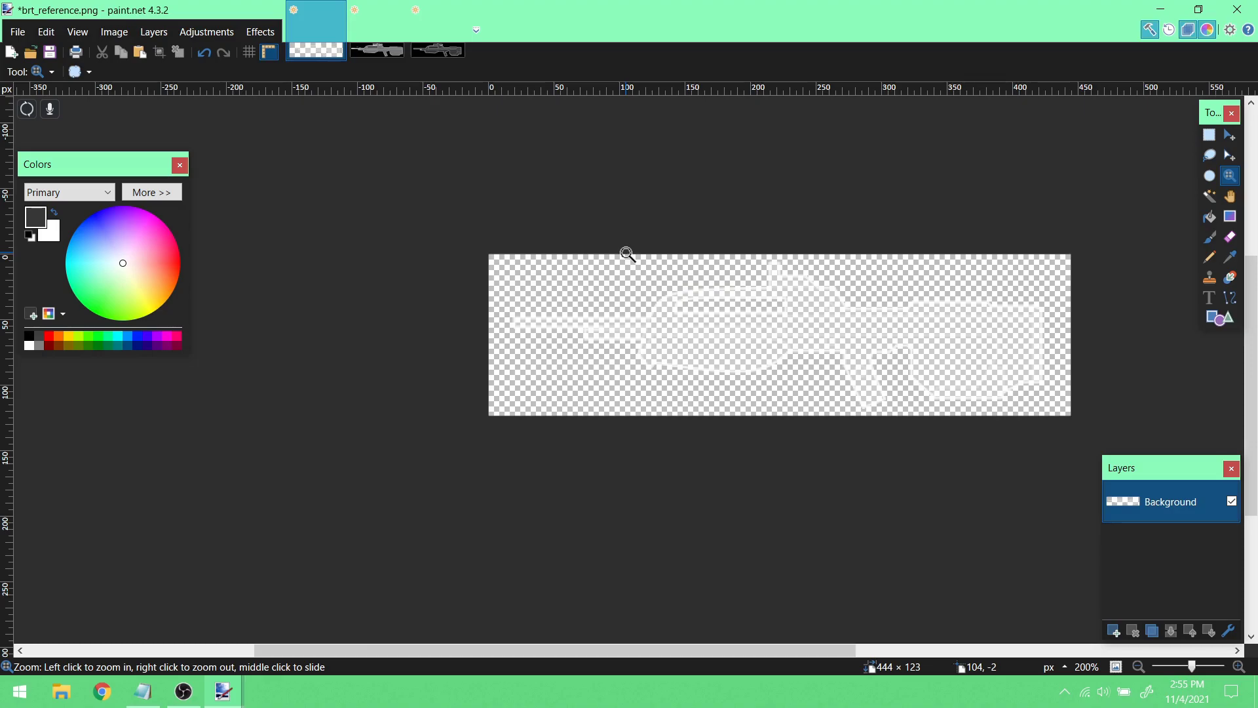
- Save the transparent schematic as brt_x3.png on the Desktop with 32-bit depth
left_click(17, 32)
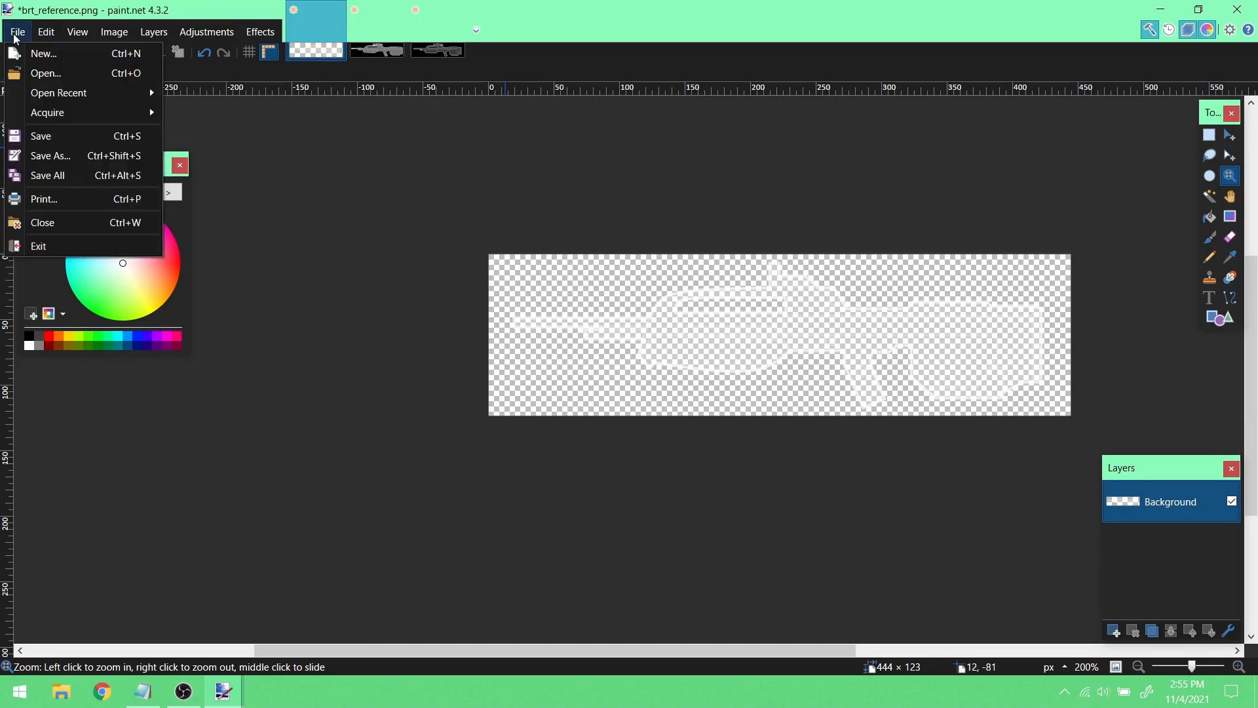
left_click(91, 156)
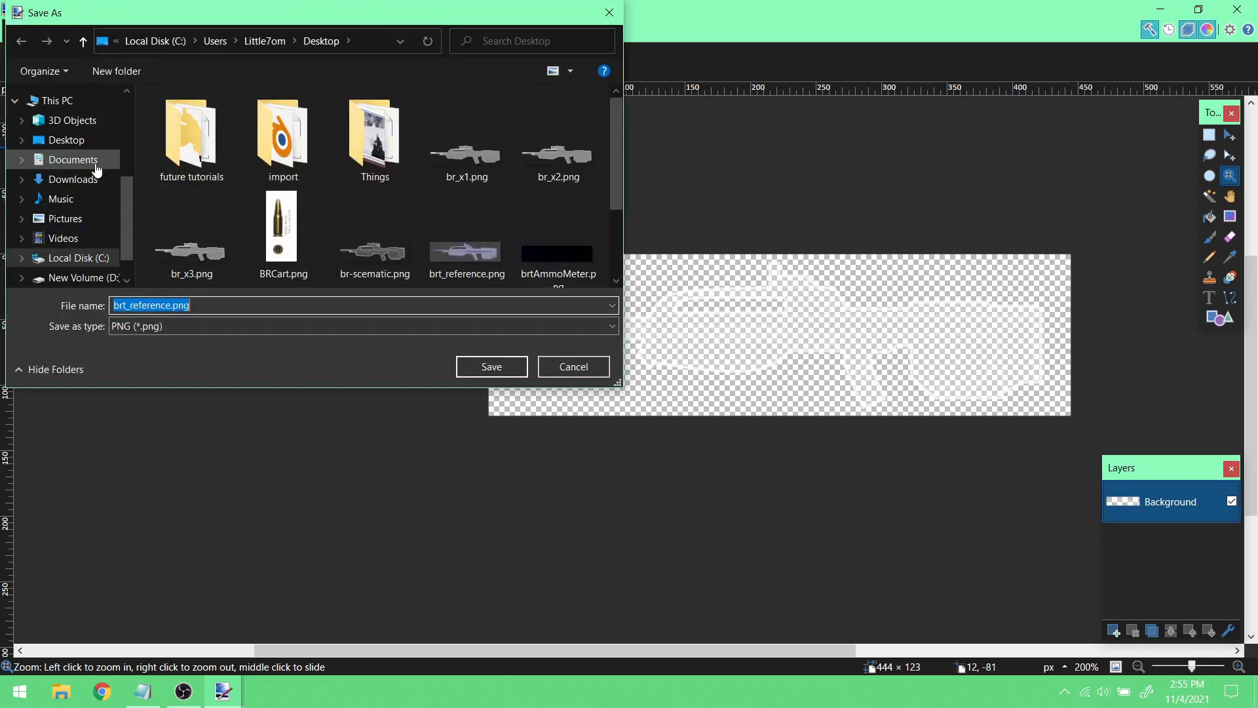
left_click(171, 305)
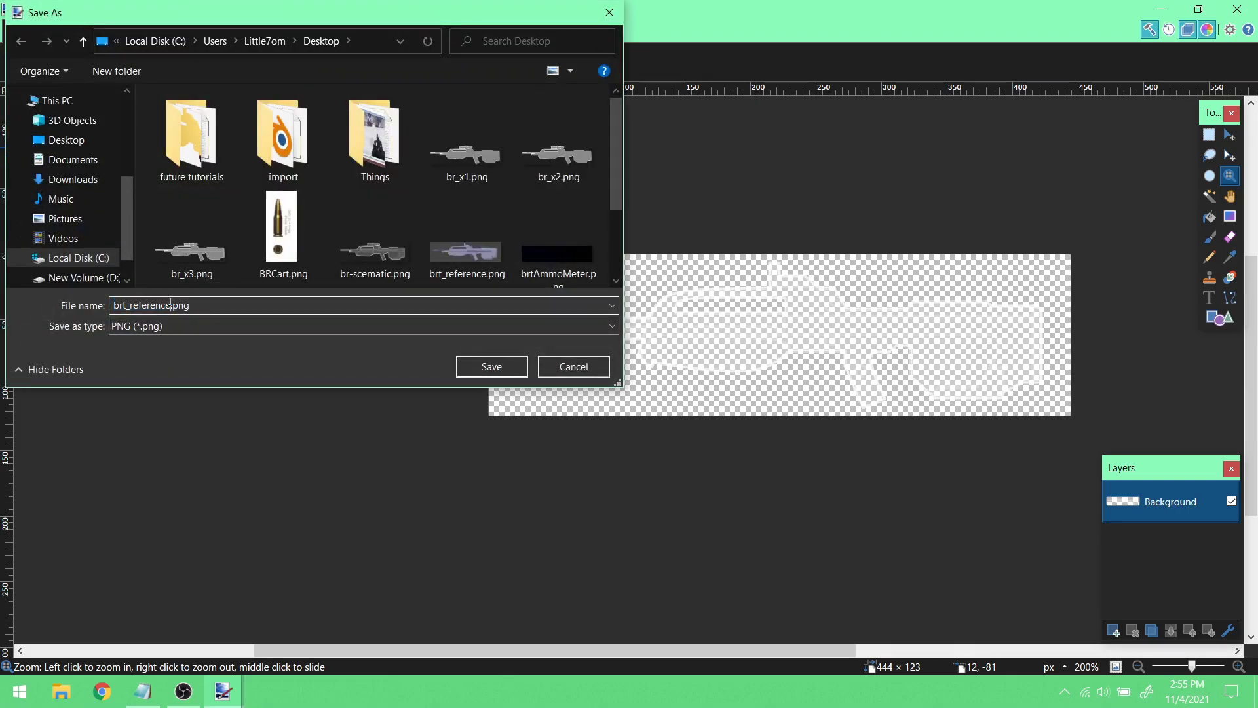
left_click_drag(170, 306, 127, 305)
type("x3")
left_click(494, 367)
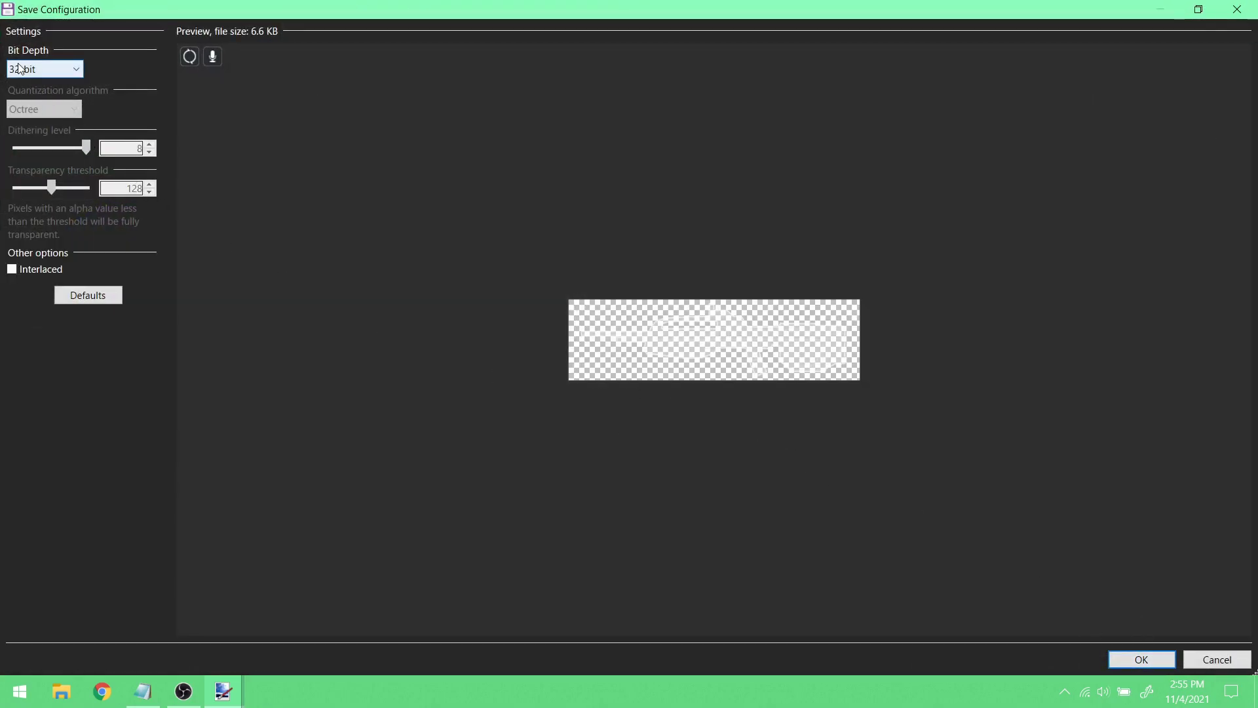
left_click(1141, 659)
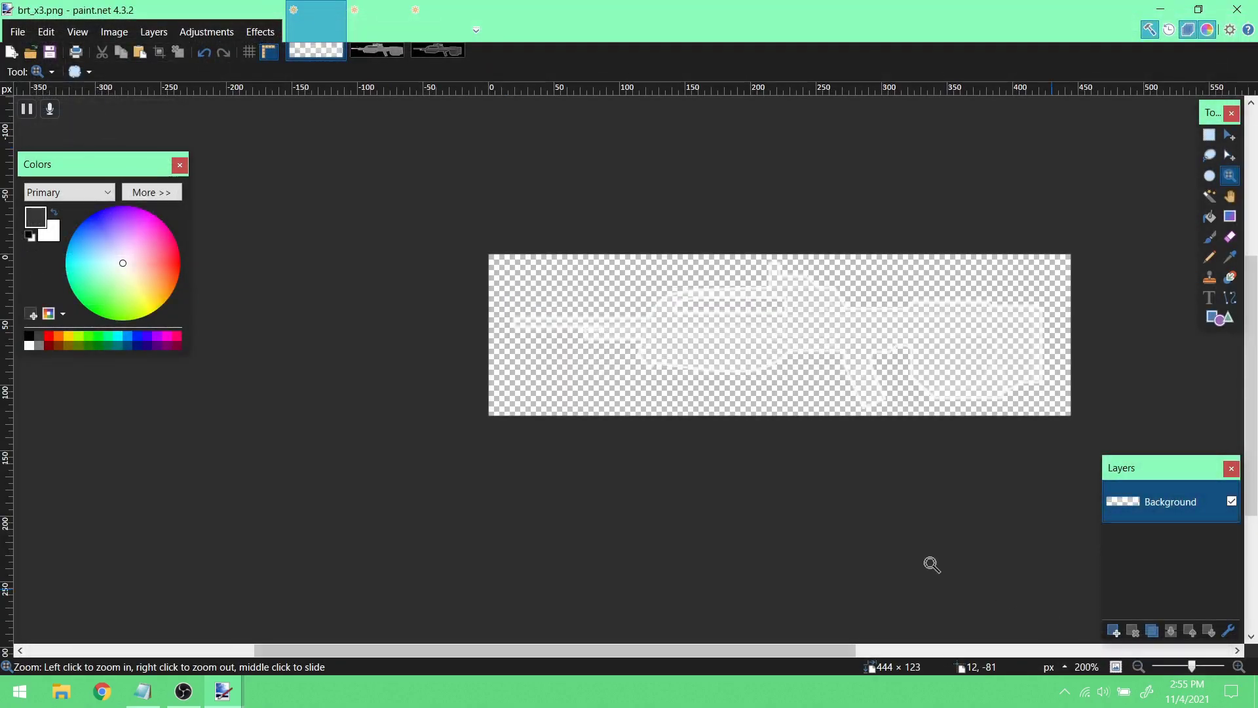
- Look up the x2 scale in the Notepad list and try resizing the image to 66.67 percent
left_click(143, 691)
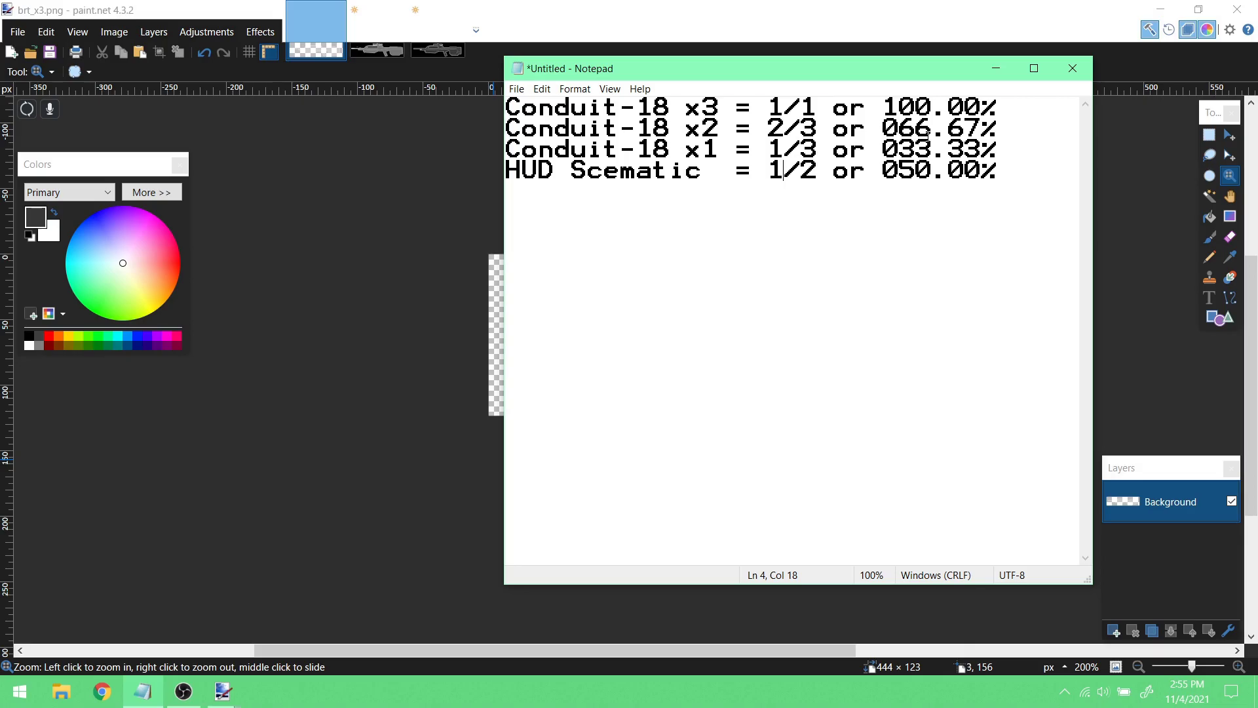
left_click(223, 17)
left_click(126, 33)
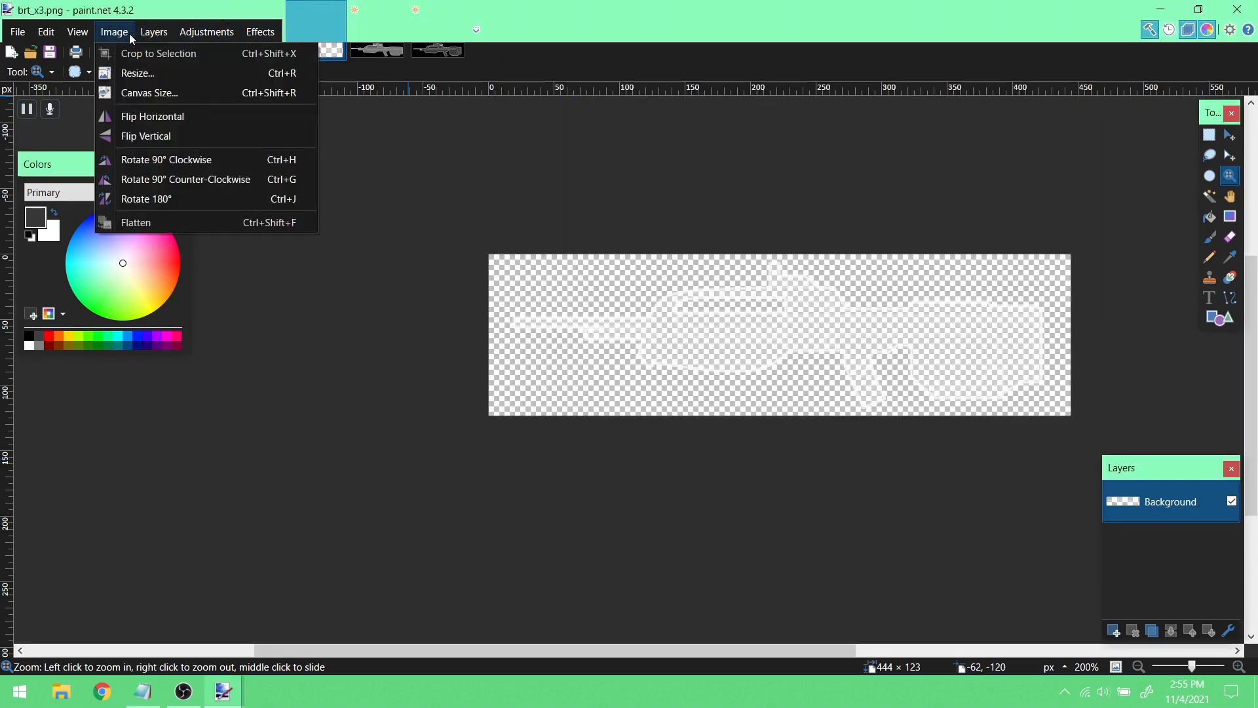
left_click(126, 33)
left_click(114, 32)
left_click(135, 70)
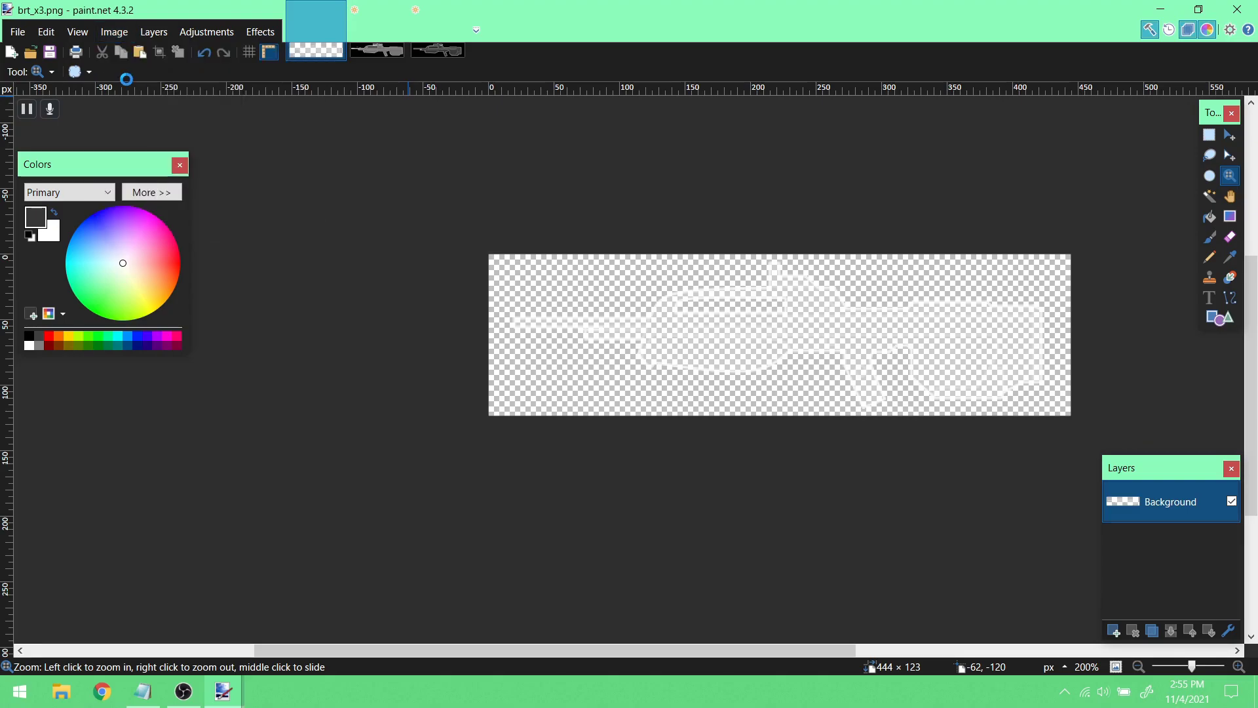
left_click(552, 252)
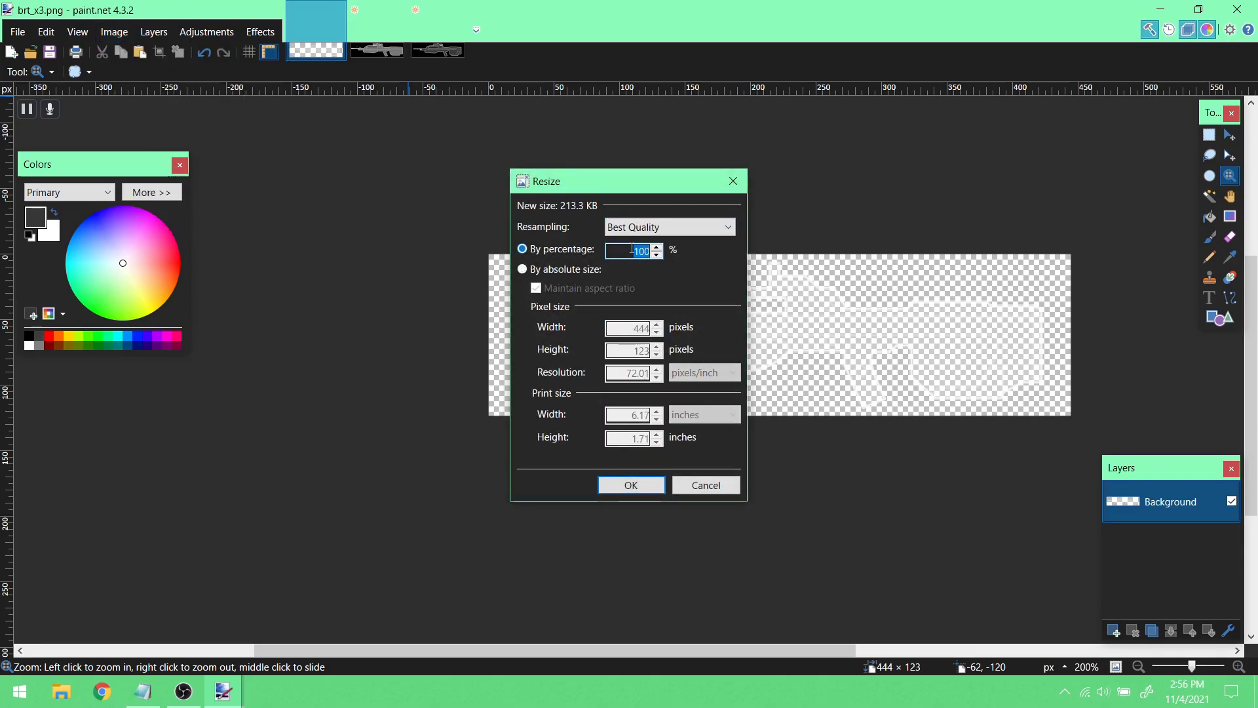
type("66")
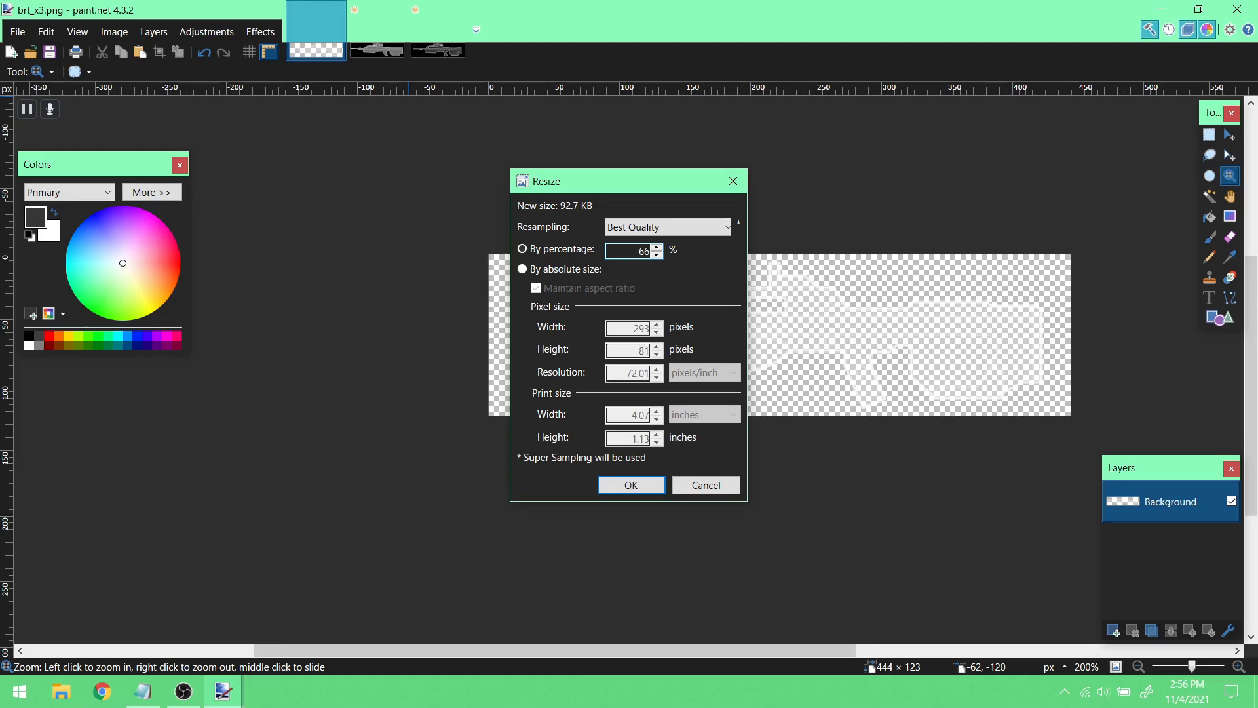
type(".67")
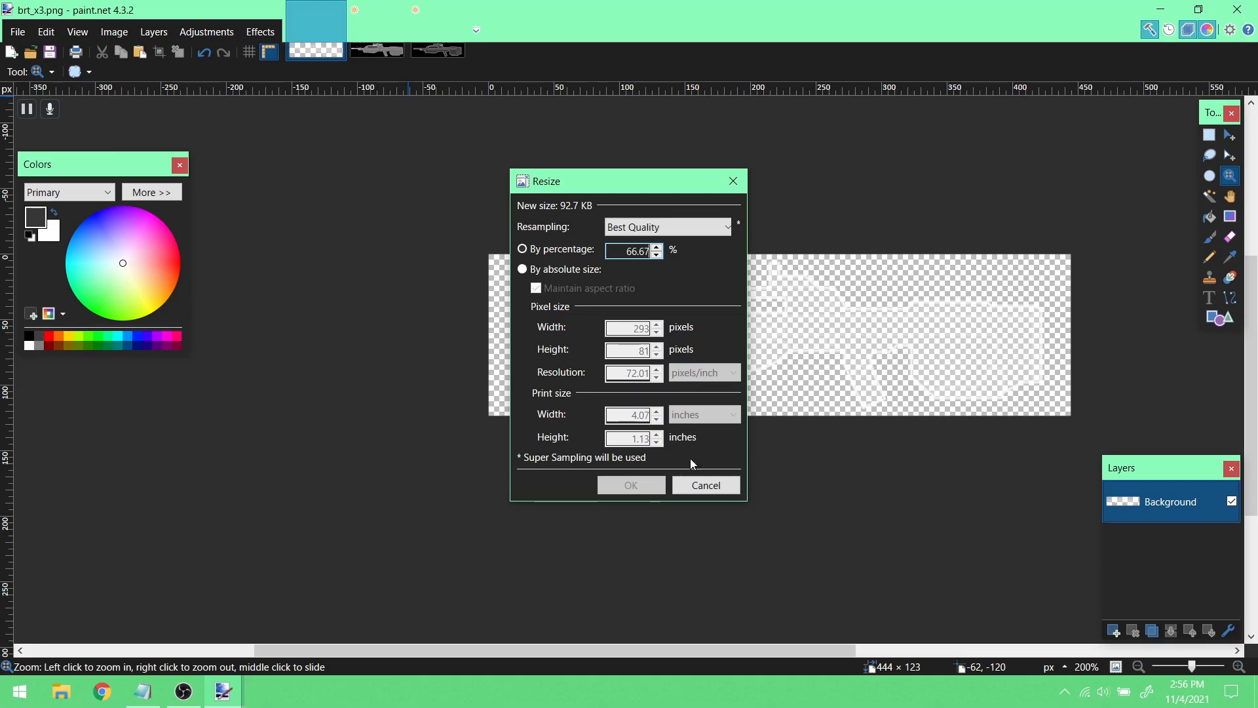
- Remove the decimals from the resize percentage and resize the image to 66 percent
left_click_drag(608, 178, 664, 172)
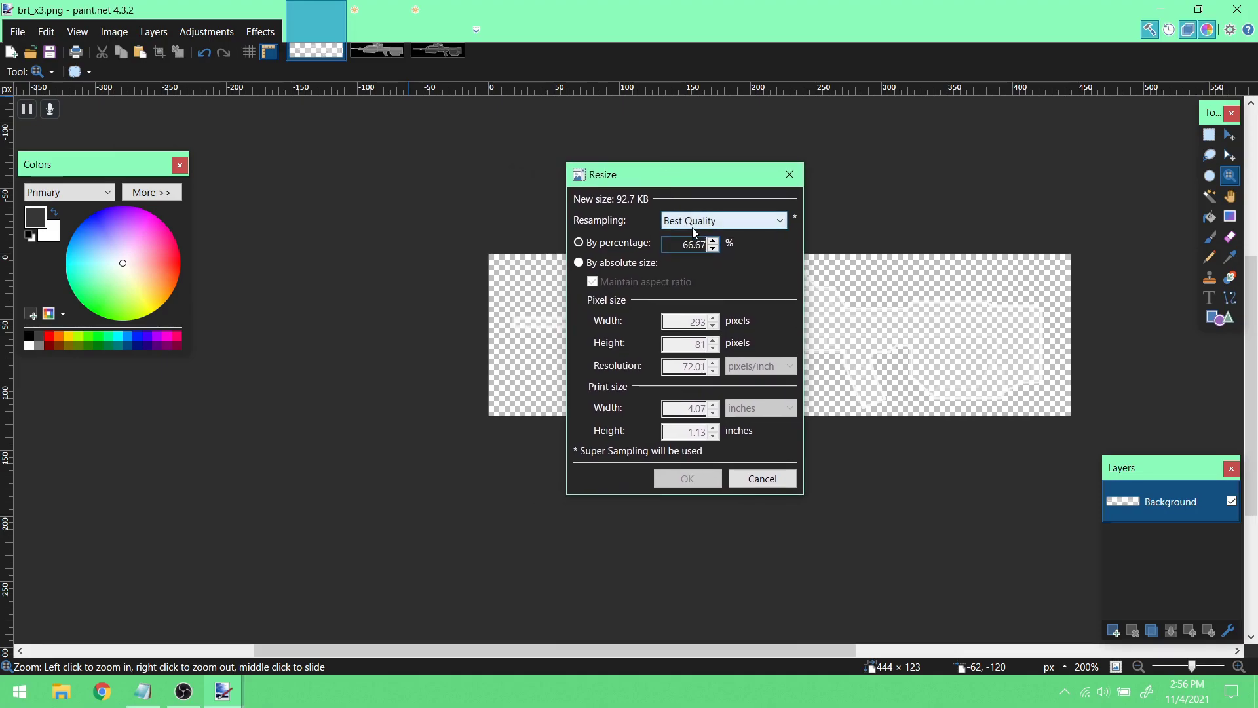
left_click_drag(707, 245, 695, 244)
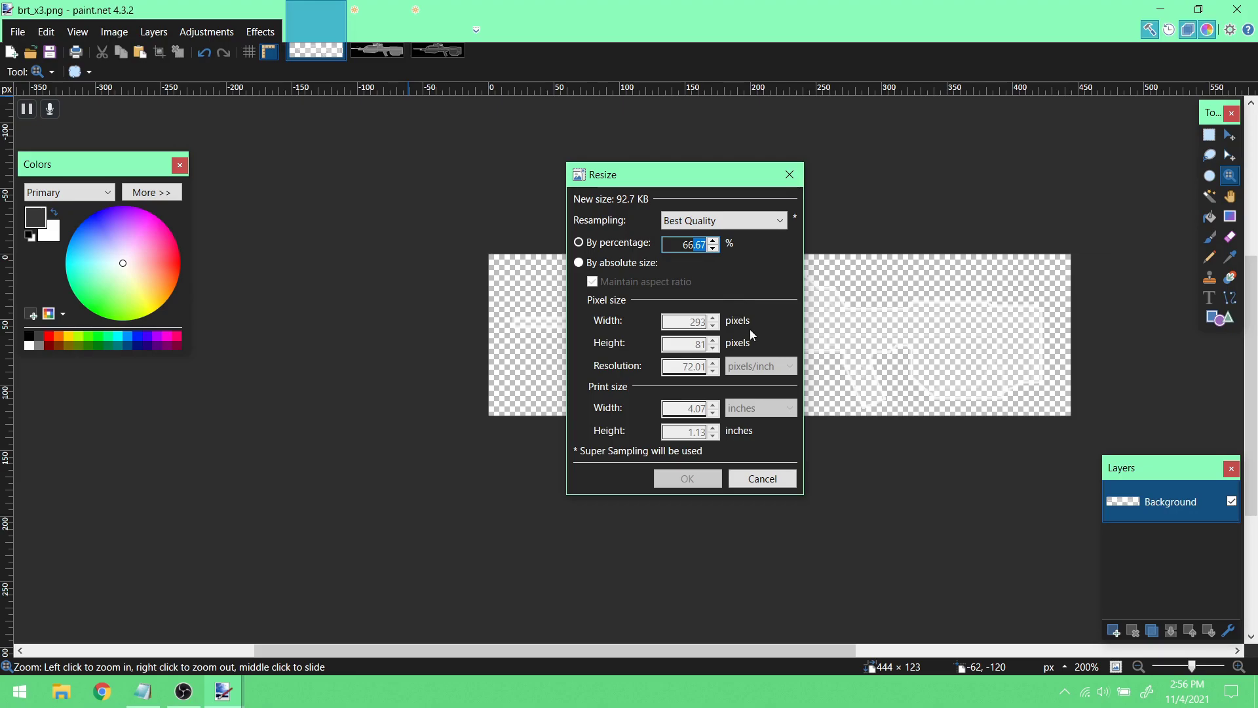
key("BackSpace")
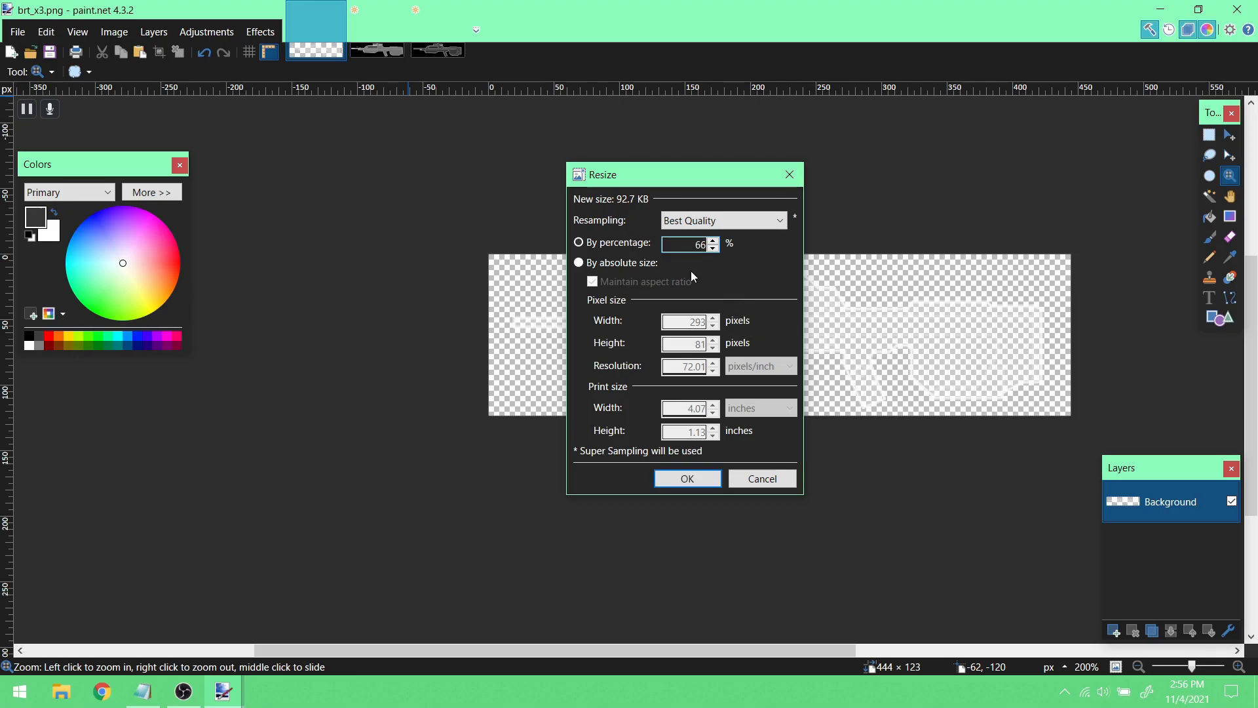
left_click(603, 266)
left_click(596, 244)
left_click(697, 483)
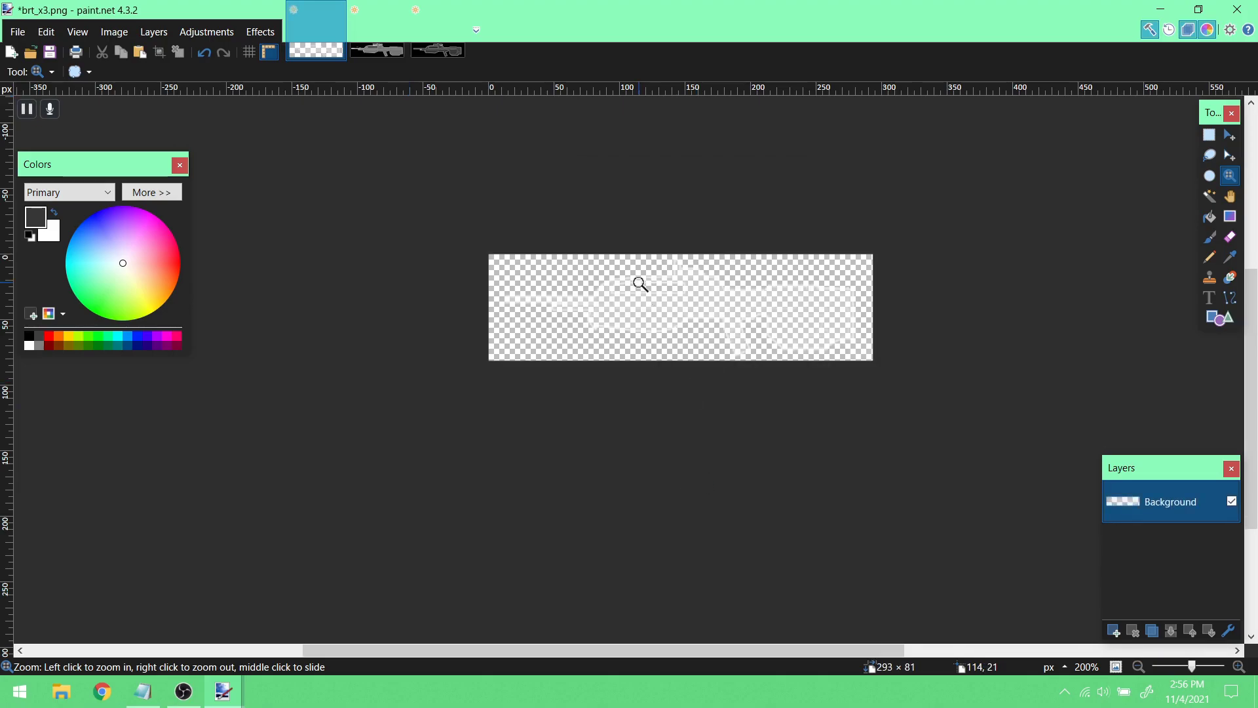
- Save the resized schematic as brt_x2.png on the Desktop in PNG format with 32-bit depth
left_click(22, 31)
left_click(98, 156)
left_click_drag(133, 306, 138, 307)
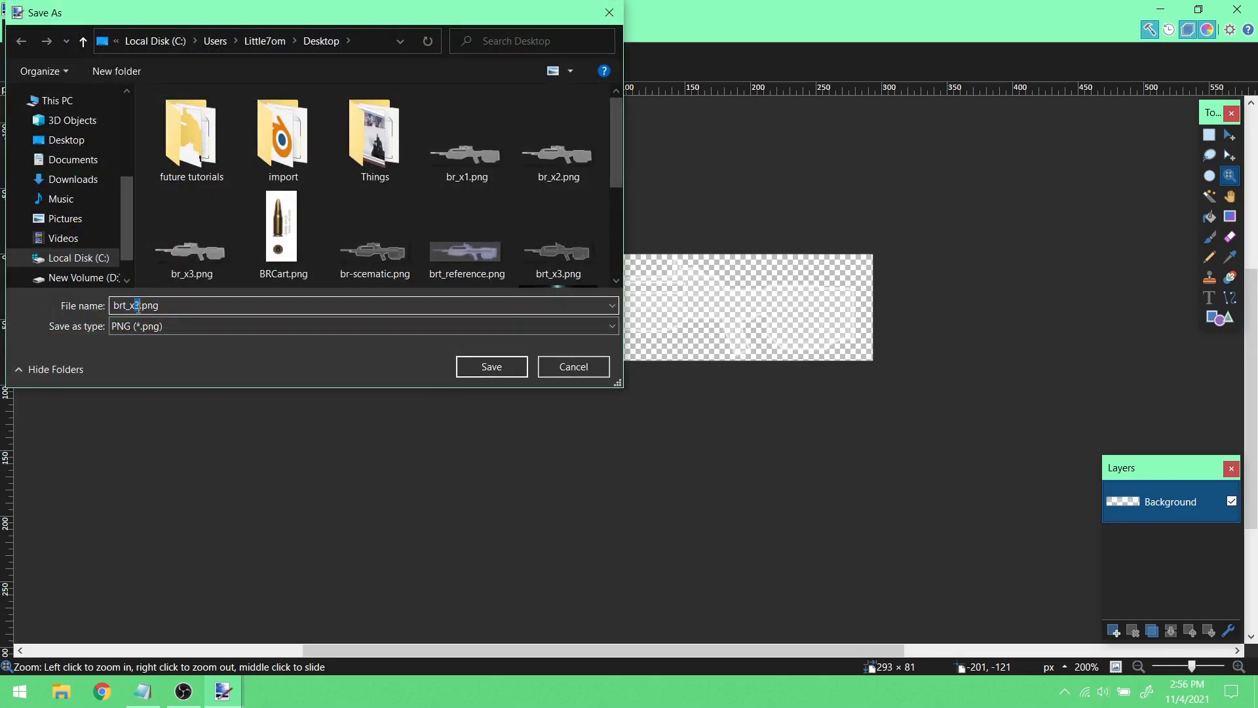
type("4")
left_click(480, 368)
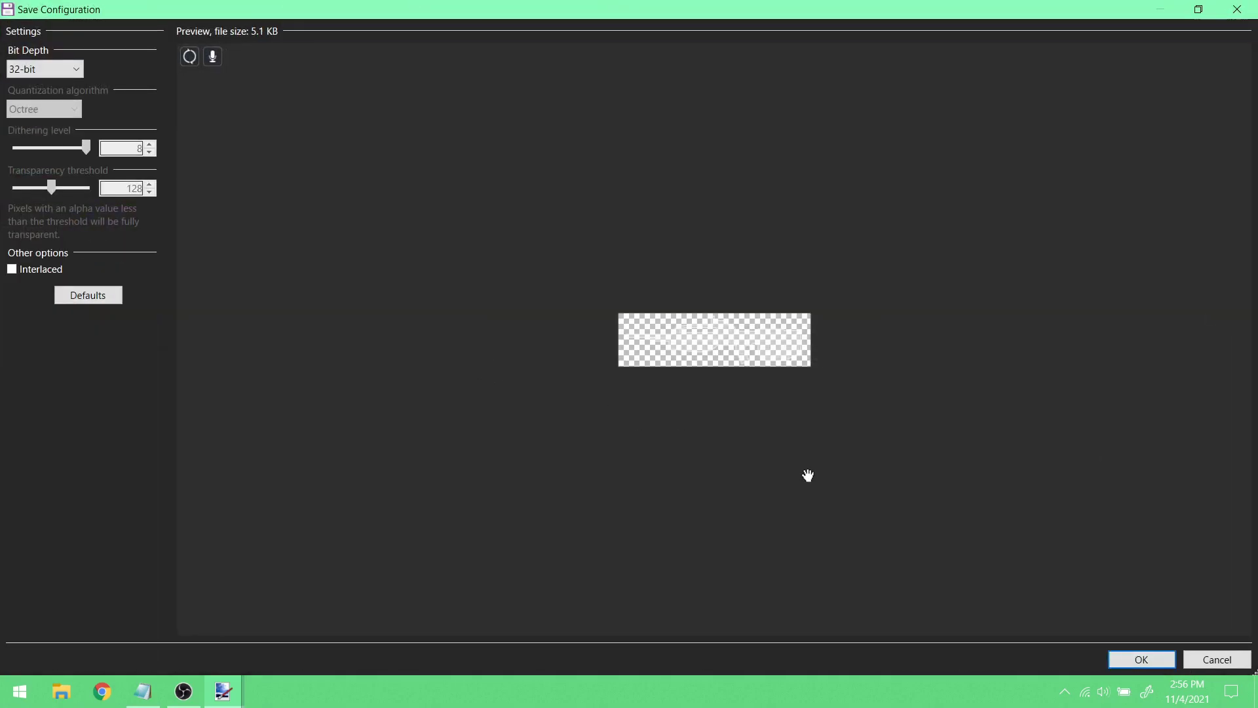
left_click(1142, 659)
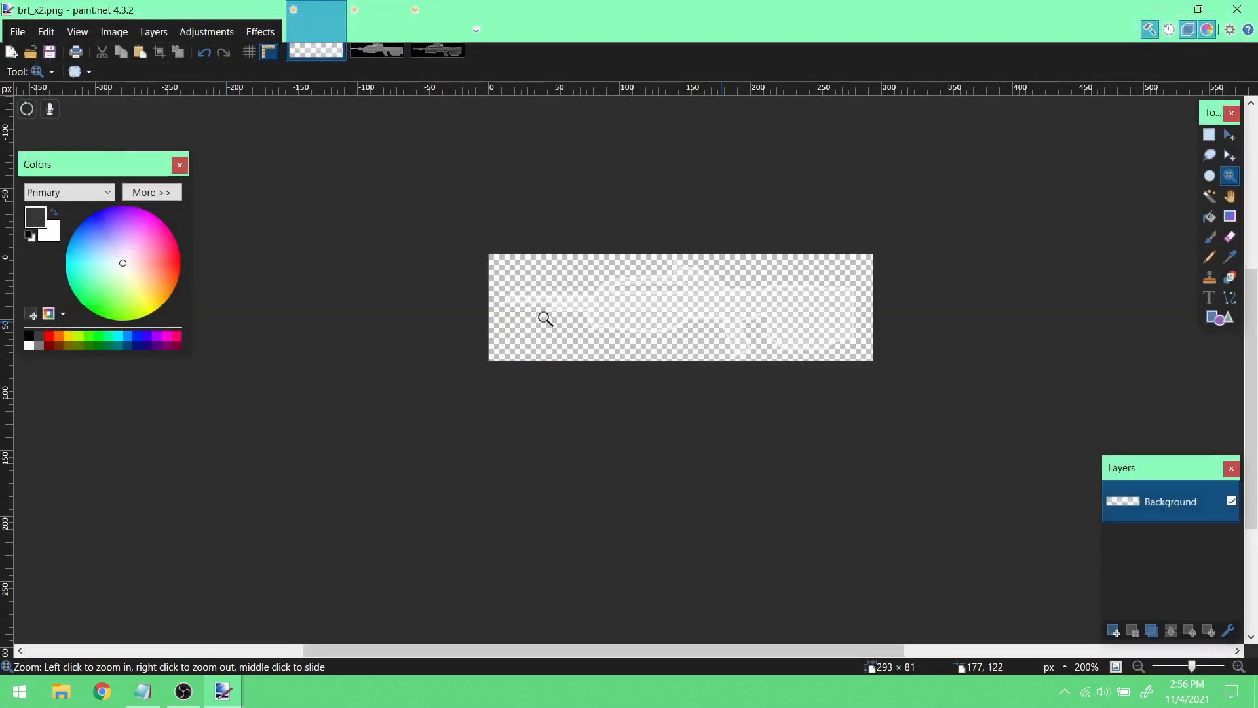
- Undo the last resize and resize the full-size schematic to 50 percent
left_click(204, 52)
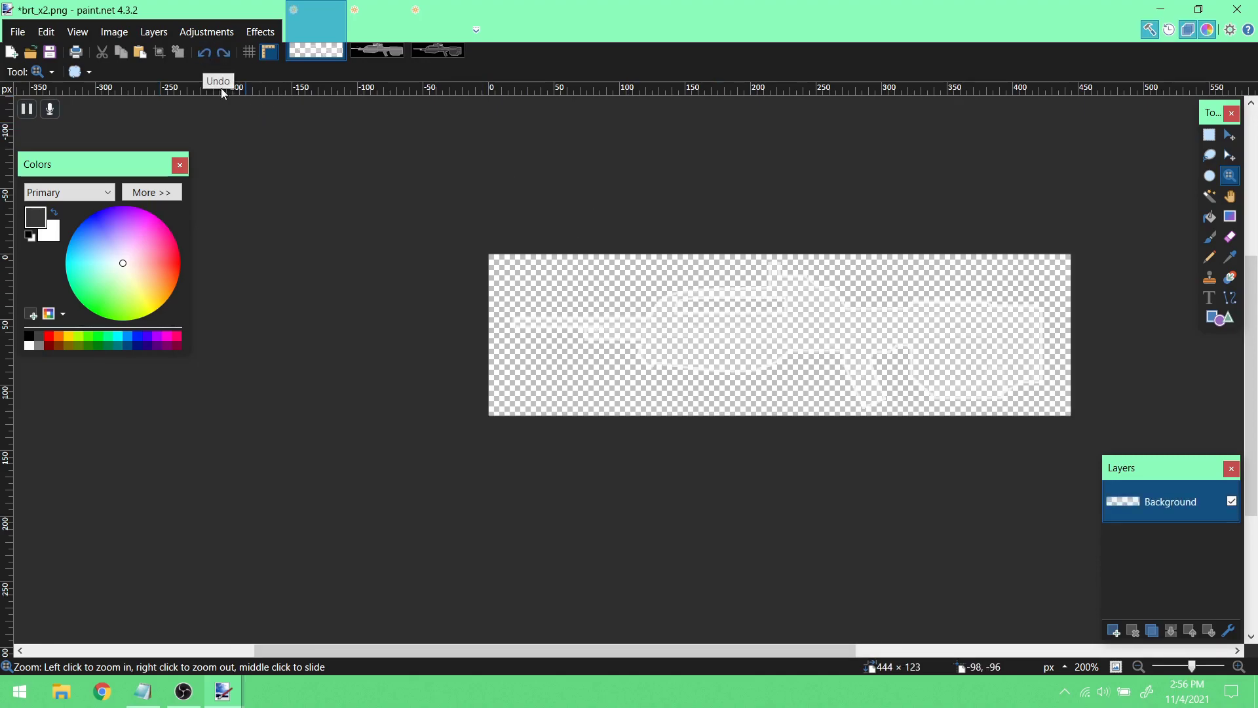
left_click(114, 32)
left_click(139, 73)
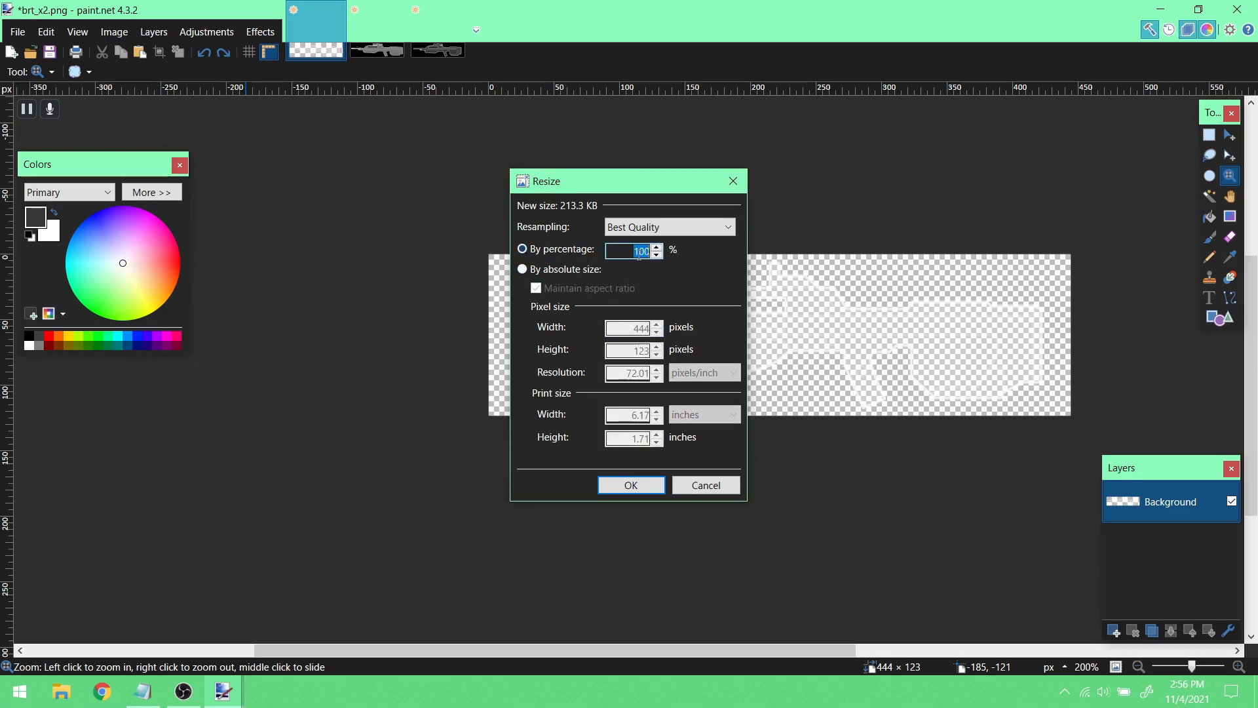
type("50")
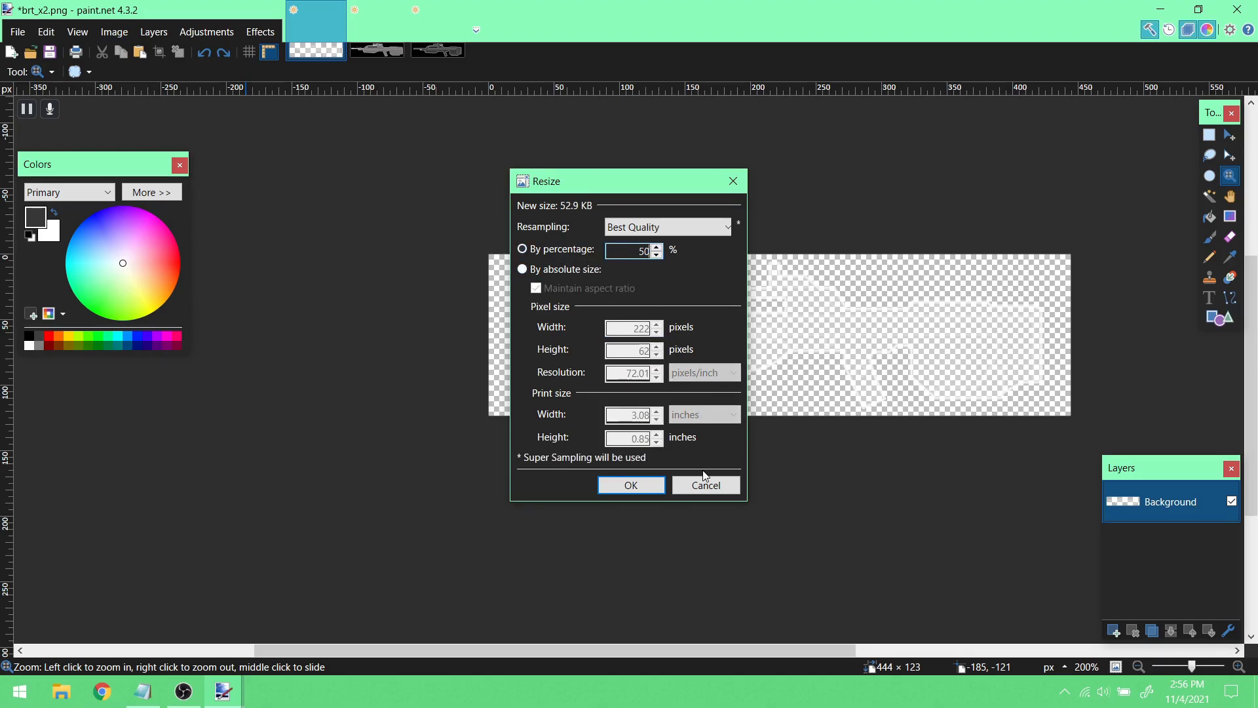
left_click(631, 485)
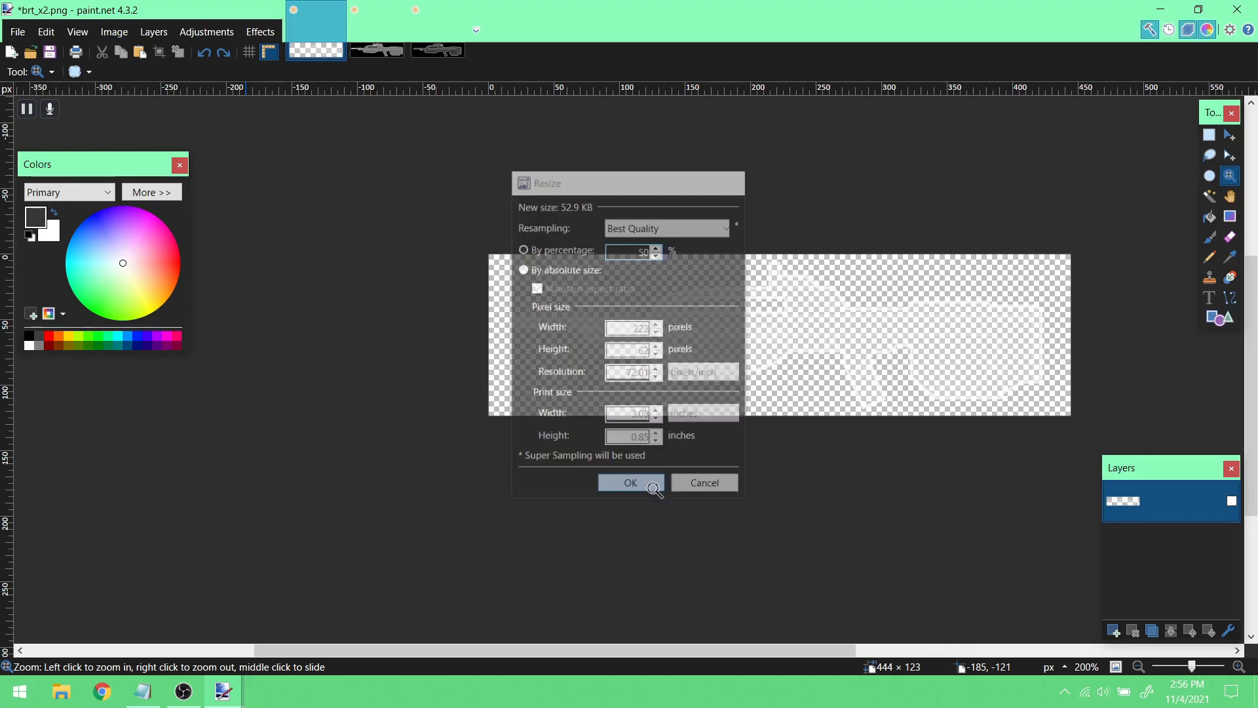
- Save the half-size schematic as brt_scematic.tiff on the Desktop in TIFF format with 32-bit depth
left_click(18, 31)
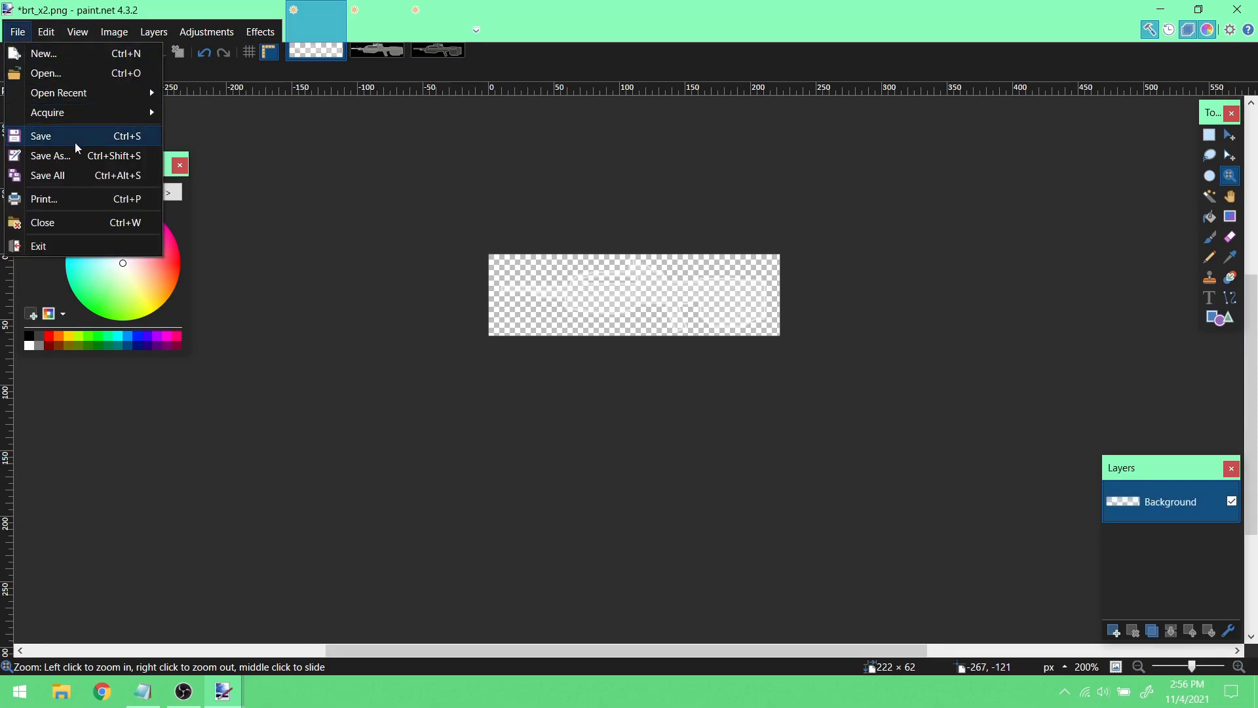
left_click(40, 155)
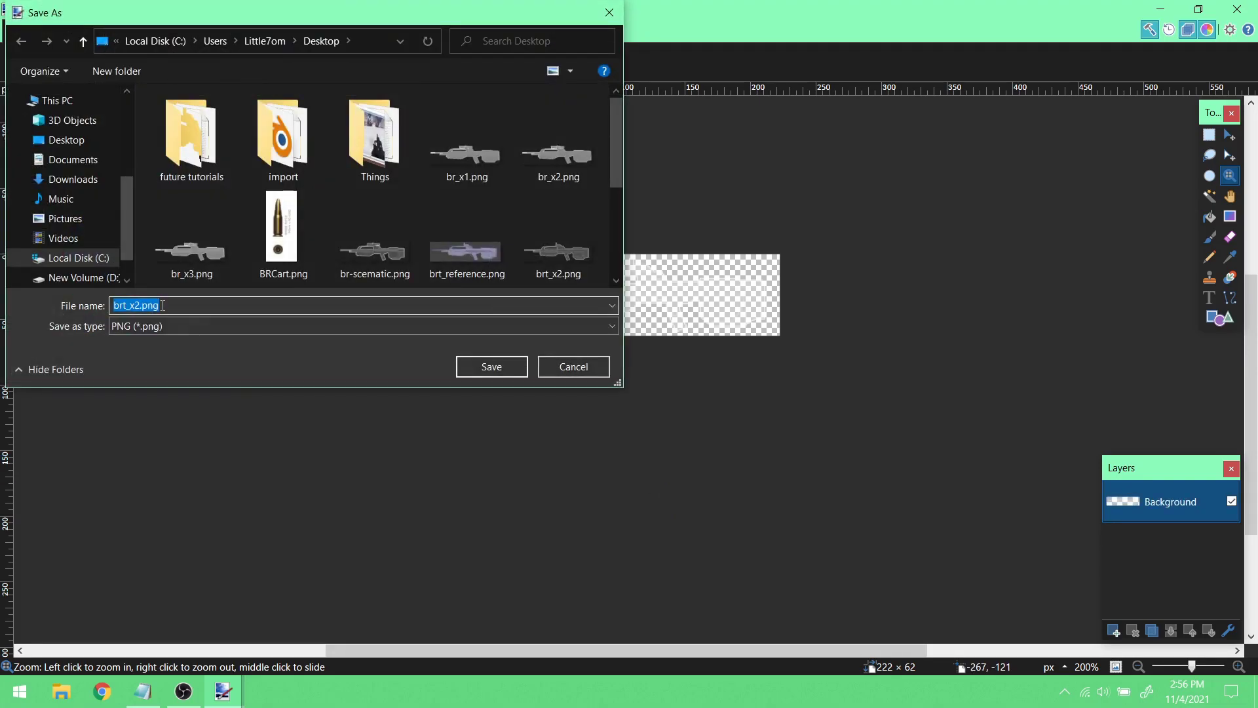
left_click_drag(130, 305, 136, 306)
type("scematic")
left_click(309, 325)
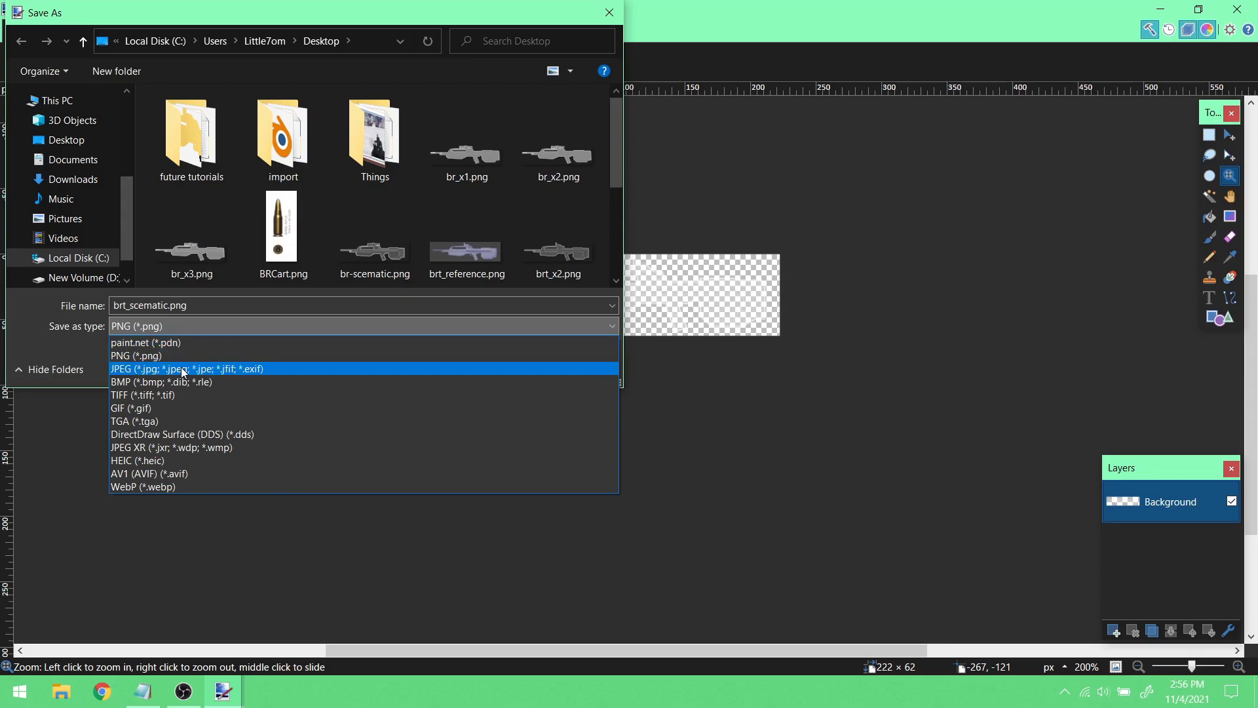
left_click(181, 394)
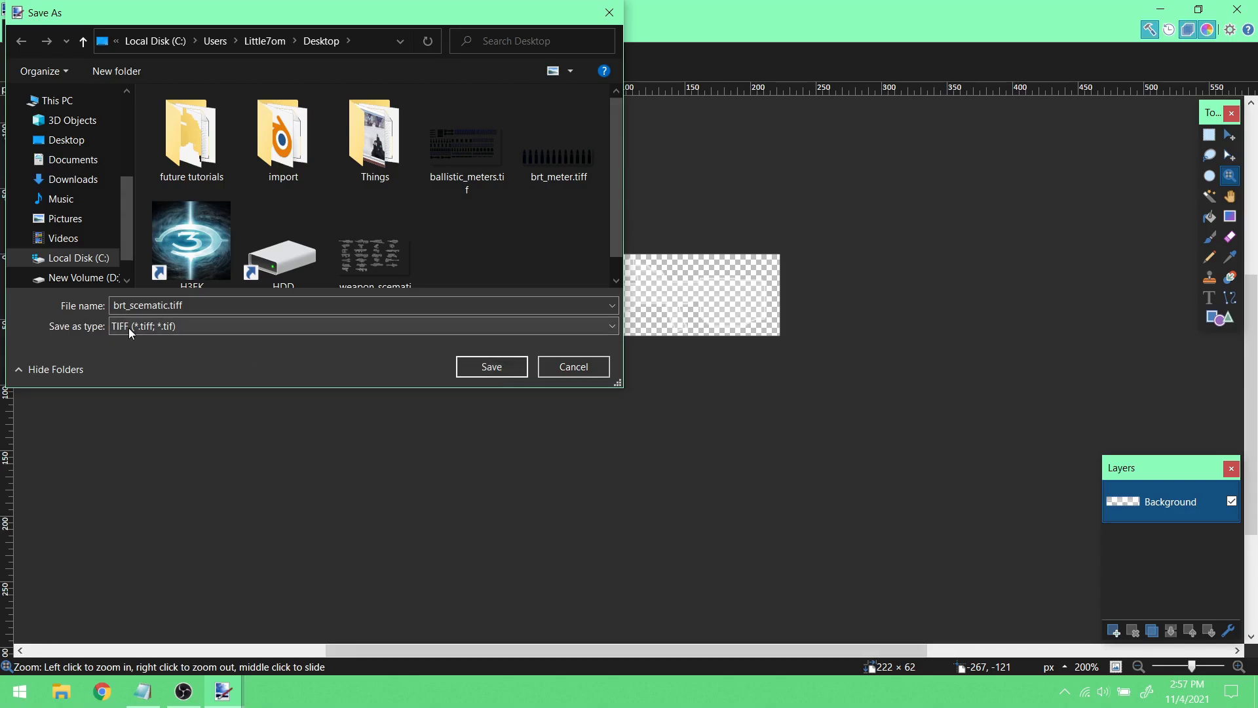
left_click(514, 367)
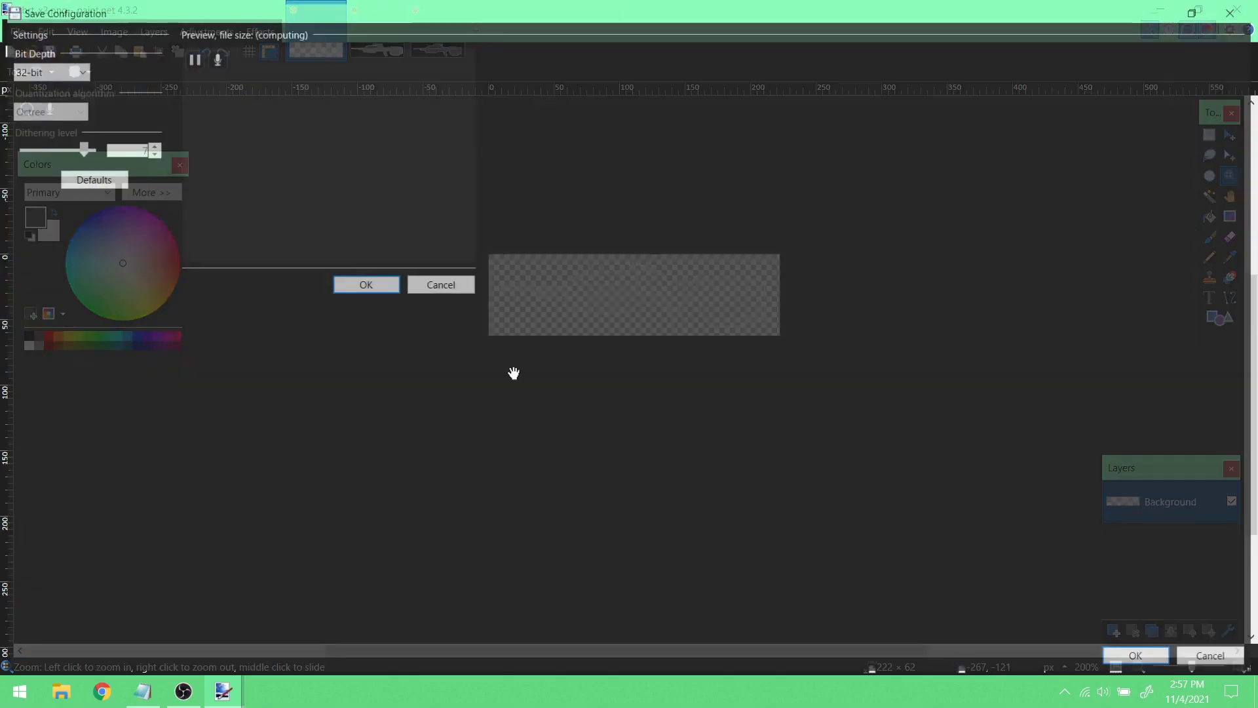
left_click(1135, 660)
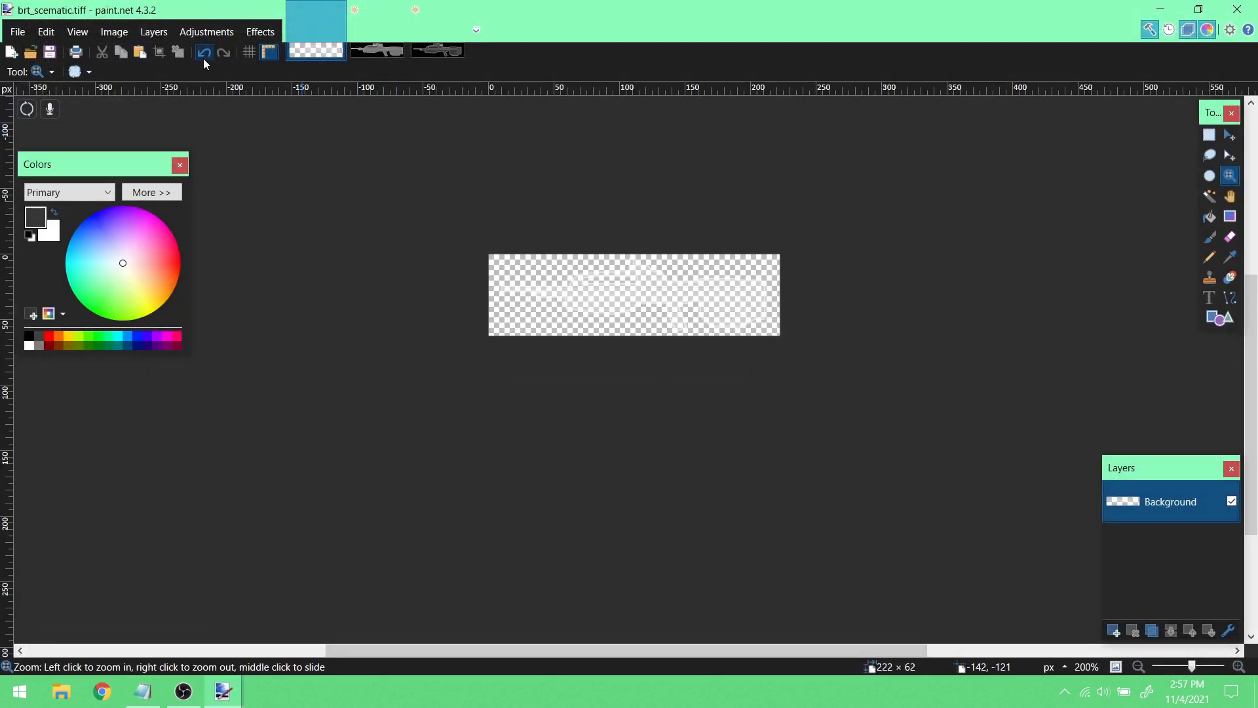
- Undo the 50 percent resize and resize the full-size schematic to 33 percent
left_click(204, 55)
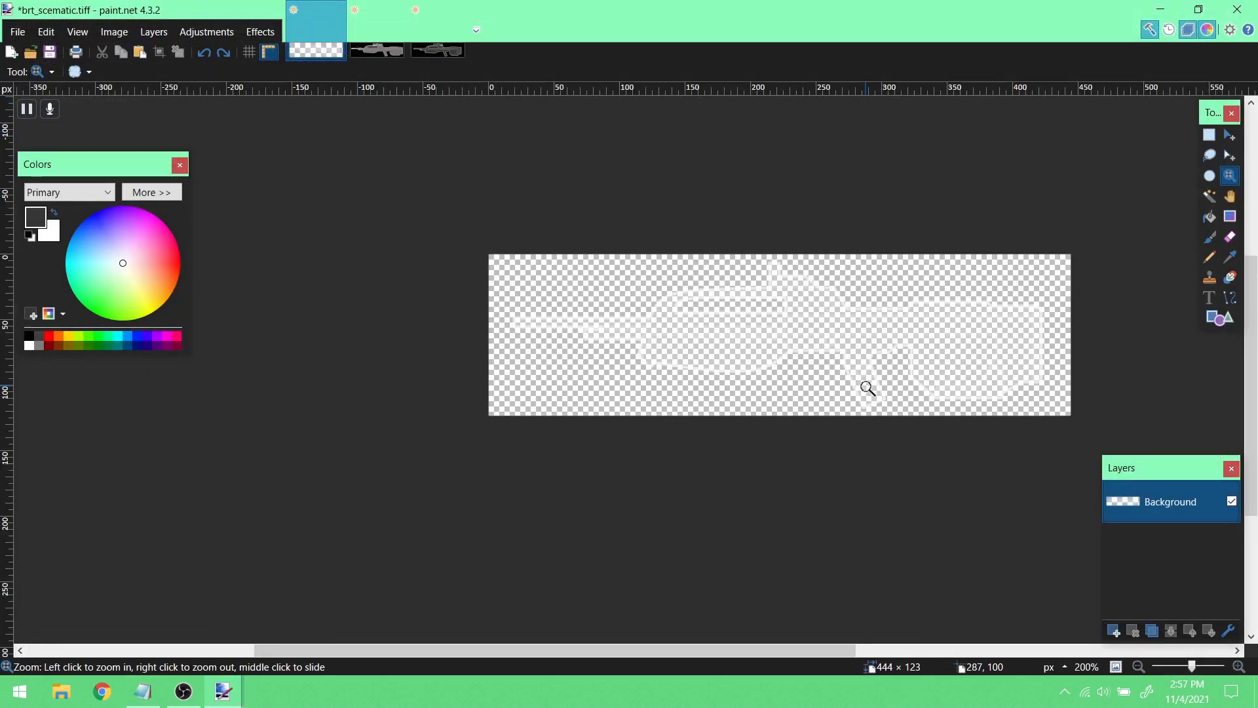
left_click(114, 32)
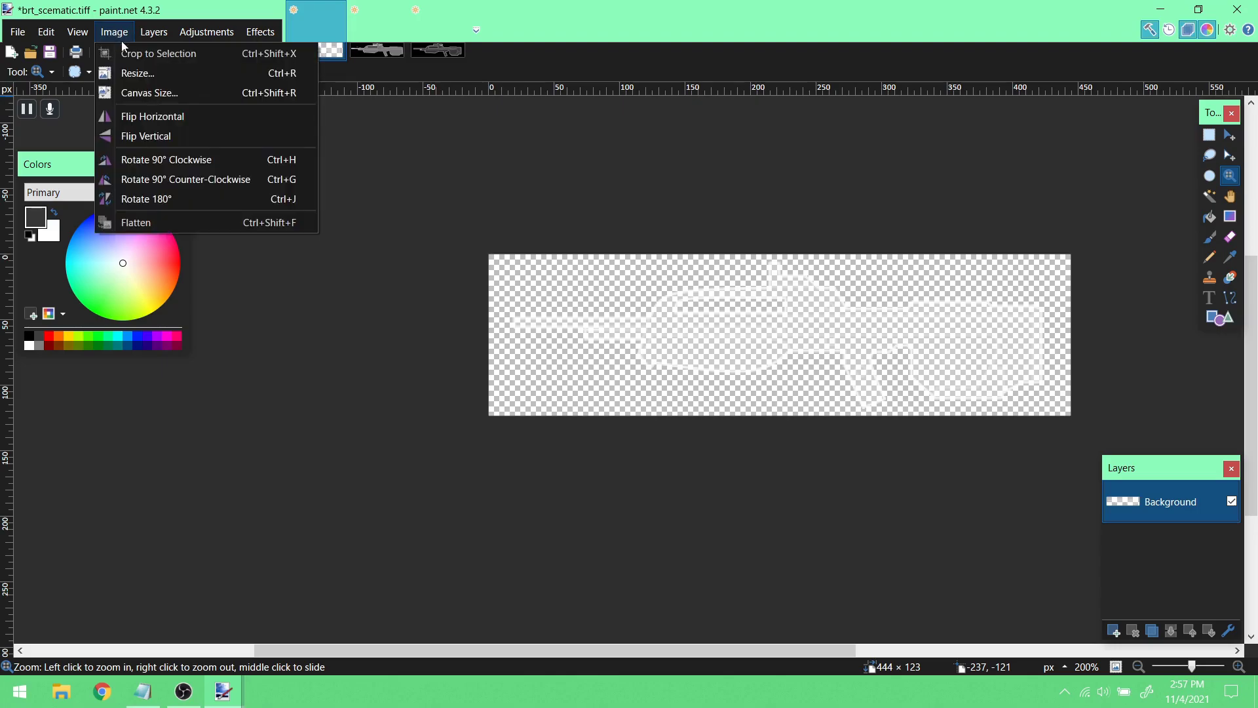
left_click(157, 74)
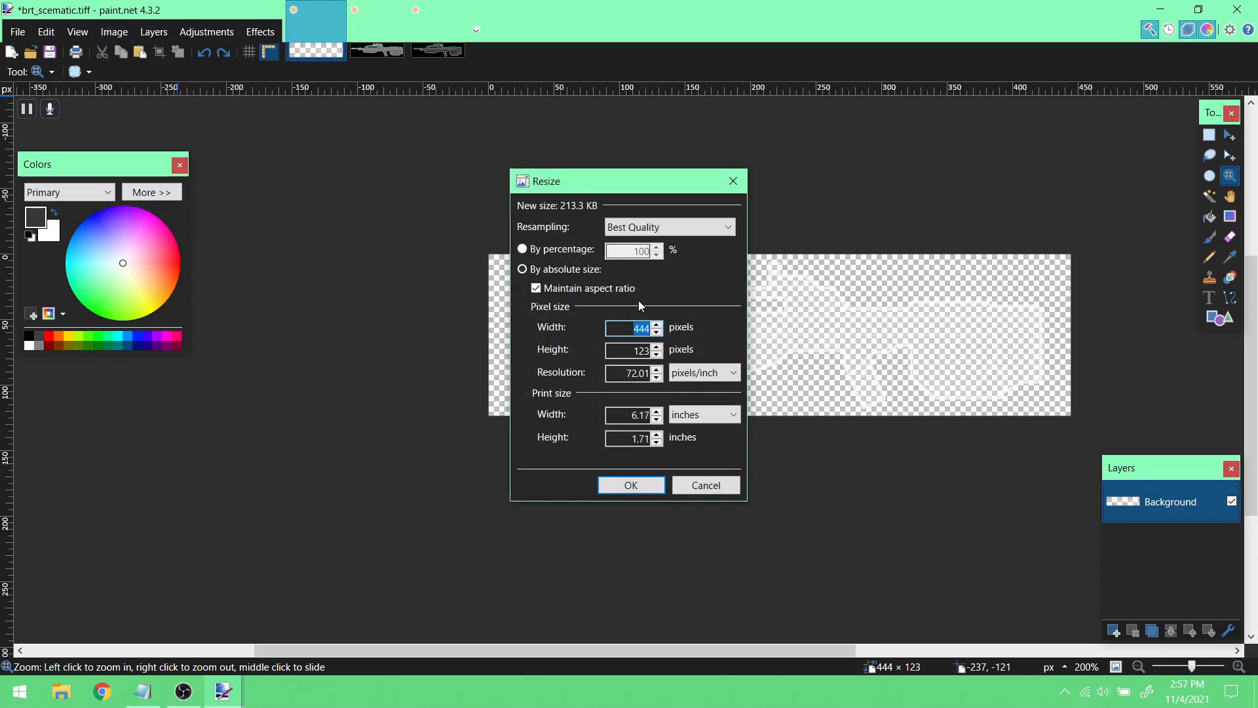
left_click(583, 252)
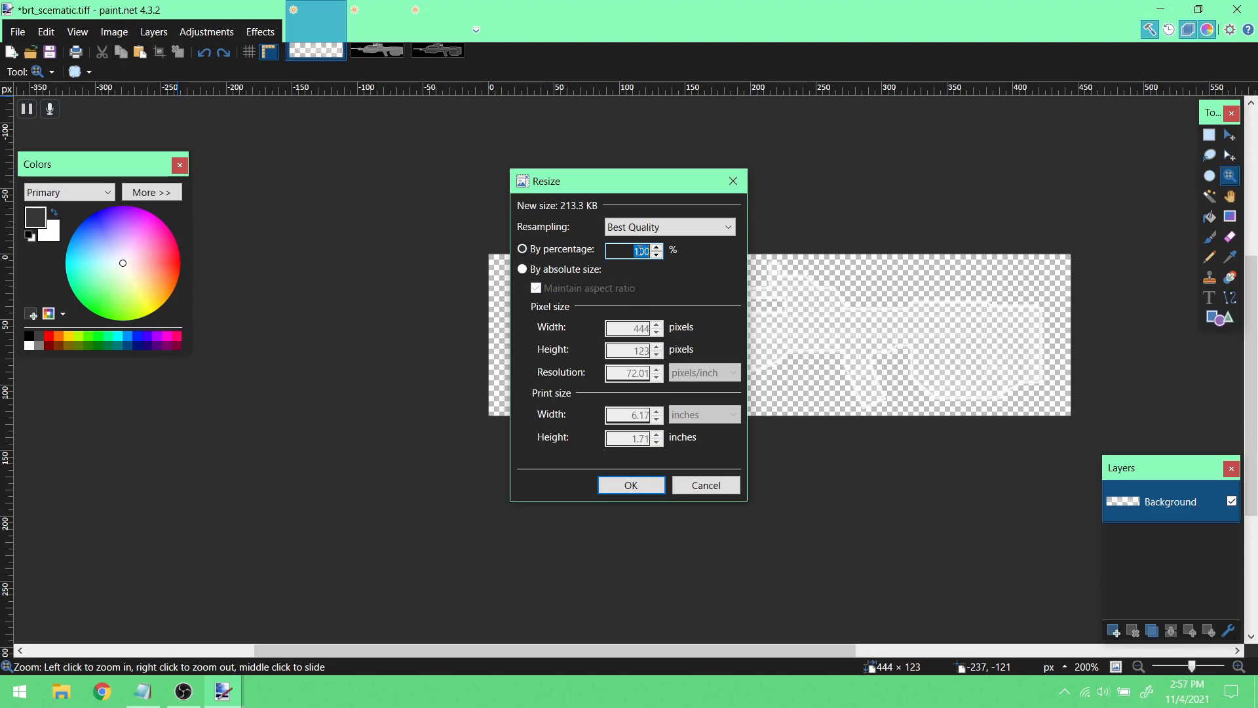
type("33")
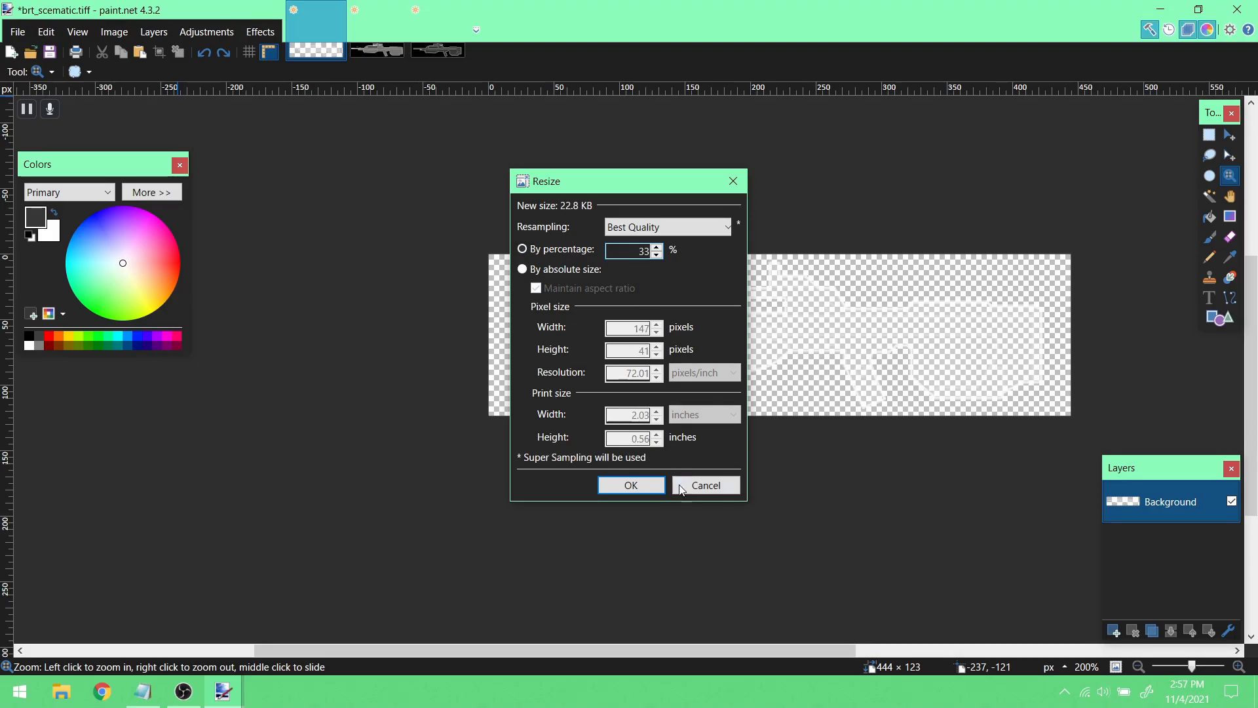
left_click(655, 488)
- Save the one-third-size schematic as brt_x1.png on the Desktop in PNG format with 32-bit depth
left_click(18, 31)
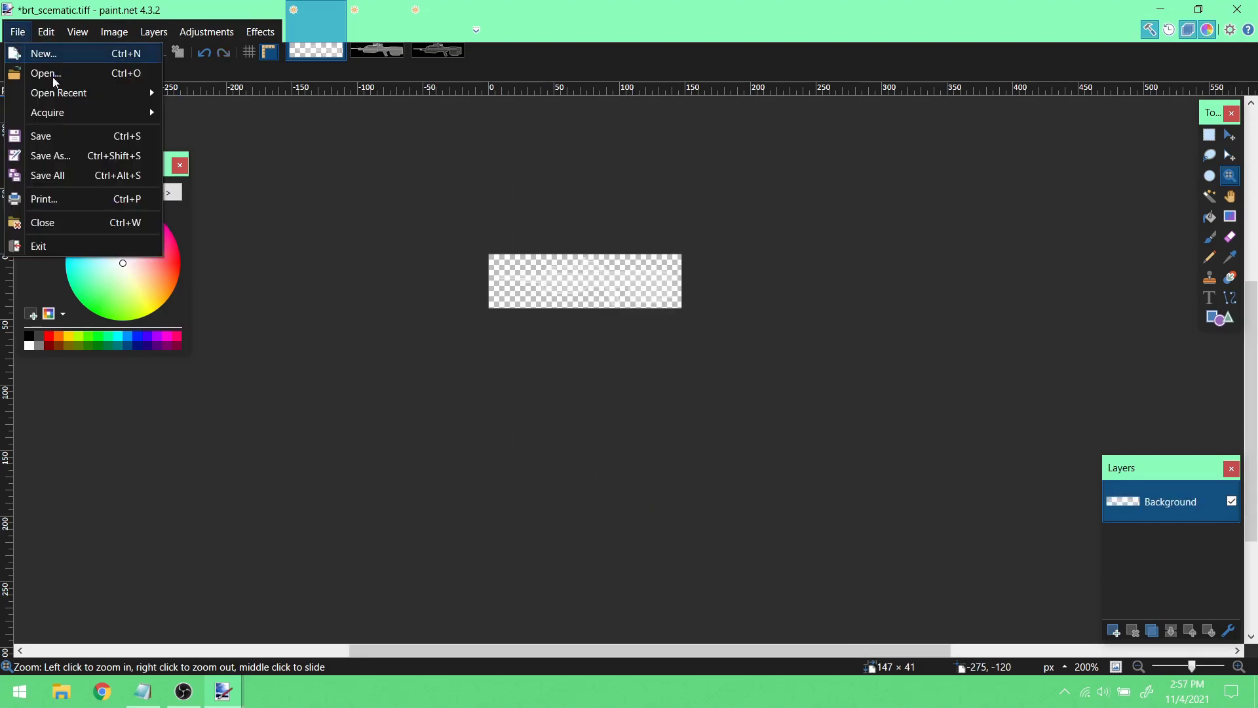
left_click(93, 156)
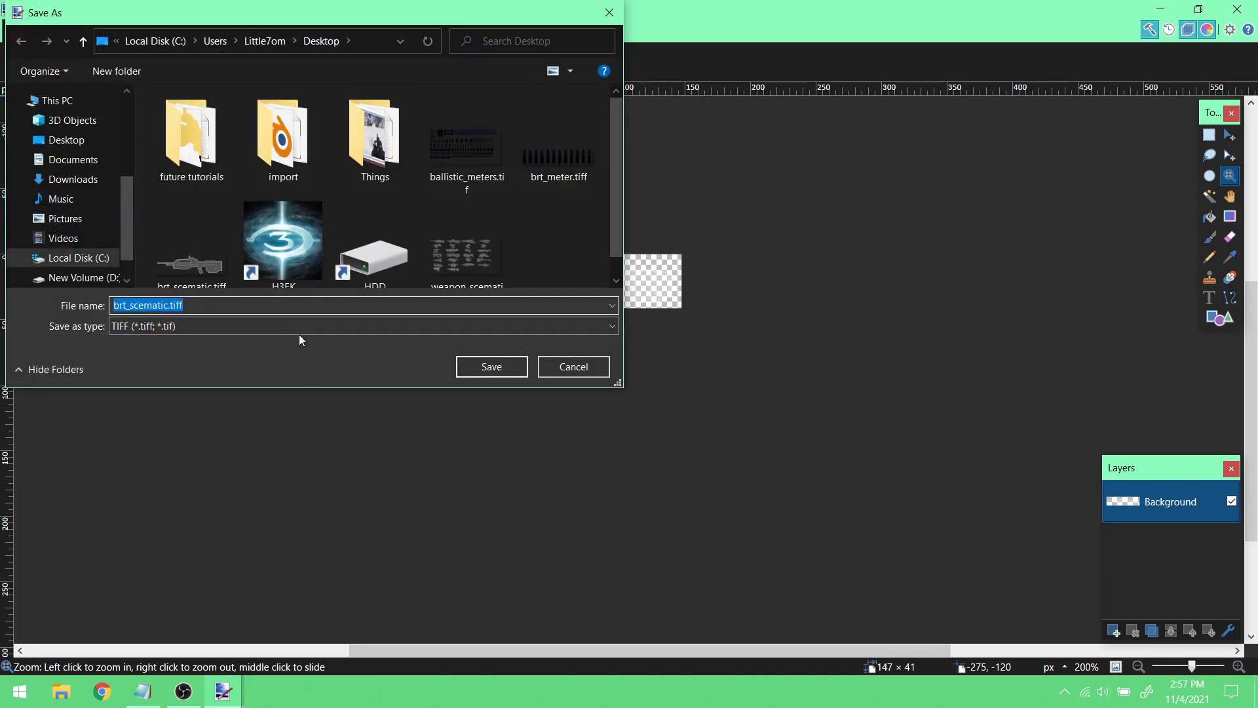
left_click(300, 328)
left_click(301, 344)
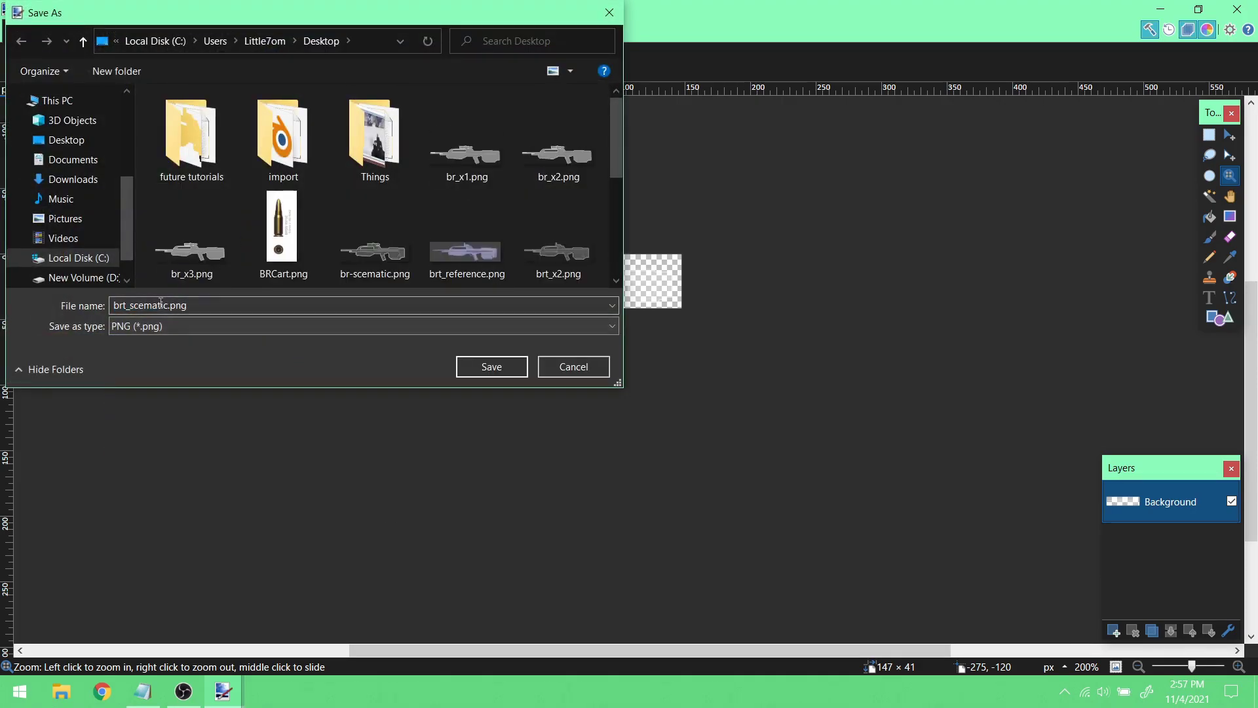
left_click(141, 310)
left_click_drag(130, 306, 161, 305)
type("x")
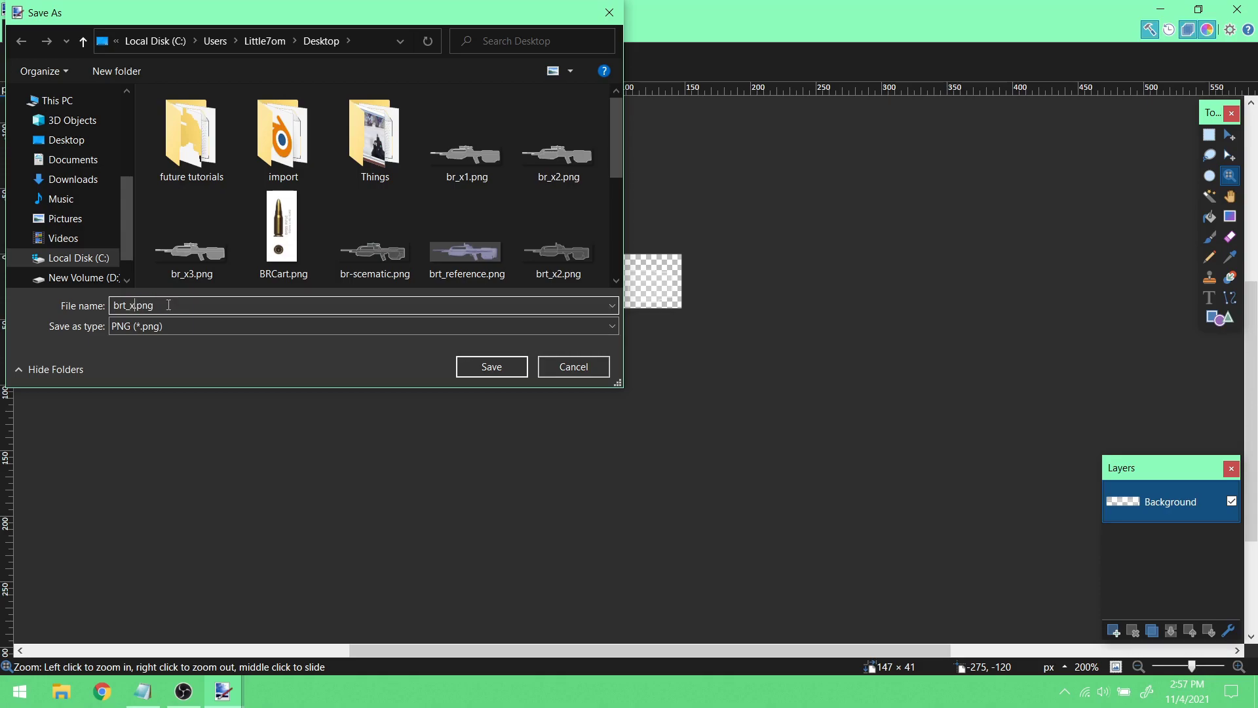
type("1")
left_click(488, 366)
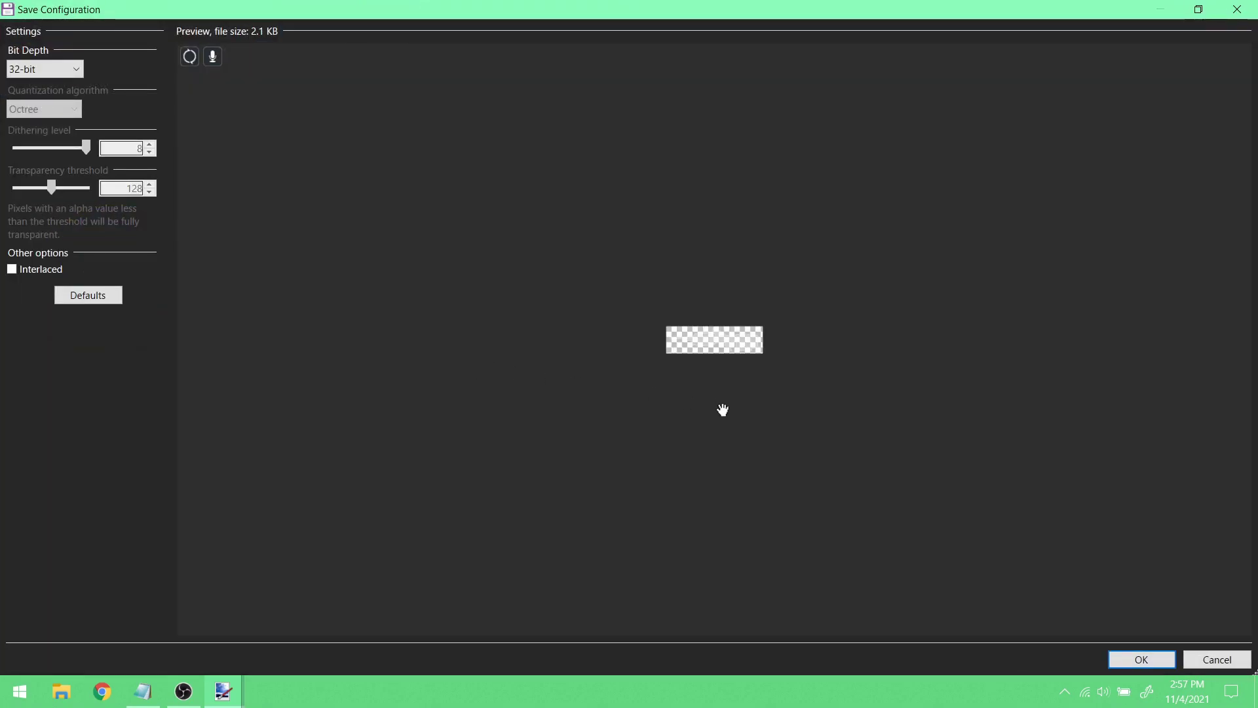
left_click(1135, 659)
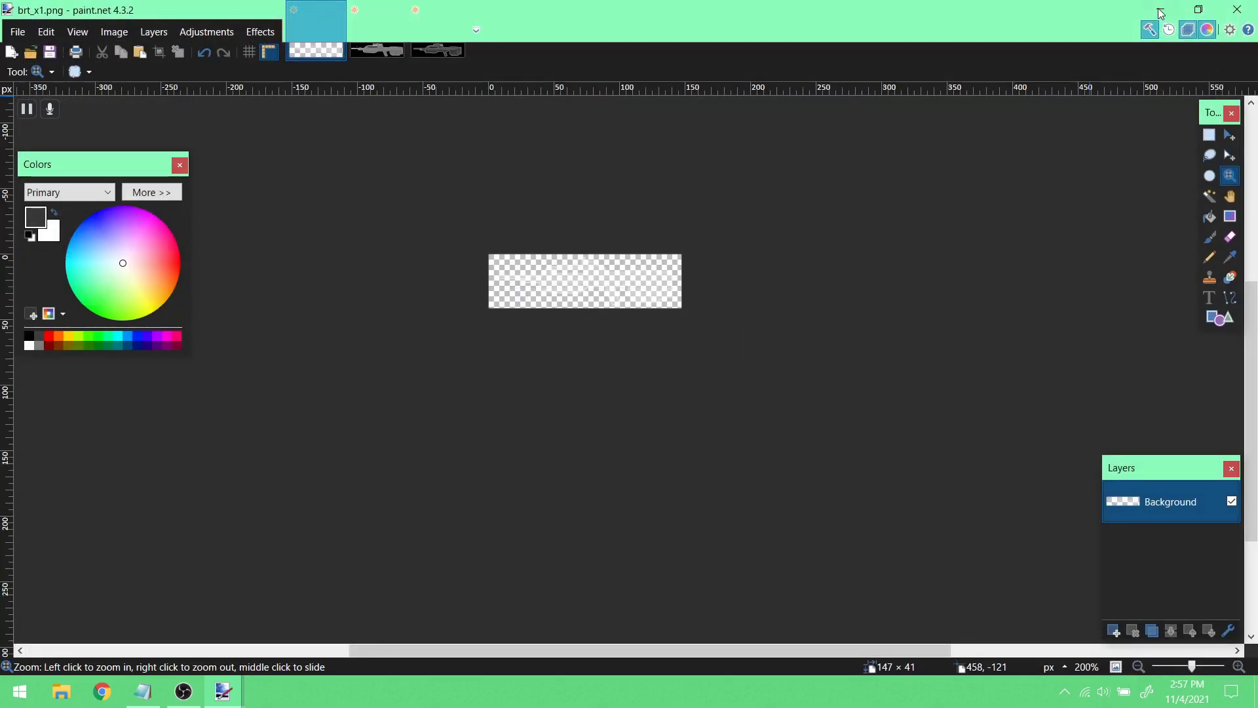
- Delete weapon_scematics.tif, br_x1.png, br_x2.png, br_x3.png, br-scematic.png, brt_reference.png and brt_x1.png.0.pdnSave from the desktop and refresh it
left_click(1161, 8)
left_click(305, 337)
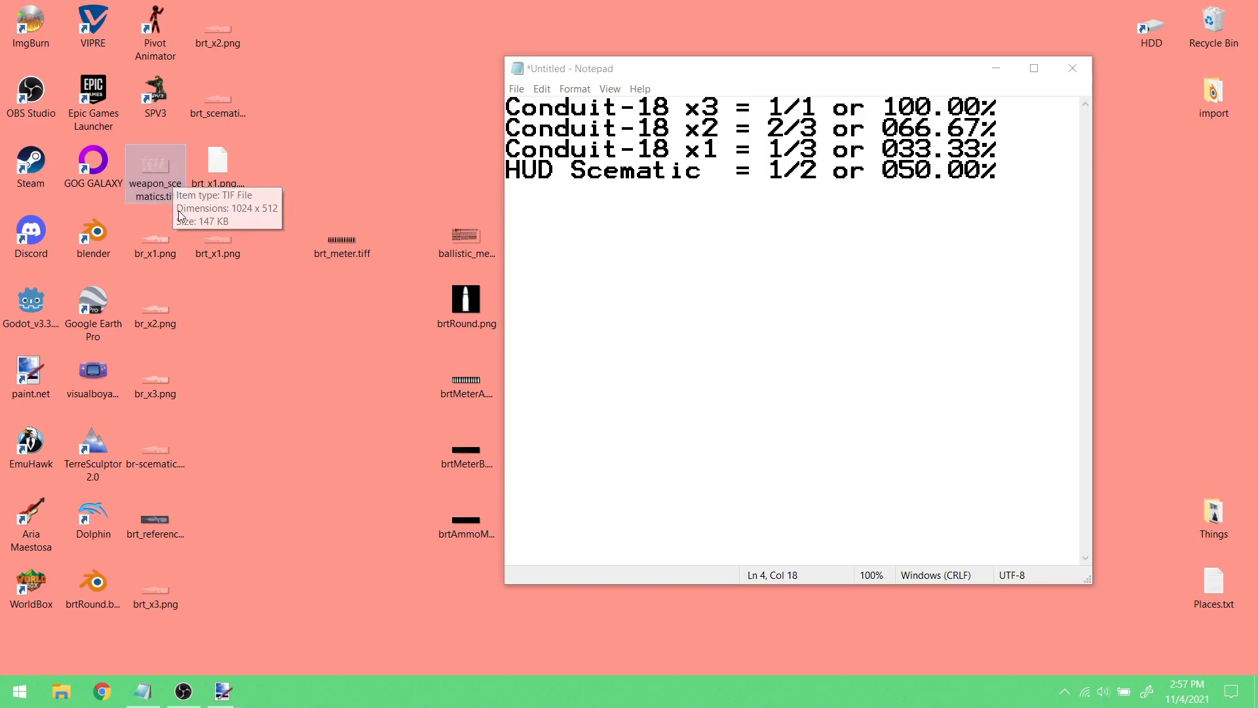
left_click(172, 533, "ctrl")
left_click(172, 457, "ctrl")
left_click(161, 379, "ctrl")
left_click(160, 294, "ctrl")
left_click(160, 242, "ctrl")
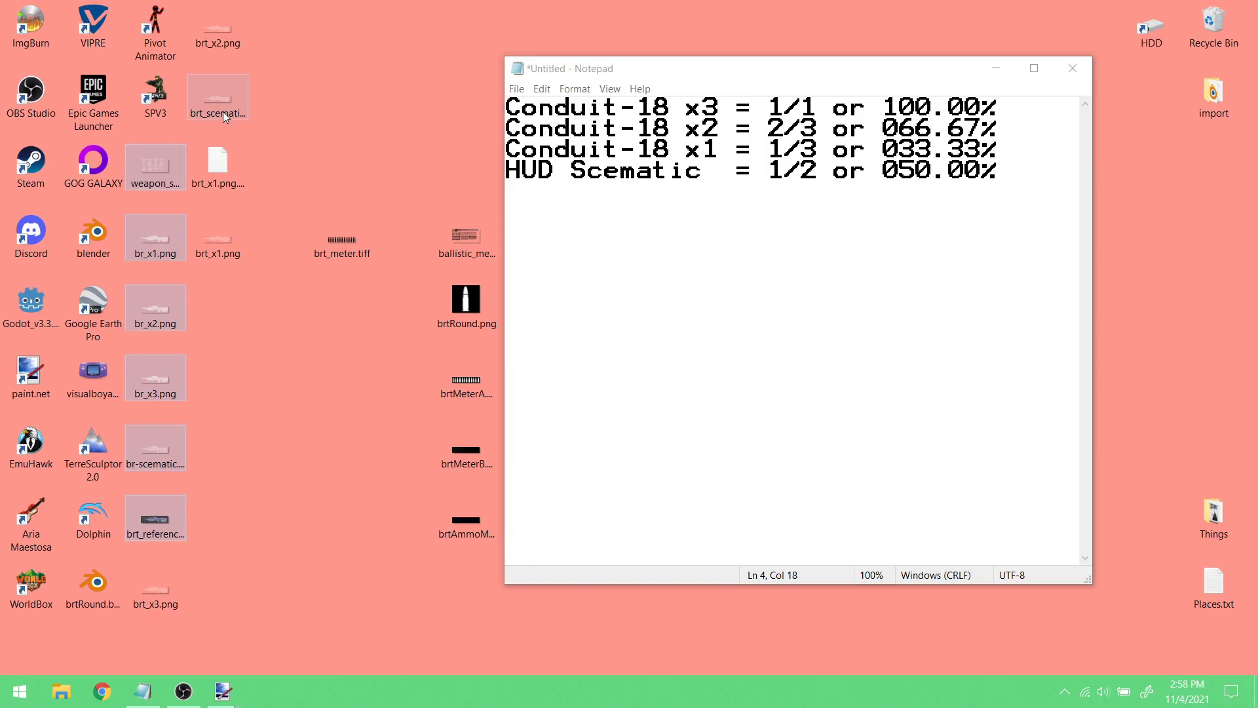
right_click(230, 181)
left_click(316, 466)
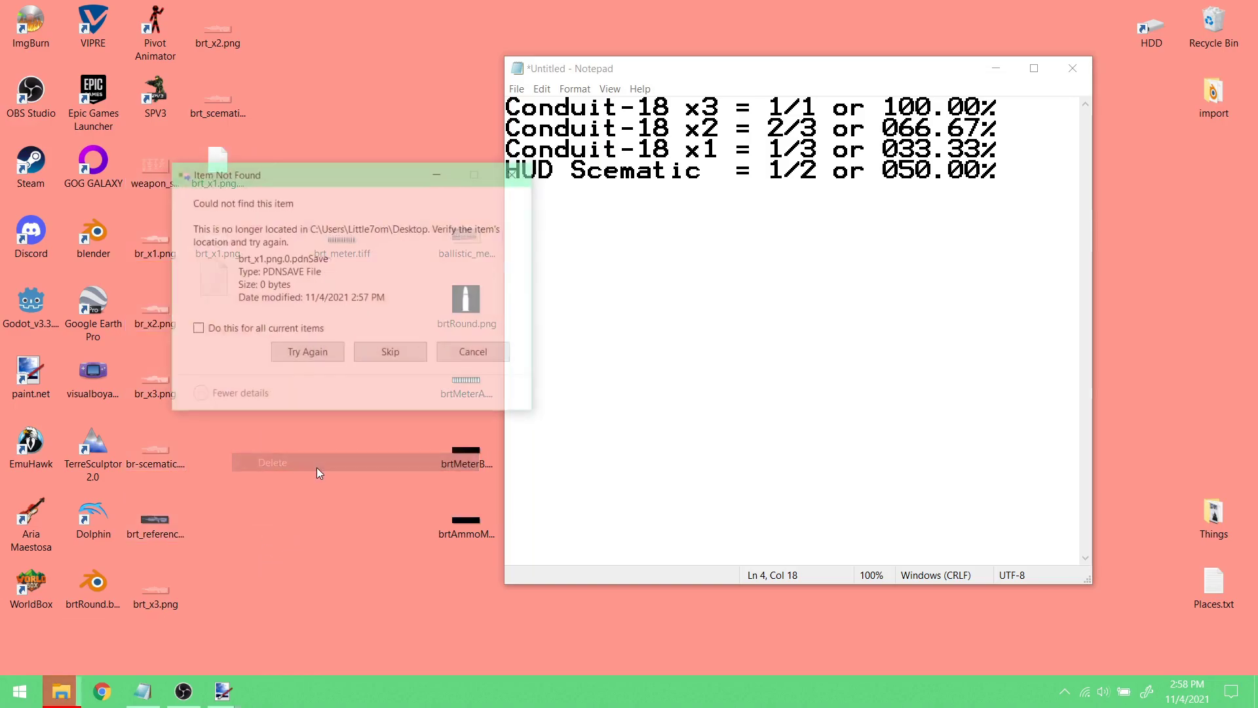
left_click(362, 359)
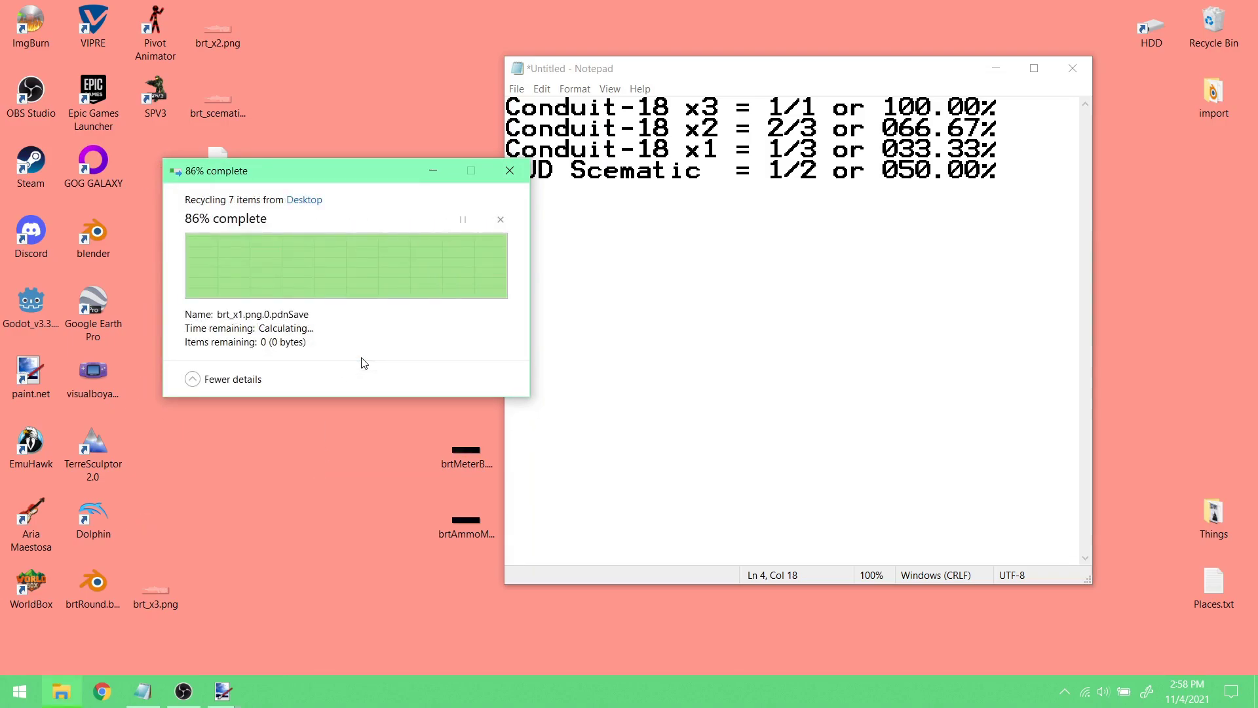
right_click(326, 144)
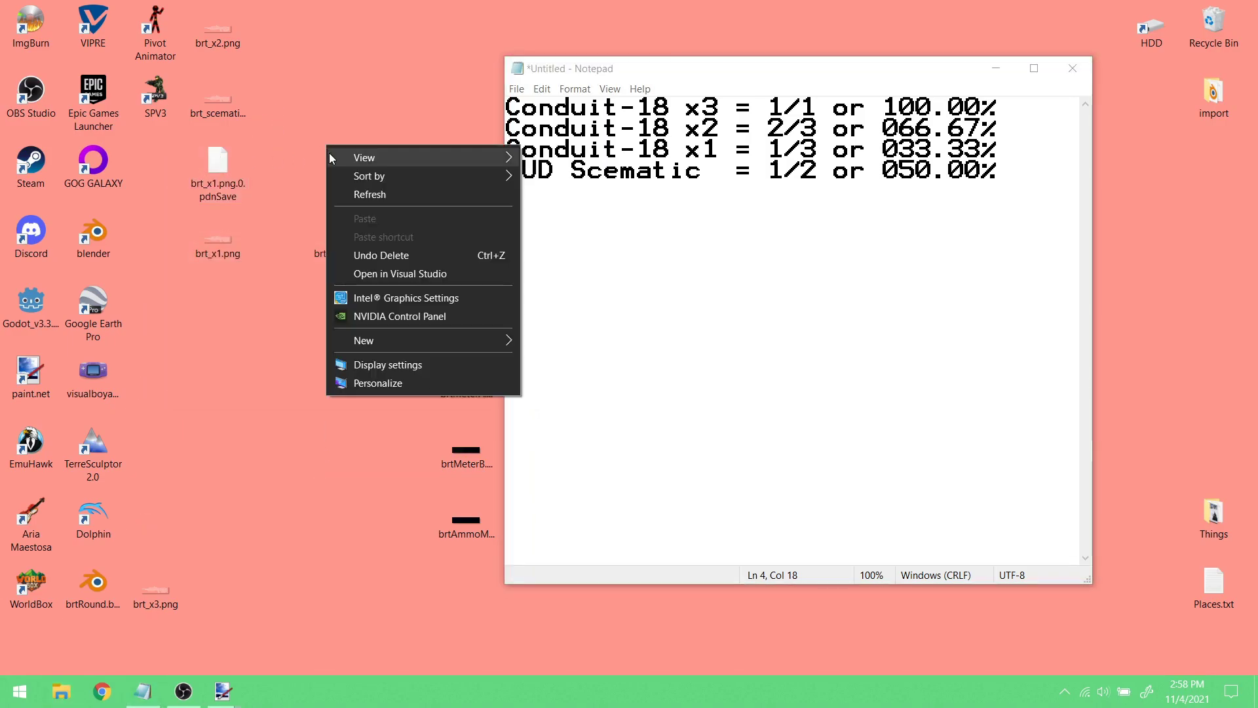
left_click(371, 195)
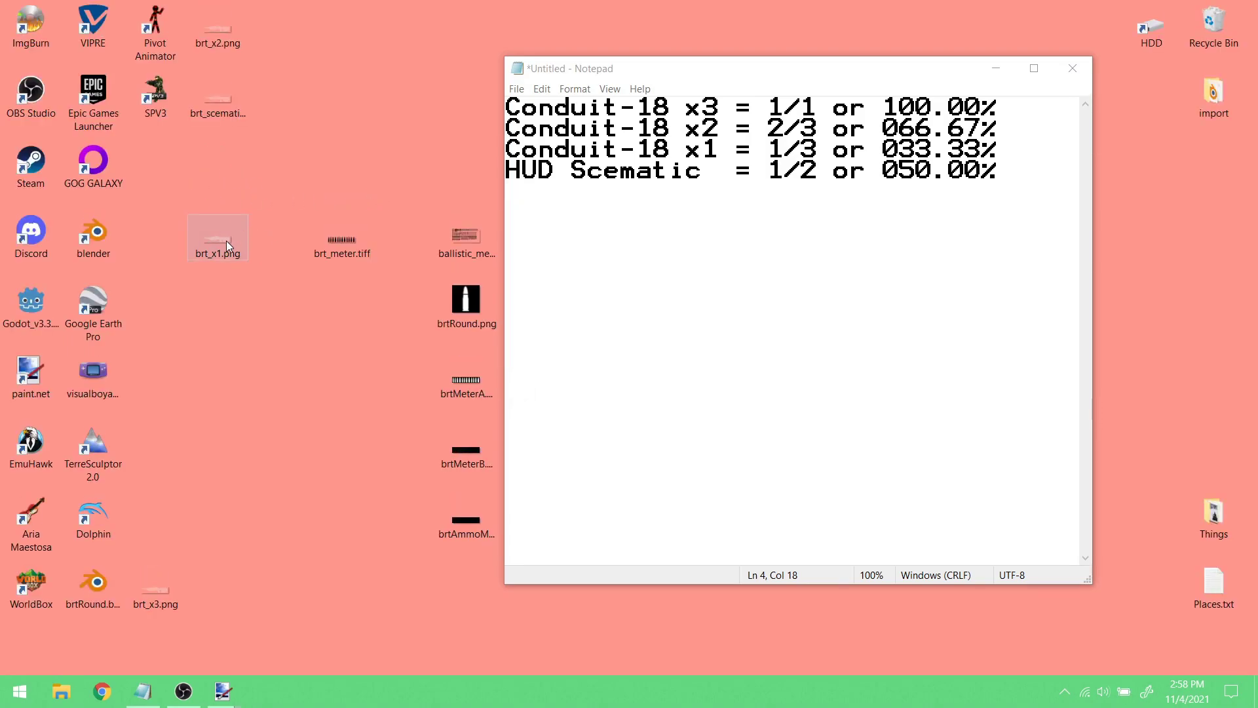
- Line up the brt_x3, brt_x2 and brt_scematic files in one desktop column above brt_x1.png
left_click_drag(220, 103, 222, 166)
left_click_drag(221, 36, 222, 102)
left_click_drag(161, 596, 219, 33)
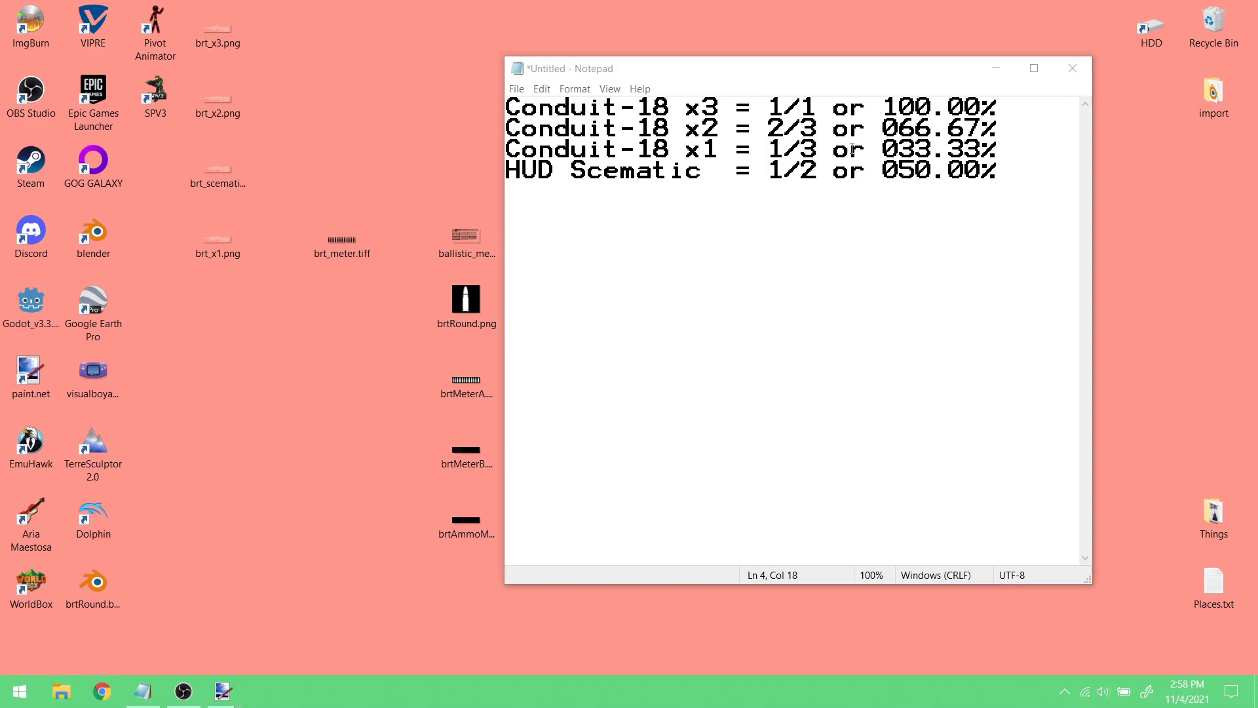
- Highlight the four lines of the scale list in Notepad and close the untitled note
left_click_drag(602, 150, 607, 125)
left_click_drag(505, 106, 998, 184)
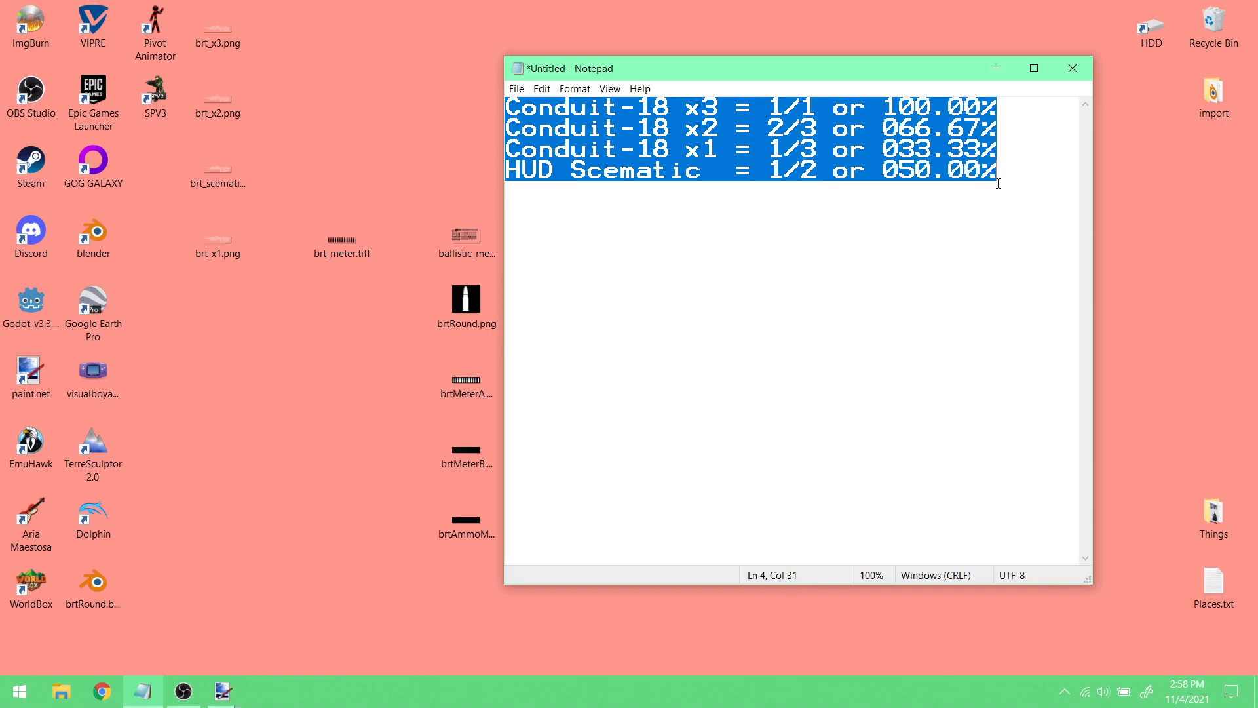
left_click(1073, 68)
left_click(658, 348)
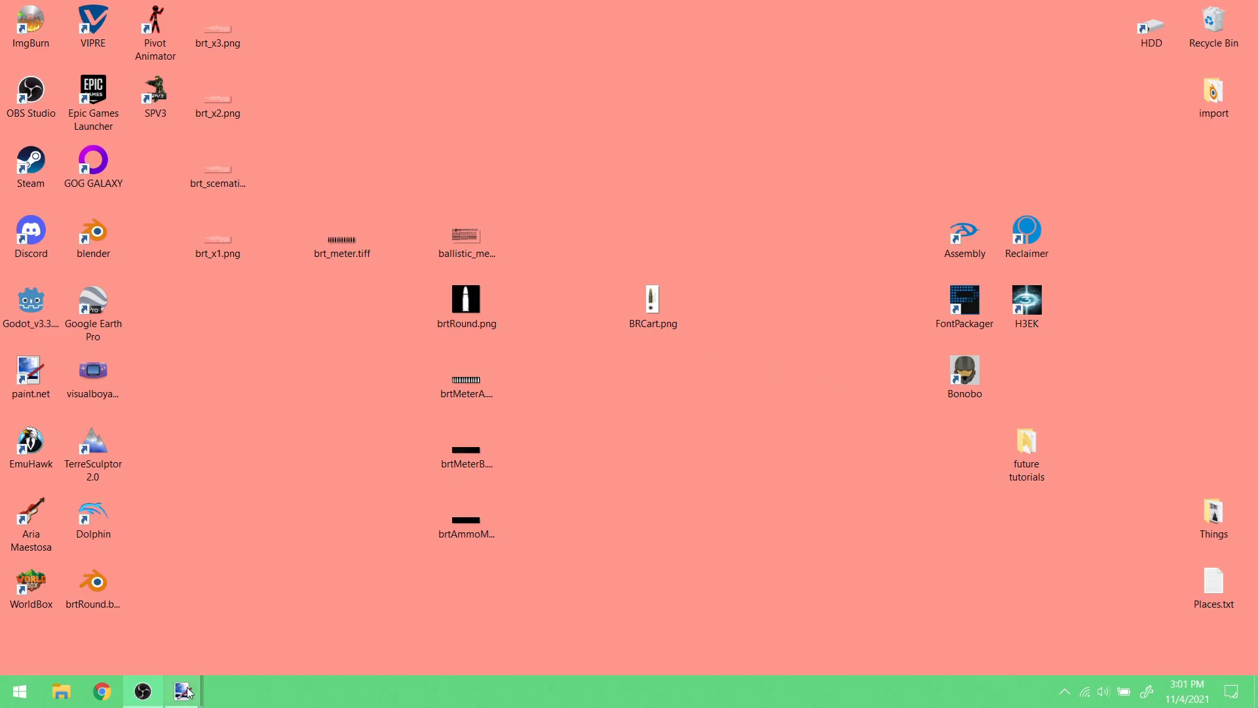
- Switch to paint.net and bring up the open br_x3.png image
mouse_move(182, 692)
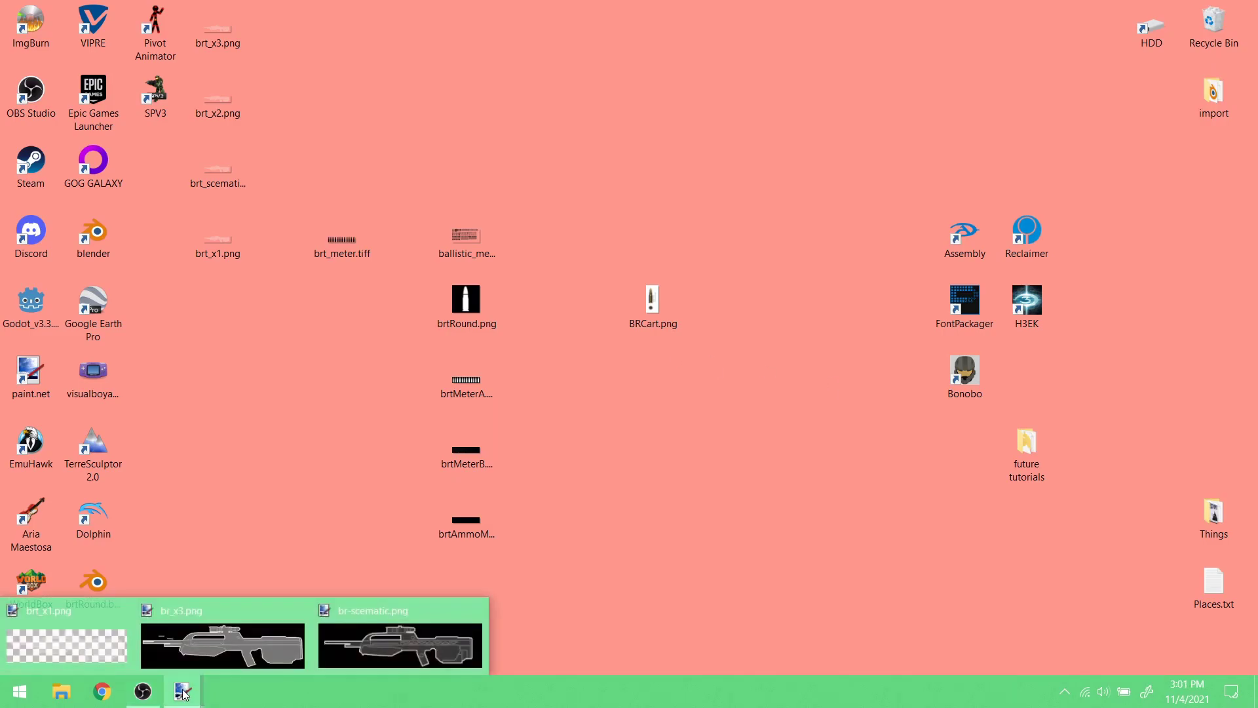
left_click(262, 614)
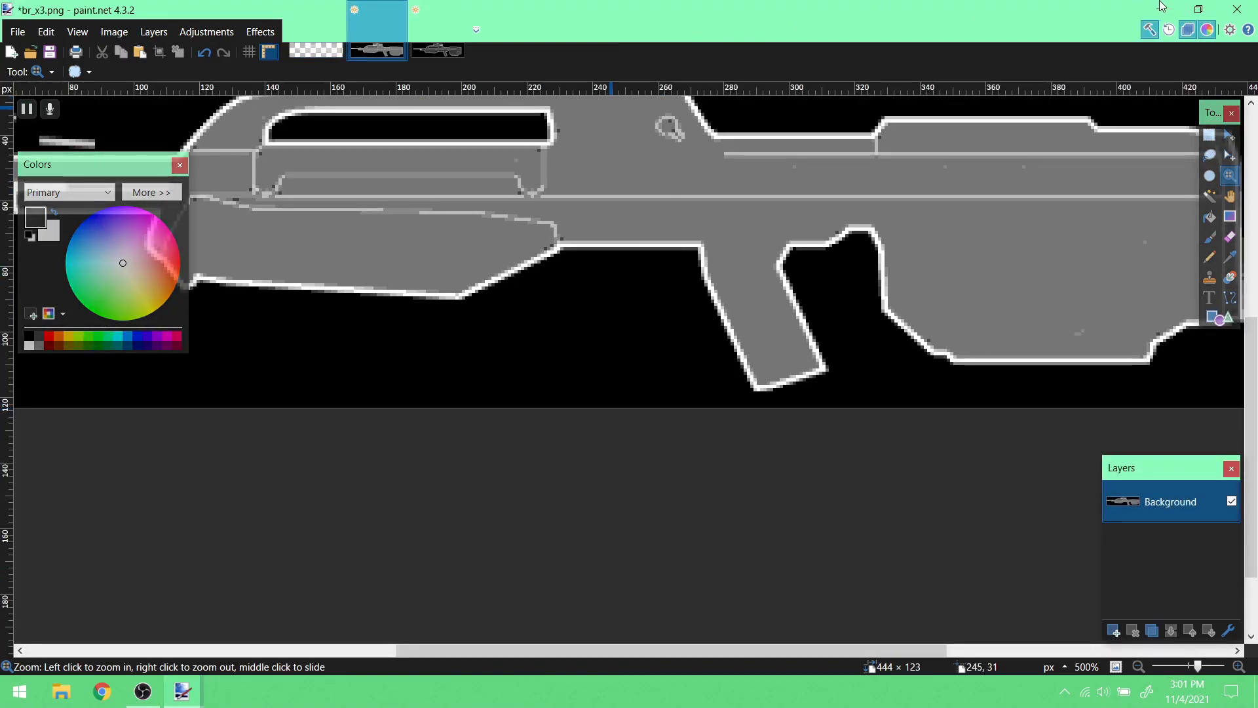
- Check the other open images and undo the resize, flattening and removal of the black background layer in brt_x1.png
left_click(301, 43)
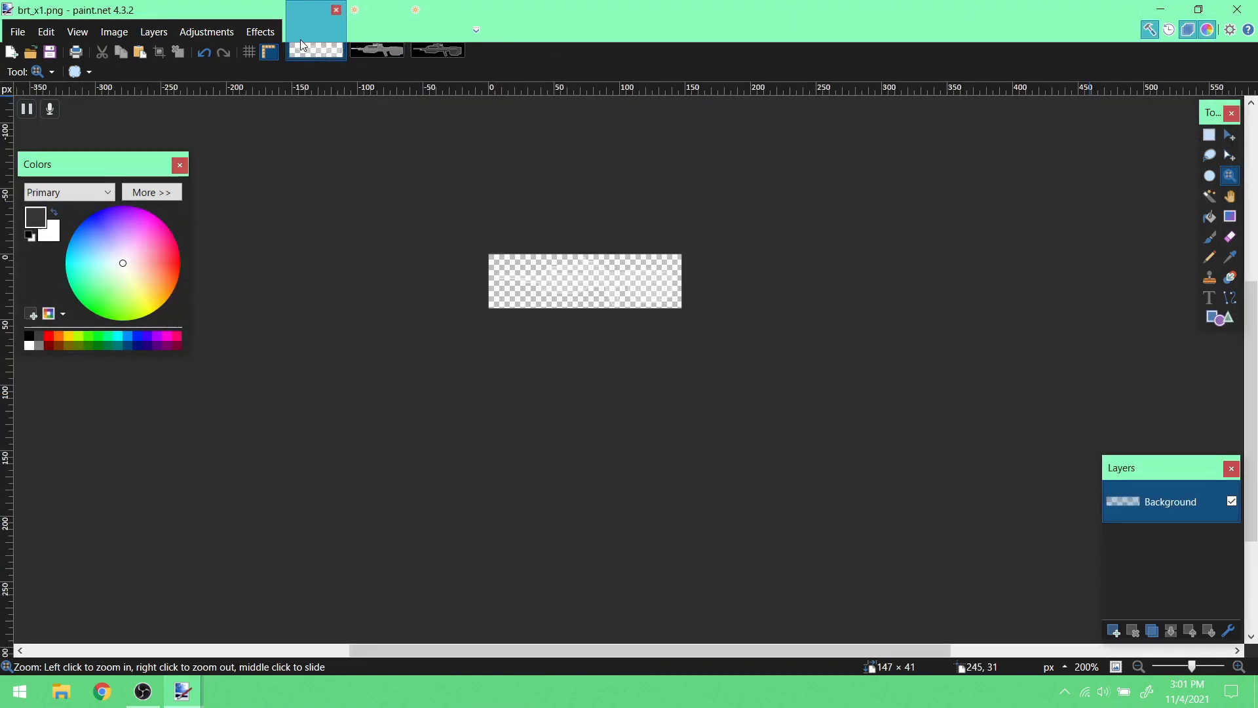
left_click(438, 47)
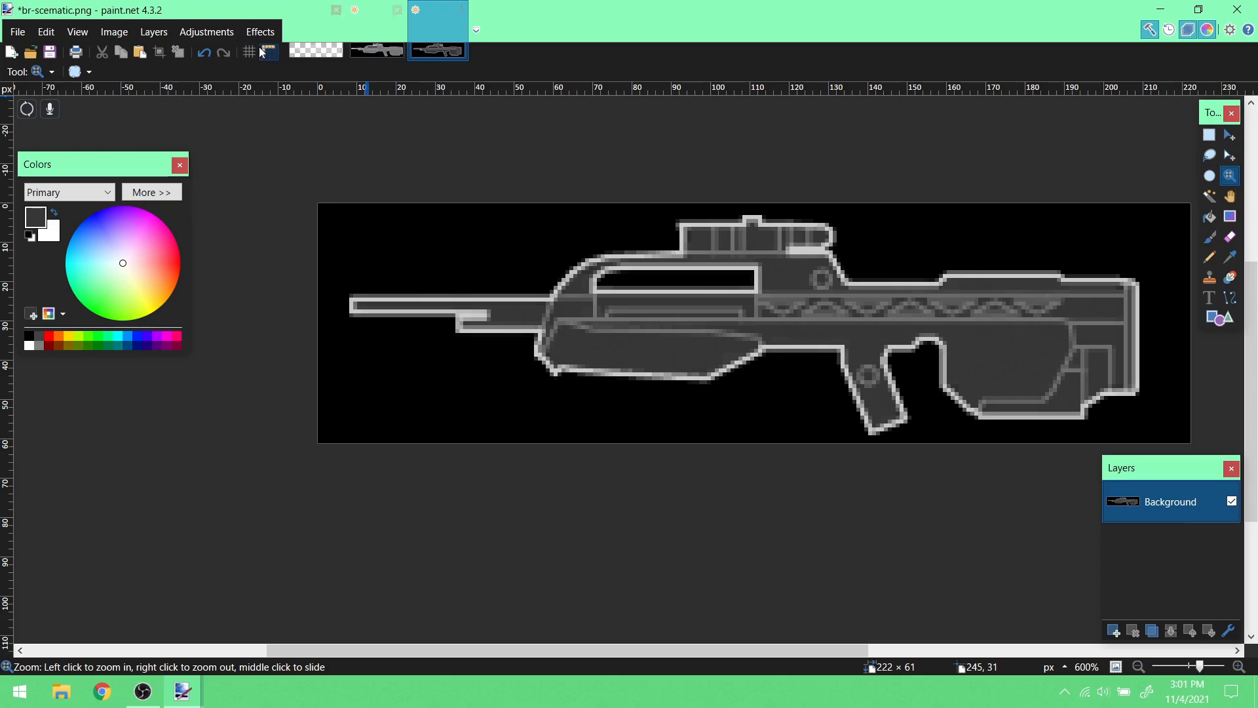
left_click(323, 48)
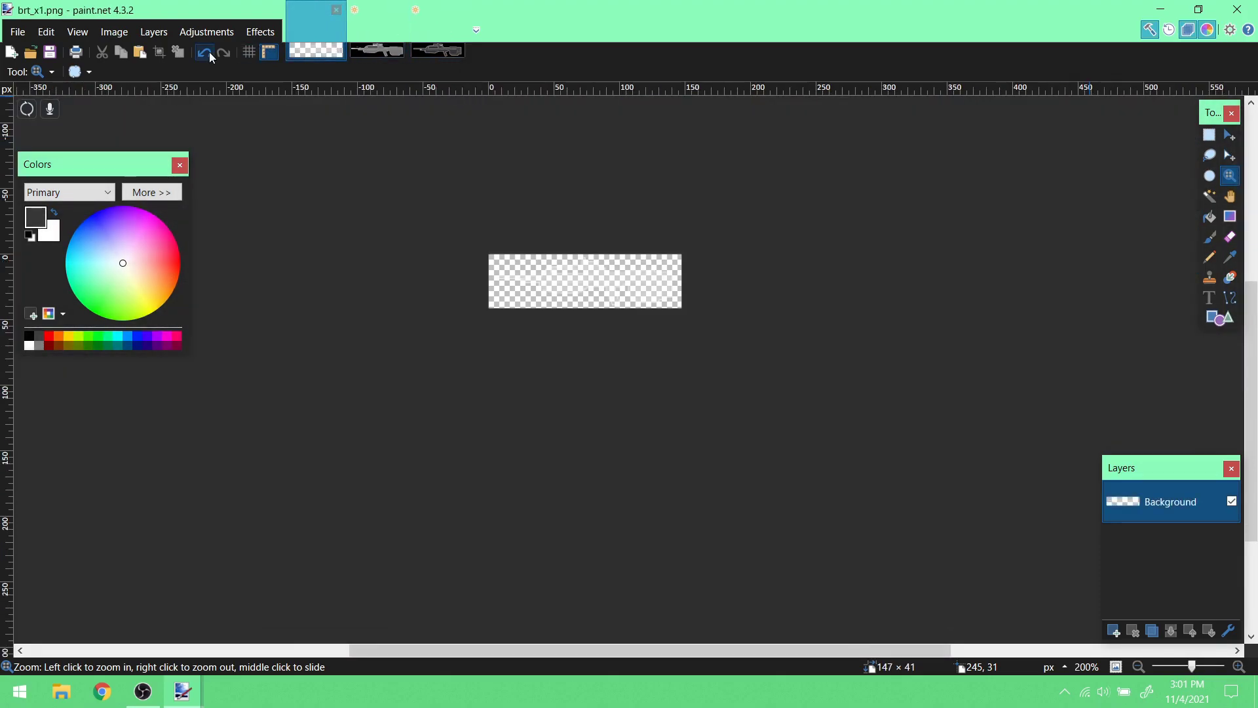
left_click(208, 53)
left_click(209, 54)
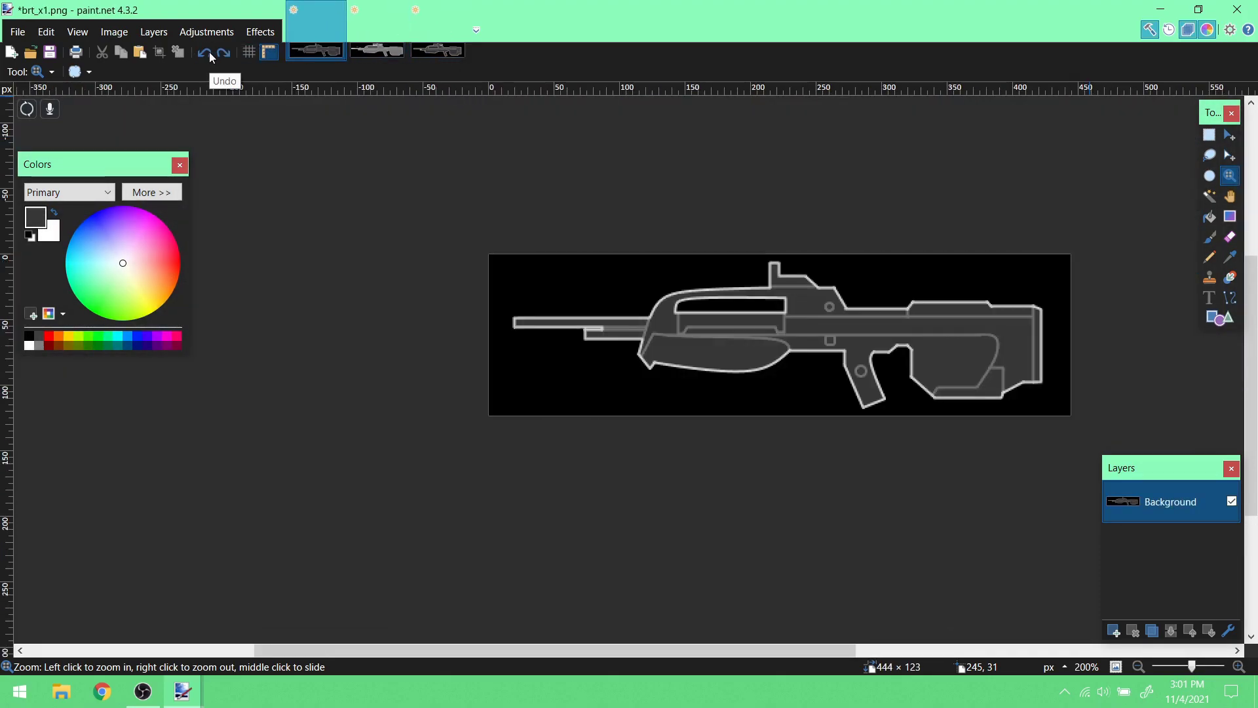
left_click(210, 55)
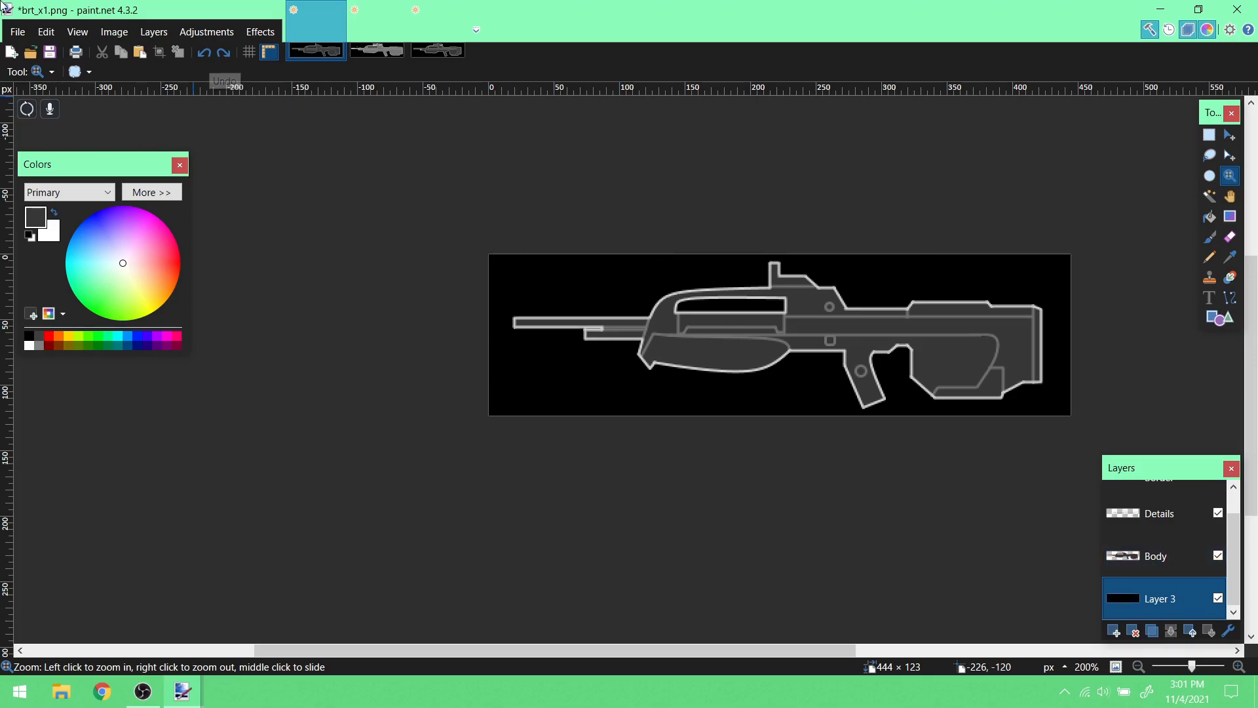
- Close paint.net and discard the unsaved changes in the open images
left_click(18, 32)
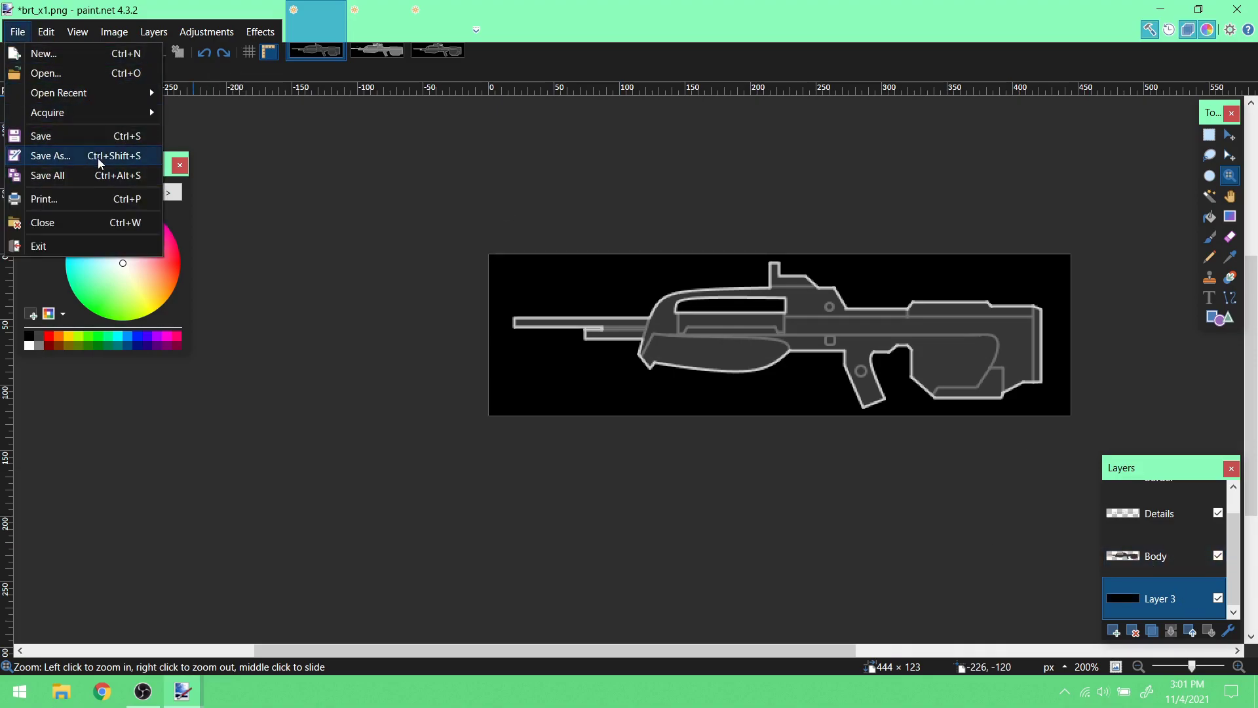
mouse_move(124, 34)
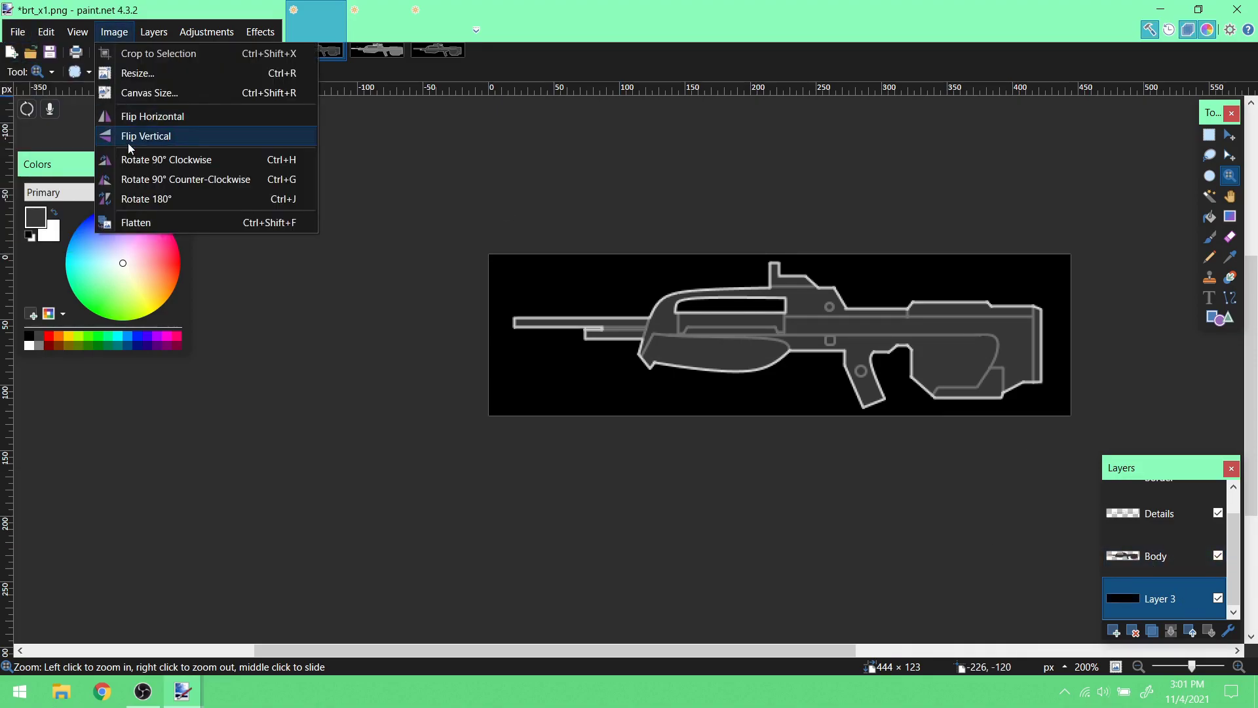
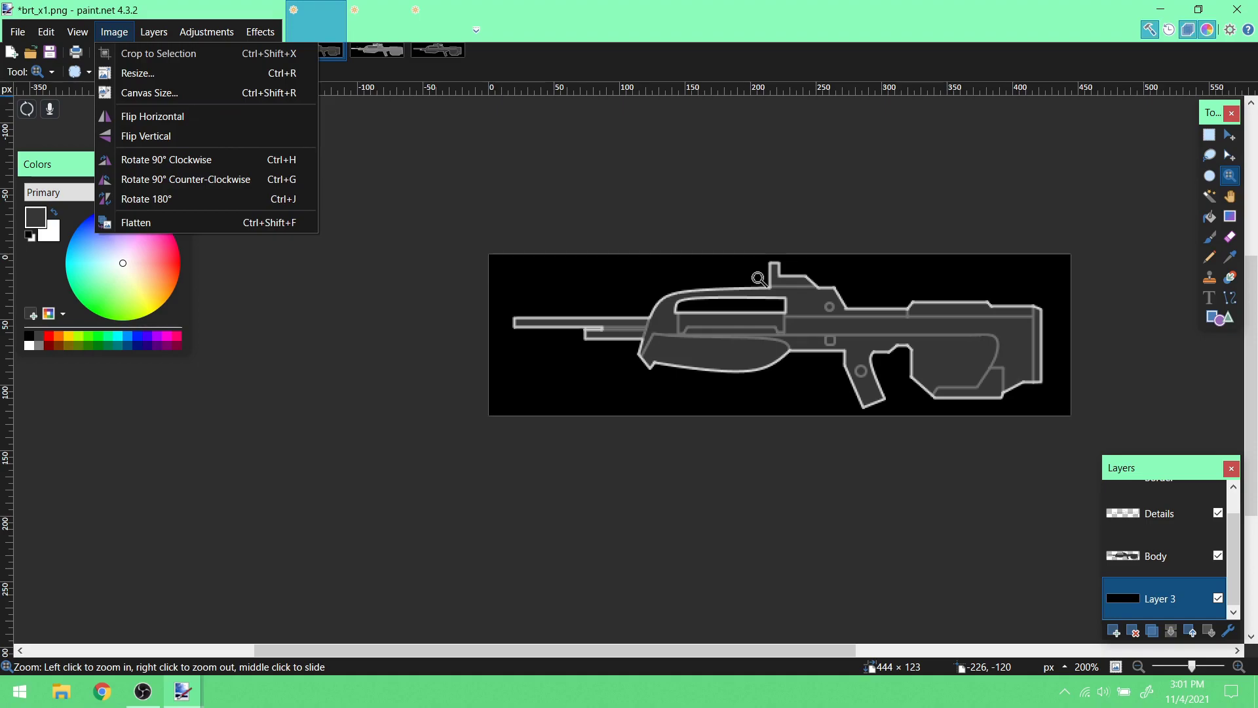
left_click(1237, 10)
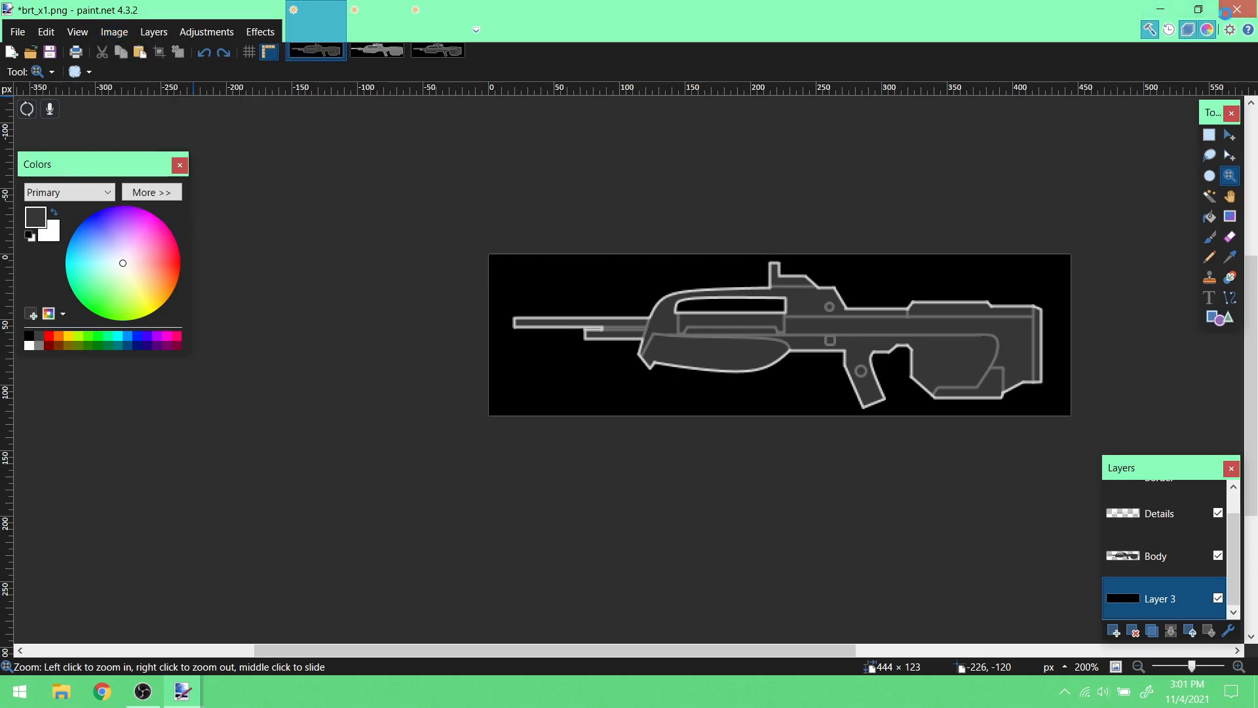
left_click(620, 418)
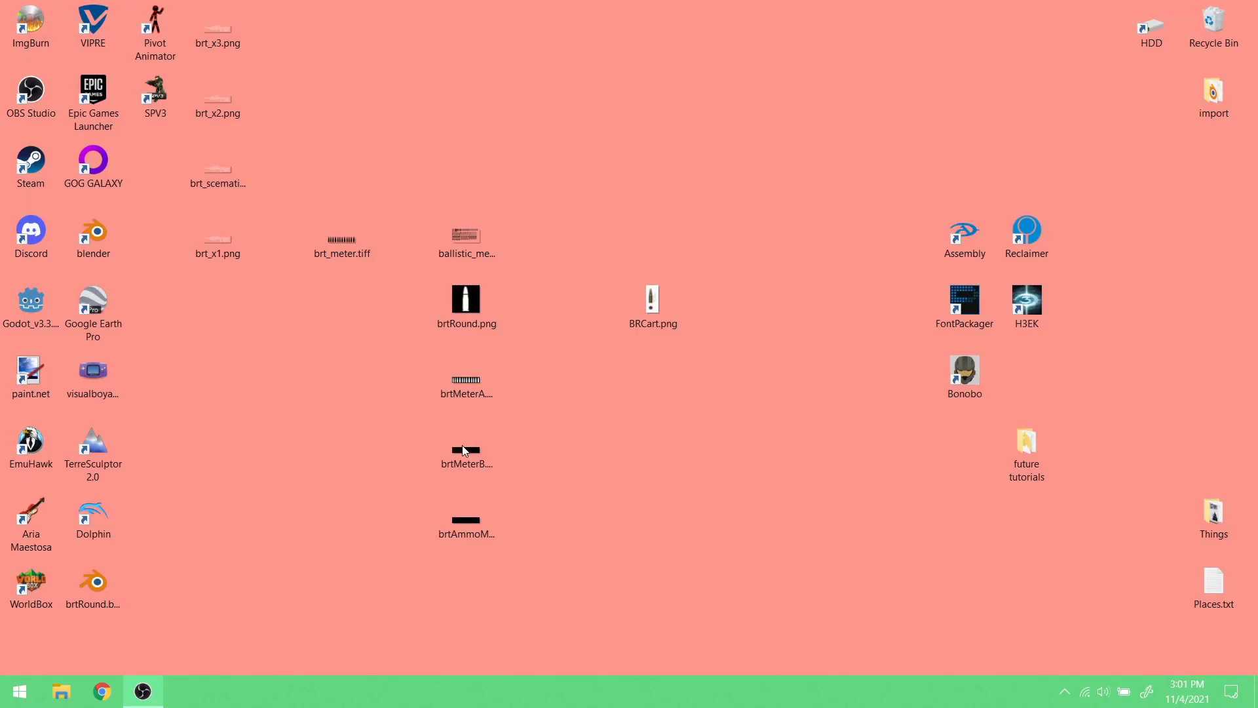
- Move brt_meter.tiff directly above ballistic_meters.tif on the desktop and select brt_scematic.tiff
left_click_drag(359, 256, 484, 190)
left_click(485, 242)
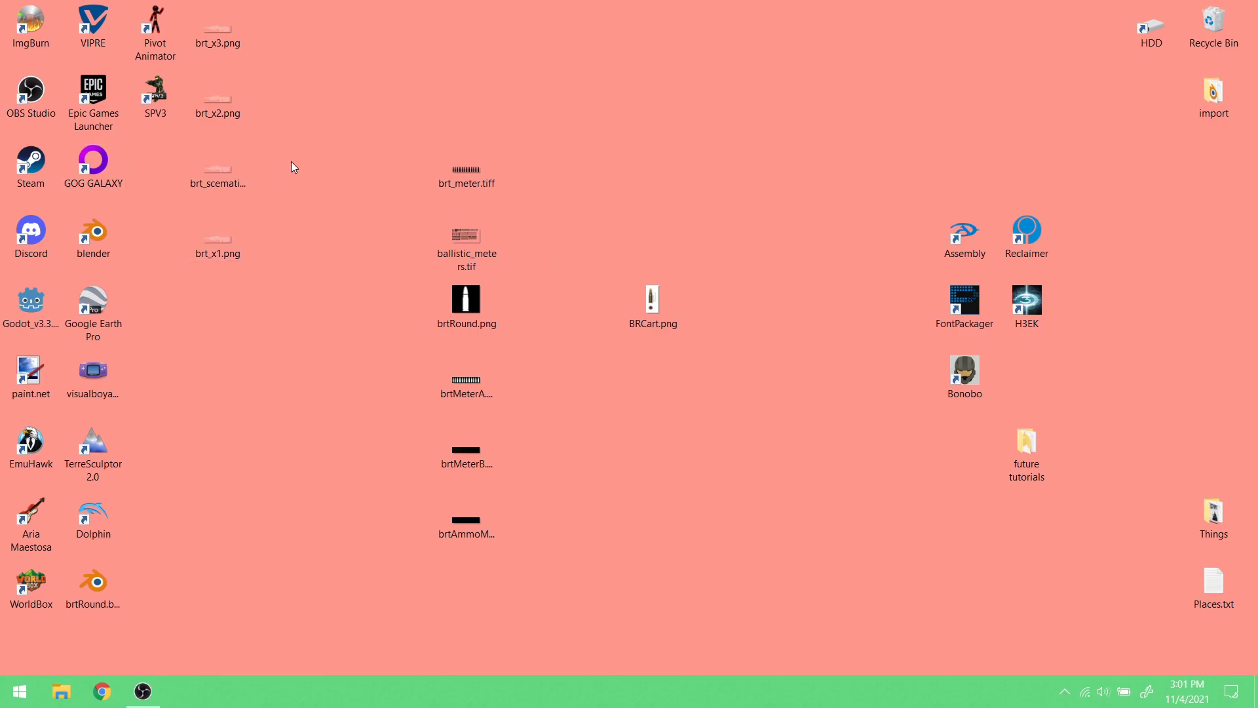
left_click(226, 178)
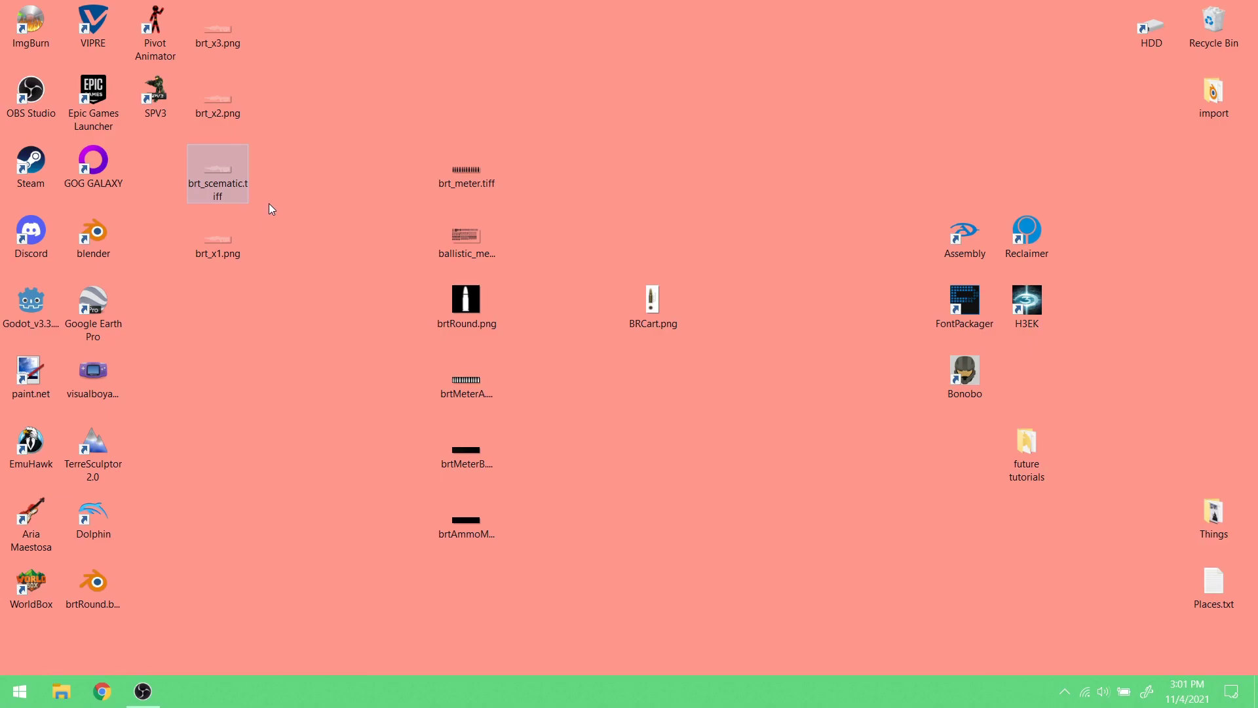
left_click_drag(238, 186, 273, 186)
- Open the H3EK folder from the desktop and go to data\giraffics\ui\chud\bitmaps
double_click(1026, 295)
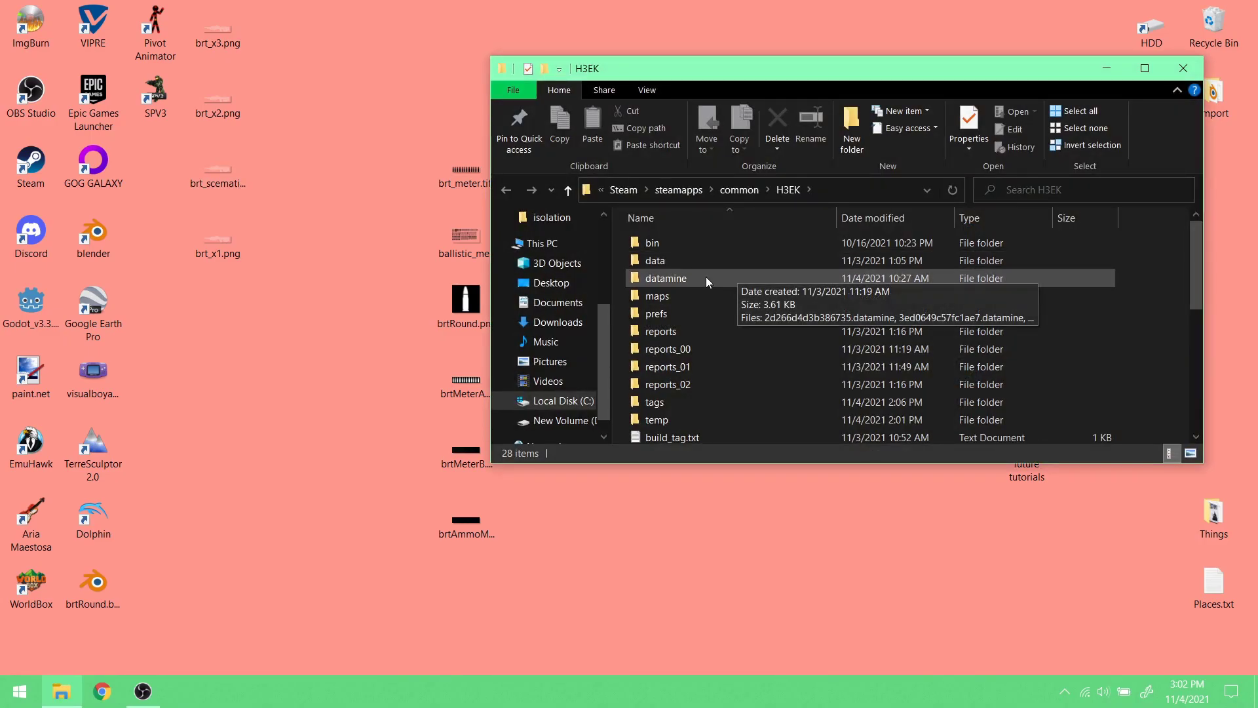
double_click(674, 259)
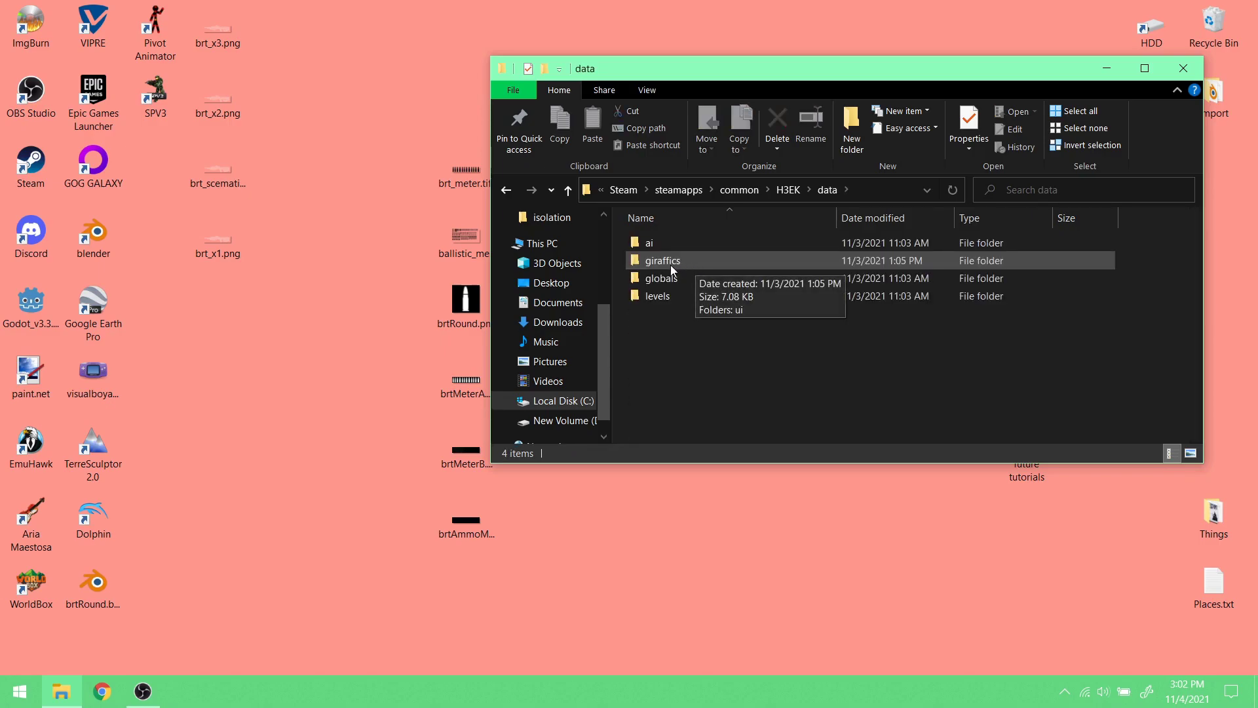
double_click(663, 264)
double_click(667, 245)
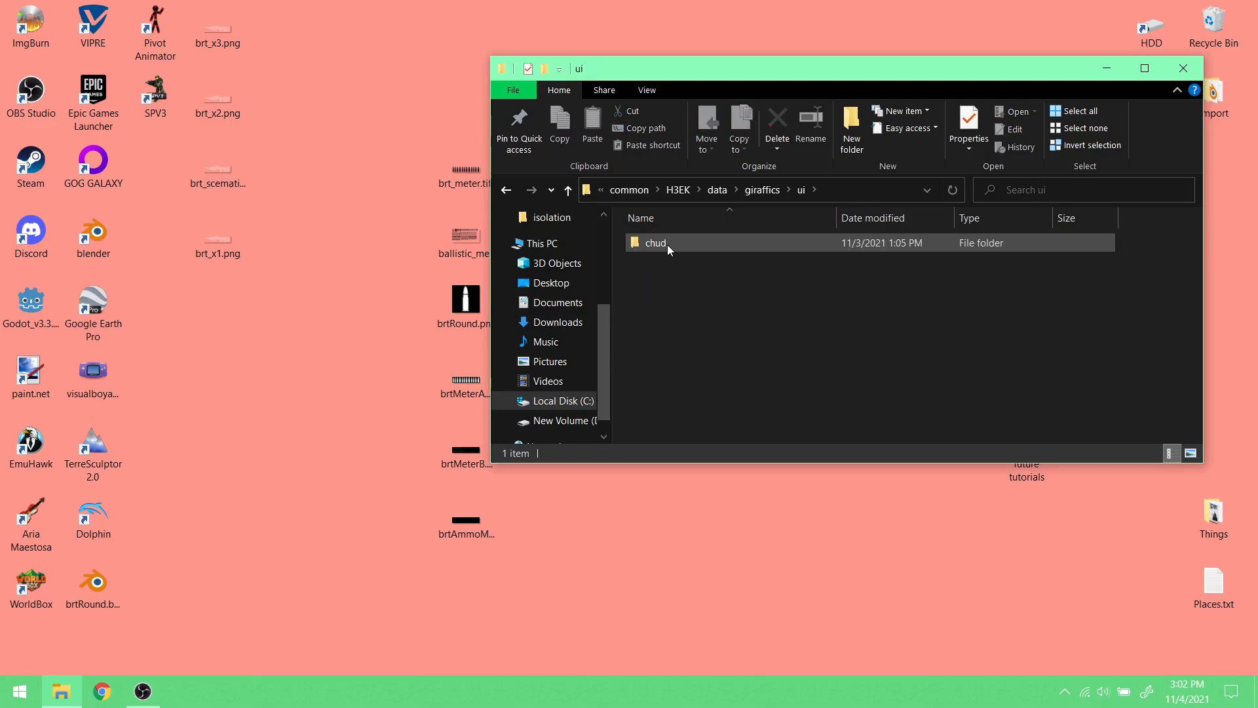
double_click(667, 245)
left_click(667, 245)
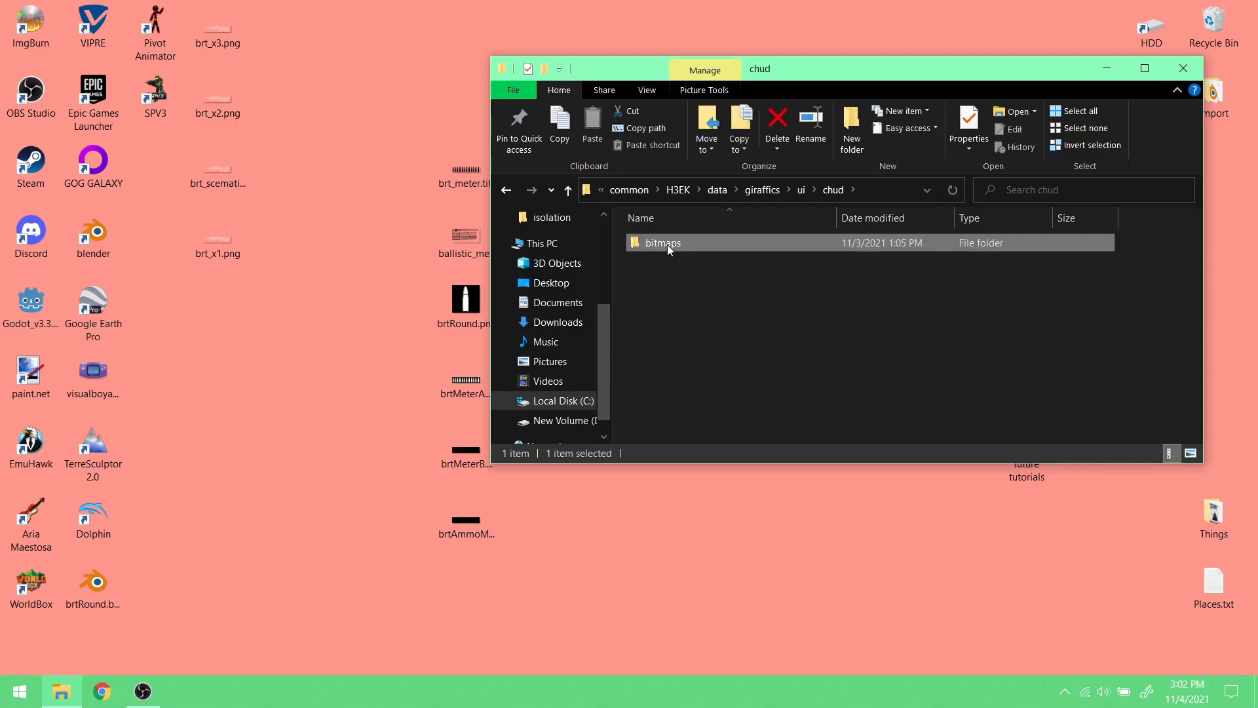
double_click(668, 245)
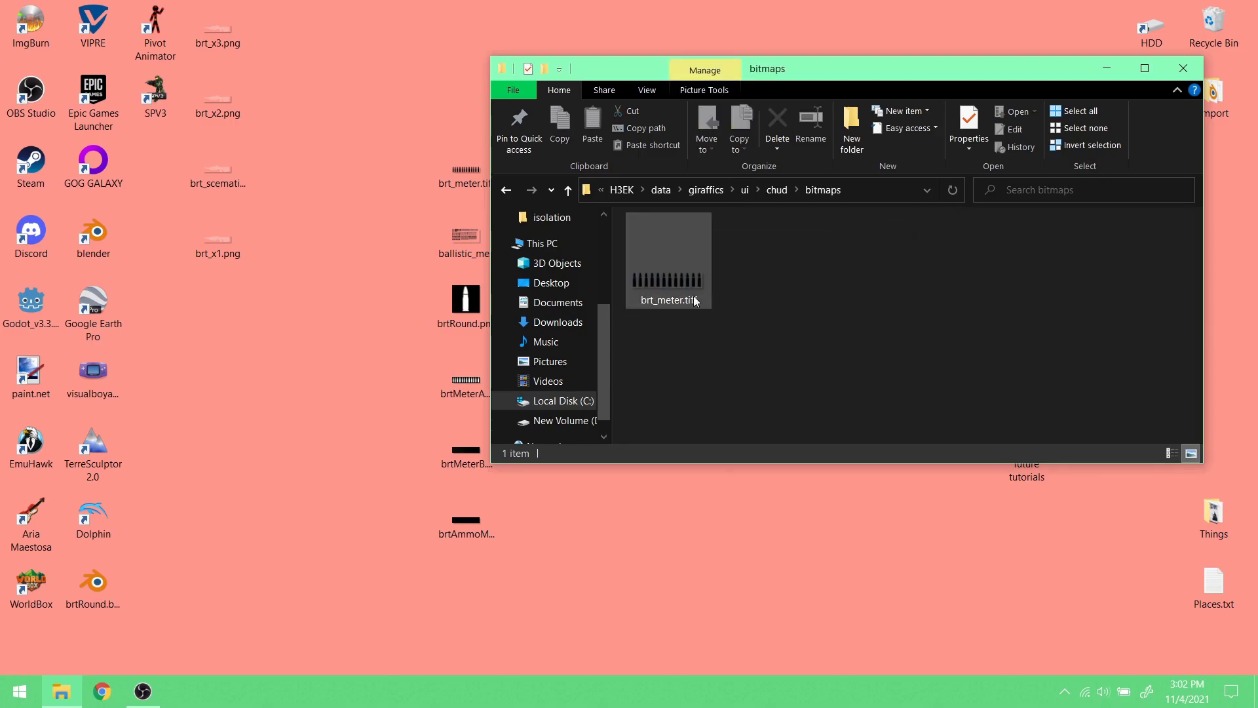
- Move brt_scematic.tiff from the desktop into the bitmaps folder beside brt_meter.tiff
left_click(220, 177)
left_click_drag(214, 167, 800, 305)
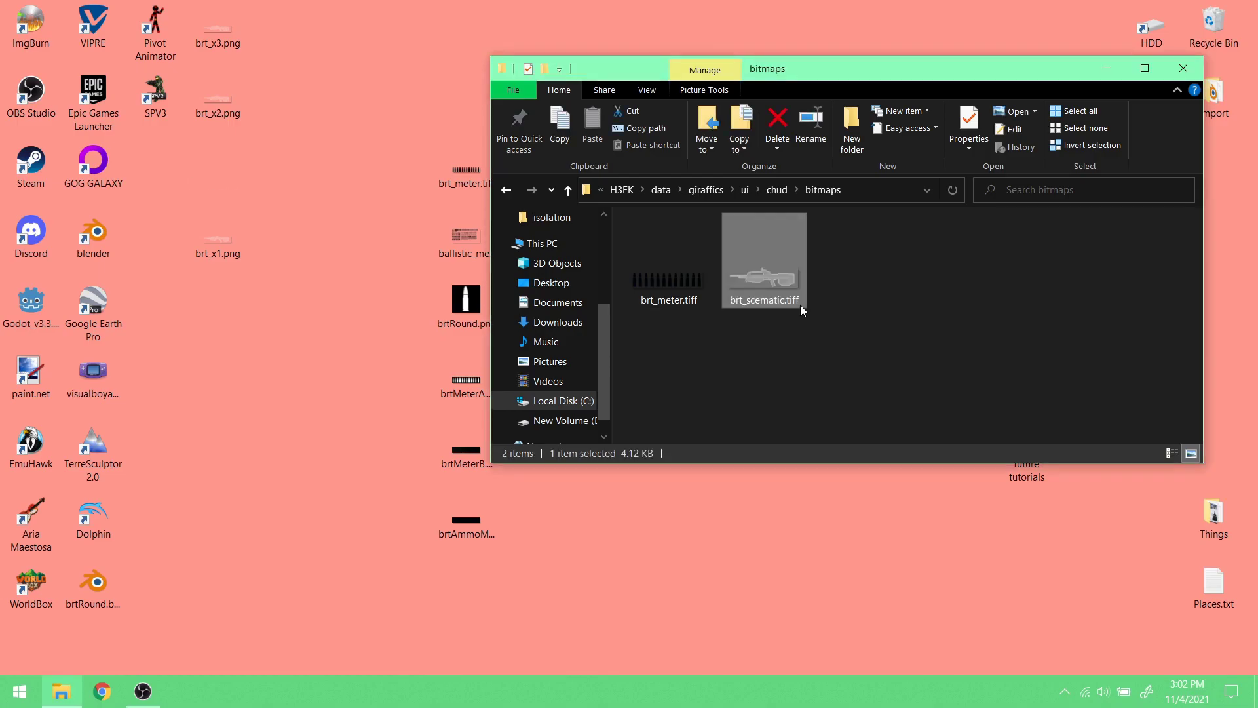
left_click(764, 391)
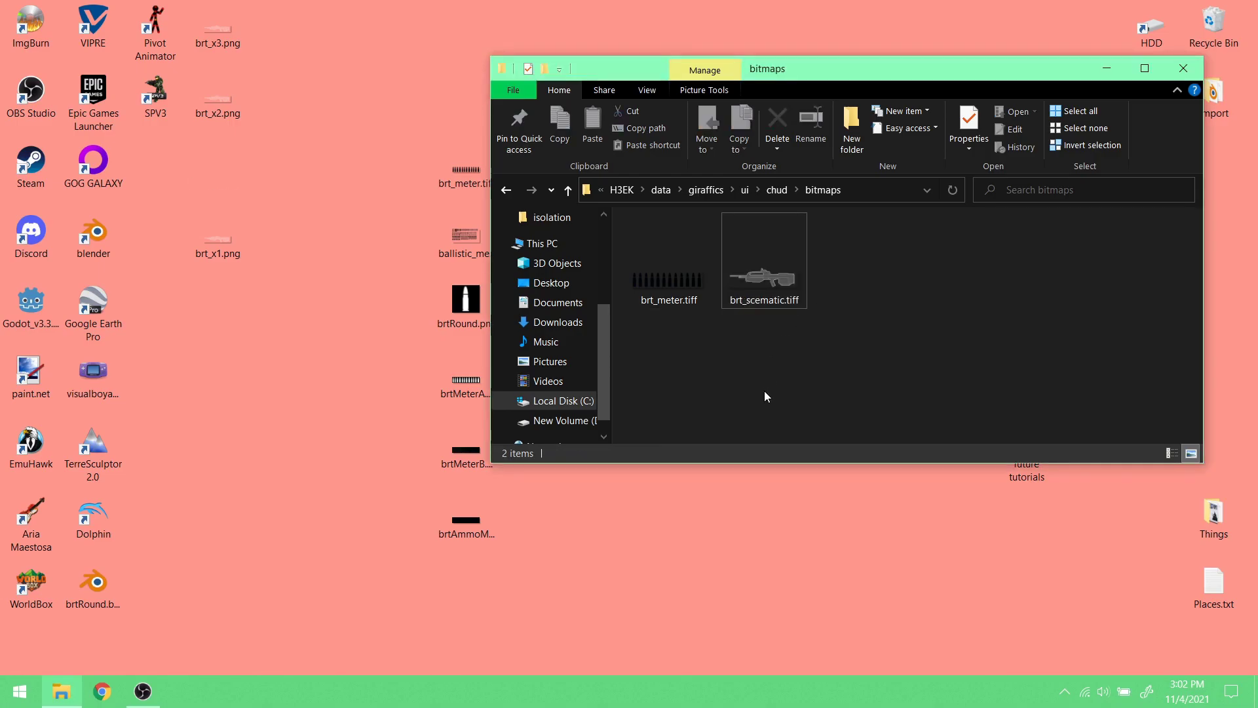
right_click(772, 289)
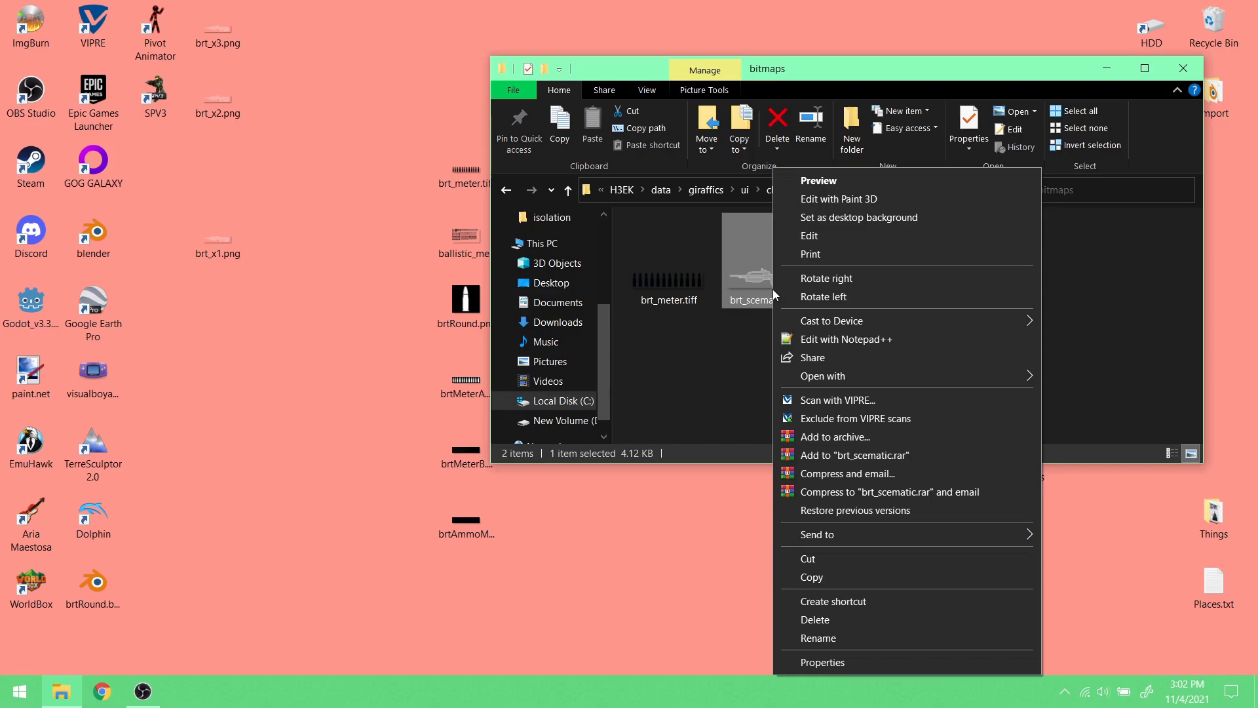
left_click(731, 336)
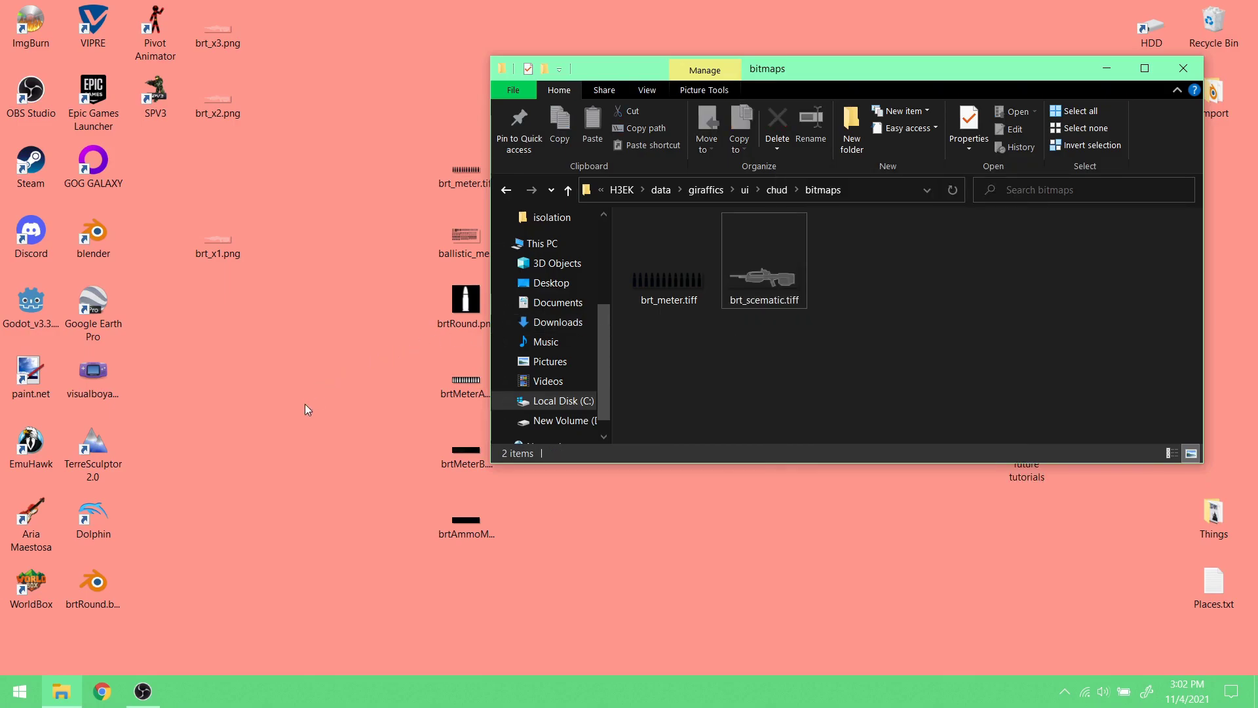
- Return to the H3EK root folder and open its tags folder
left_click(745, 190)
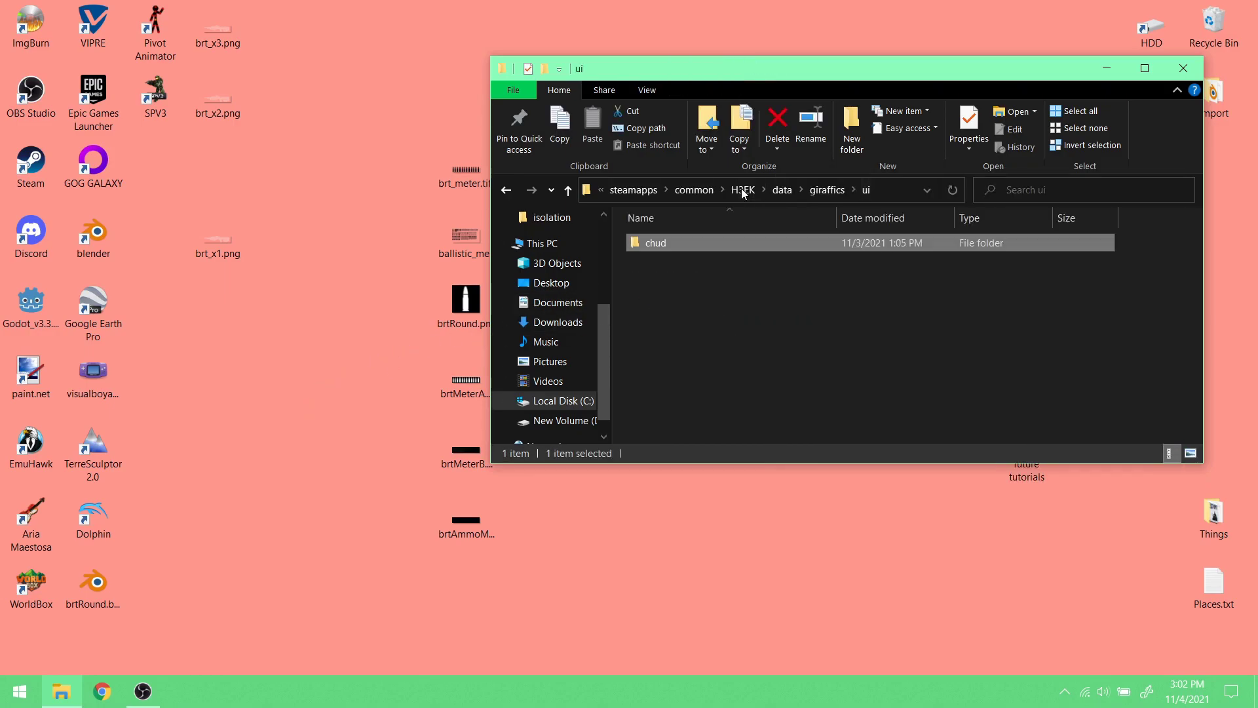
left_click(761, 193)
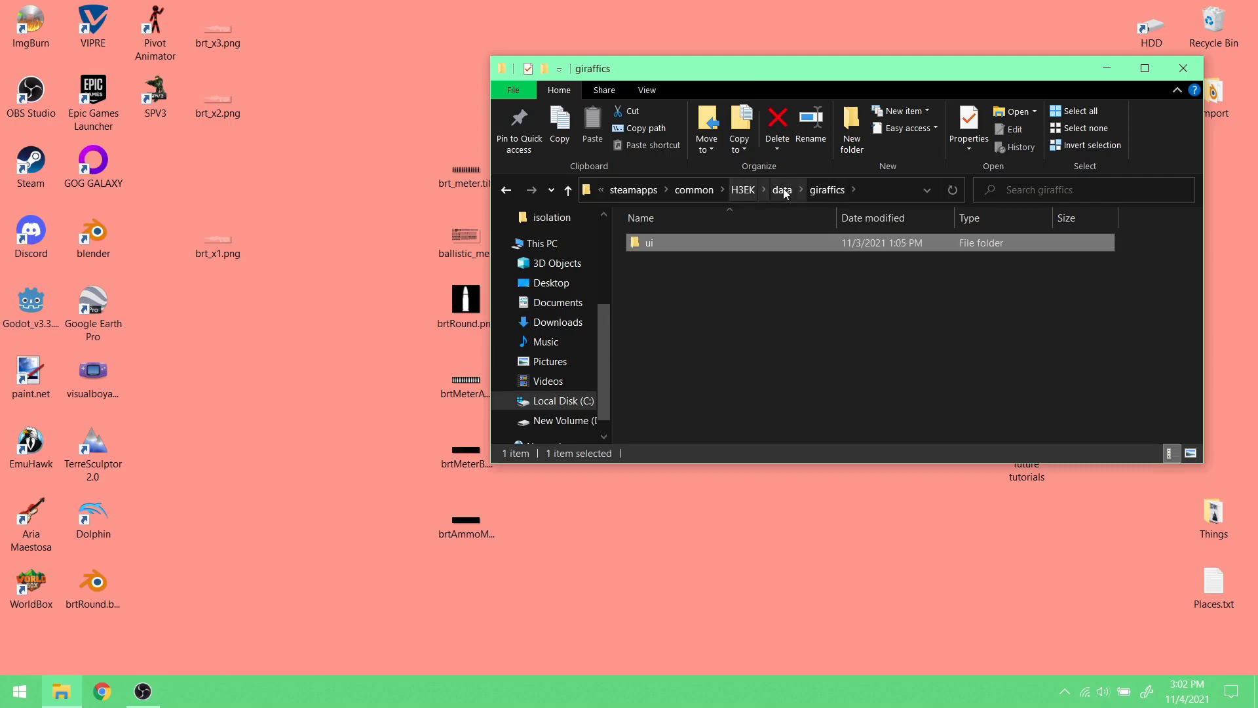
left_click(777, 191)
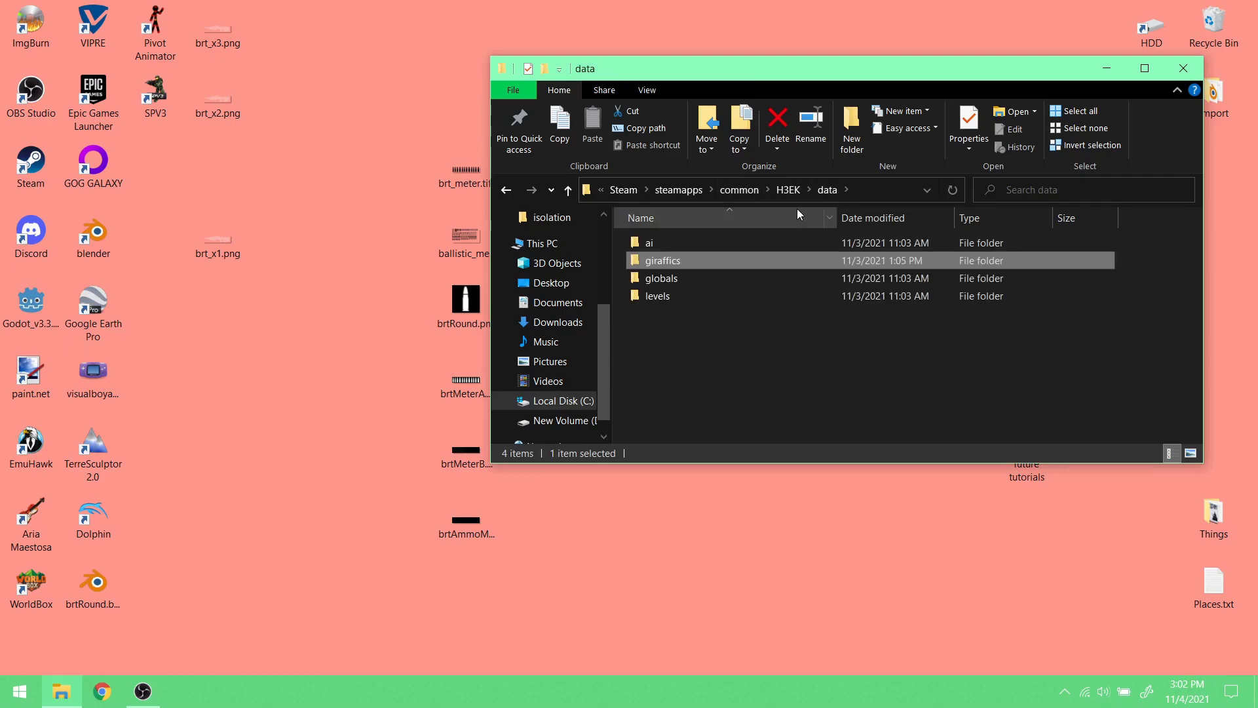
left_click(790, 191)
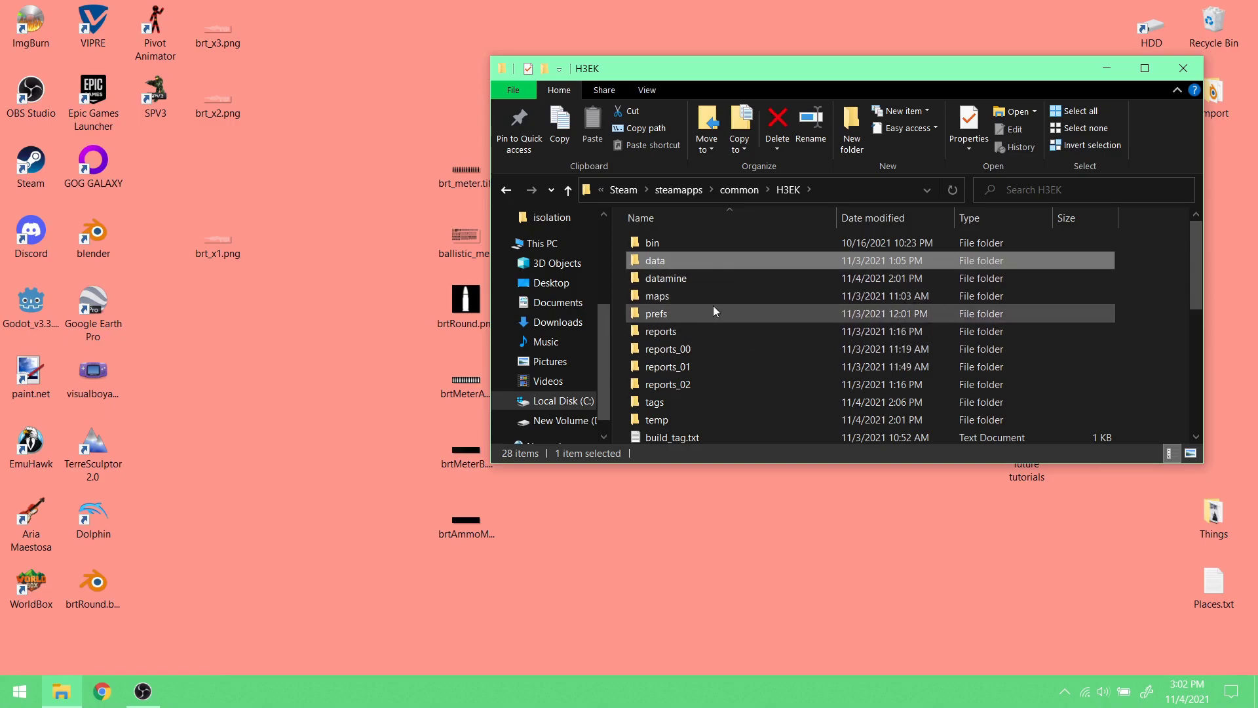
double_click(716, 403)
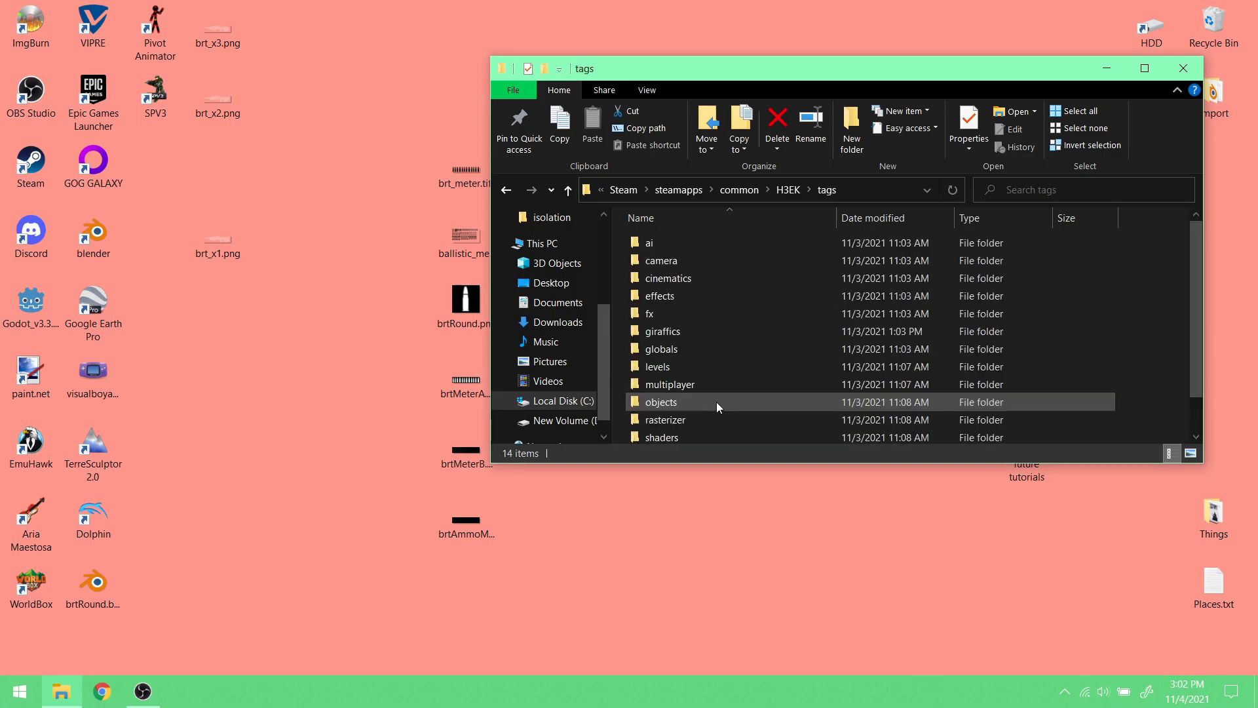
- Open ui\chud\bitmaps inside tags and look through the game's original HUD bitmap files
scroll(717, 395, "down", 1)
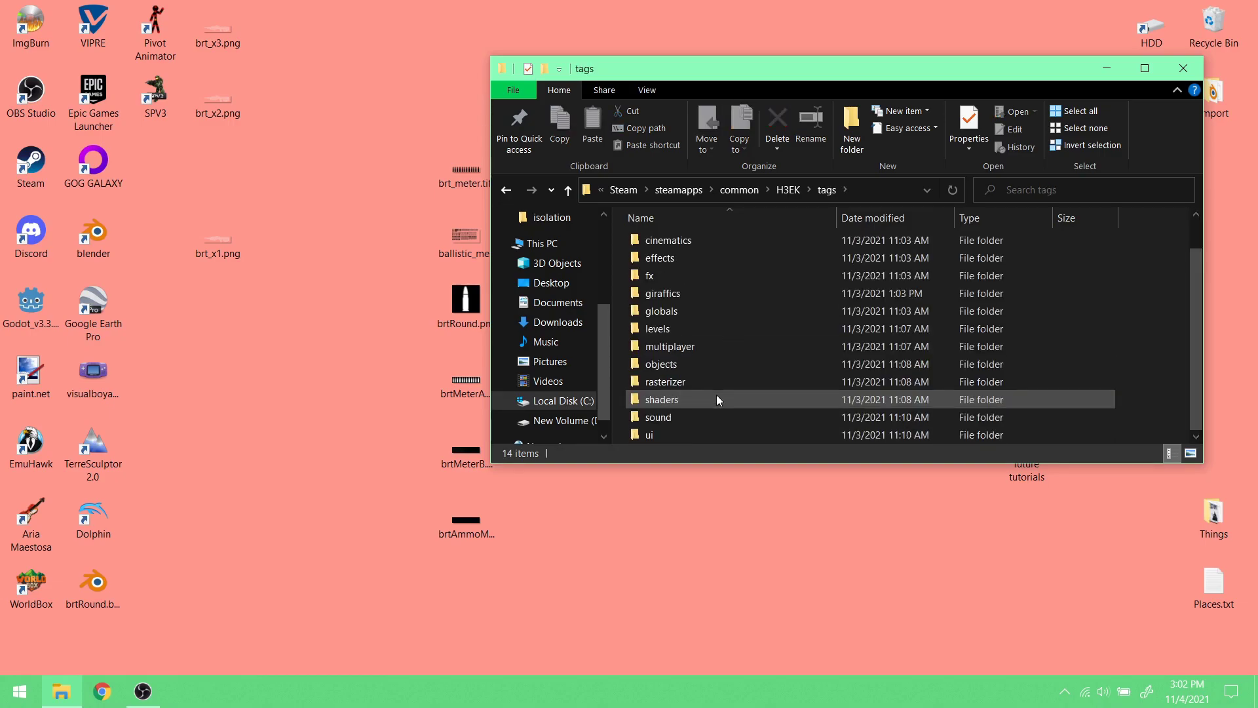
left_click(694, 432)
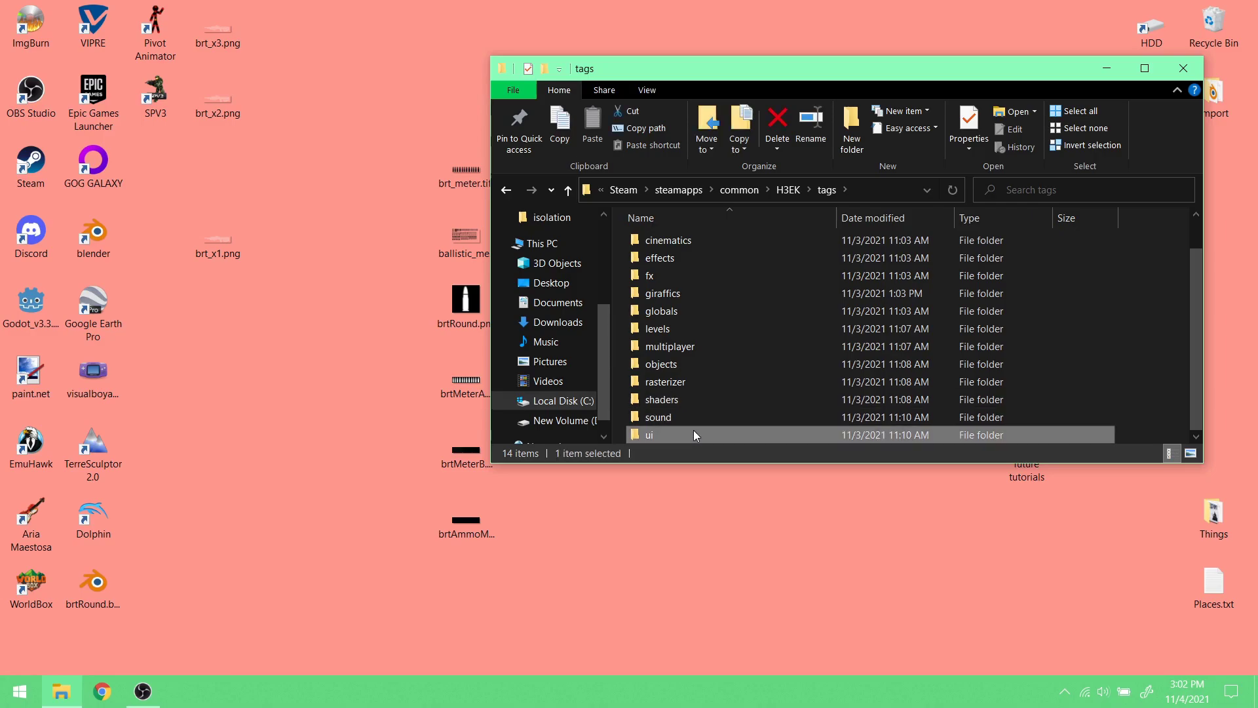
double_click(694, 432)
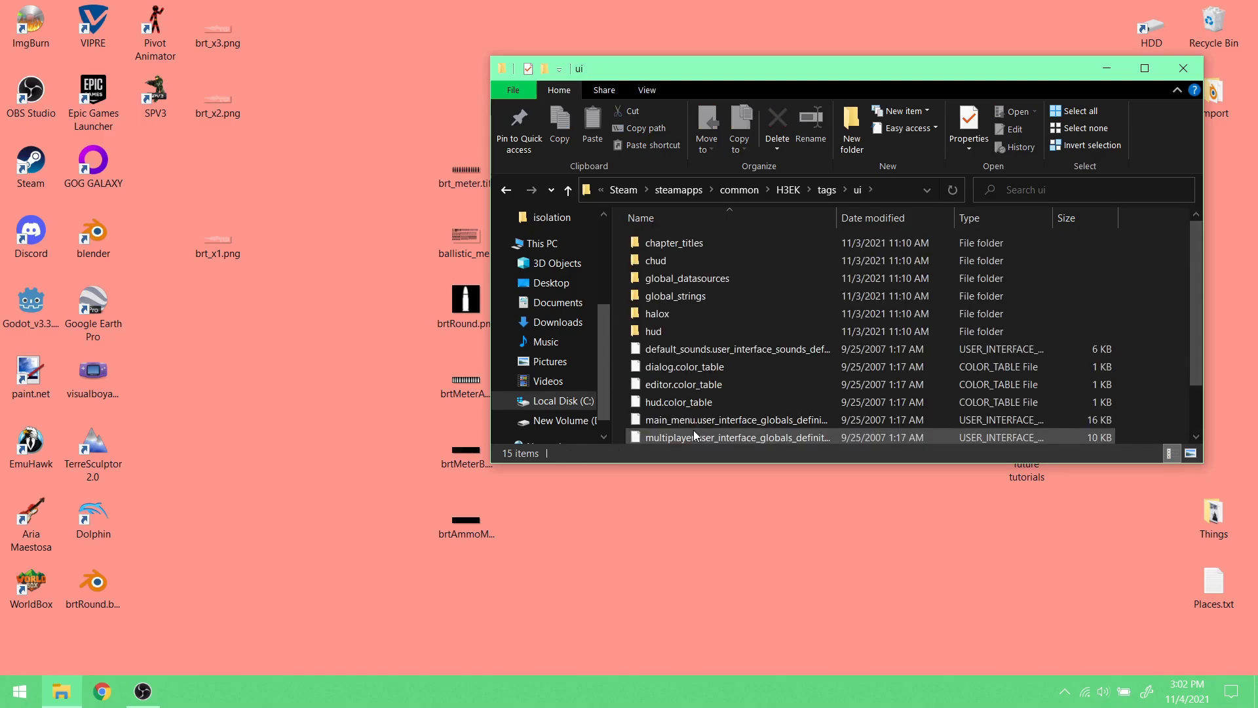
double_click(693, 260)
double_click(693, 260)
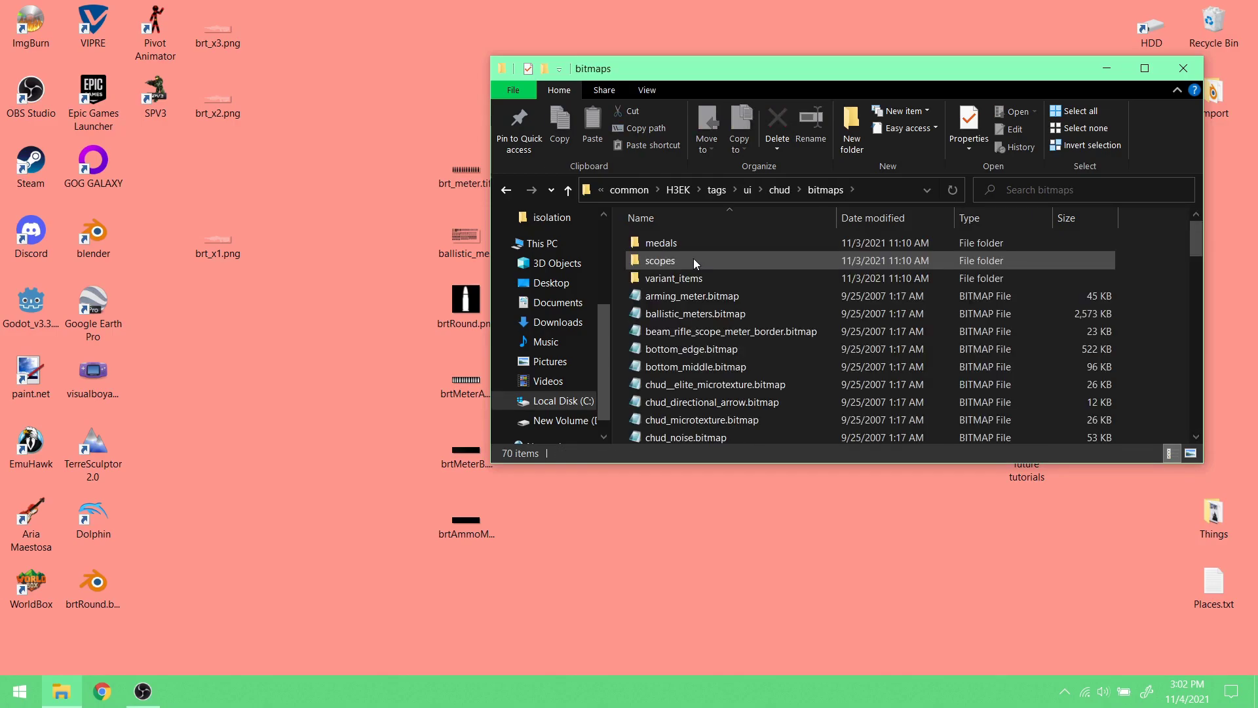
scroll(725, 349, "down", 12)
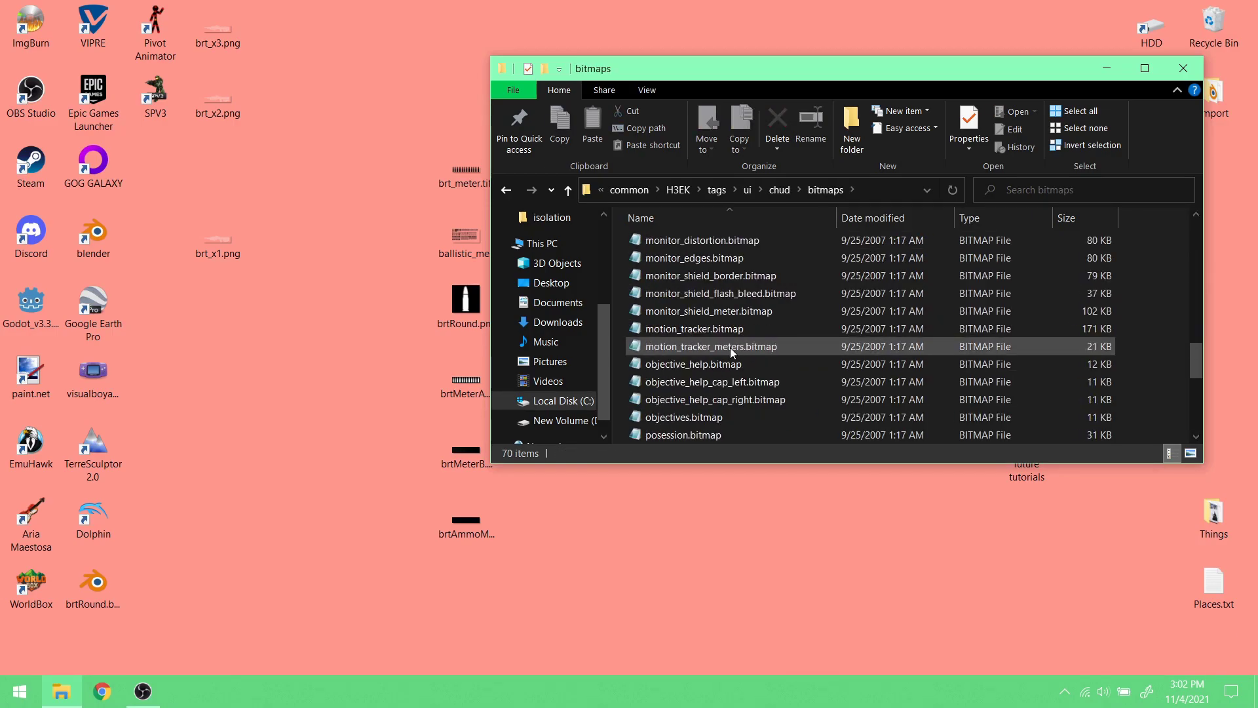
scroll(730, 348, "down", 5)
scroll(776, 379, "up", 17)
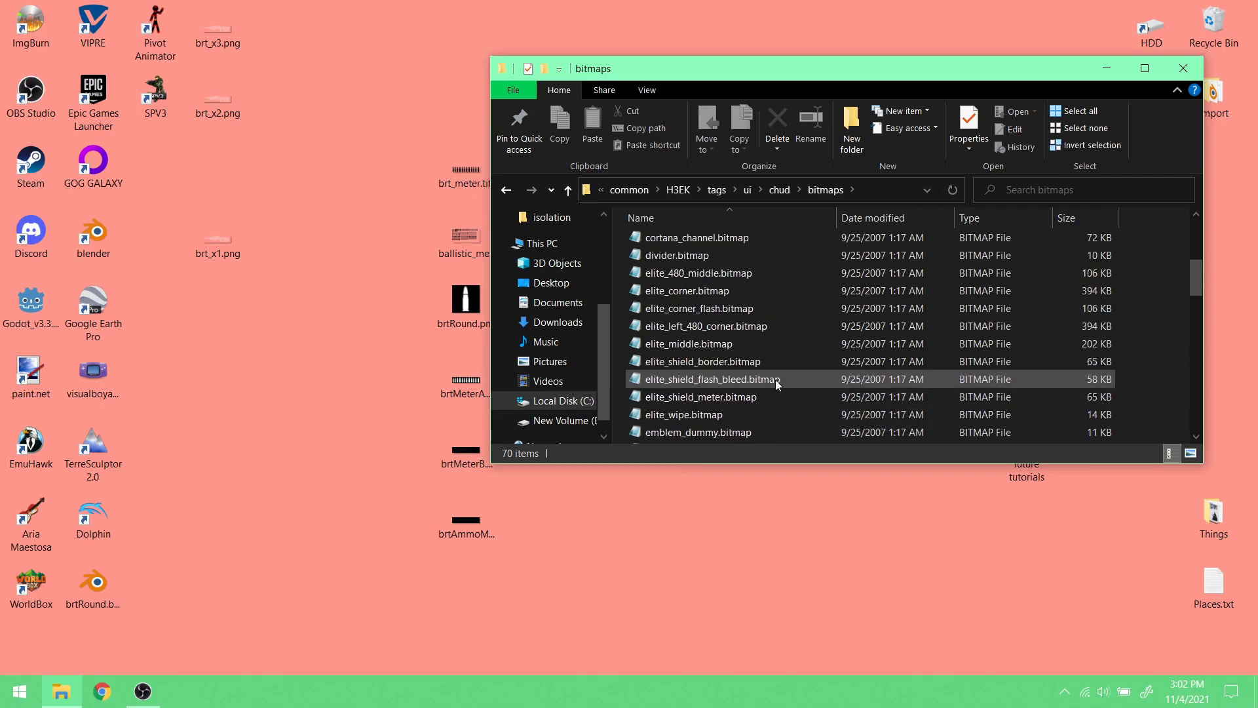
- Return to the tags folder and open giraffics\ui\chud\bitmaps
left_click(717, 197)
double_click(707, 294)
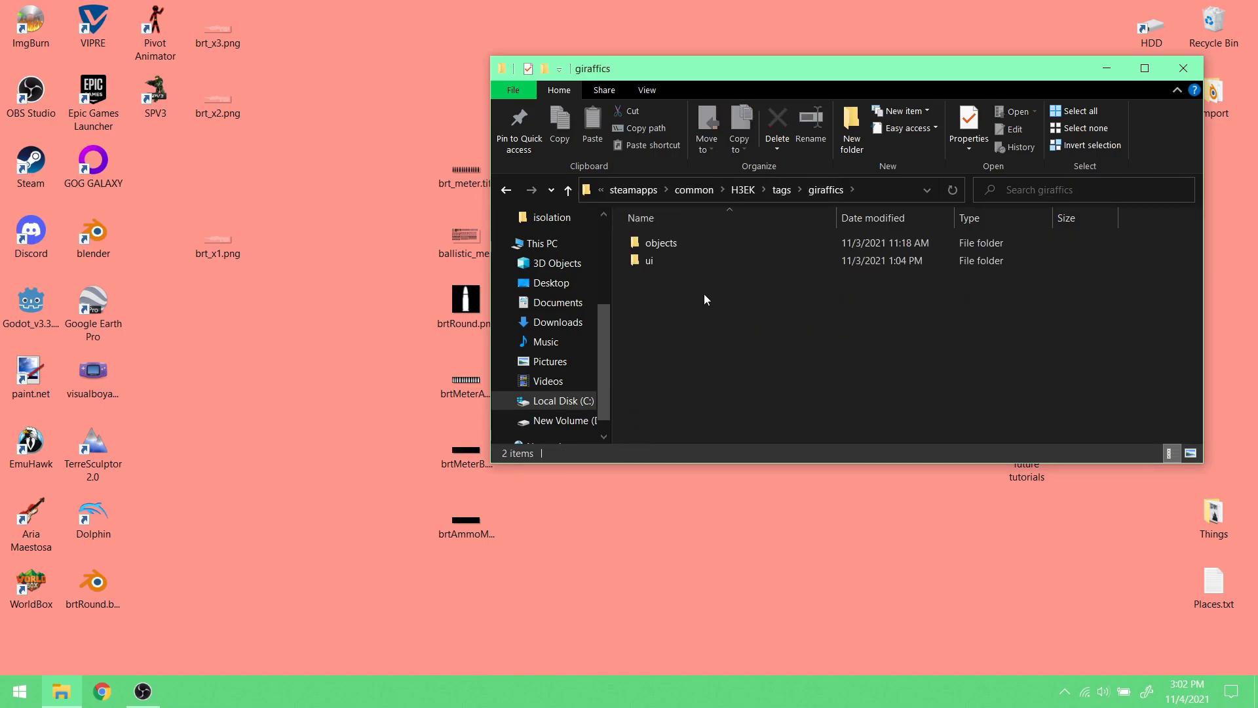
double_click(669, 261)
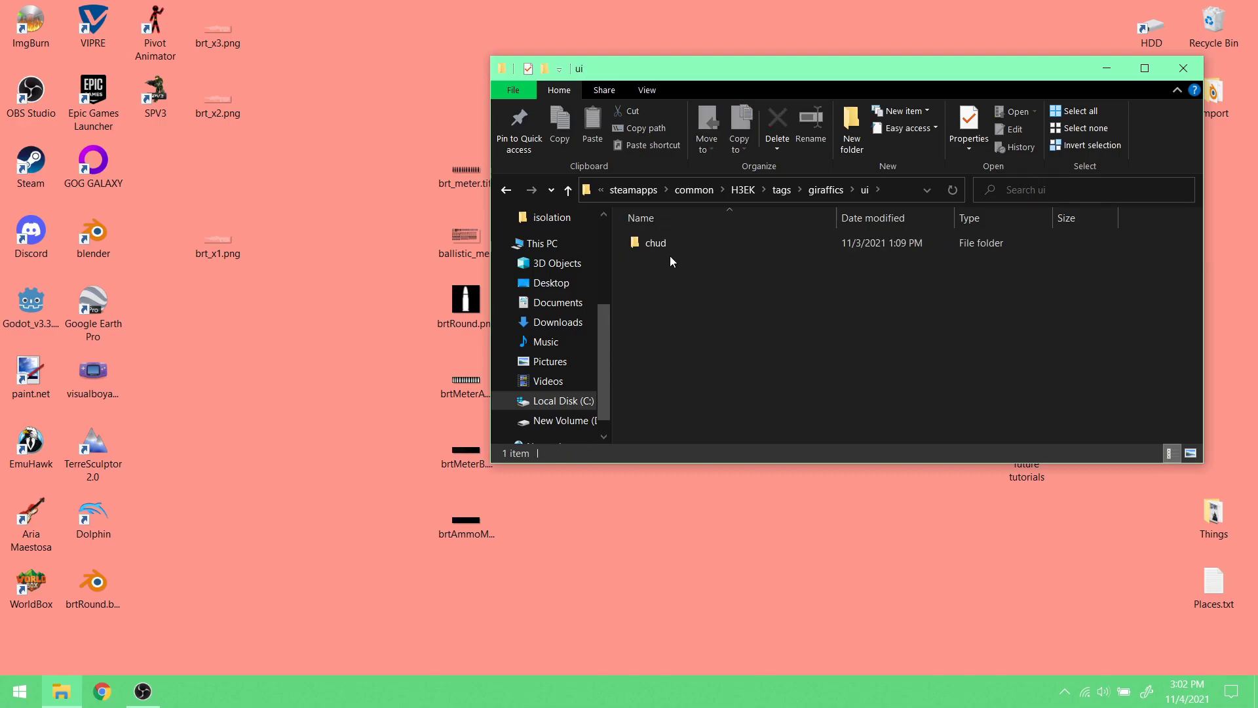
double_click(674, 245)
double_click(675, 245)
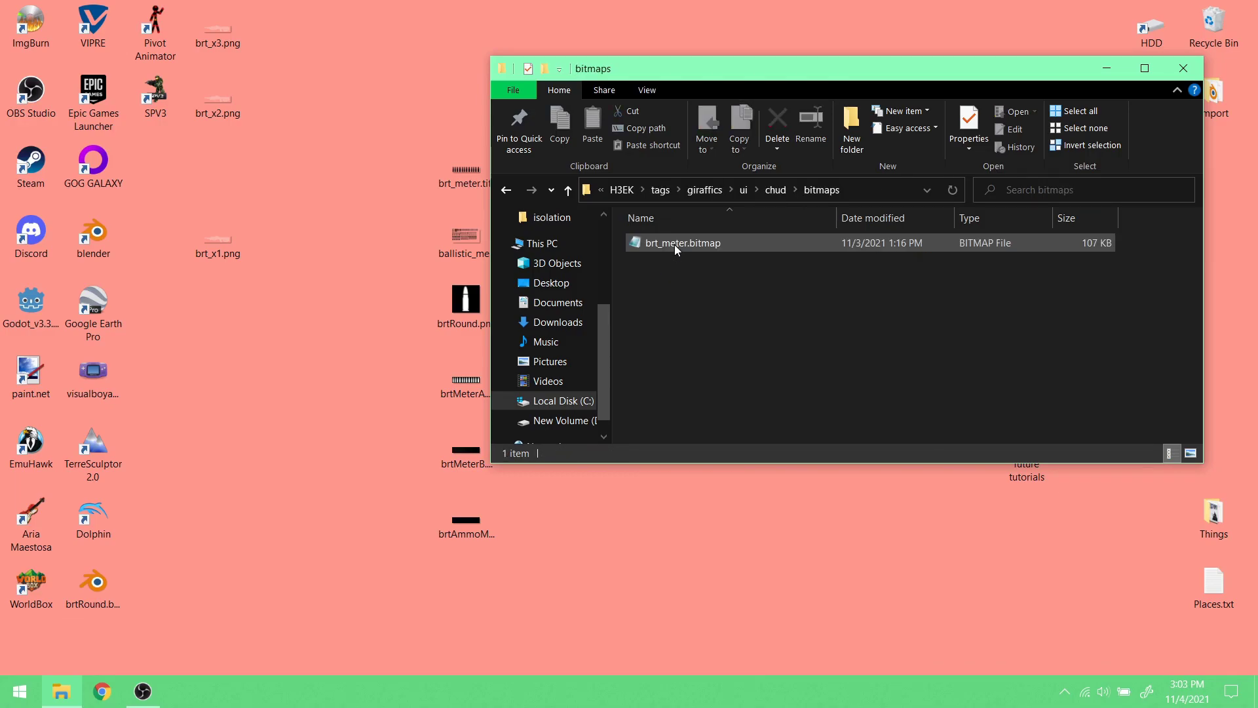
- Return to the H3EK root folder, open a command prompt at that path, and arrange the two windows side by side
left_click(701, 190)
left_click(743, 190)
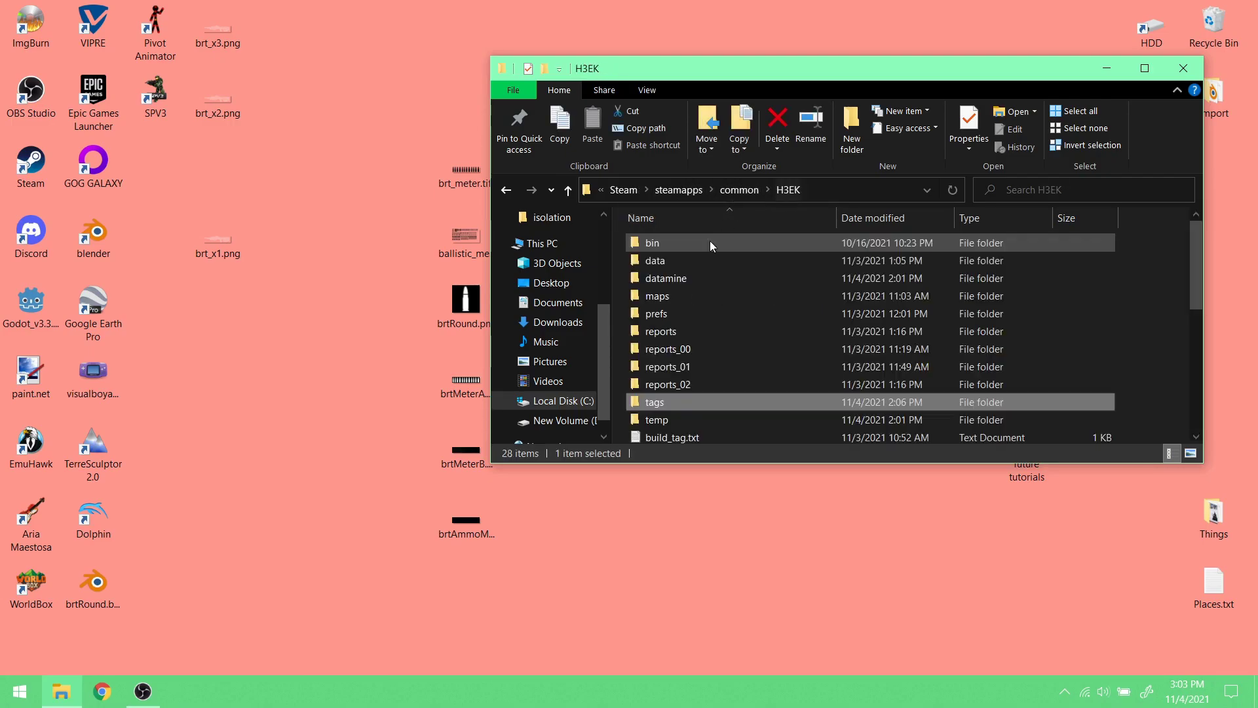
double_click(667, 262)
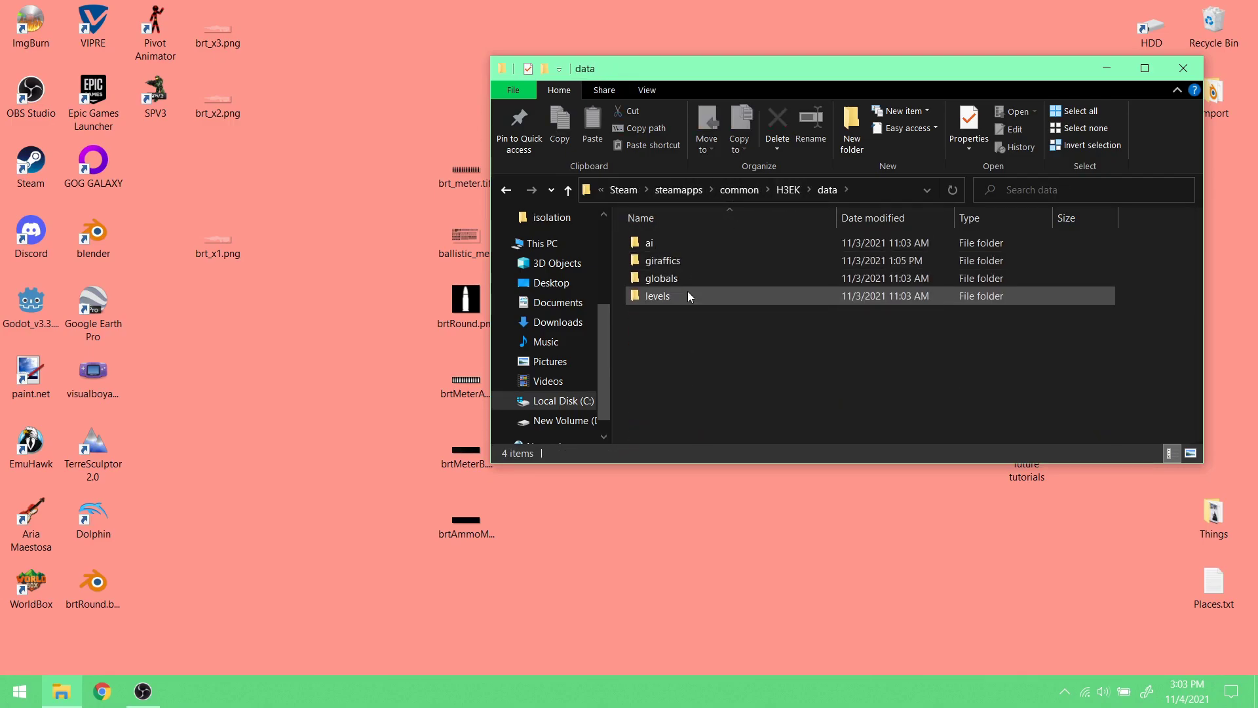
left_click(788, 190)
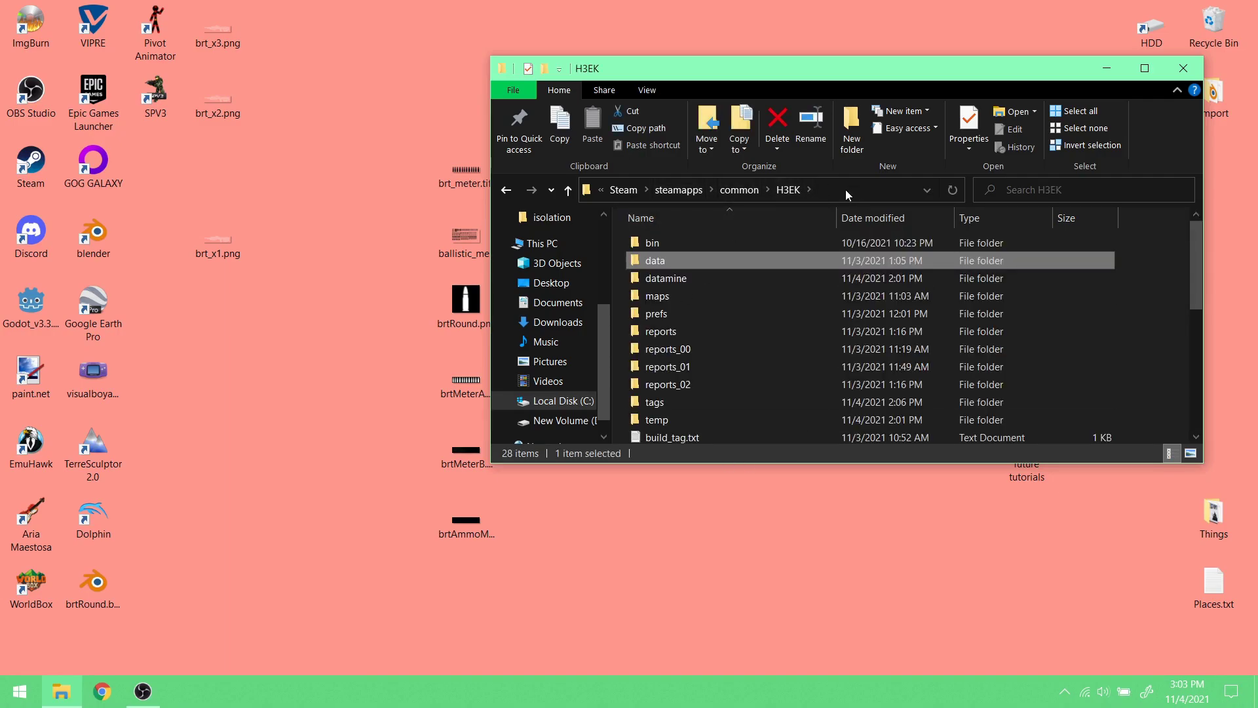
left_click(840, 187)
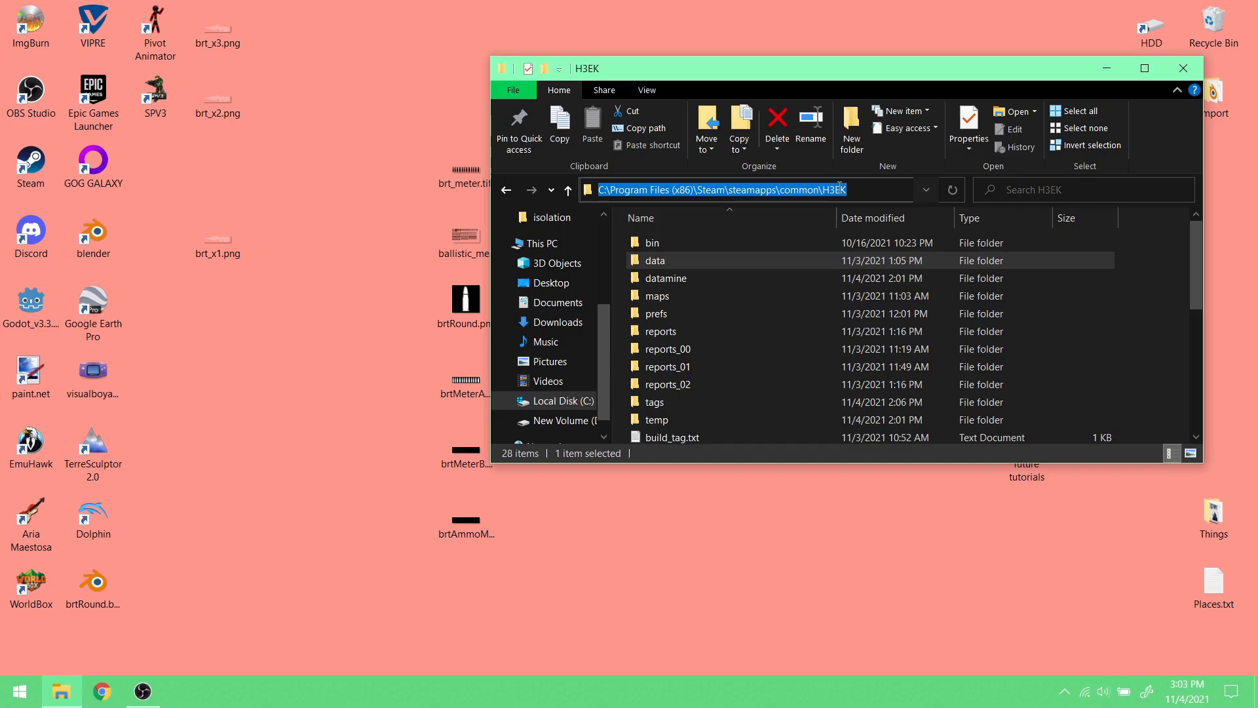
type("cmd")
key("Return")
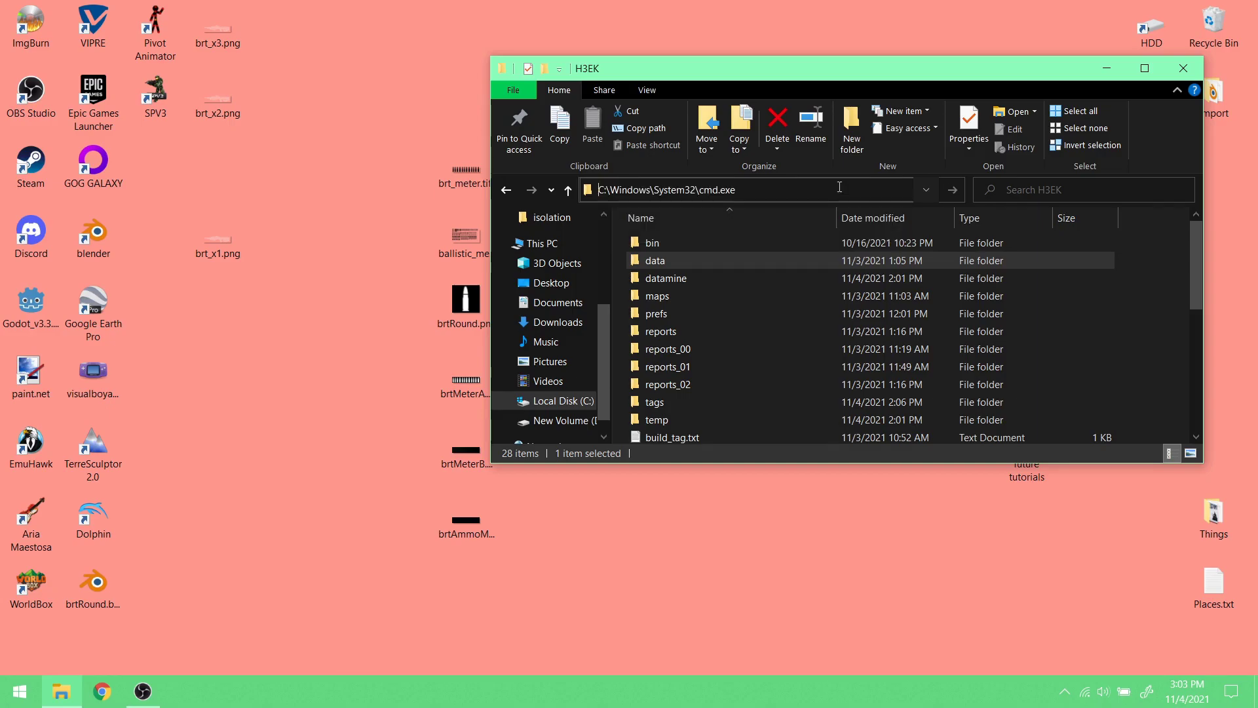
mouse_move(733, 71)
left_mouse_down()
mouse_move(761, 62)
mouse_move(748, 71)
left_mouse_up()
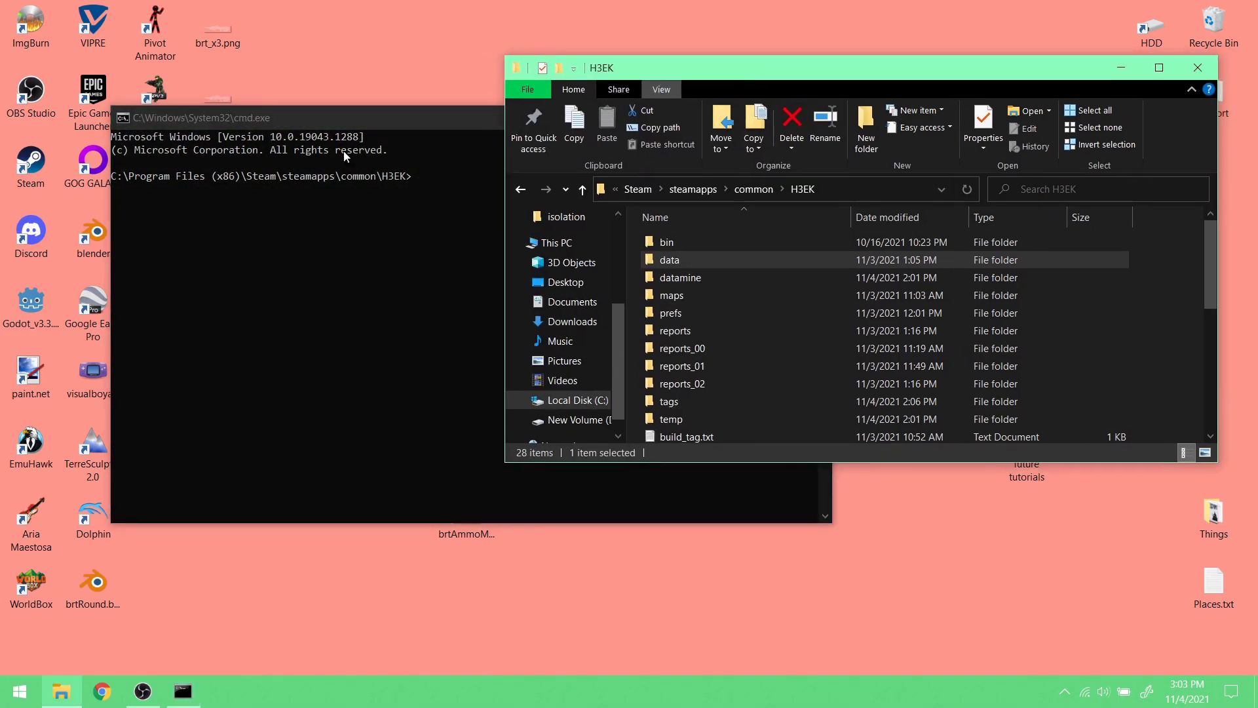
left_click_drag(392, 126, 278, 61)
left_click_drag(724, 205, 597, 188)
left_click_drag(722, 61, 753, 53)
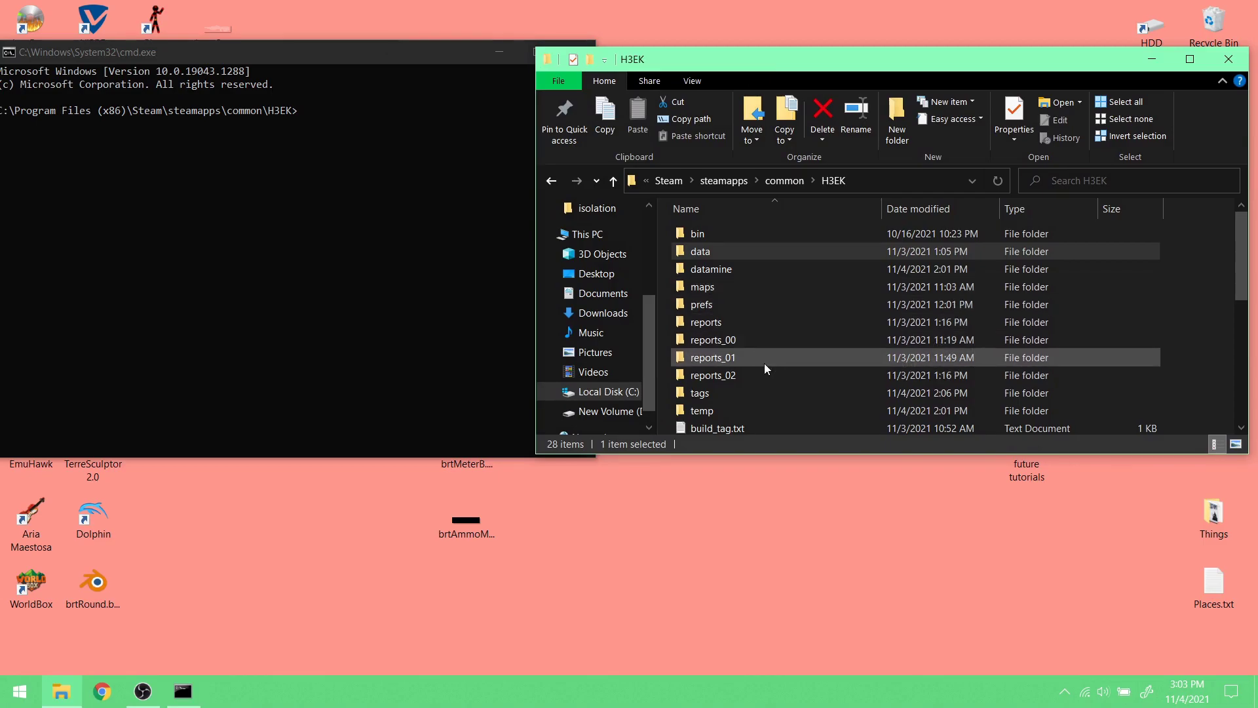
- Open data\giraffics\ui\chud\bitmaps in the file browser to show the source TIFF files for reference
scroll(764, 363, "down", 2)
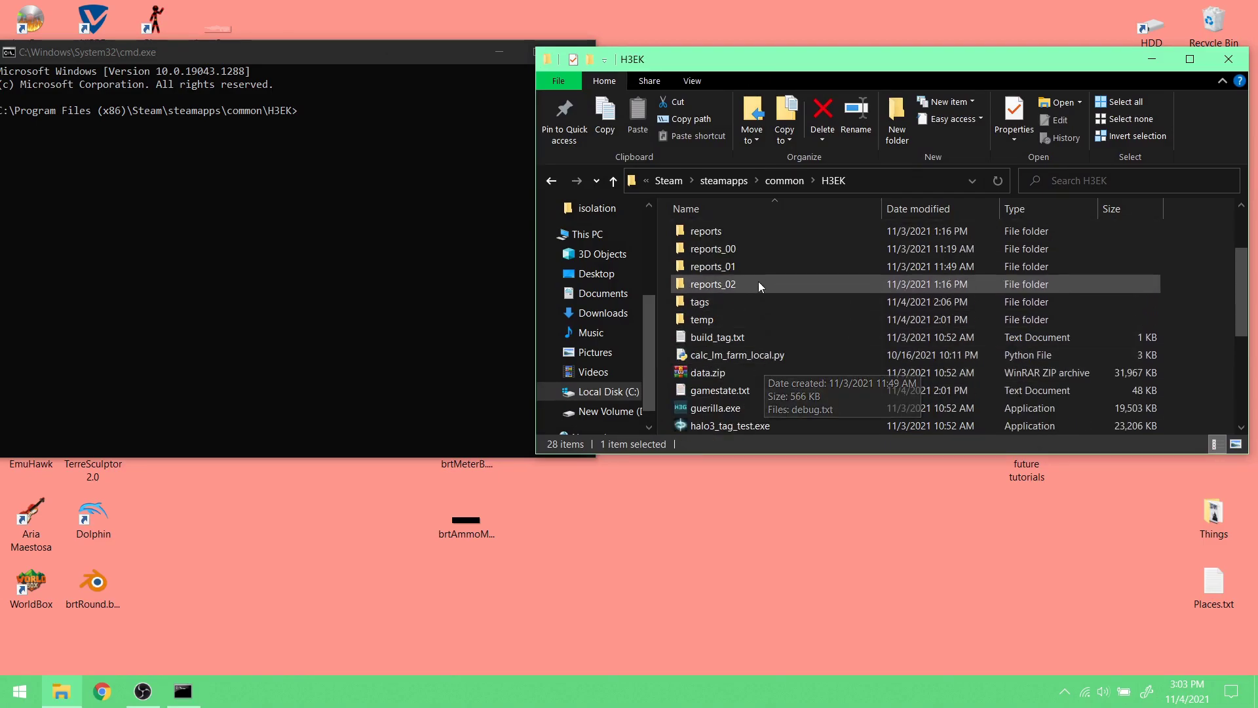
scroll(758, 281, "up", 2)
double_click(755, 250)
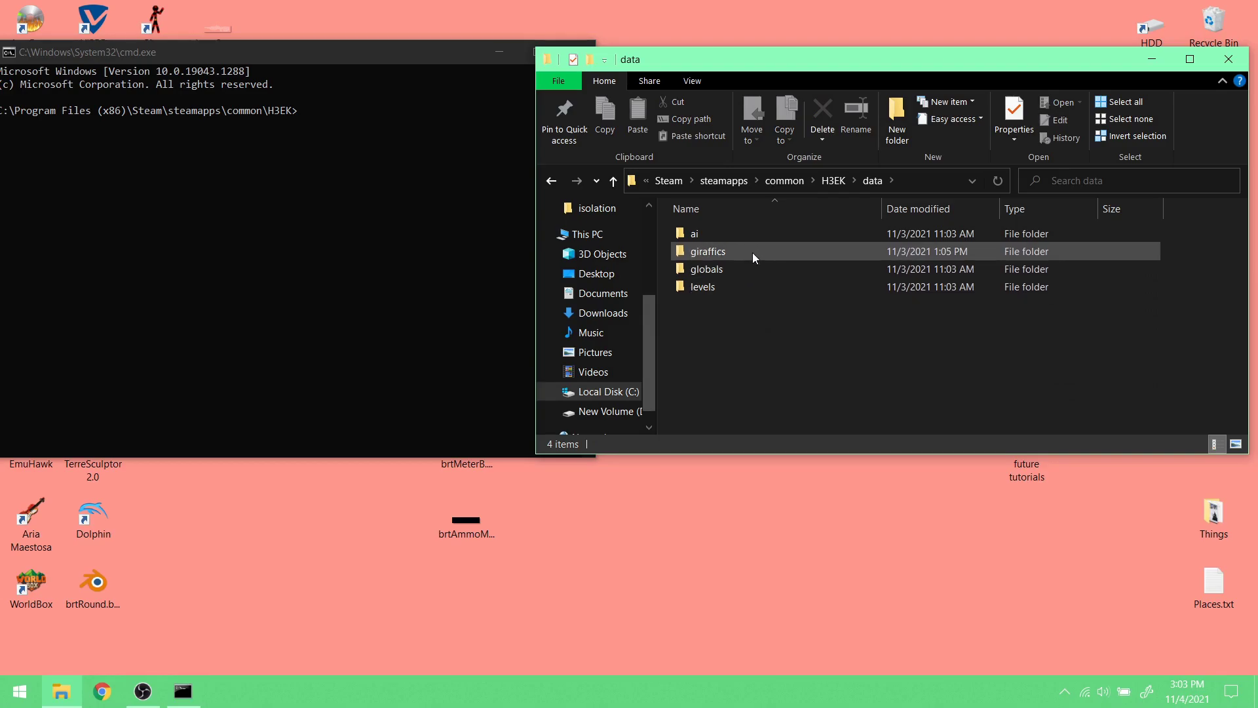
double_click(752, 253)
double_click(741, 233)
double_click(744, 237)
double_click(744, 237)
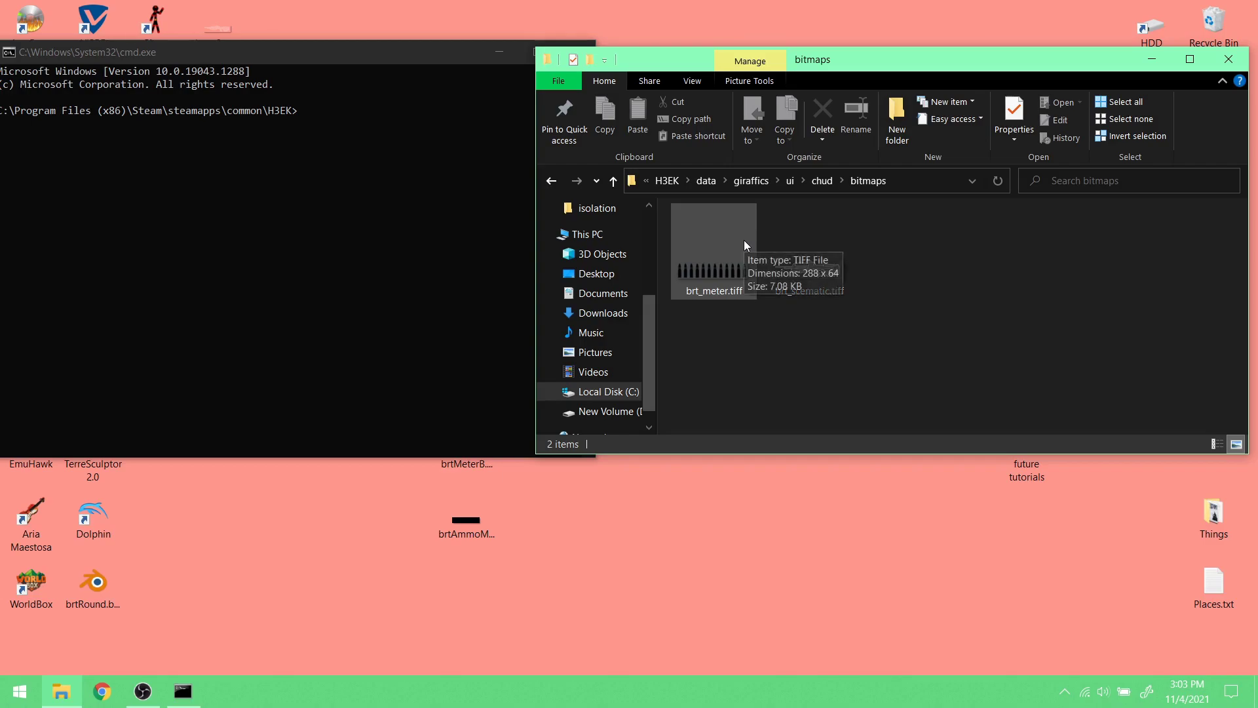
- Try to import the schematic by running tool bitmaps_single "giraffics\ui\chud\bitmaps\b_scematic.tiff" in the command prompt
left_click(329, 61)
left_click_drag(329, 61, 337, 57)
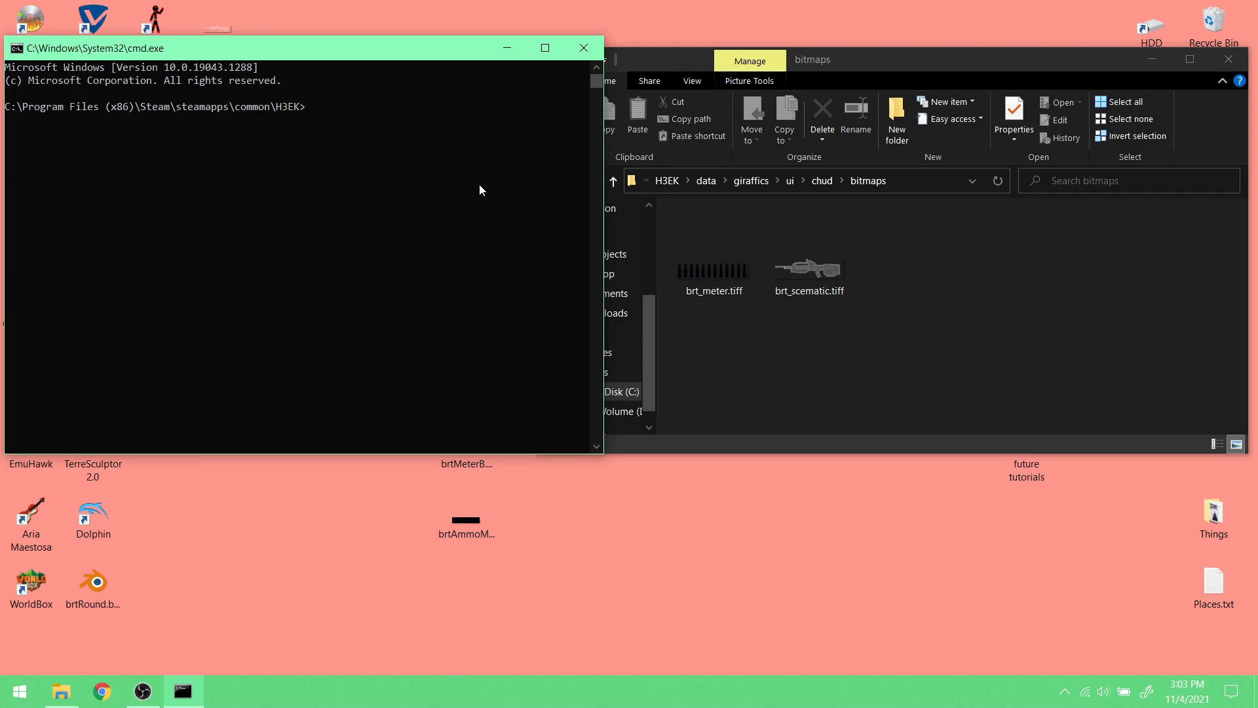
type("tool bitmaps_ single \"giraffics/")
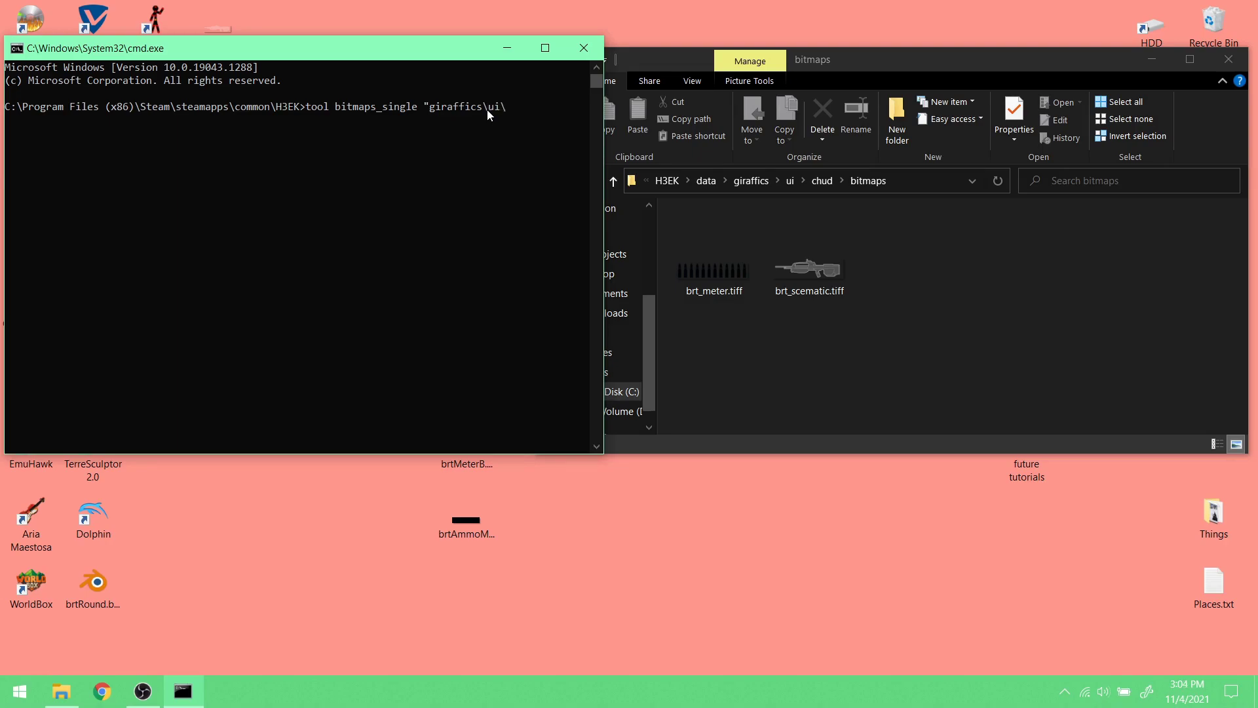
type("ui\\chud\\bitmaps\\b_scematic.tiff\"")
key("Return")
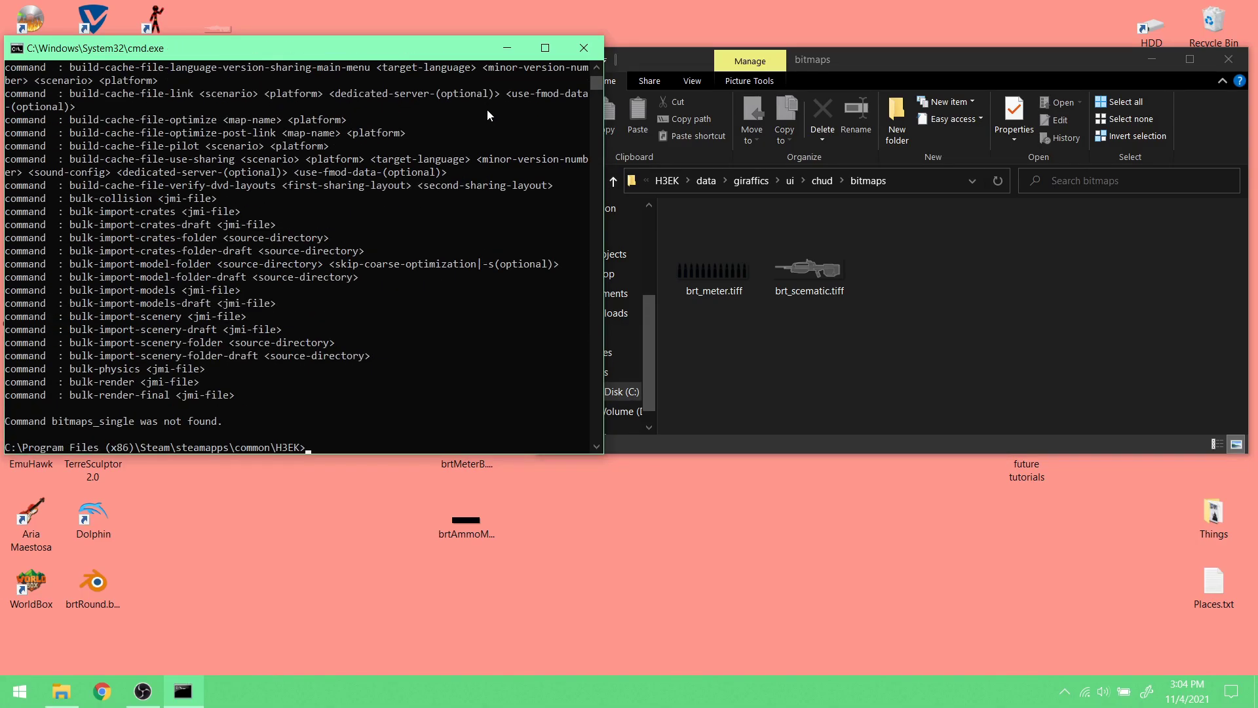
- Recall the import command, correct its name to bitmap_single, and run it again
key("Up")
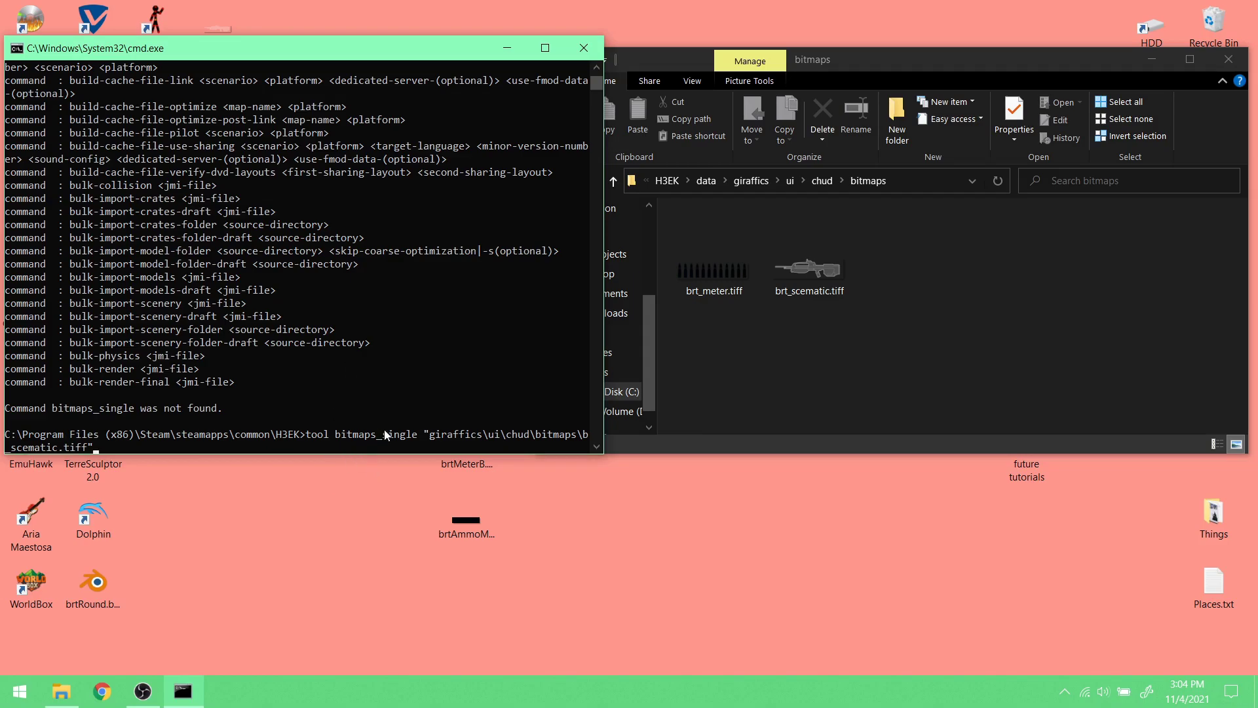
left_click(378, 435)
key("Escape")
key("Right")
key("BackSpace")
key("Return")
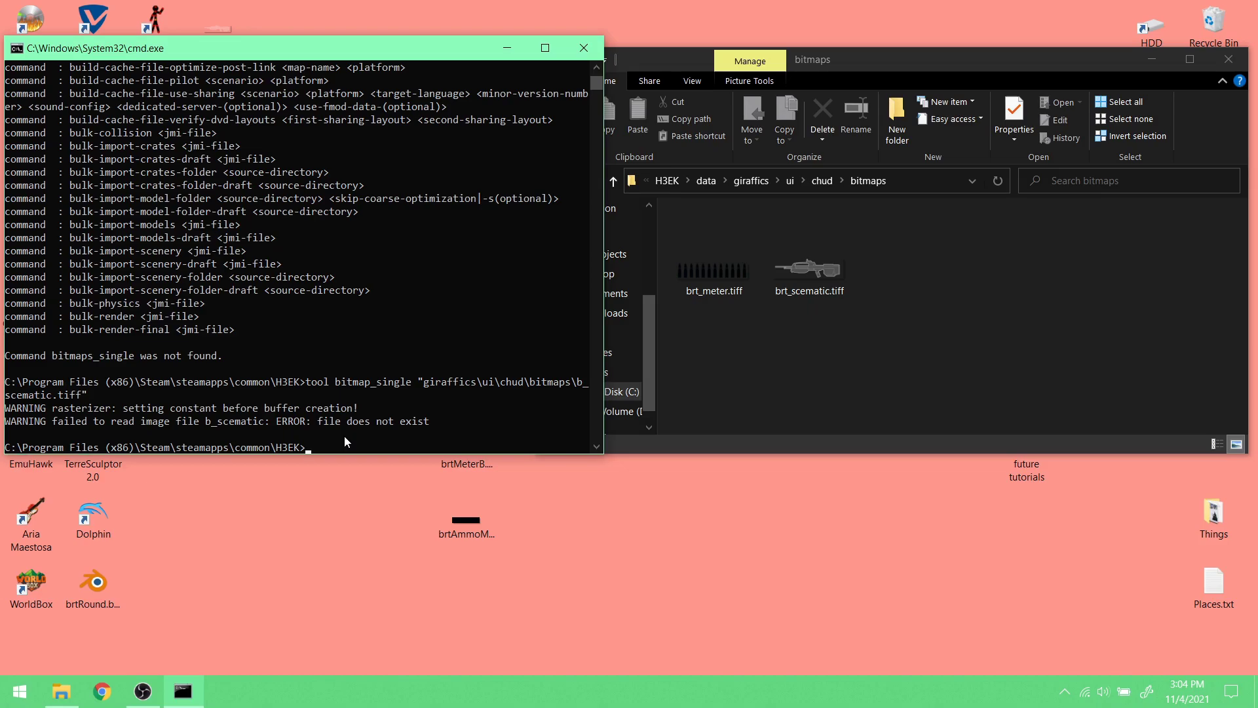
- Recall the import command, widen the prompt window, correct the file name to brt_scematic.tiff, and run it
key("Up")
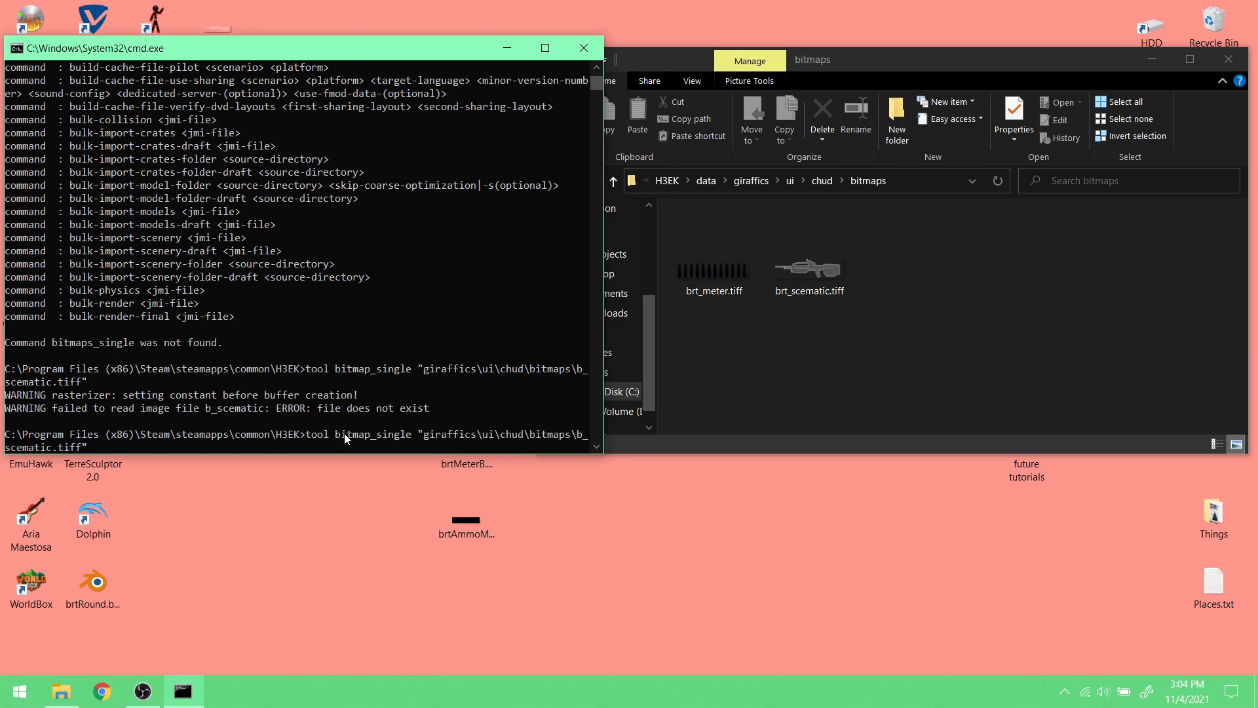
left_click_drag(603, 344, 692, 359)
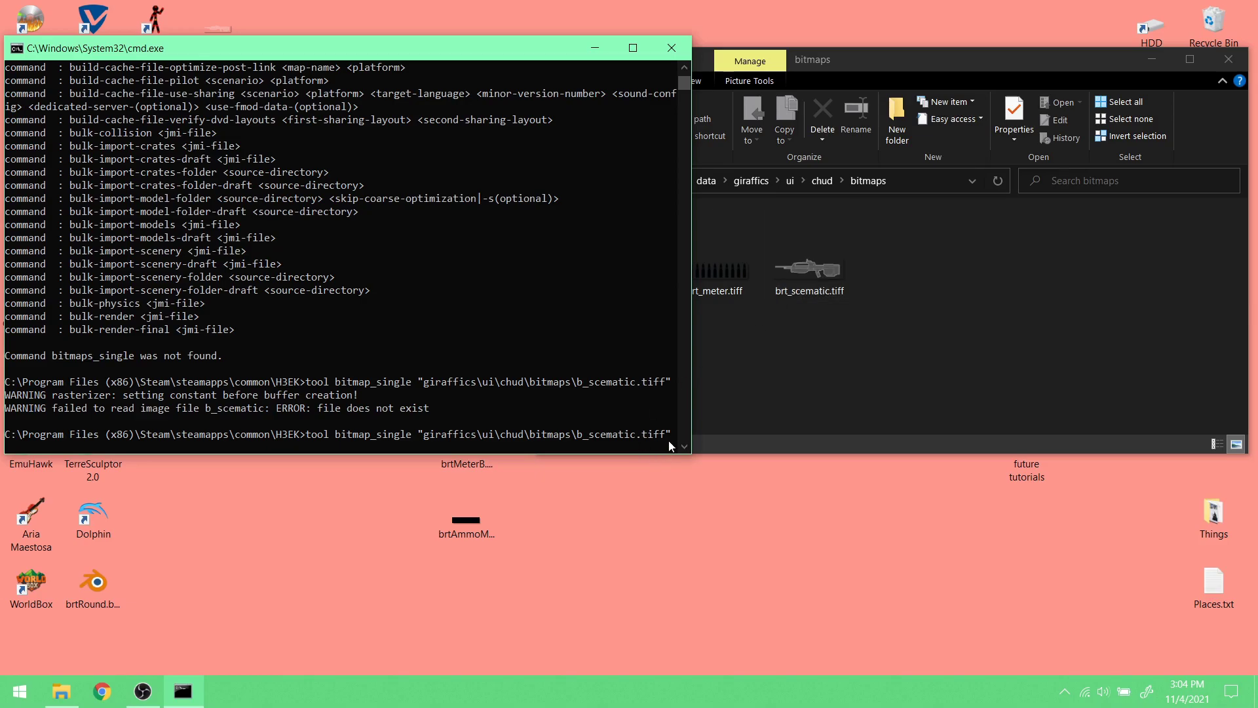
key("Left")
key("Left")
key("Left")
type("rt")
key("Return")
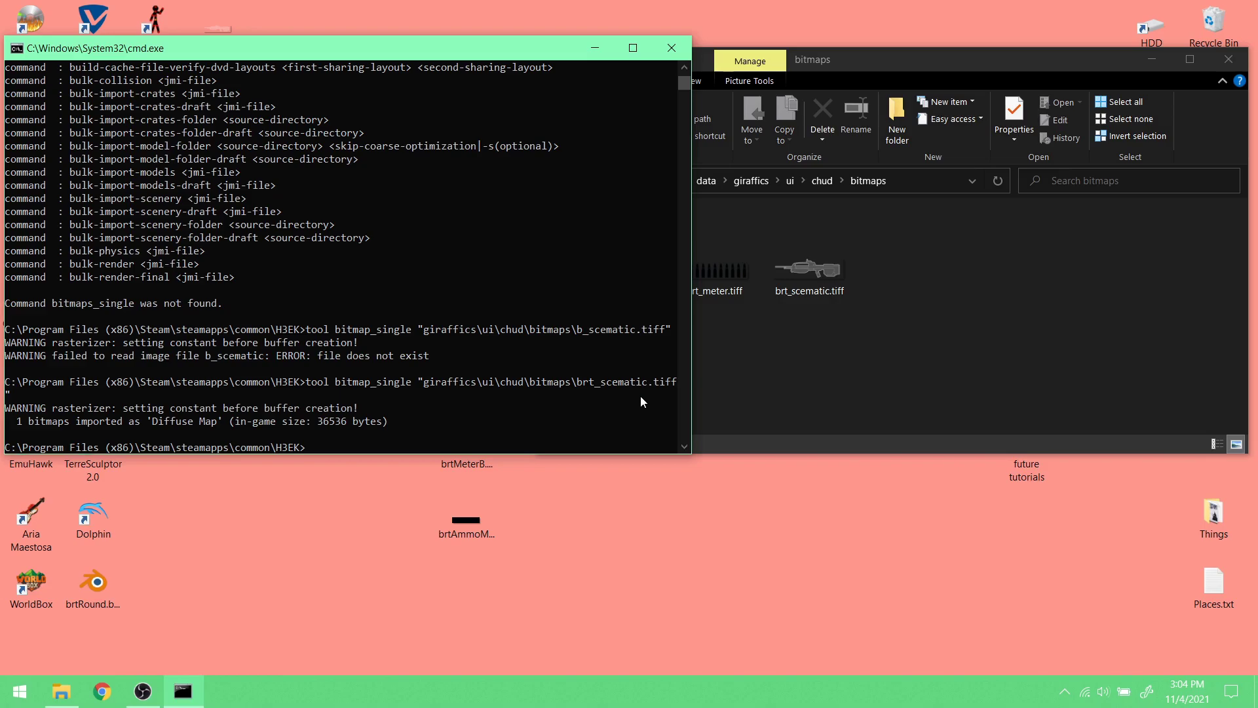
- Return the file browser to the H3EK root folder and launch sapien.exe
left_click_drag(905, 65, 875, 123)
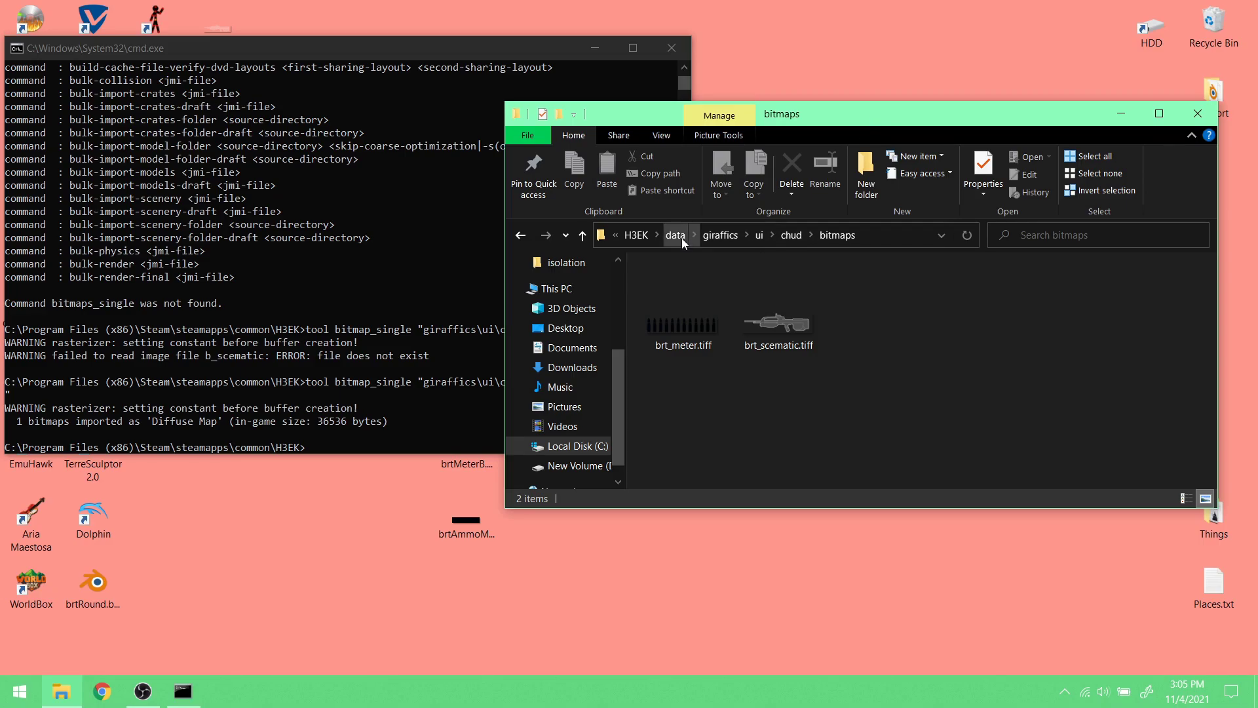
left_click(639, 236)
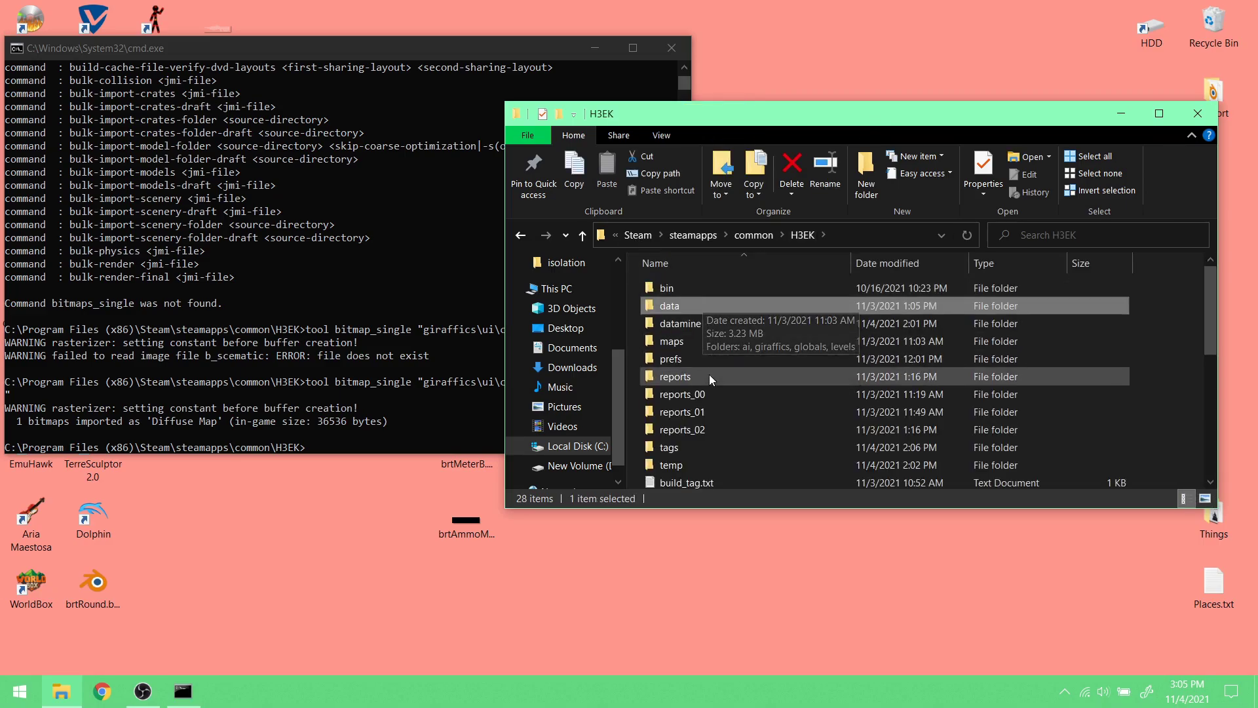
scroll(707, 386, "down", 4)
double_click(716, 427)
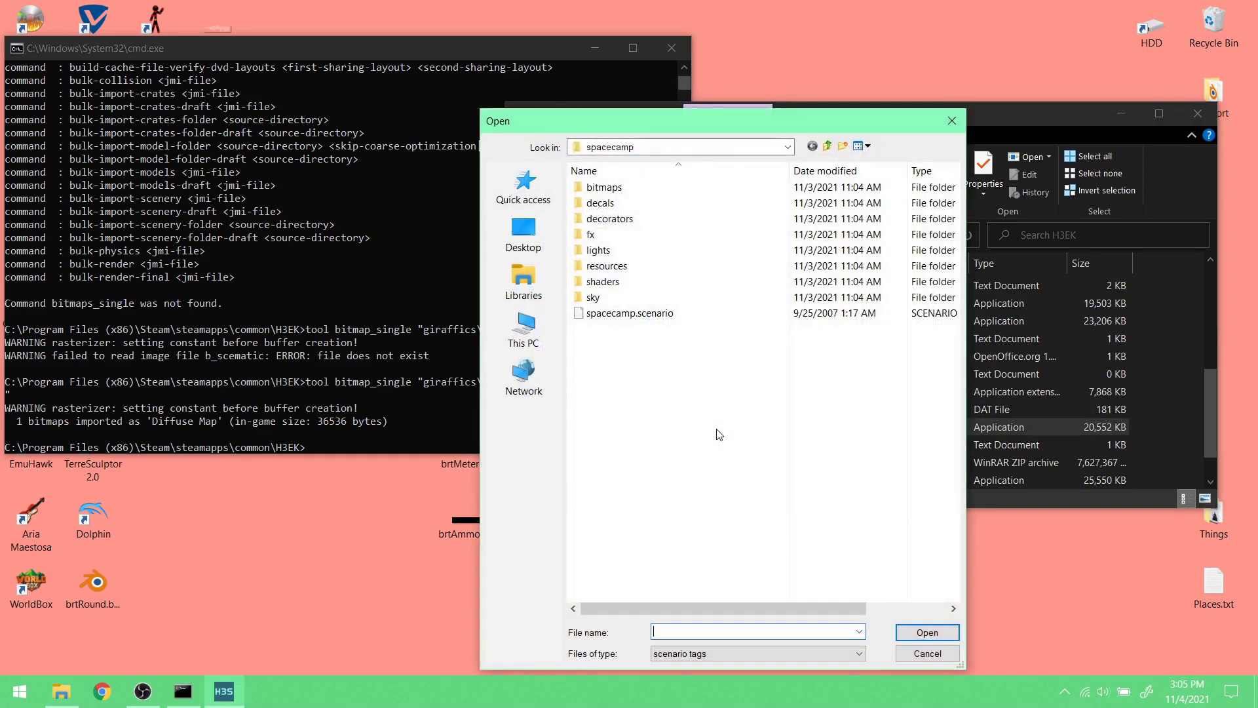
- Load chillout.scenario from the dlc\chillout folder in Sapien
left_click(829, 146)
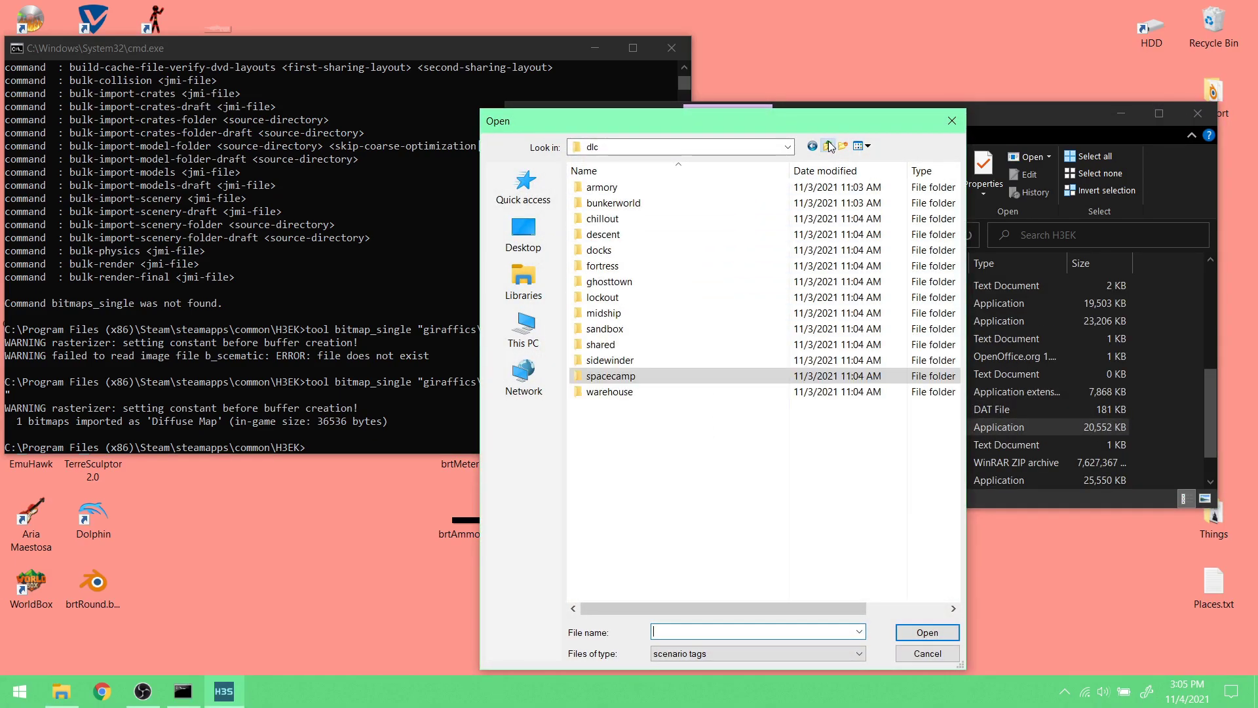
left_click(661, 221)
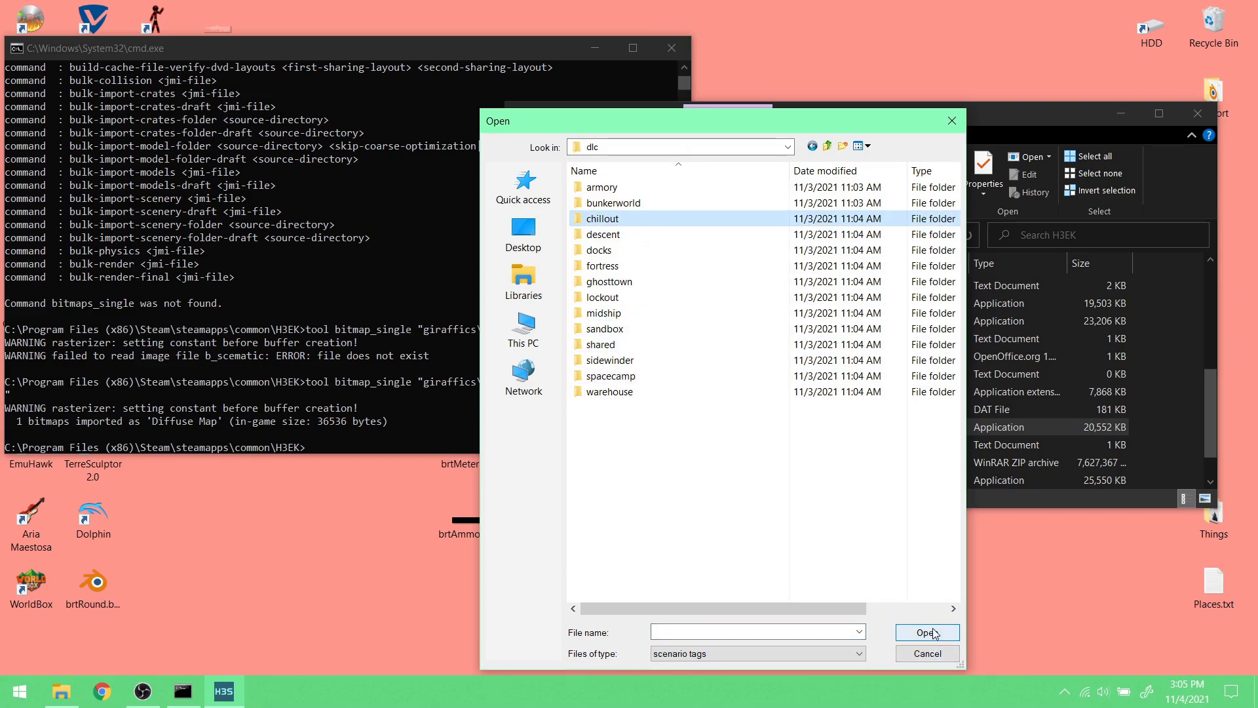
left_click(903, 631)
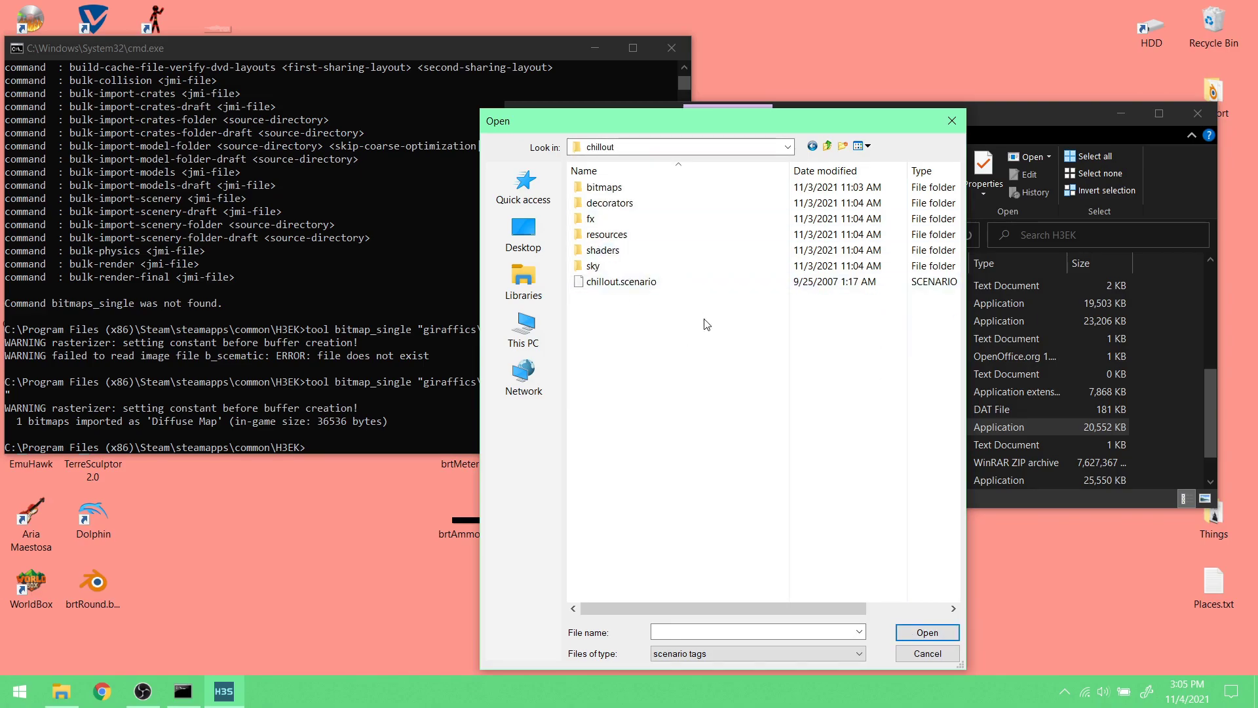
left_click(1048, 126)
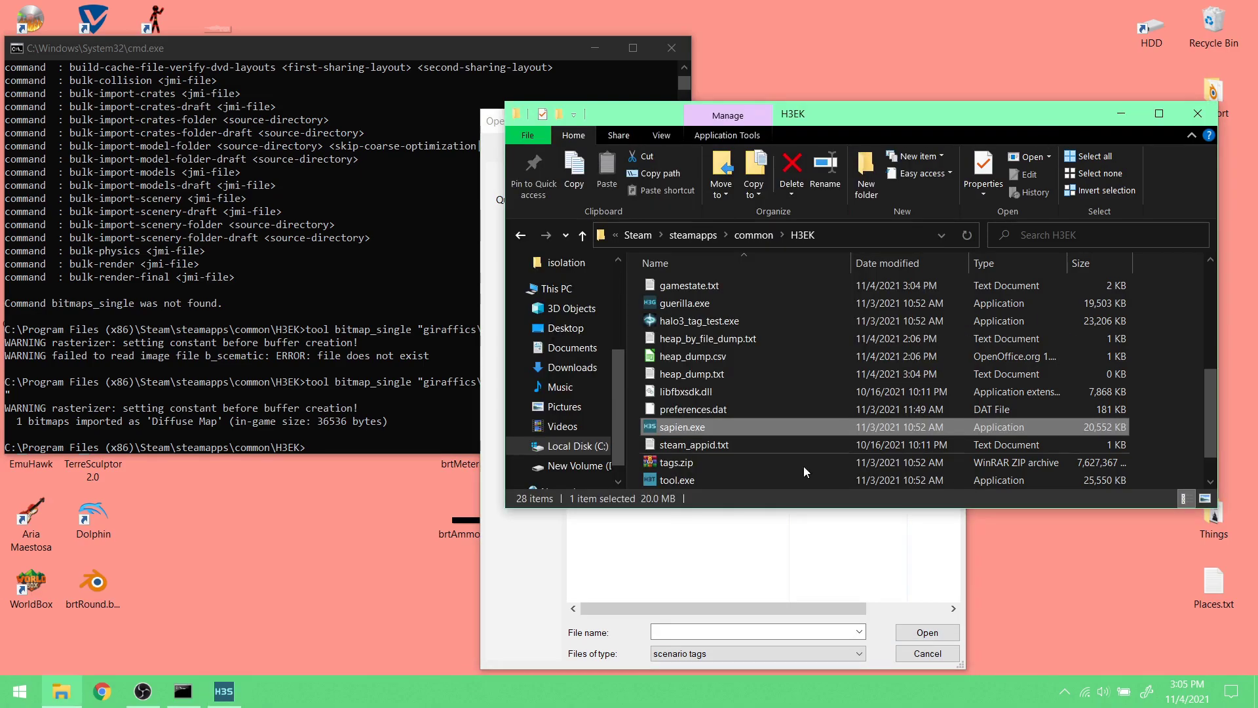
scroll(787, 486, "down", 1)
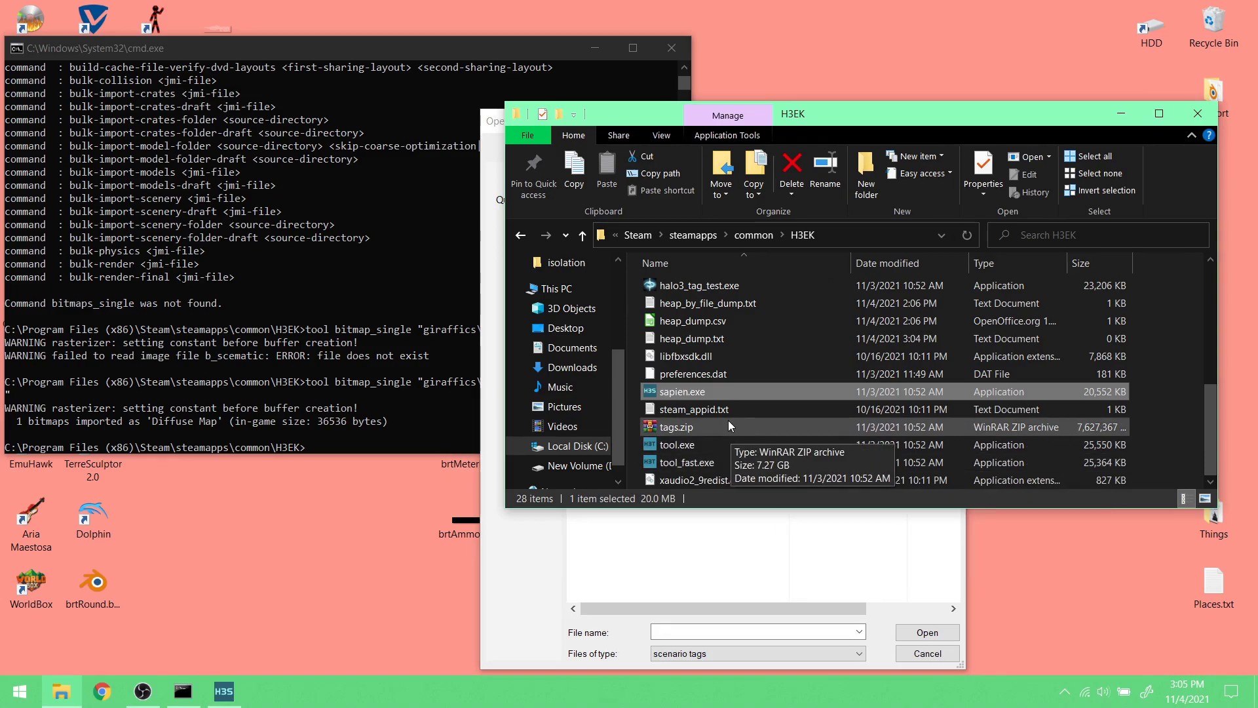
scroll(729, 420, "up", 2)
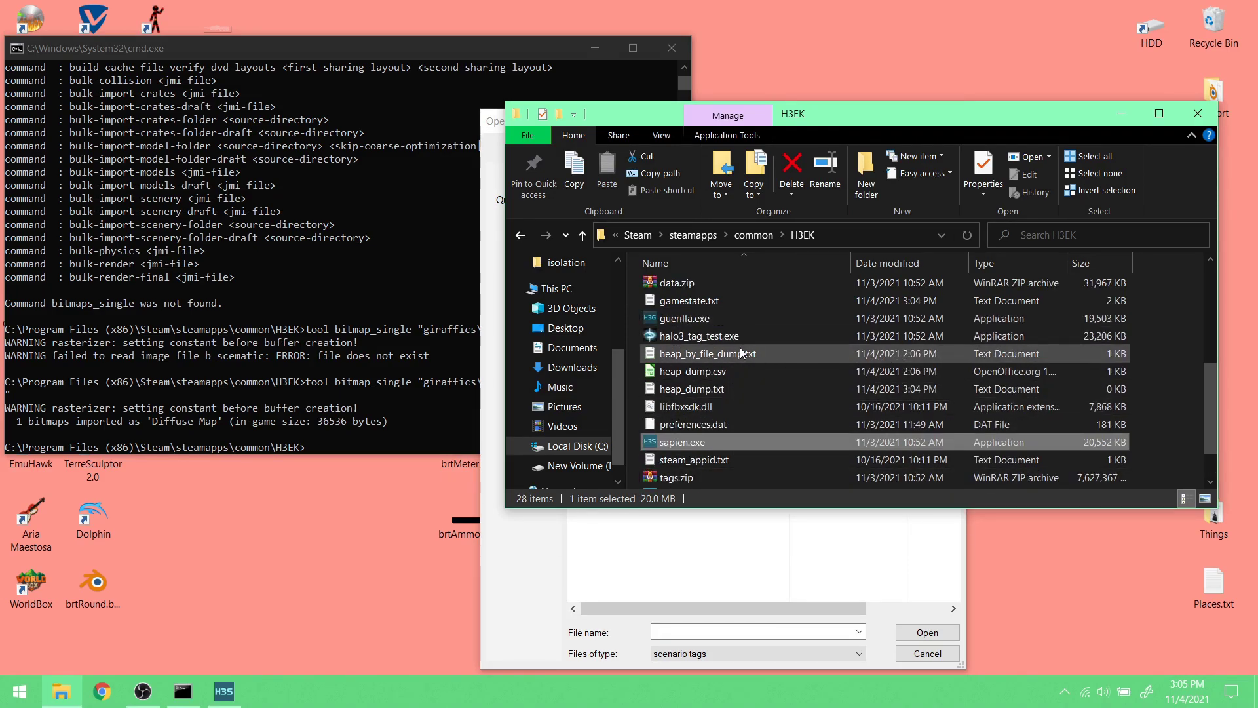
left_click(552, 564)
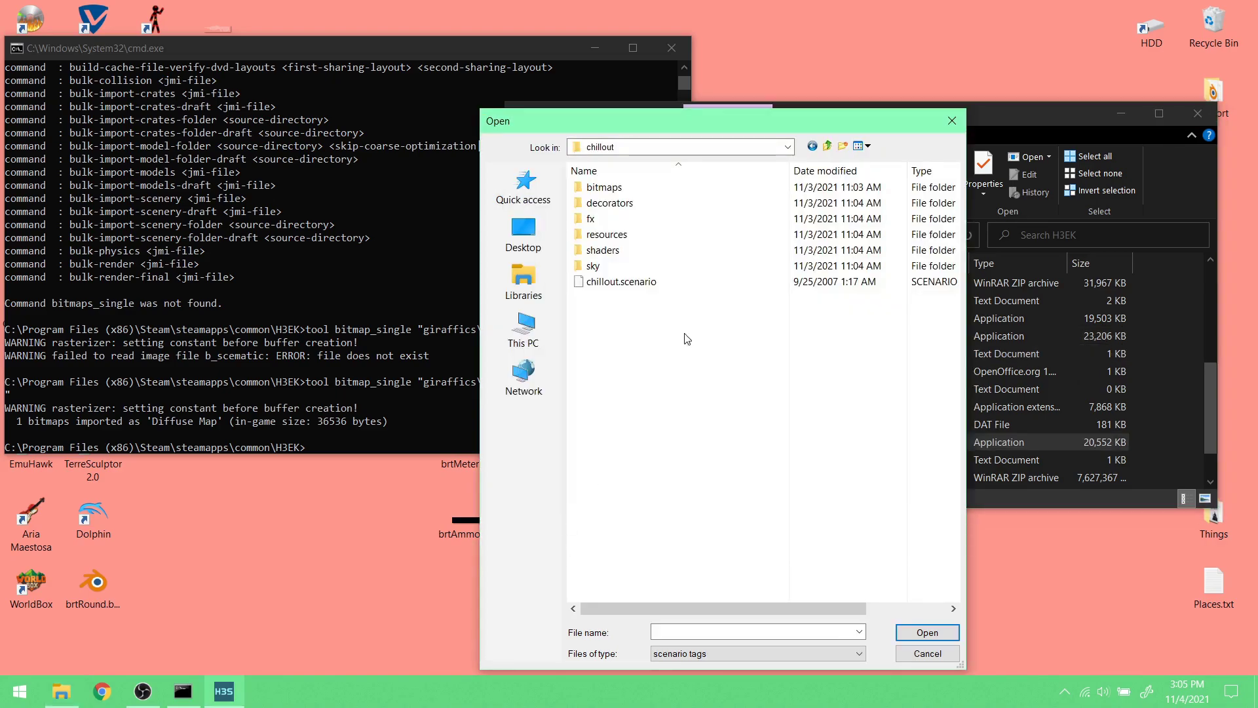
left_click(692, 281)
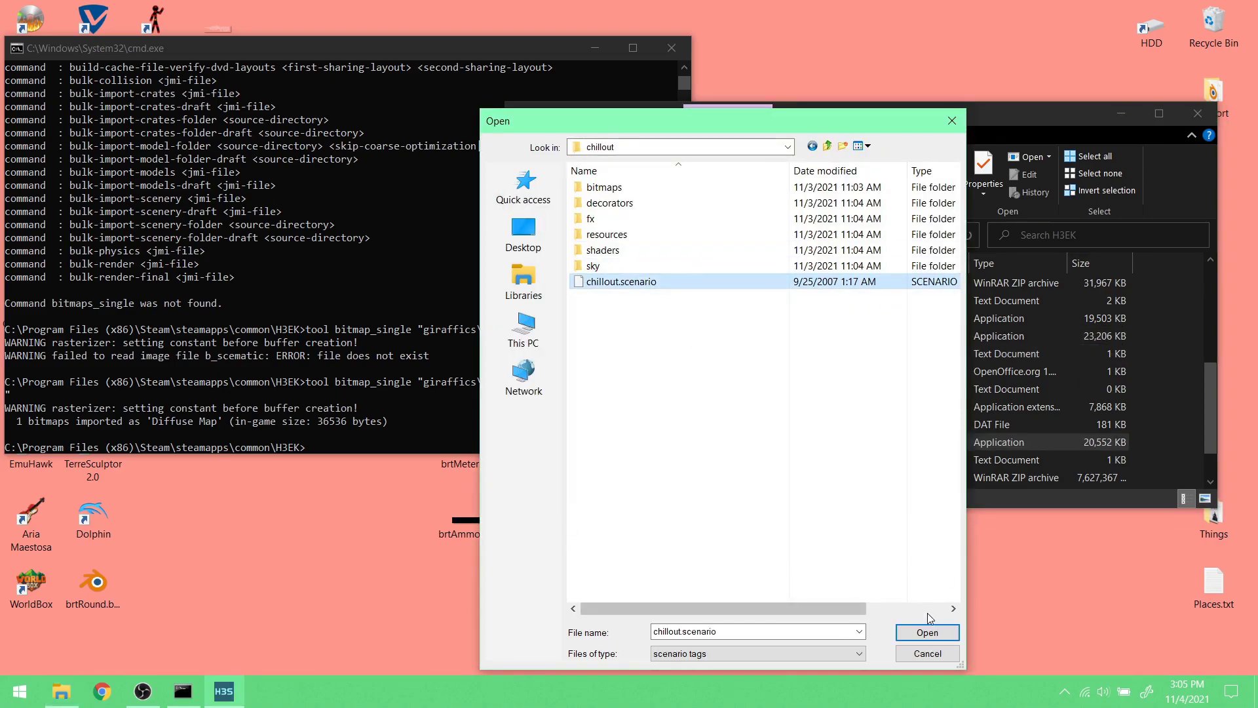
left_click(925, 633)
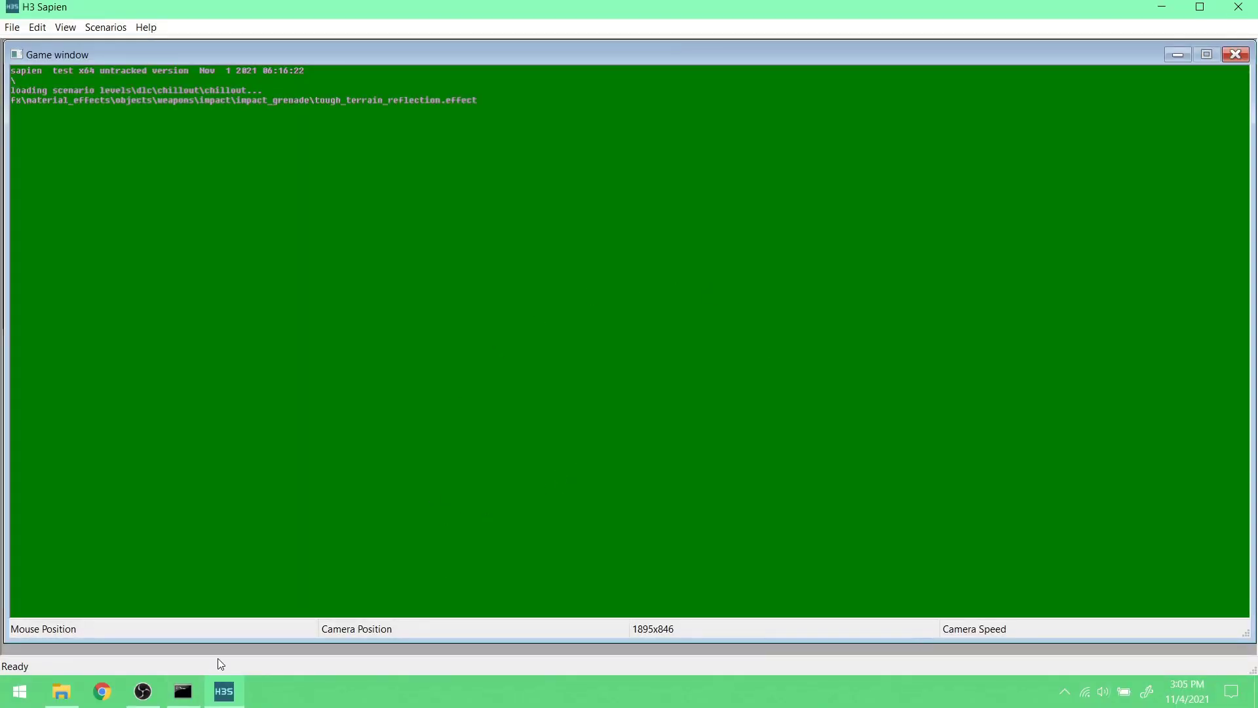
- Launch guerilla.exe from the H3EK folder and open battle_rifle_tac.chud_definition under giraffics\ui\chud
left_click(65, 692)
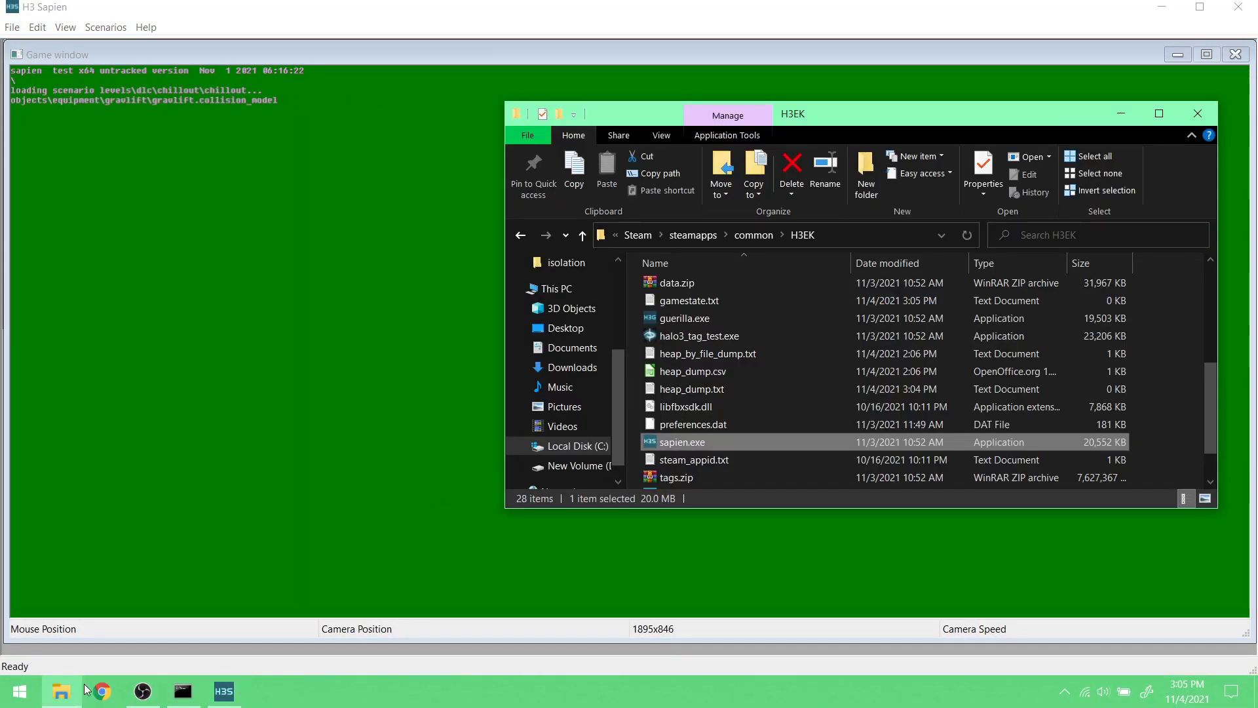
double_click(701, 323)
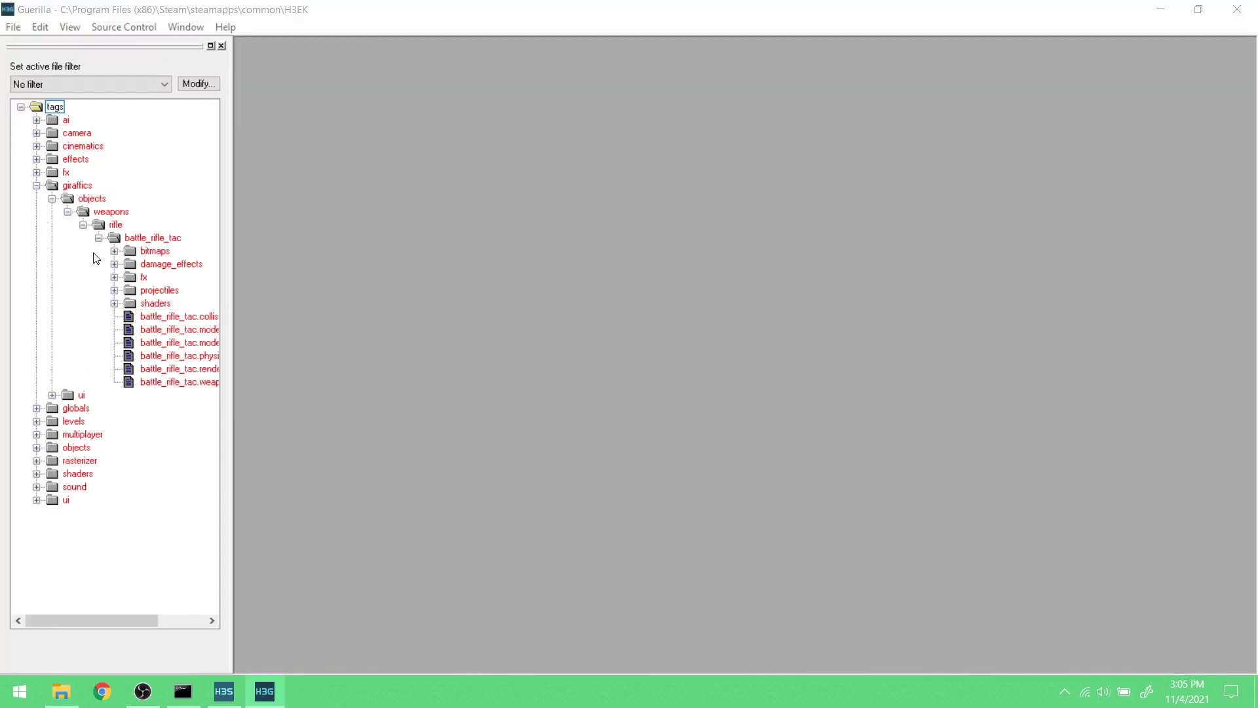
left_click(68, 211)
left_click(52, 198)
left_click(51, 211)
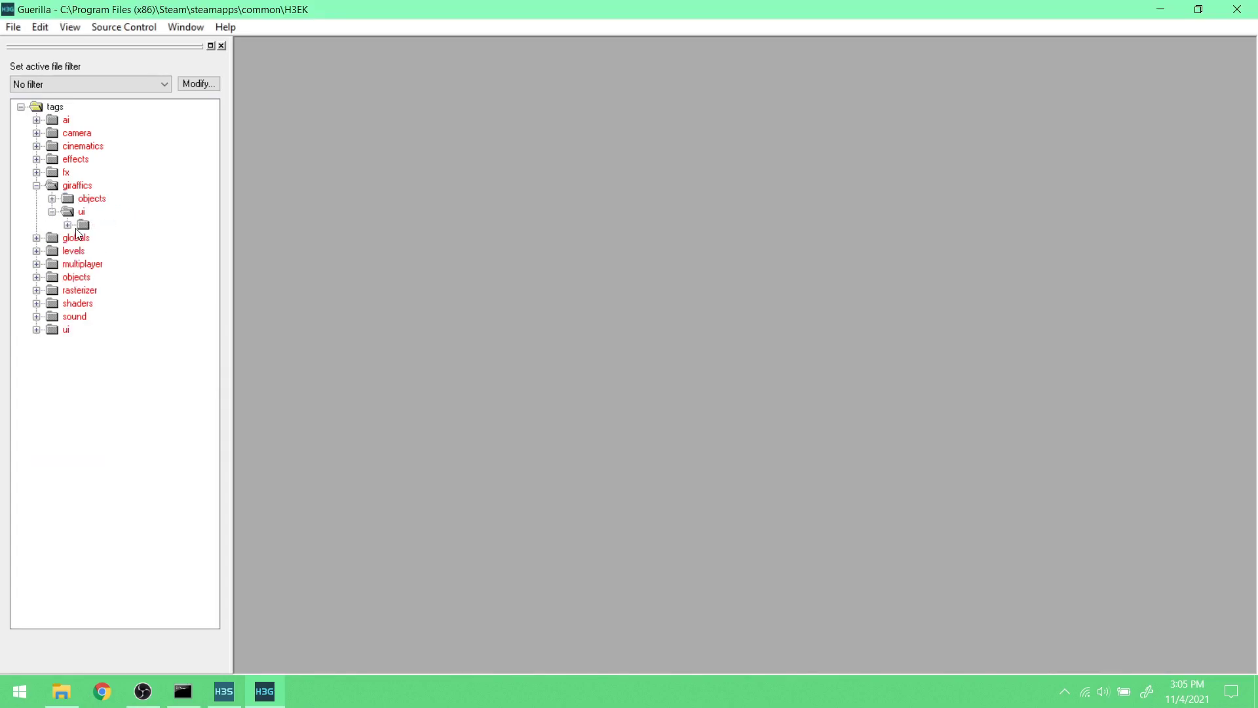
left_click(67, 225)
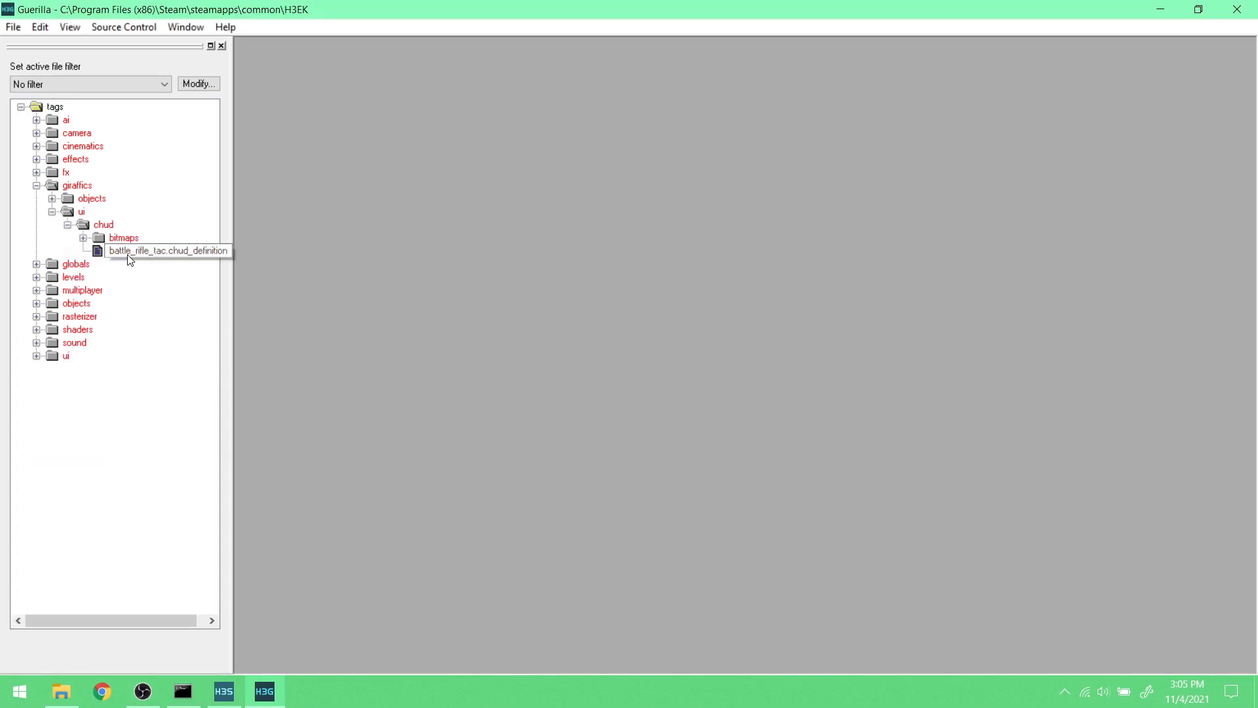
double_click(128, 253)
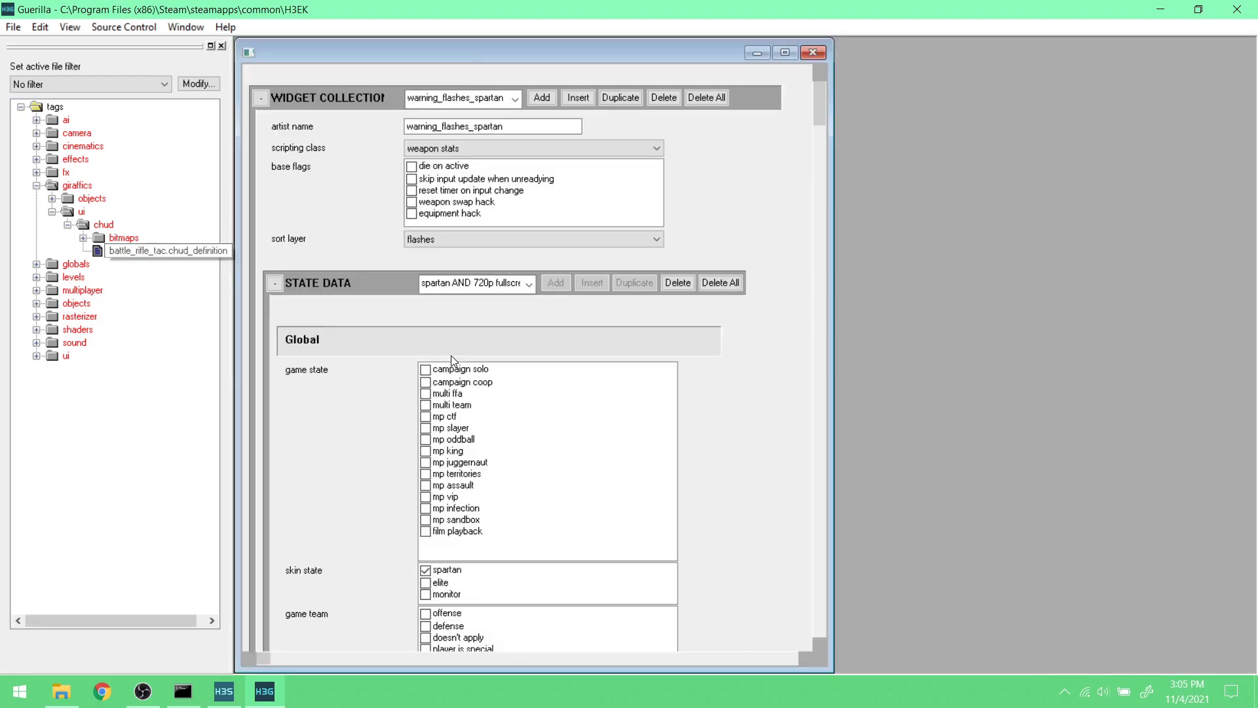
- Open the stock weapon_scematics.bitmap tag from ui\chud\bitmaps as a reference for the import settings
scroll(451, 355, "down", 3)
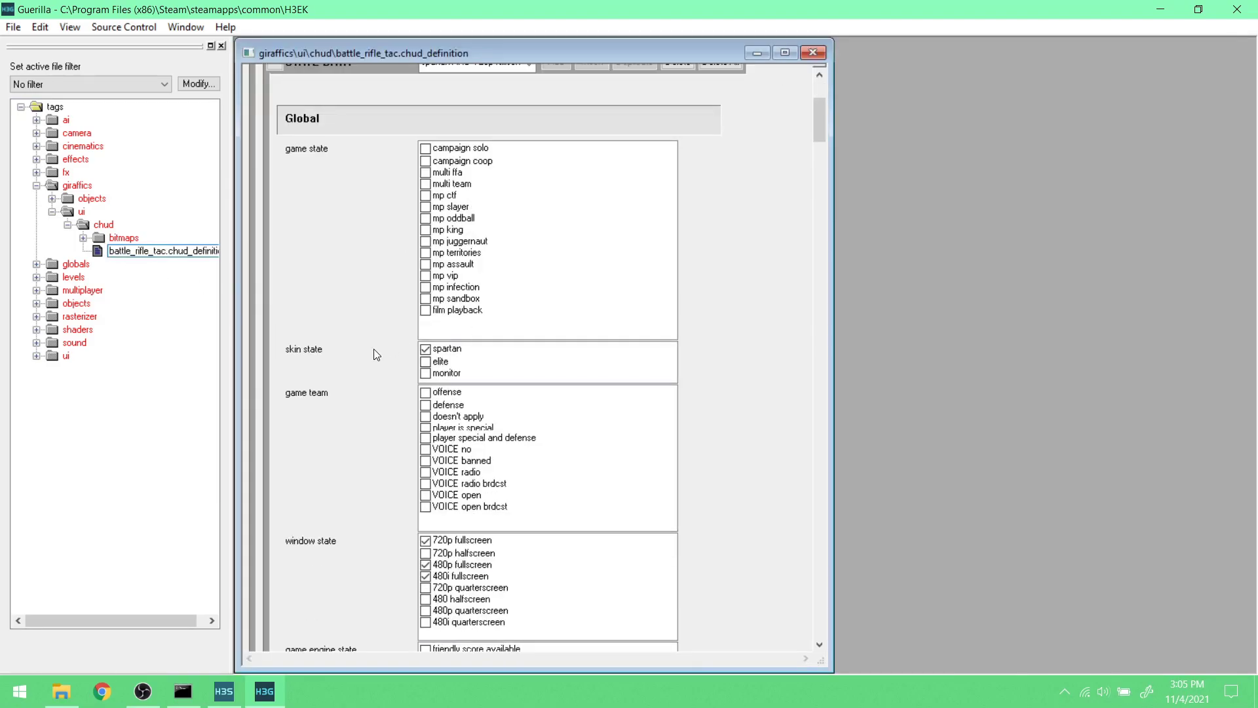
left_click(37, 356)
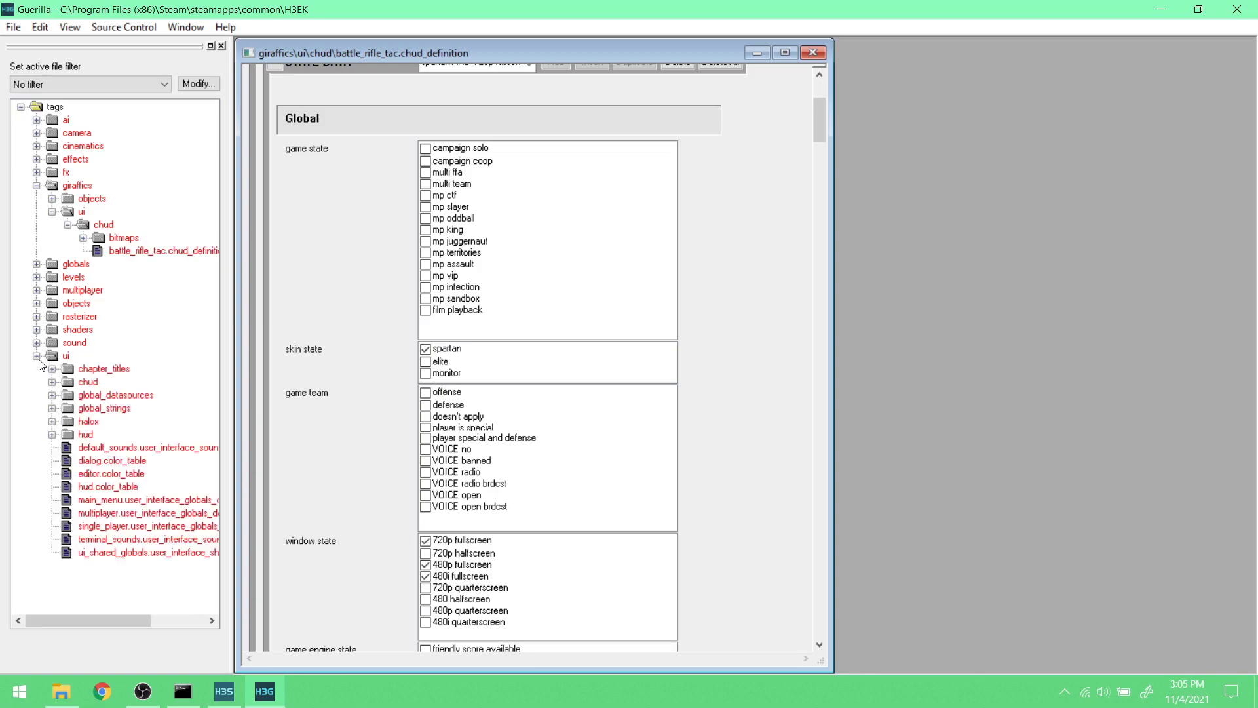
left_click(85, 238)
left_click(162, 265)
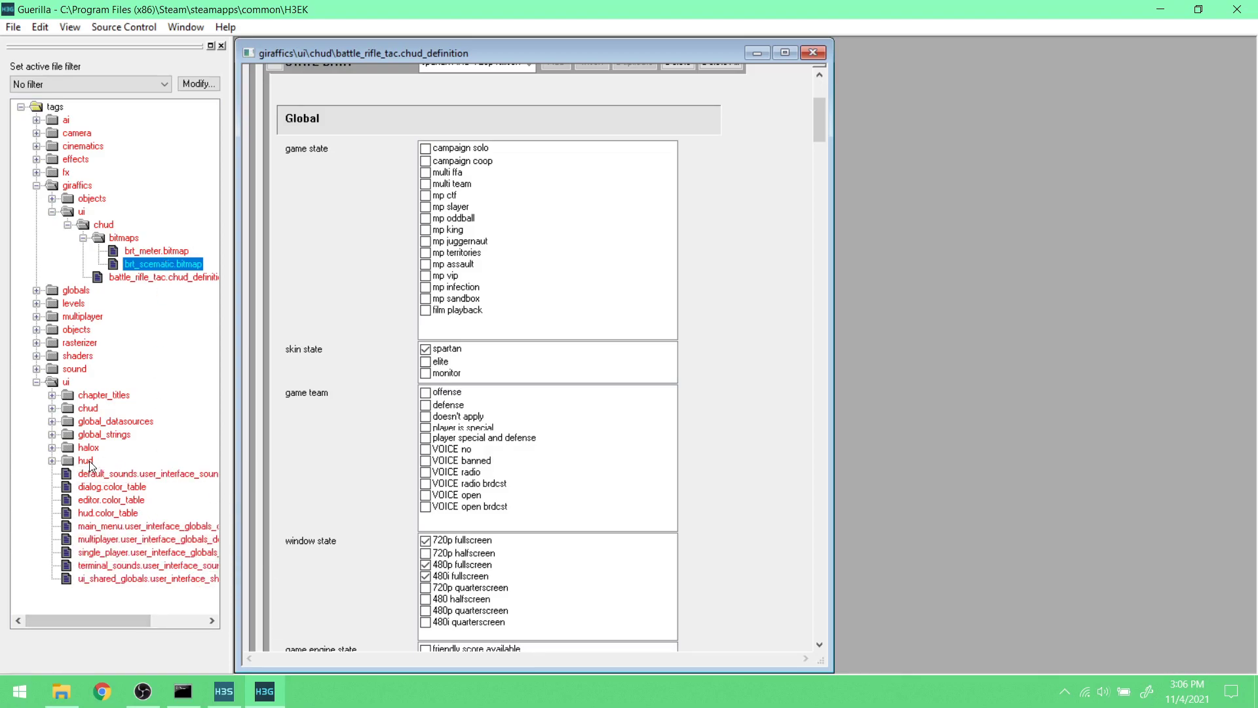
left_click(51, 408)
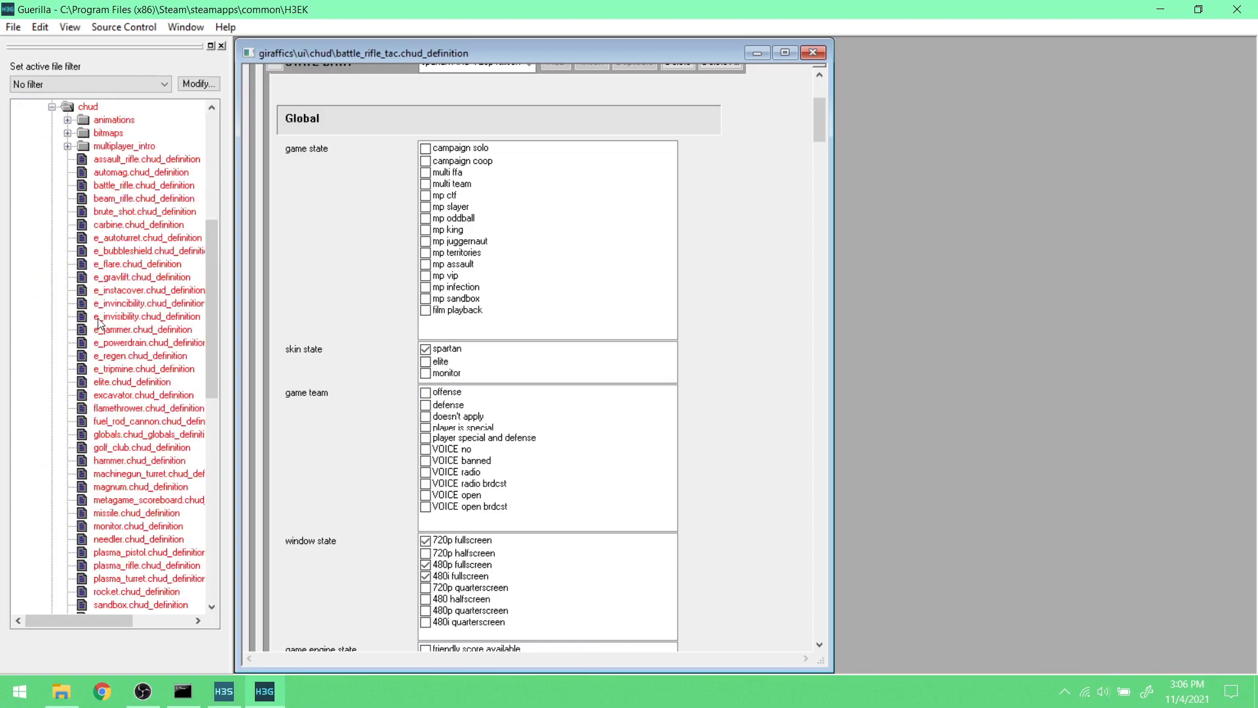
left_click(68, 133)
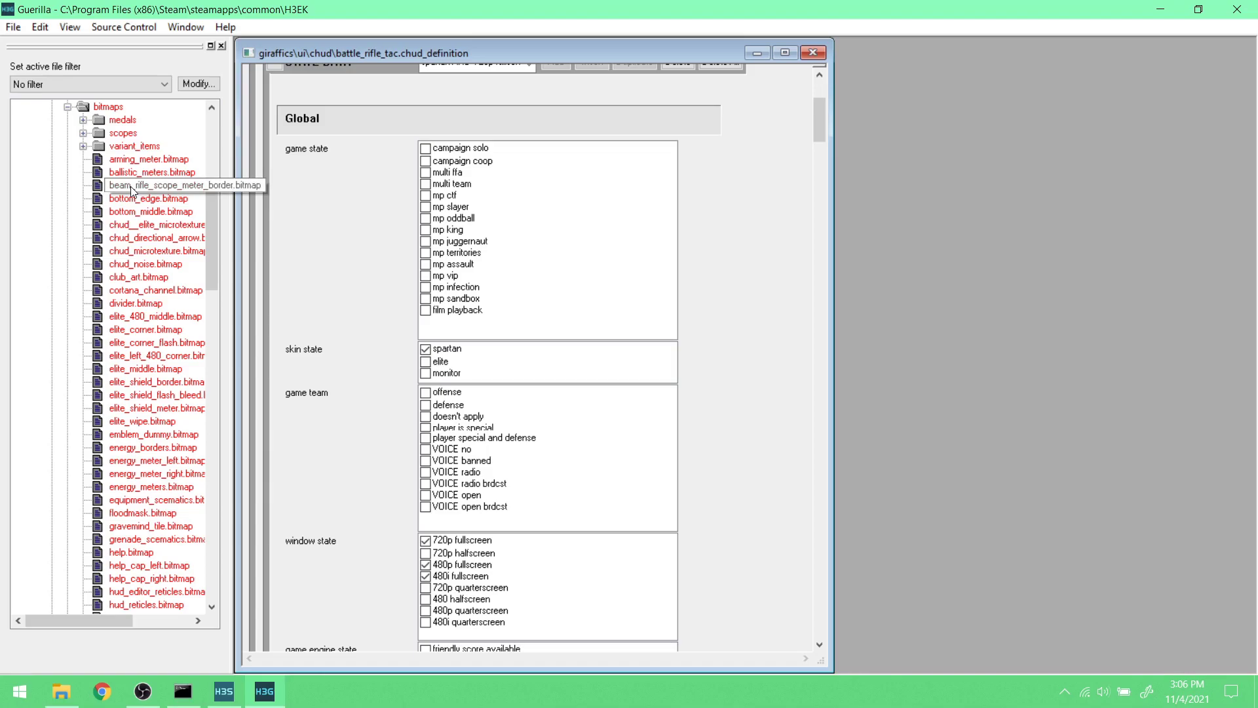
scroll(131, 198, "down", 12)
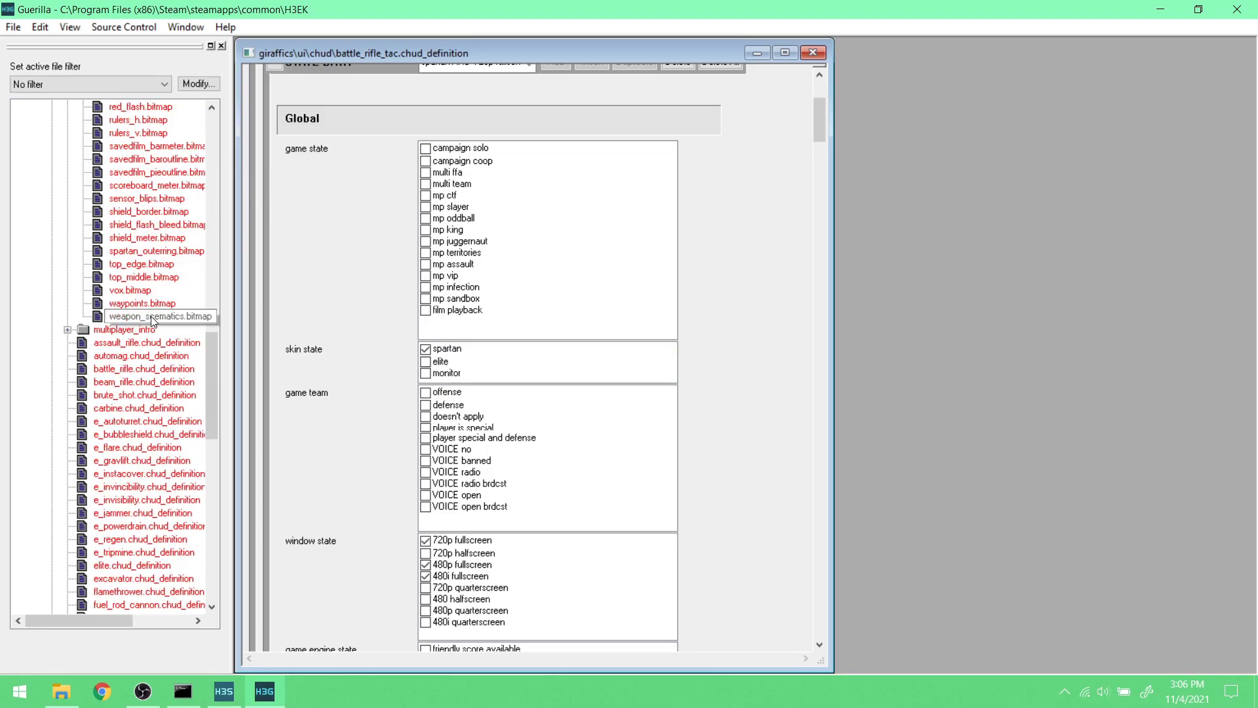
double_click(153, 316)
- Collapse the stock ui folder and open brt_scematic.bitmap from giraffics\ui\chud\bitmaps
scroll(157, 271, "up", 20)
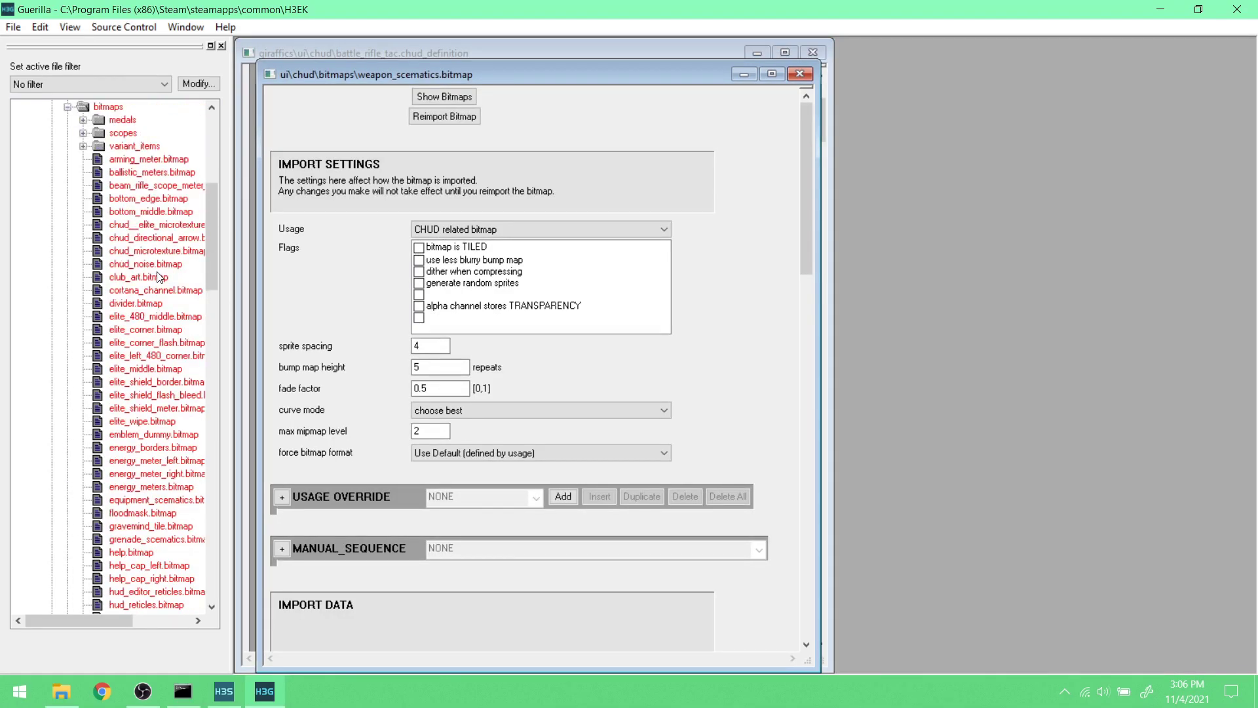
left_click(51, 277)
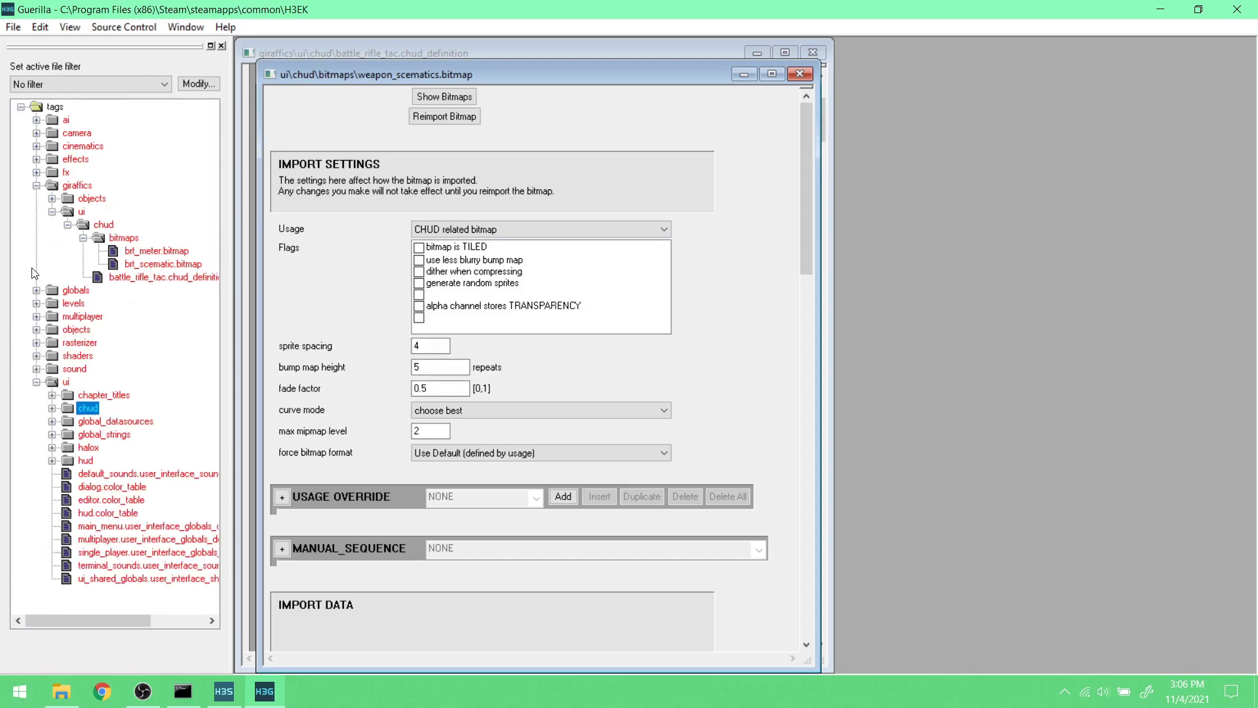
left_click(36, 382)
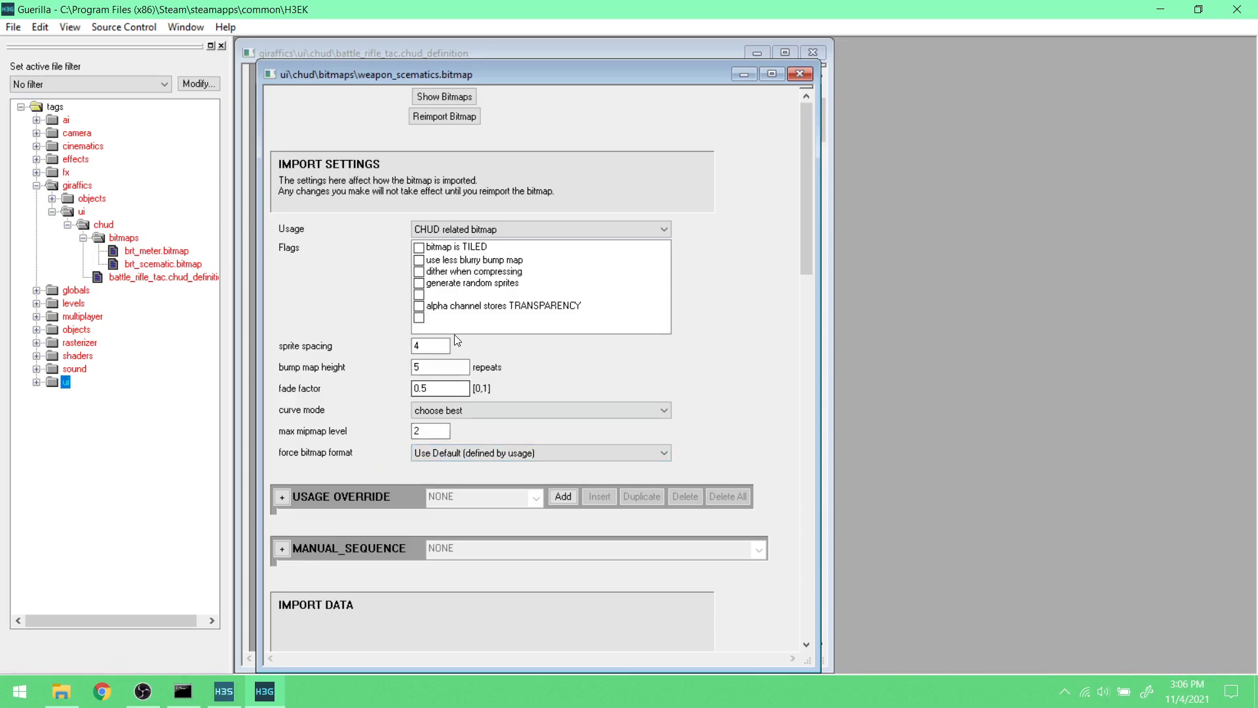
left_click_drag(407, 49, 761, 42)
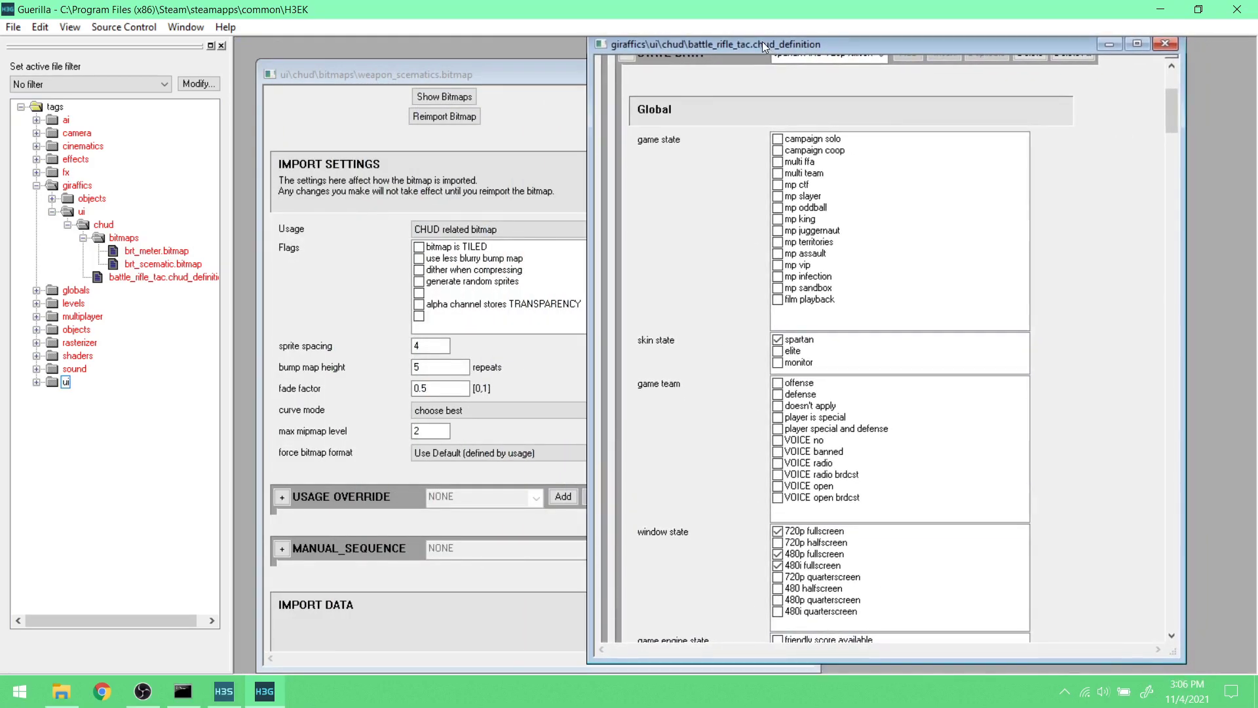
scroll(729, 251, "down", 3)
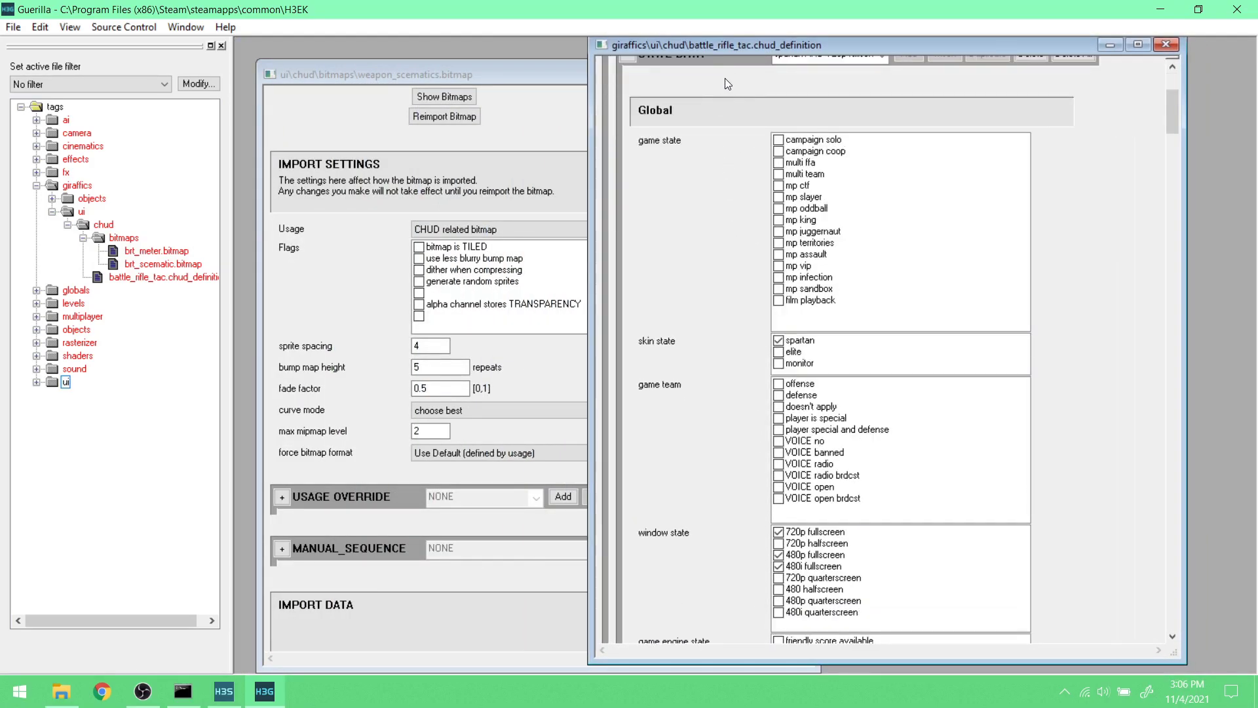
left_click_drag(705, 51, 498, 59)
left_click(146, 265)
double_click(146, 265)
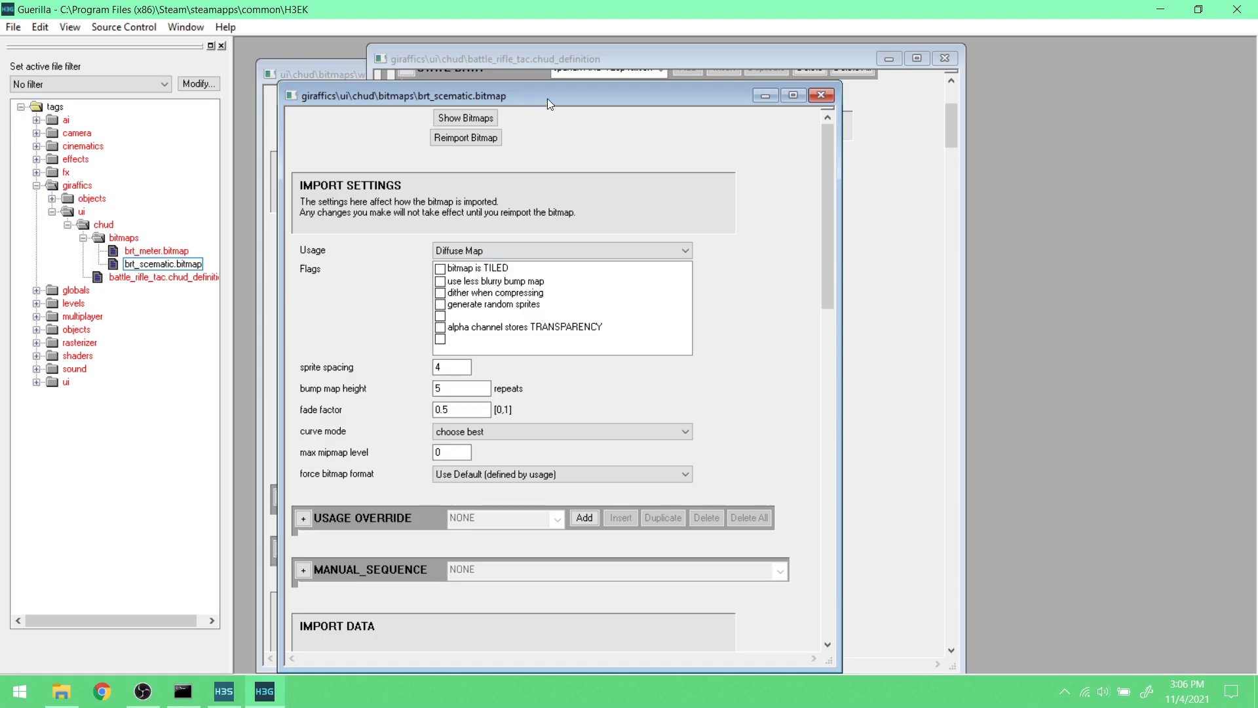
- Set the usage of brt_scematic.bitmap to CHUD related bitmap and reimport it, closing the tool output
left_click_drag(542, 99, 776, 81)
left_click(796, 230)
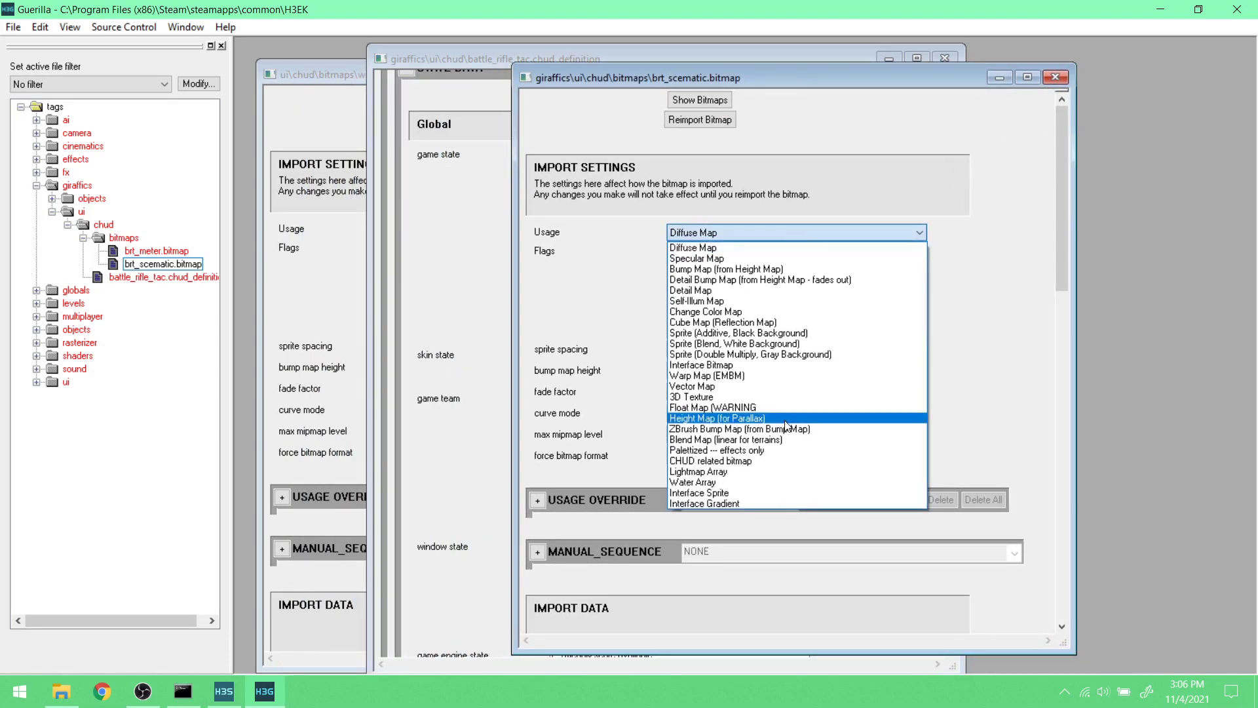
left_click(753, 461)
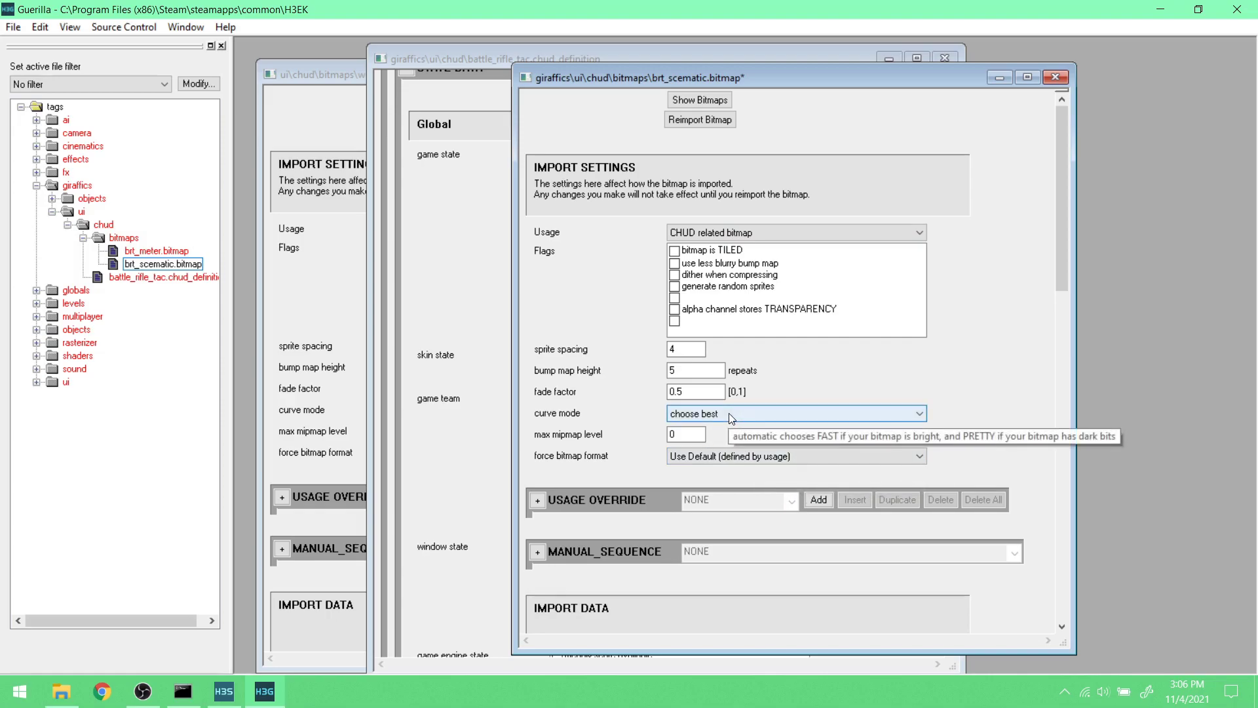
left_click(705, 121)
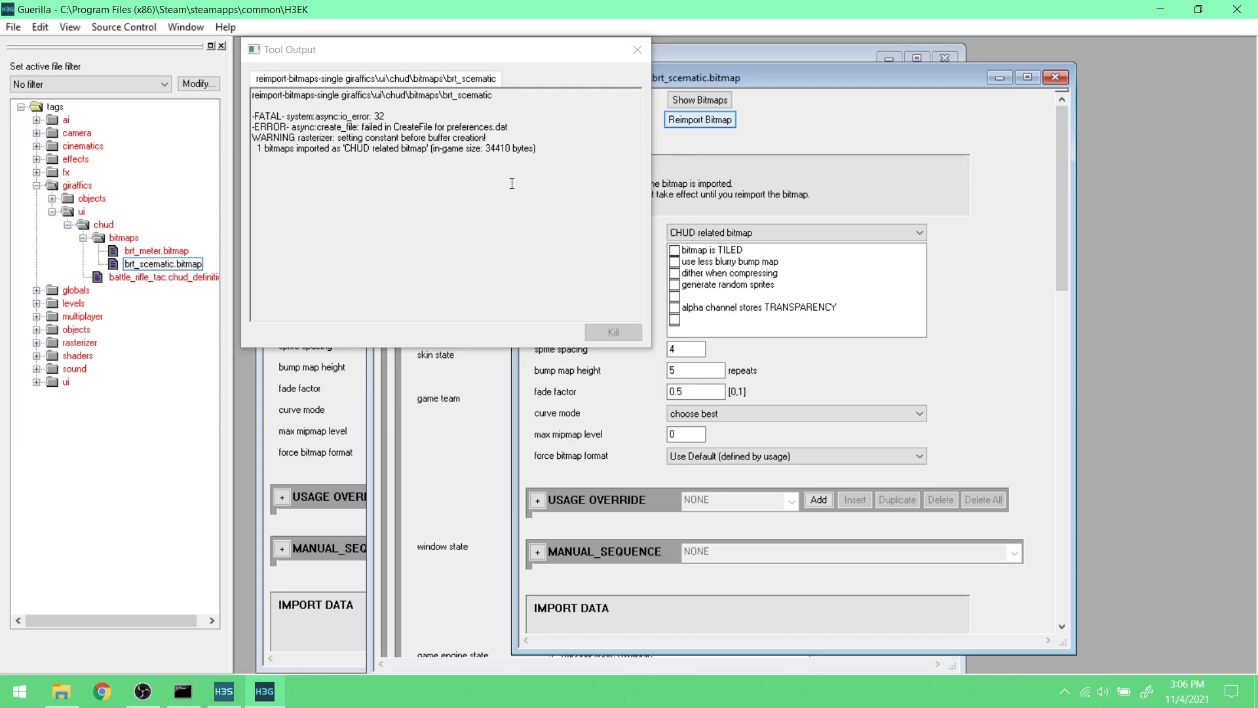
left_click(636, 47)
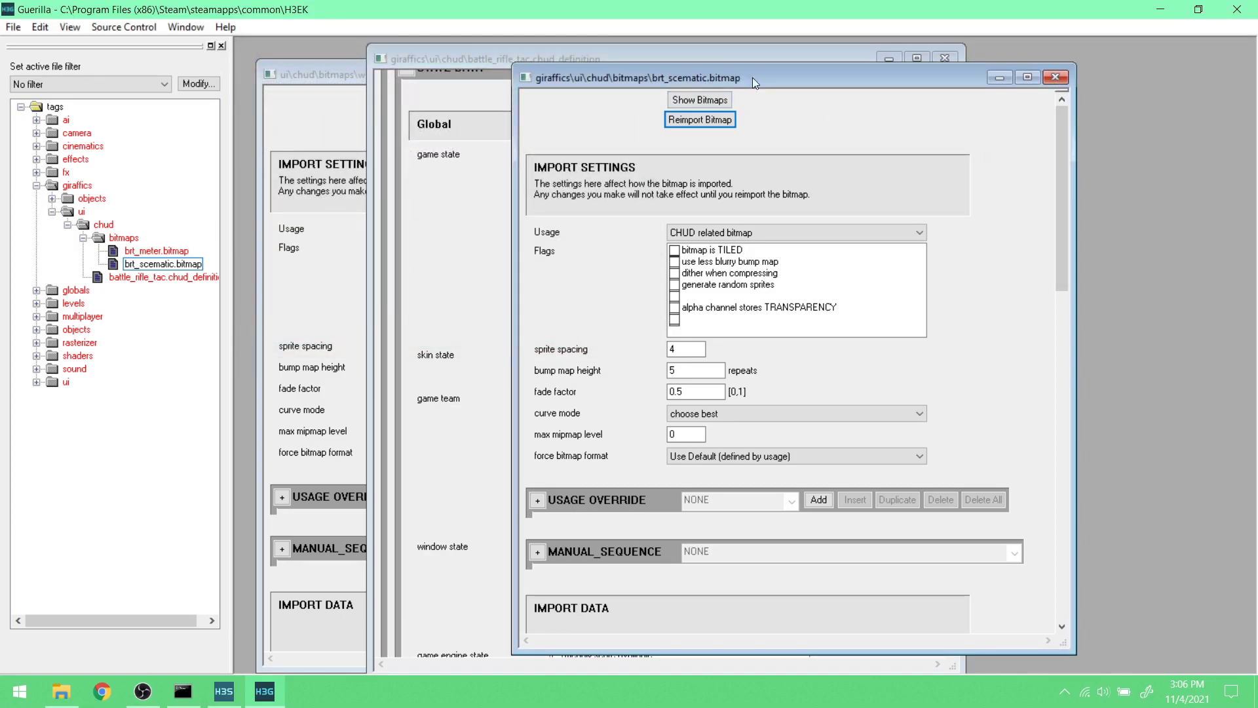
- Close the brt_scematic and weapon_scematics bitmap tags and move the battle_rifle_tac chud definition beside the tag tree
left_click(1057, 78)
left_click(344, 79)
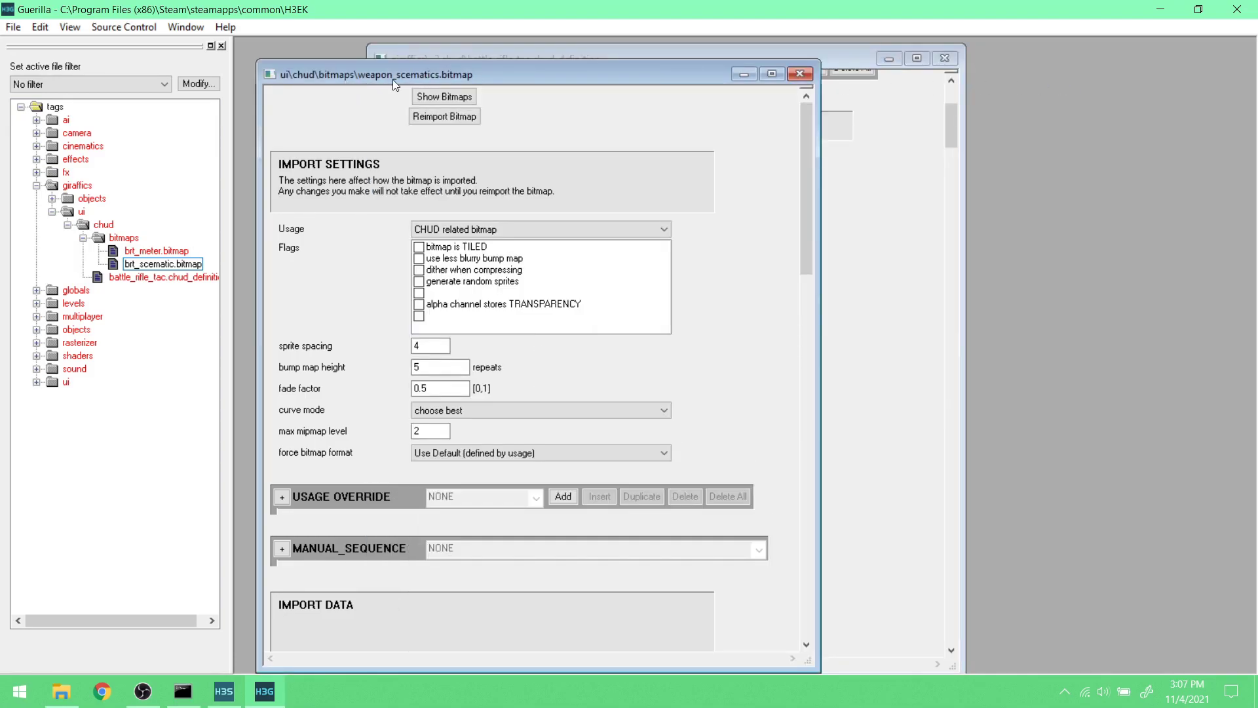
left_click(800, 73)
left_click_drag(816, 58, 700, 51)
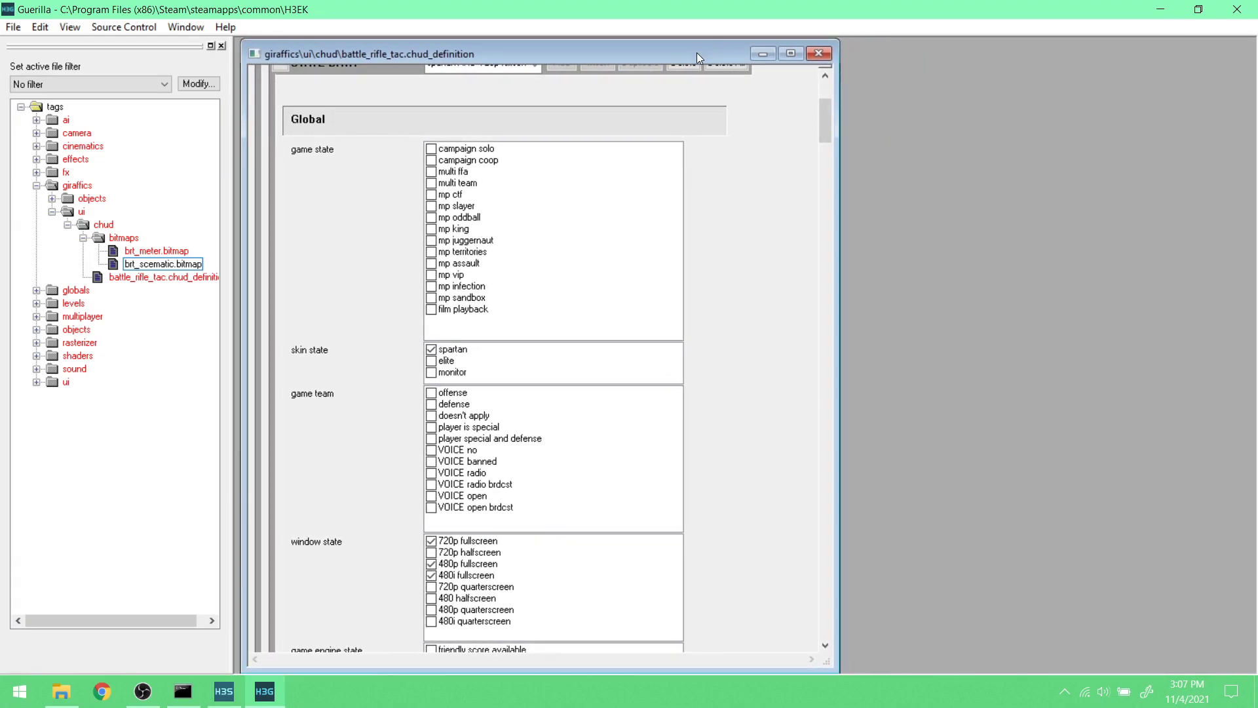
- Show the ammo_area entry of the widget collection in the battle_rifle_tac chud definition
scroll(375, 208, "up", 3)
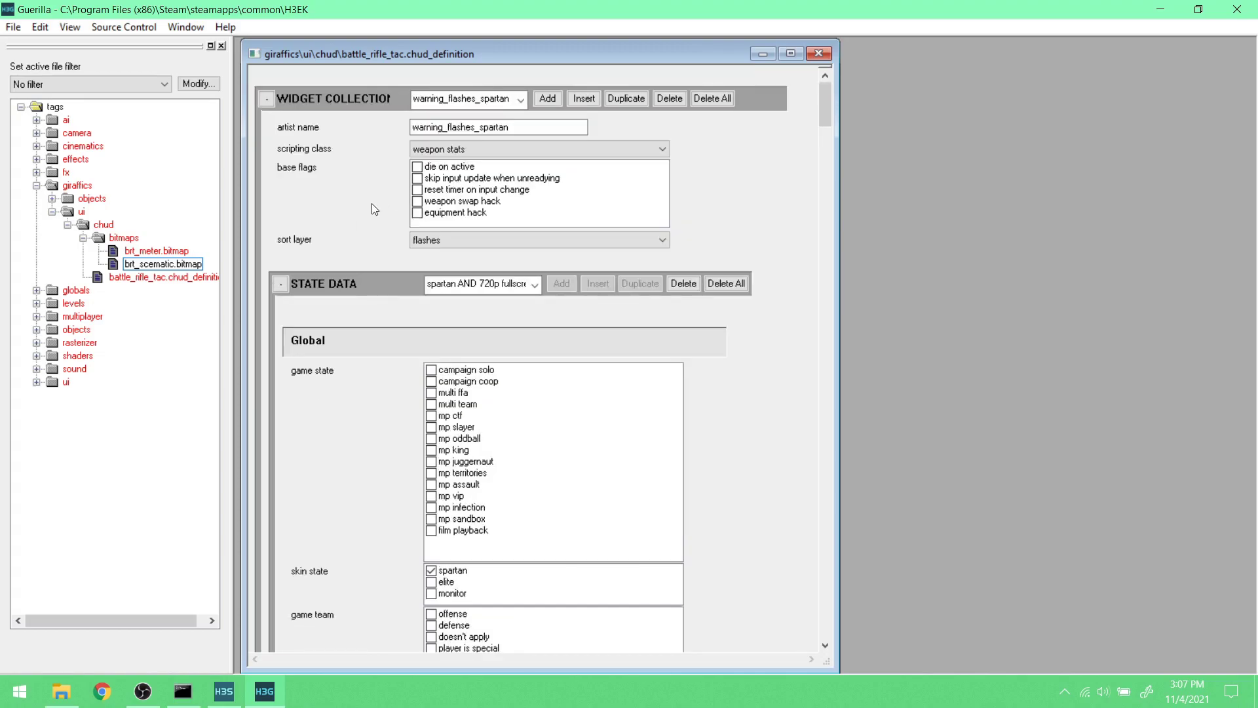
left_click(521, 100)
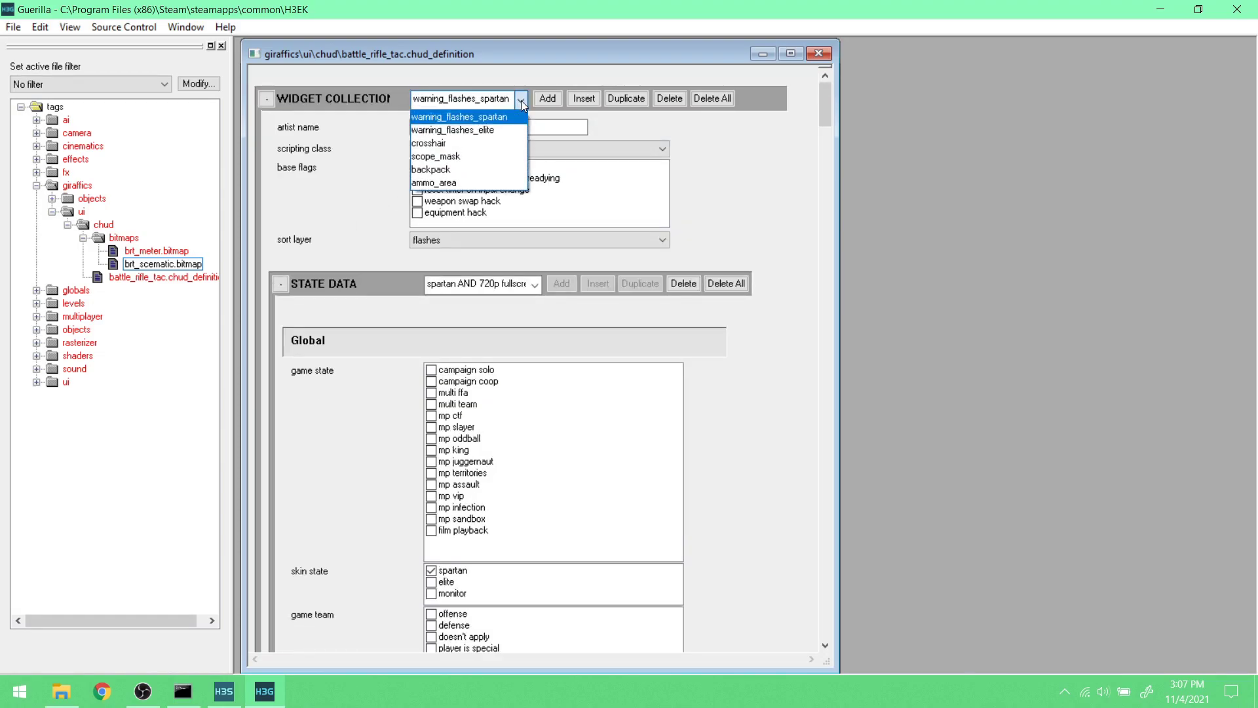
left_click(521, 100)
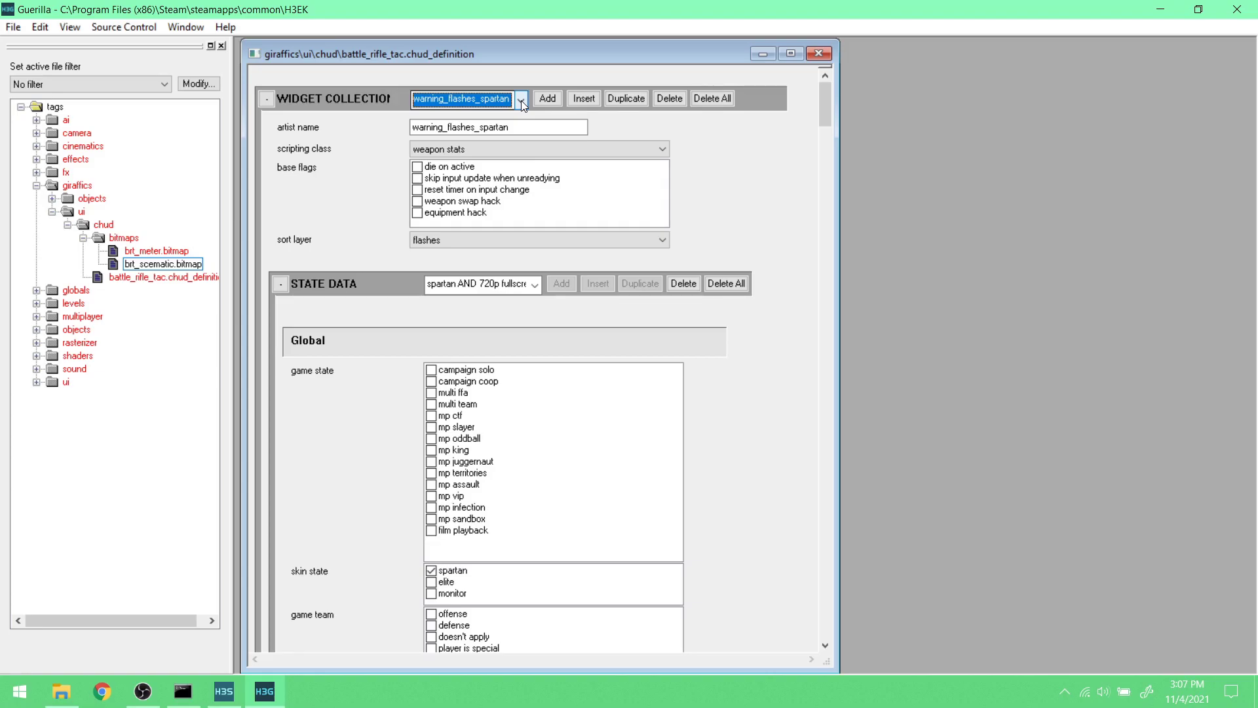
left_click(521, 100)
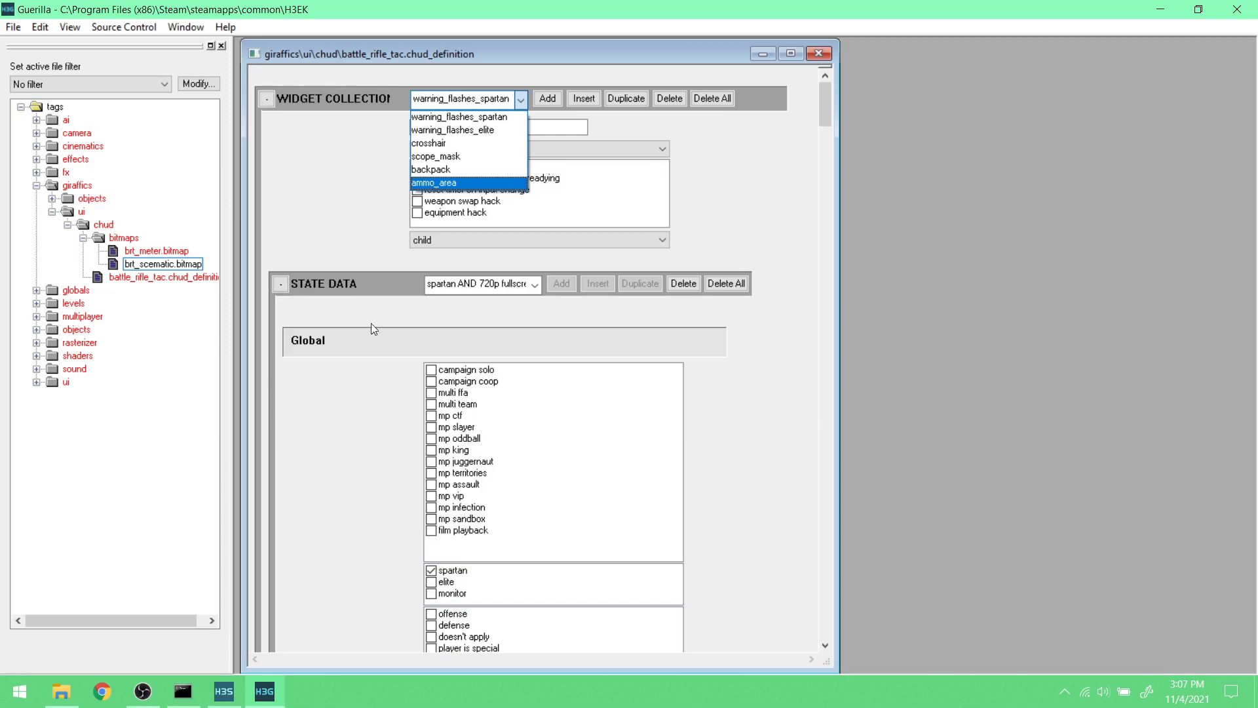
key("Return")
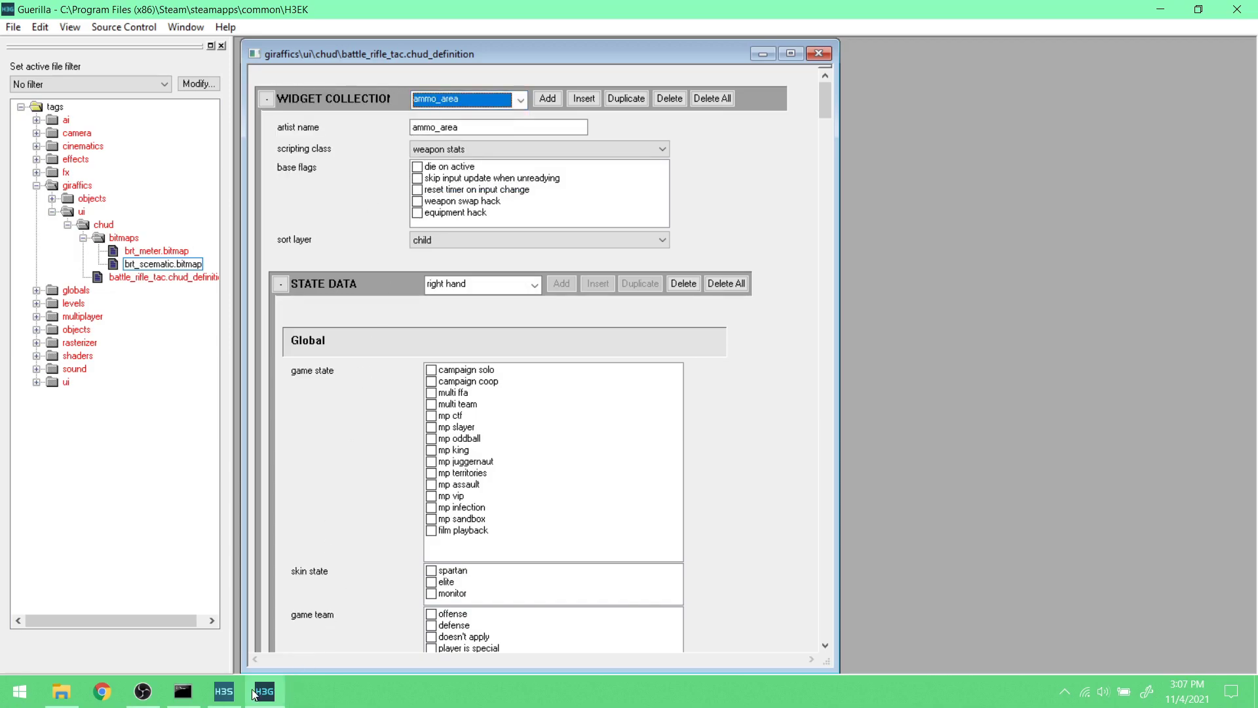
- Switch to Sapien, fly the camera to an open stretch of floor, and shrink the game window to uncover the Hierarchy view
left_click(230, 696)
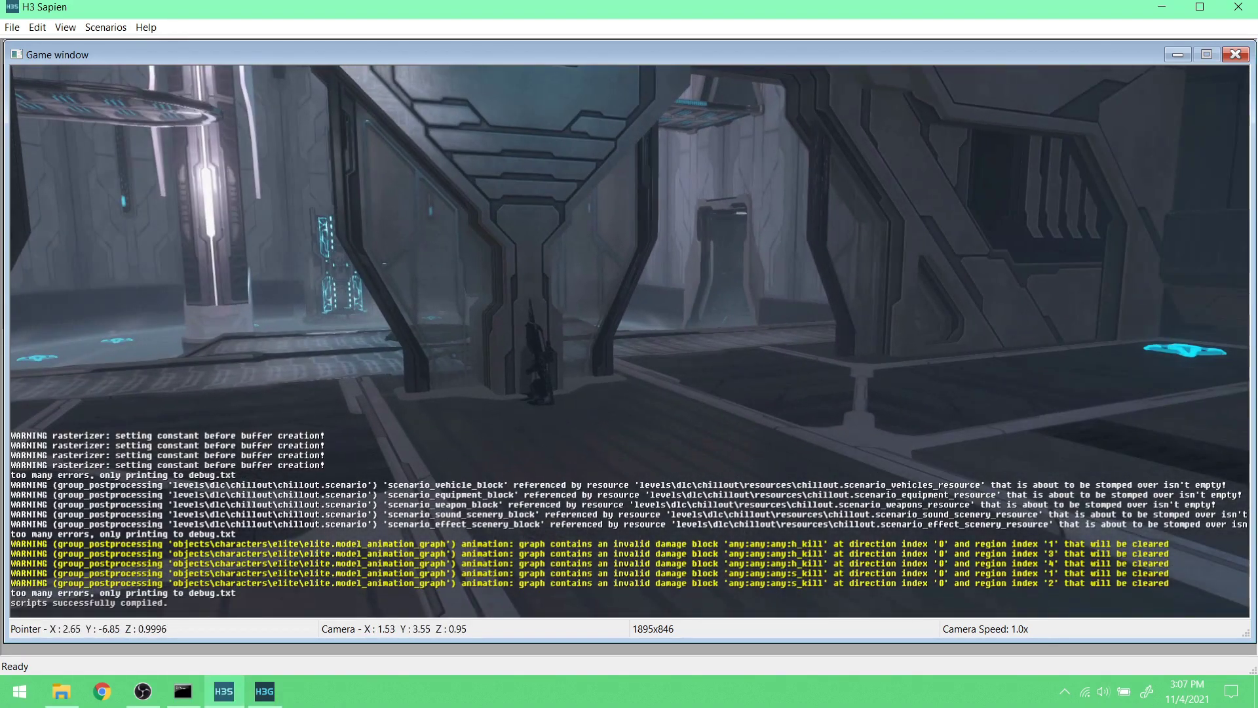
middle_click_drag(629, 341, 1071, 331)
key("s")
key("r")
key("w")
key("d")
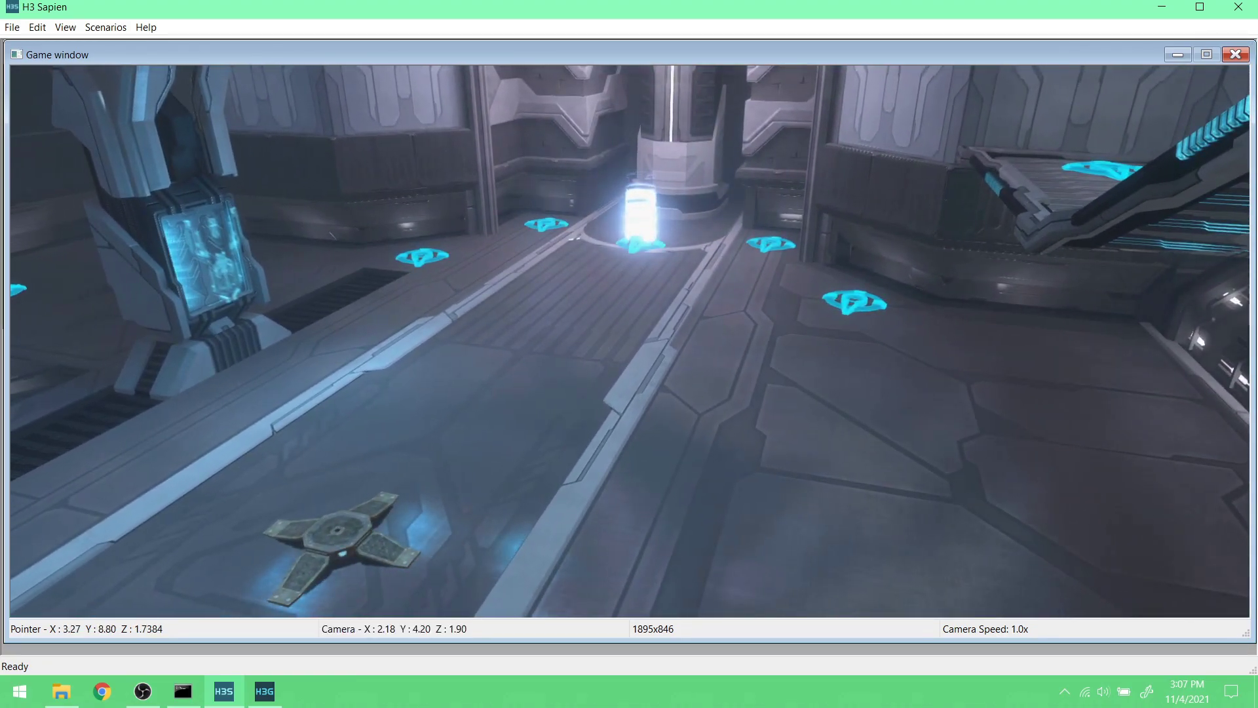
left_click_drag(1252, 44, 799, 306)
- Expand the scenario's objects down to the Weapons folder and place a new weapon instance on the floor
left_click(16, 90)
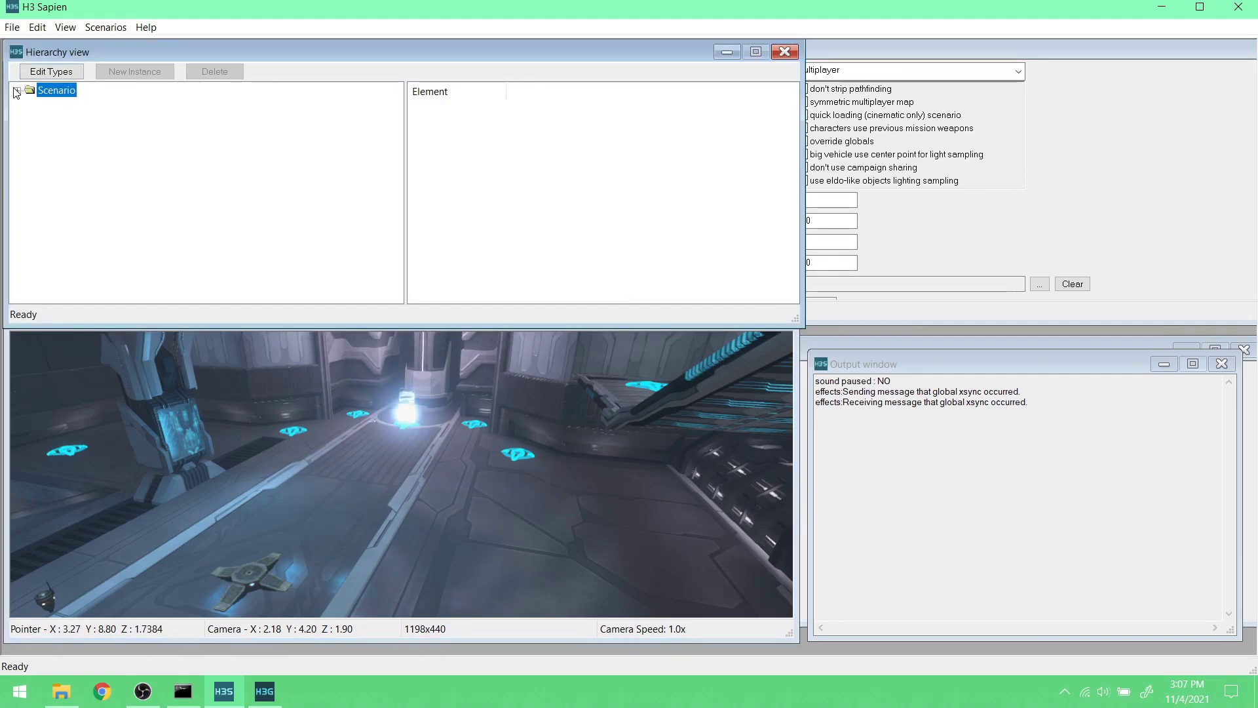
left_click(16, 90)
left_click(30, 105)
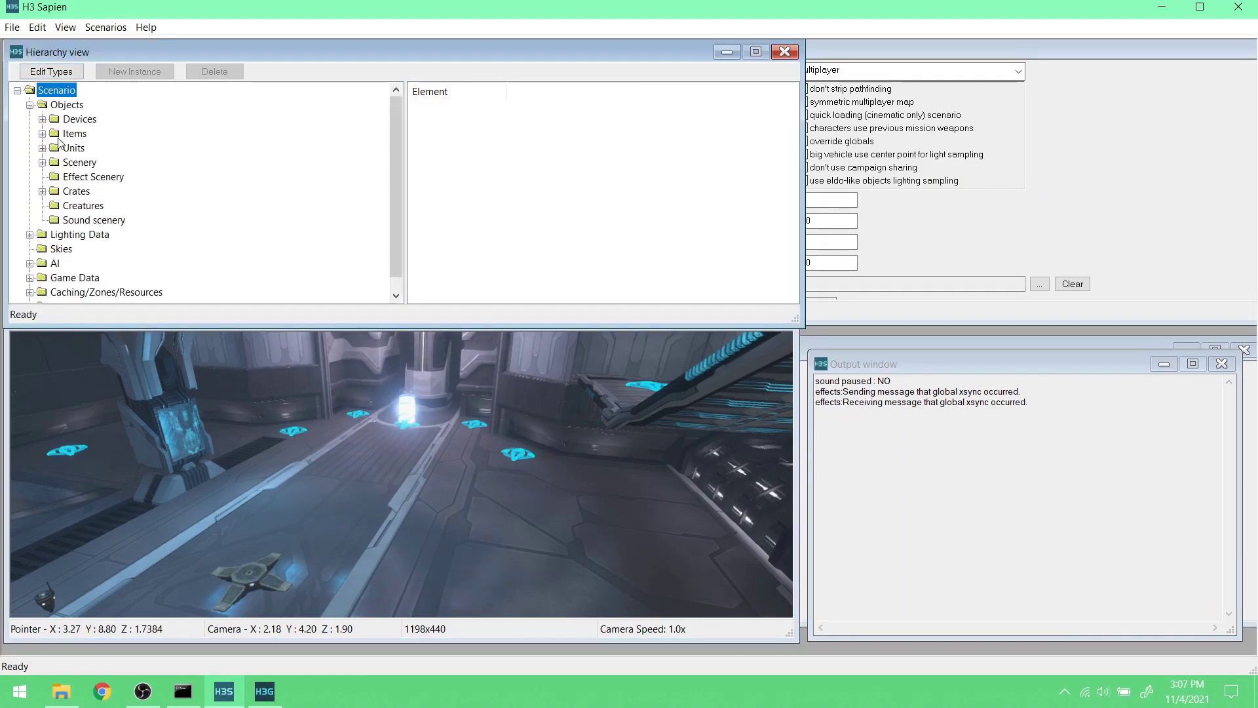
left_click(42, 134)
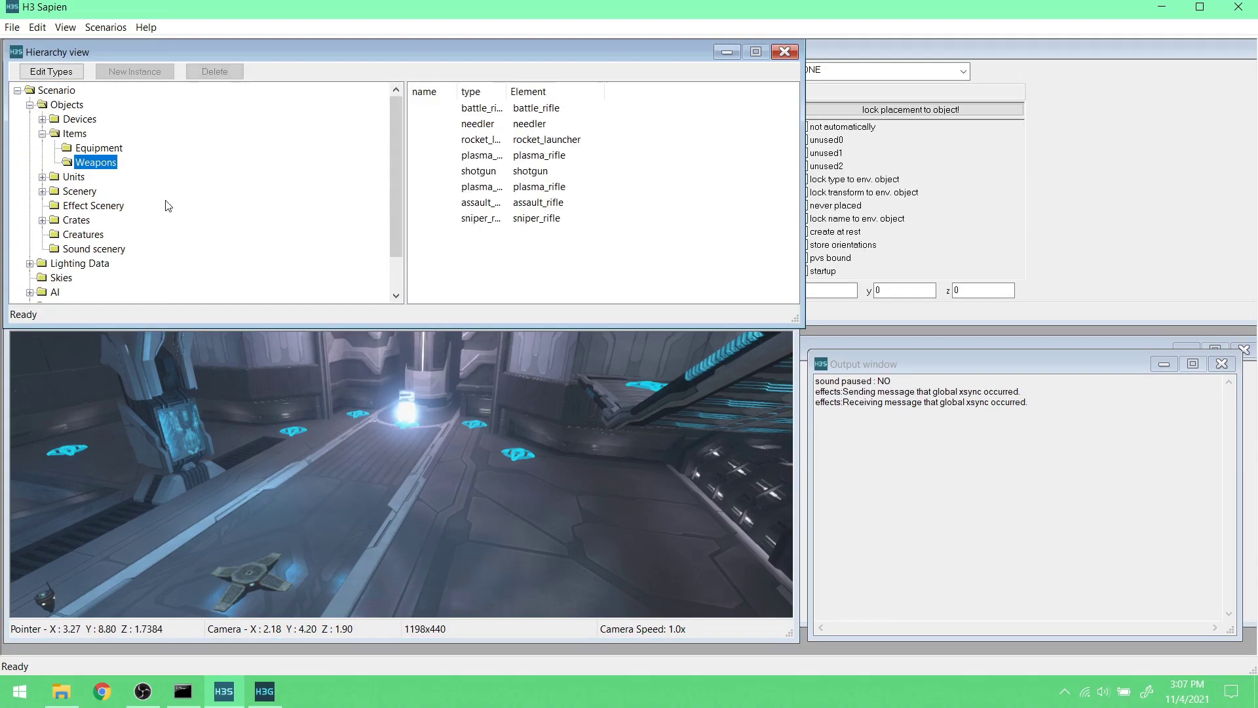
right_click(352, 512)
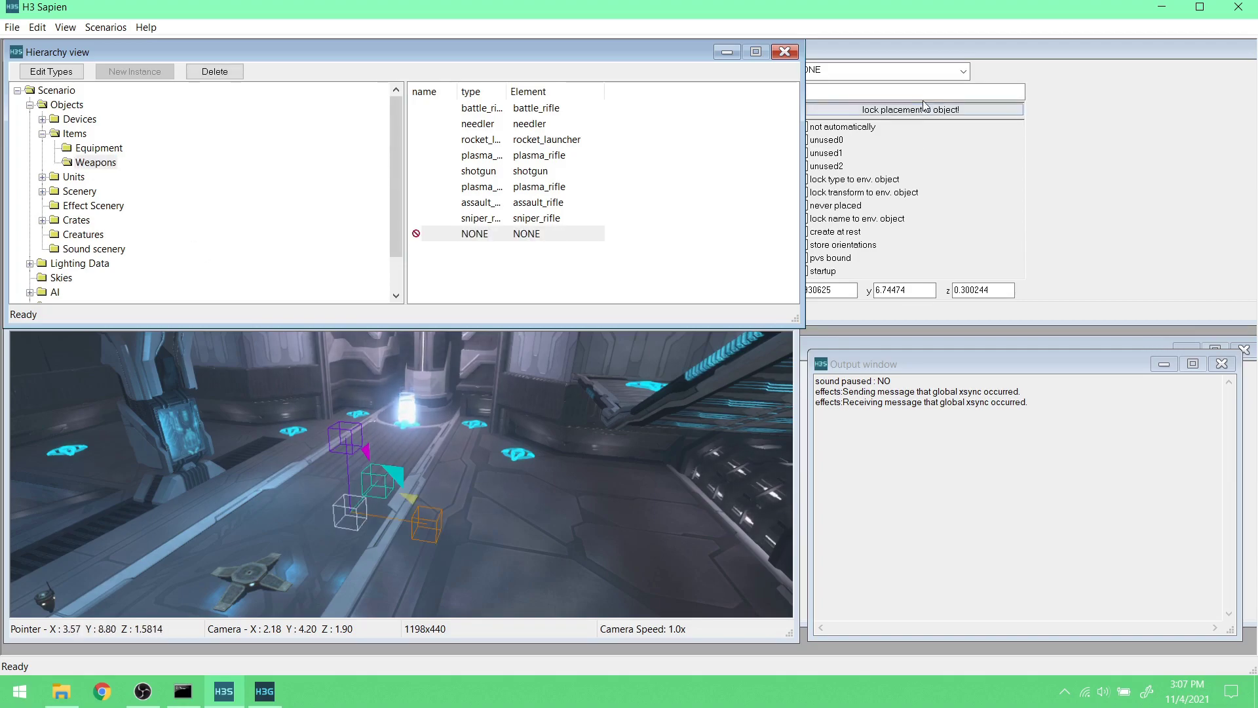
- Open the weapon type list for editing and browse for a new tag in giraffics\objects\weapons\rifle\battle_rifle_tac
left_click(948, 71)
left_click(914, 83)
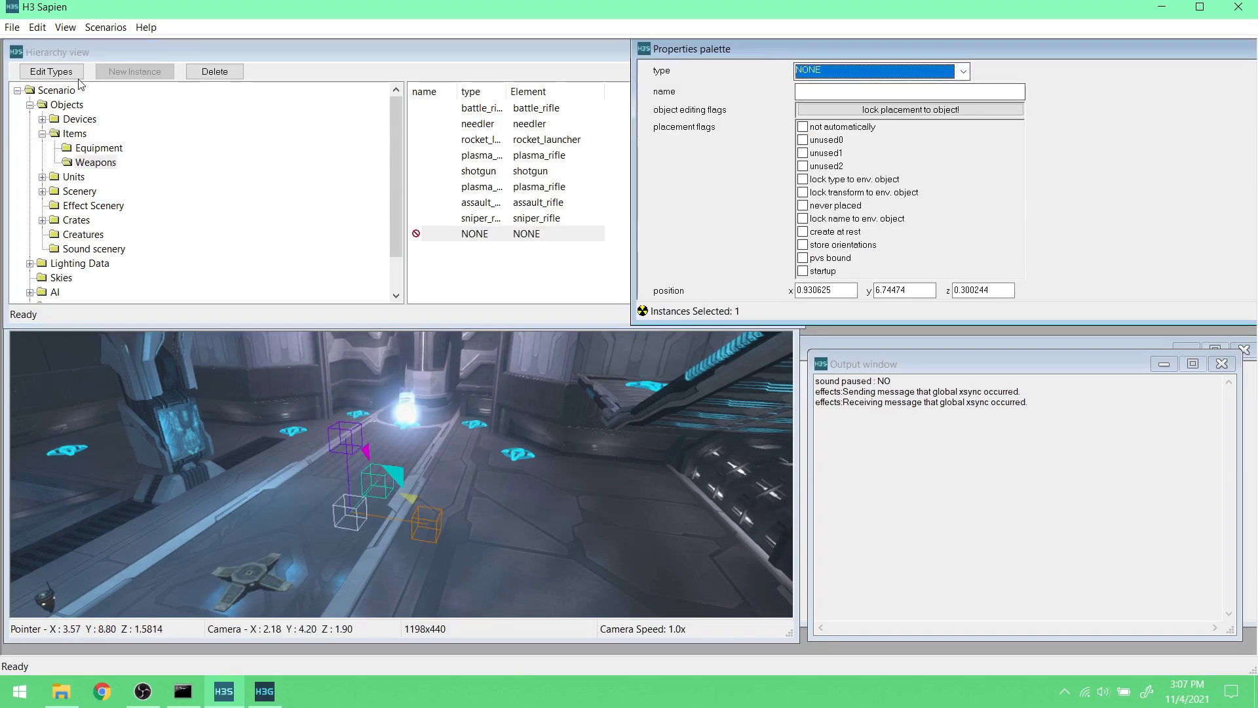
left_click(53, 71)
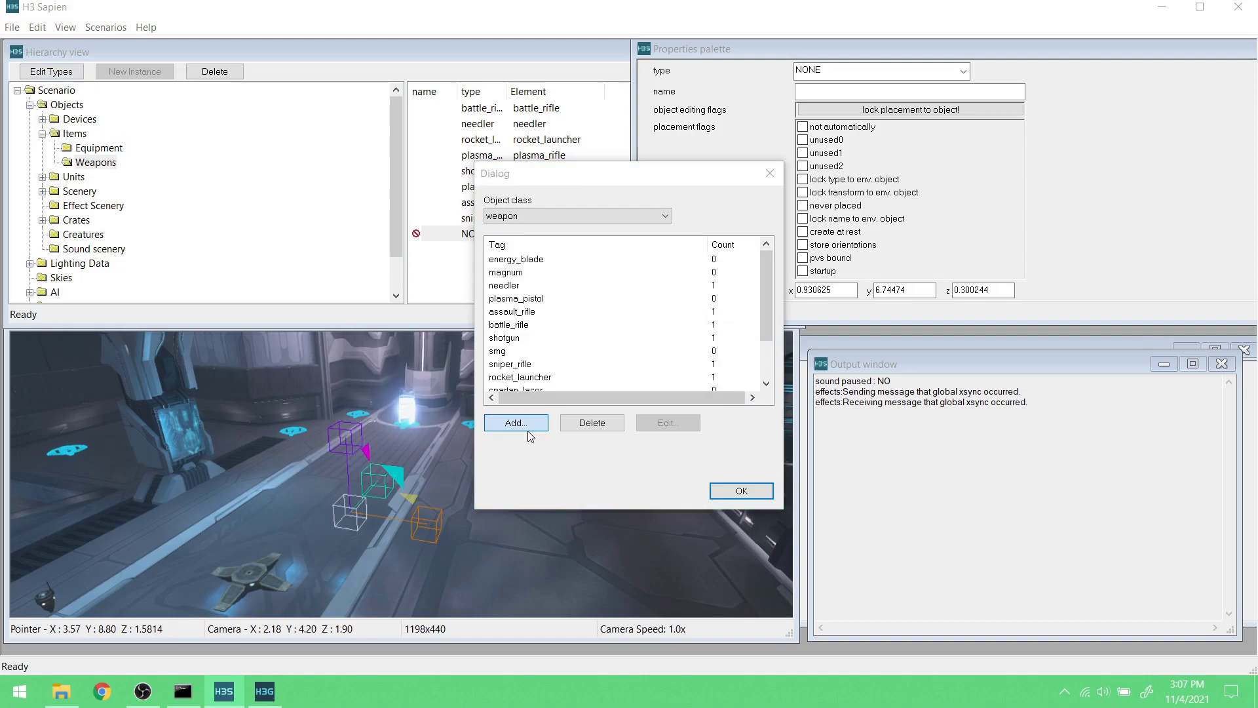
left_click(827, 148)
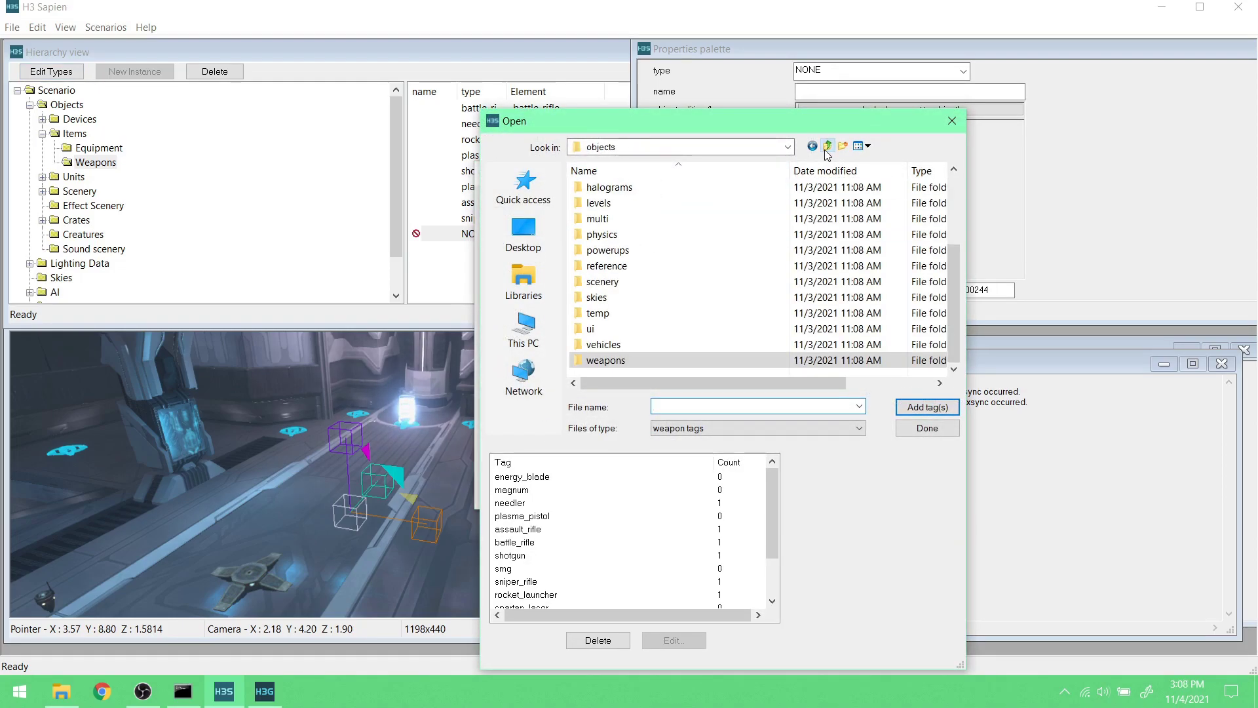
left_click(824, 150)
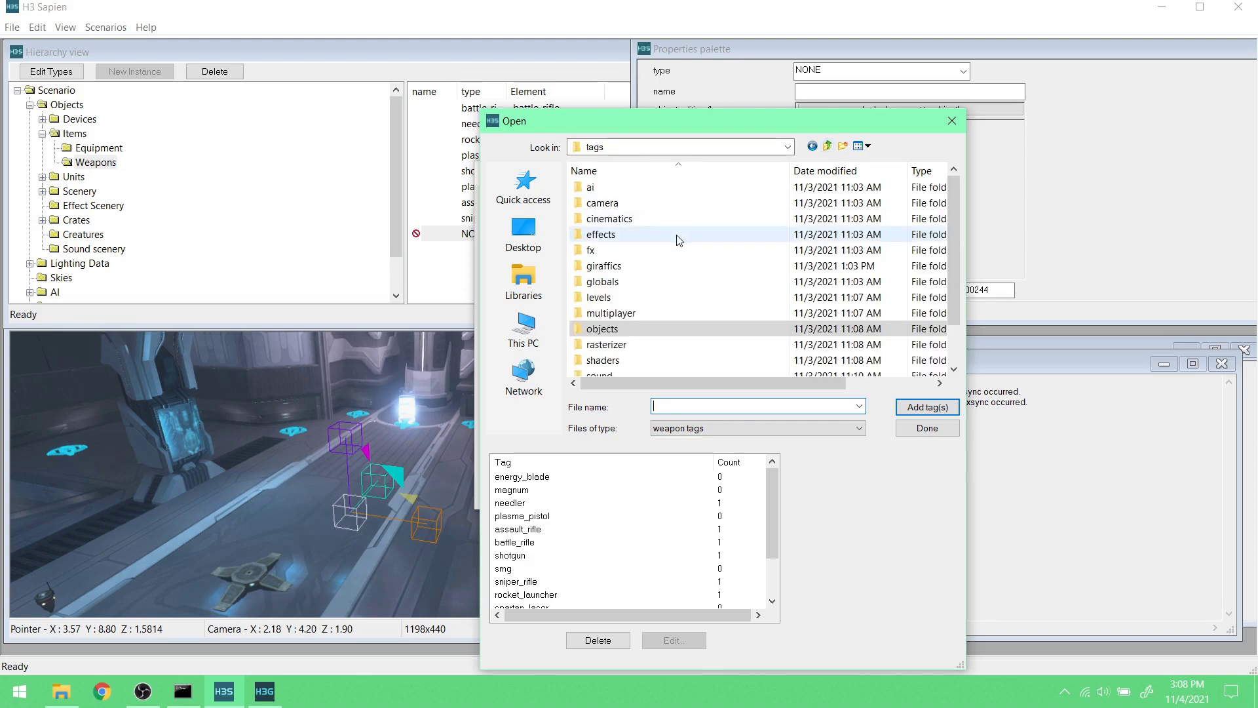
double_click(660, 265)
double_click(680, 194)
double_click(680, 192)
double_click(680, 189)
double_click(680, 188)
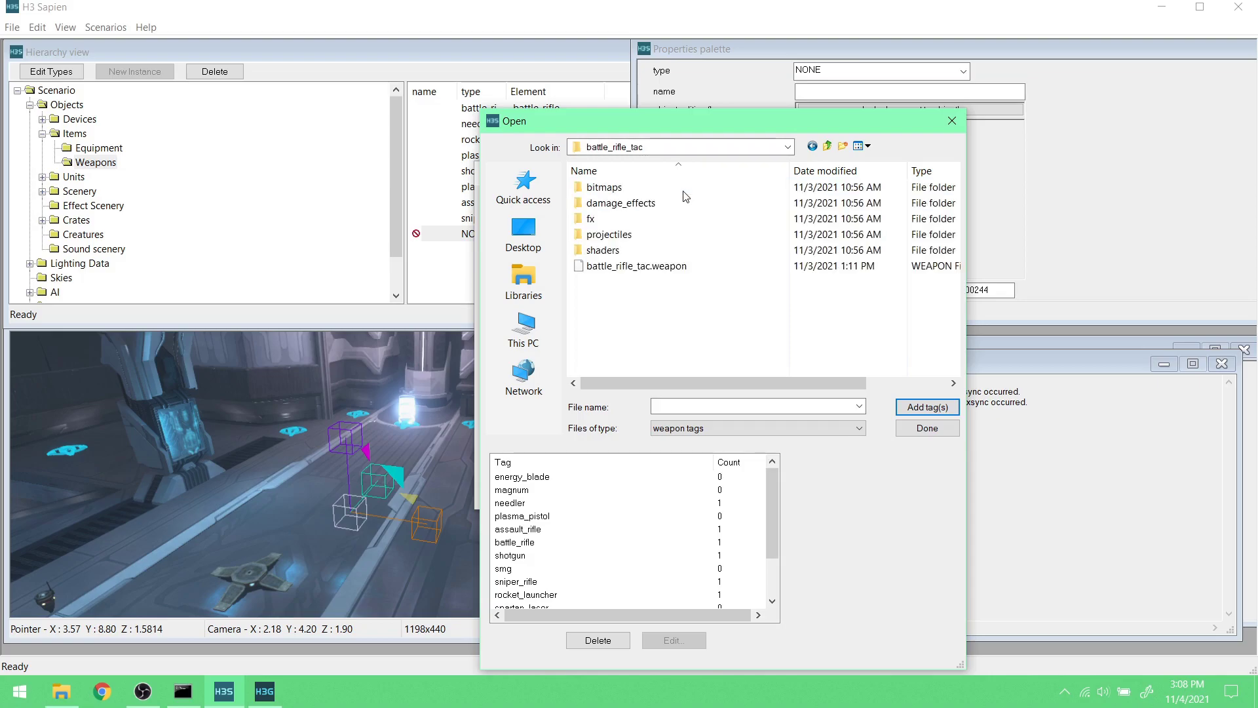
- Add battle_rifle_tac.weapon to the scenario's weapon types and close the type list
left_click(671, 265)
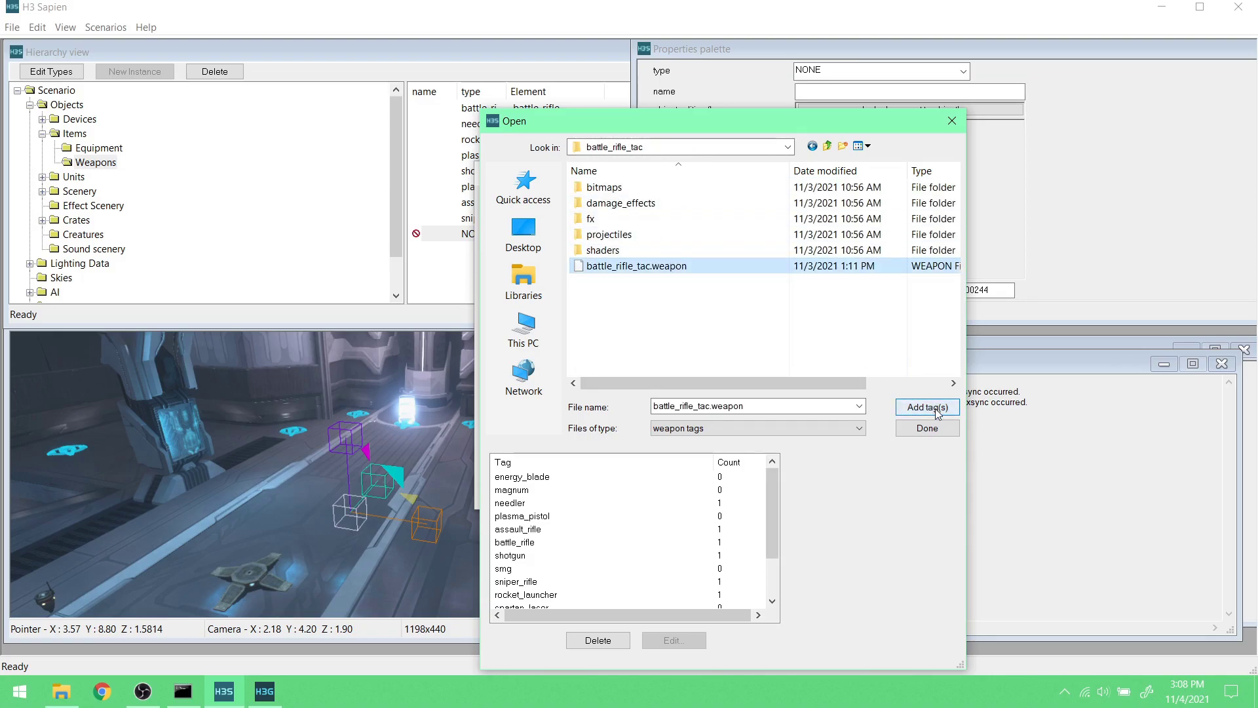
left_click(935, 407)
left_click(927, 429)
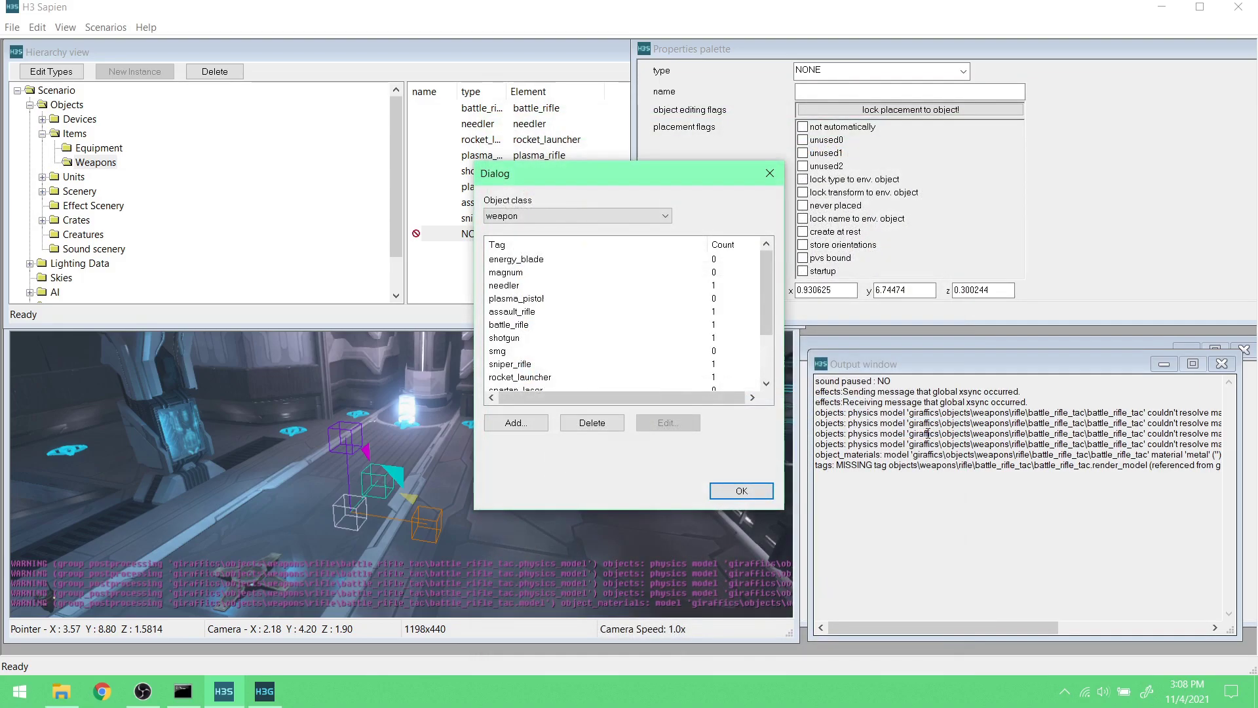
left_click(741, 492)
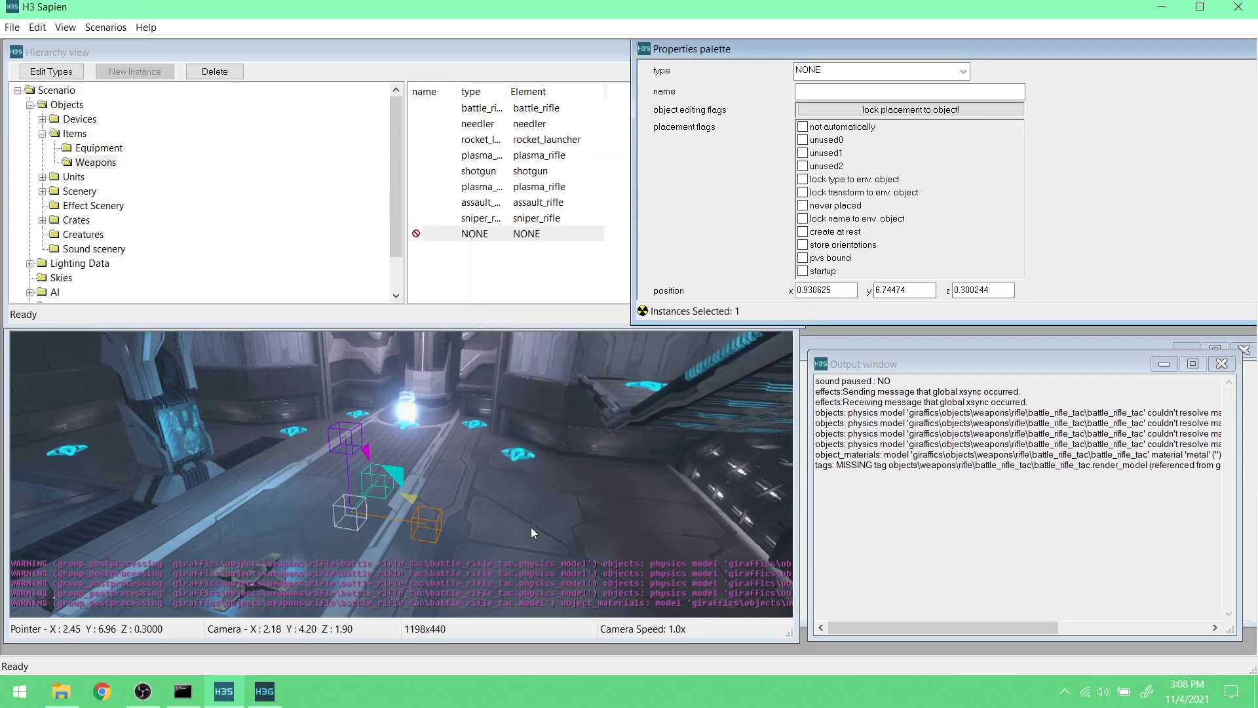
- Set the type of the newly placed weapon instance to battle_rifle_tac
left_click(862, 74)
left_click(851, 282)
left_click(564, 349)
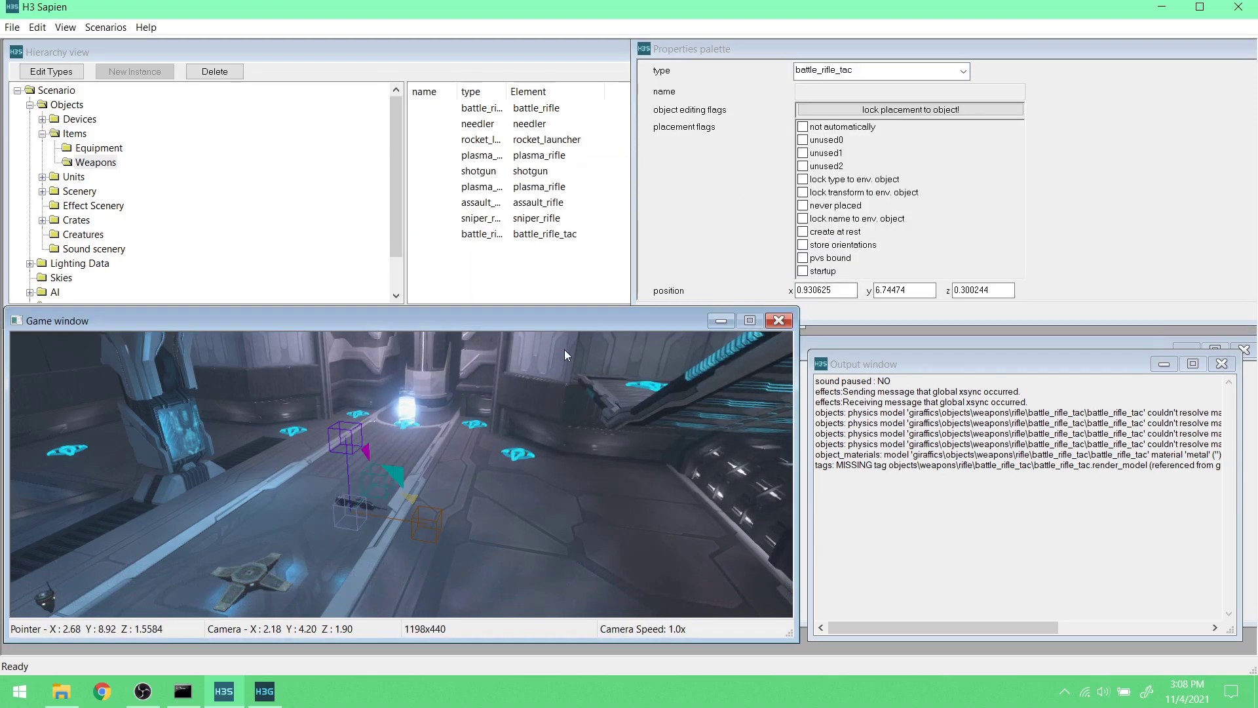
- Enlarge the game window and take control of the player to pick up the placed battle rifle and view its HUD
left_click_drag(795, 305, 1248, 41)
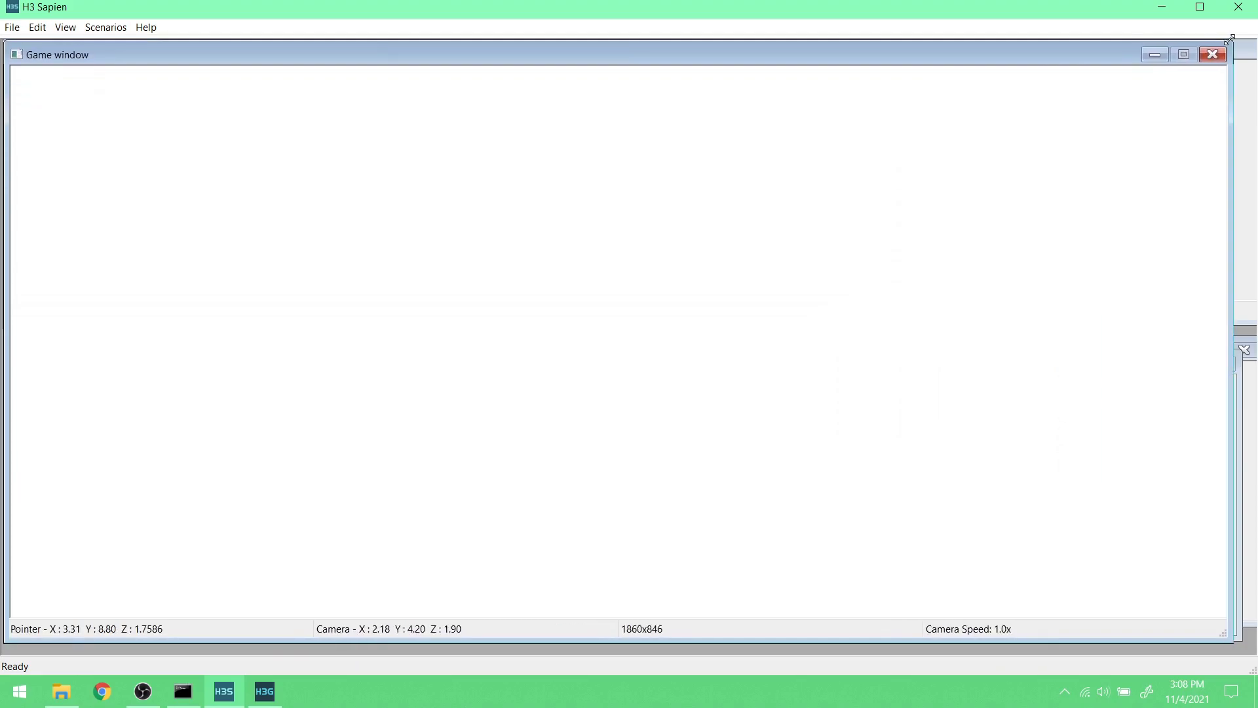
key("Tab")
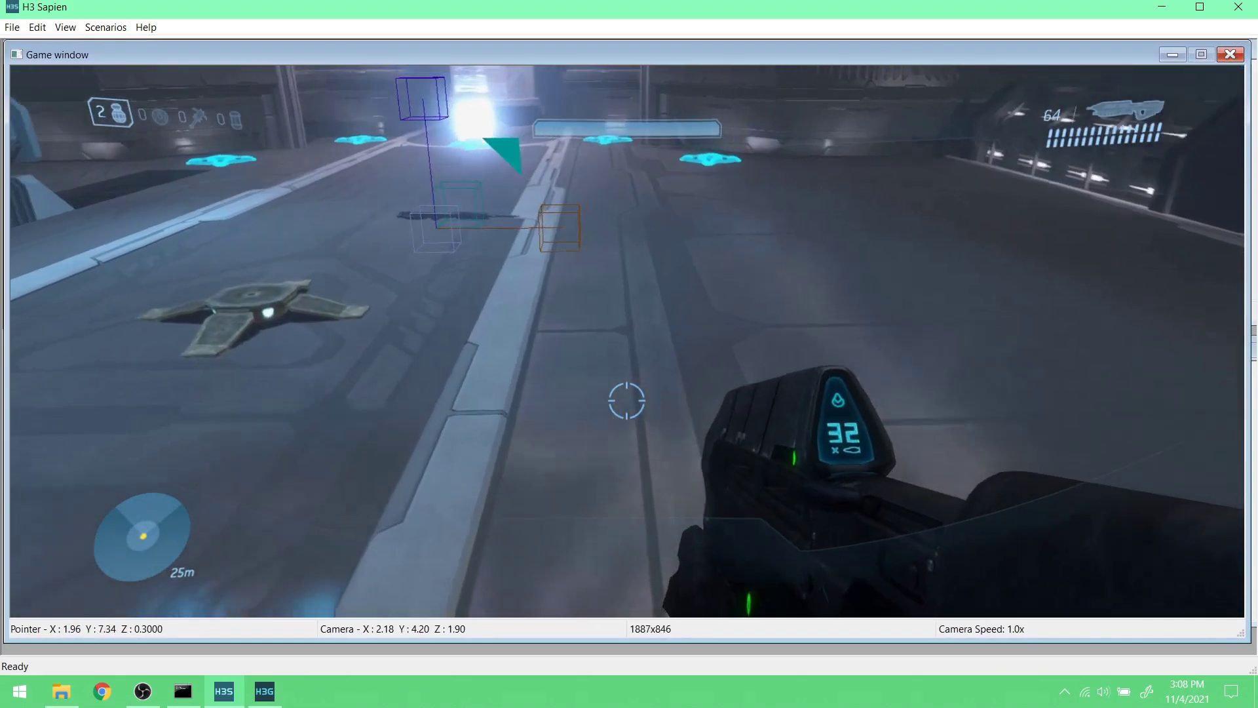
key("e")
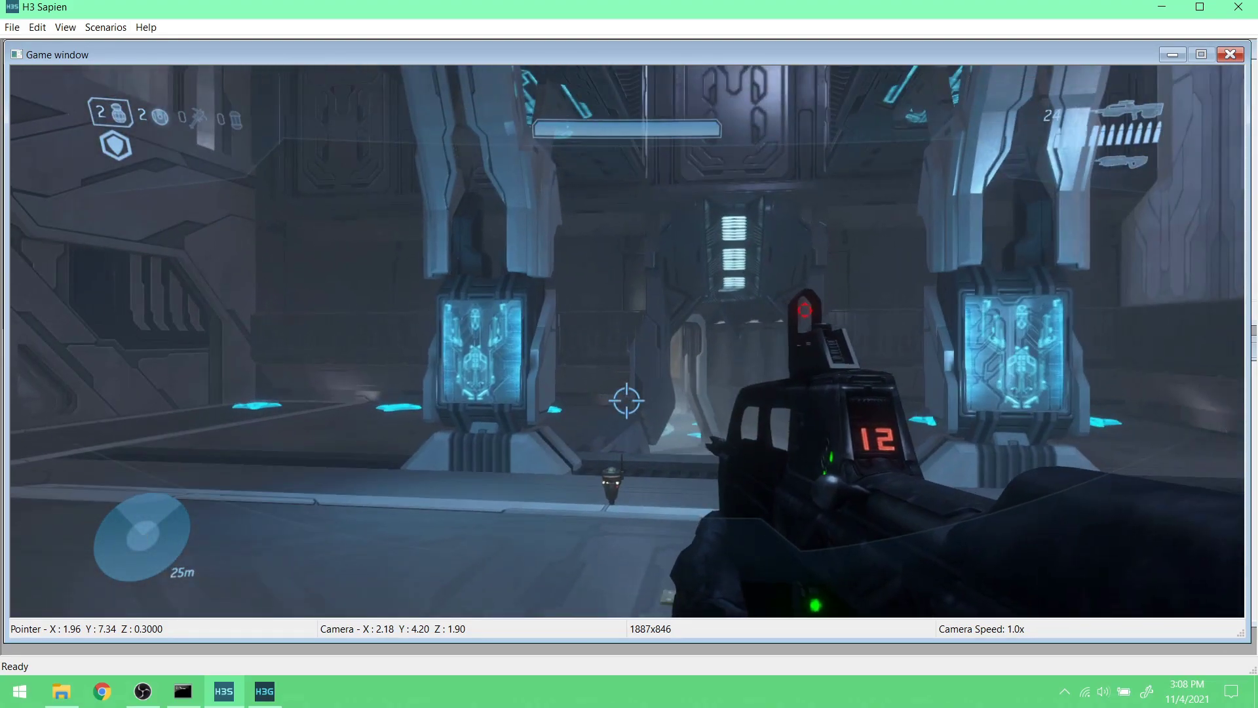
key("Tab")
- Switch to Guerilla and examine the meter, scematic and divider bitmap widgets of ammo_area, comparing them with the in-game HUD in Sapien
key("alt+Tab")
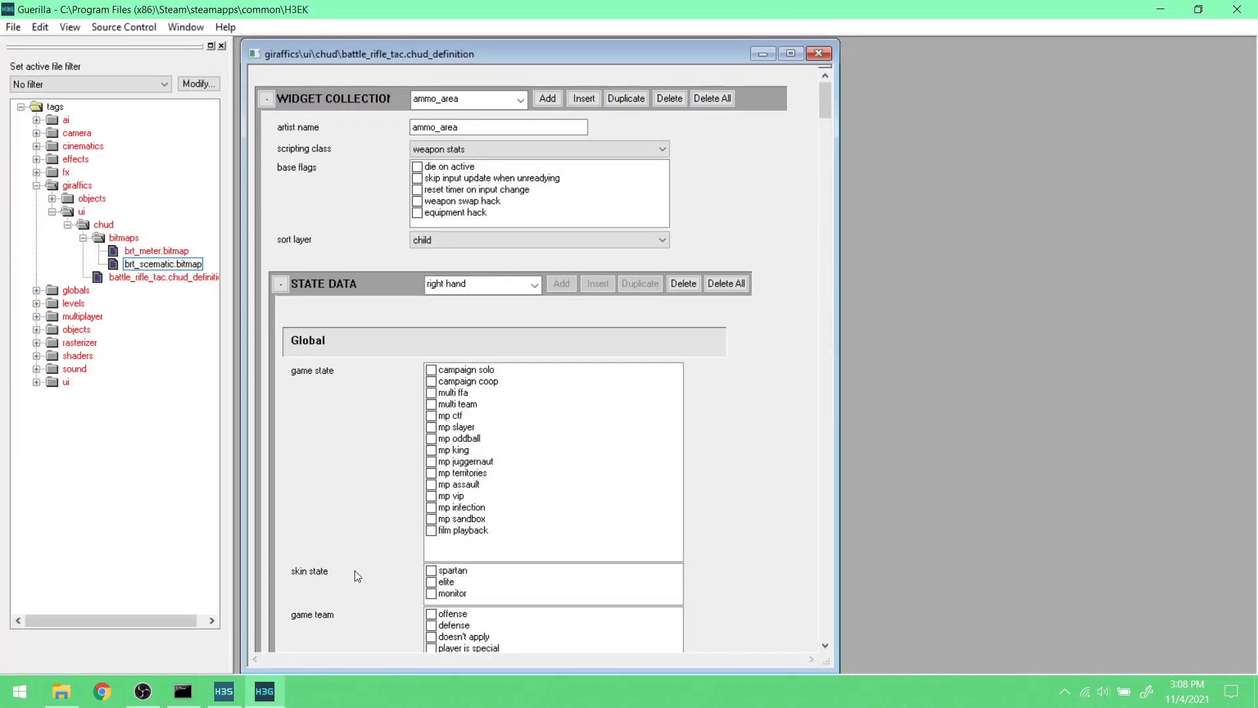
left_click_drag(825, 122, 831, 489)
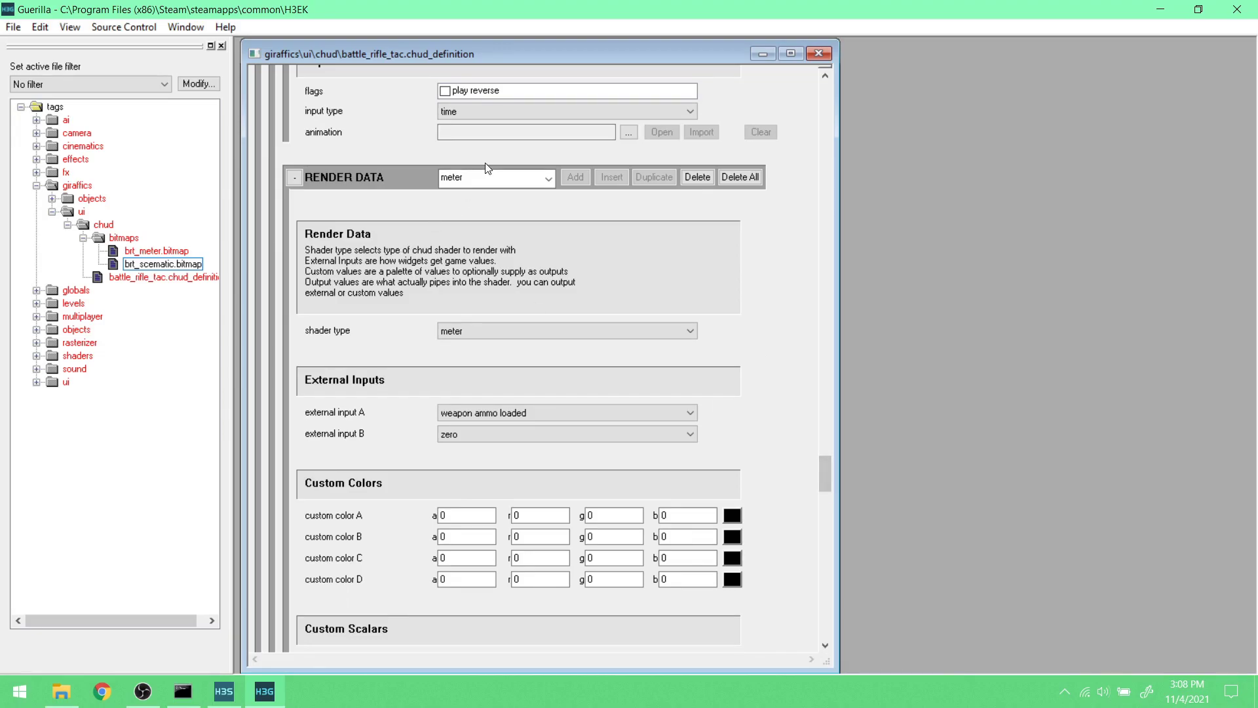
left_click(549, 178)
left_click_drag(824, 476, 788, 249)
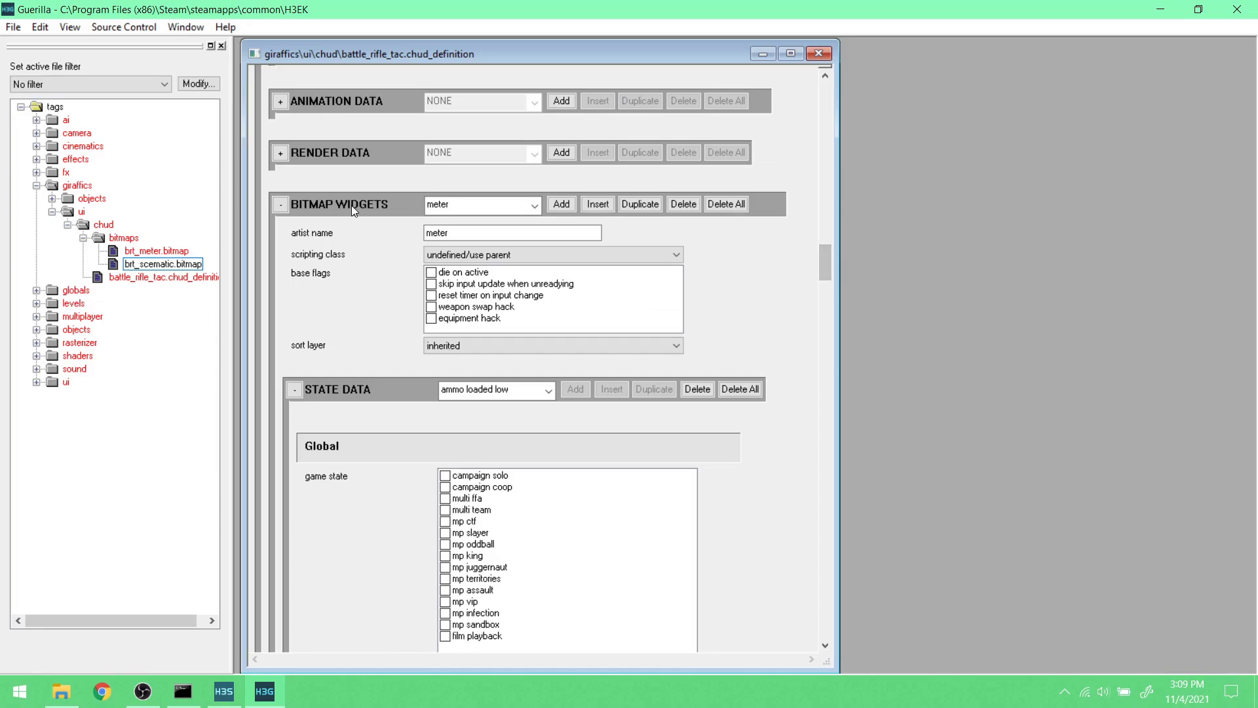
left_click(540, 211)
left_click(511, 231)
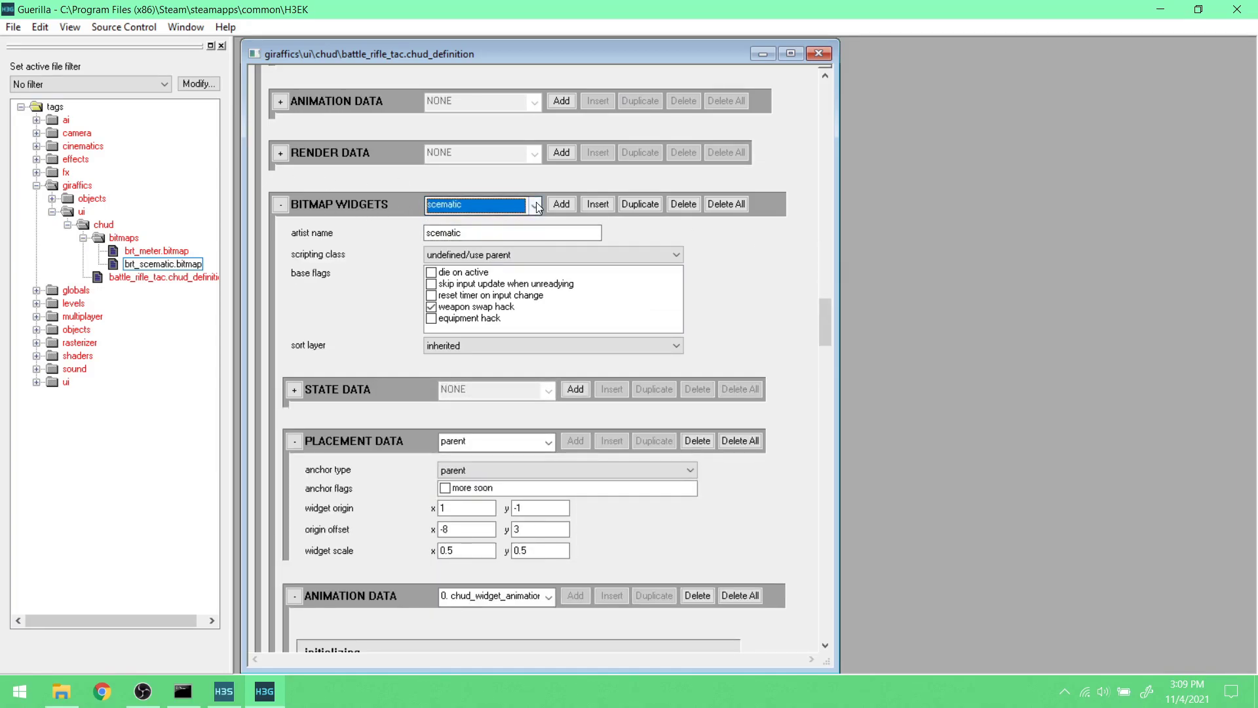
left_click(536, 205)
left_click(502, 244)
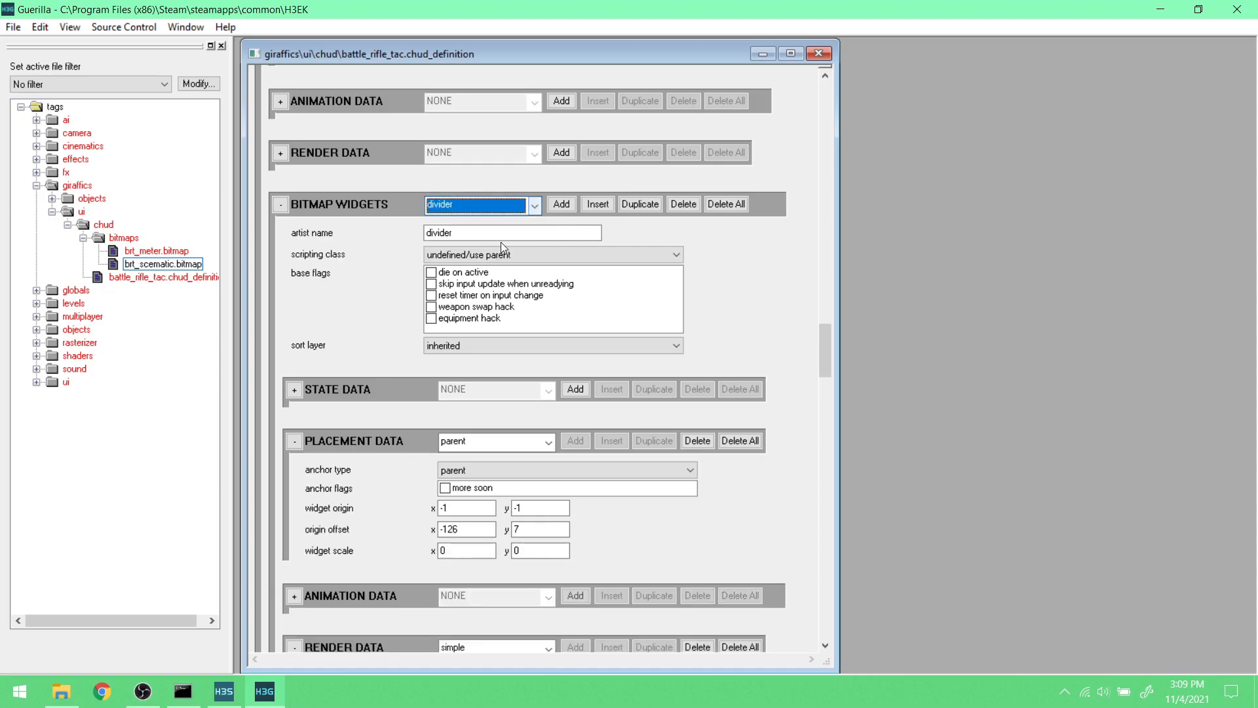
key("alt+Tab")
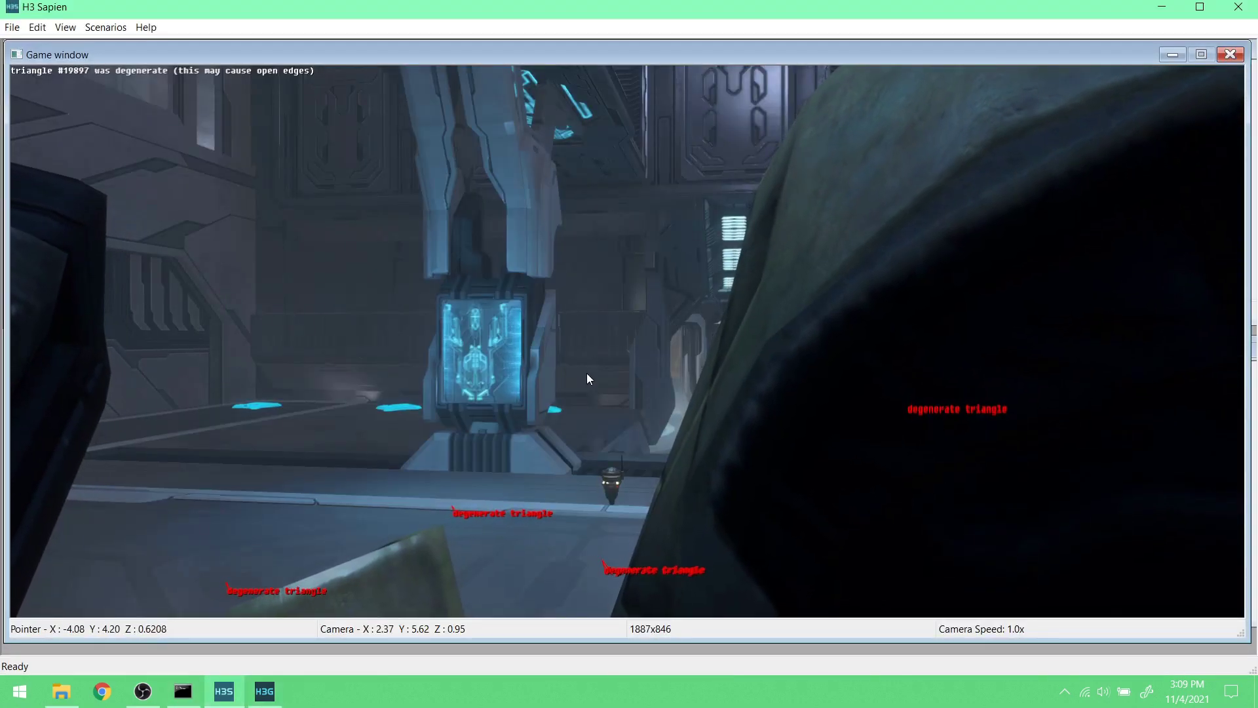
key("BackSpace")
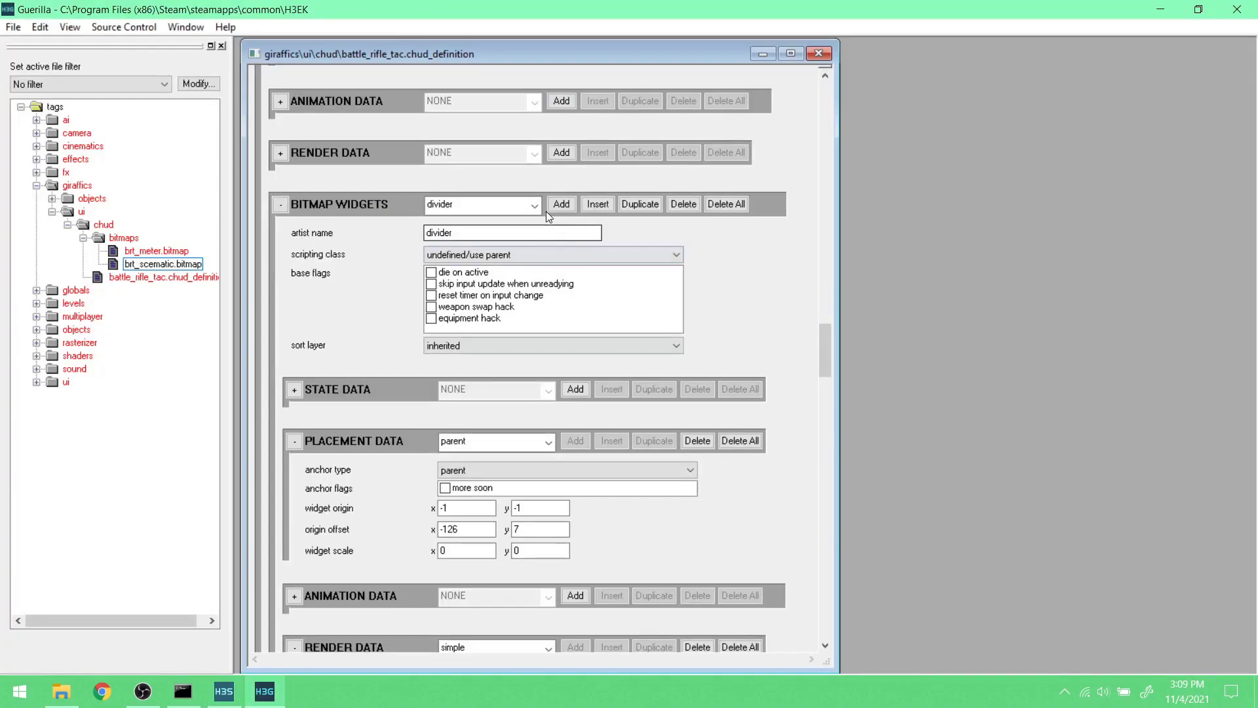
- Show the scematic bitmap widget in the chud definition and browse to the giraffics tags folder for its replacement bitmap
left_click(536, 204)
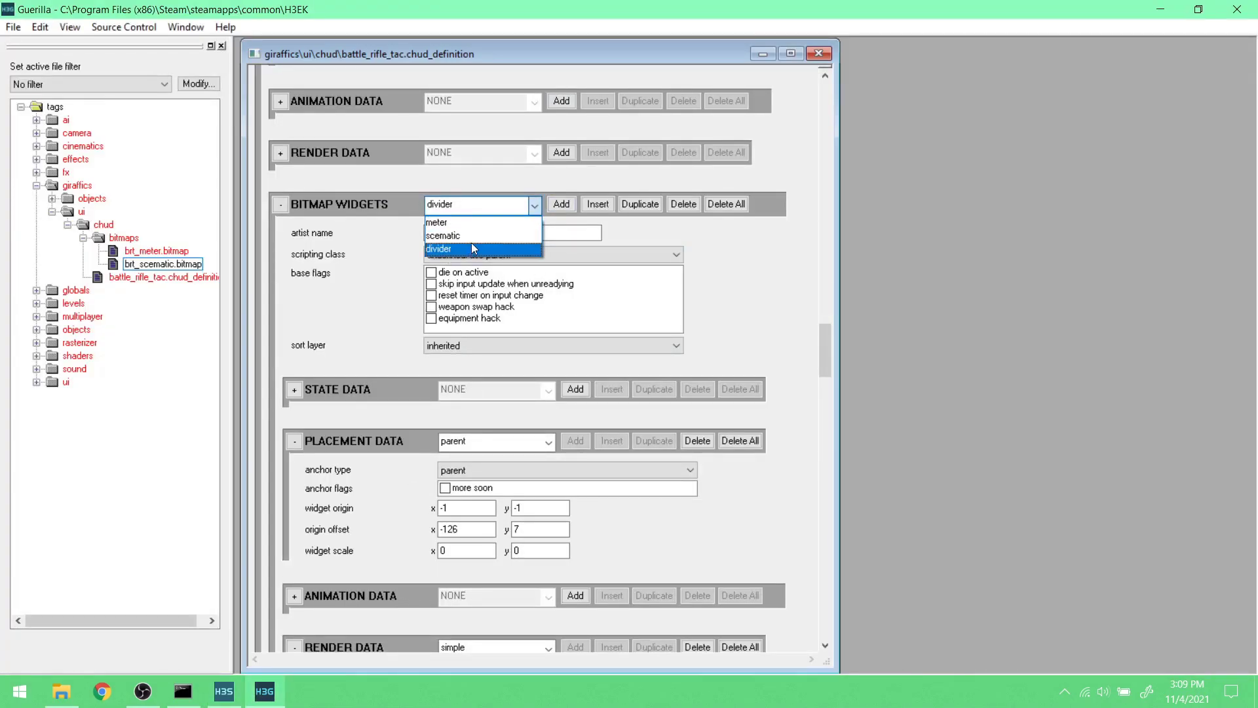
left_click(477, 236)
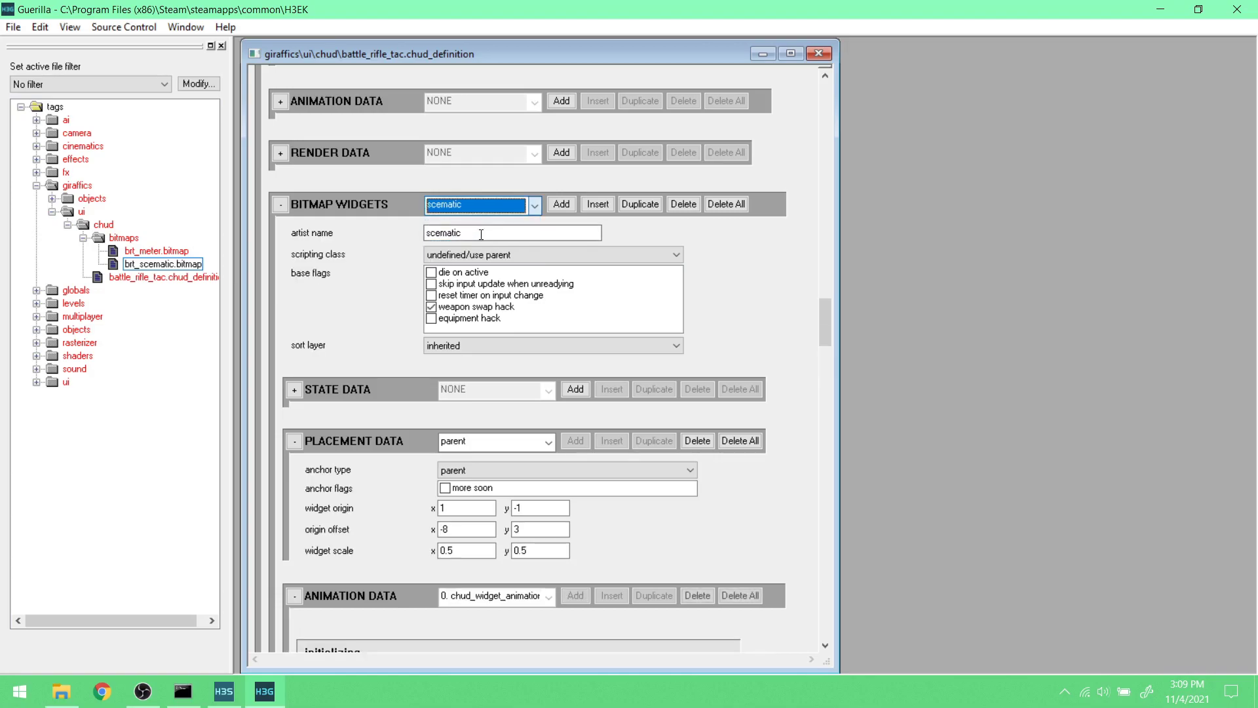
left_click_drag(822, 318, 812, 495)
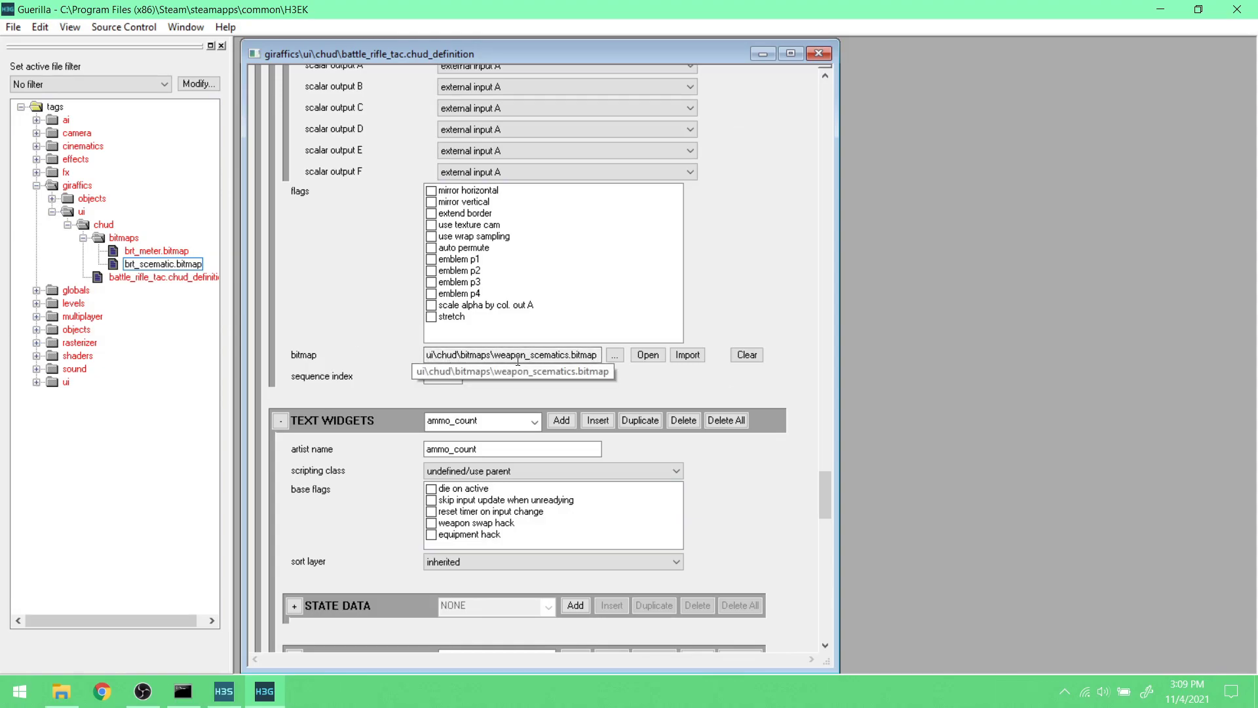
left_click(614, 355)
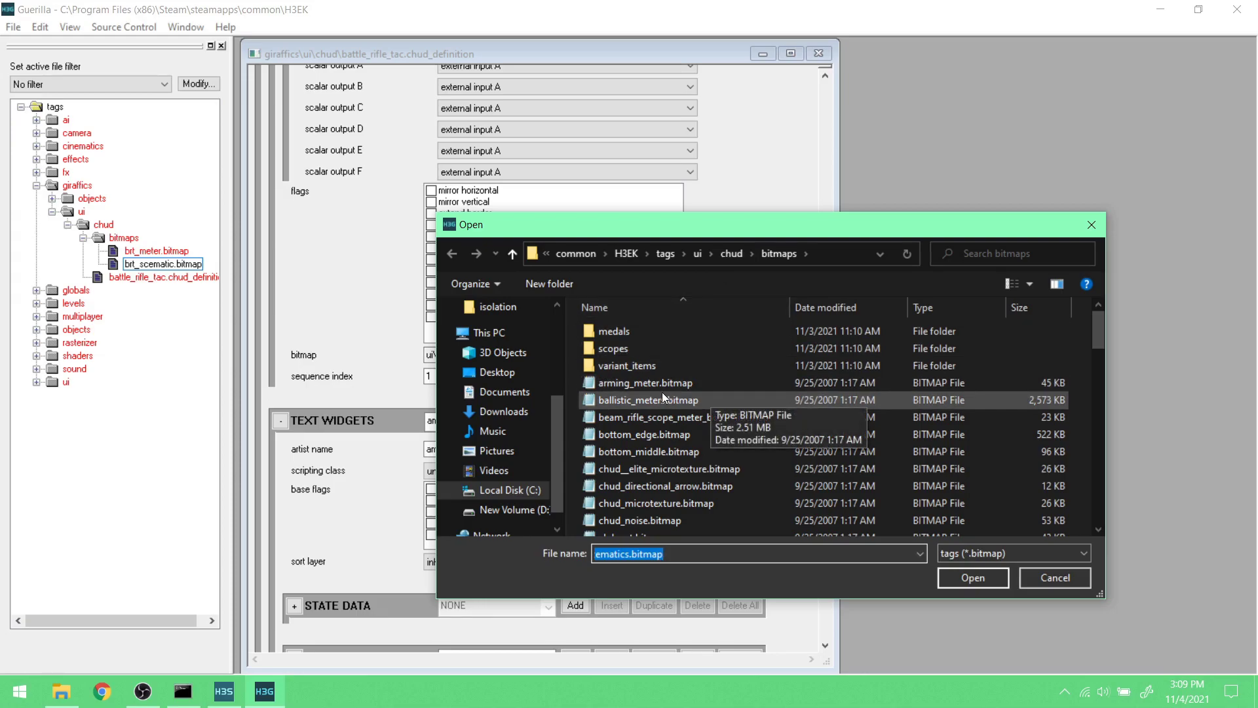
left_click(665, 254)
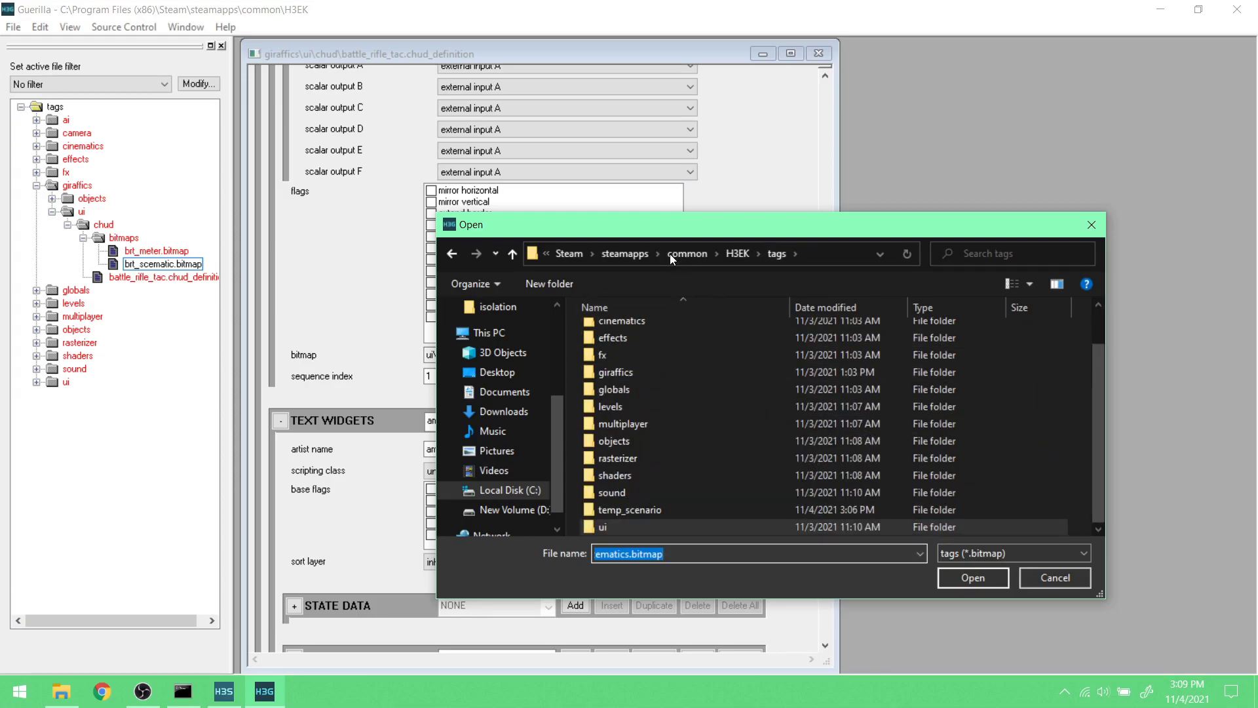
double_click(708, 373)
double_click(691, 333)
double_click(688, 334)
double_click(692, 333)
double_click(692, 333)
left_click(703, 254)
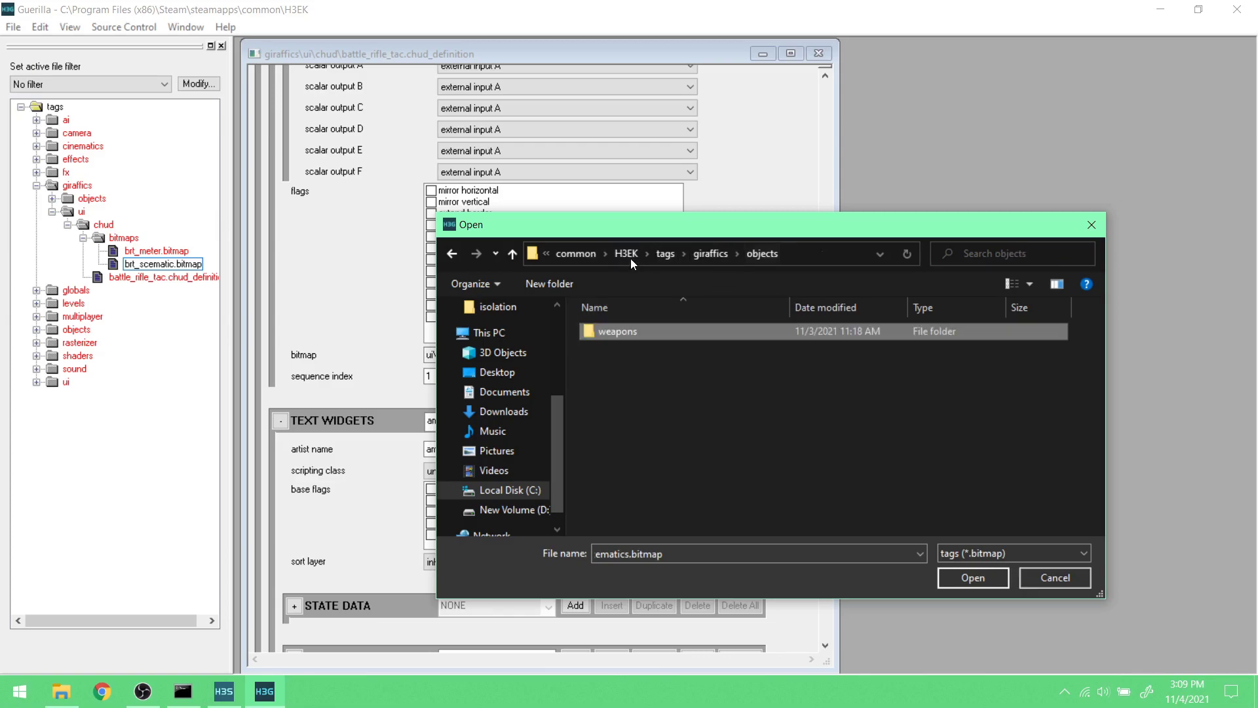
left_click(715, 255)
- Assign brt_scematic.bitmap from giraffics\ui\chud\bitmaps to the scematic widget and set its sequence index to 0
double_click(650, 344)
double_click(652, 329)
double_click(652, 329)
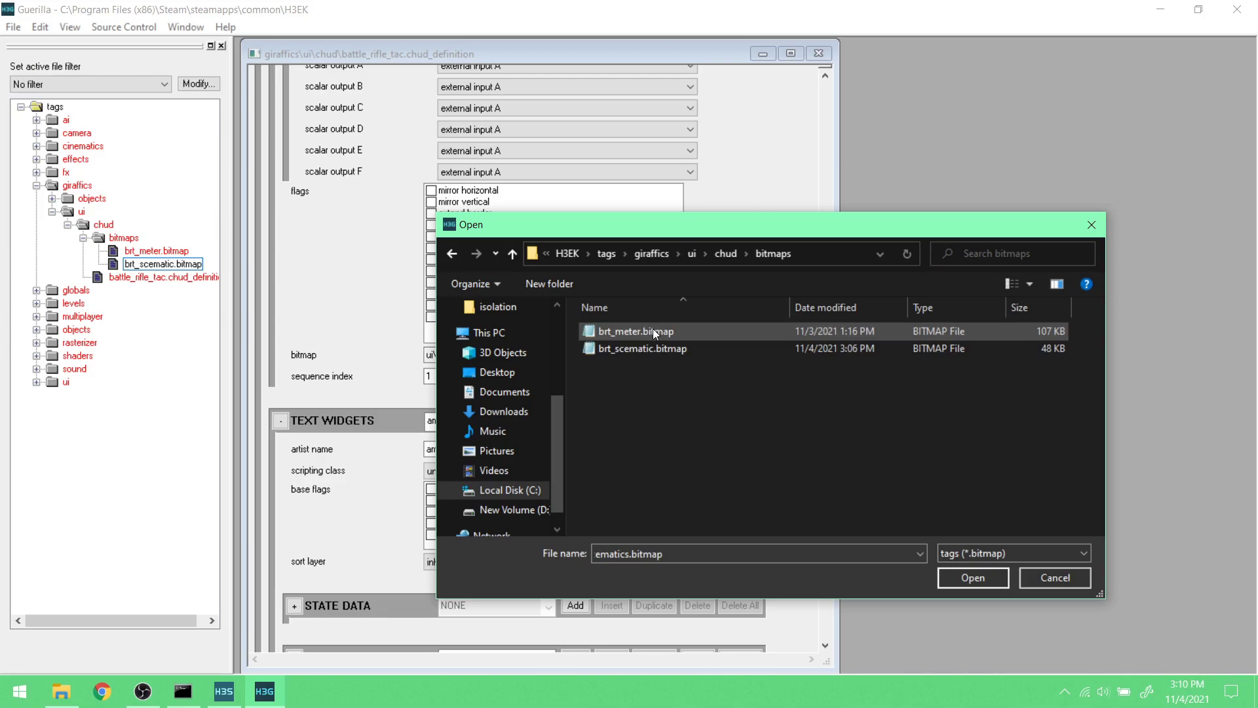
left_click(654, 348)
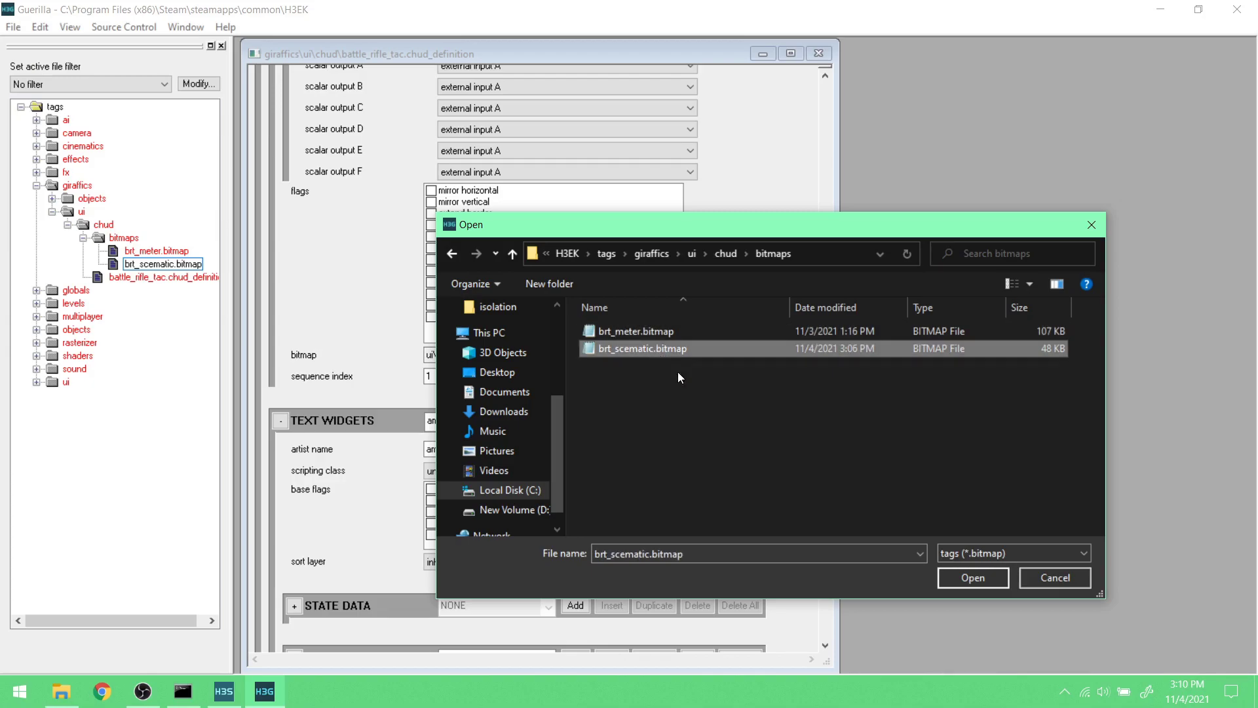
left_click(966, 577)
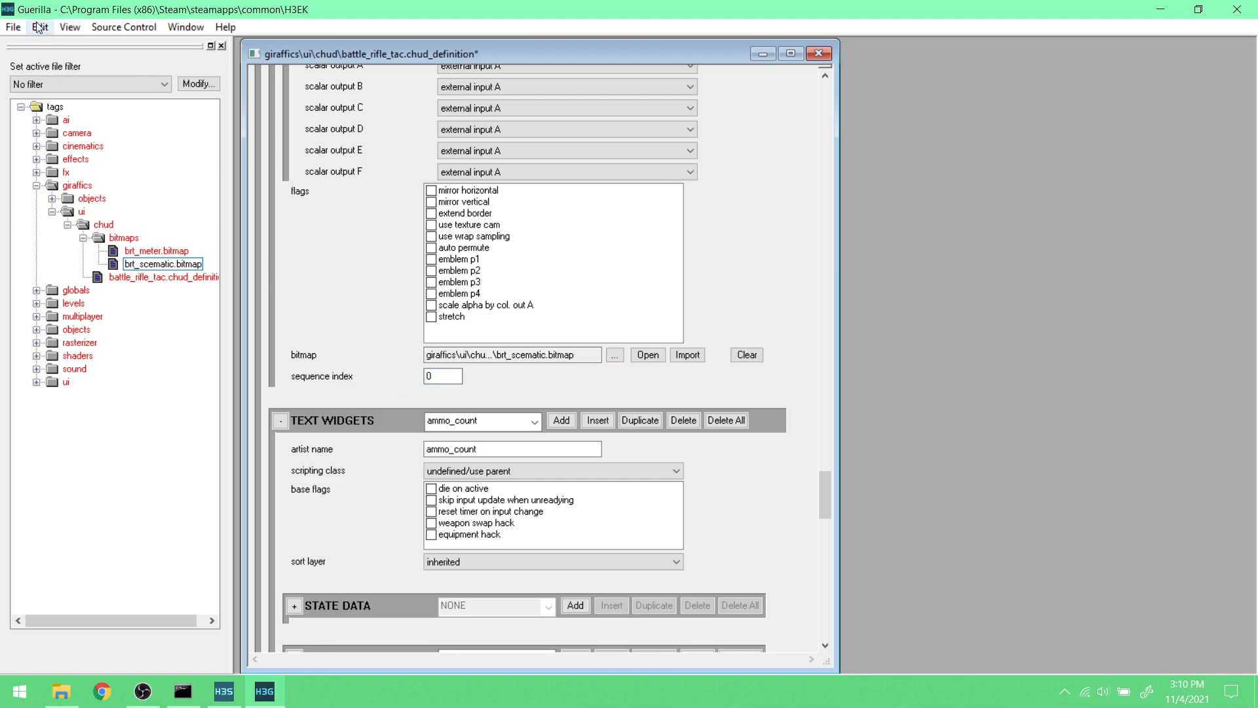
- Save the battle_rifle_tac chud definition and switch to Sapien to resume play in the game window
left_click(14, 27)
left_click(313, 195)
left_click(224, 691)
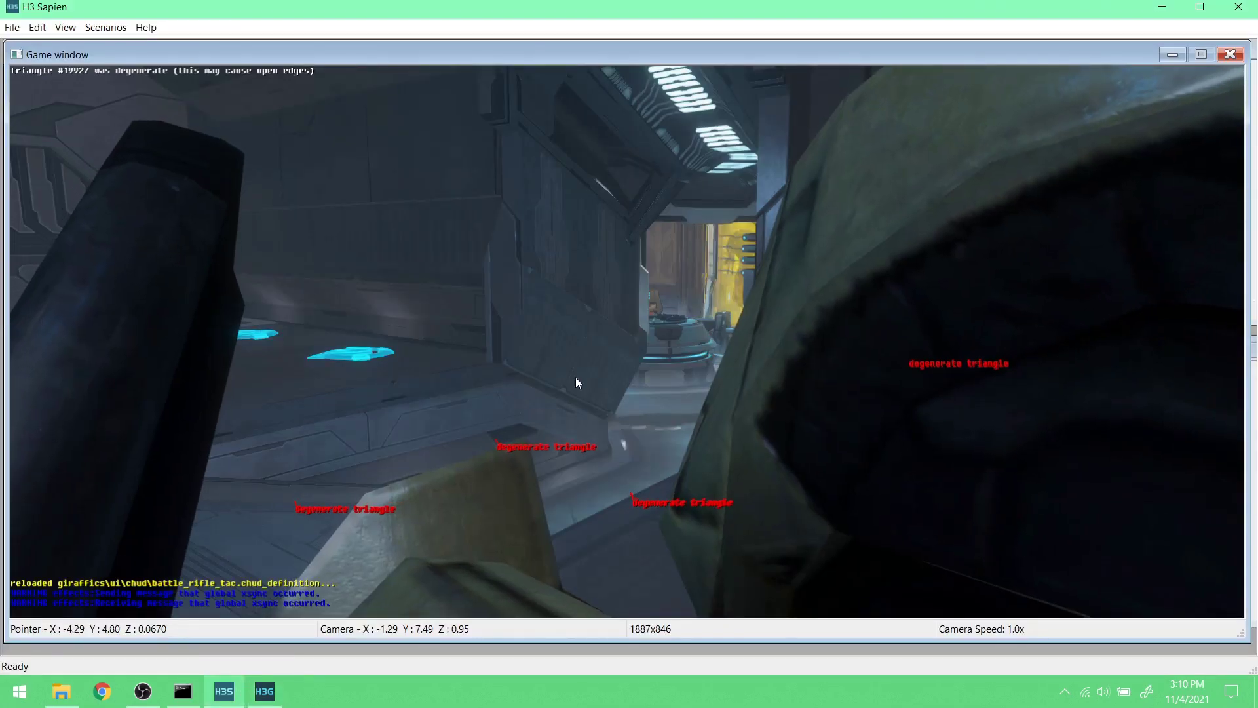
left_click(593, 301)
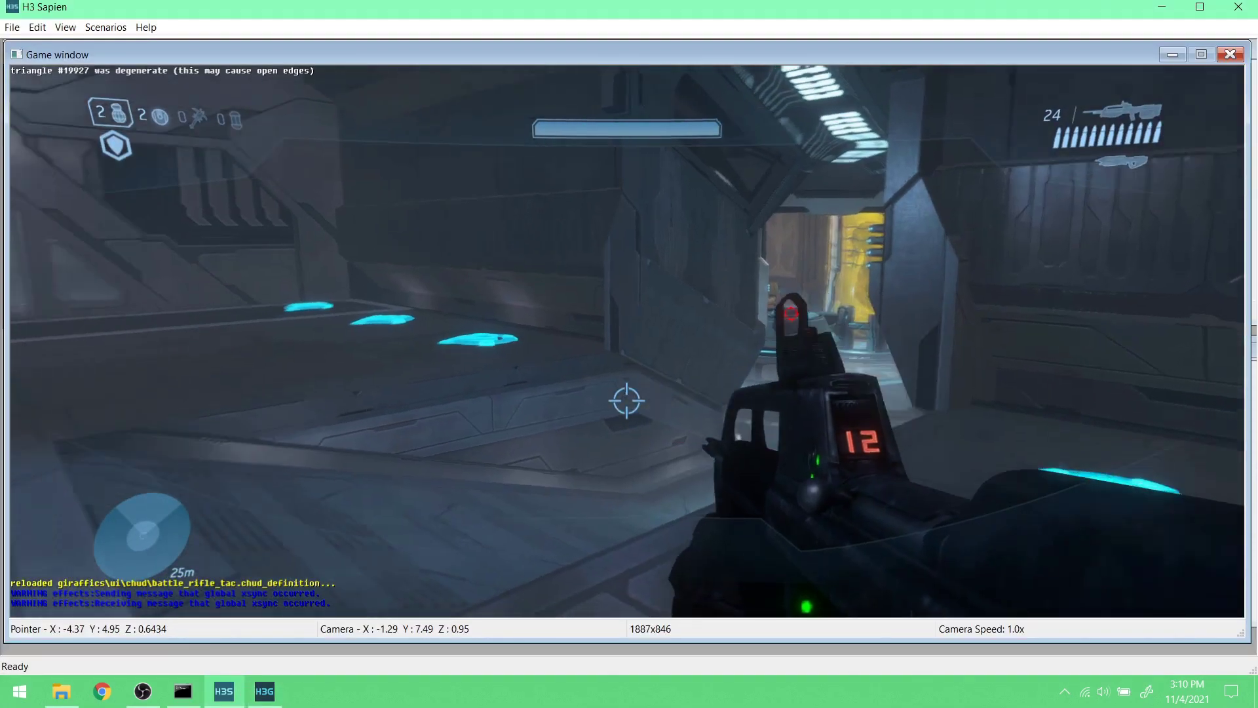
- Walk around the level with the battle rifle and swap weapons to check the new schematic in the HUD
key("w")
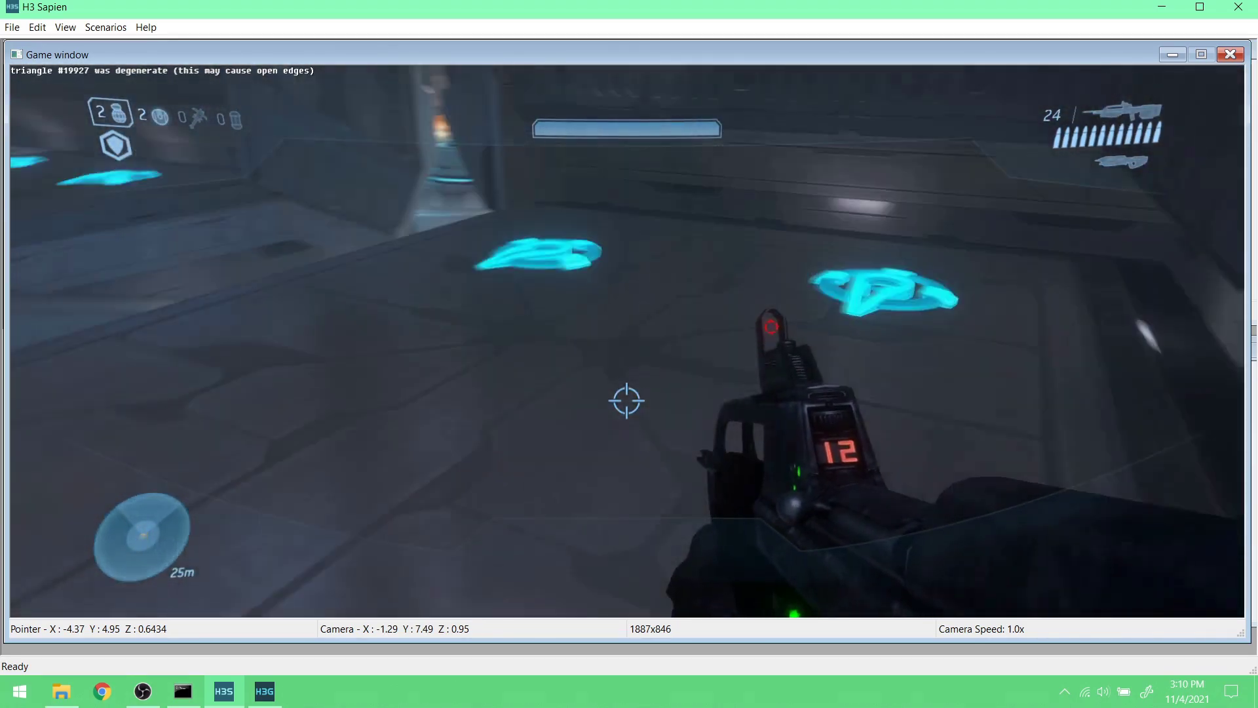
key("w")
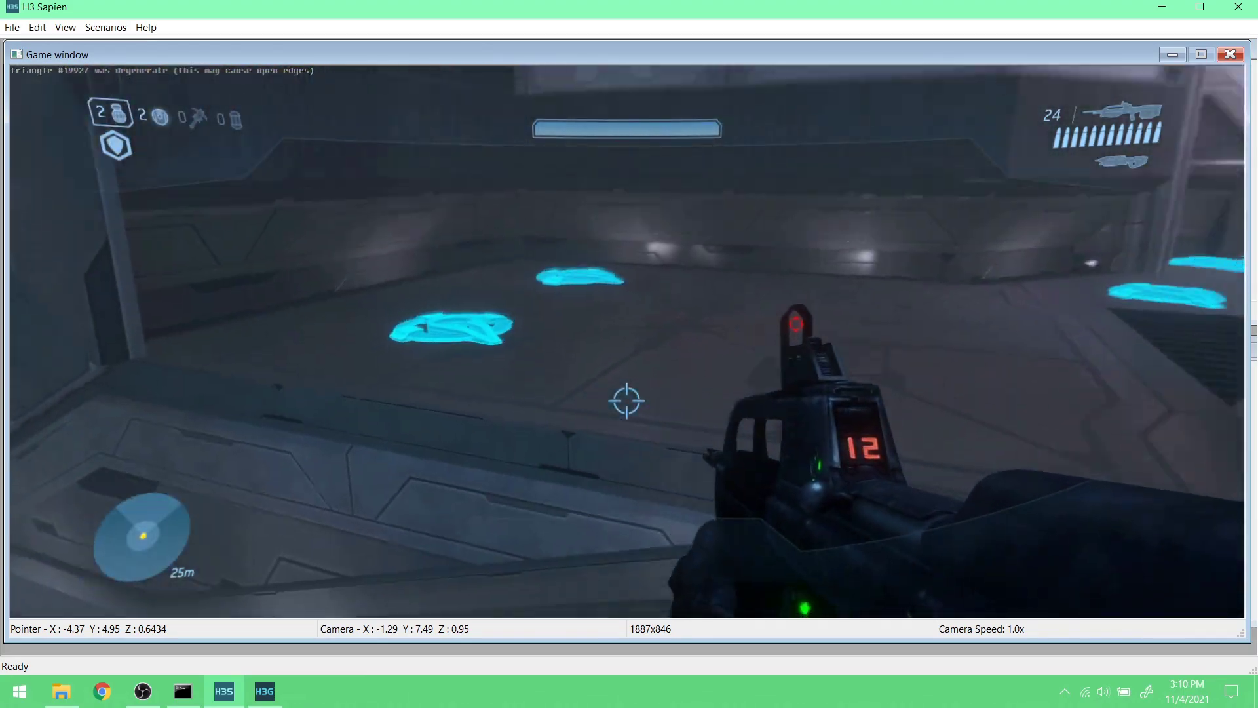
key("w")
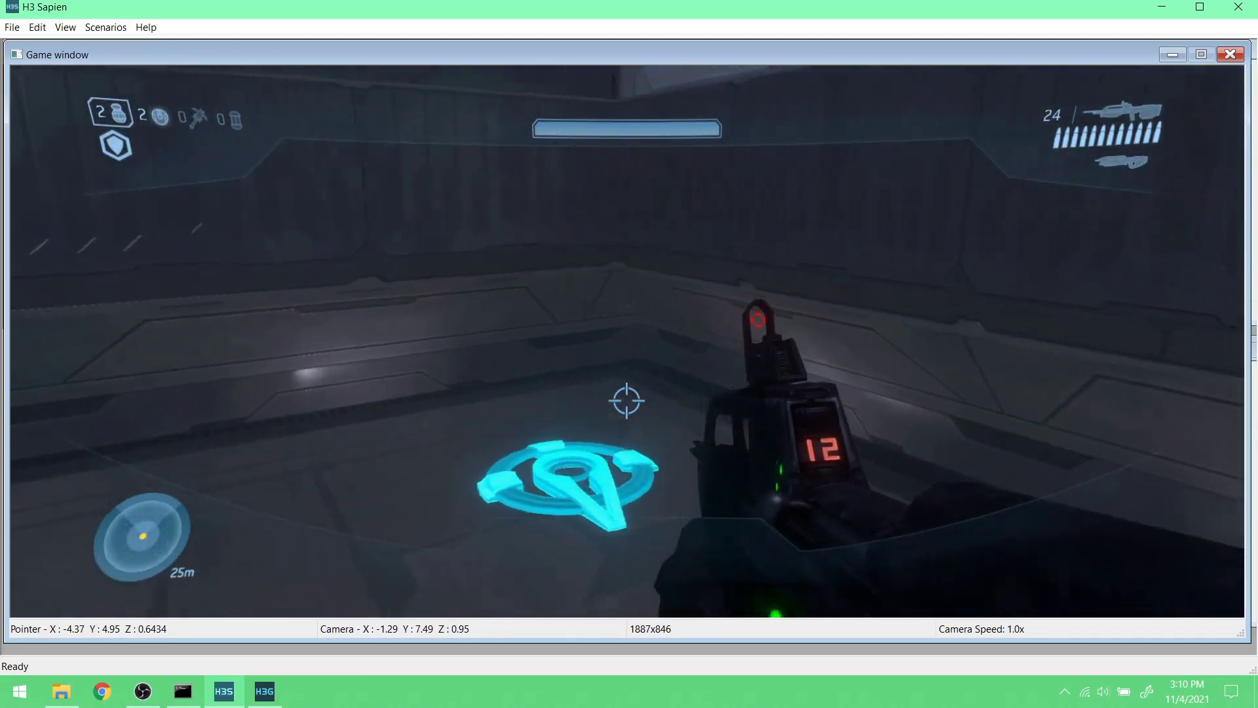
key("d")
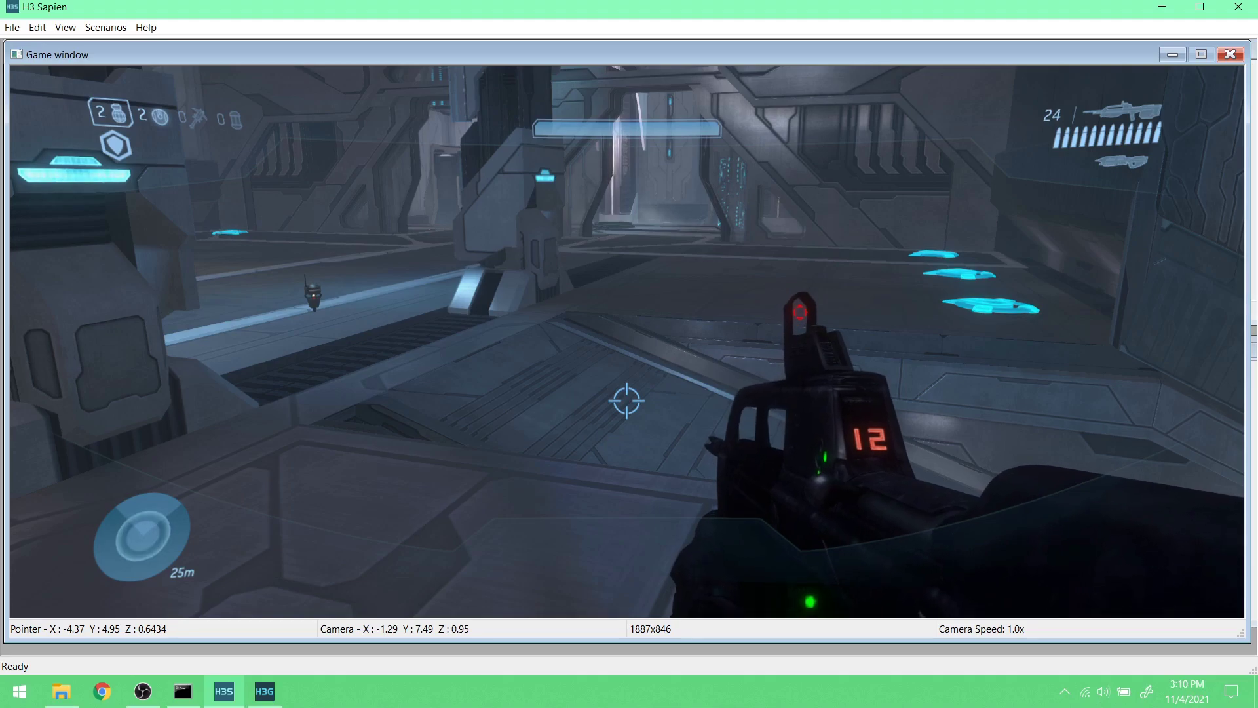
key("Tab")
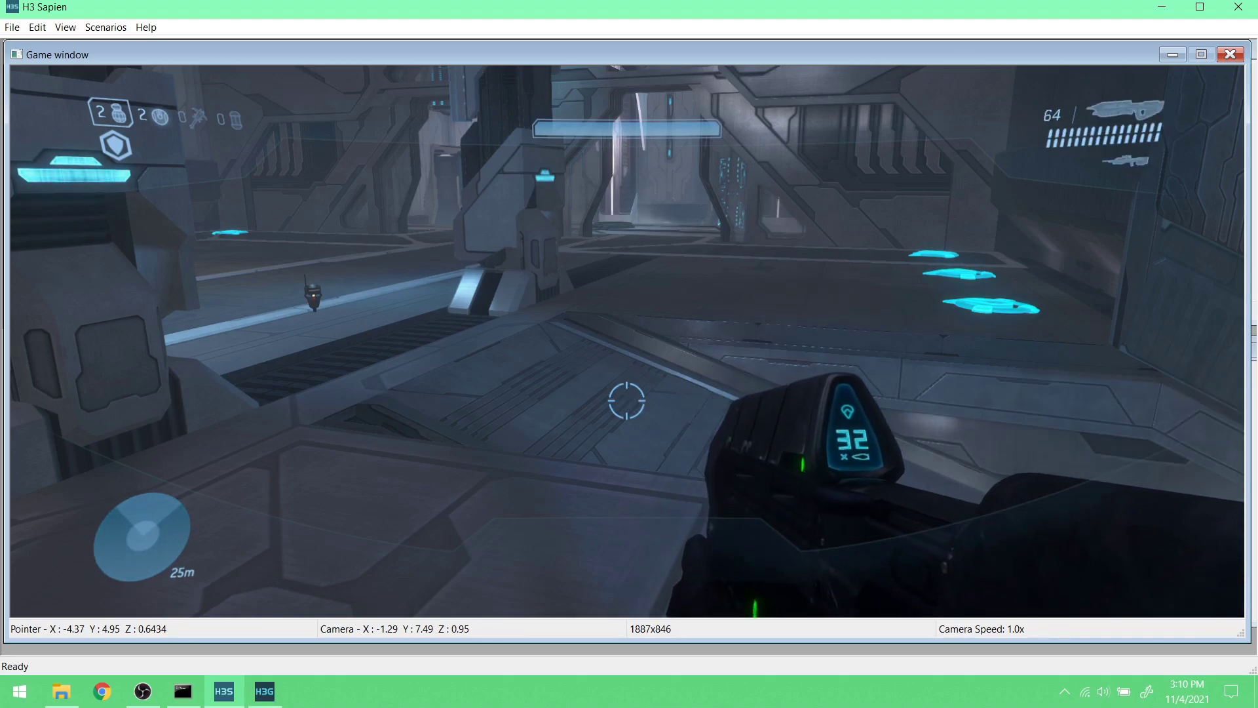
- Swap between the two carried weapons in play to compare their active and backpack HUD schematics, and stop playing
key("w")
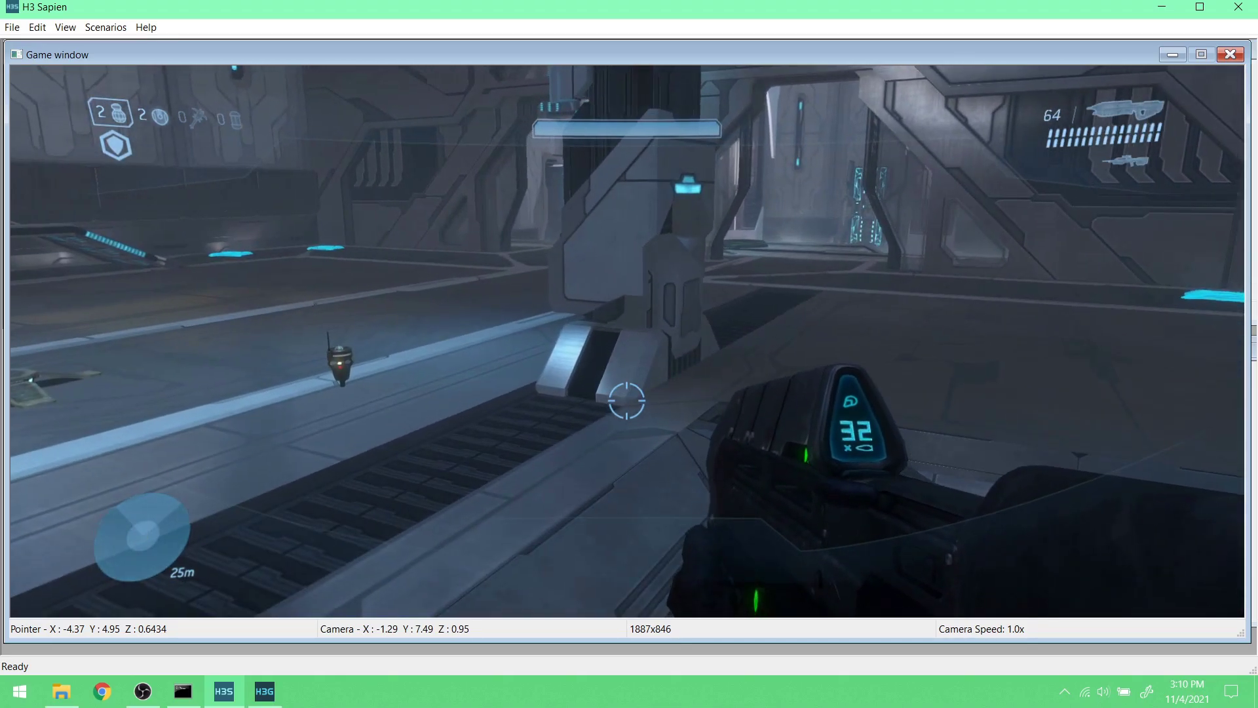
key("Tab")
key("Tab")
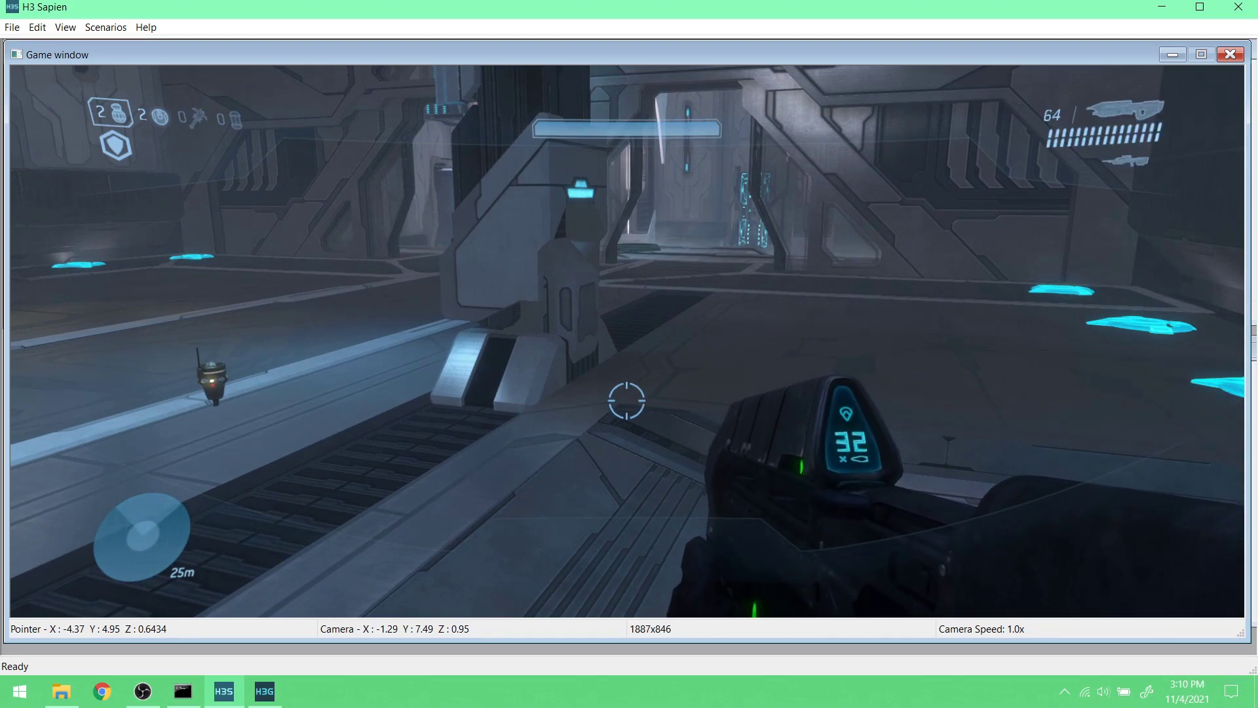
key("s")
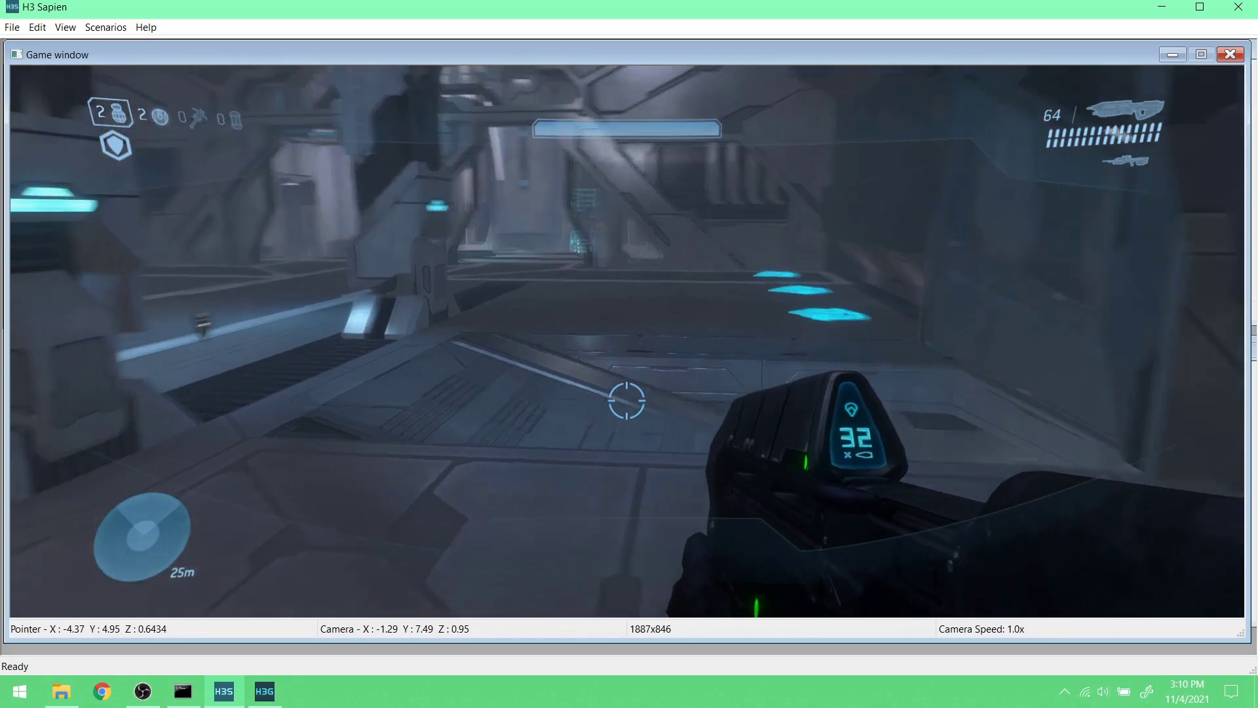
key("Tab")
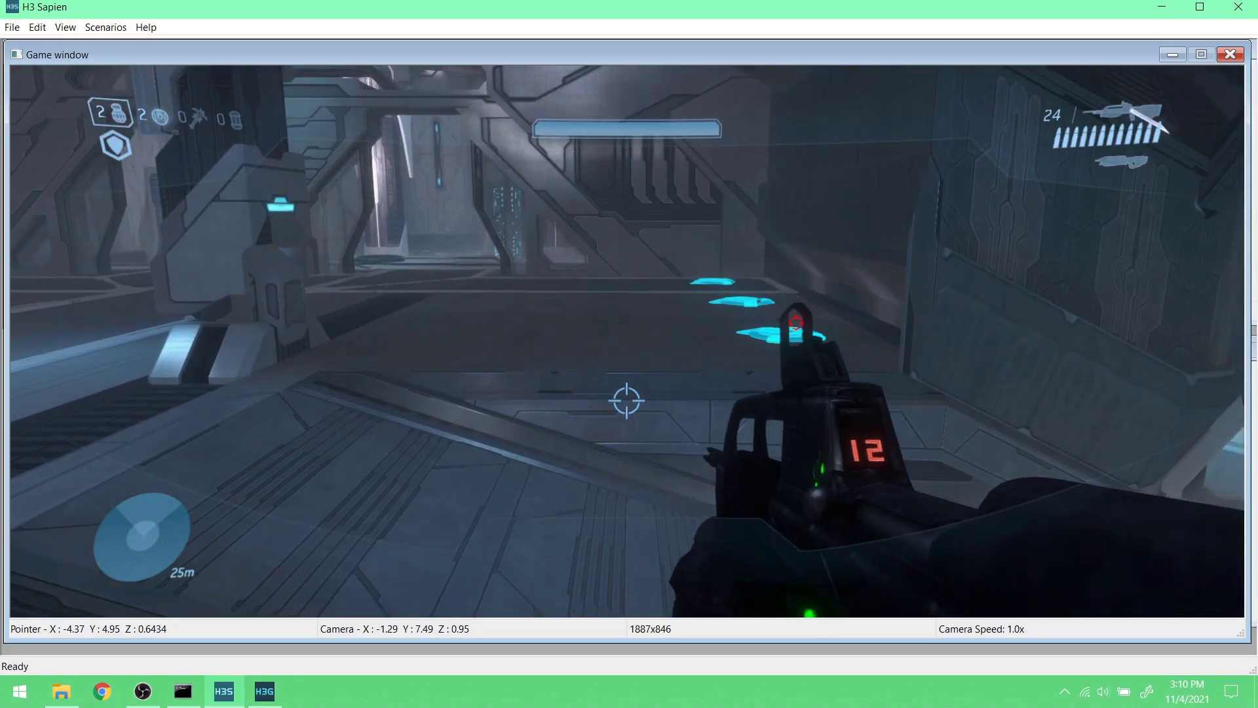
key("Escape")
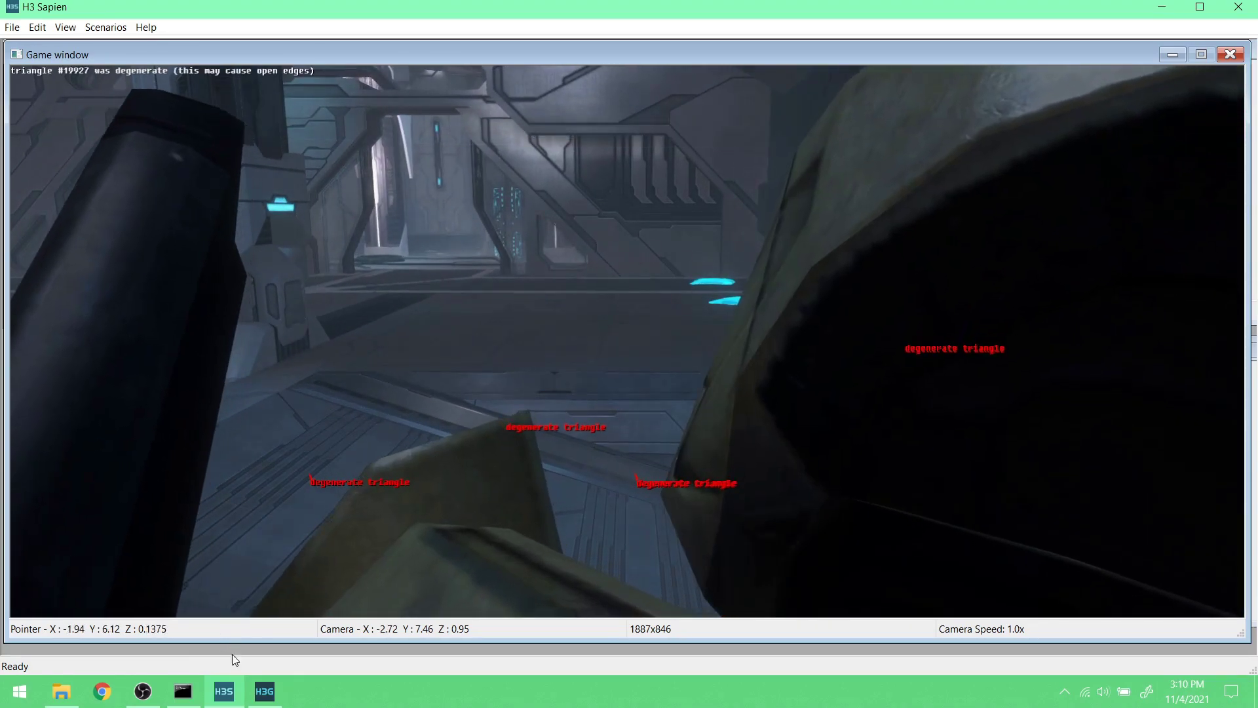
- Switch to Guerilla and show the bitmap settings of the scematic widget in the chud definition's backpack widget collection
left_click(264, 692)
left_click_drag(825, 497, 823, 316)
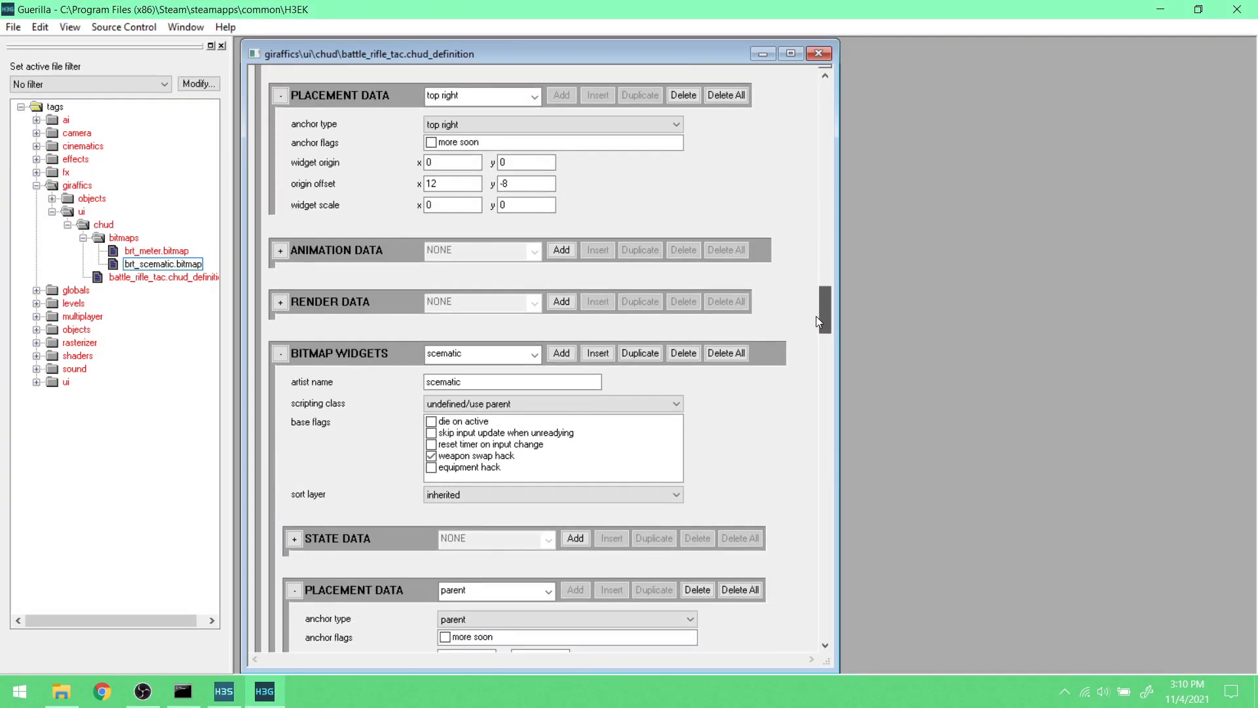
left_click(535, 353)
left_click(535, 354)
left_click_drag(825, 316, 825, 153)
left_click(479, 100)
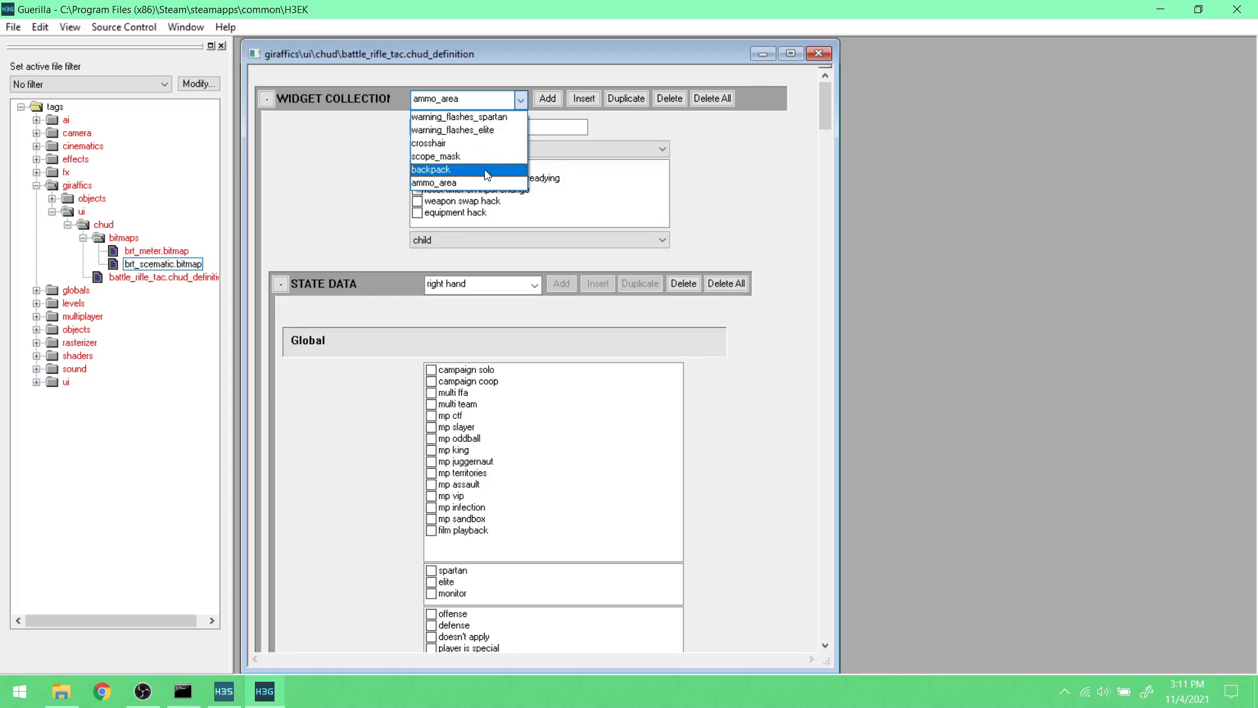
left_click(486, 169)
left_click_drag(826, 103, 814, 298)
left_click(534, 281)
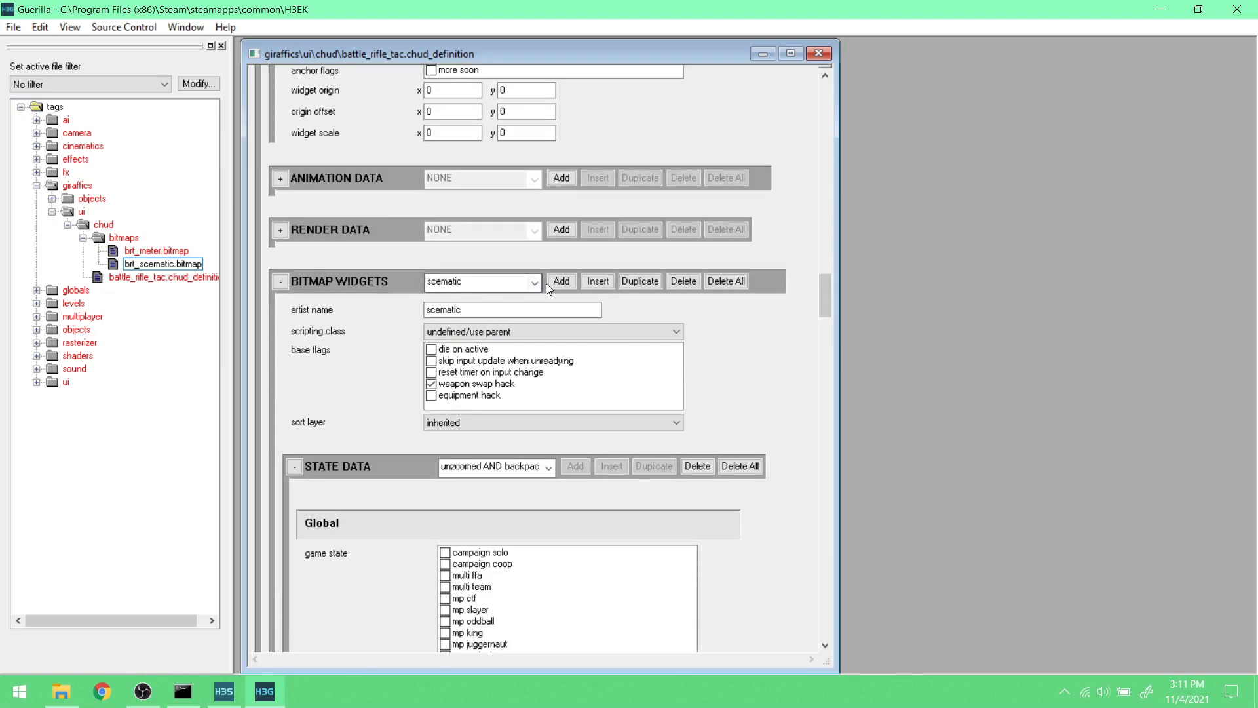
left_click(537, 285)
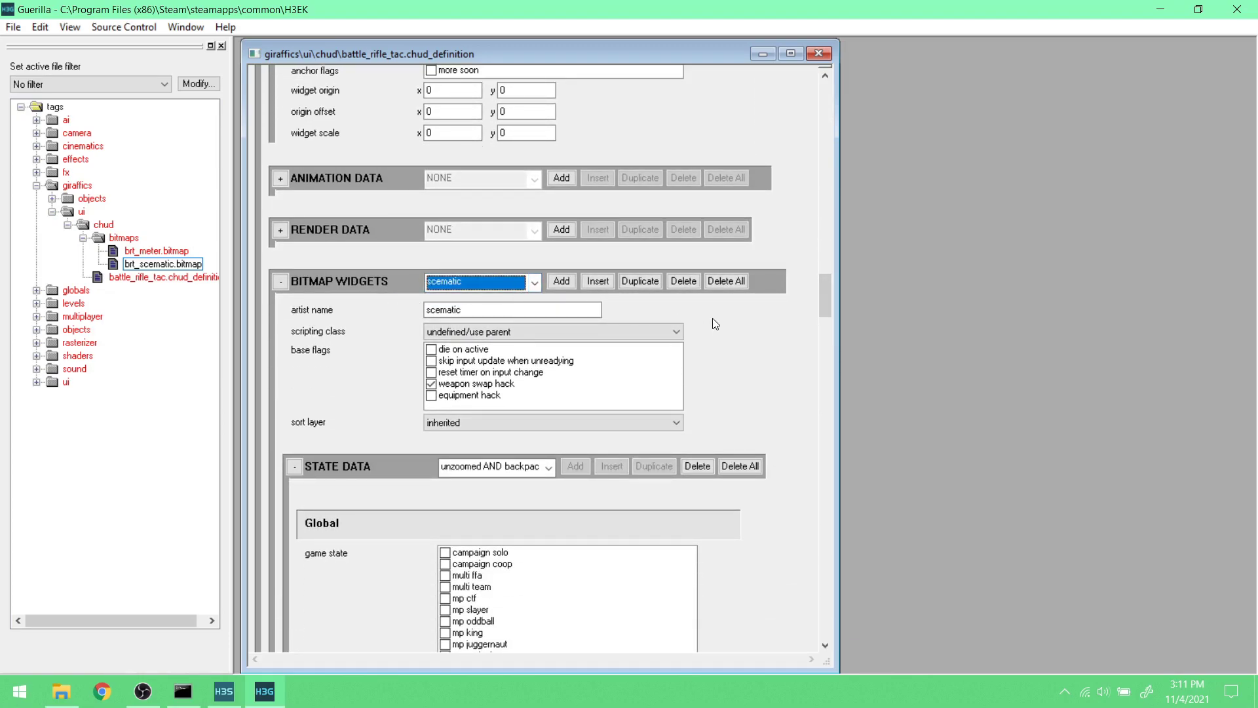
left_click_drag(811, 301, 815, 610)
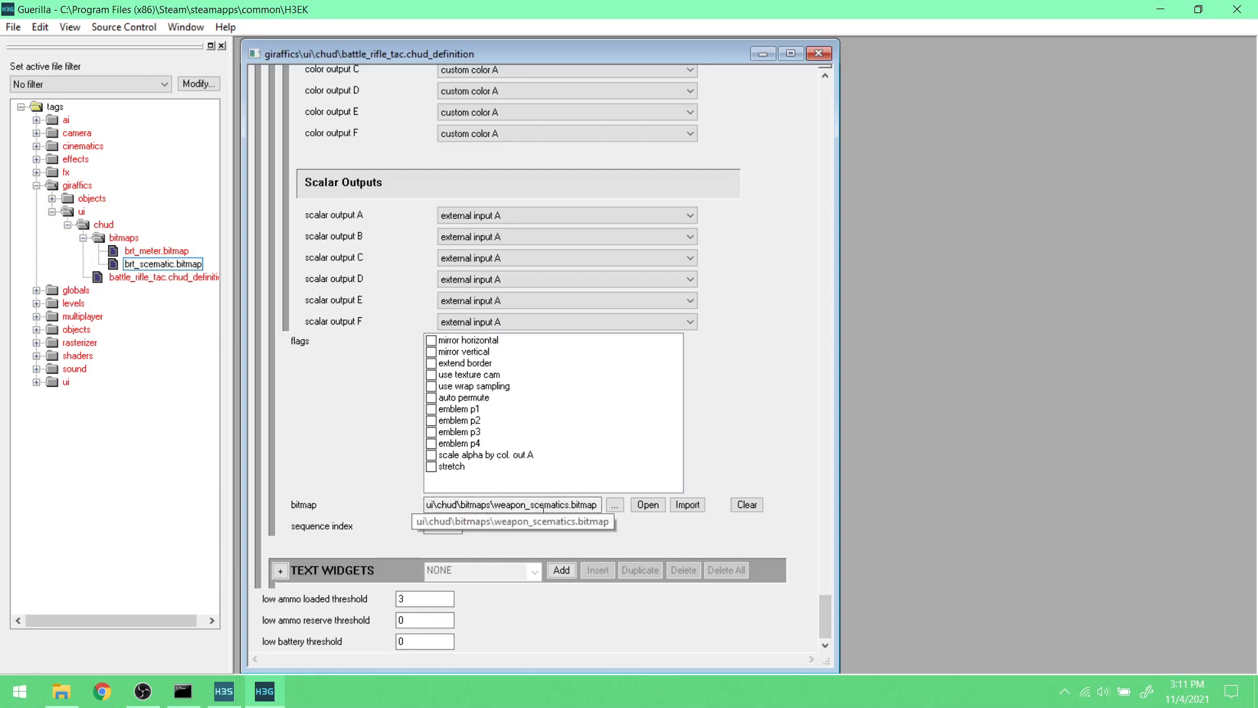
- Assign brt_scematic.bitmap from giraffics\ui\chud\bitmaps to the backpack scematic widget and set its sequence index to 0
left_click(613, 505)
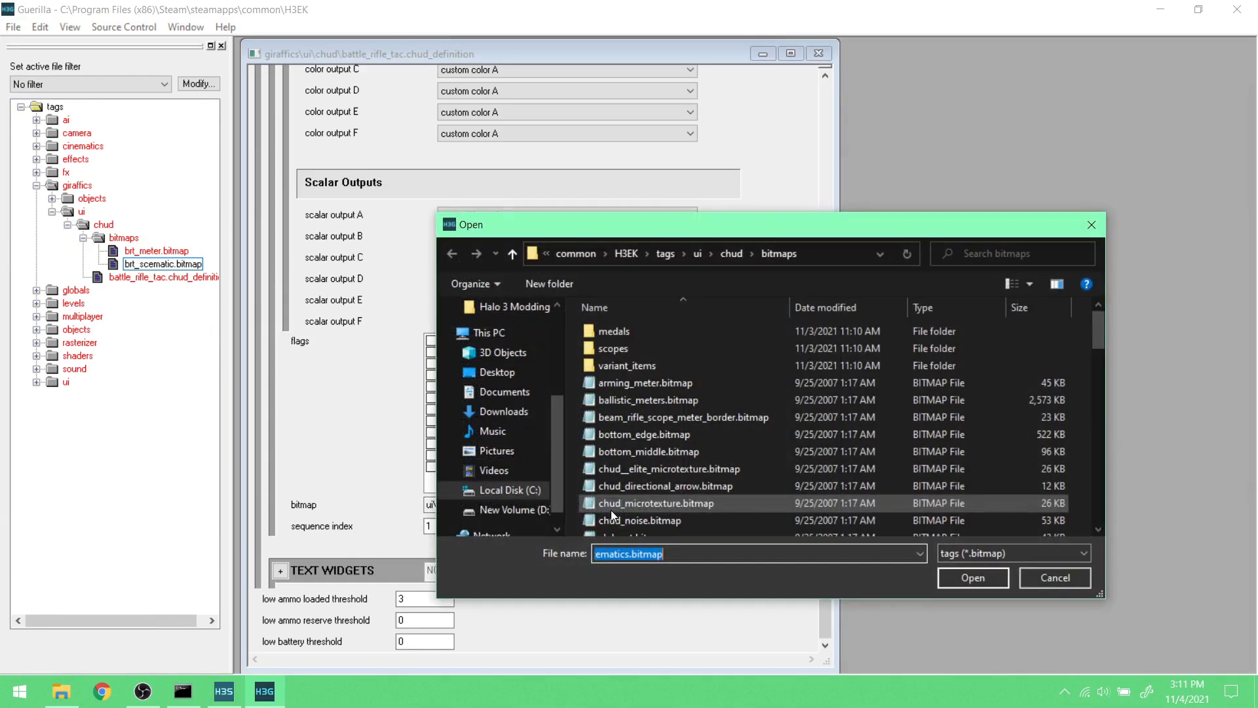
left_click(665, 253)
double_click(645, 372)
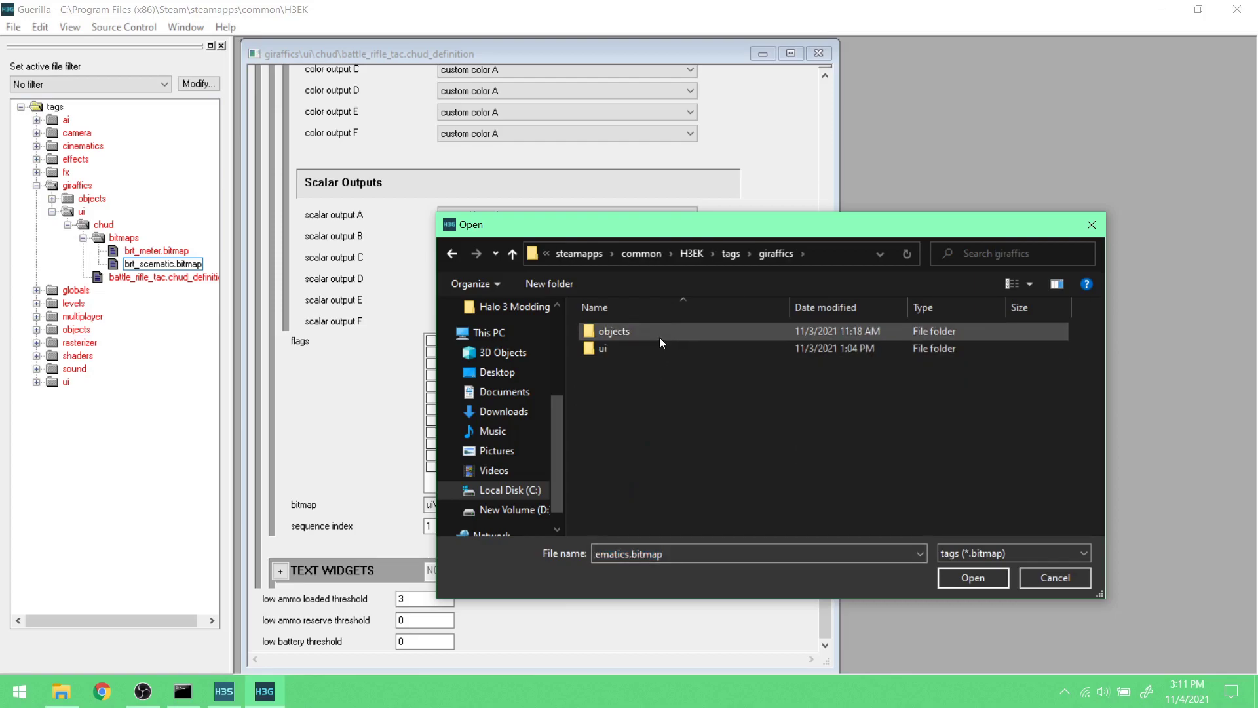
double_click(654, 348)
double_click(658, 336)
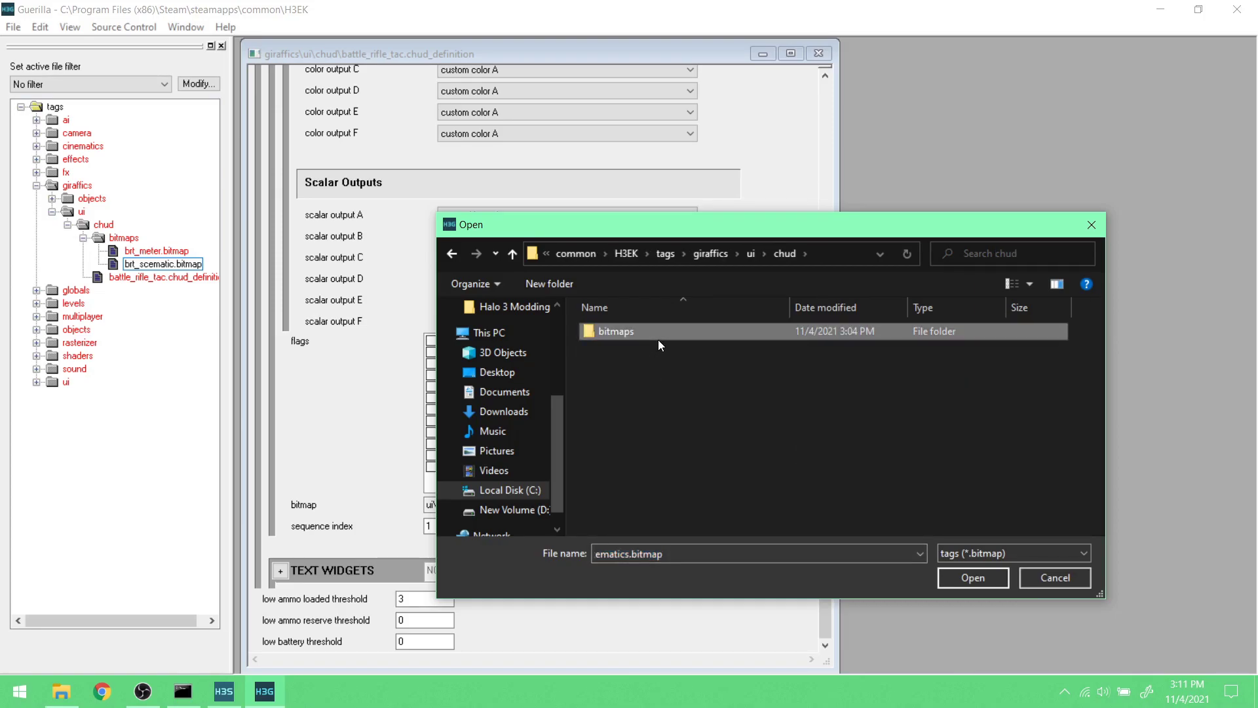
double_click(658, 336)
left_click(670, 348)
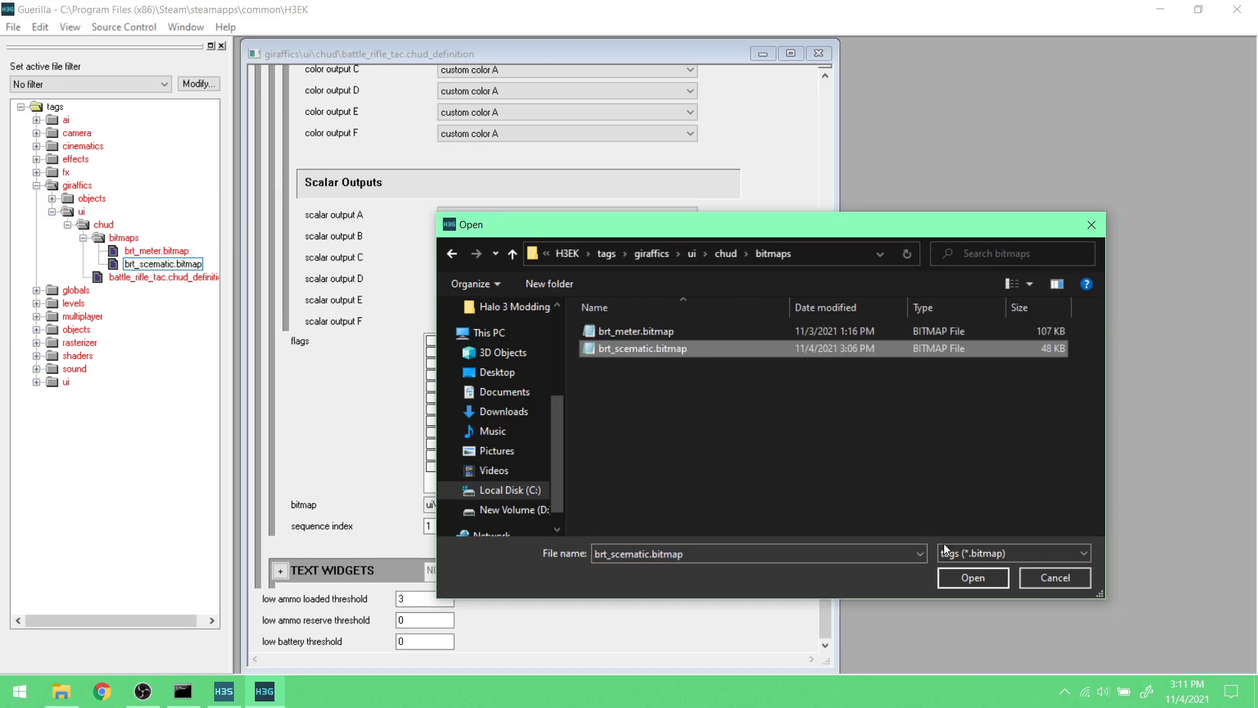
left_click(973, 577)
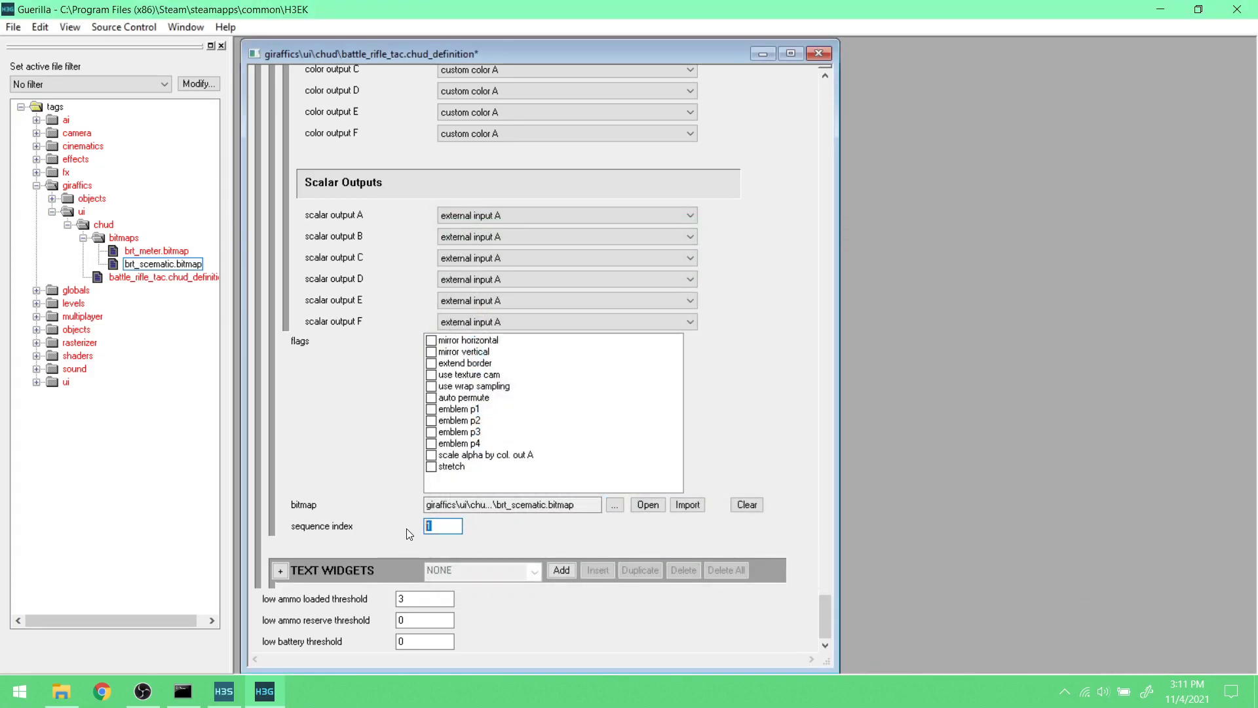
- Save the battle_rifle_tac chud definition and return to Sapien to play with the updated backpack schematic
left_click(13, 29)
left_click(69, 109)
left_click(223, 691)
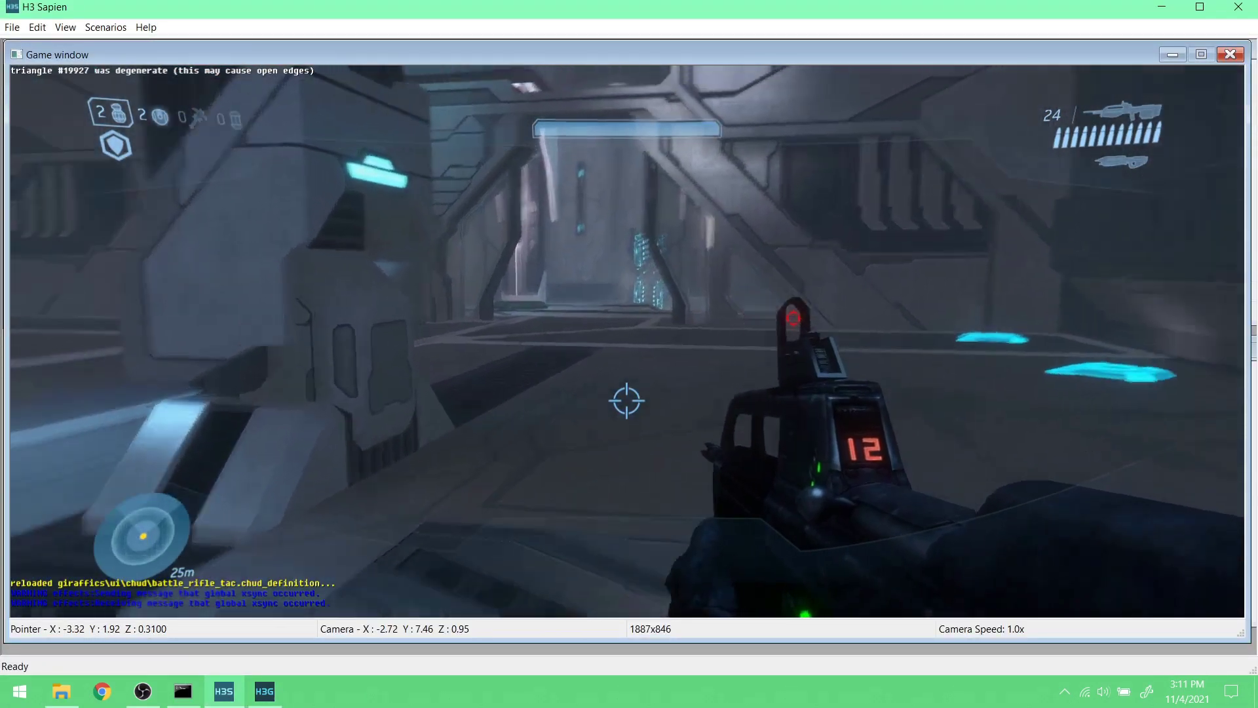
- Move through the level while repeatedly swapping weapons to check the battle rifle's backpack schematic in the HUD
key("Tab")
key("w")
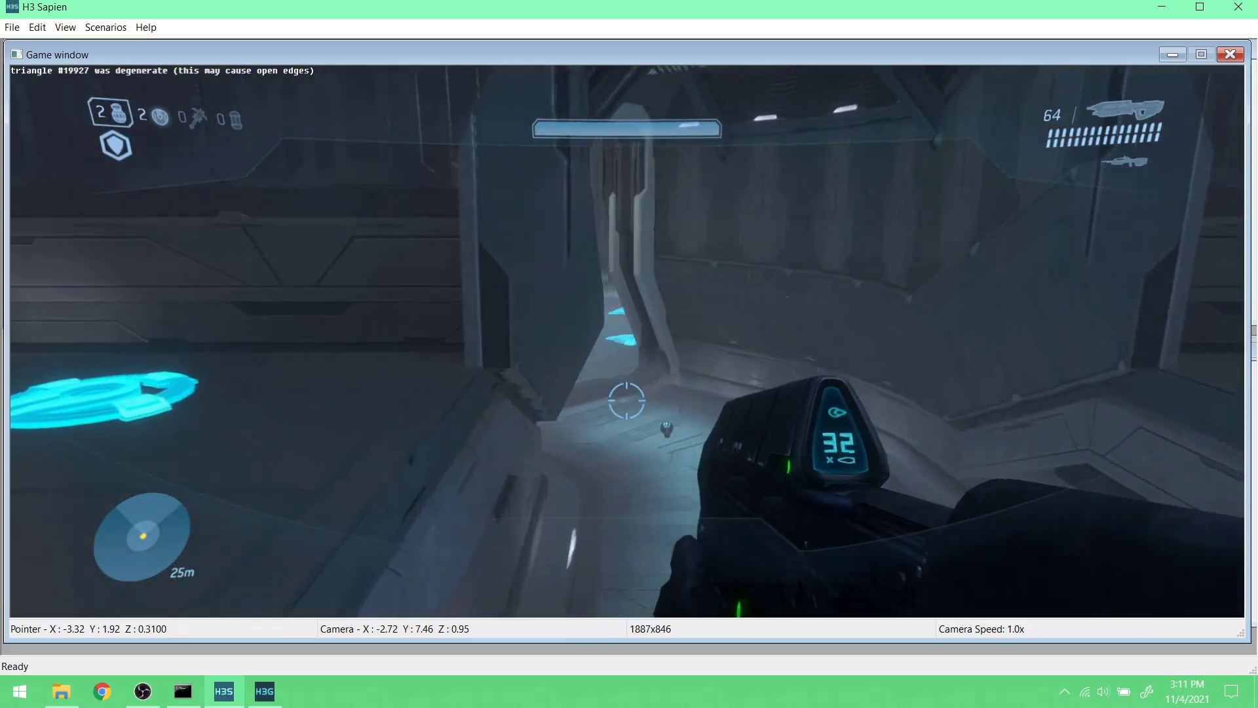
key("w")
key("space")
key("Tab")
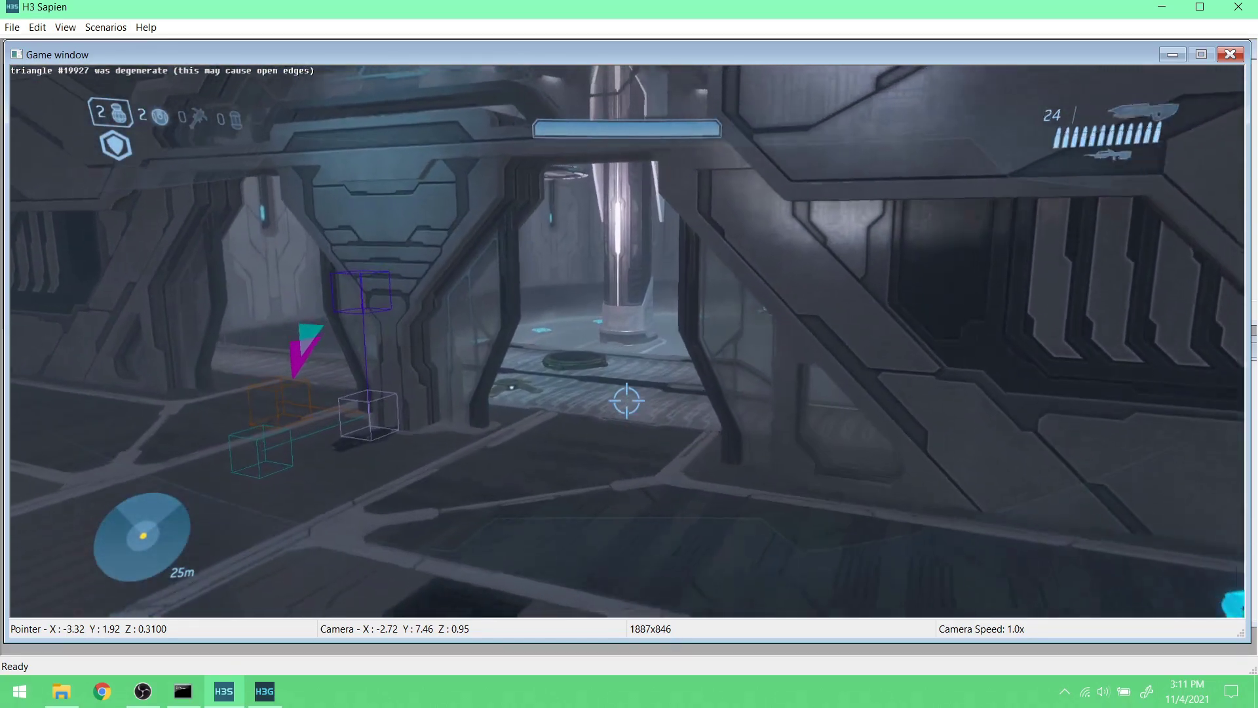
key("Tab")
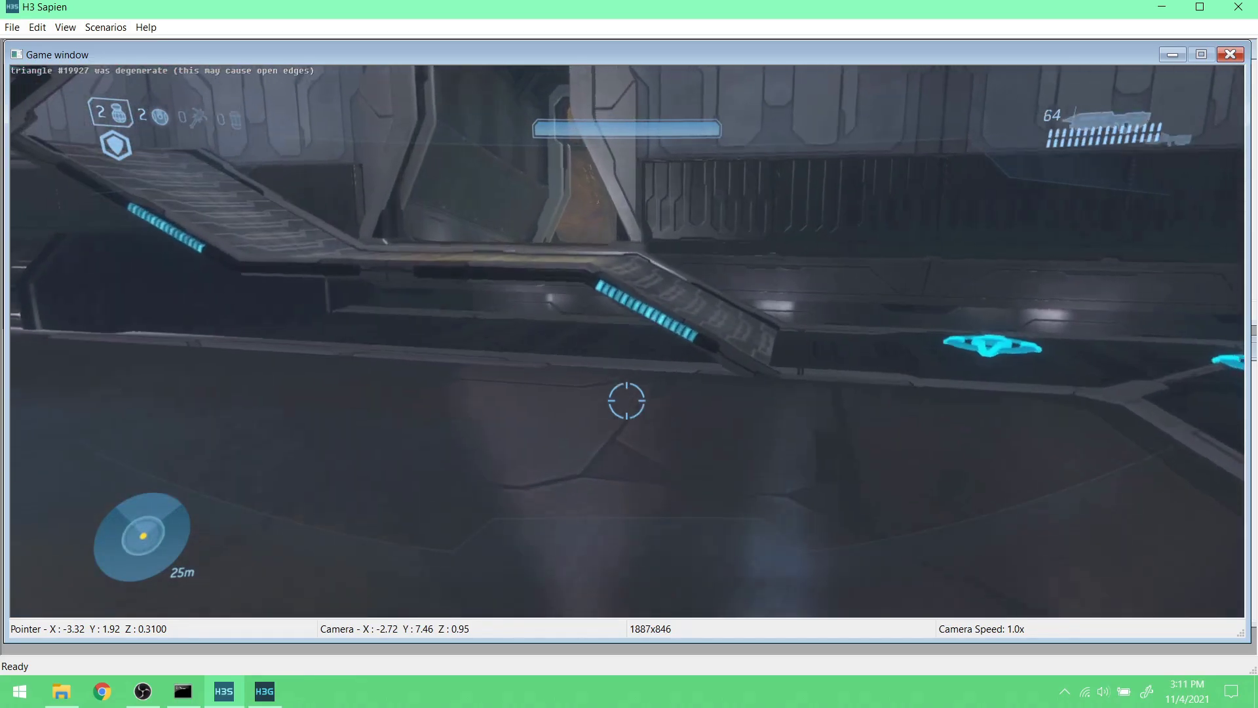
key("Tab")
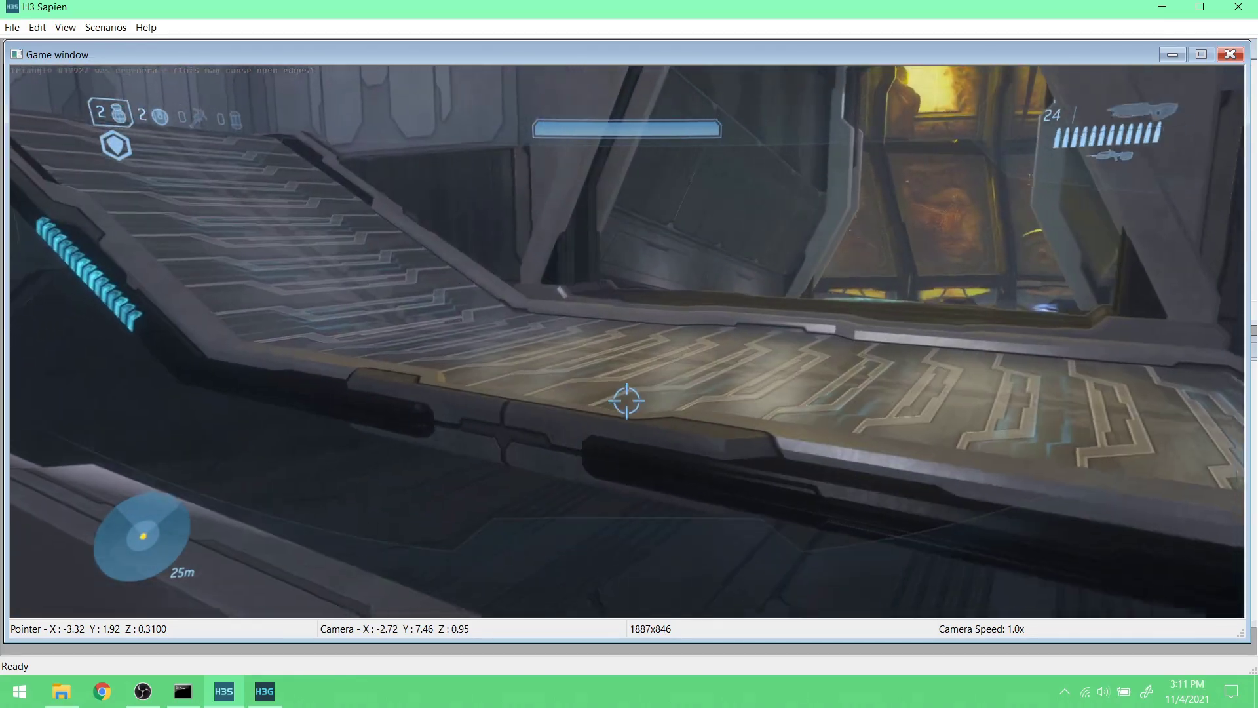
key("Tab")
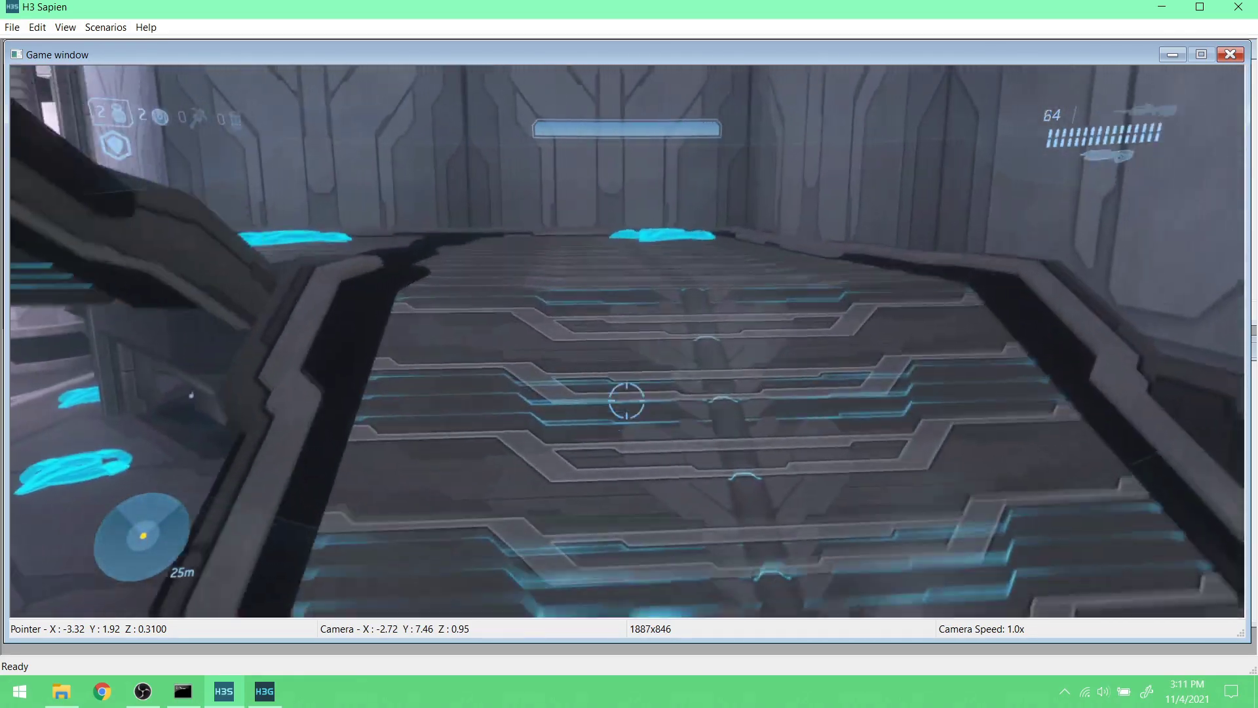
key("Tab")
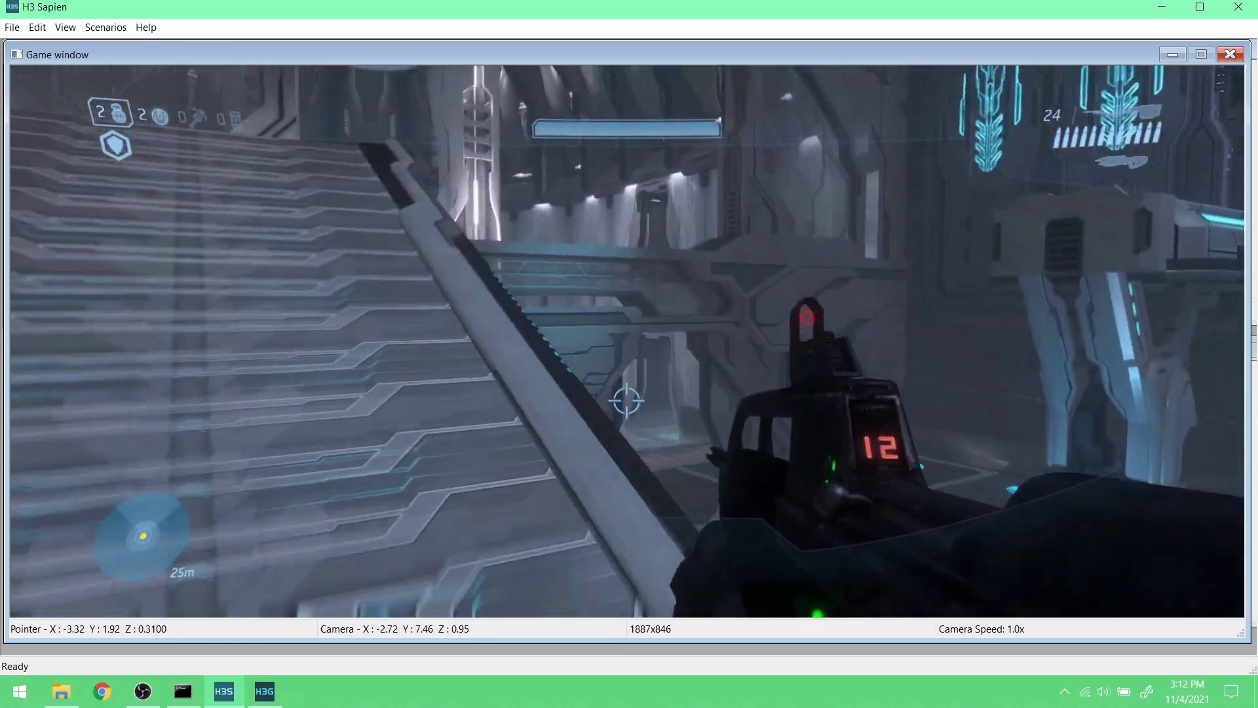
- Explore the level holding the custom battle rifle, inspect its HUD near the dropped weapon and equipment, and stop playing
key("w")
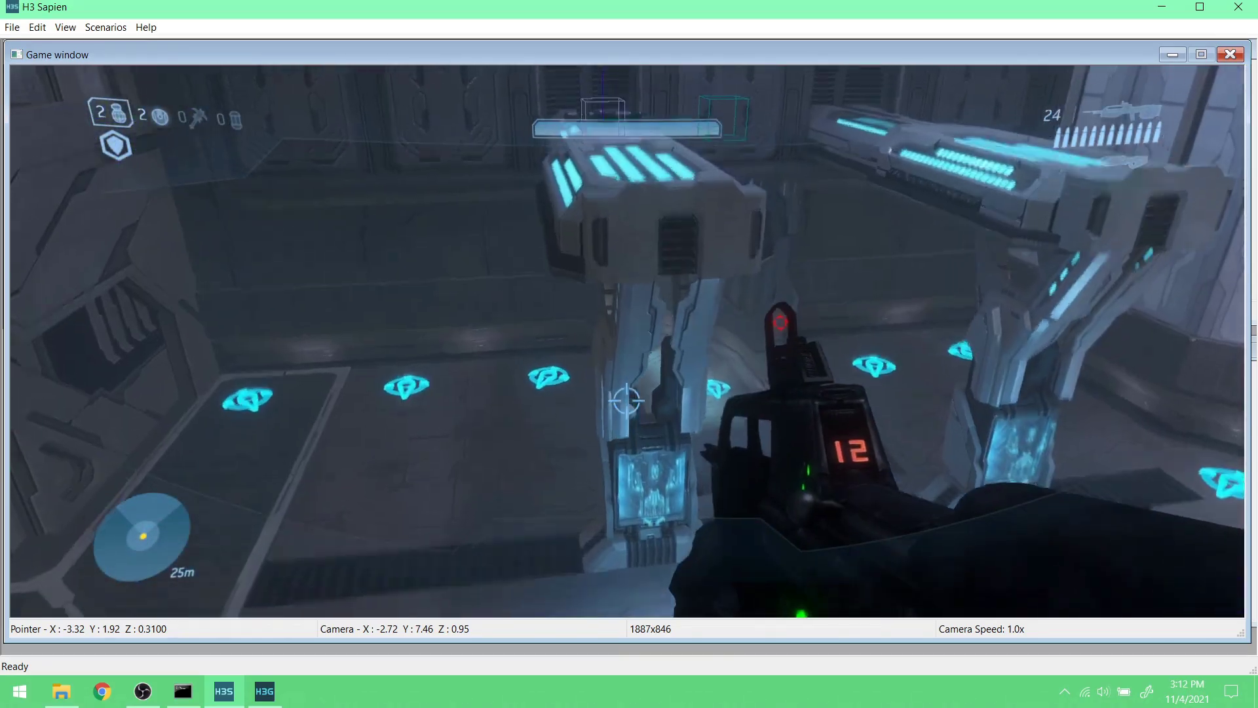
key("w")
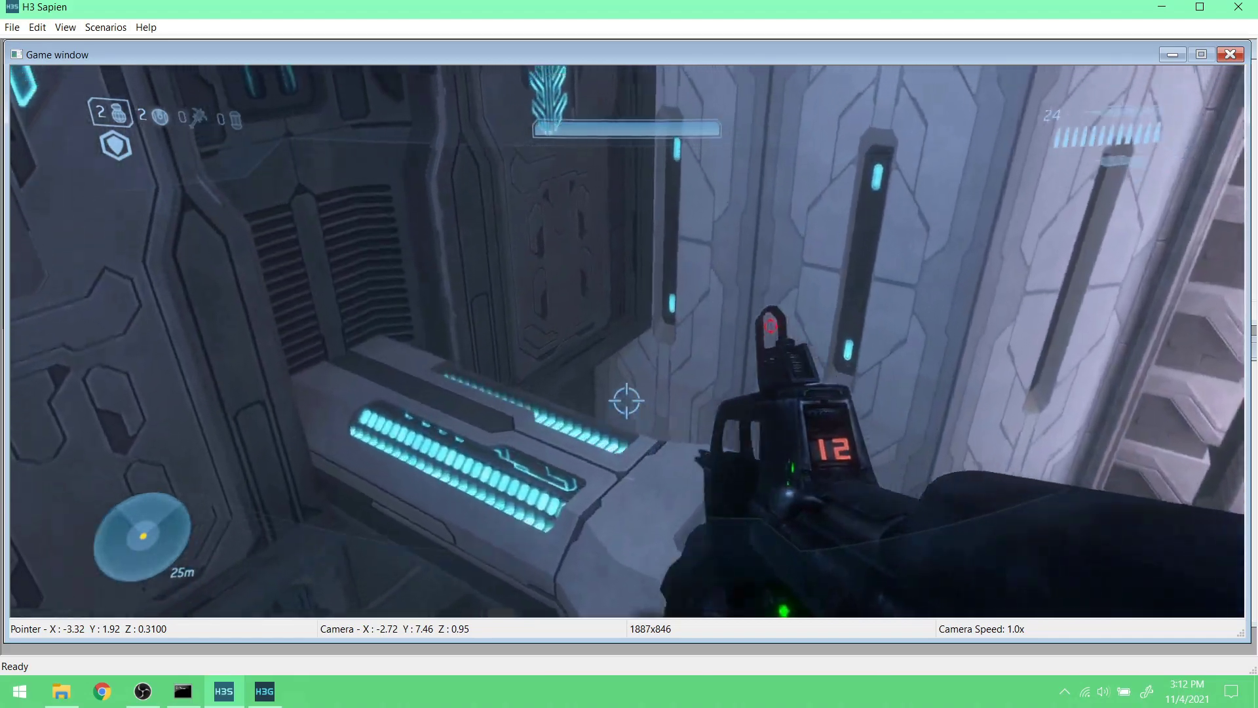
key("w")
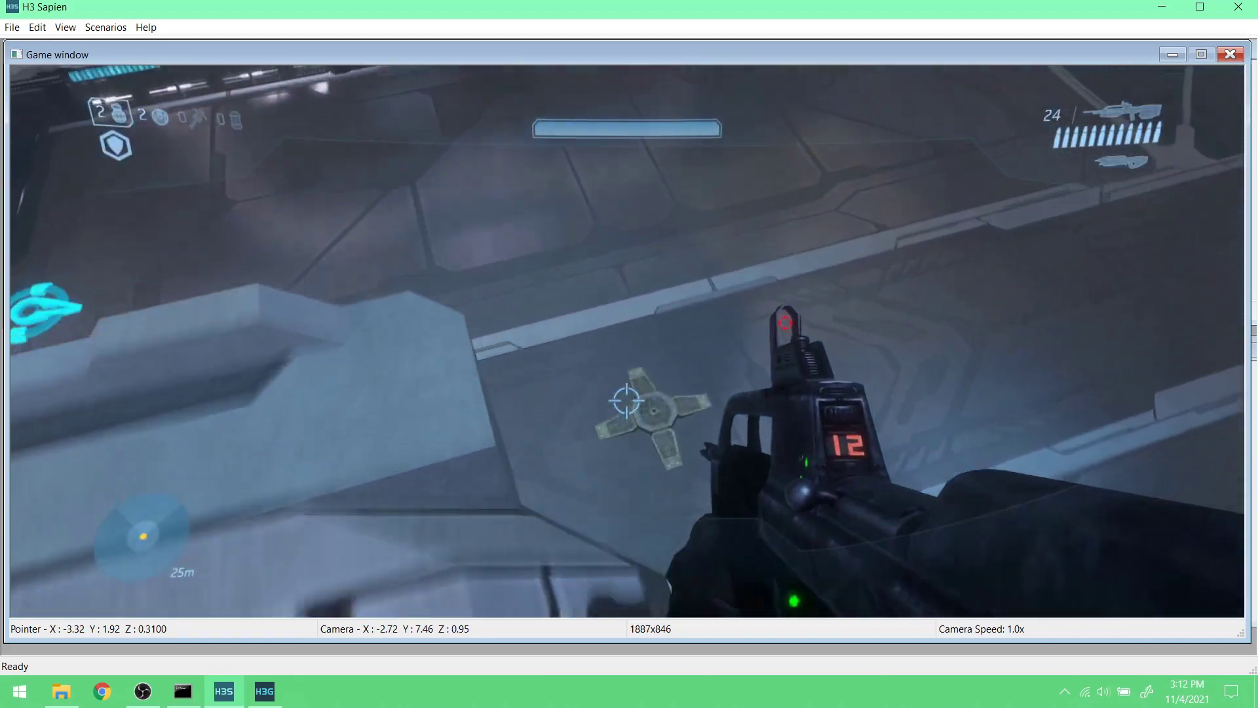
key("w")
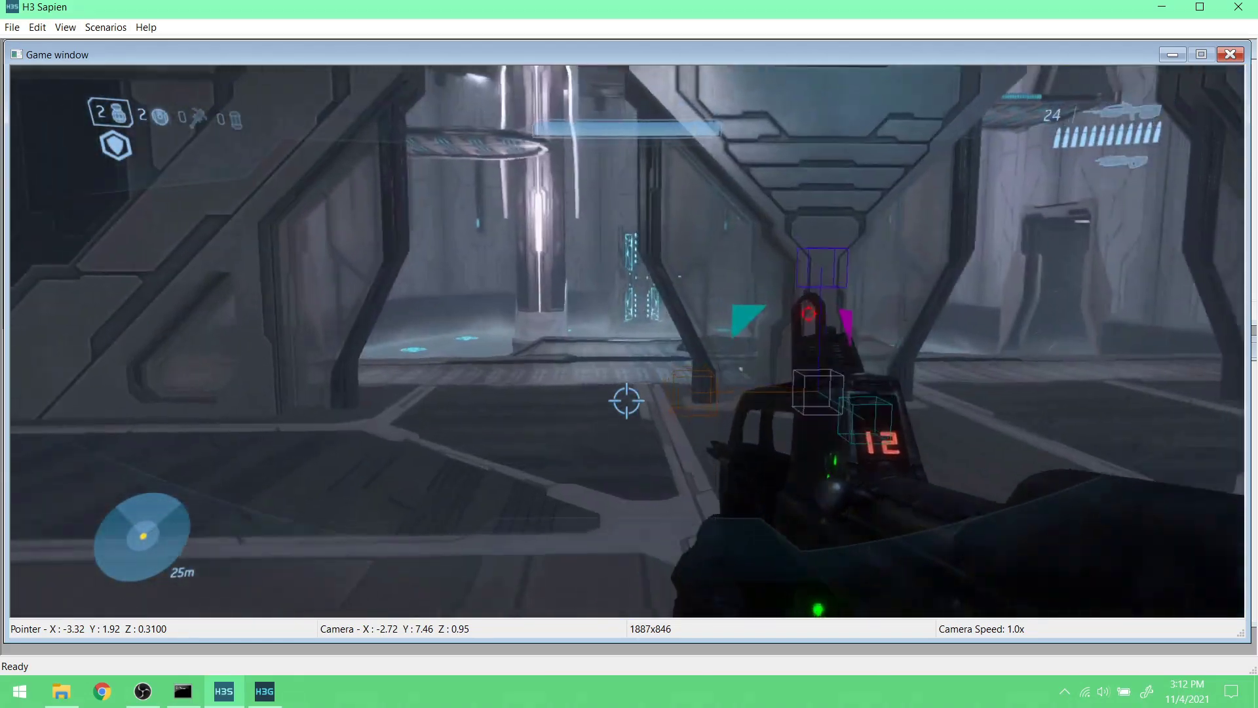
key("w")
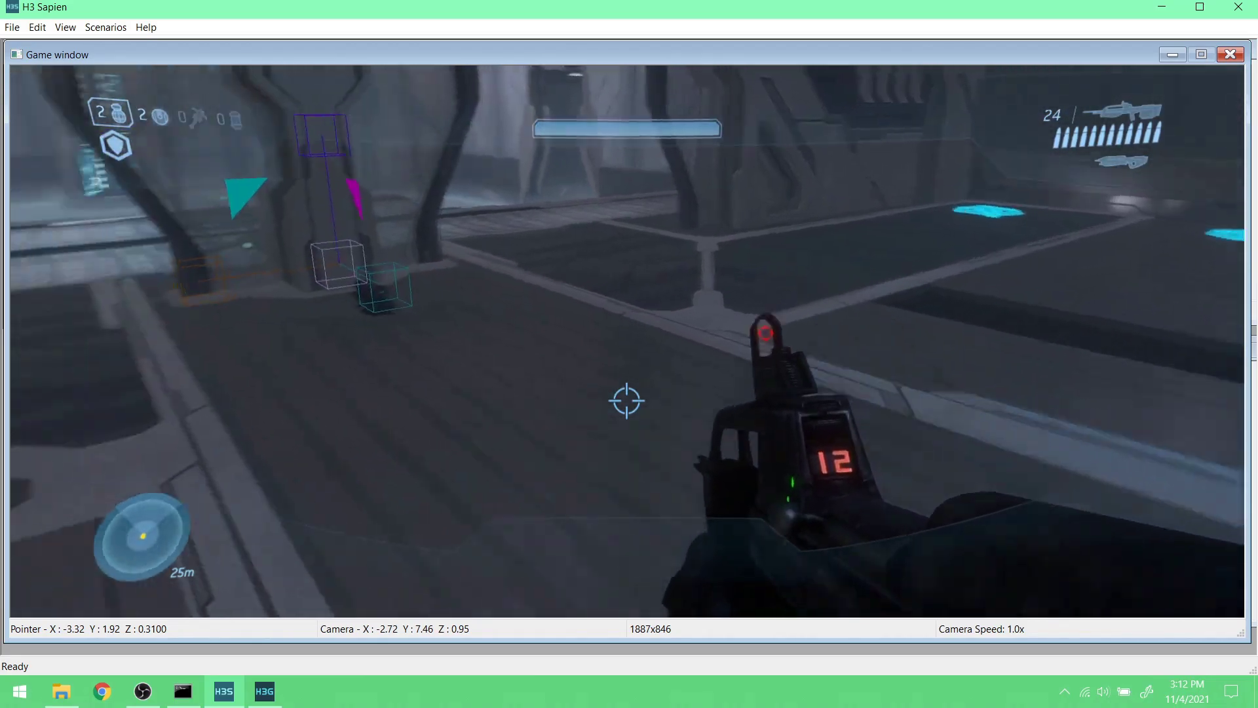
key("w")
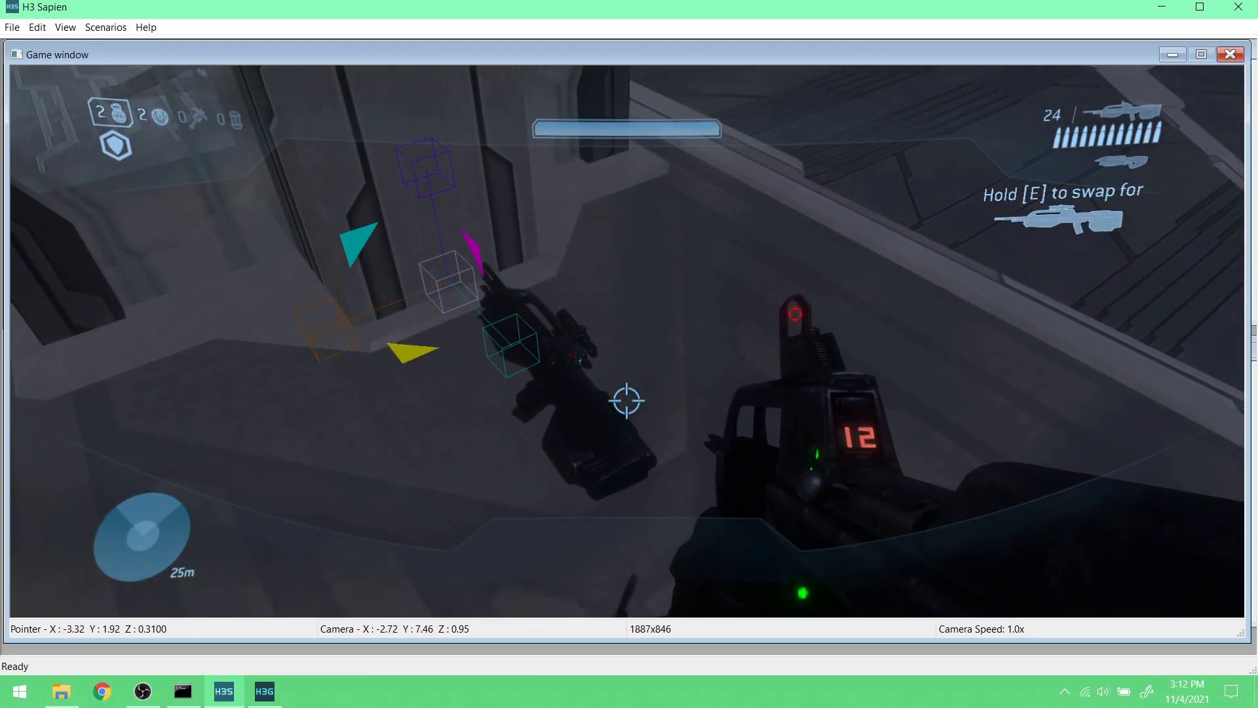
key("w")
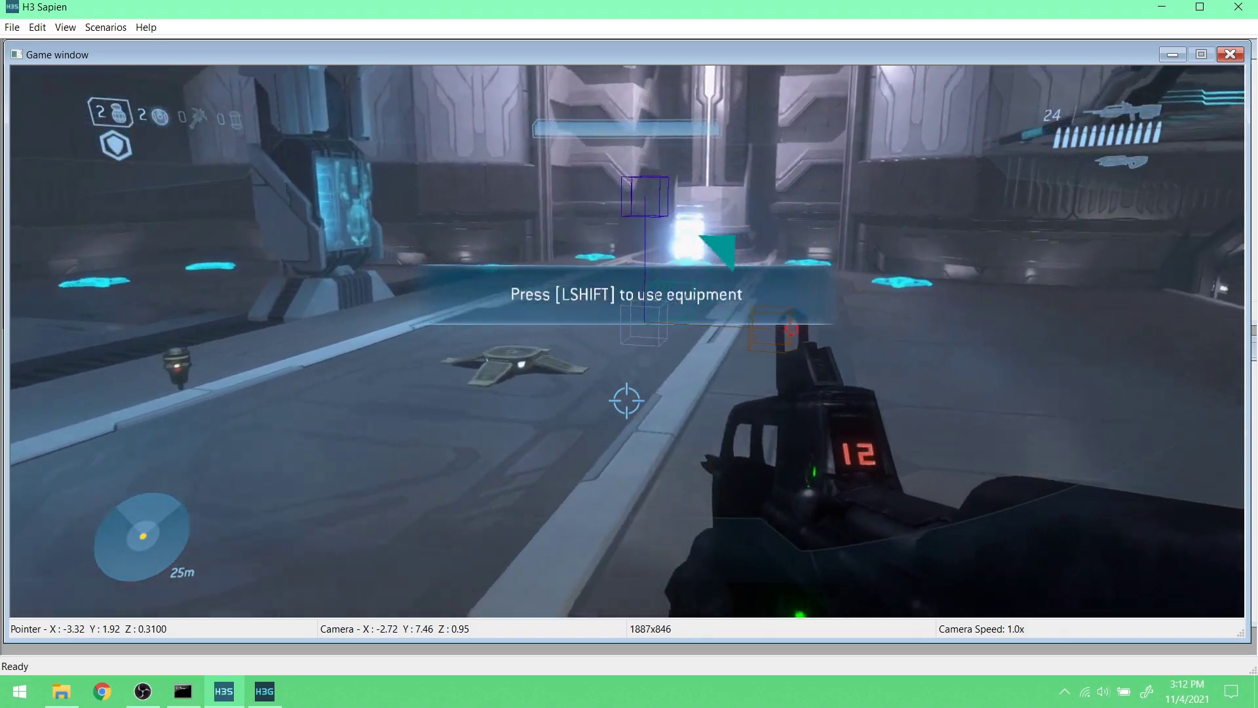
key("w")
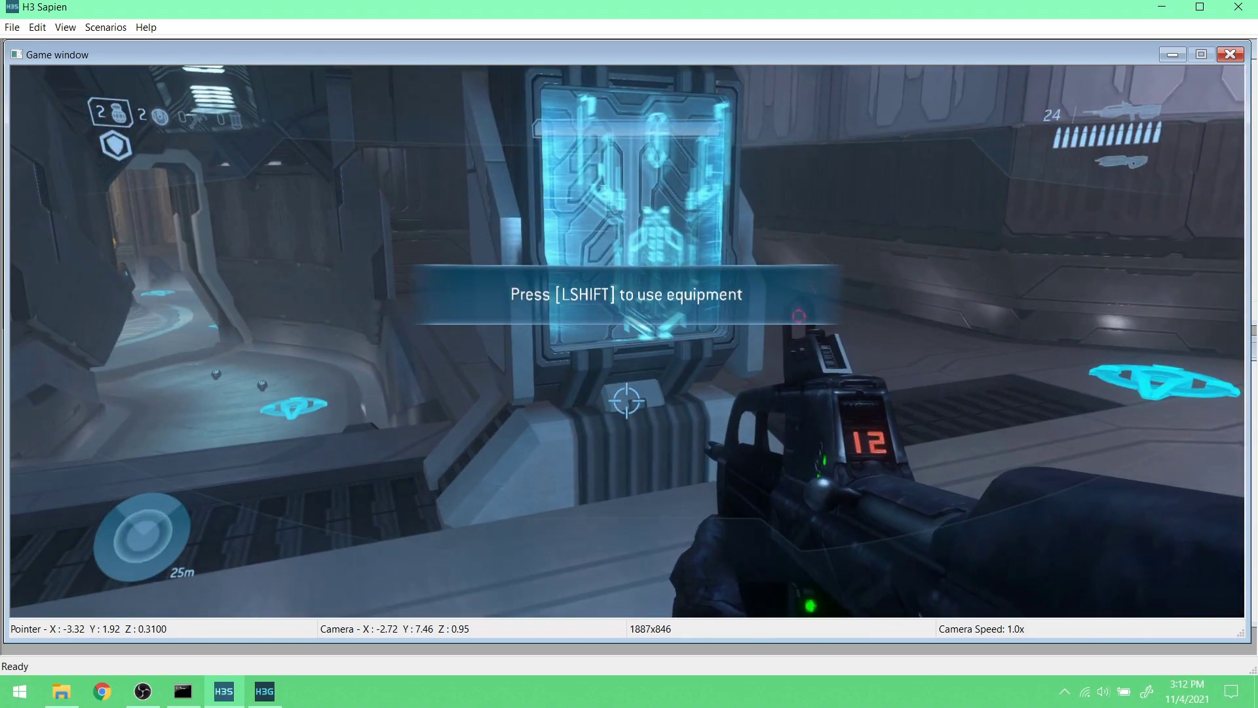
key("Escape")
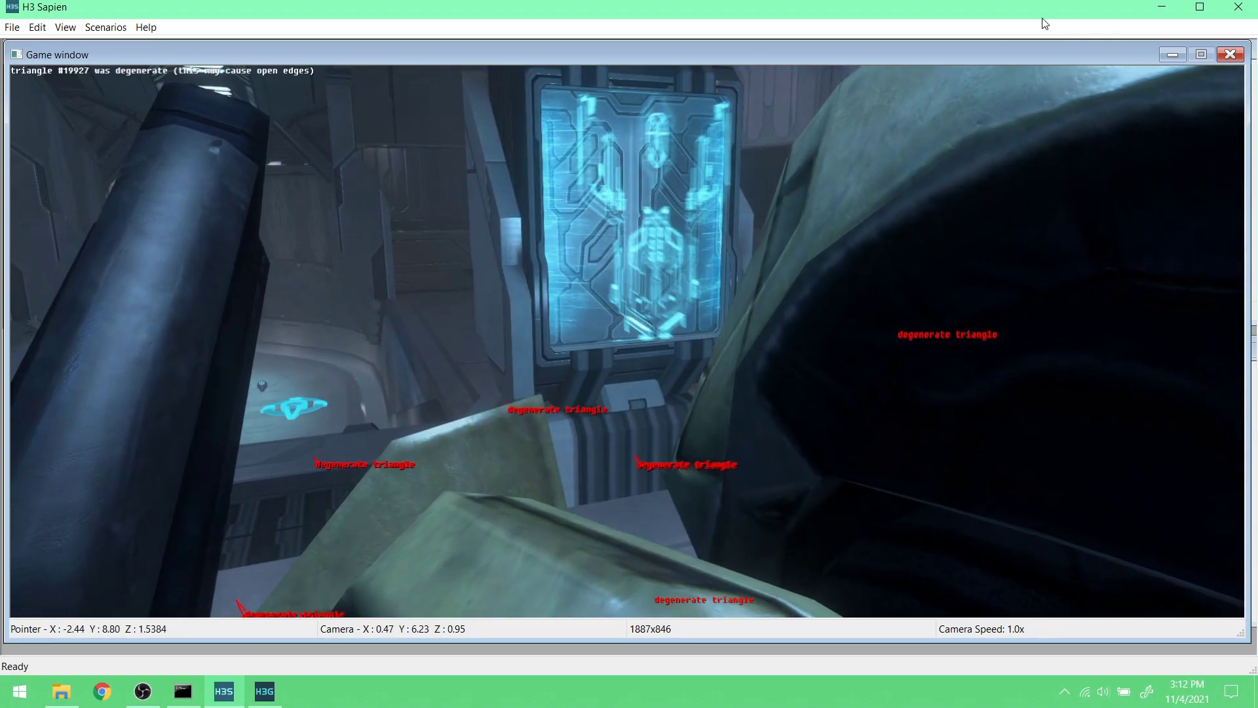
- Close Sapien without saving the chillout scenario changes, and close Guerilla
left_click(1240, 10)
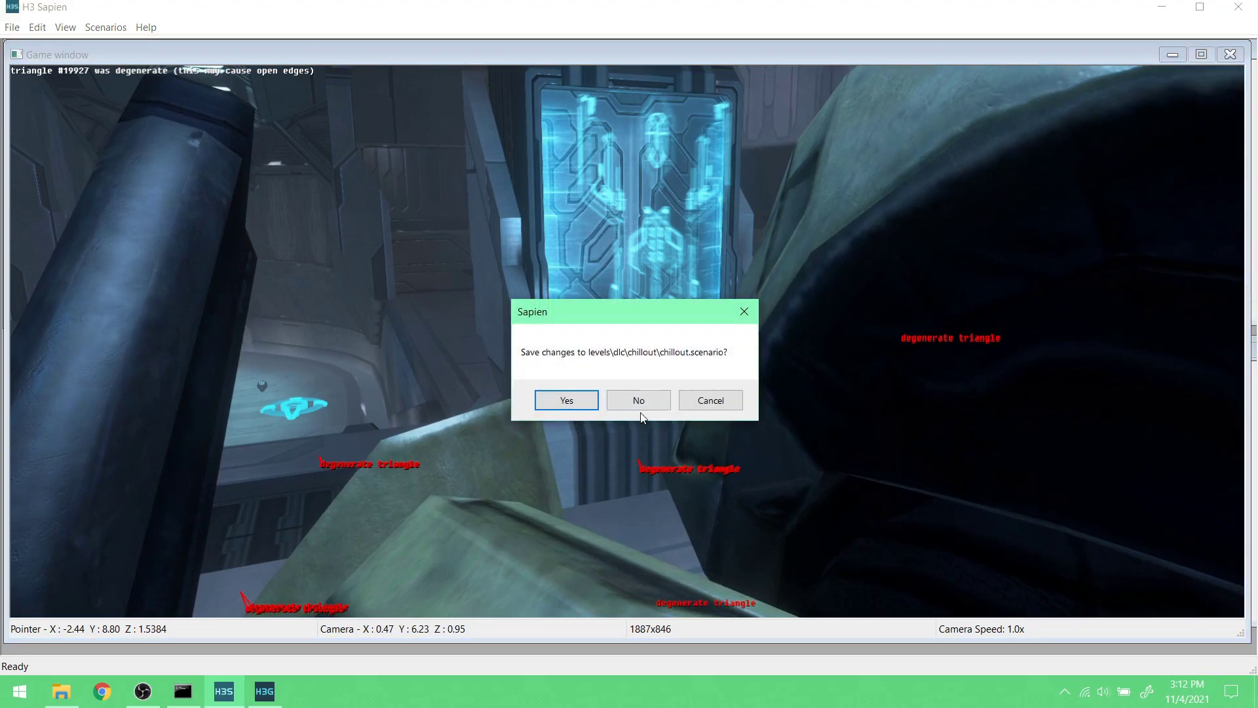
left_click(638, 400)
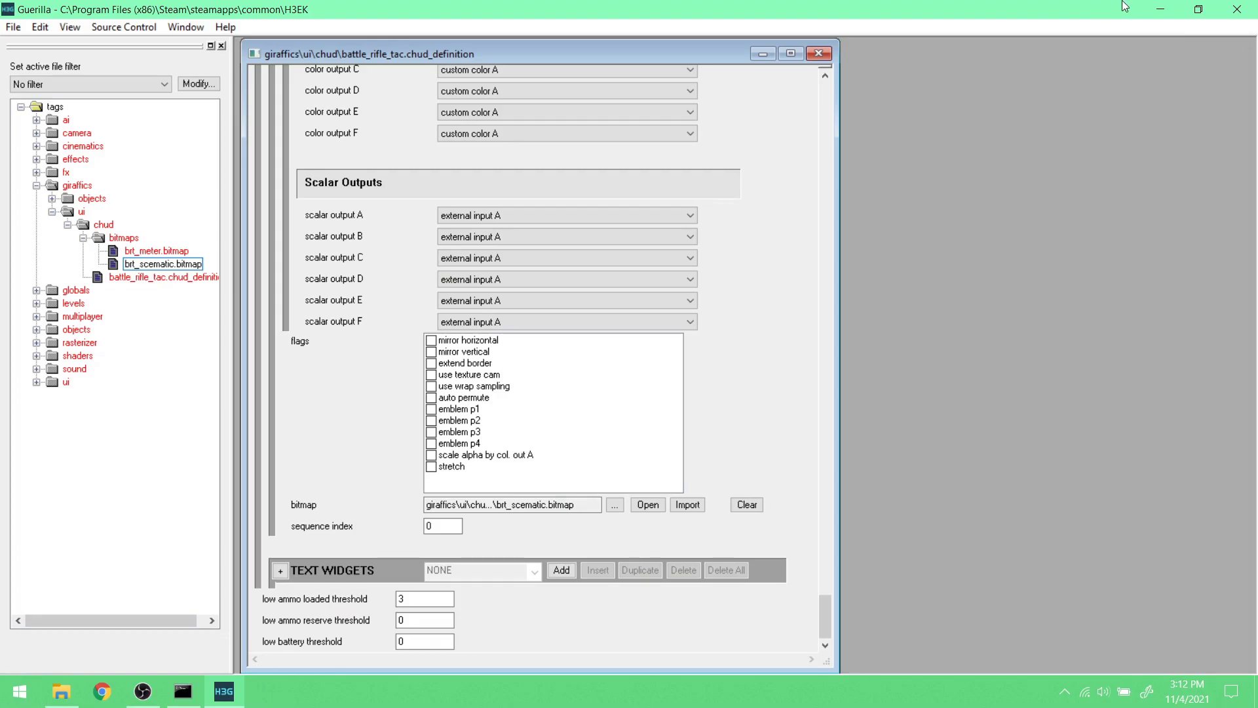
left_click(1233, 9)
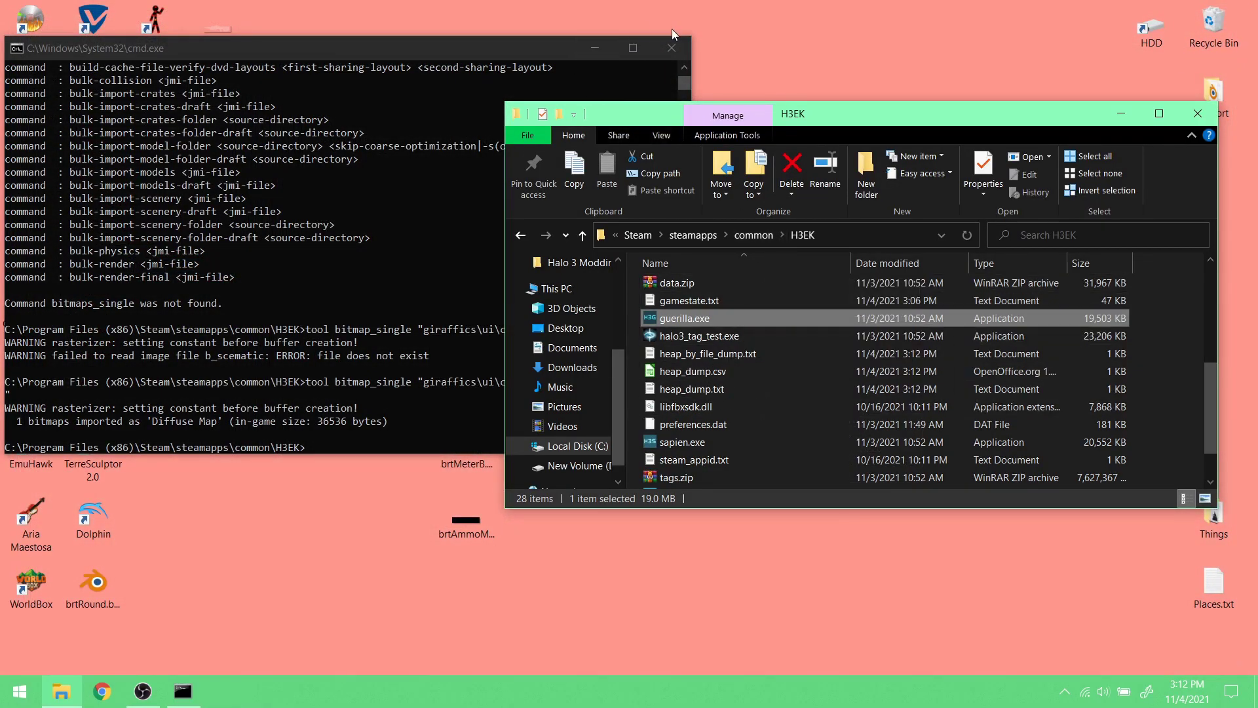
- Close the command prompt window and the H3EK folder window to clear the desktop
left_click_drag(533, 42, 579, 55)
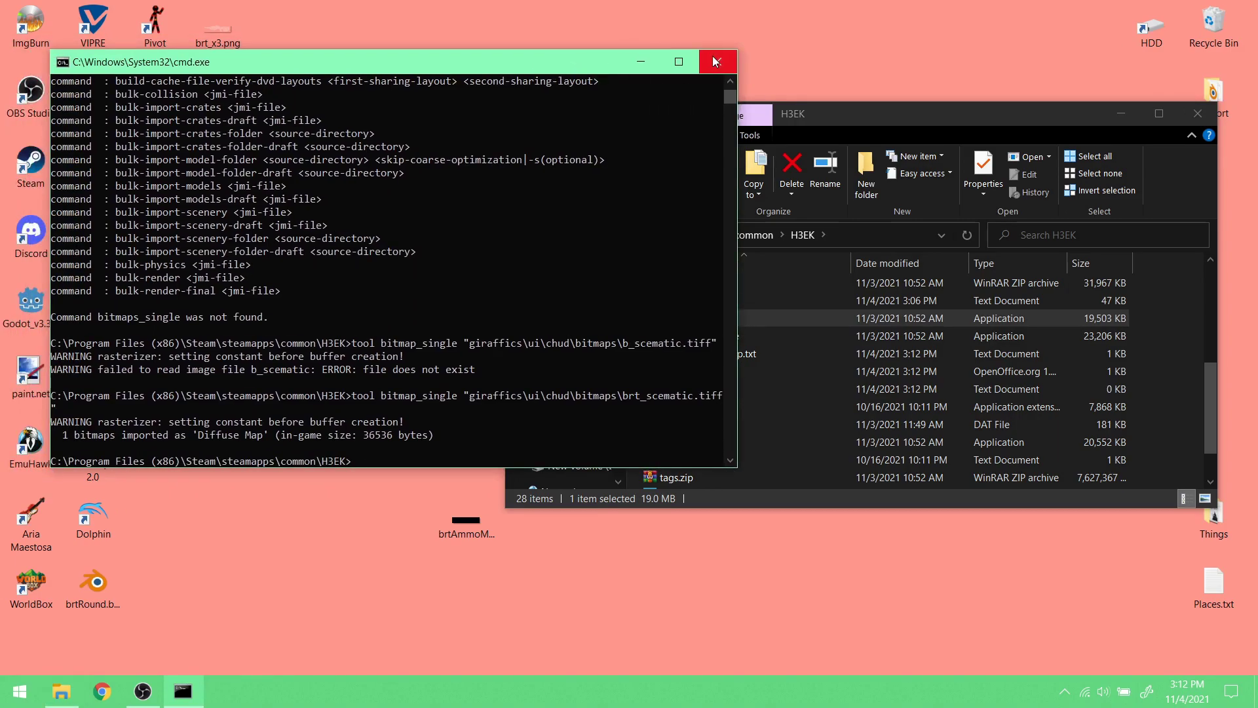
left_click(716, 62)
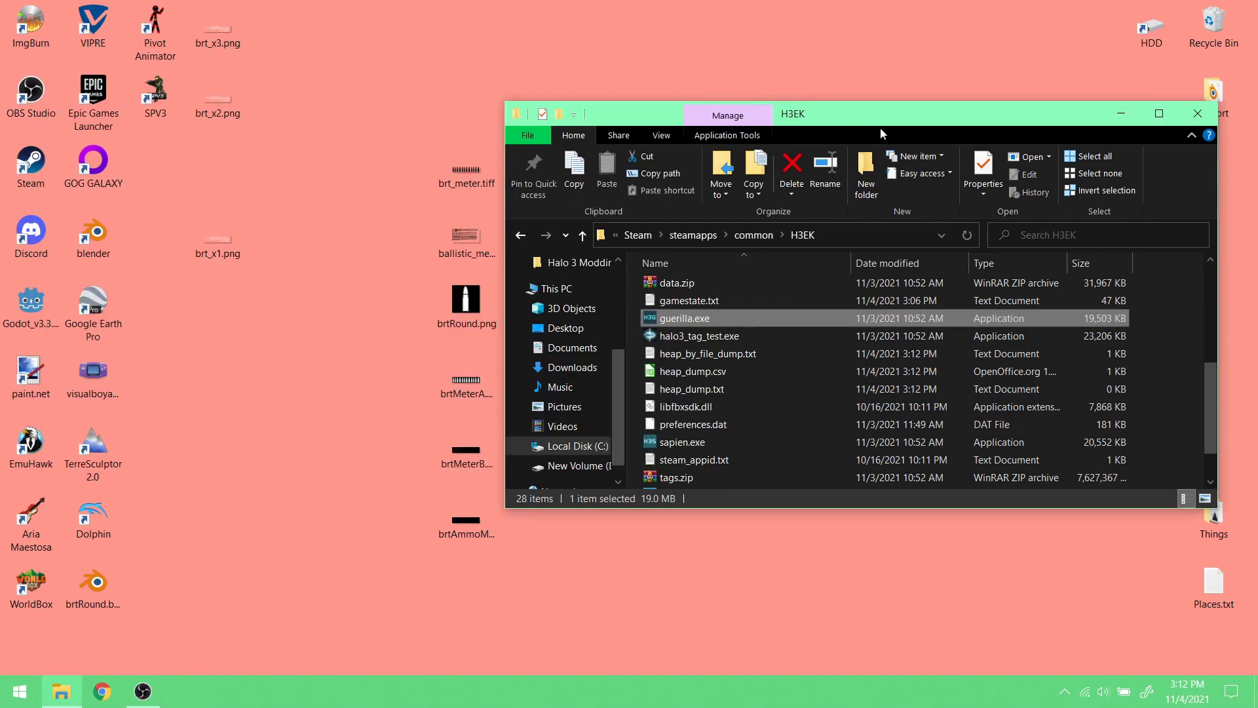
left_click_drag(879, 128, 783, 145)
left_click(1101, 132)
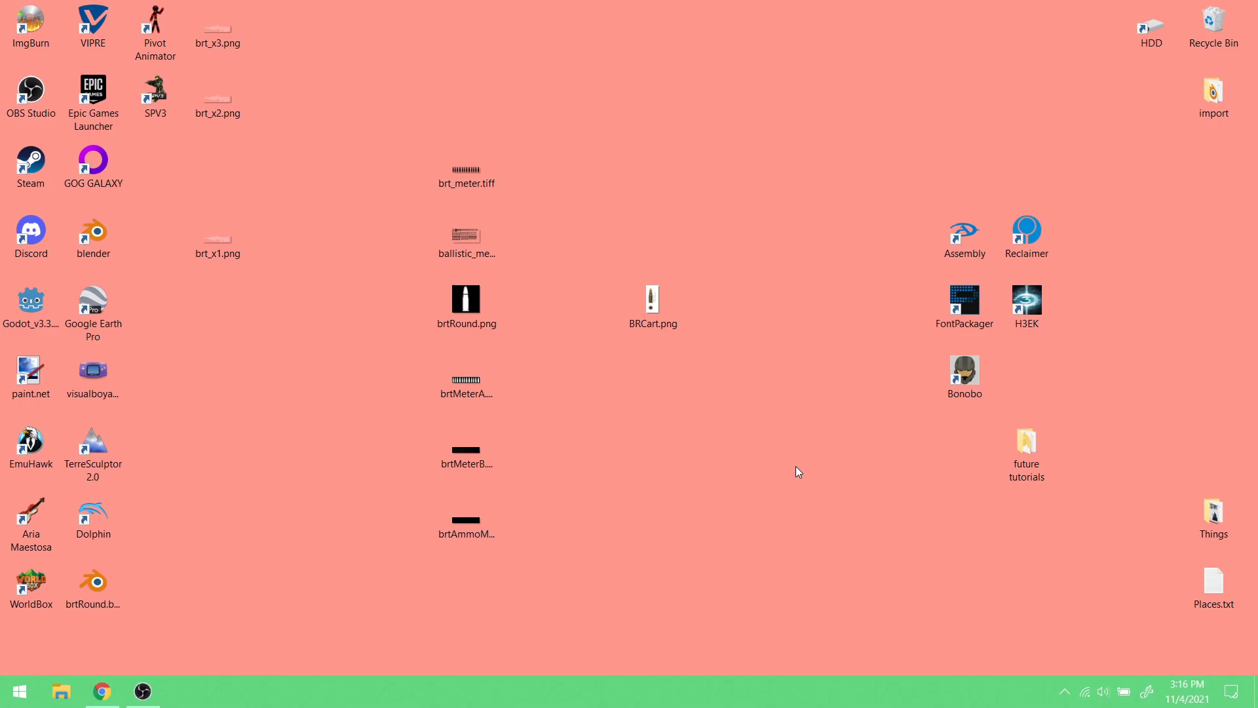
- Open the H3EK folder, look over its subfolders and the data.zip and tags.zip archives, and close it
double_click(1036, 312)
scroll(805, 371, "down", 5)
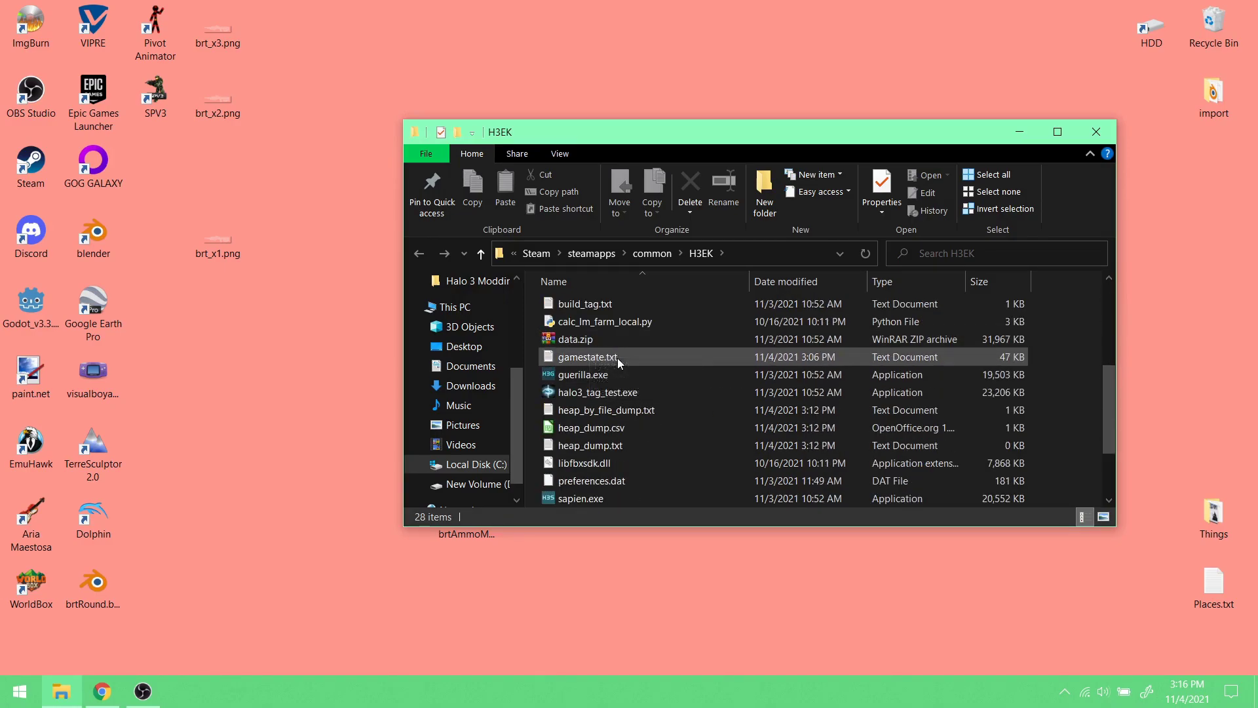
scroll(610, 419, "down", 2)
scroll(633, 443, "up", 6)
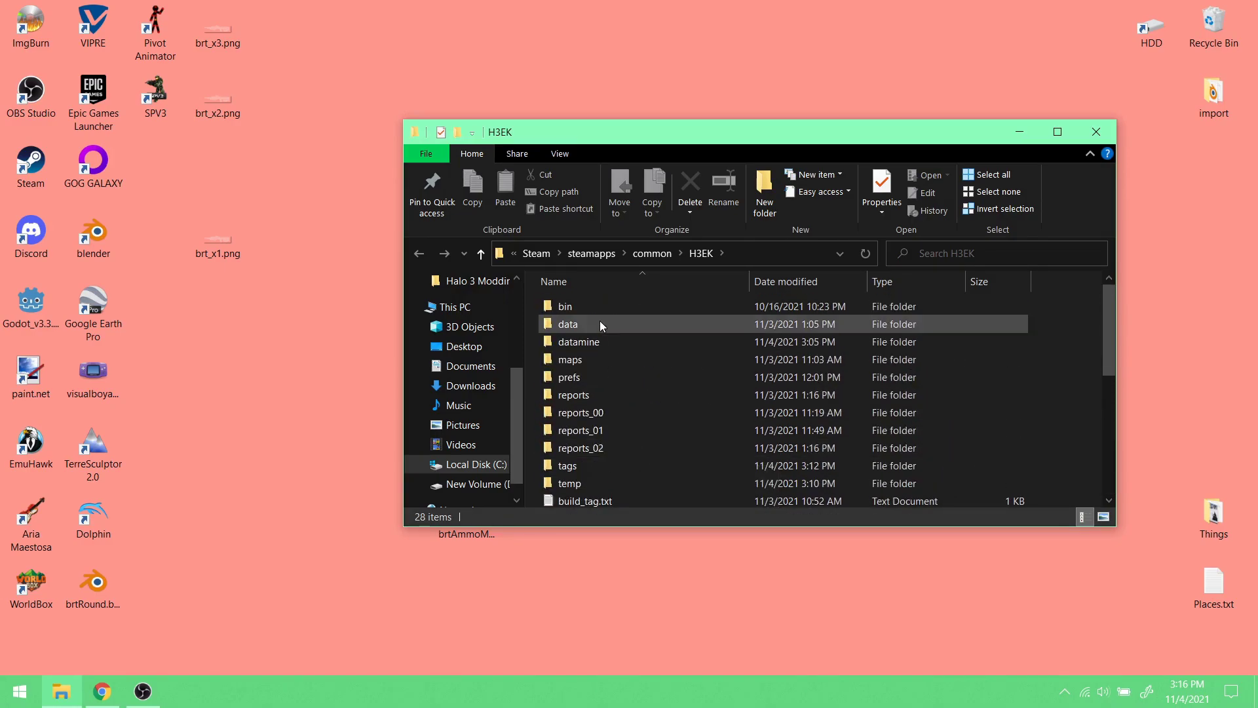
scroll(596, 463, "down", 5)
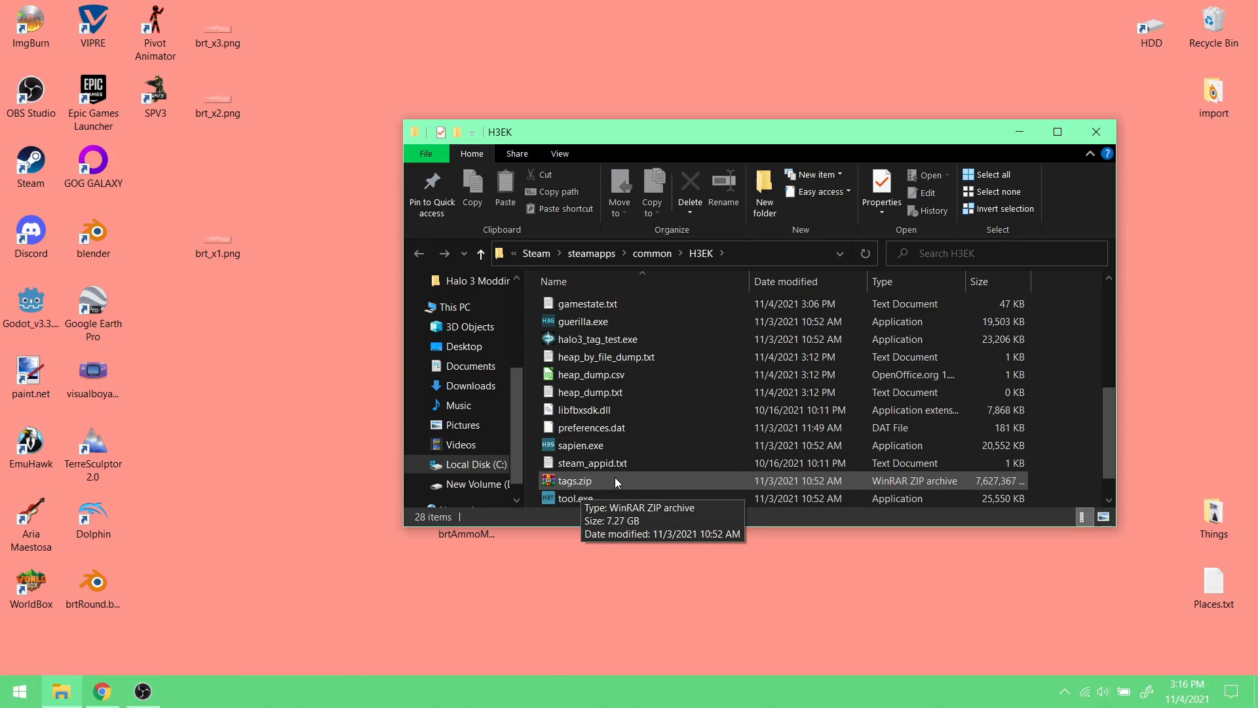
scroll(595, 480, "up", 1)
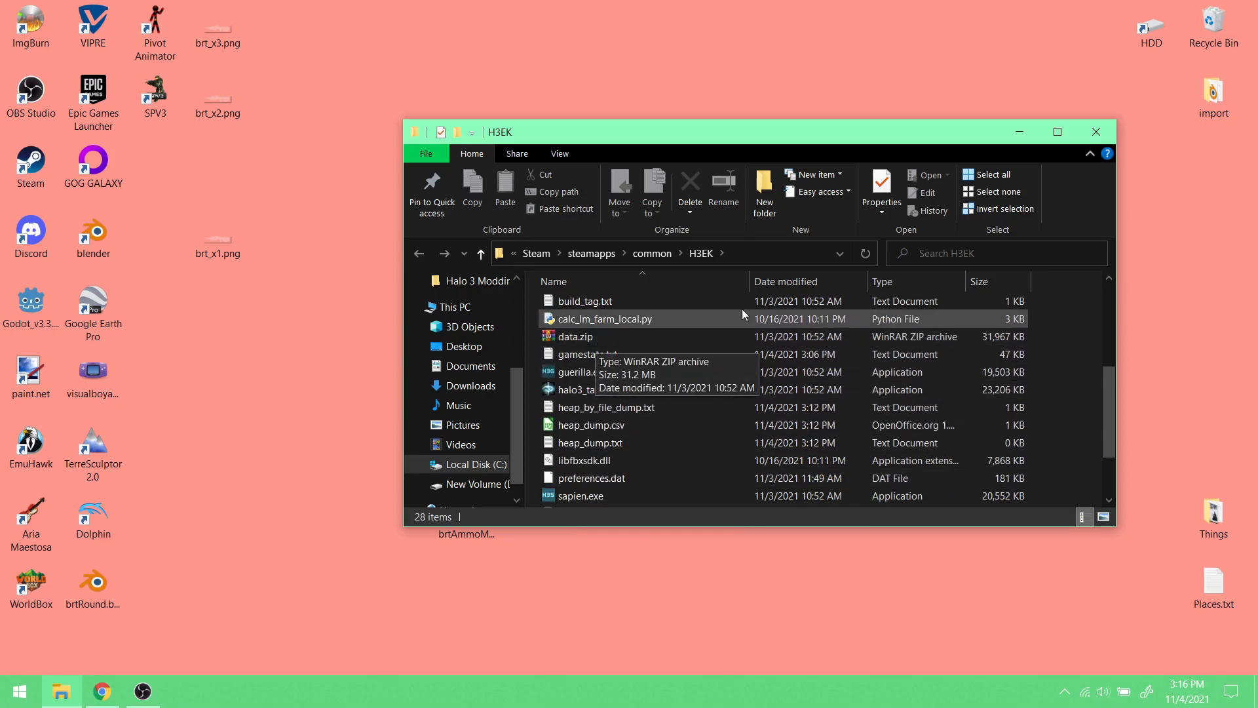
left_click(1107, 134)
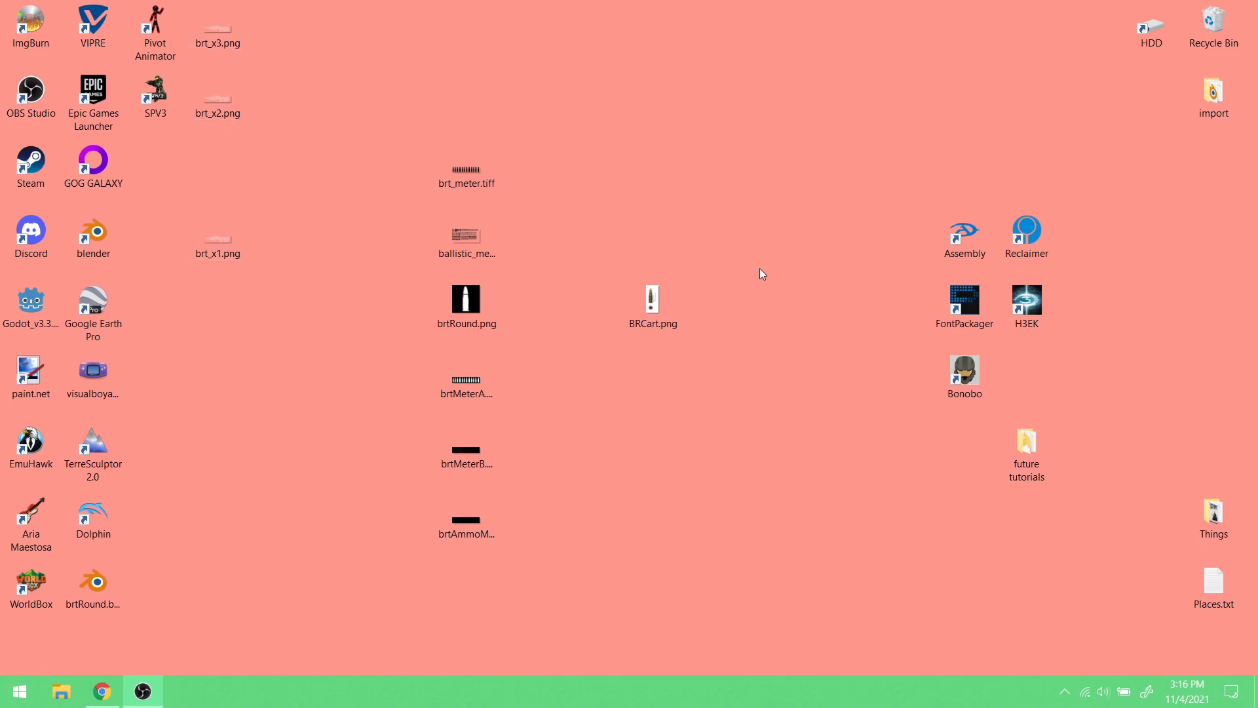
- Launch FontPackager and open the font package font_package.bin from the H3EK maps\fonts folder
double_click(962, 311)
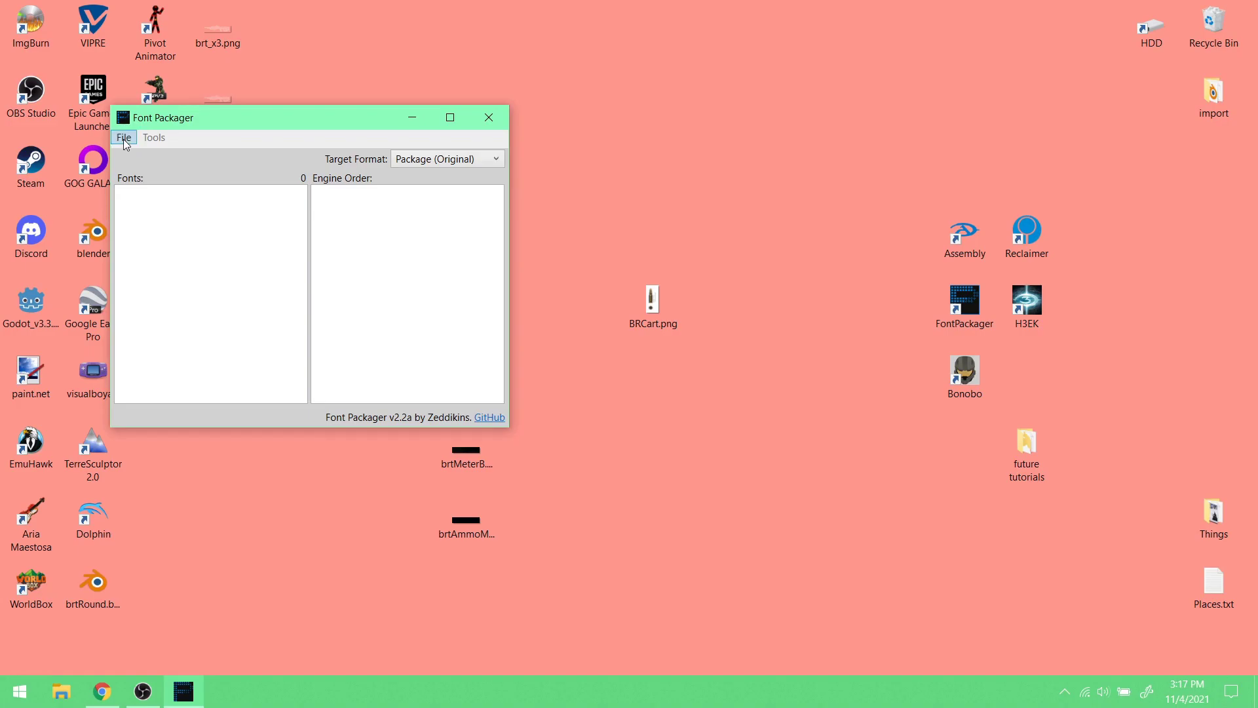
left_click(124, 138)
mouse_move(160, 175)
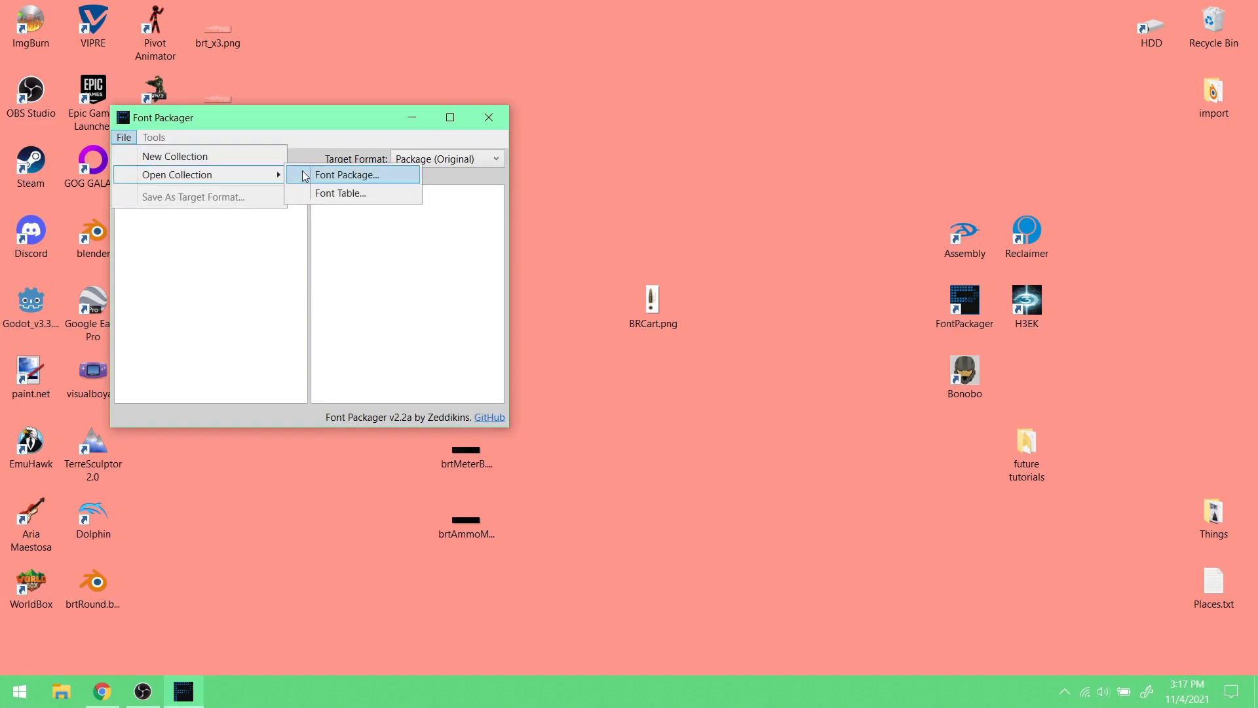
left_click(355, 178)
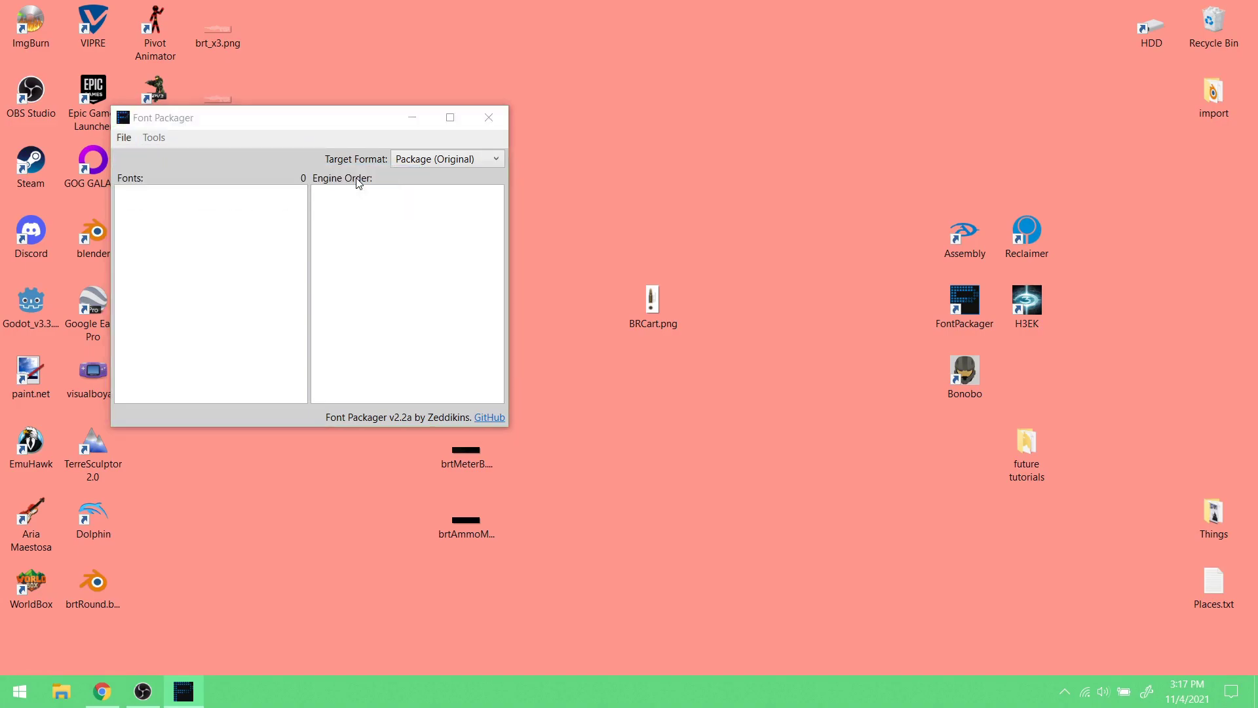
double_click(321, 303)
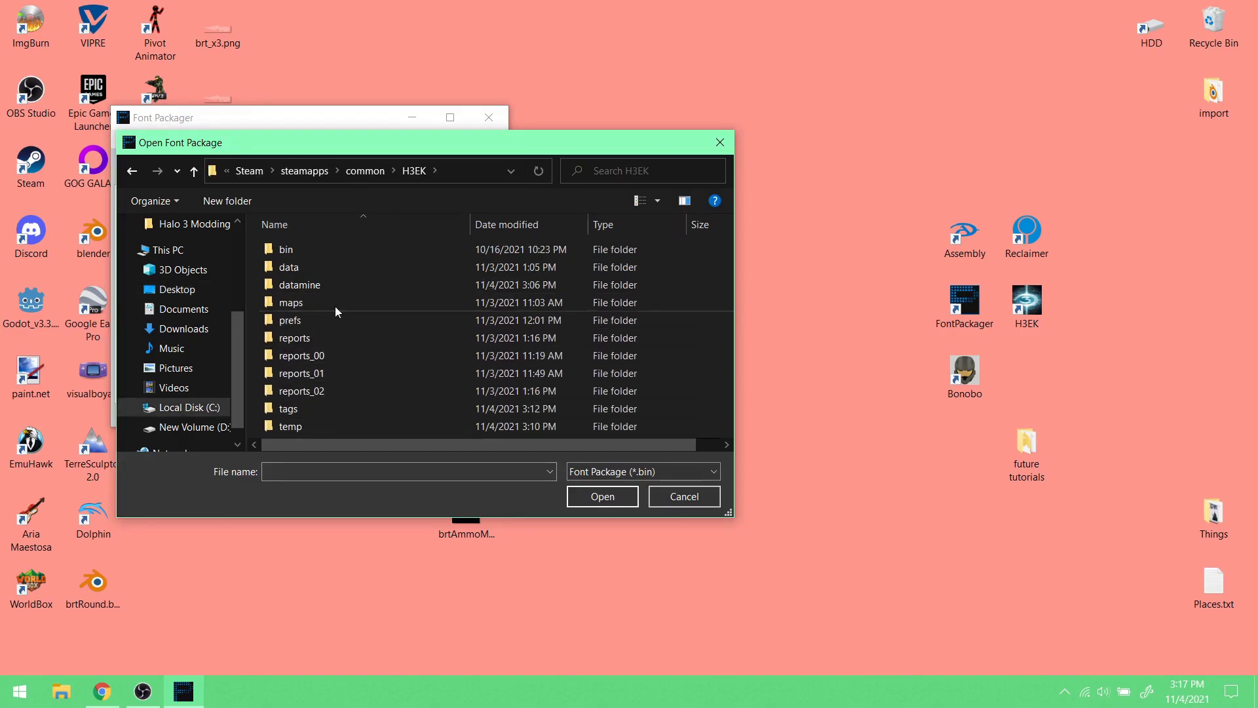
double_click(325, 303)
double_click(324, 255)
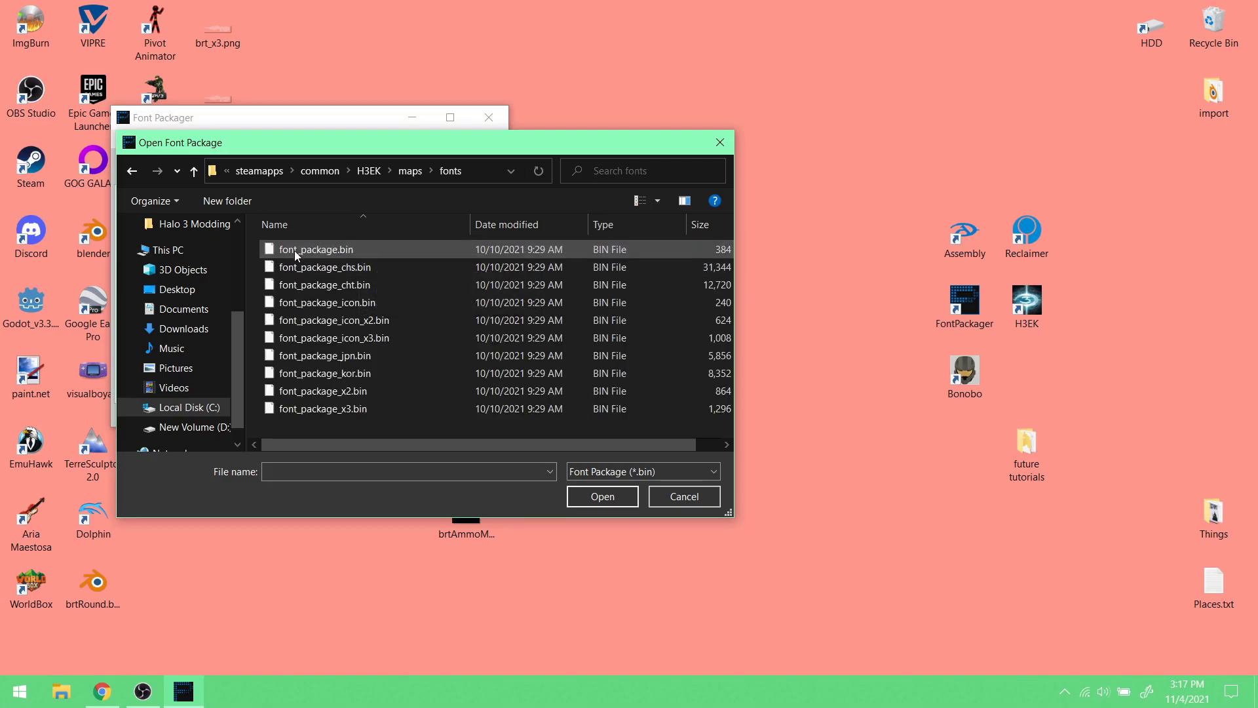
left_click(324, 251)
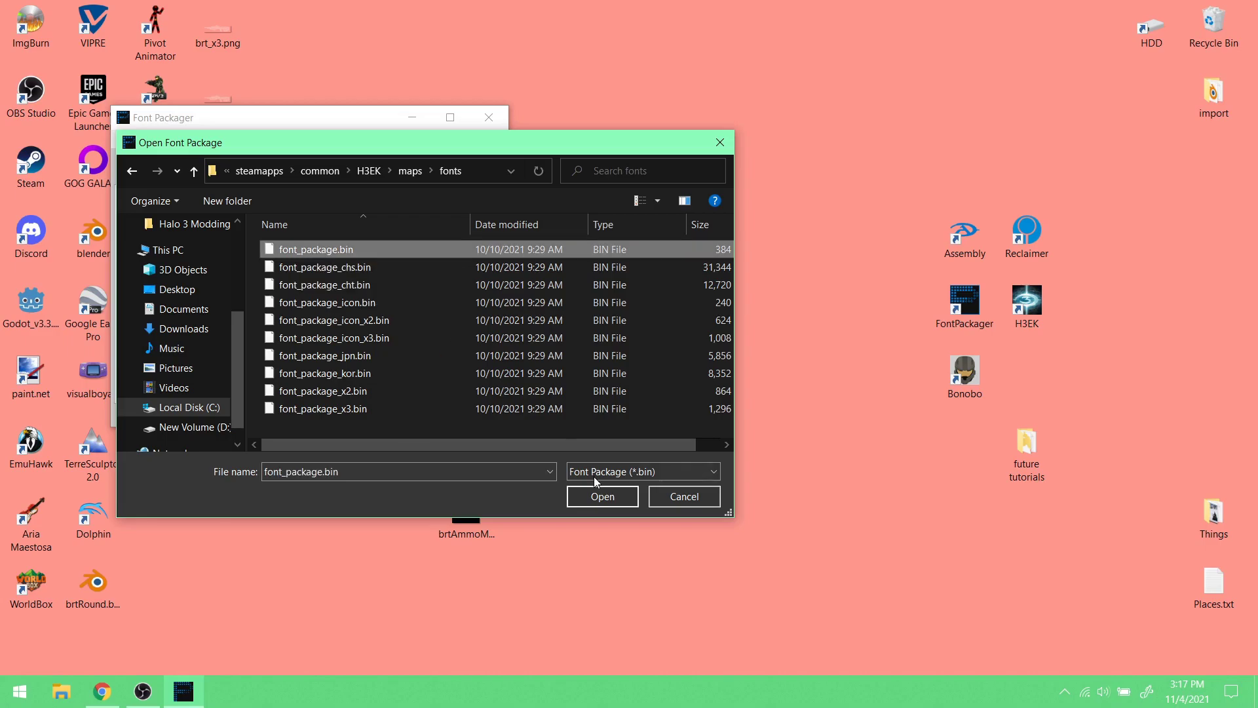
left_click(608, 501)
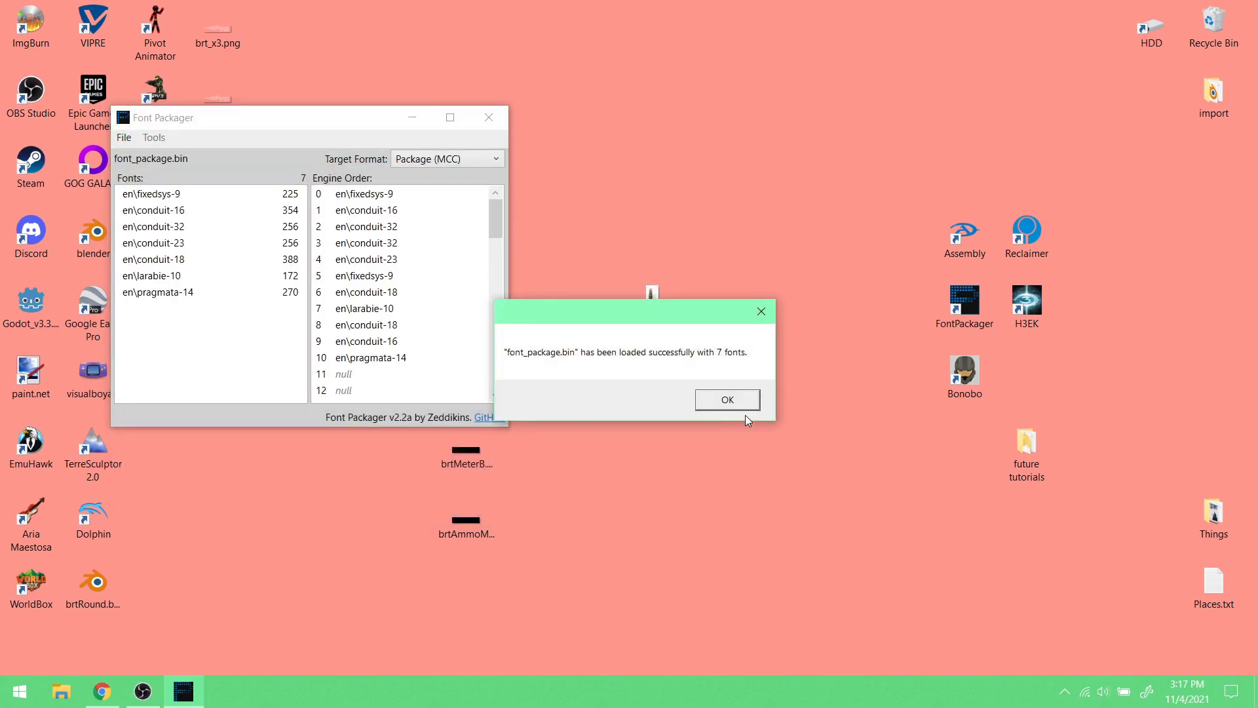
left_click(727, 399)
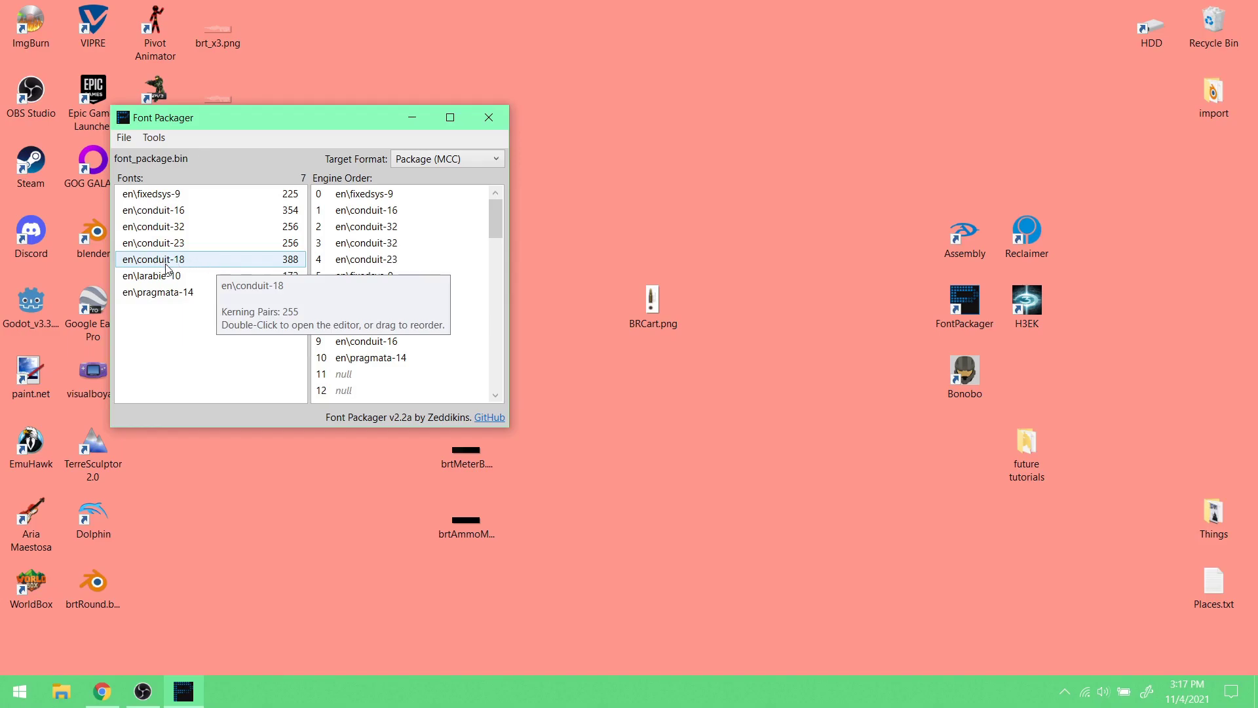
- Open the en\conduit-18 font in its editor and check the Unicode indexes of the weapon icons near the end
double_click(206, 265)
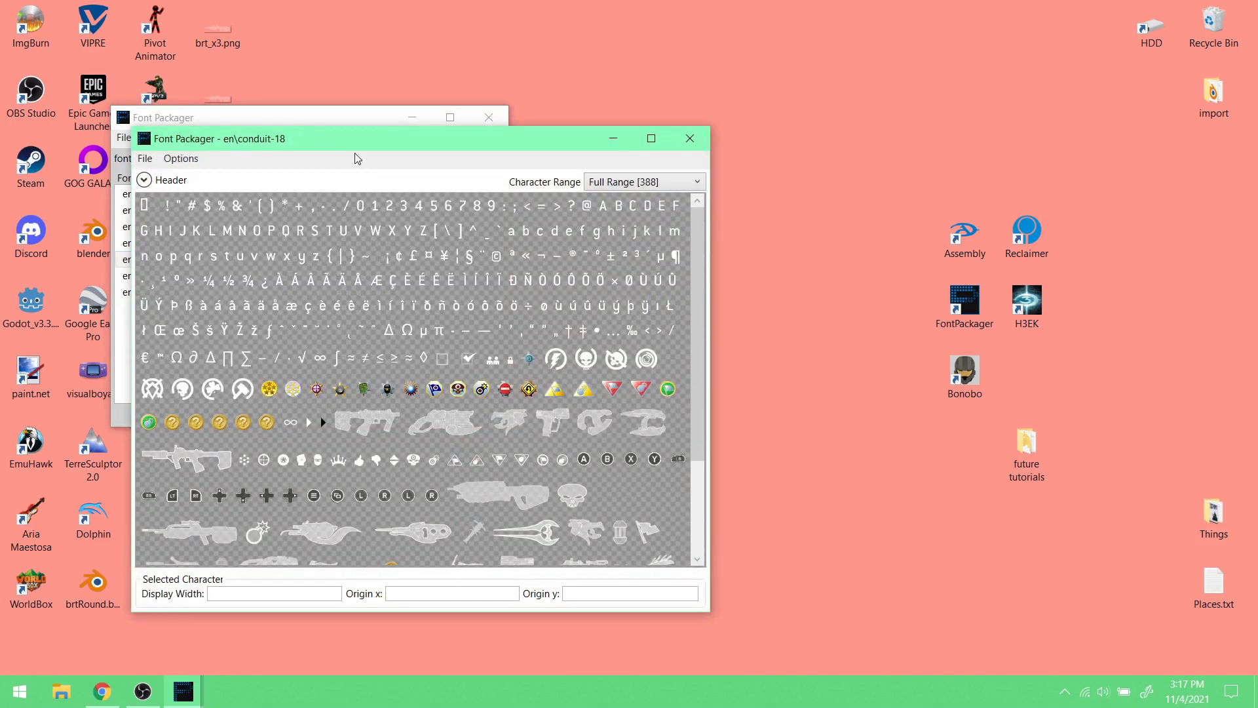
left_click_drag(357, 145, 761, 79)
scroll(1102, 442, "down", 3)
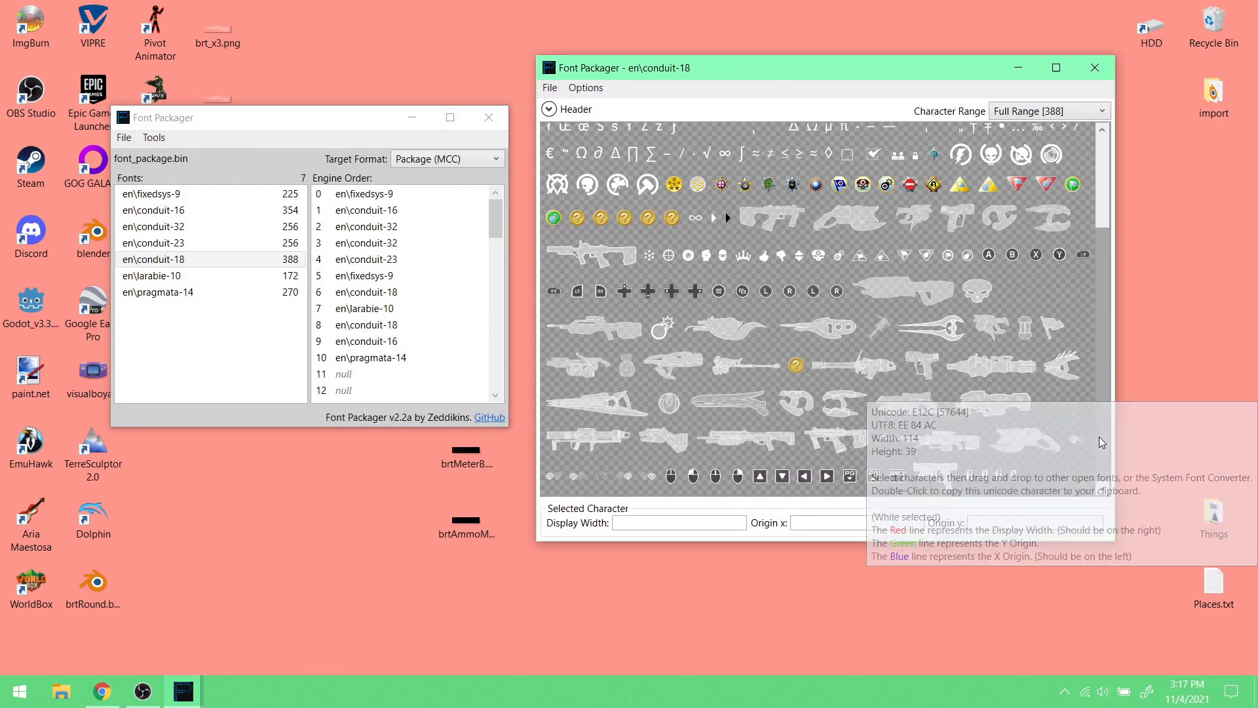
left_click_drag(813, 71, 673, 57)
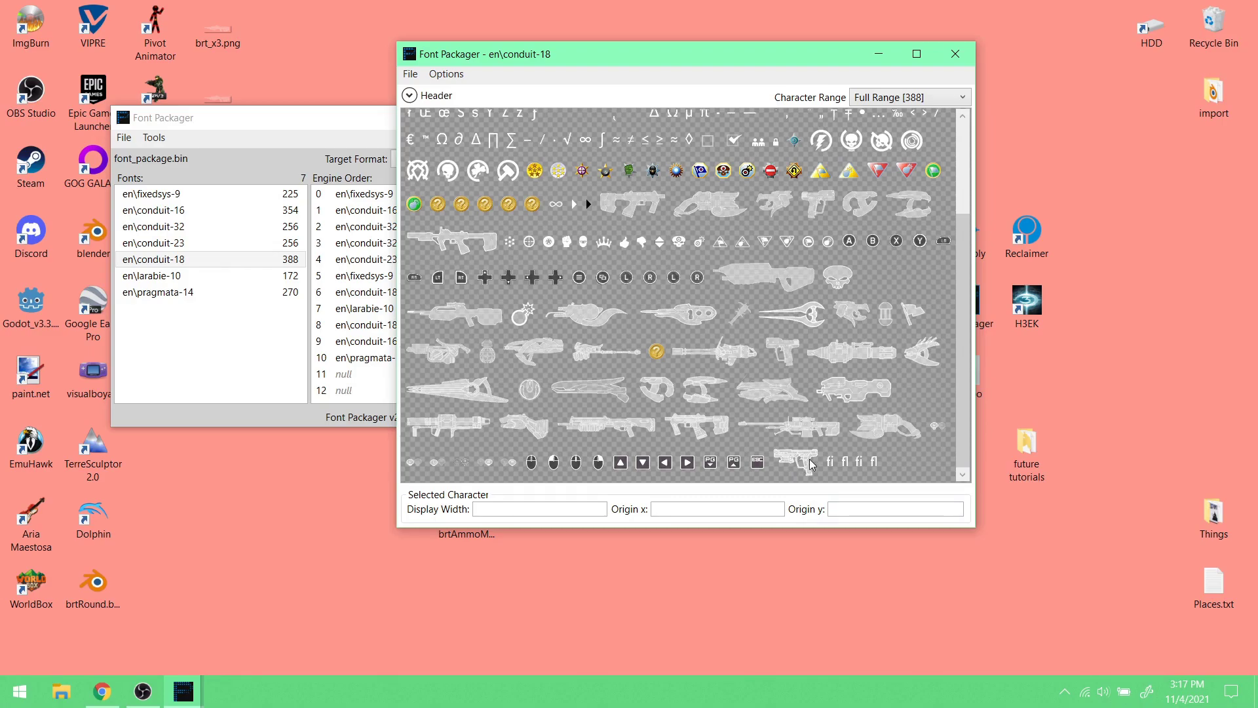
mouse_move(795, 467)
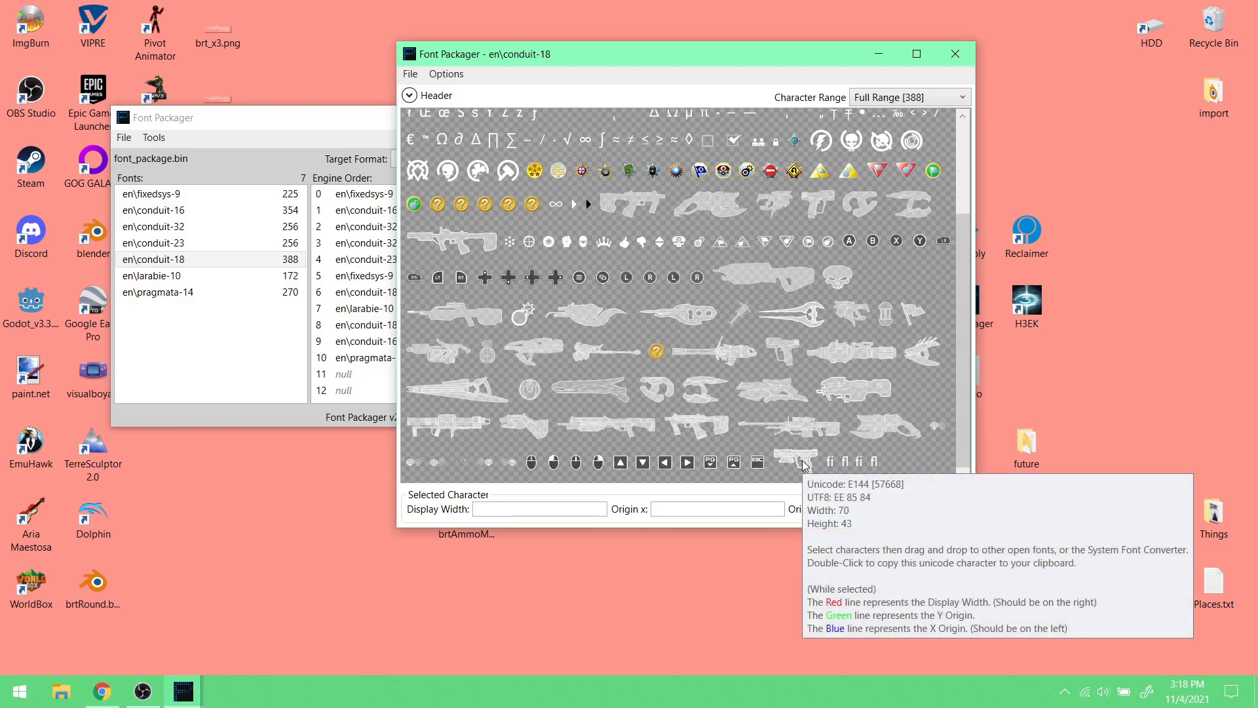
mouse_move(871, 438)
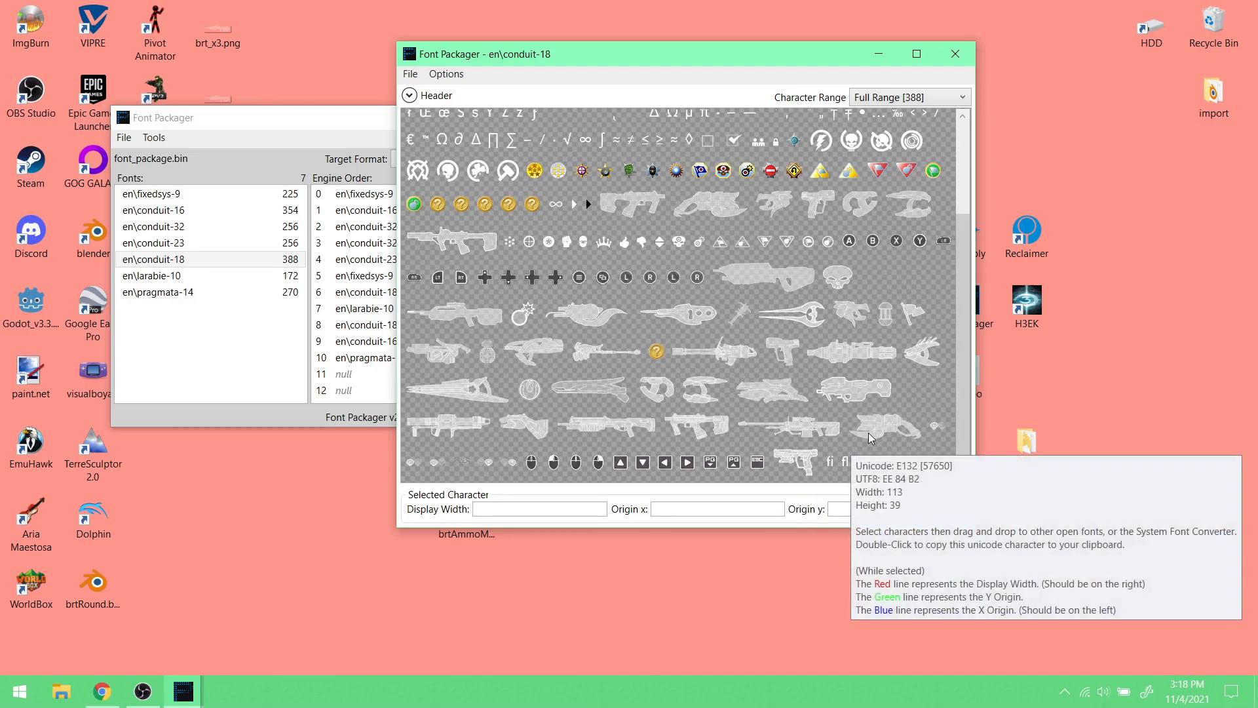
mouse_move(748, 466)
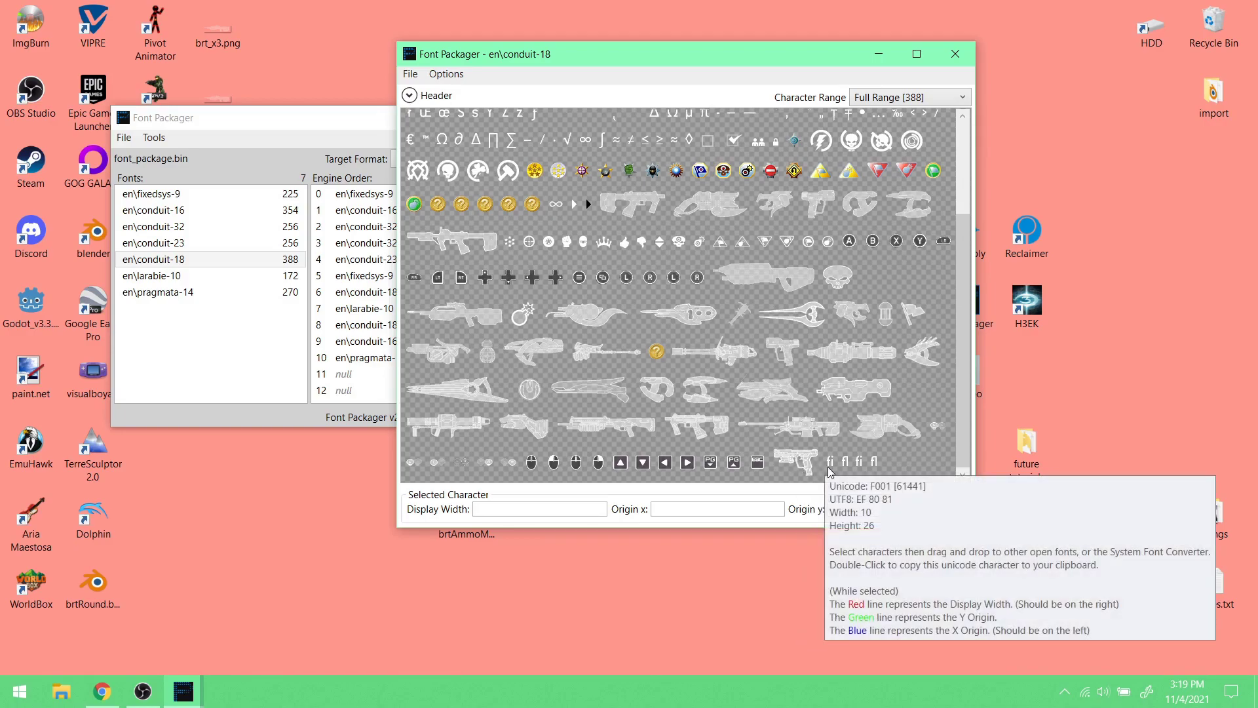
- Add a new character at Unicode index E145 to en\conduit-18, using the image brt_x1.png from the Desktop
right_click(902, 466)
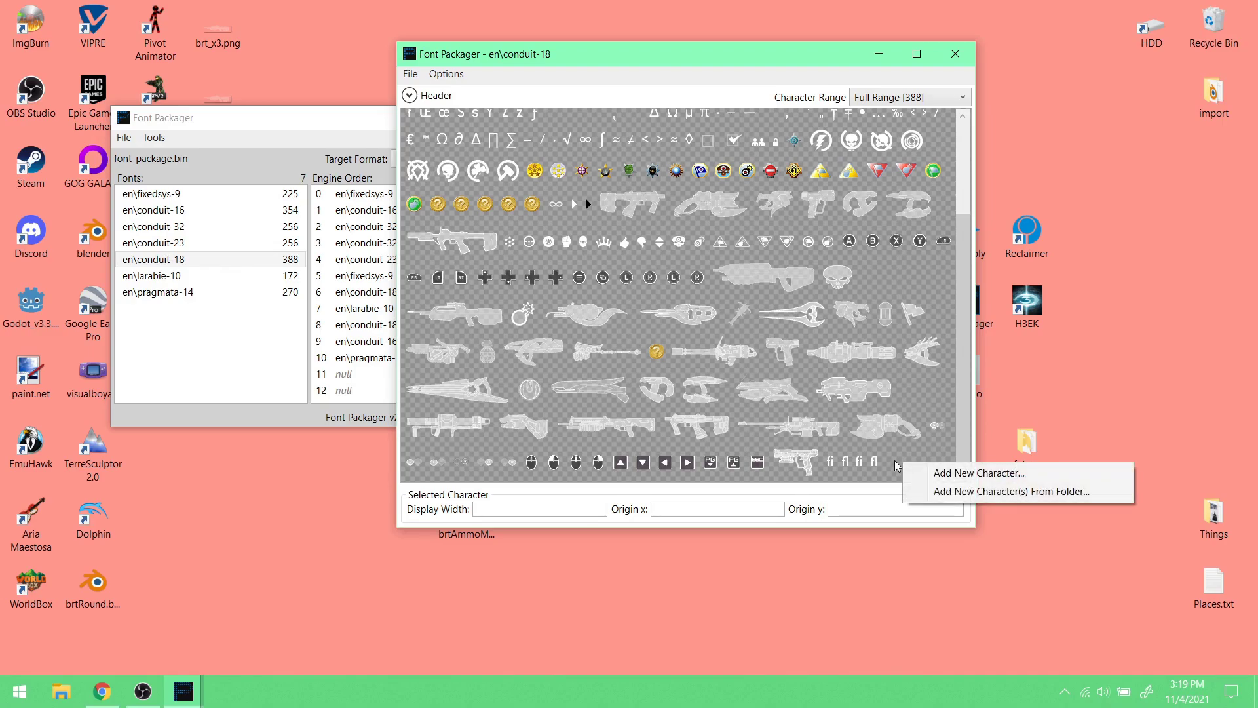
left_click(960, 358)
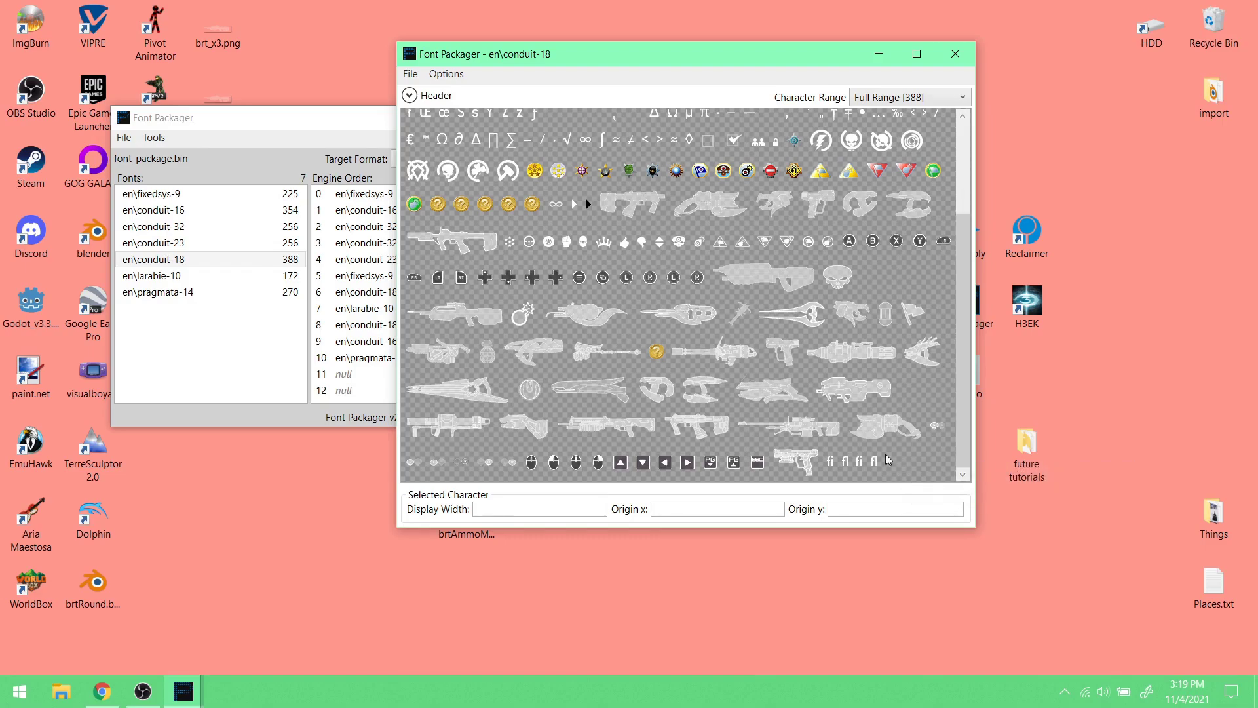
right_click(909, 453)
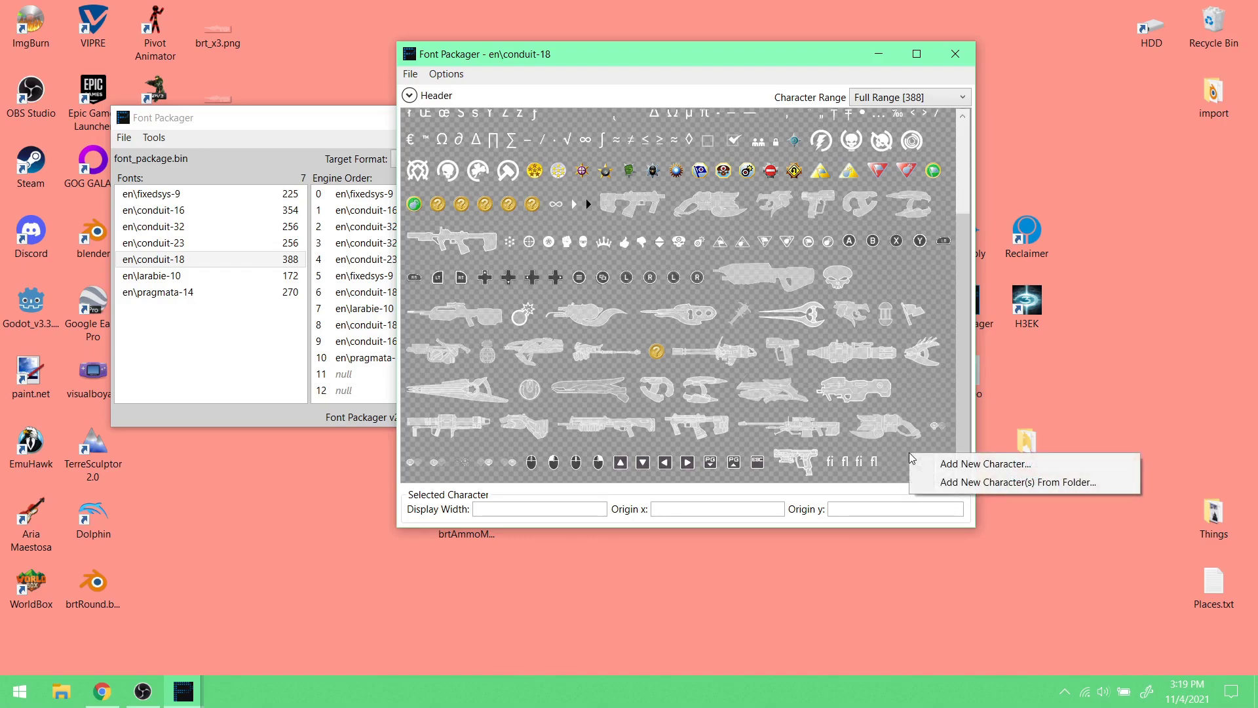
left_click(945, 467)
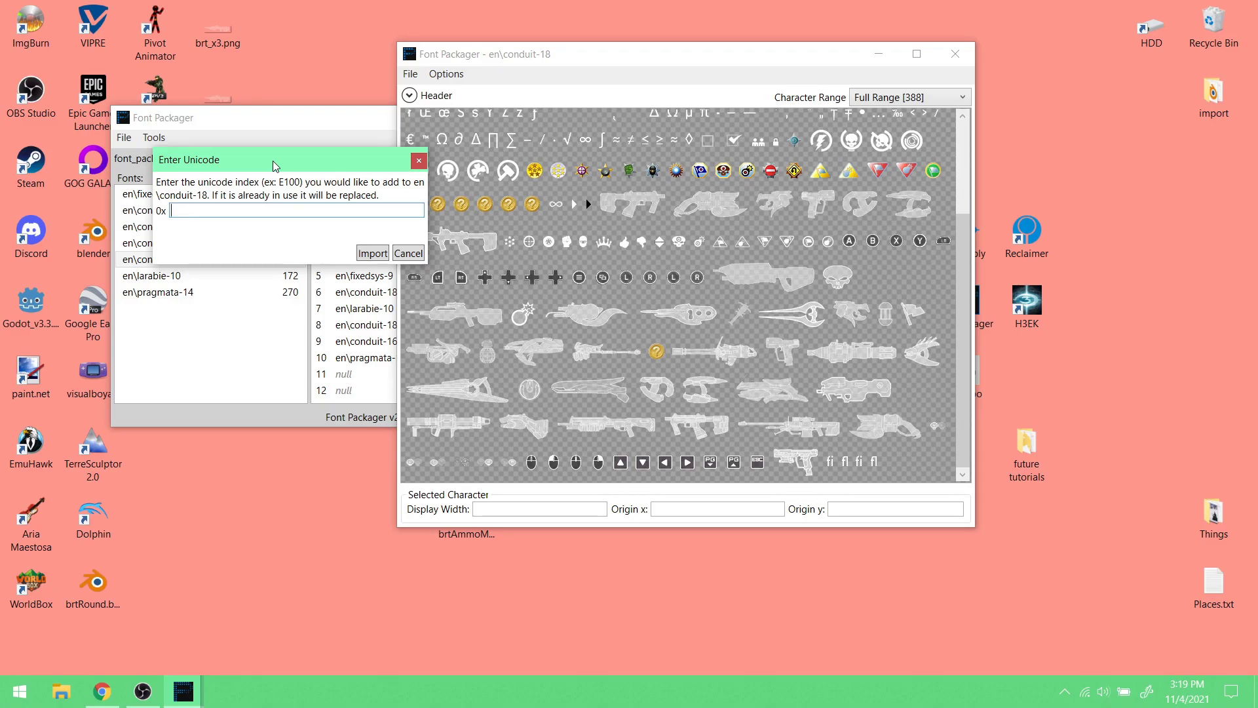
type("E145")
left_click(372, 254)
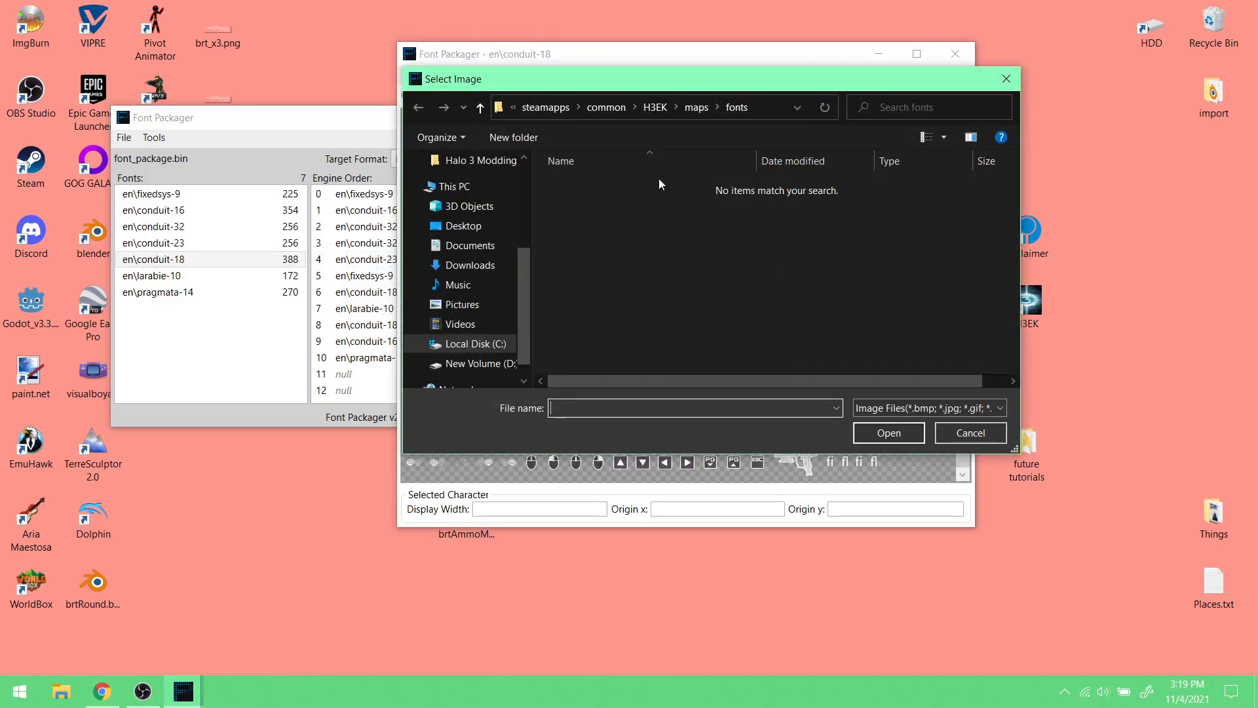
left_click(477, 229)
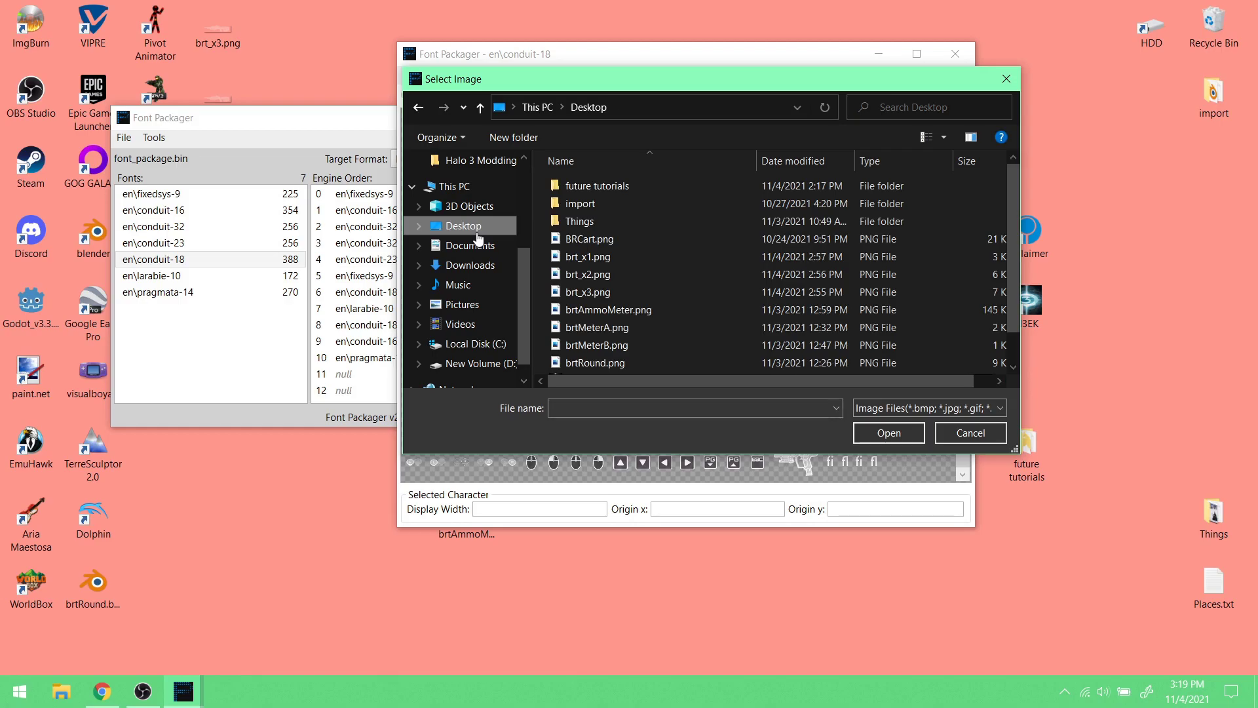
left_click(581, 261)
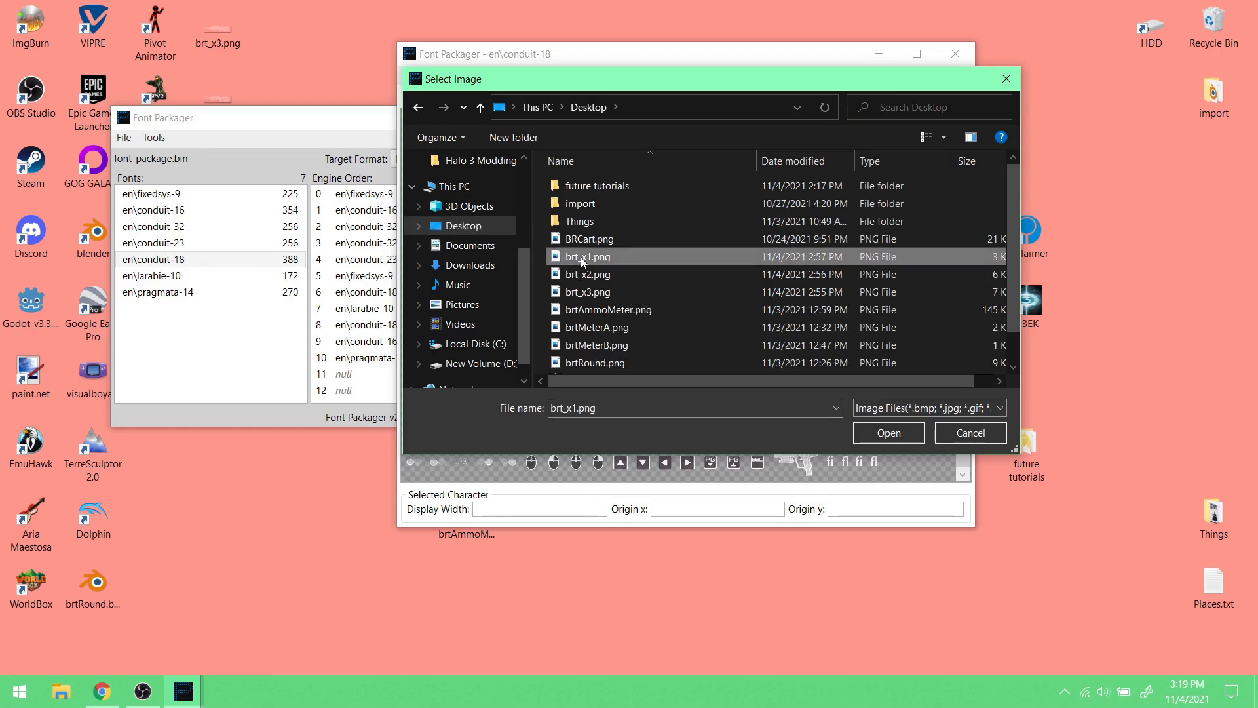
left_click(889, 433)
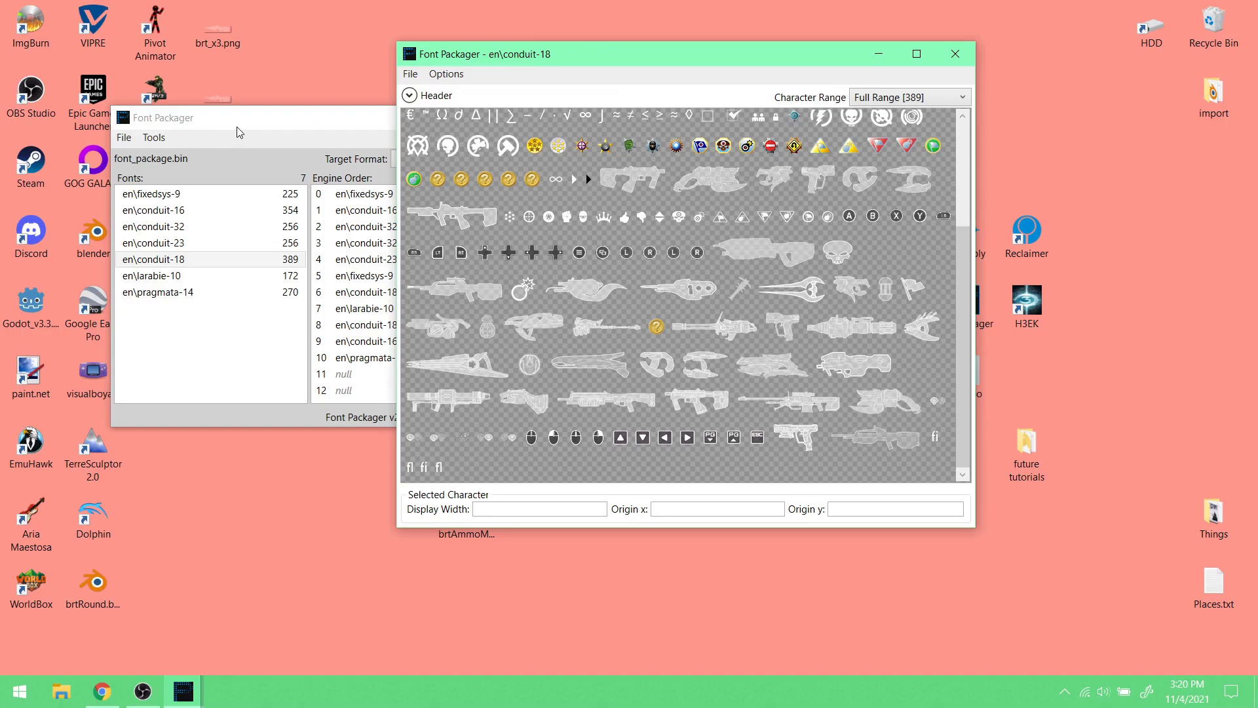
- Save the edited font collection to the Desktop in the Package (MCC) target format as font_package.bin
mouse_move(891, 446)
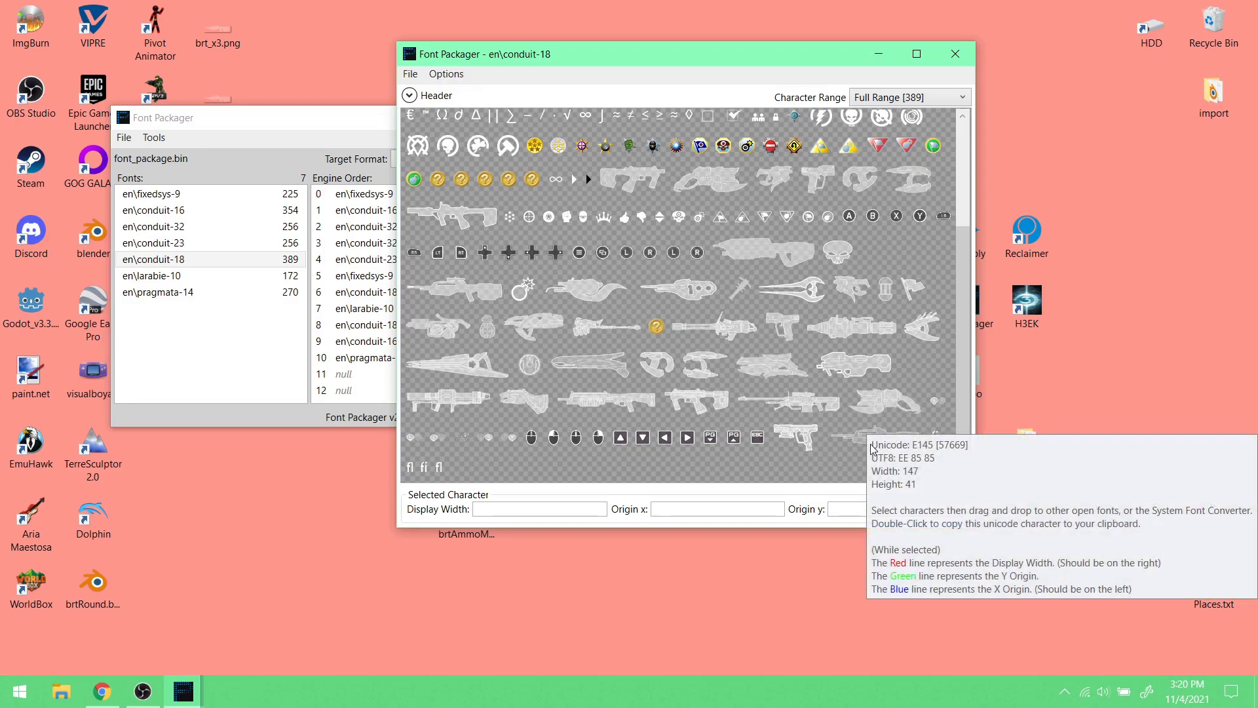
mouse_move(847, 335)
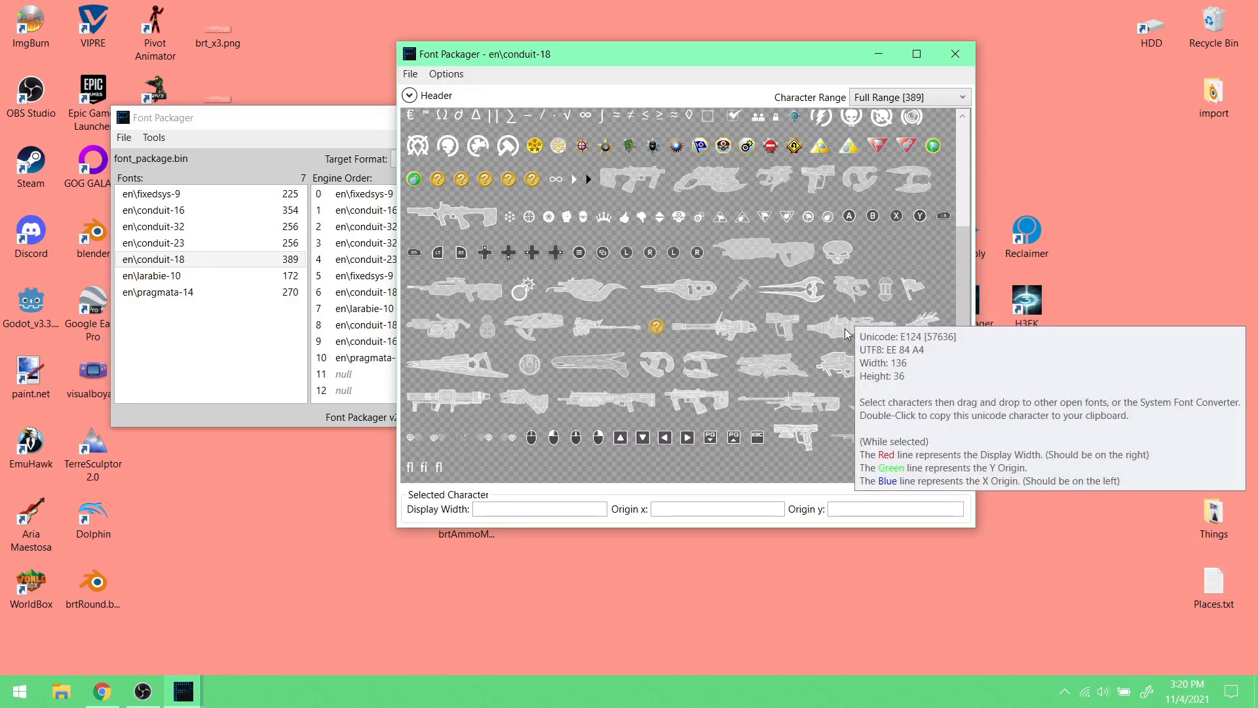
left_click(406, 76)
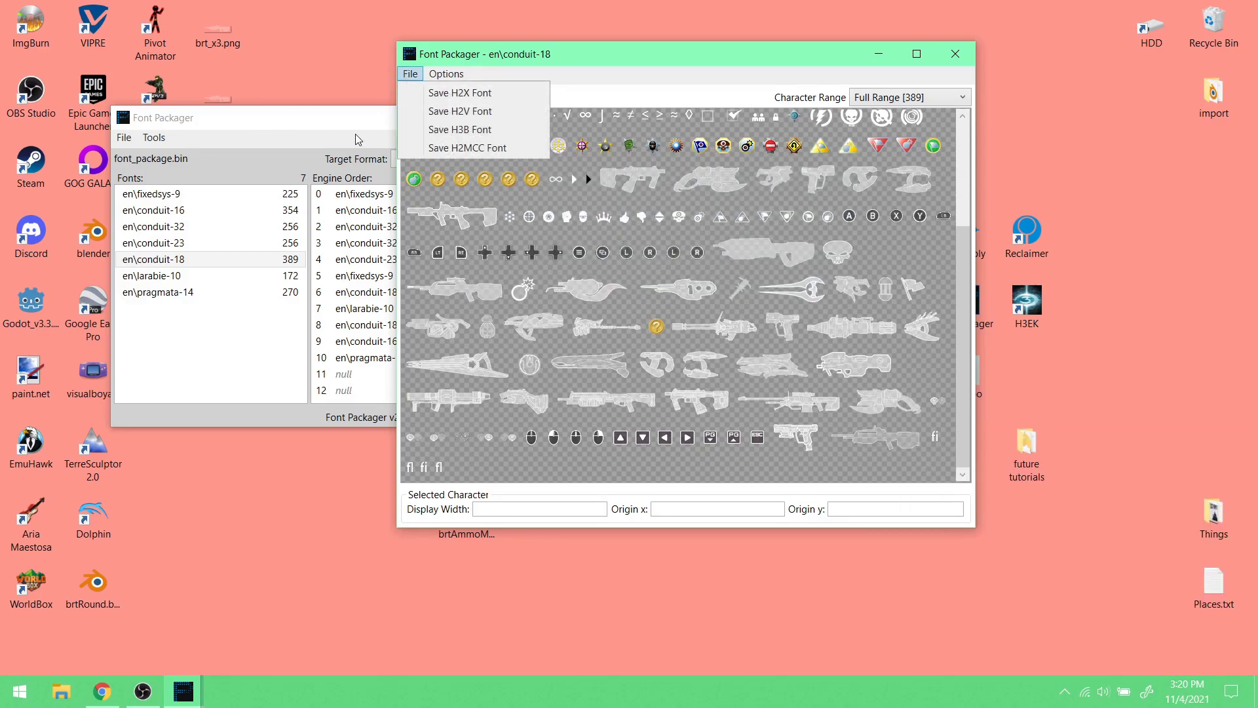
left_click(331, 140)
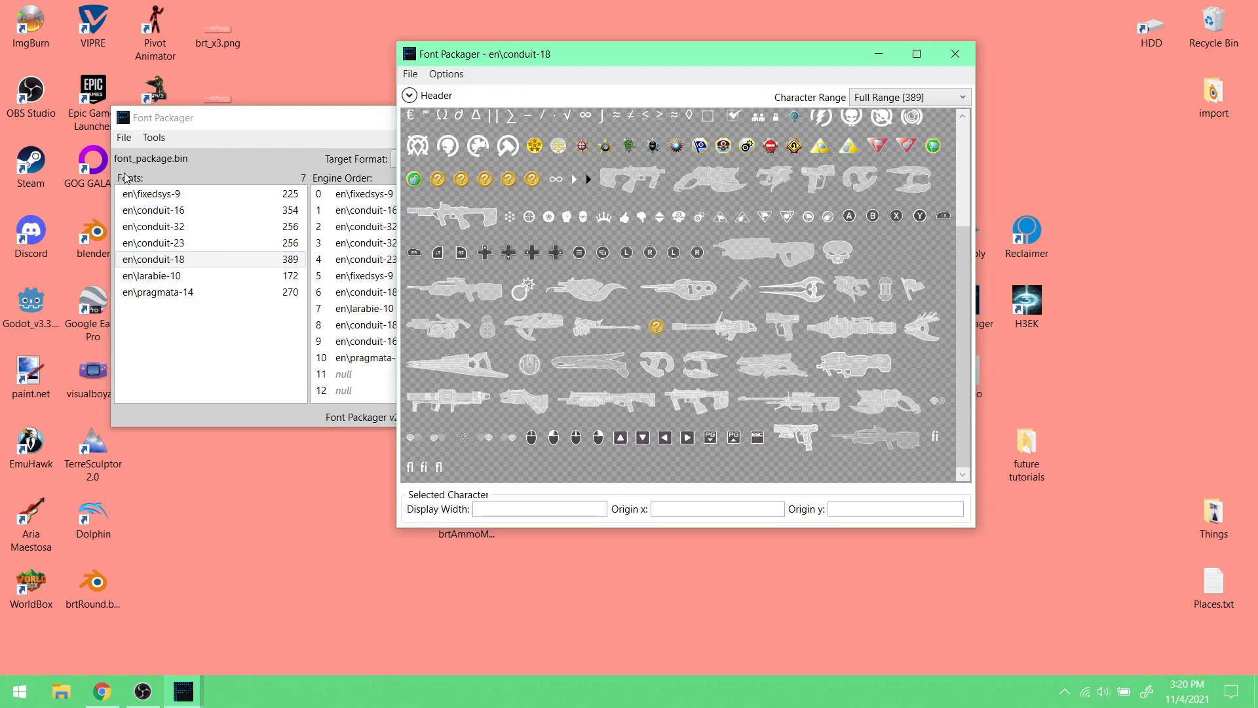
left_click(124, 137)
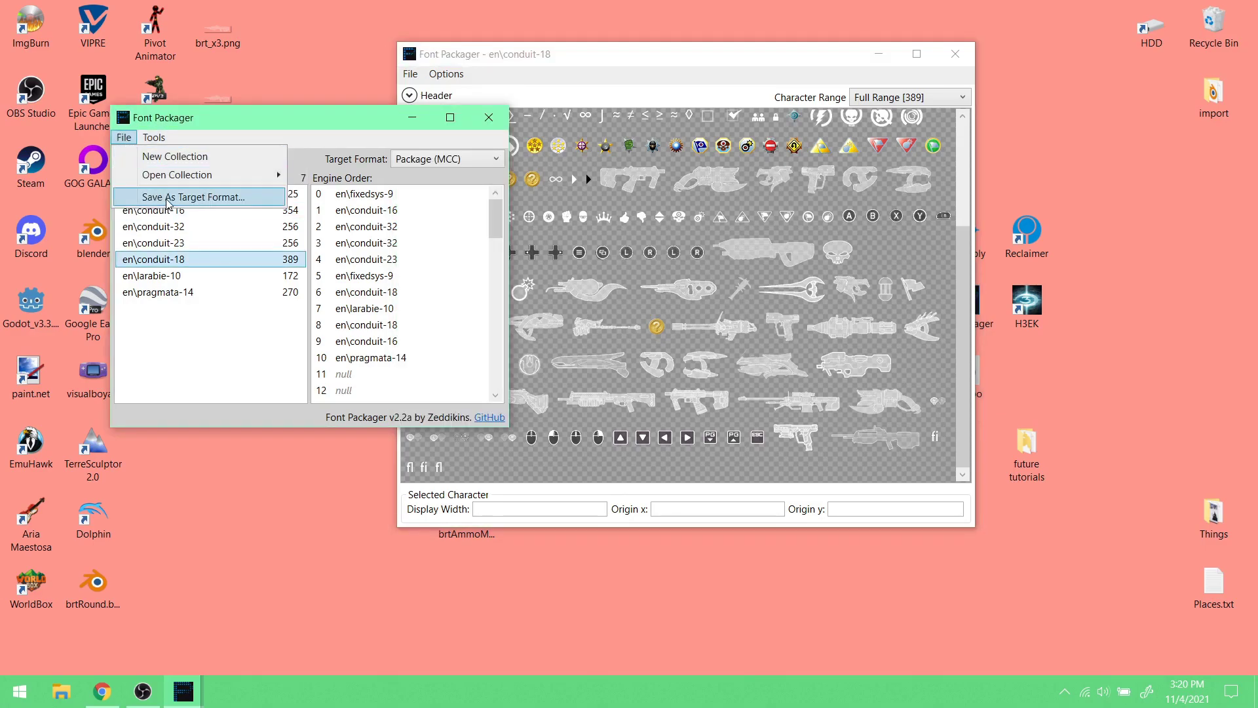
left_click(168, 197)
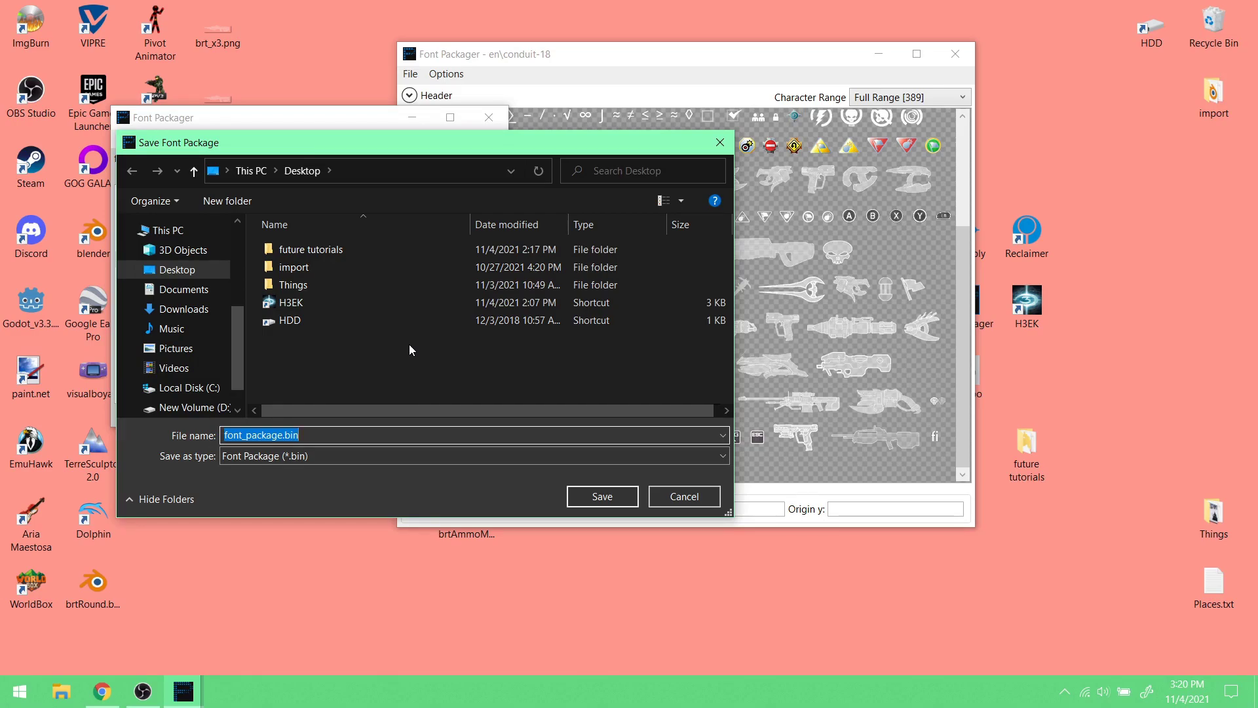
left_click(626, 499)
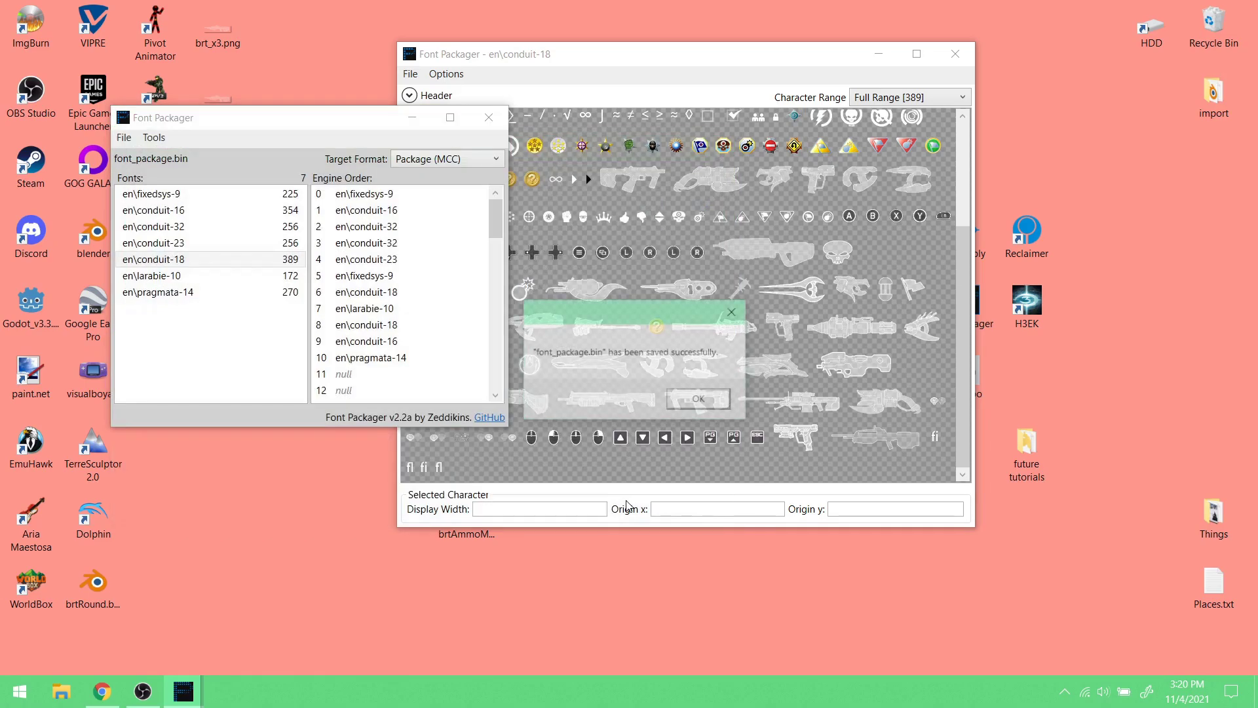
left_click(700, 399)
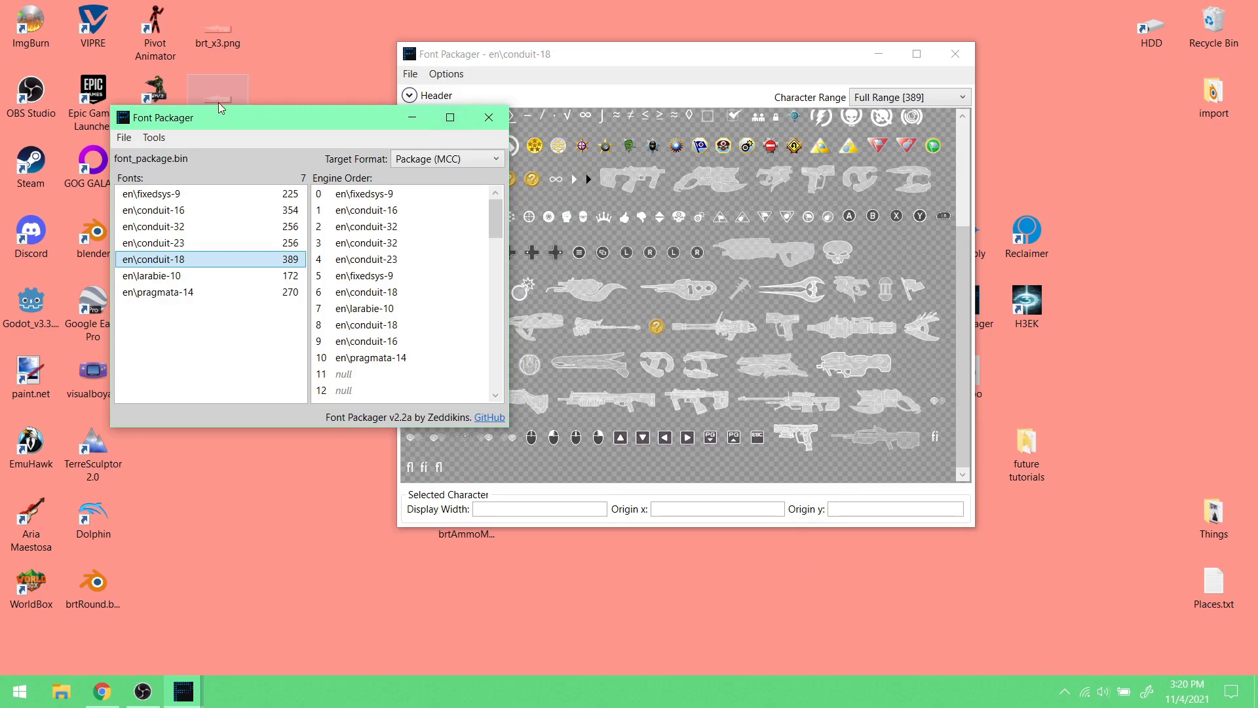
left_click(120, 139)
mouse_move(196, 174)
left_click(337, 192)
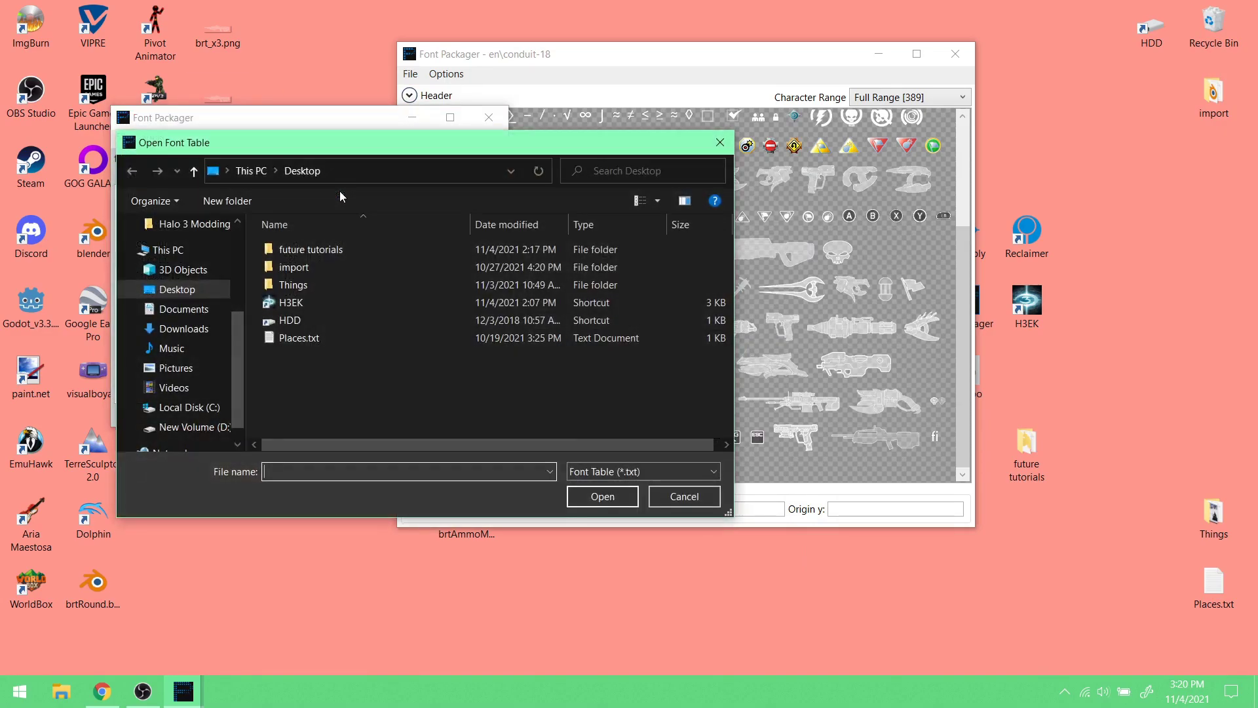
double_click(351, 302)
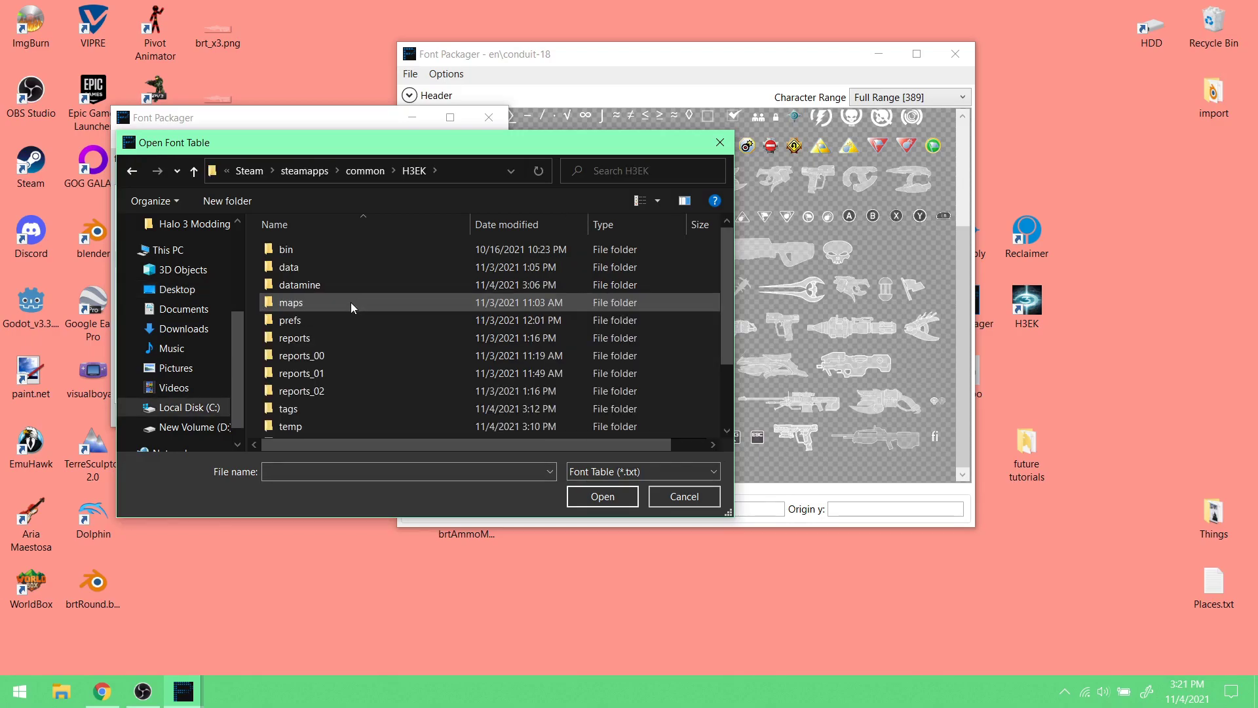
scroll(356, 320, "down", 2)
scroll(353, 340, "up", 1)
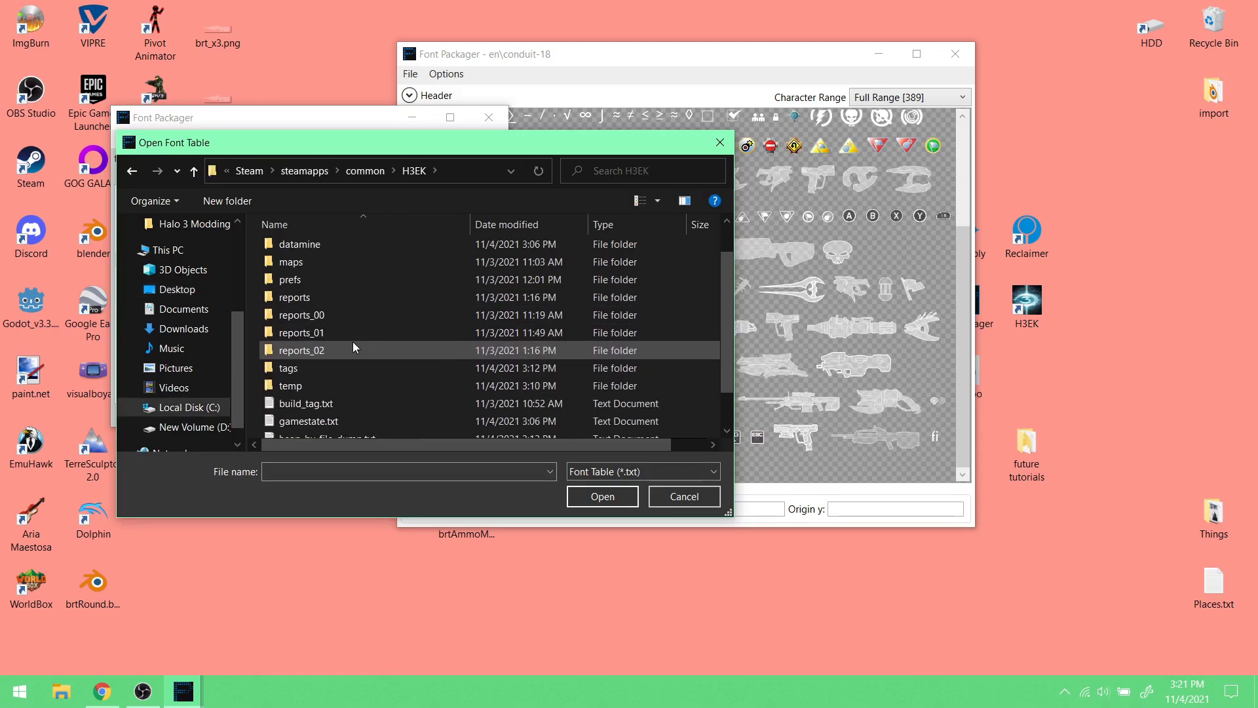
double_click(357, 257)
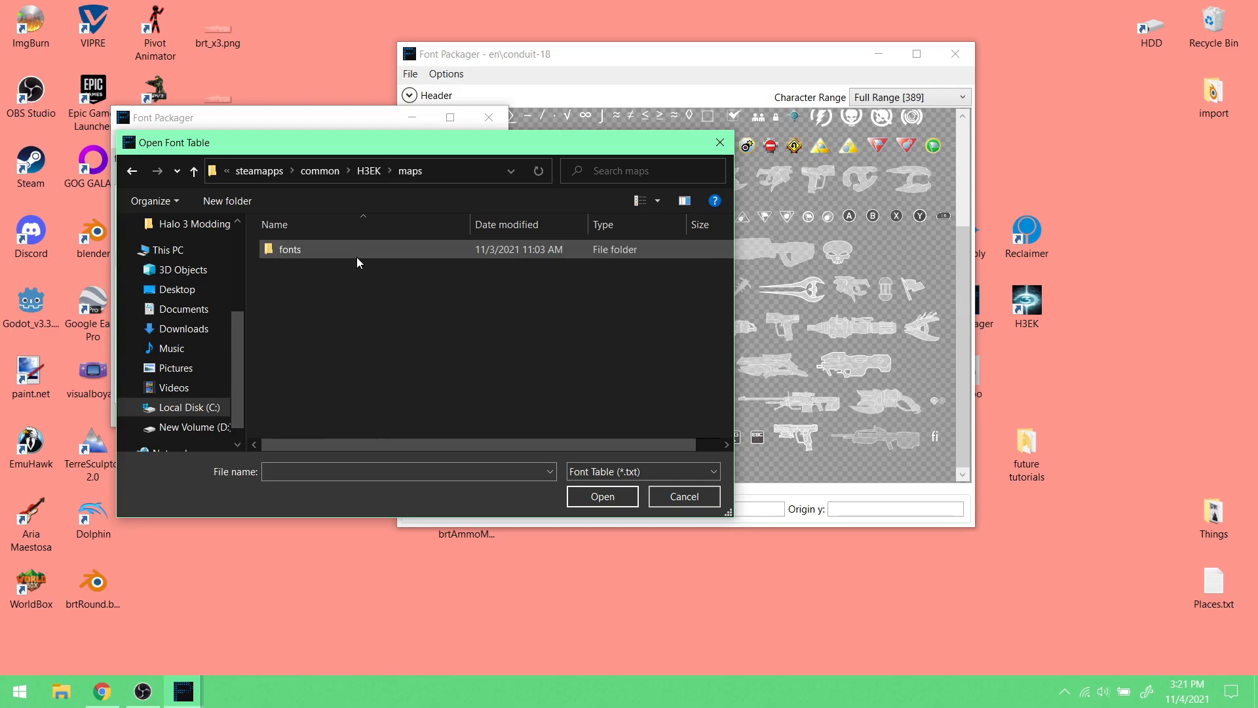
double_click(354, 257)
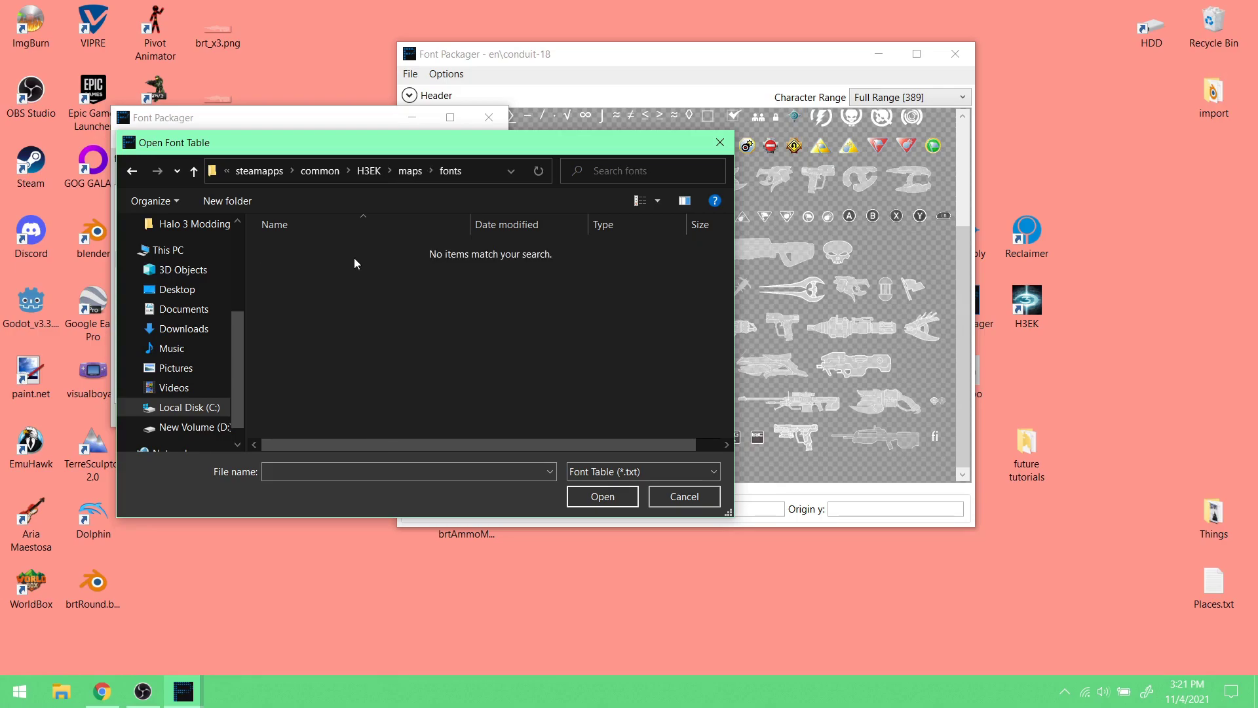
left_click(684, 496)
- Open the font package font_package_x2.bin from the H3EK maps\fonts folder
left_click(118, 137)
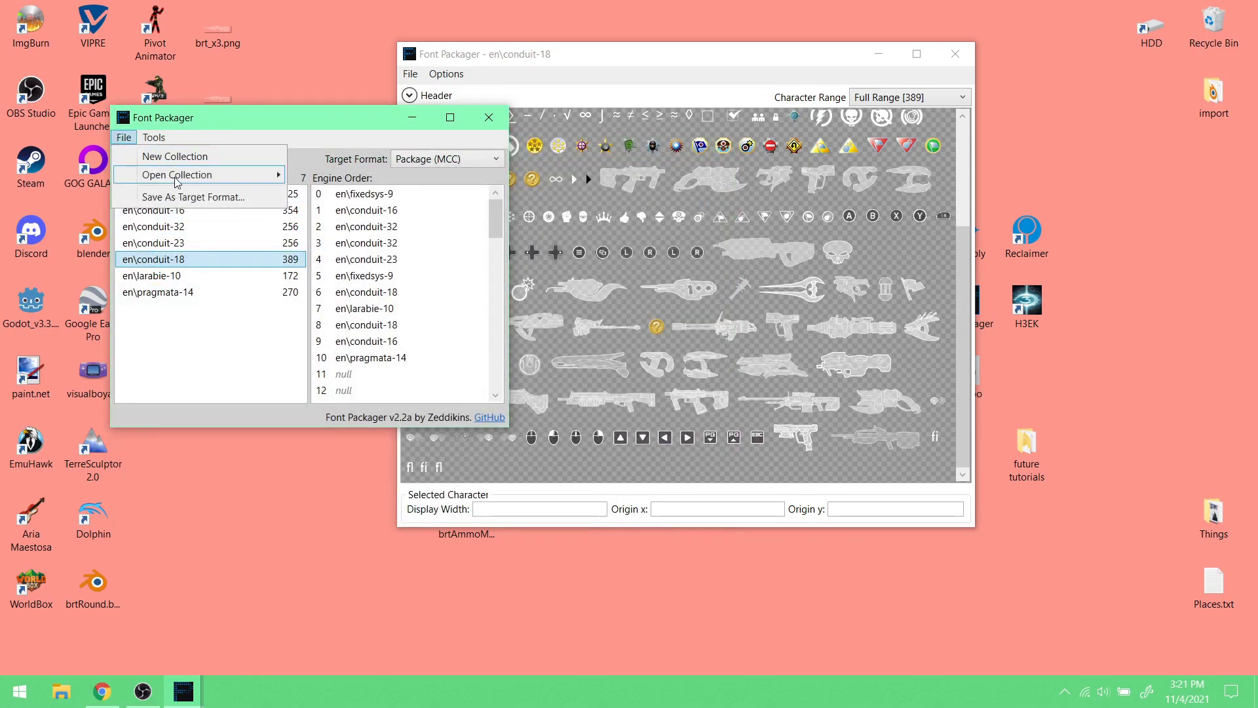
mouse_move(176, 177)
left_click(343, 176)
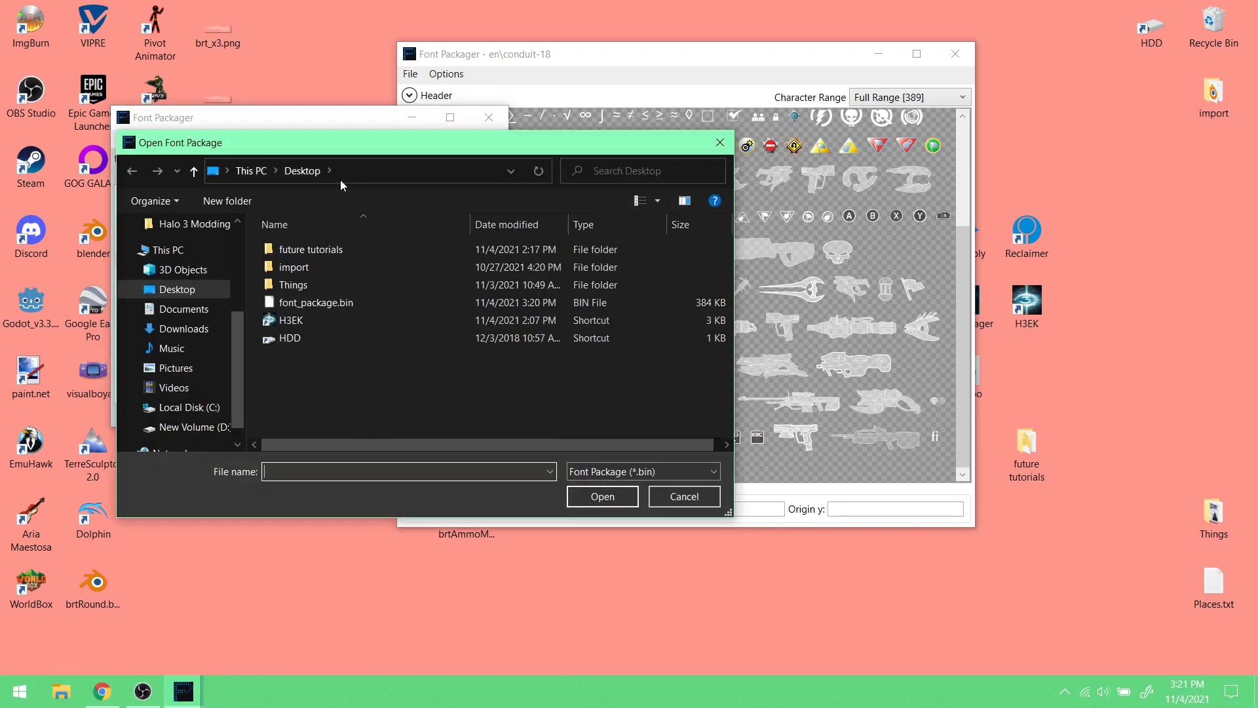
double_click(313, 321)
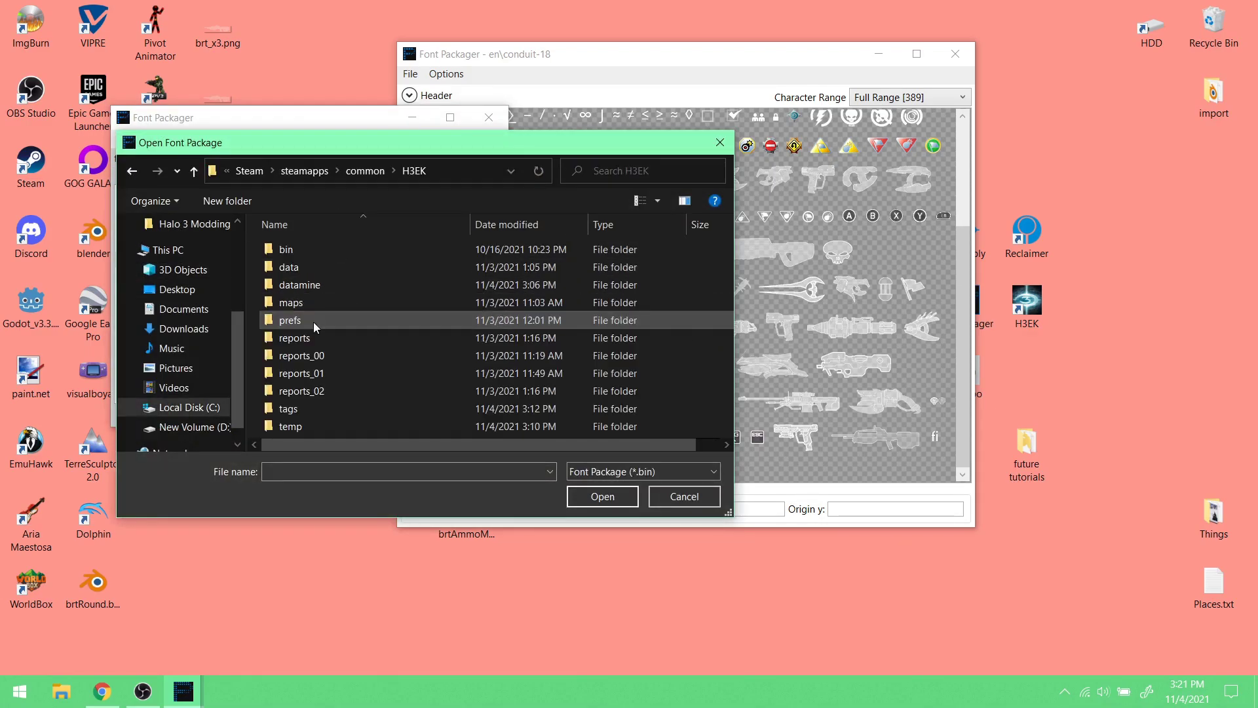
double_click(319, 302)
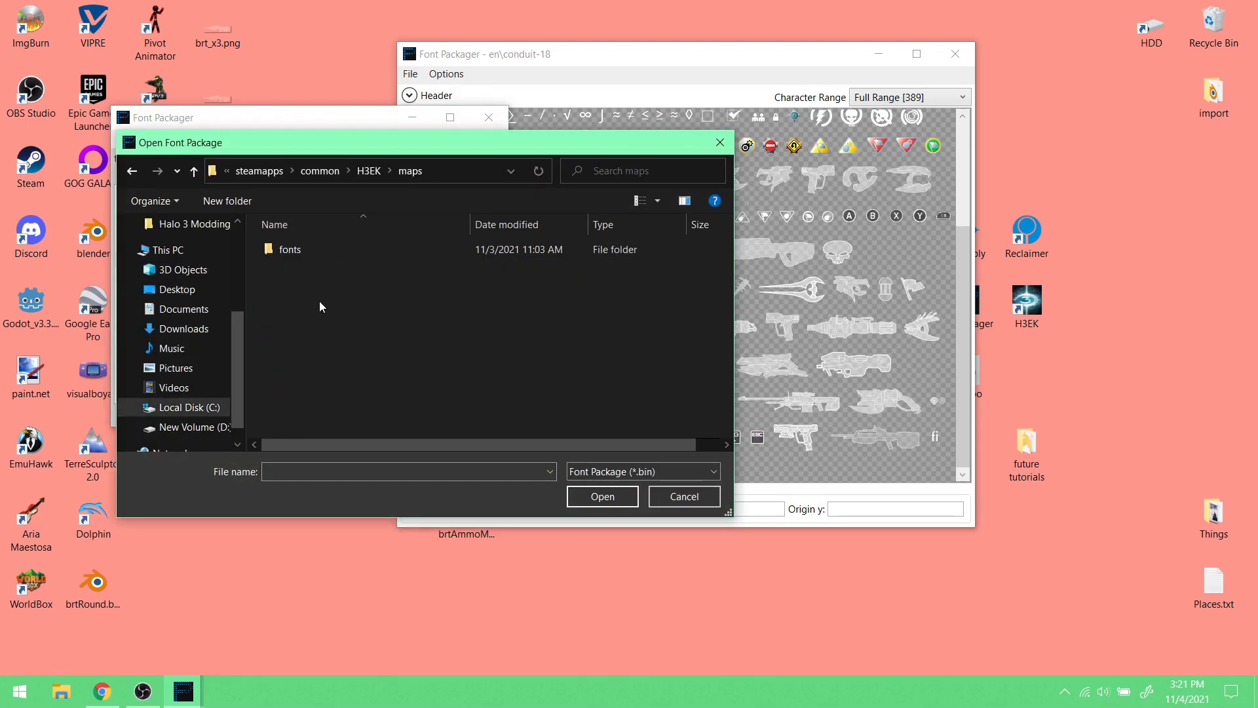
double_click(332, 249)
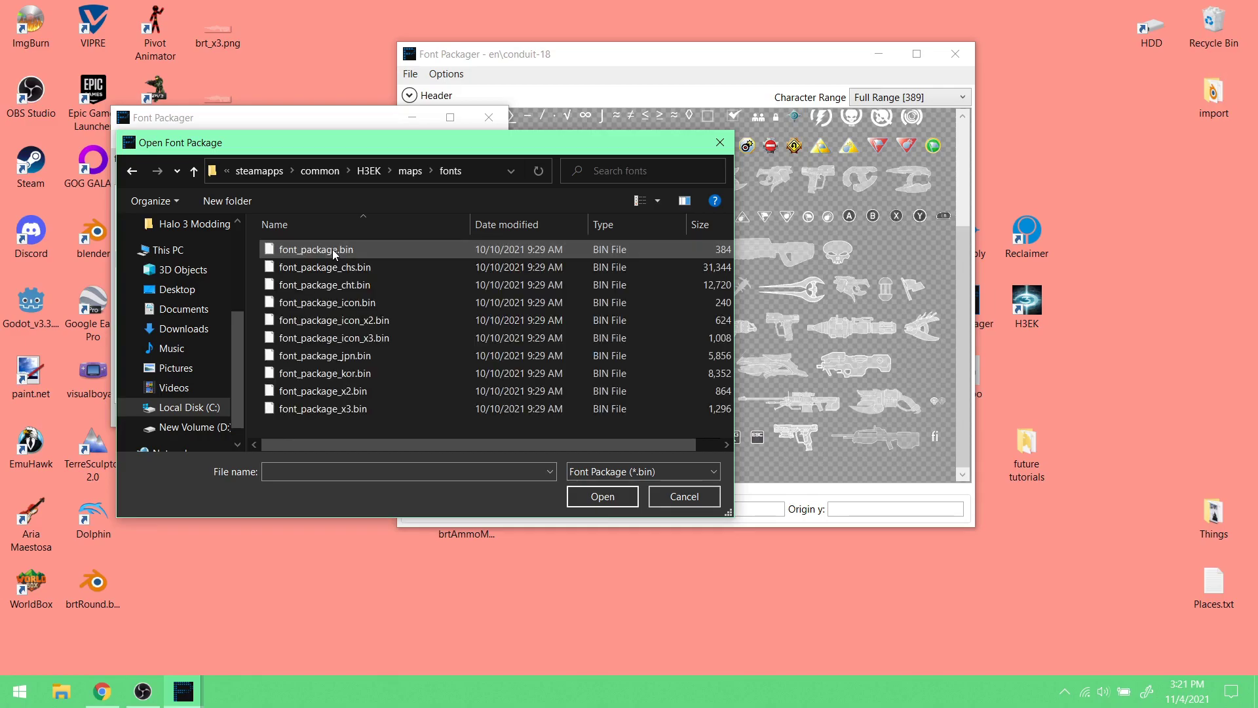
left_click(346, 391)
left_click(597, 496)
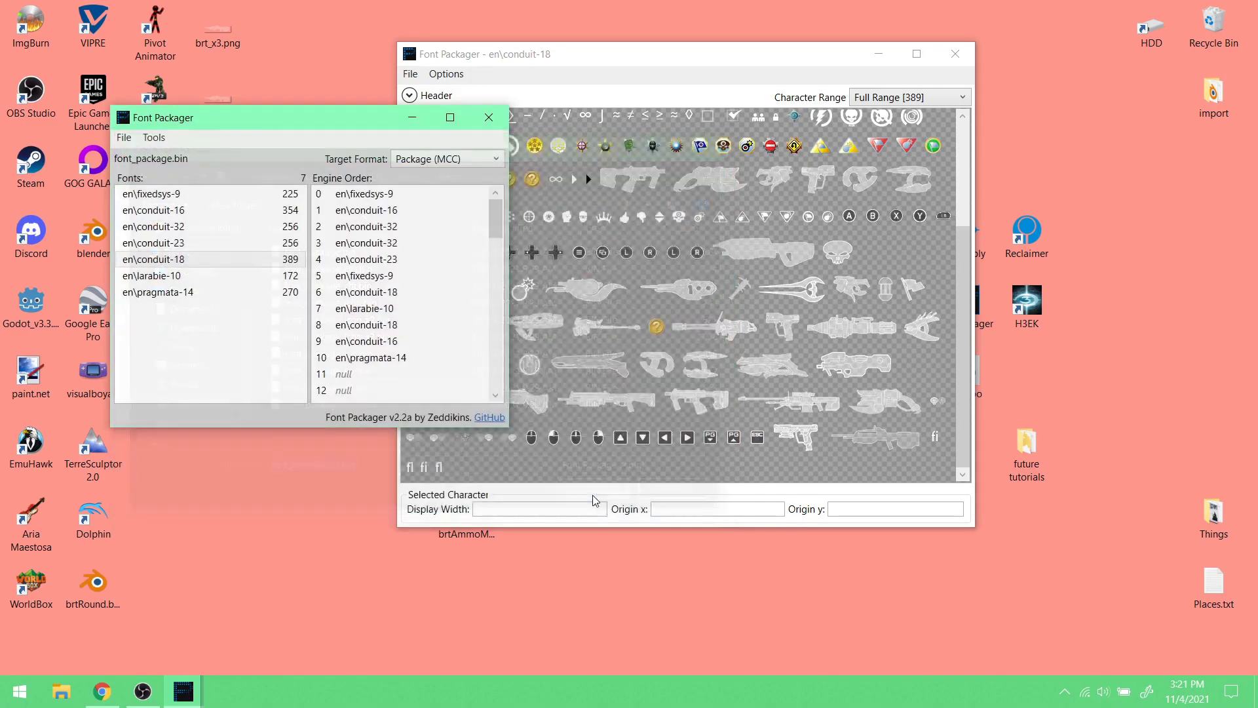
left_click(730, 400)
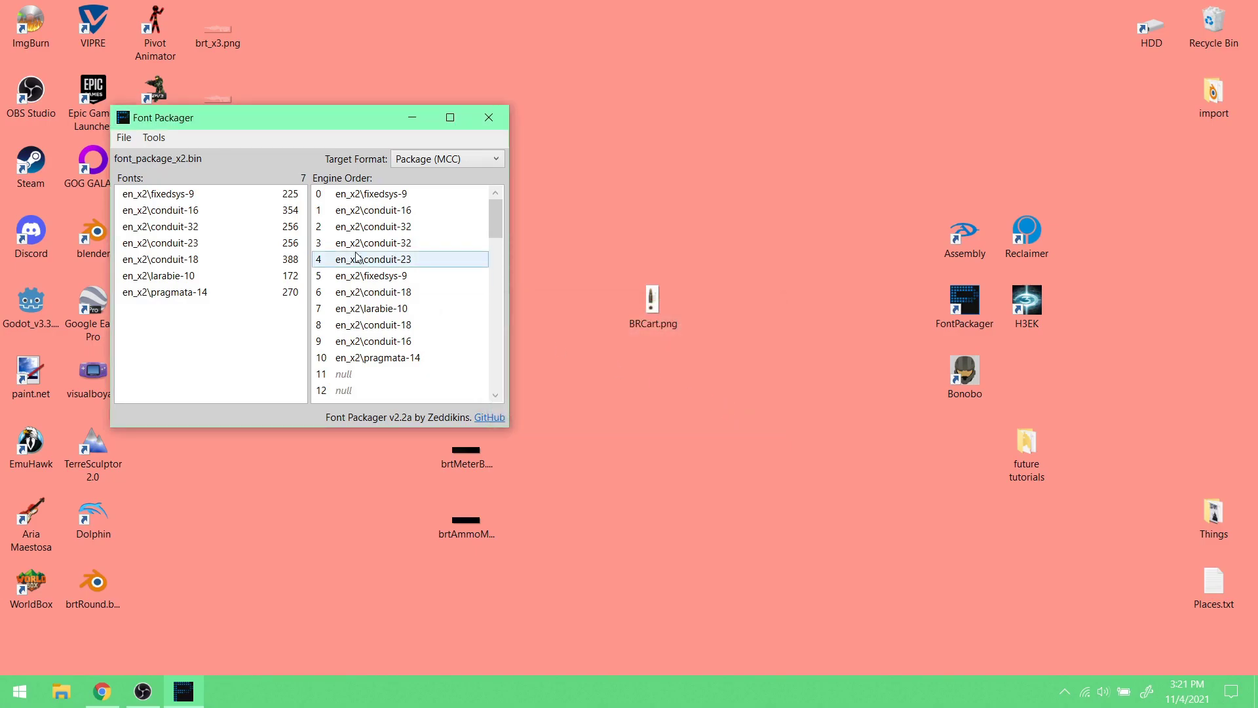
- Open the en_x2\conduit-18 font and add a new character at Unicode index E145, using the image brt_x2.png from the Desktop
left_click(221, 264)
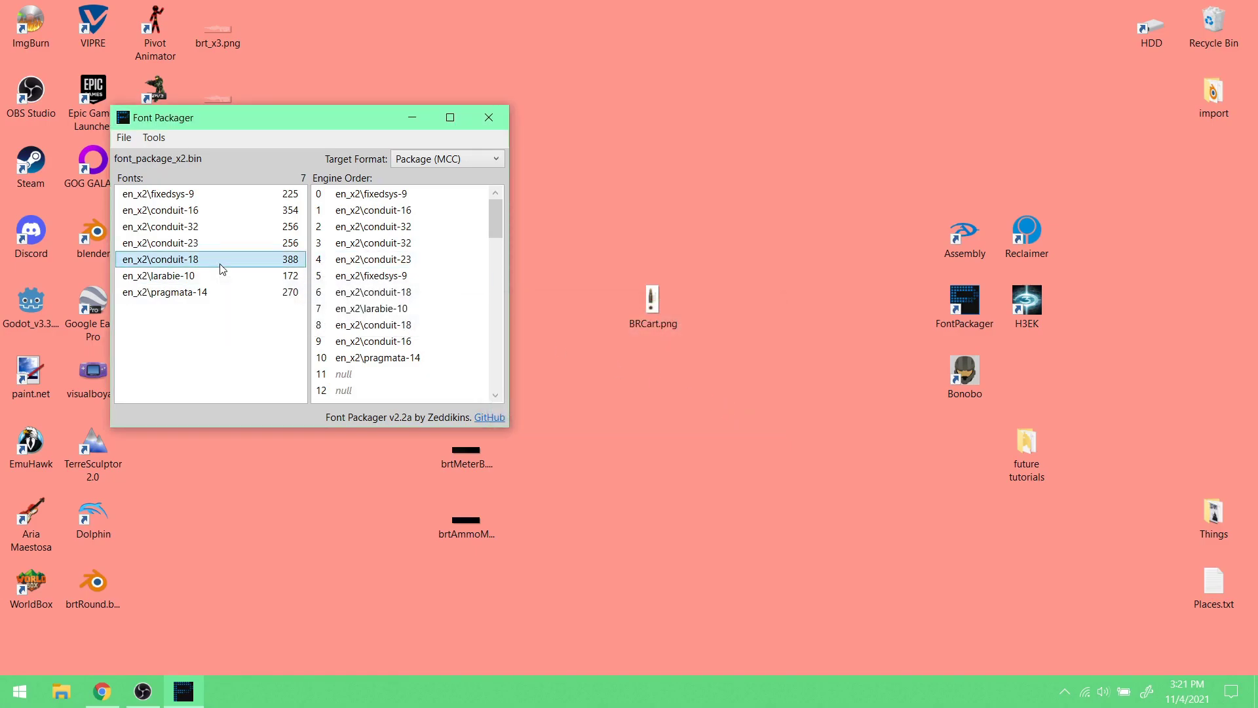
double_click(221, 264)
left_click_drag(593, 157, 570, 429)
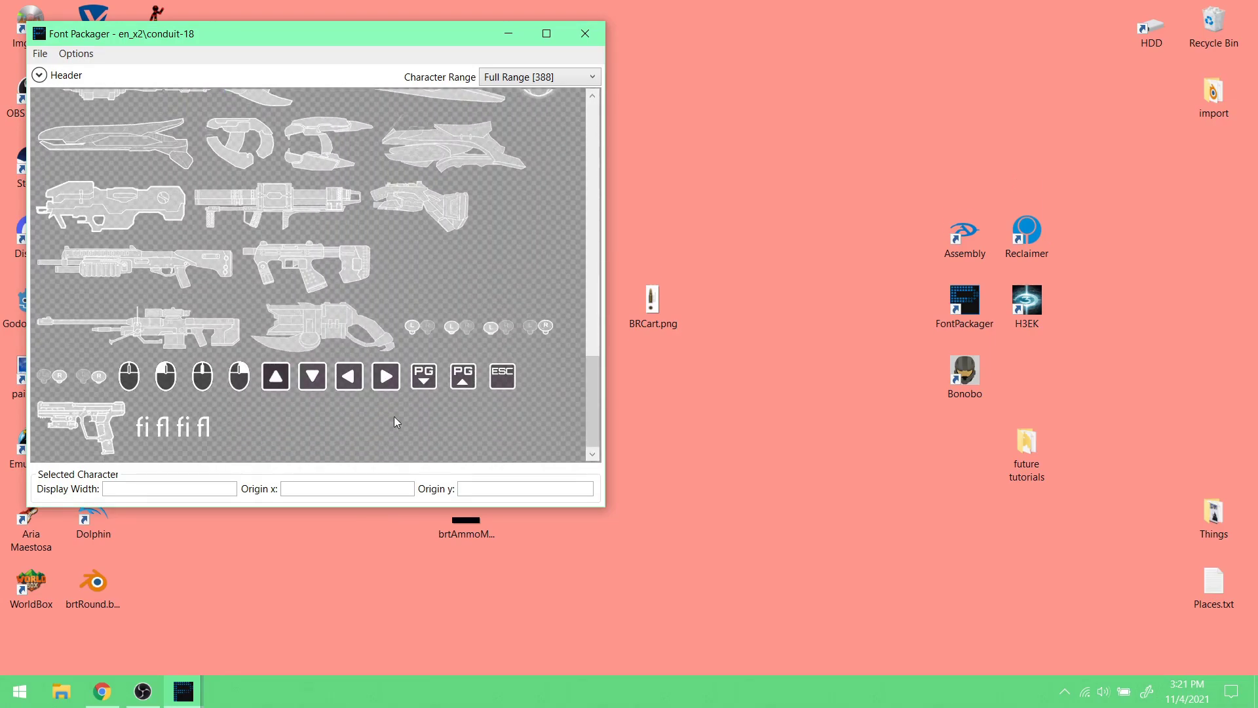
right_click(308, 434)
left_click(324, 448)
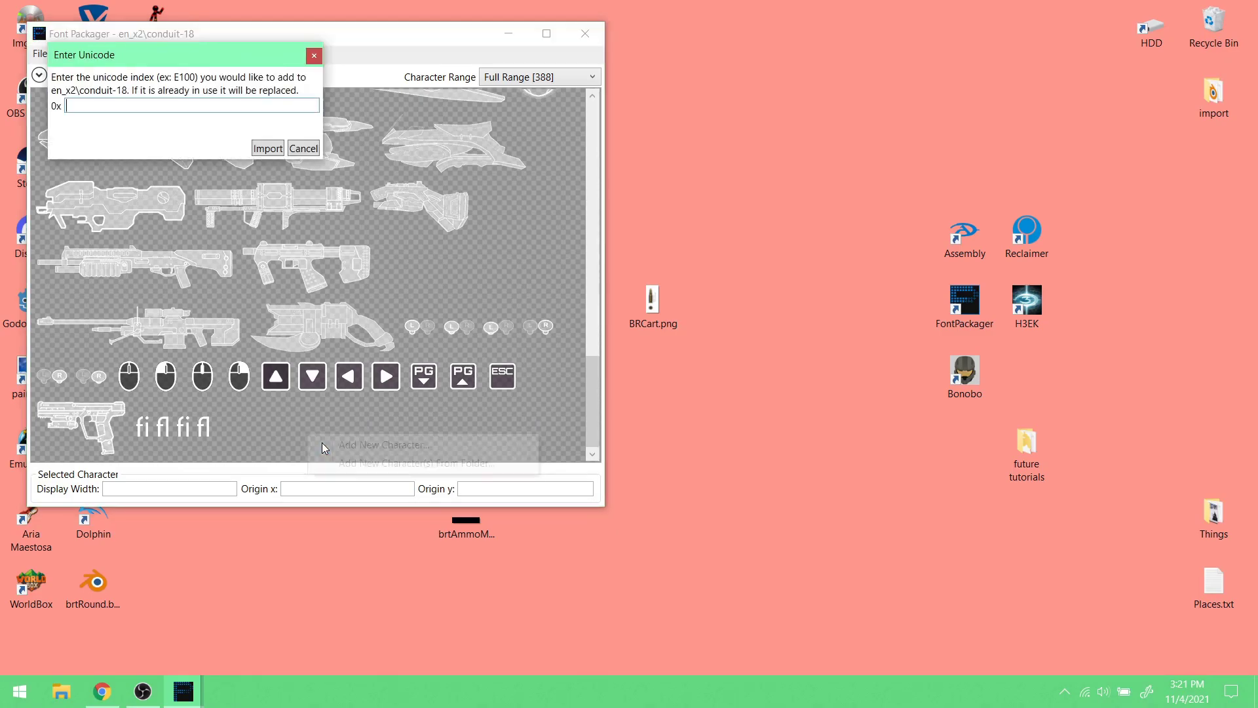
type("E145")
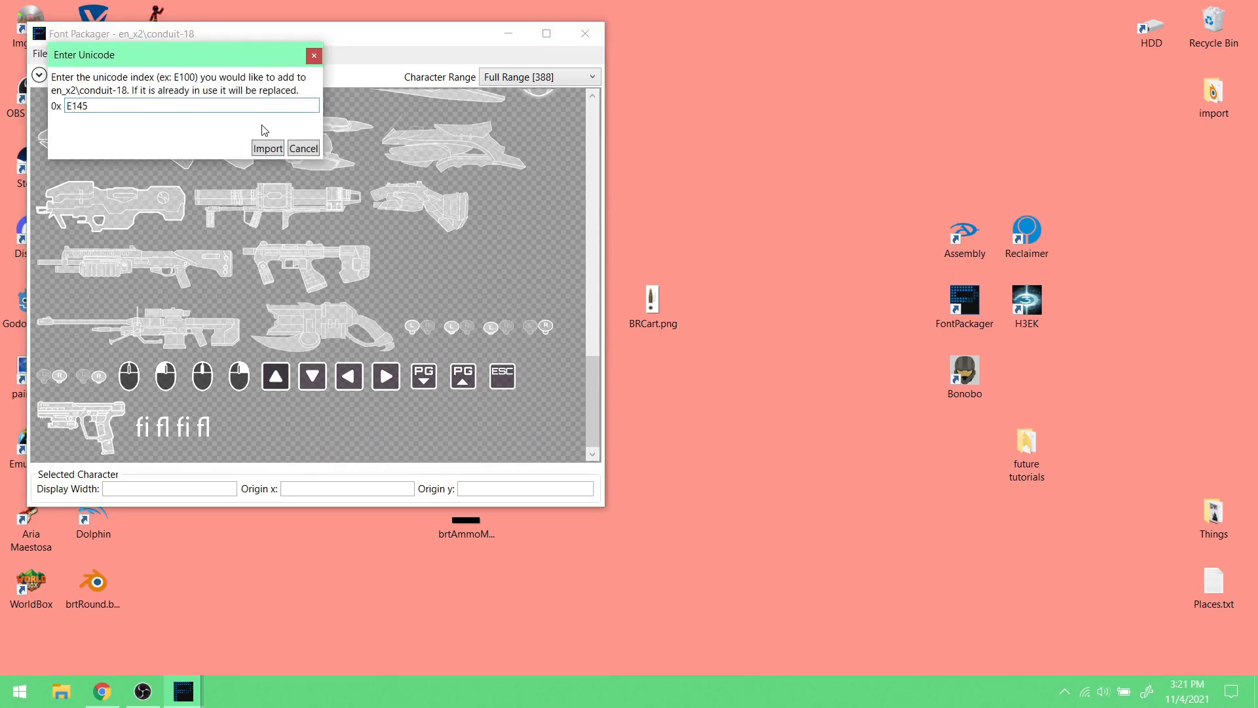
left_click(267, 148)
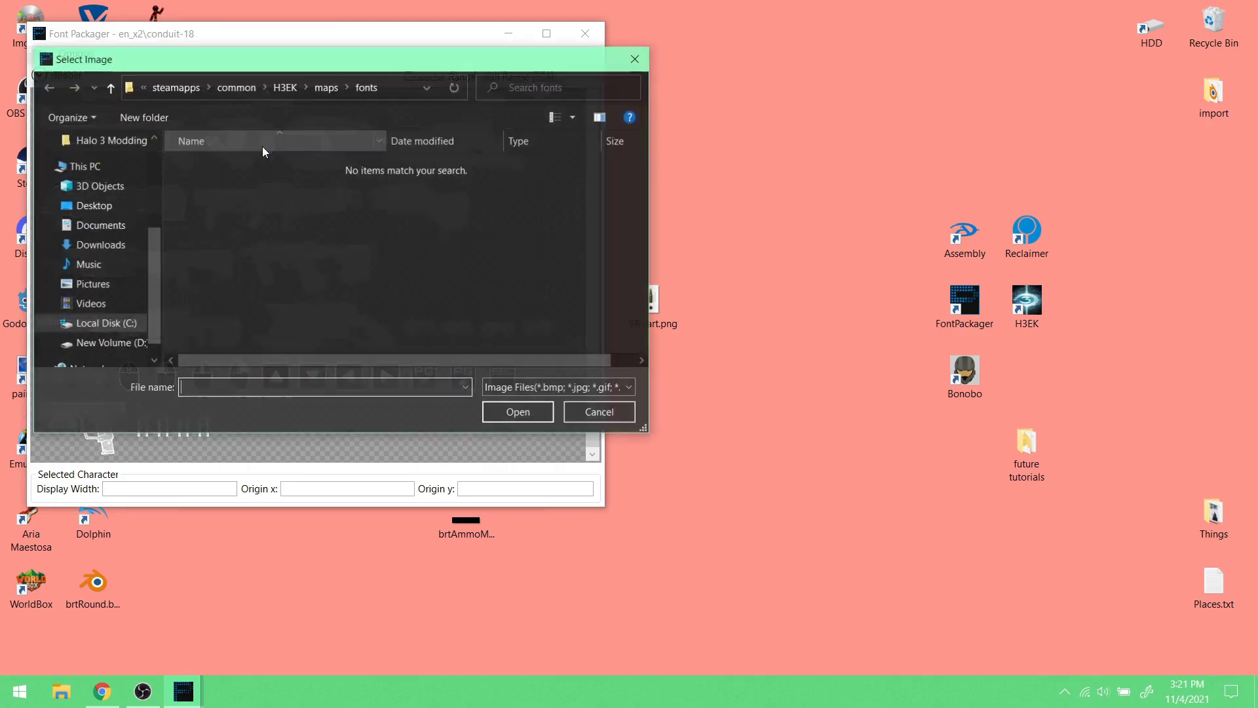
left_click(92, 205)
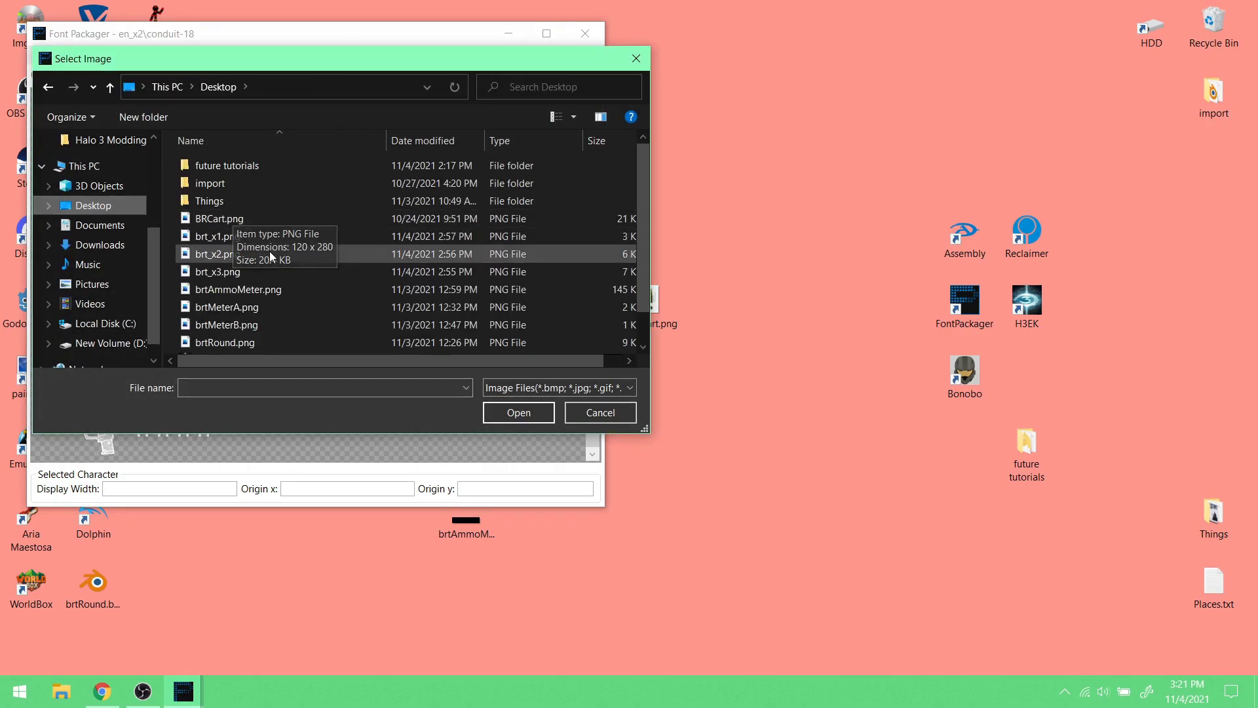
left_click(221, 255)
left_click(519, 412)
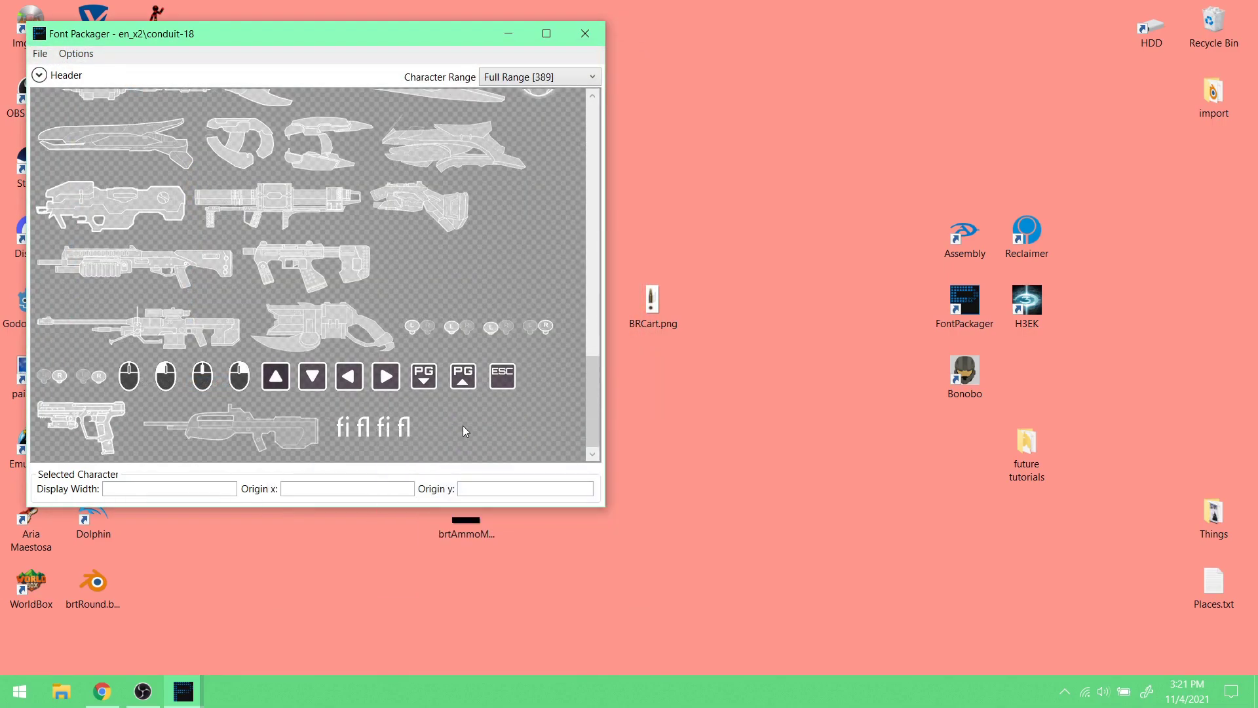
- Save the edited x2 font collection to the Desktop in the Package (MCC) target format as font_package_x2.bin
left_click_drag(133, 43, 553, 48)
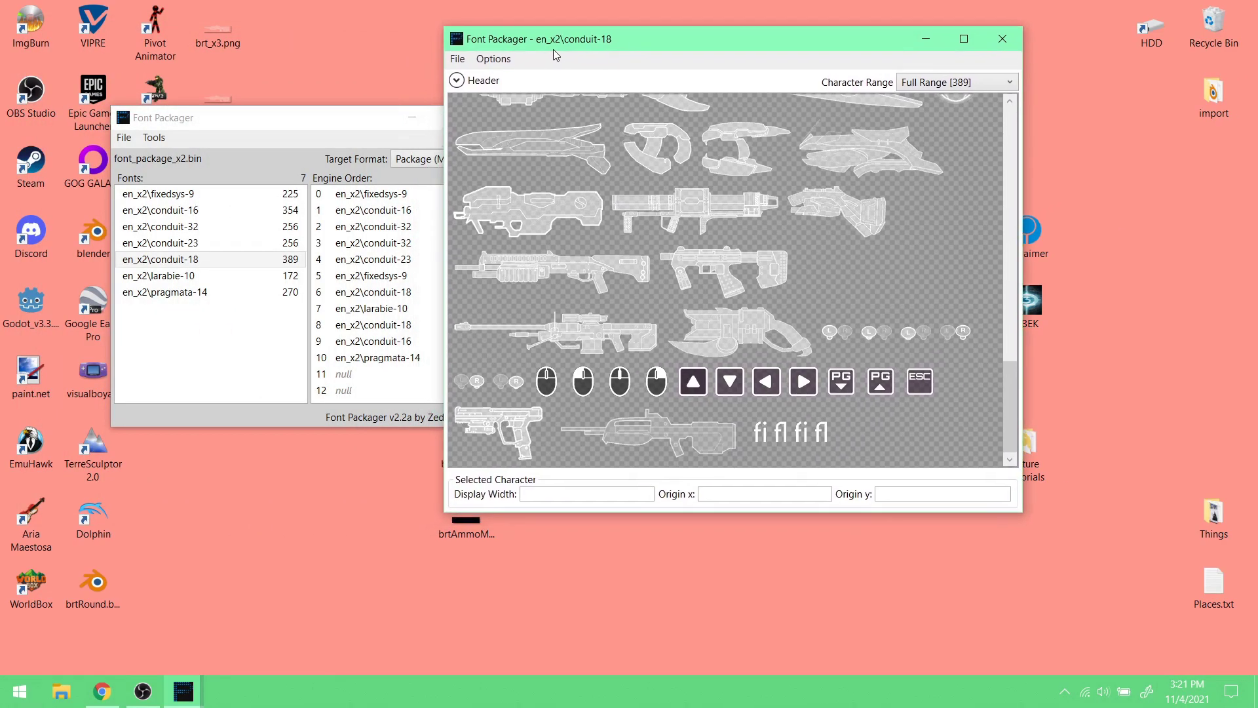
left_click(124, 137)
mouse_move(123, 137)
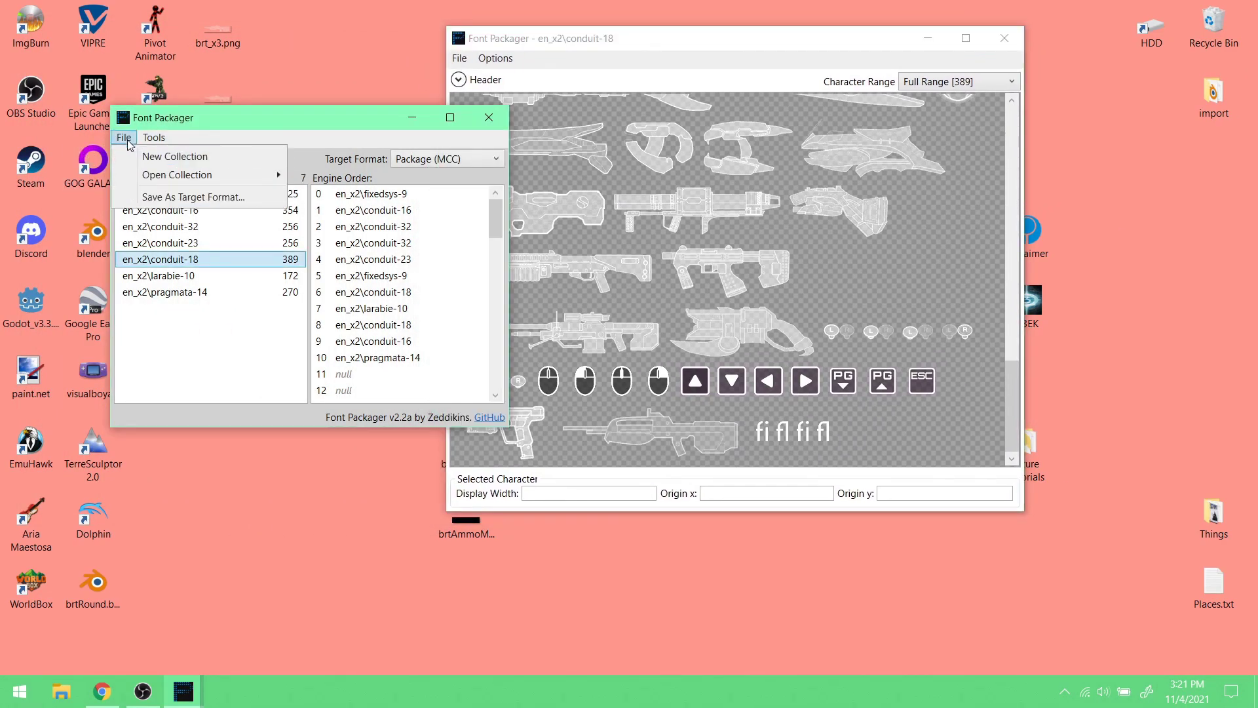
left_click(199, 198)
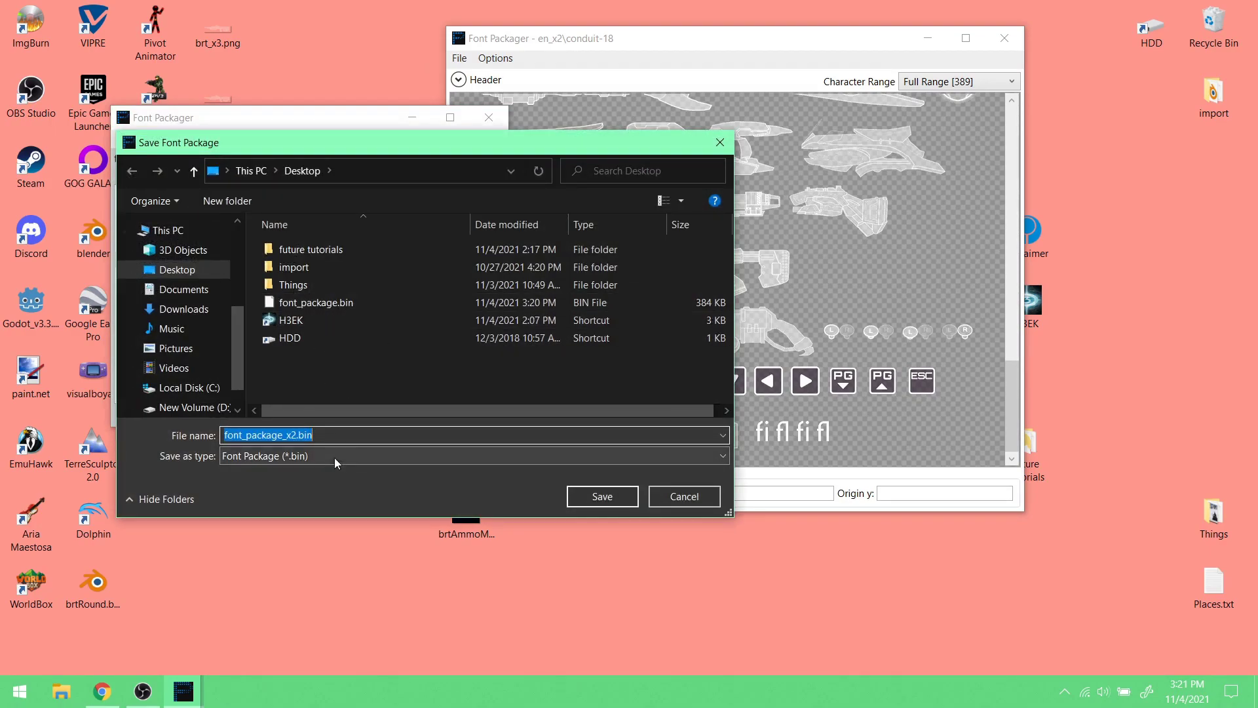
left_click(624, 495)
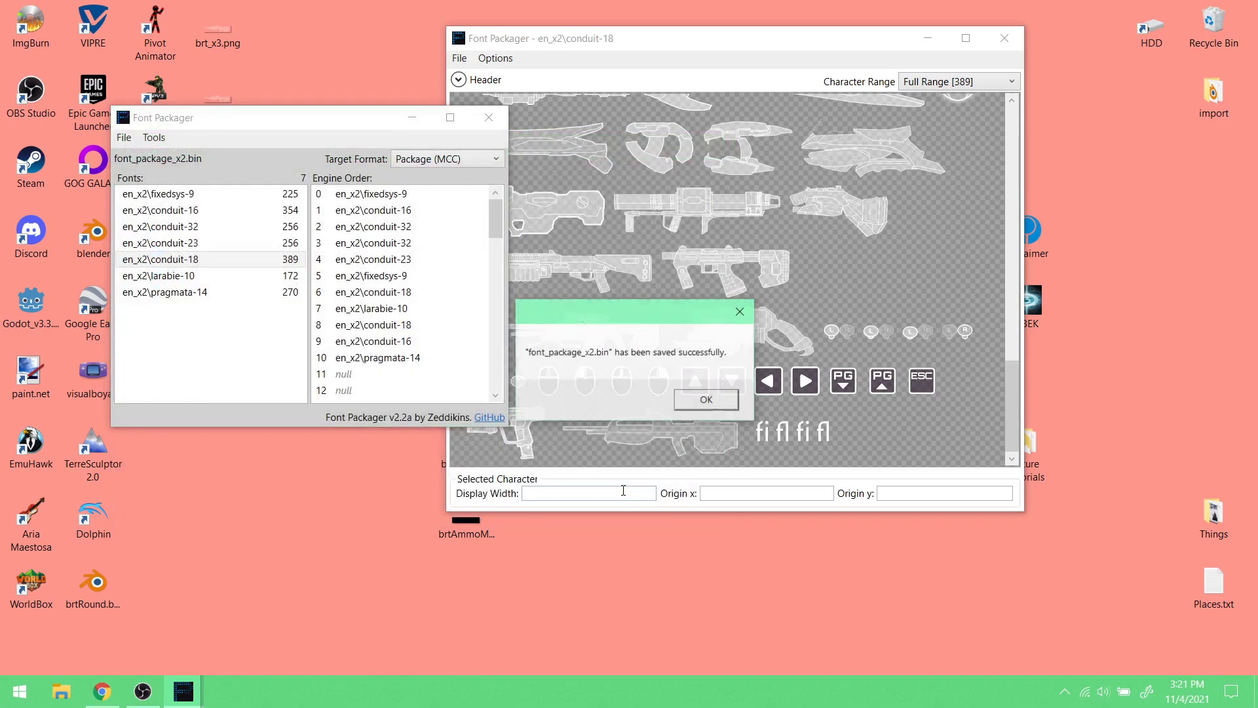
left_click(702, 403)
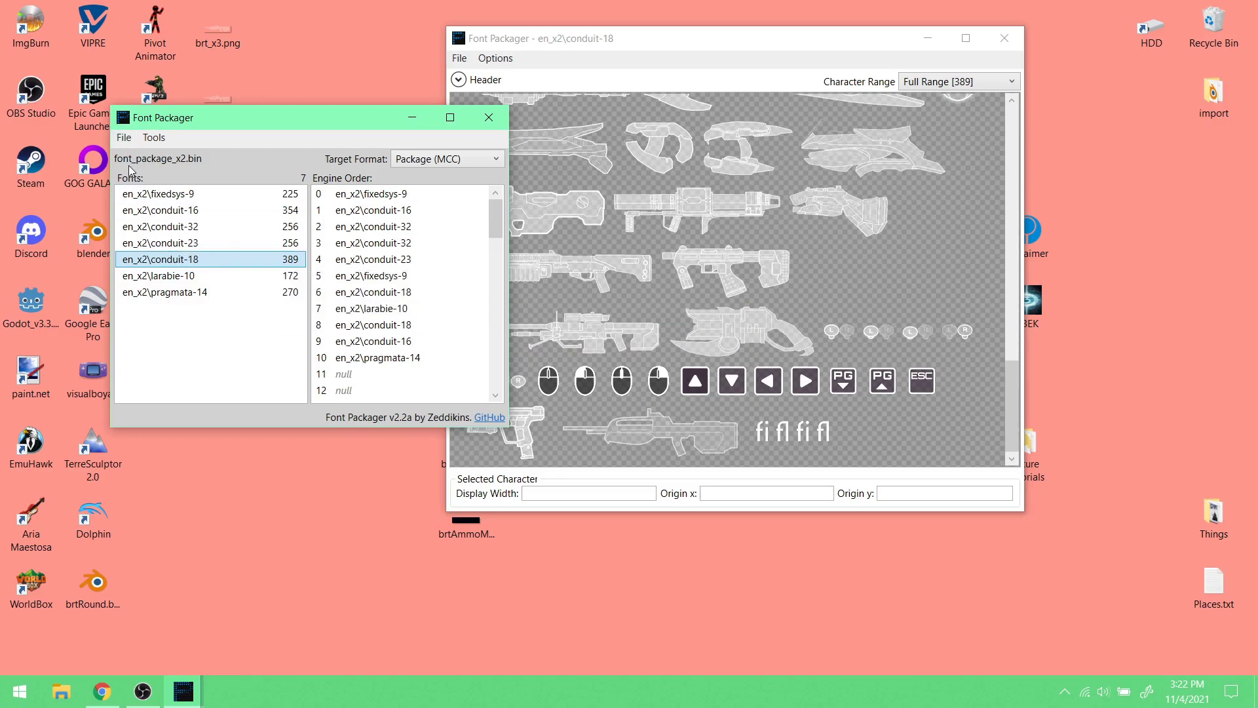
- Open the font package font_package_x3.bin from the H3EK maps\fonts folder
left_click(124, 139)
mouse_move(197, 174)
left_click(328, 174)
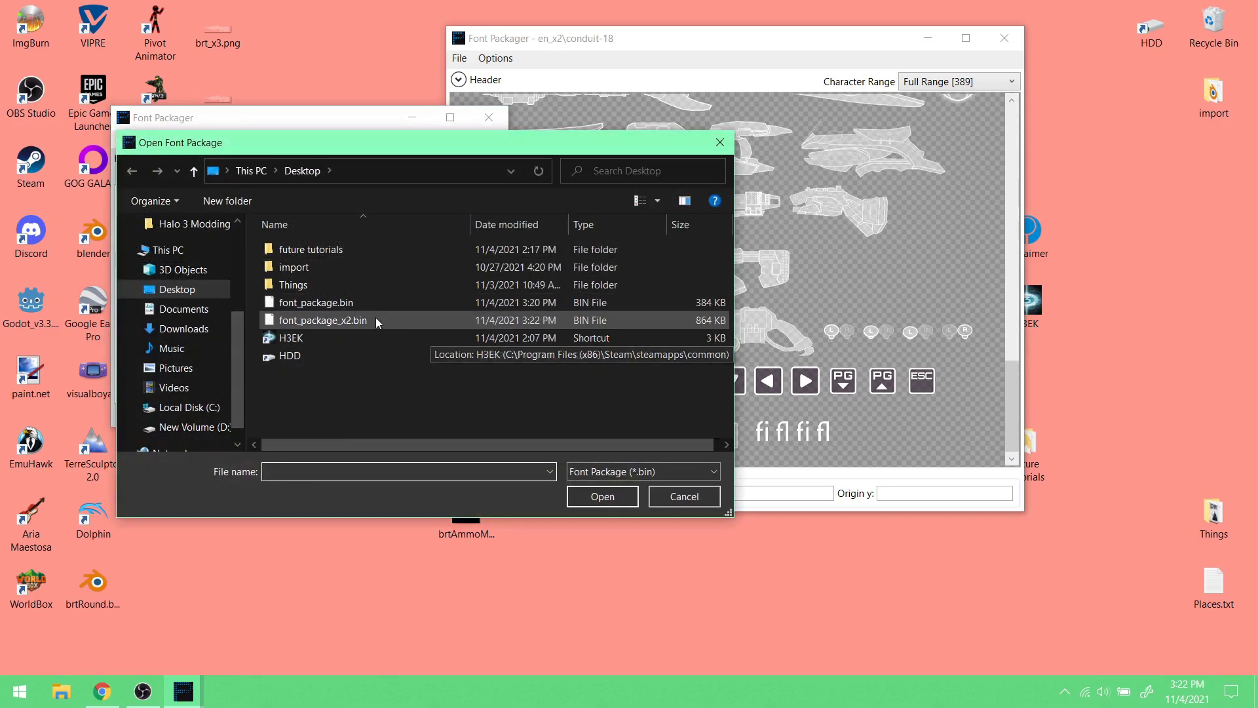
double_click(312, 339)
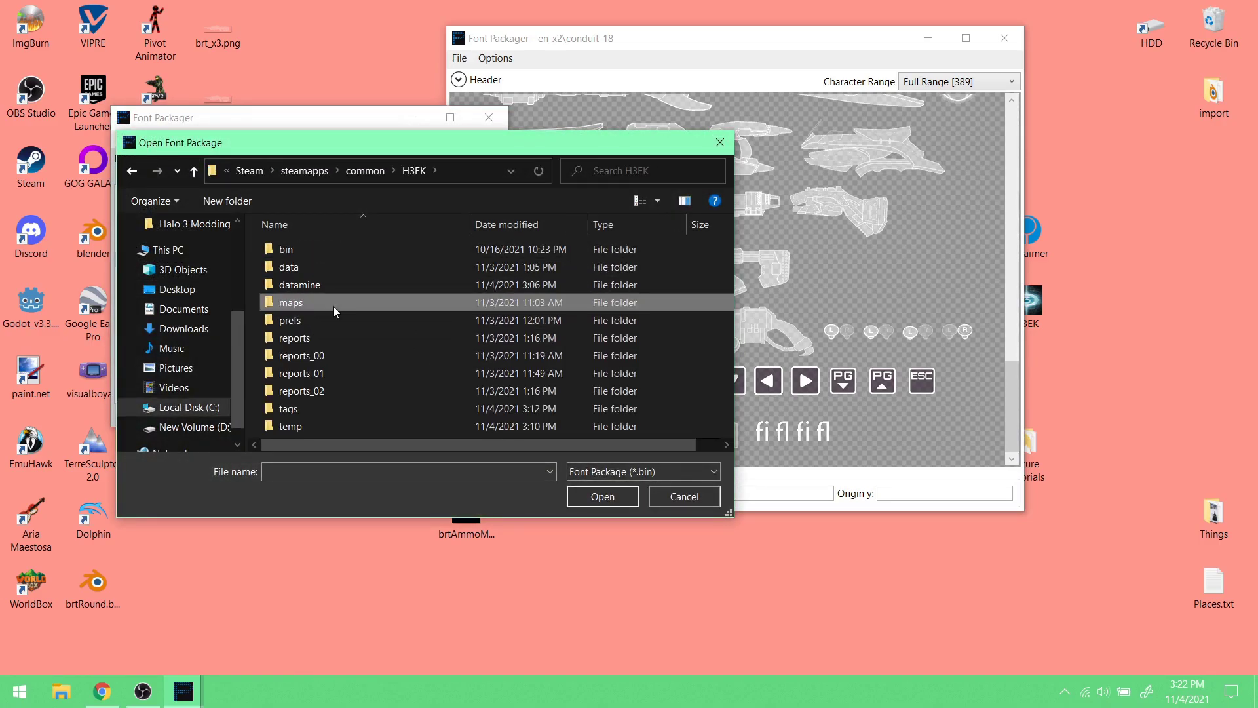
double_click(333, 305)
double_click(340, 251)
left_click(393, 409)
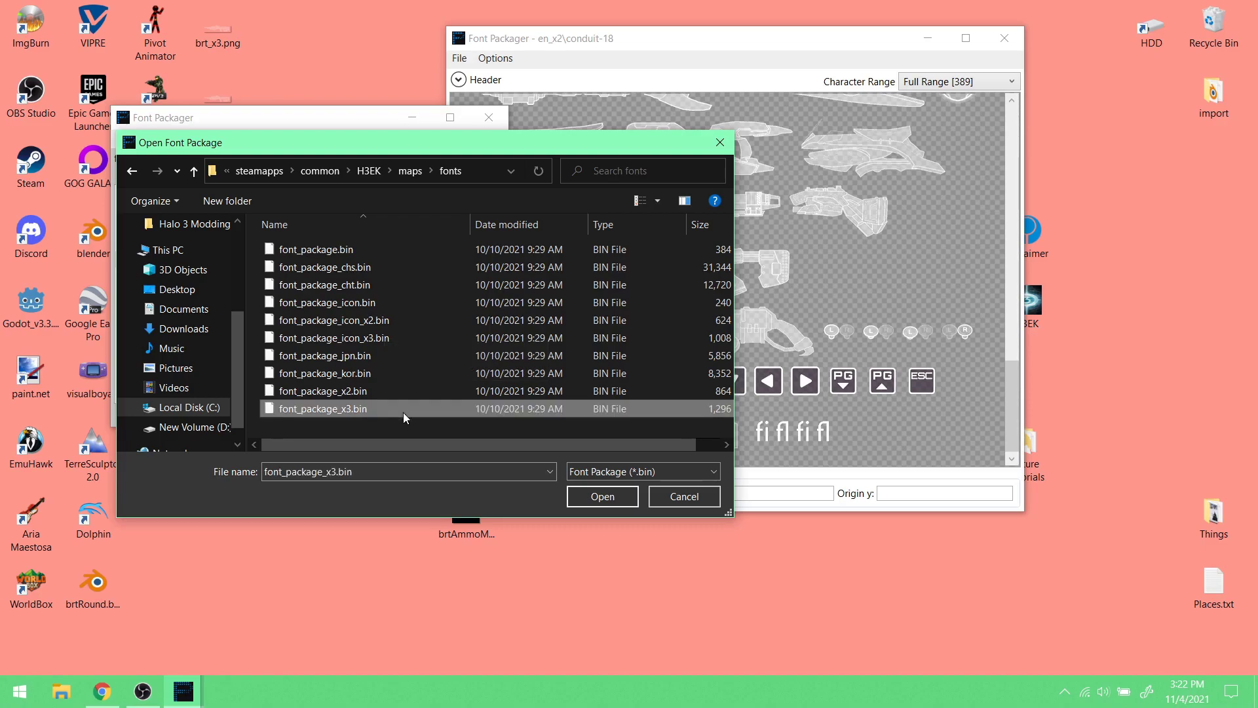
left_click(602, 496)
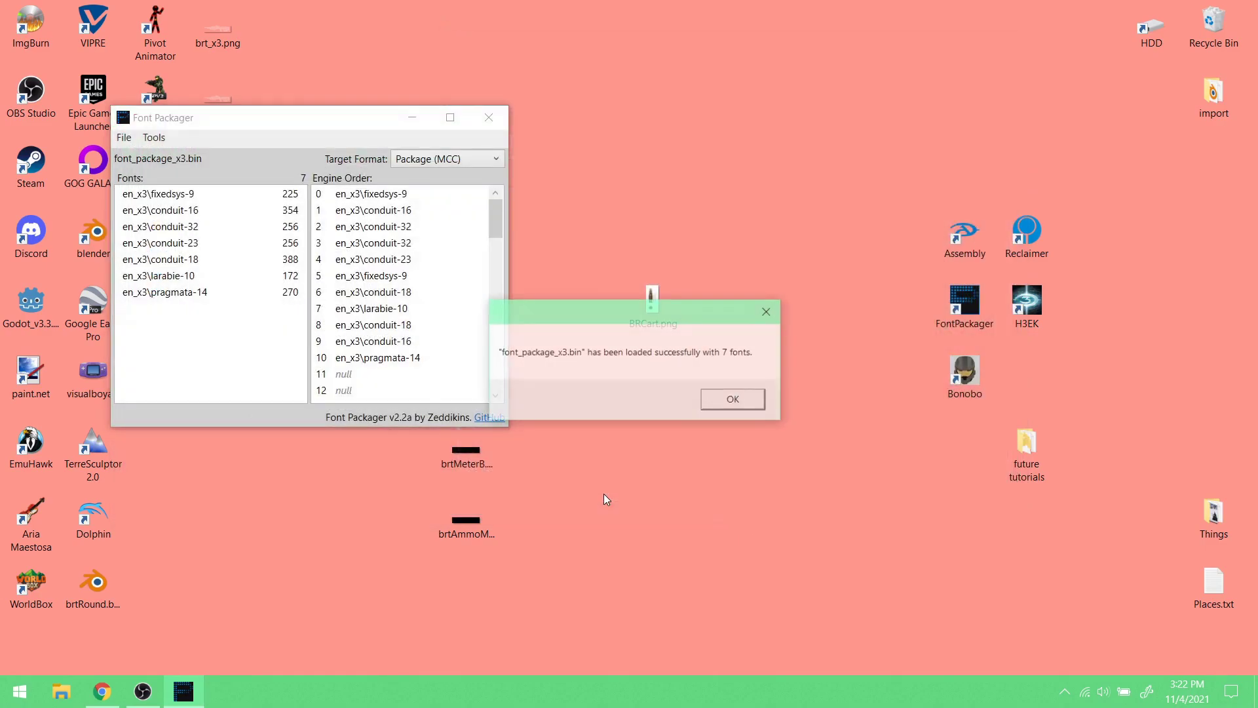
left_click(723, 408)
- Open the en_x3\conduit-18 font and add a new character at Unicode index E145, using the image brt_x3.png from the Desktop
left_click(198, 260)
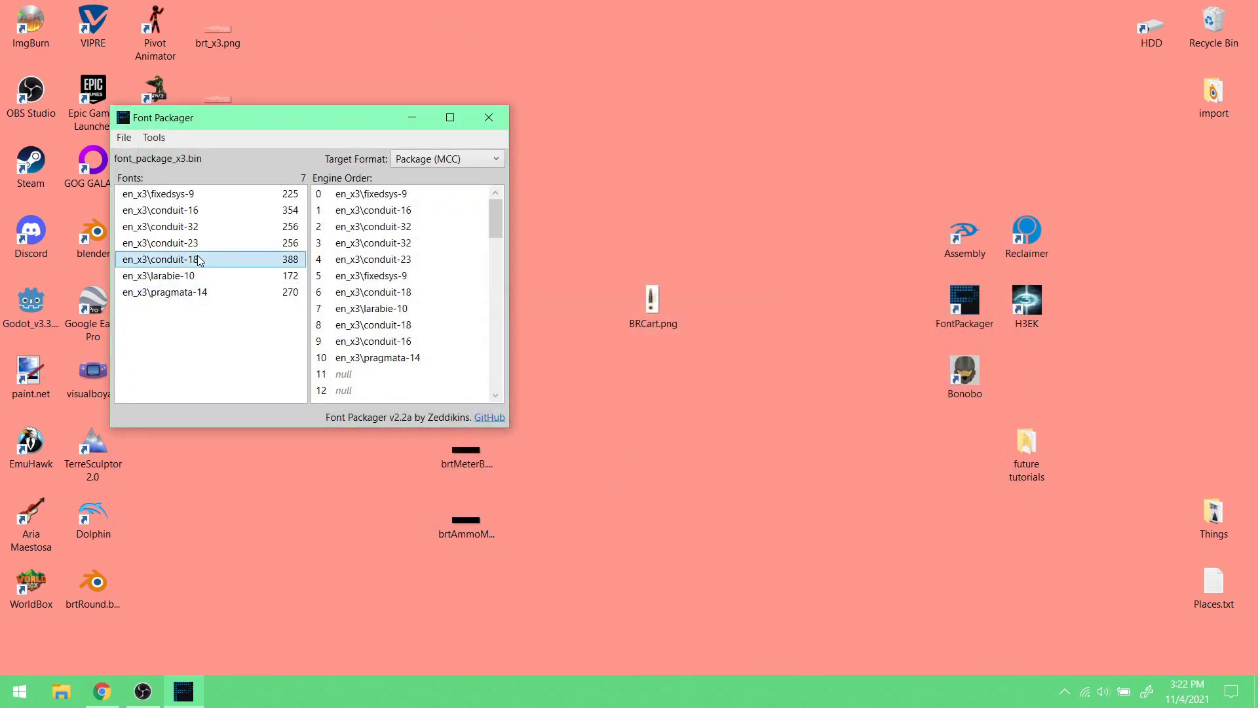
double_click(199, 260)
left_click_drag(351, 77, 559, 15)
scroll(727, 253, "down", 15)
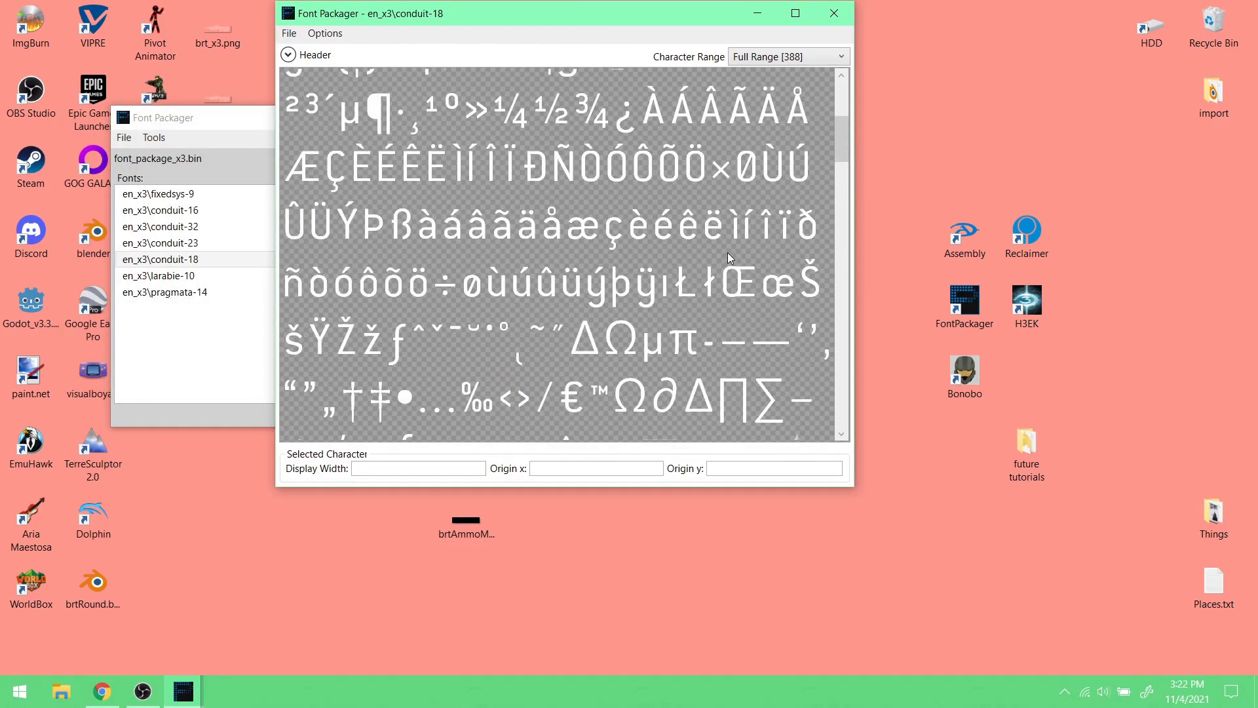
scroll(777, 251, "down", 10)
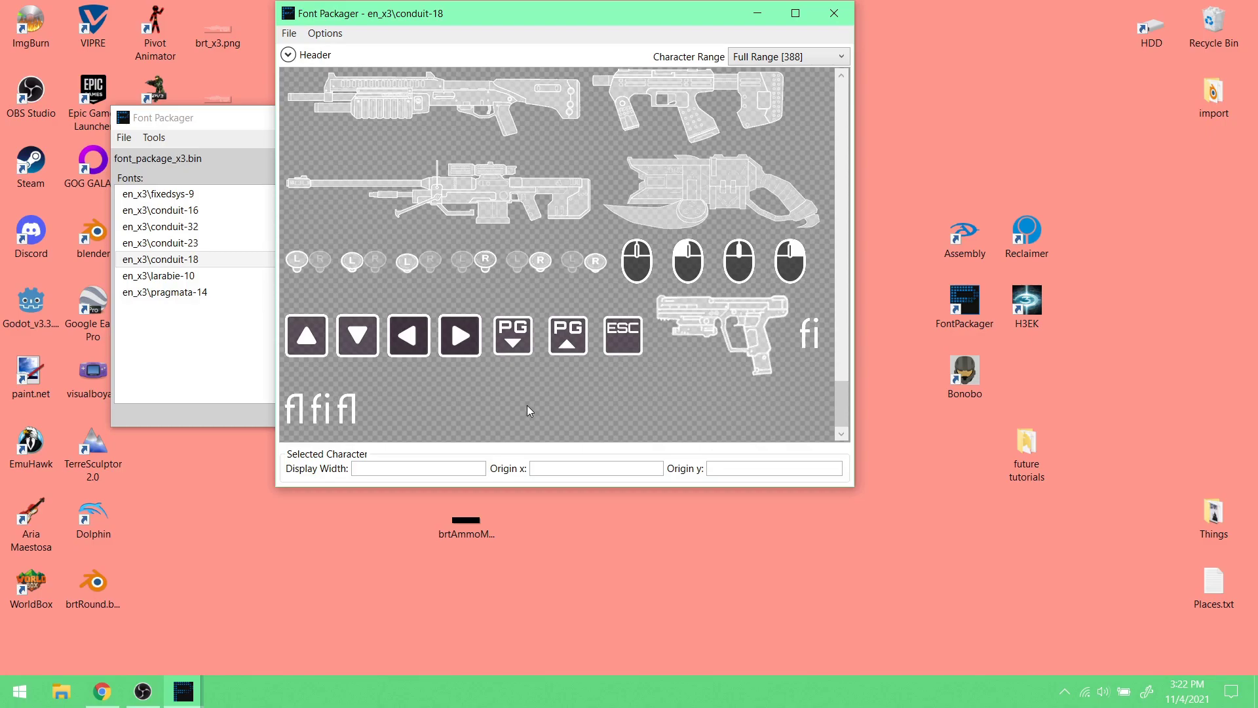
right_click(528, 405)
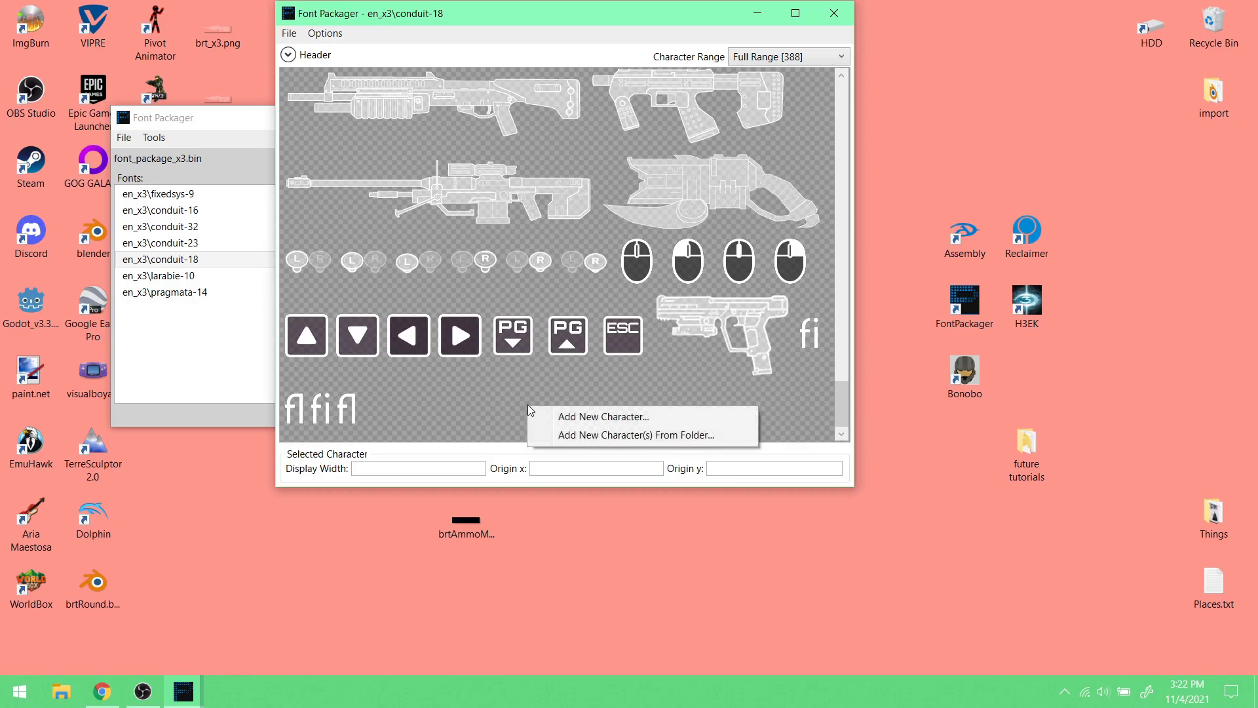
left_click(574, 418)
type("E145")
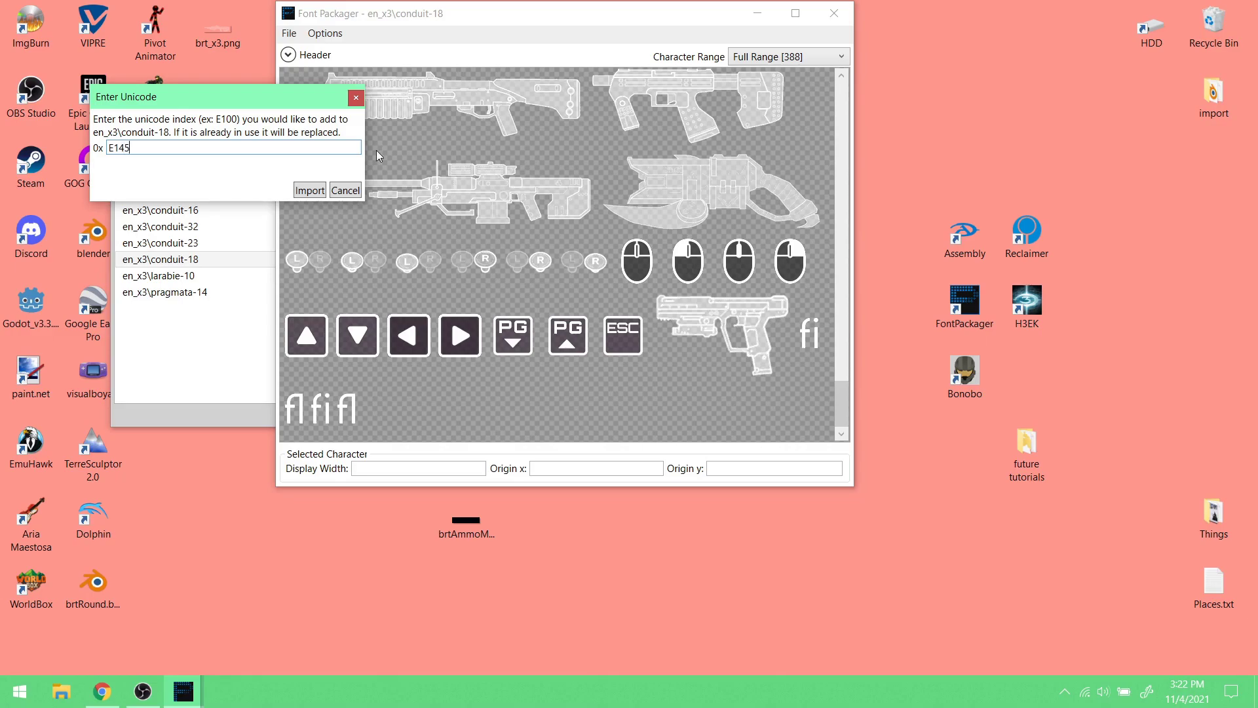
left_click(310, 190)
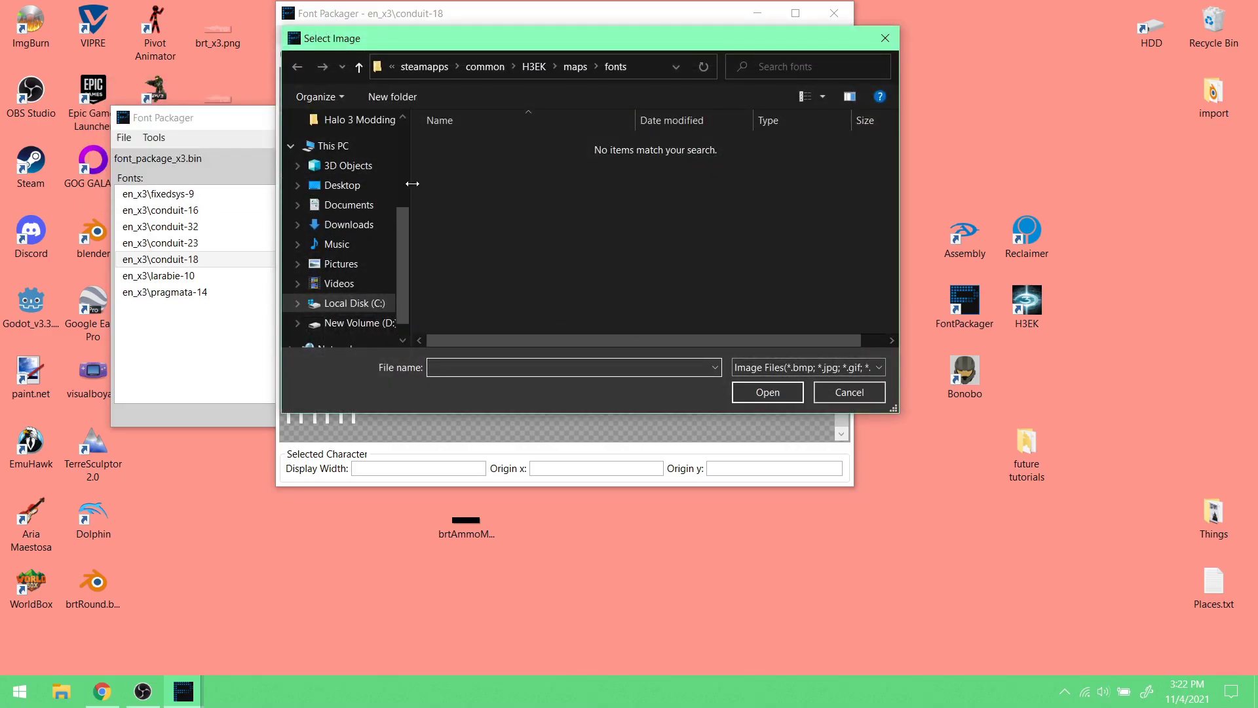
left_click(392, 186)
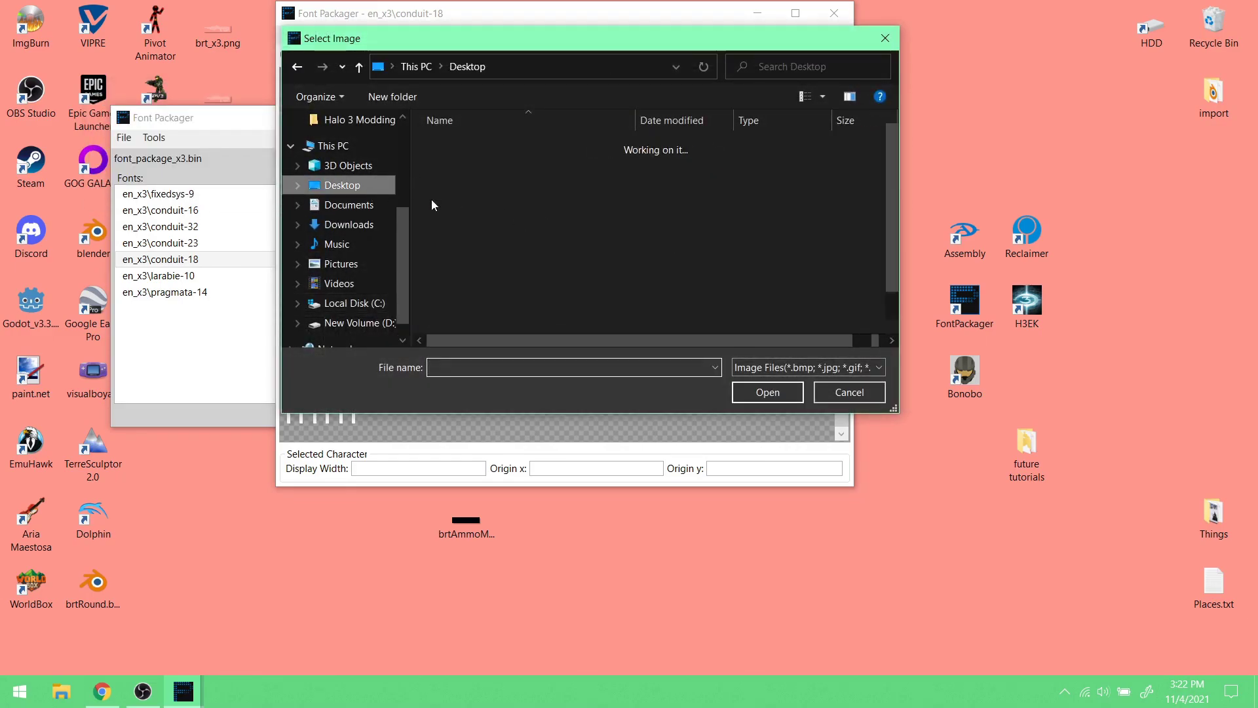
left_click(504, 247)
left_click(767, 392)
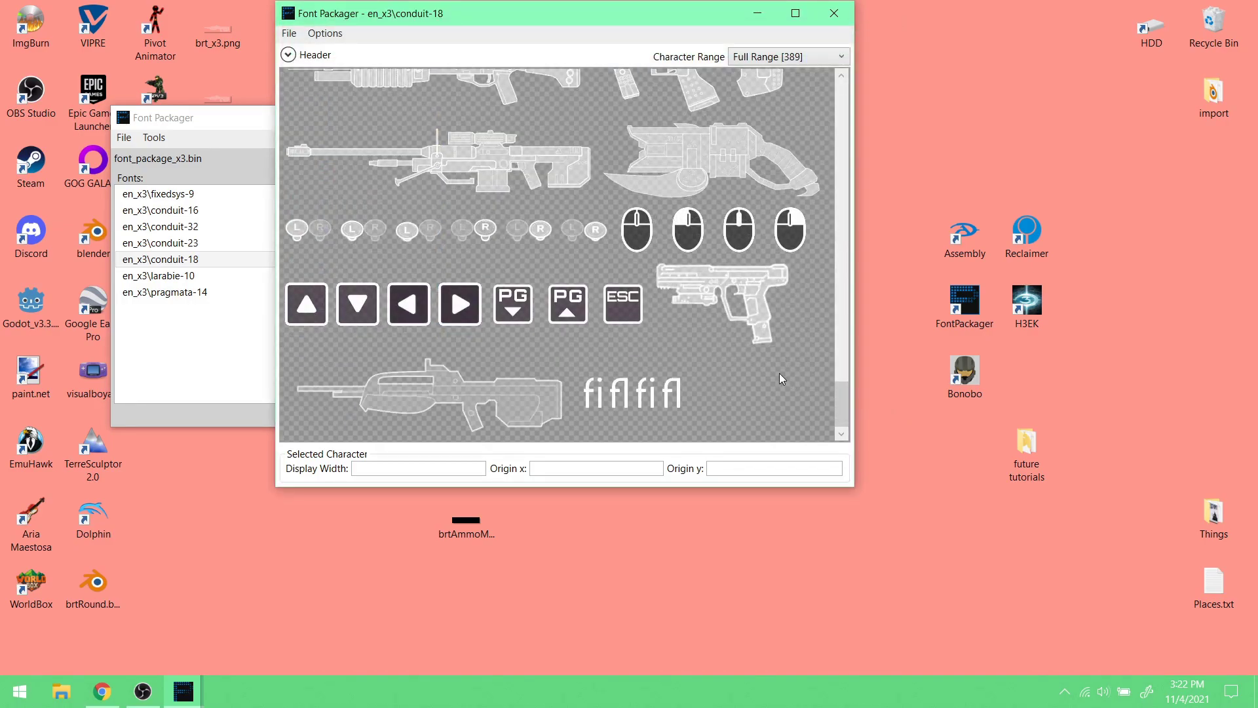
- Save the edited x3 font collection to the Desktop in the Package (MCC) target format as font_package_x3.bin
left_click(124, 138)
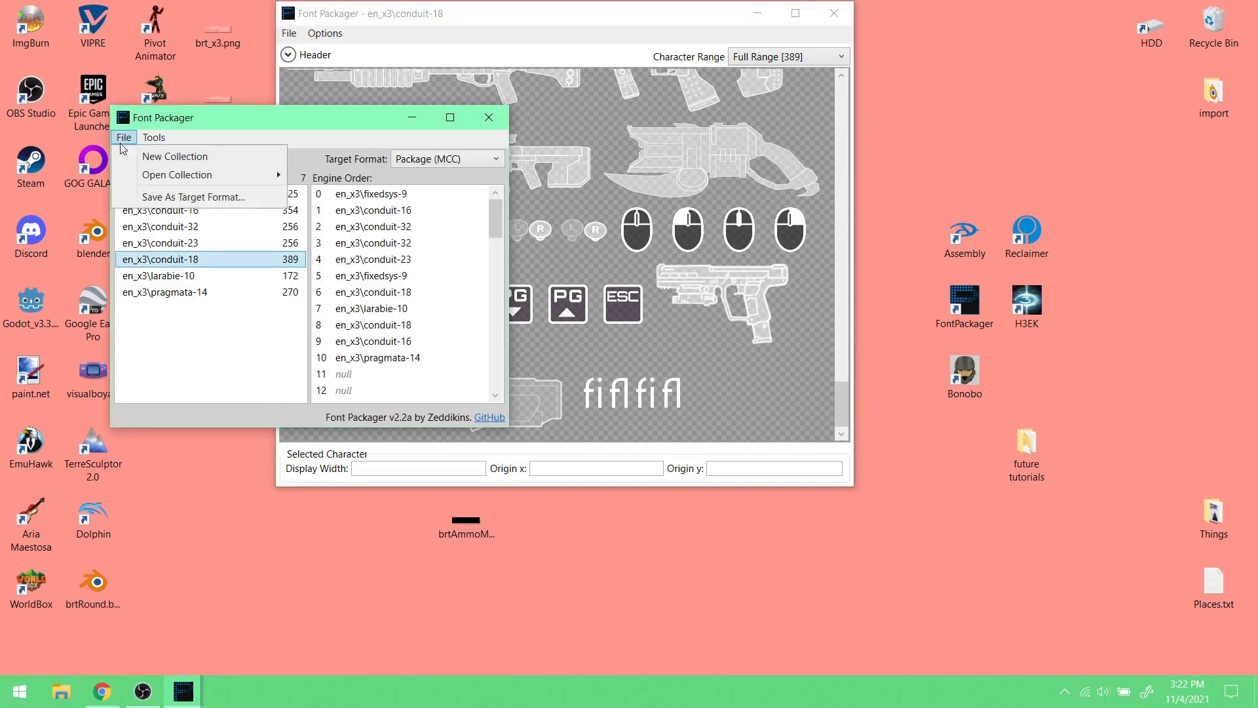
left_click(193, 196)
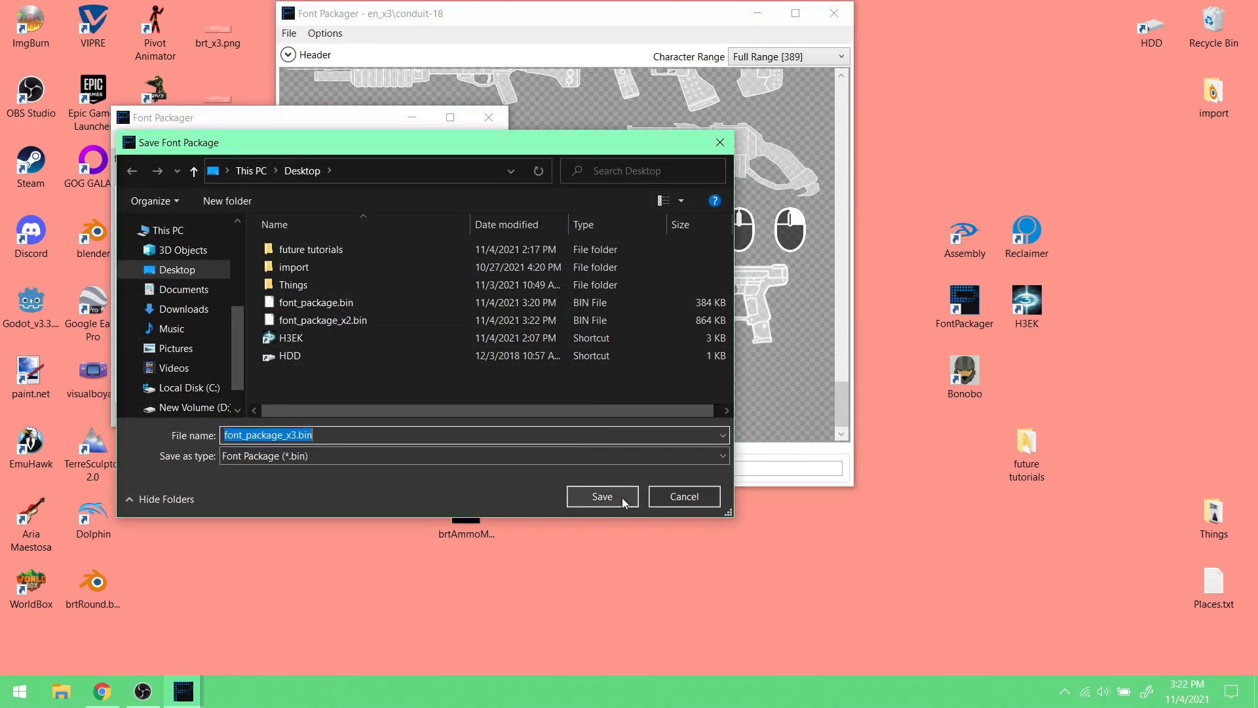
left_click(616, 502)
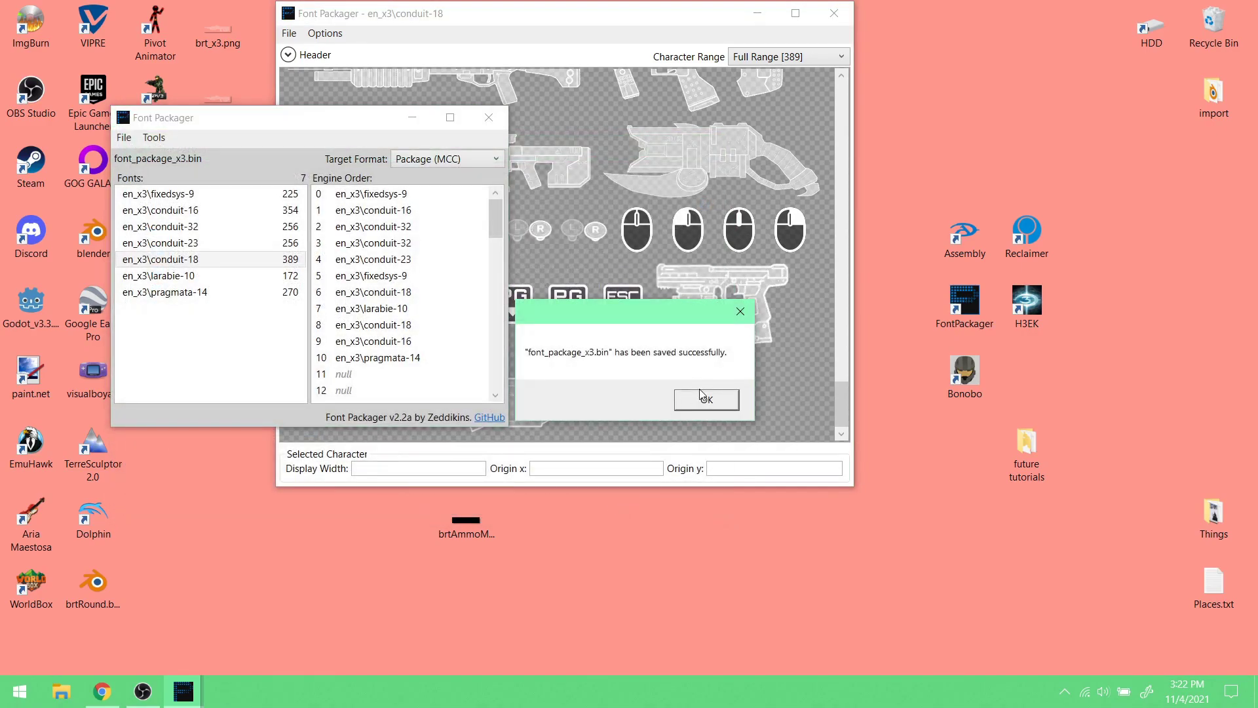
left_click(702, 396)
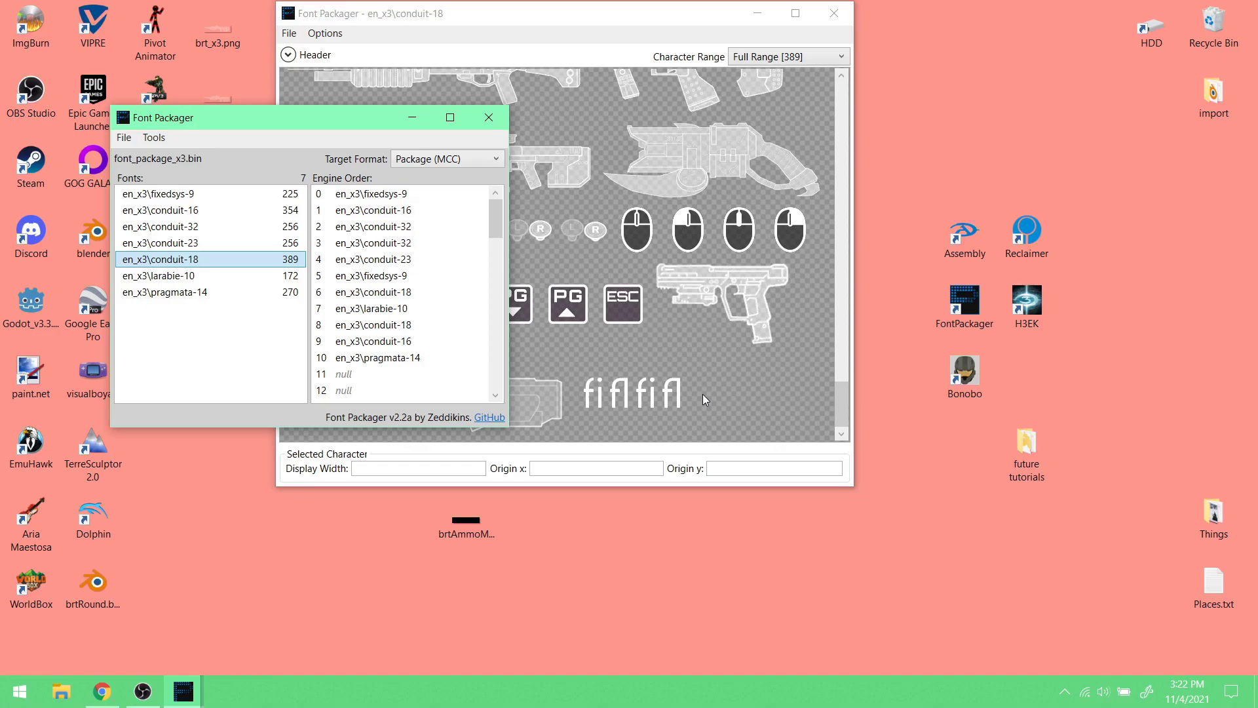
- Minimize both Font Packager windows and launch Guerilla from the H3EK folder
left_click(757, 13)
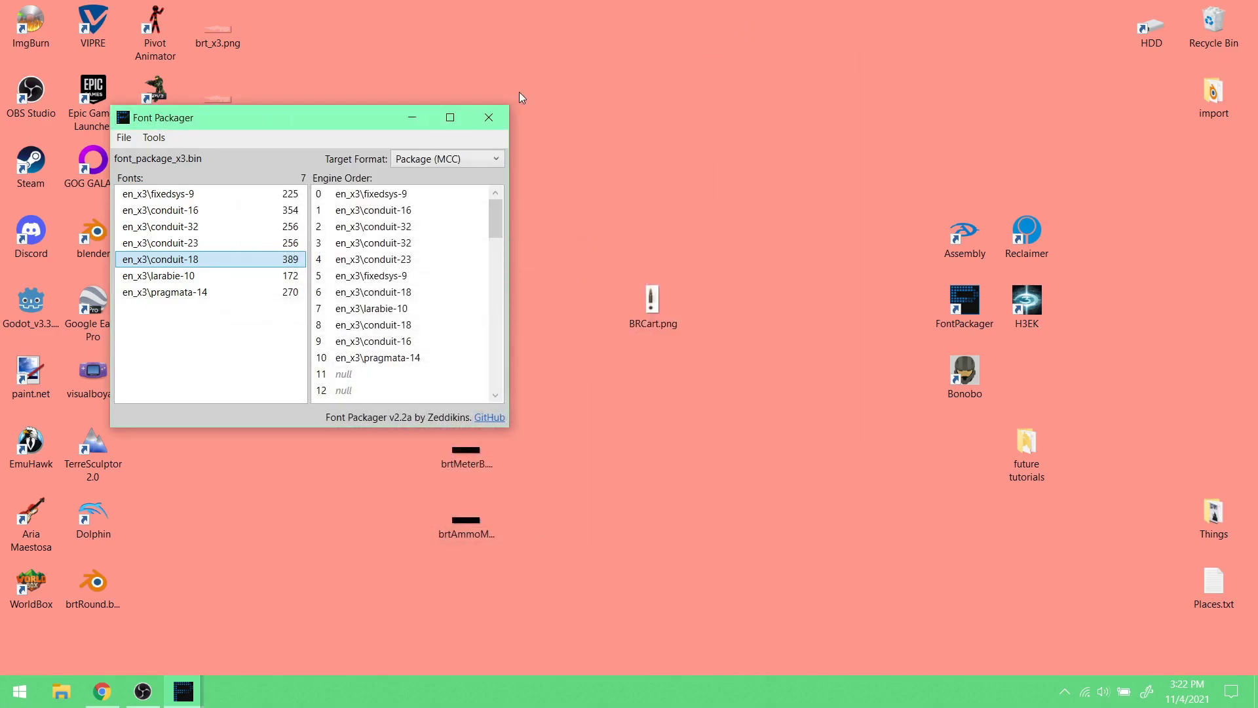
left_click(412, 118)
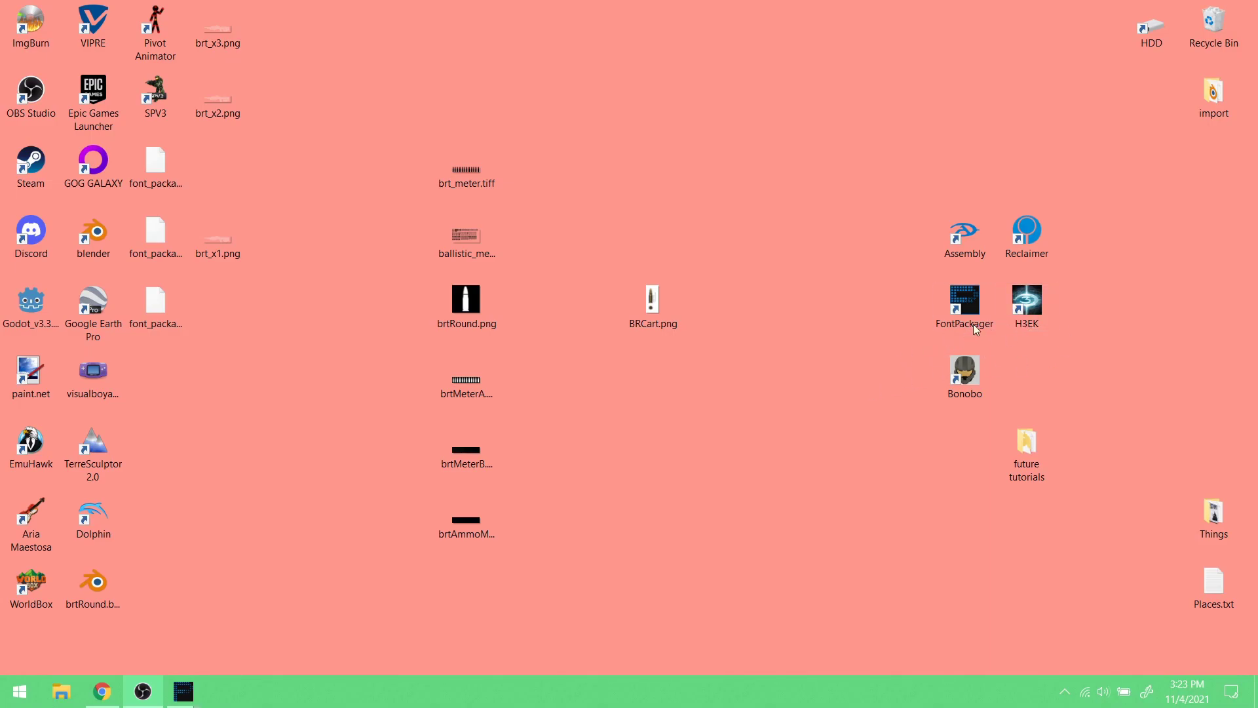
double_click(1032, 310)
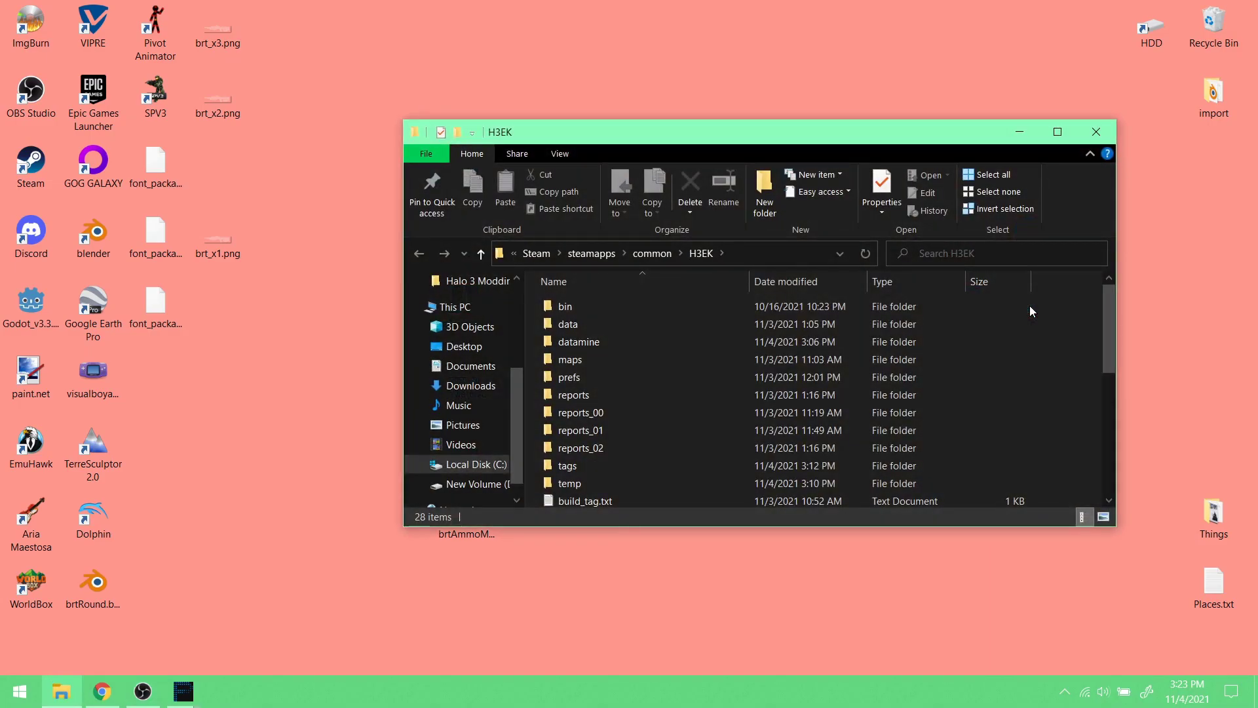
scroll(666, 392, "down", 1)
double_click(607, 423)
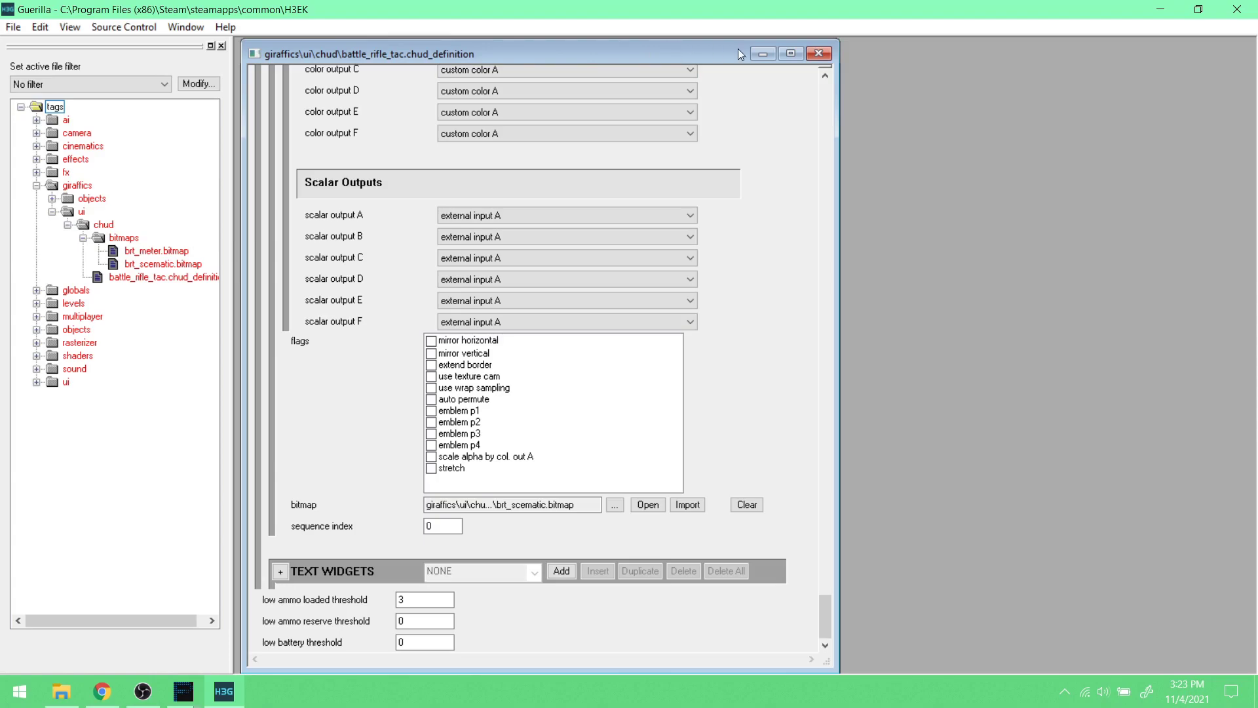
- Close the battle_rifle_tac.chud_definition tag and open hud_messages.multilingual_unicode_string_list from the ui\hud tag folder
left_click(818, 54)
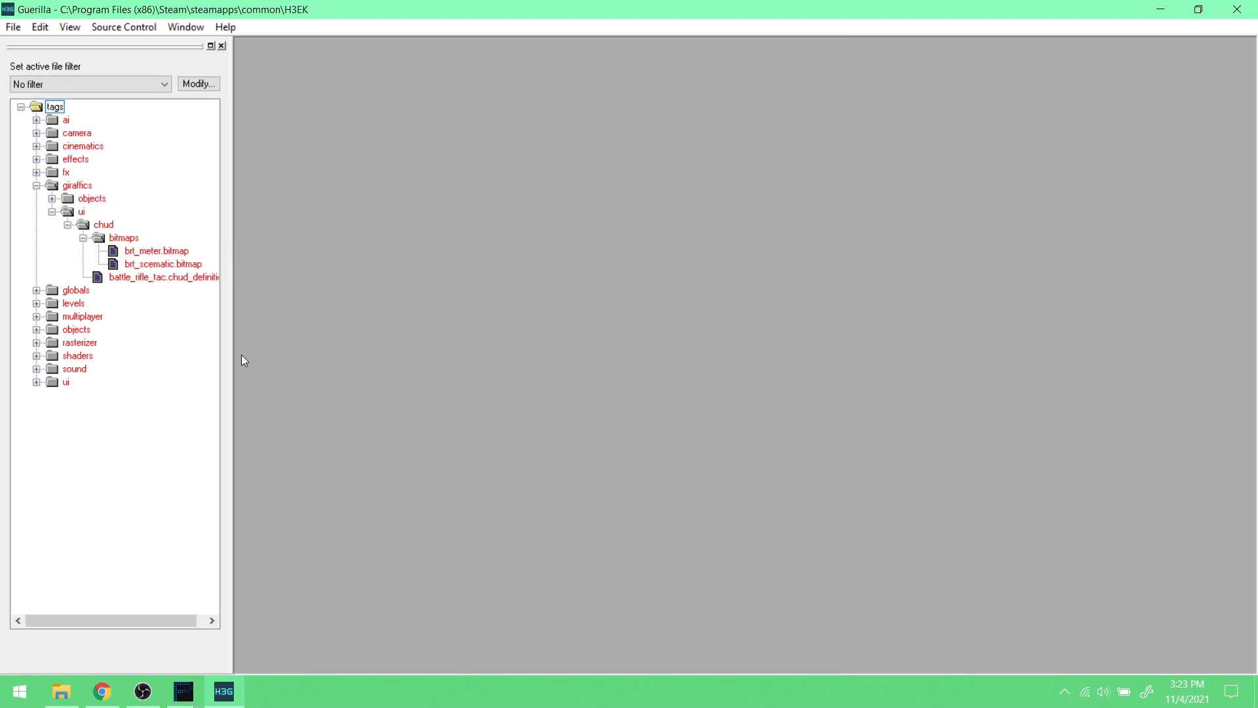
left_click(37, 186)
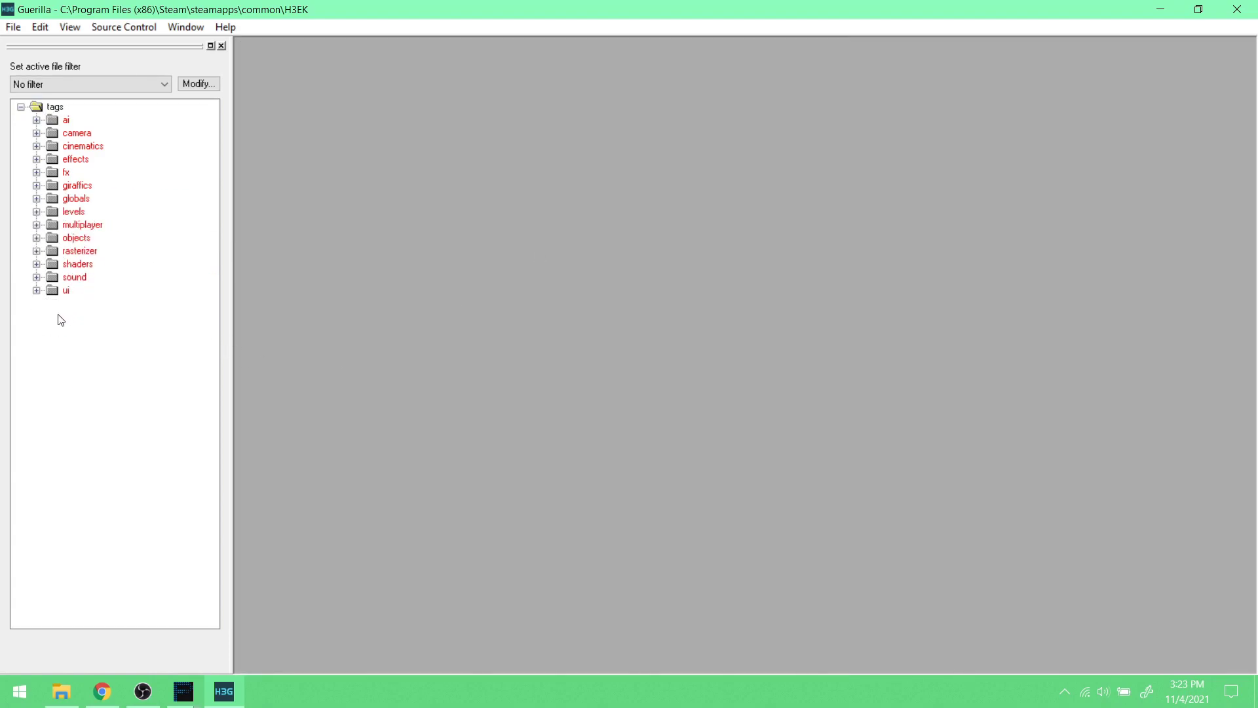
left_click(36, 291)
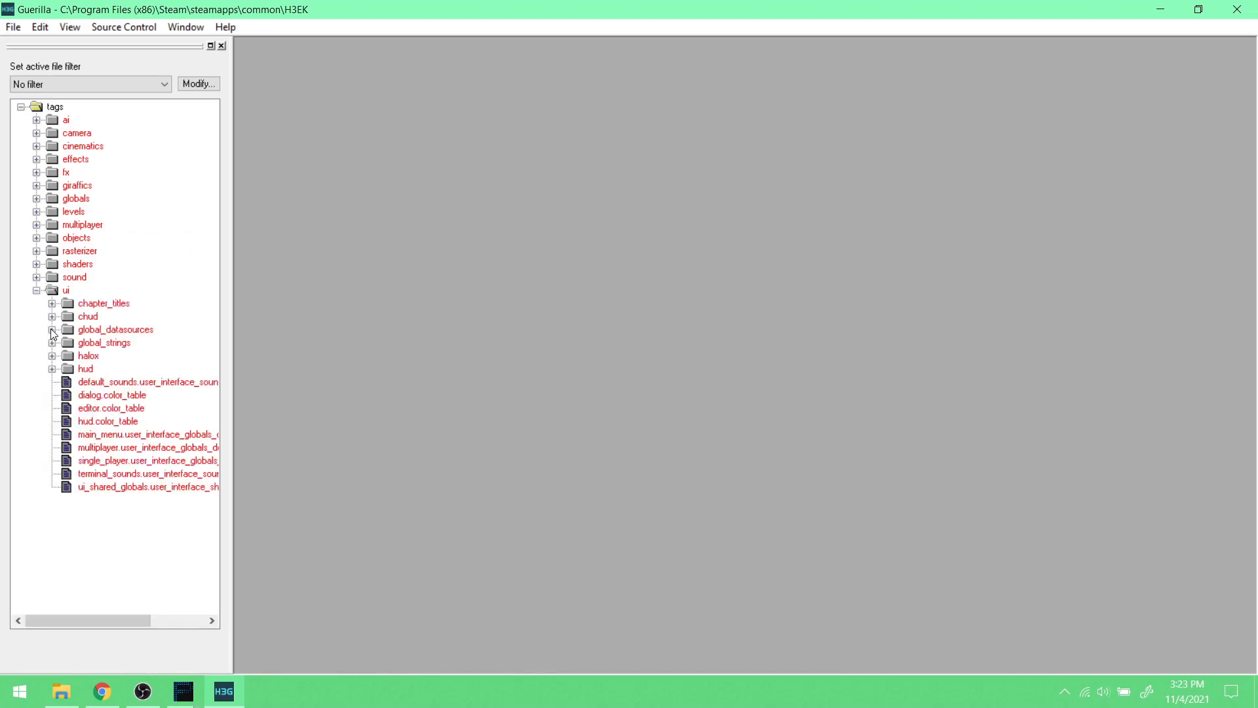
left_click(52, 369)
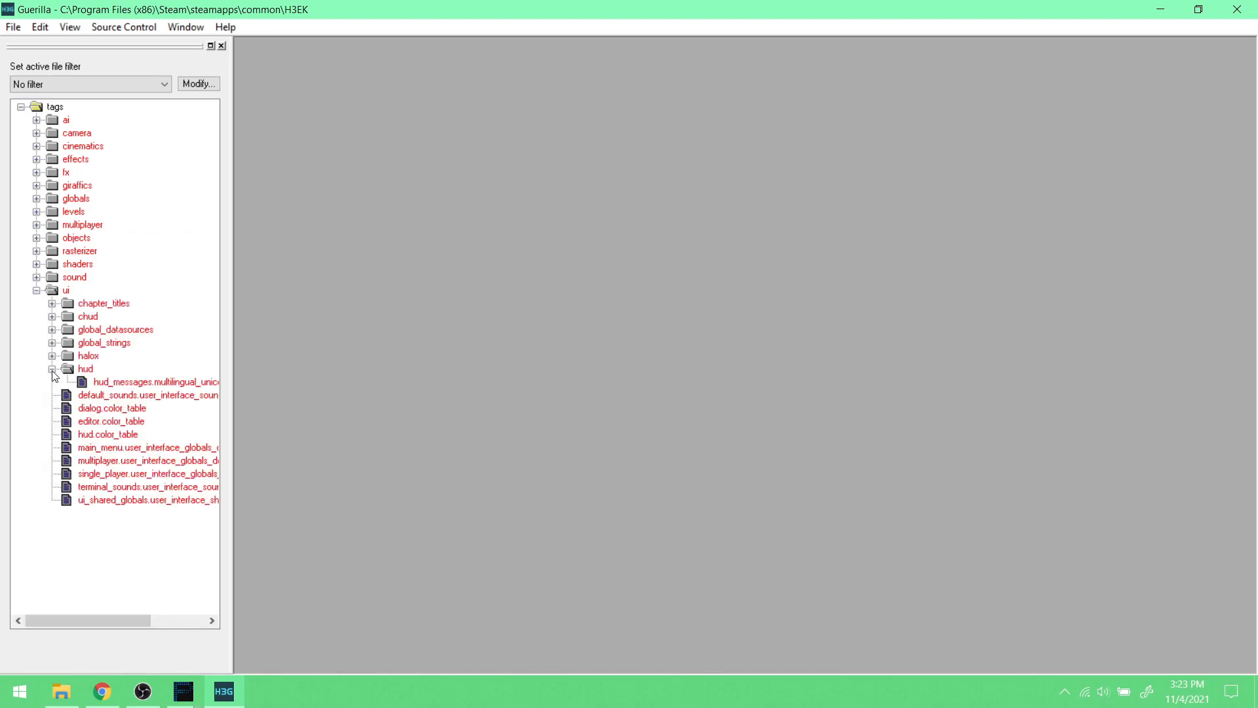
double_click(104, 384)
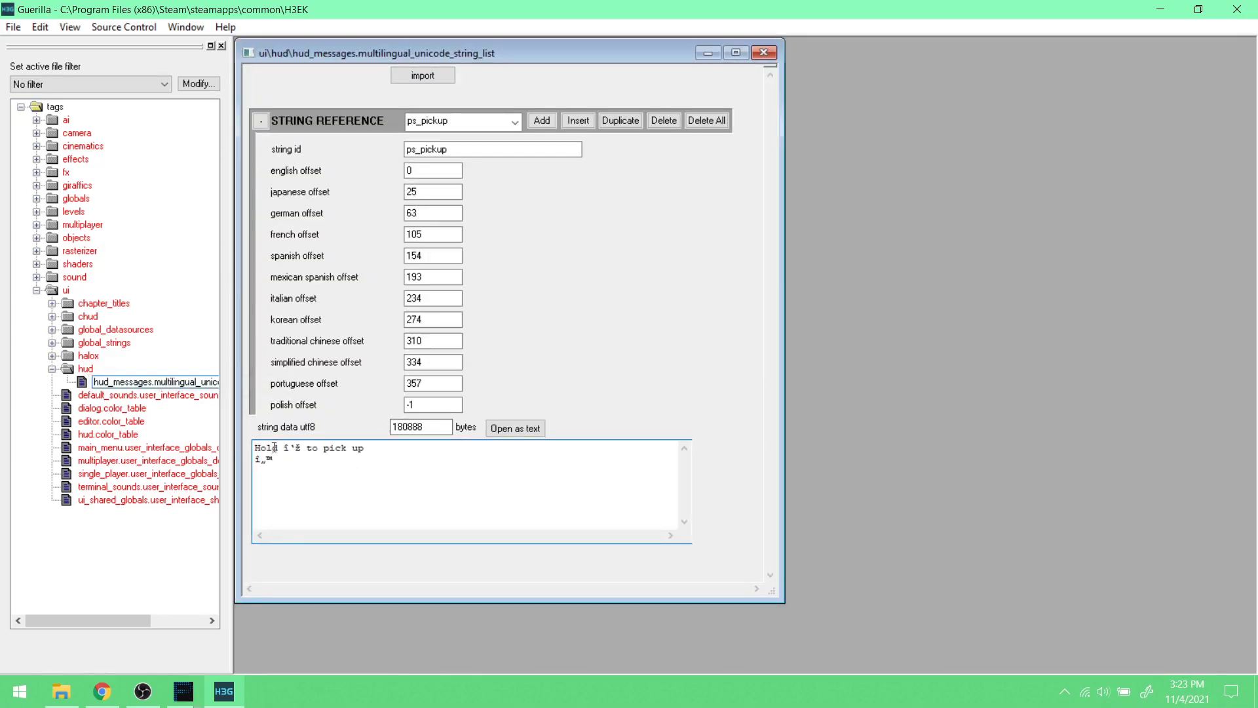
- Examine the pickup message and its weapon icon characters in the string data of the HUD messages tag
left_click_drag(259, 448, 307, 465)
left_click(307, 465)
left_click(320, 449)
double_click(257, 459)
left_click(274, 458)
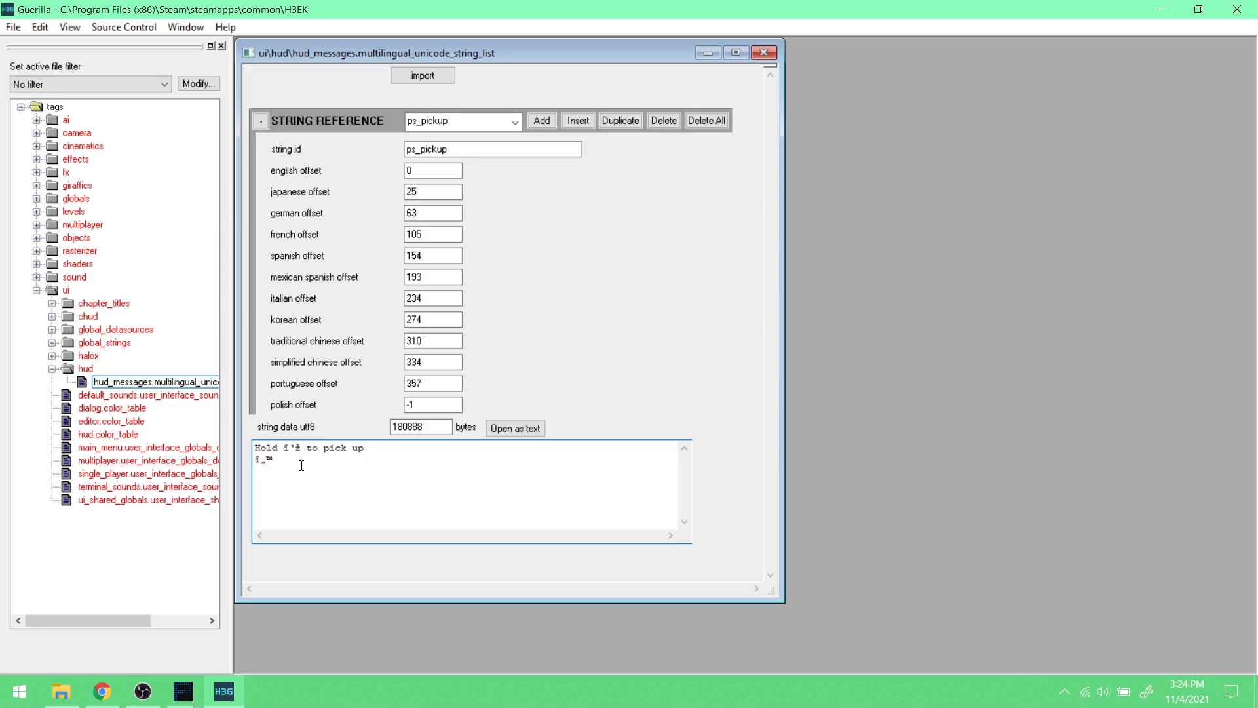
- Look through the string references of the HUD messages, select pp_swap_ai, and close the tag
left_click(516, 122)
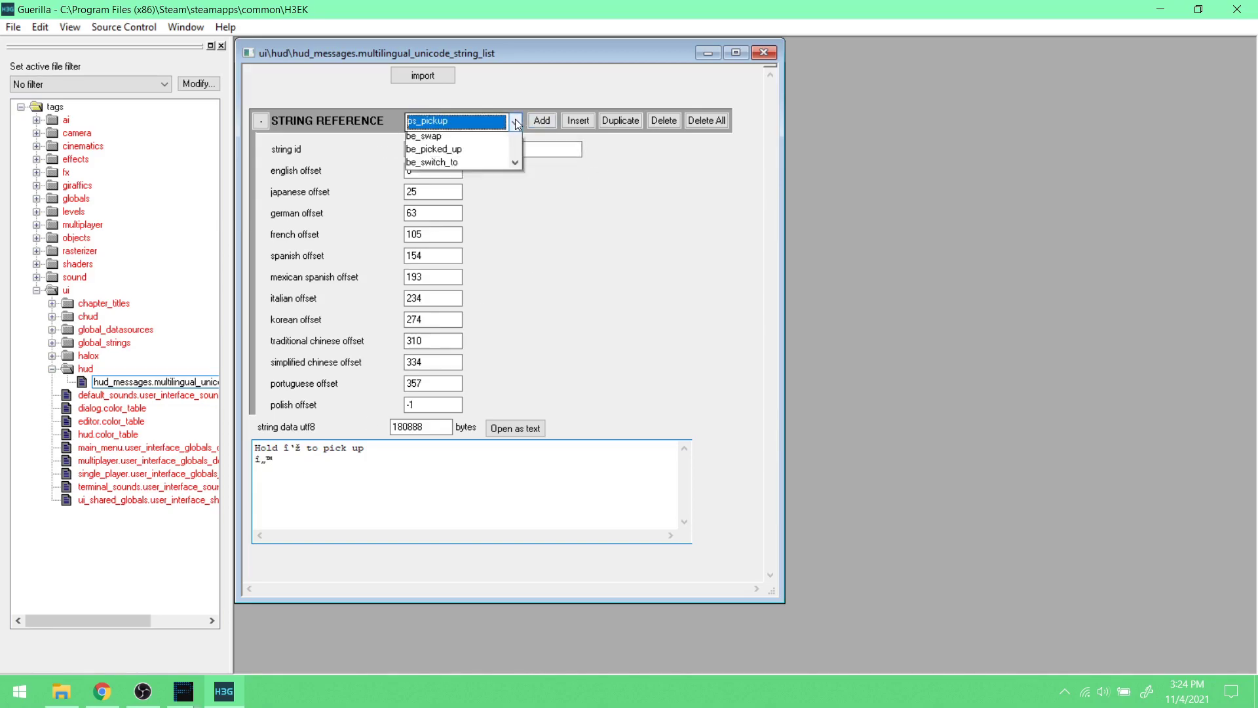
scroll(457, 294, "down", 2)
scroll(457, 295, "down", 2)
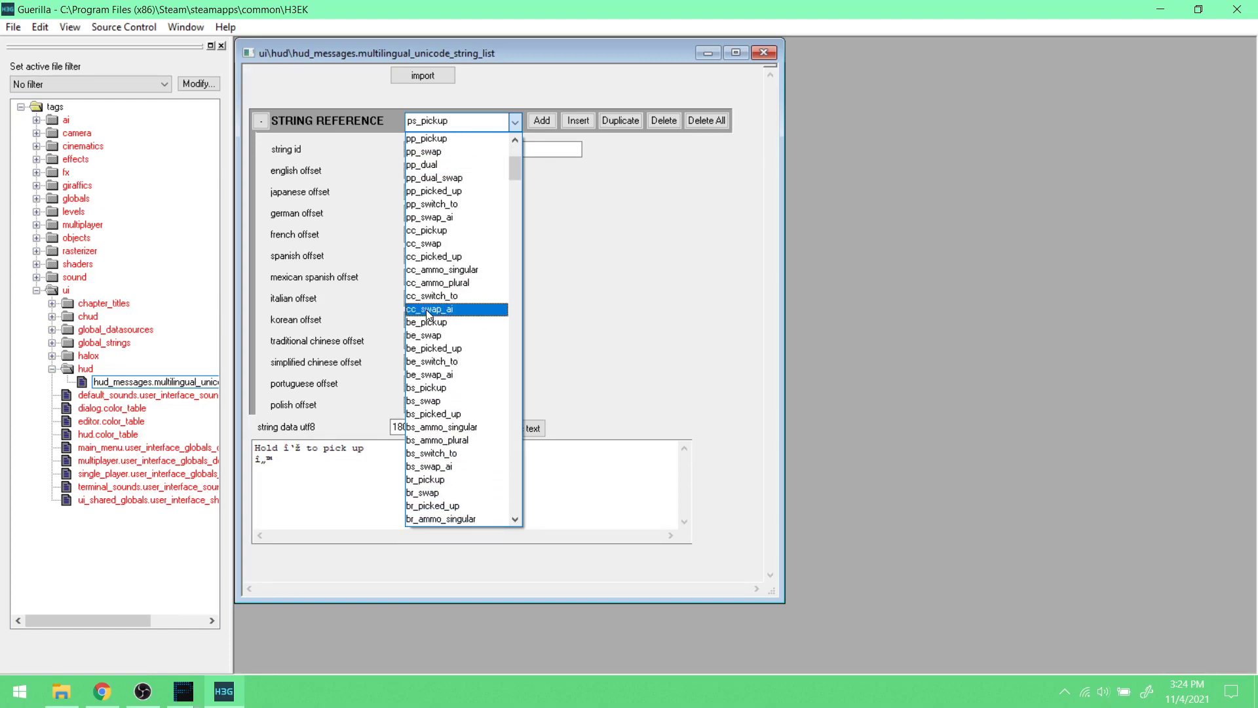
left_click(450, 219)
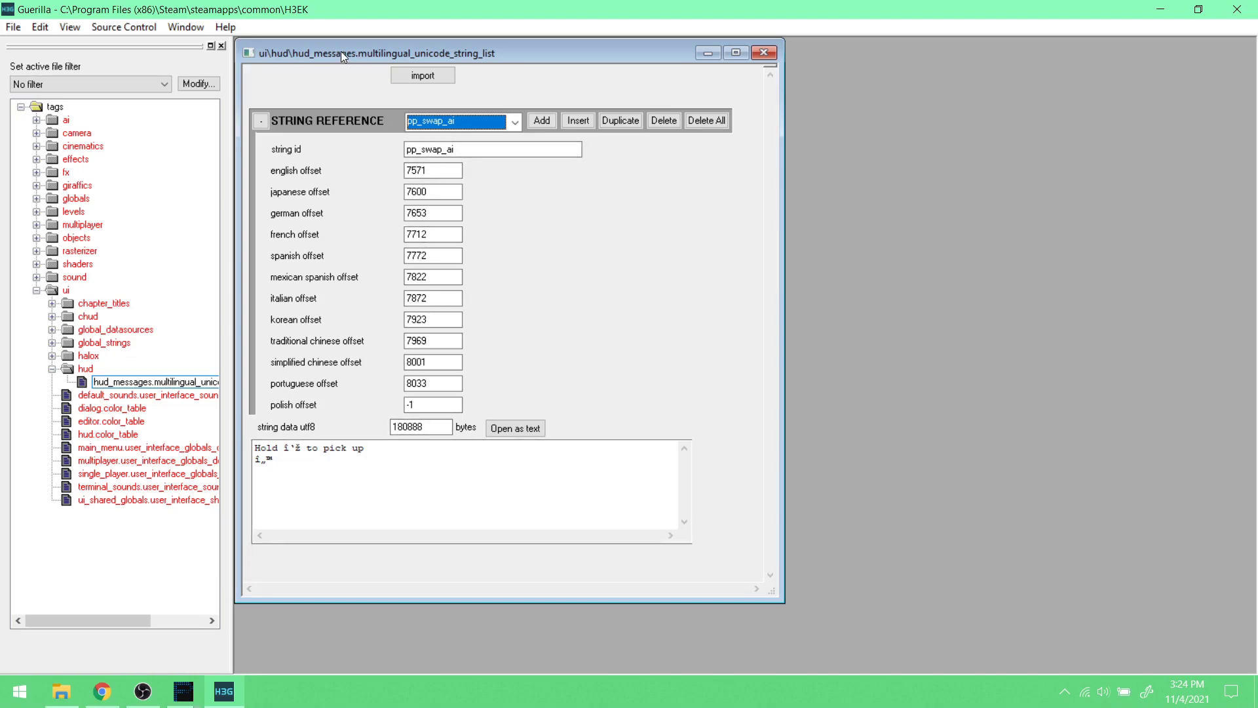
left_click_drag(387, 47, 424, 69)
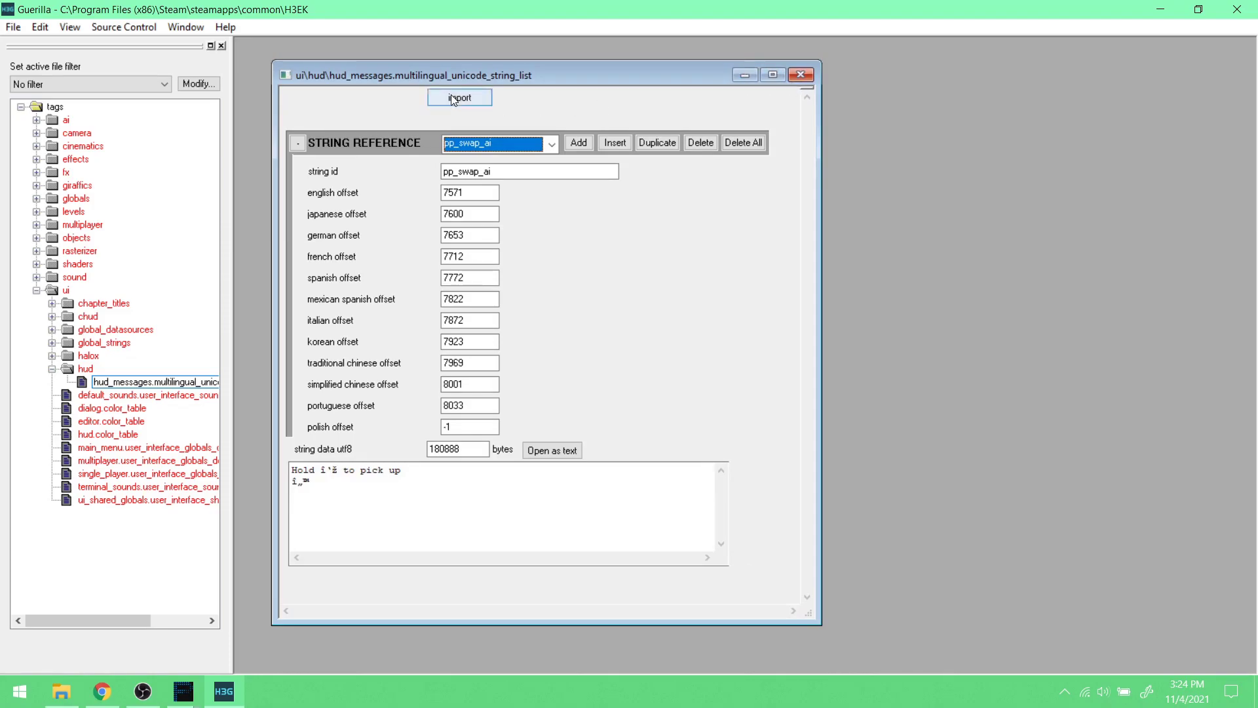
left_click(800, 74)
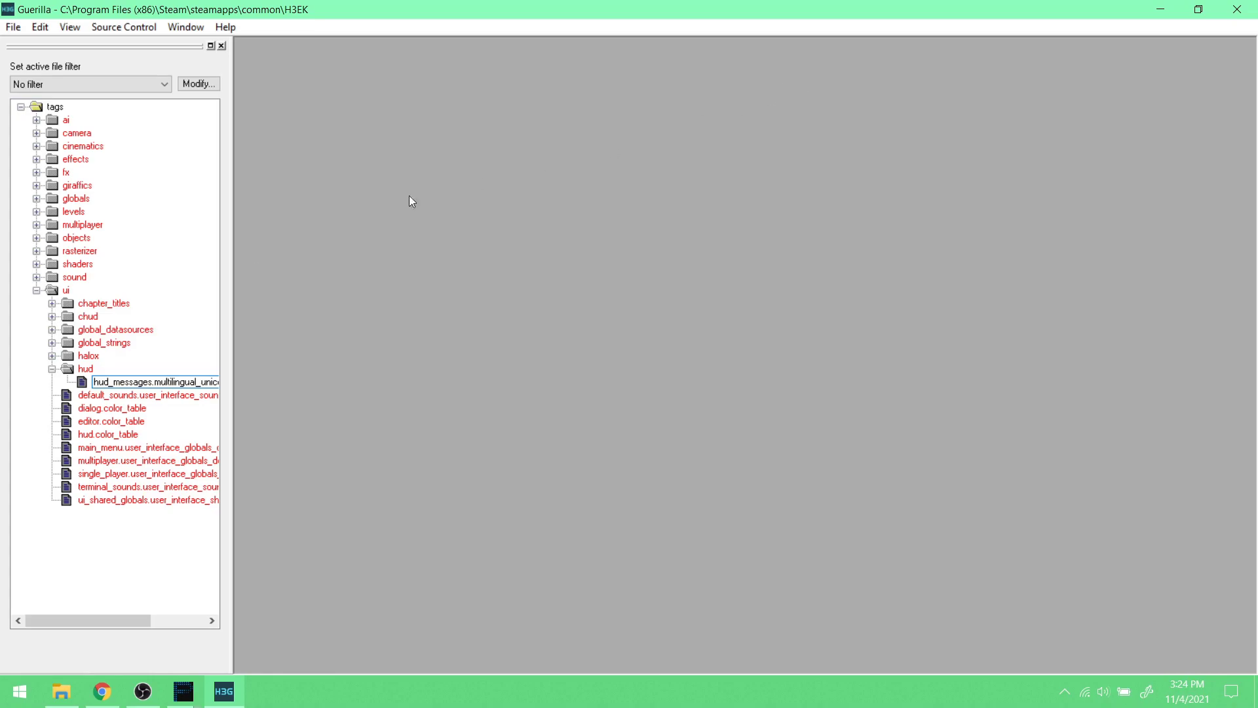
- Open battle_rifle_tac.weapon from giraffics\objects\weapons\rifle\battle_rifle_tac and locate the picked up msg entry in its NEW hud messages section
left_click(52, 369)
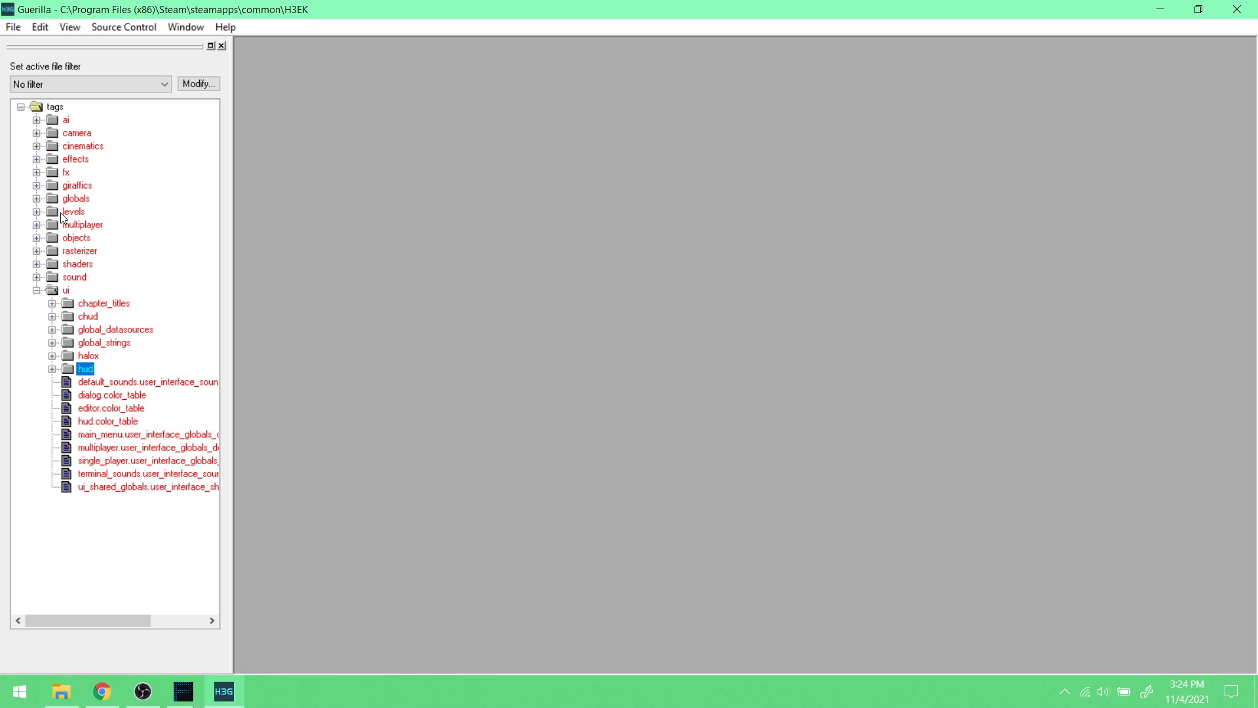
left_click(37, 291)
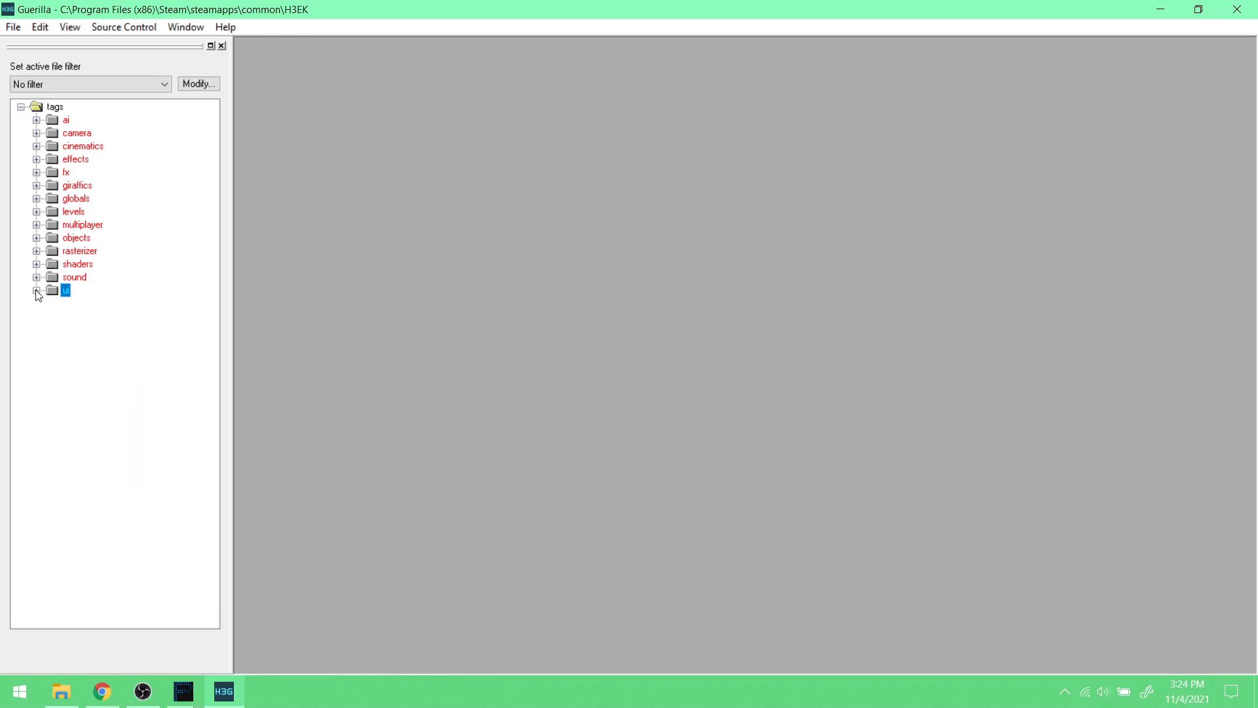
left_click(36, 185)
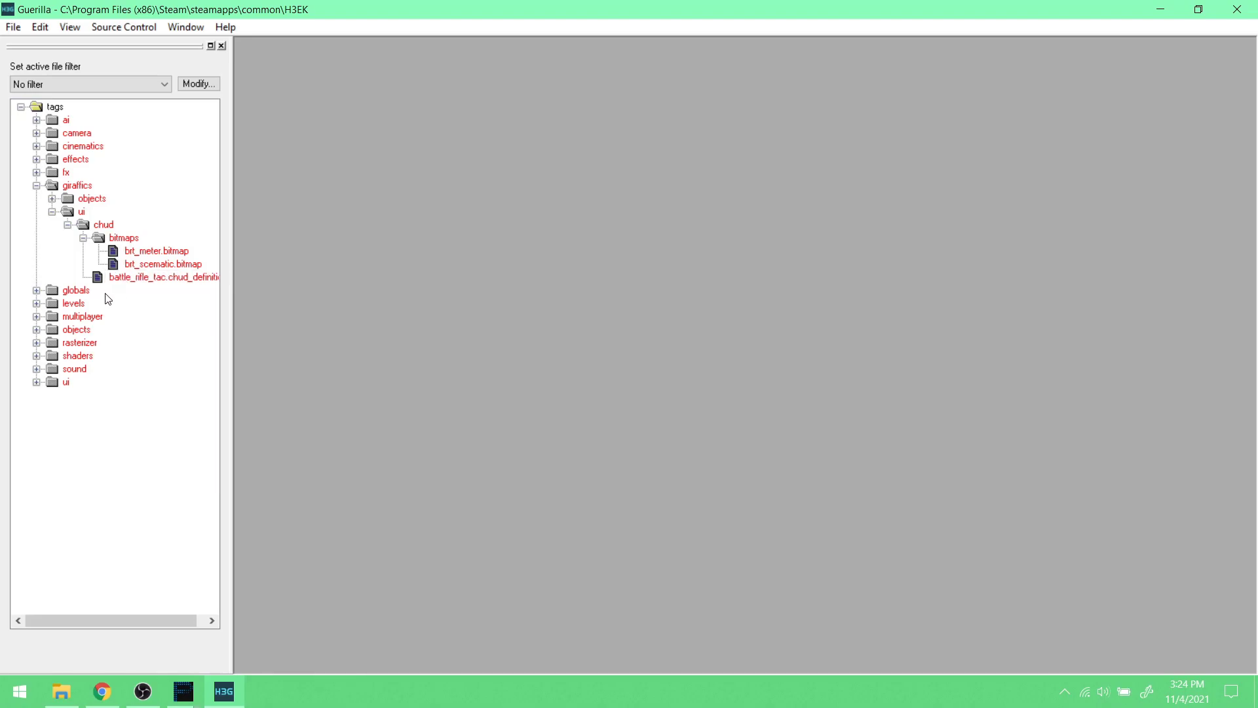
left_click(83, 238)
left_click(68, 224)
left_click(52, 212)
left_click(51, 198)
left_click(67, 211)
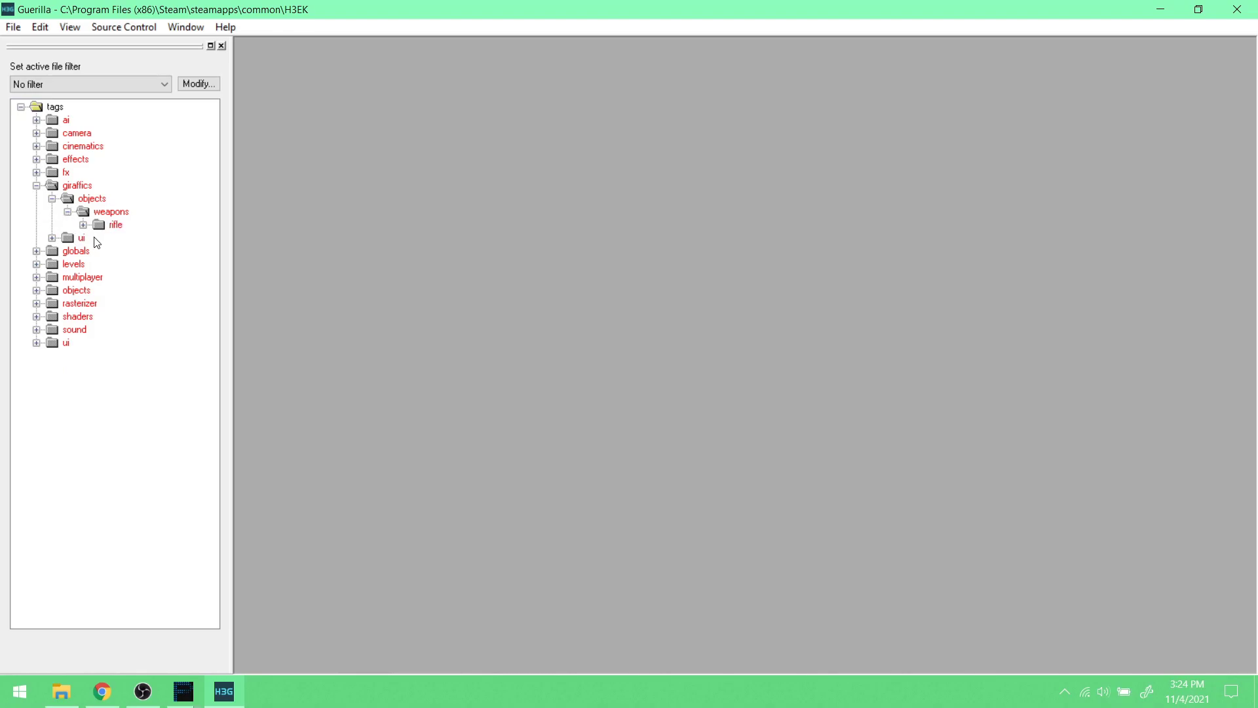
left_click(84, 225)
left_click(99, 238)
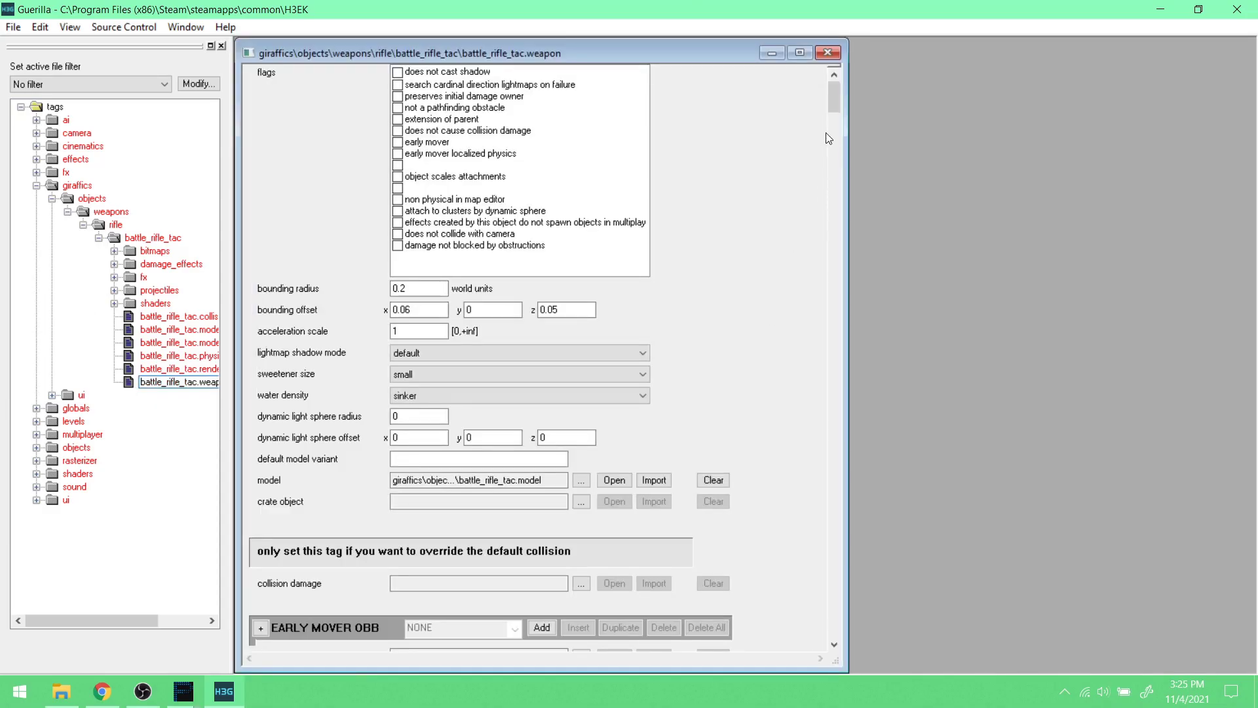
left_click_drag(831, 99, 823, 261)
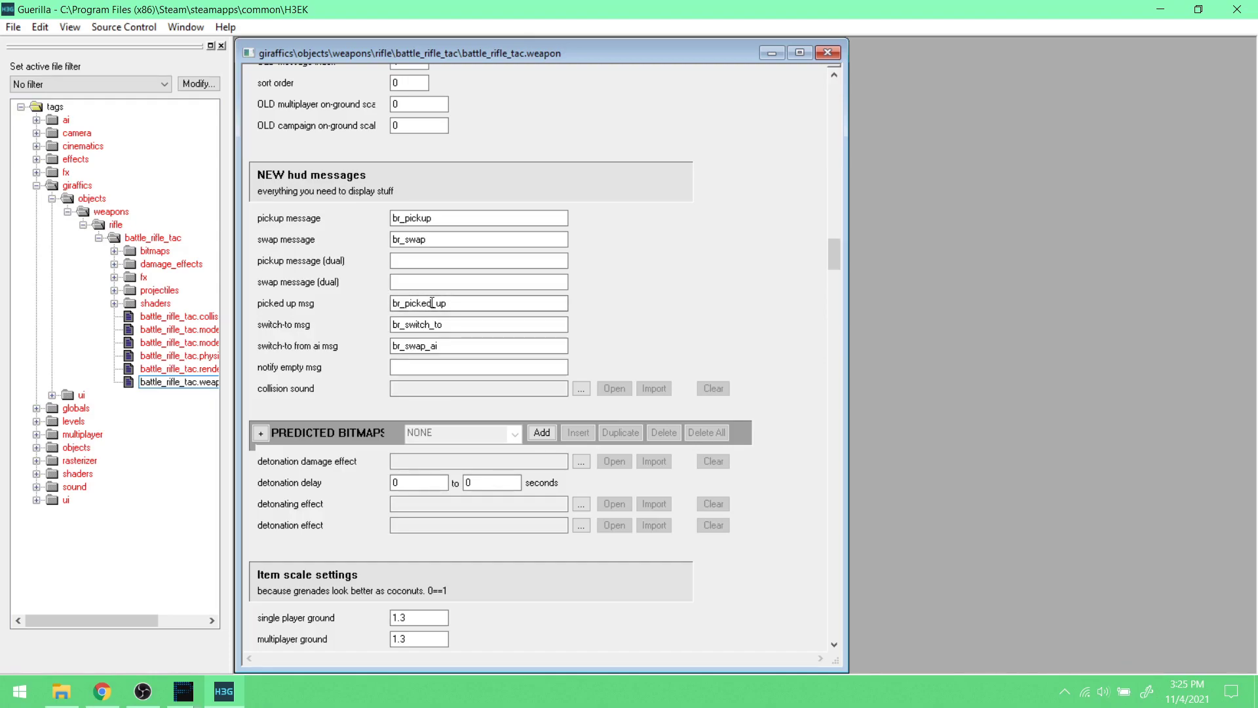
mouse_move(410, 302)
left_mouse_down()
mouse_move(450, 305)
mouse_move(396, 308)
left_mouse_up()
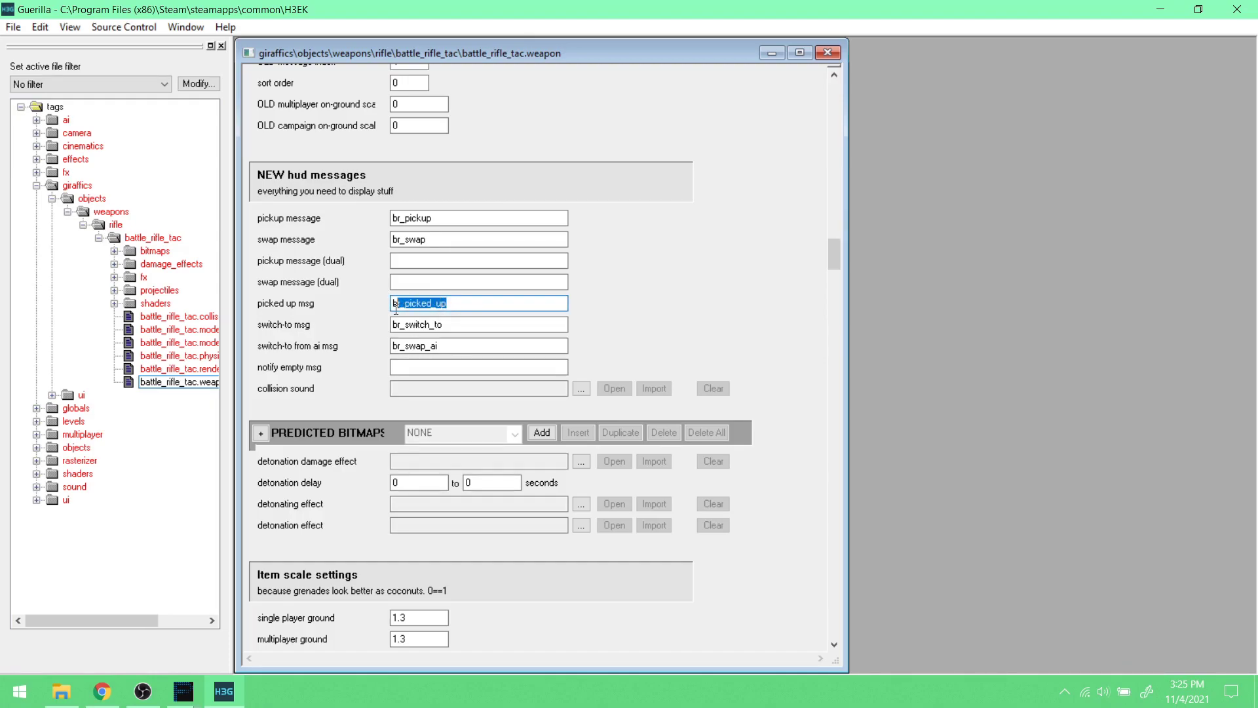
- Open hud_messages.multilingual_unicode_string_list from the ui\hud tag folder and place it beside the weapon tag
left_click(36, 500)
left_click(52, 486)
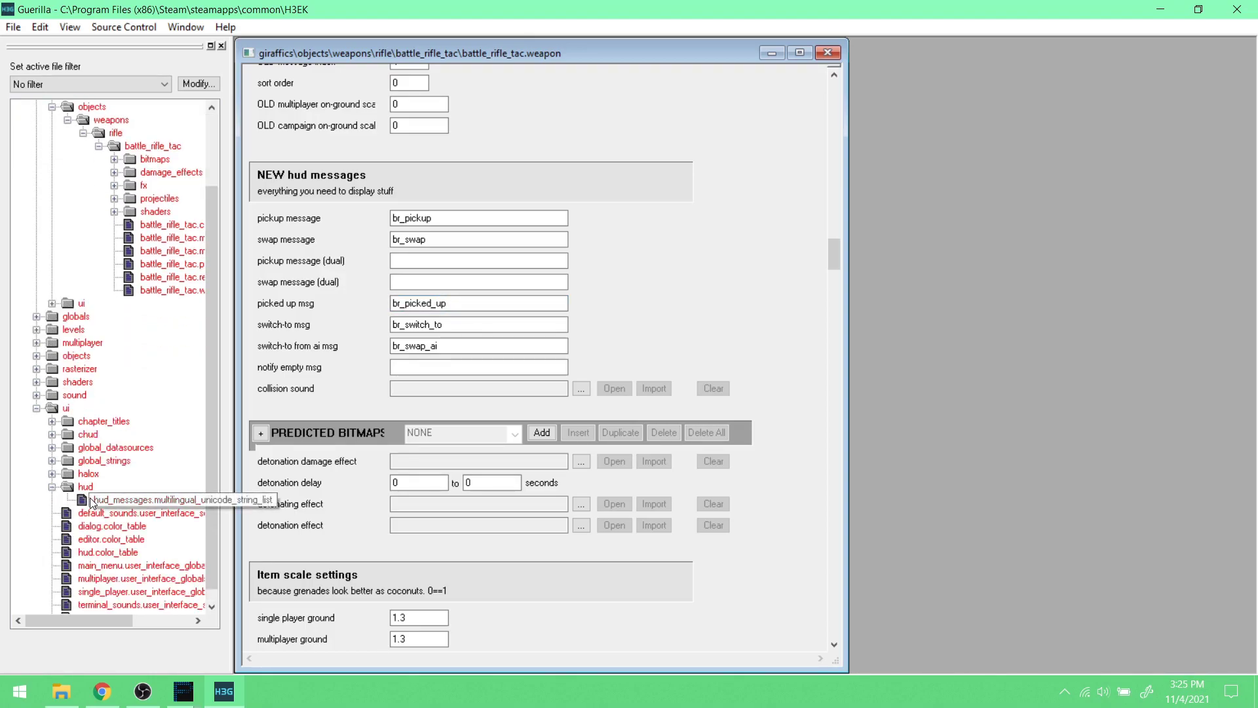
right_click(92, 501)
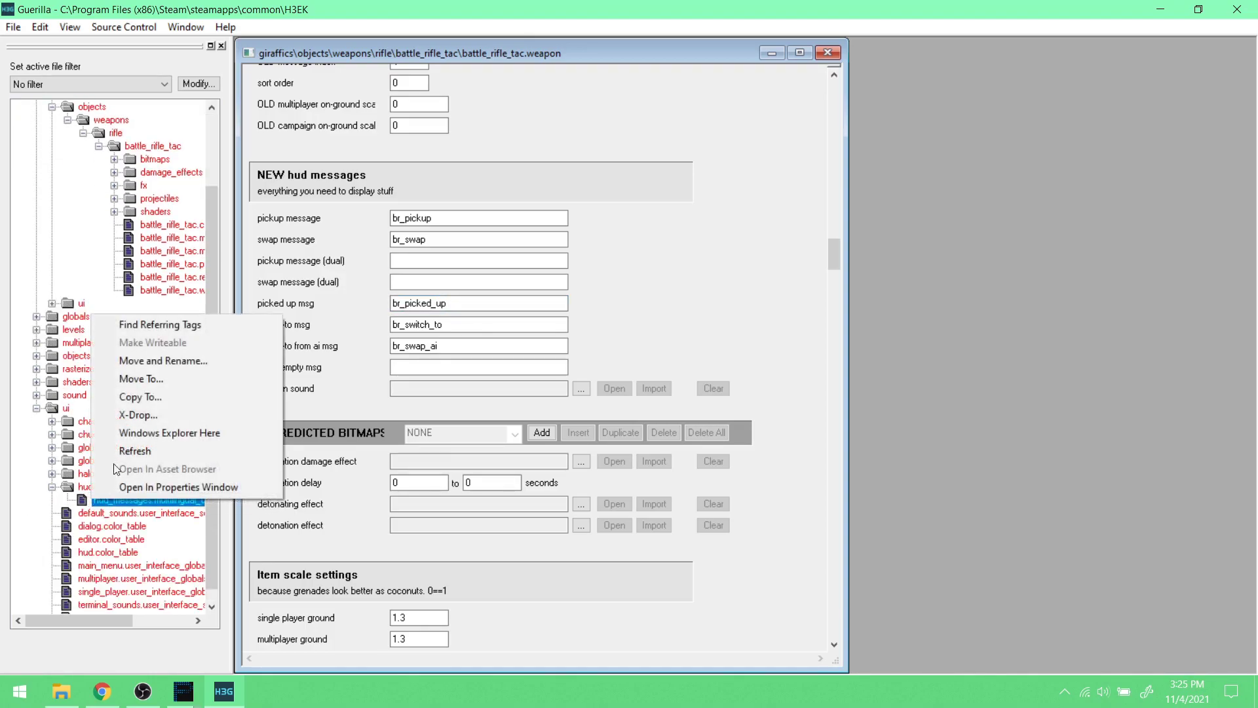
left_click(171, 488)
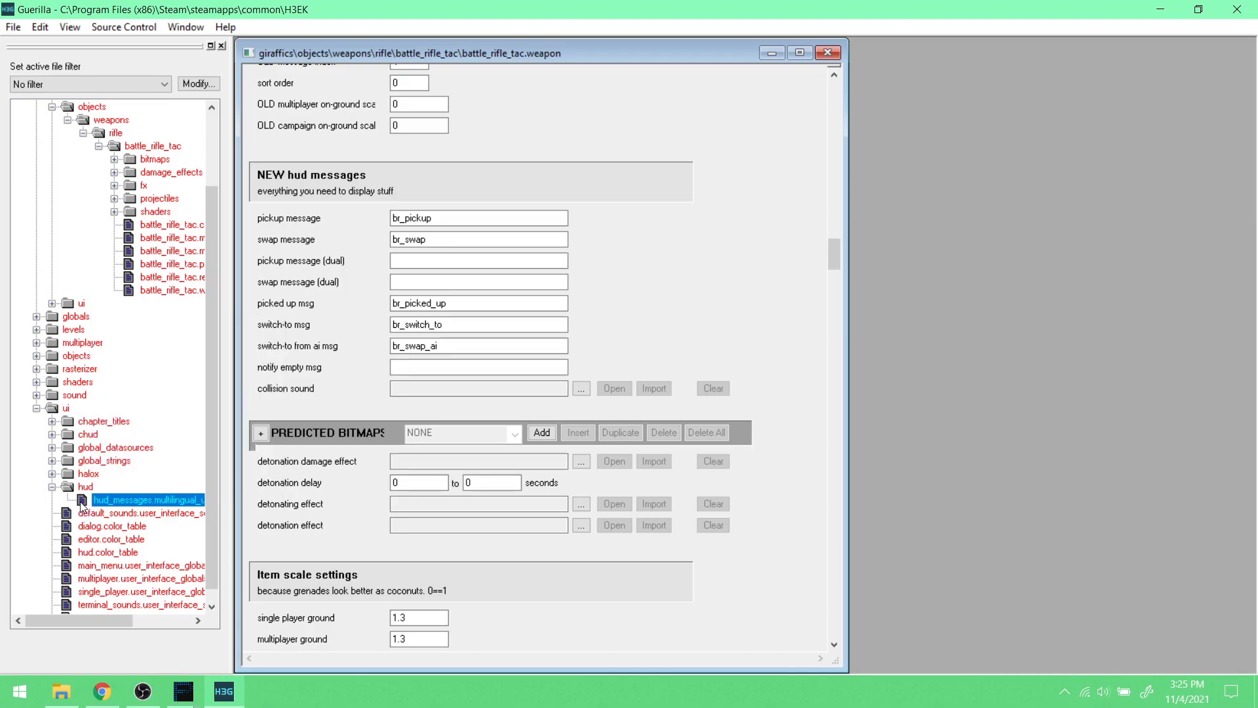
left_click_drag(494, 126, 823, 68)
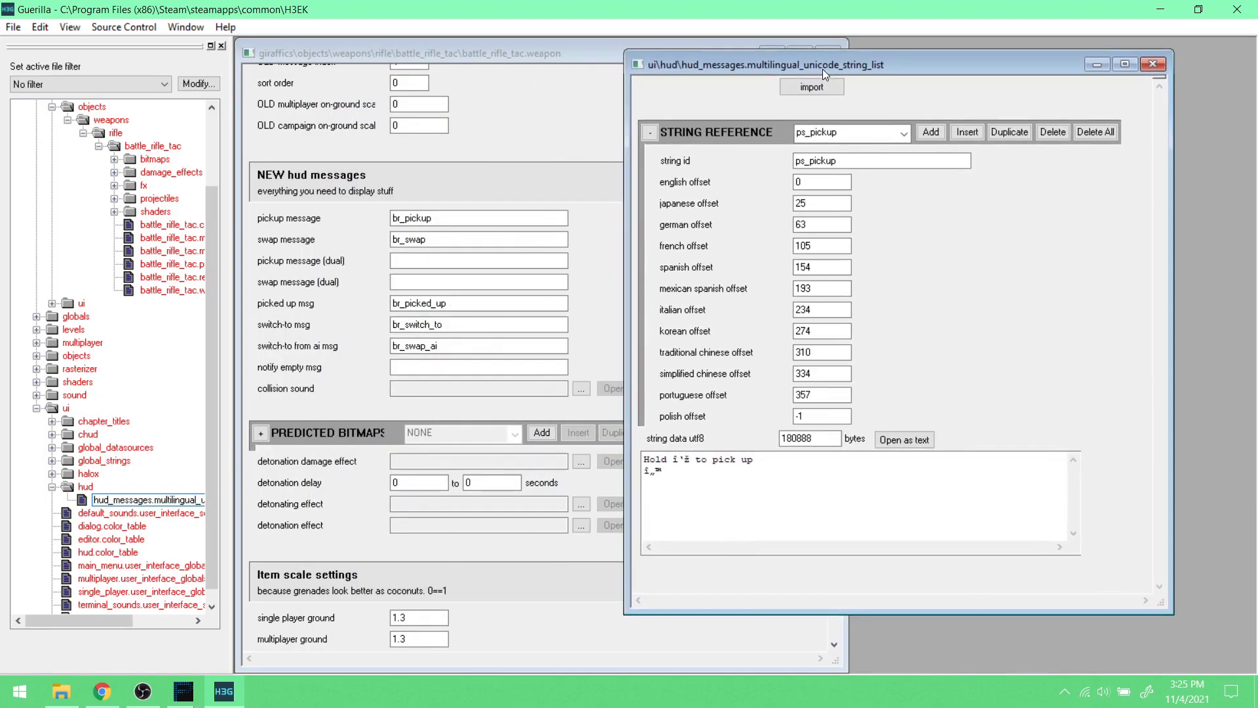
- Compare the battle rifle's pickup, swap and picked up message names with the string reference and string data of the HUD messages tag
left_click(408, 239)
double_click(409, 239)
left_click(422, 303)
left_click(921, 54)
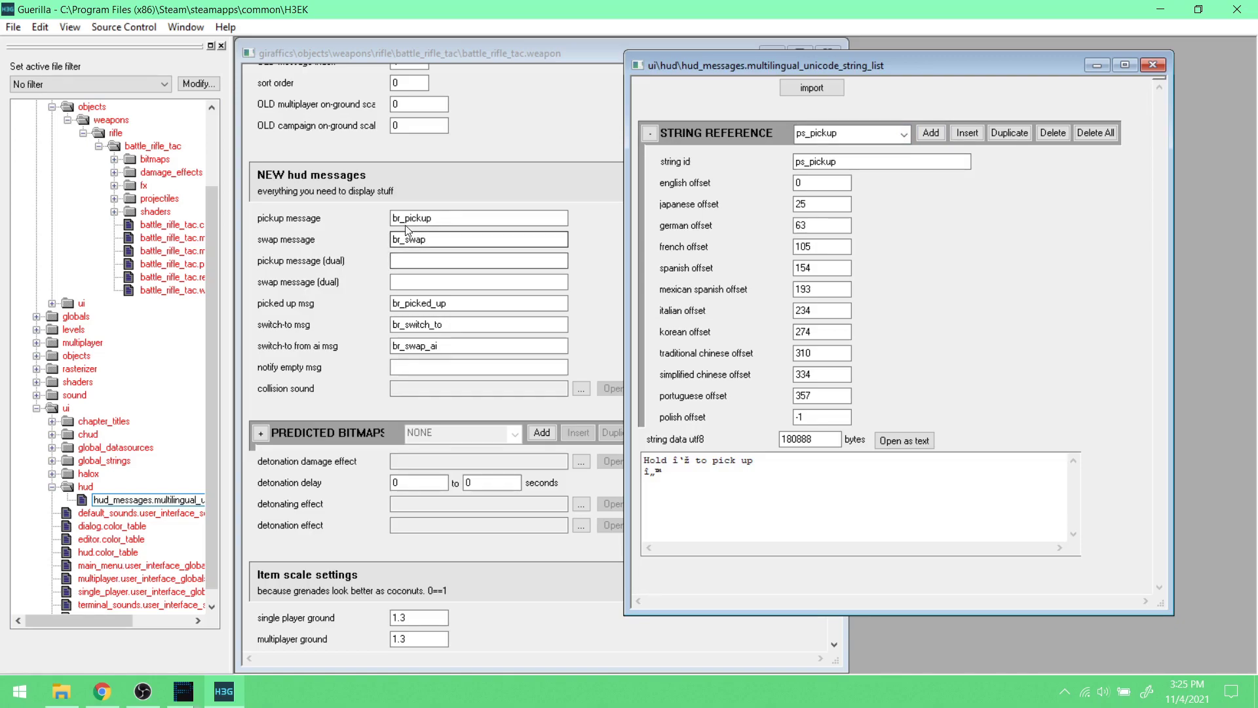
left_click_drag(794, 69, 824, 105)
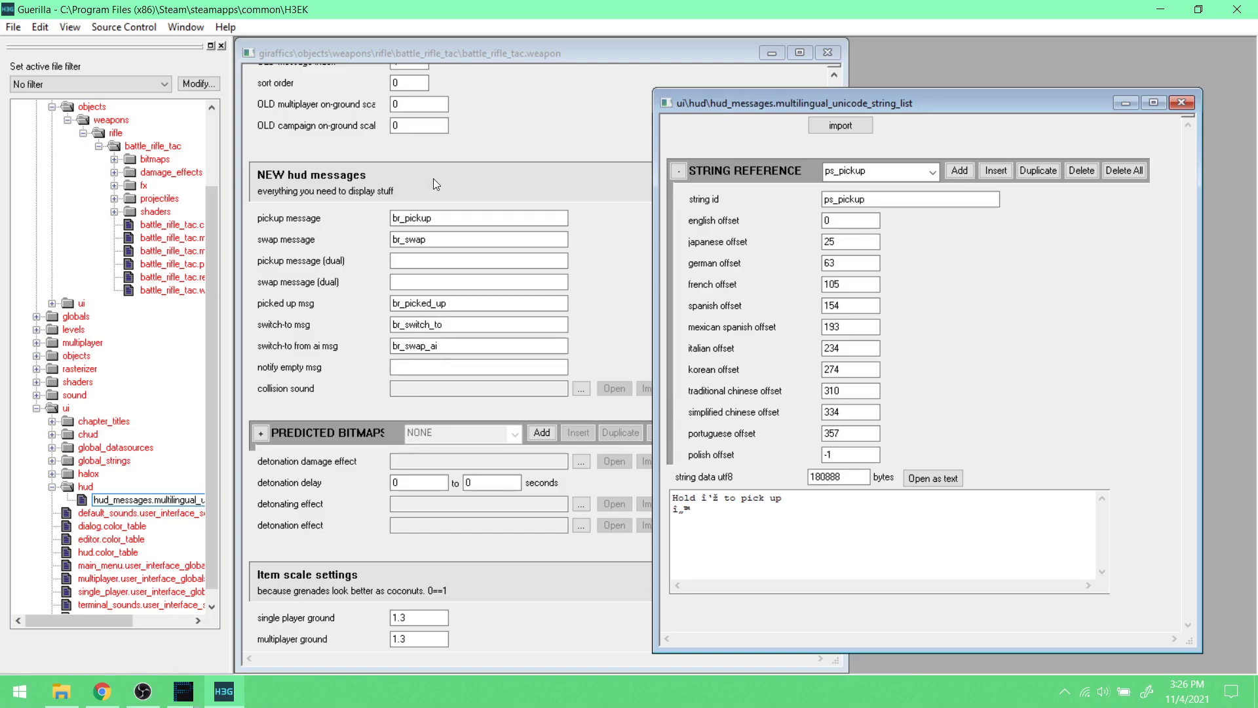
mouse_move(763, 105)
left_mouse_down()
mouse_move(749, 135)
mouse_move(749, 106)
left_mouse_up()
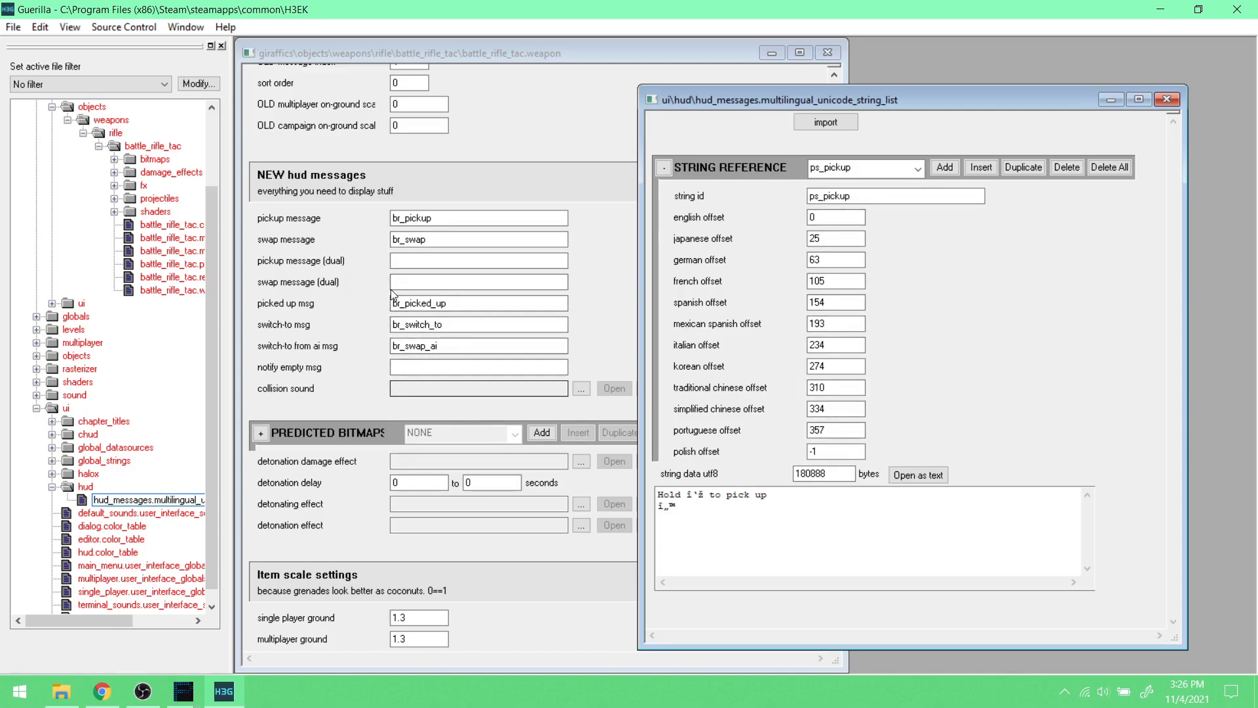
left_click(351, 317)
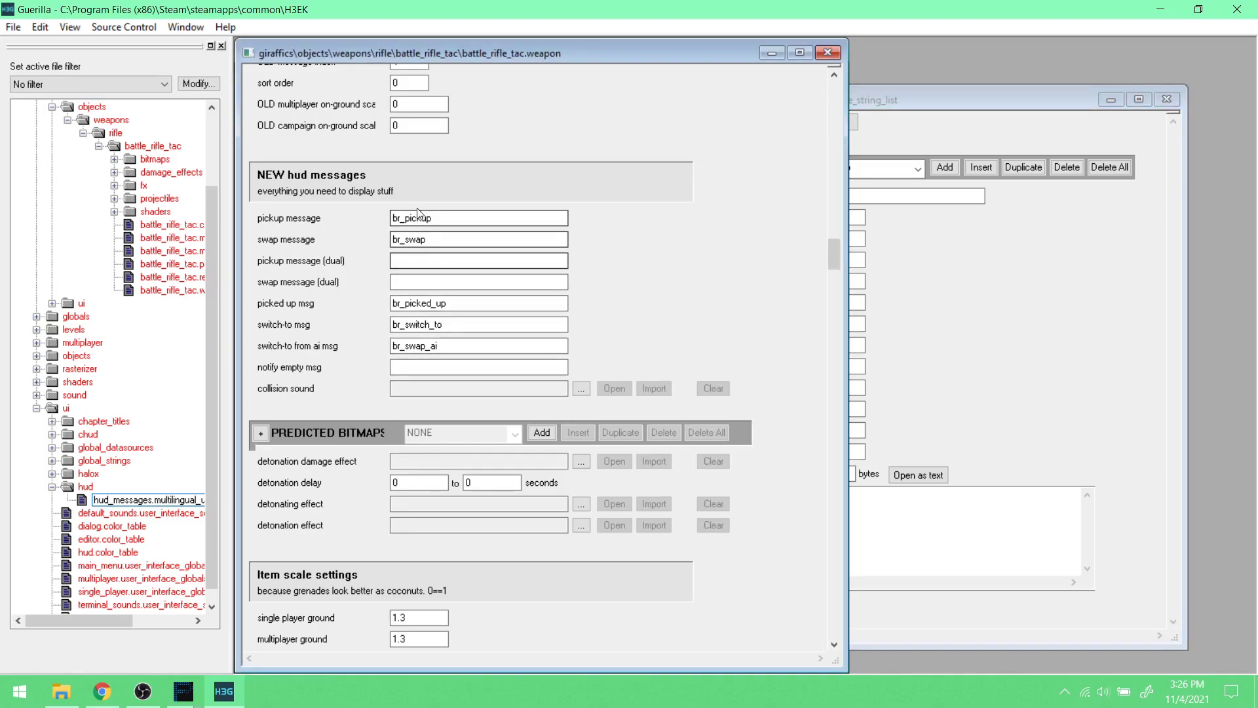
mouse_move(979, 108)
left_mouse_down()
mouse_move(1004, 108)
mouse_move(955, 112)
left_mouse_up()
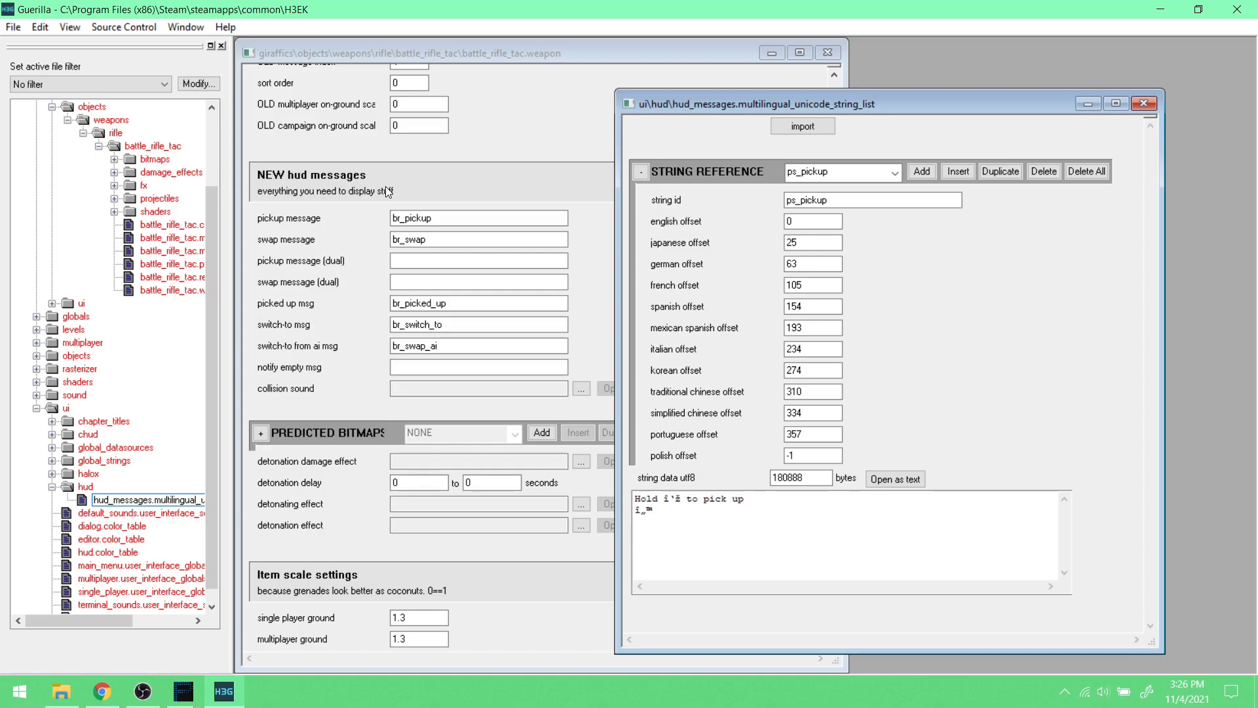
mouse_move(890, 109)
left_mouse_down()
mouse_move(918, 132)
mouse_move(897, 89)
left_mouse_up()
left_click(740, 507)
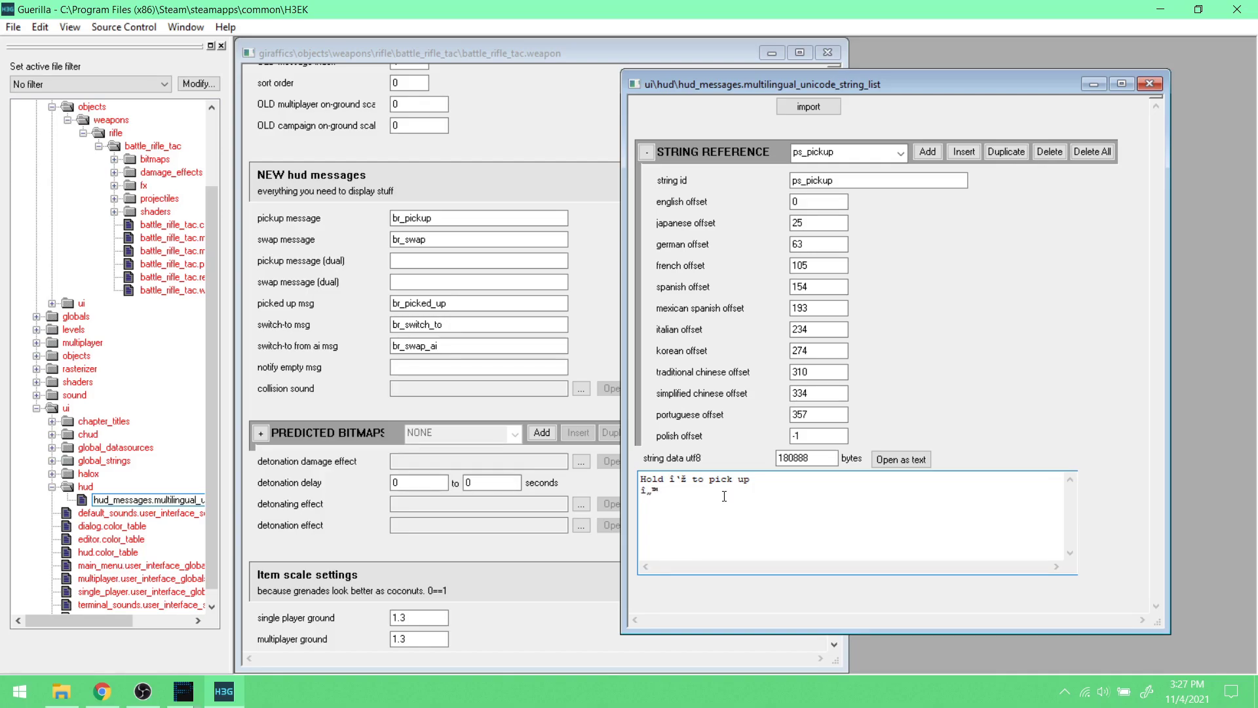
left_click(20, 692)
left_click(144, 362)
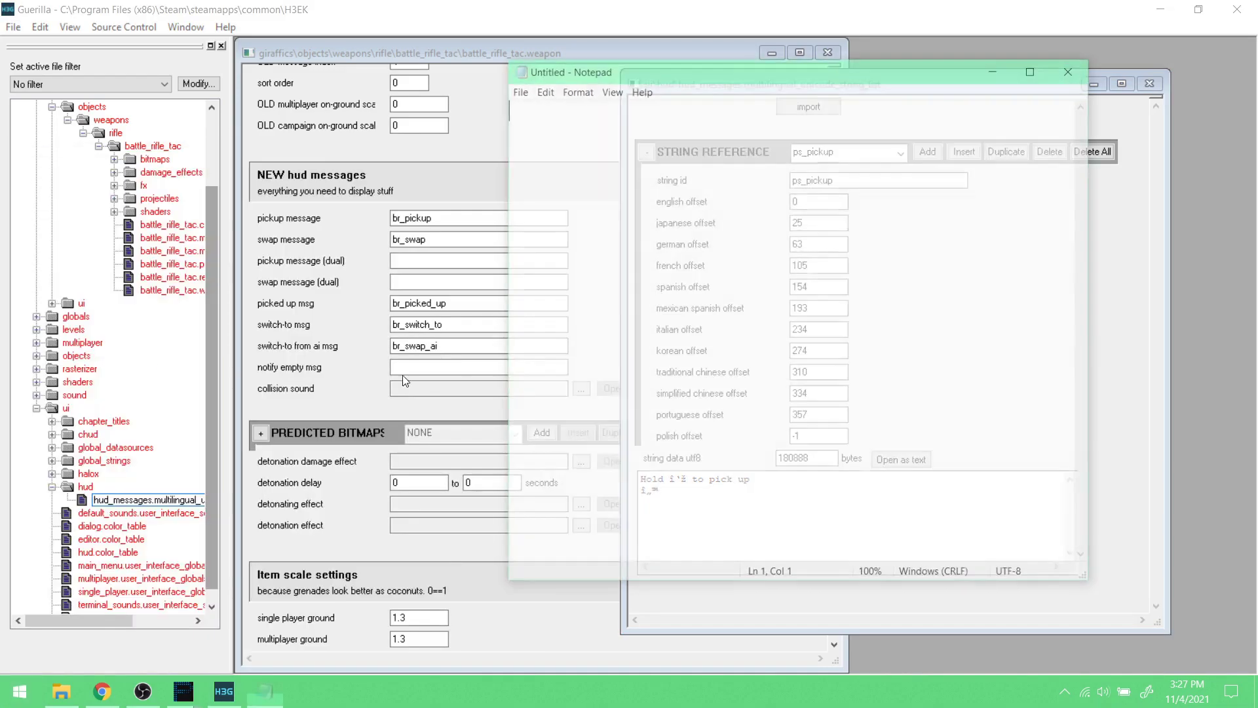
left_click_drag(661, 64, 536, 128)
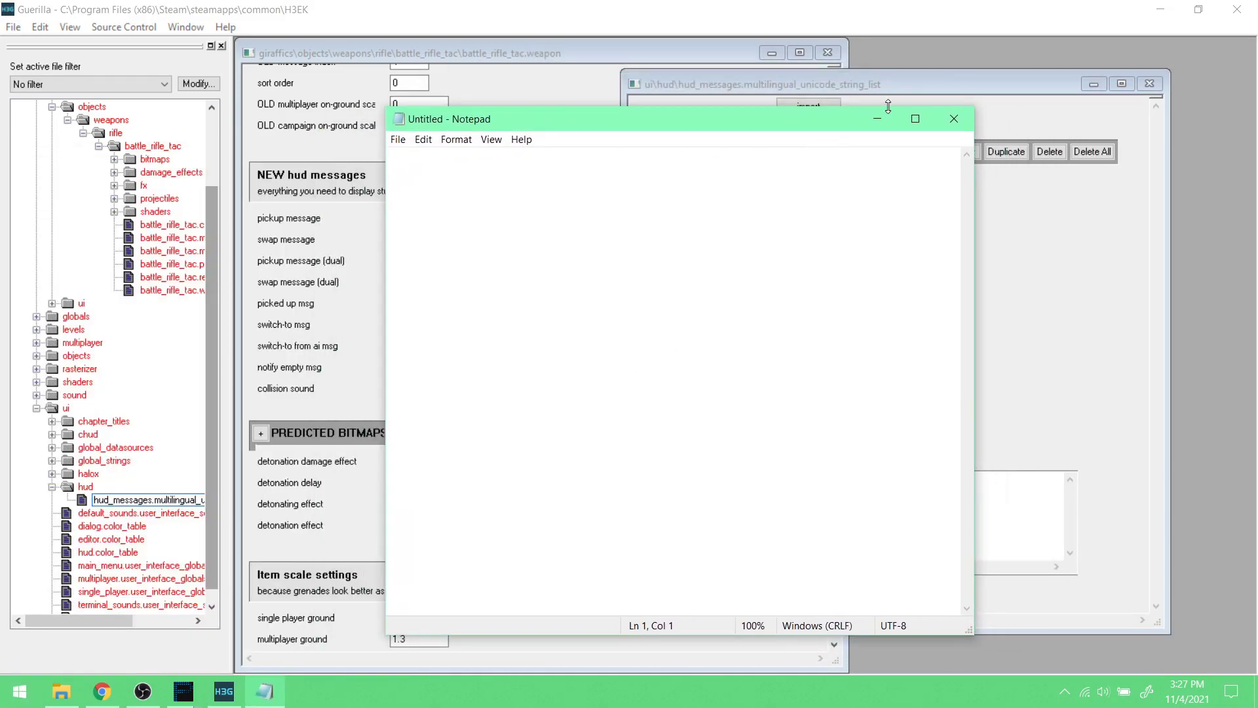
left_click(954, 118)
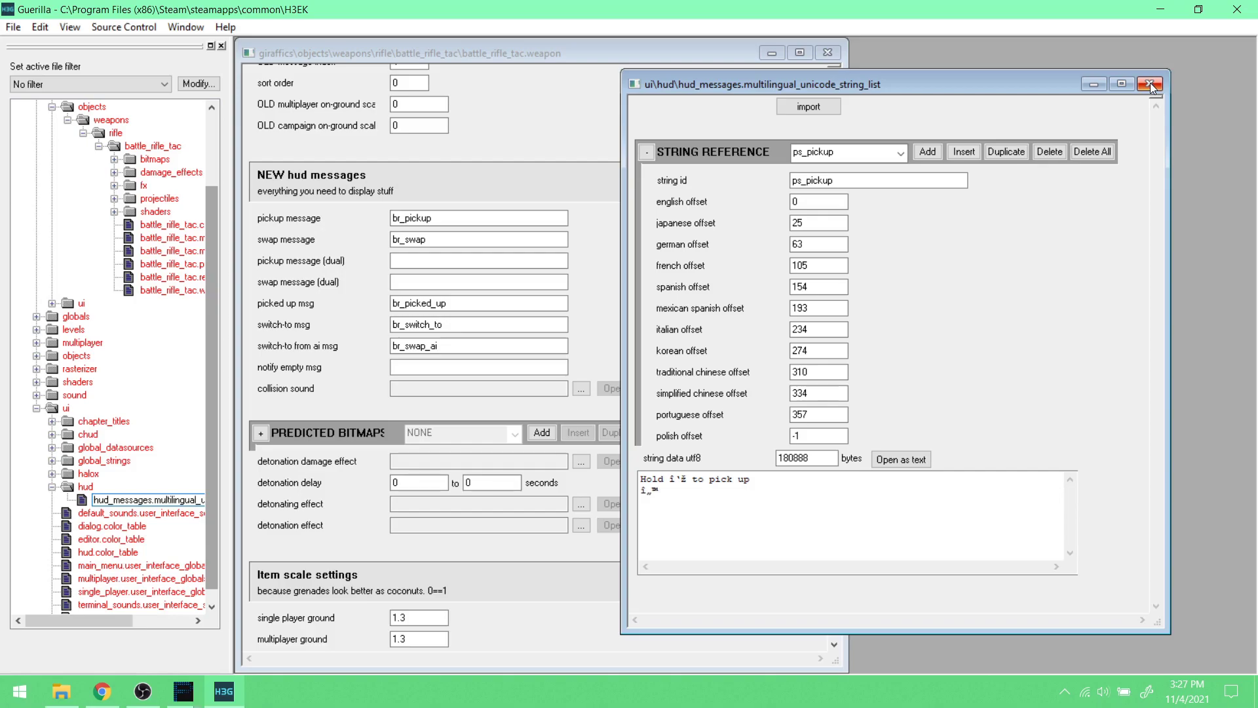
- Close Guerilla, move the H3EK folder window aside, and switch to the H3EKStringDump GitHub page in Chrome
left_click(1232, 11)
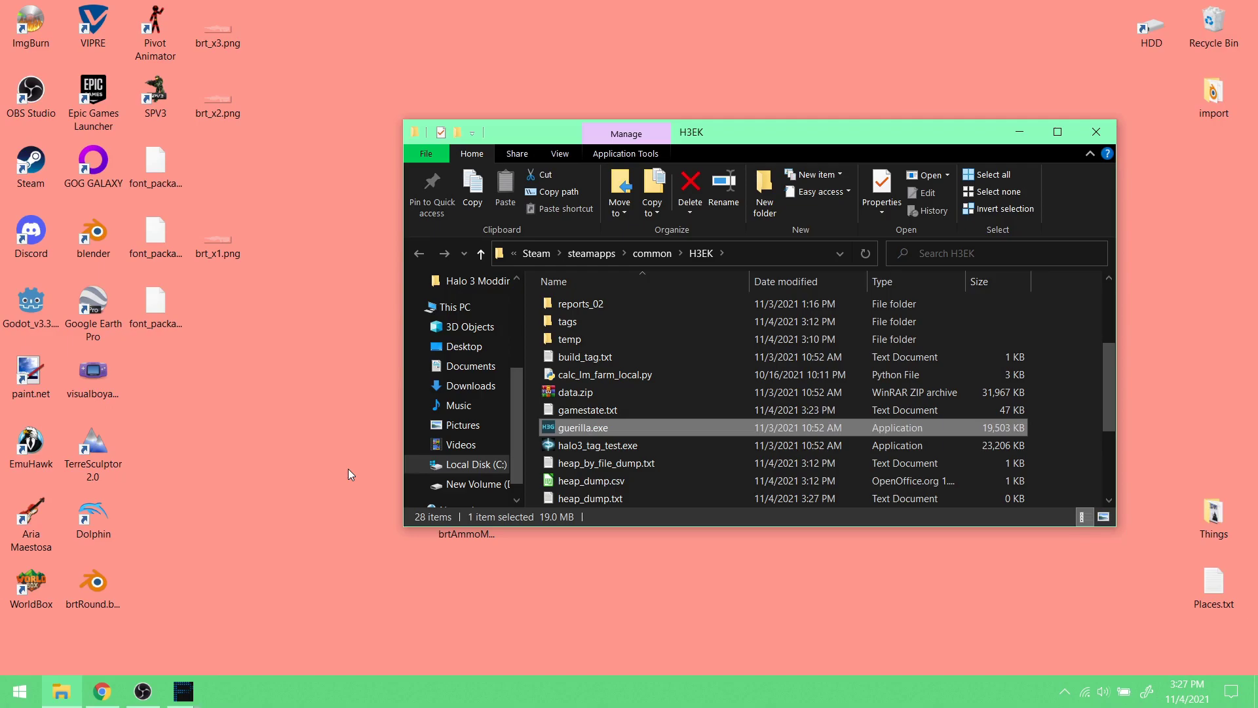
left_click_drag(524, 143, 329, 204)
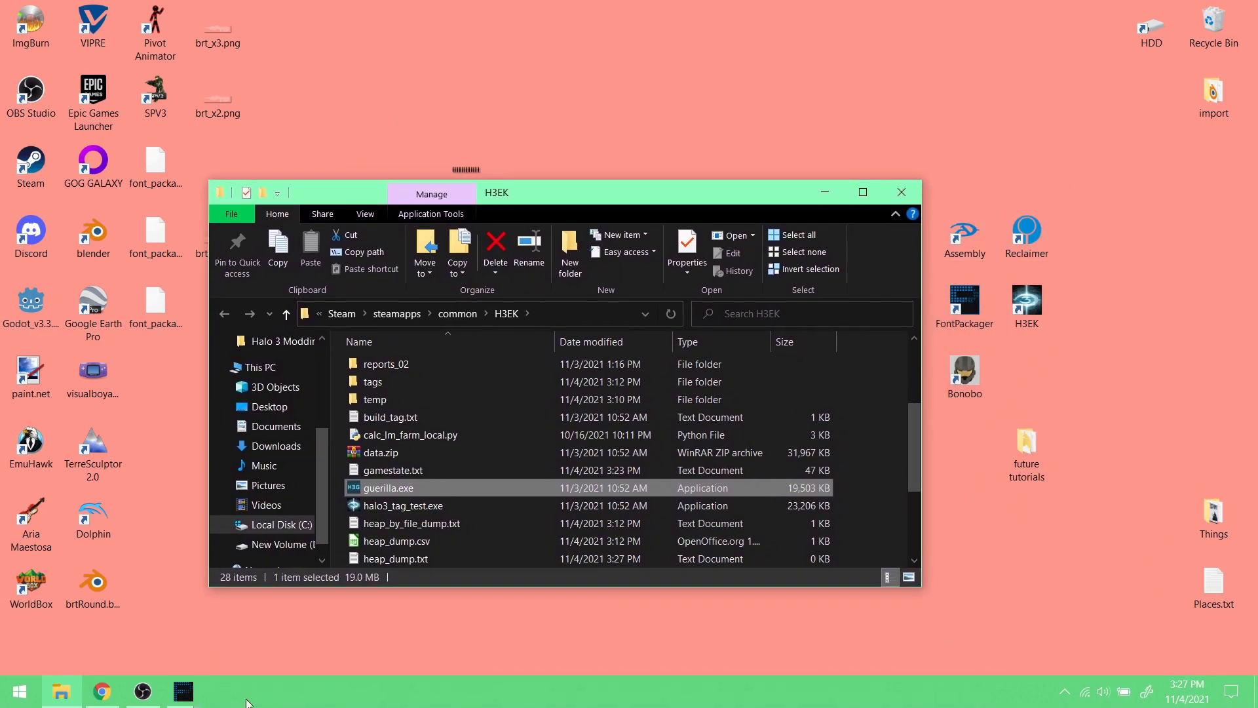
left_click(101, 692)
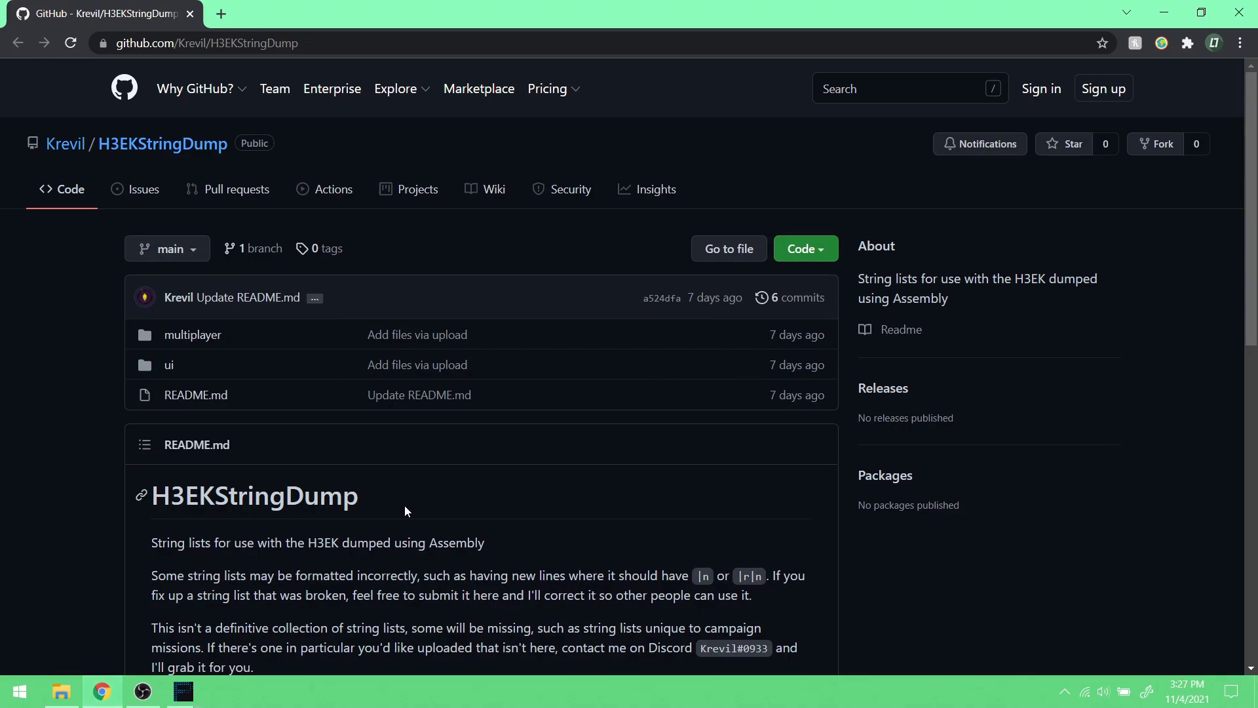
- Read the repository's additional notes and open hud_messages.txt from its ui/hud folder
scroll(404, 507, "down", 3)
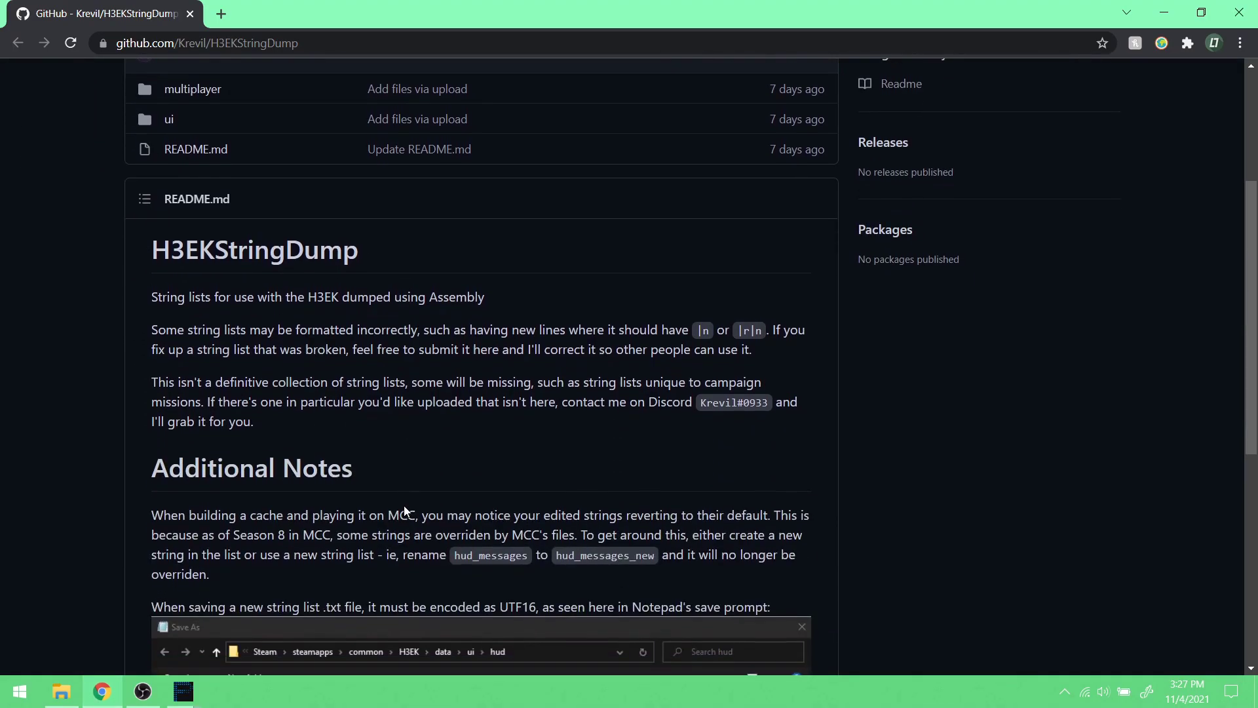
scroll(404, 510, "up", 3)
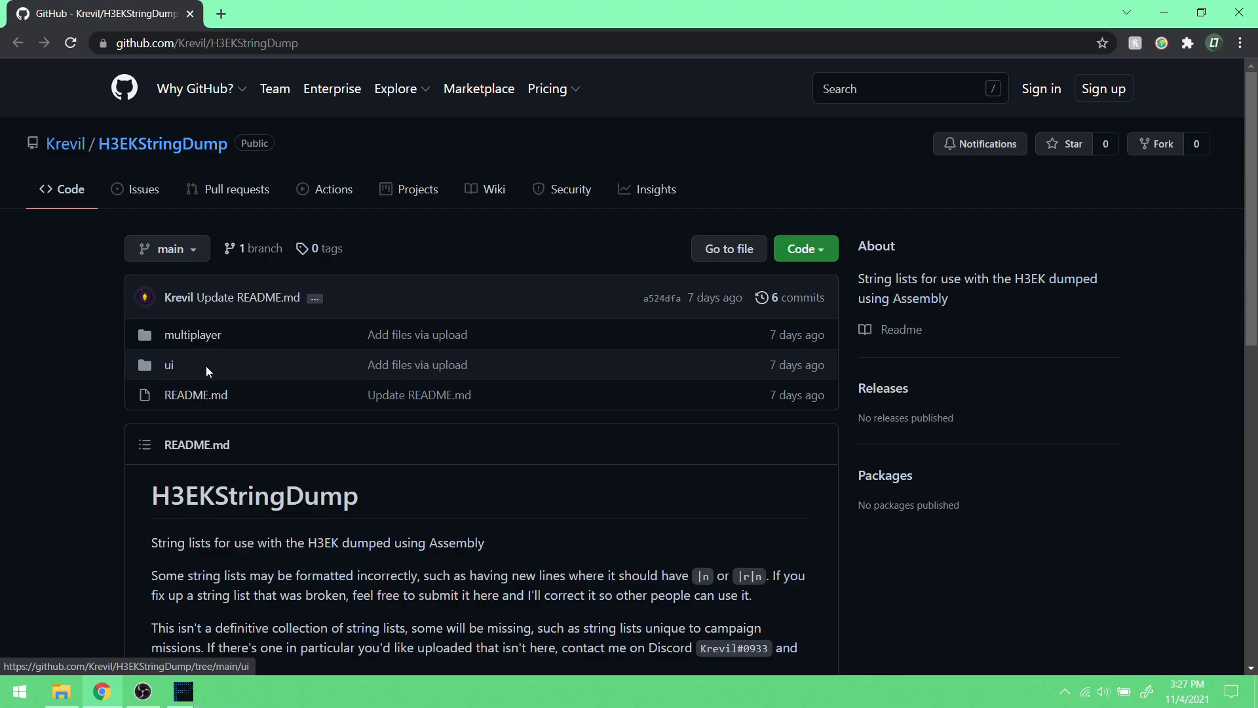
left_click(169, 367)
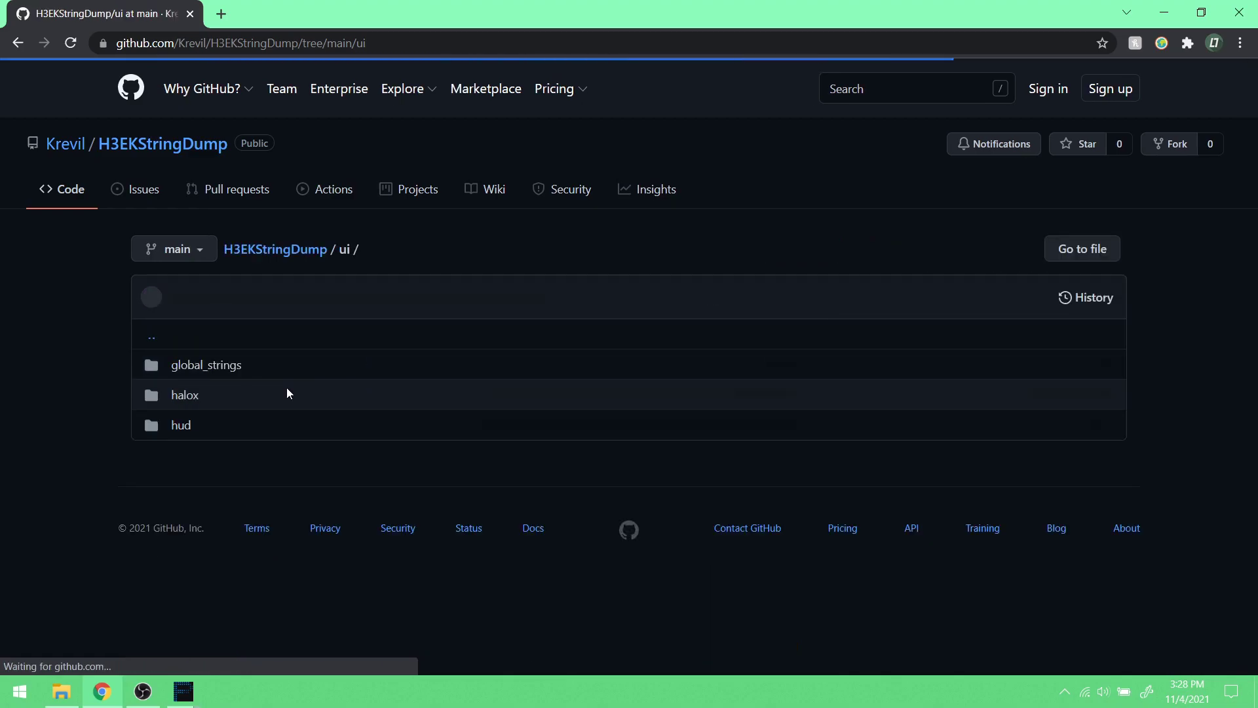
left_click(181, 431)
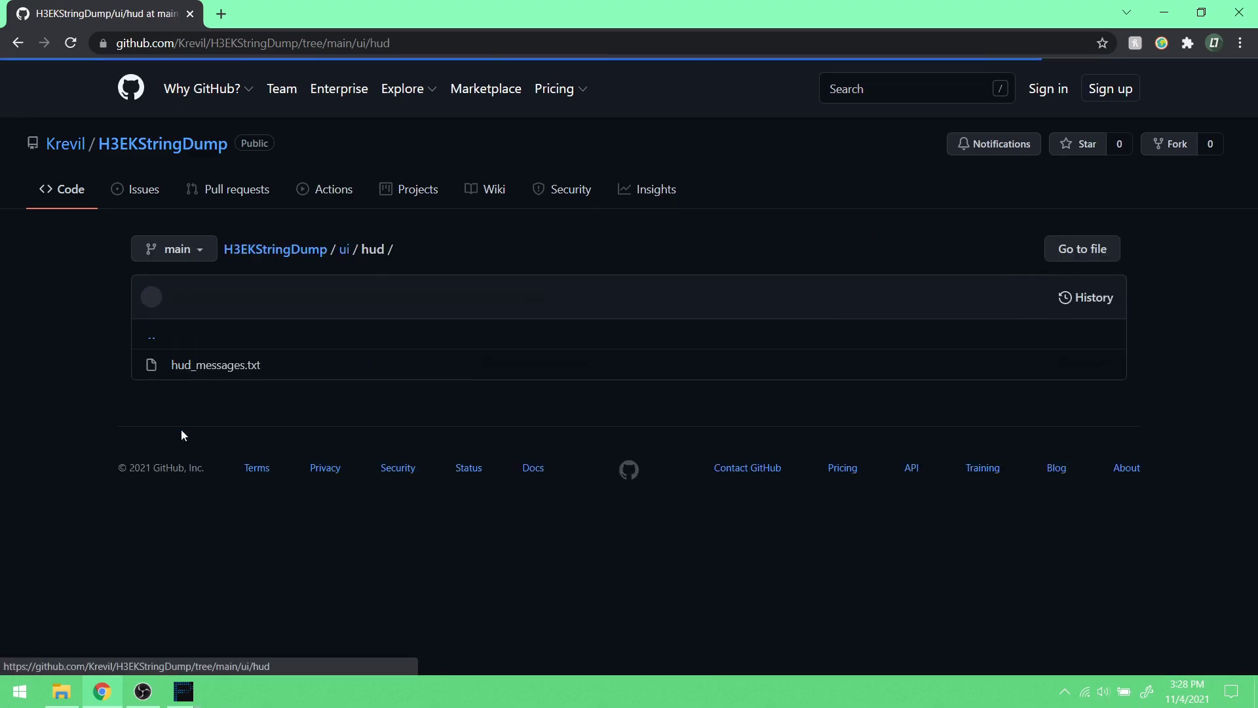
left_click(233, 373)
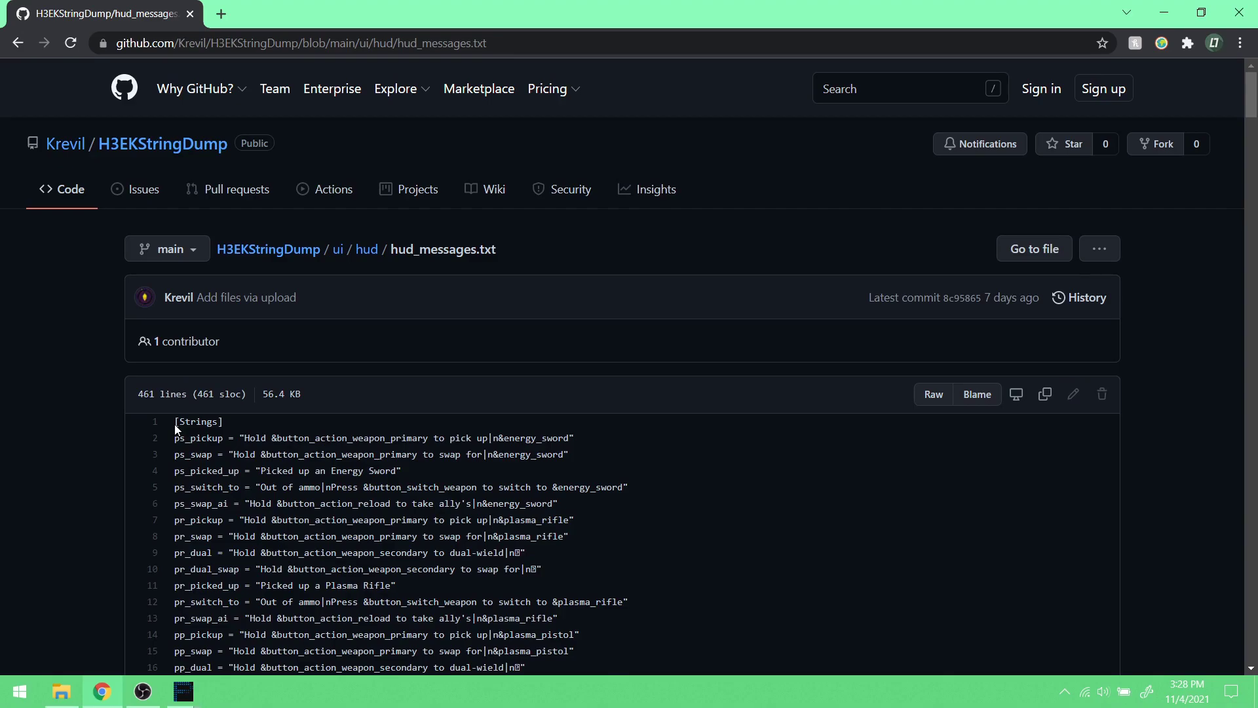
- Copy the entire contents of hud_messages.txt, from the [Strings] header through the rotation_axes_local line
left_click_drag(176, 421, 643, 544)
scroll(503, 488, "down", 20)
scroll(502, 484, "down", 20)
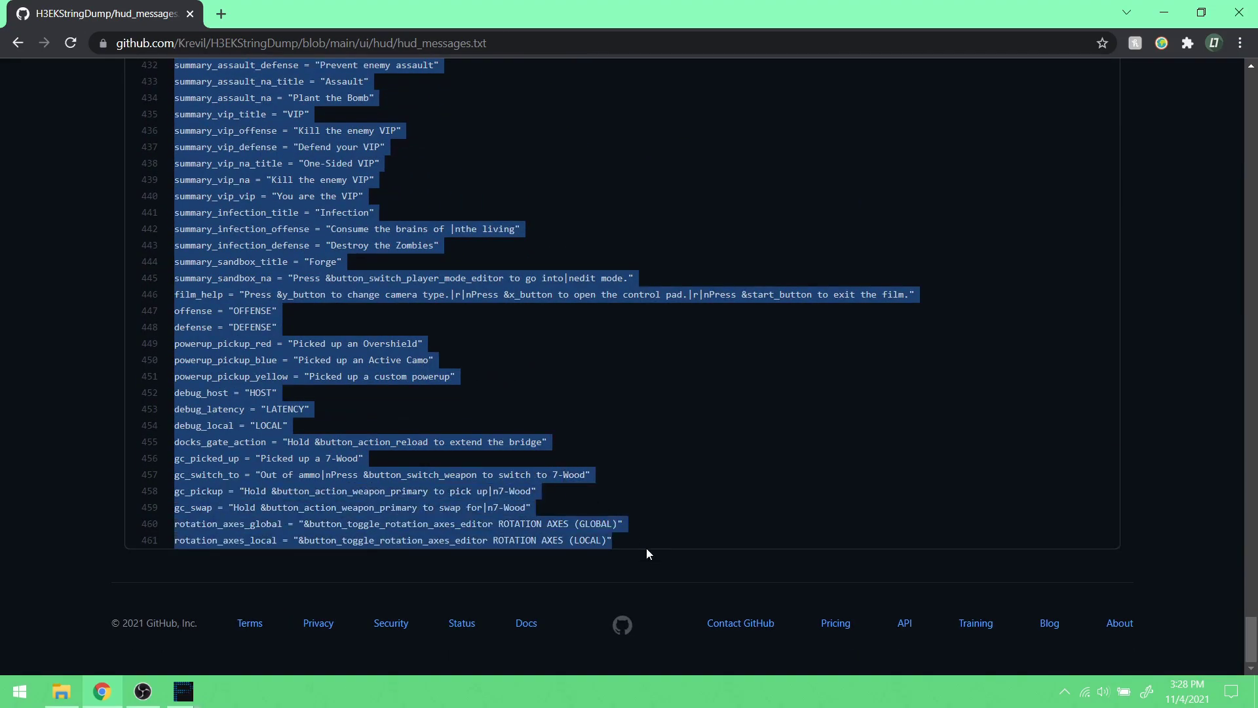
right_click(444, 505)
left_click(483, 517)
- Open a new Notepad document and paste the copied HUD message strings into it
left_click(20, 691)
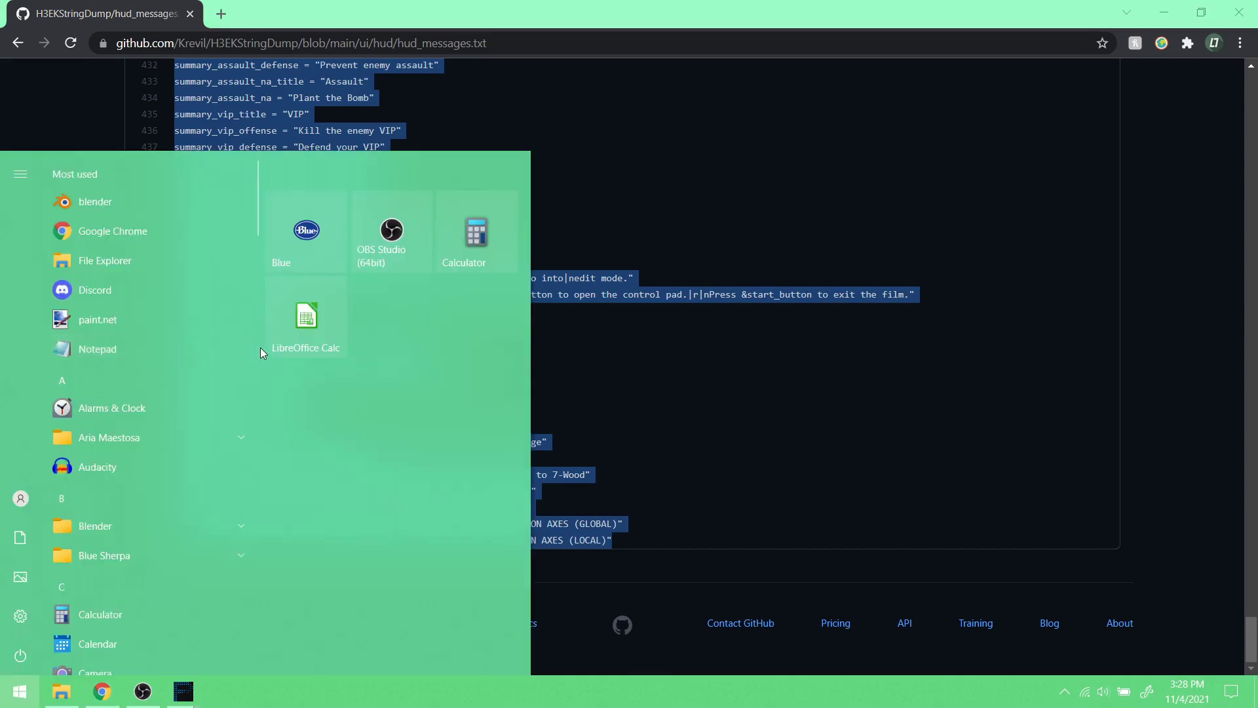
left_click(163, 360)
right_click(553, 306)
left_click(609, 362)
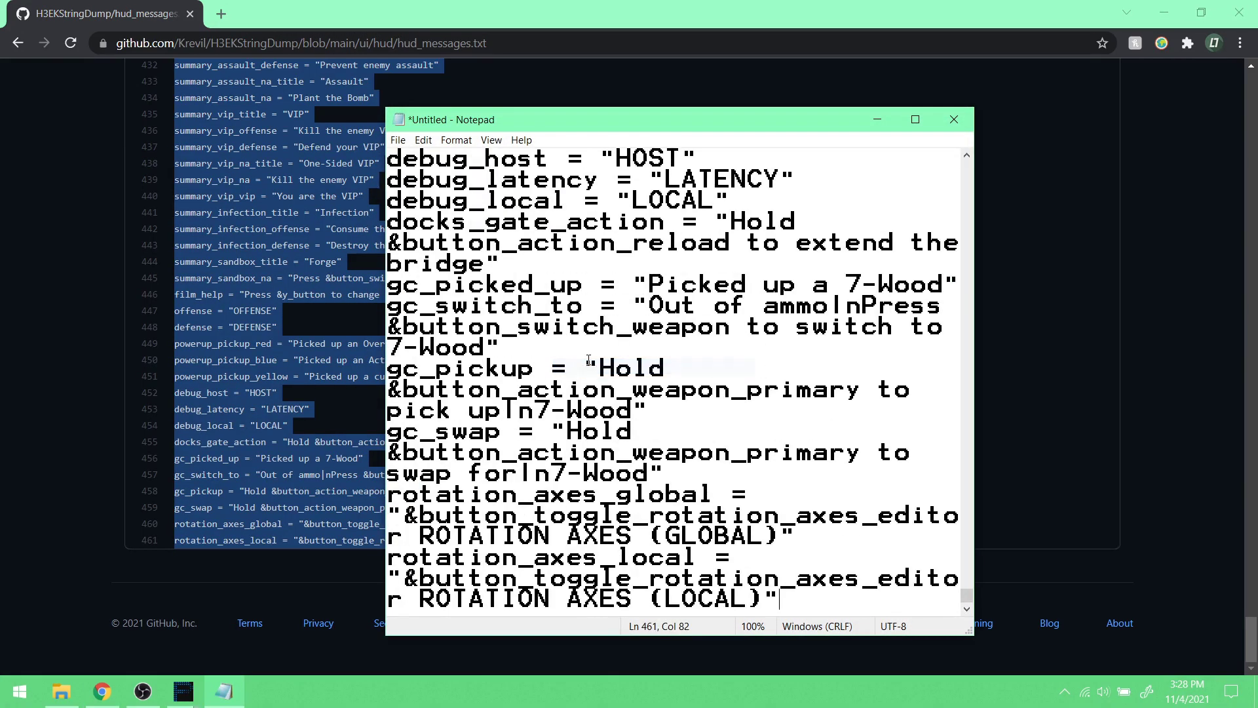
- Set the Notepad font size to 11
left_click(457, 140)
left_click(472, 173)
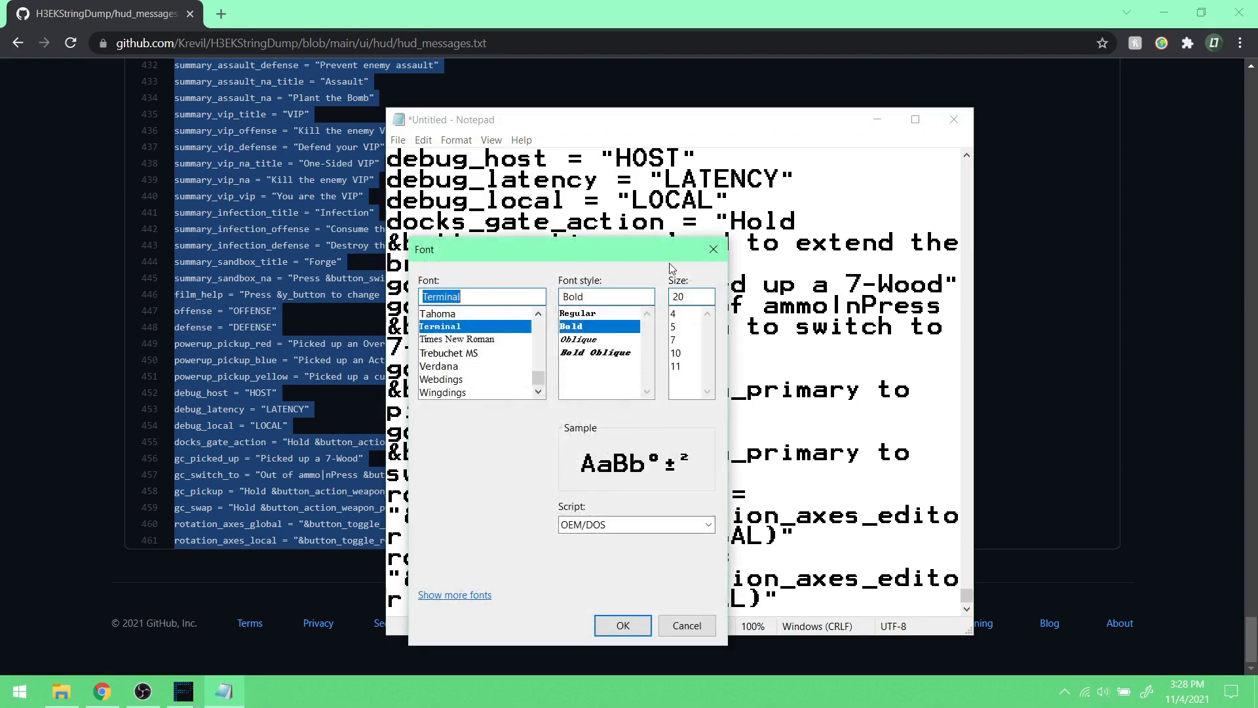
left_click(682, 366)
left_click(624, 626)
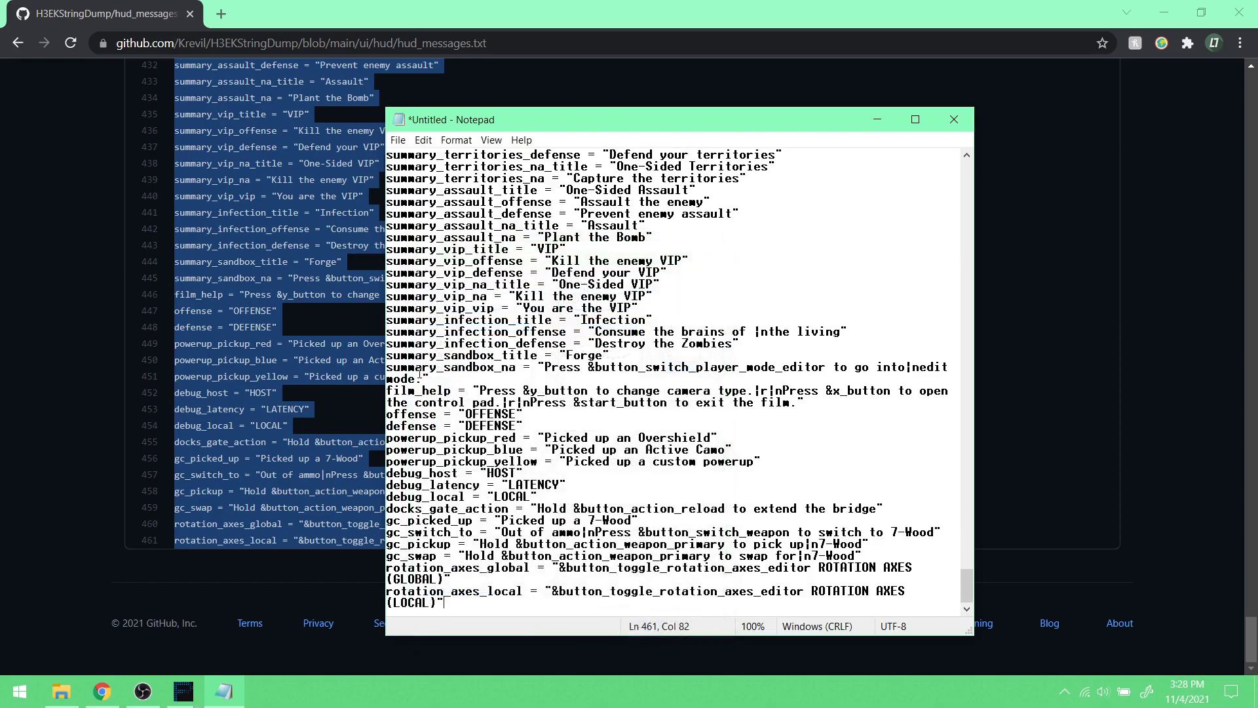
- Return to the H3EKStringDump repository's main page and go to its README section
left_click(135, 248)
left_click(18, 43)
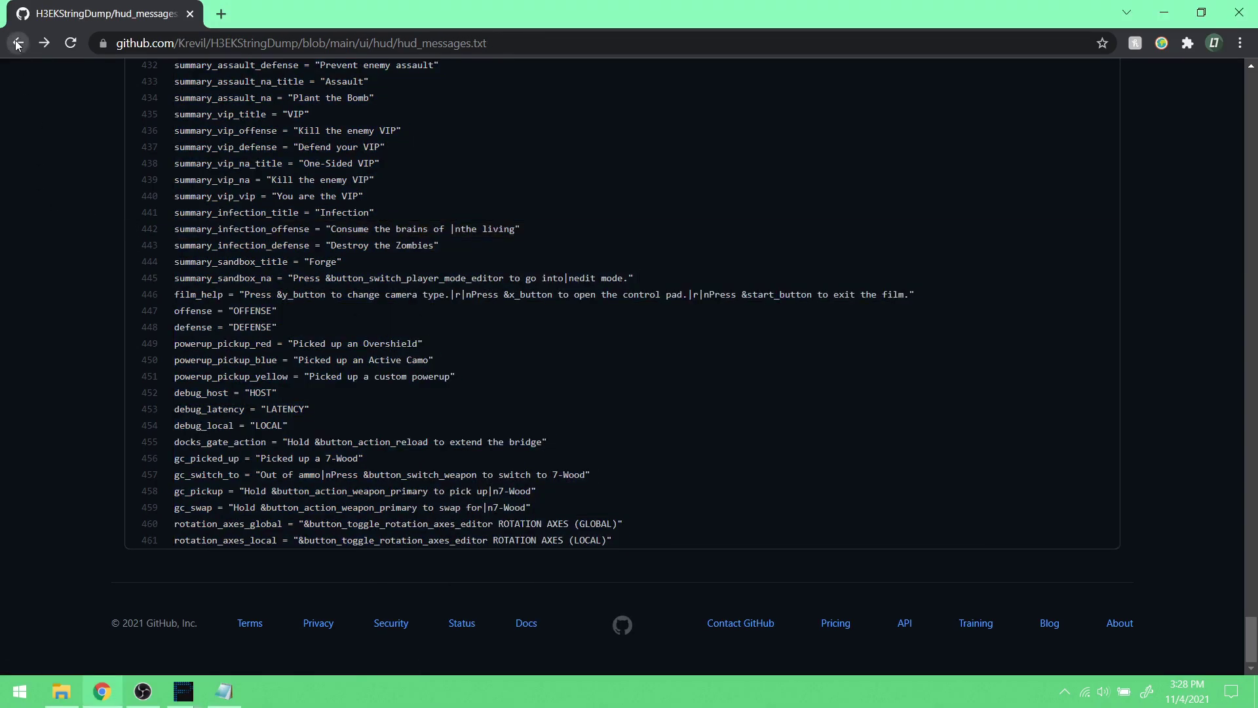
scroll(255, 274, "up", 20)
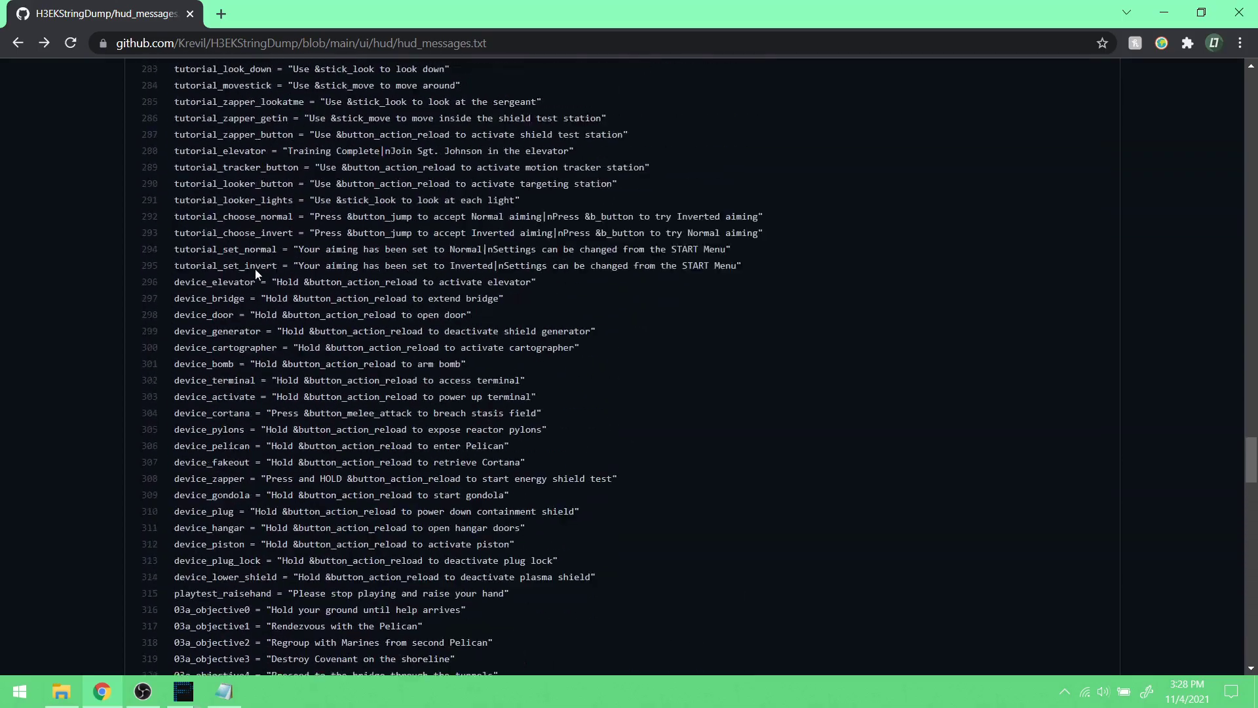
scroll(255, 273, "up", 9)
left_click_drag(1249, 436, 1249, 68)
left_click(279, 251)
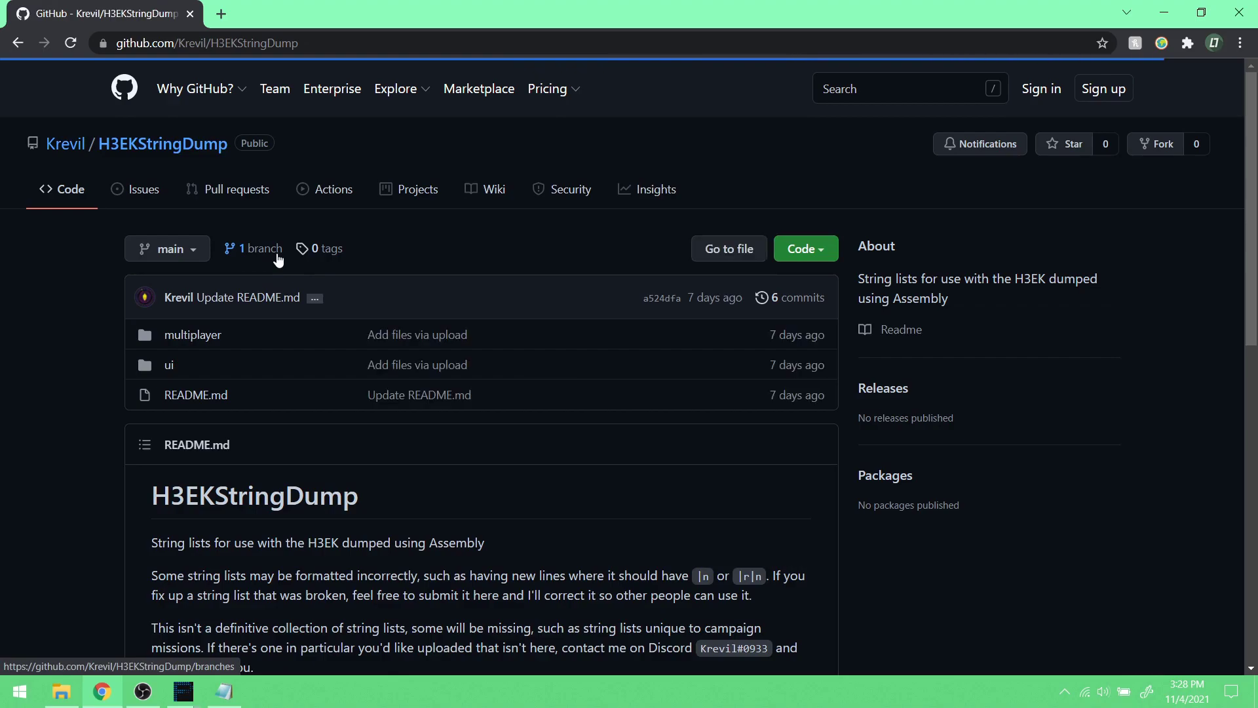
scroll(448, 495, "down", 5)
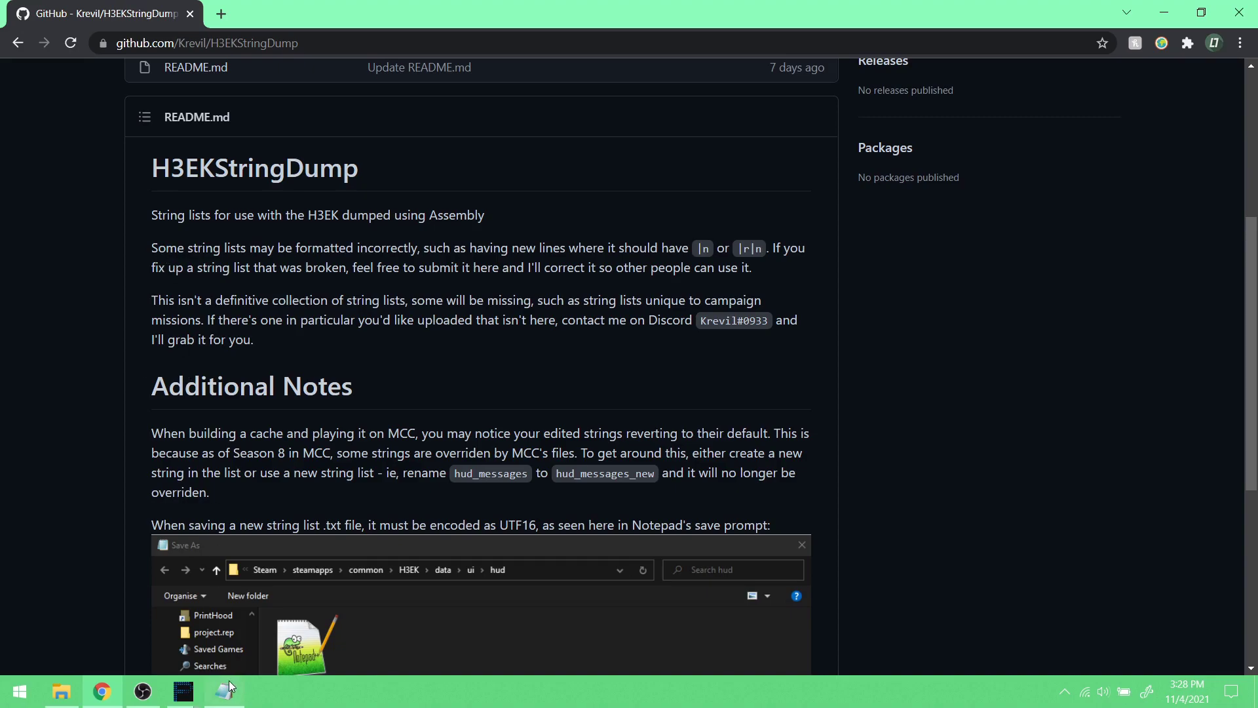
- Read the README notes on string formatting, missing string lists, renaming hud_messages, and the encoding used when saving
mouse_move(229, 681)
left_click(229, 622)
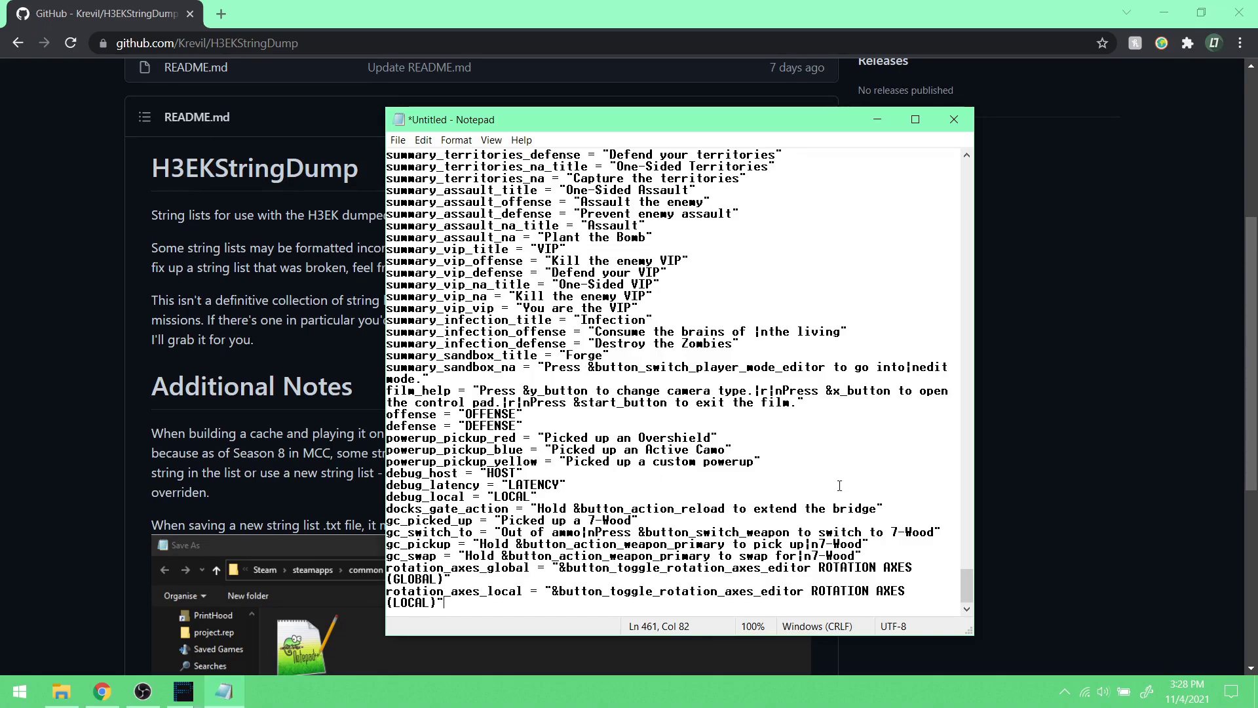
left_click(303, 279)
left_click_drag(153, 251, 682, 255)
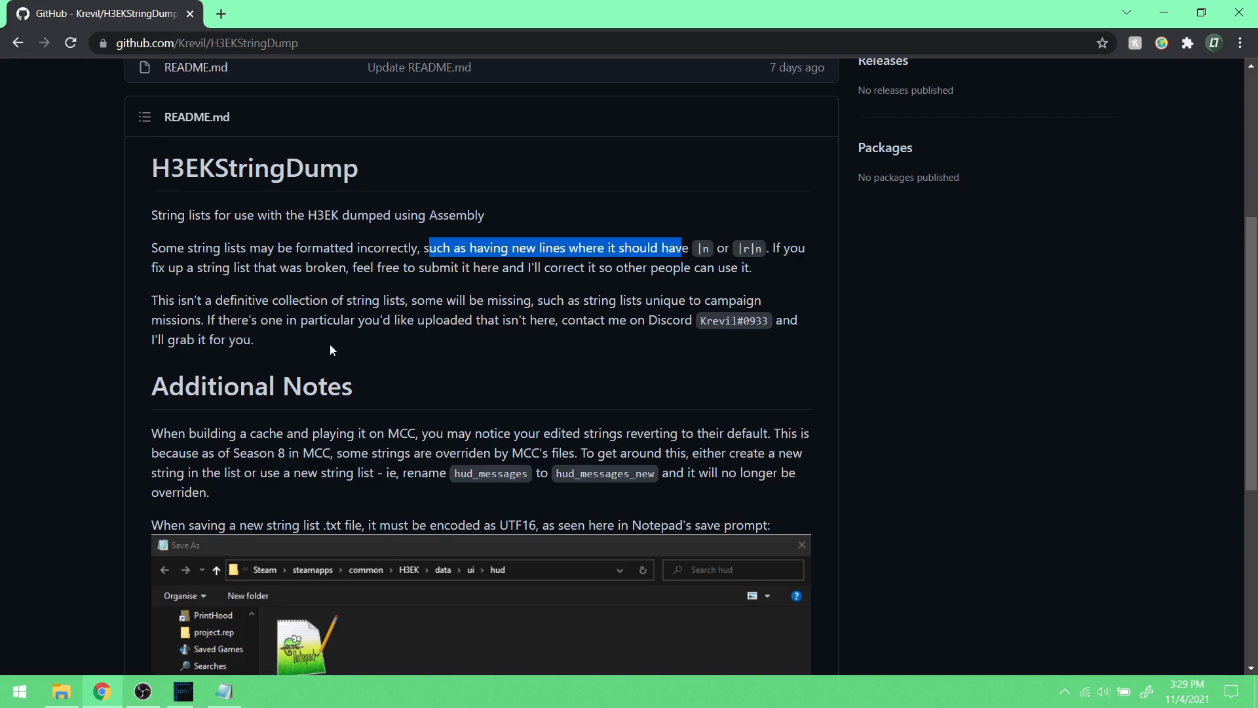
left_click(289, 299)
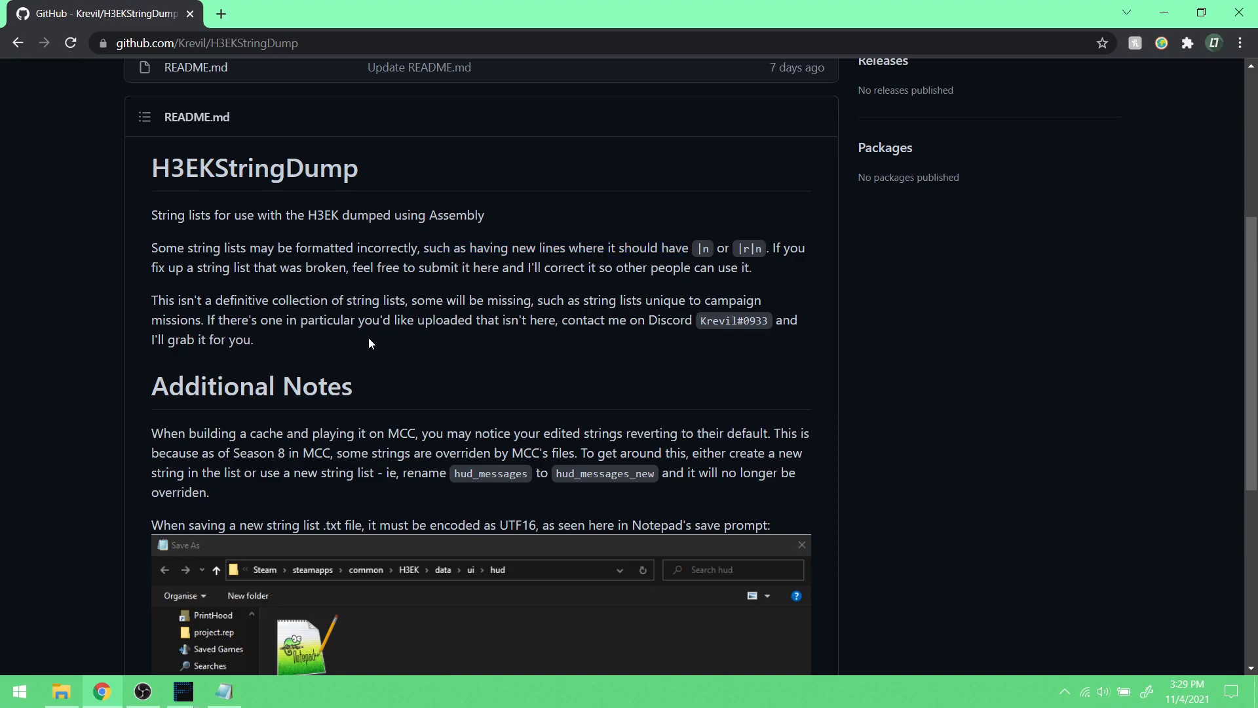
left_click_drag(203, 301, 398, 300)
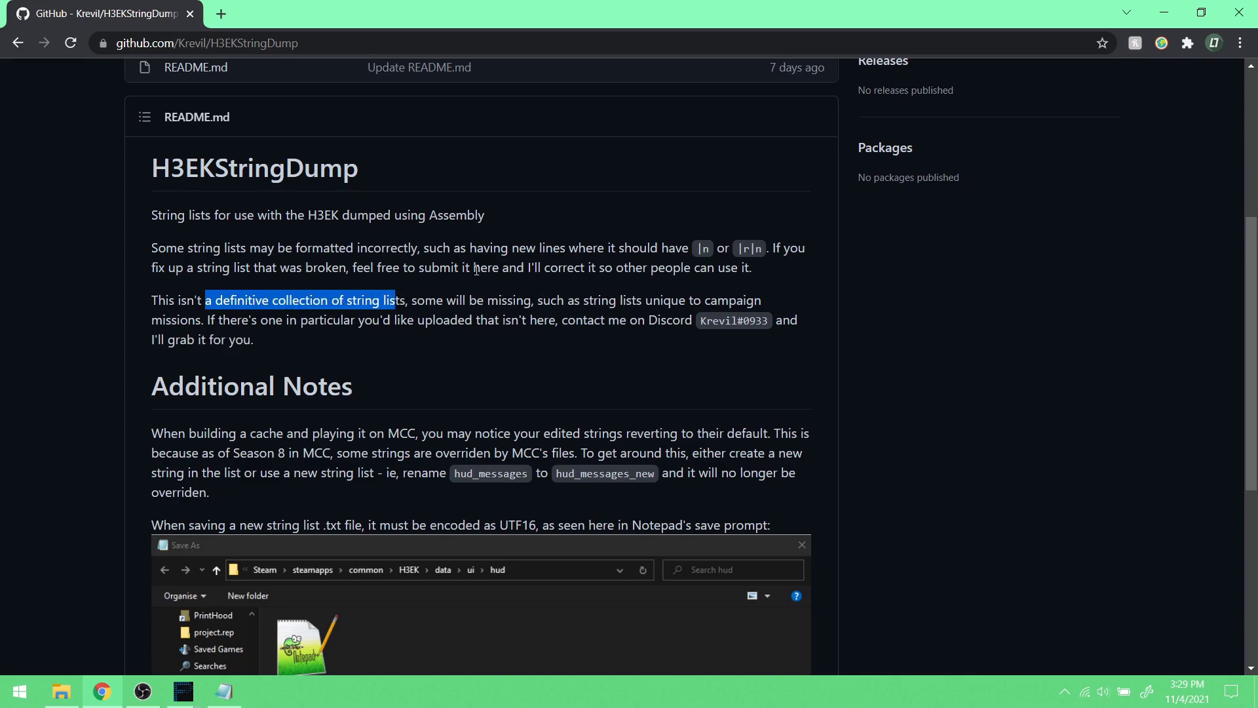
left_click(673, 333)
scroll(616, 354, "down", 1)
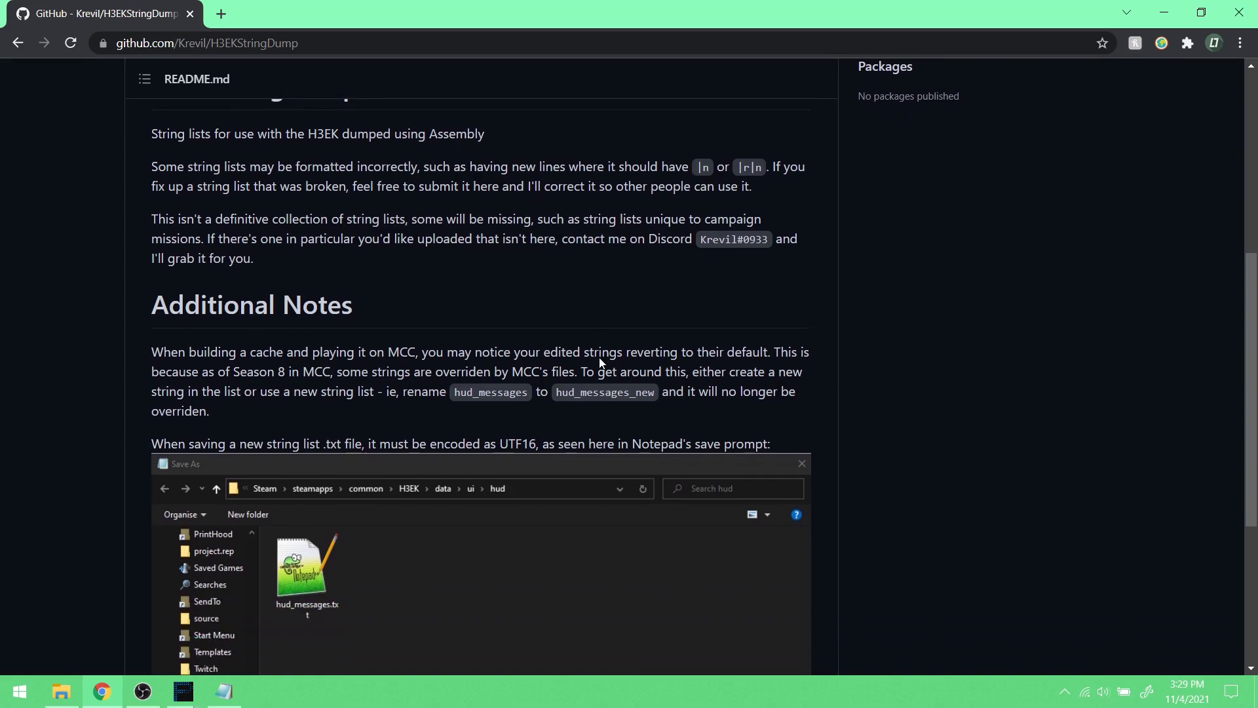
scroll(601, 358, "down", 3)
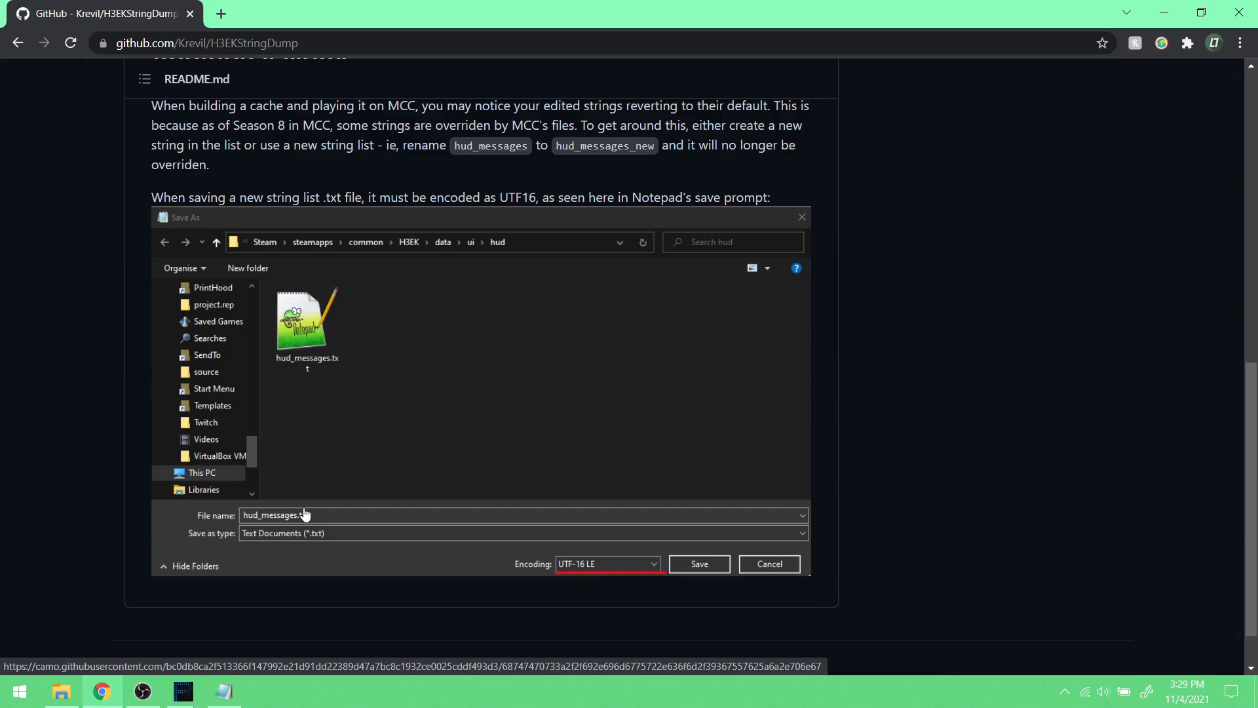
- Bring the unsaved HUD strings document forward in Notepad, maximize its window, and go to the [Strings] header
key("alt+Tab")
left_click_drag(773, 116, 620, 72)
left_click_drag(817, 236, 999, 237)
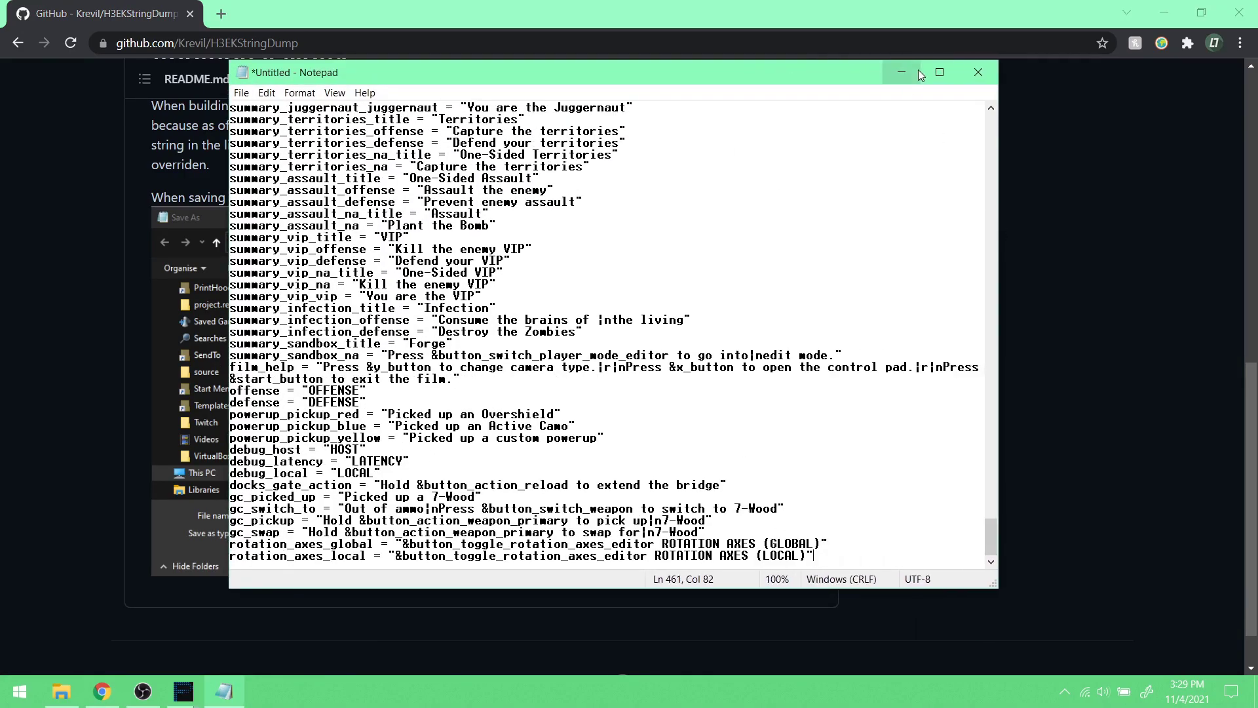
double_click(936, 72)
scroll(626, 268, "up", 10)
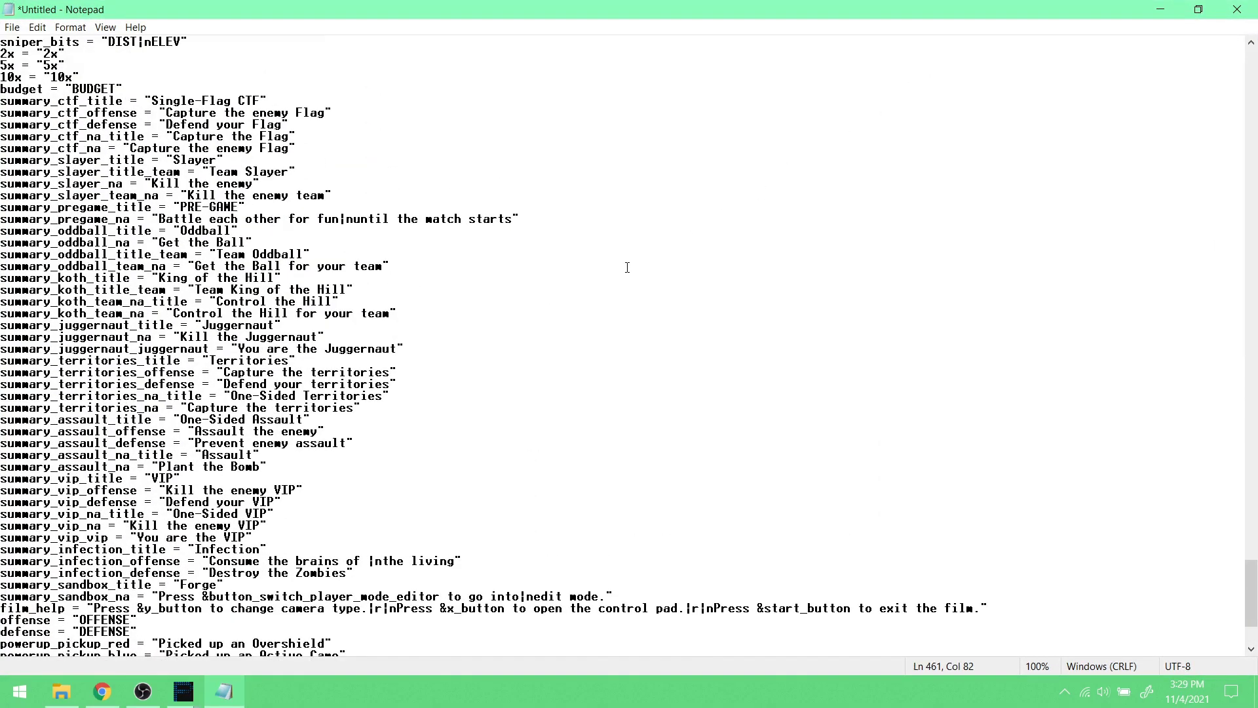
scroll(627, 268, "up", 13)
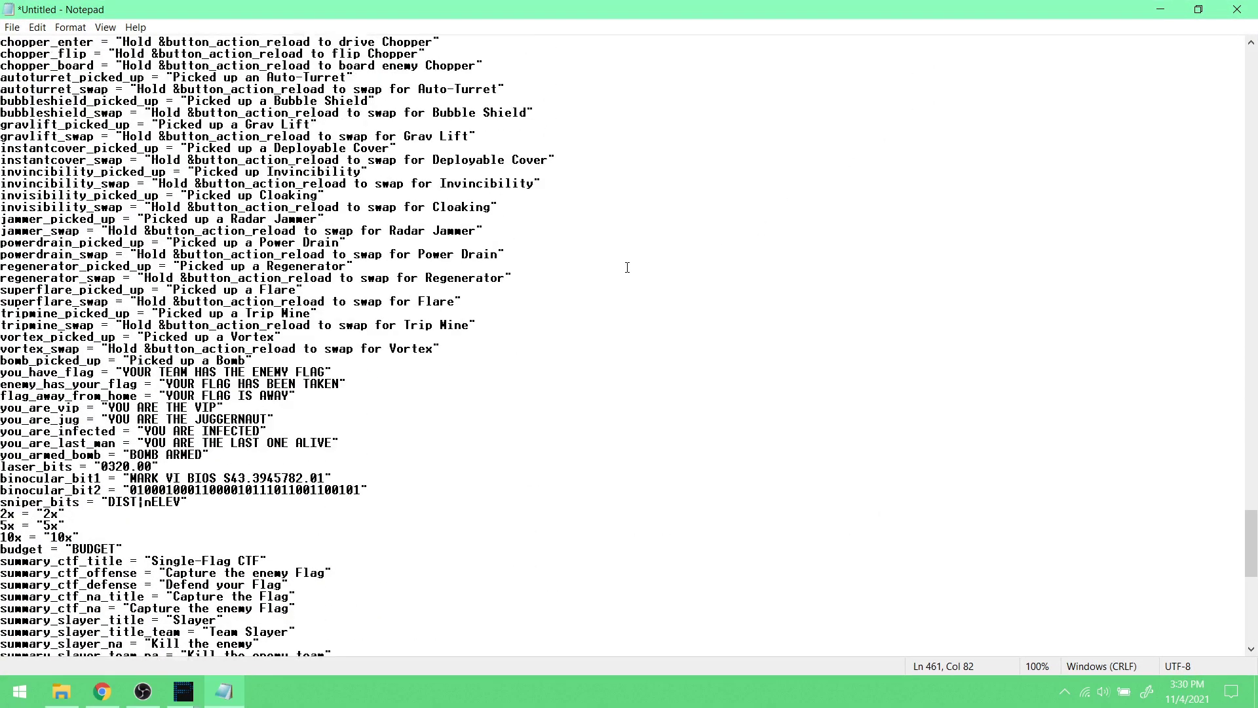
scroll(628, 268, "up", 20)
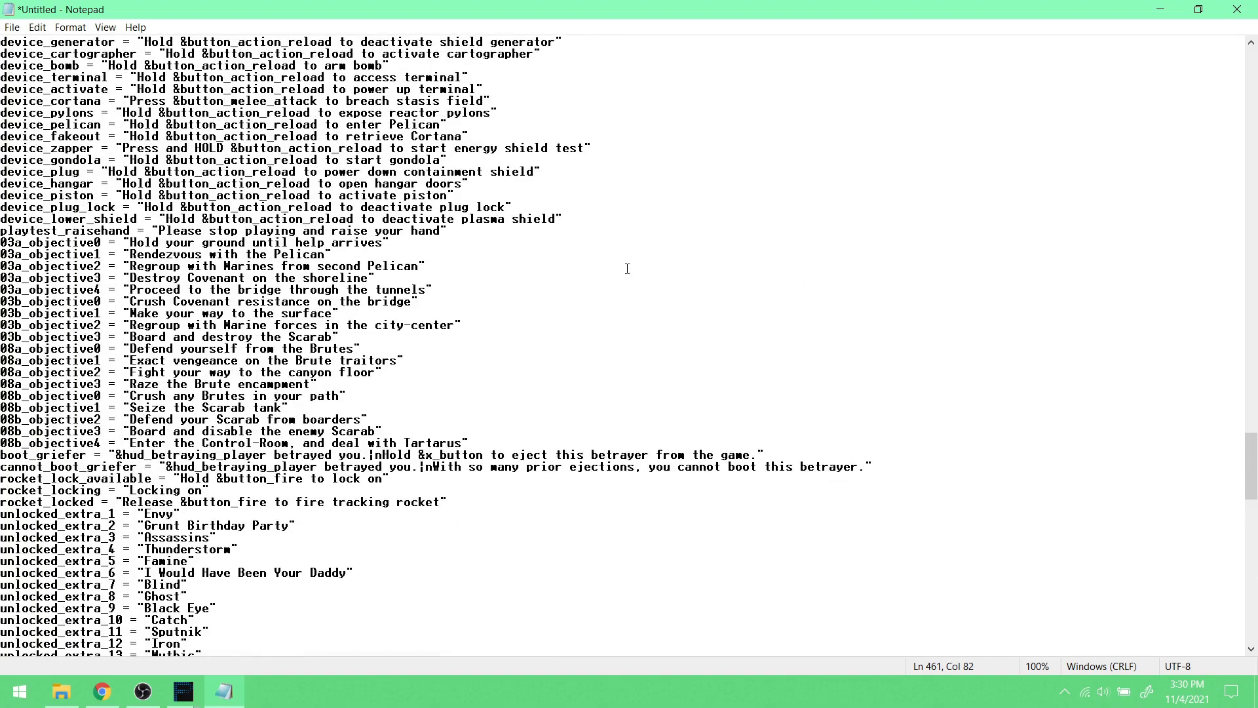
scroll(628, 268, "up", 12)
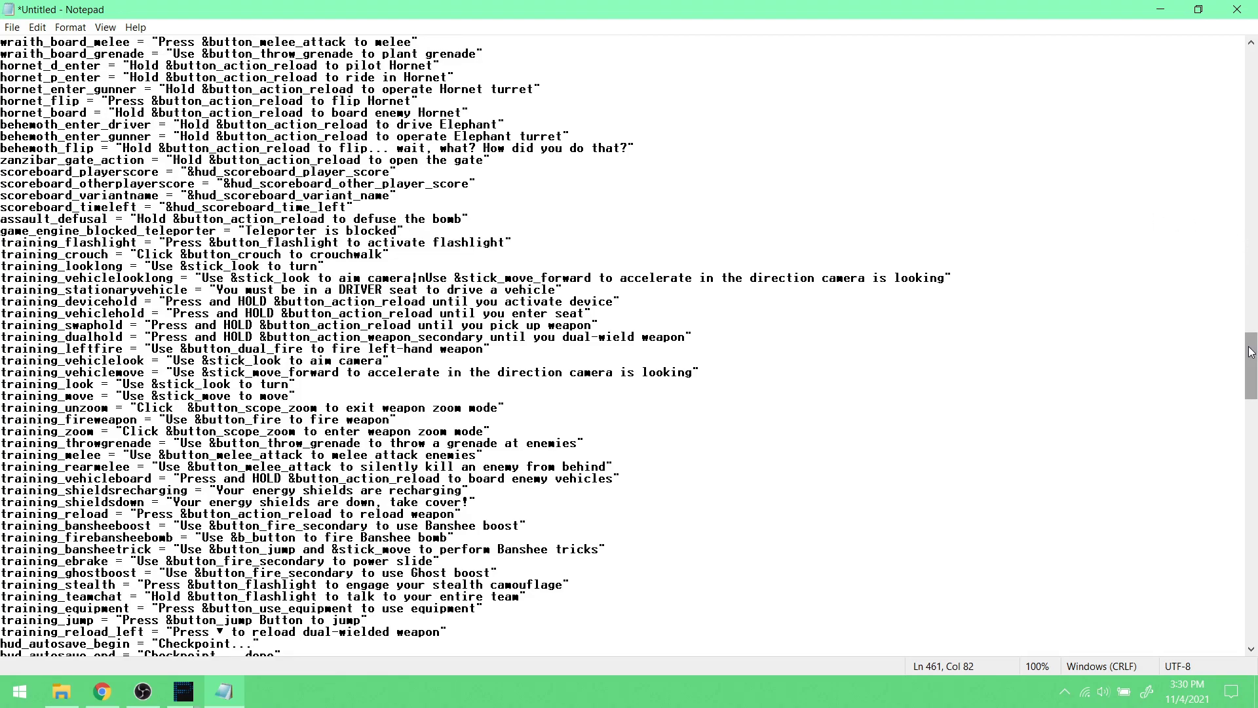
scroll(1252, 345, "up", 2)
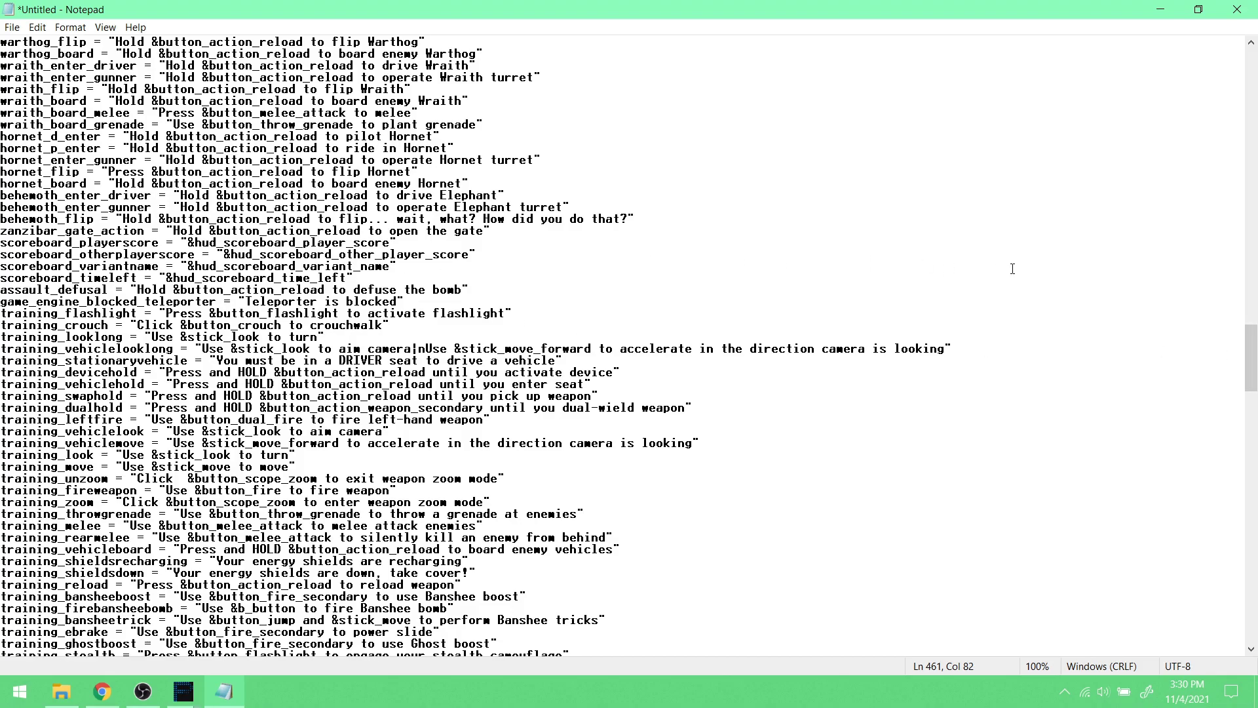
left_click_drag(1253, 384, 1235, 98)
- Examine the ps_pickup string, including its |n line break code and the &button_action_weapon_primary reference
left_click_drag(9, 53, 442, 48)
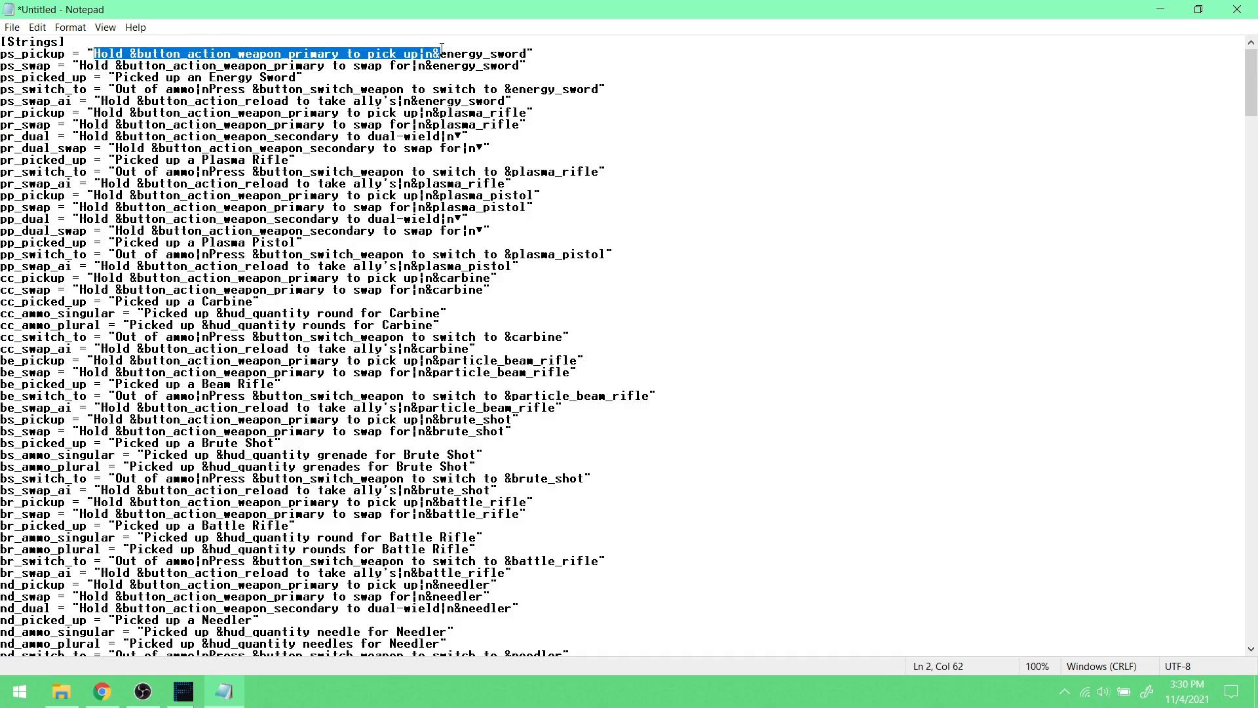
left_click_drag(2, 54, 487, 50)
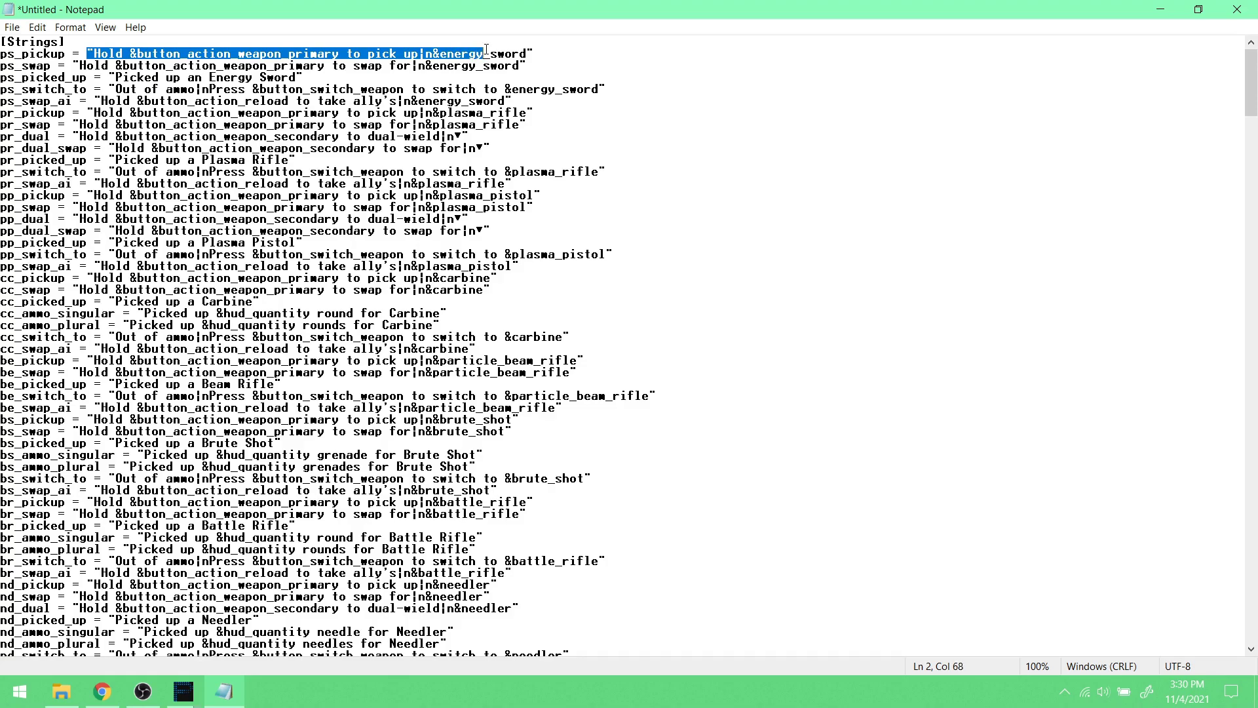
left_click(110, 41)
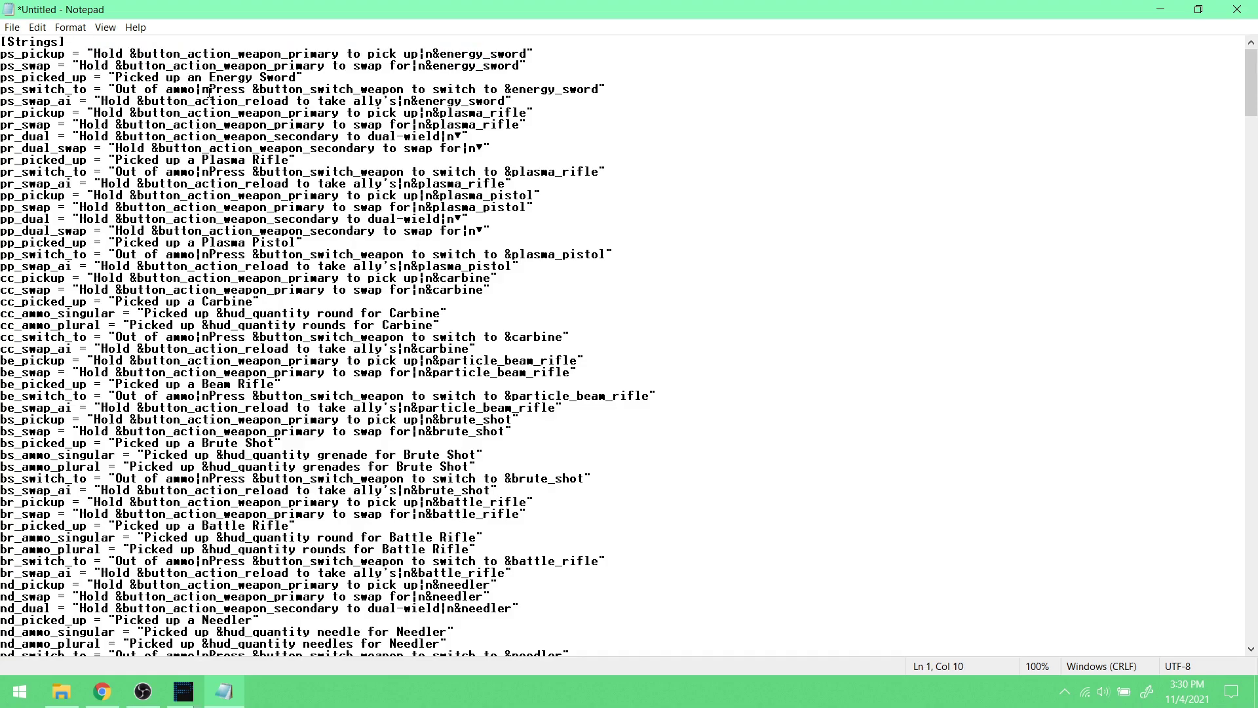
left_click_drag(418, 54, 431, 54)
key("Left")
left_click_drag(421, 54, 432, 54)
left_click(462, 65)
left_click_drag(131, 54, 144, 54)
left_click_drag(170, 53, 327, 55)
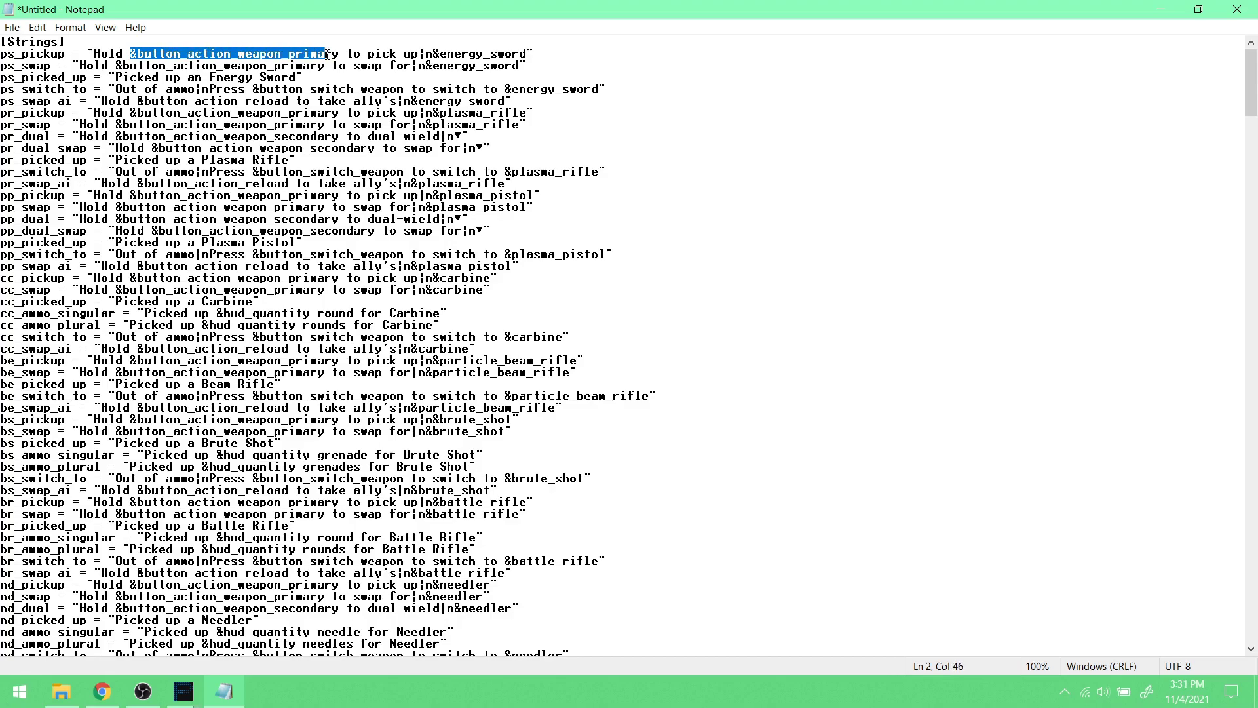
left_click(326, 54)
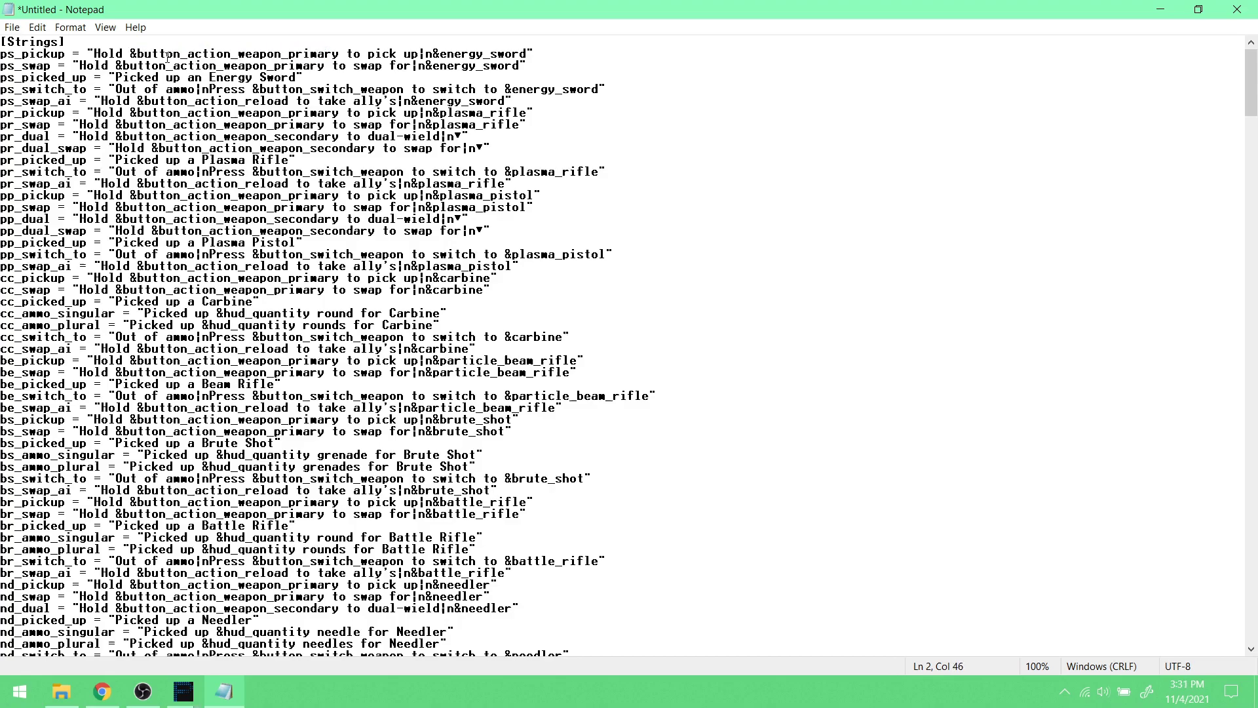
left_click_drag(130, 53, 340, 52)
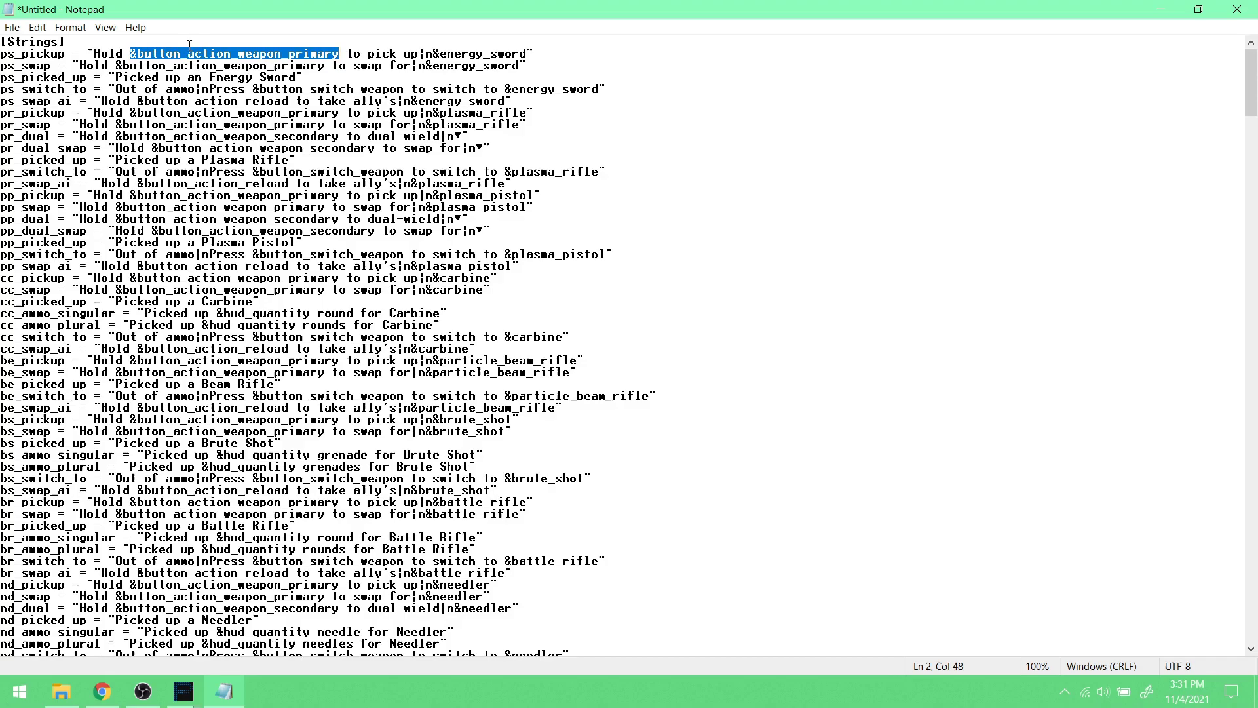
left_click(159, 54)
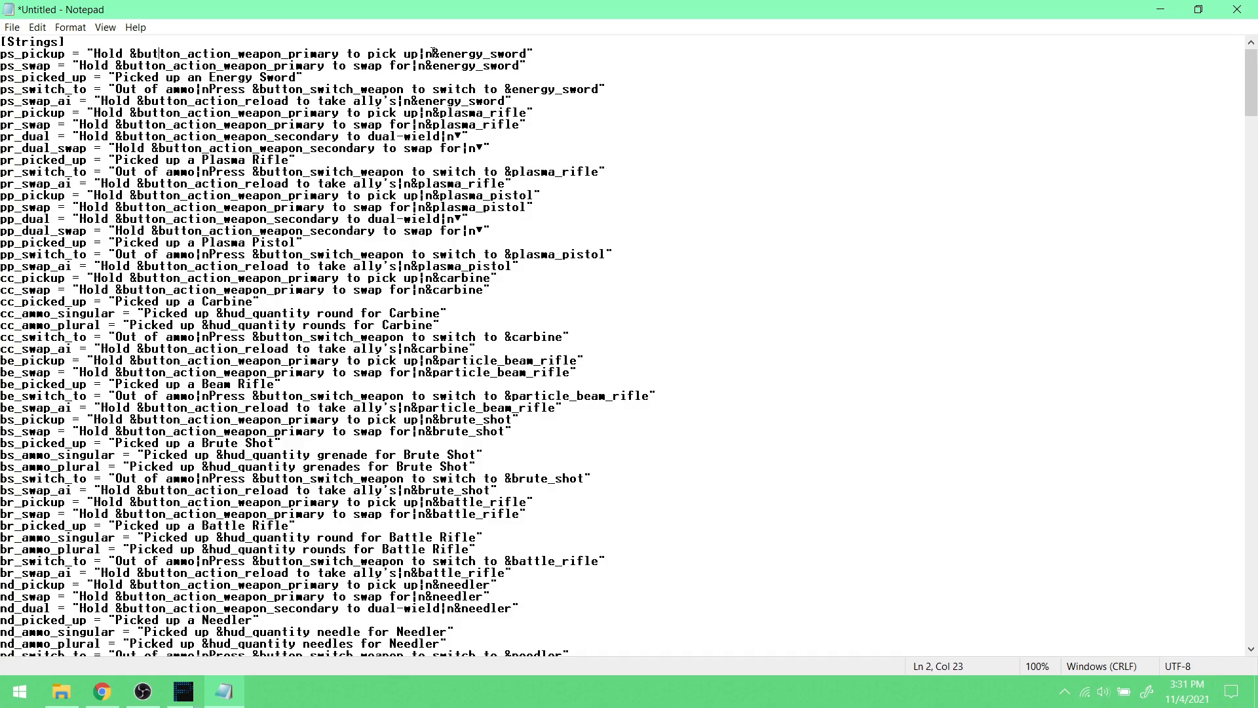
- Examine the &energy_sword icon reference at the end of the ps_pickup string
left_click_drag(433, 53, 530, 55)
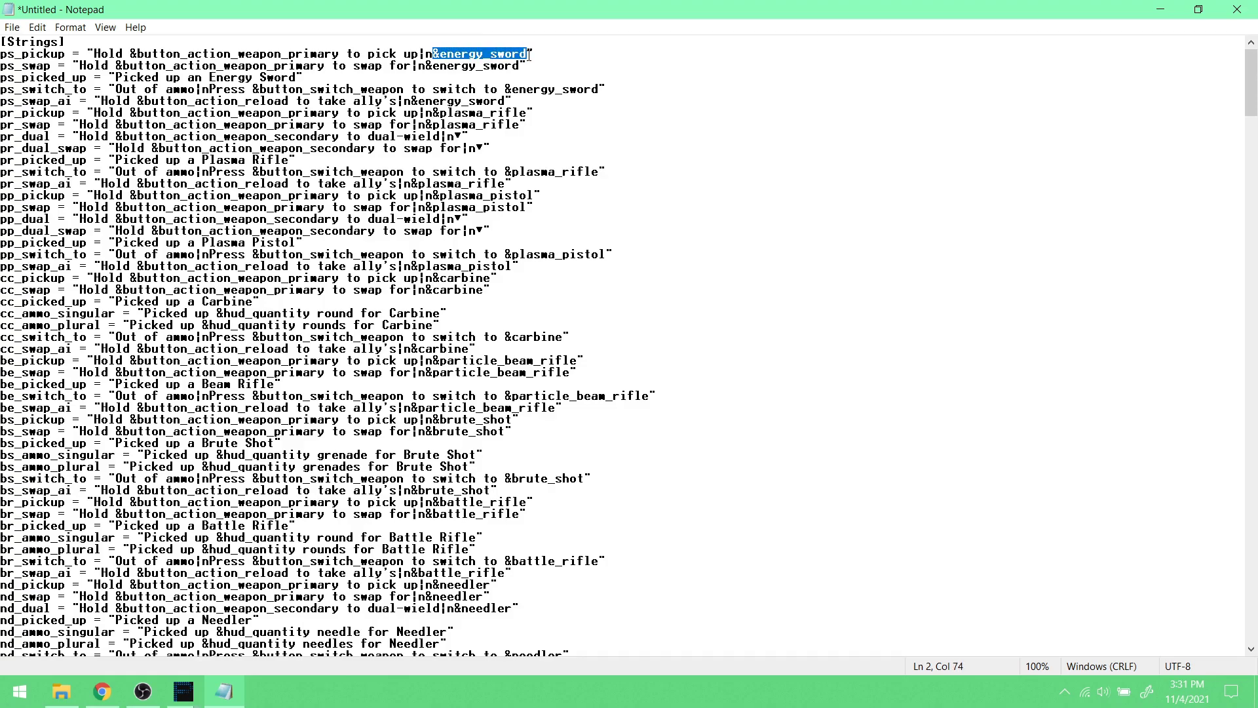
left_click(492, 79)
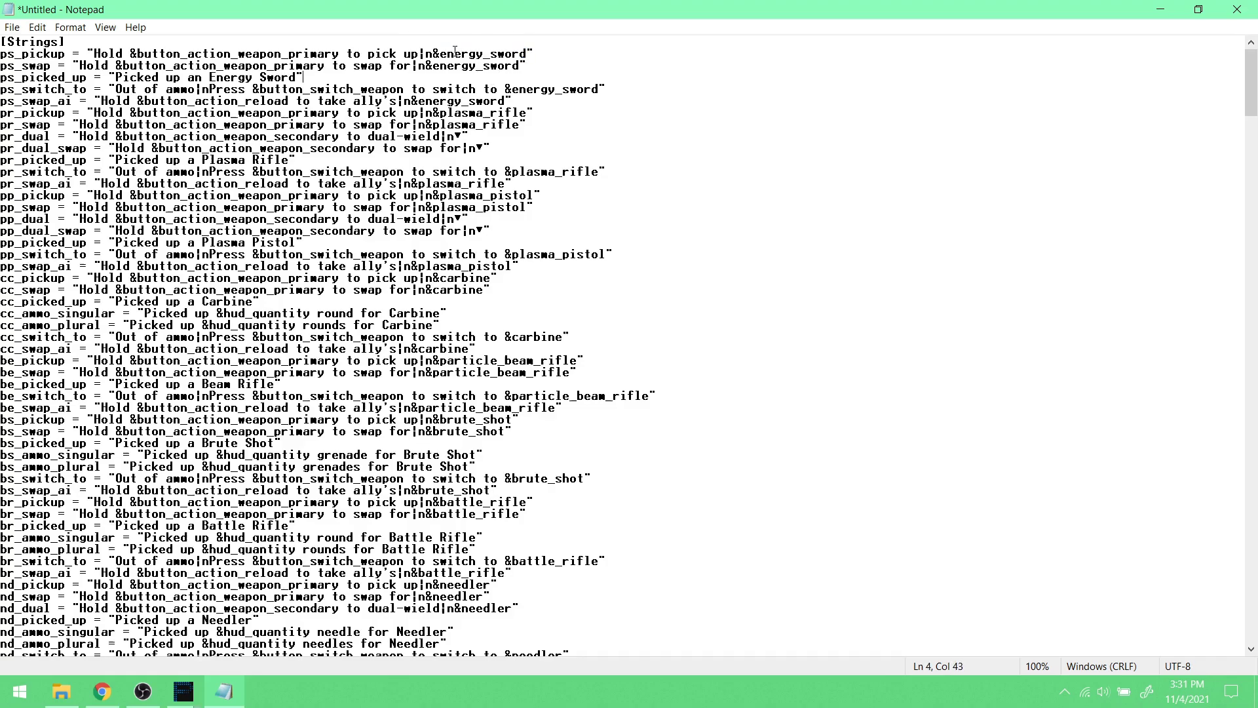
left_click_drag(433, 53, 527, 55)
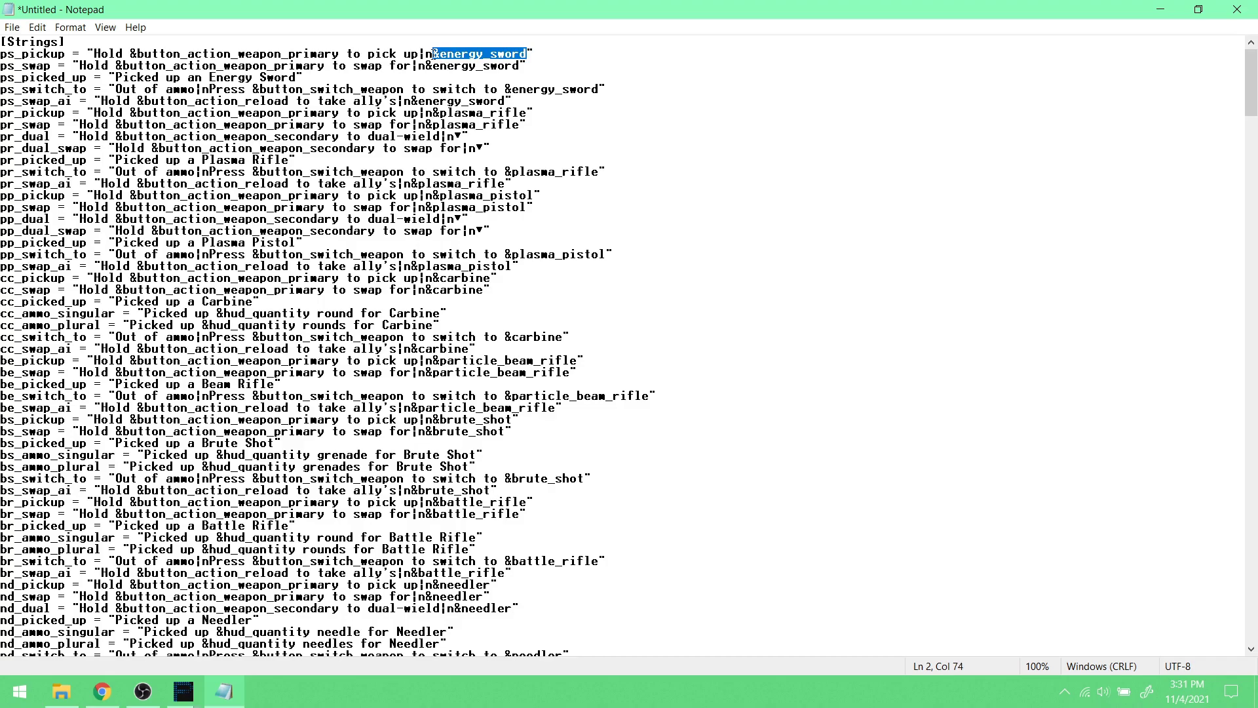
left_click_drag(440, 54, 531, 57)
scroll(489, 149, "down", 1)
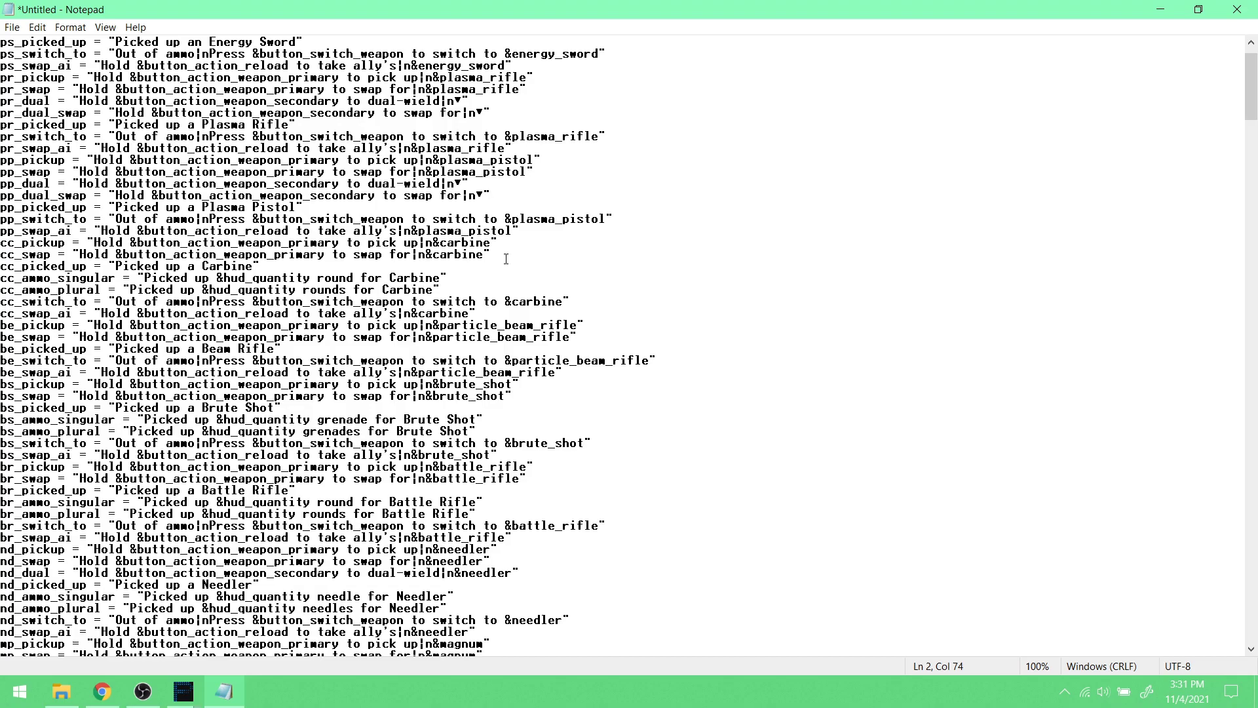
scroll(506, 259, "up", 1)
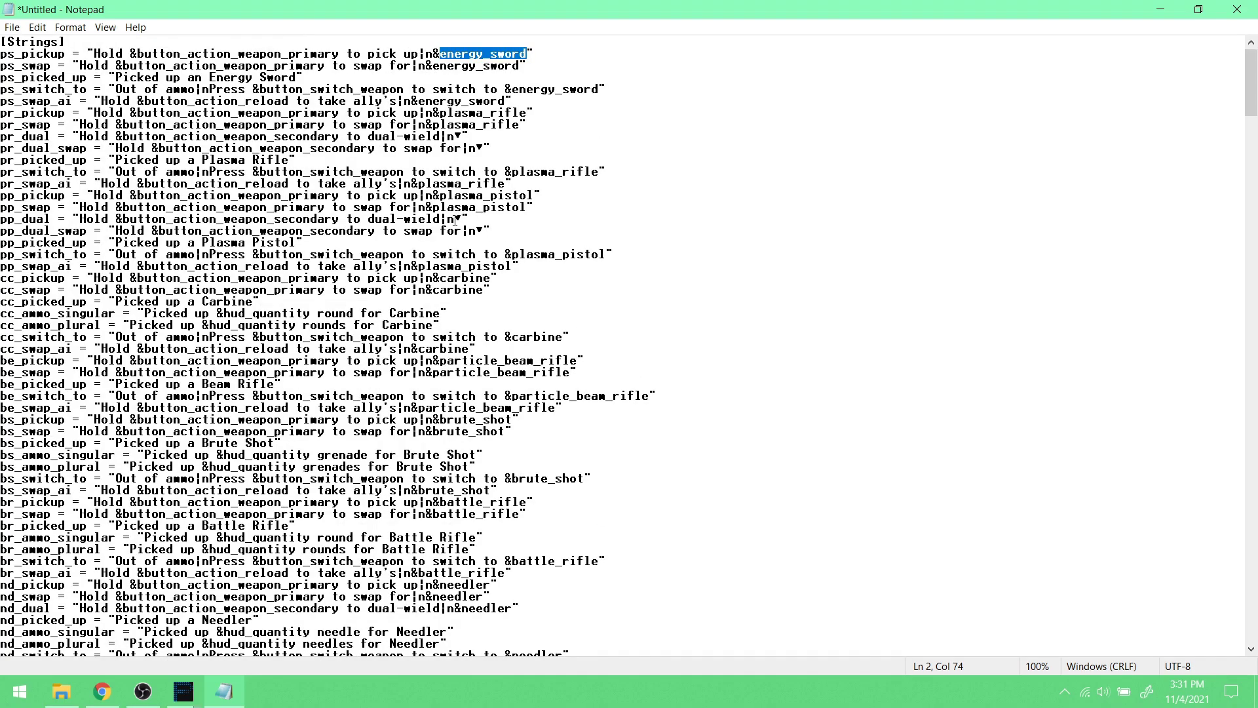
- Select the special character ending the pp_dual string and set the Notepad font to Times New Roman
left_click_drag(454, 219, 462, 219)
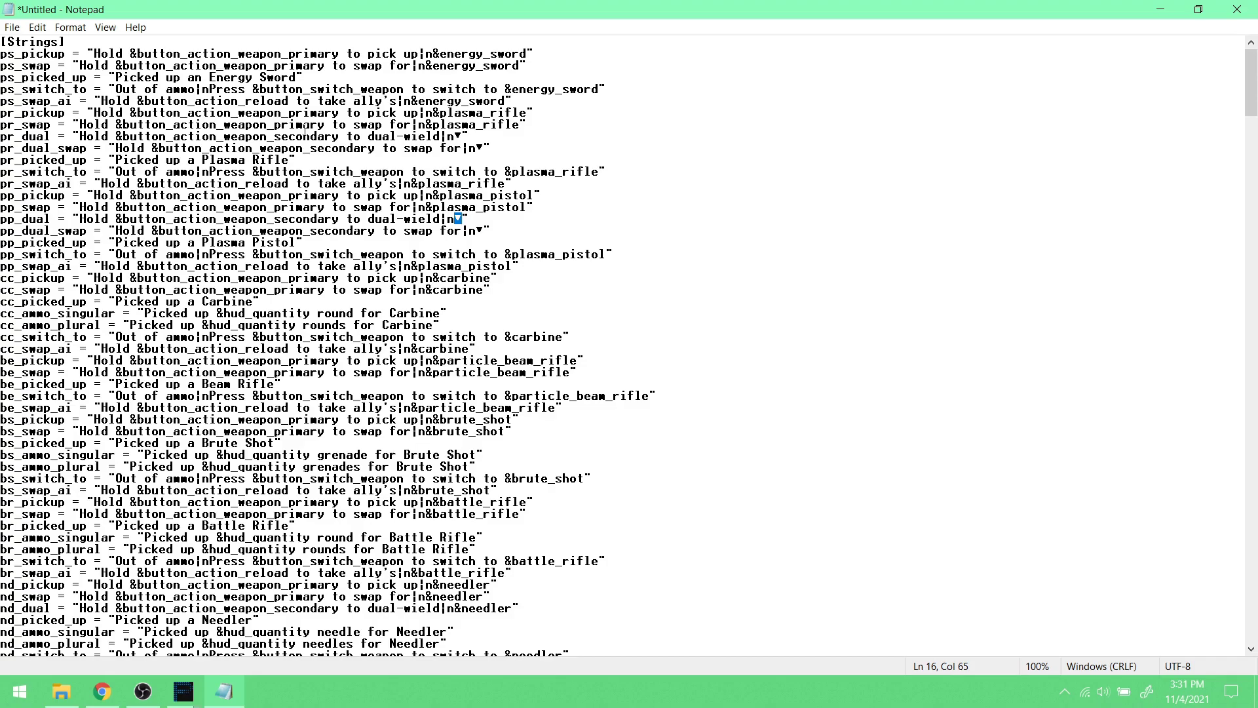
left_click(70, 26)
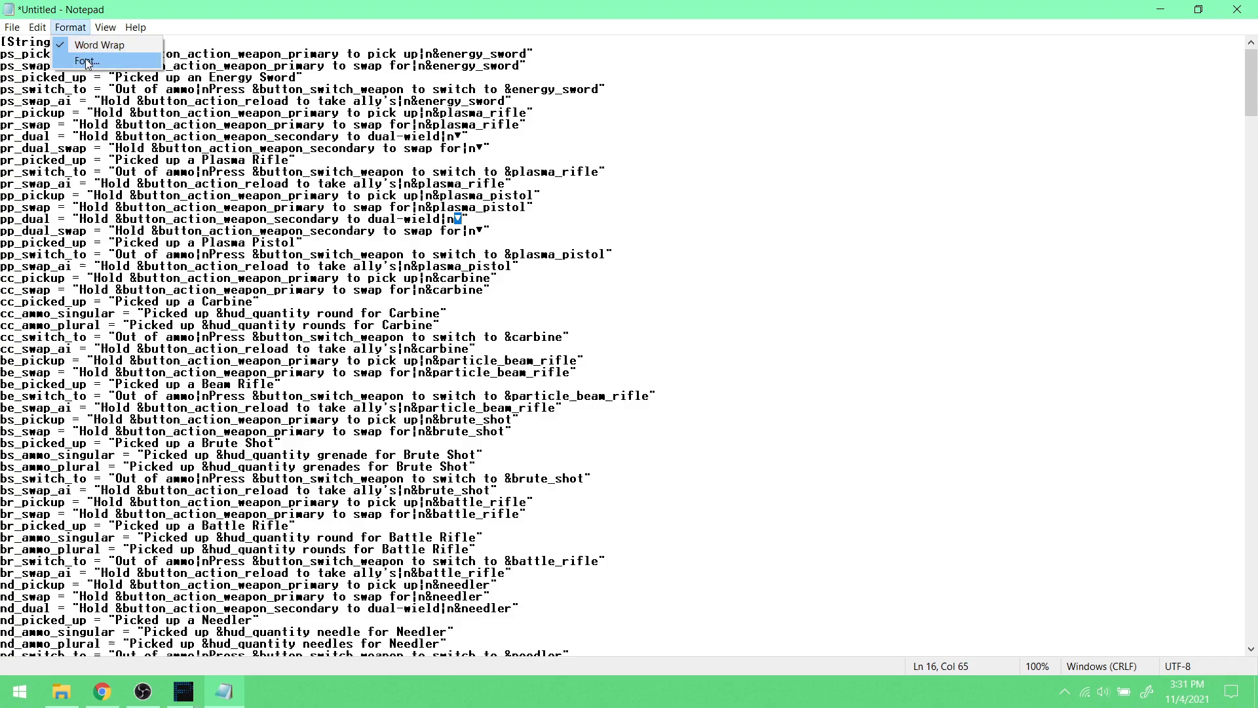
left_click(88, 61)
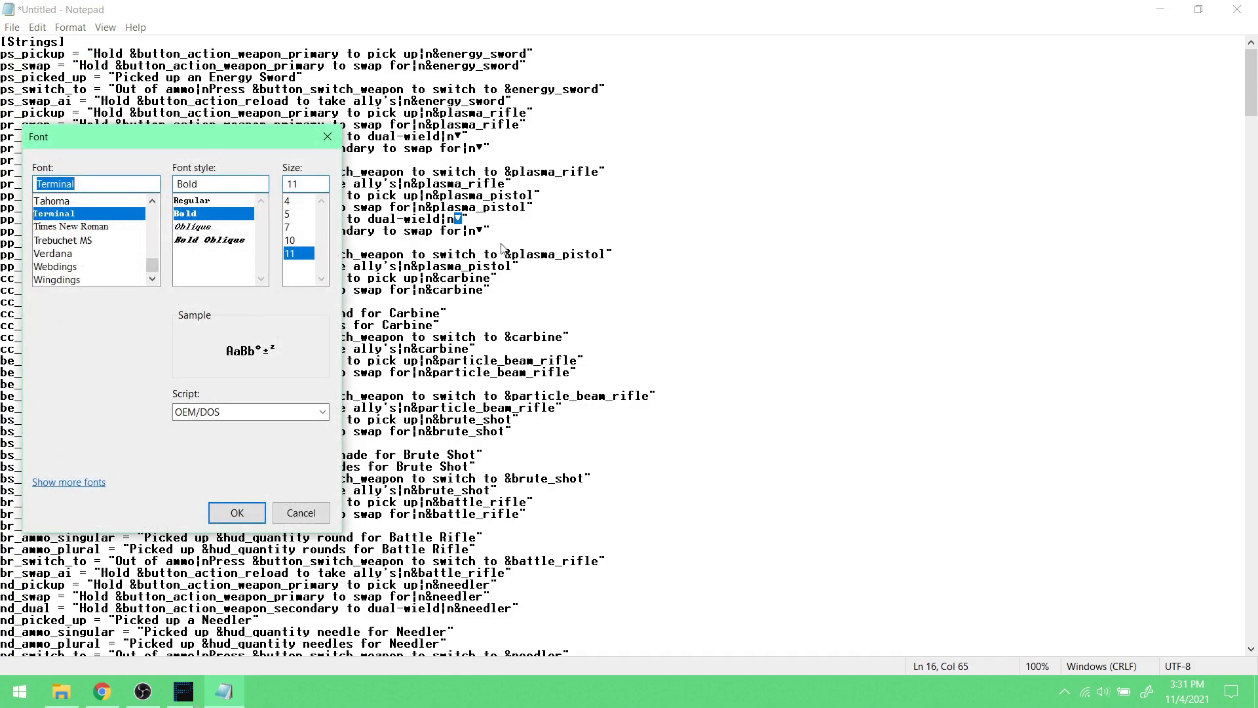
left_click(107, 228)
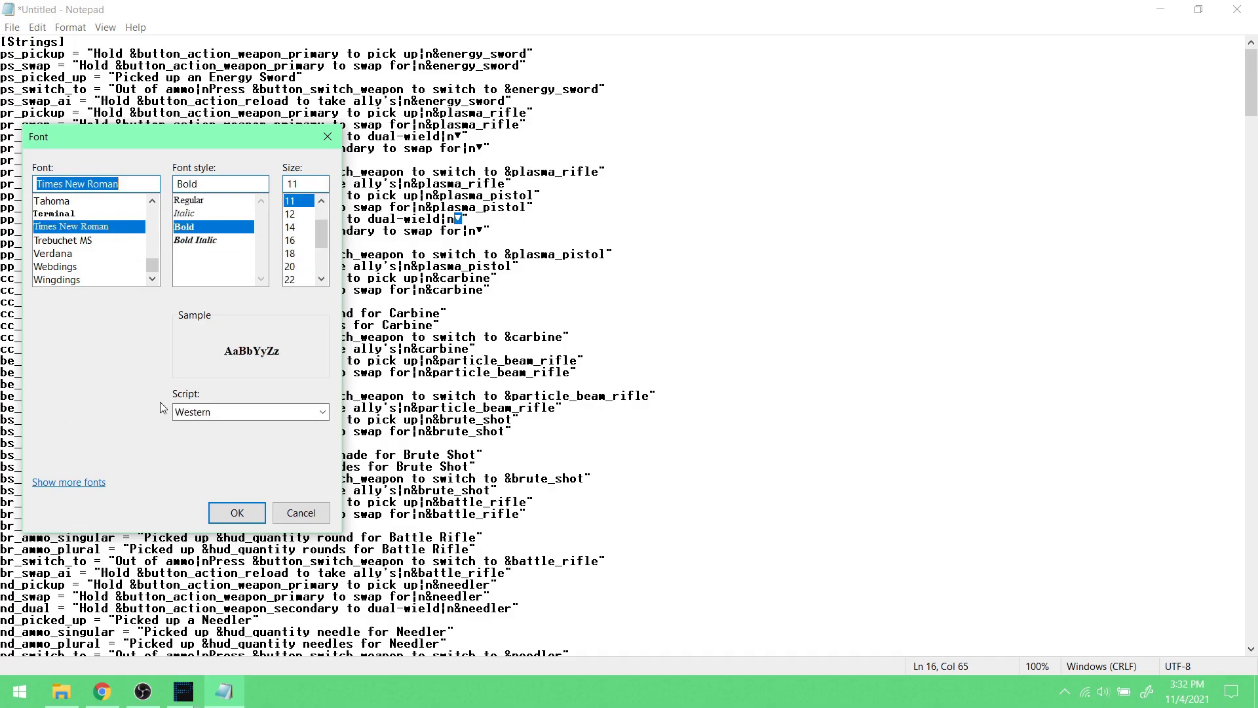
left_click(217, 514)
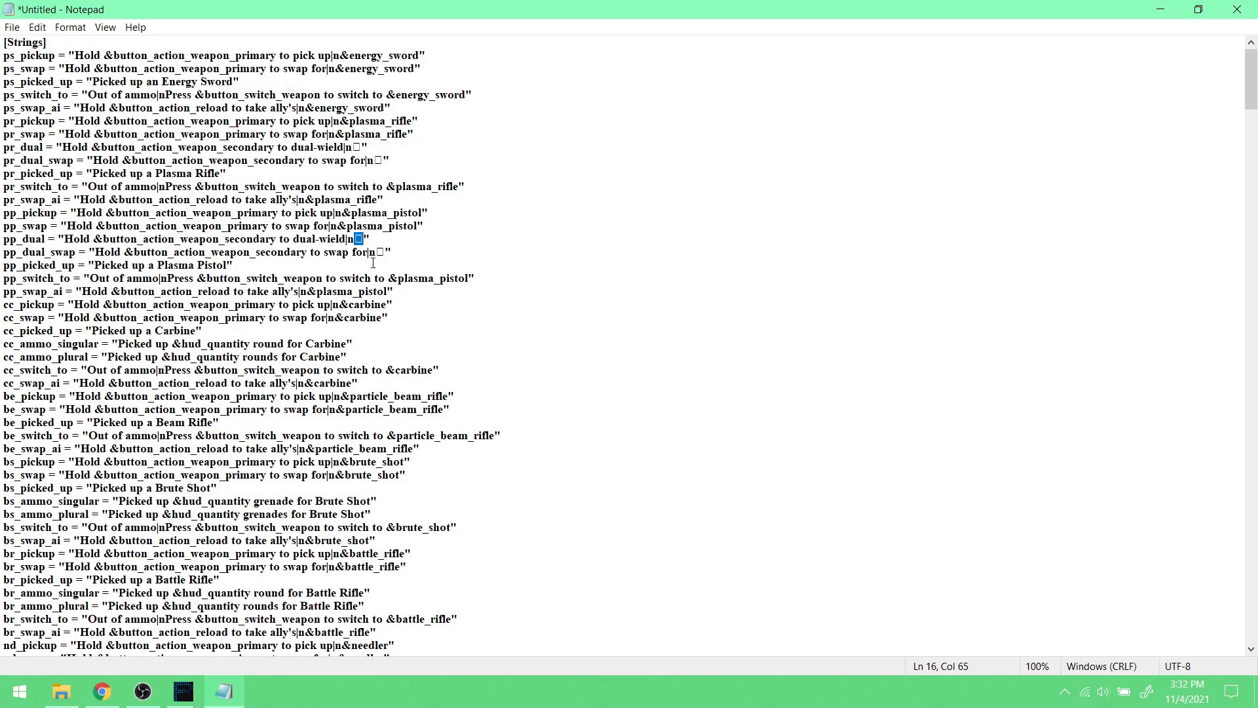
- Select the special character ending the pp_dual_swap string and set the Notepad font to Terminal
left_click_drag(375, 252, 383, 254)
left_click(105, 27)
mouse_move(128, 44)
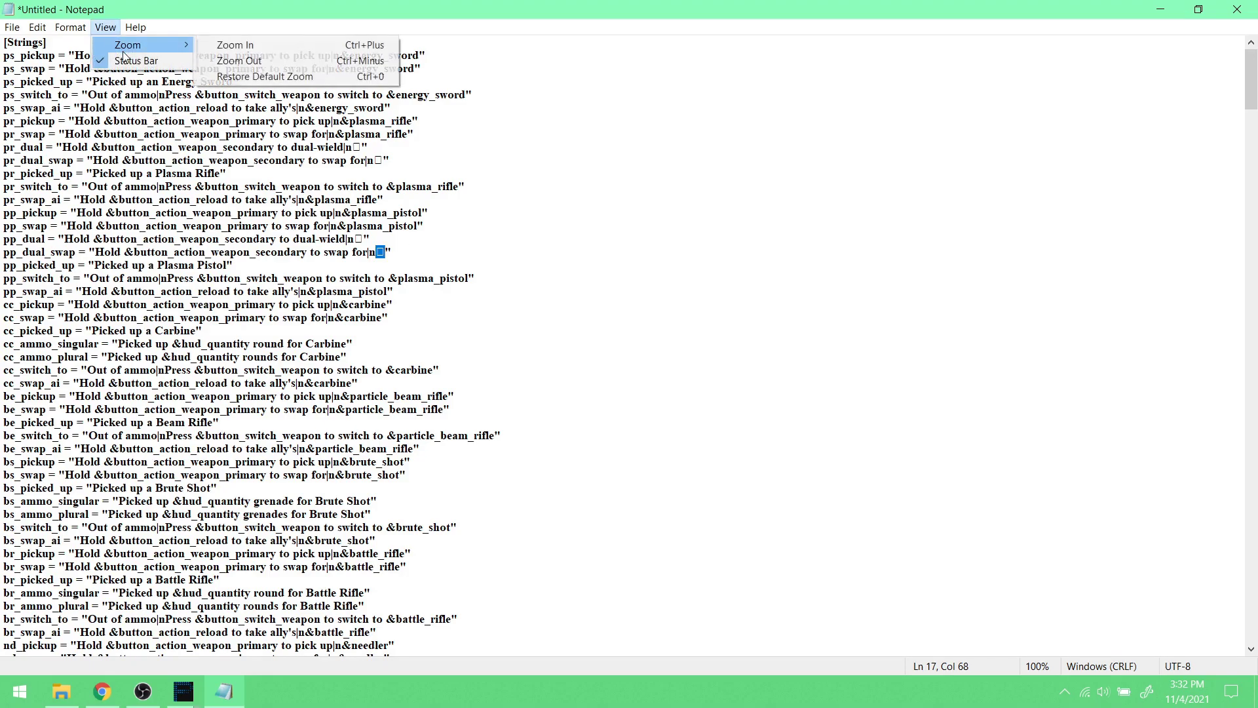
mouse_move(71, 27)
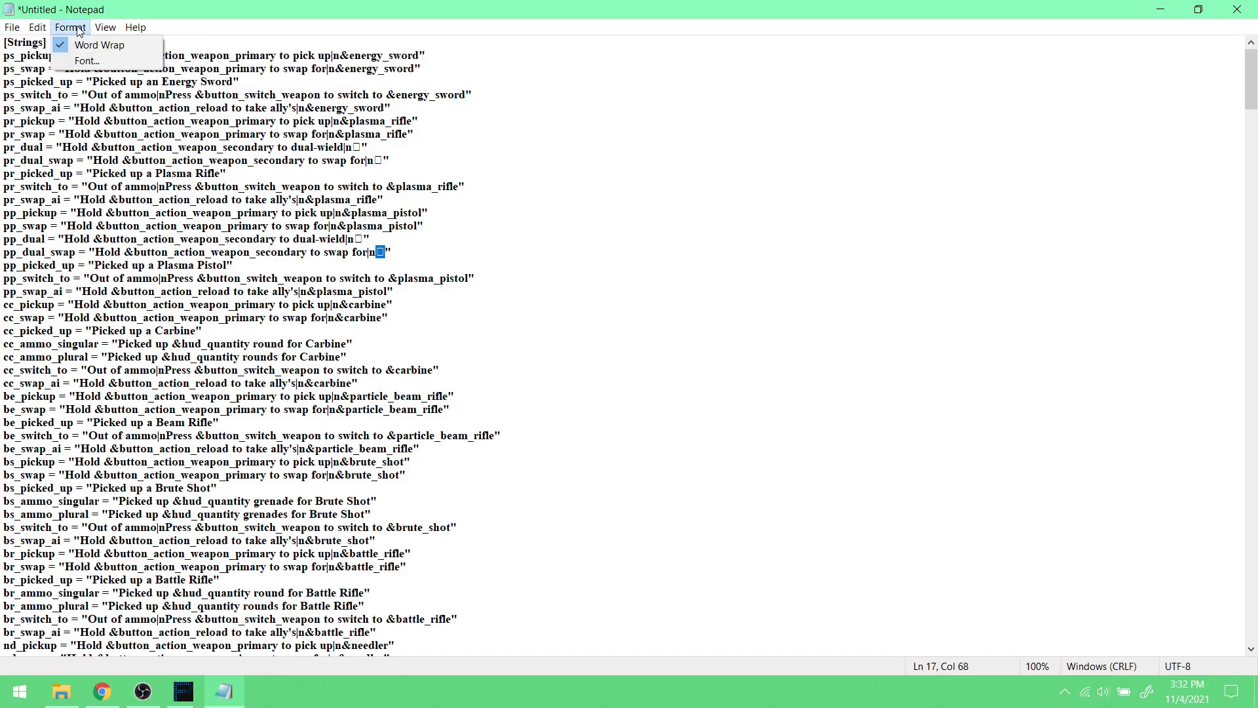
left_click(79, 60)
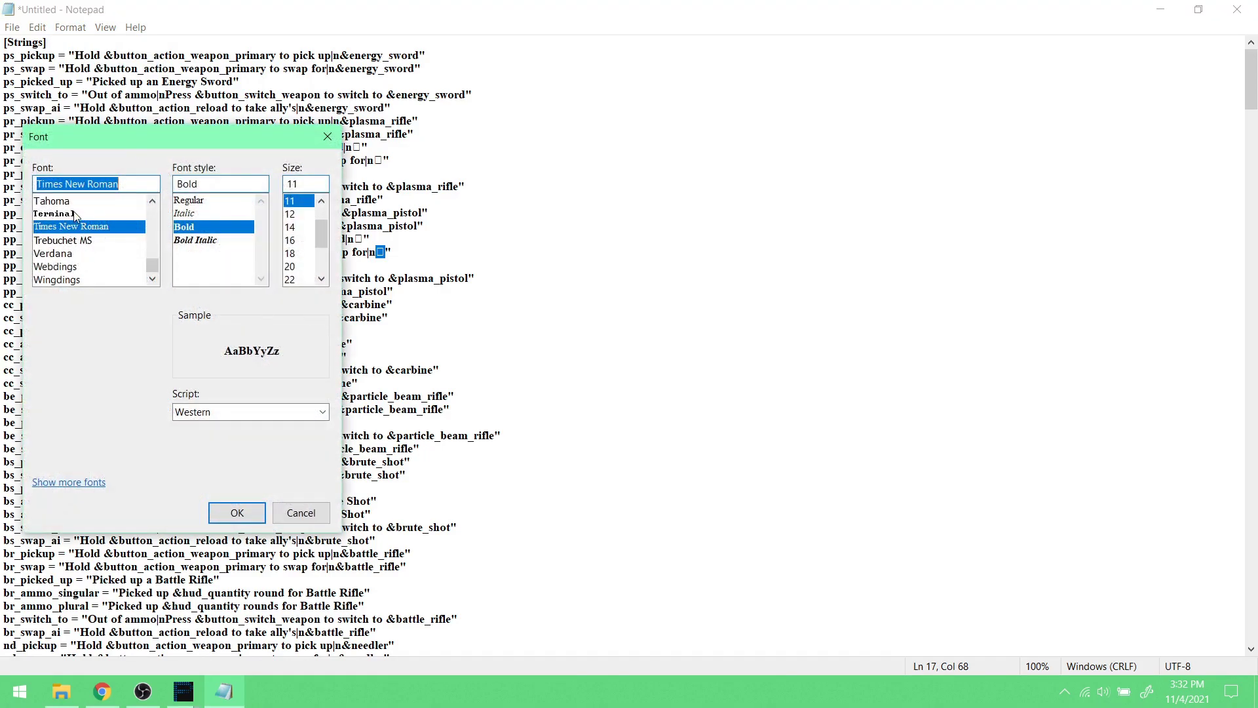
left_click(75, 213)
left_click(237, 514)
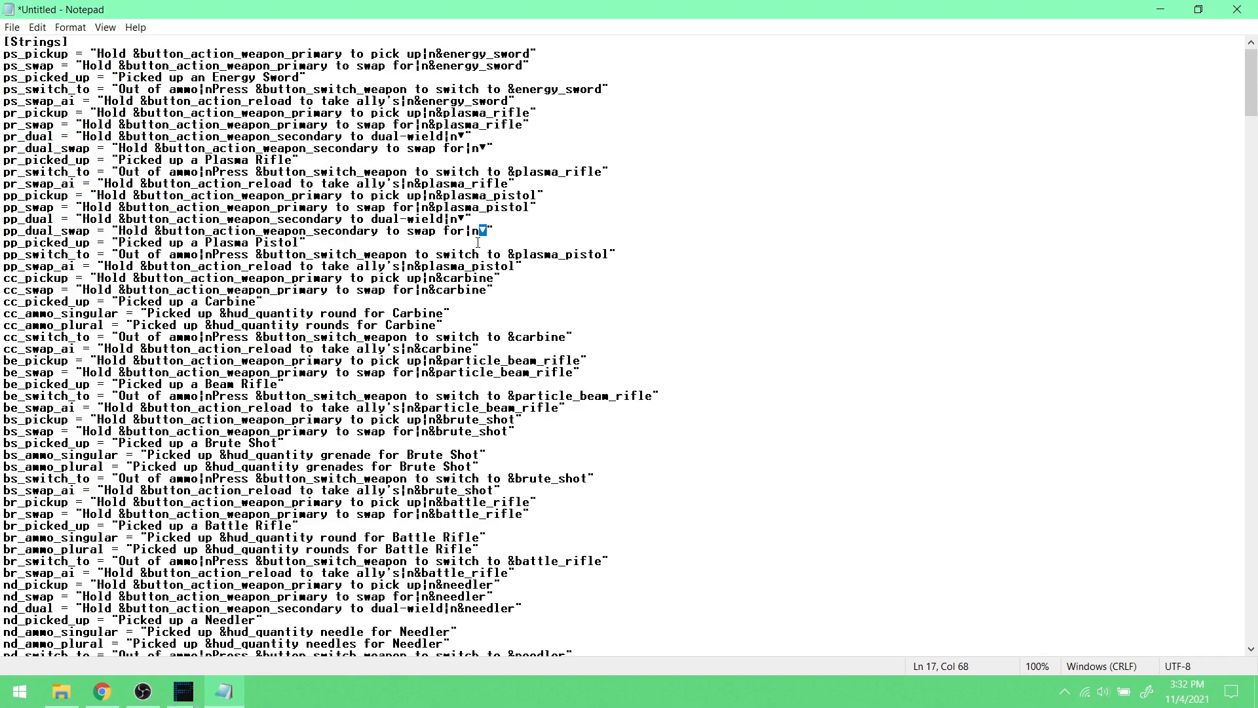
left_click_drag(480, 230, 487, 230)
- Look through the weapon icons of the en_x3\conduit-18 font in Font Packager and return to the strings document in Notepad
left_click(183, 692)
left_click(250, 650)
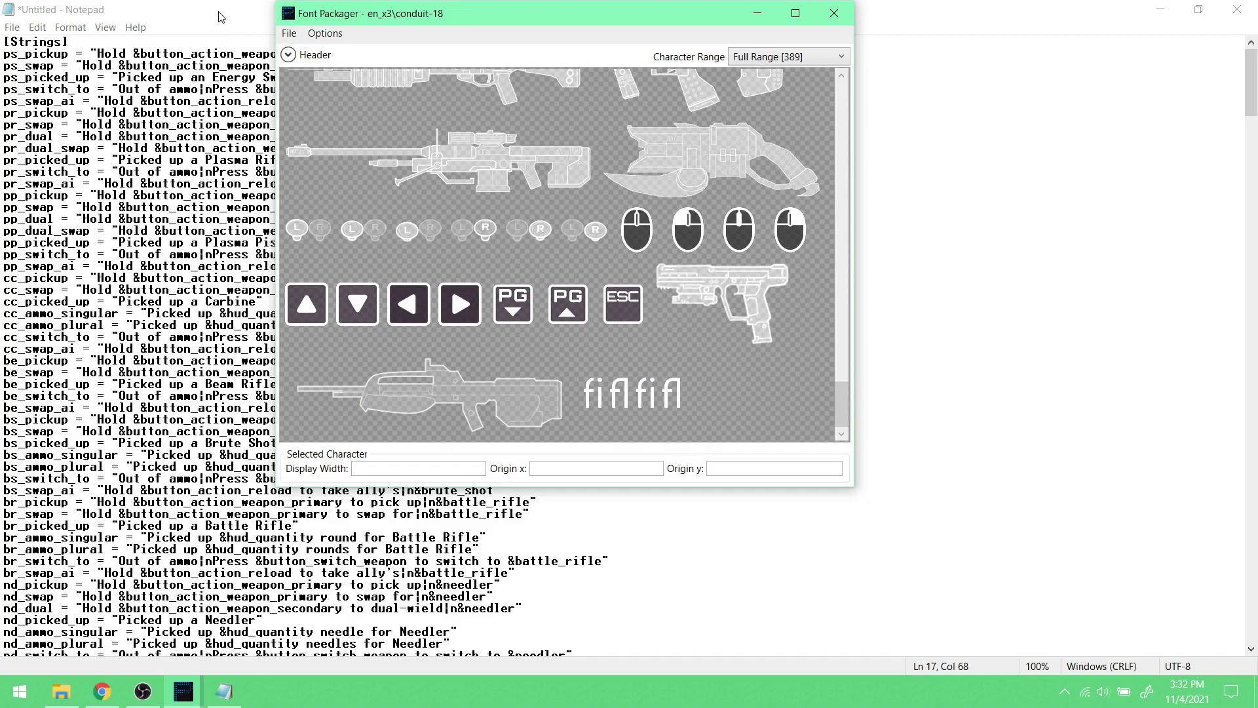
left_click(222, 18)
left_click(517, 336)
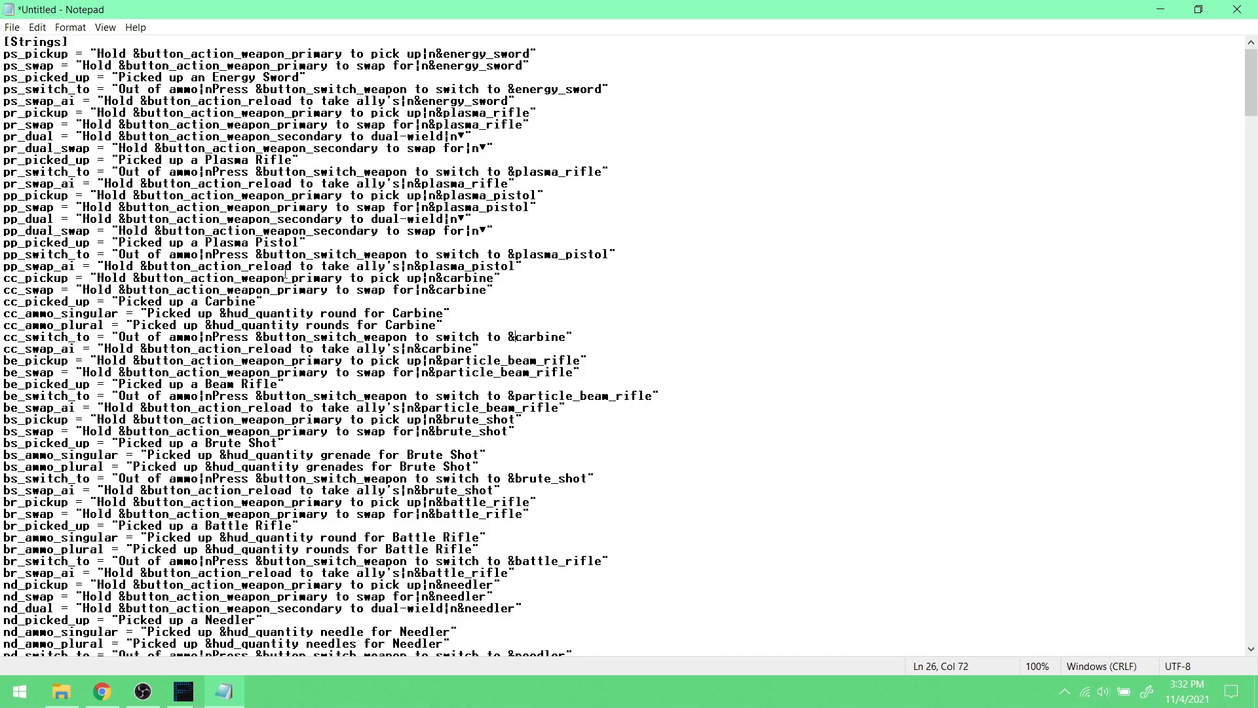
left_click(184, 692)
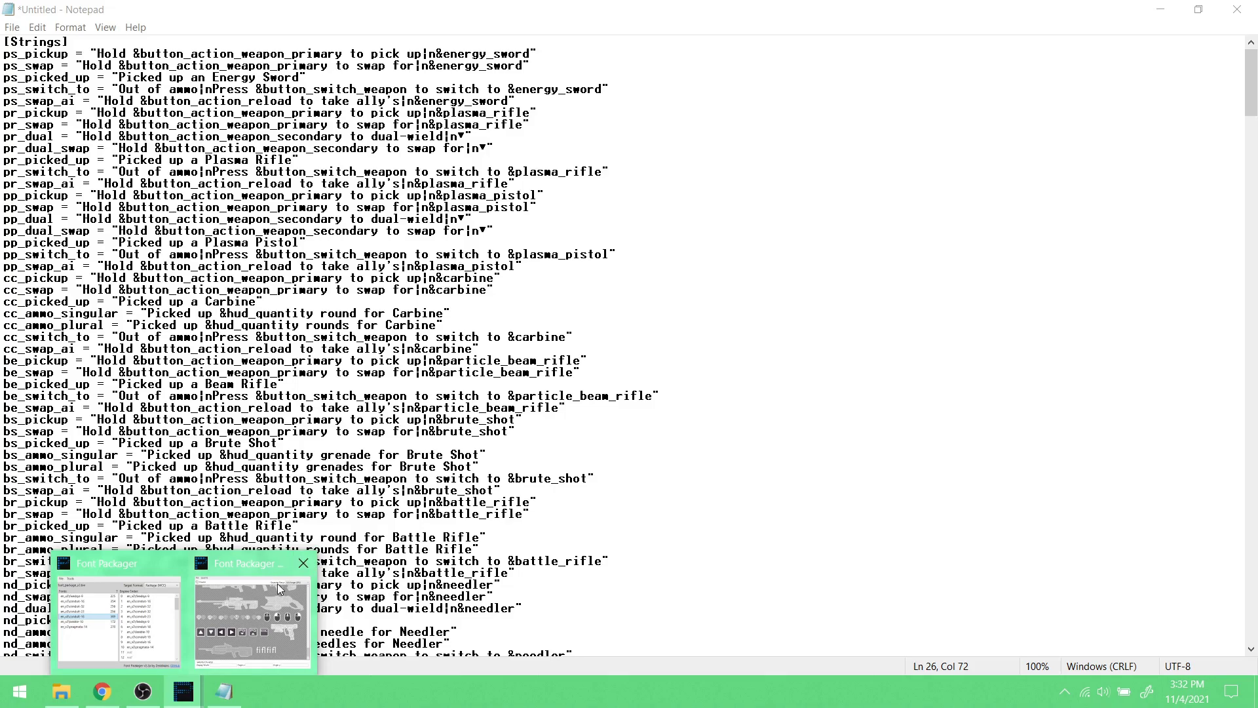
left_click(238, 622)
scroll(487, 283, "up", 15)
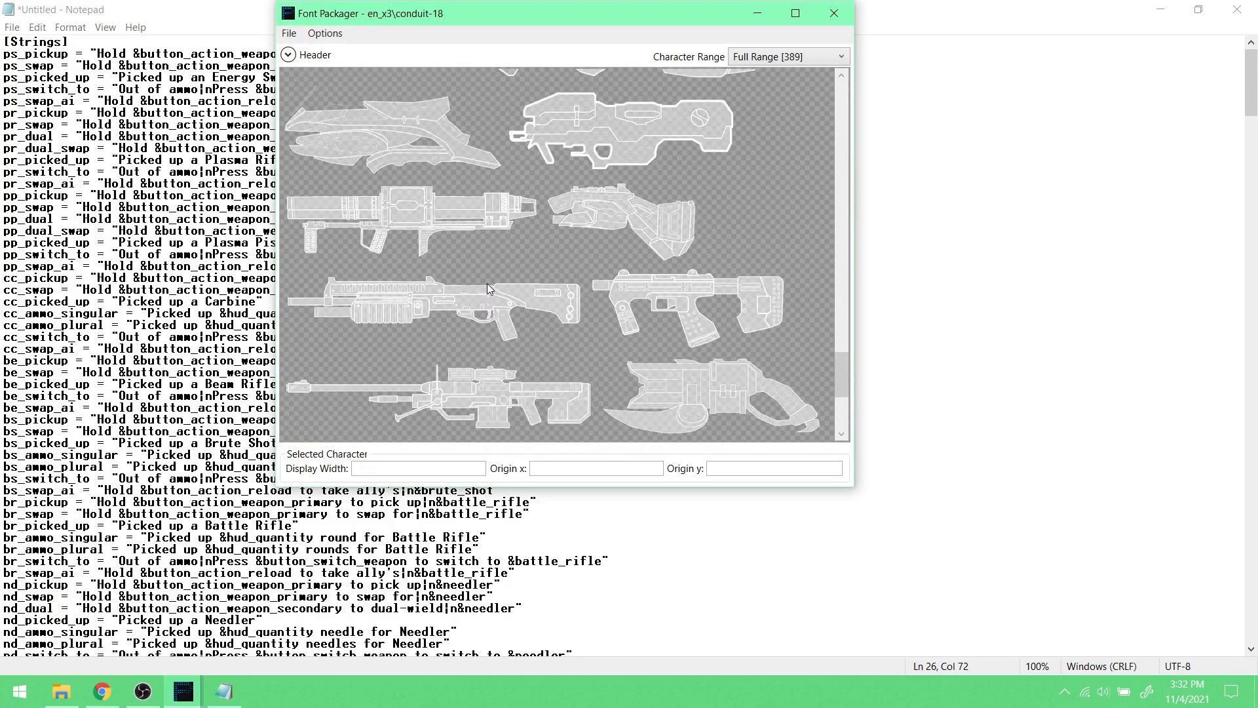
left_click_drag(844, 269, 816, 424)
left_click(221, 15)
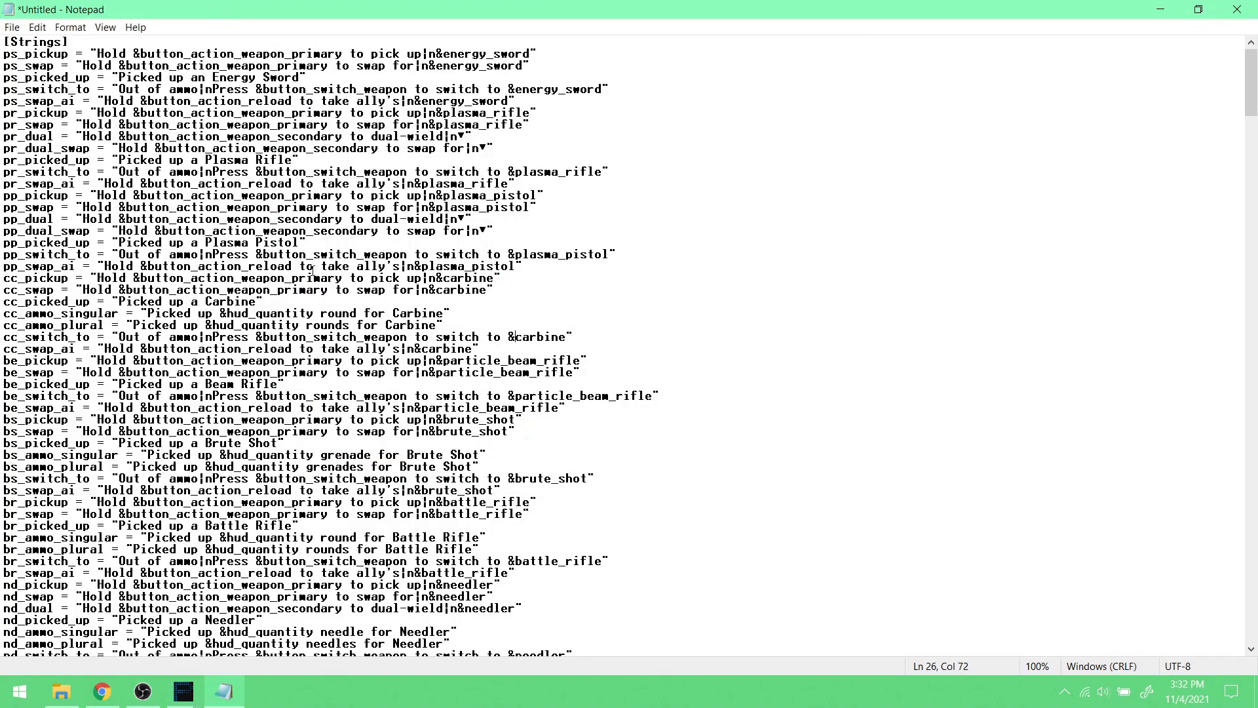
- Examine the mp_ prefix and &magnum reference of the Magnum strings, and the Automag strings with the special character ending am_swap
scroll(543, 386, "down", 1)
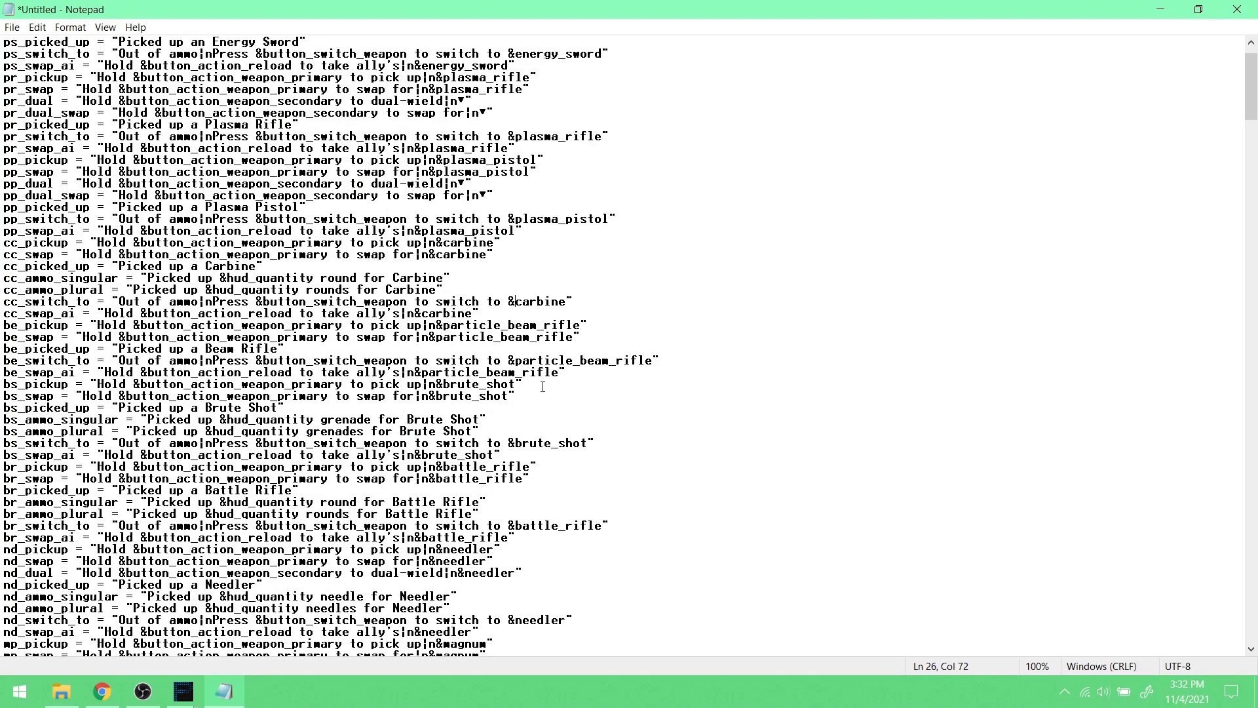
scroll(543, 386, "down", 5)
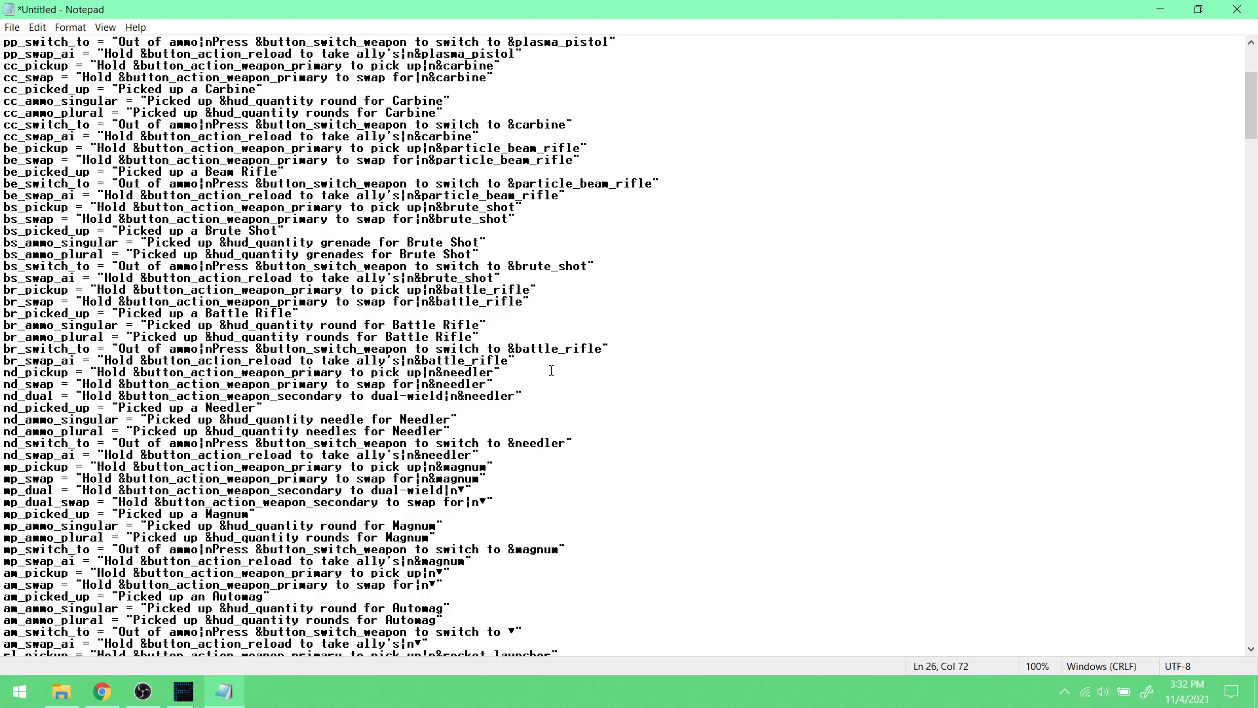
scroll(548, 371, "down", 6)
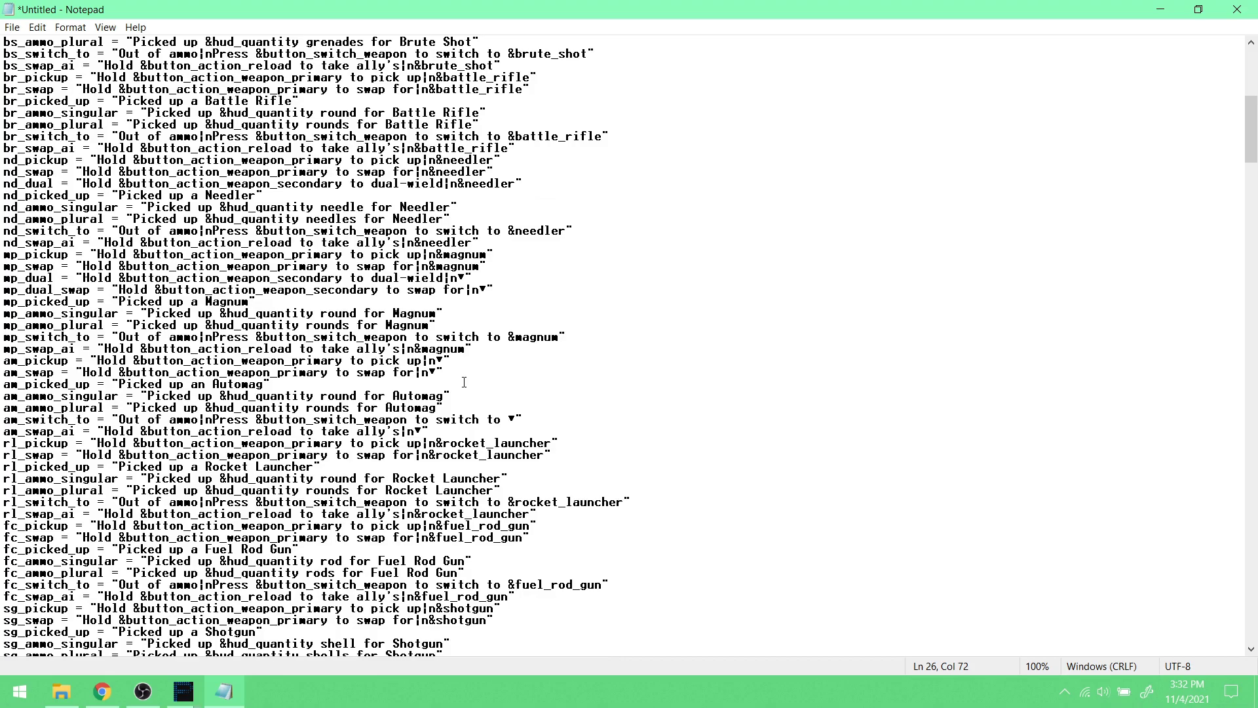
scroll(464, 382, "down", 1)
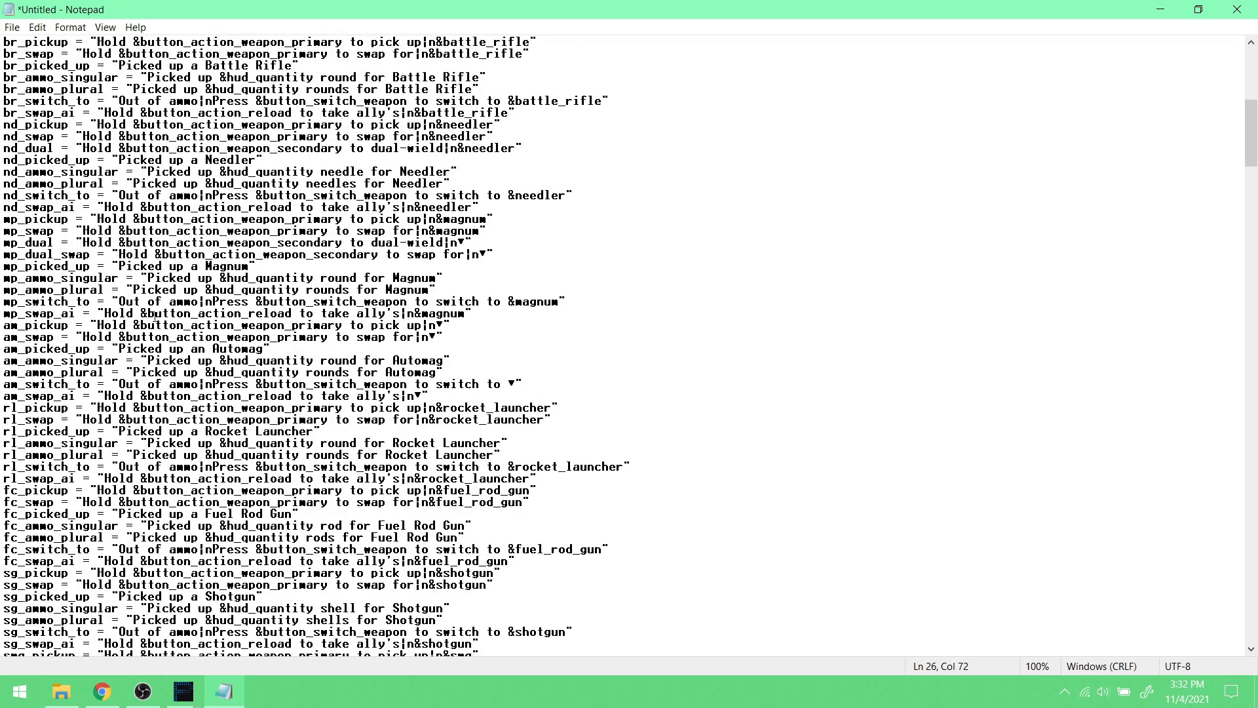
left_click_drag(3, 302, 17, 302)
left_click_drag(509, 302, 561, 301)
left_click(14, 325)
left_click_drag(213, 348, 261, 349)
left_click_drag(430, 337, 436, 337)
left_click_drag(430, 337, 437, 337)
left_click(393, 407)
- Copy the battle rifle strings from br_pickup to br_swap_ai and paste them on a new line at the end of the document
scroll(248, 394, "down", 7)
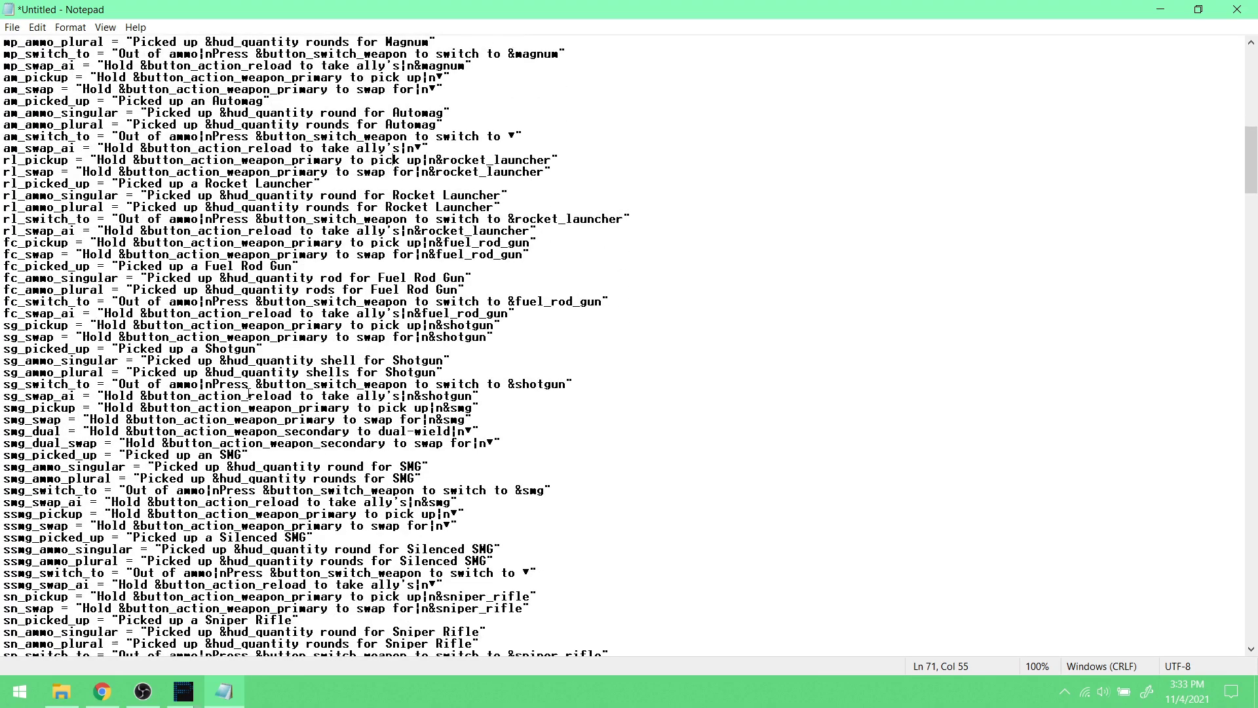
scroll(249, 394, "up", 3)
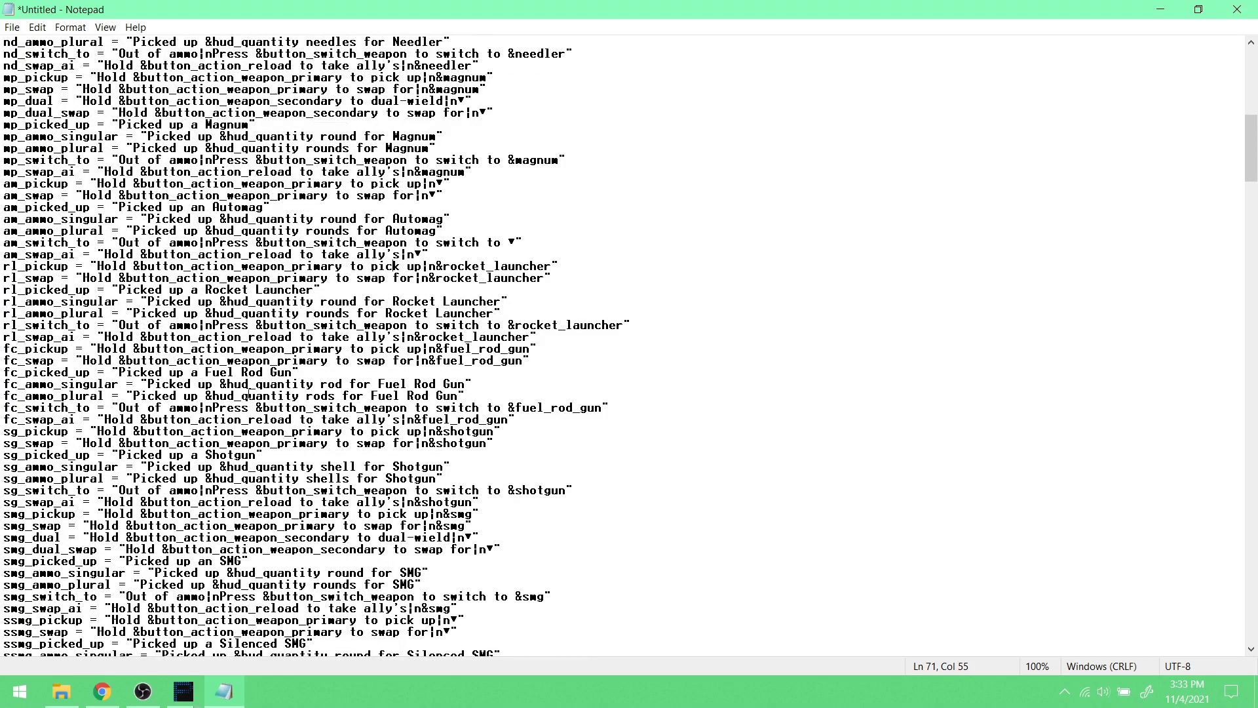
scroll(249, 394, "up", 7)
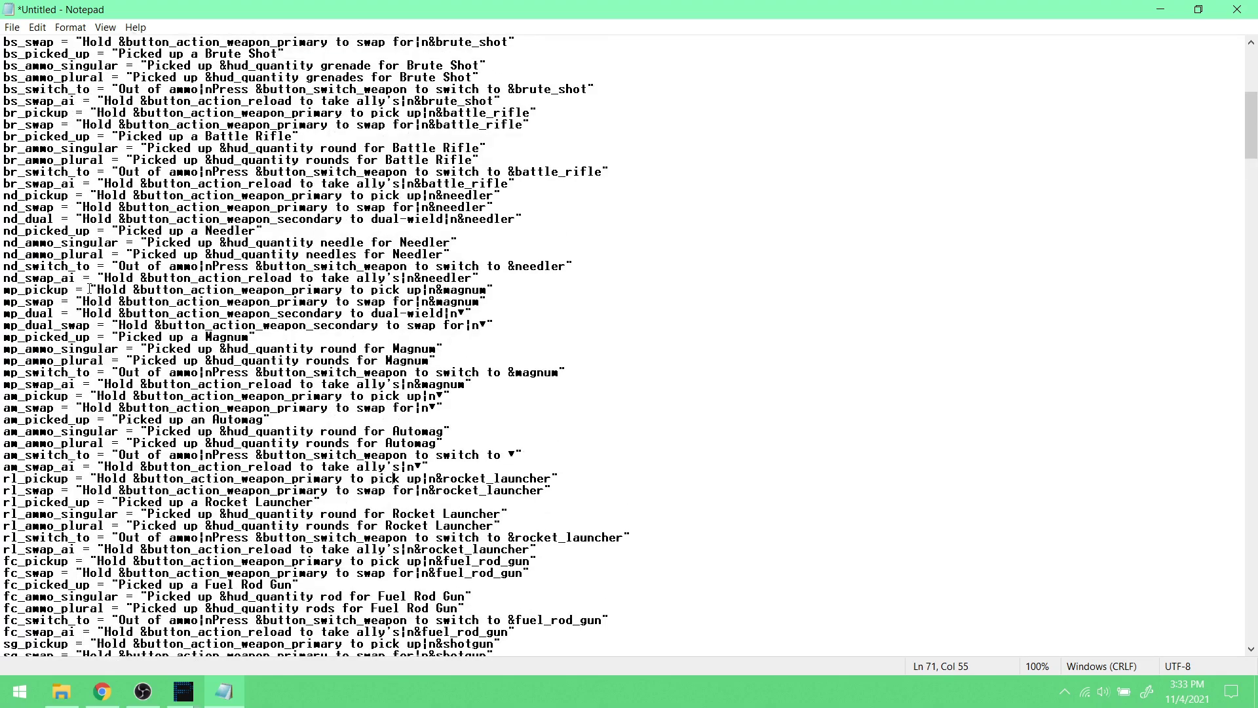
left_click_drag(5, 148, 522, 217)
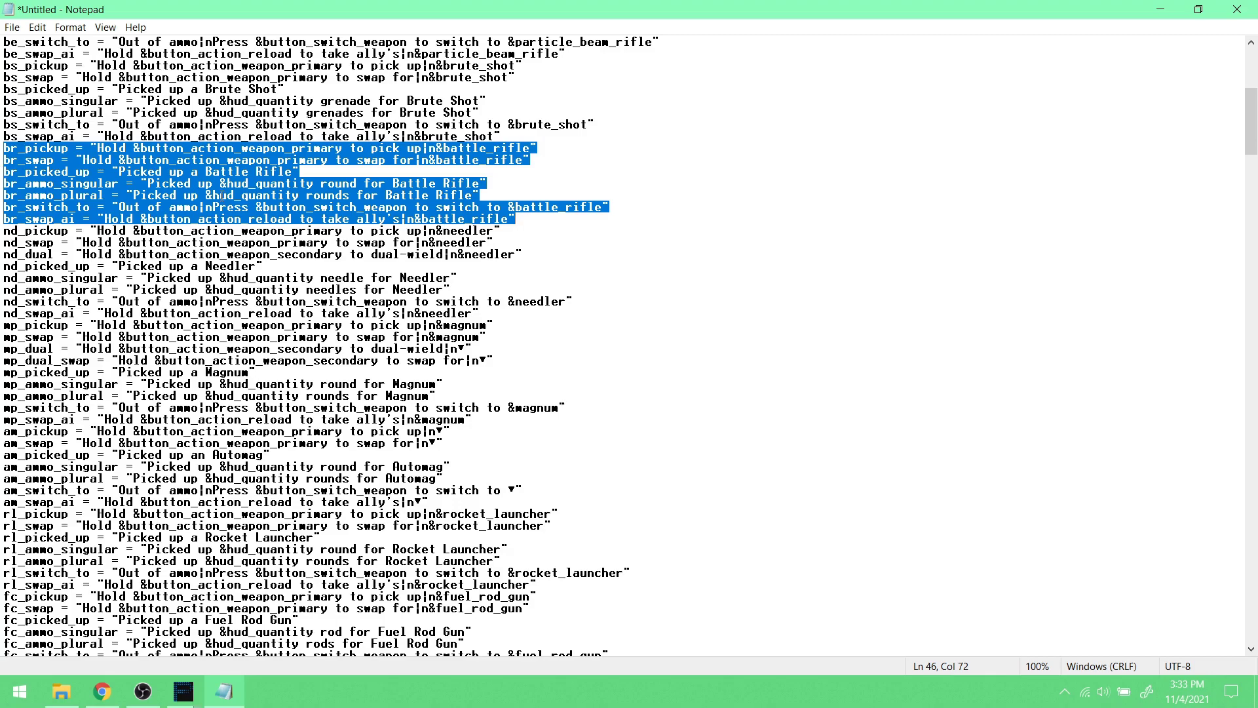
right_click(204, 180)
left_click(264, 230)
left_click_drag(1252, 121, 1252, 609)
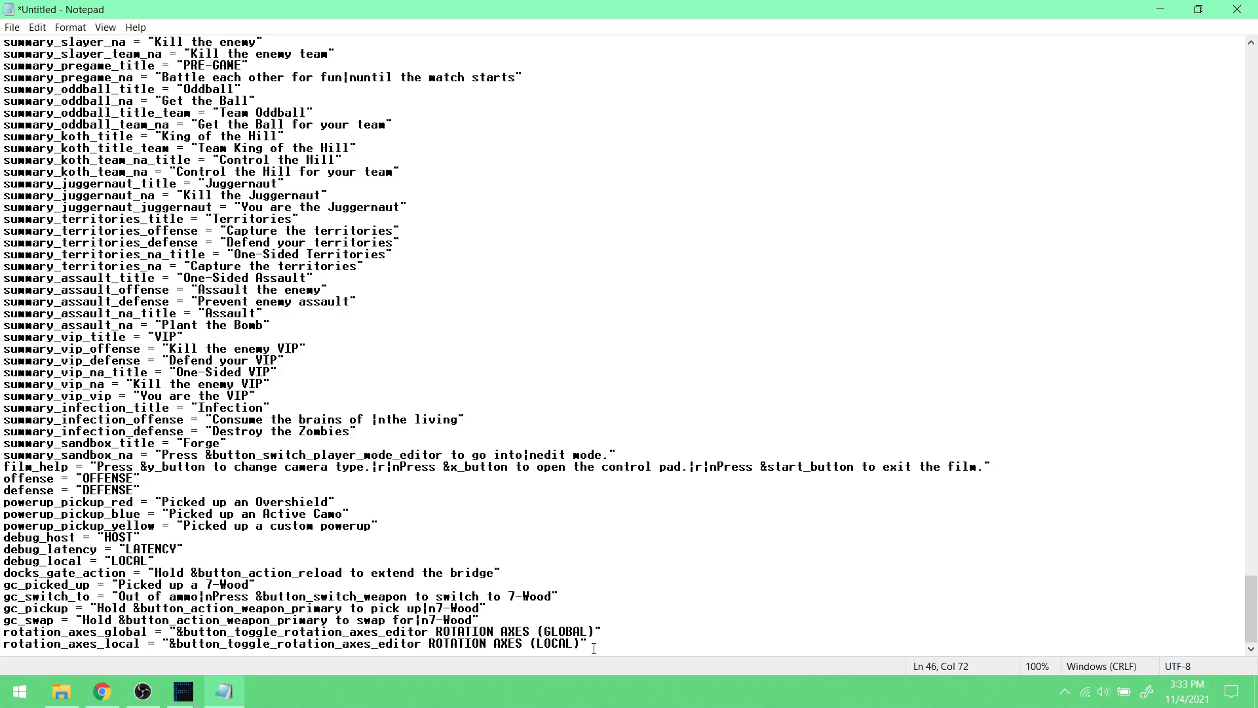
left_click(600, 646)
key("Return")
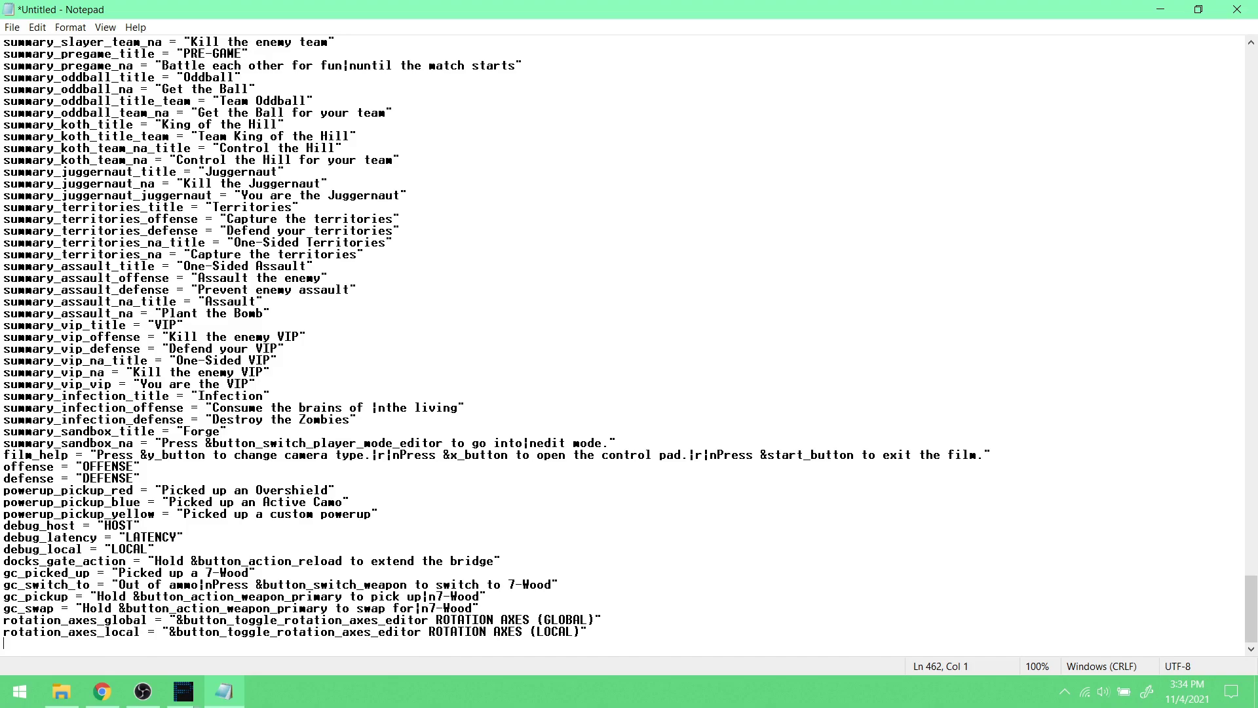
key("ctrl+v")
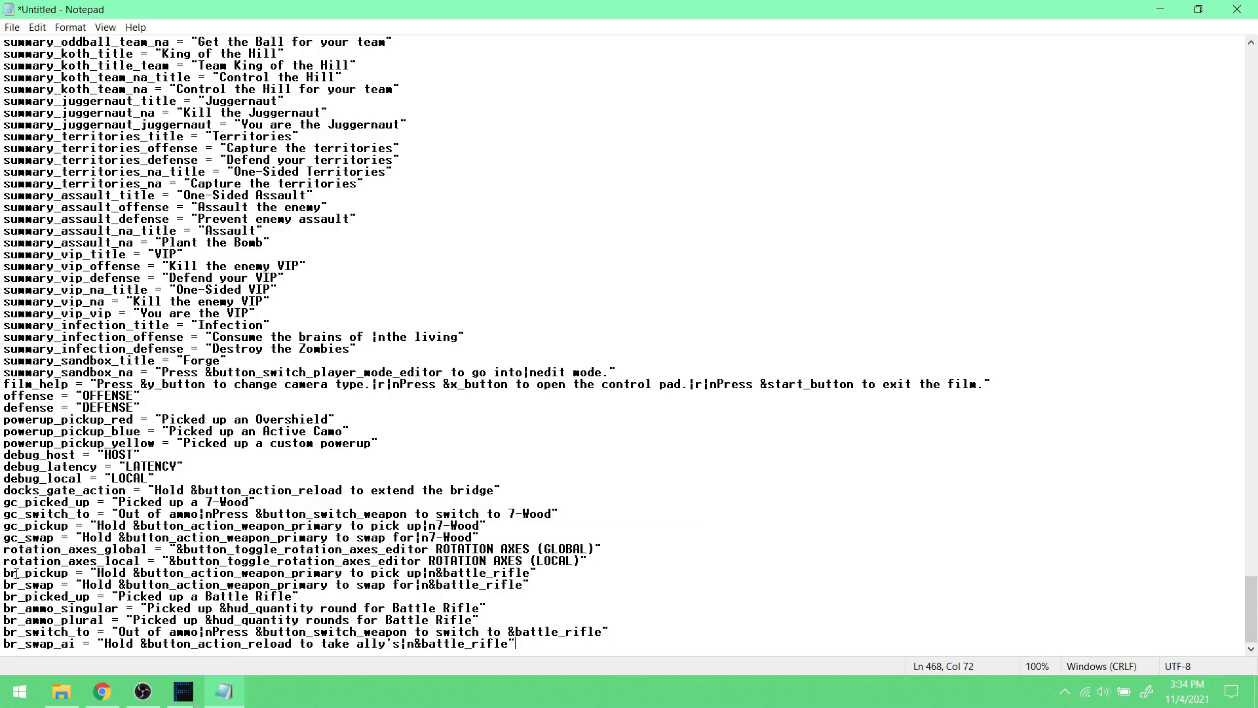
- Rename the prefix of all the pasted battle rifle strings from br_ to brt_
left_click(17, 573)
type("t")
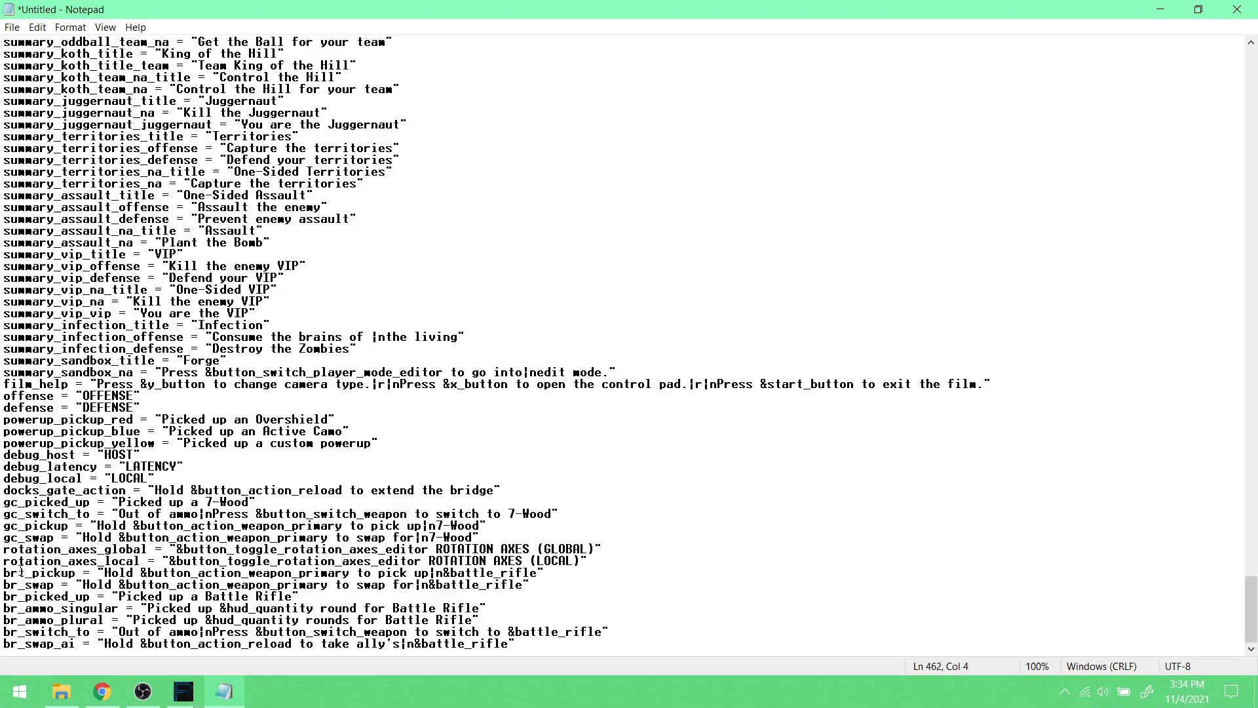
type("t")
key("Down")
key("Left")
type("t")
key("Down")
key("Left")
type("t")
key("Down")
key("Left")
type("t")
key("Down")
key("Left")
type("t")
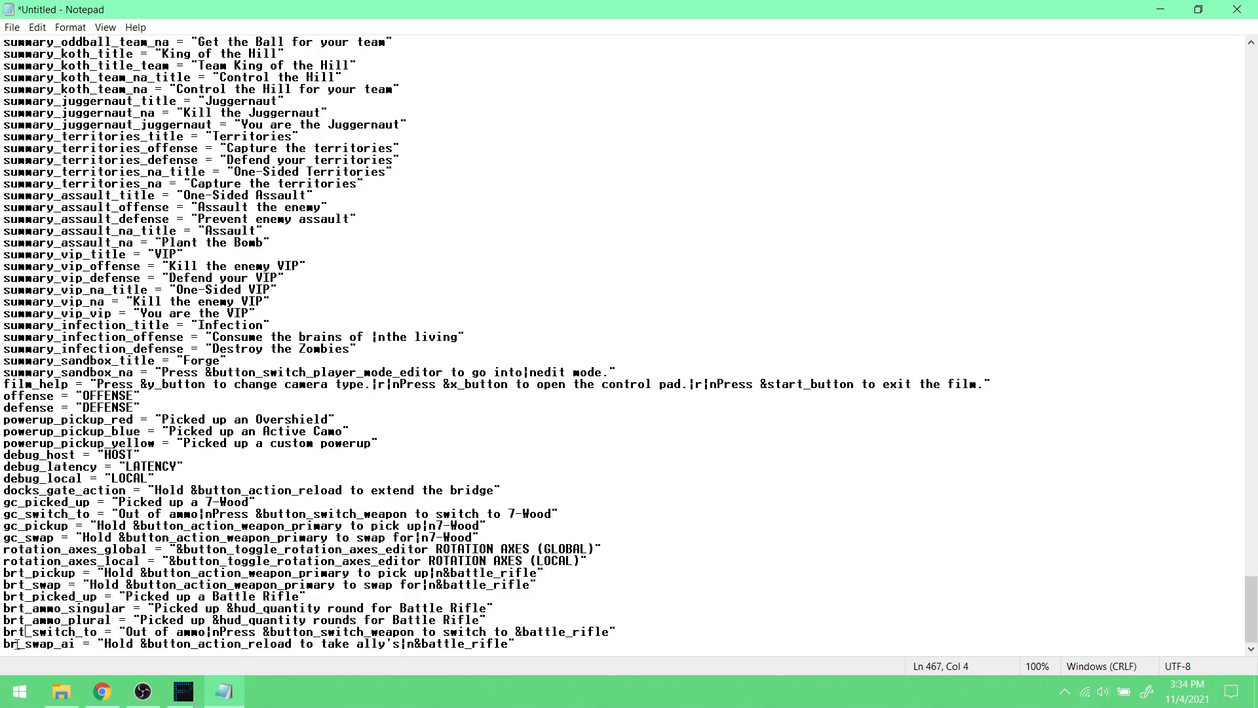
type("t")
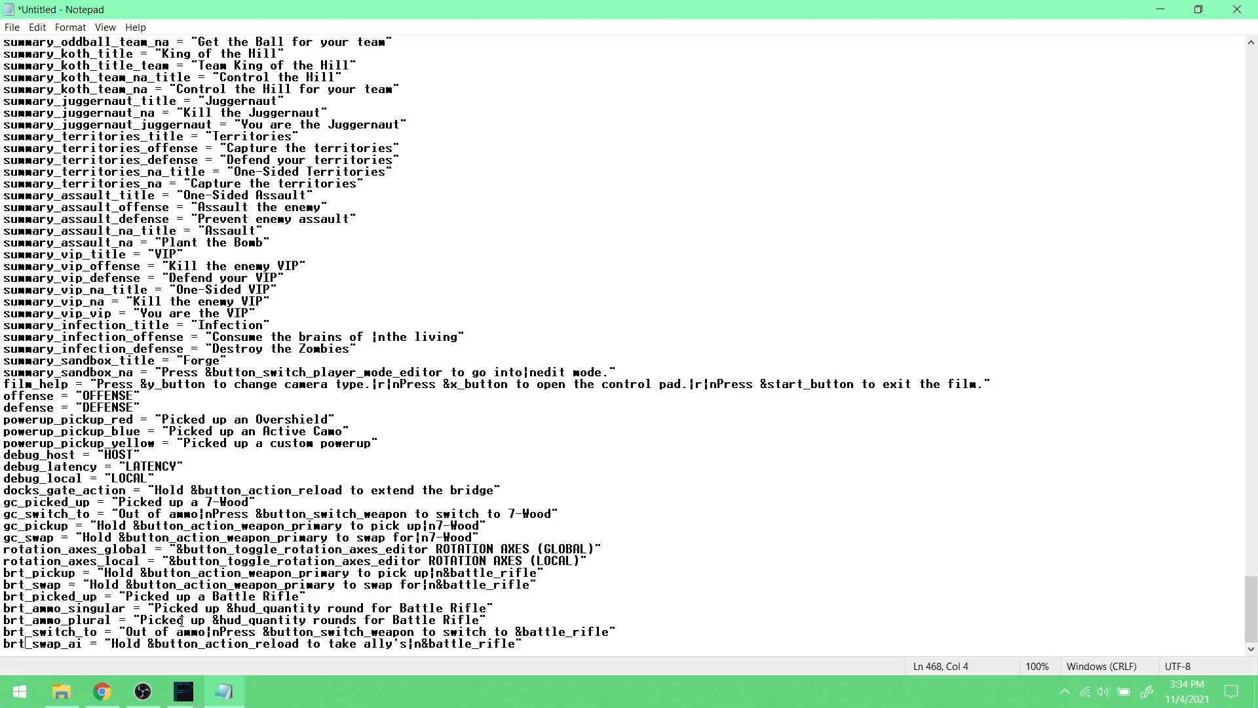
- Examine the names and text of the brt_ammo_singular and brt_ammo_plural strings, and the button reference in brt_pickup
left_click_drag(18, 608, 112, 610)
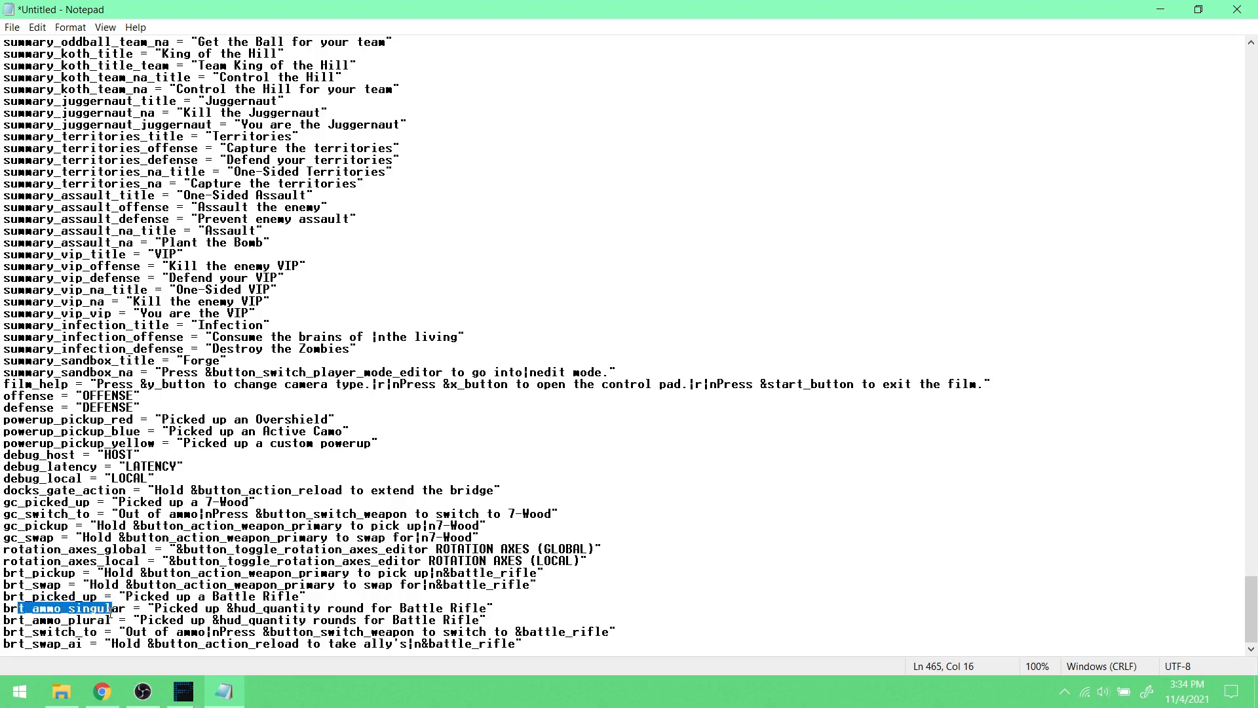
left_click_drag(31, 620, 68, 609)
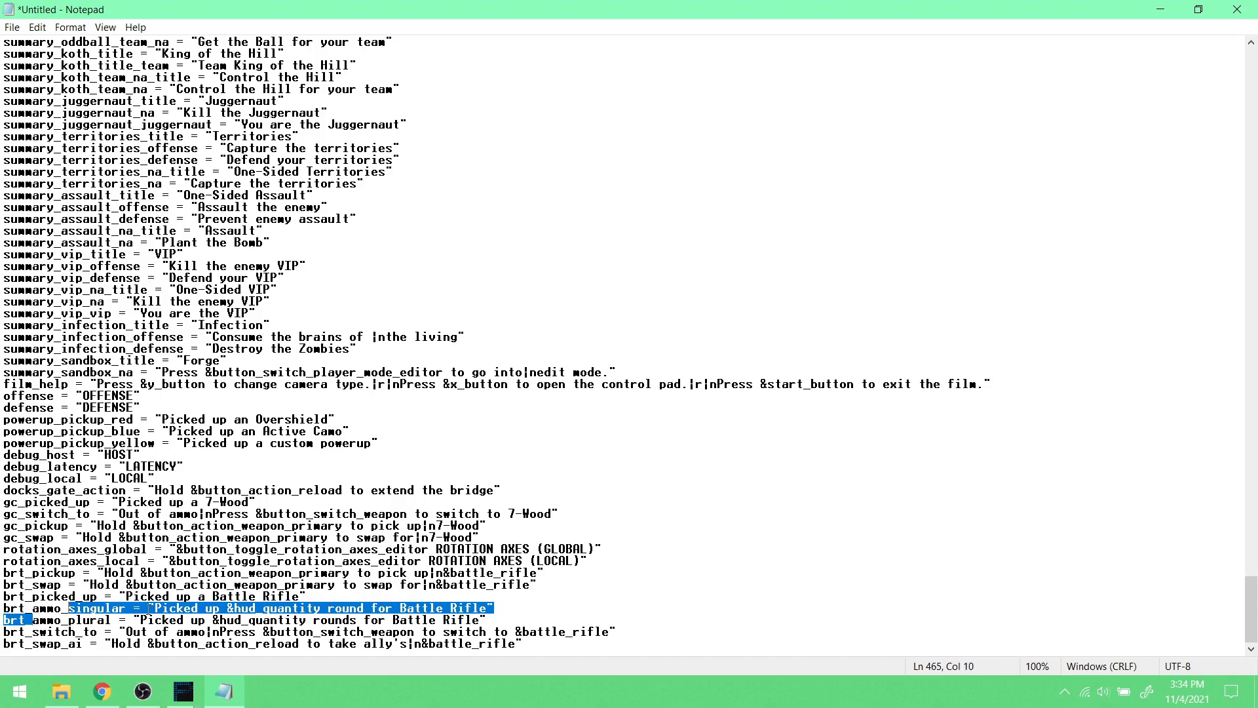
left_click(155, 608)
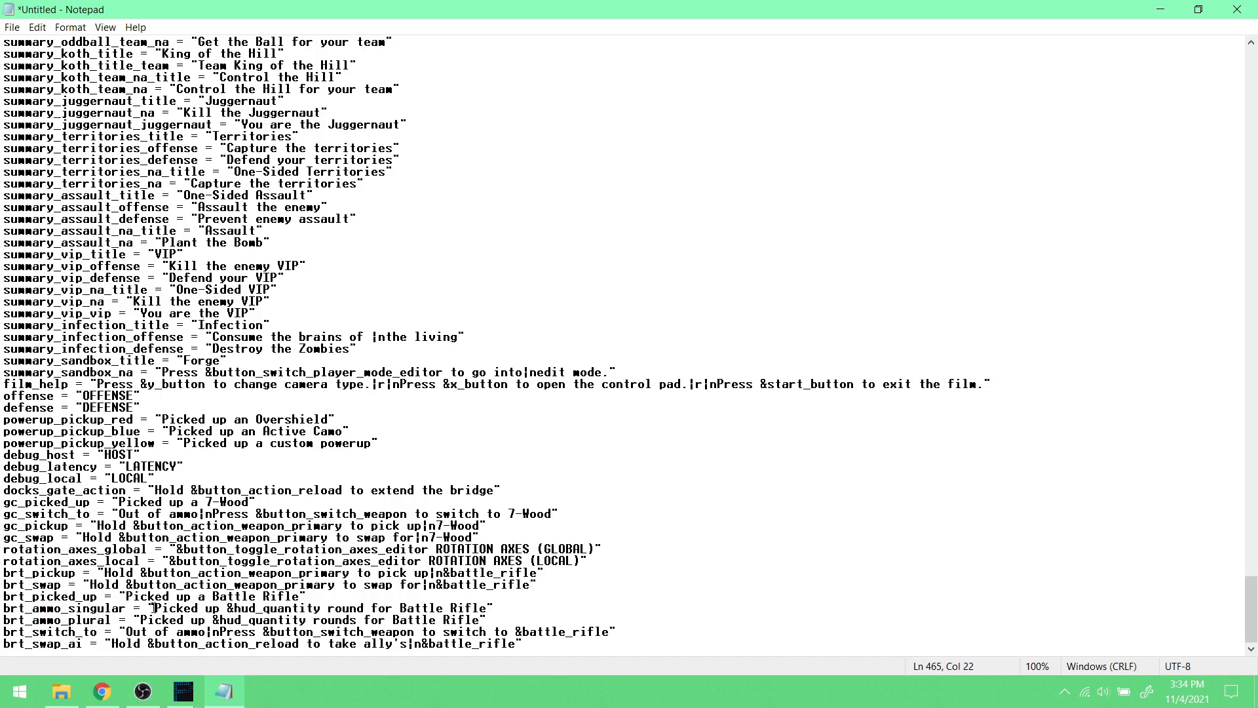
left_click_drag(157, 608, 488, 611)
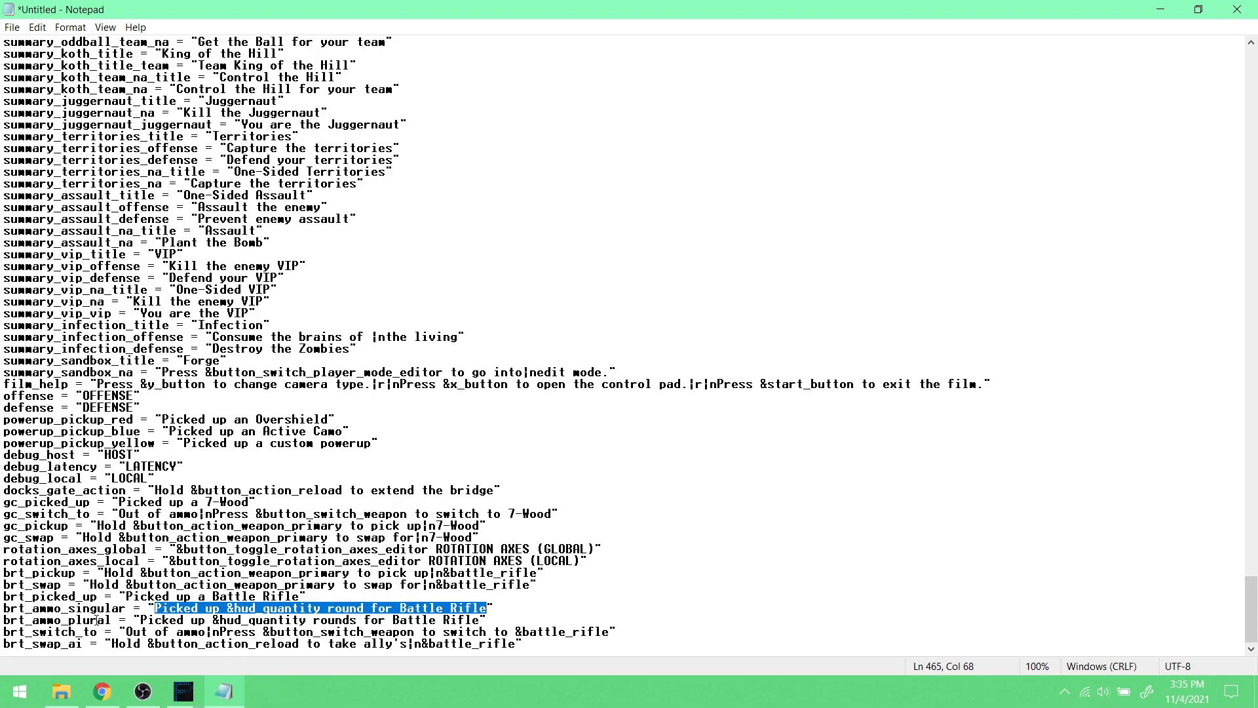
left_click(25, 607)
left_click_drag(5, 611, 179, 621)
left_click(172, 598)
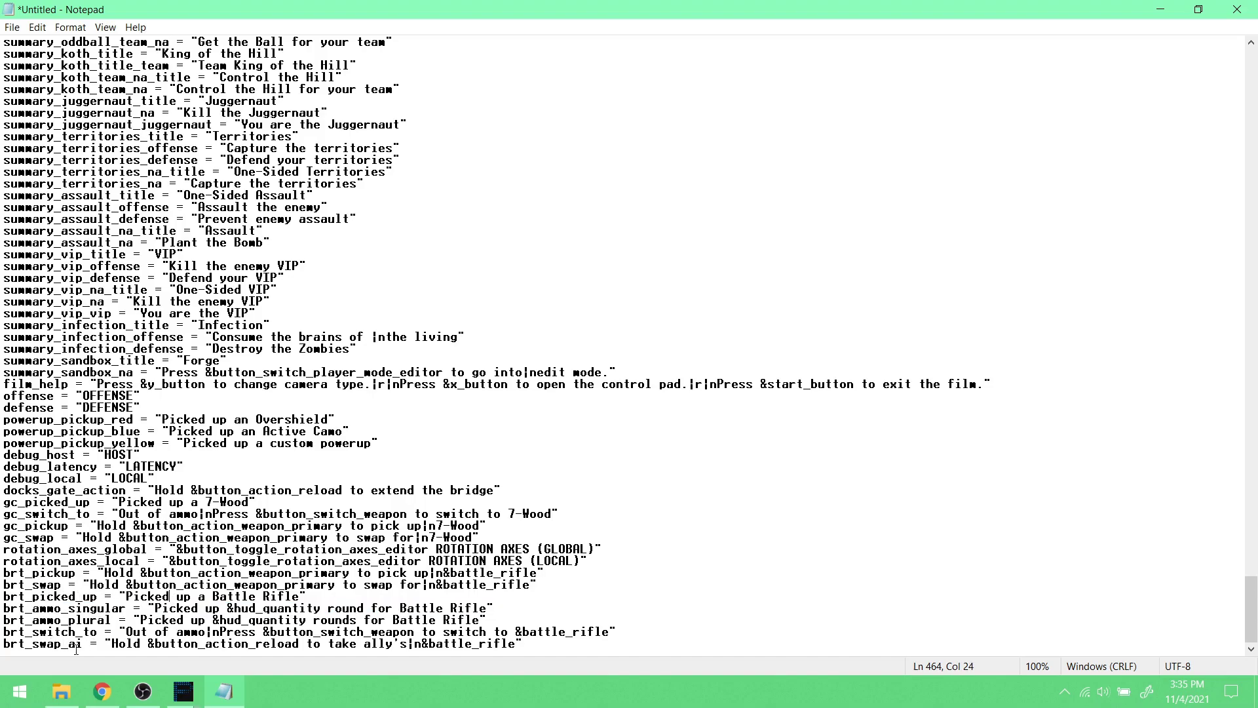
left_click(72, 575)
left_click_drag(112, 575, 357, 575)
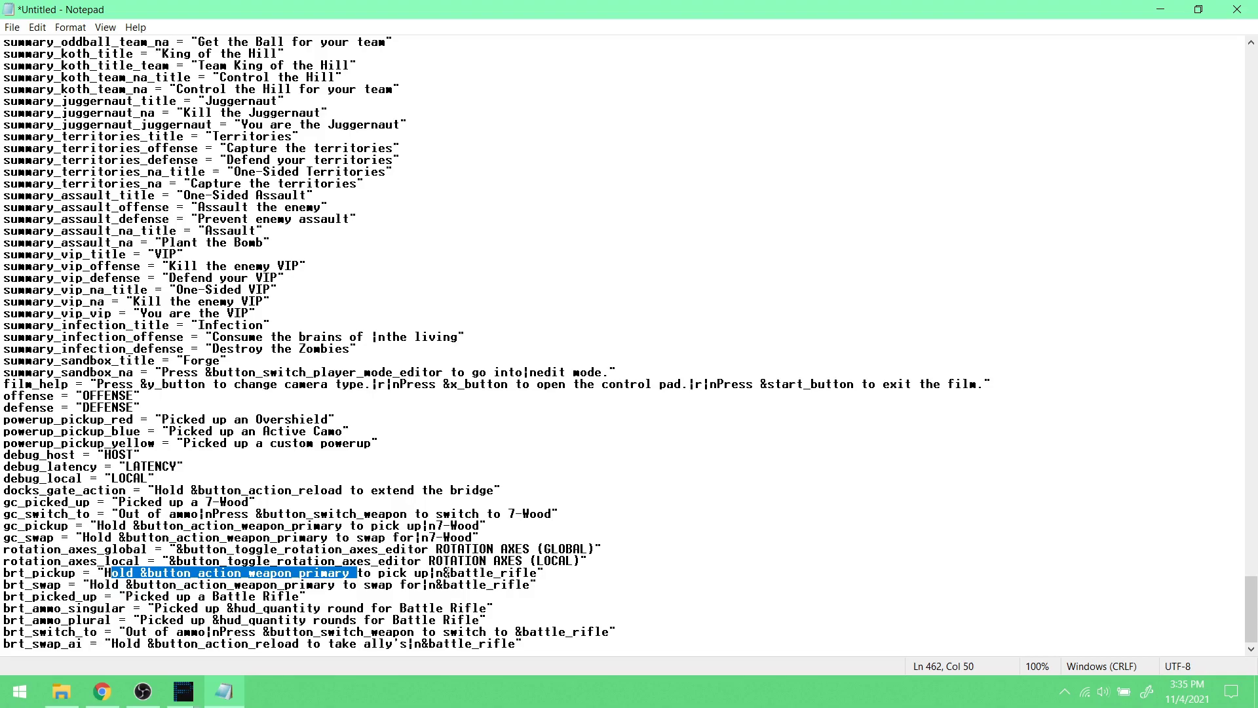
- Replace &battle_rifle in the brt_pickup string with the character of the custom battle rifle icon from Font Packager's conduit-18 font
left_click_drag(443, 574, 538, 575)
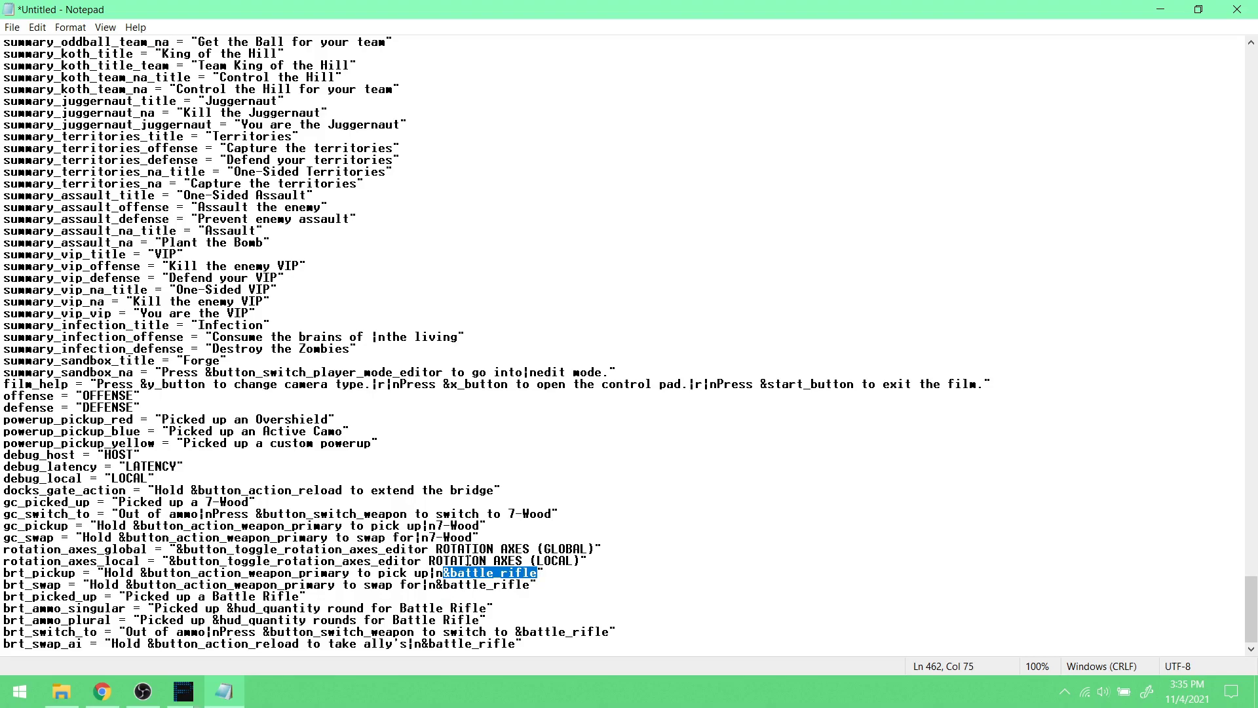
left_click(183, 692)
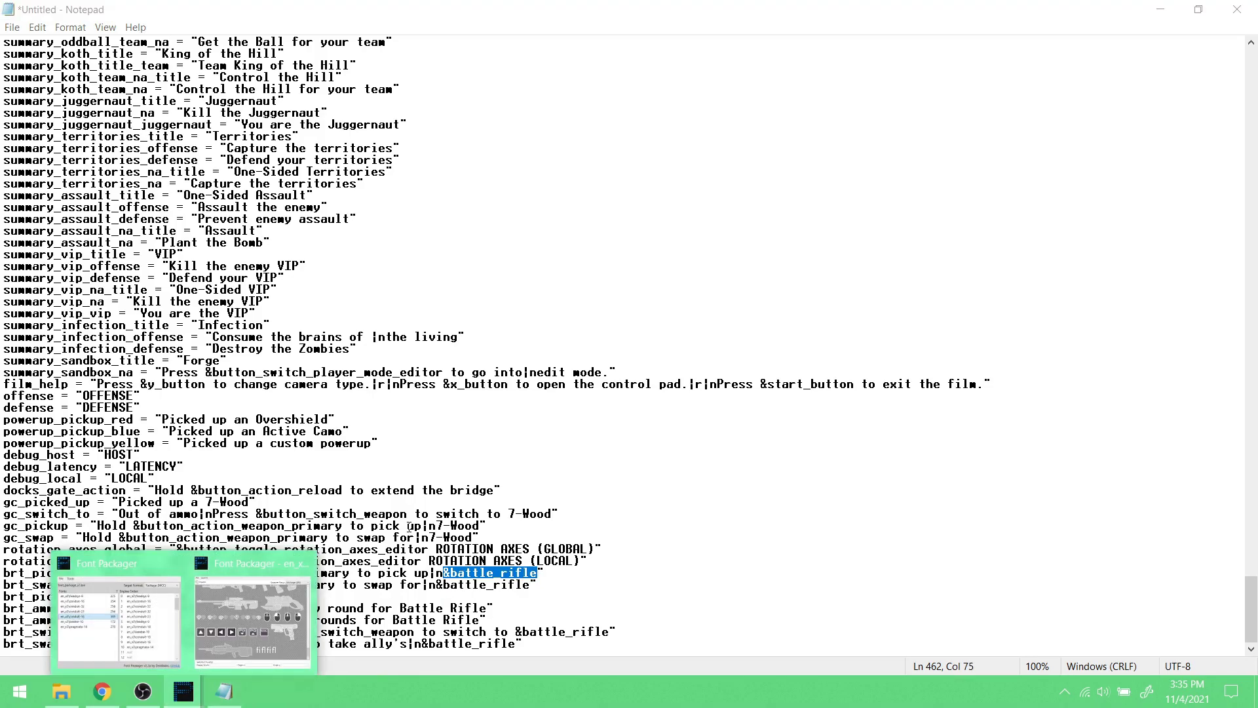
left_click(242, 623)
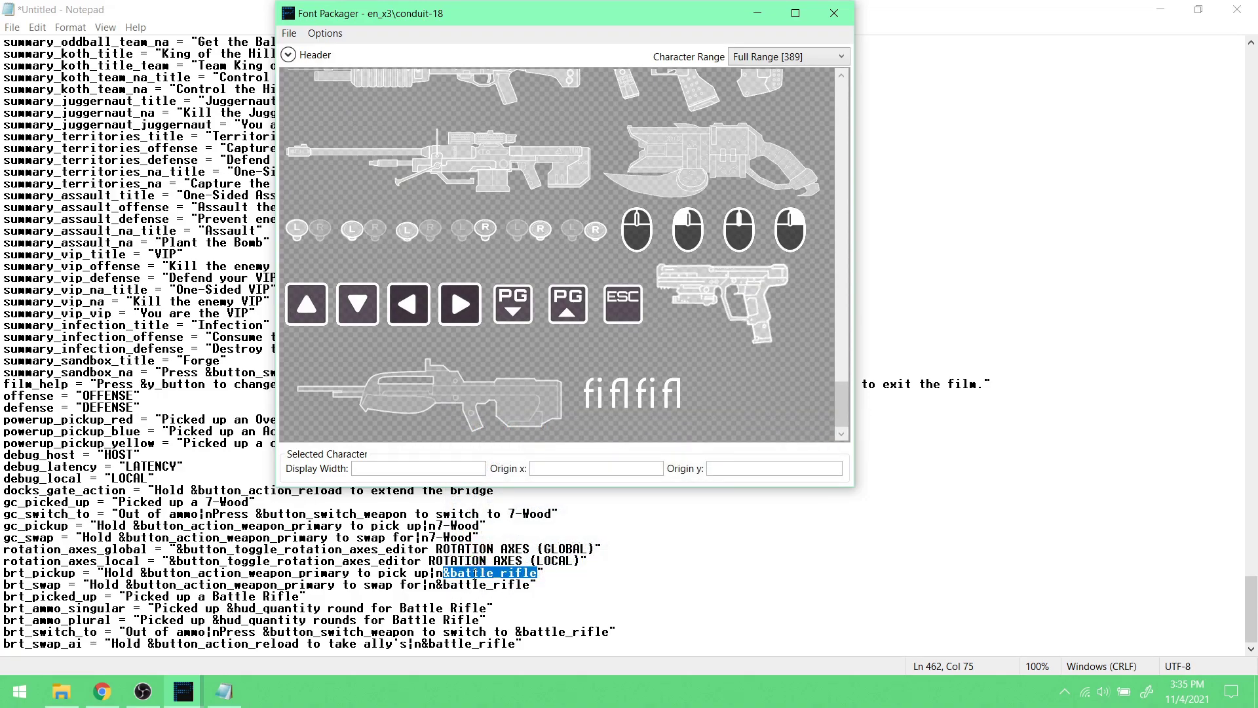
left_click(431, 391)
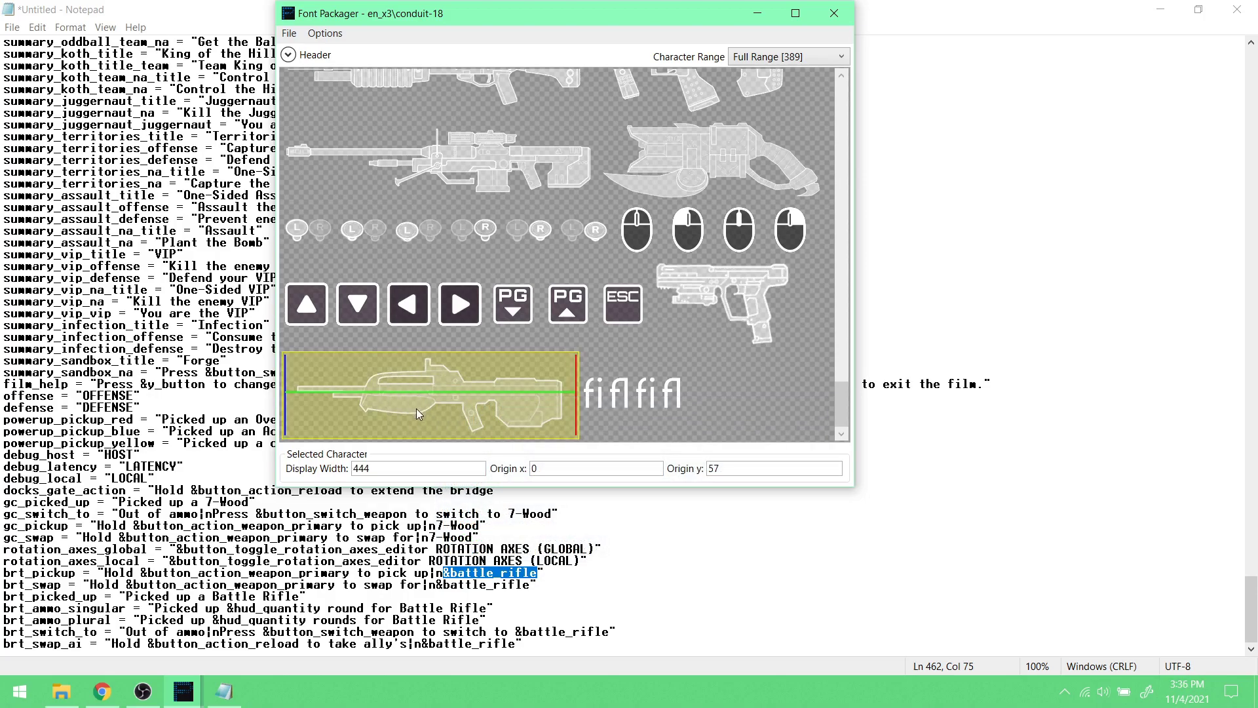
left_click(160, 13)
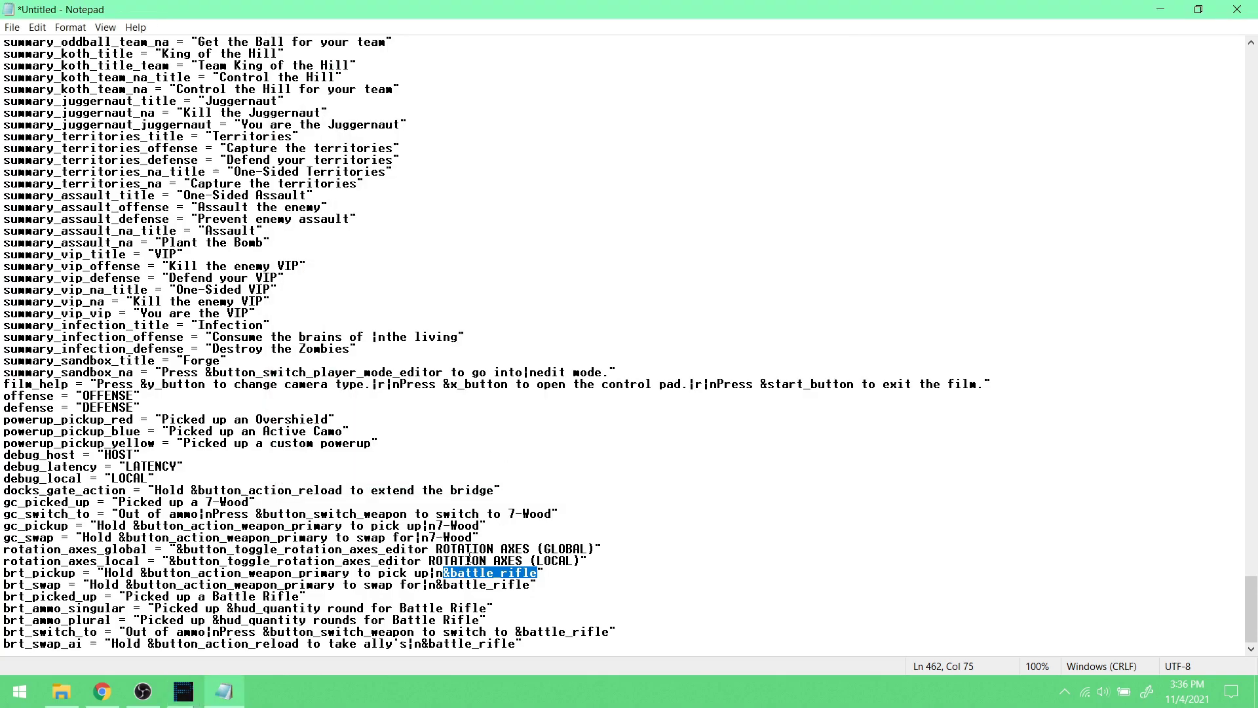
key("ctrl+v")
key("shift+Left")
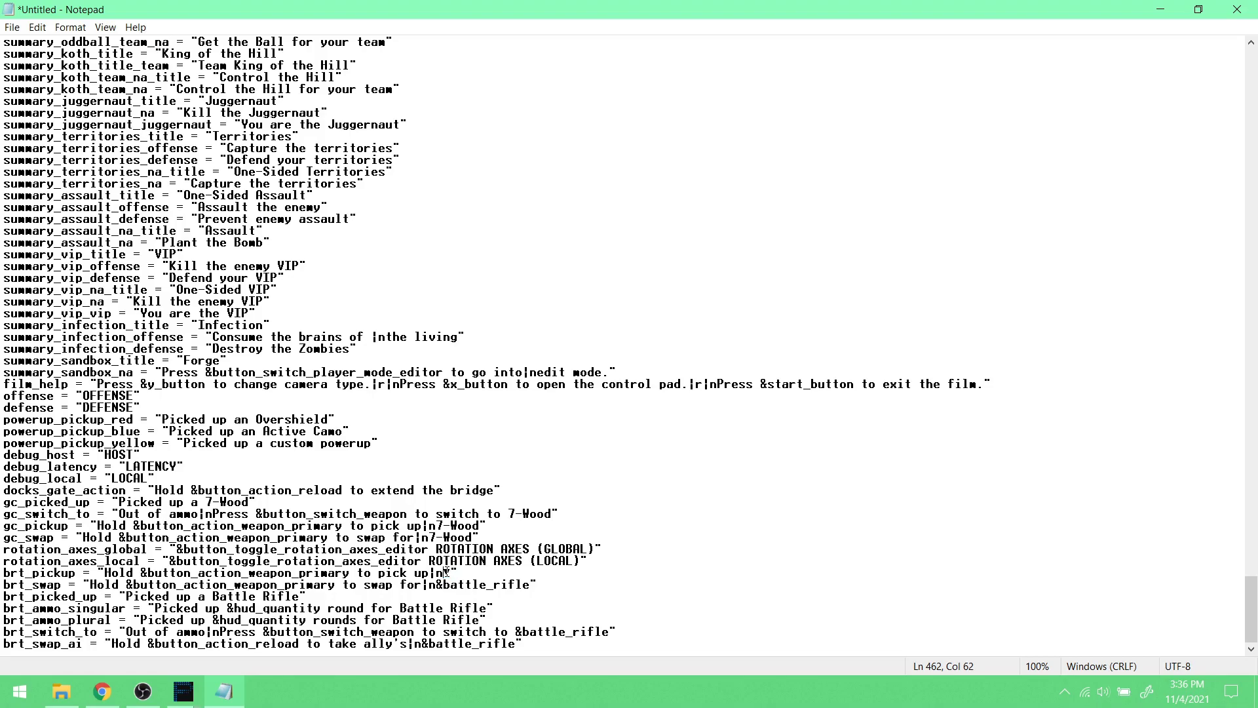
- Replace &battle_rifle with the custom icon character ▾ in the brt_swap, brt_switch_to and brt_swap_ai strings
left_click(474, 589)
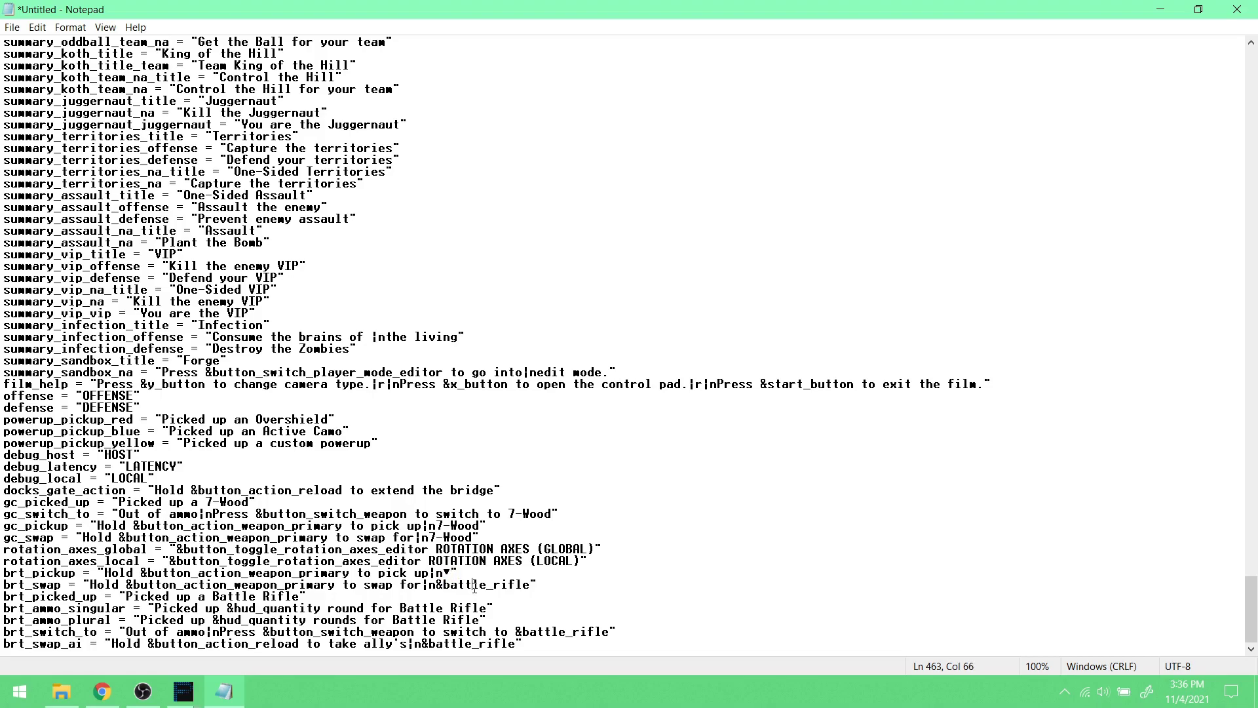
left_click(442, 585)
key("shift+Left")
left_click(437, 585)
left_click_drag(438, 587, 522, 588)
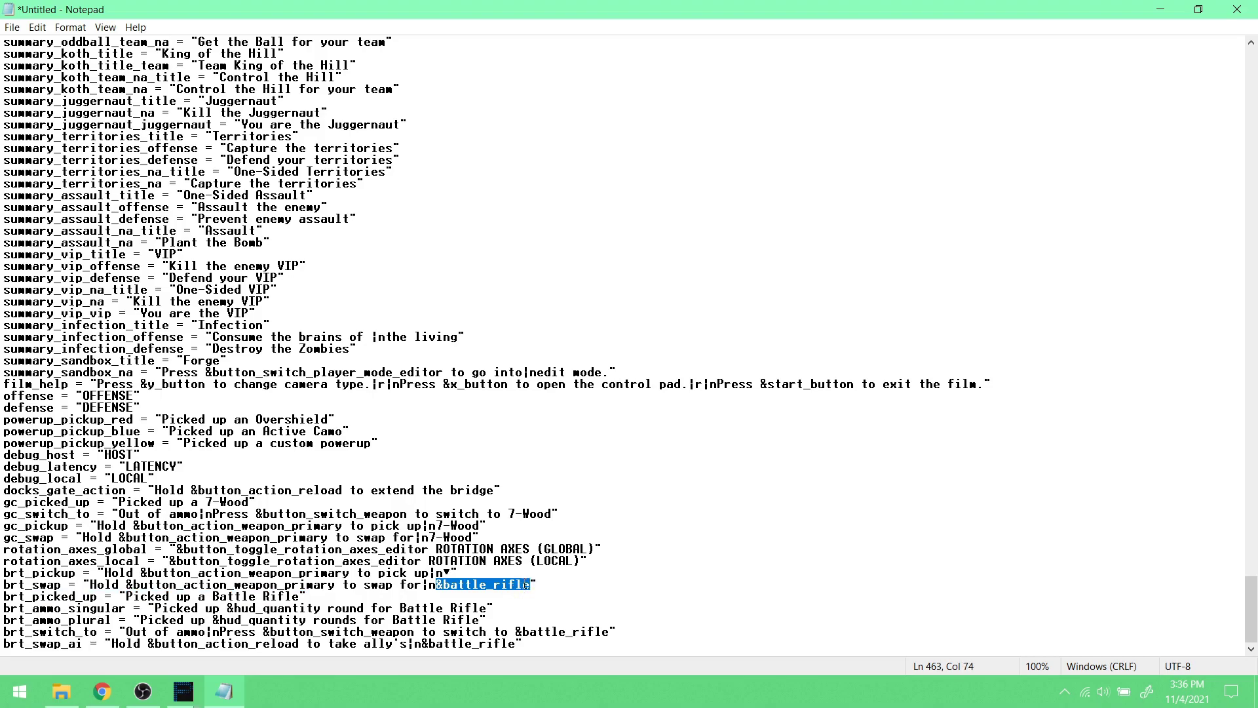
type("▾")
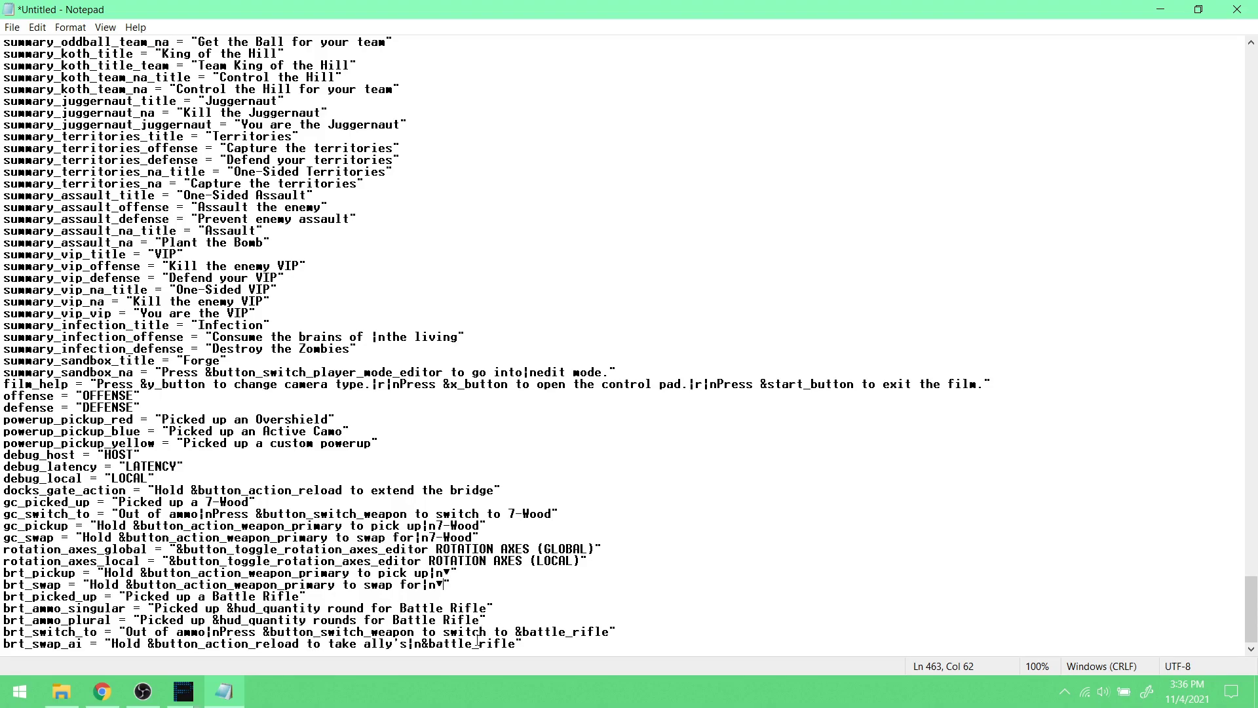
left_click_drag(517, 631, 599, 630)
type("▾")
left_click_drag(422, 644, 515, 643)
type("▾")
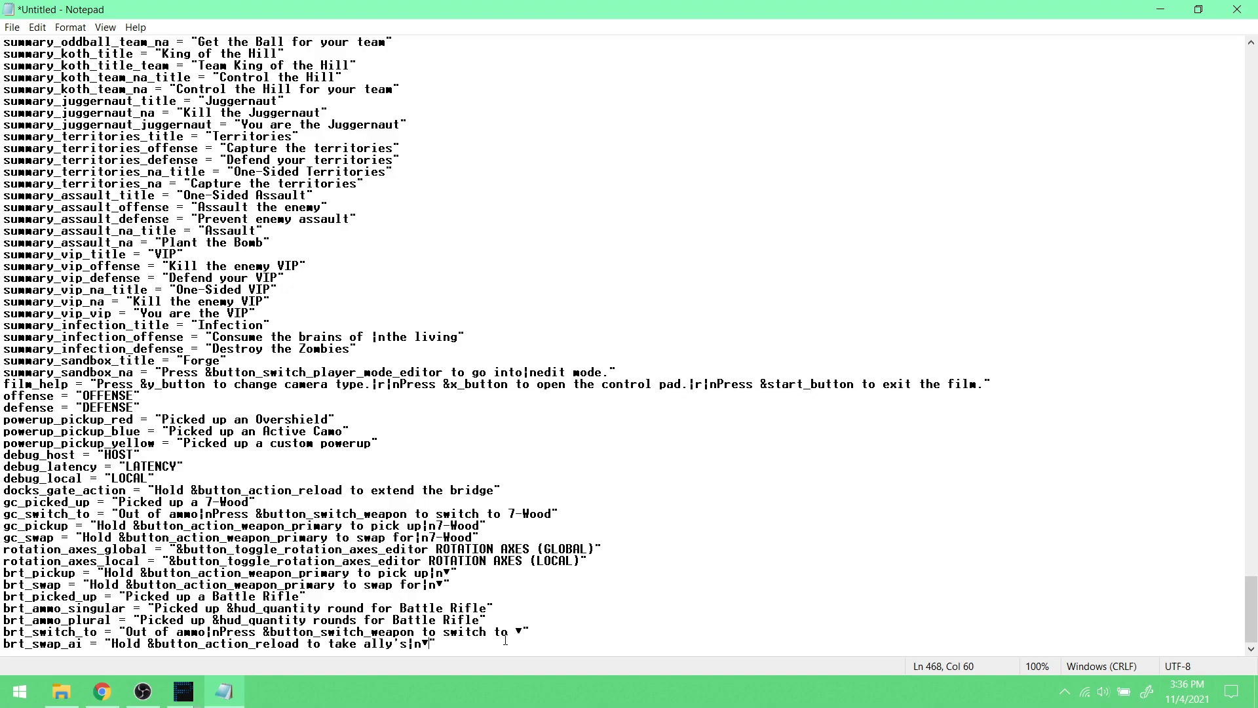
- Insert "Tactical" before "Battle Rifle" in the brt_picked_up, brt_ammo_singular and brt_ammo_plural strings
left_click(435, 632)
left_click(215, 595)
type("Tactical")
left_click_drag(105, 608, 398, 621)
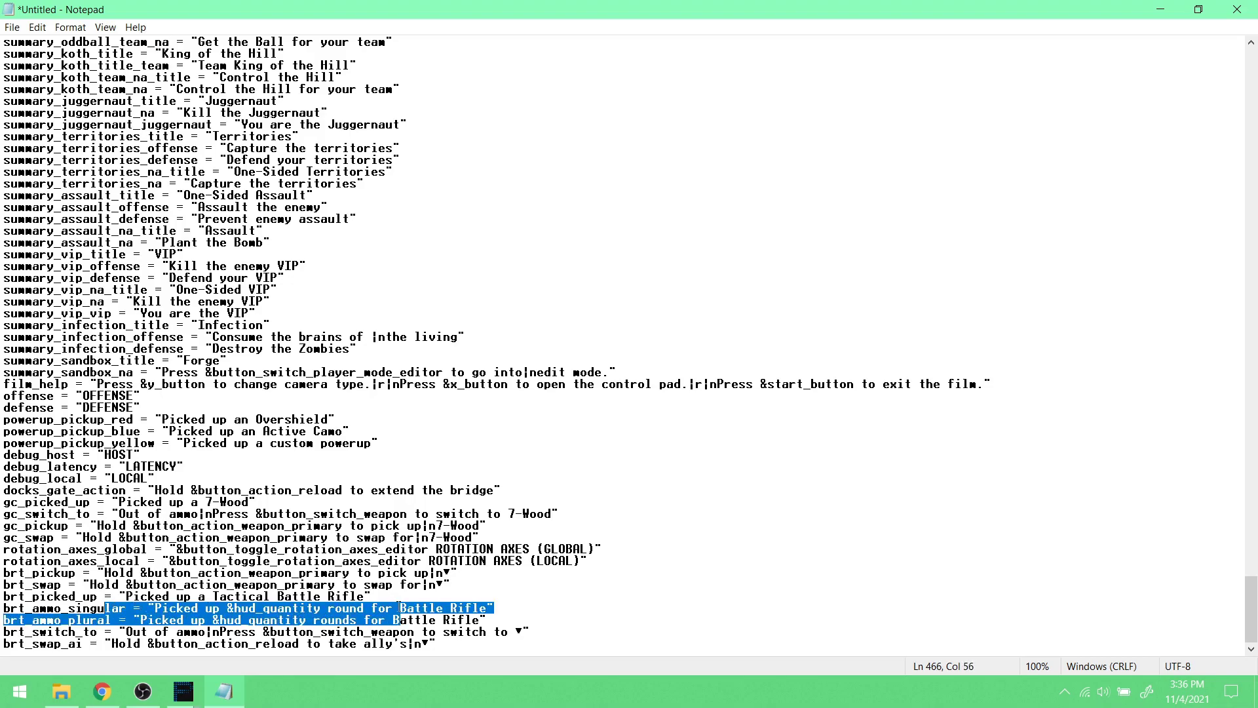
left_click(399, 608)
type("Tact")
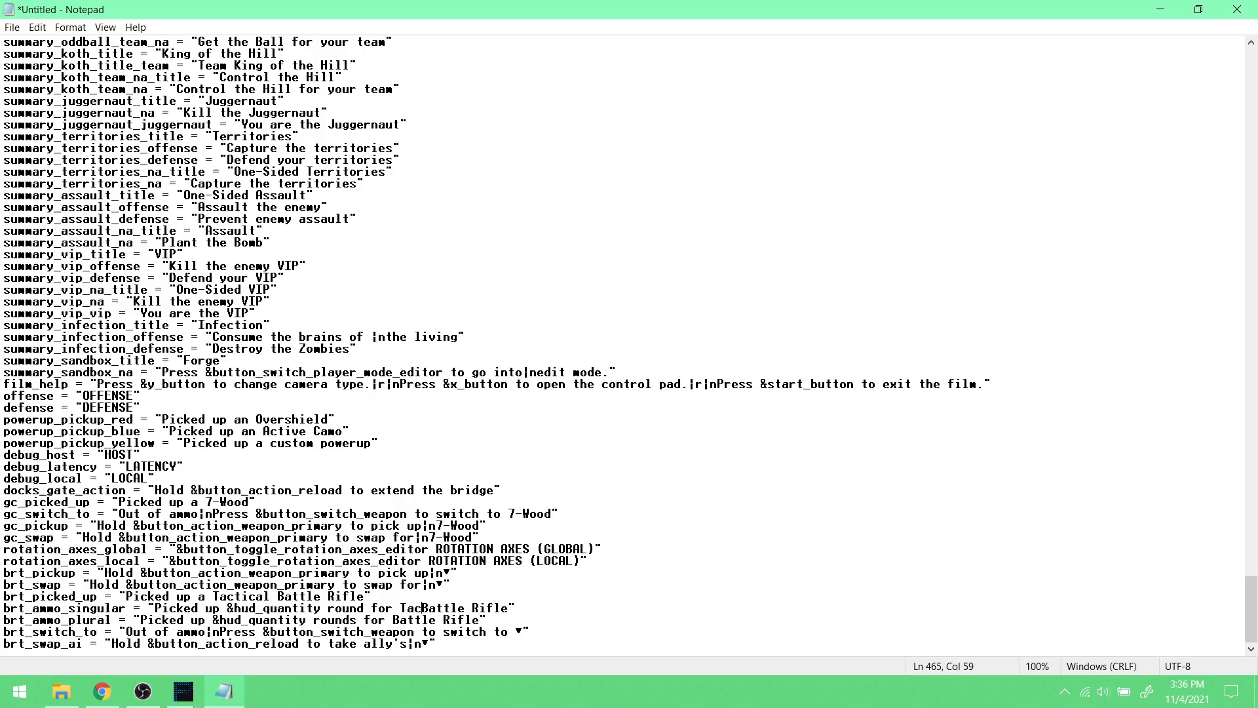
type("ical ")
type("Tacti")
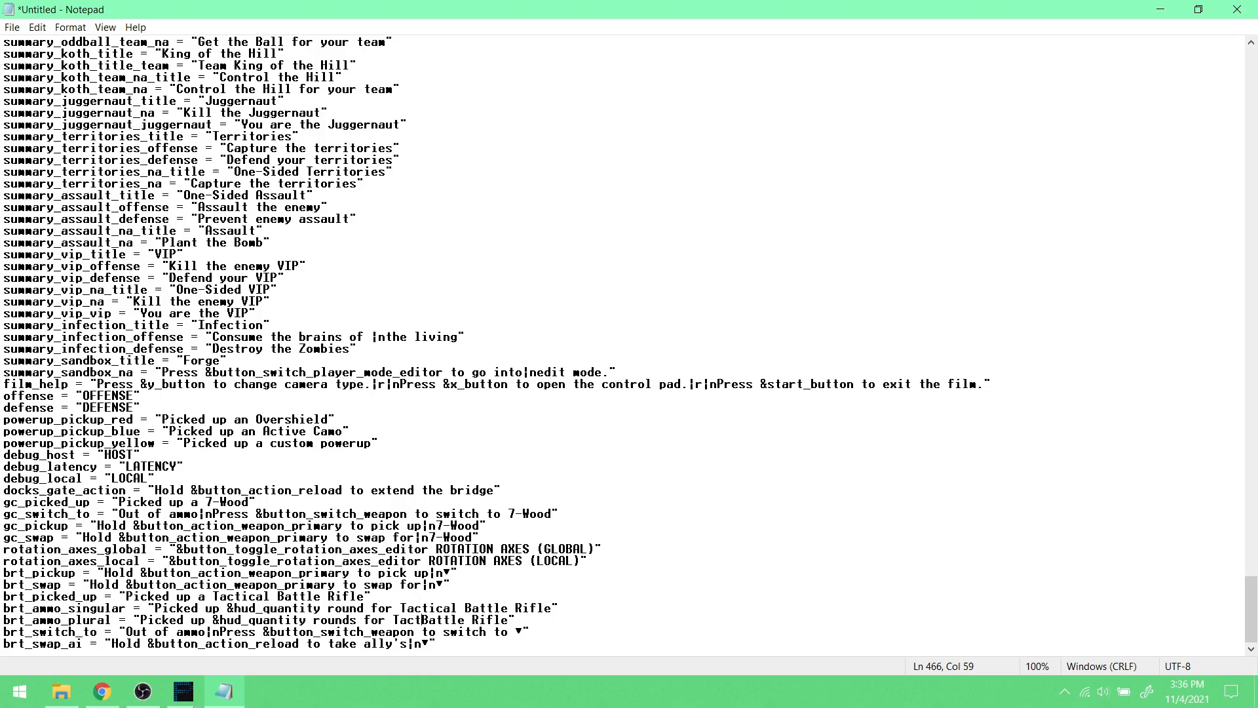
type("cal")
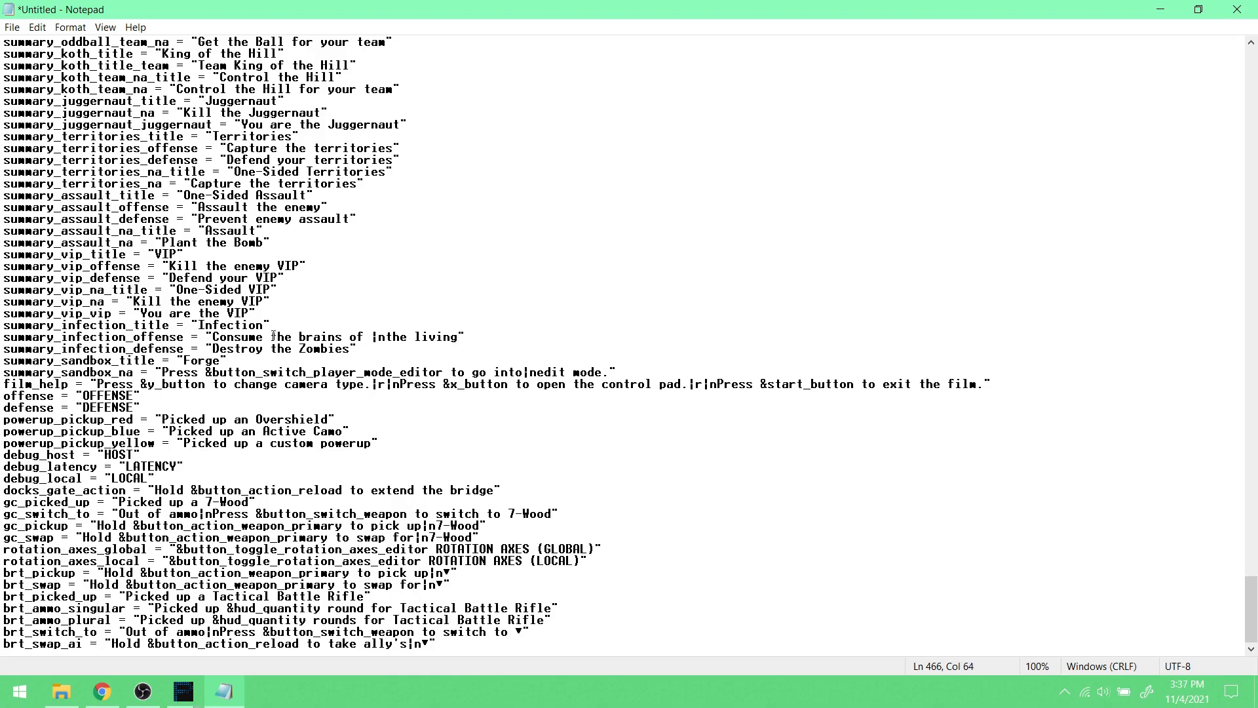
- Save the string list to the Desktop as hud_messages.txt with UTF-16 LE encoding
left_click(16, 33)
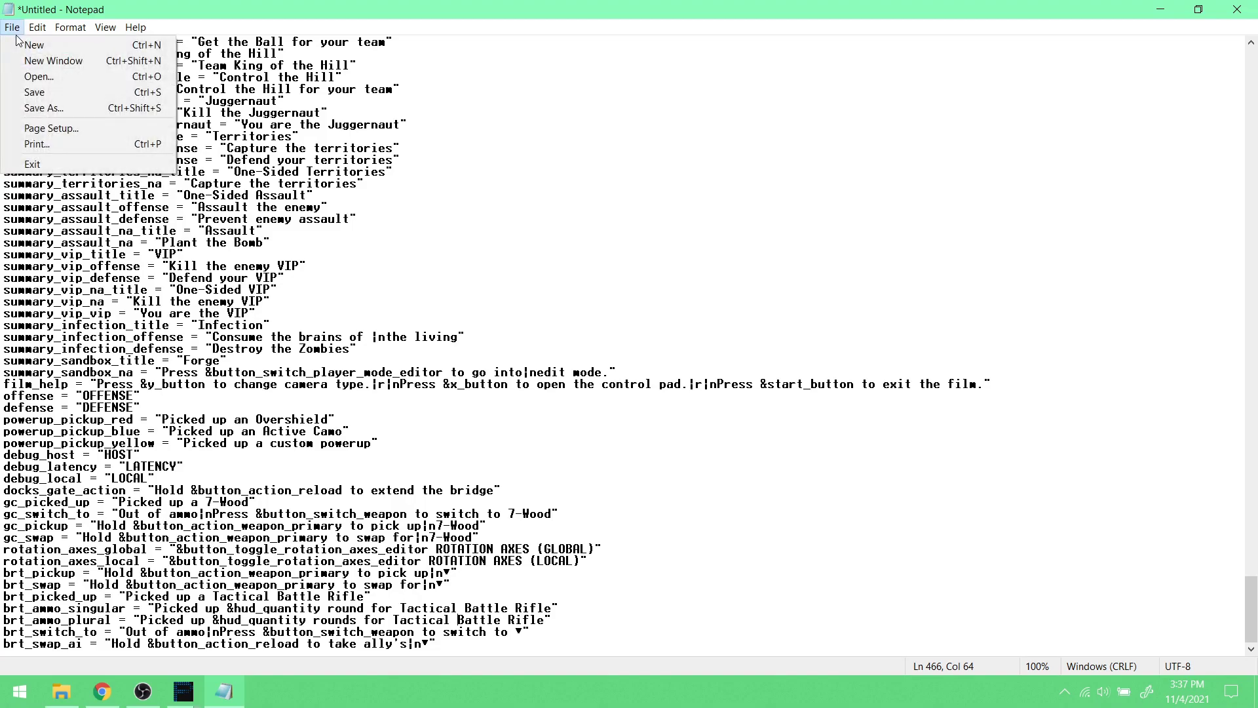
left_click(69, 108)
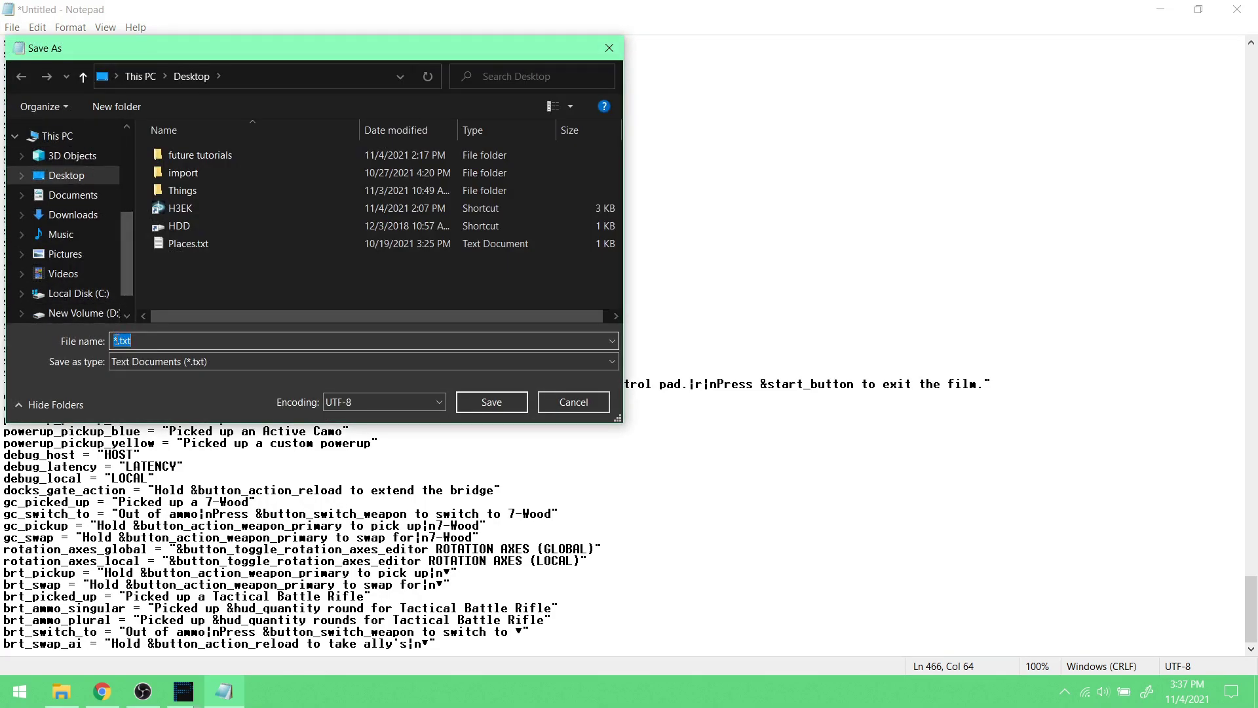
left_click_drag(117, 341, 104, 340)
type("hud_messages")
left_click(337, 403)
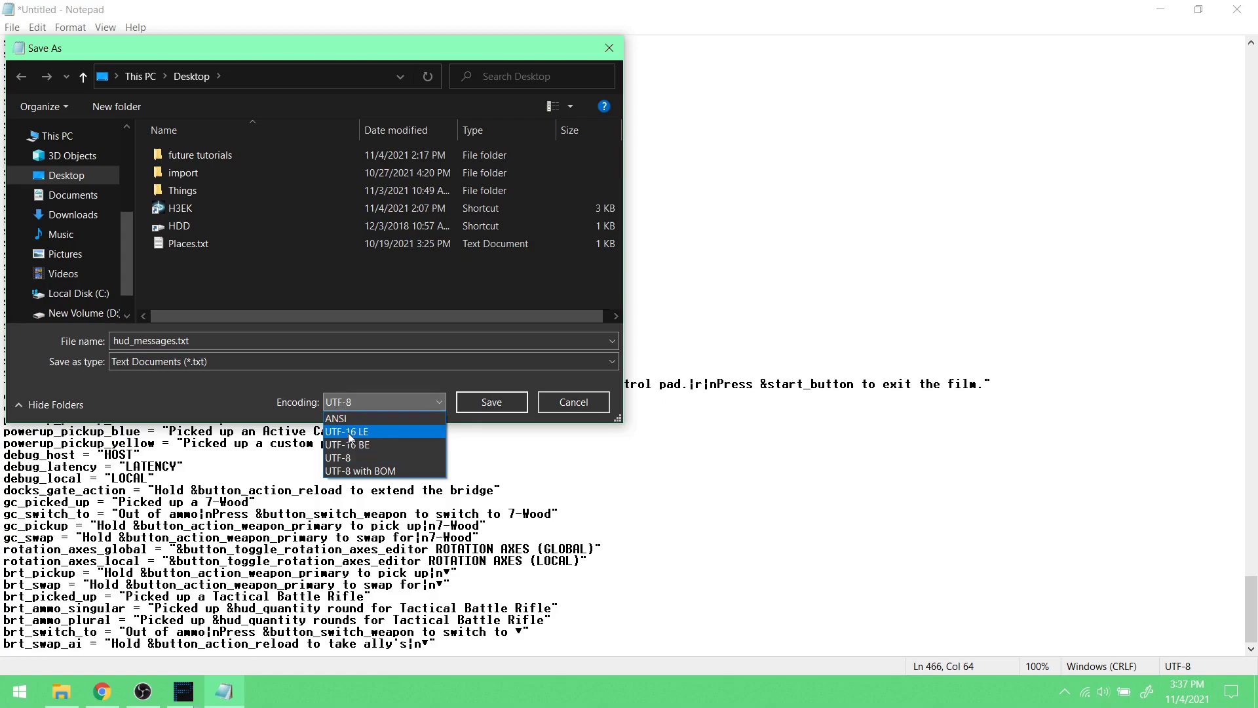
left_click(353, 433)
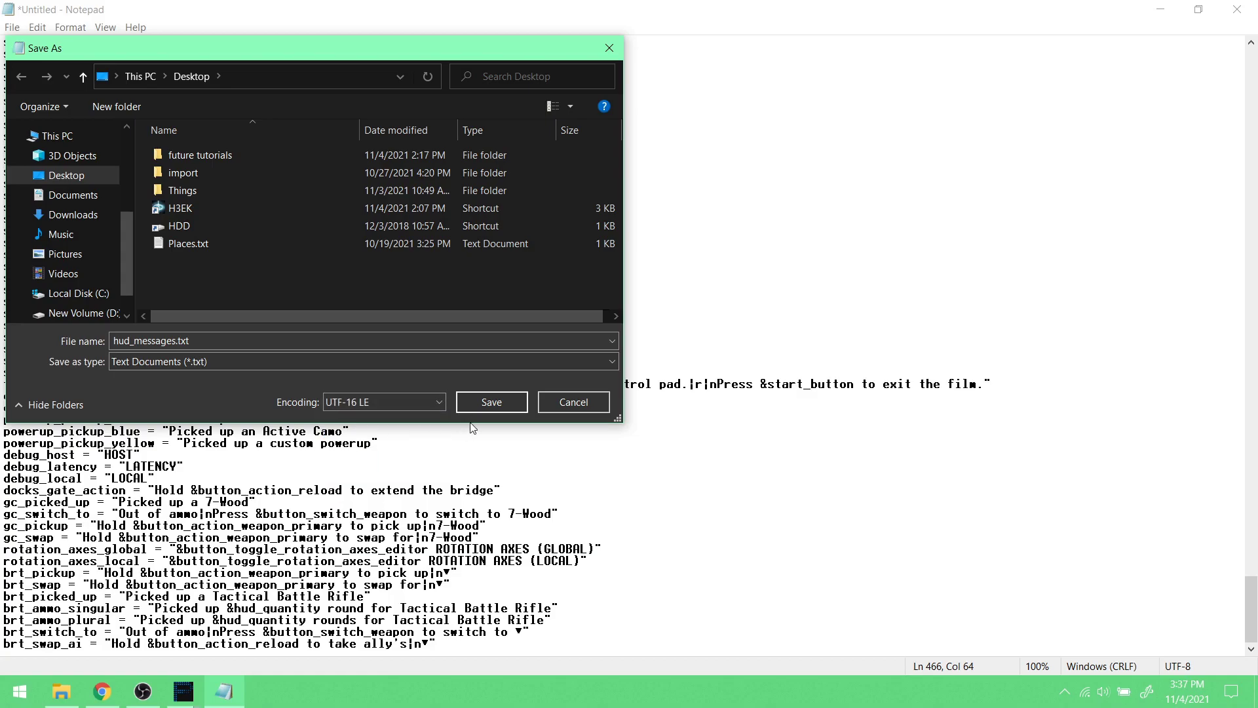
left_click(502, 407)
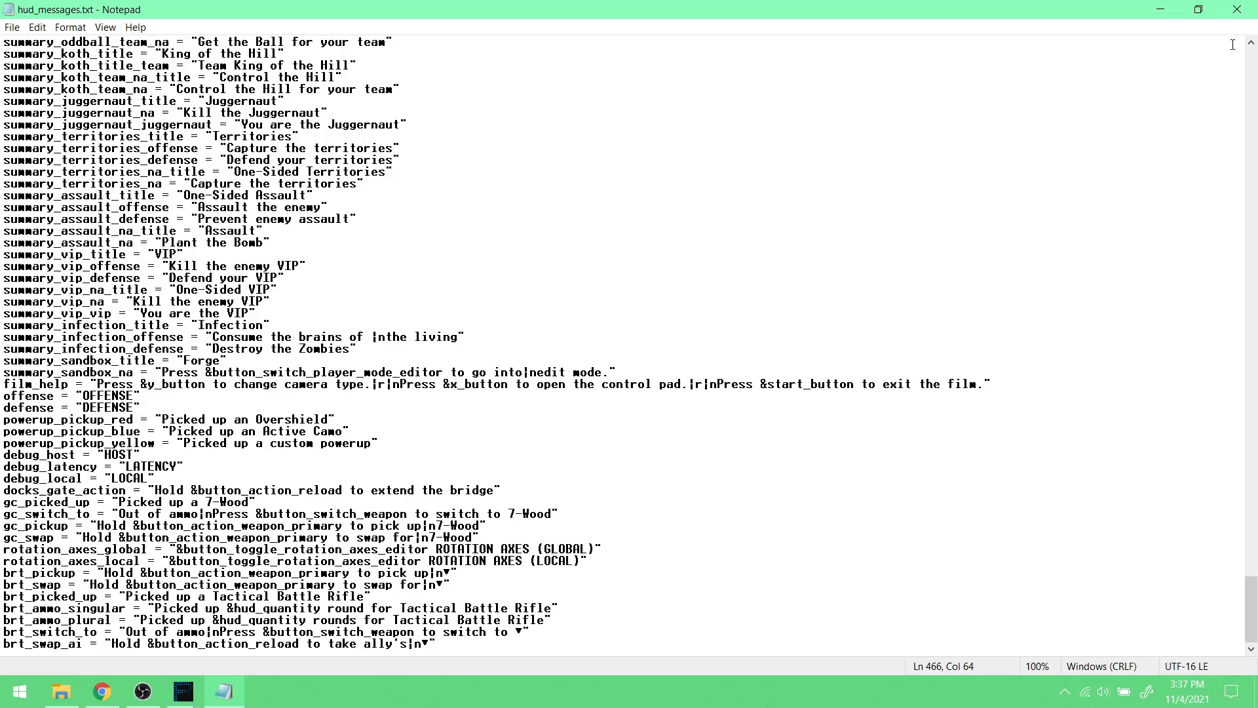
- Close the text document, the Font Packager windows and the browser to clear the desktop
left_click(1237, 10)
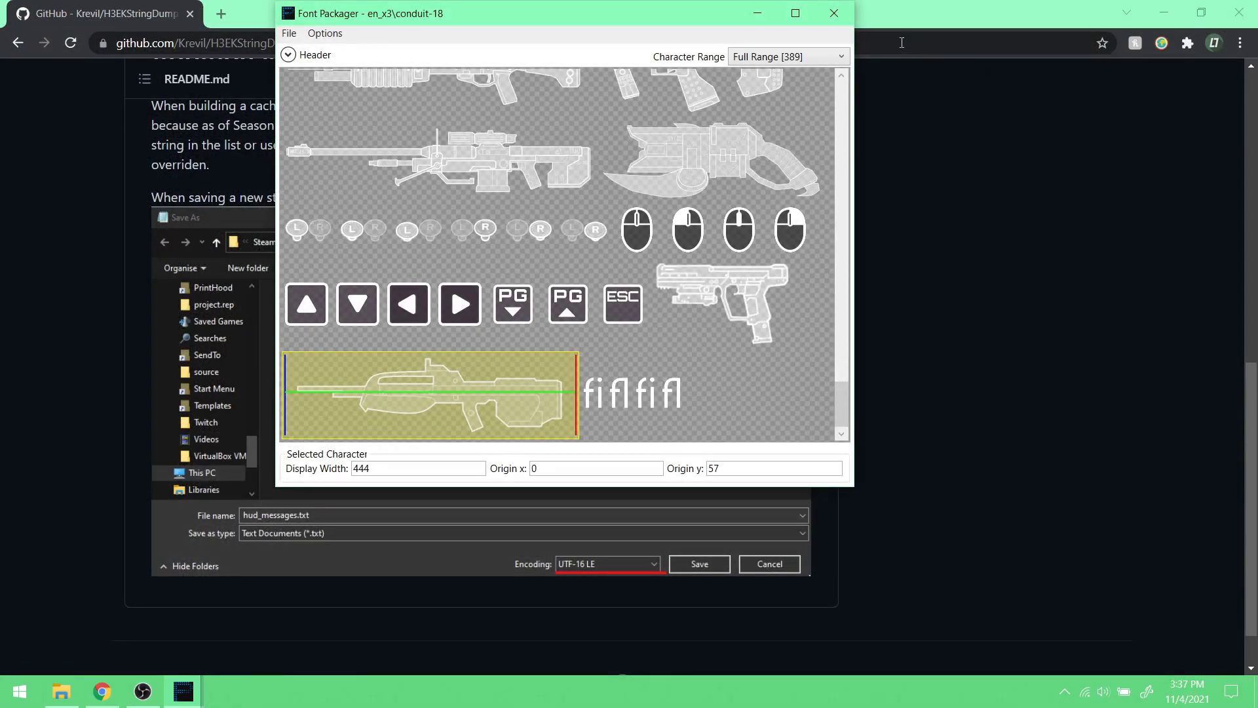
left_click(838, 14)
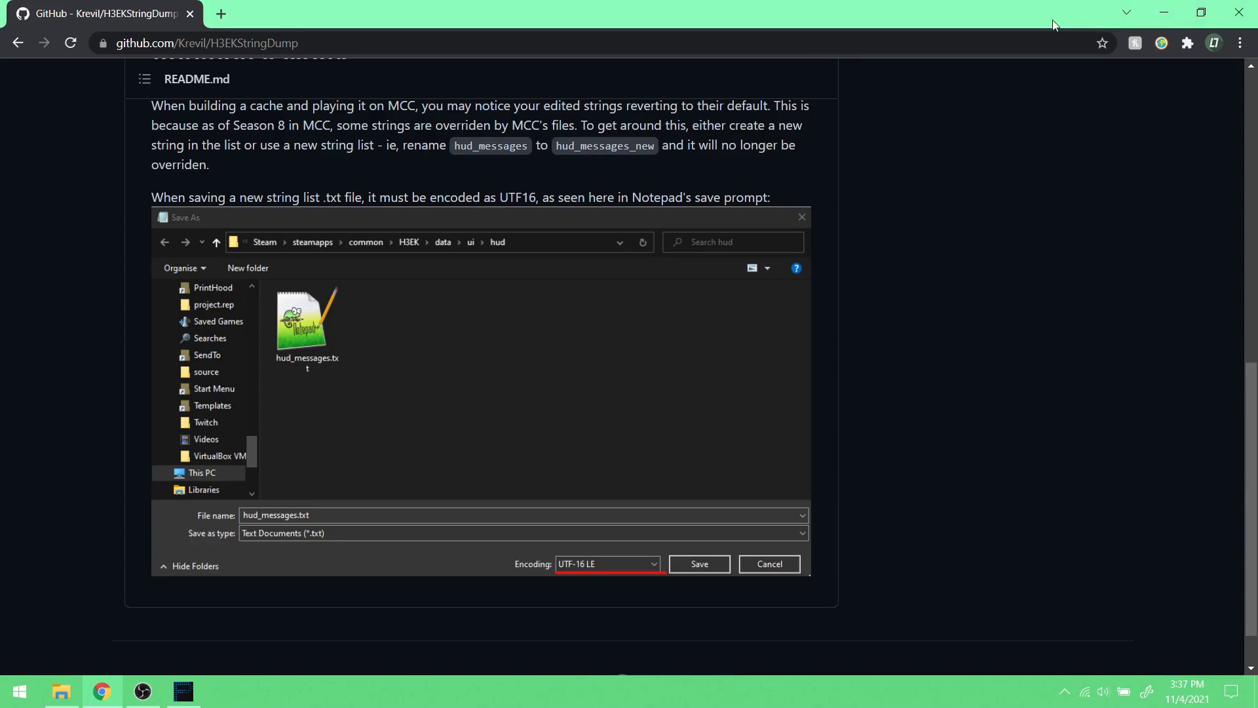
left_click(1243, 23)
left_click_drag(860, 203, 1030, 146)
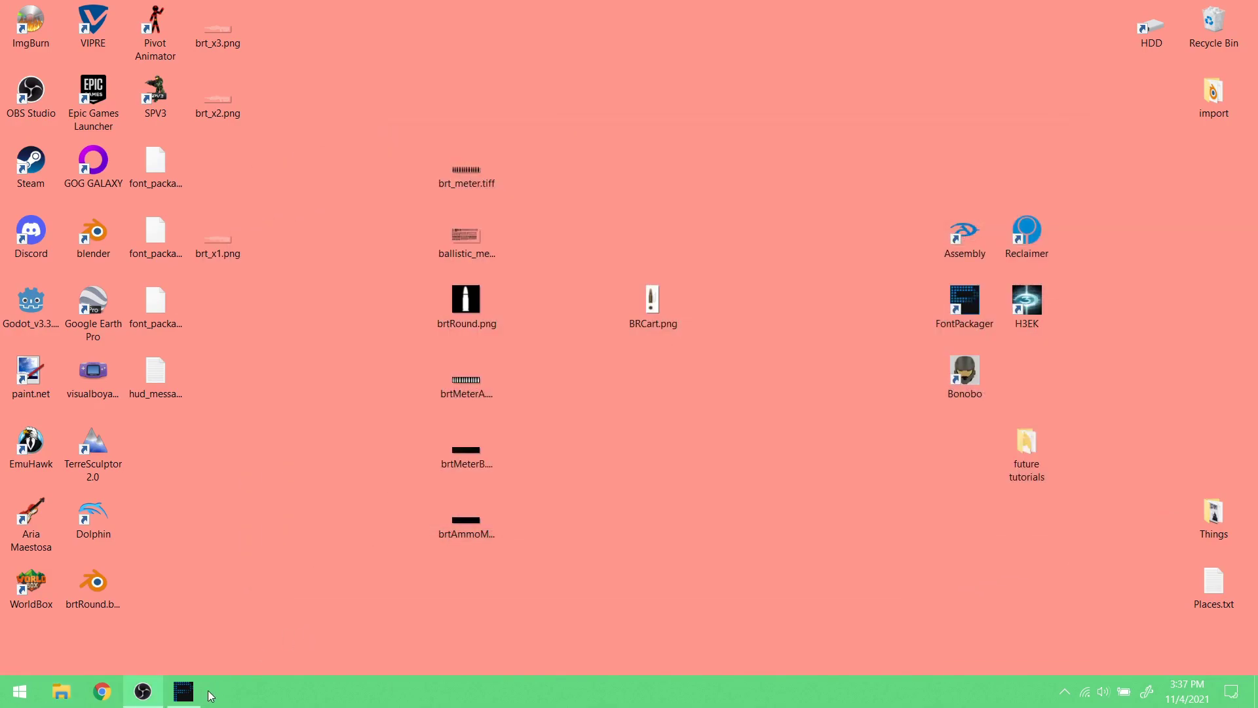
left_click(190, 697)
left_click(488, 119)
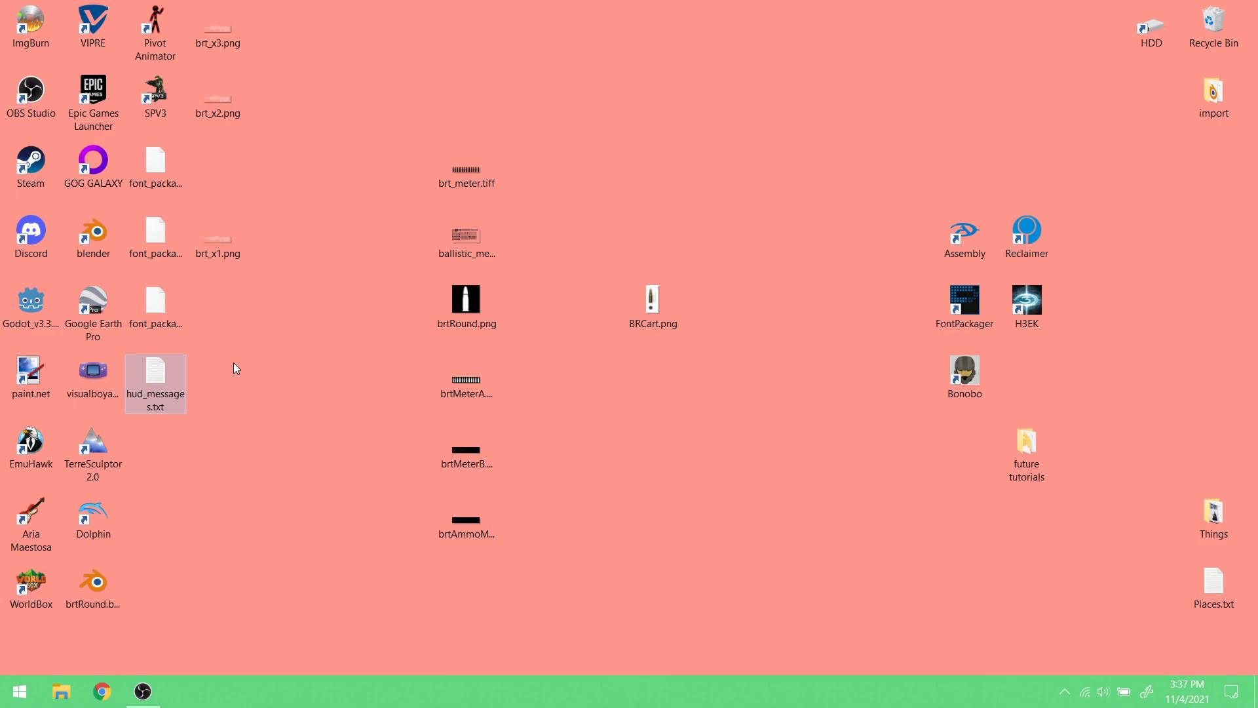
- Open the H3EK folder and look up the original hud_messages string list under tags\ui\hud
double_click(1027, 301)
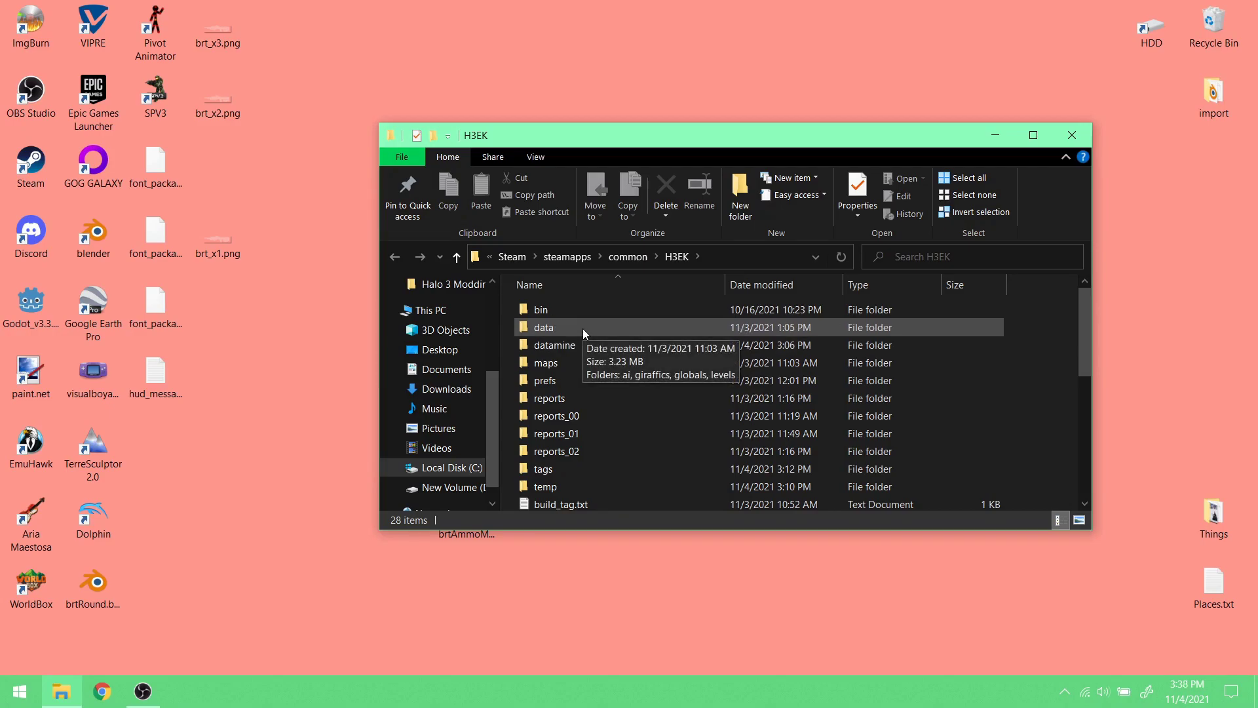
scroll(583, 328, "down", 1)
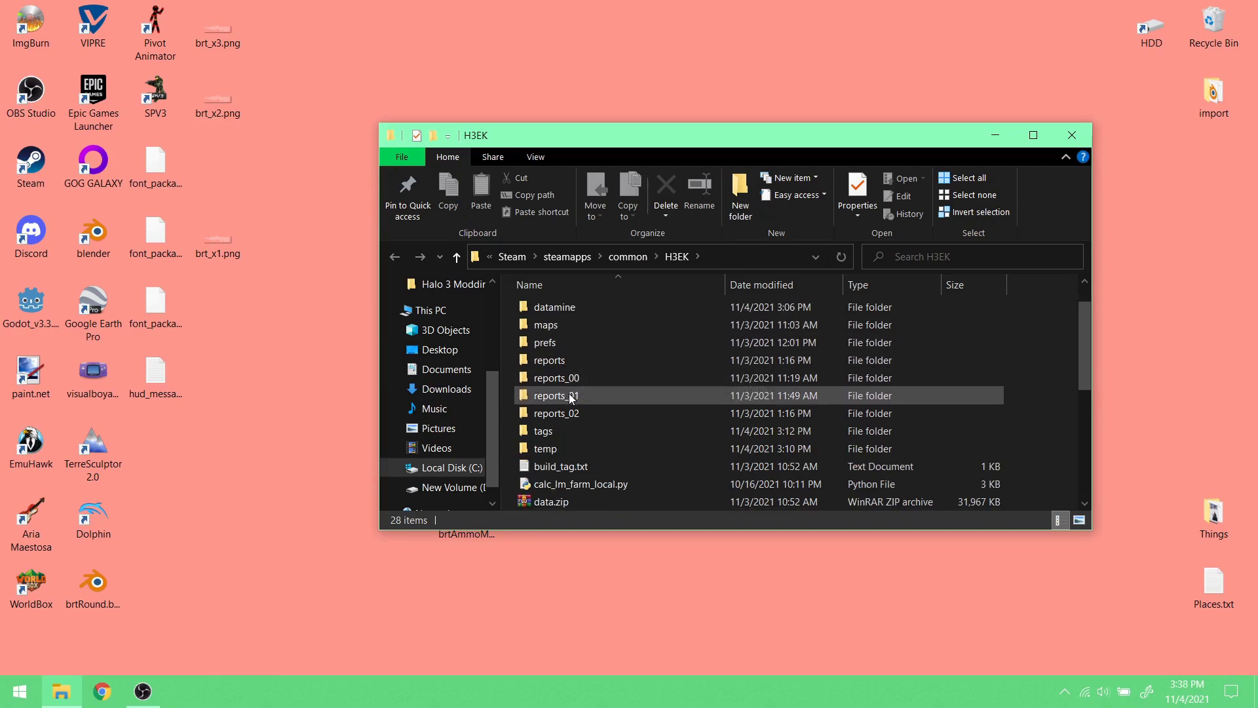
double_click(568, 436)
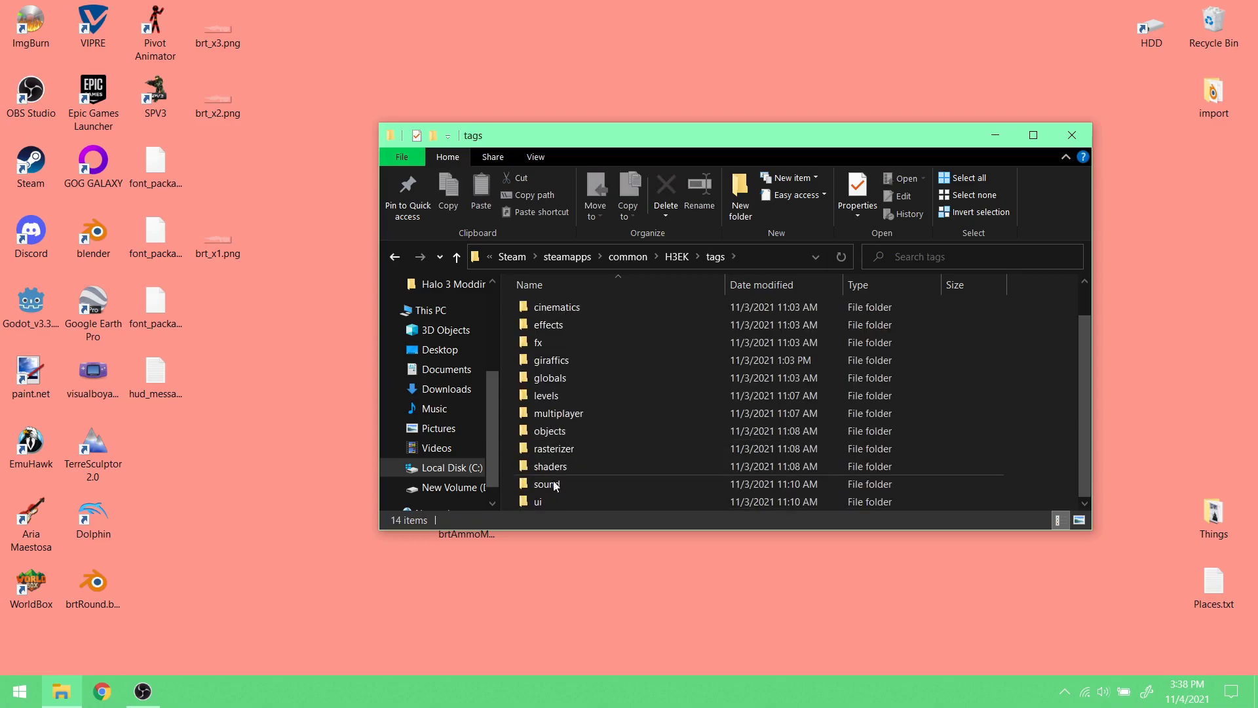
double_click(545, 504)
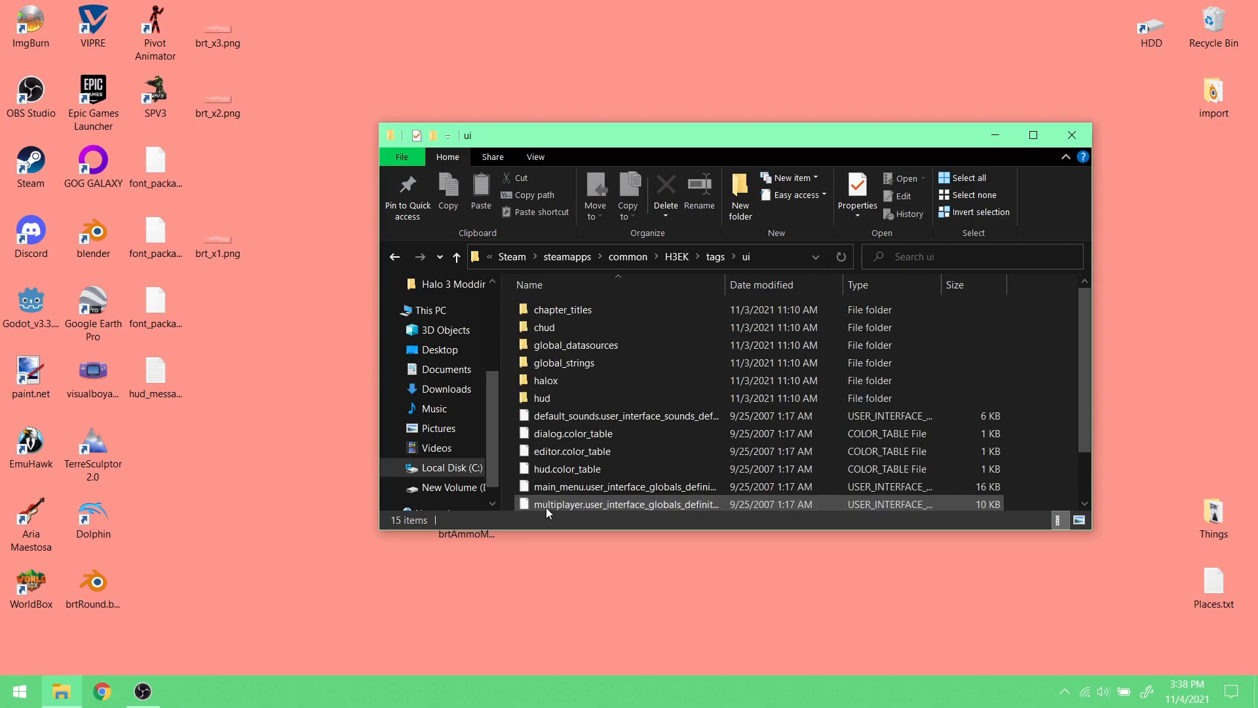
double_click(577, 395)
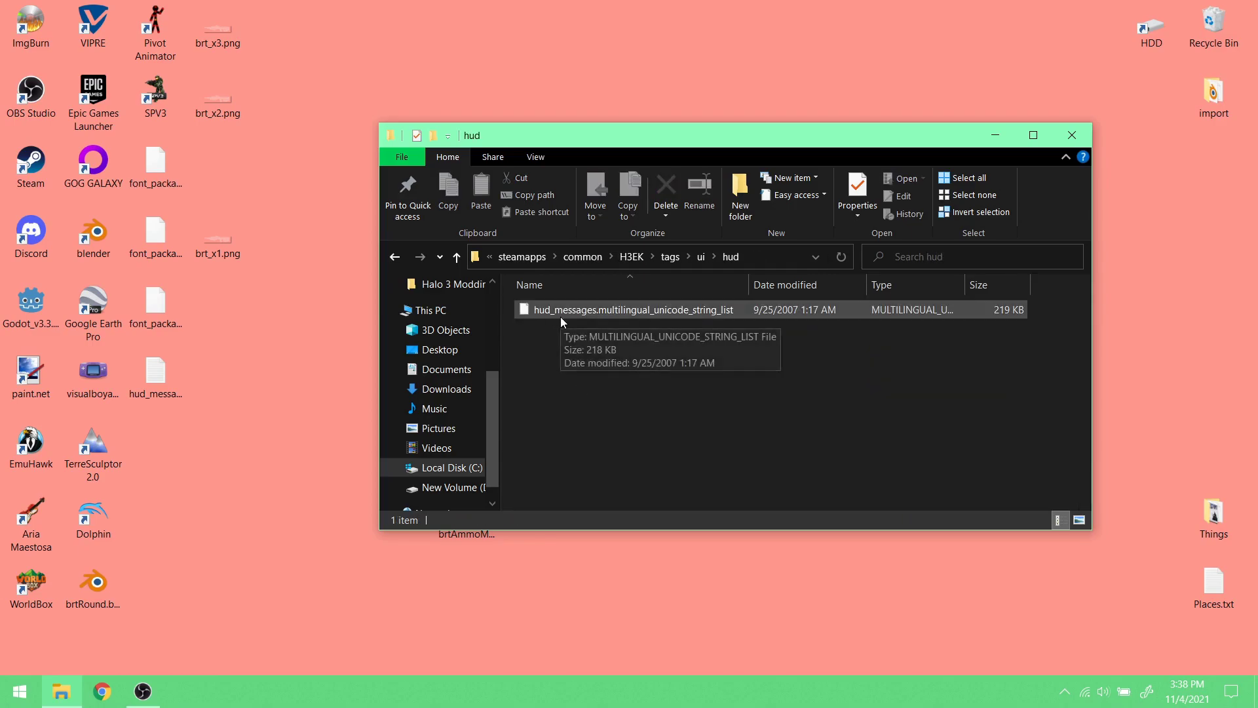
left_click(140, 382)
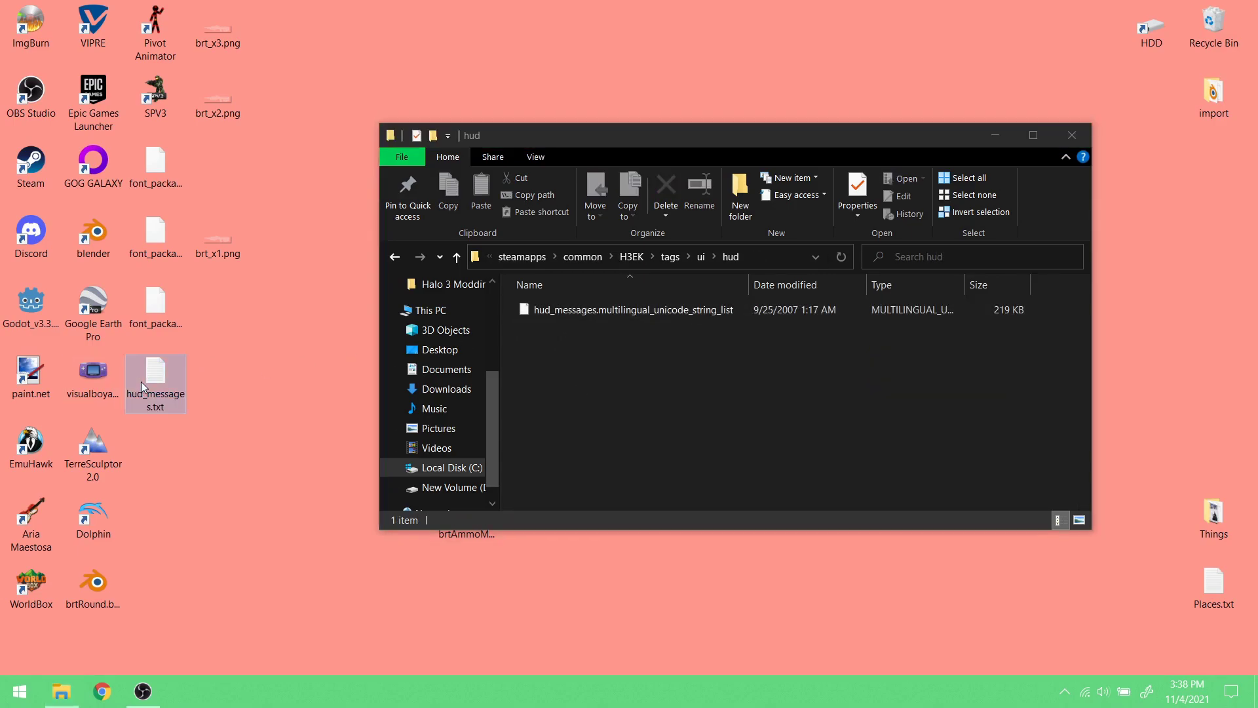
left_click(674, 312)
left_click(623, 346)
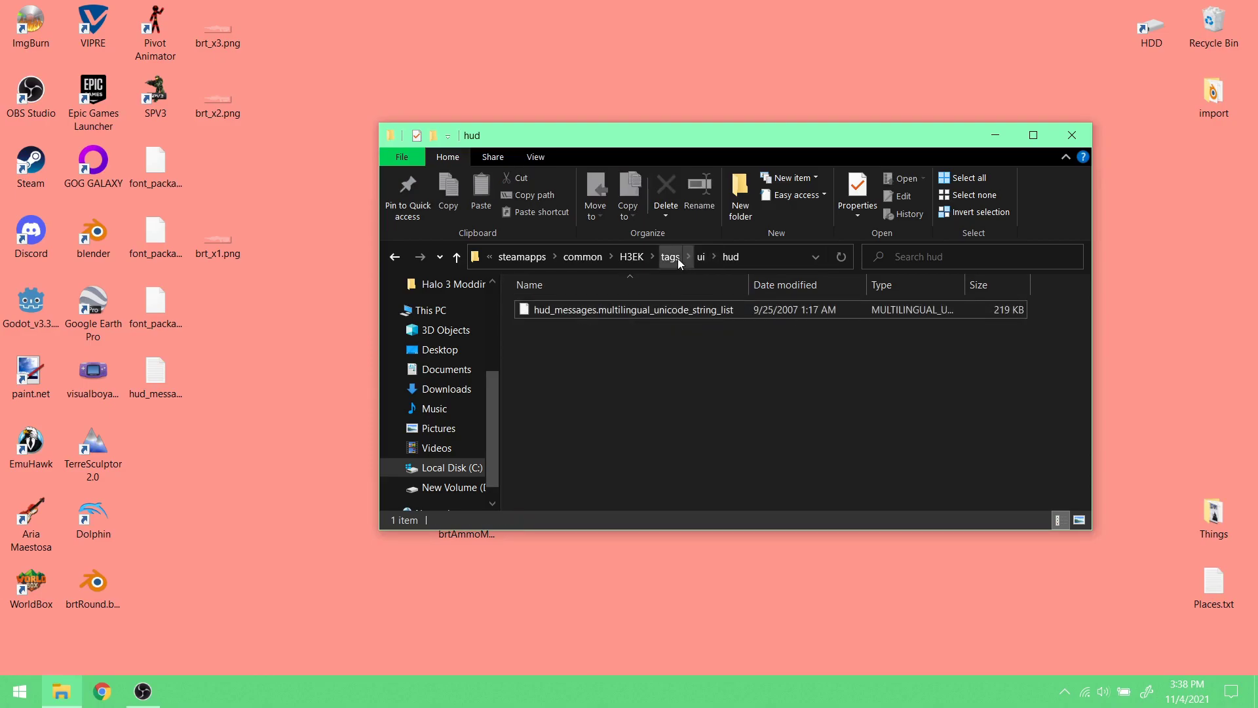
left_click(633, 257)
scroll(632, 354, "down", 4)
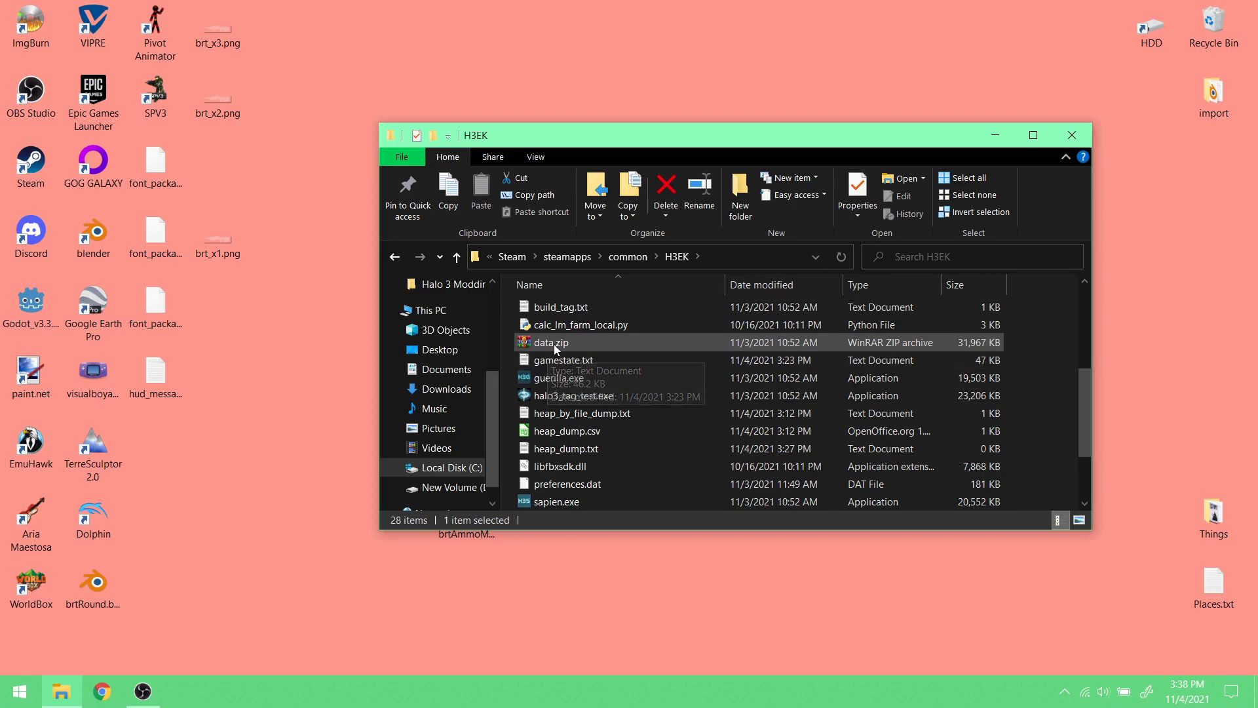
scroll(593, 426, "down", 2)
scroll(598, 432, "up", 5)
scroll(598, 432, "down", 5)
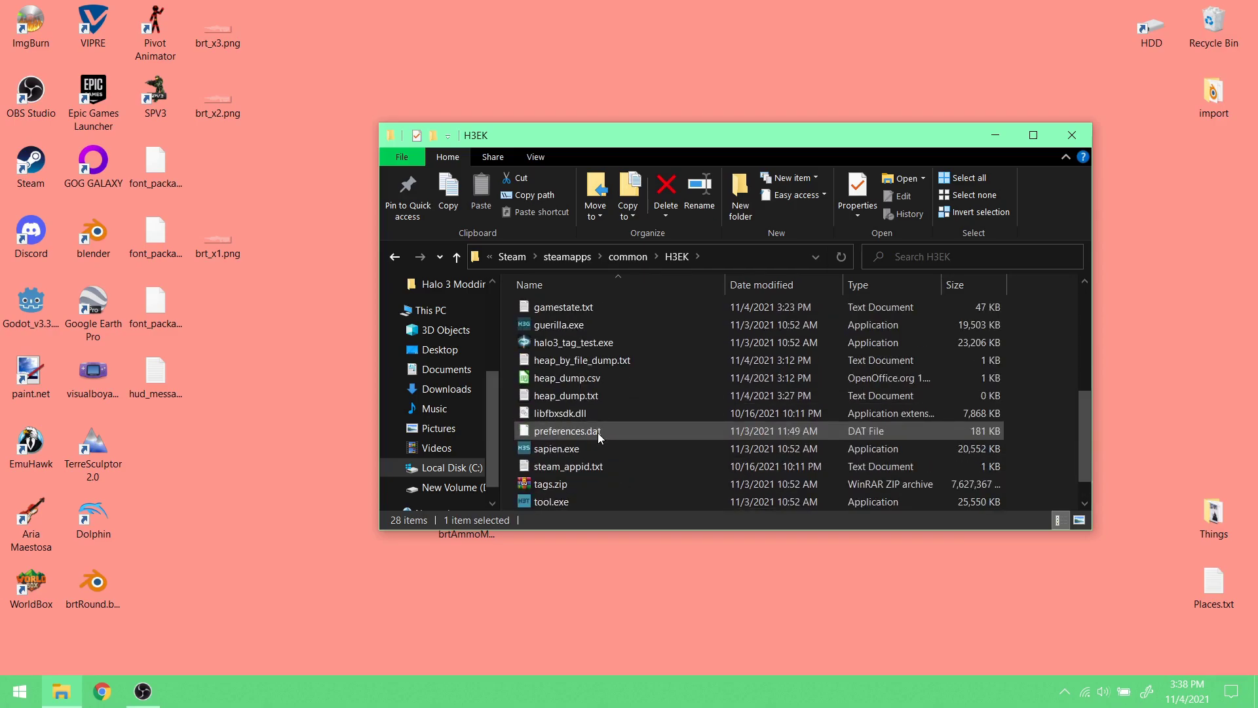
scroll(598, 433, "up", 3)
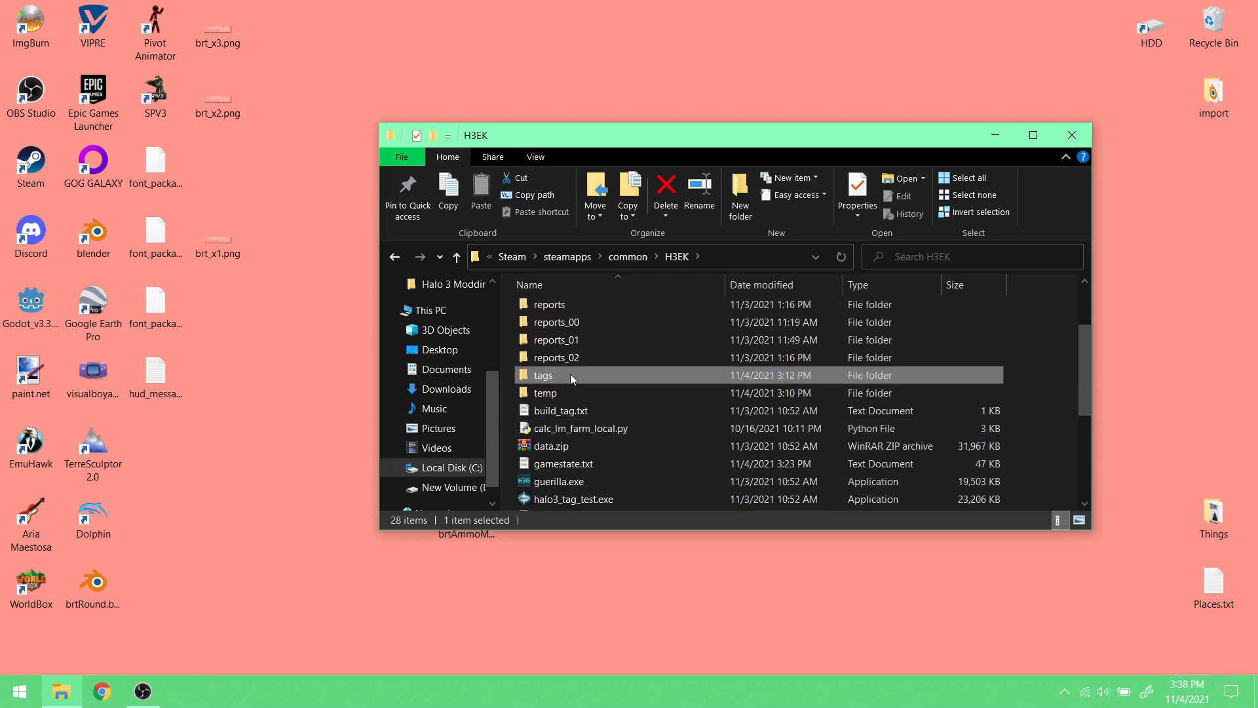
double_click(544, 375)
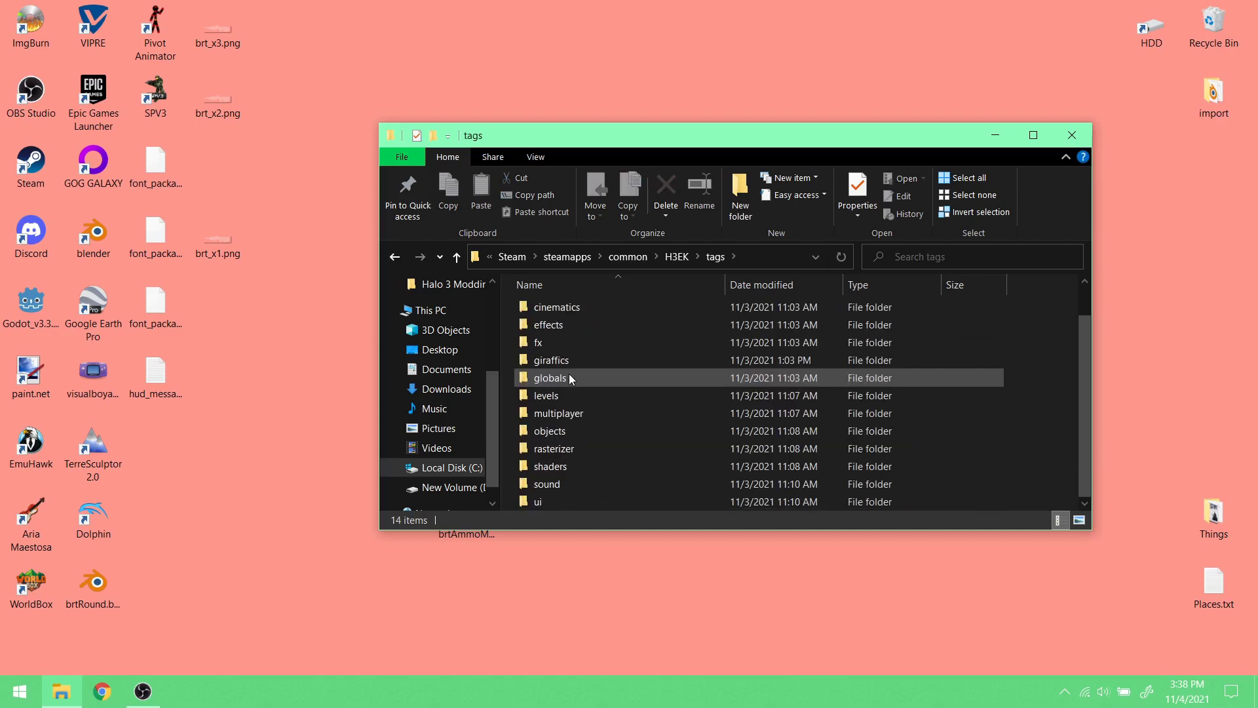
- Move hud_messages.txt from the desktop into the H3EK folder data\giraffics
left_click(677, 257)
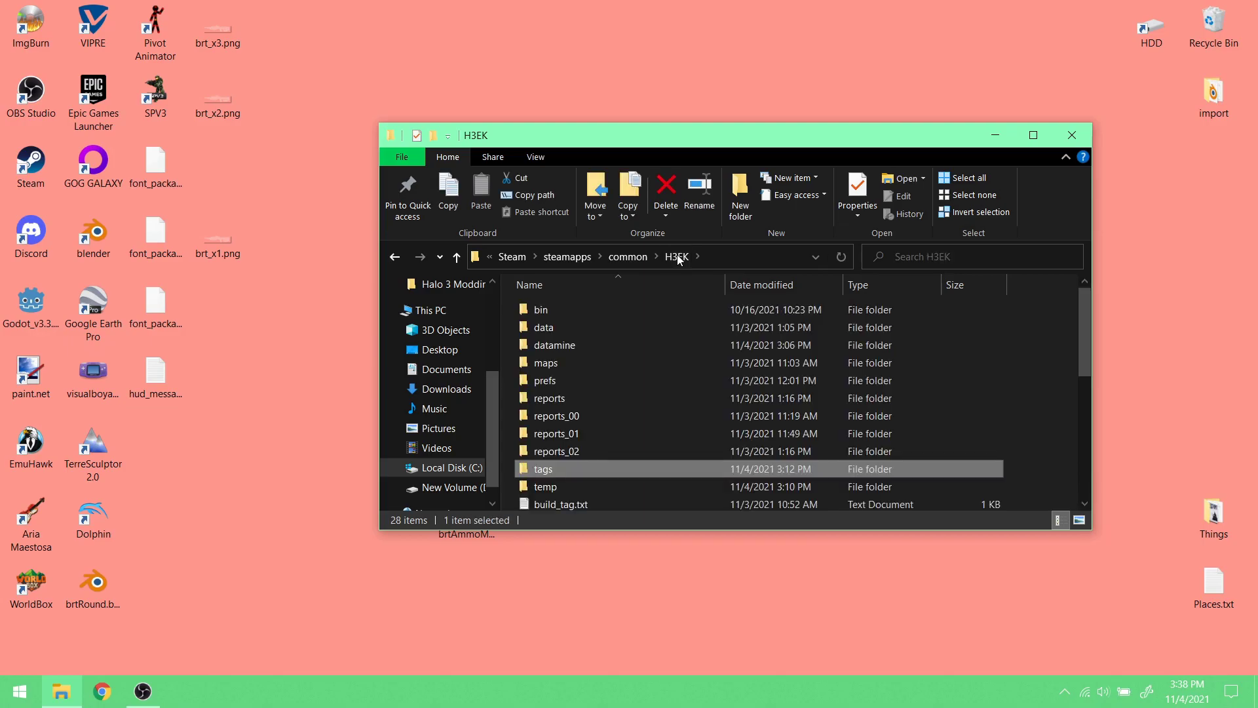
left_click(586, 325)
double_click(586, 325)
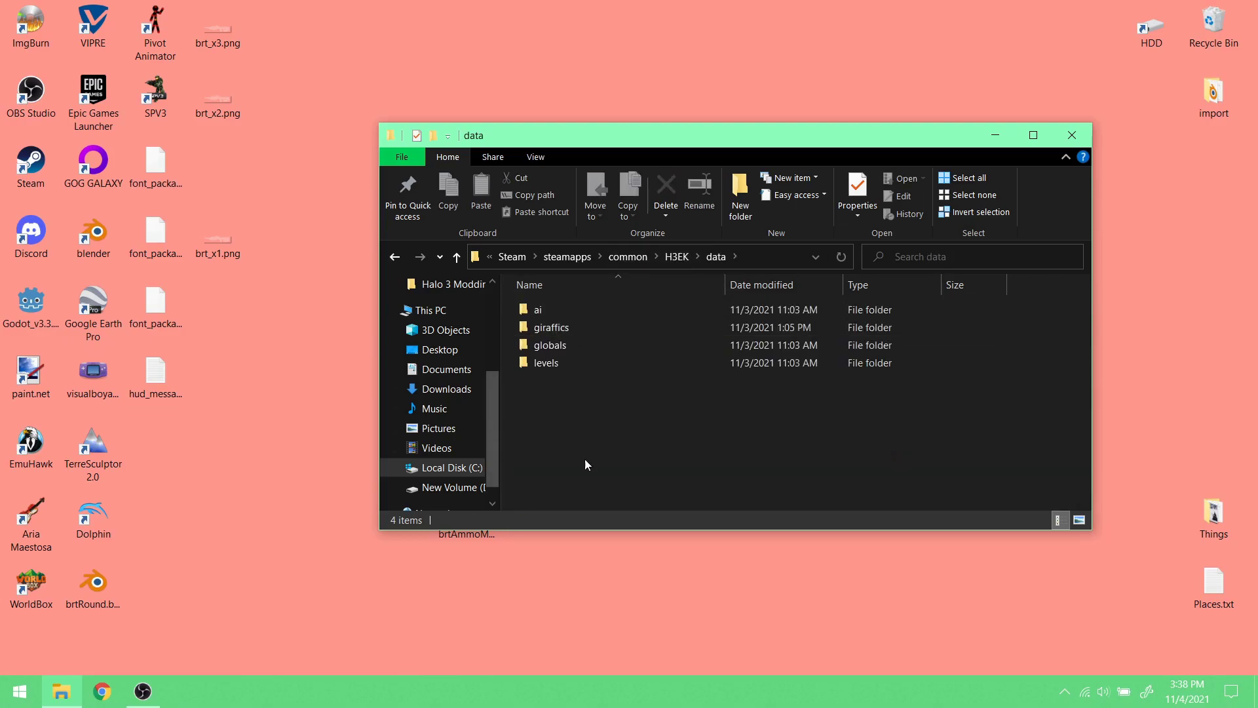
double_click(570, 329)
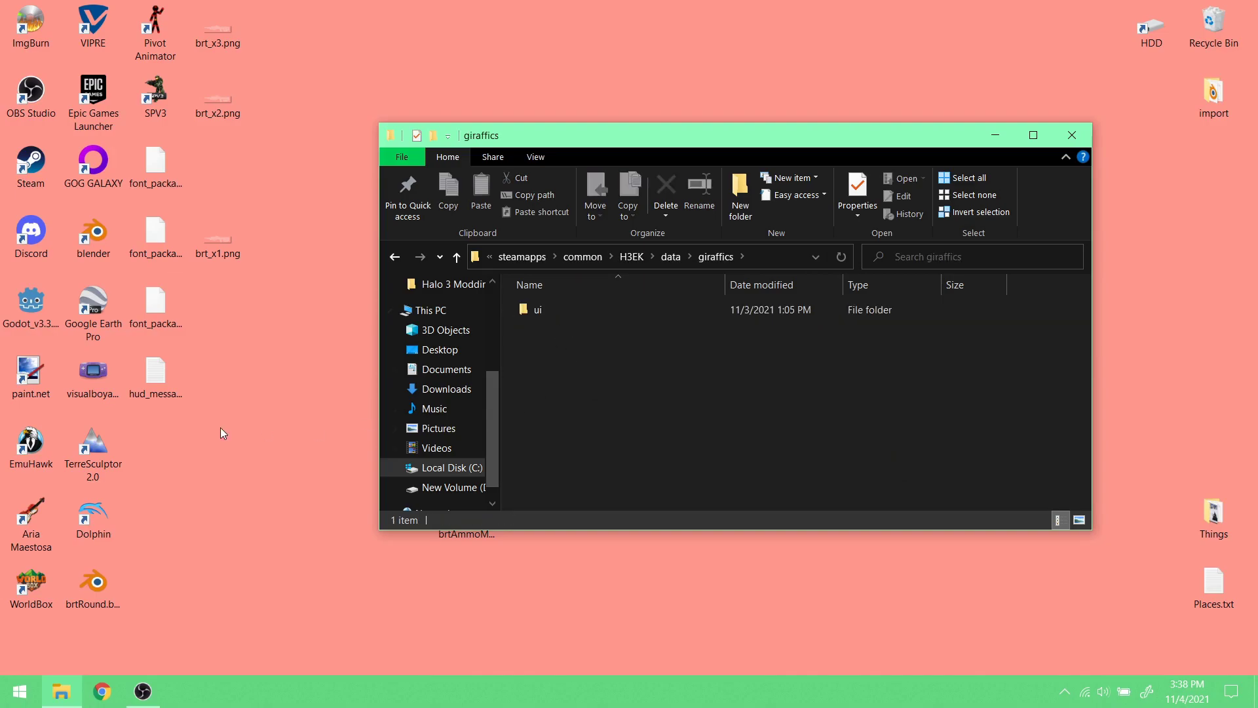
left_click(148, 379)
left_click_drag(148, 378, 655, 377)
left_click(650, 380)
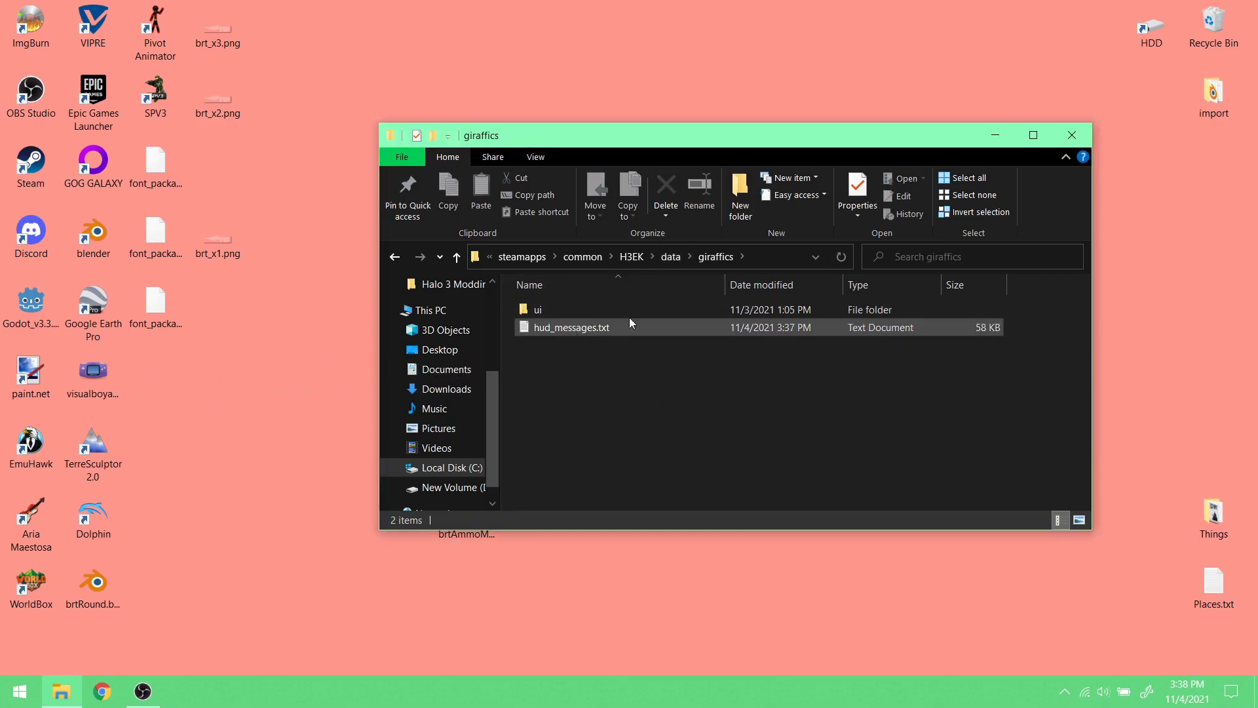
- Return to the H3EK root folder and launch a command prompt (cmd) there
left_click(631, 262)
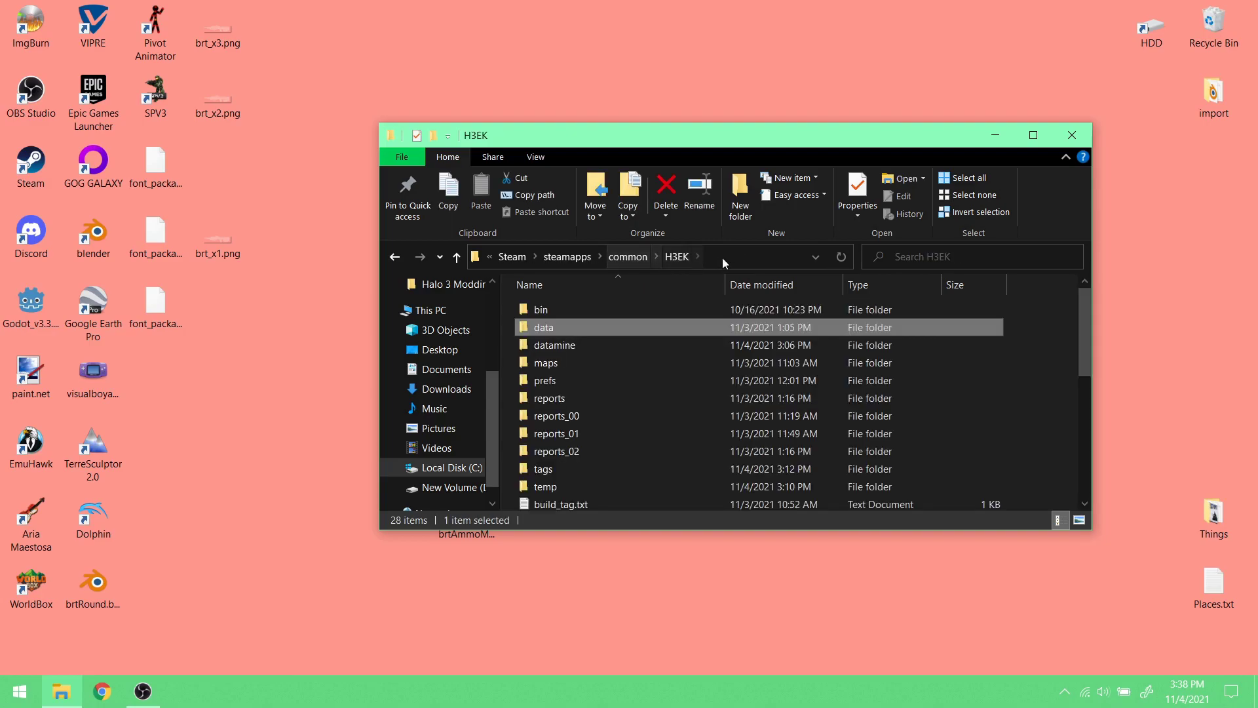
left_click(726, 257)
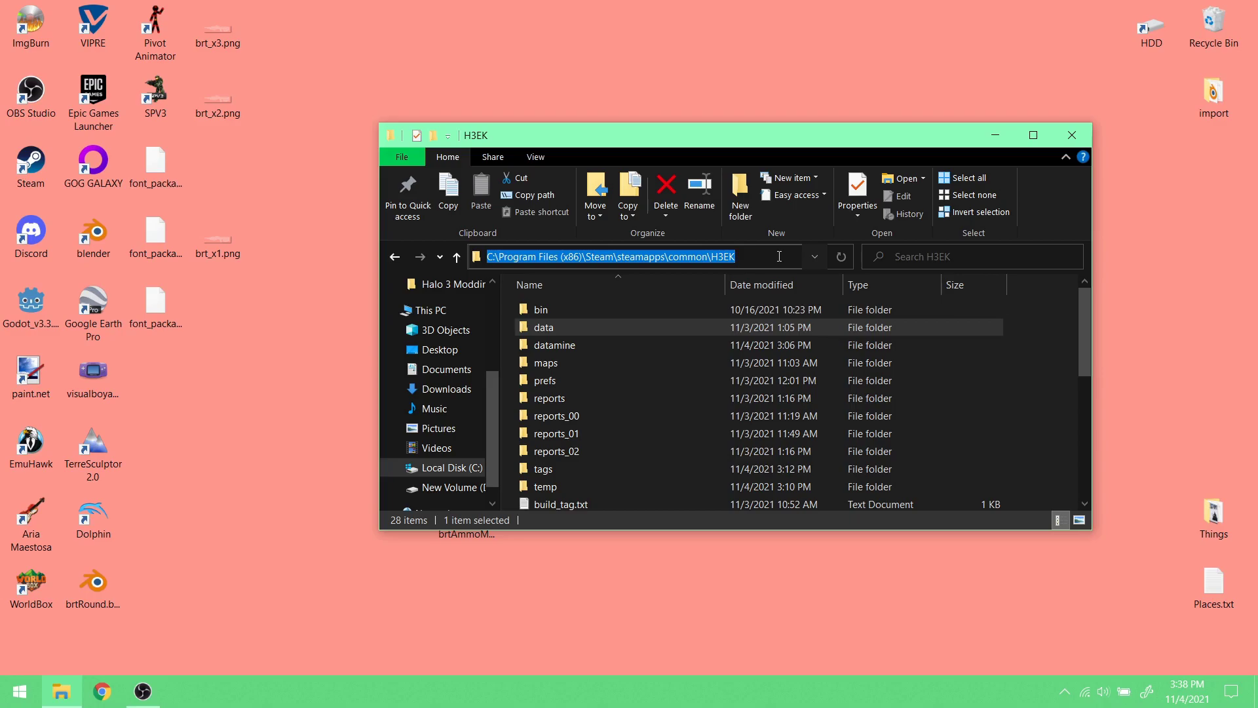
type("cmd")
key("Return")
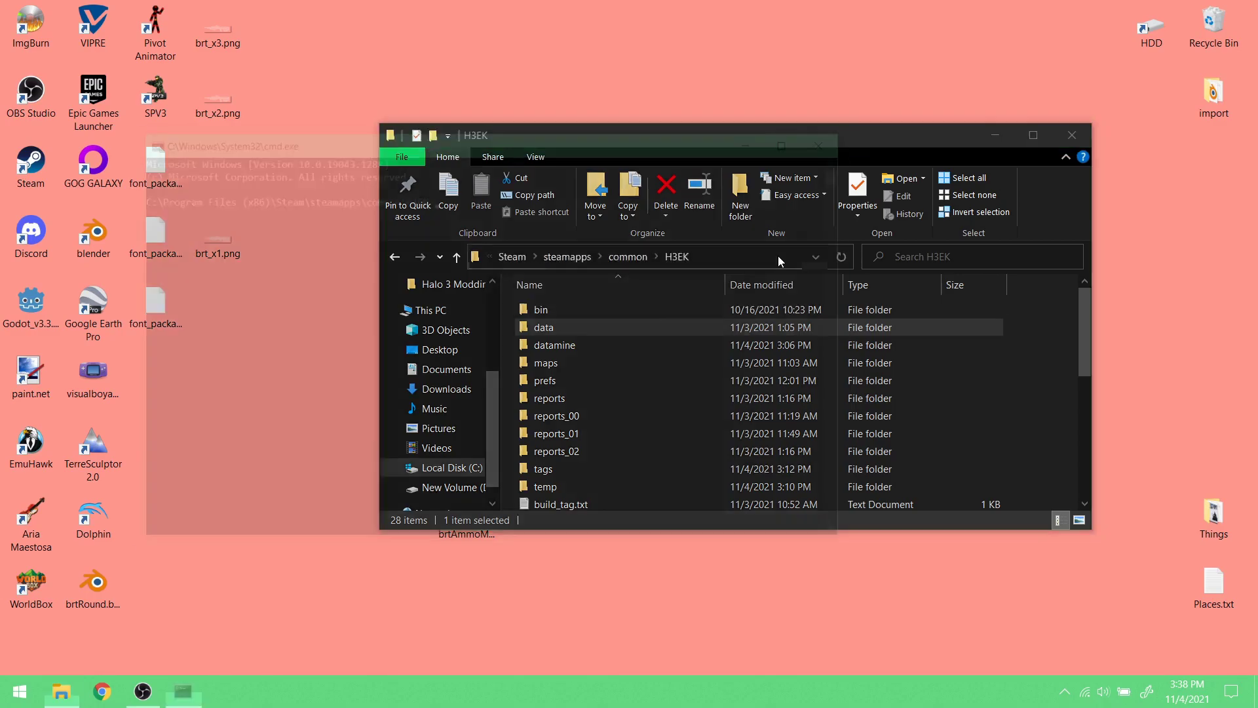
- Begin a tool command in the command prompt and arrange its window beside the H3EK folder window
type("tool")
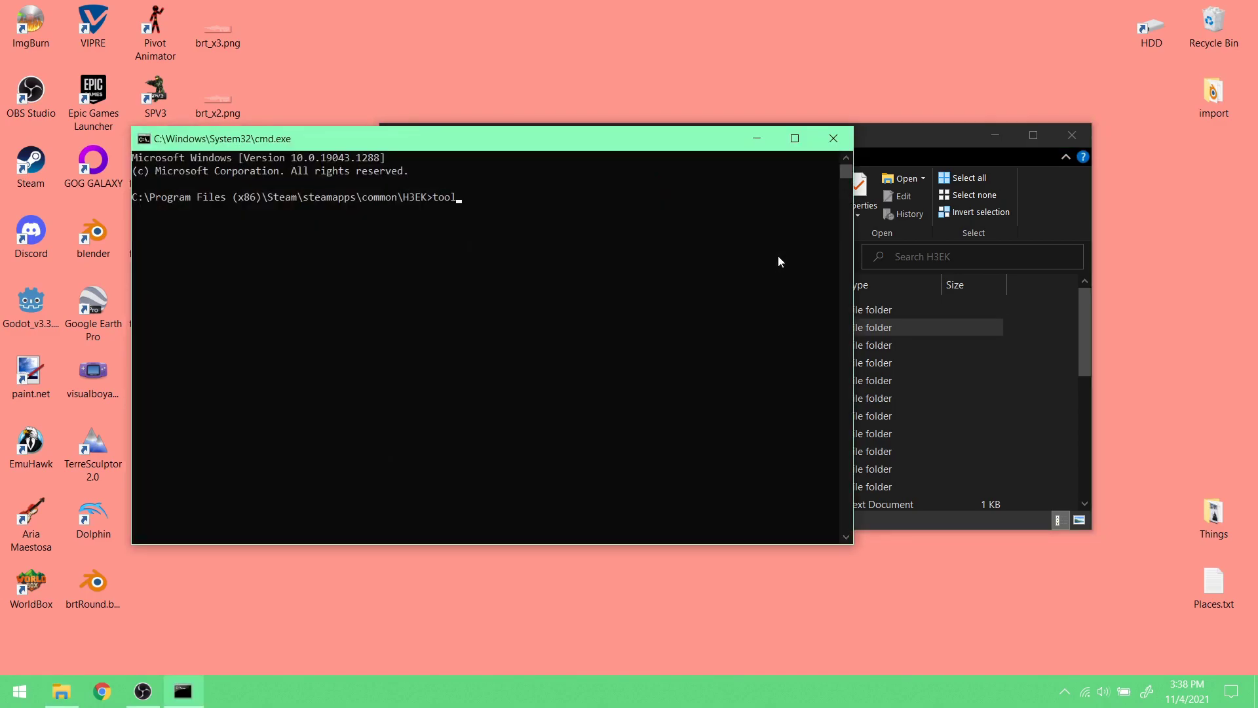
left_click_drag(694, 149, 575, 129)
left_click_drag(802, 136, 877, 116)
left_click_drag(457, 313, 421, 49)
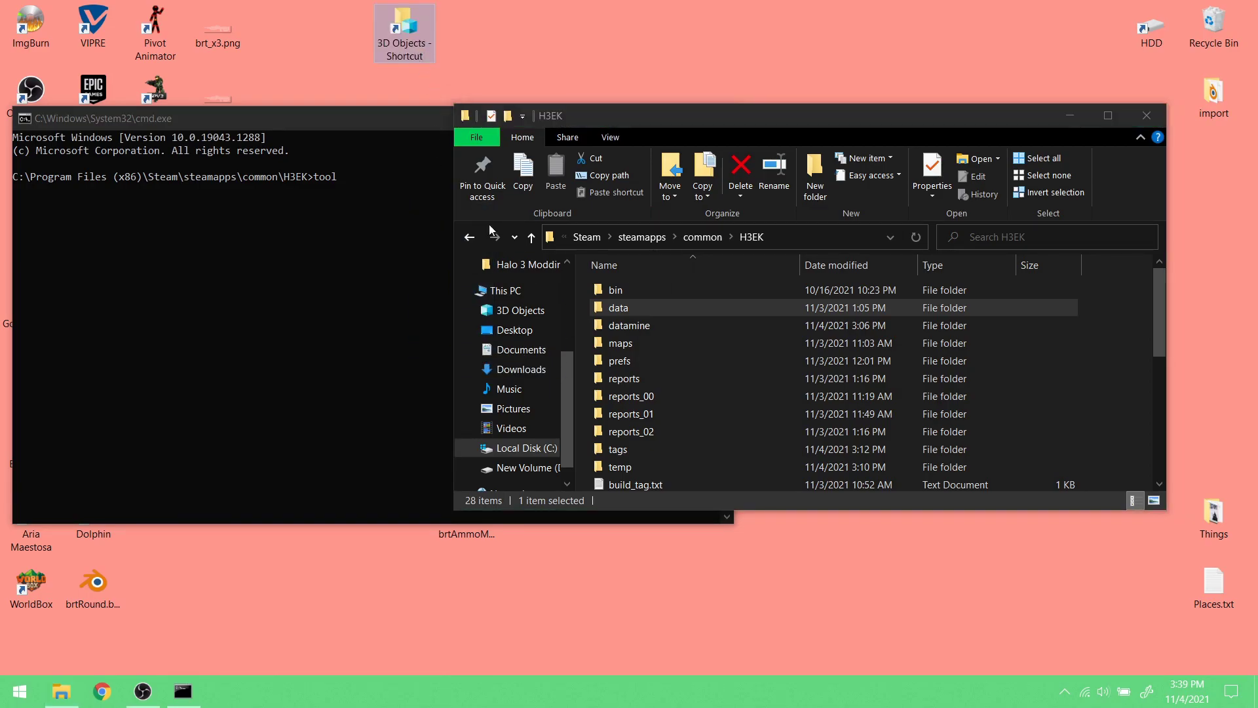
right_click(417, 52)
key("m")
key("Escape")
key("shift+F10")
left_click(458, 420)
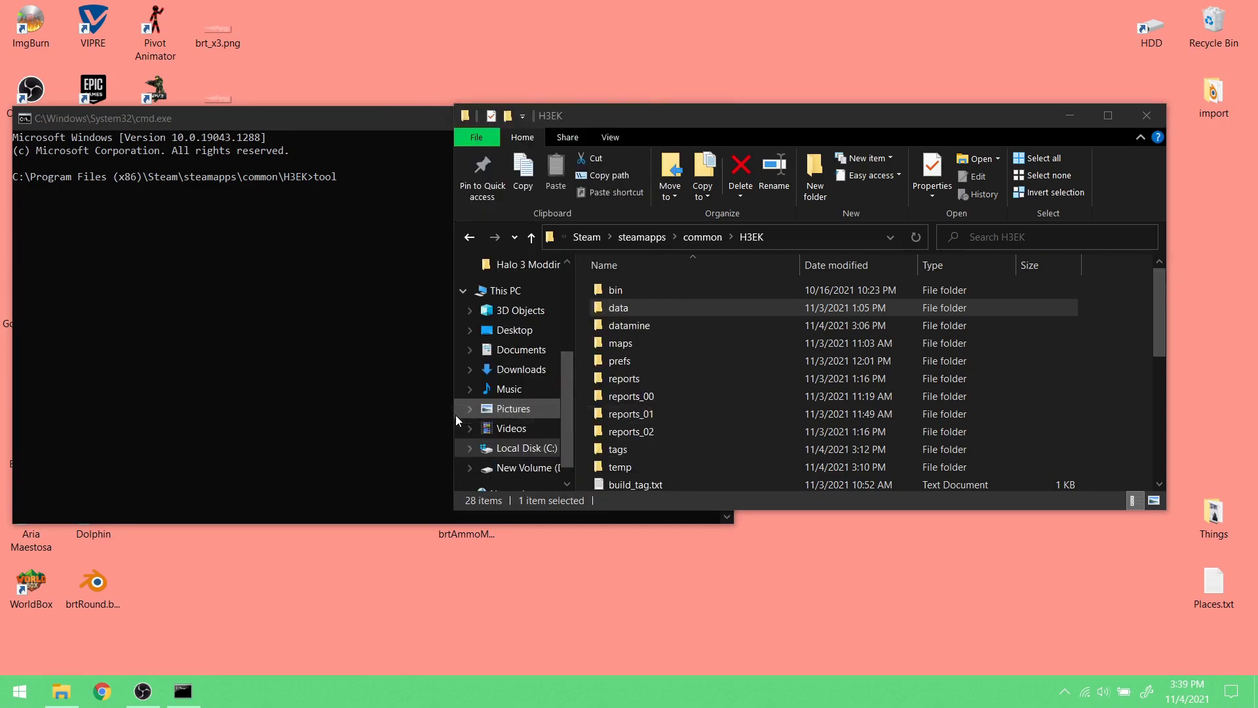
- Open the data\giraffics folder containing hud_messages.txt and place its window beside the command prompt
left_click(705, 127)
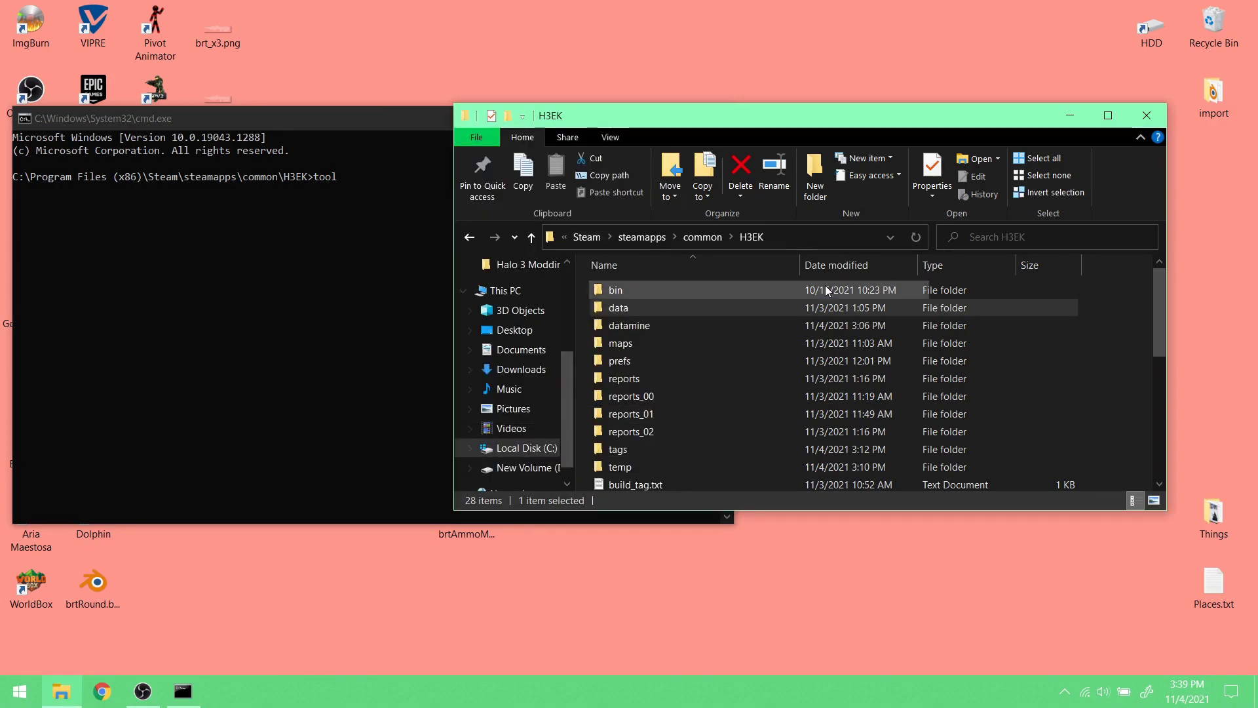
double_click(677, 312)
double_click(677, 313)
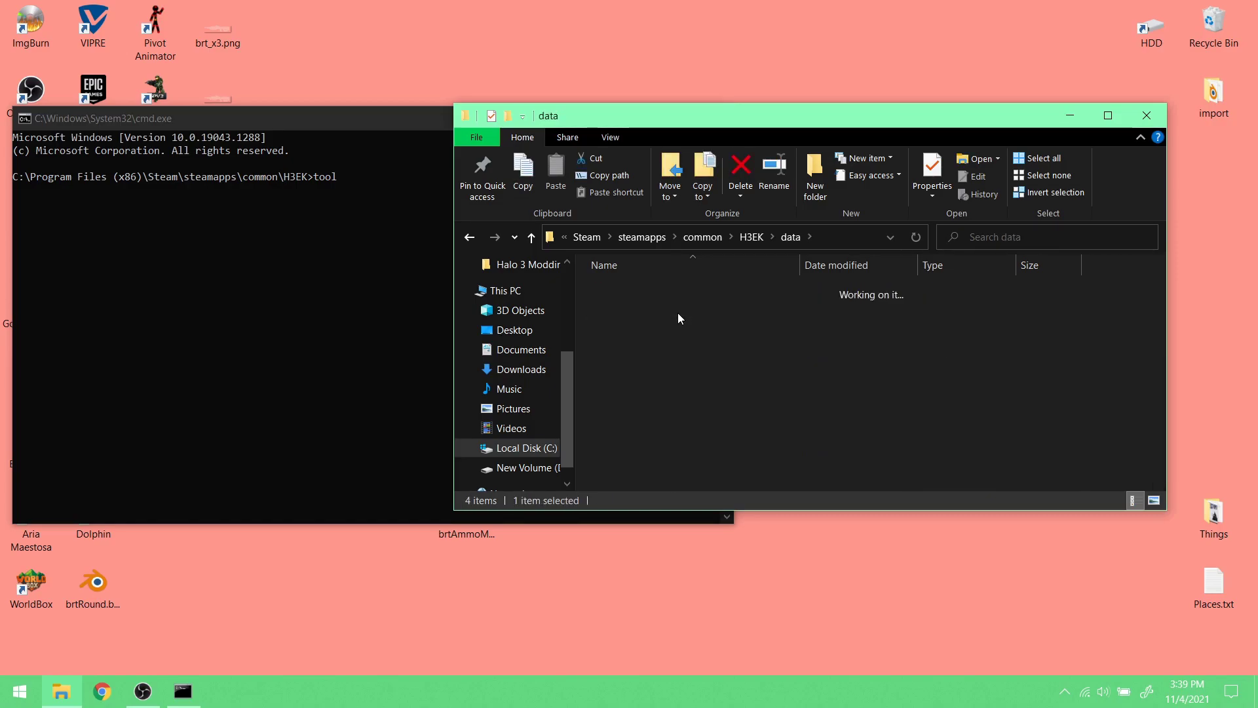
left_click(391, 117)
left_click_drag(788, 125, 864, 119)
left_click_drag(527, 301, 709, 354)
left_click(509, 124)
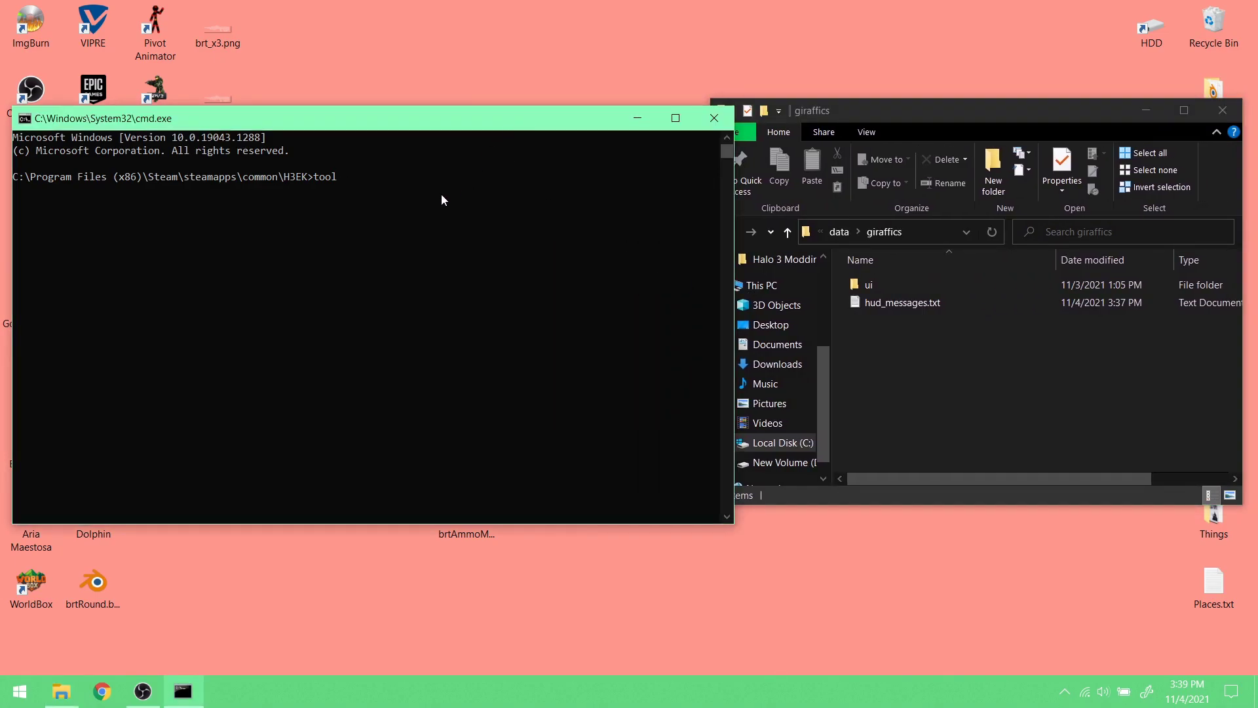
- List the available tool commands with "tool s", run tool strings "giraffics" to import hud_messages.txt, and close the command prompt
type("tool s")
key("Return")
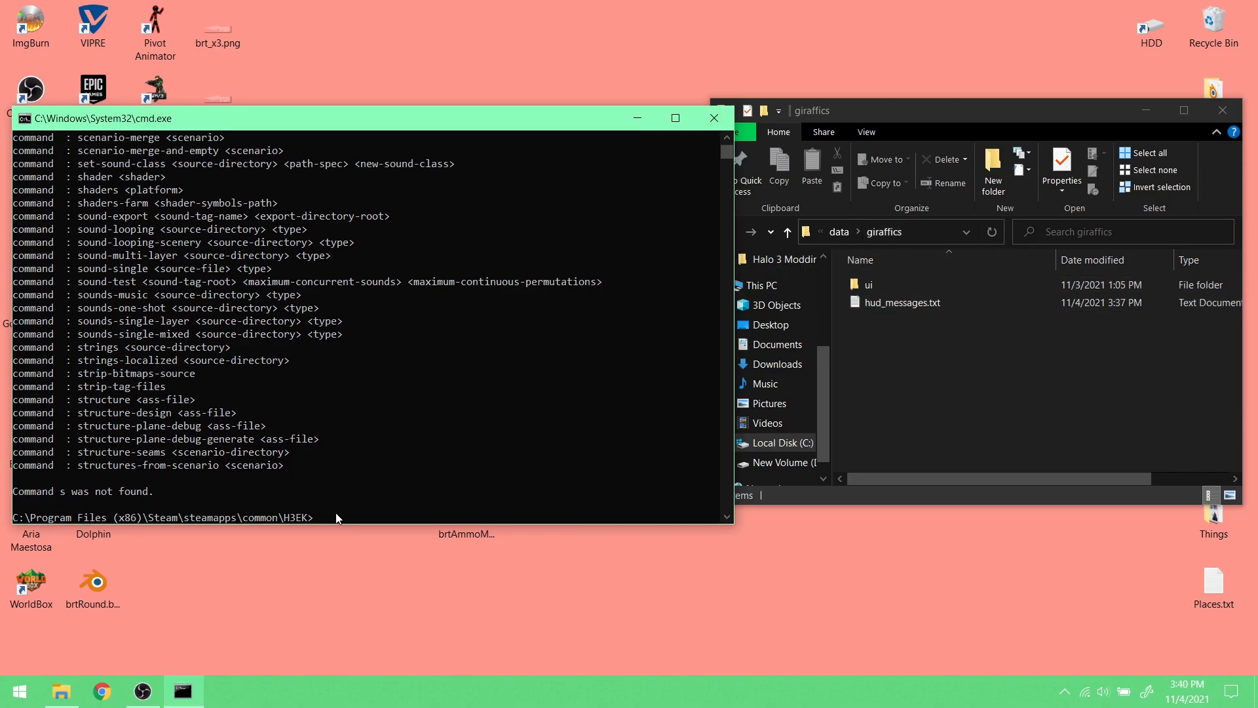
type("tool strings \"giraffics")
key("Return")
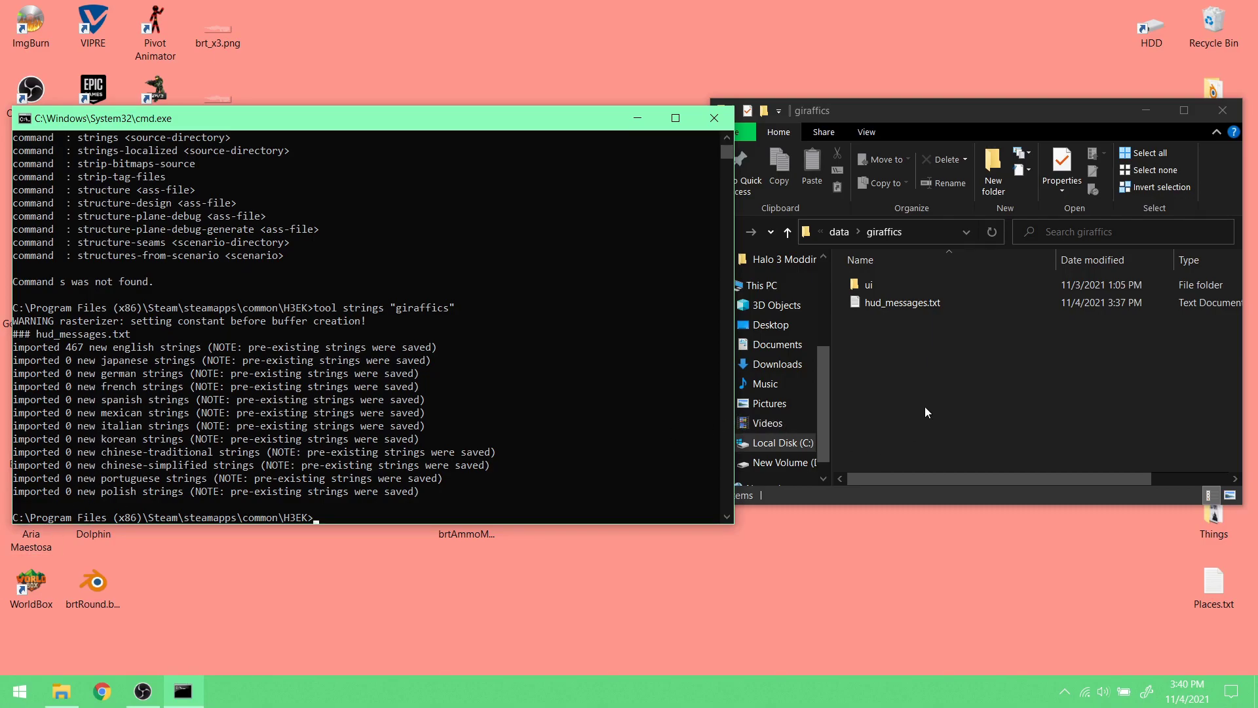
left_click(725, 129)
- Go to H3EK\tags\giraffics, widen the folder window and cut the generated hud_messages.multilingual_unicode_string_list file
left_click(838, 236)
left_click(839, 237)
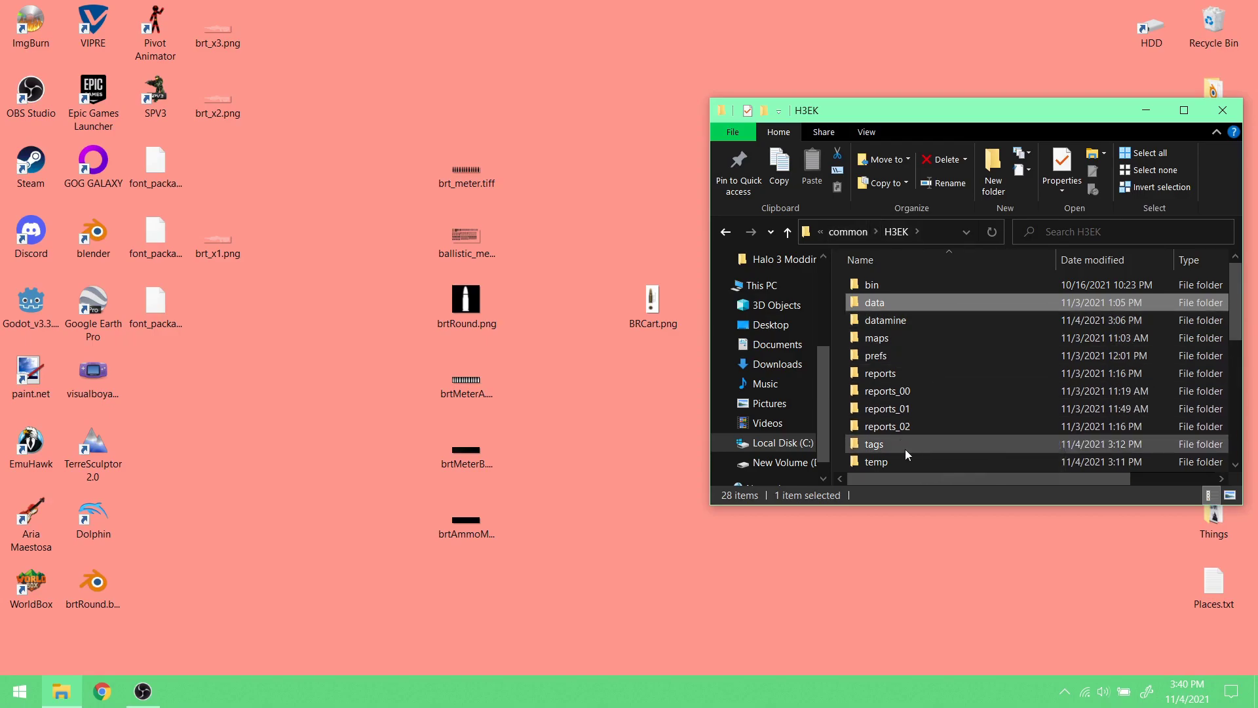
double_click(906, 450)
double_click(899, 372)
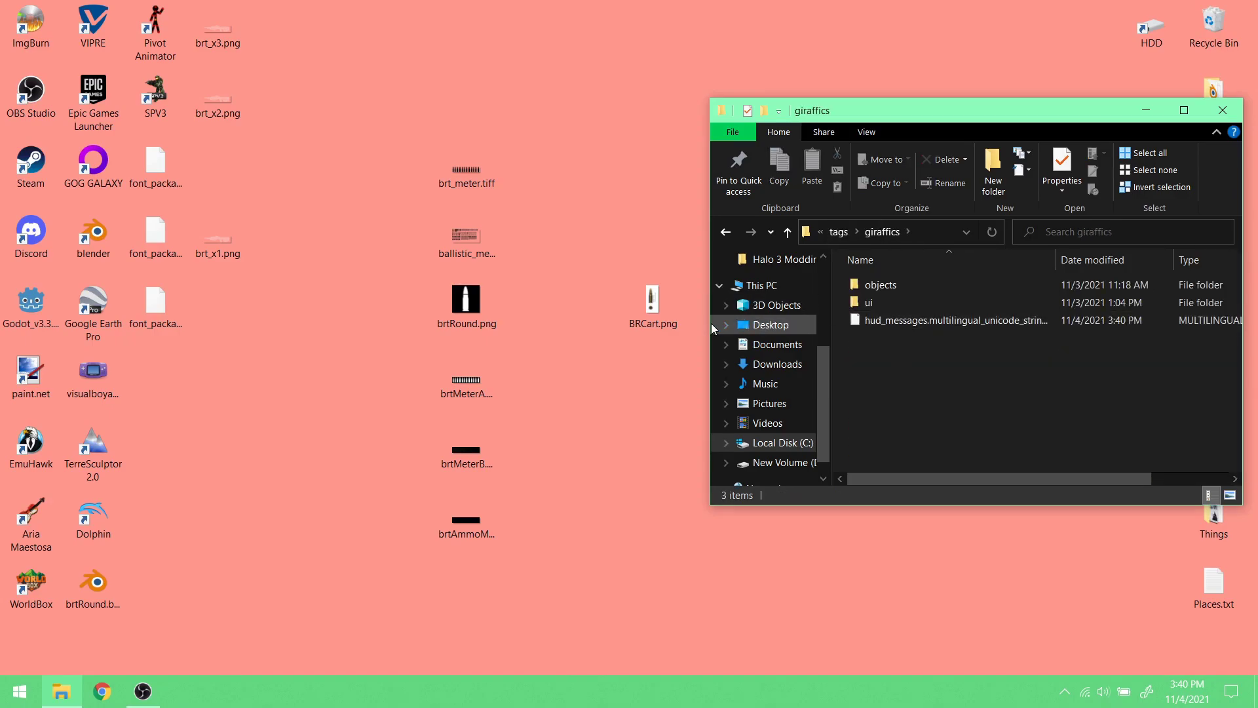
left_click_drag(710, 324, 547, 323)
left_click(831, 321)
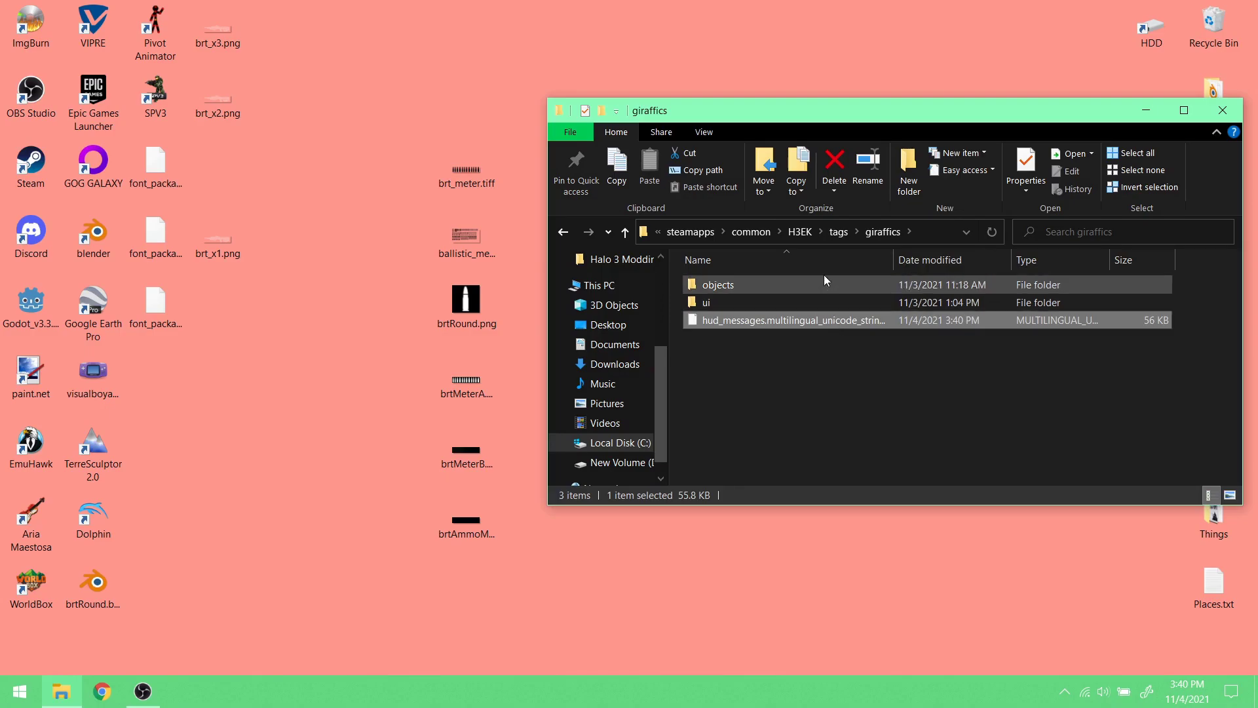
right_click(792, 318)
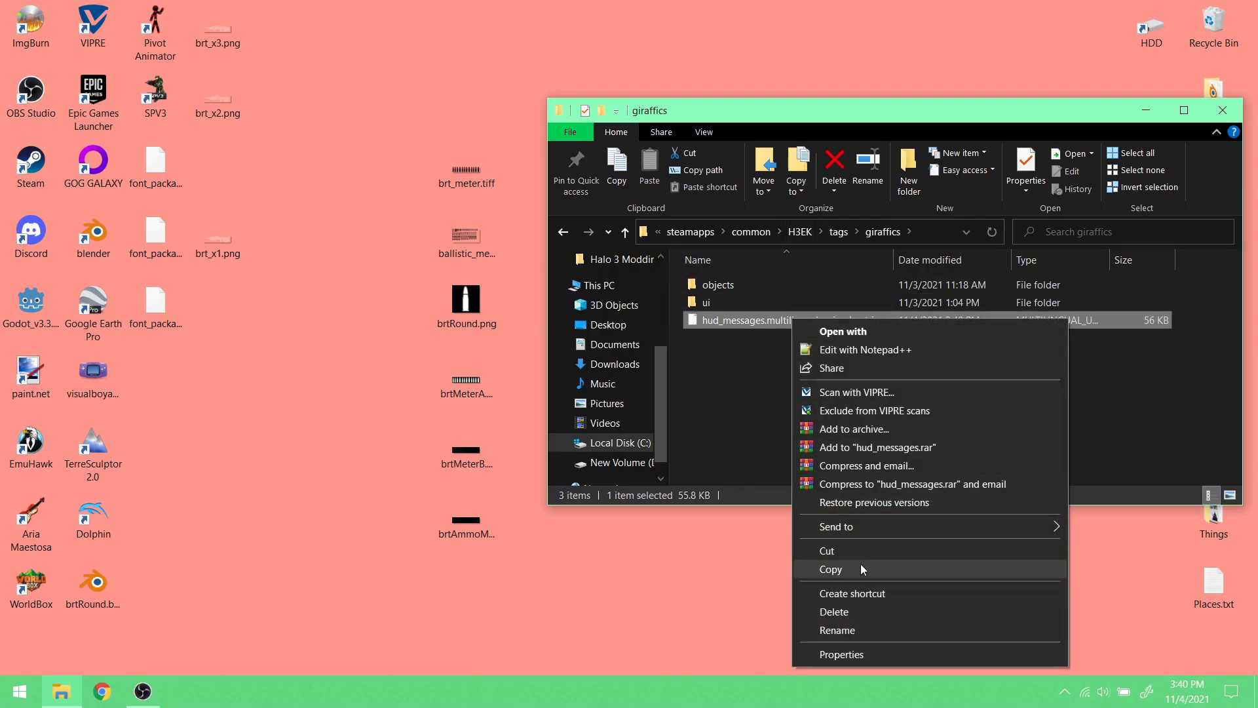
left_click(850, 549)
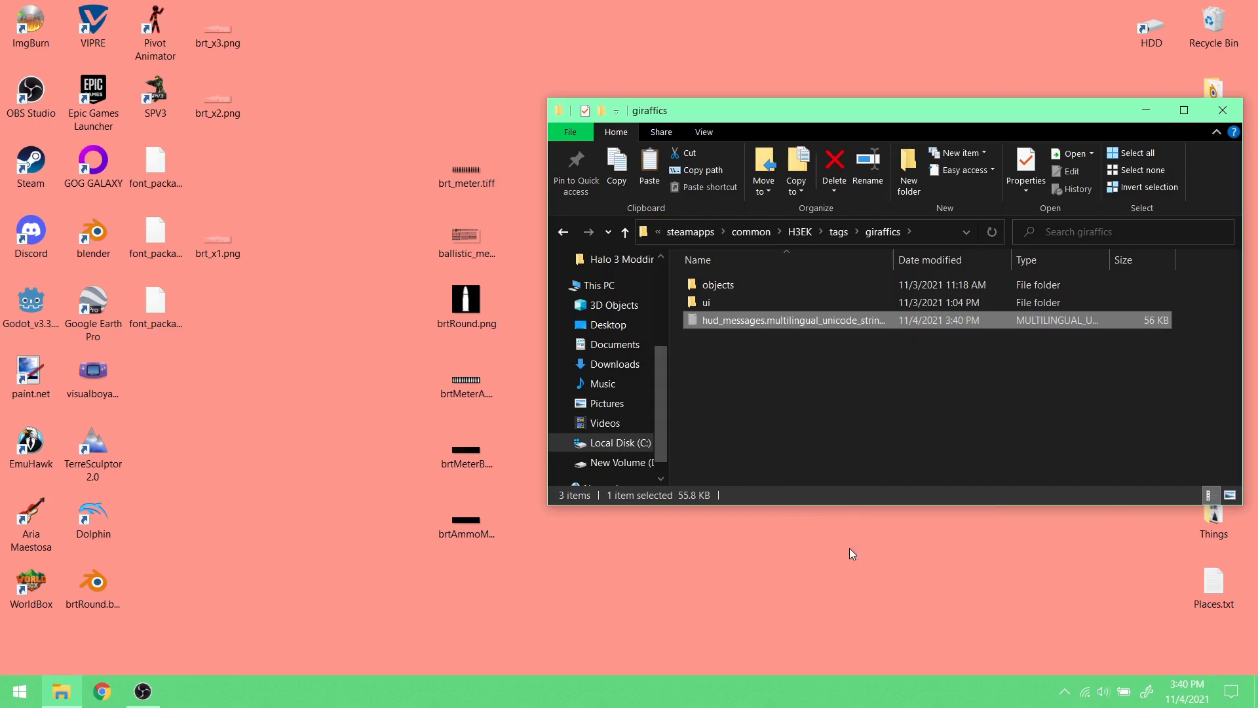
- Paste the cut string list into tags\ui\hud, replacing the original hud_messages.multilingual_unicode_string_list
left_click(840, 233)
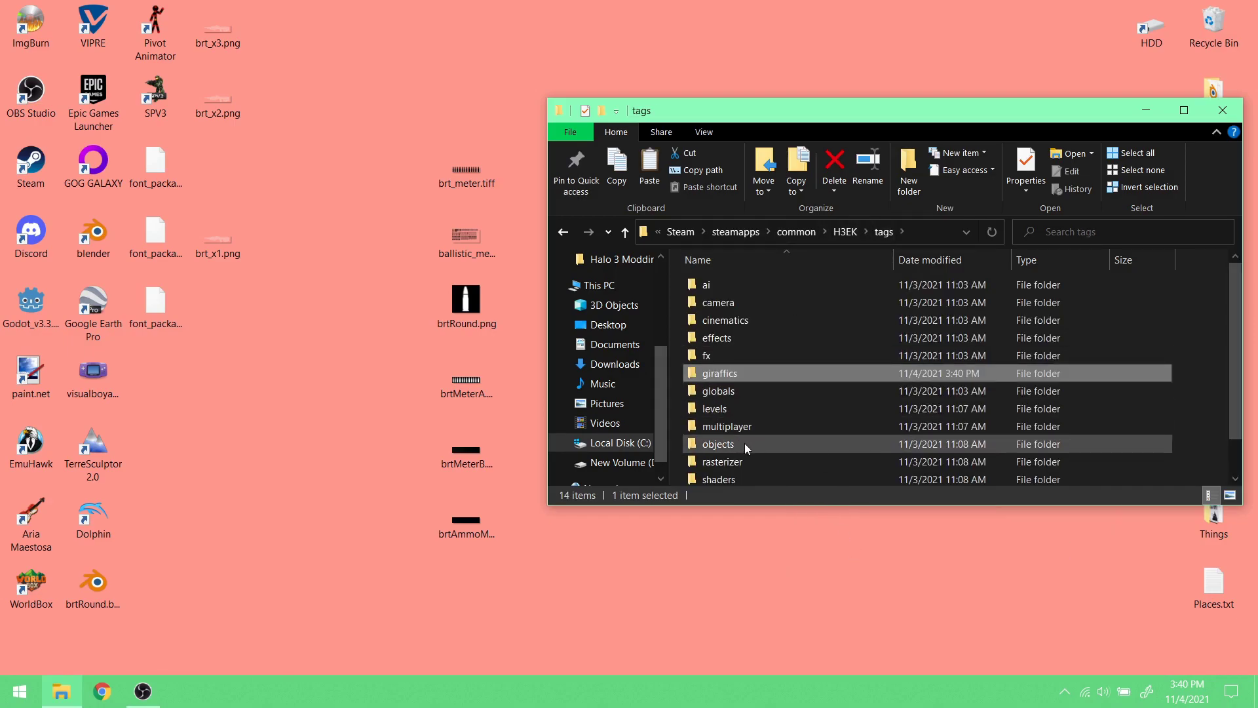
scroll(742, 462, "down", 1)
double_click(725, 481)
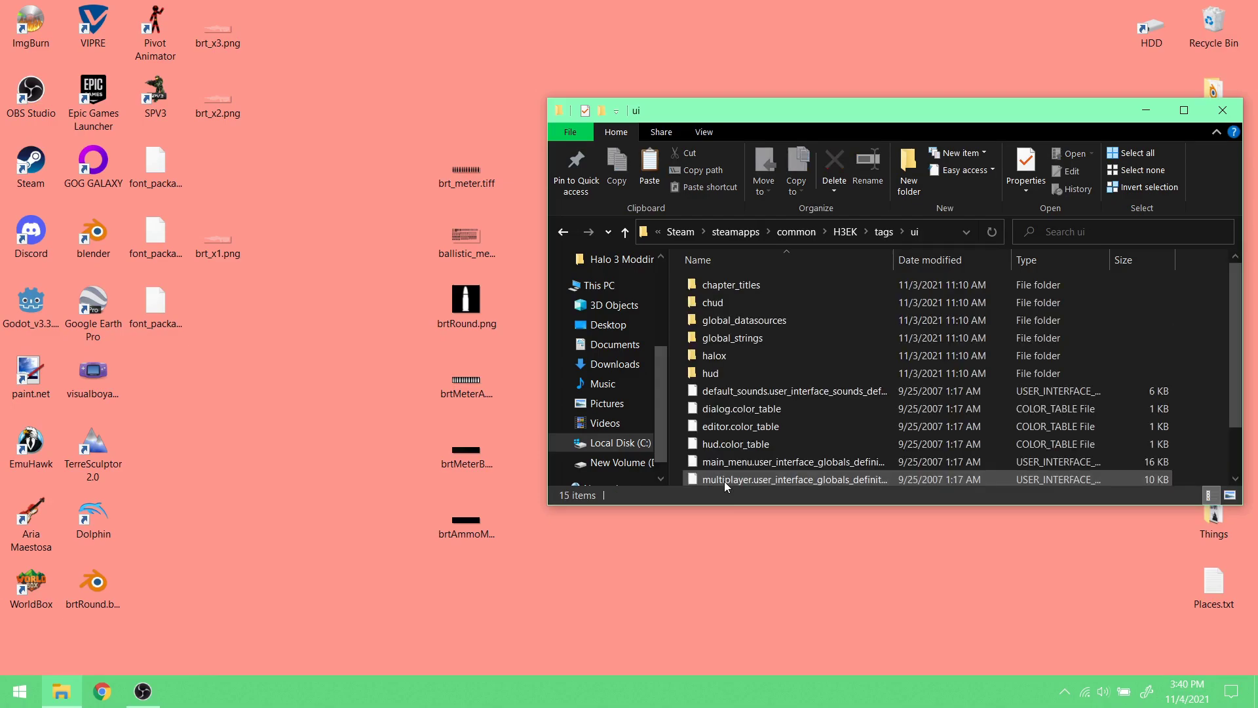
double_click(721, 371)
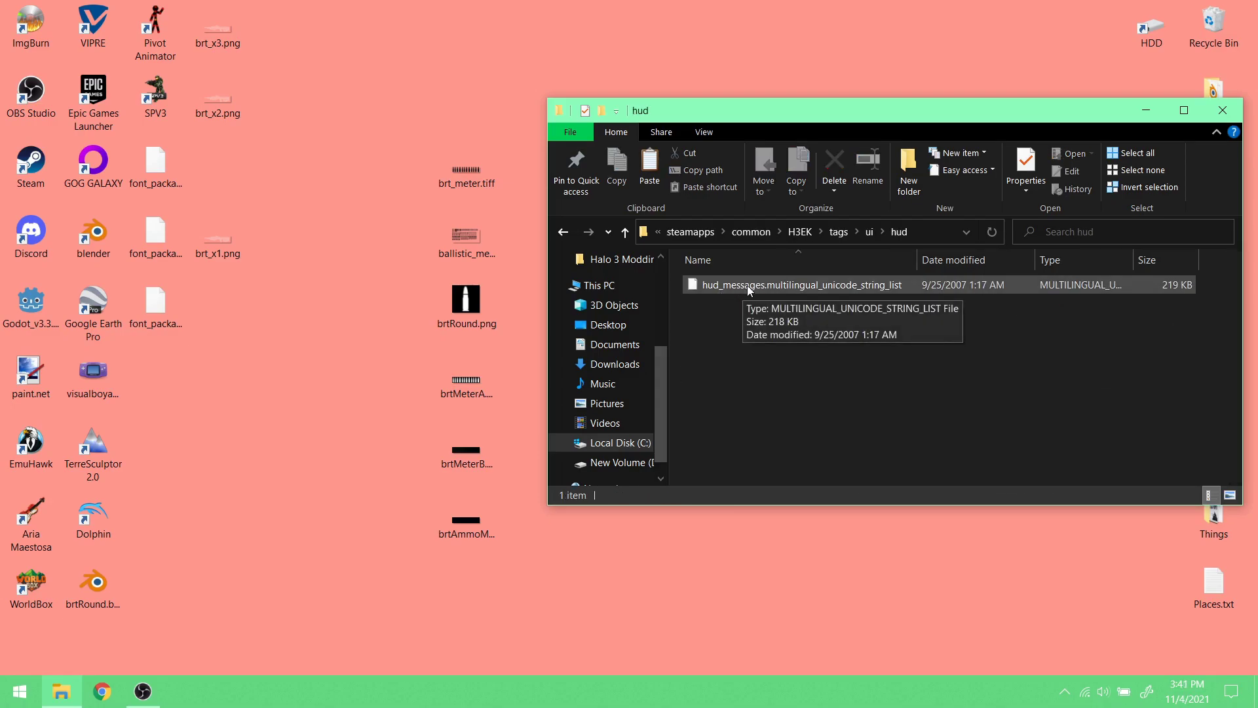
right_click(781, 348)
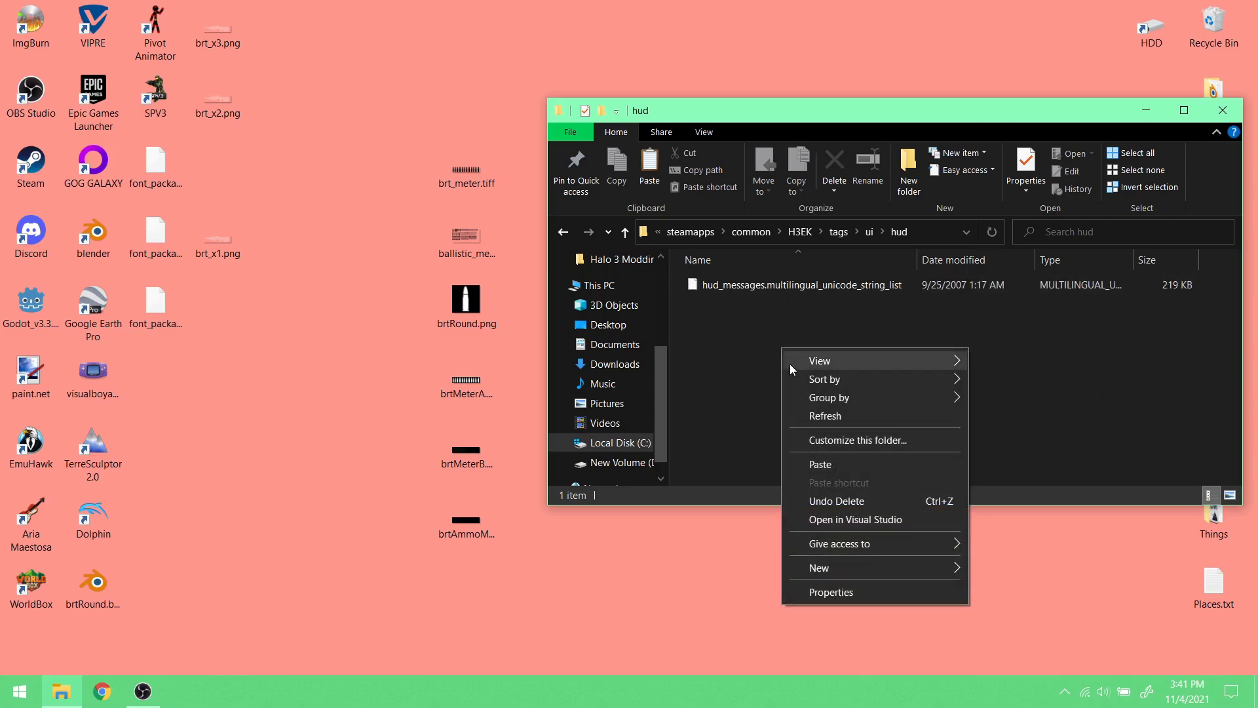
left_click(838, 462)
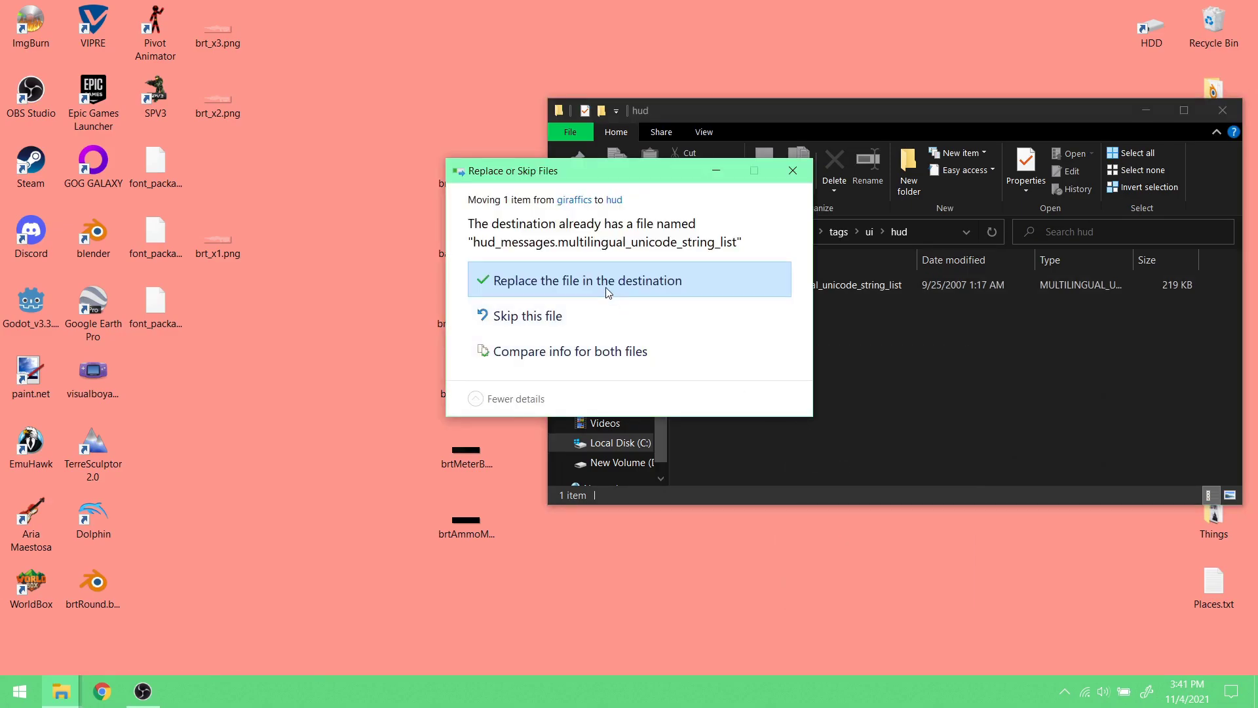
left_click(608, 292)
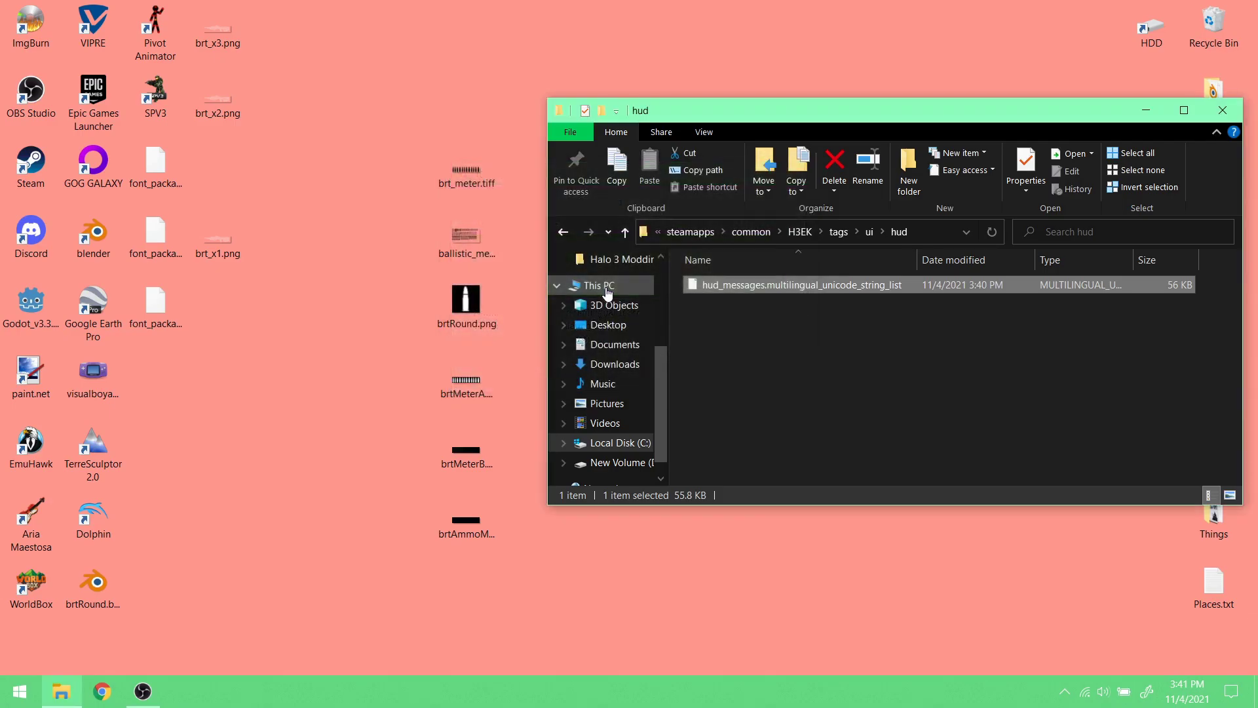
left_click(956, 357)
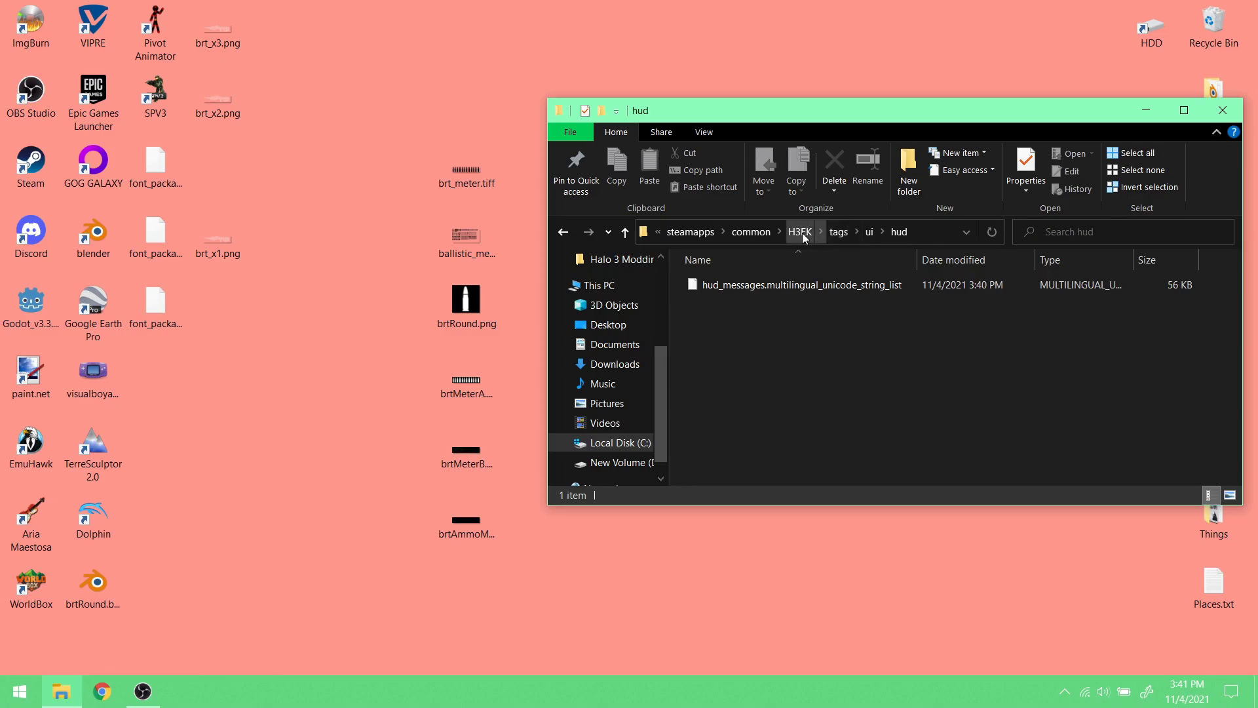
- Move font_package.bin, font_package_x2.bin and font_package_x3.bin from the desktop into H3EK\maps\fonts, replacing the existing files
left_click(160, 353)
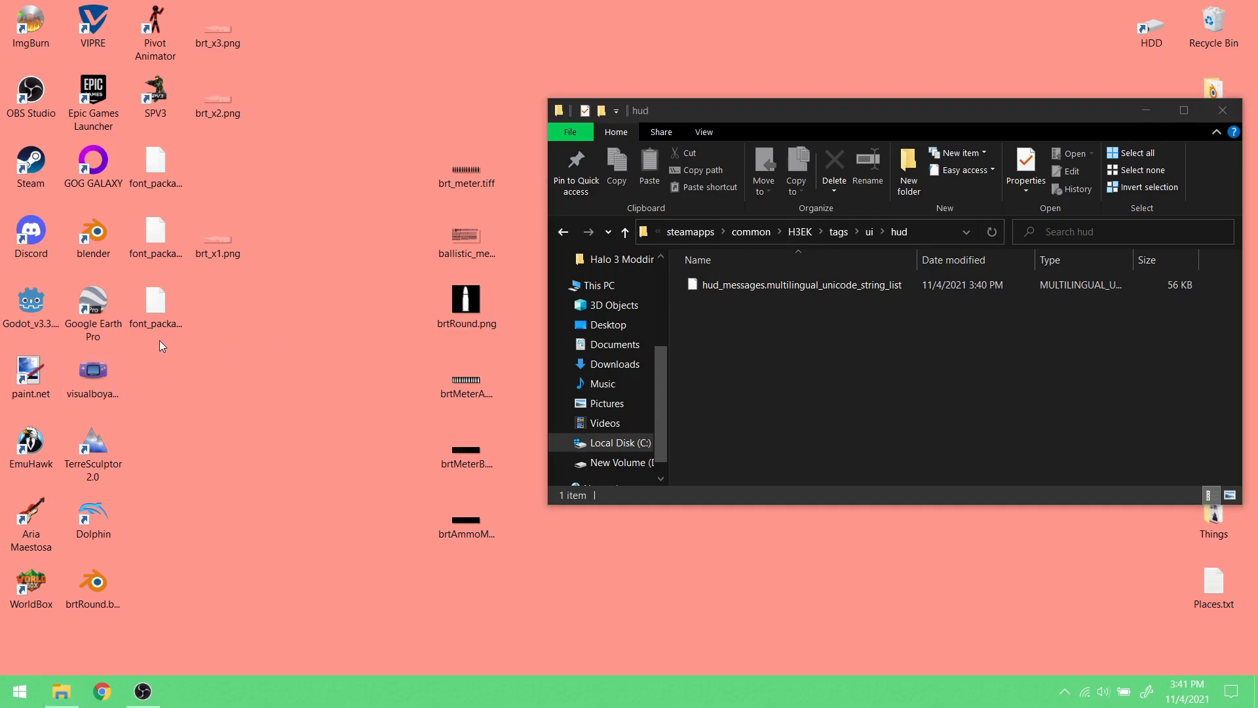
left_click(806, 232)
double_click(775, 341)
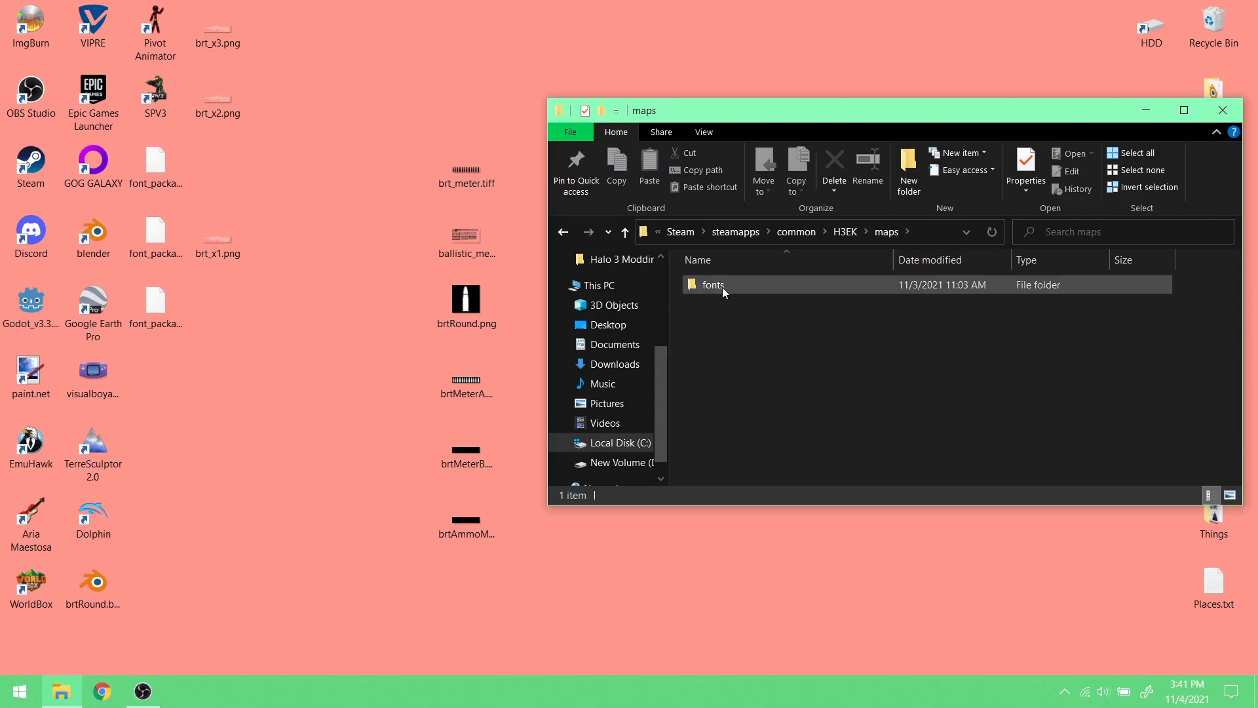
double_click(722, 287)
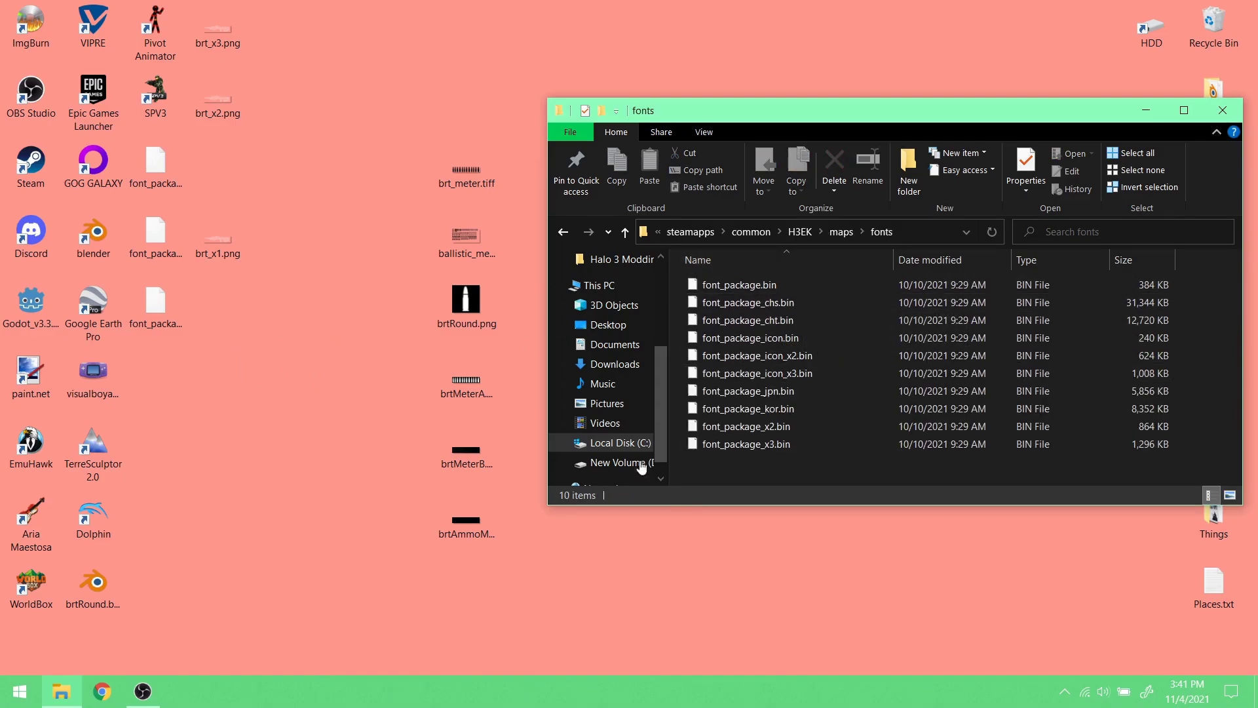
left_click(182, 392)
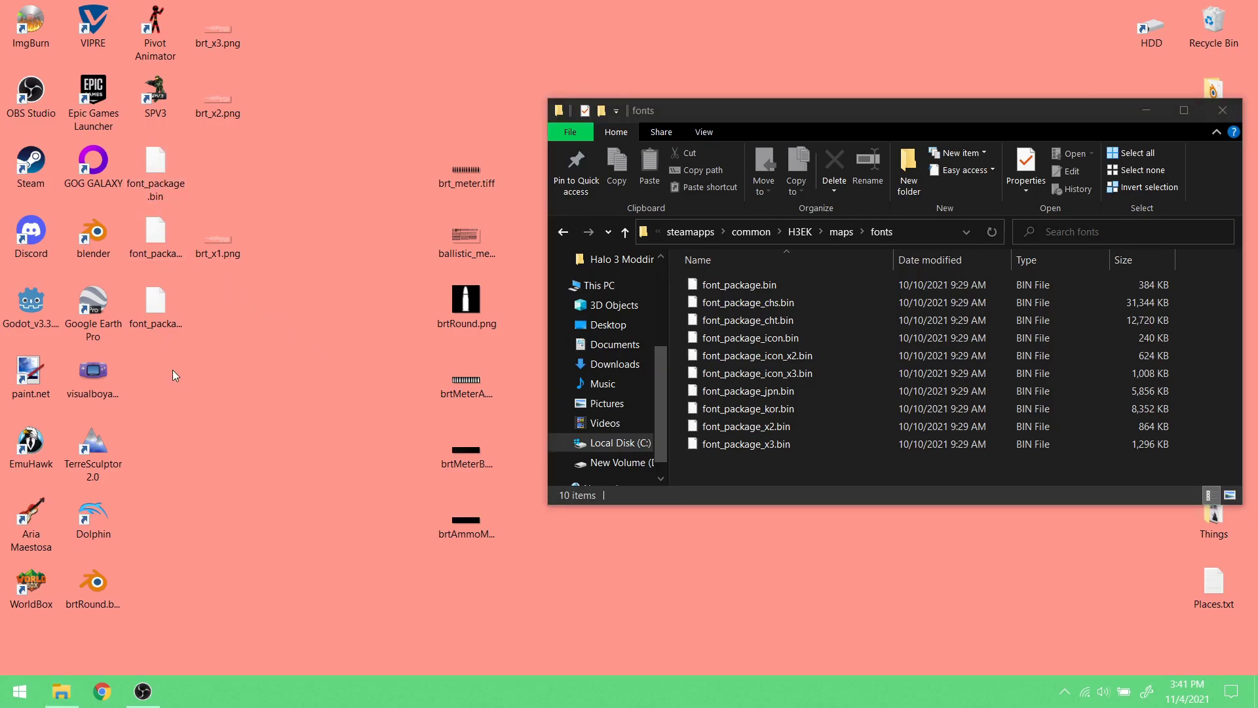
mouse_move(164, 384)
left_mouse_down()
mouse_move(157, 164)
mouse_move(677, 380)
mouse_move(747, 351)
left_mouse_up()
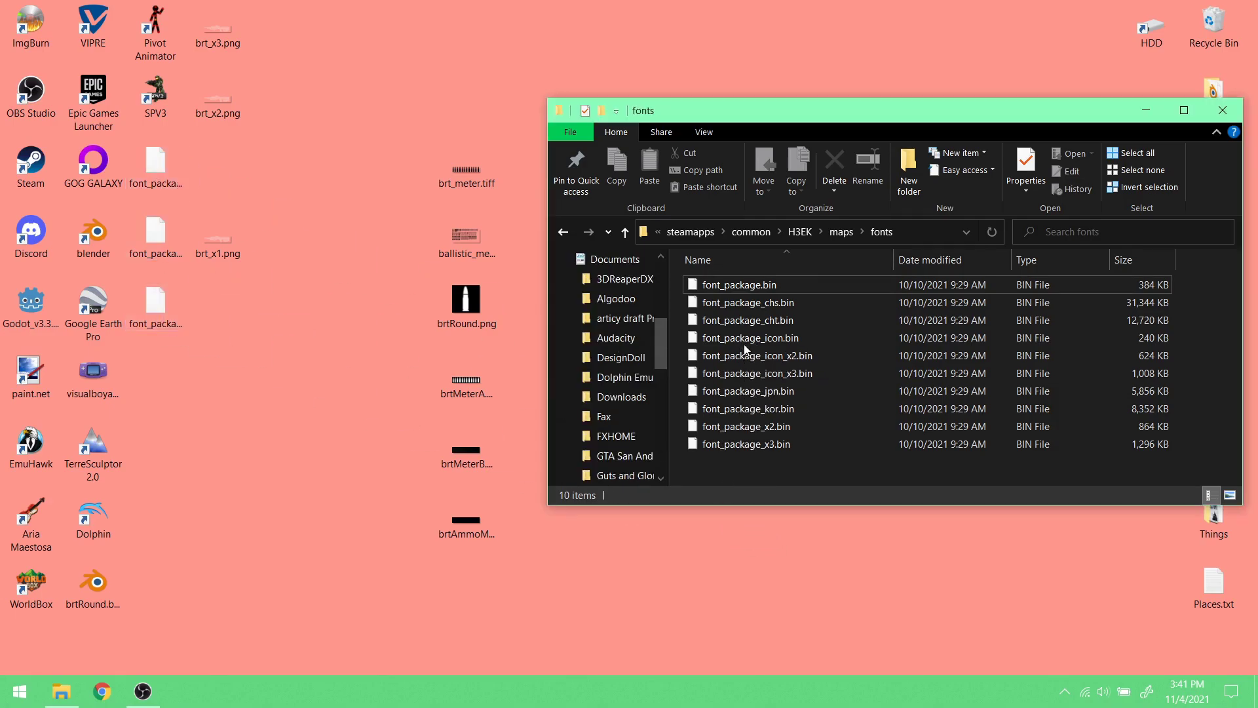
left_click(637, 270)
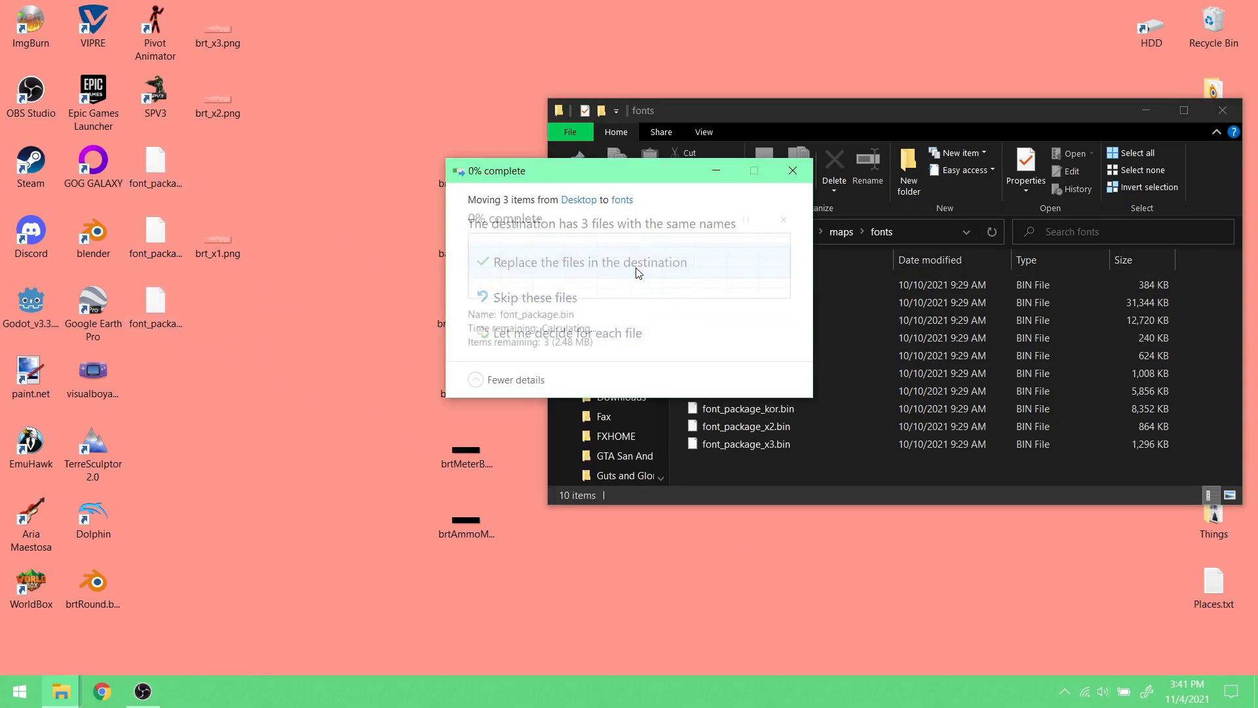
left_click(817, 481)
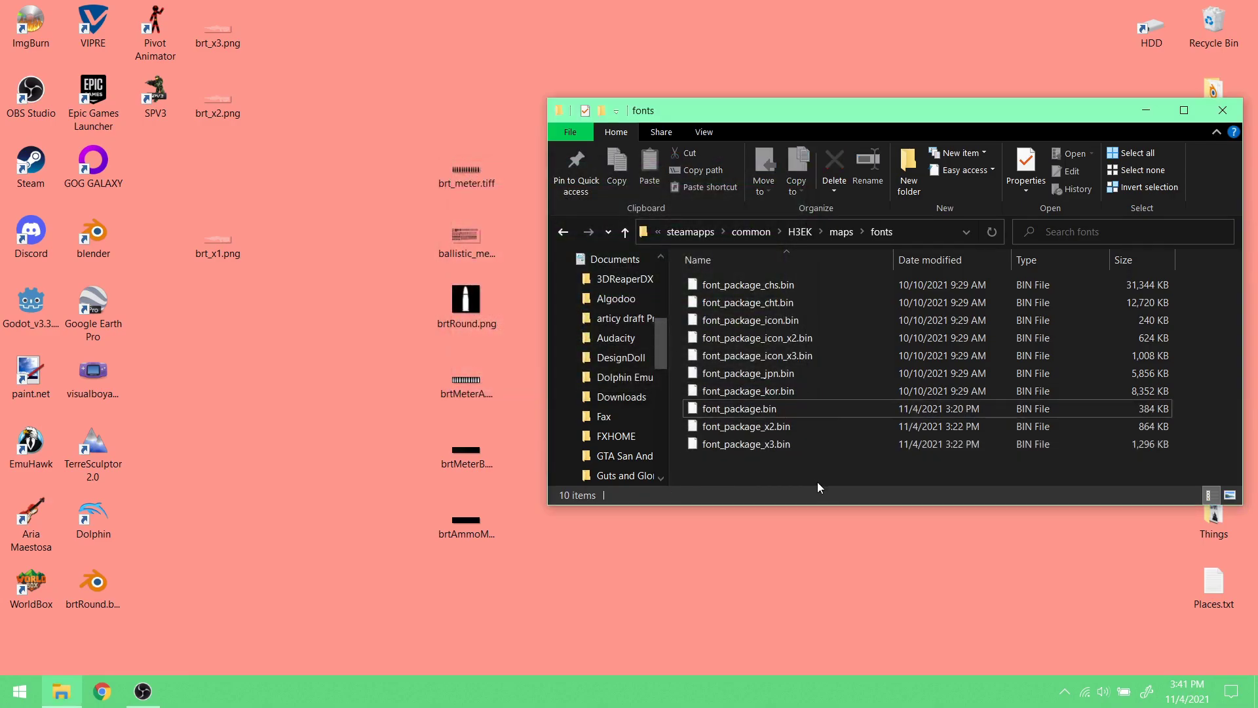
- Launch sapien.exe from the H3EK root folder and load chillout.scenario
left_click(800, 232)
scroll(776, 388, "down", 3)
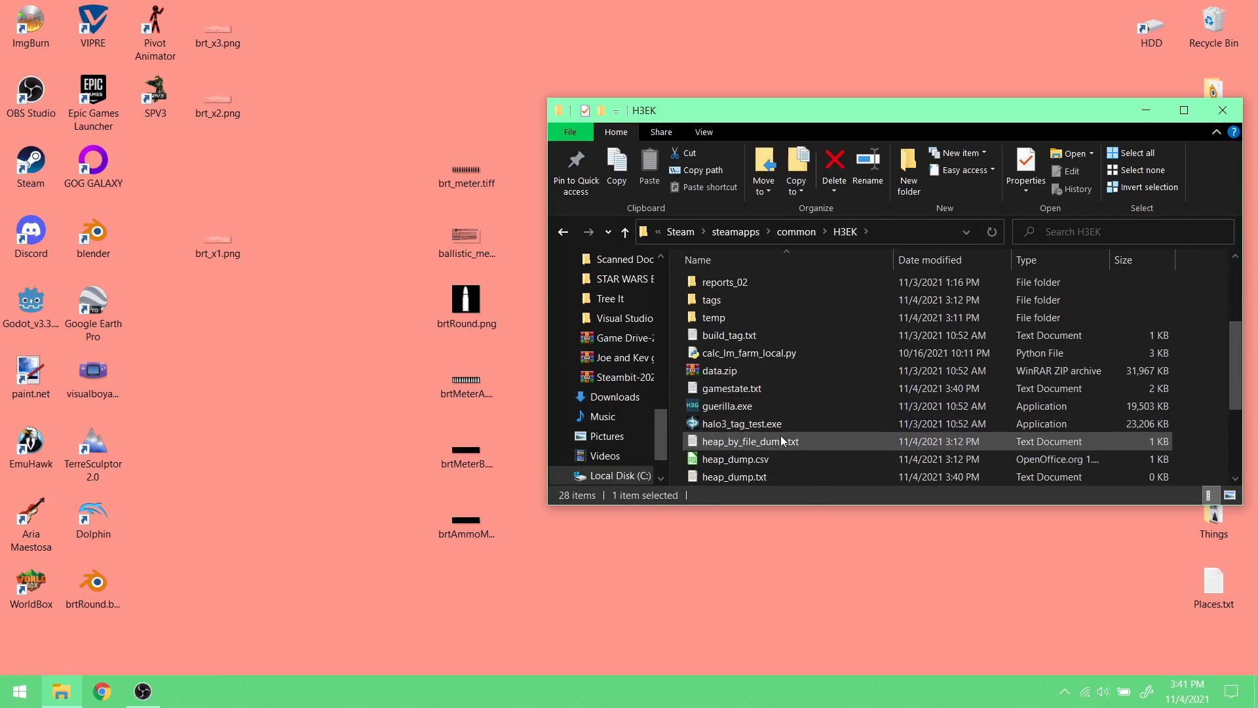
scroll(781, 435, "down", 2)
left_click(775, 423)
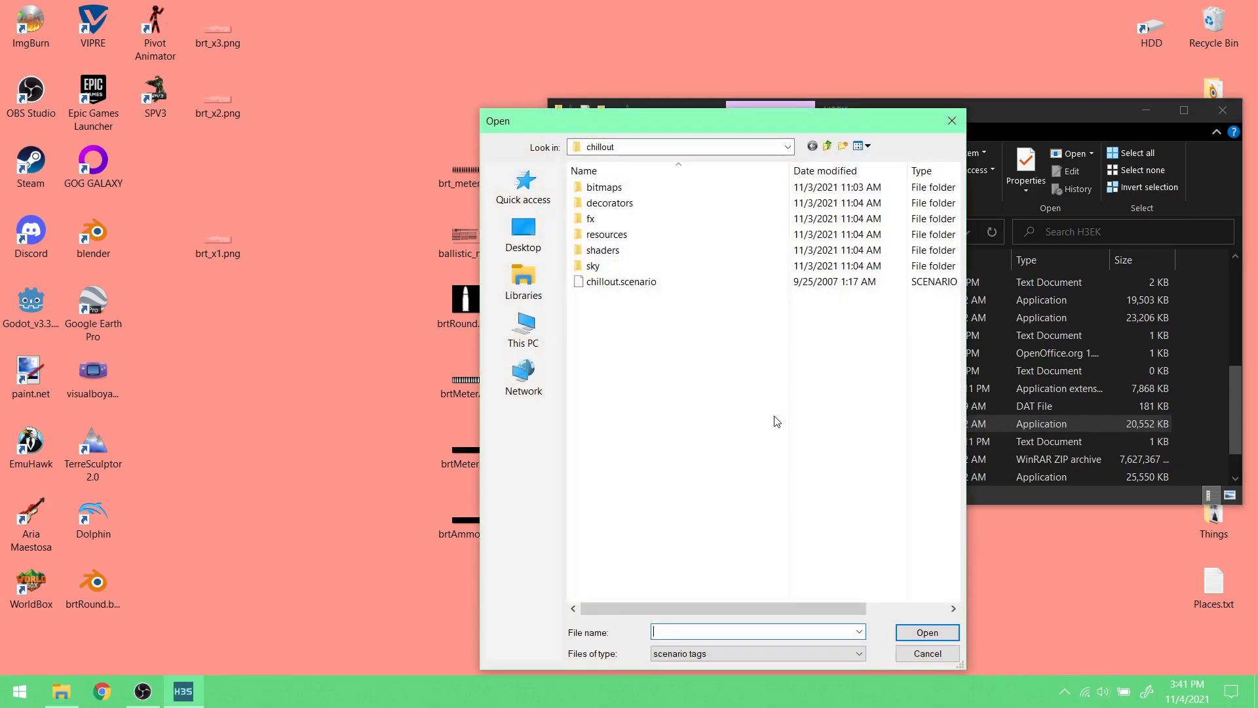
double_click(647, 285)
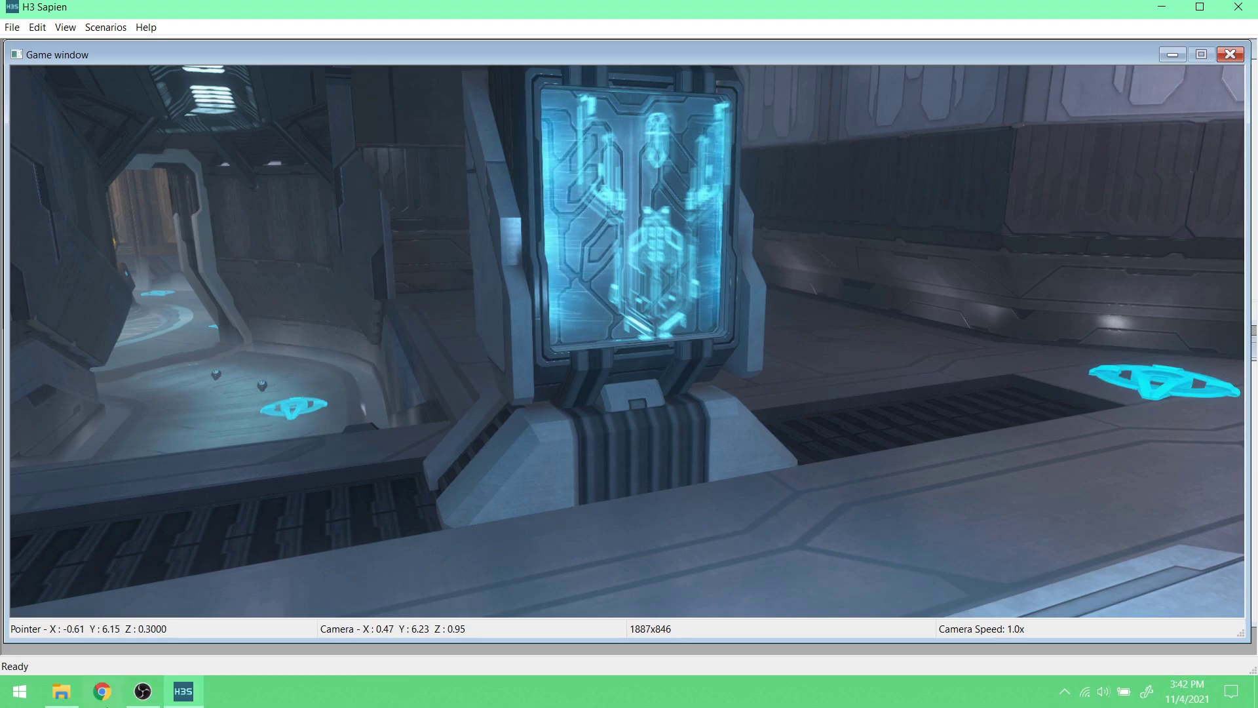
- Launch guerilla.exe from the H3EK folder and close the hud_messages string list, leaving battle_rifle_tac.weapon open
left_click(61, 692)
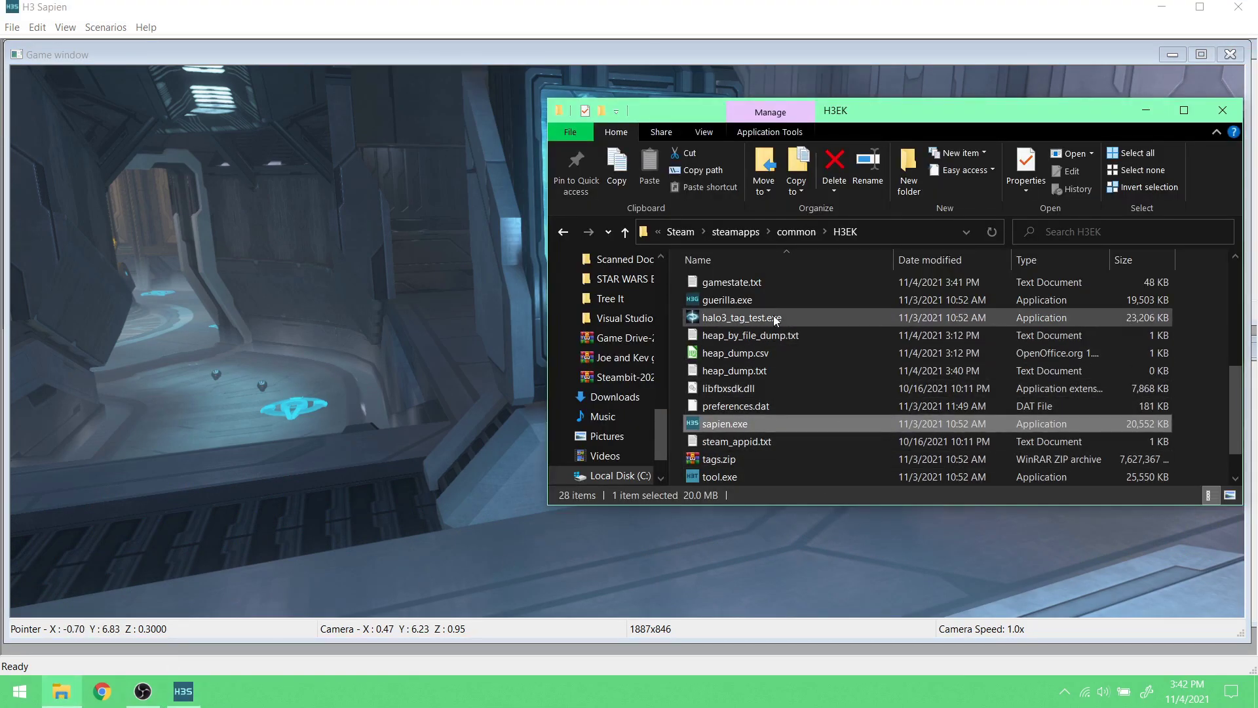
double_click(769, 300)
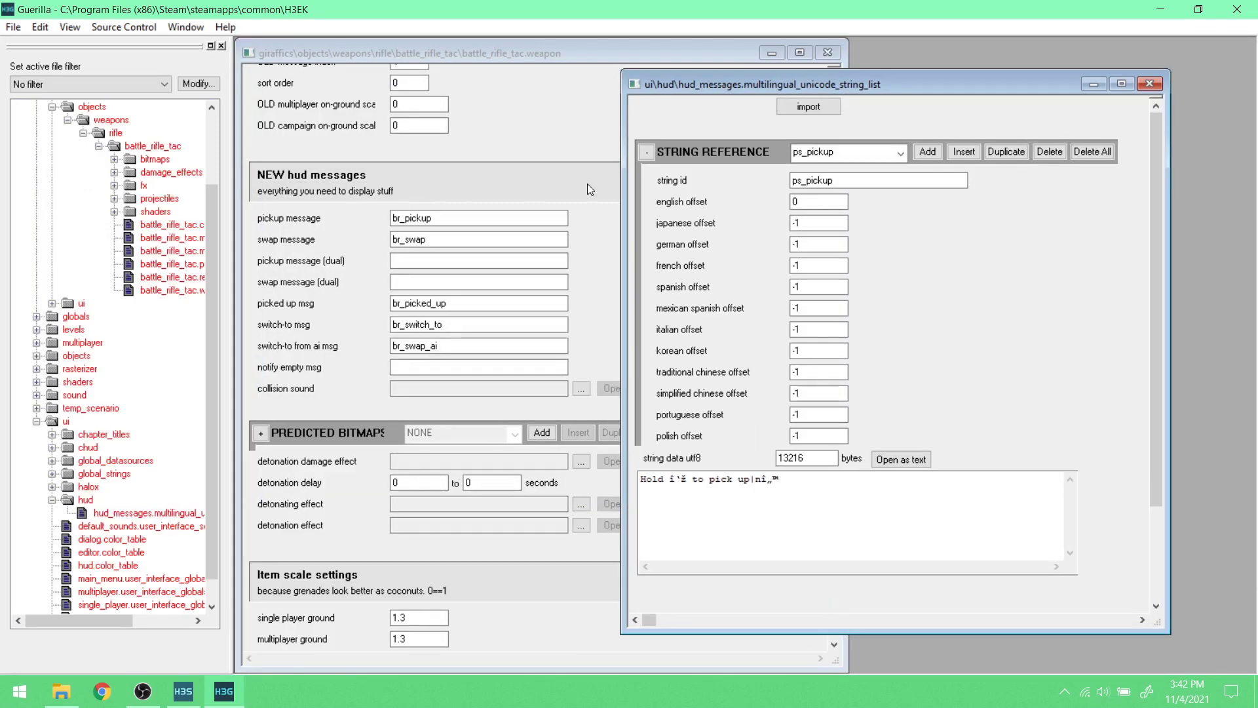
left_click(1147, 87)
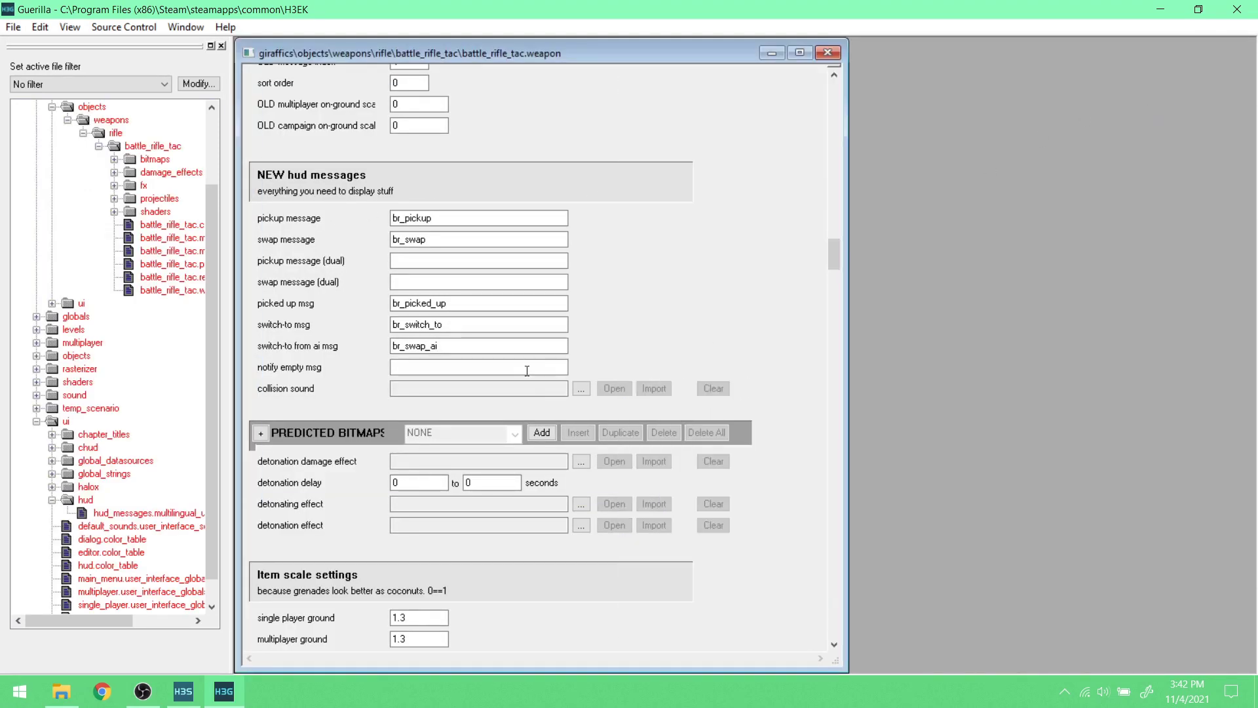
- Set battle_rifle_tac.weapon's NEW hud messages to brt_pickup, brt_swap, brt_picked_up, brt_switch_to and brt_swap_ai in their matching fields
left_click_drag(836, 251, 524, 216)
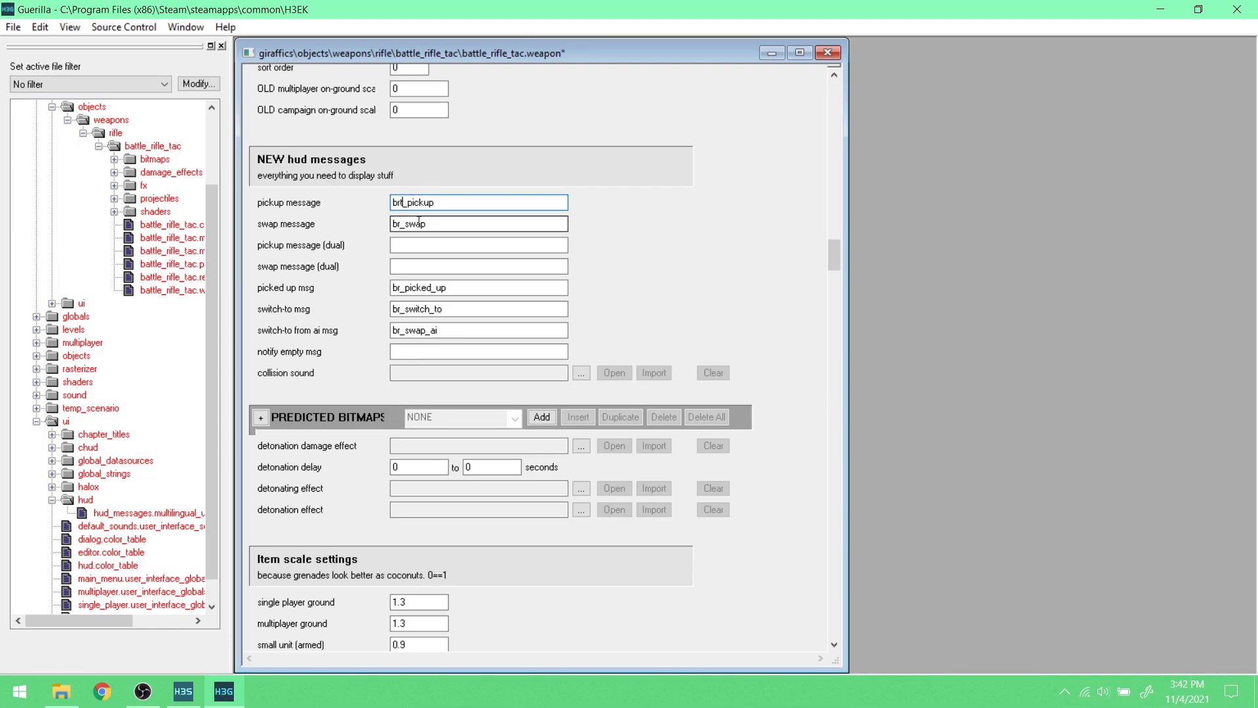
left_click(403, 223)
type("t")
left_click(402, 287)
type("t")
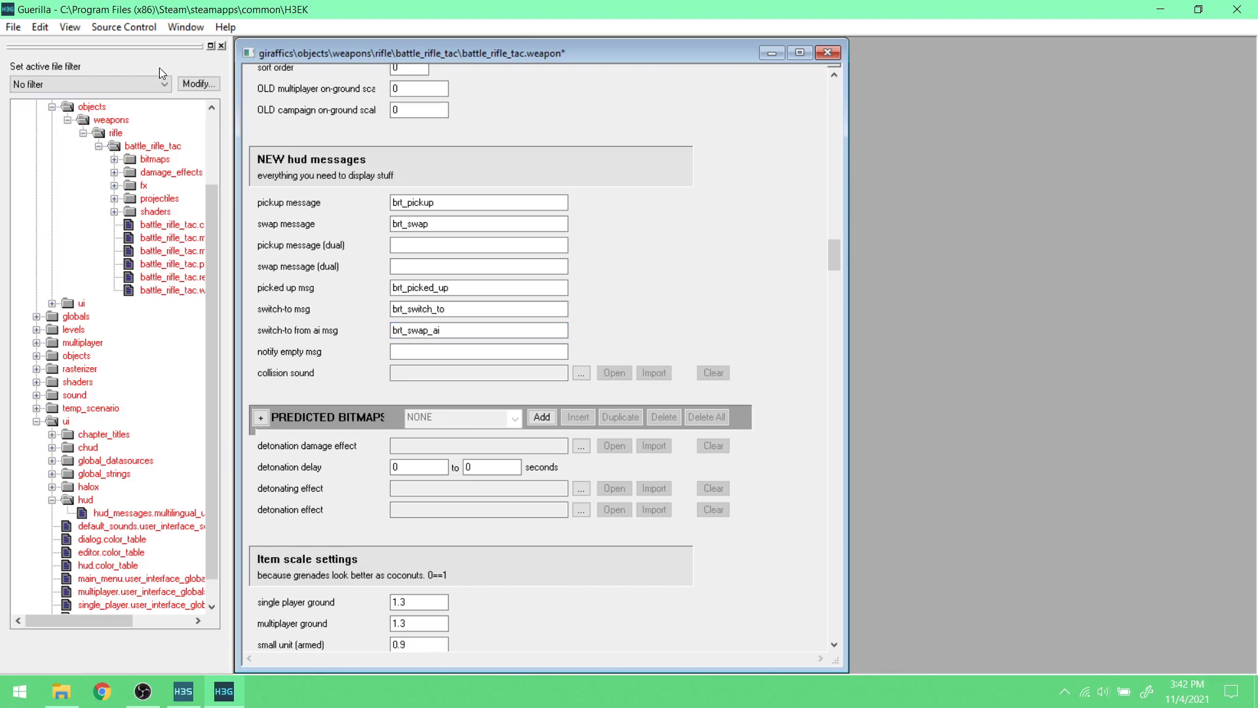
- Save battle_rifle_tac.weapon, and switch to Sapien with its game window shrunk to uncover the Hierarchy view
left_click(13, 27)
left_click(62, 105)
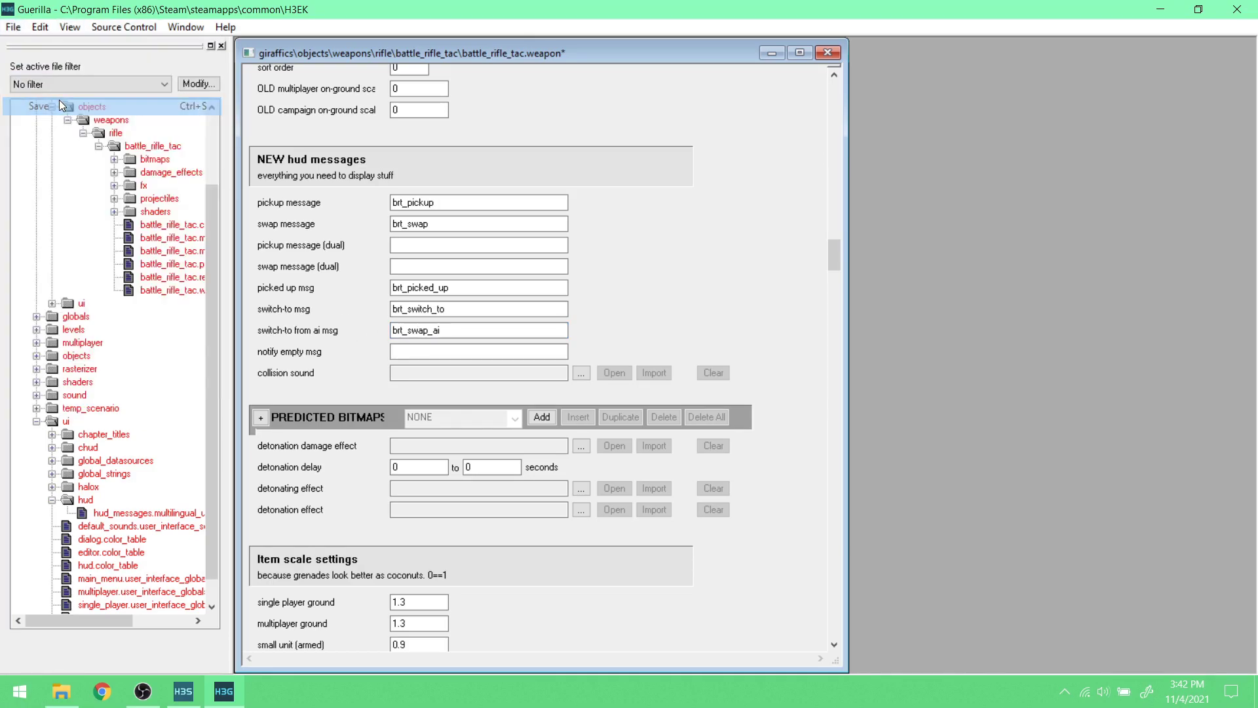
left_click(196, 692)
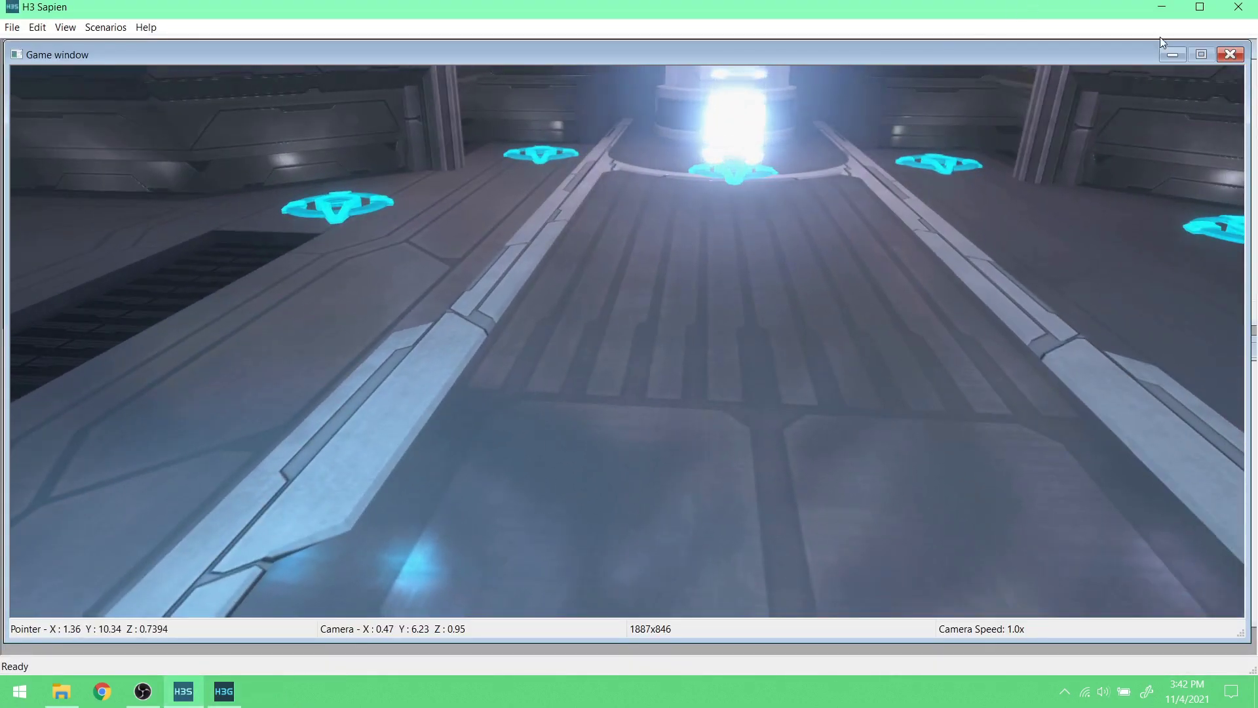
left_click(1201, 54)
left_click_drag(1025, 174, 785, 327)
- Select the scenario's Objects > Items > Weapons folder and place a new weapon instance on the floor in front of the camera
left_click(22, 95)
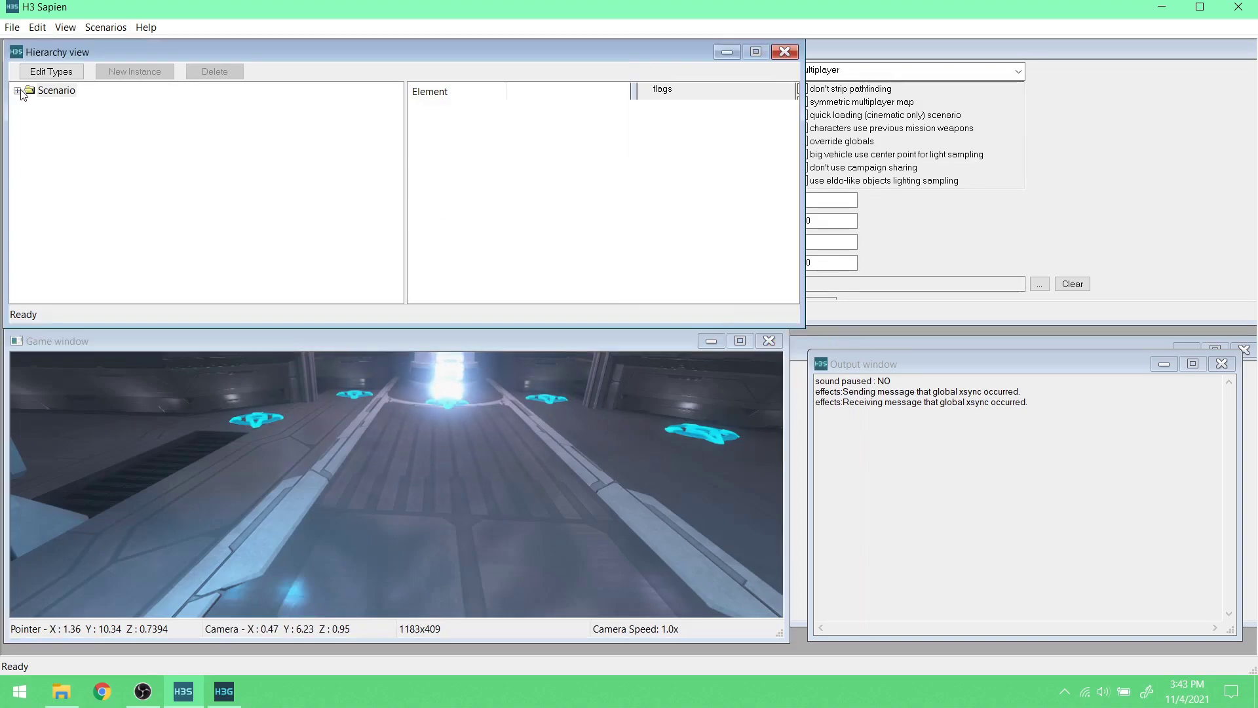
left_click(17, 90)
left_click(29, 105)
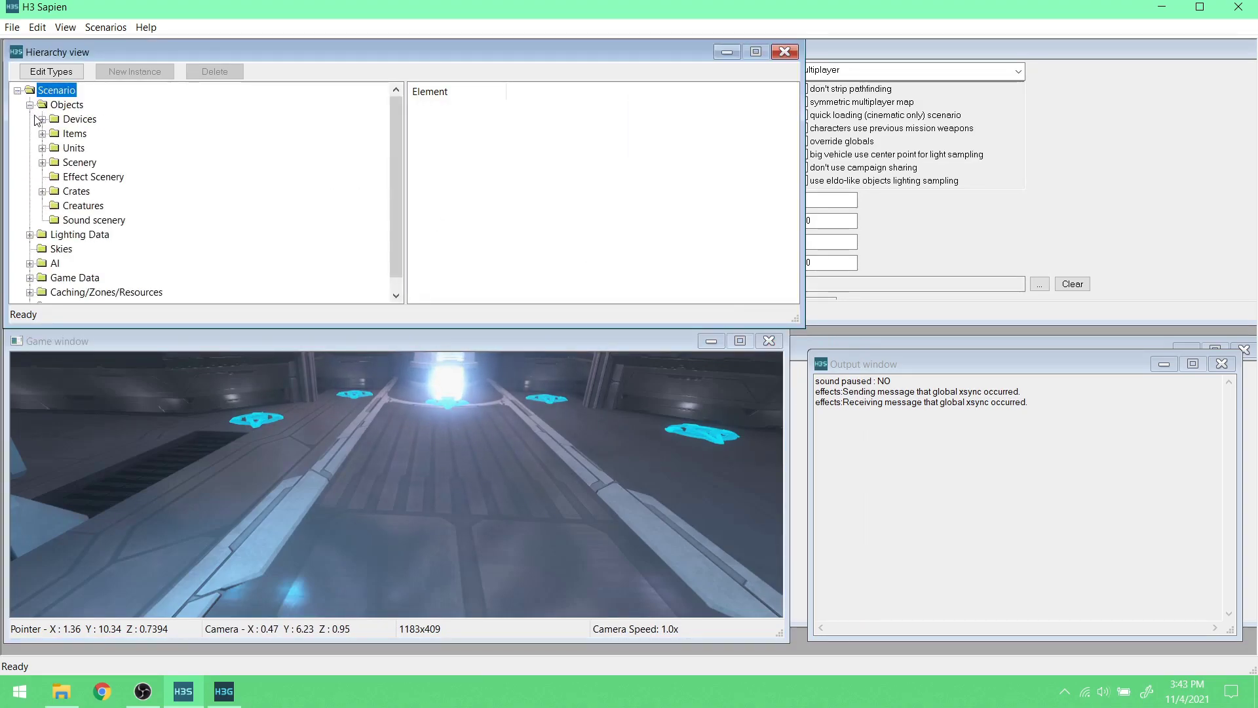
left_click(42, 134)
left_click(95, 162)
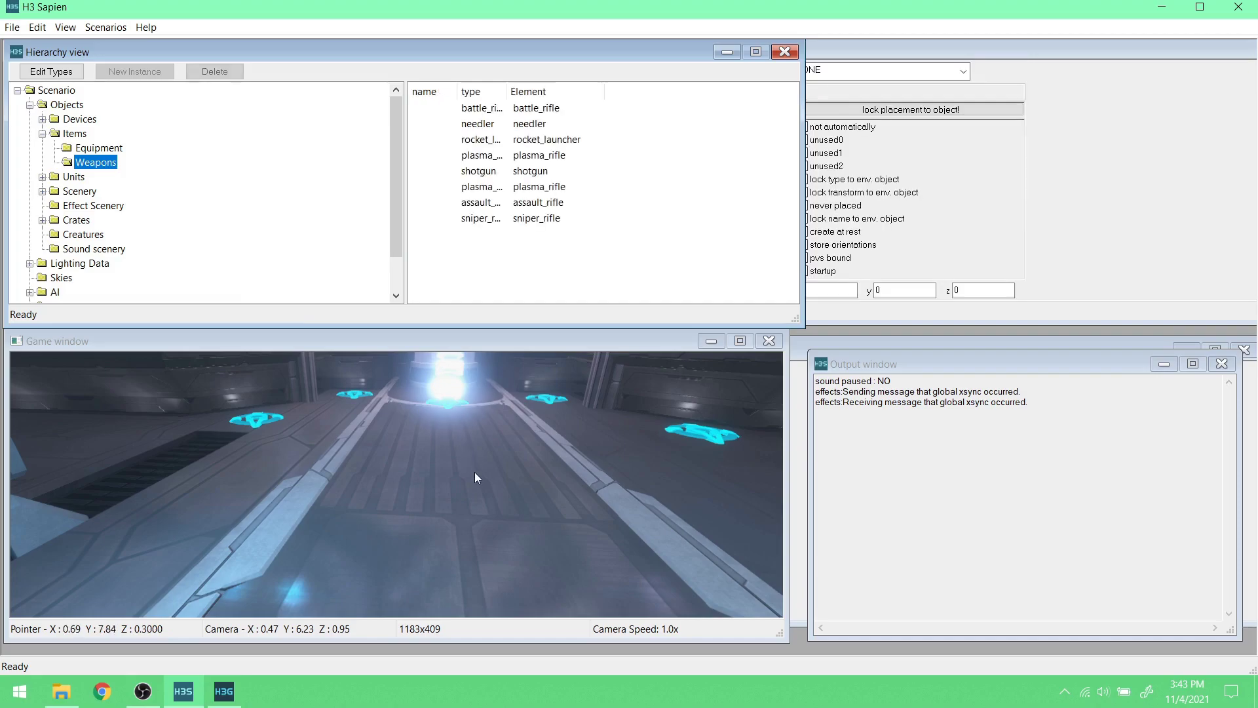
right_click(454, 484)
- Add battle_rifle_tac.weapon from giraffics\objects\weapons\rifle\battle_rifle_tac to the scenario's weapon object types
left_click(52, 70)
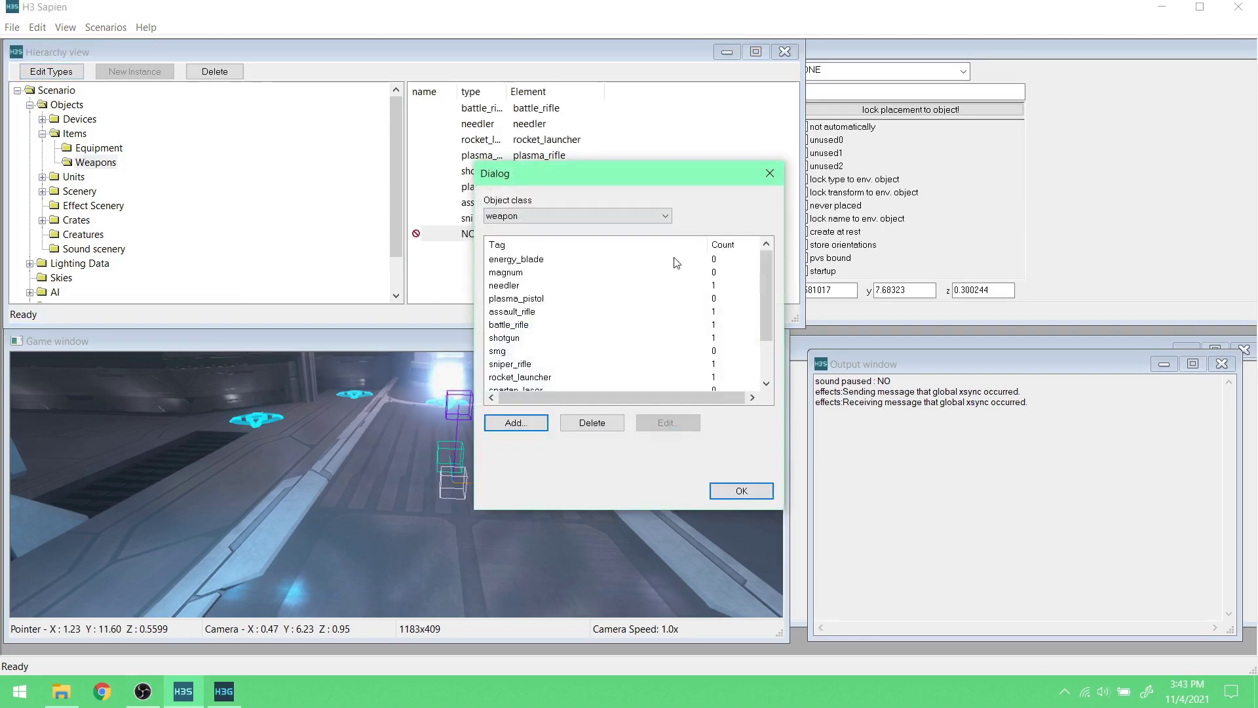
left_click(516, 423)
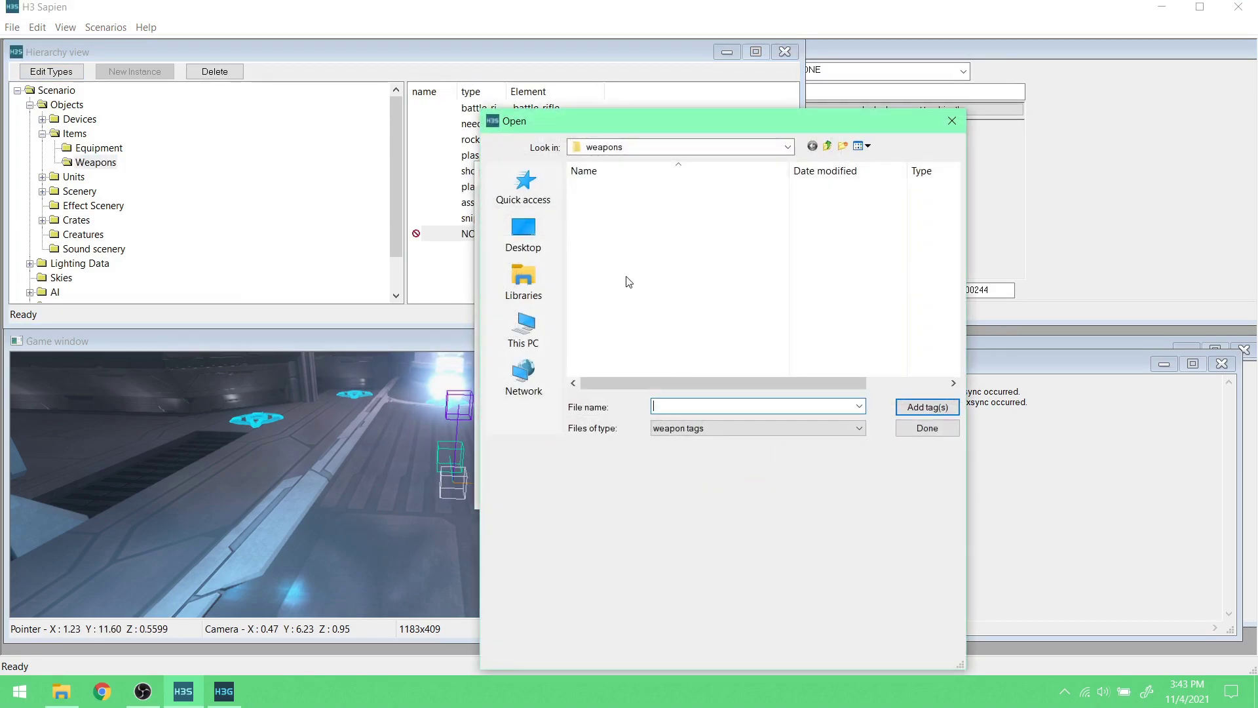
left_click(829, 145)
left_click(829, 146)
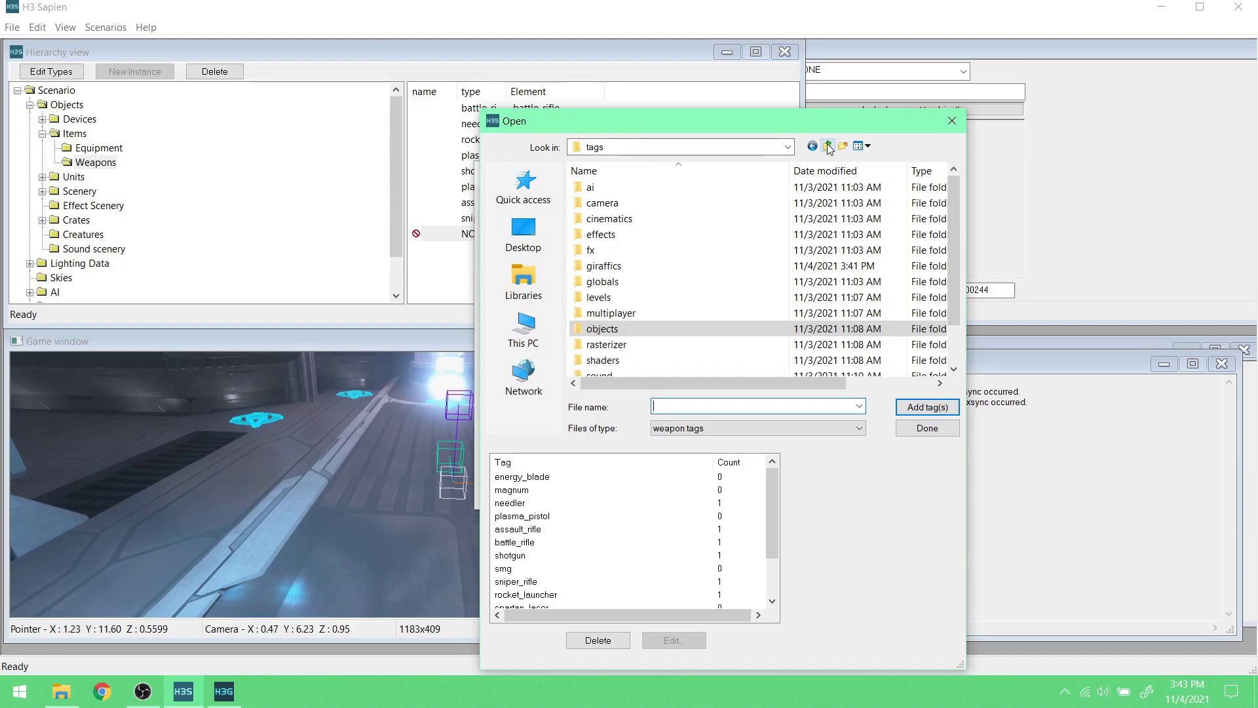
double_click(691, 264)
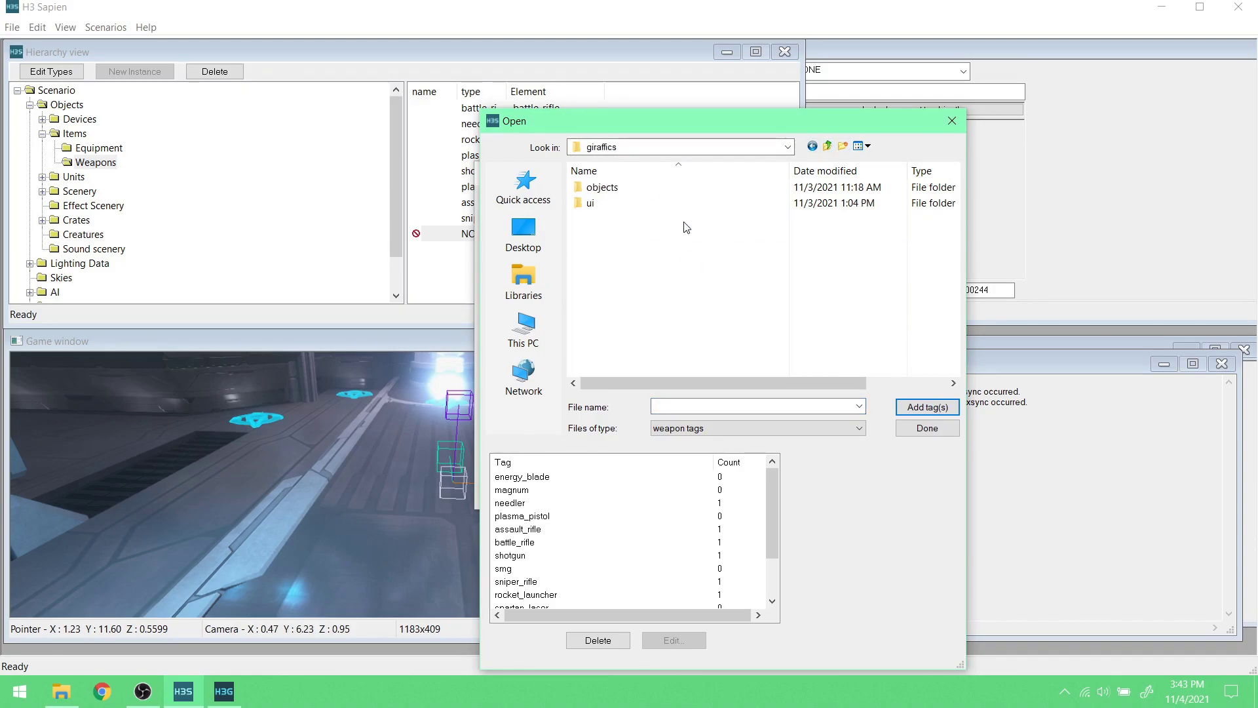
double_click(652, 189)
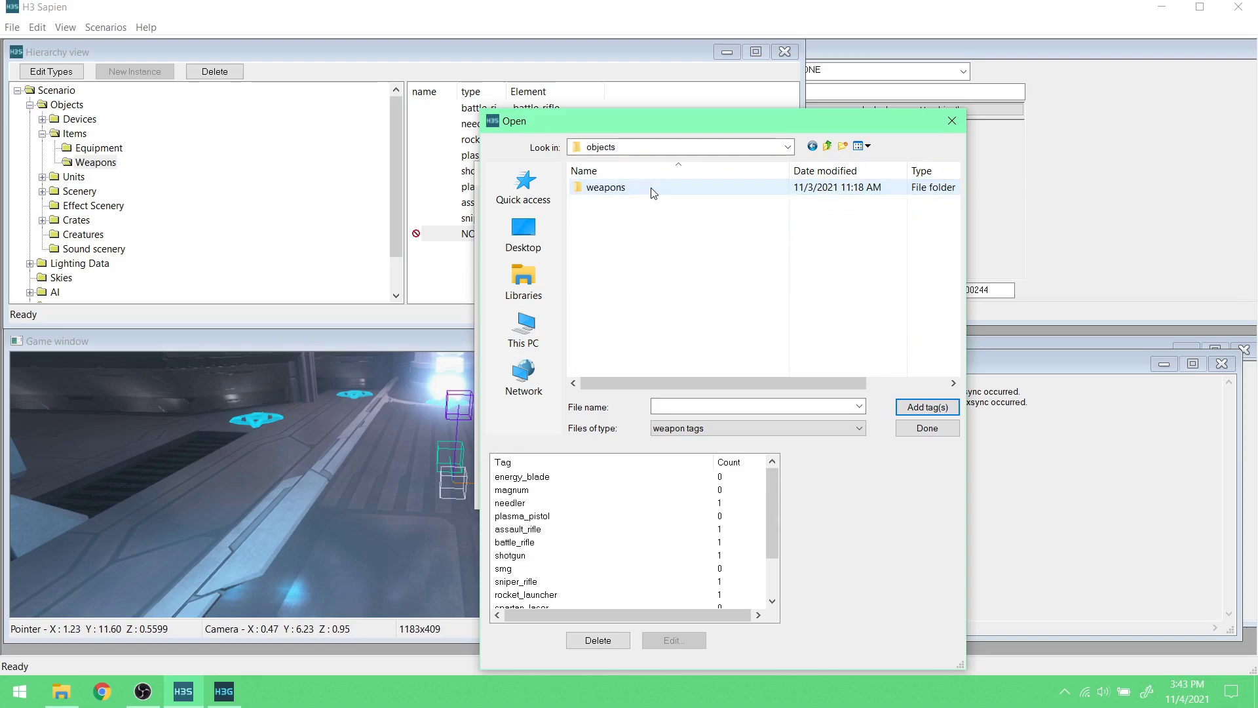
double_click(653, 188)
double_click(652, 189)
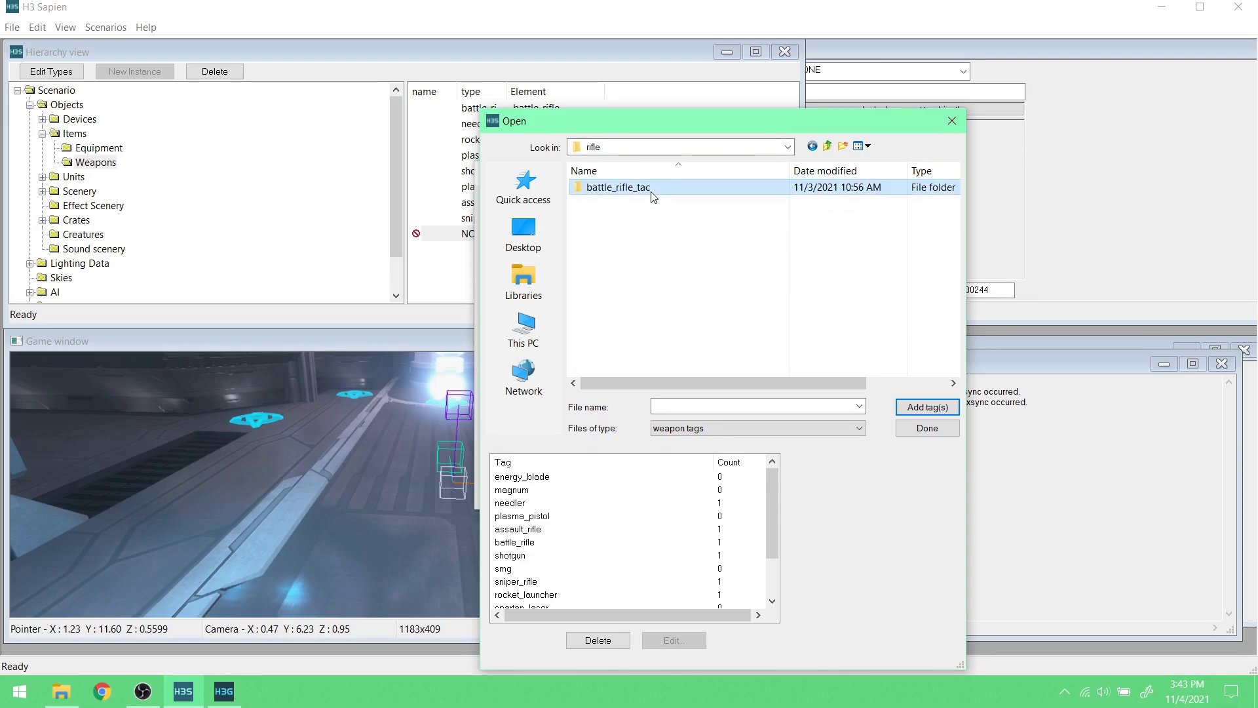
double_click(652, 189)
left_click(655, 266)
left_click(947, 412)
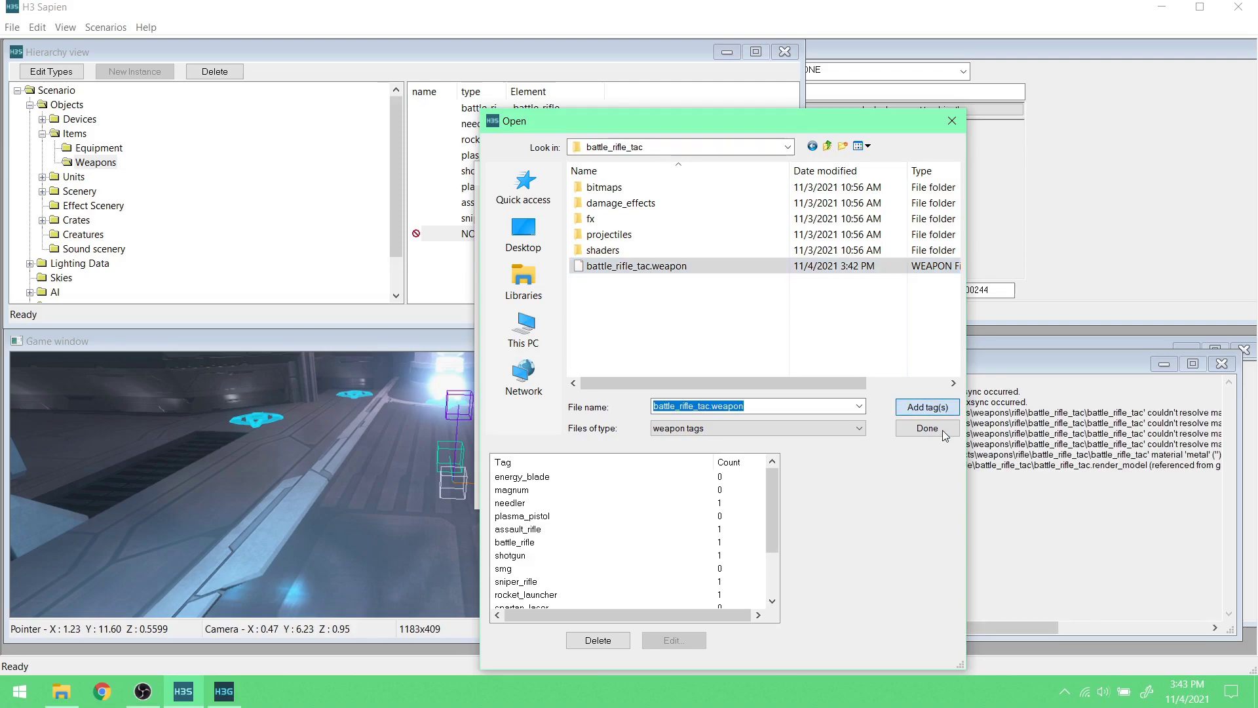
left_click(942, 430)
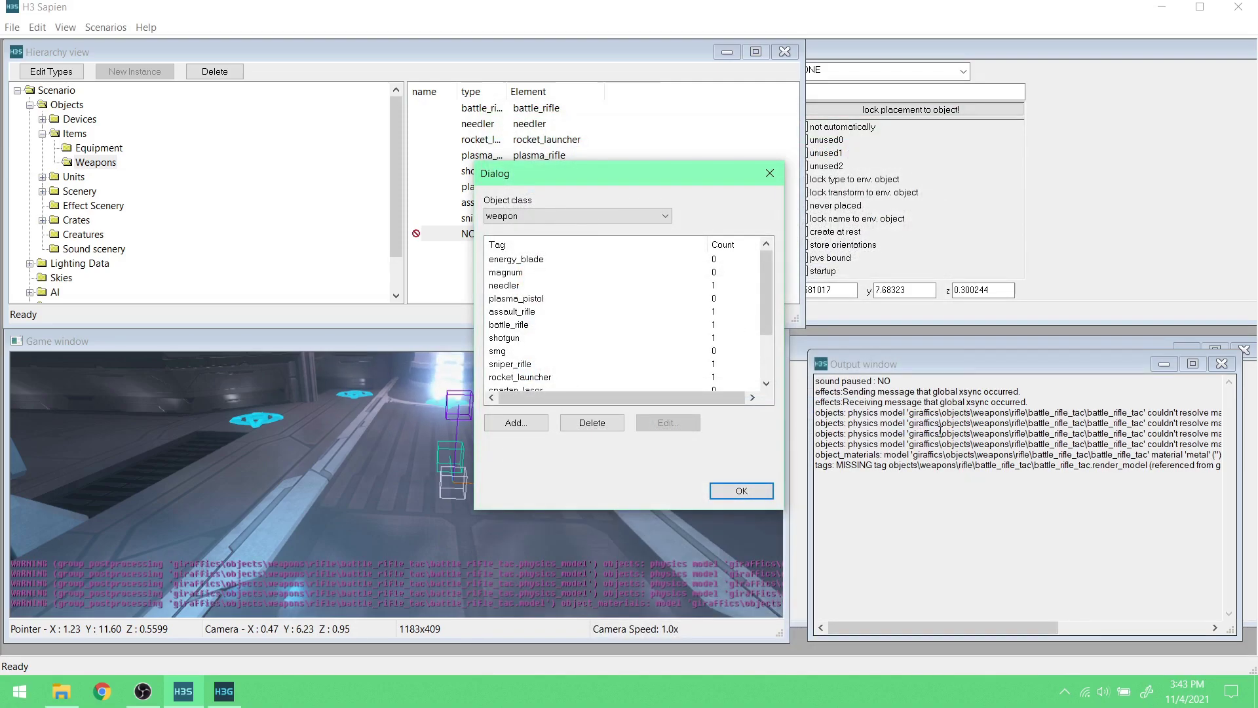
left_click(739, 490)
- Set the new weapon instance's type to battle_rifle_tac and enlarge the game window to fill the workspace
left_click(885, 71)
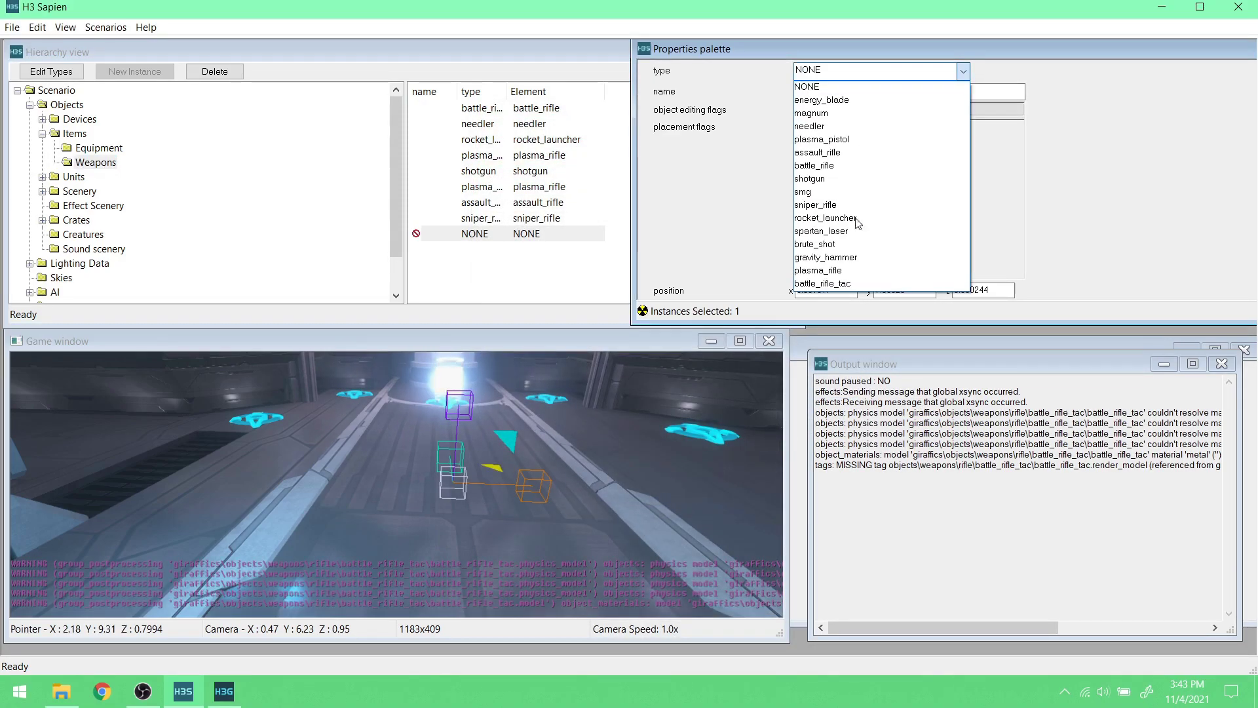
left_click(846, 283)
left_click_drag(788, 333, 1253, 39)
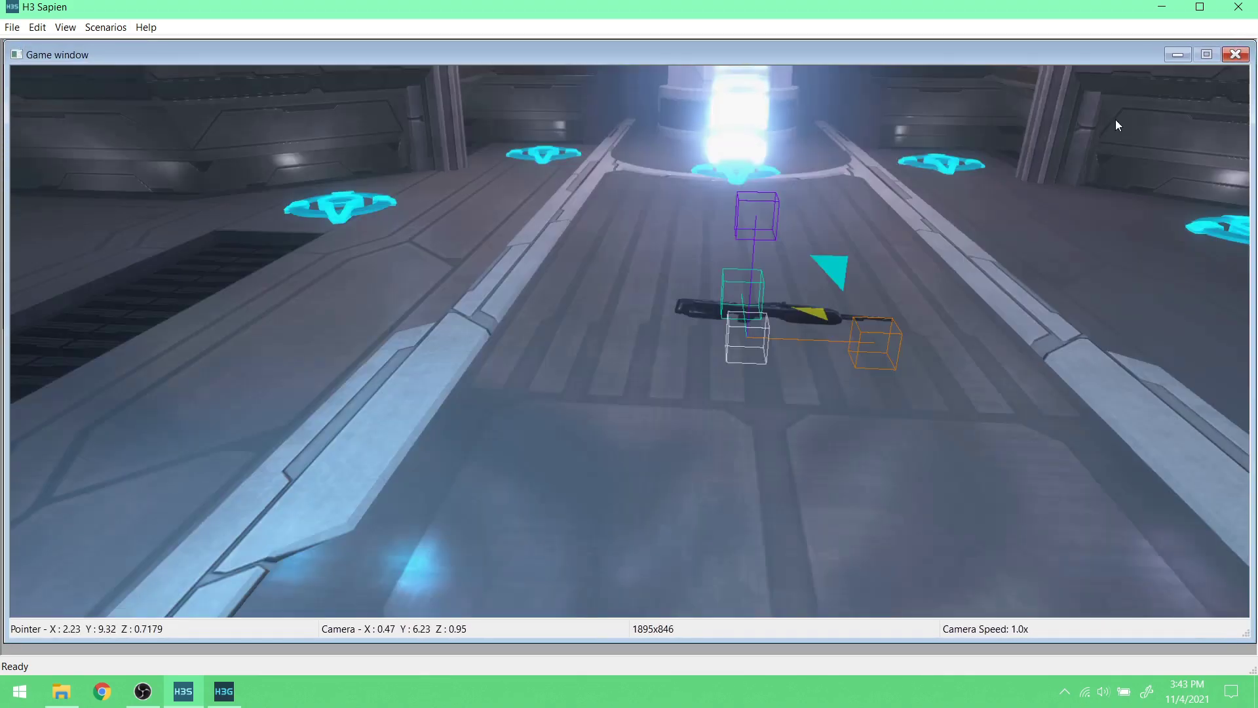
- Play-test the level: pick up a regular battle rifle and swap it for the placed tactical battle rifle to check the HUD messages
key("Tab")
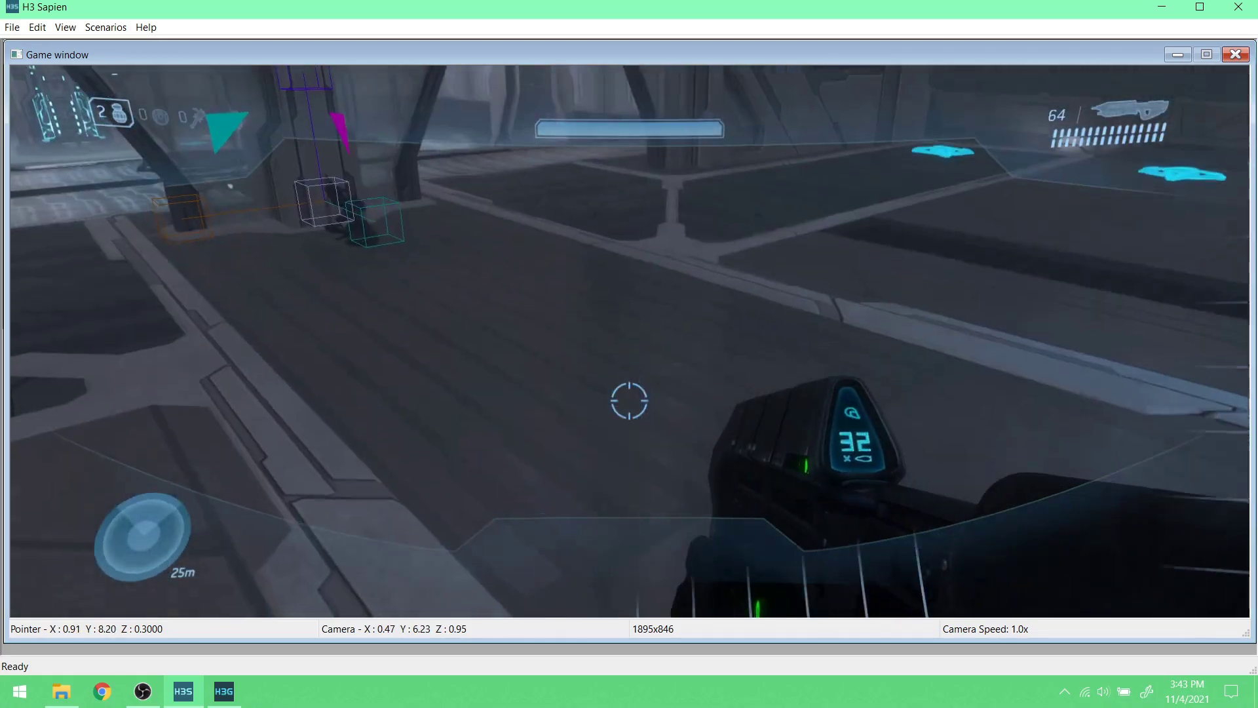
key("w")
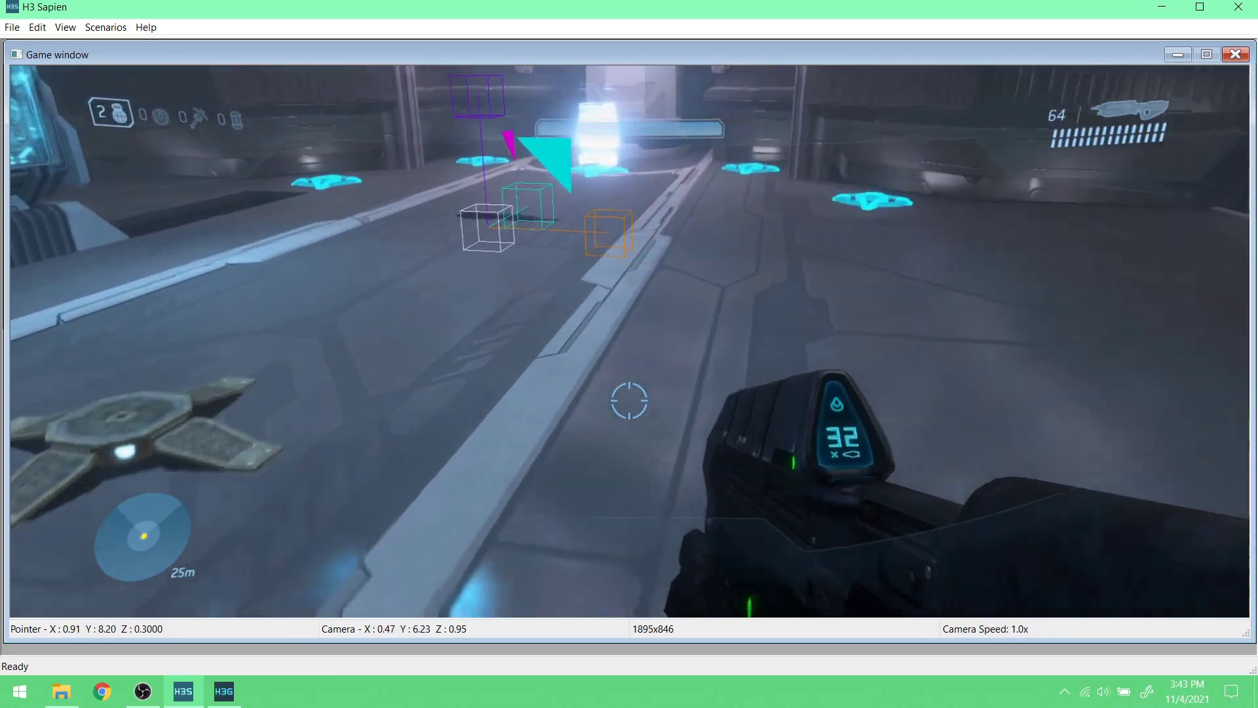
key("s")
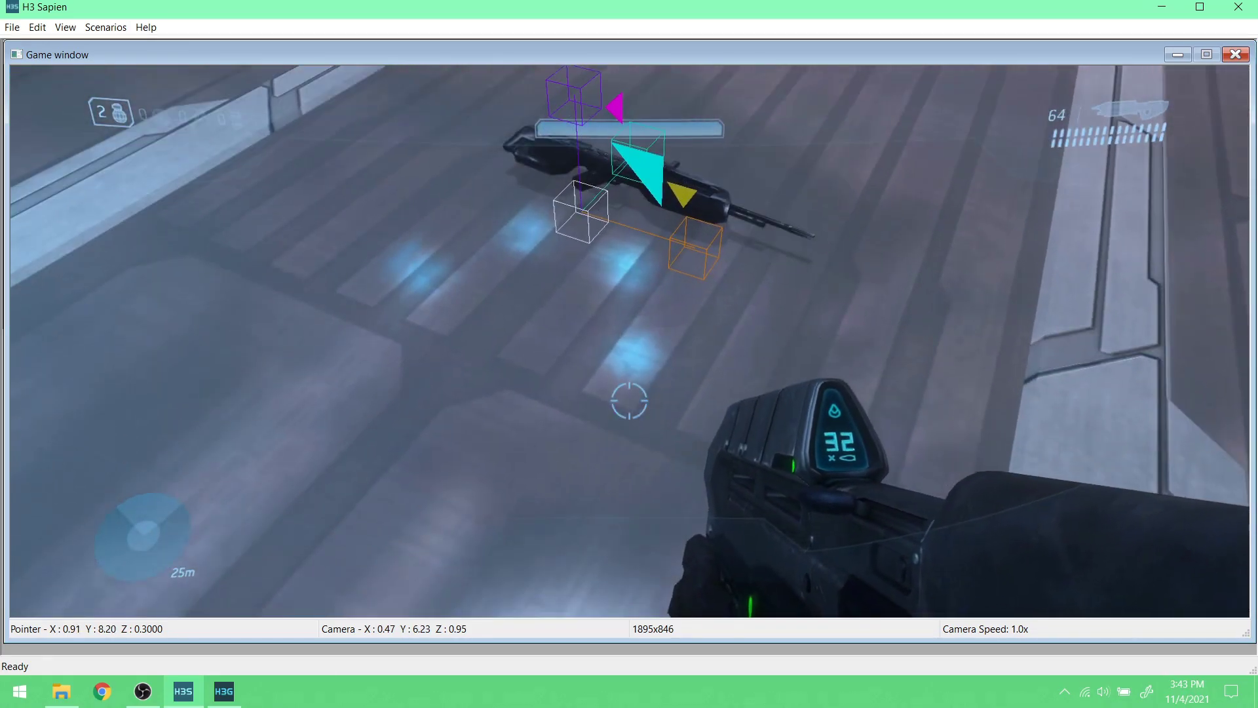
key("w")
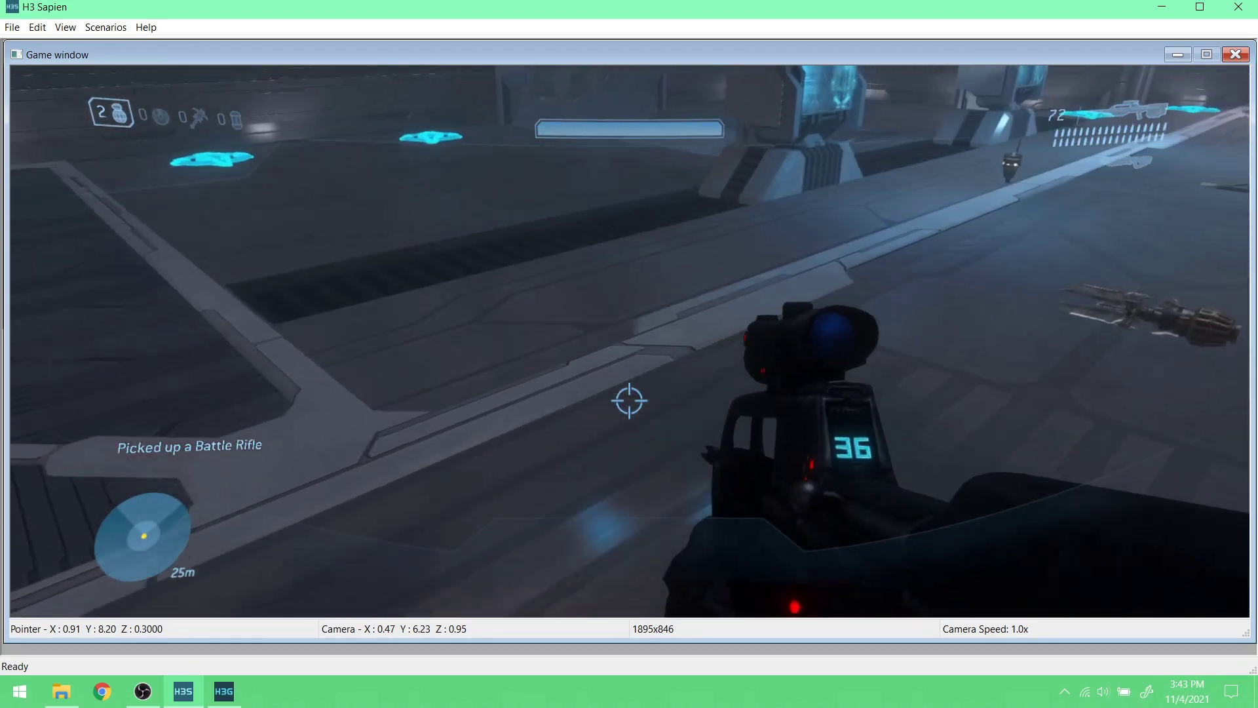
key("w")
key("w")
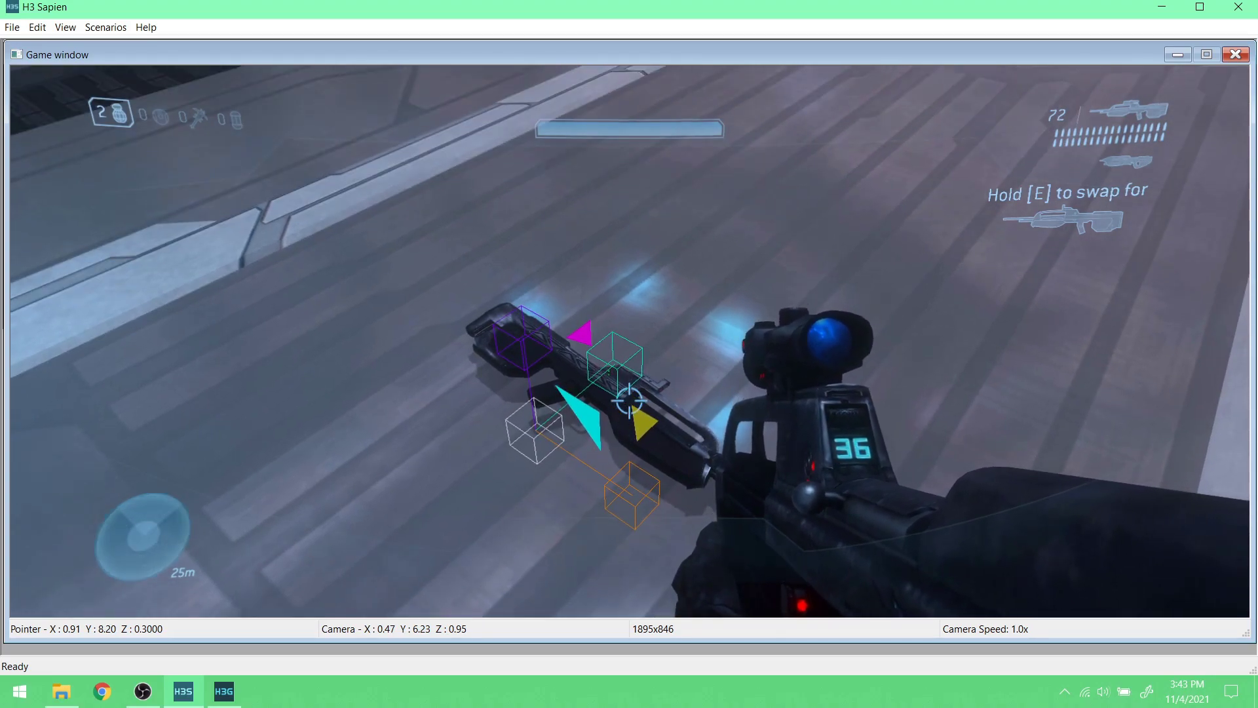
key("e")
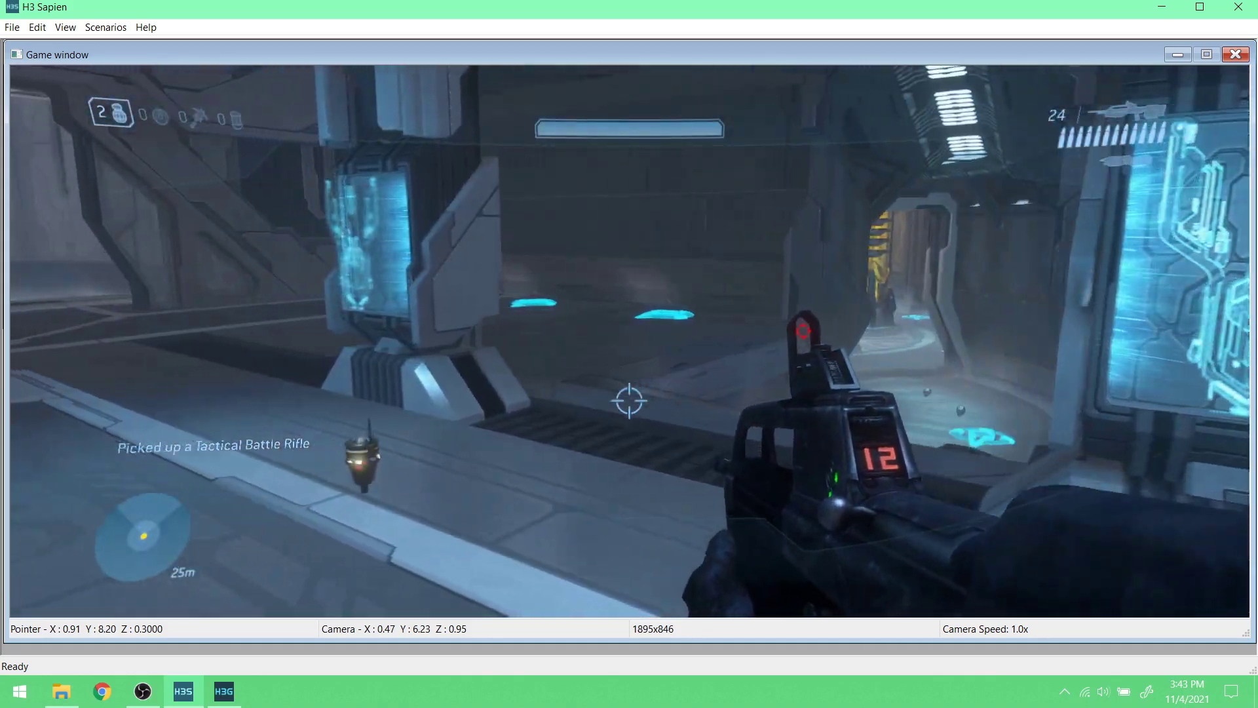
- Walk around the map and switch repeatedly between the assault rifle and the tactical battle rifle to check their HUD icons
key("w")
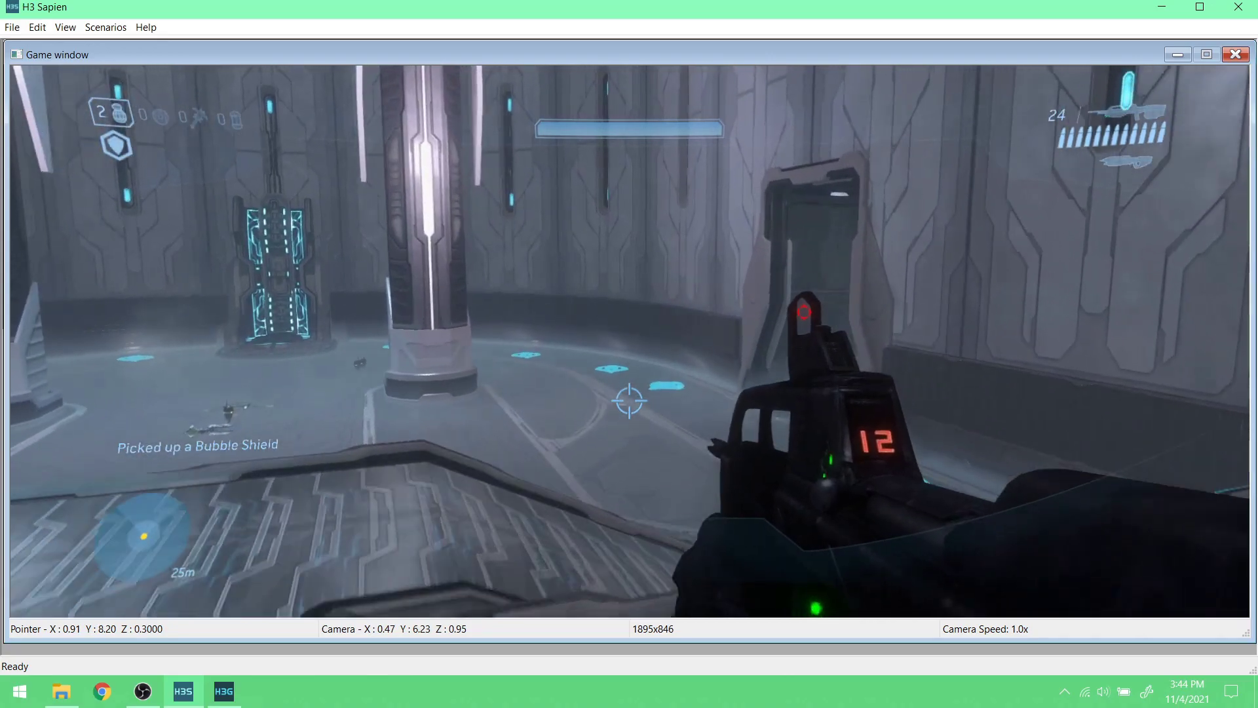
key("1")
key("w")
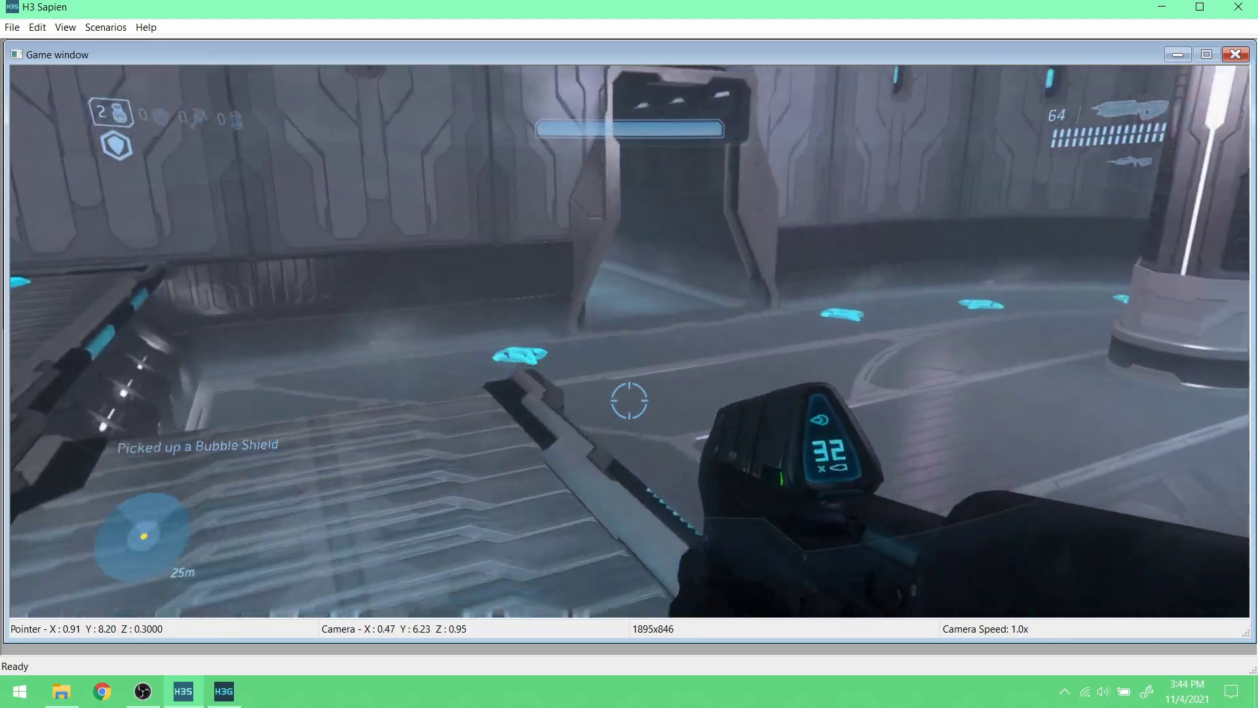
key("1")
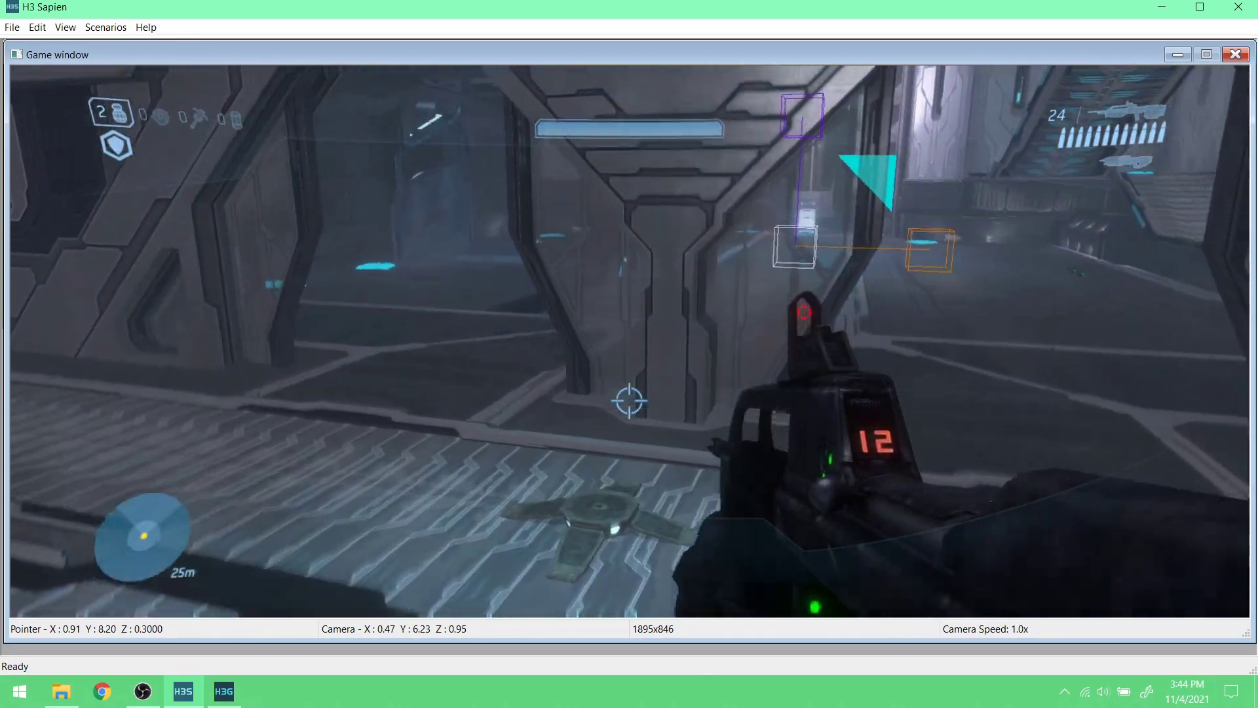
key("1")
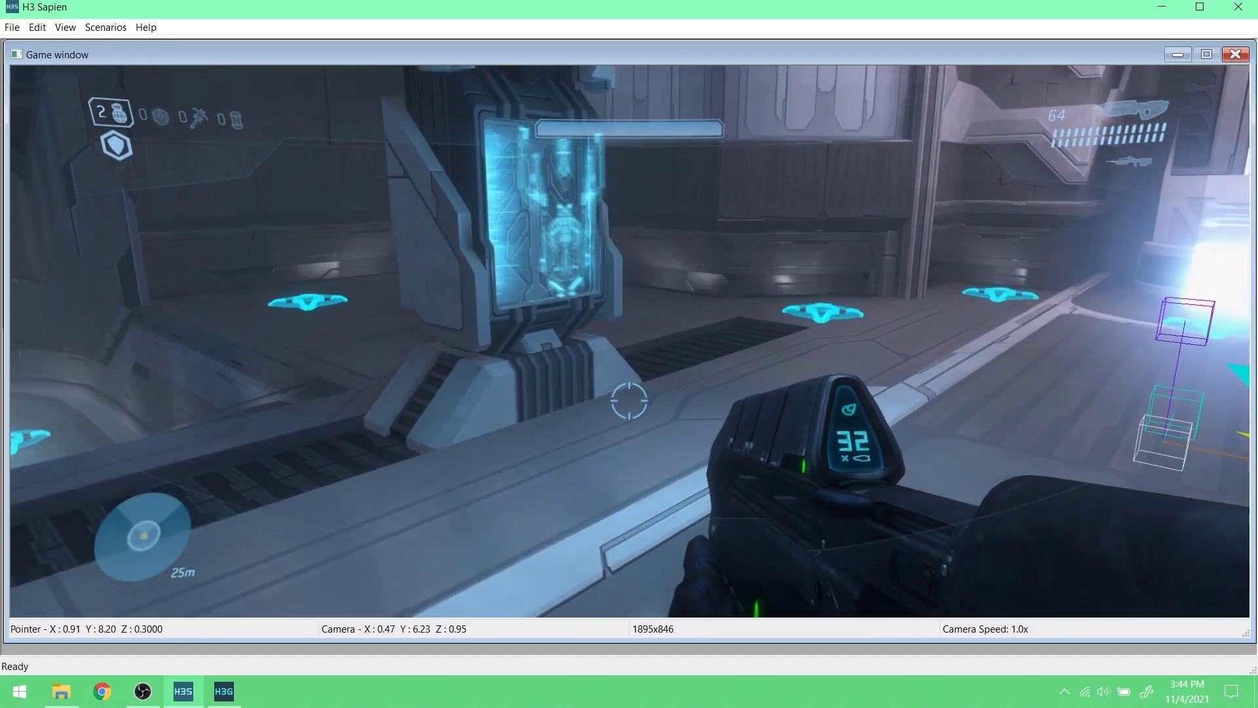
key("1")
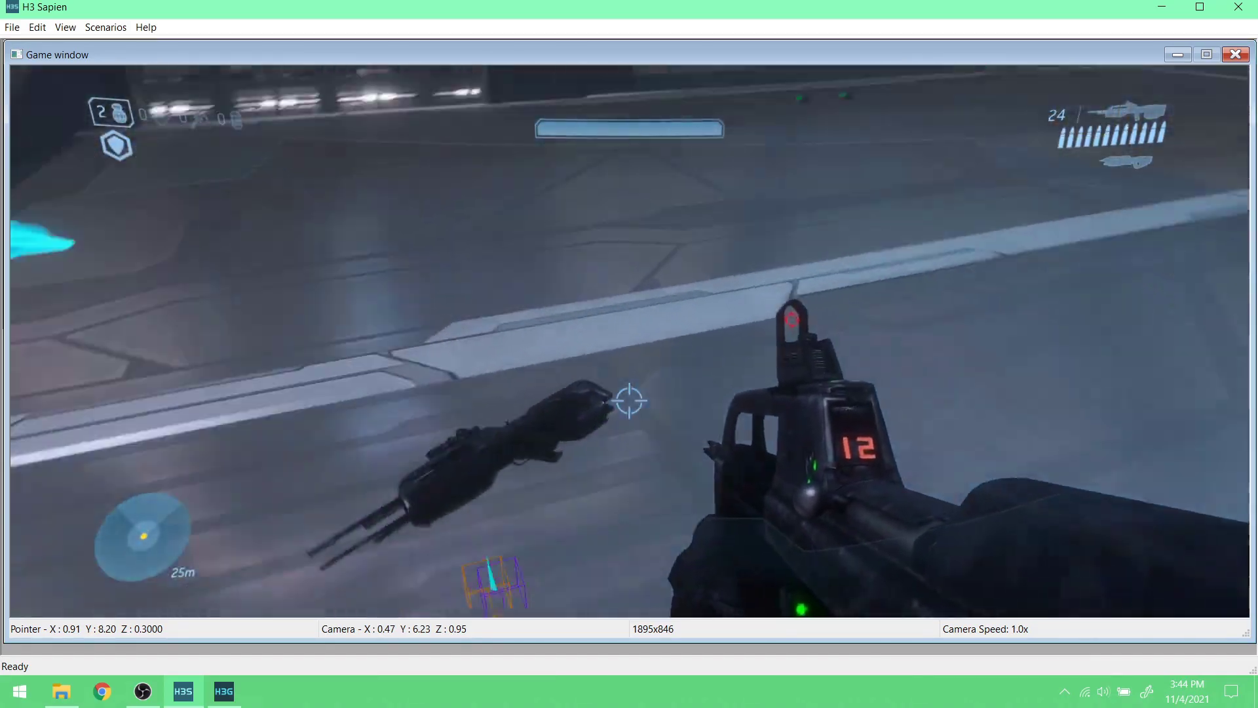
- Swap the tactical battle rifle for the regular battle rifle and back to compare their swap and pickup messages
key("e")
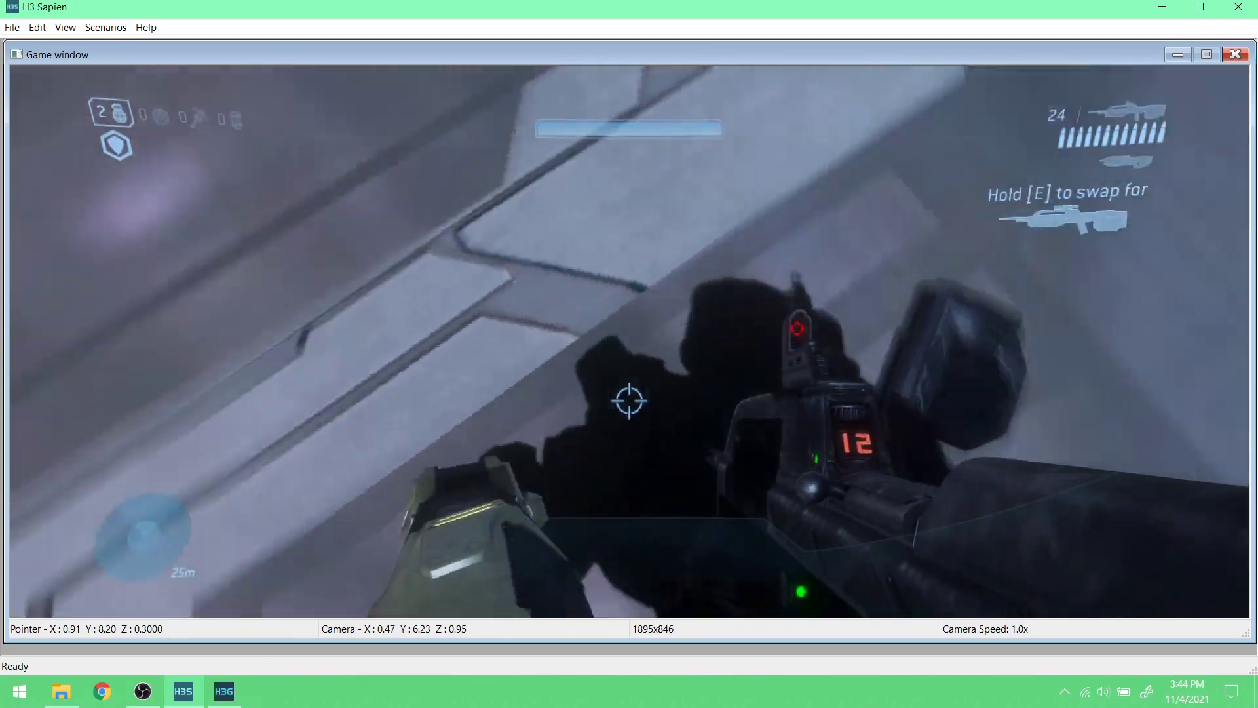
key("e")
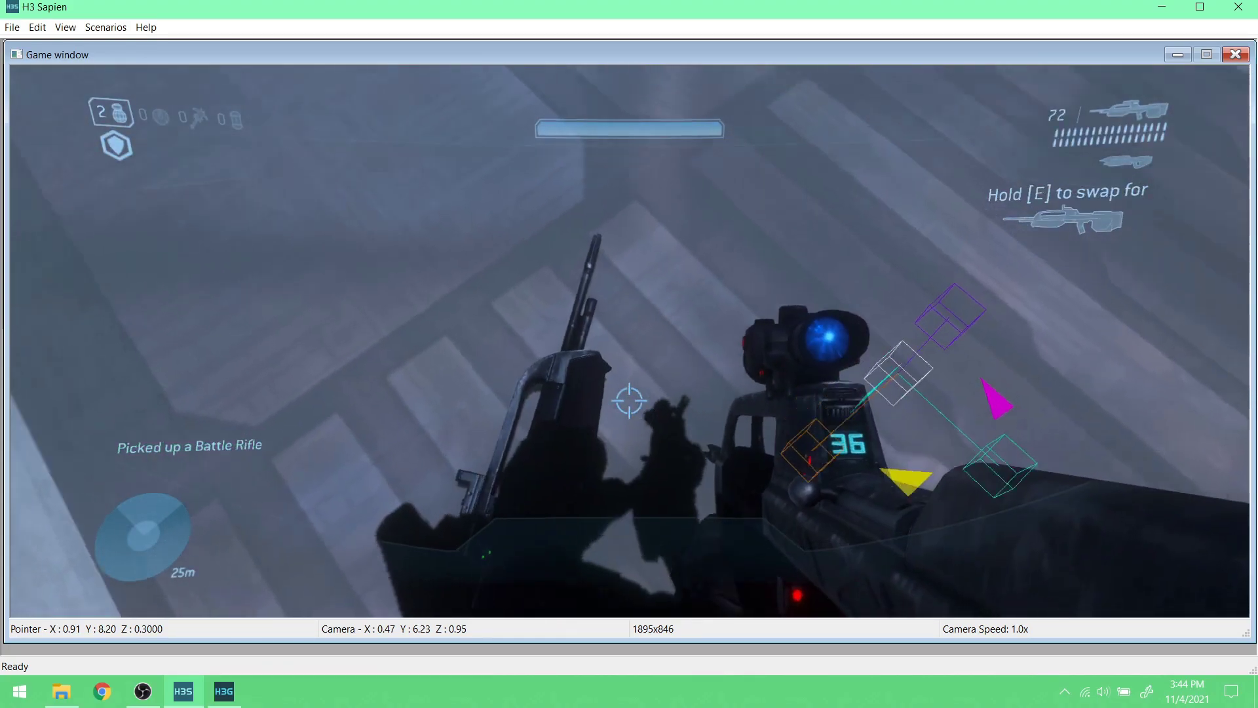
key("w")
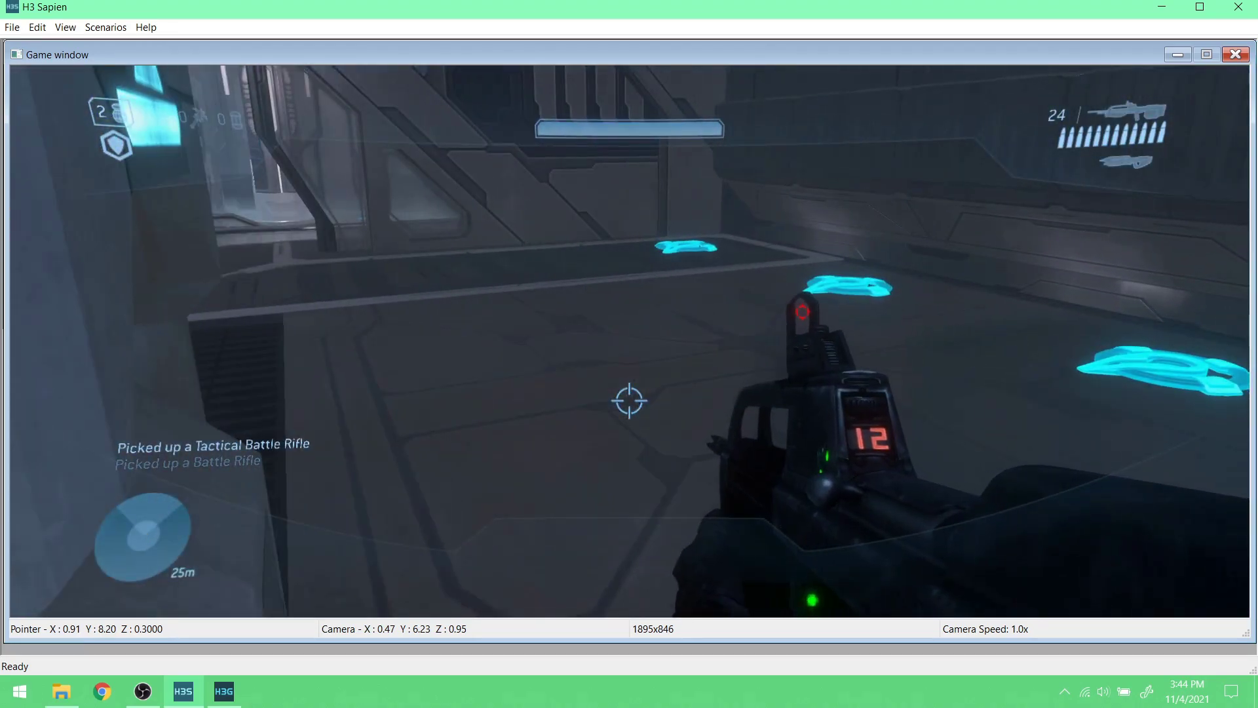
- Leave play mode and minimize Sapien to return to battle_rifle_tac.weapon in Guerilla
key("Tab")
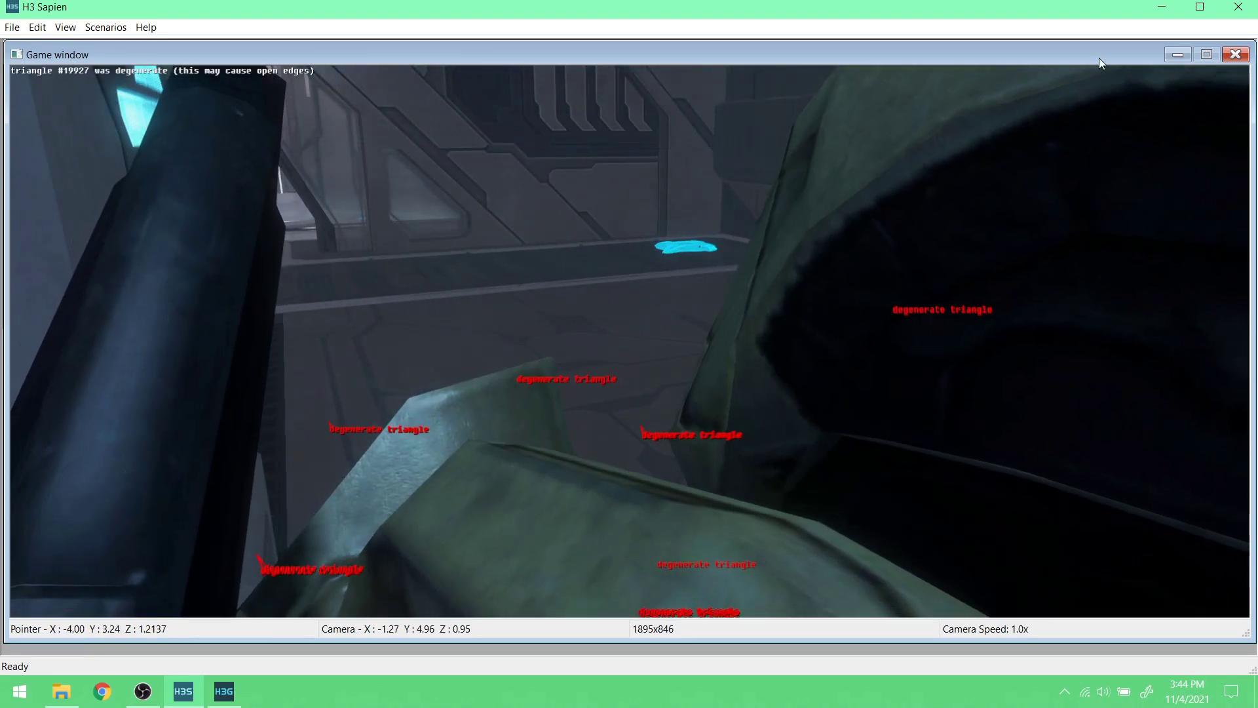
left_click(1162, 7)
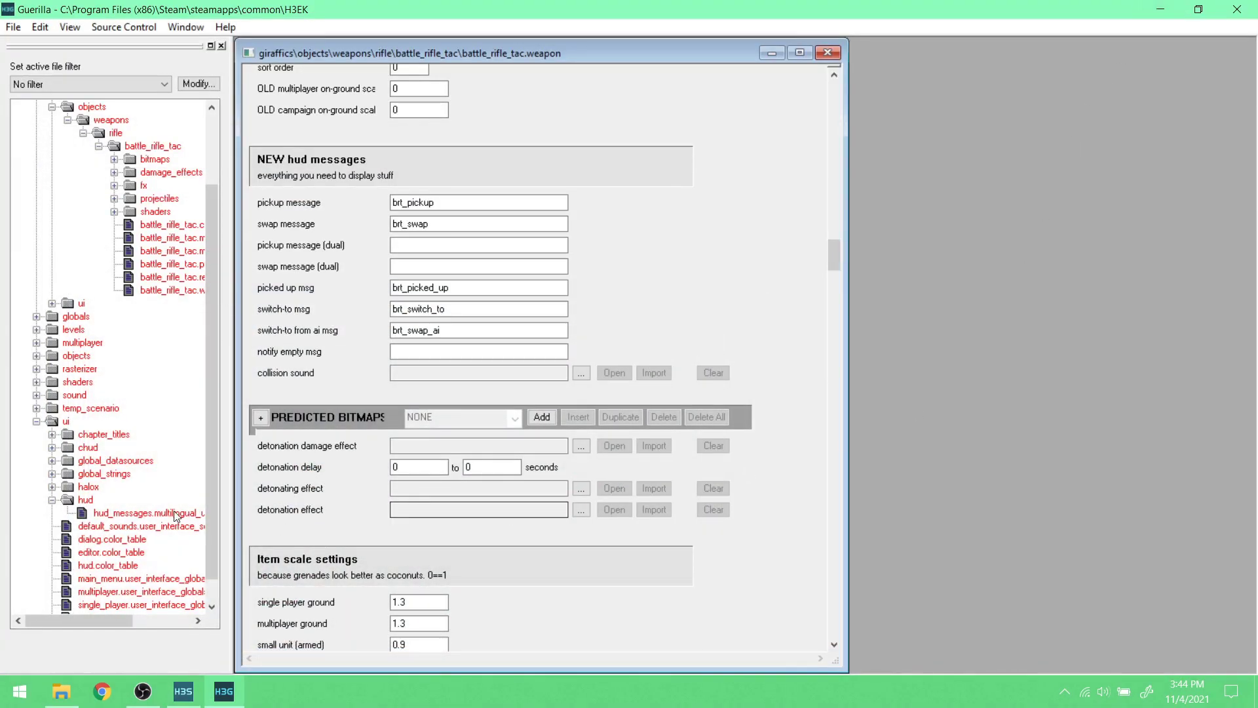
mouse_move(118, 619)
left_mouse_down()
mouse_move(139, 621)
mouse_move(113, 627)
left_mouse_up()
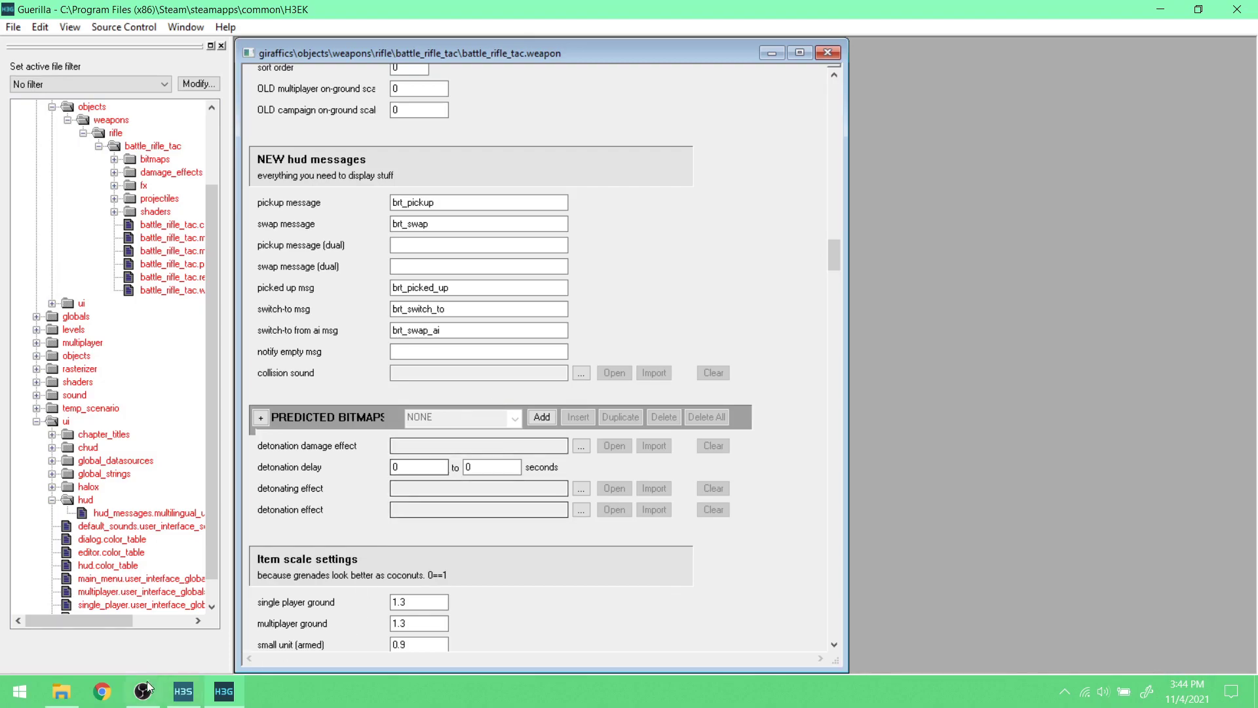
- Switch to File Explorer and browse to the Program Files folder on New Volume (D:)
left_click(57, 702)
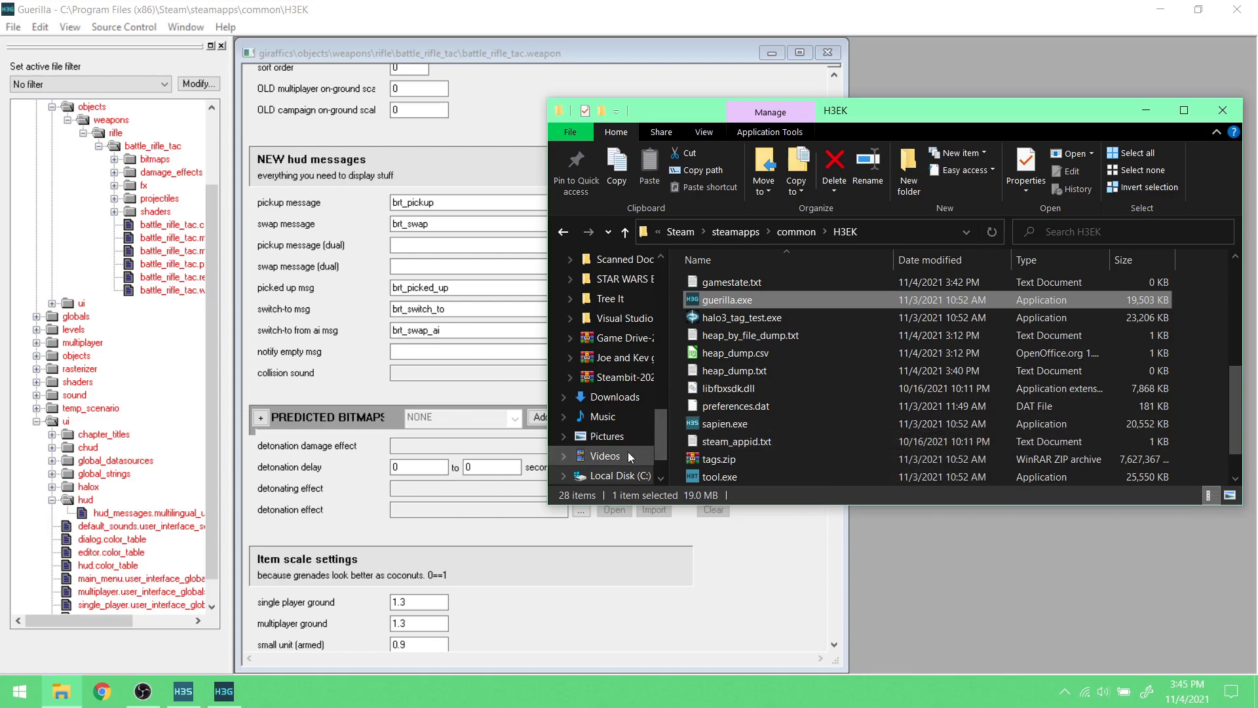
scroll(628, 452, "down", 1)
left_click(616, 475)
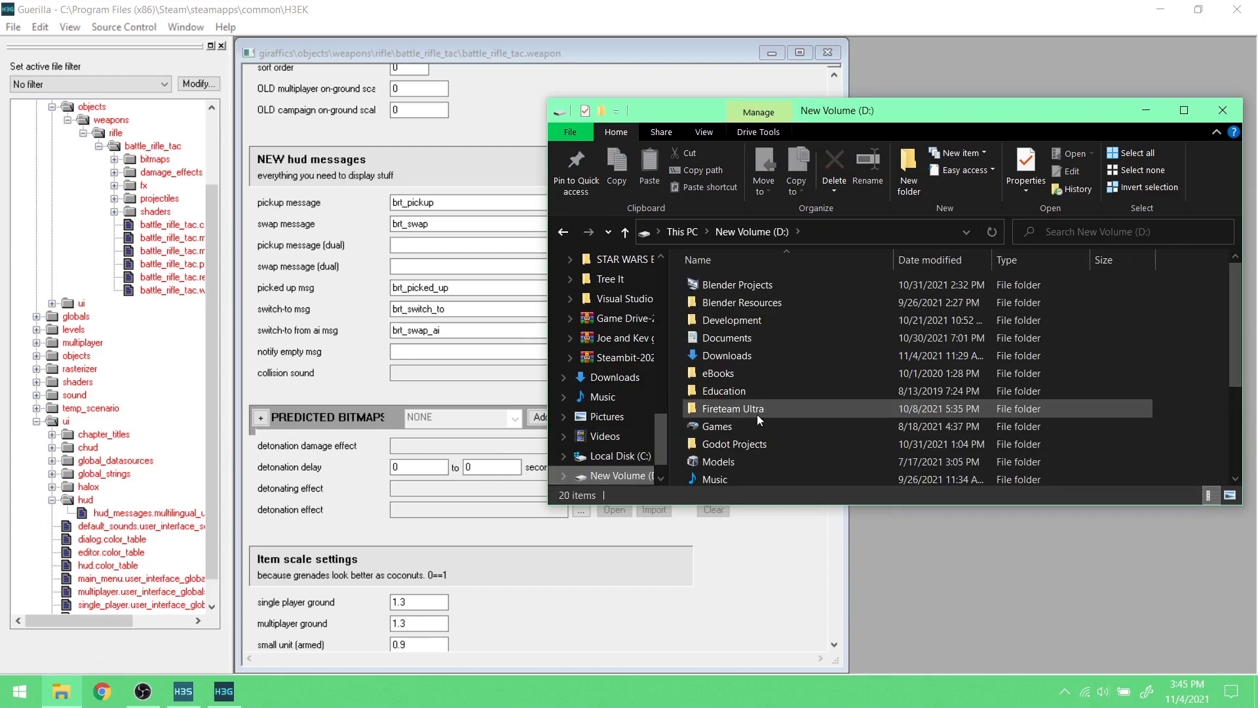
scroll(773, 434, "down", 2)
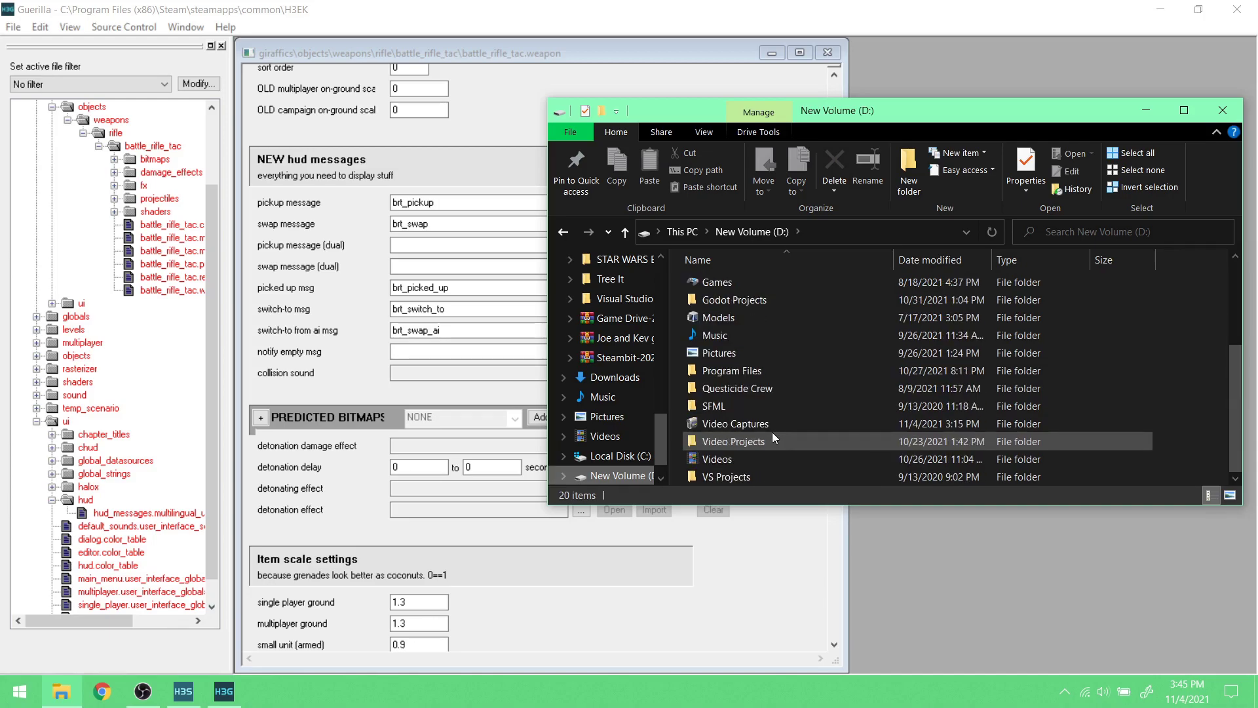
scroll(740, 456, "up", 2)
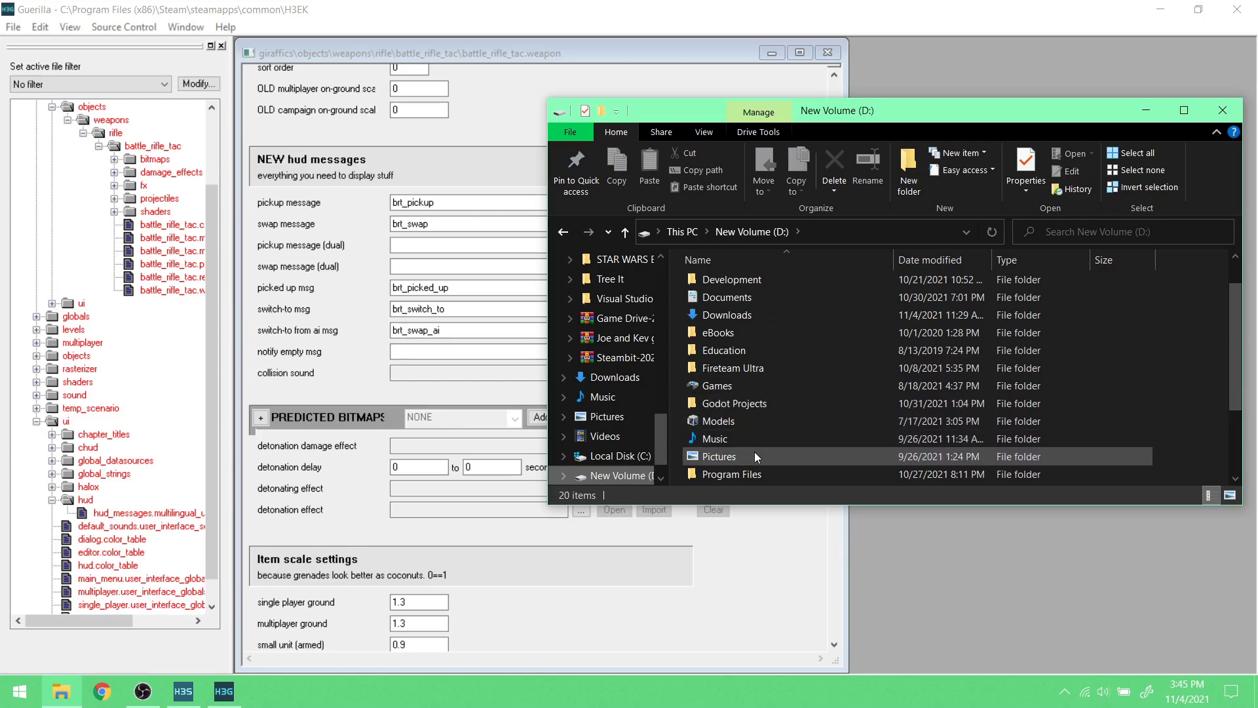
double_click(752, 474)
scroll(766, 419, "down", 4)
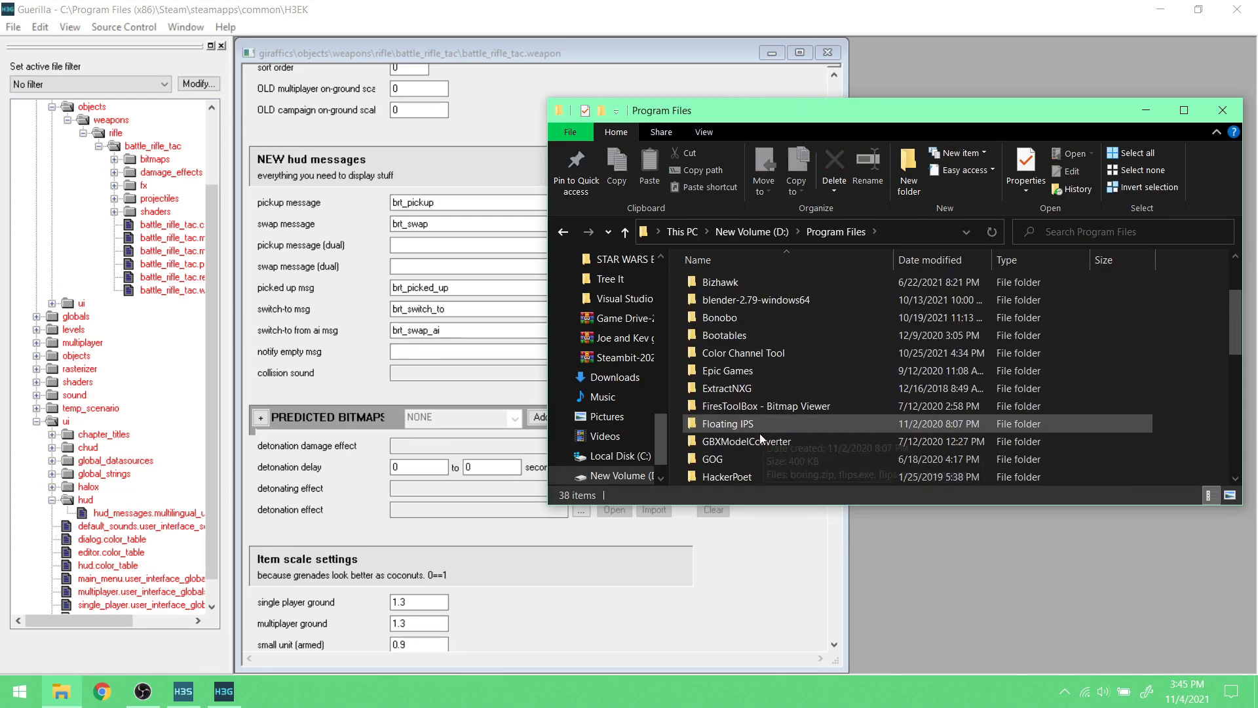
scroll(753, 441, "down", 4)
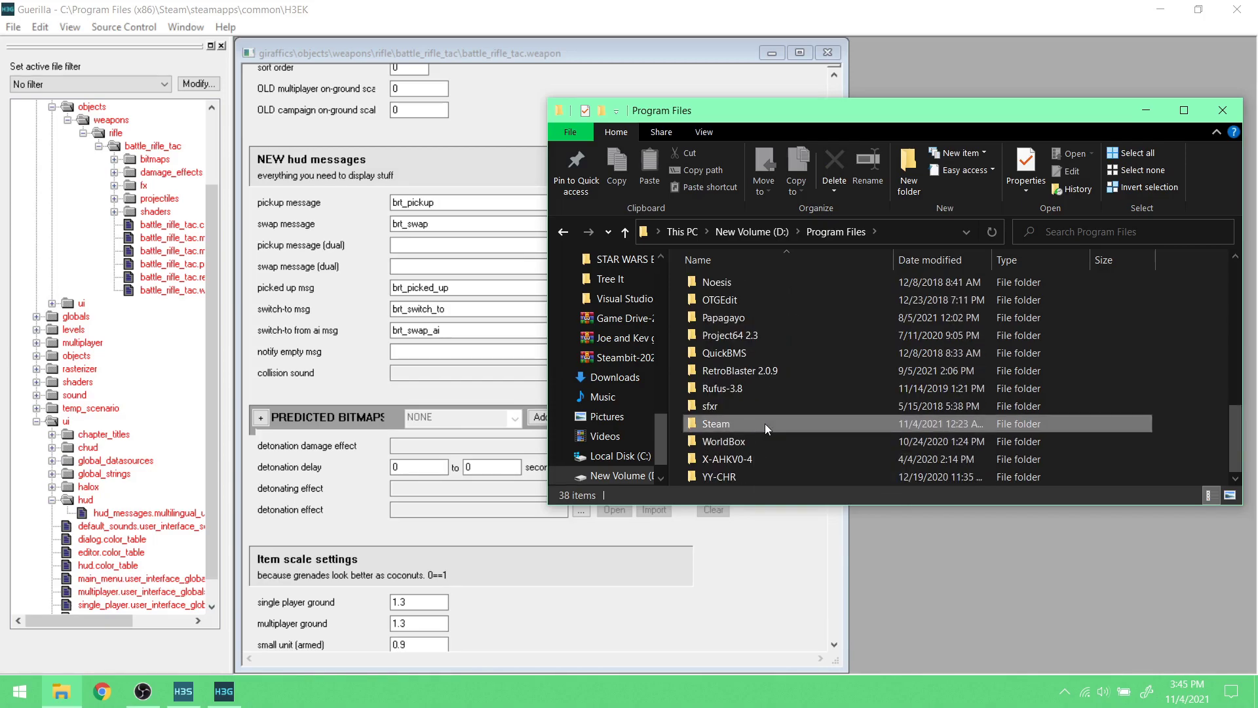
- Open the fonts folder under Steam\steamapps\common\Halo The Master Chief Collection\halo3\maps
double_click(765, 423)
double_click(738, 286)
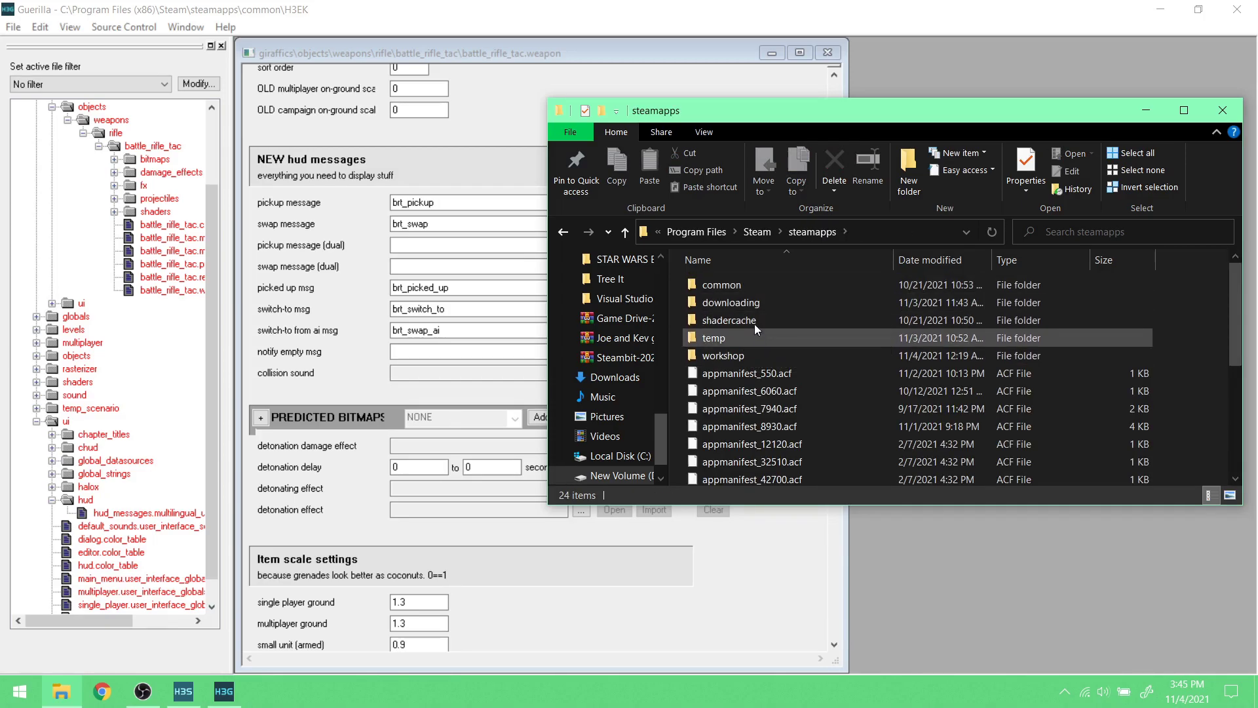
double_click(753, 291)
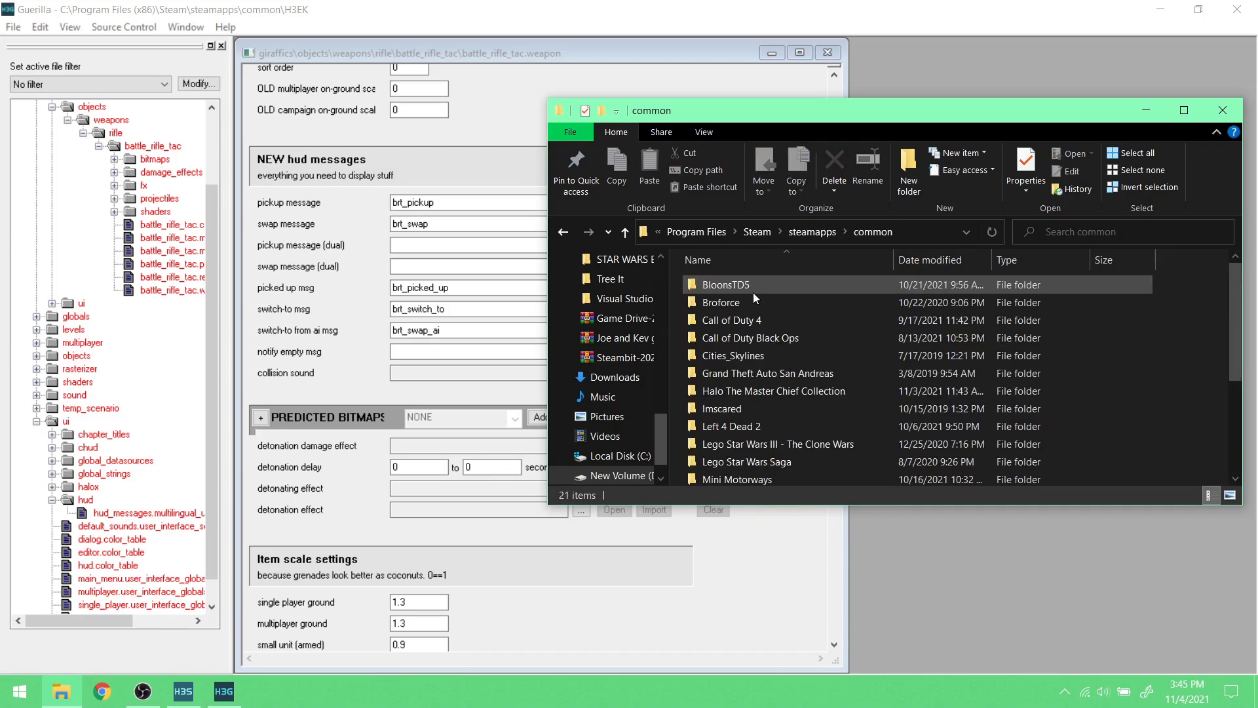
double_click(803, 391)
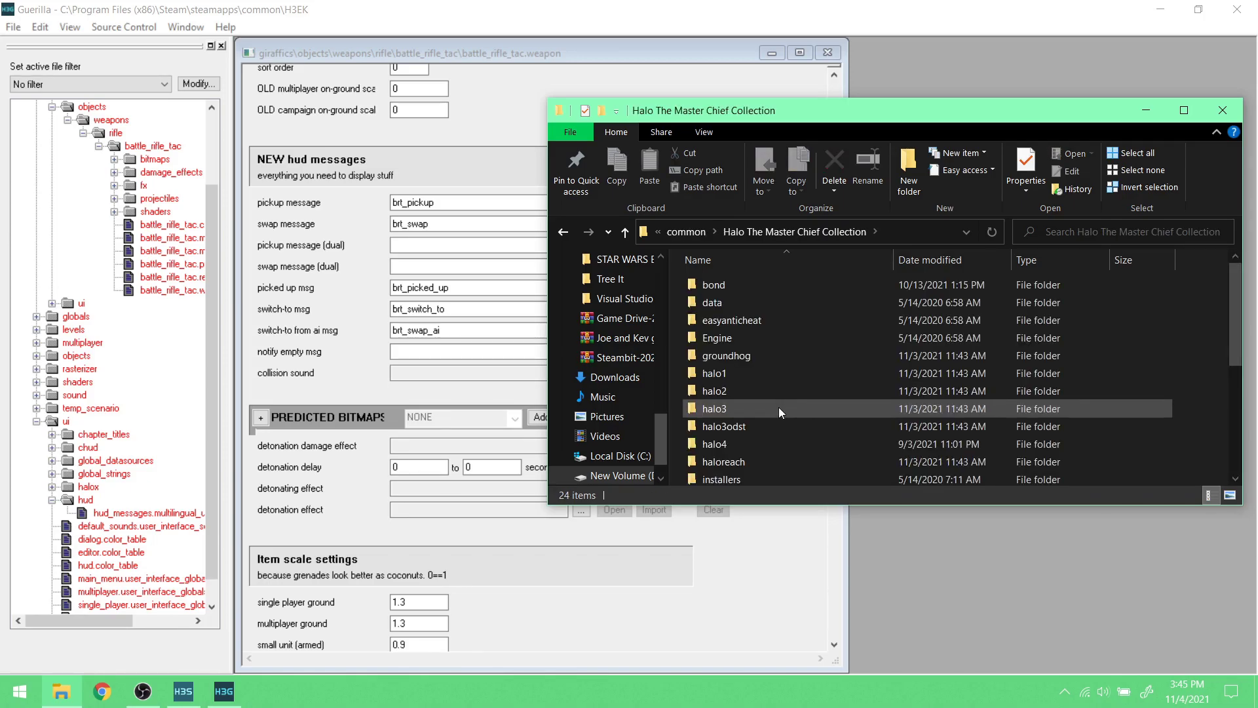
double_click(778, 409)
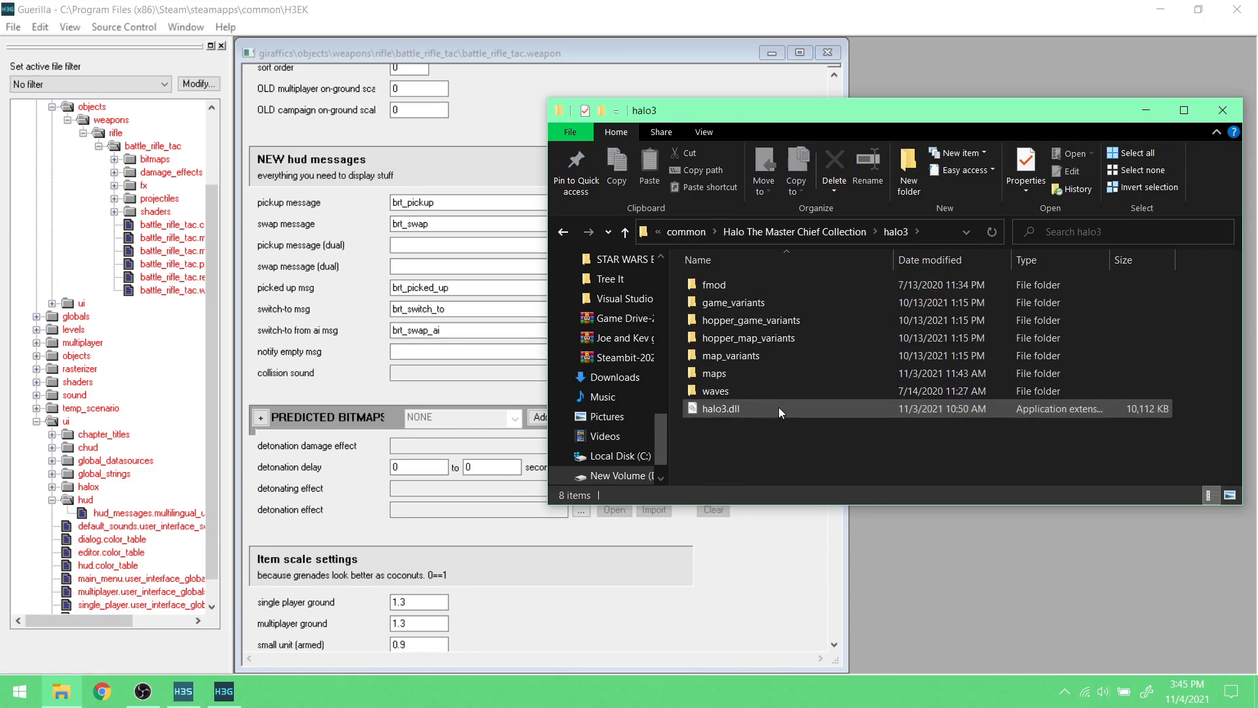
double_click(768, 372)
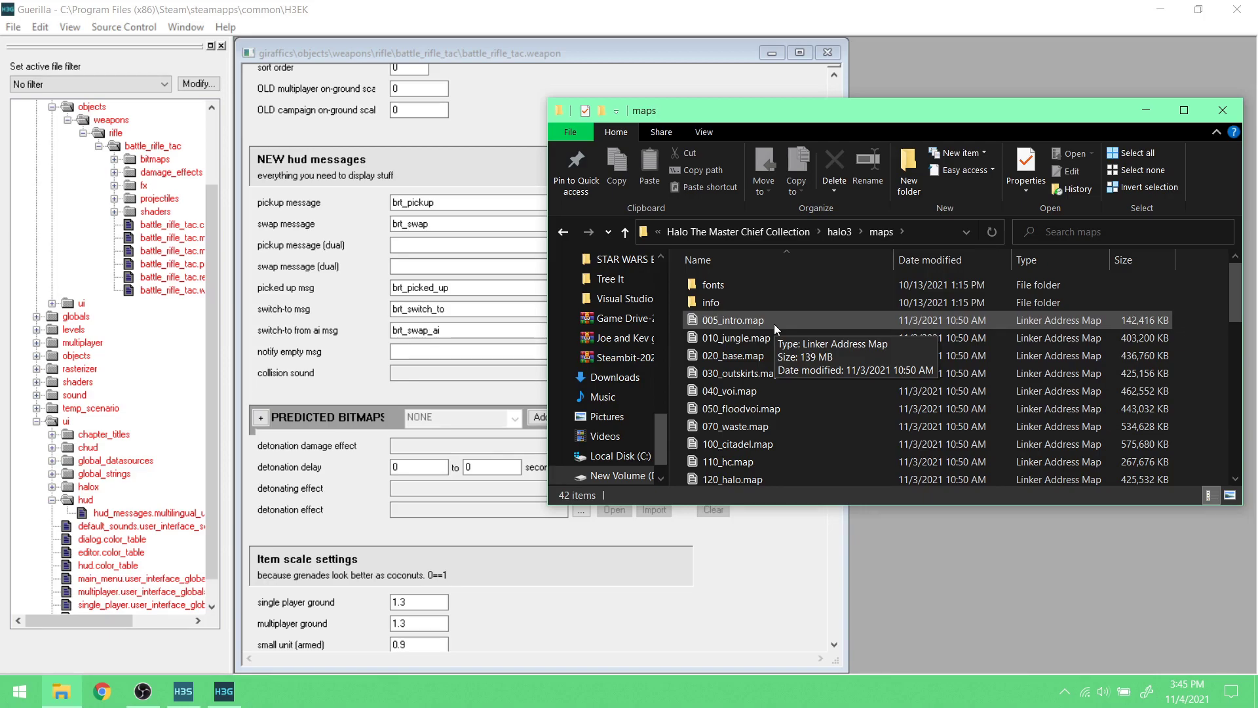
double_click(736, 290)
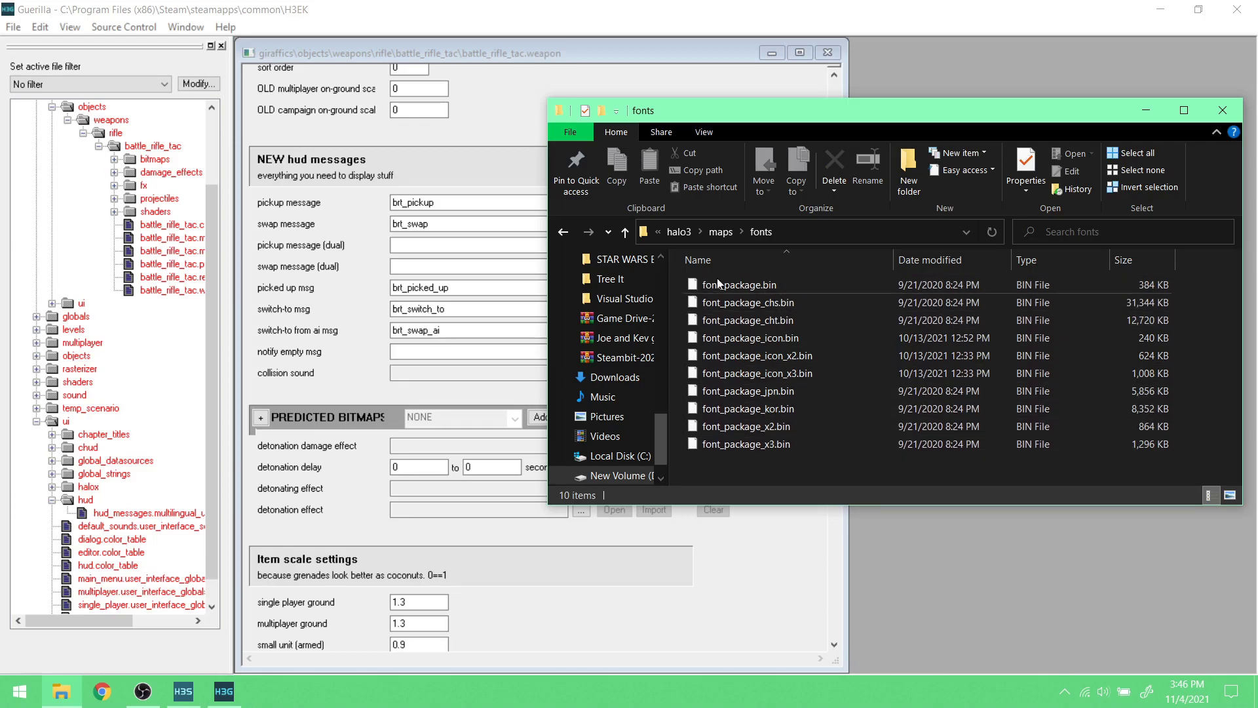
- Go back and forth between the halo3 maps folder and its fonts subfolder to examine where the font_package files are stored
left_click(721, 233)
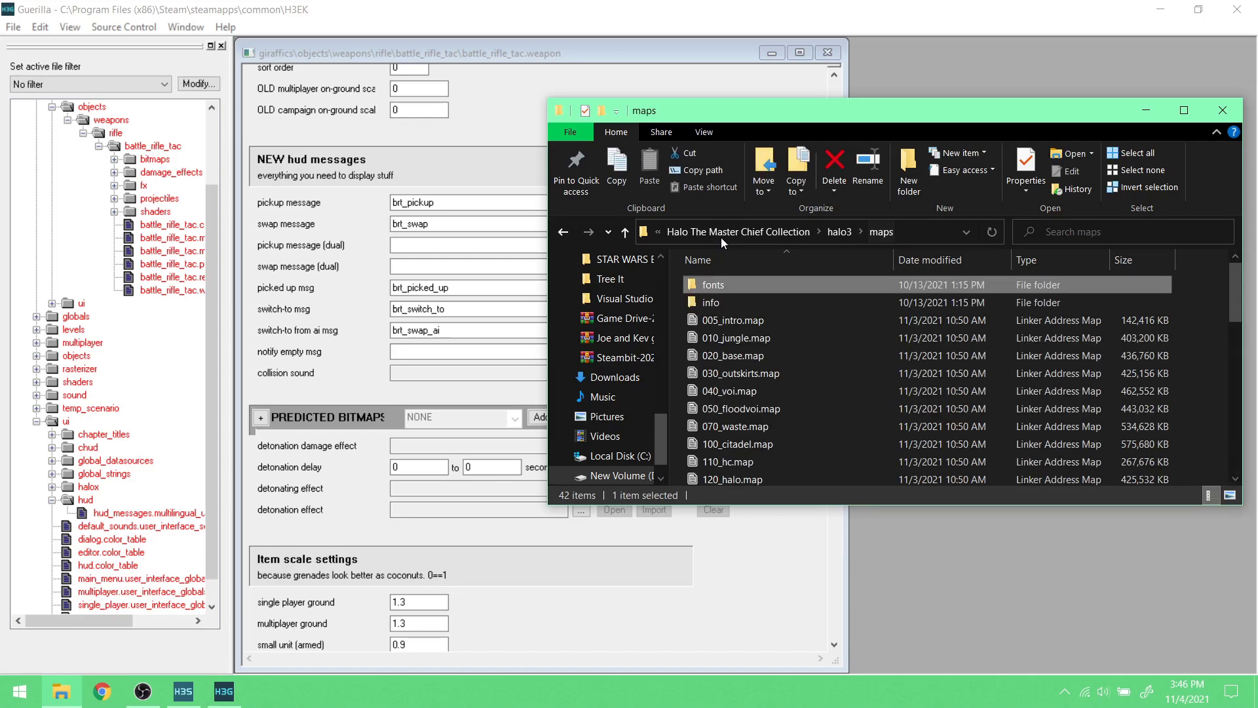
left_click(876, 233)
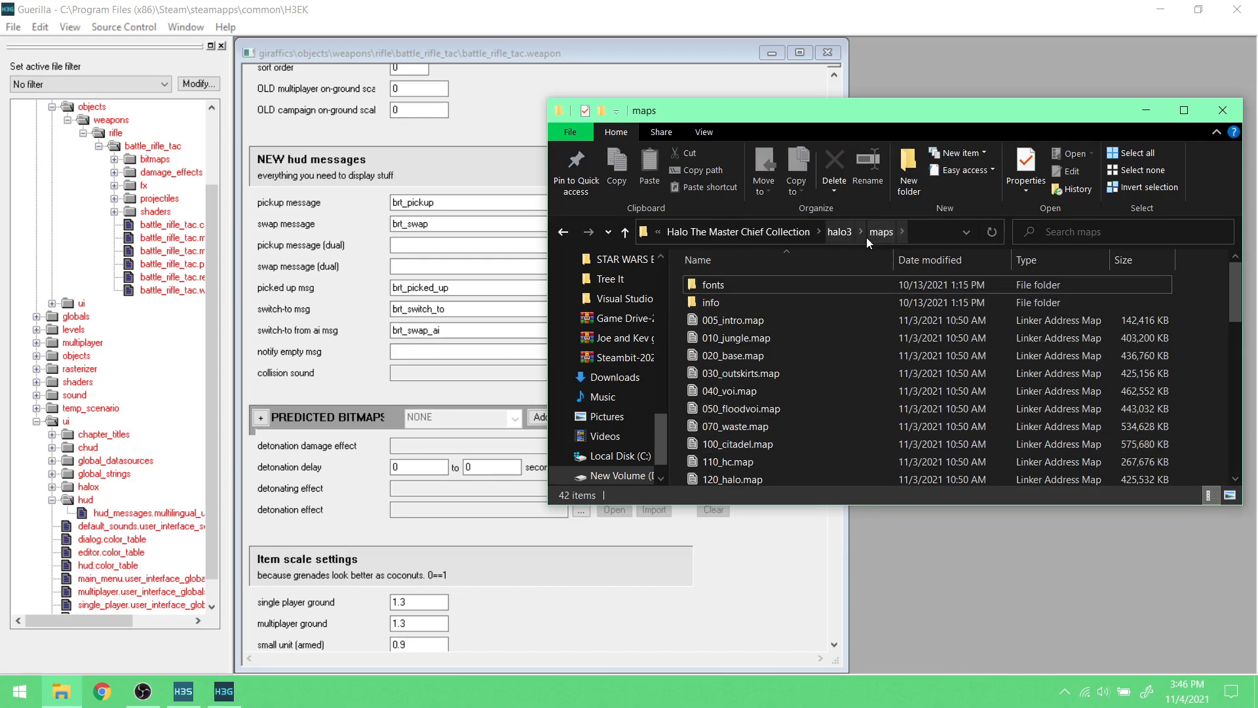
double_click(821, 285)
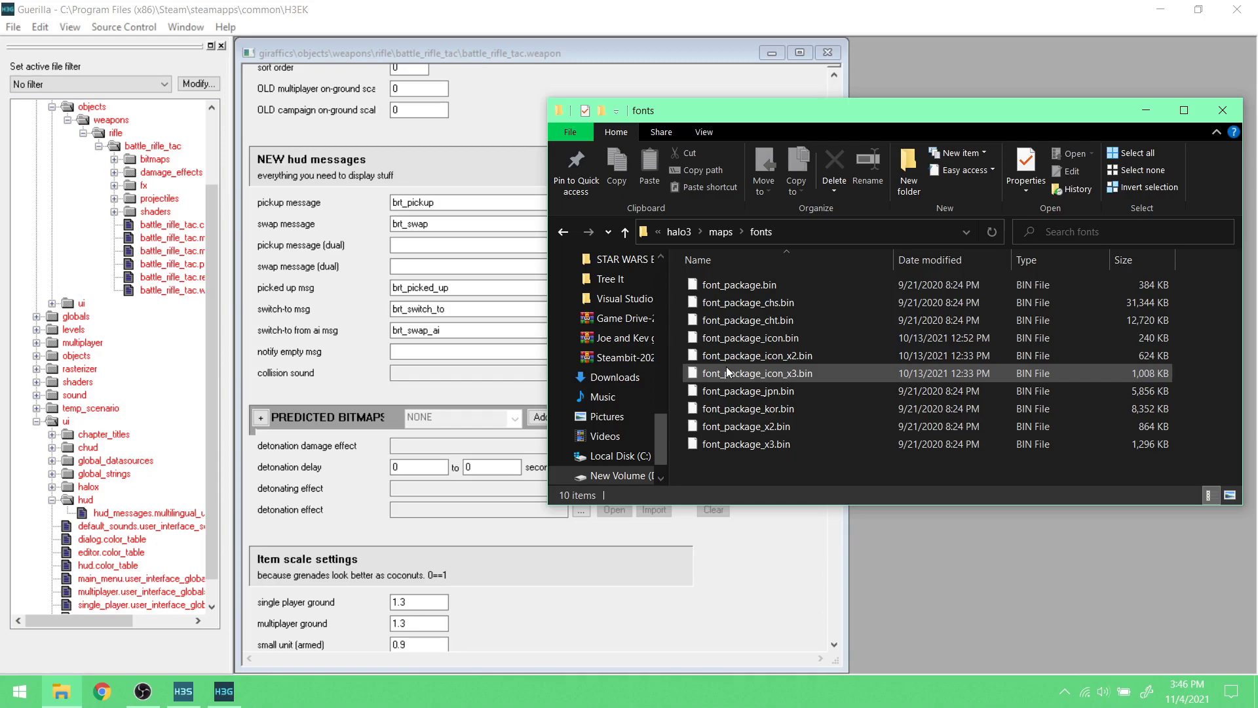
left_click(723, 232)
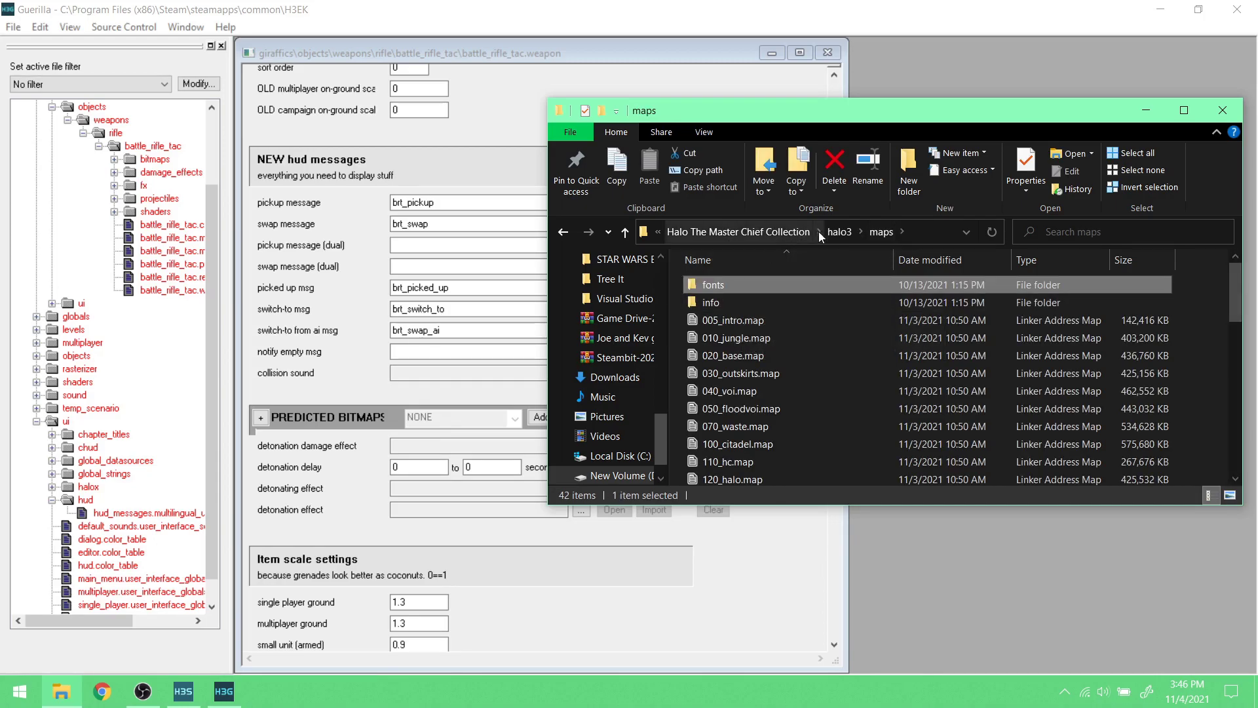
double_click(759, 286)
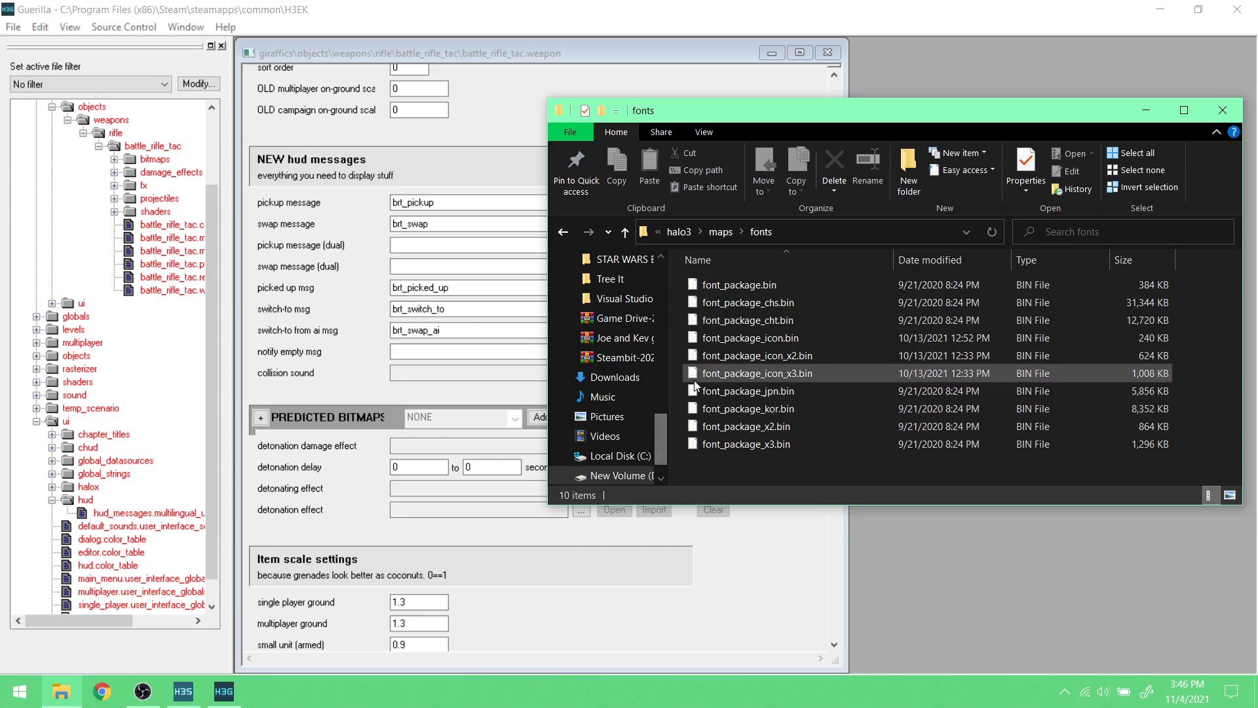
left_click(719, 229)
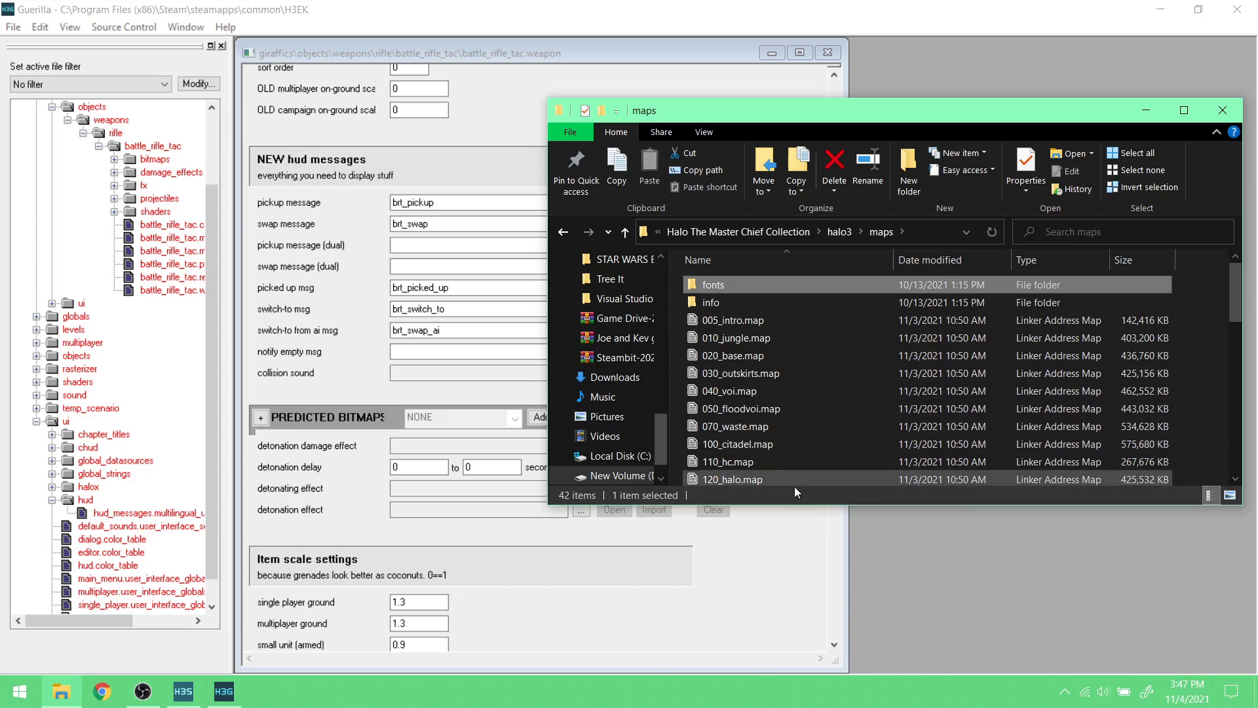
scroll(761, 398, "down", 1)
left_click(841, 235)
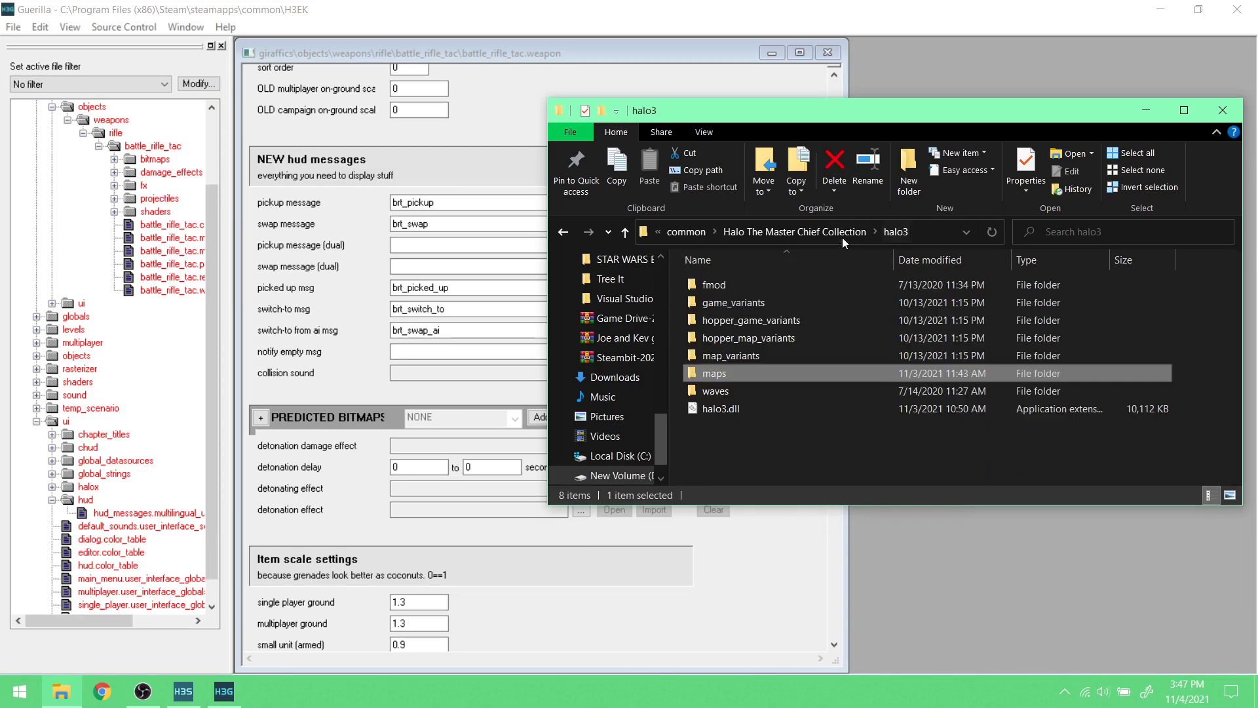
double_click(773, 369)
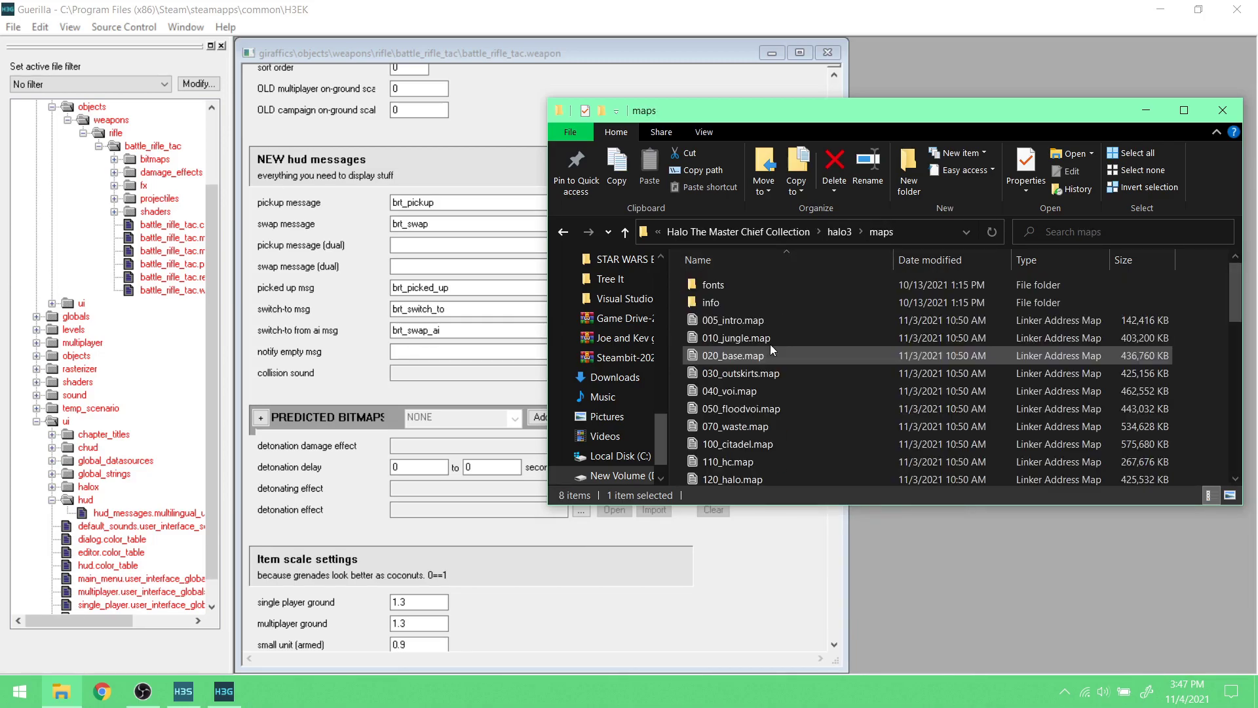
double_click(751, 283)
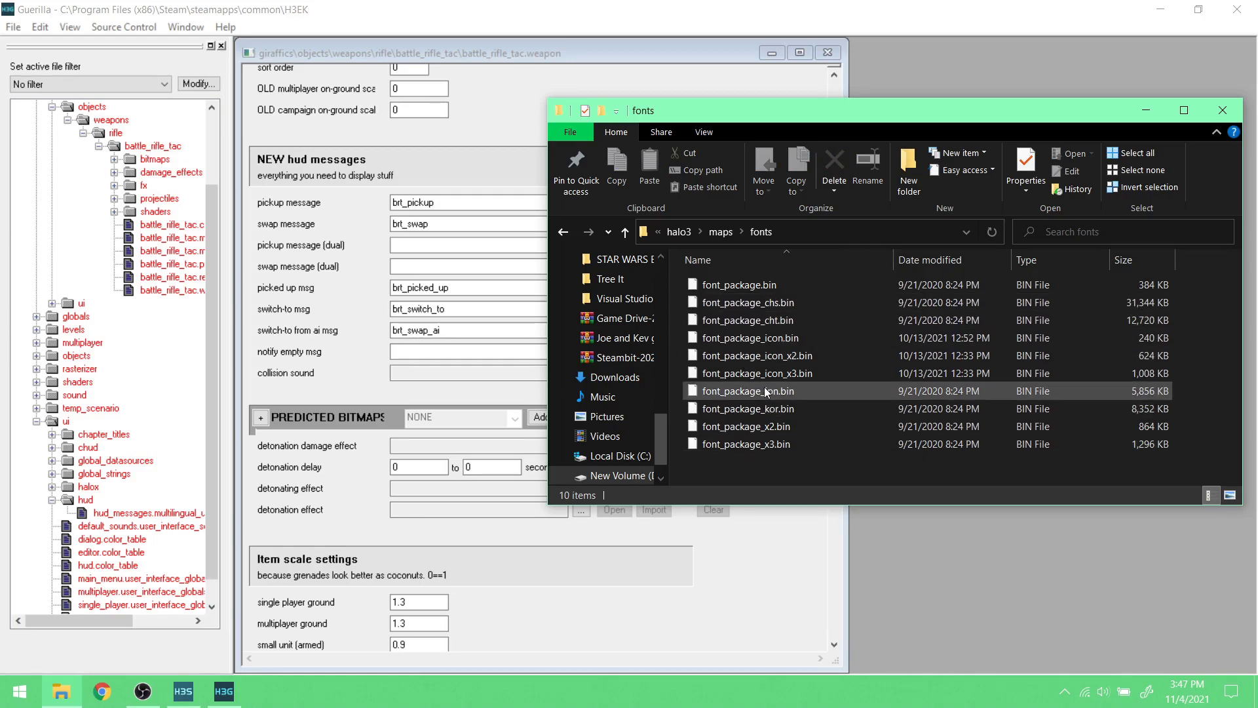
- Close File Explorer, minimize Guerilla and switch to Sapien
left_click(1220, 110)
left_click(1161, 10)
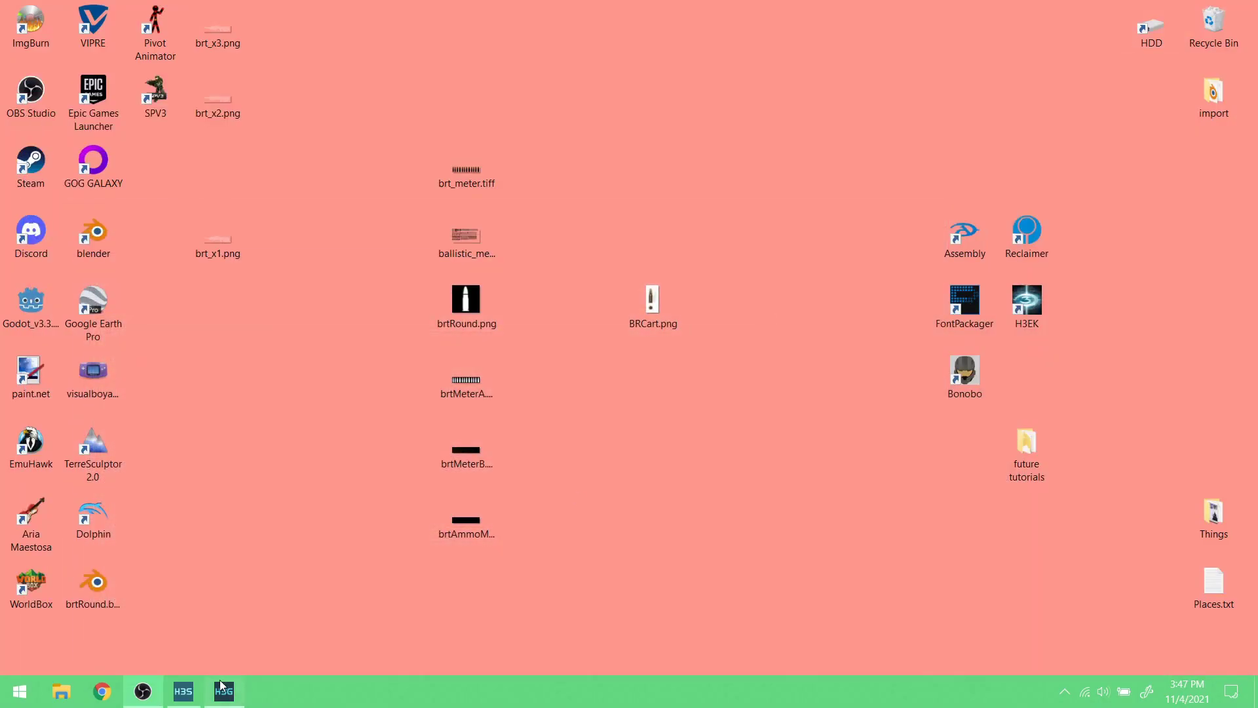
left_click(183, 692)
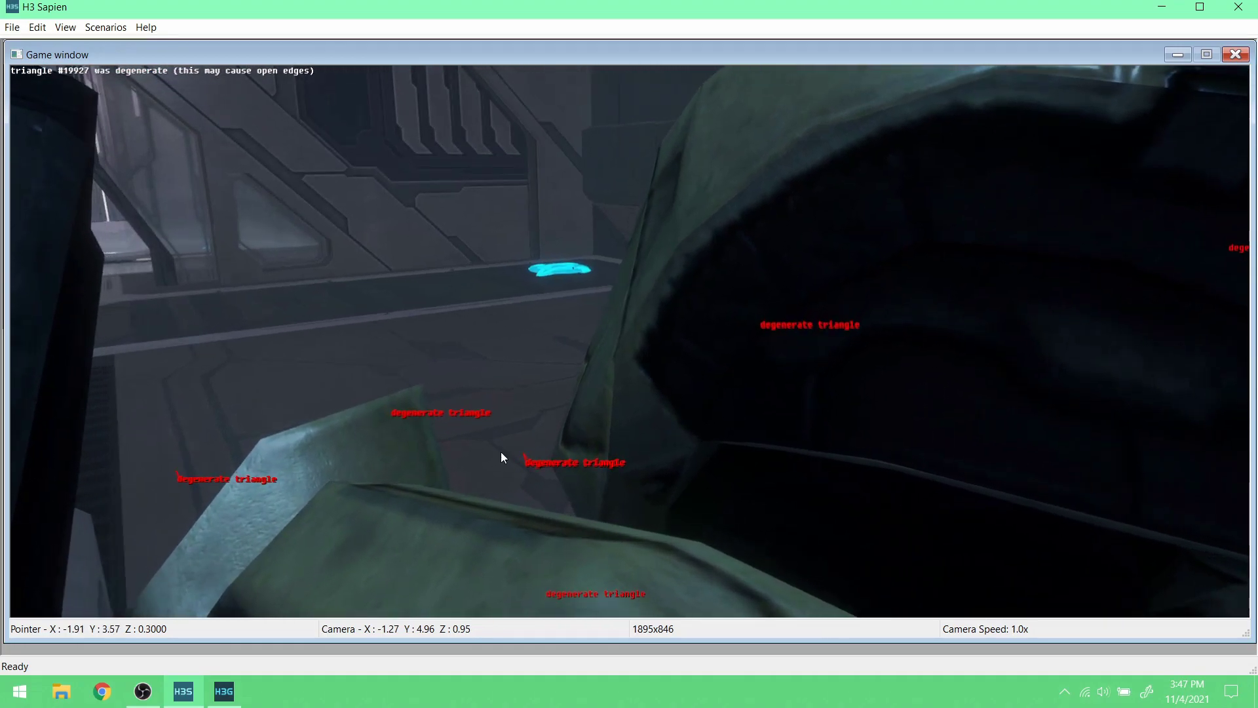
- Play-test the level again, walking around the map with the tactical battle rifle to view its HUD
key("Tab")
key("w")
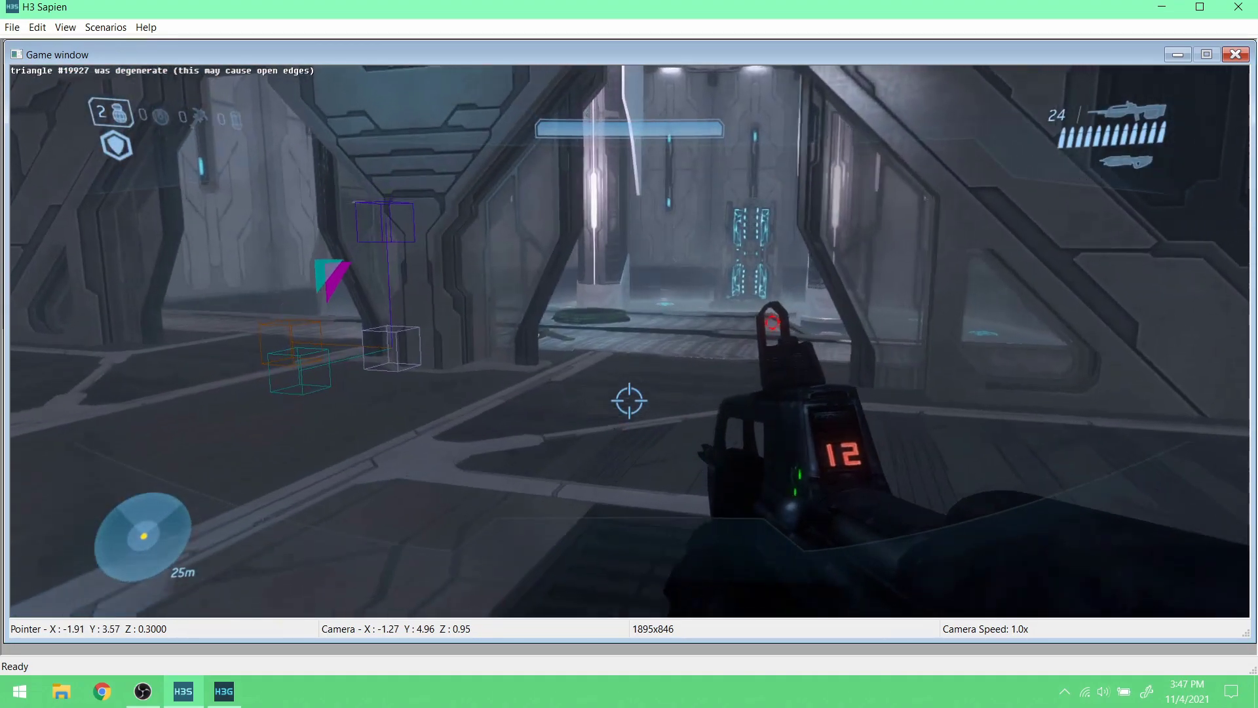
key("w")
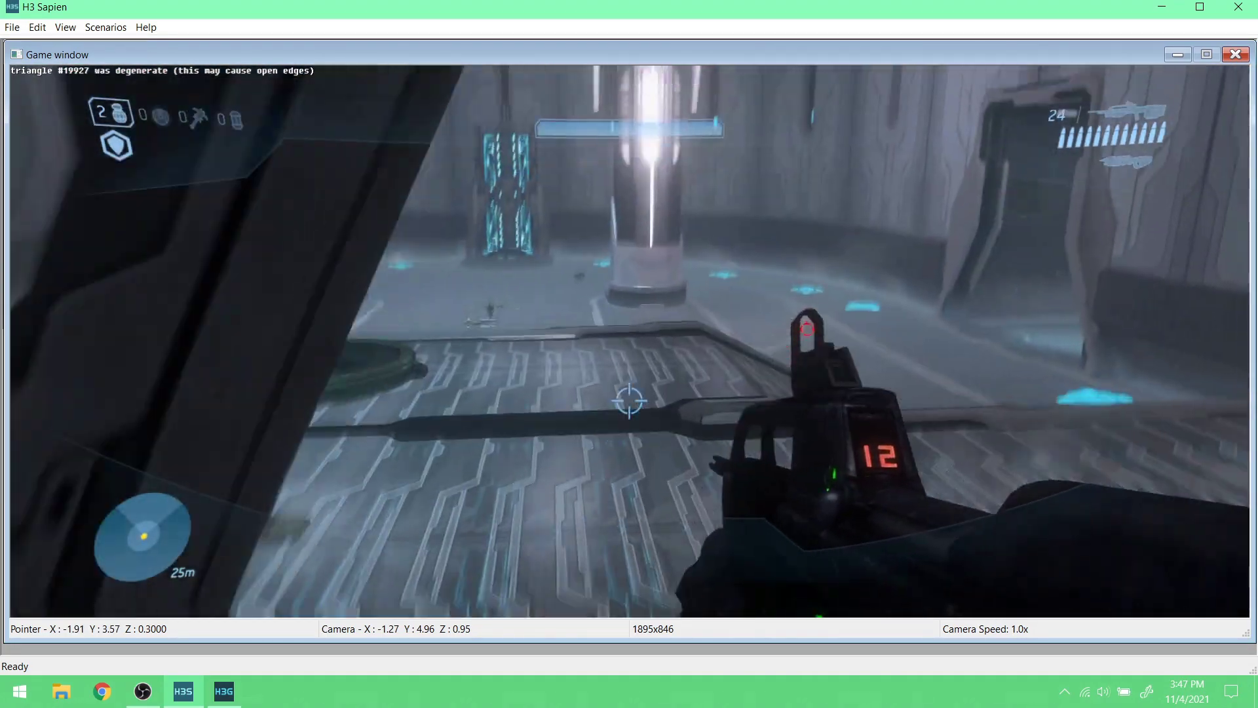
key("w")
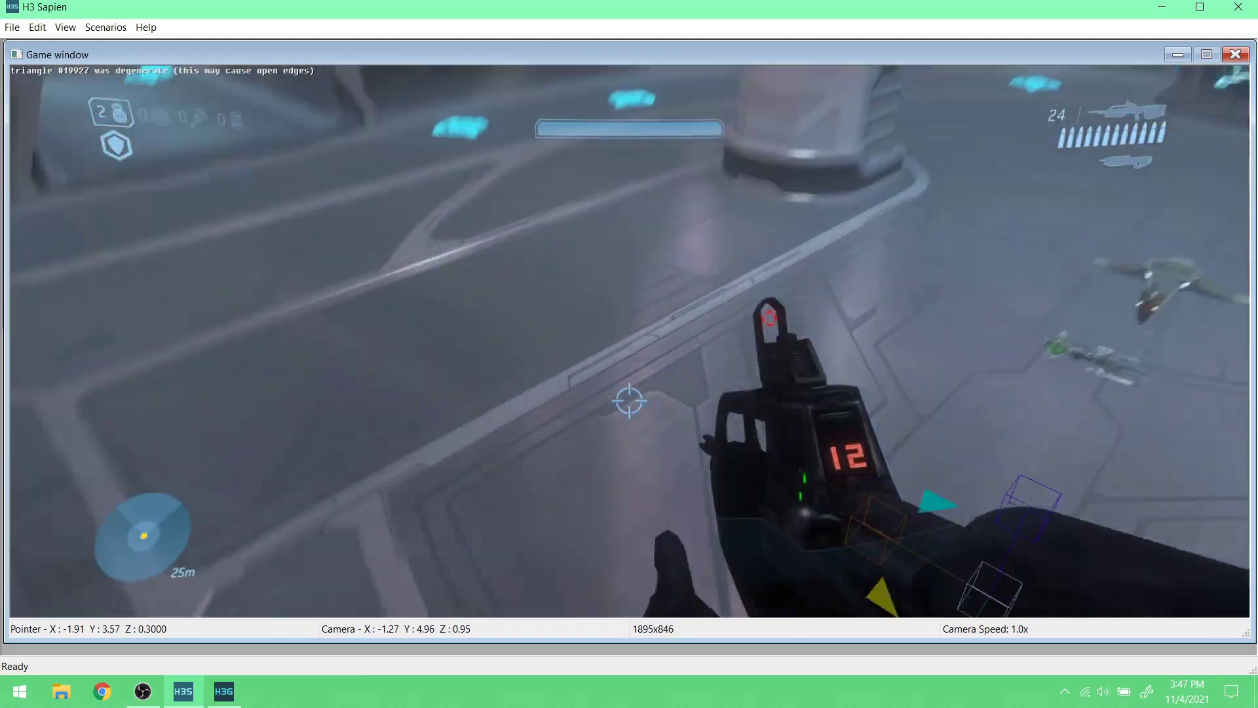
key("w")
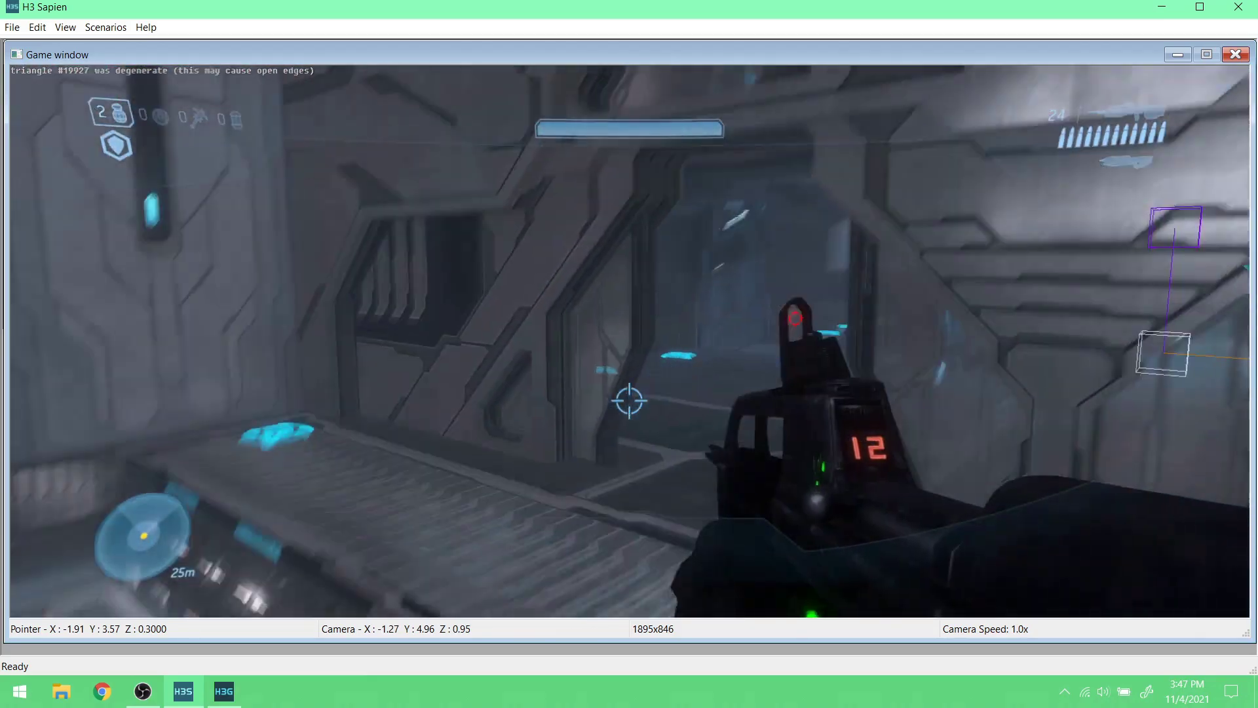
key("w")
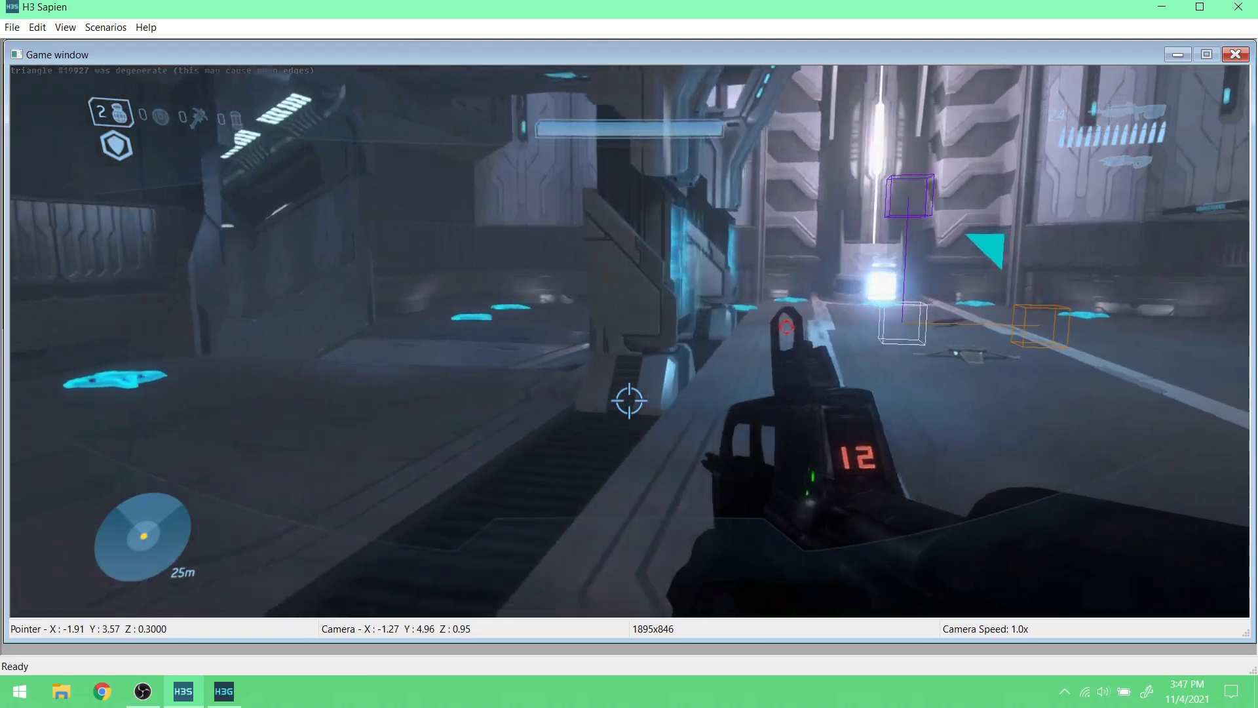
key("w")
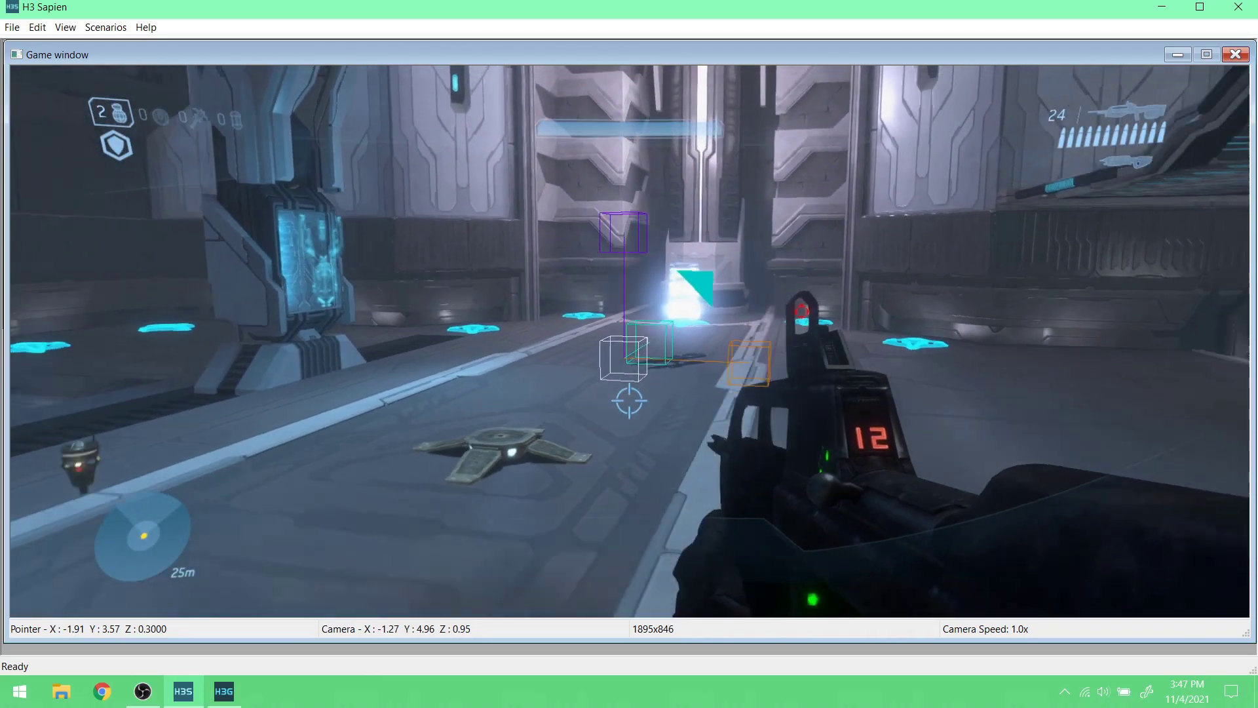
key("w")
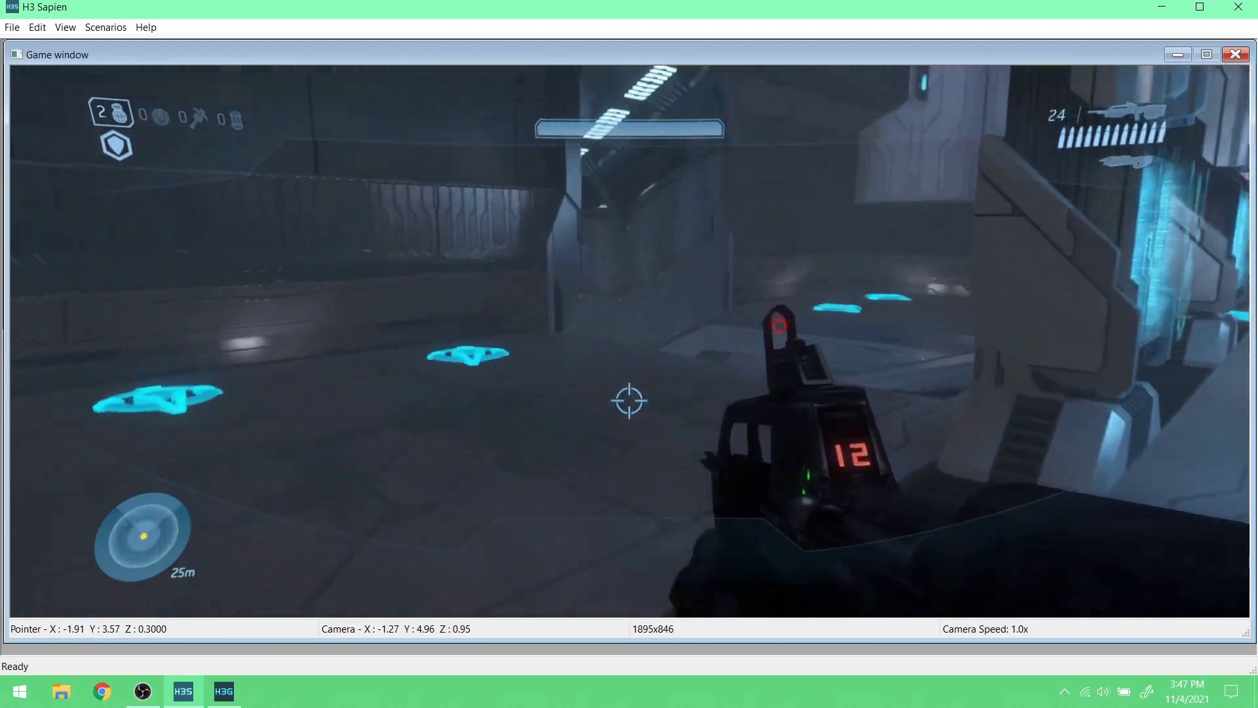
key("w")
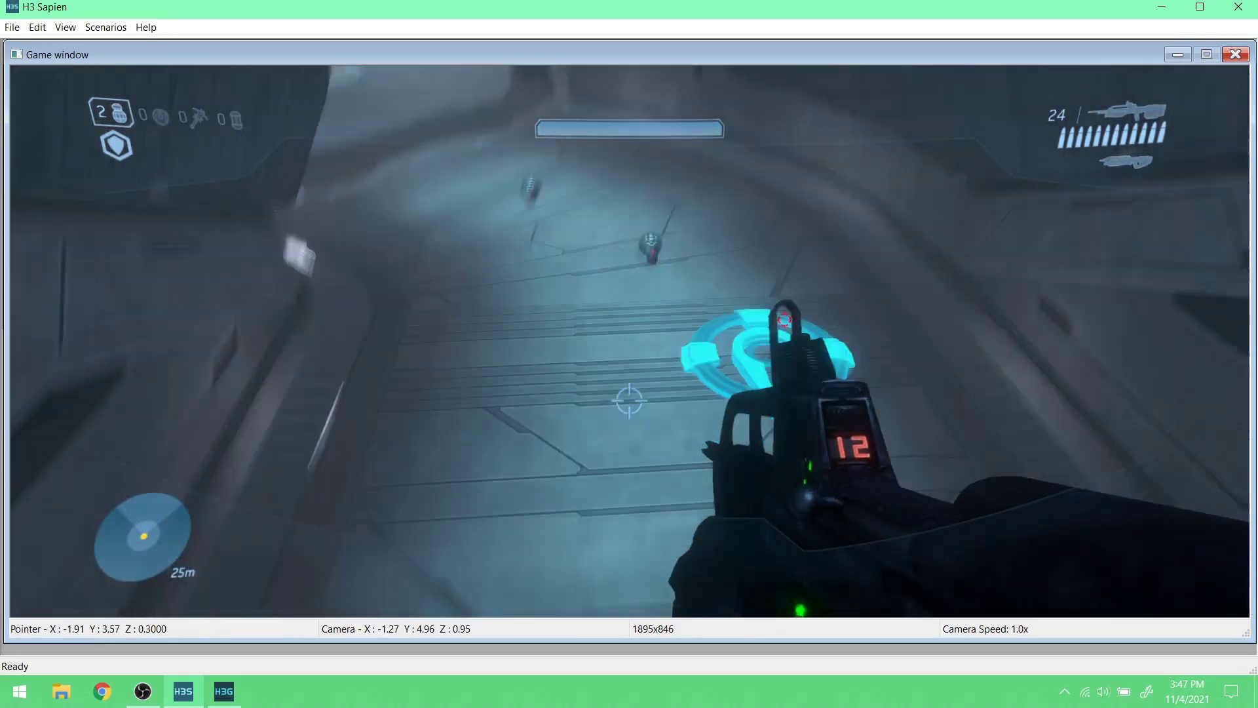
- Fire the tactical battle rifle until its magazine is empty and reload it to check the HUD ammo meter
key("Tab")
key("Tab")
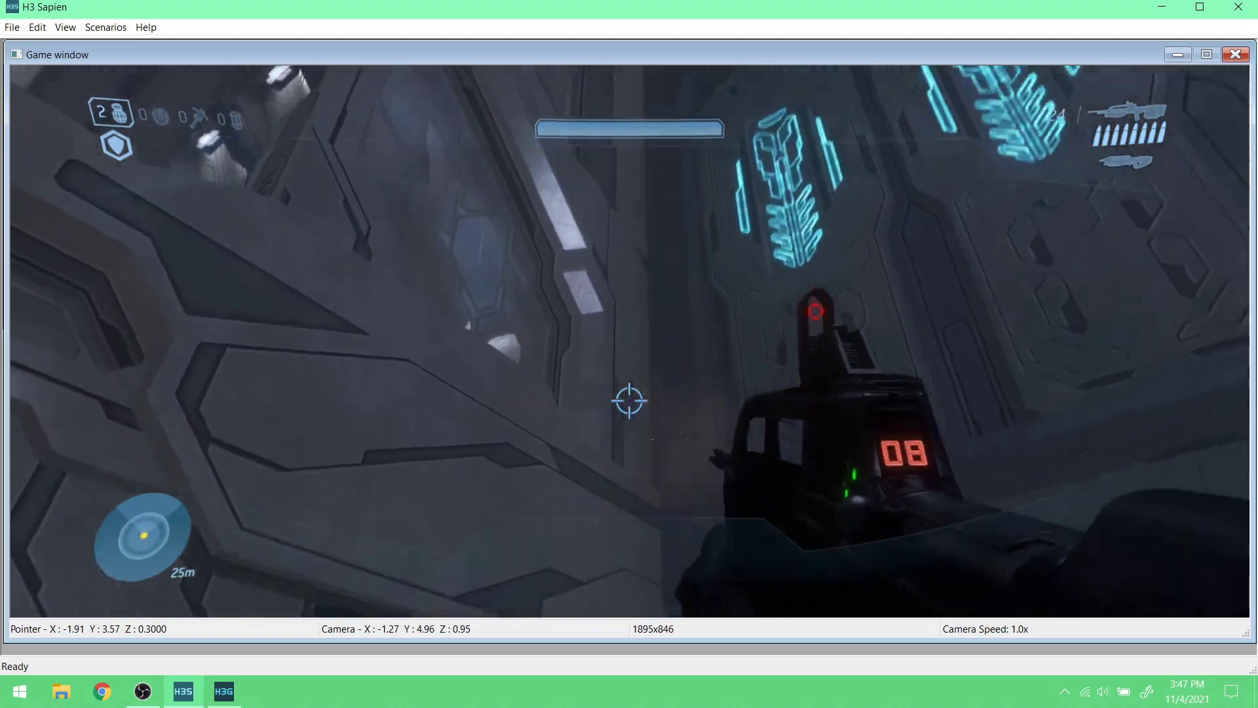
left_click(629, 400)
left_click(629, 401)
left_click(629, 401)
left_click(629, 400)
left_click(629, 400)
left_click(629, 401)
left_click(629, 400)
left_click(629, 401)
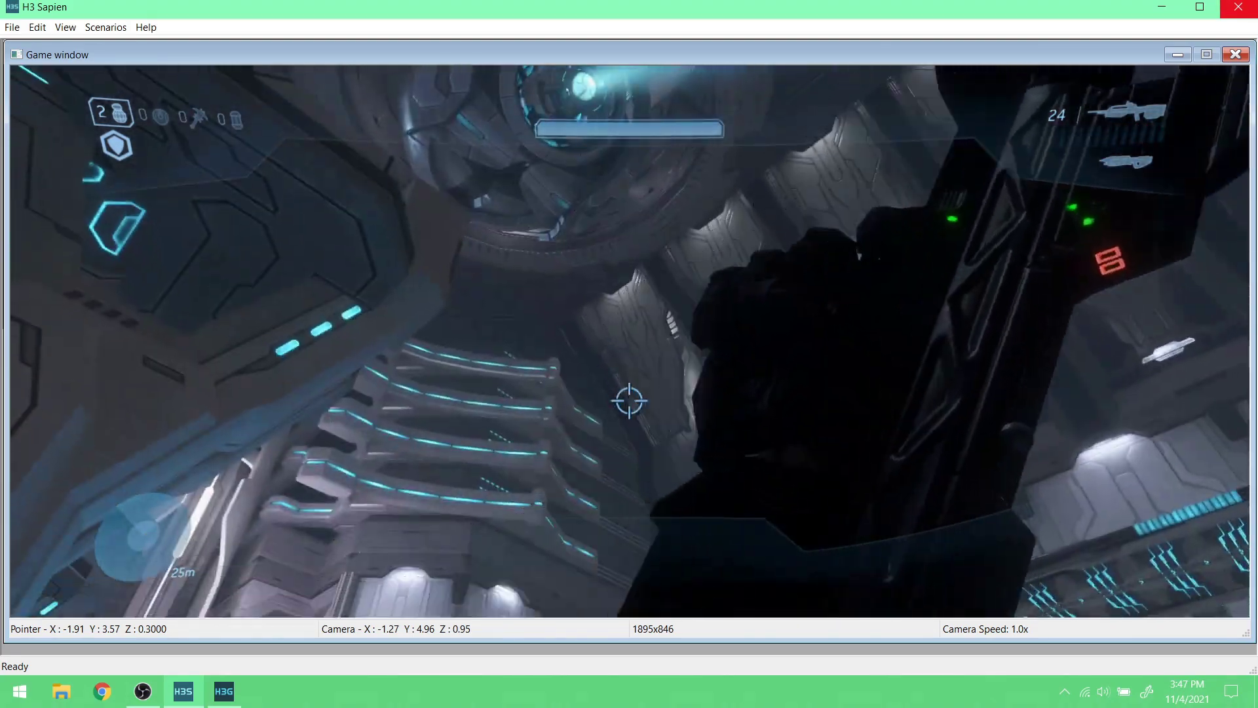
key("w")
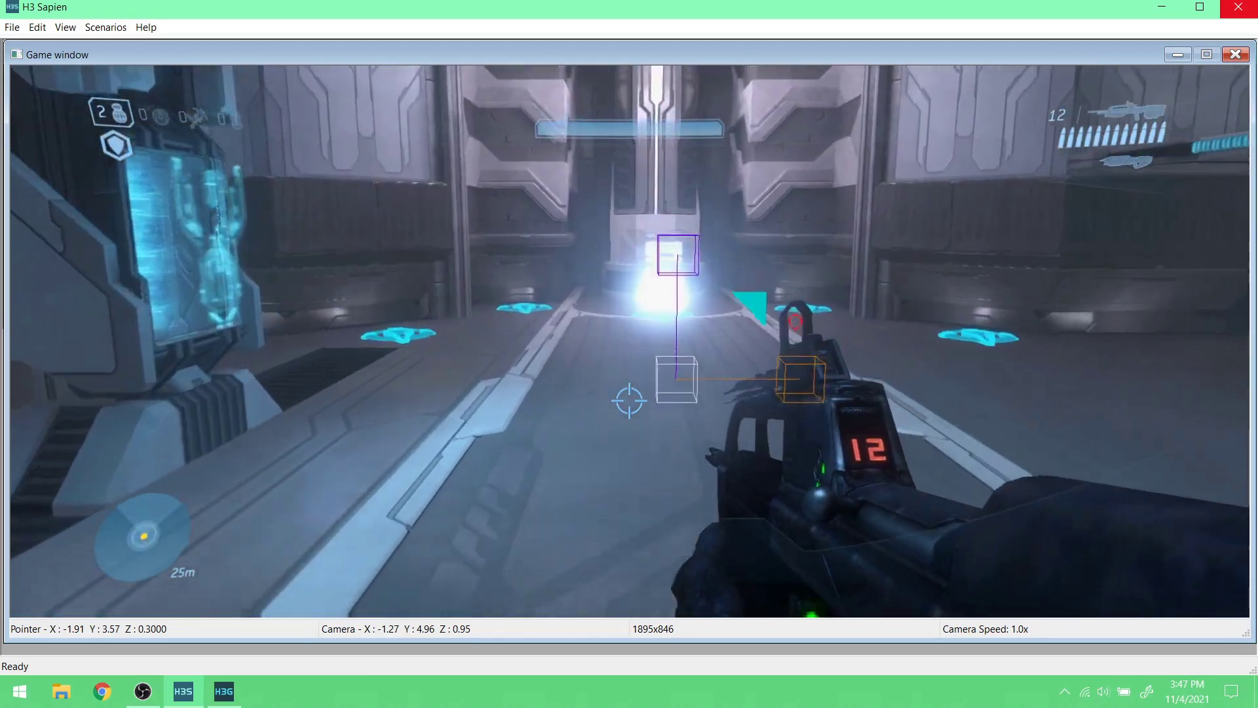